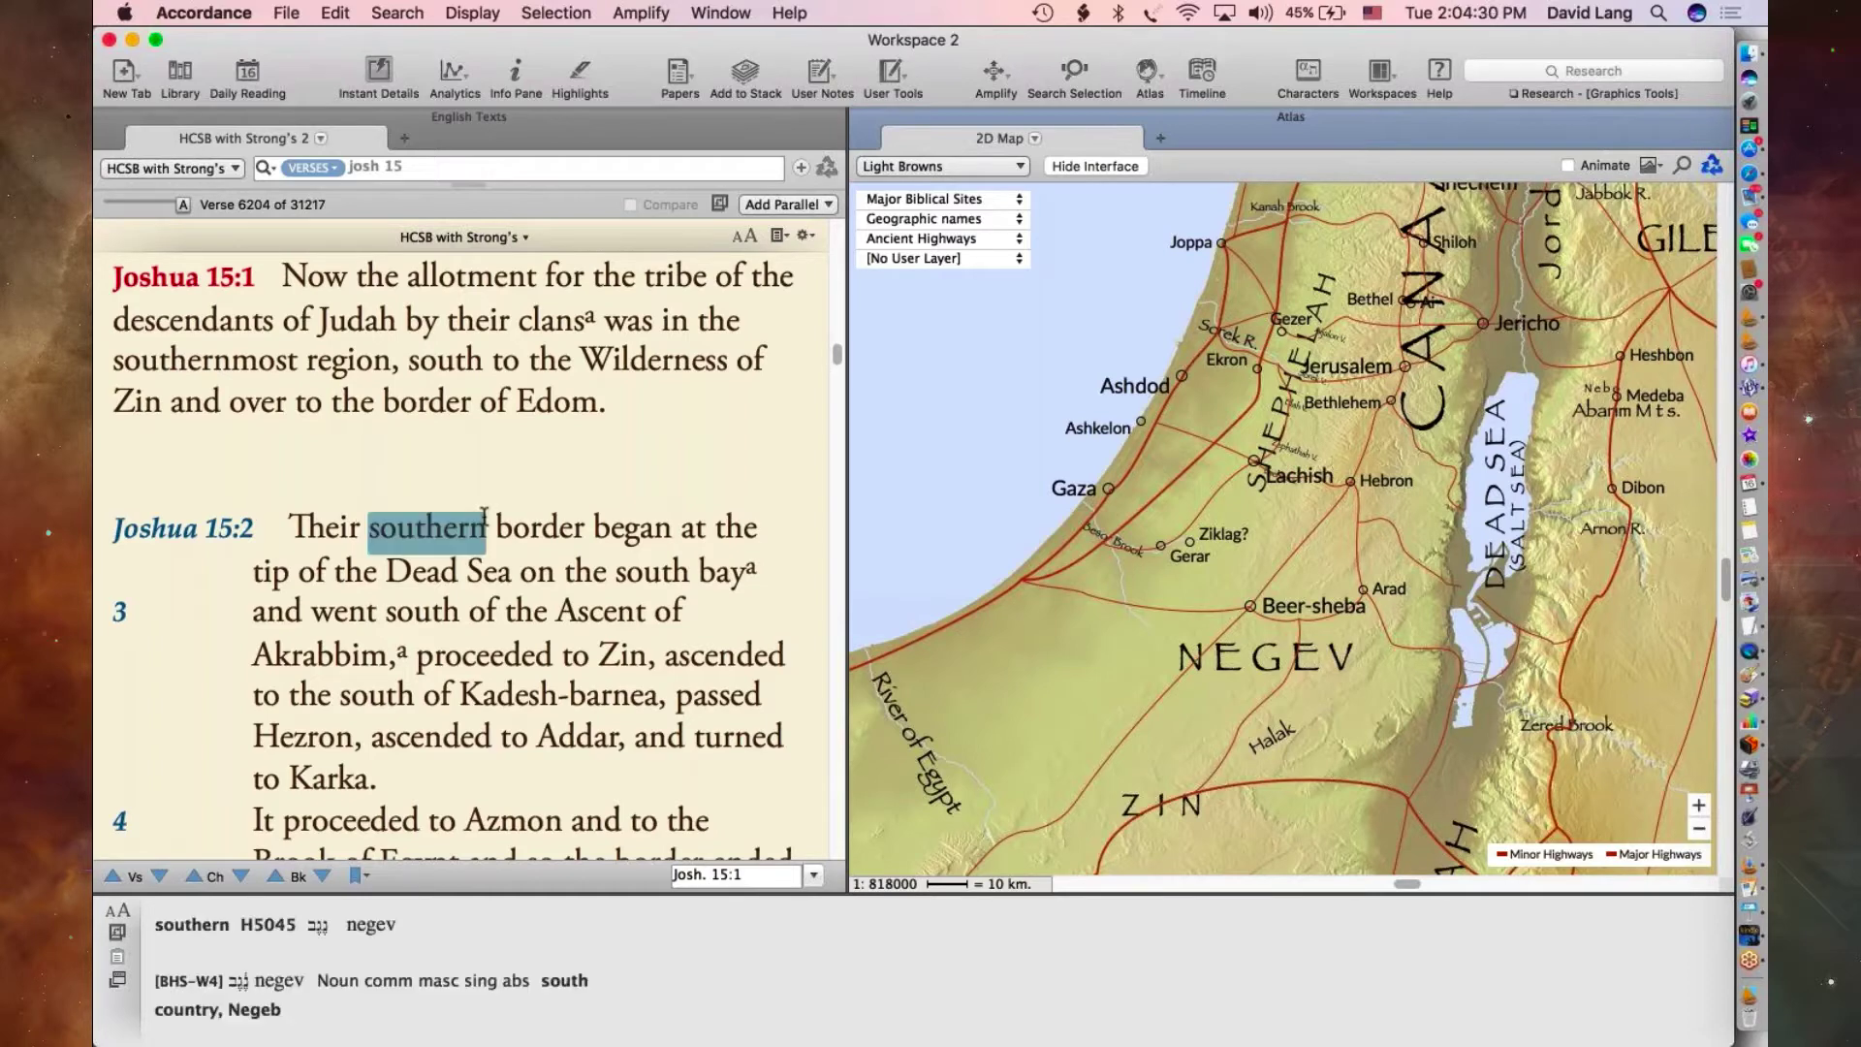
- Examine Joshua 15:1–4, checking the word details of the verses that trace Judah's southern border
mouse_move(545, 524)
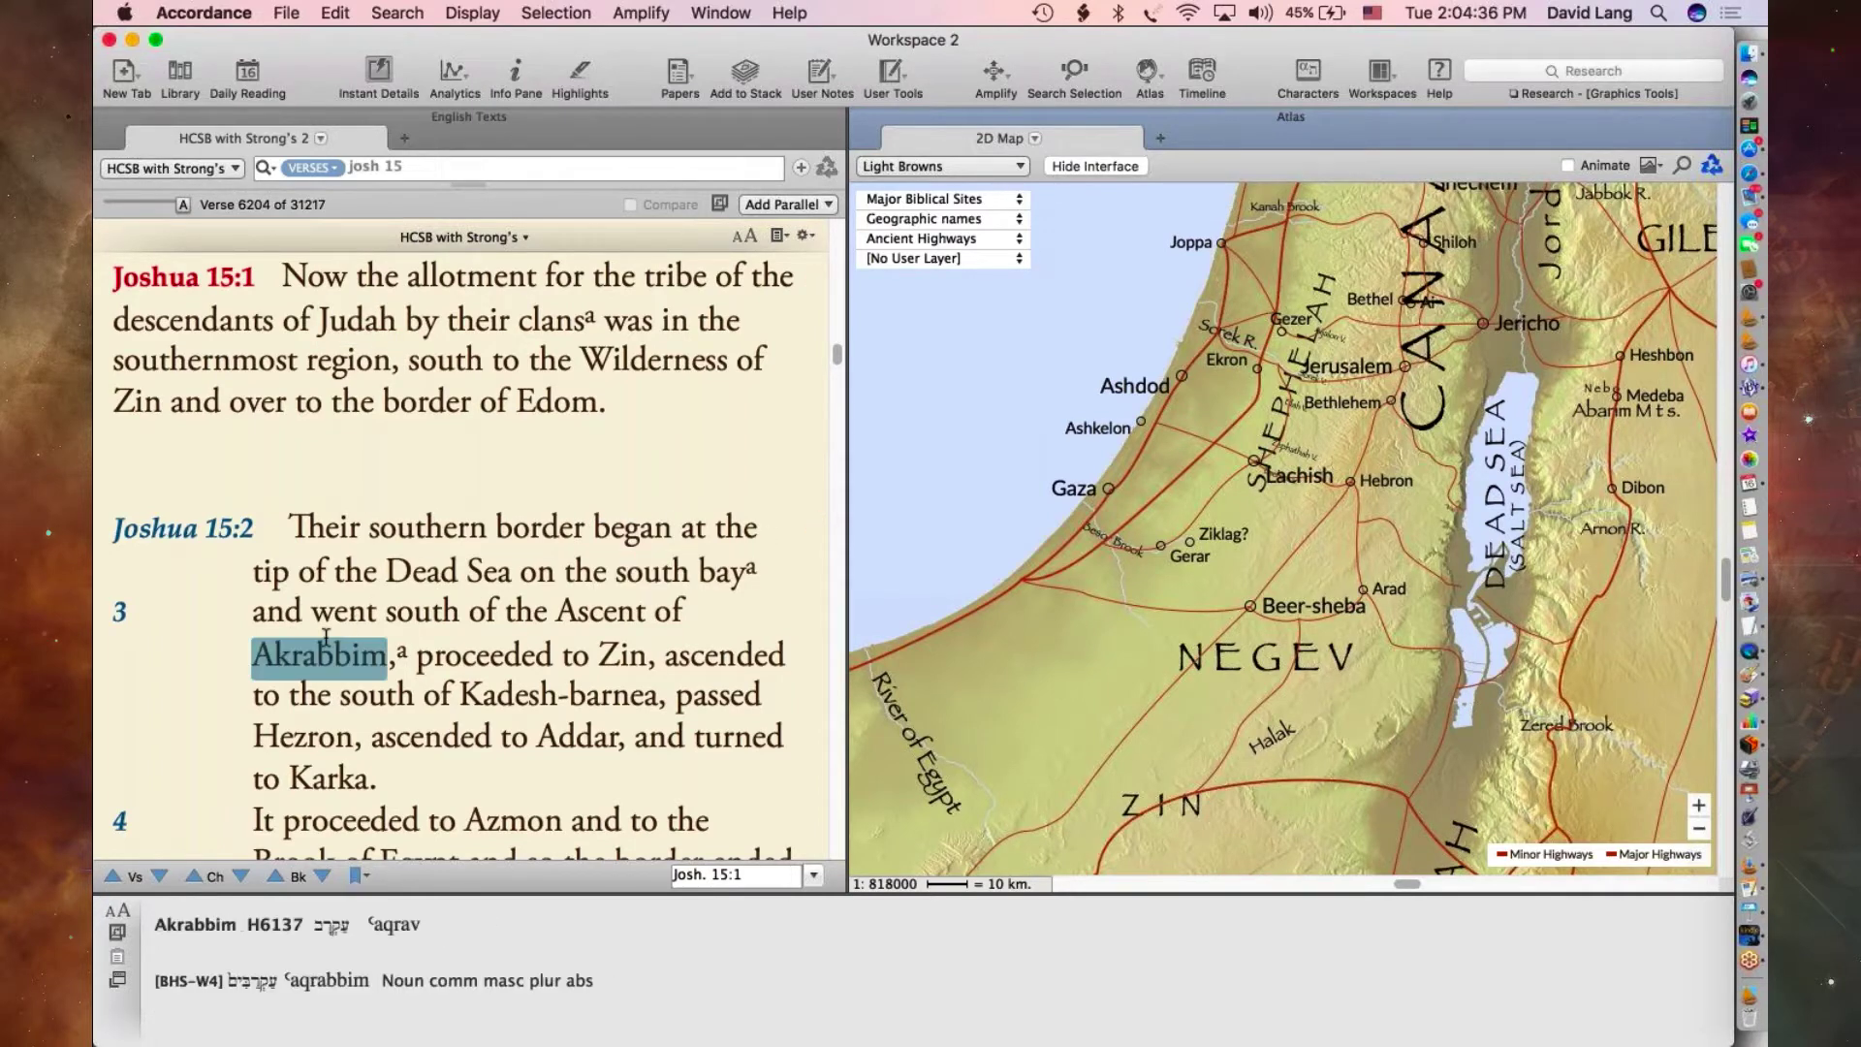
mouse_move(480, 656)
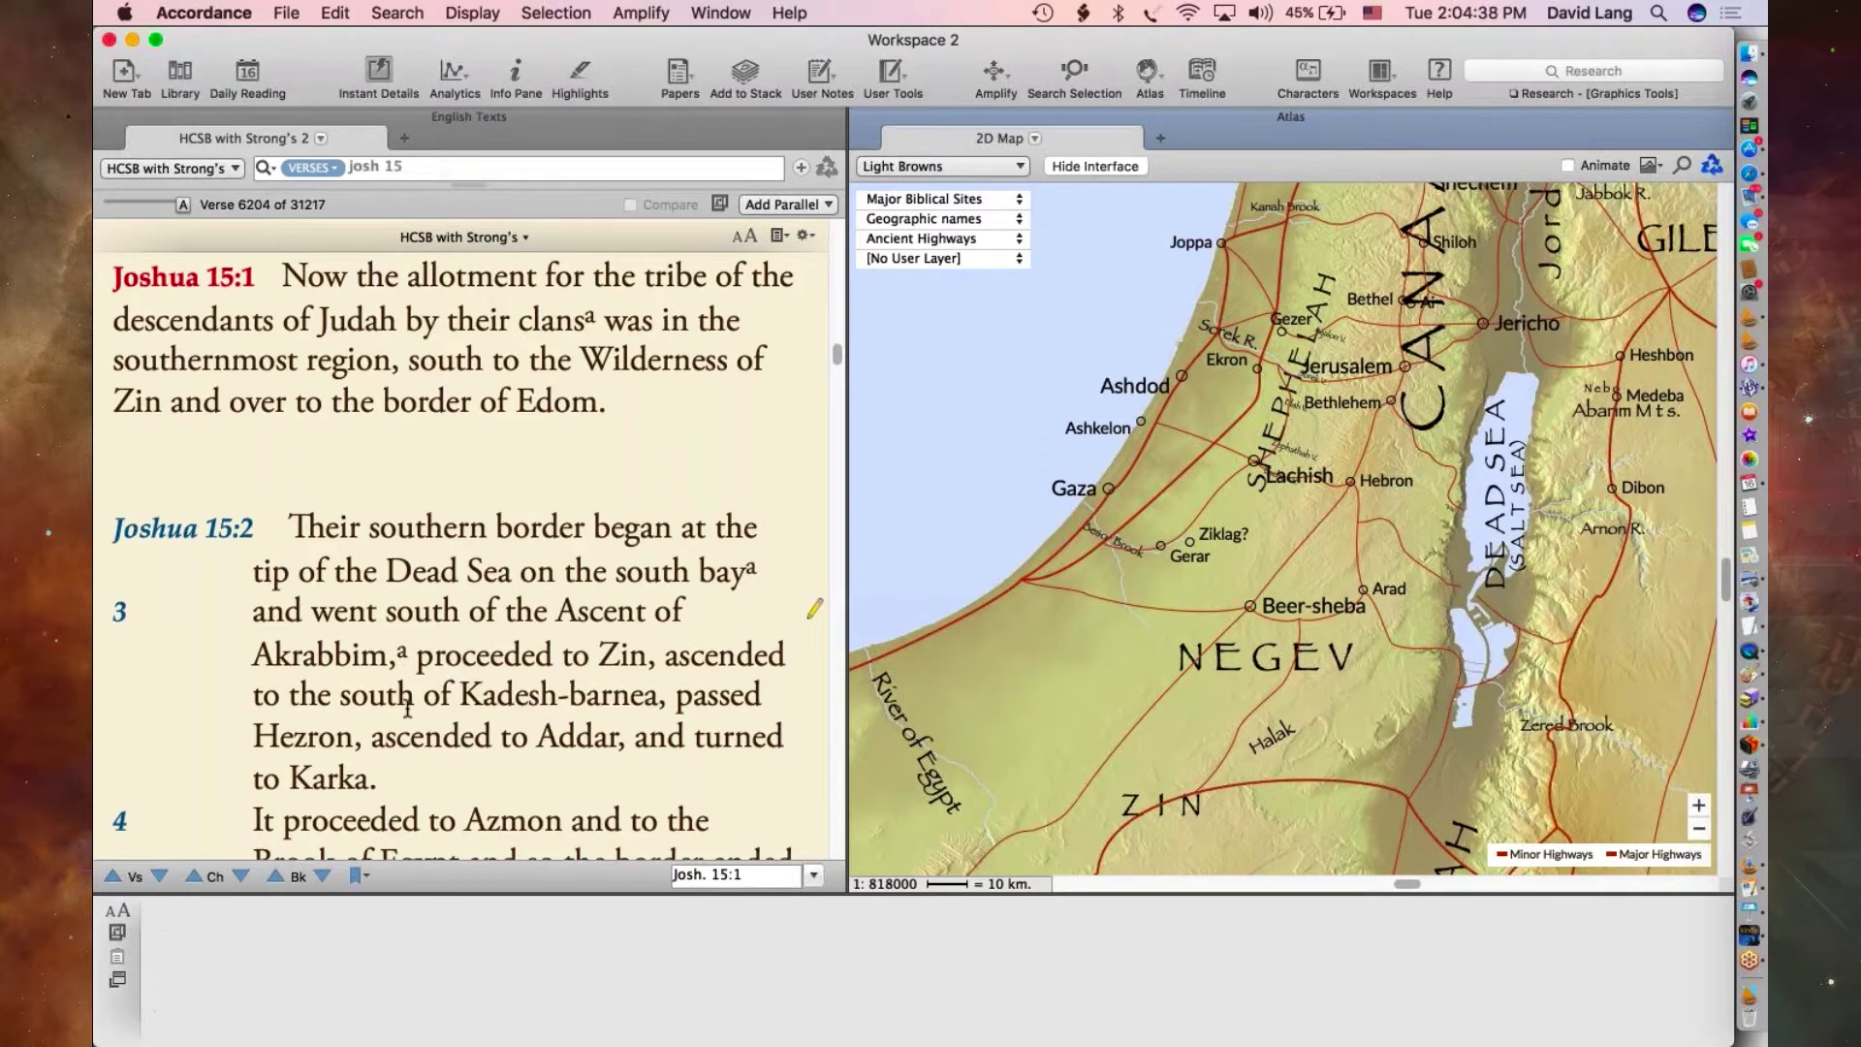
mouse_move(429, 734)
mouse_move(630, 706)
click(501, 360)
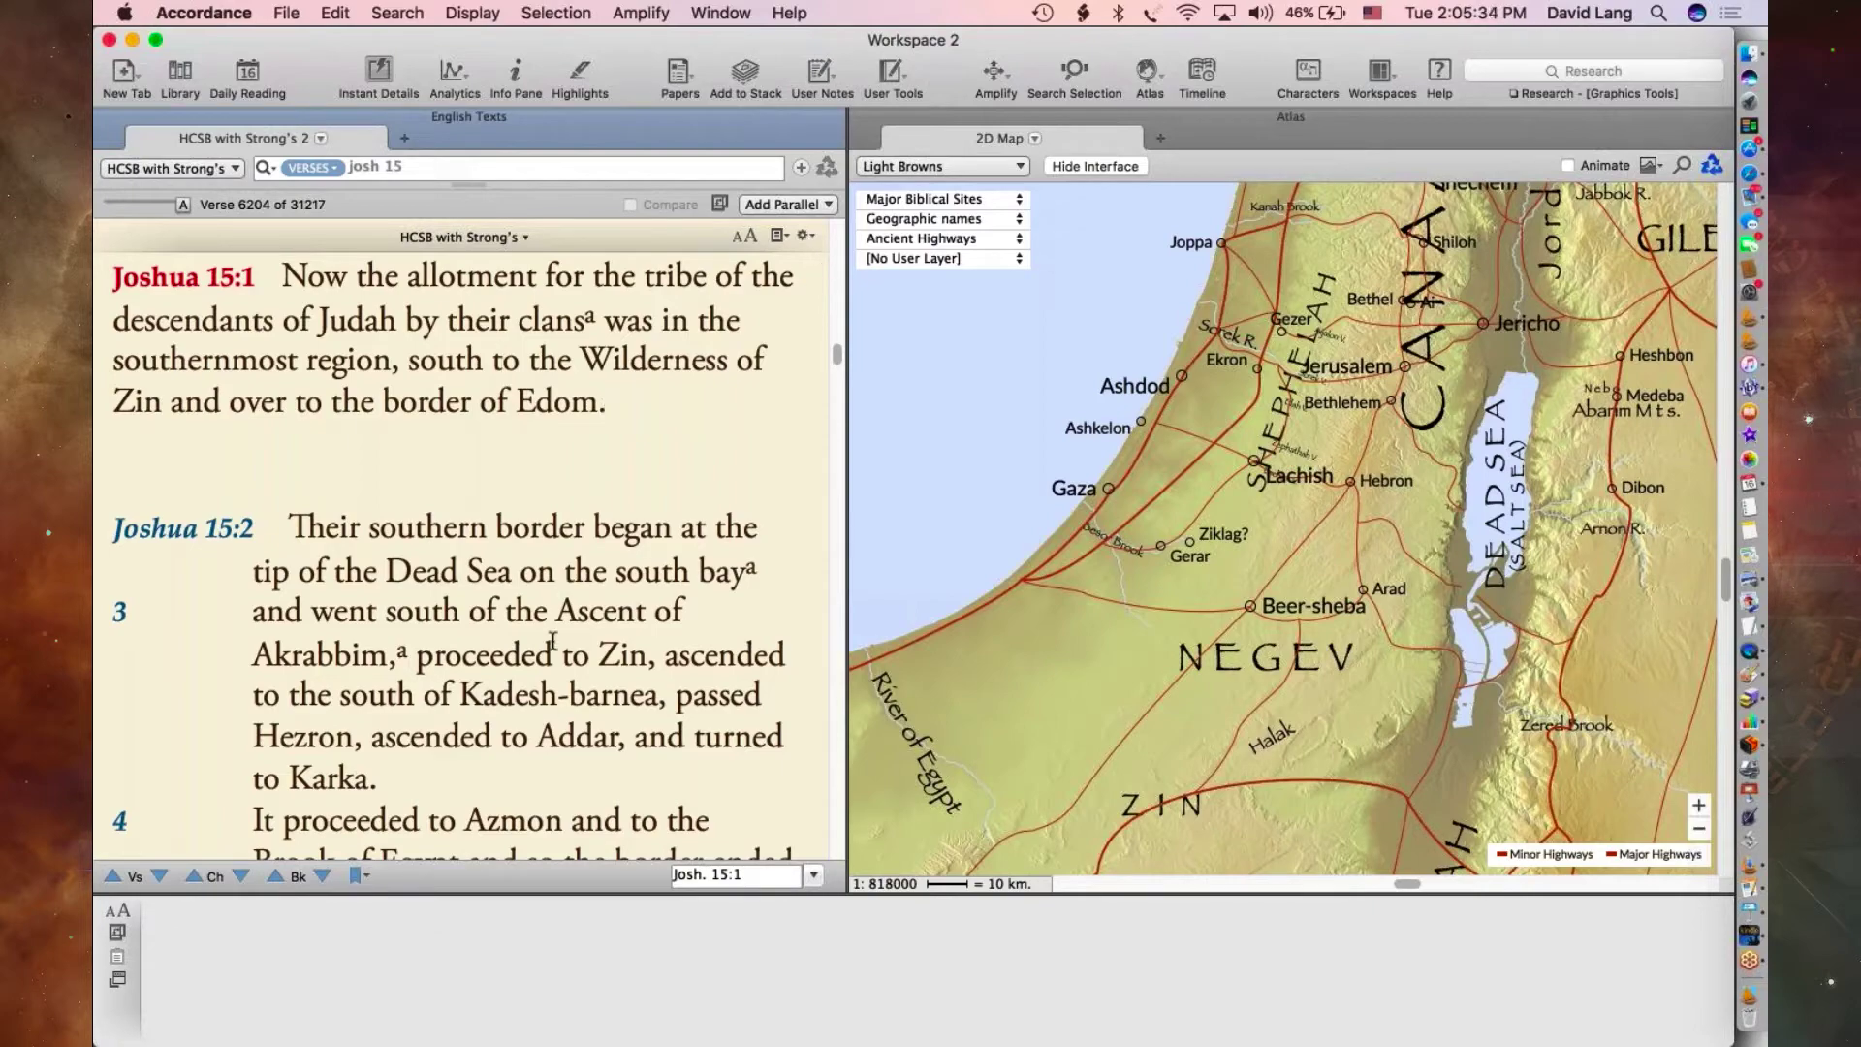
scroll(552, 640, down, 1)
scroll(553, 640, down, 5)
scroll(553, 641, up, 1)
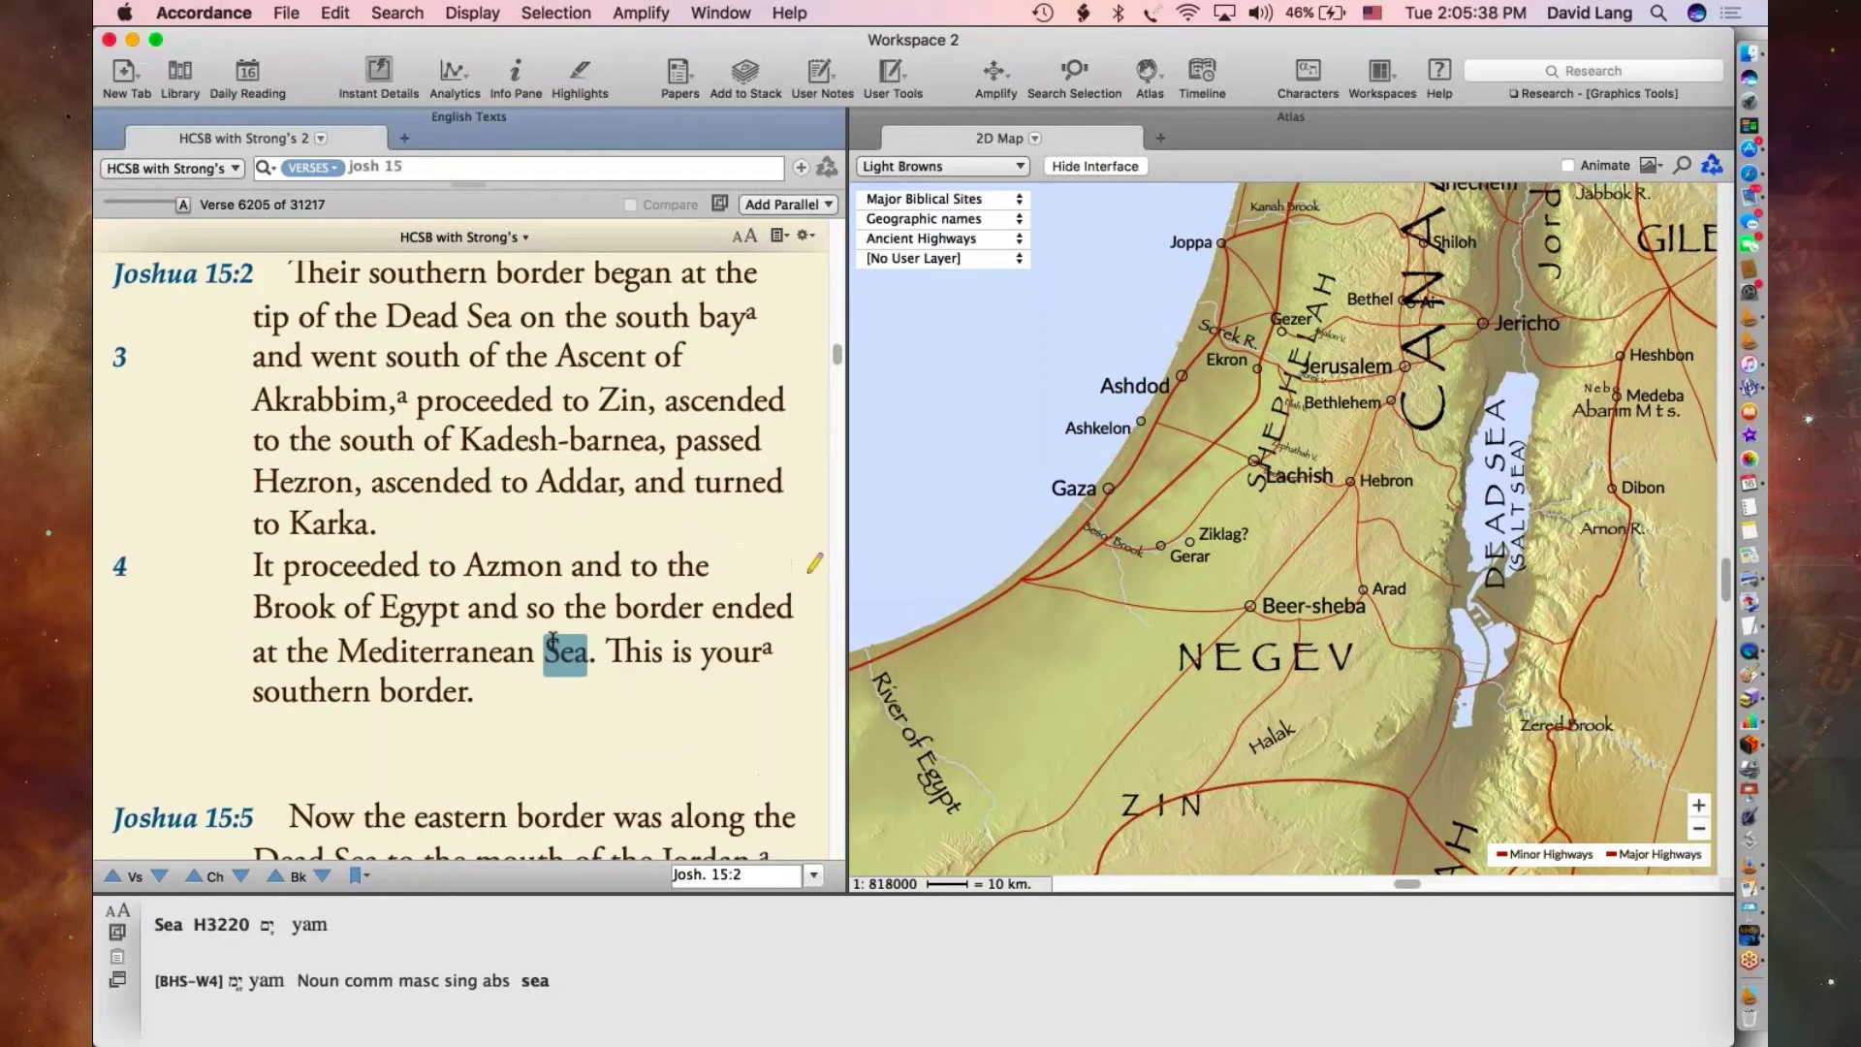
scroll(553, 642, up, 4)
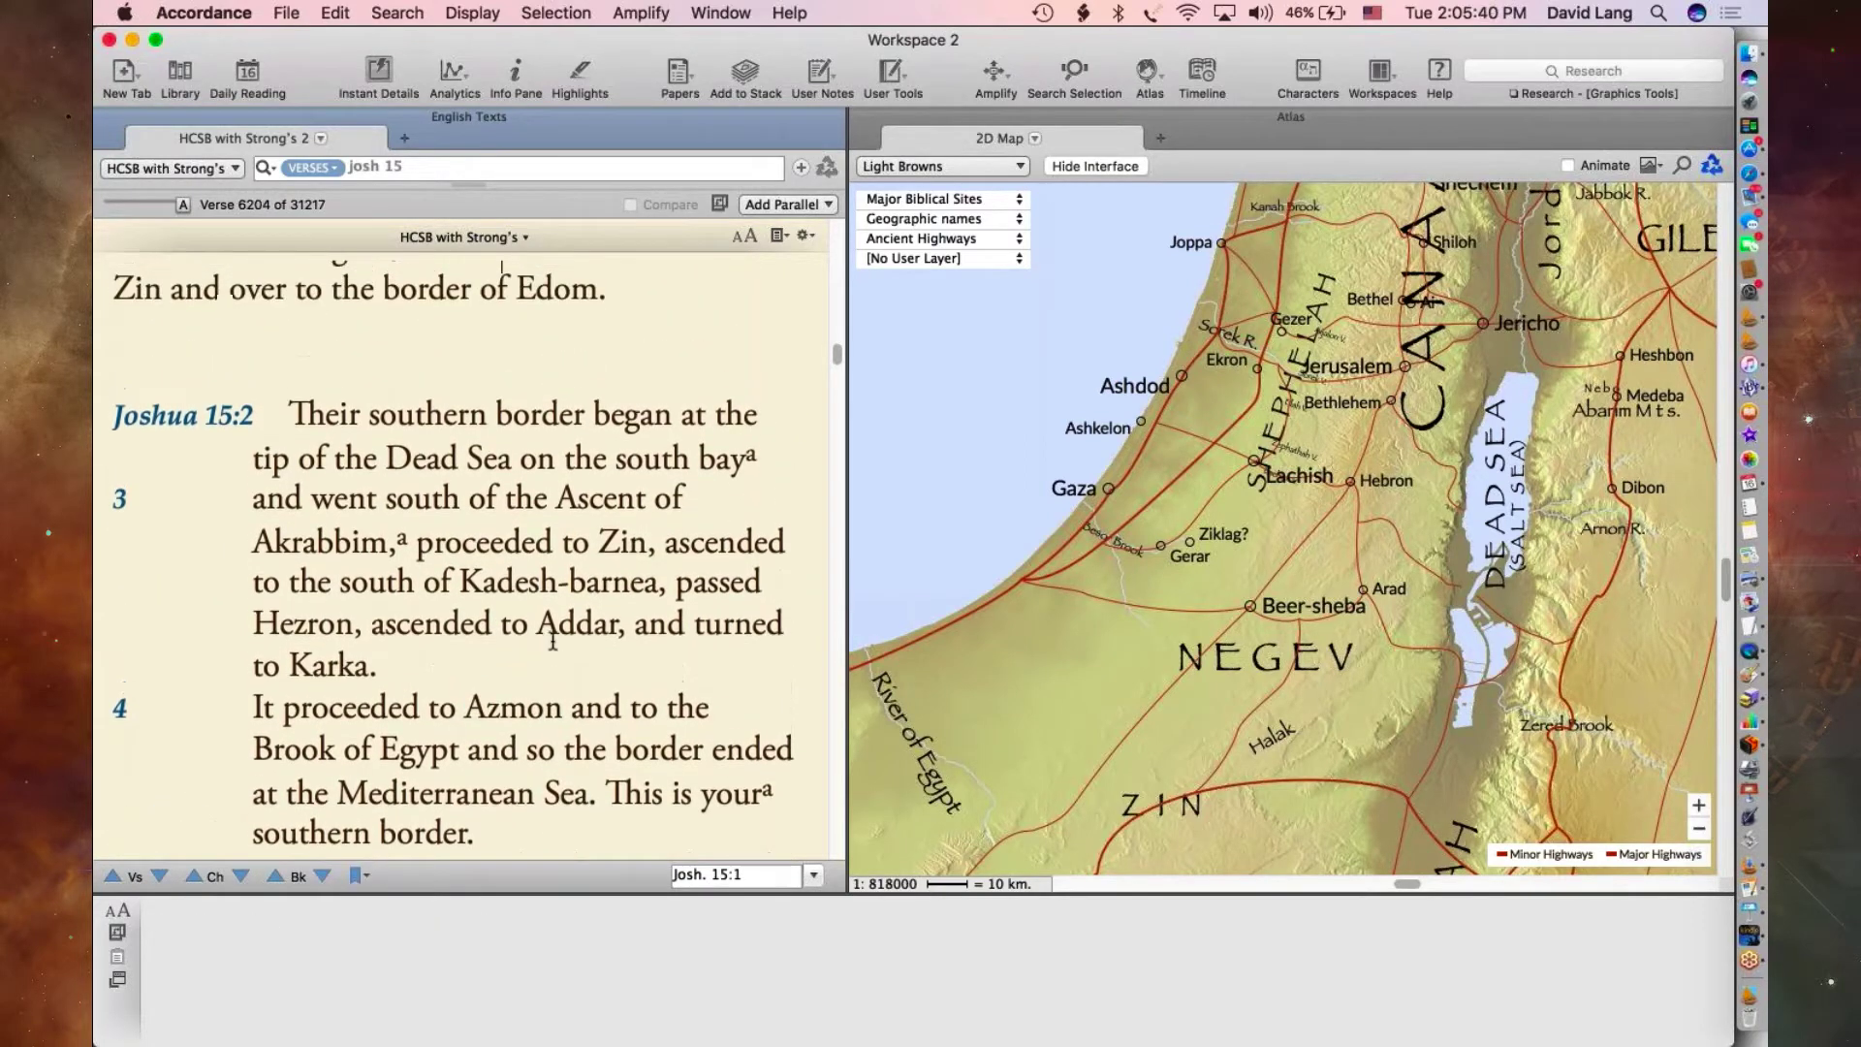
scroll(552, 640, up, 3)
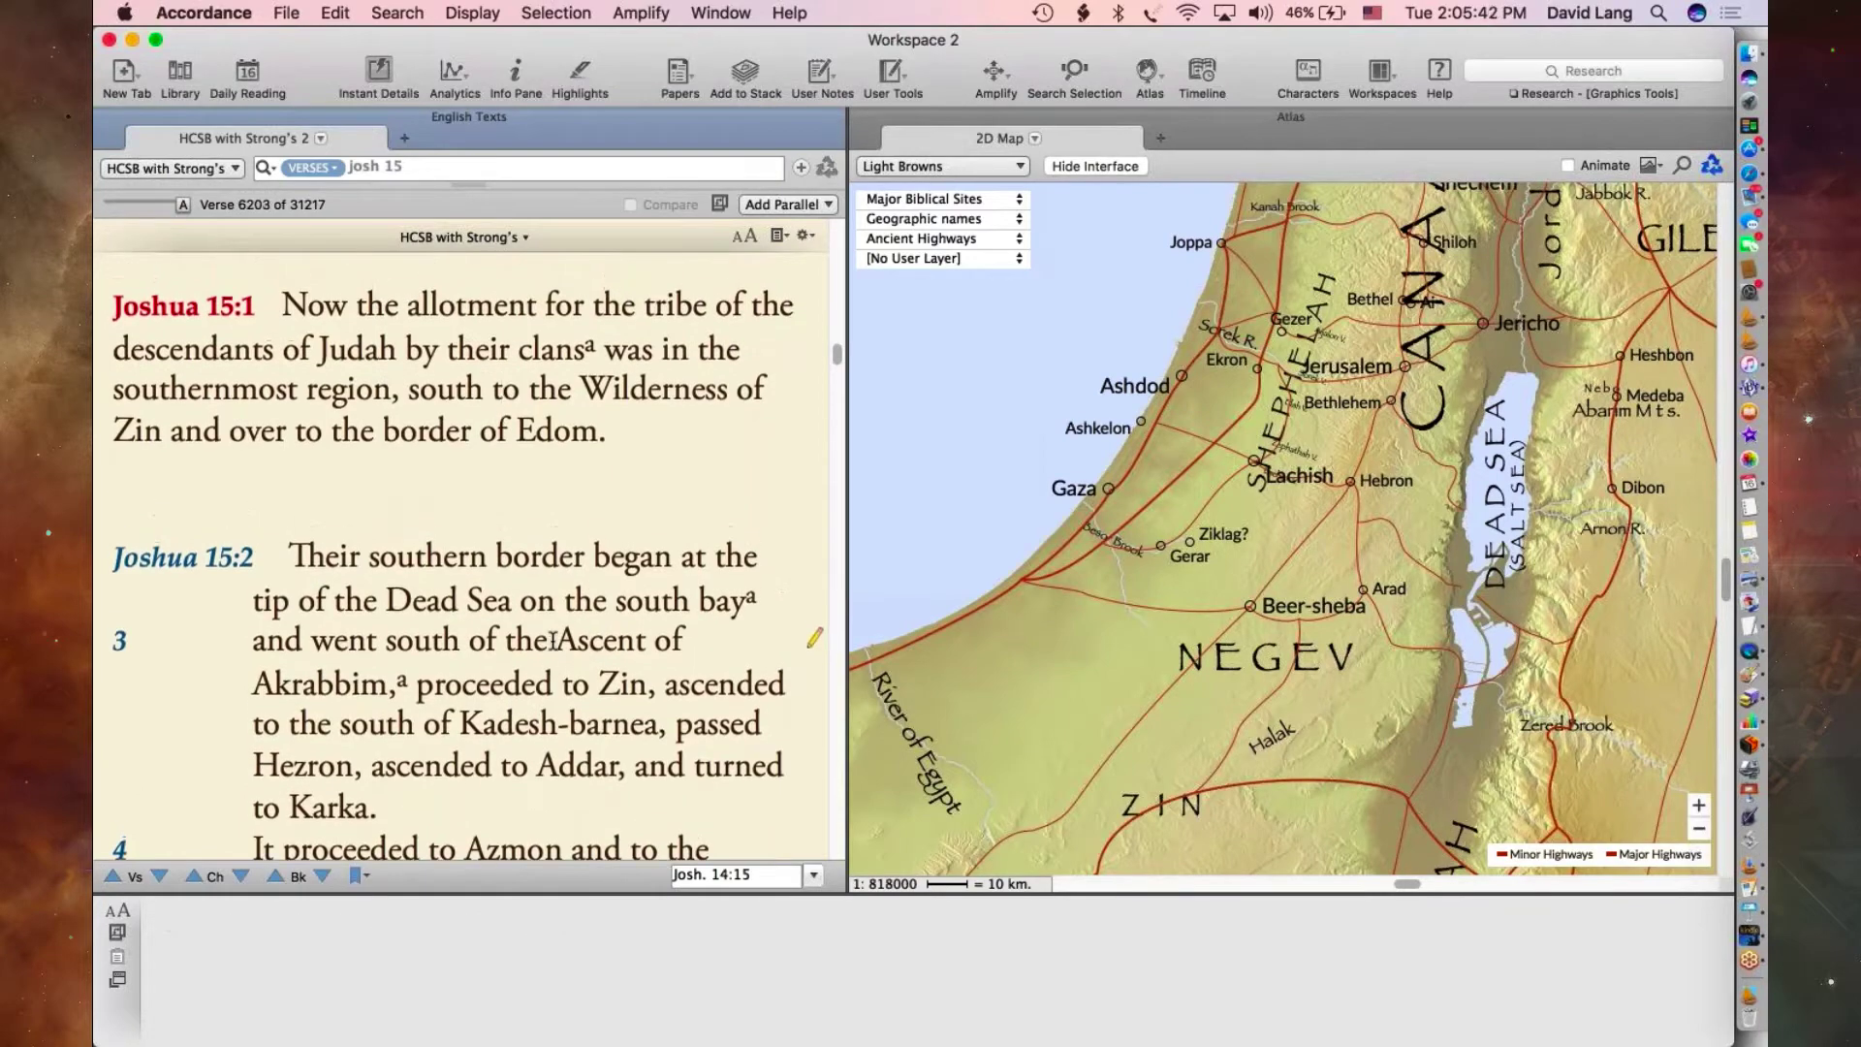
scroll(553, 641, down, 1)
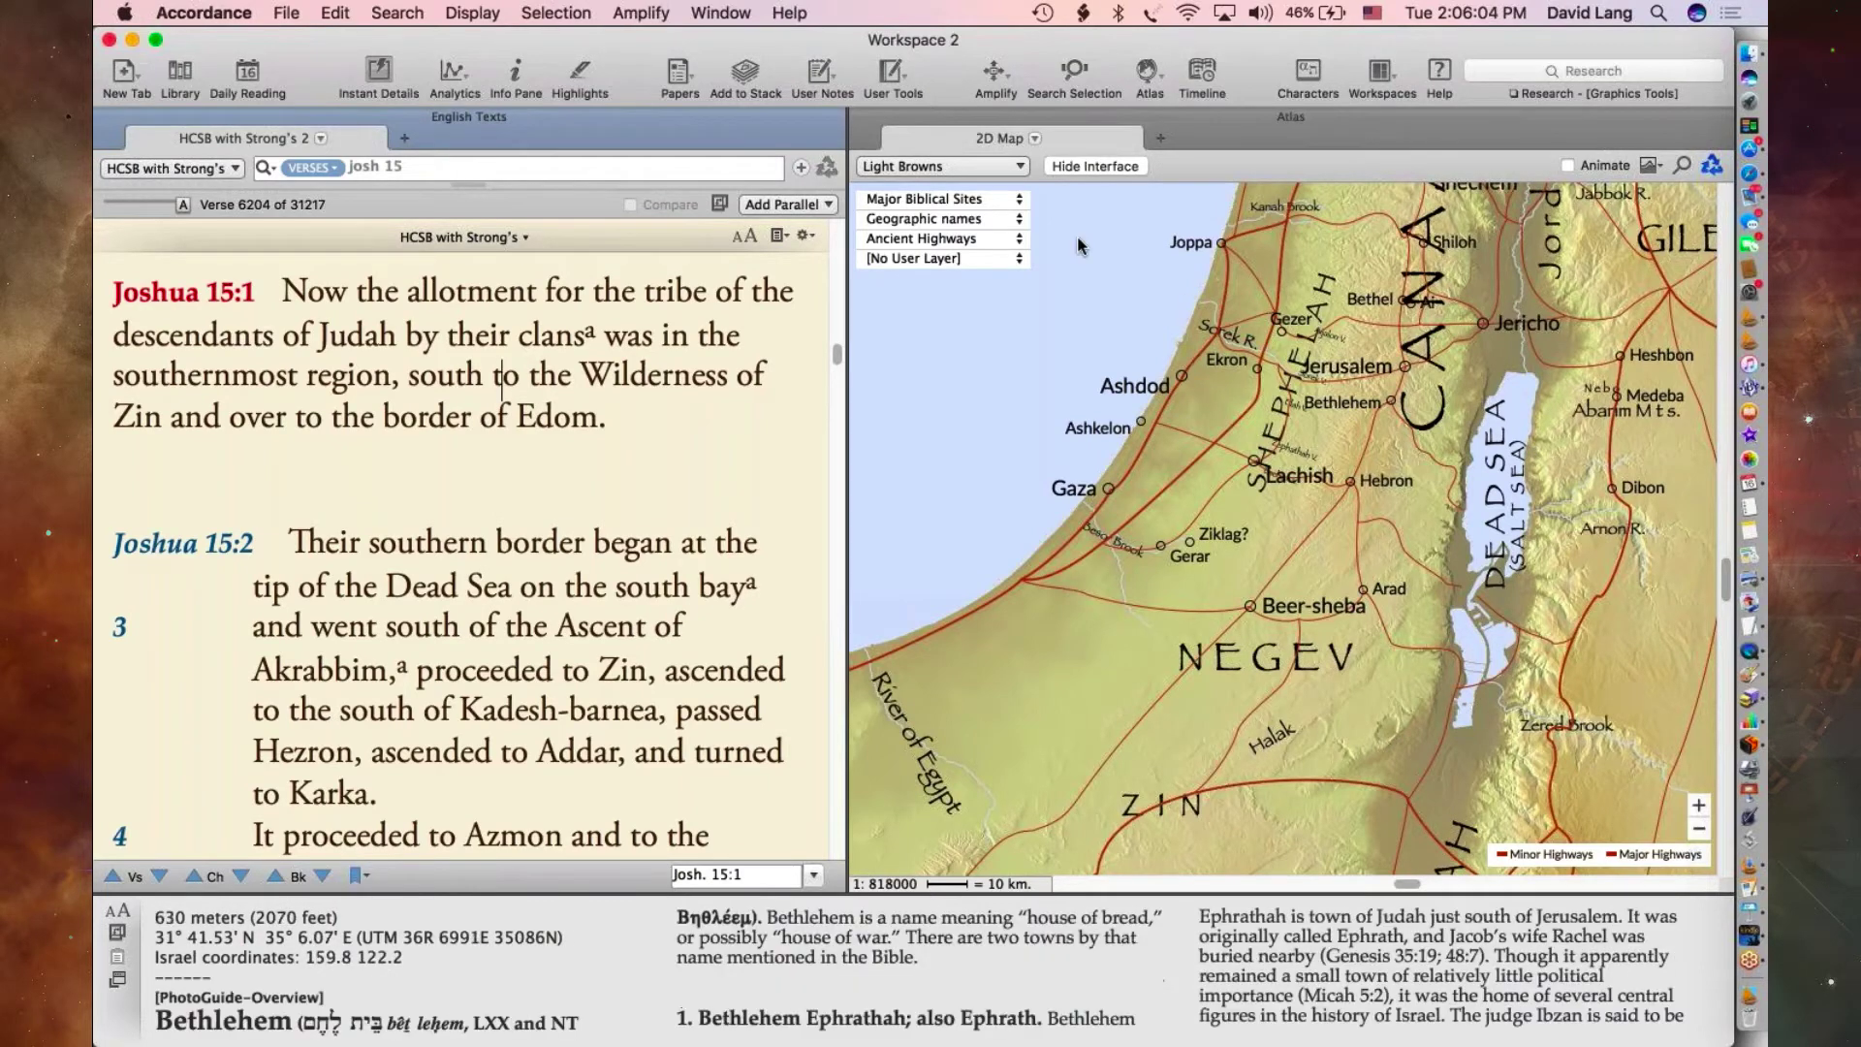
- Switch the map's region layer to Tribes of Israel
click(926, 221)
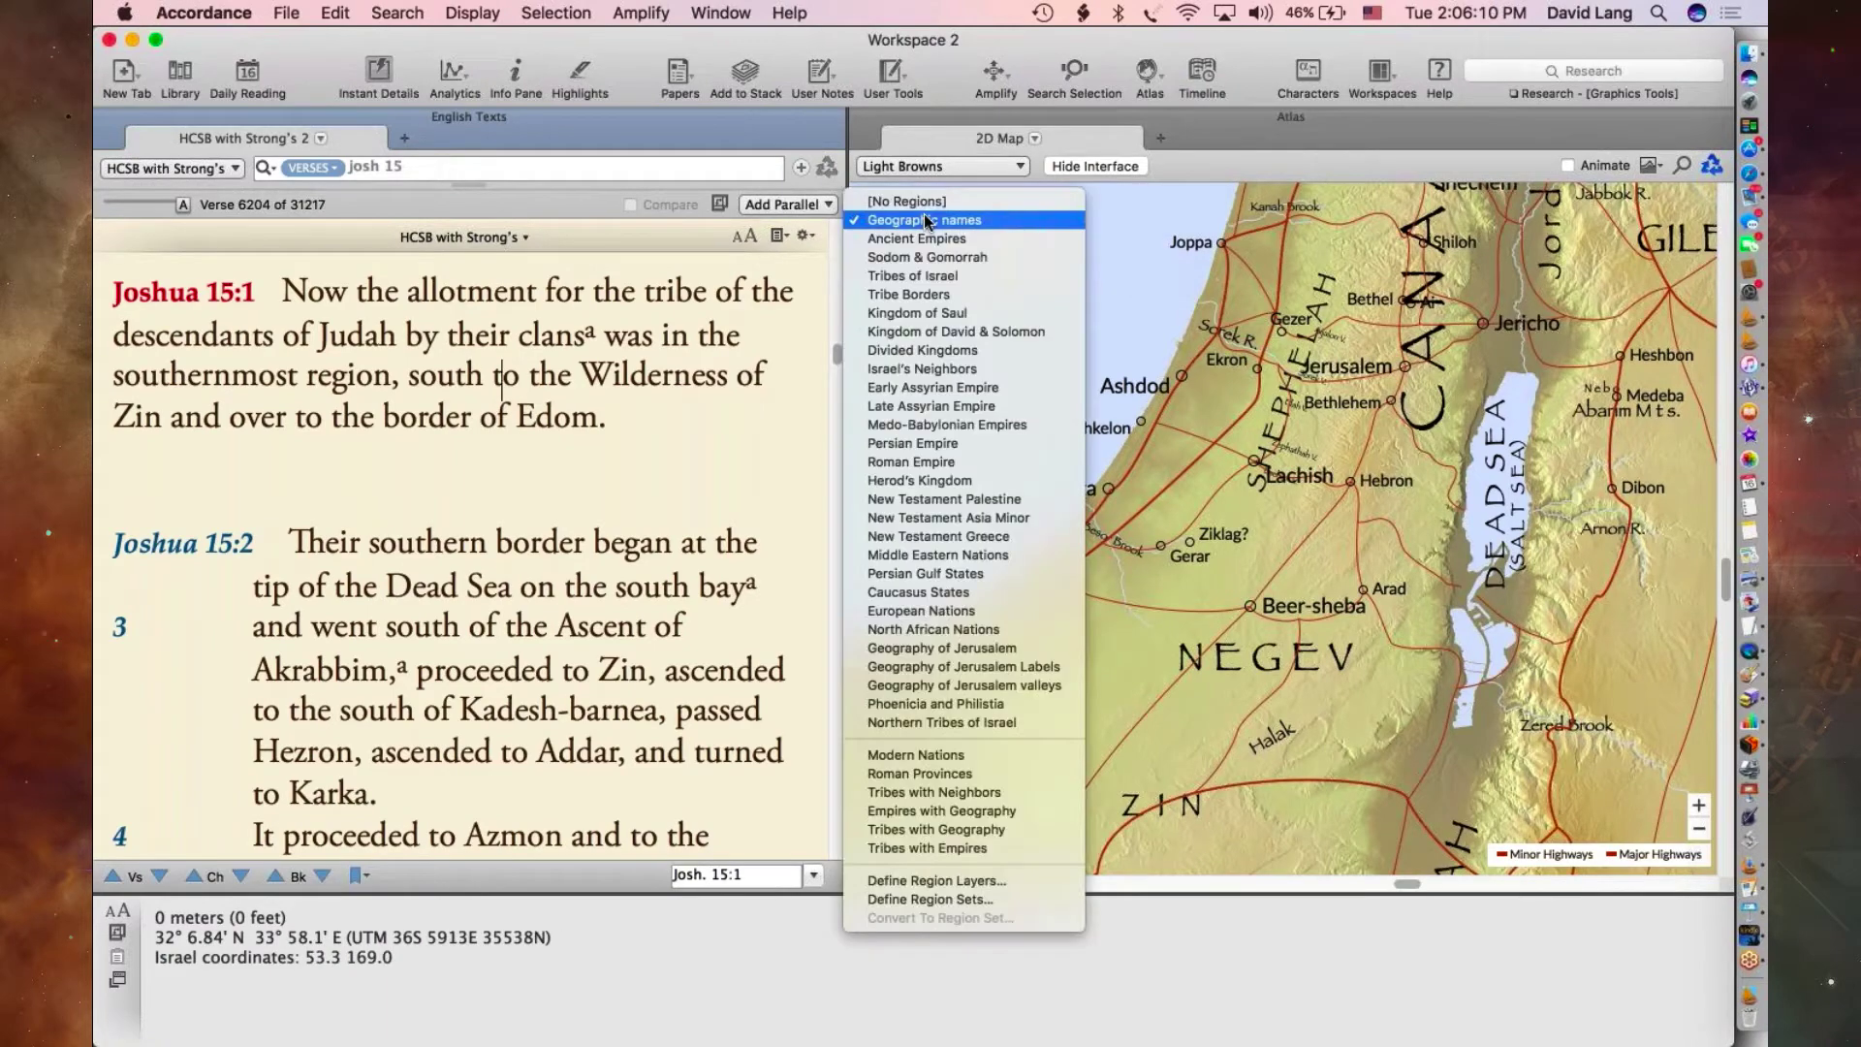
click(969, 275)
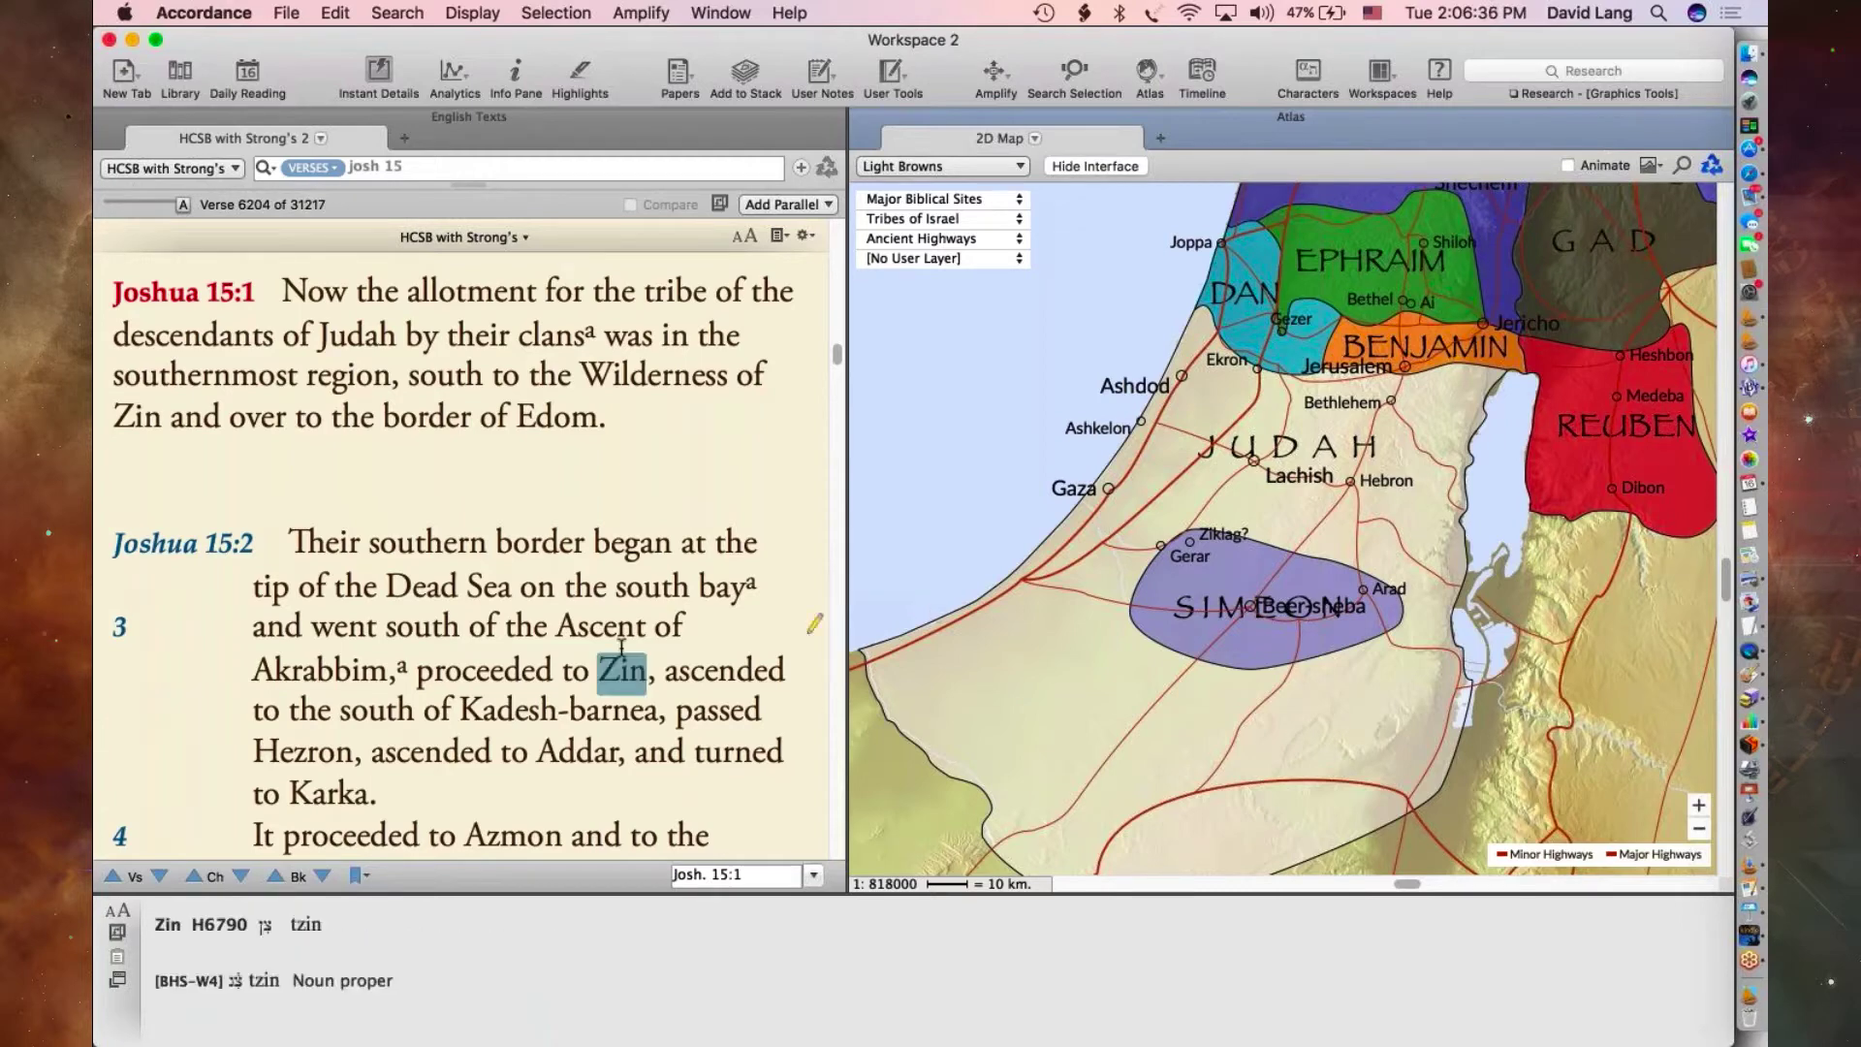
- Review the southern border description in Joshua 15:2–4 alongside Judah's territory on the map
scroll(622, 648, down, 2)
scroll(622, 647, down, 4)
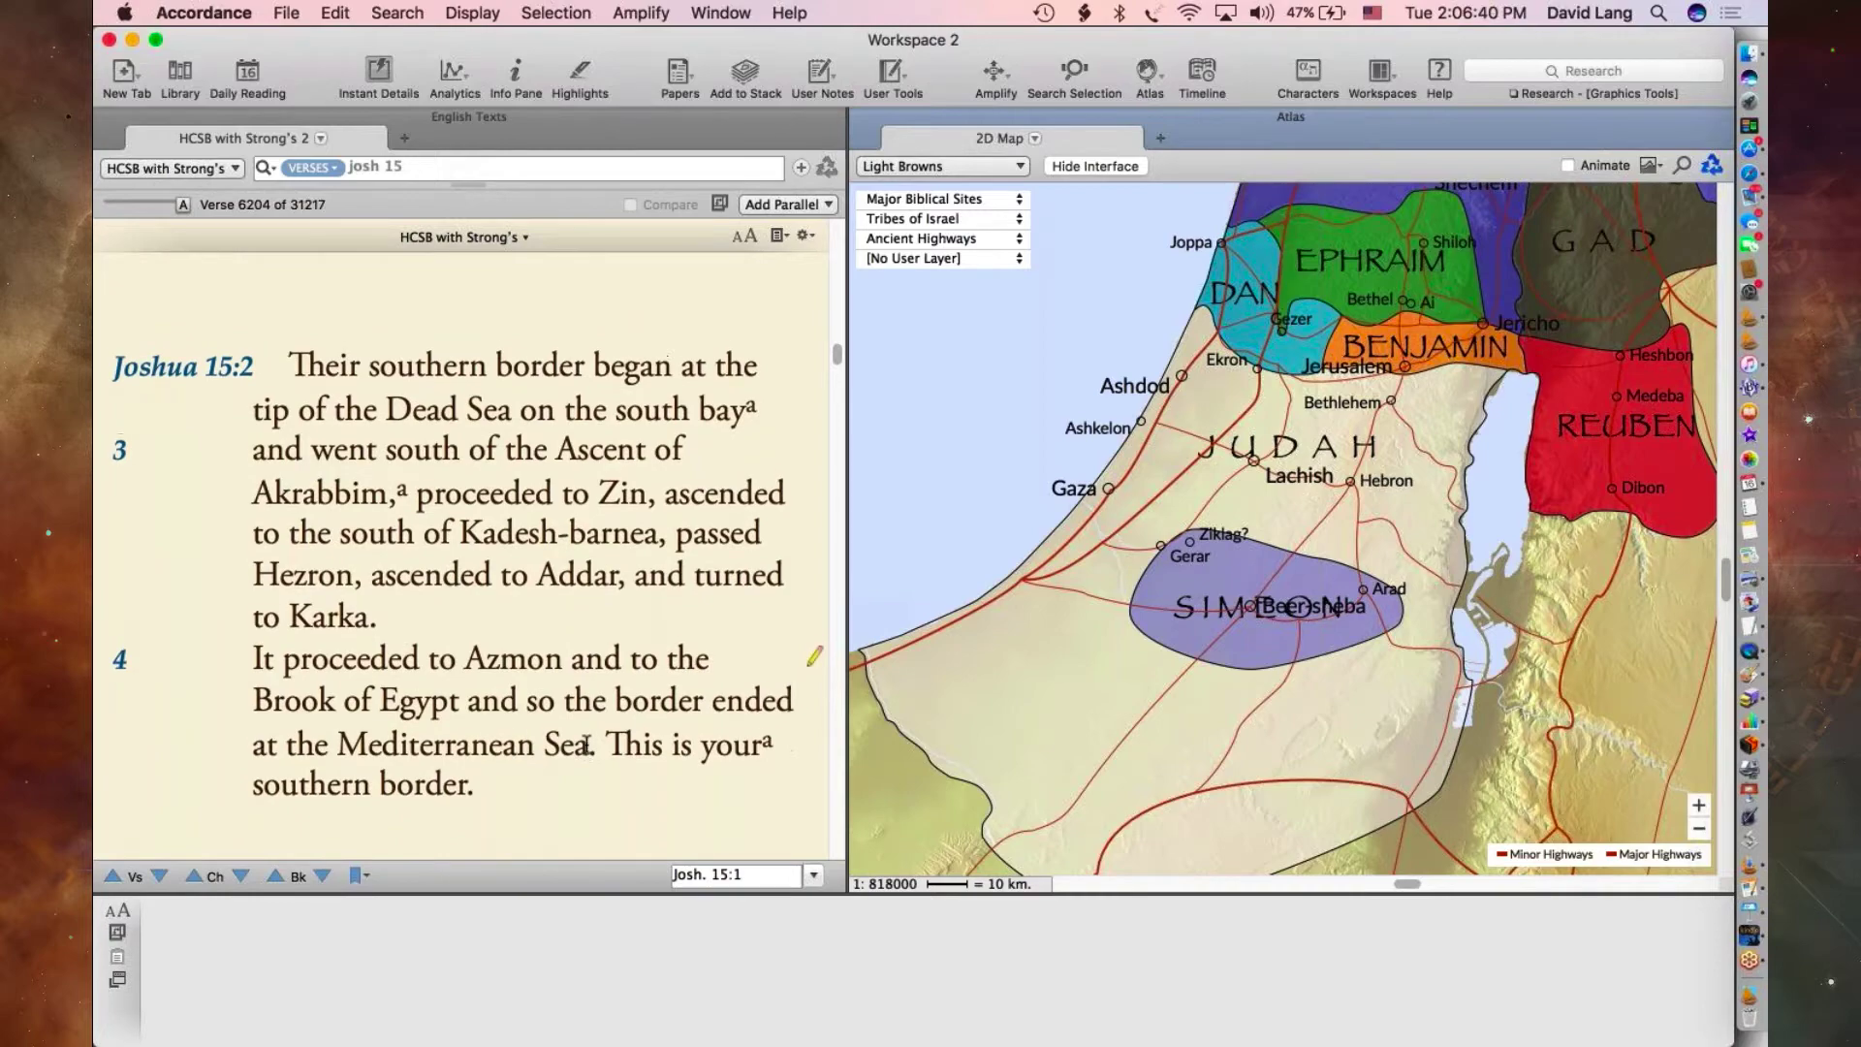
scroll(586, 744, up, 3)
scroll(586, 745, down, 4)
scroll(586, 745, down, 1)
scroll(587, 744, up, 5)
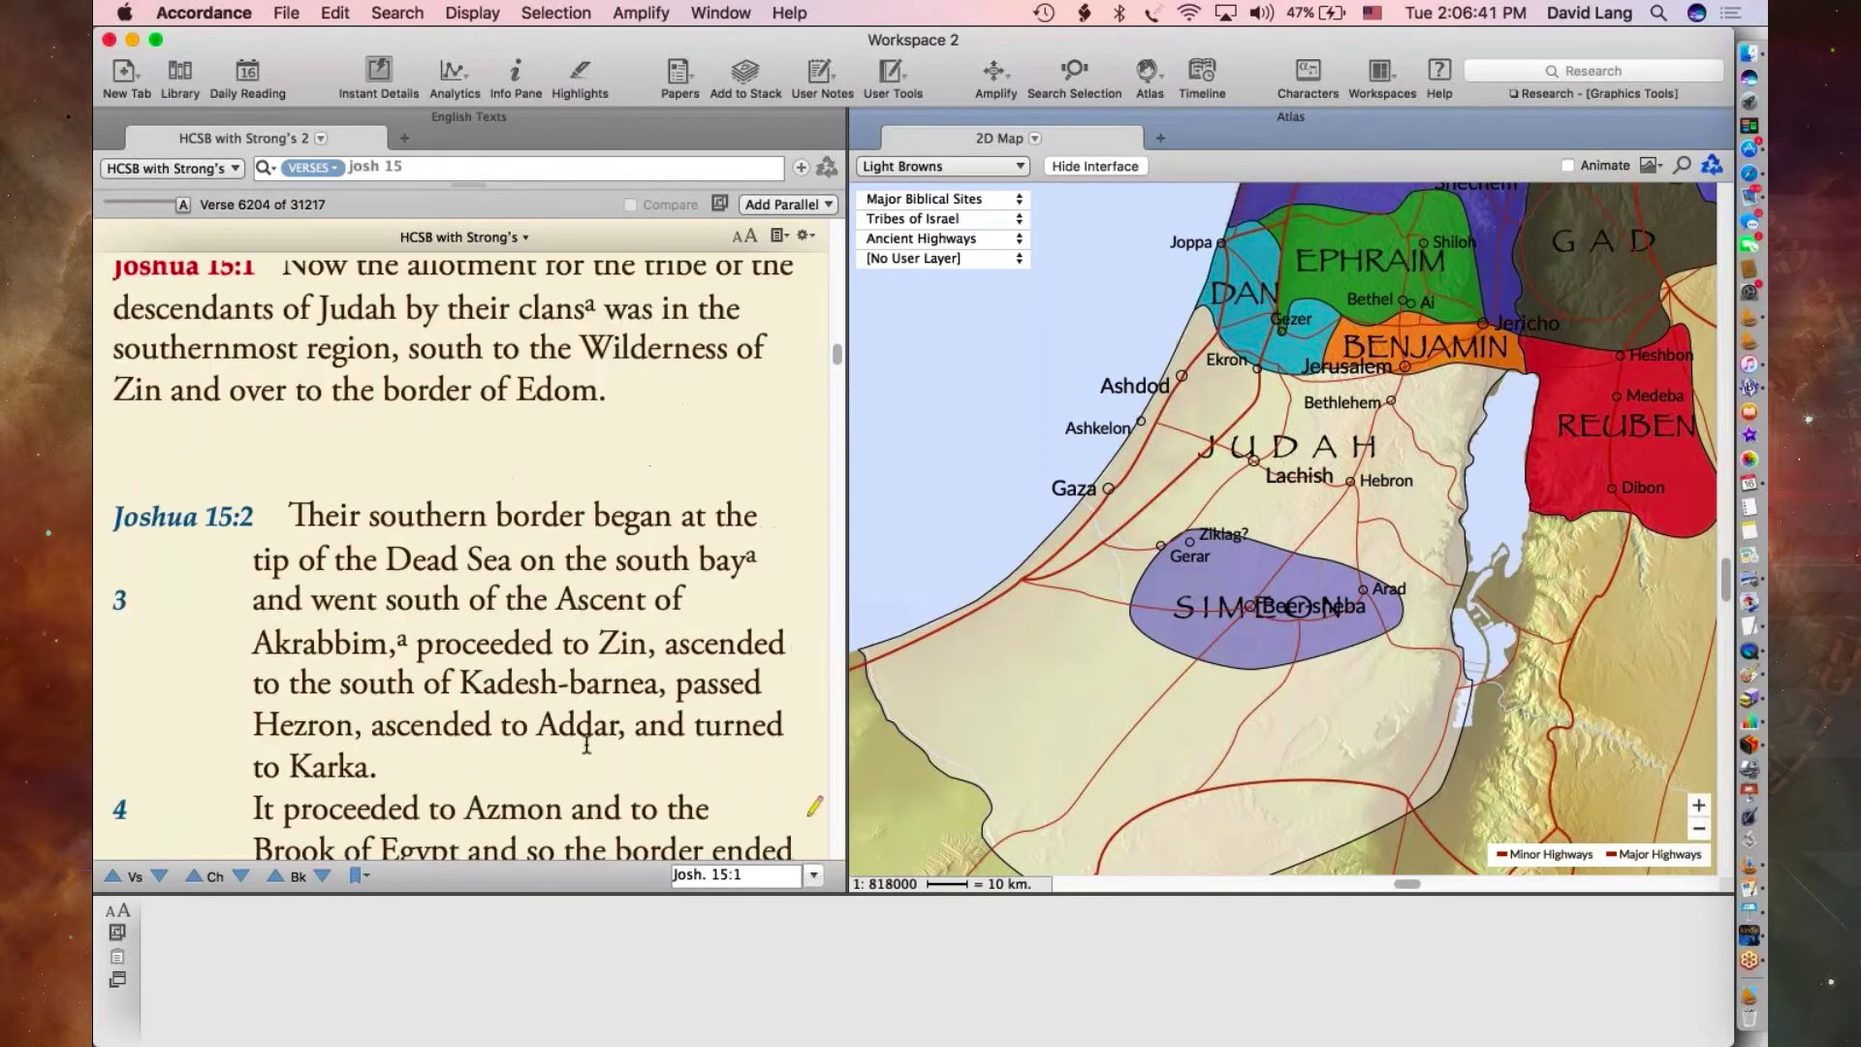
scroll(588, 742, down, 3)
scroll(587, 741, down, 3)
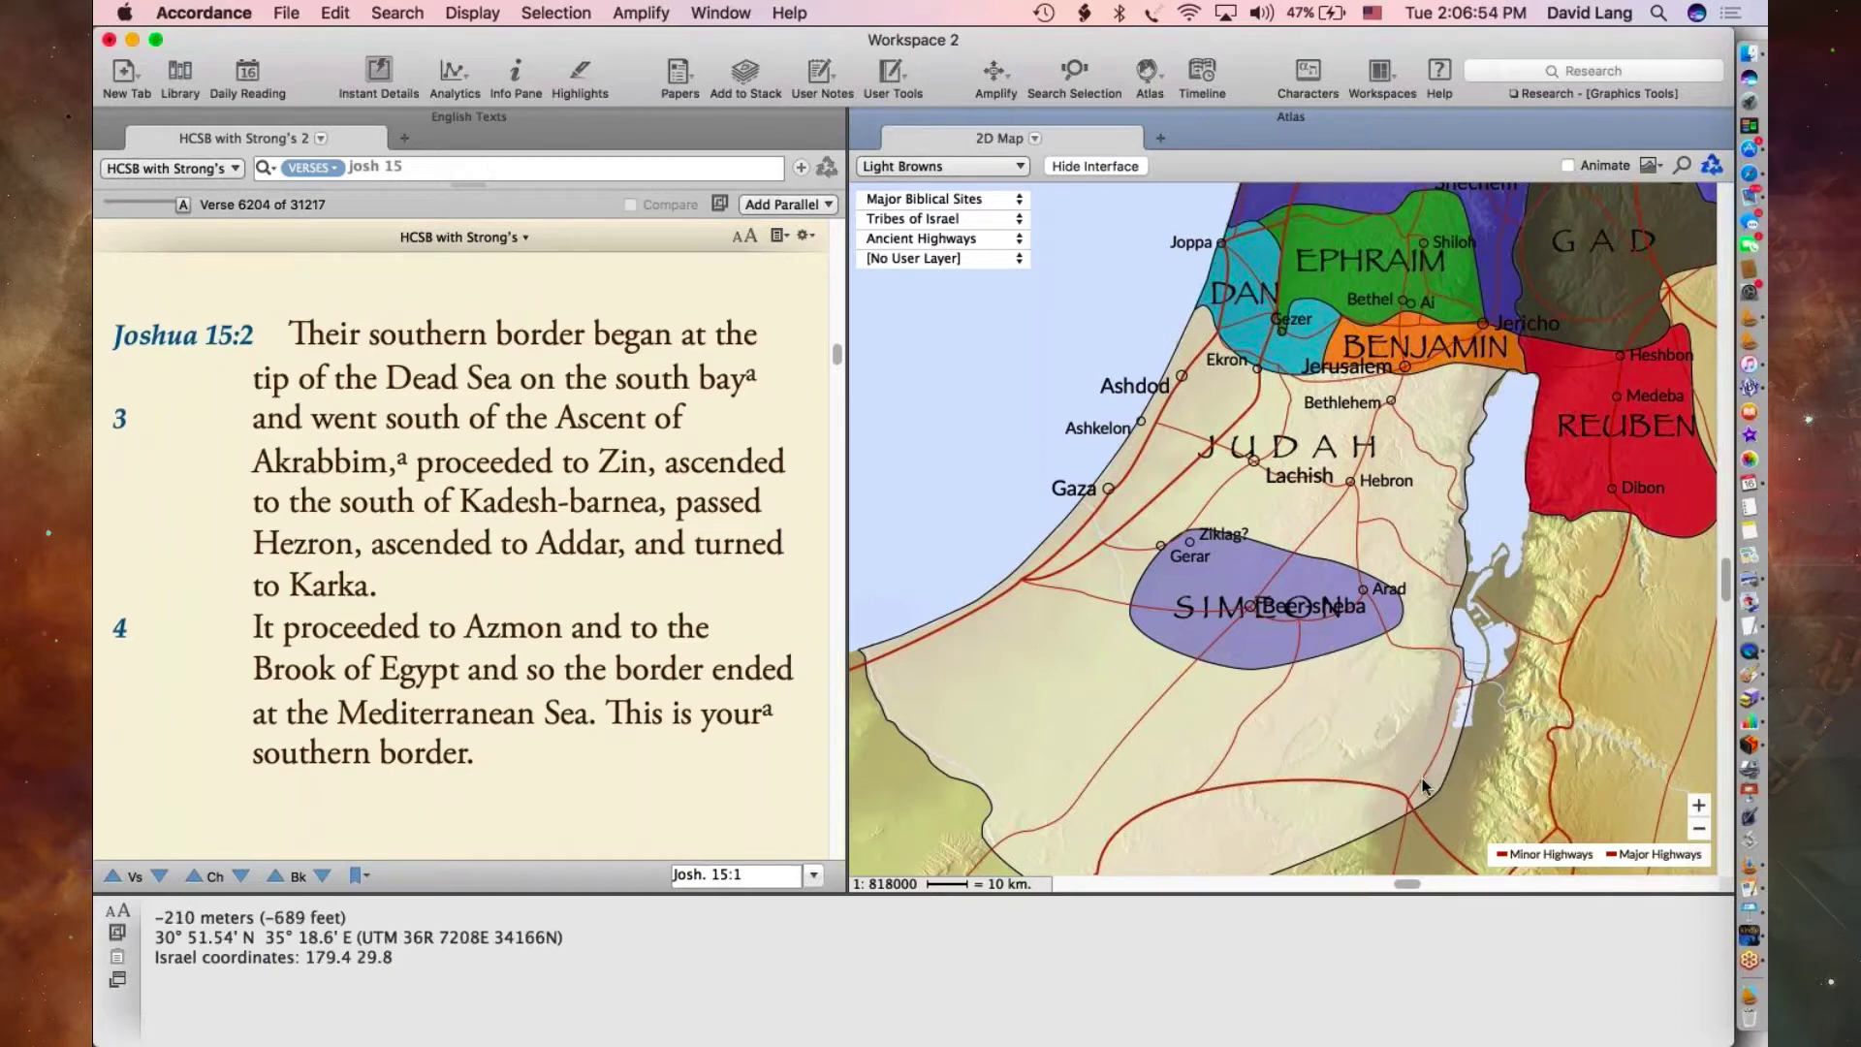
- Set the map's site layer to All Biblical, with Judah's whole southern border around Kadesh-barnea in view
scroll(1253, 823, down, 3)
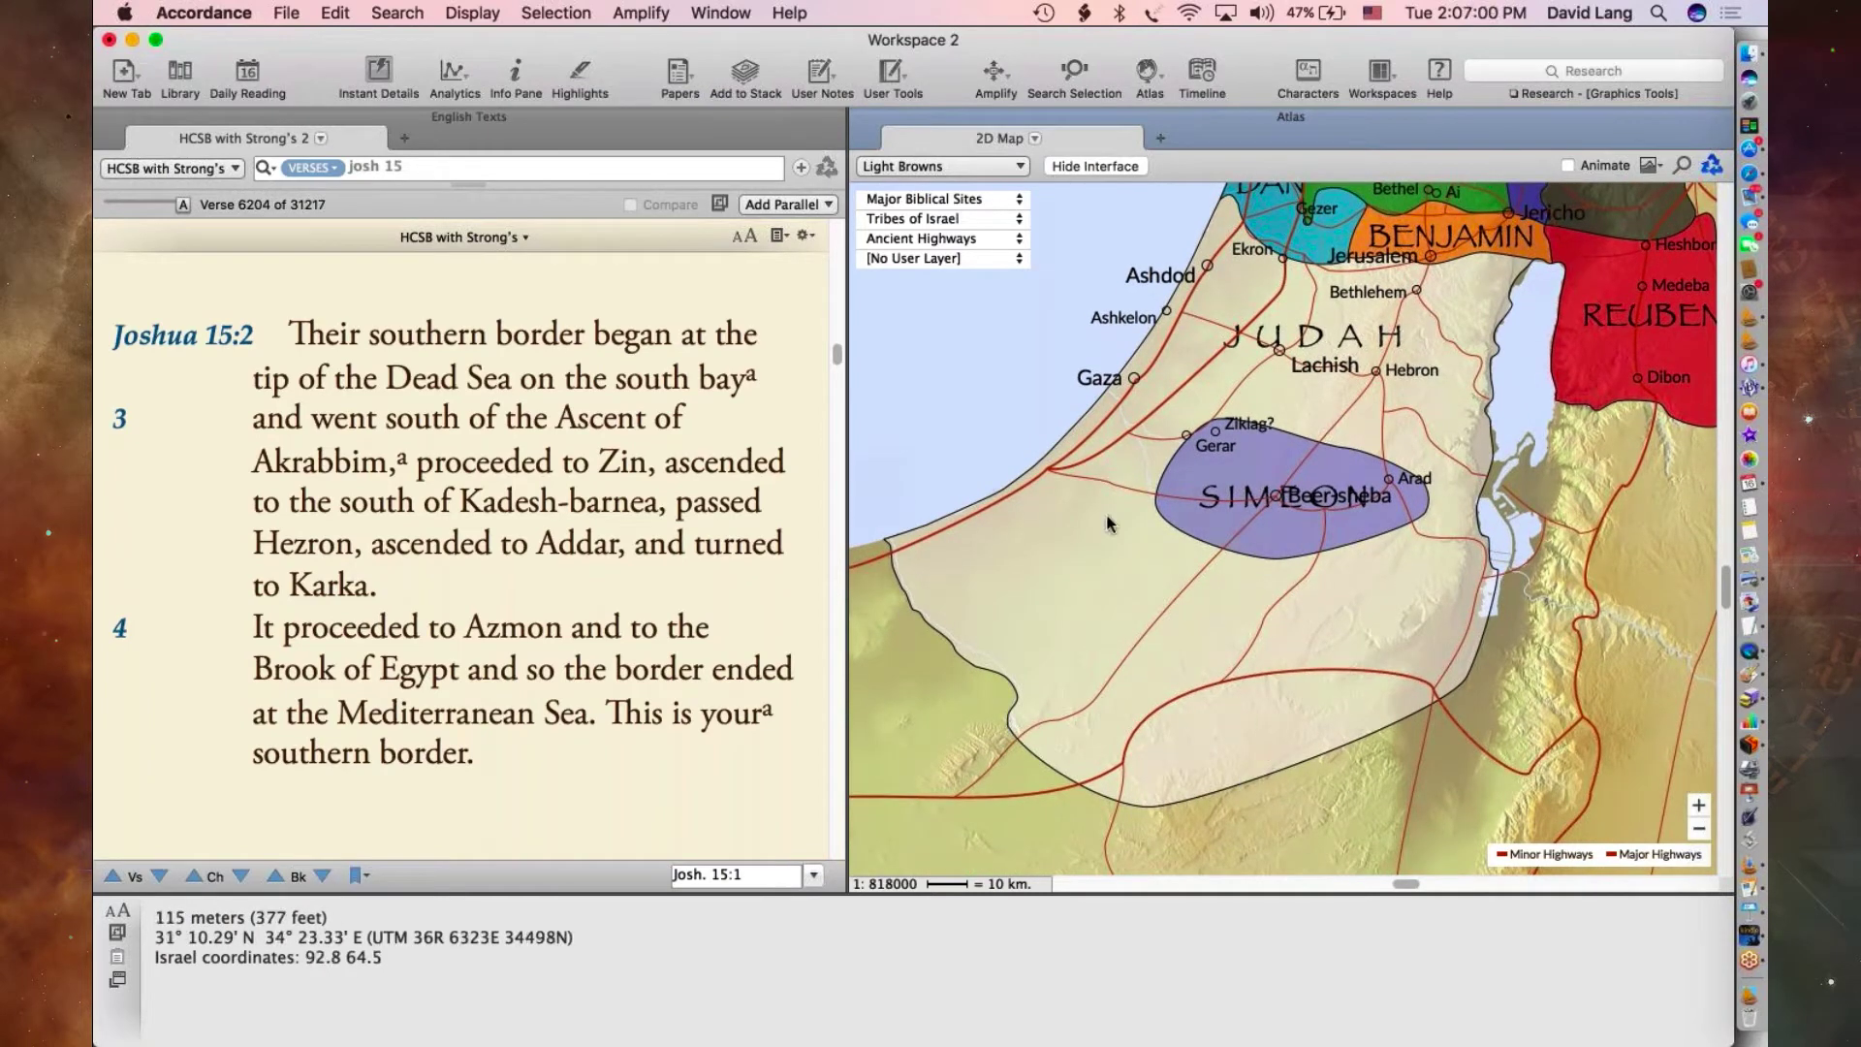
click(958, 199)
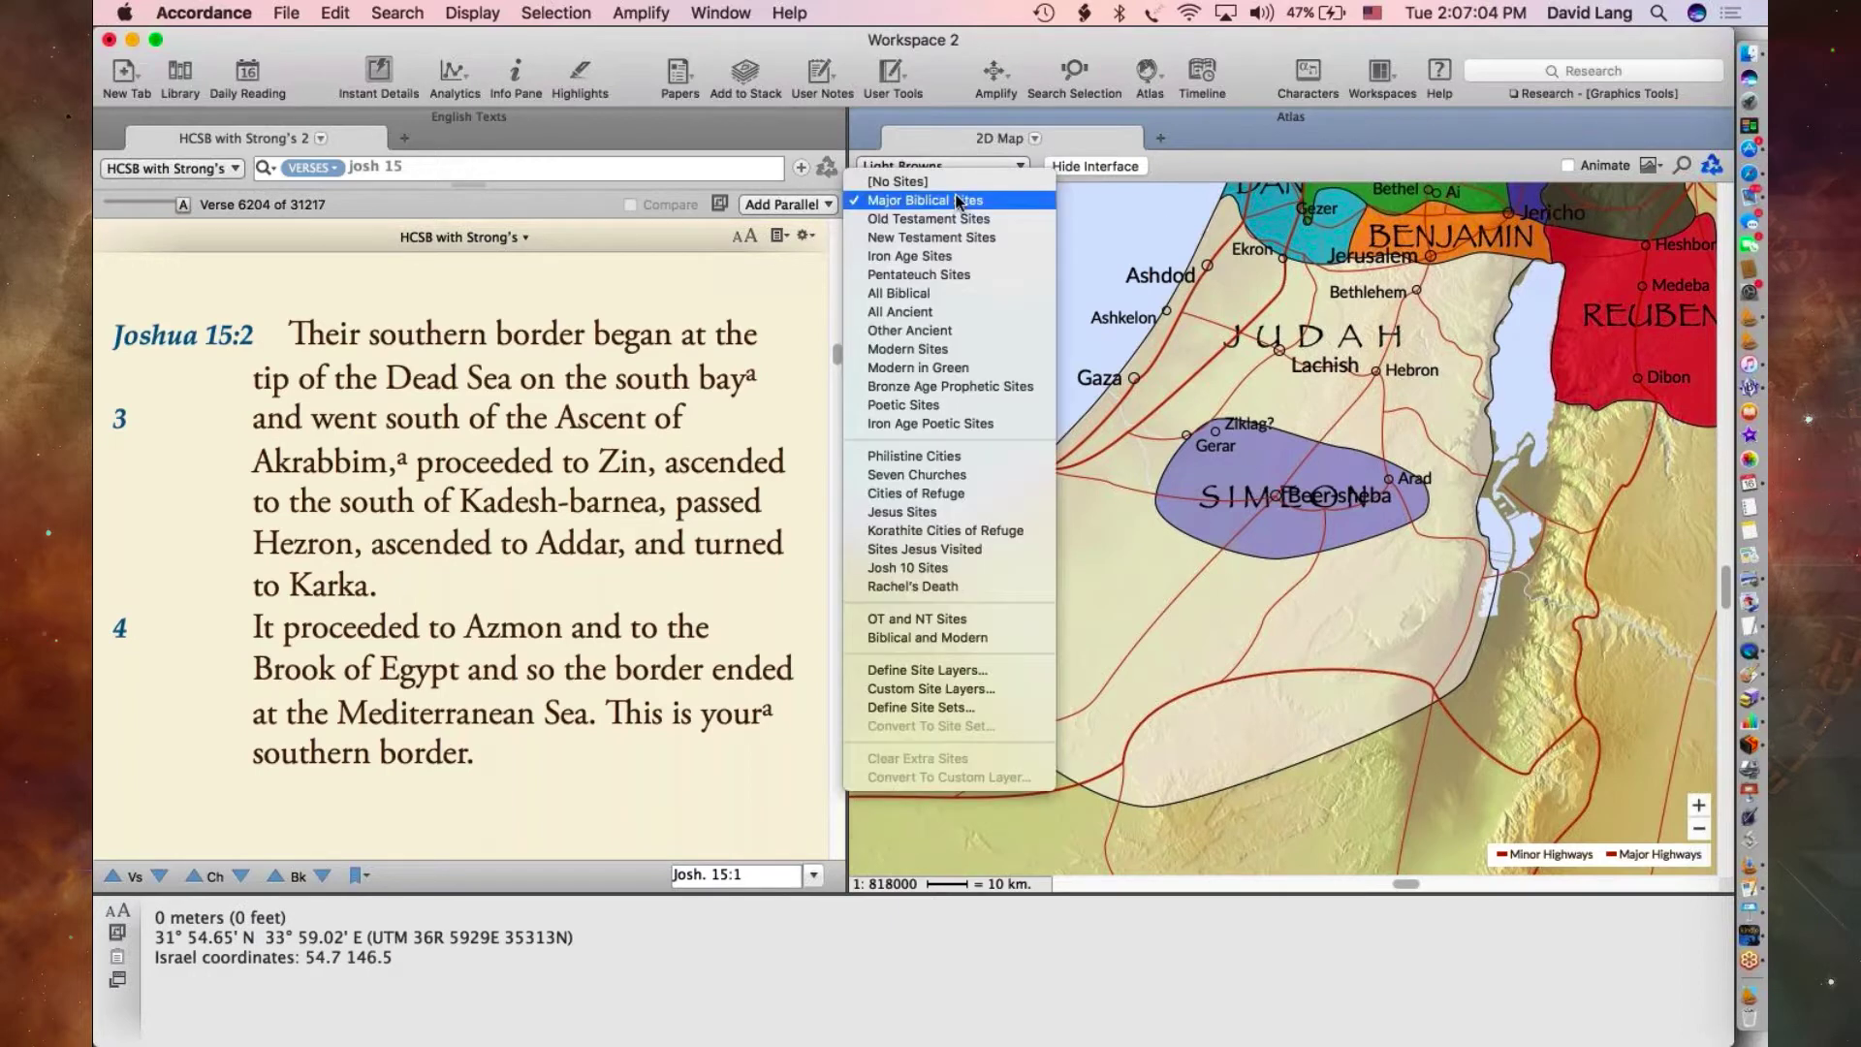
click(962, 292)
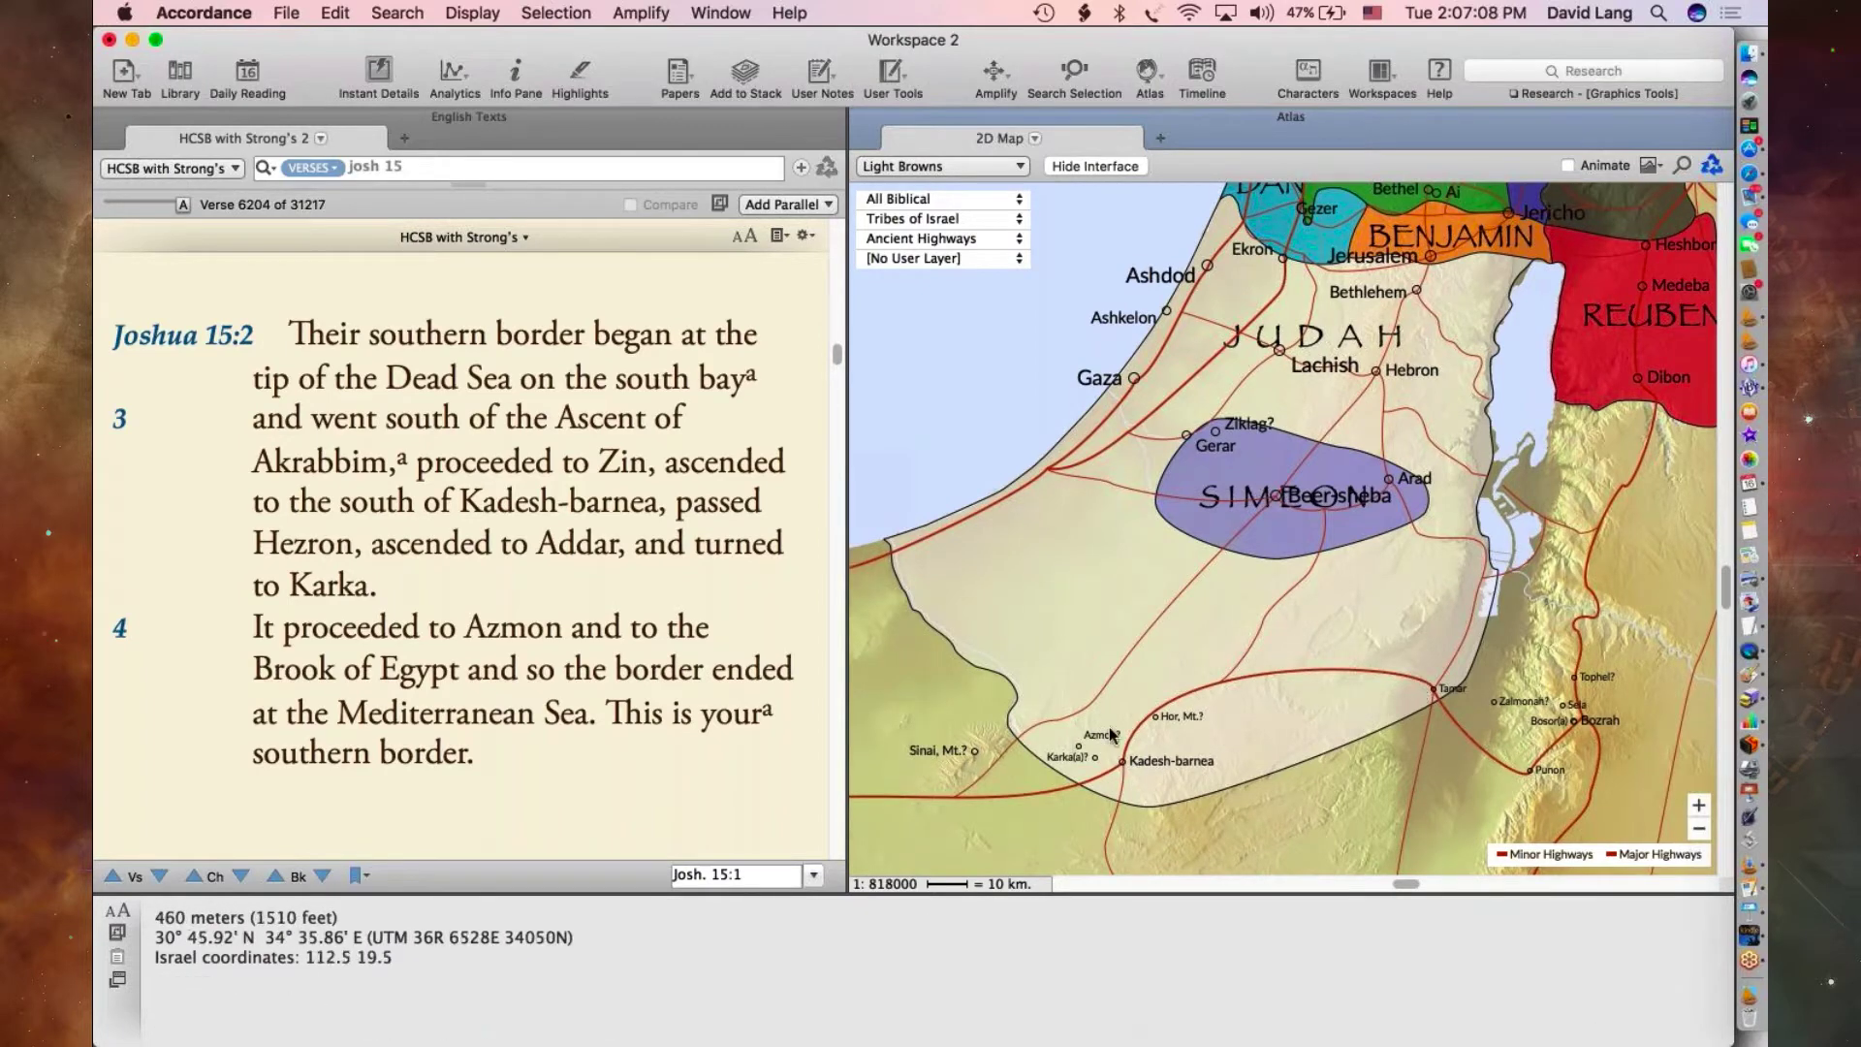
mouse_move(1122, 765)
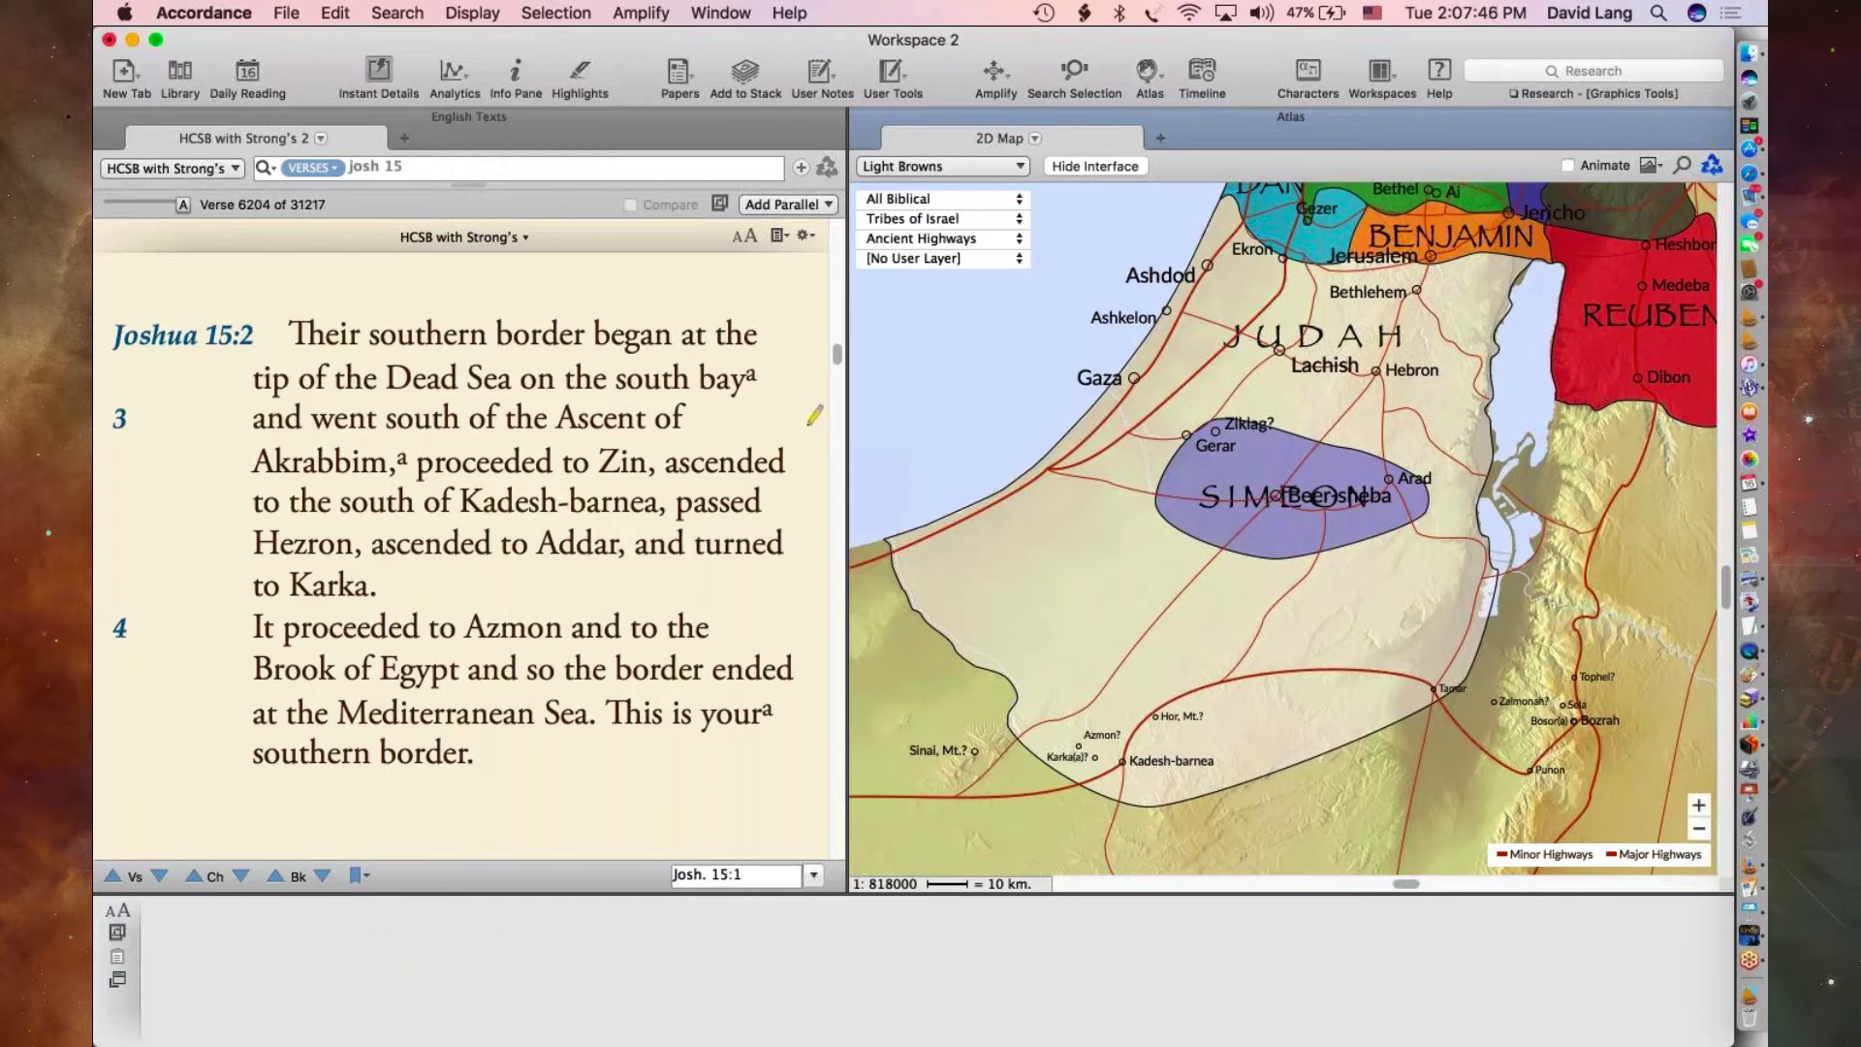
- Read Joshua 15:2–18, covering Judah's southern, eastern, northern and western borders and Caleb's portion around Hebron and Debir
scroll(651, 668, down, 2)
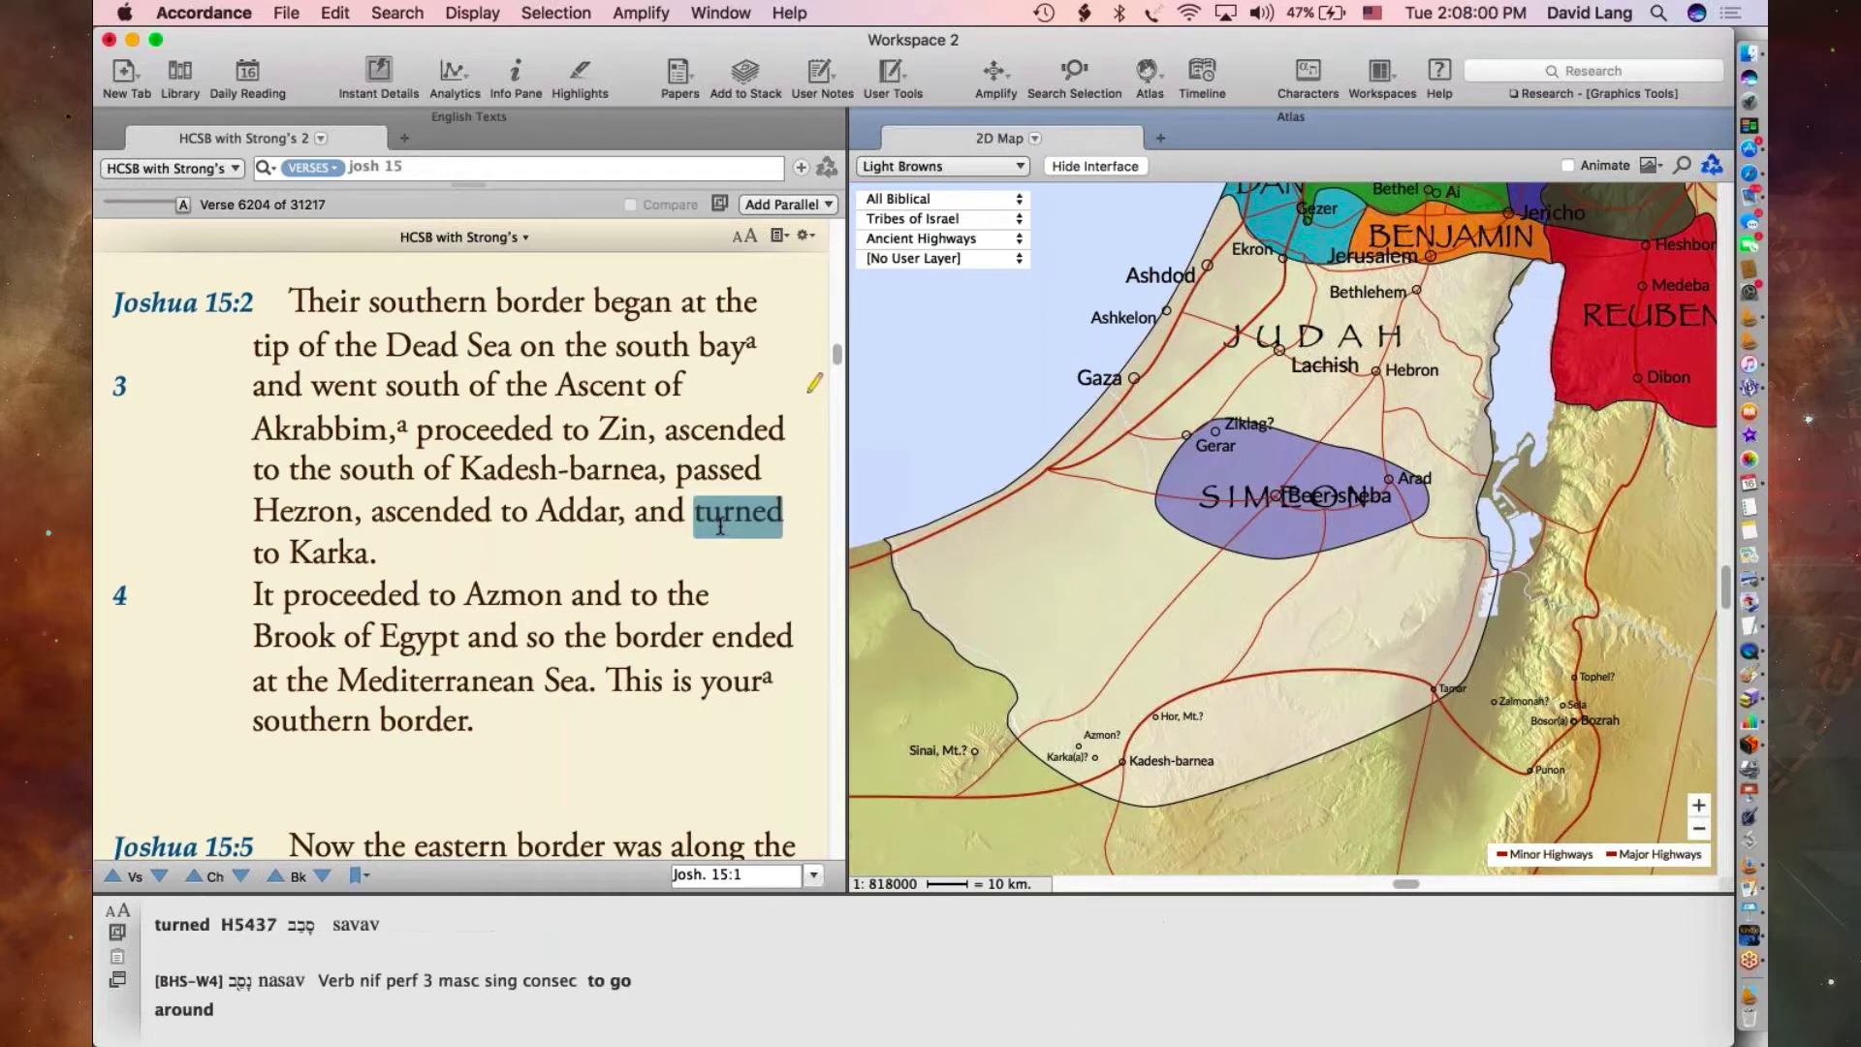
scroll(721, 527, up, 1)
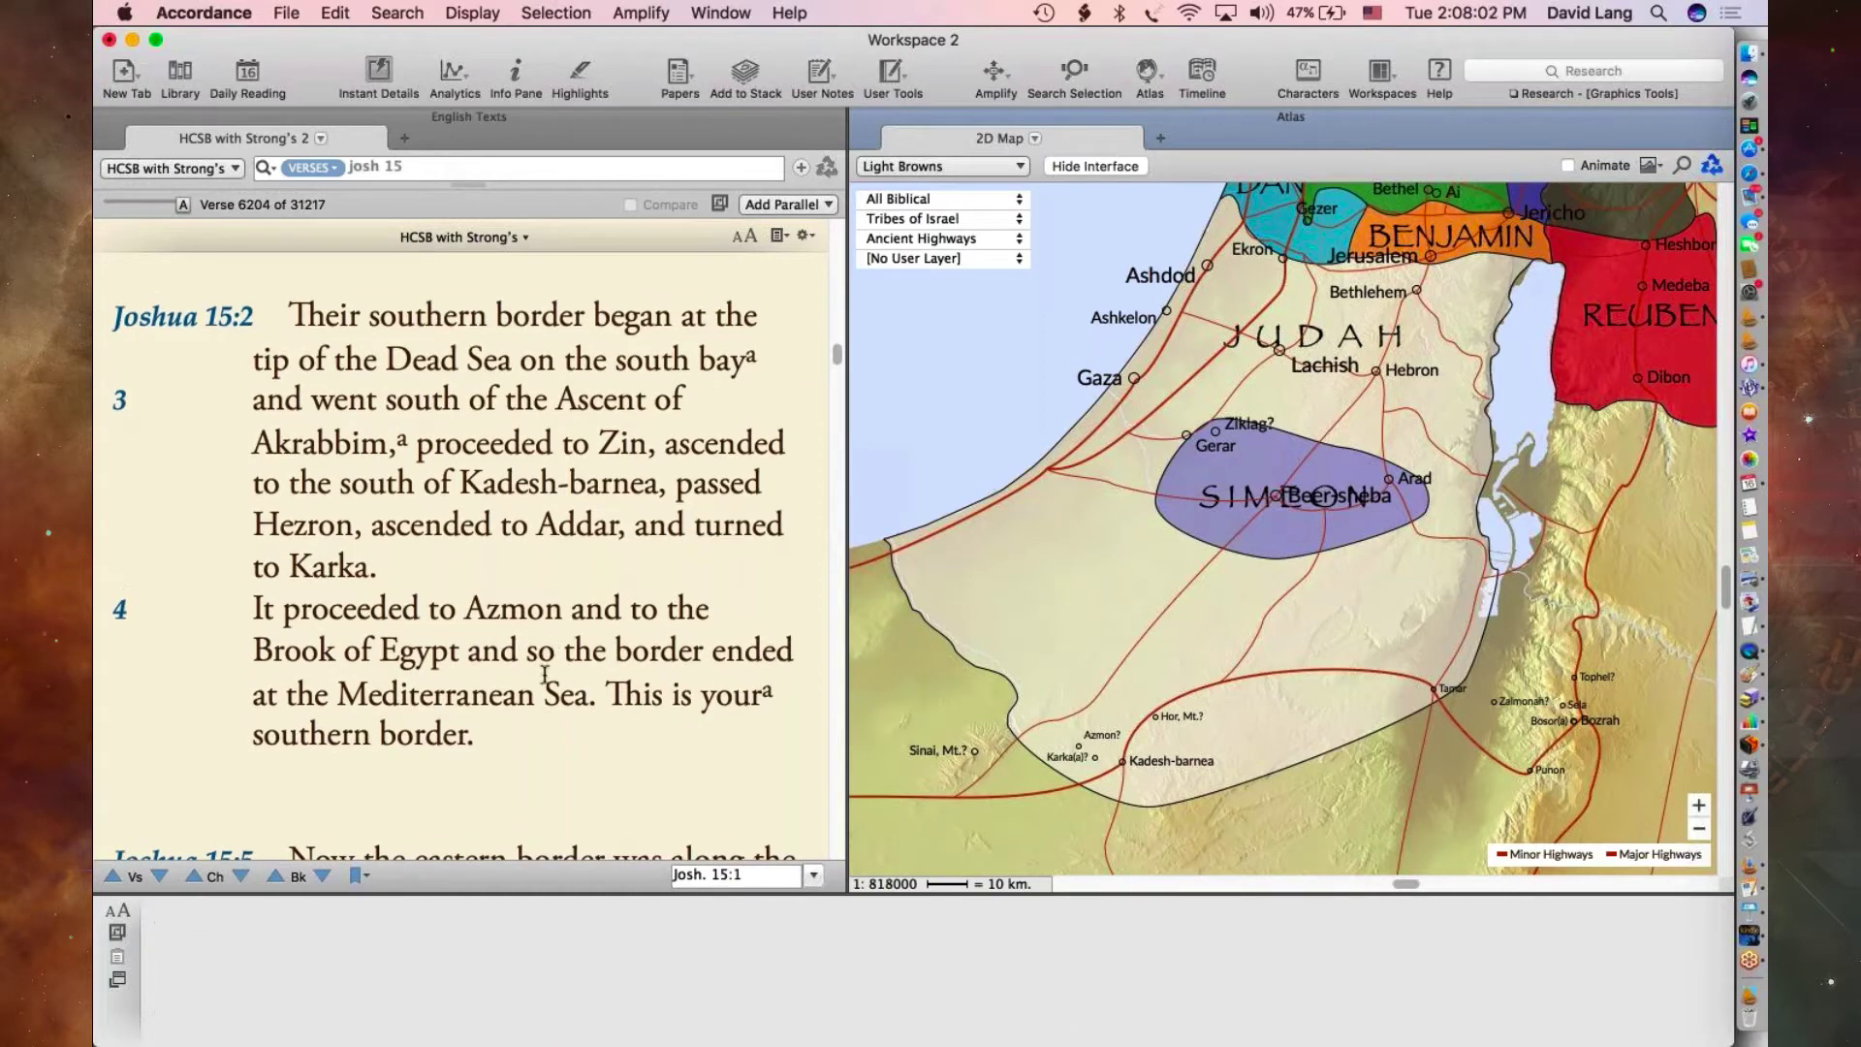
scroll(544, 672, down, 2)
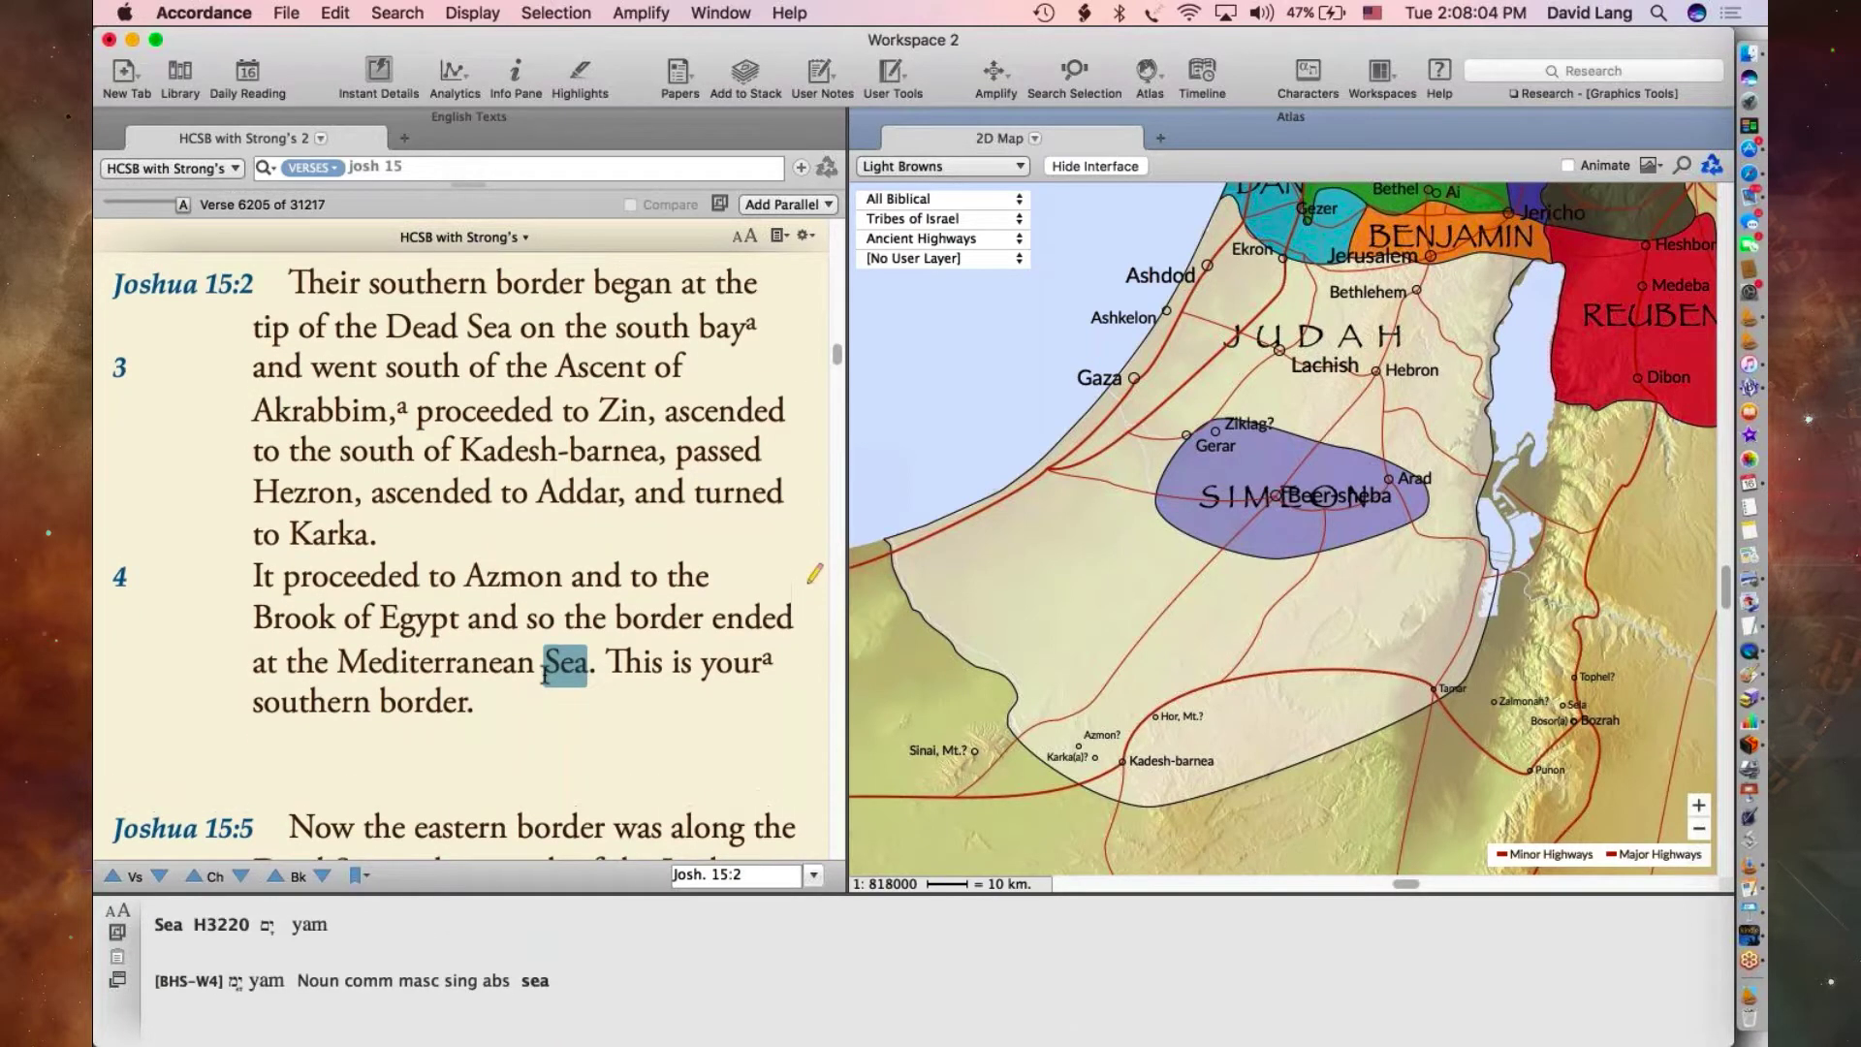
scroll(545, 673, up, 2)
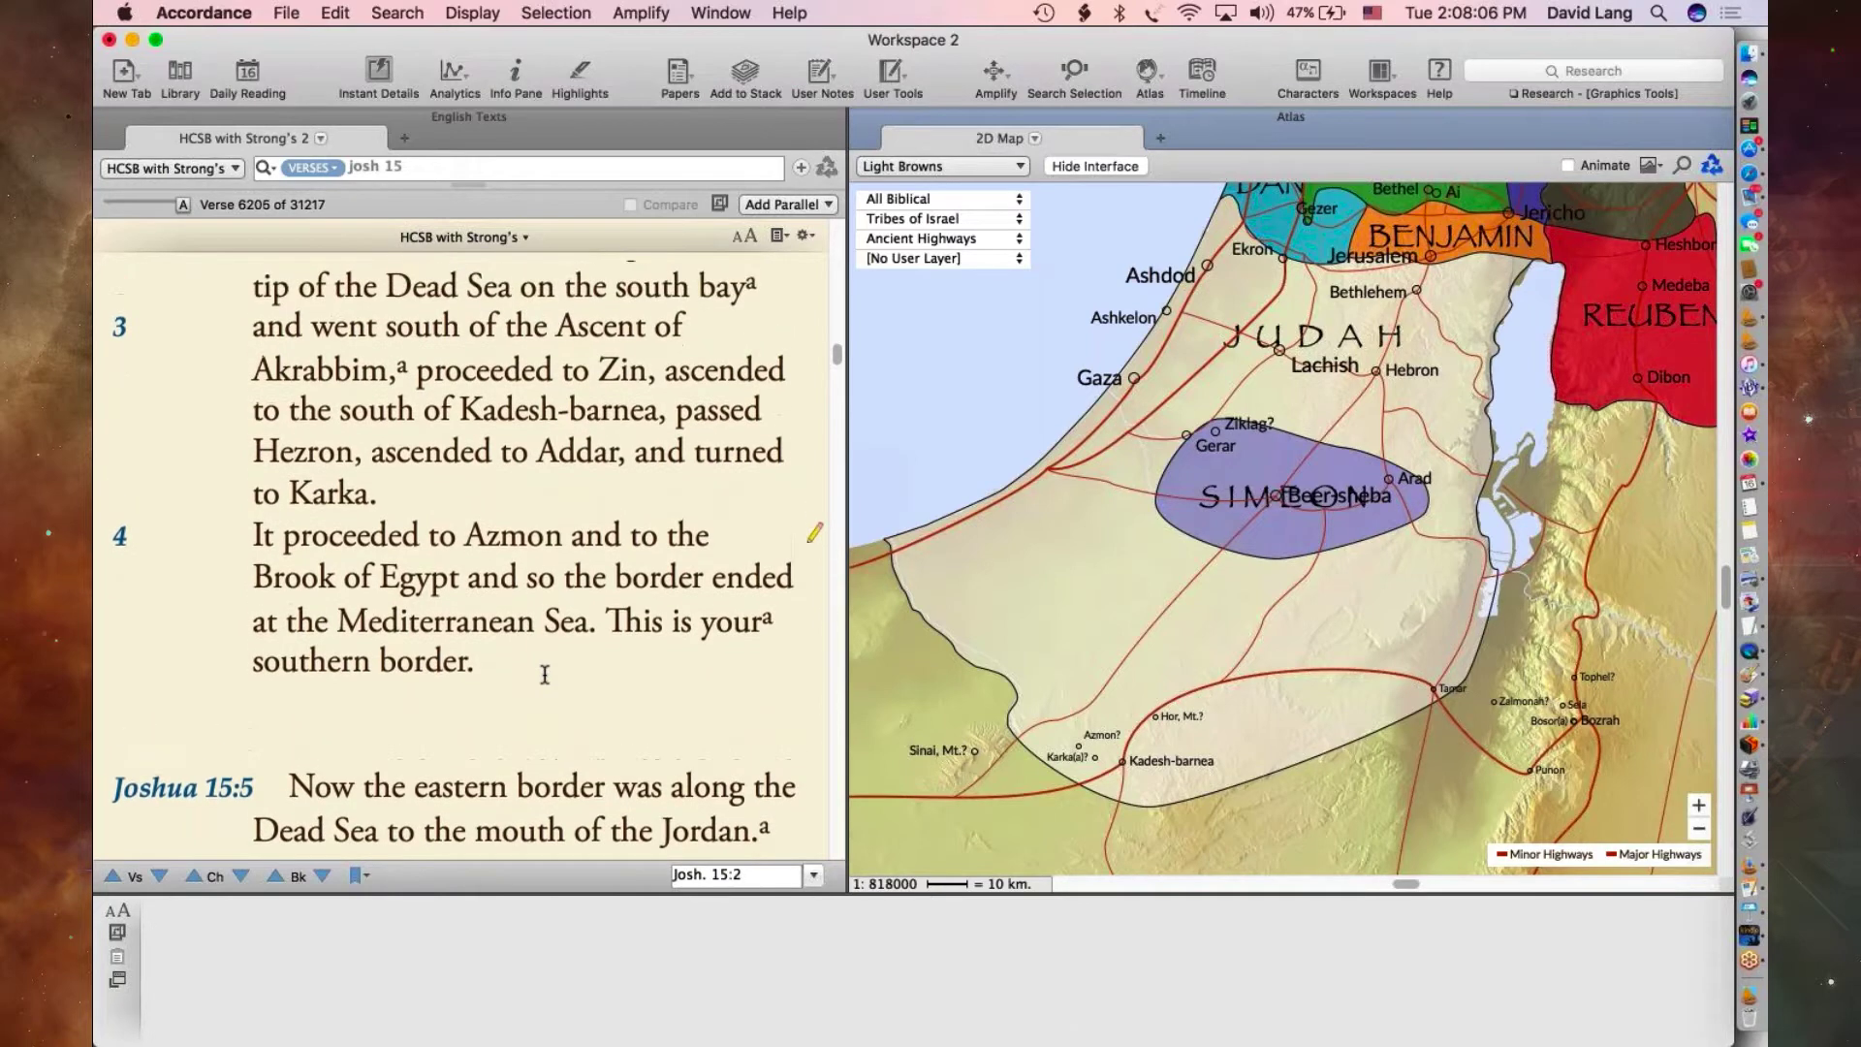
scroll(544, 673, down, 1)
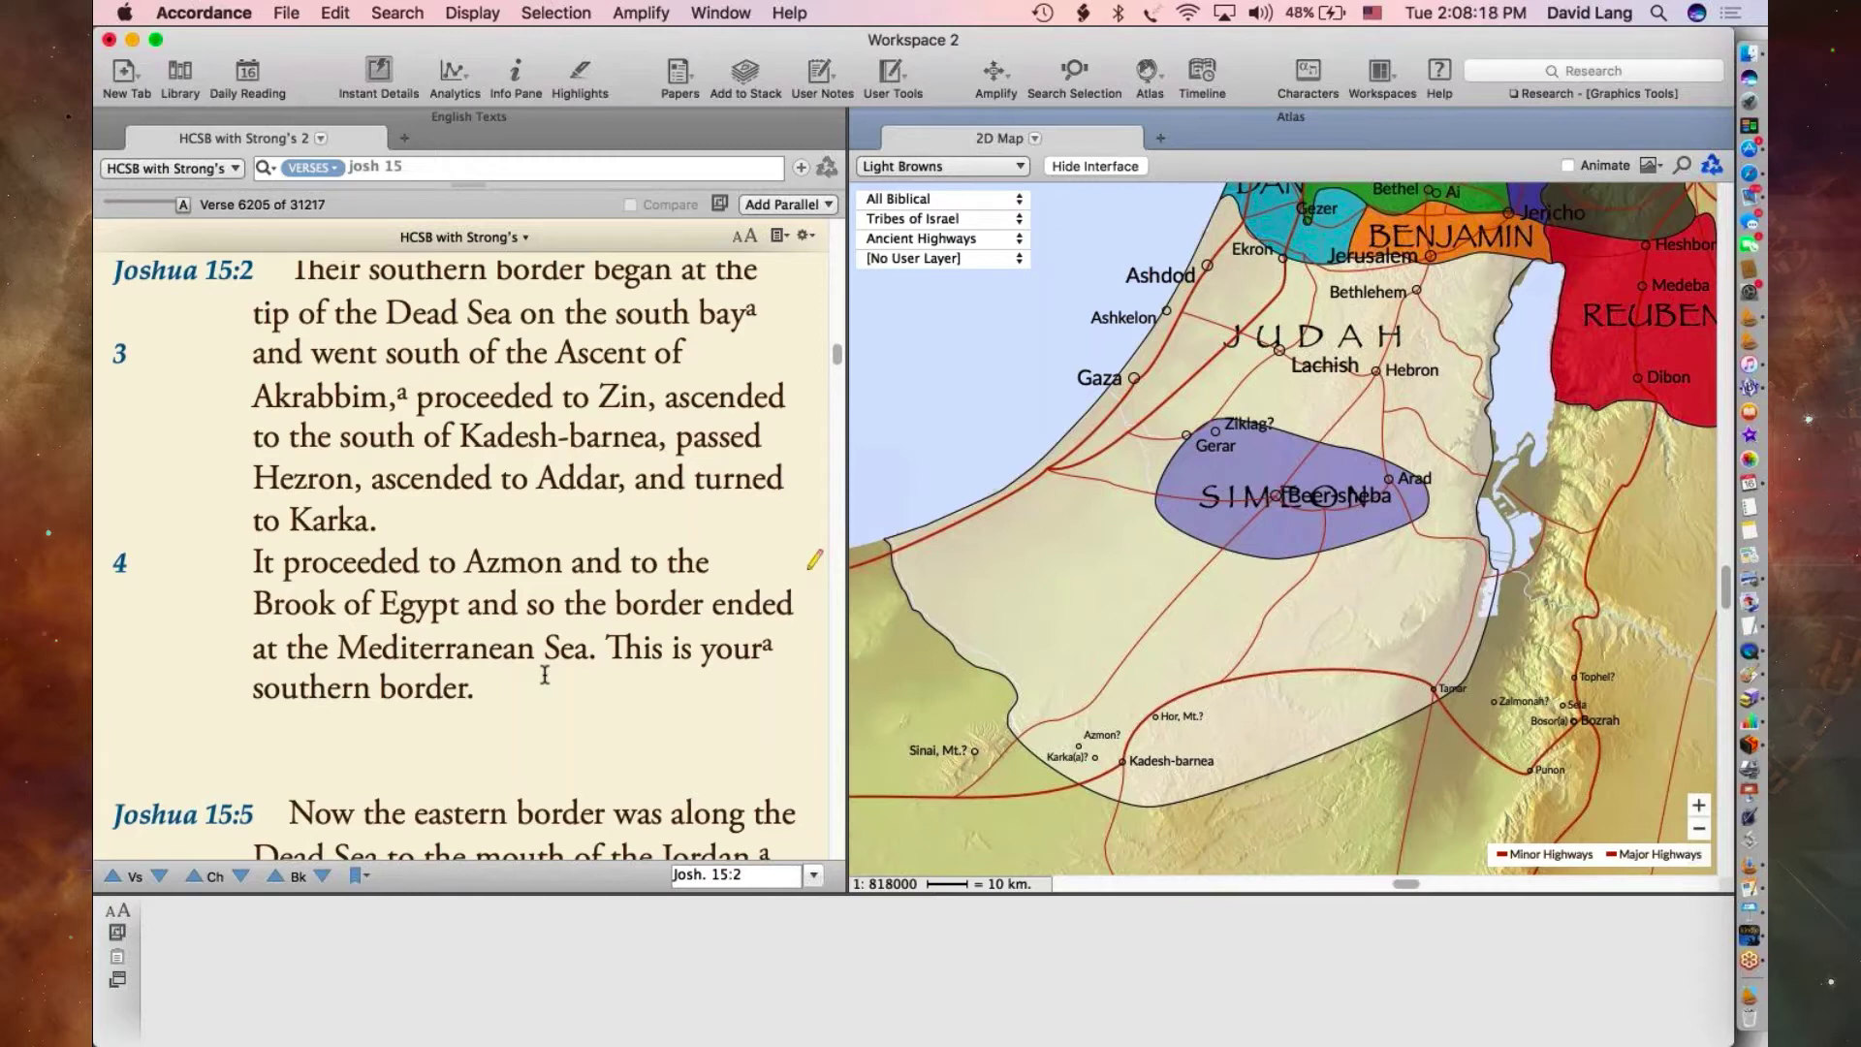
scroll(545, 674, down, 5)
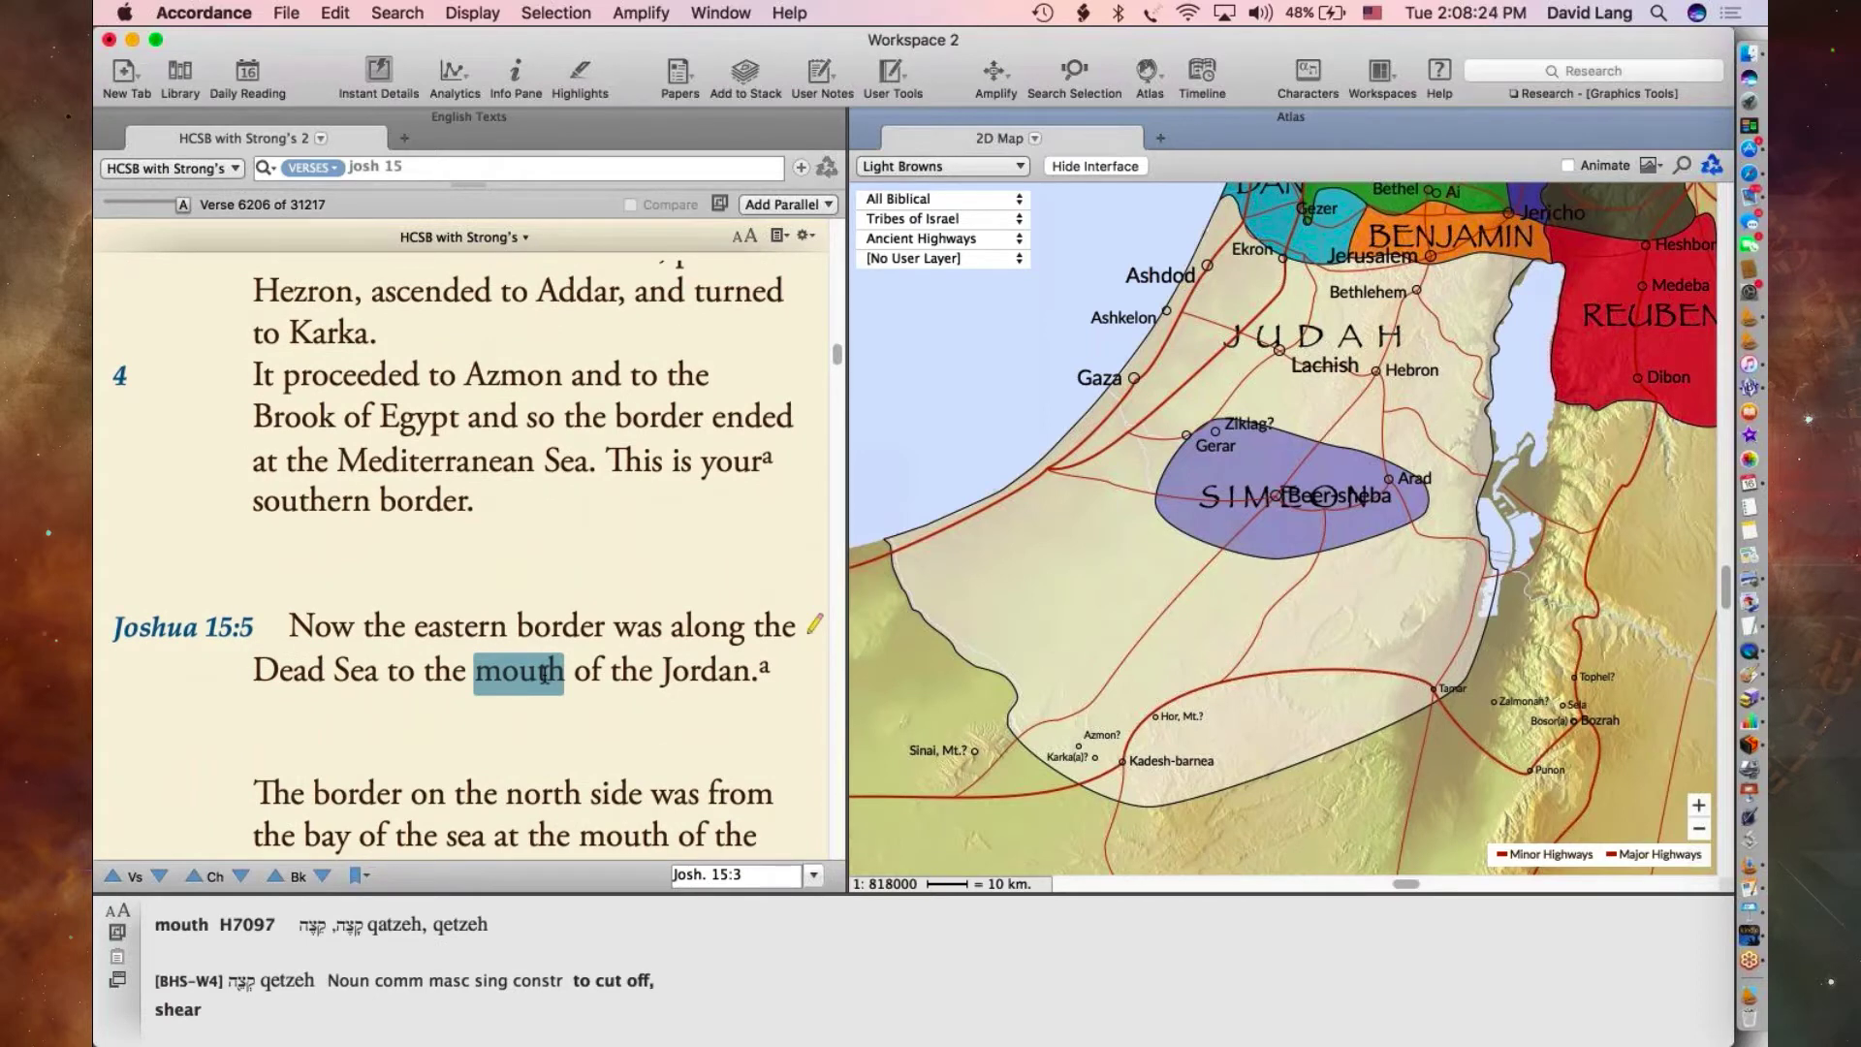
scroll(590, 473, down, 5)
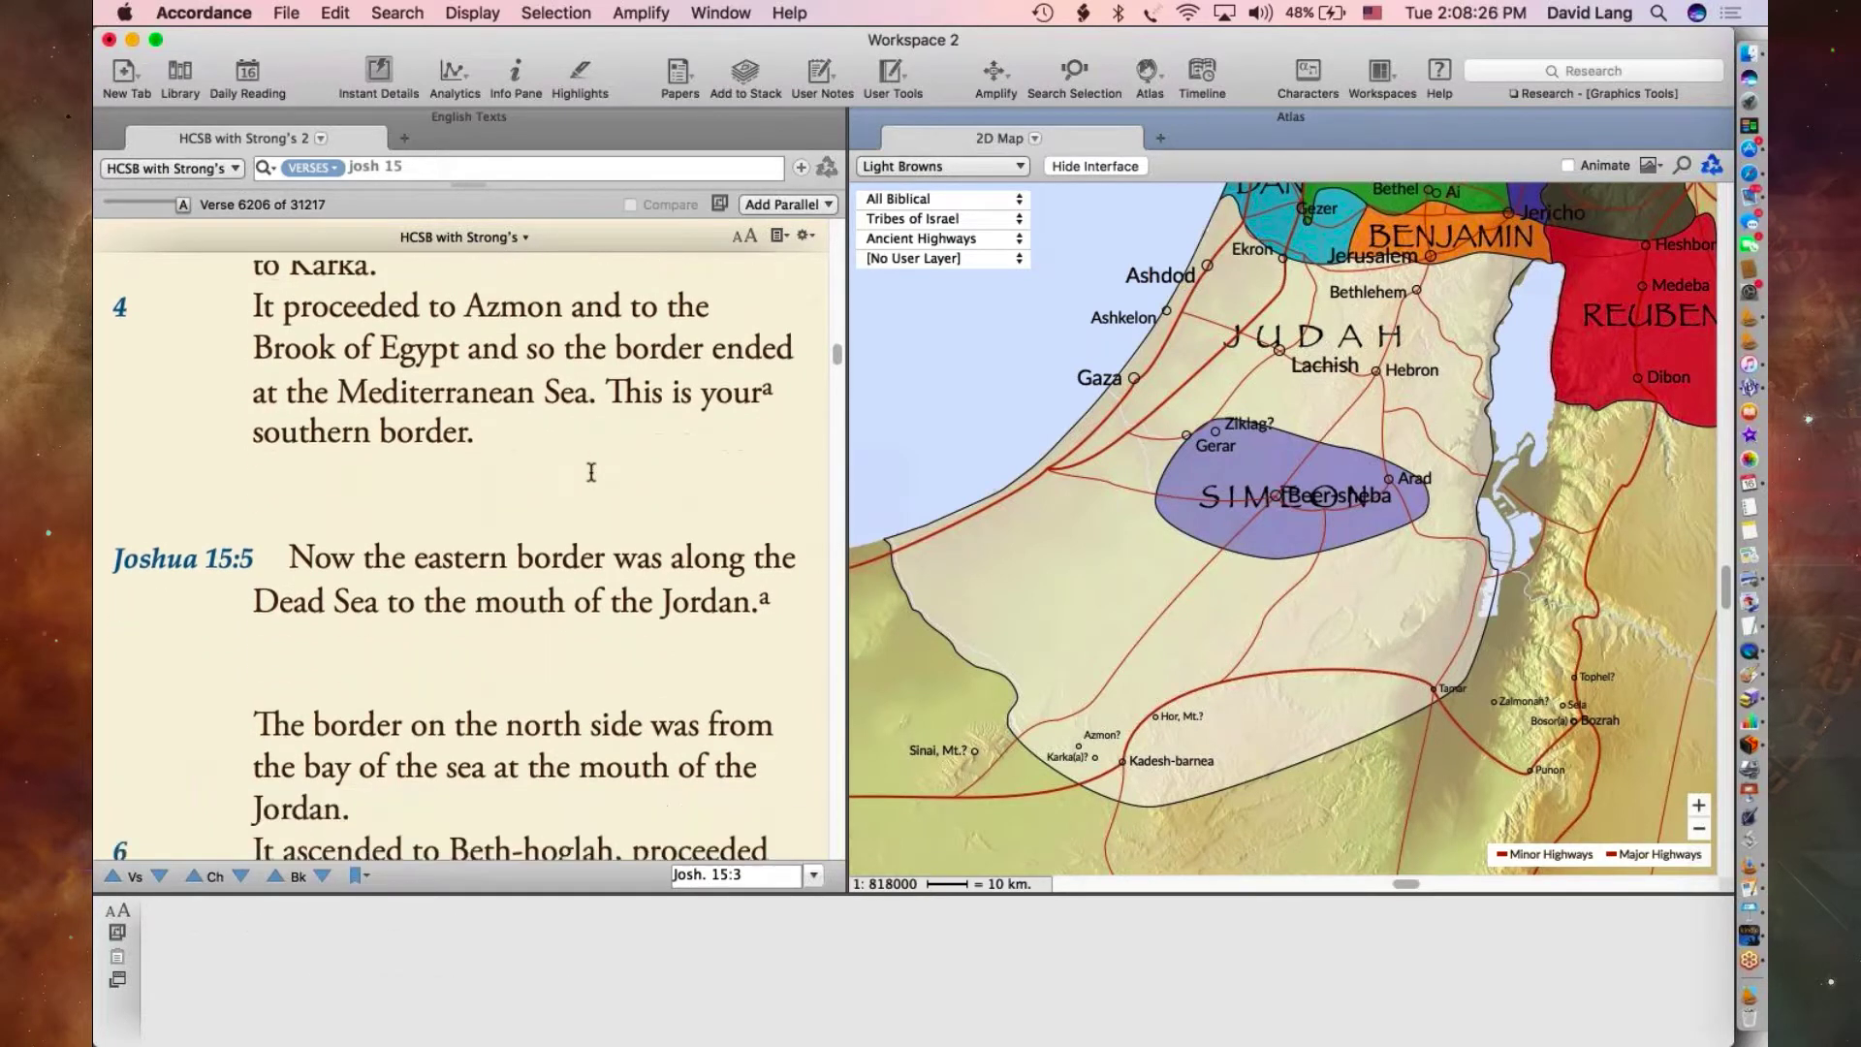
scroll(523, 586, down, 7)
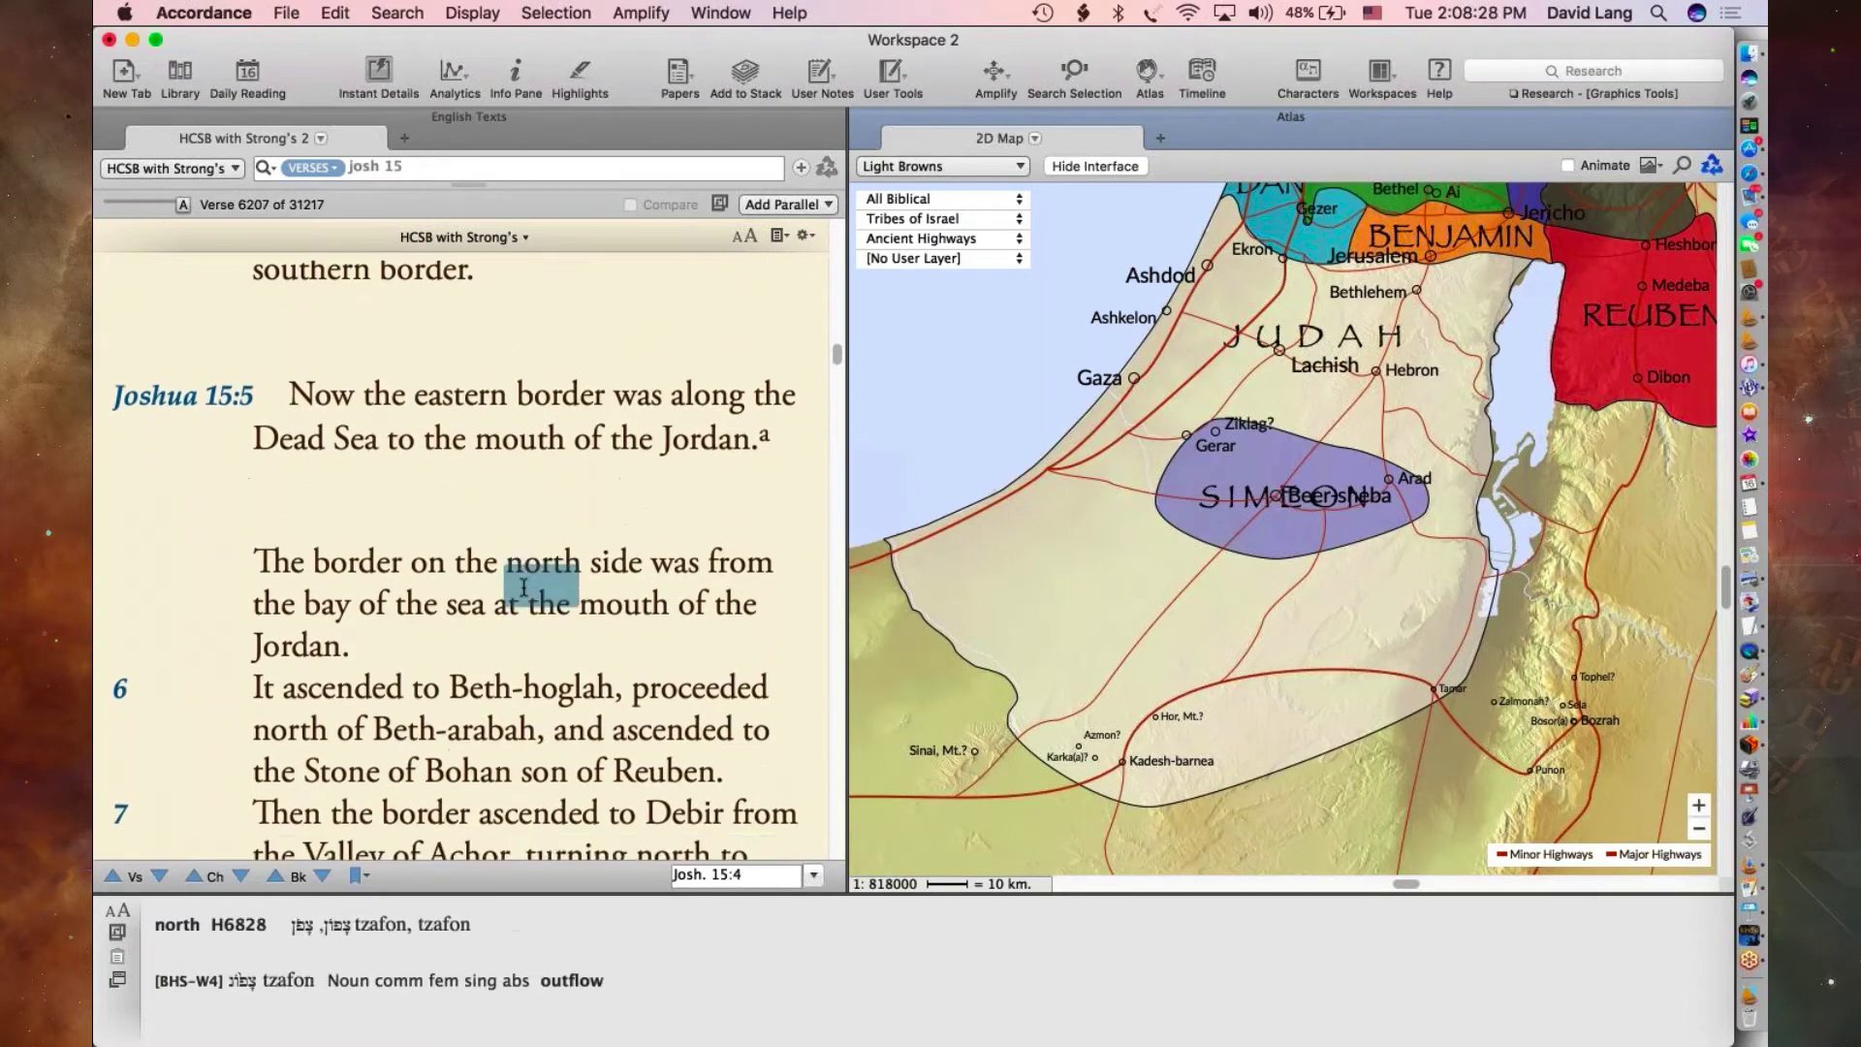
scroll(523, 586, down, 15)
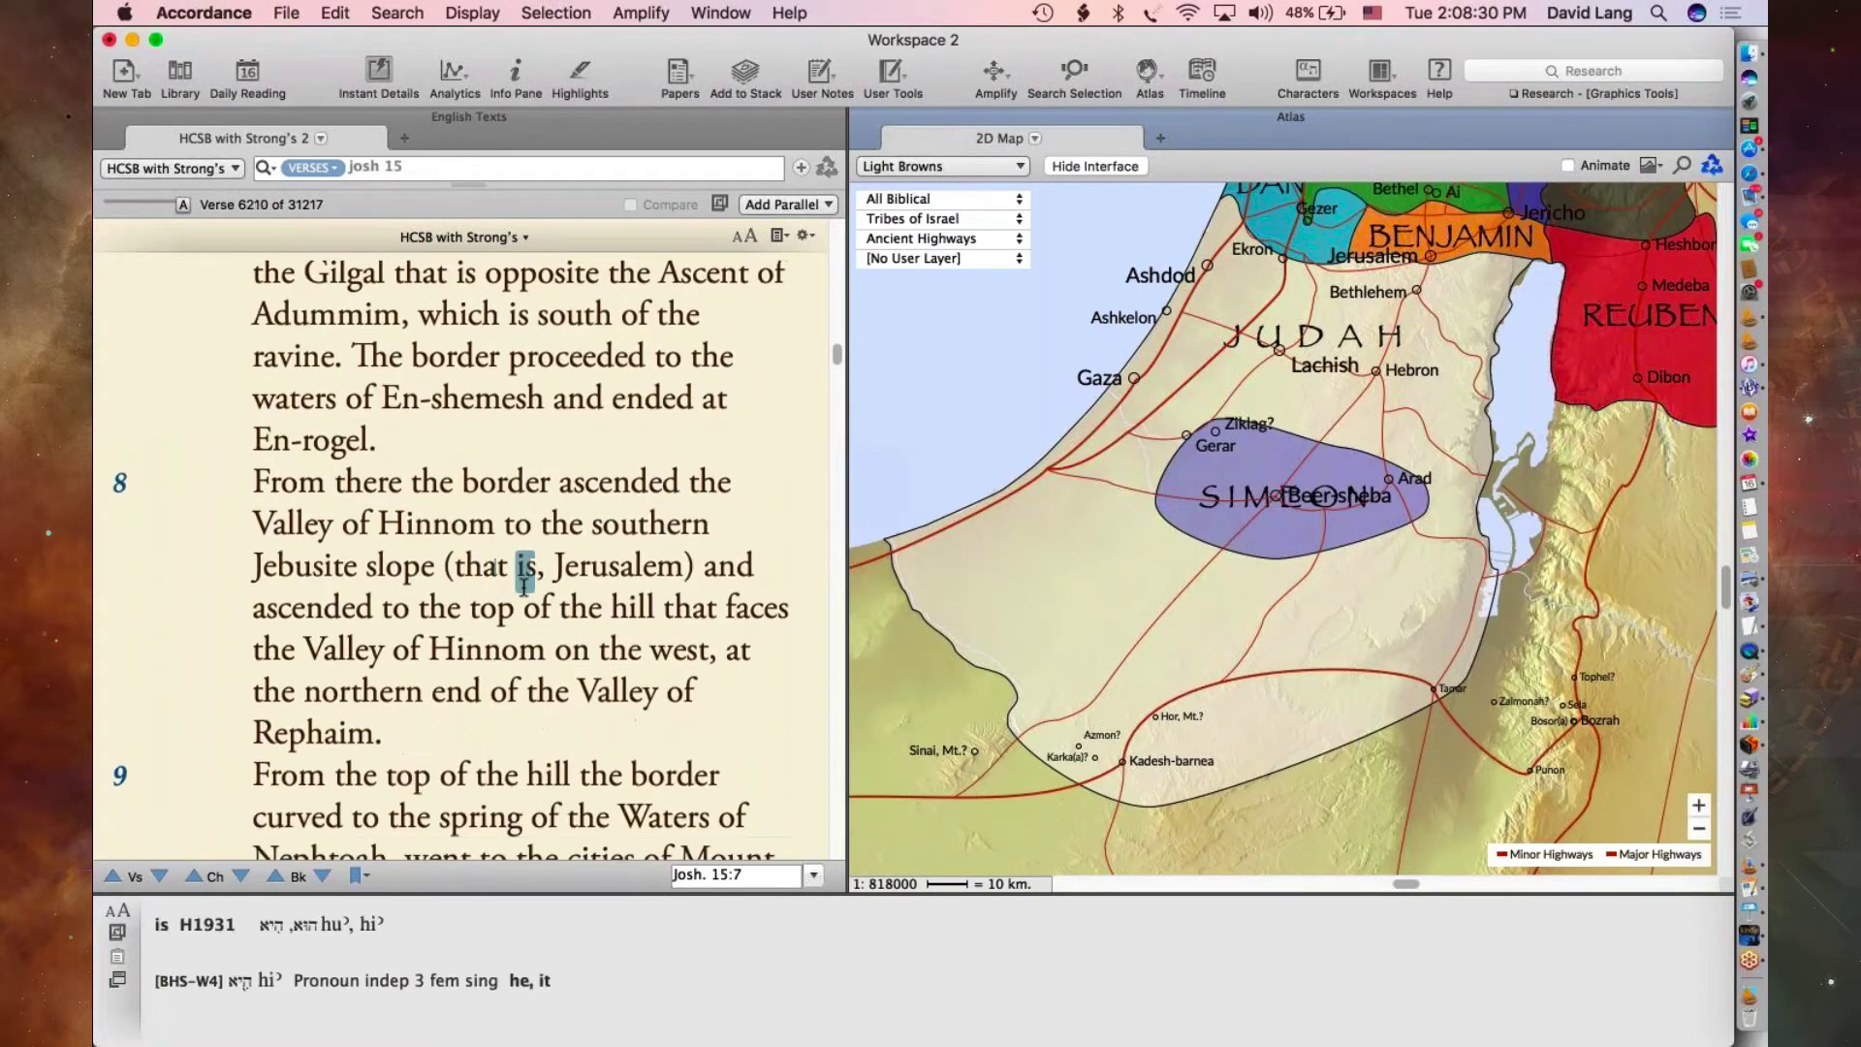
scroll(523, 586, down, 10)
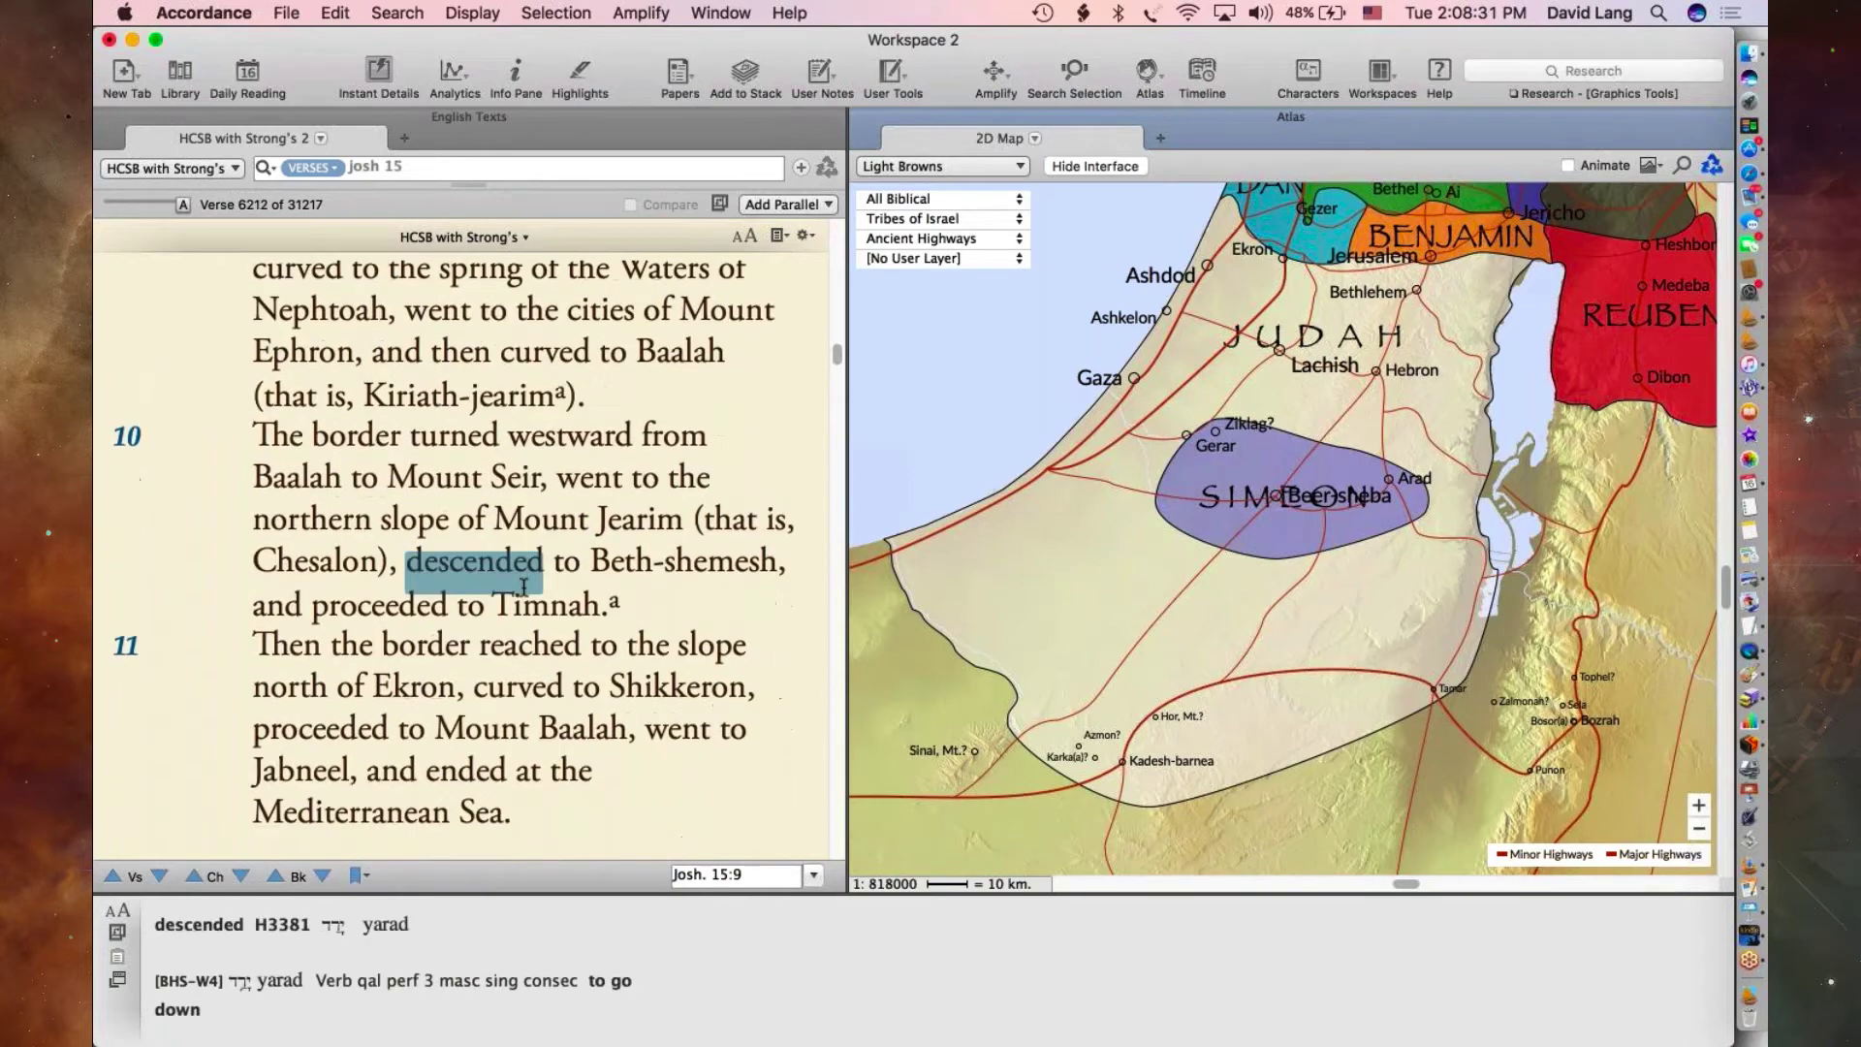
scroll(523, 587, down, 13)
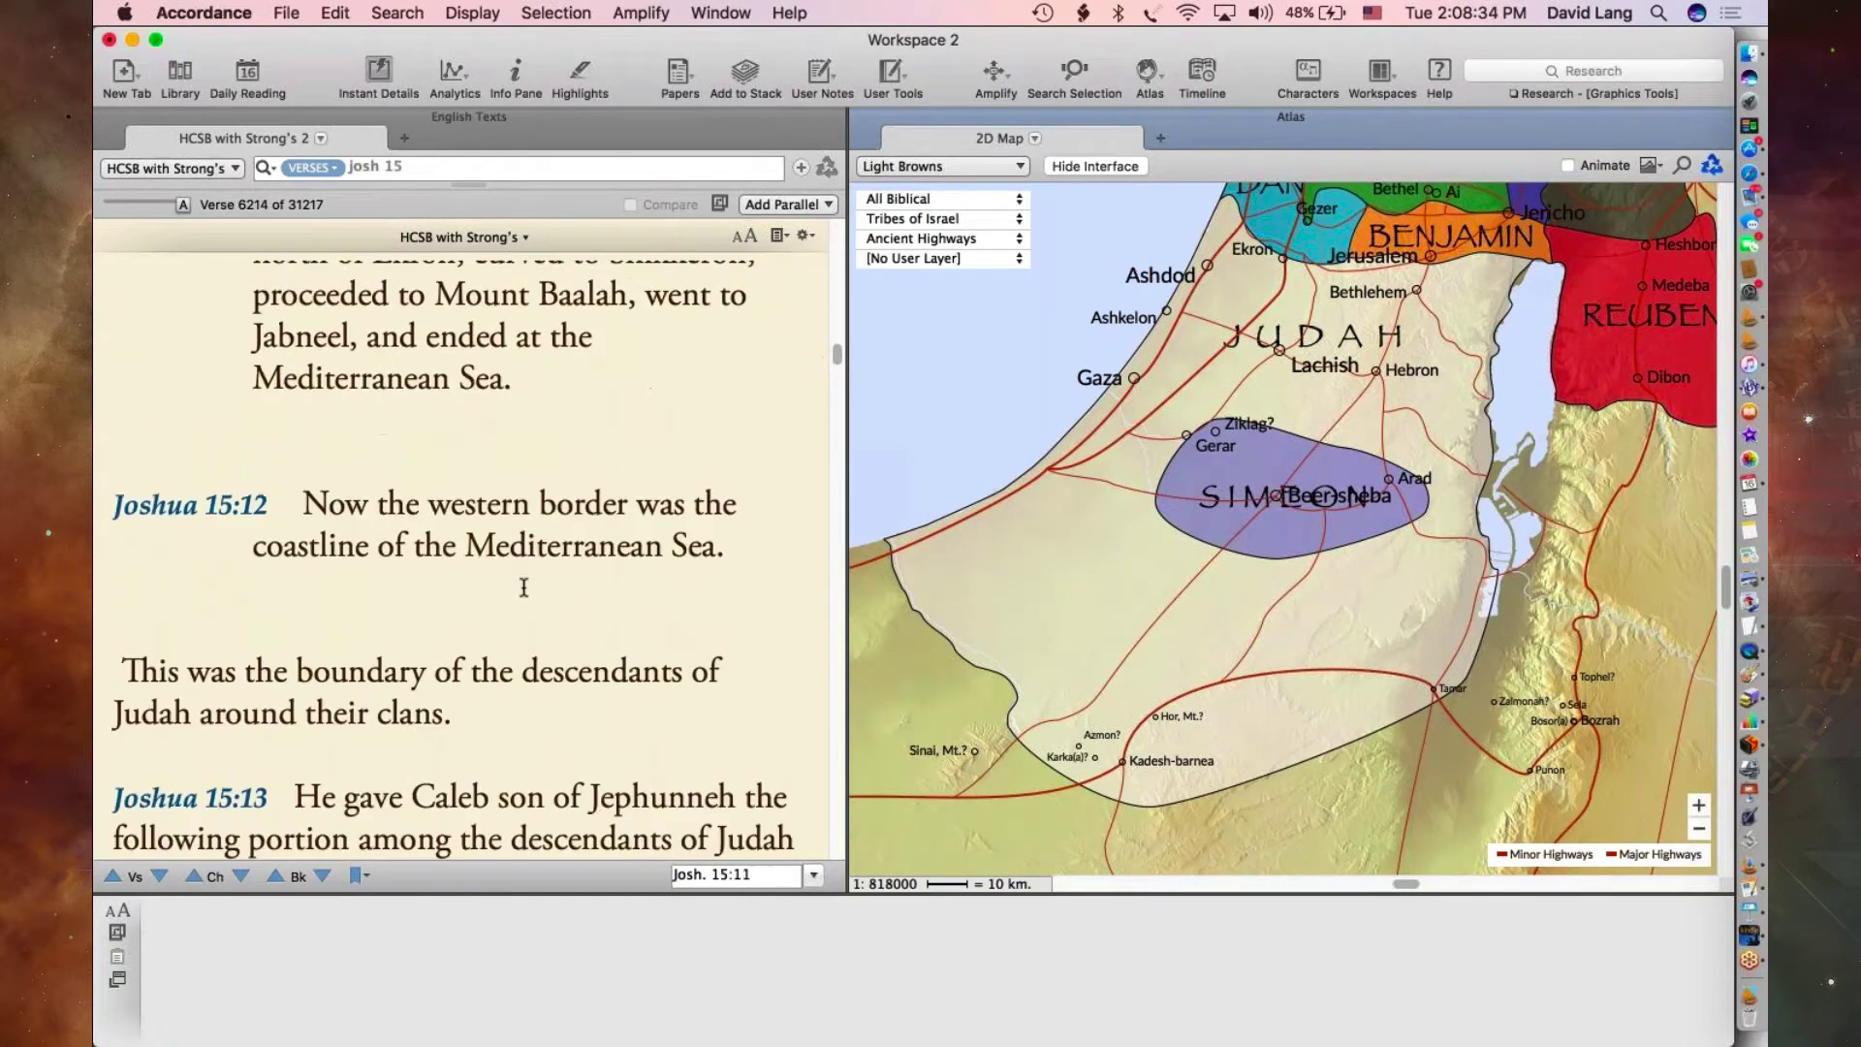
scroll(524, 586, down, 1)
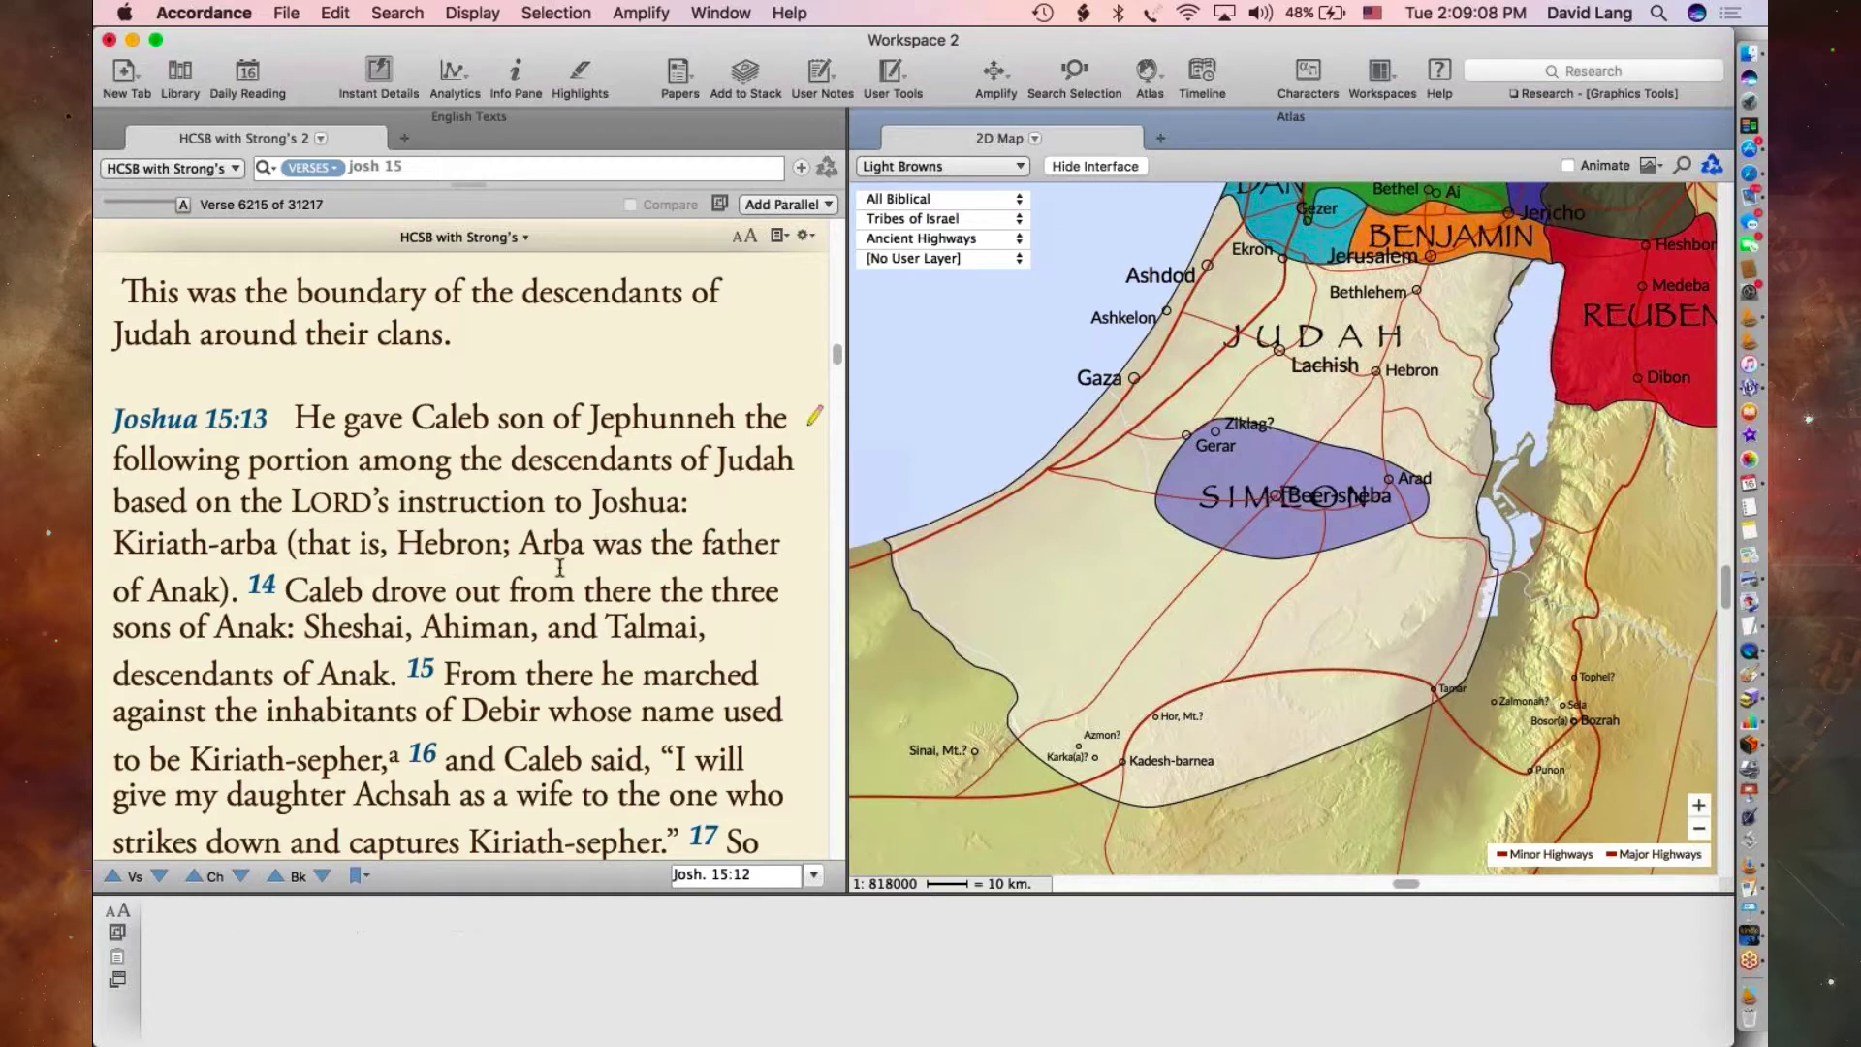
scroll(561, 569, down, 3)
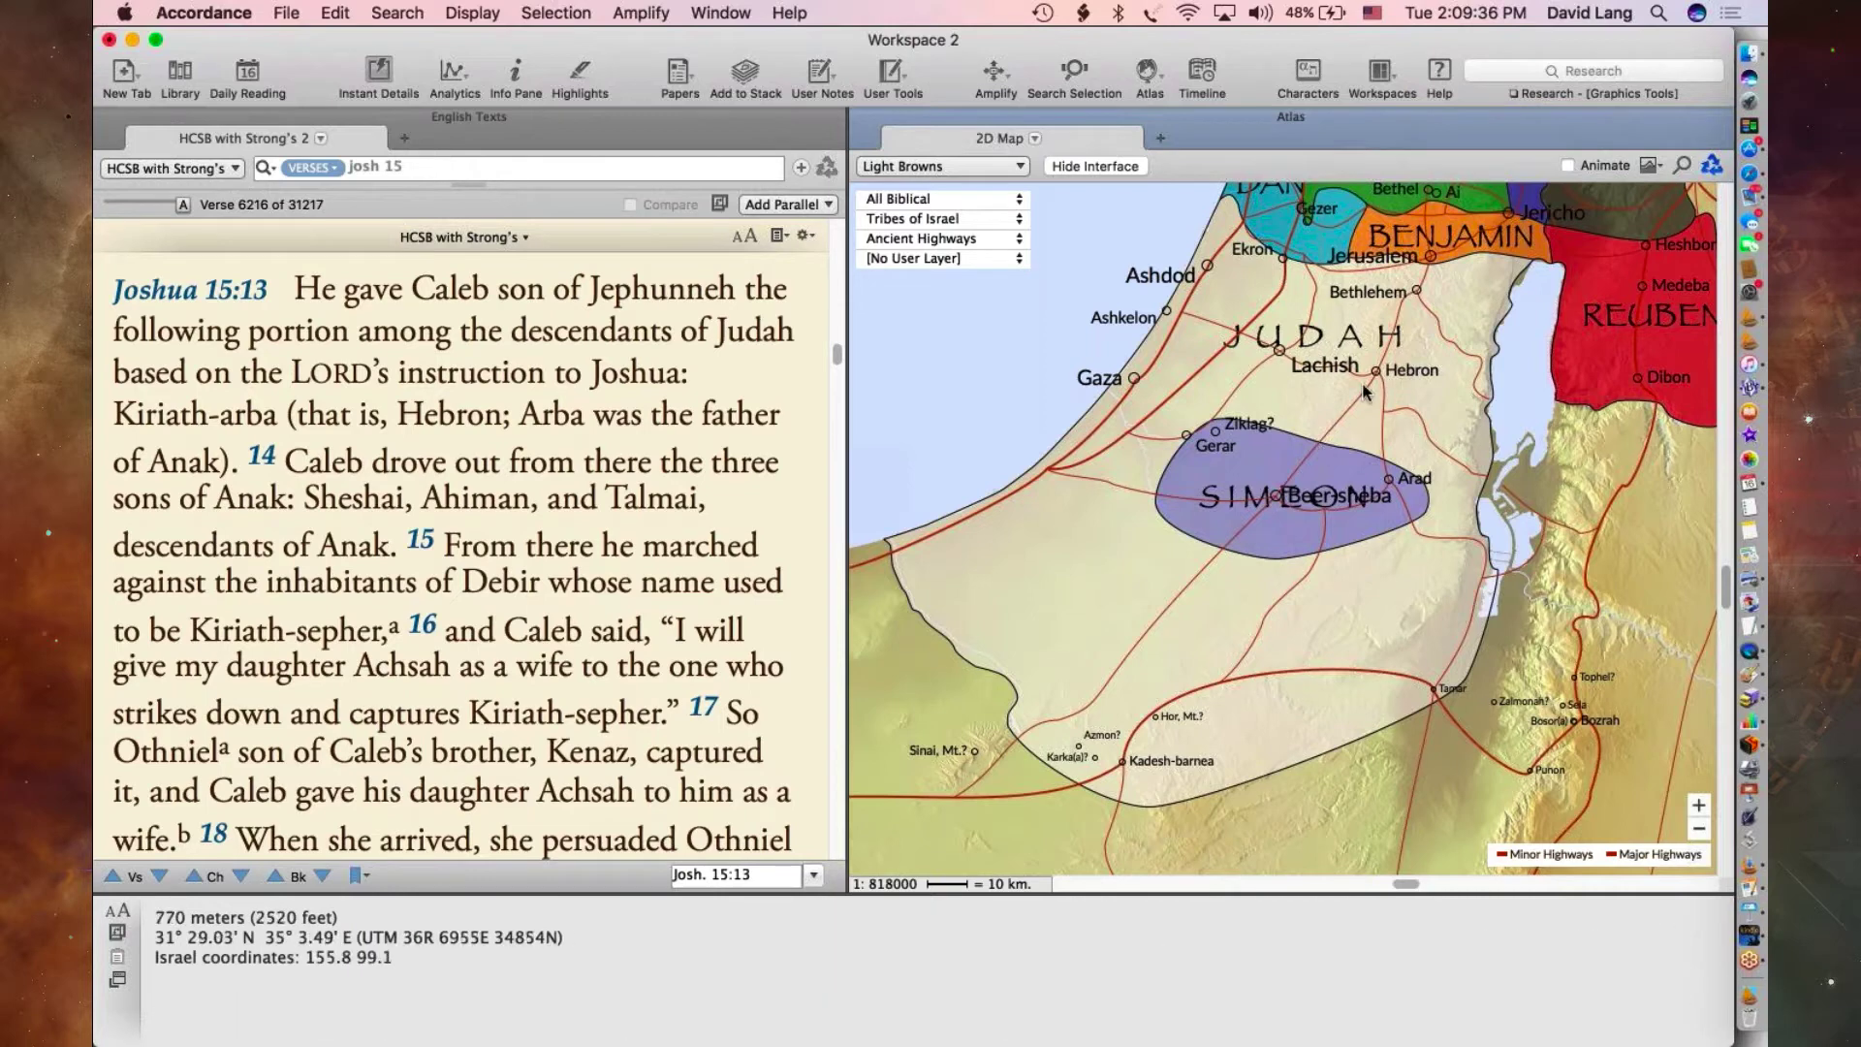
- Amplify the place name Debir from Joshua 15:15 to the Light Browns map to plot its location
double_click(494, 581)
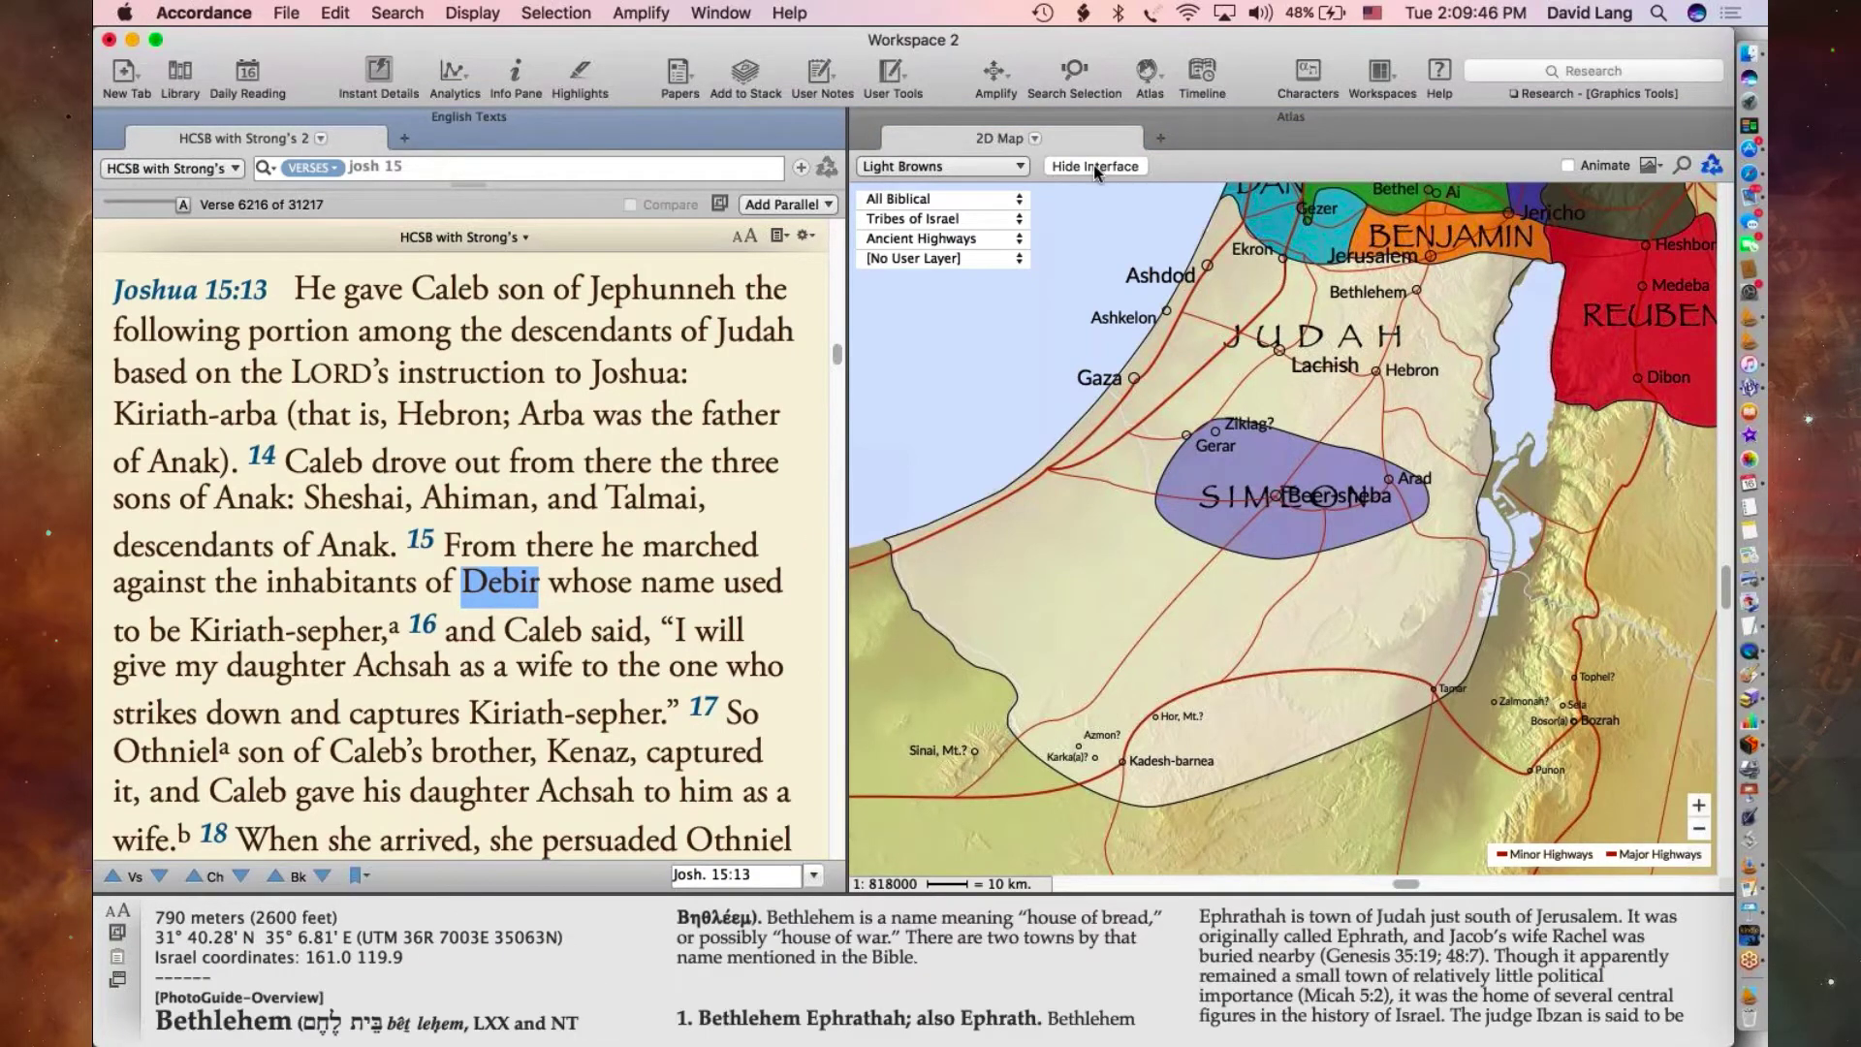
click(996, 74)
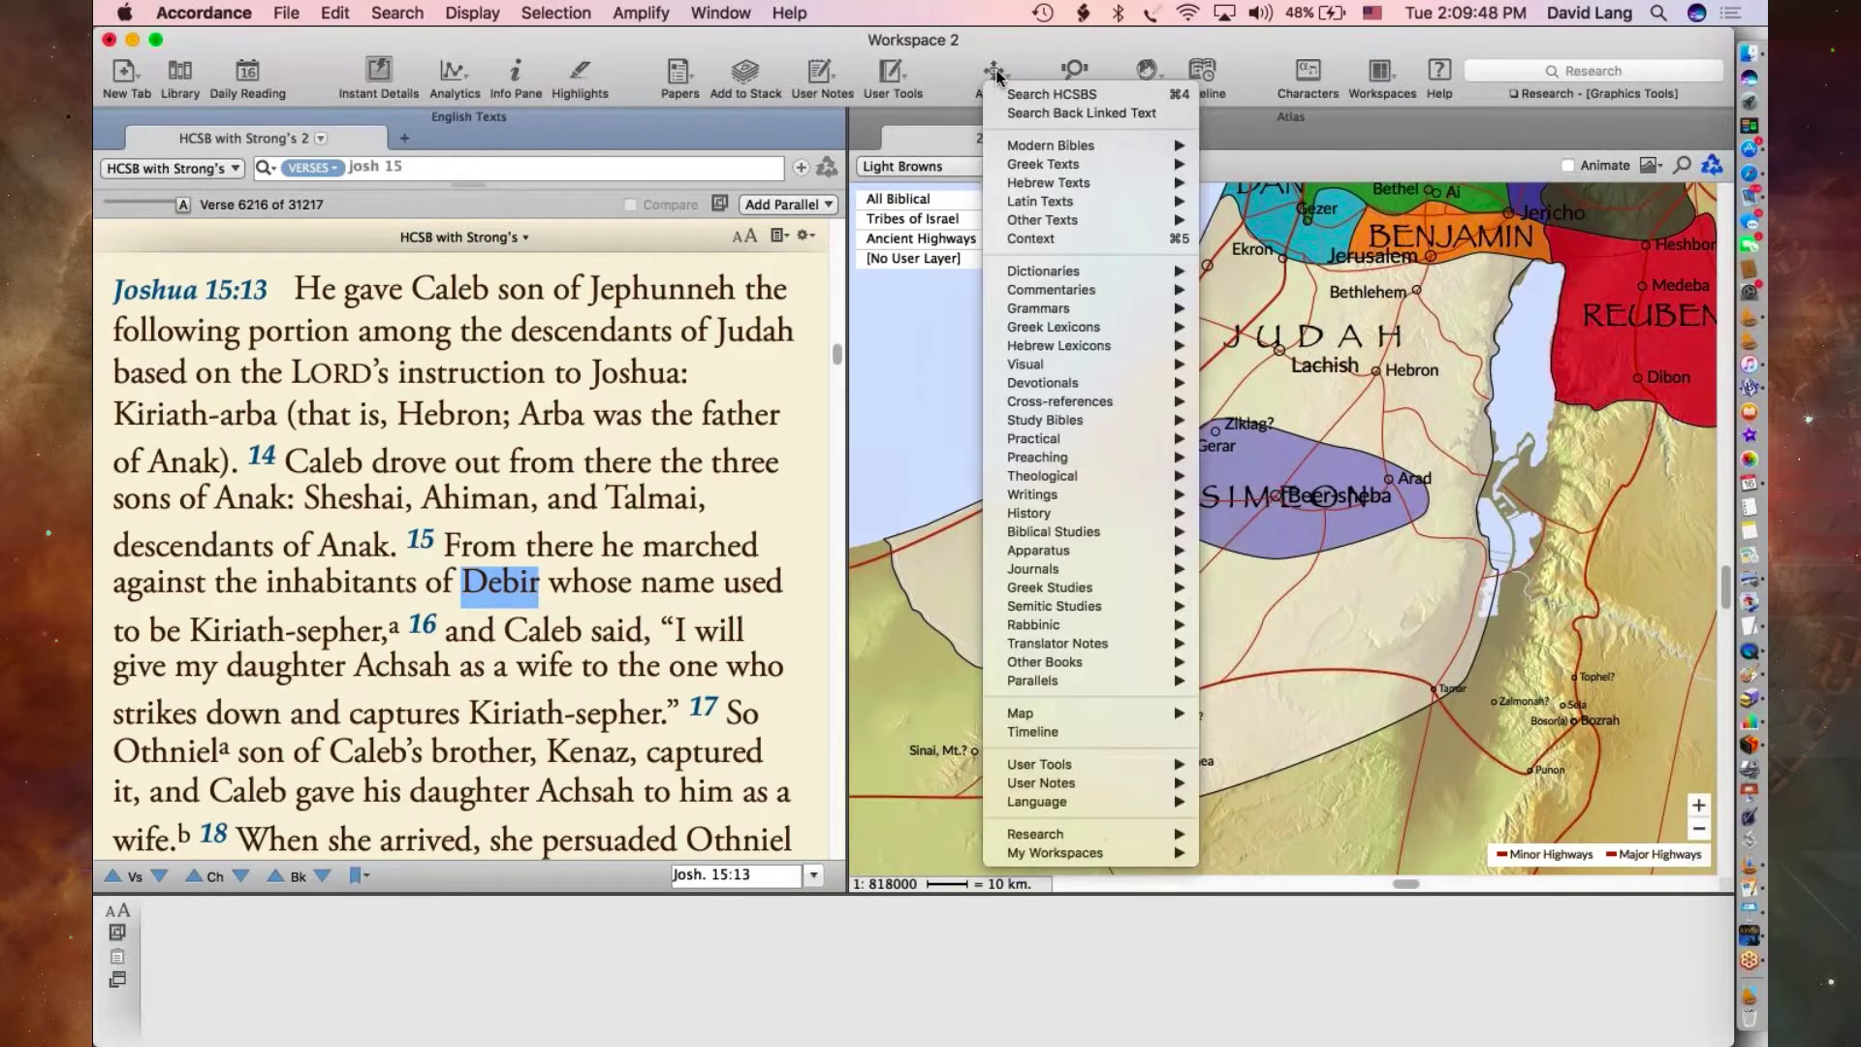
mouse_move(1074, 710)
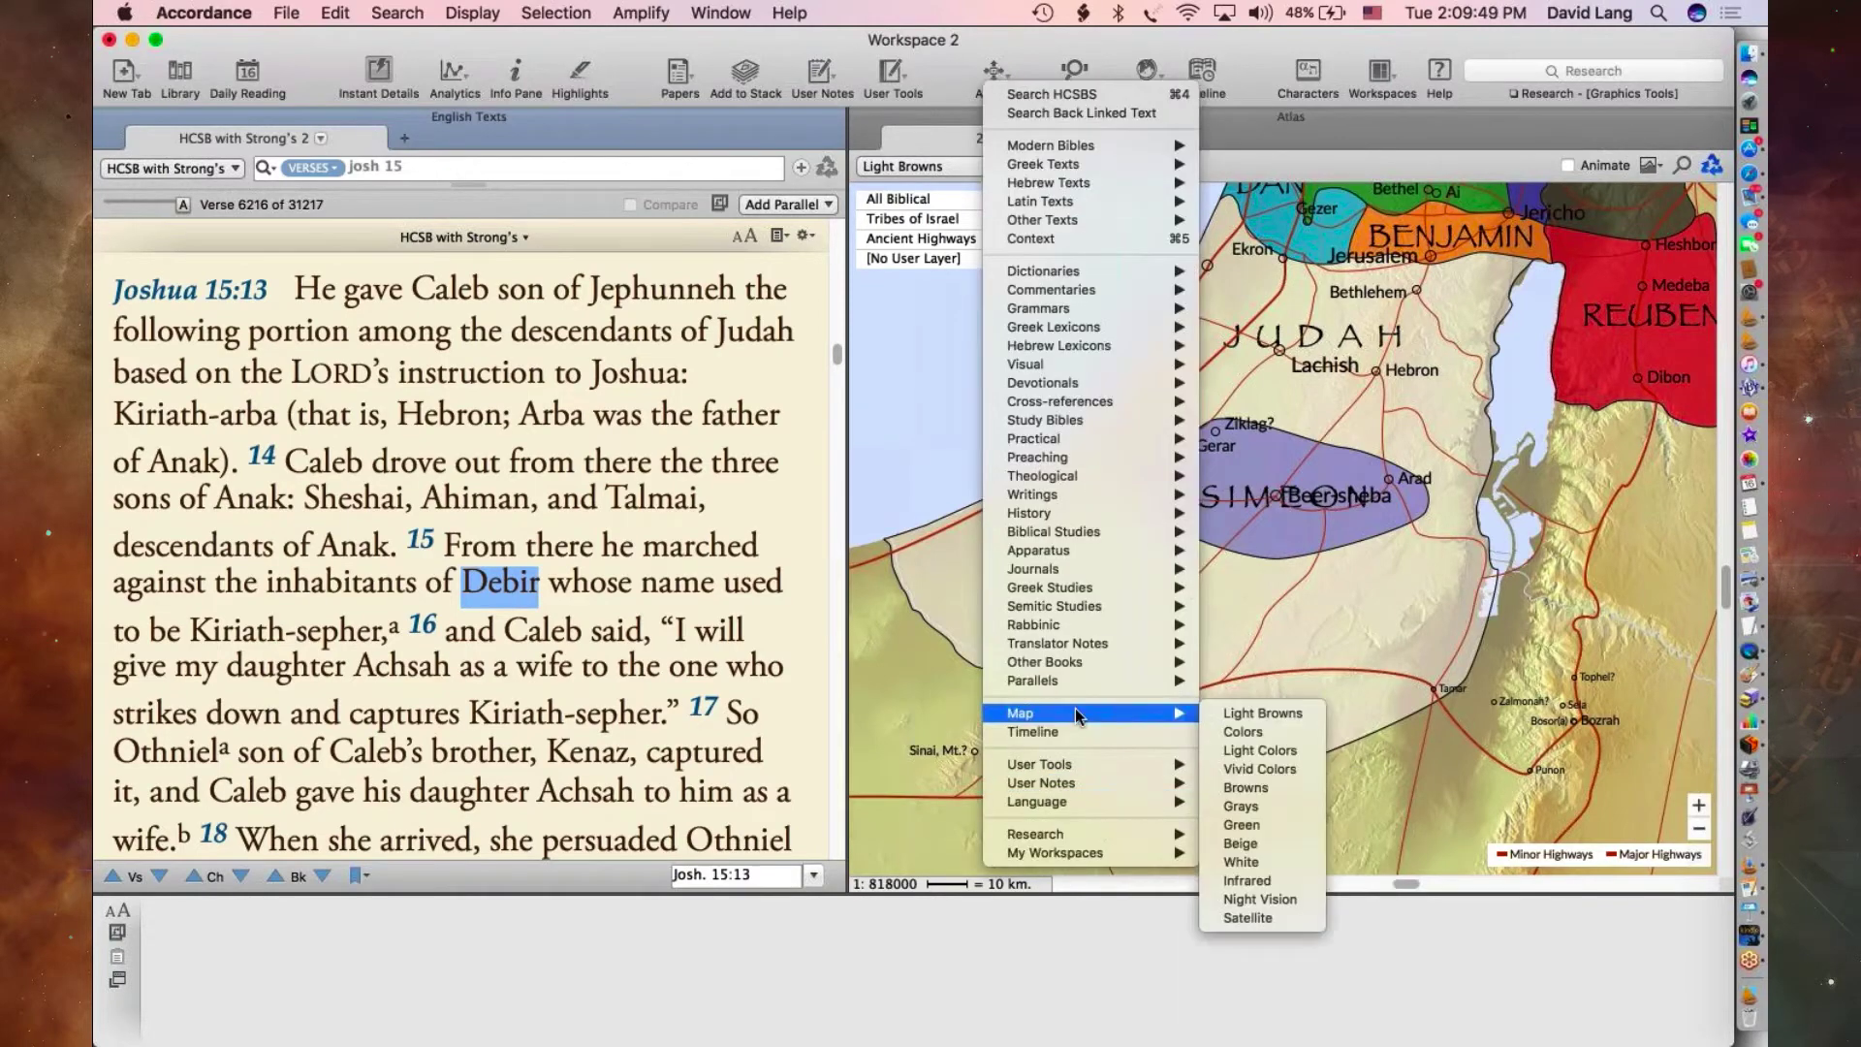
click(1266, 713)
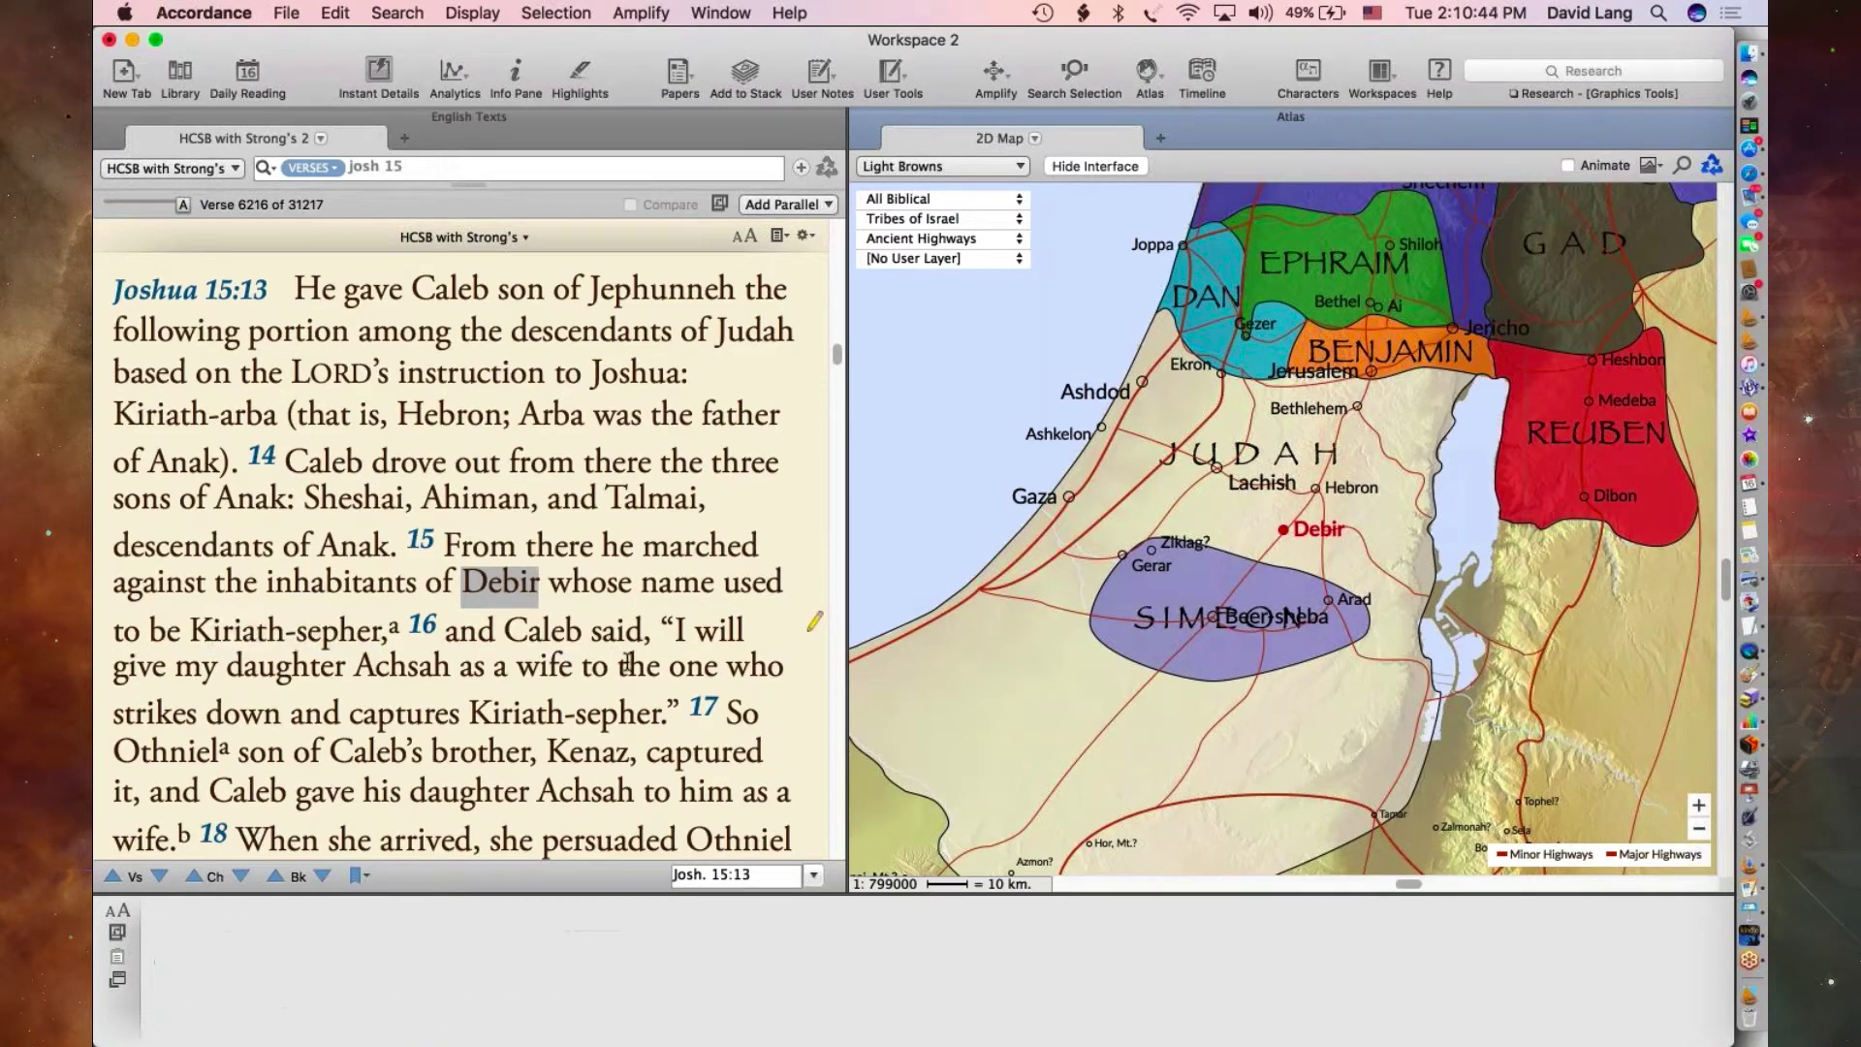
- Amplify the place name Negev from Joshua 15:19 to the Light Browns map and open its PhotoGuide Overview article
scroll(581, 630, down, 5)
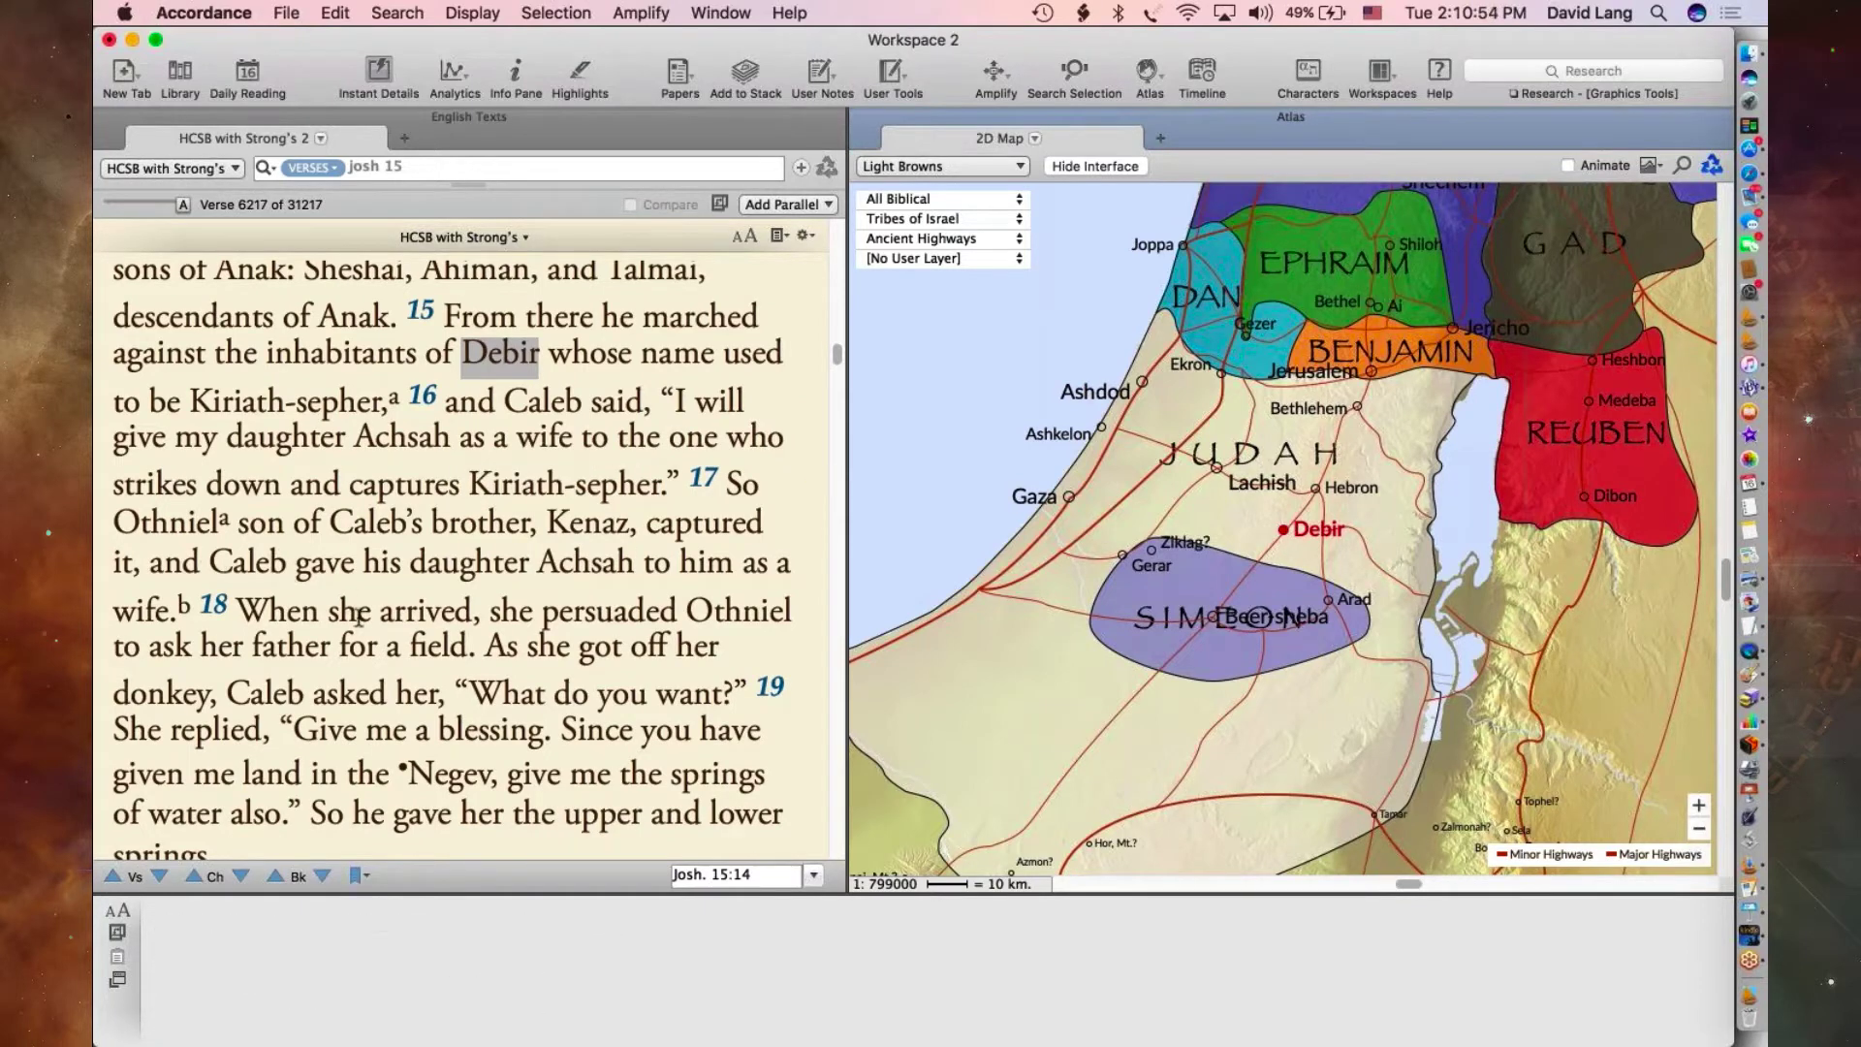
scroll(355, 613, down, 3)
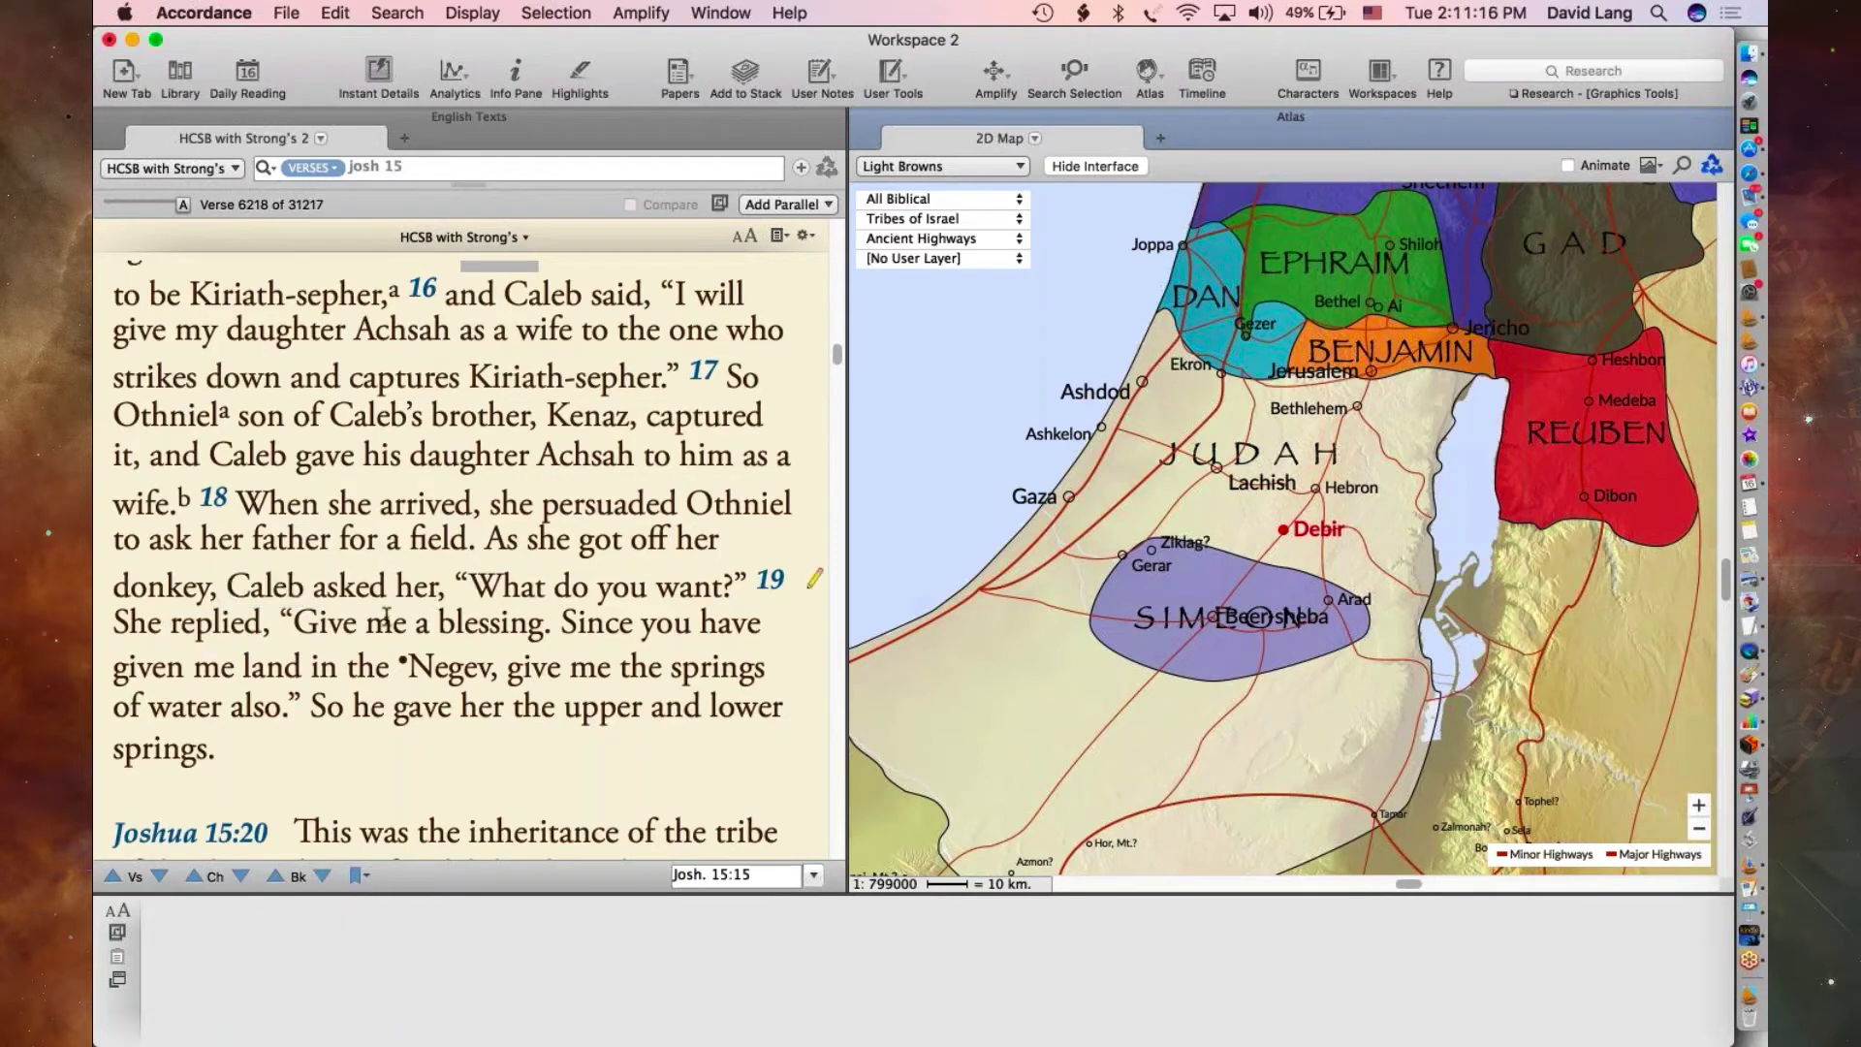
mouse_move(444, 666)
mouse_move(447, 720)
mouse_move(473, 379)
double_click(444, 675)
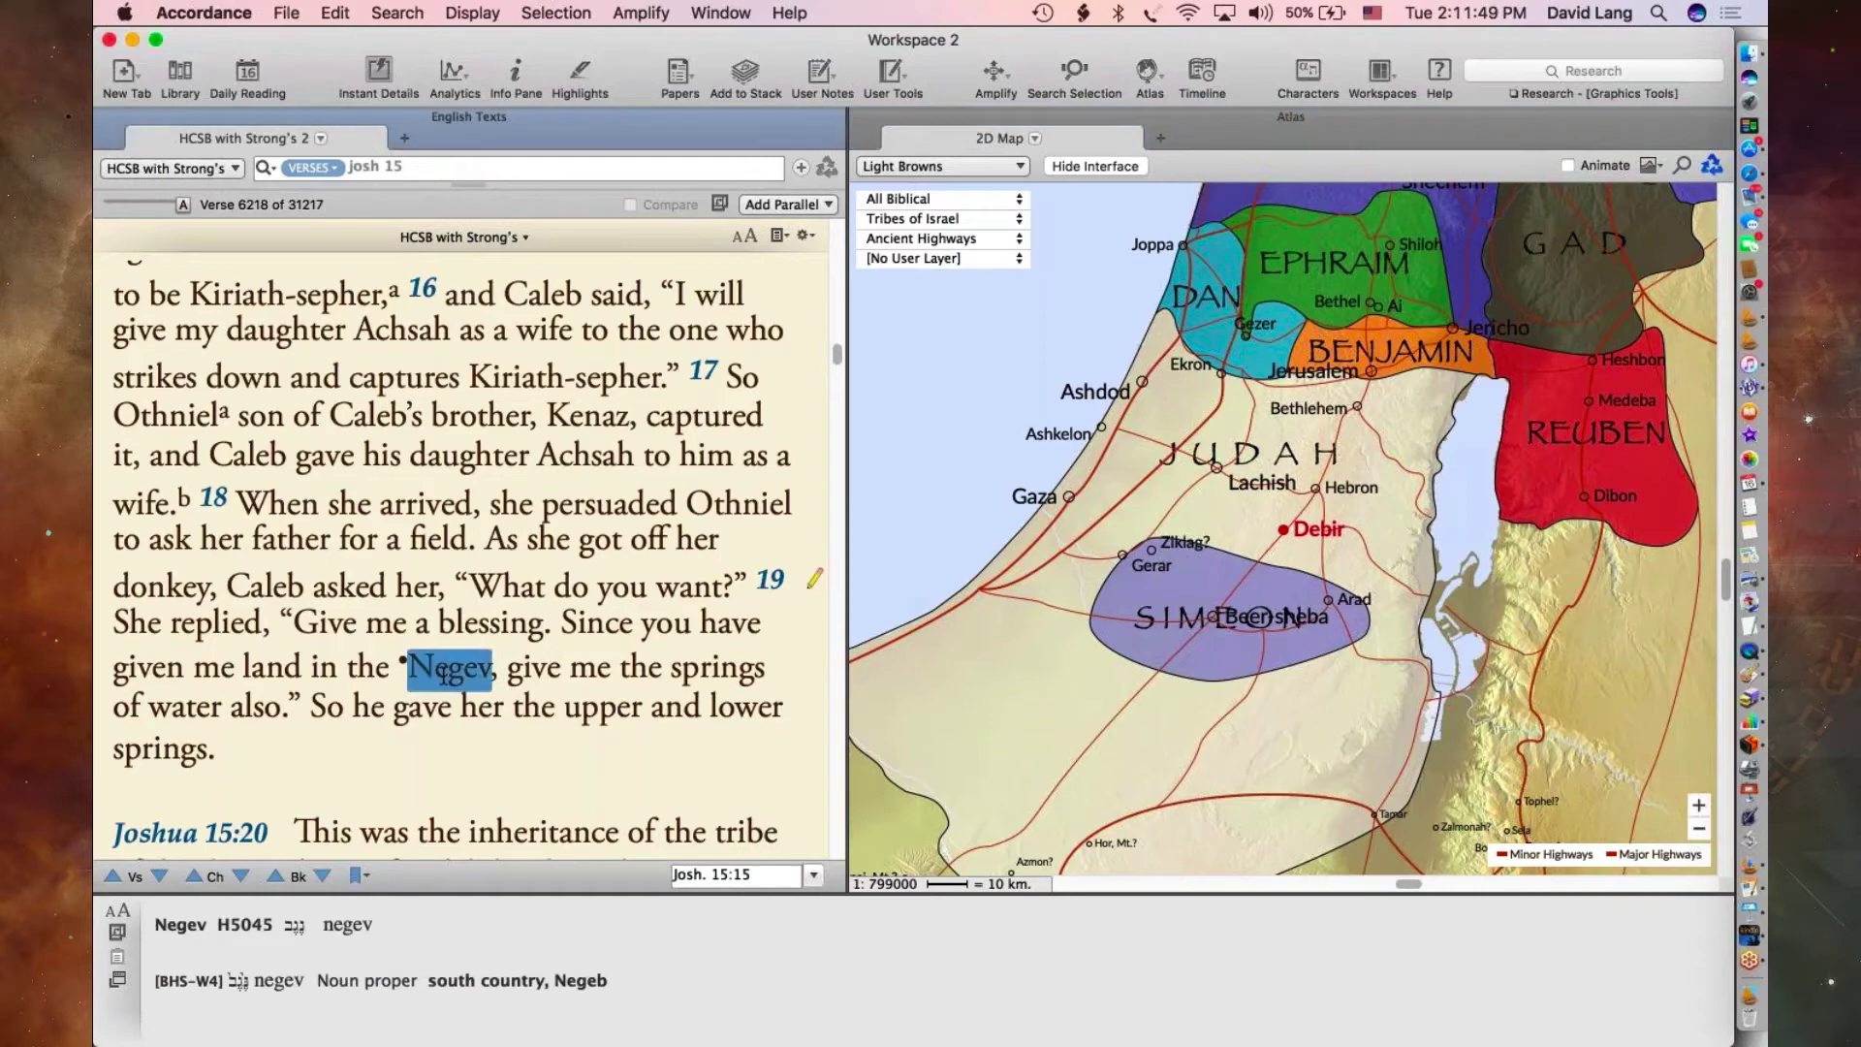
click(1092, 21)
click(1105, 58)
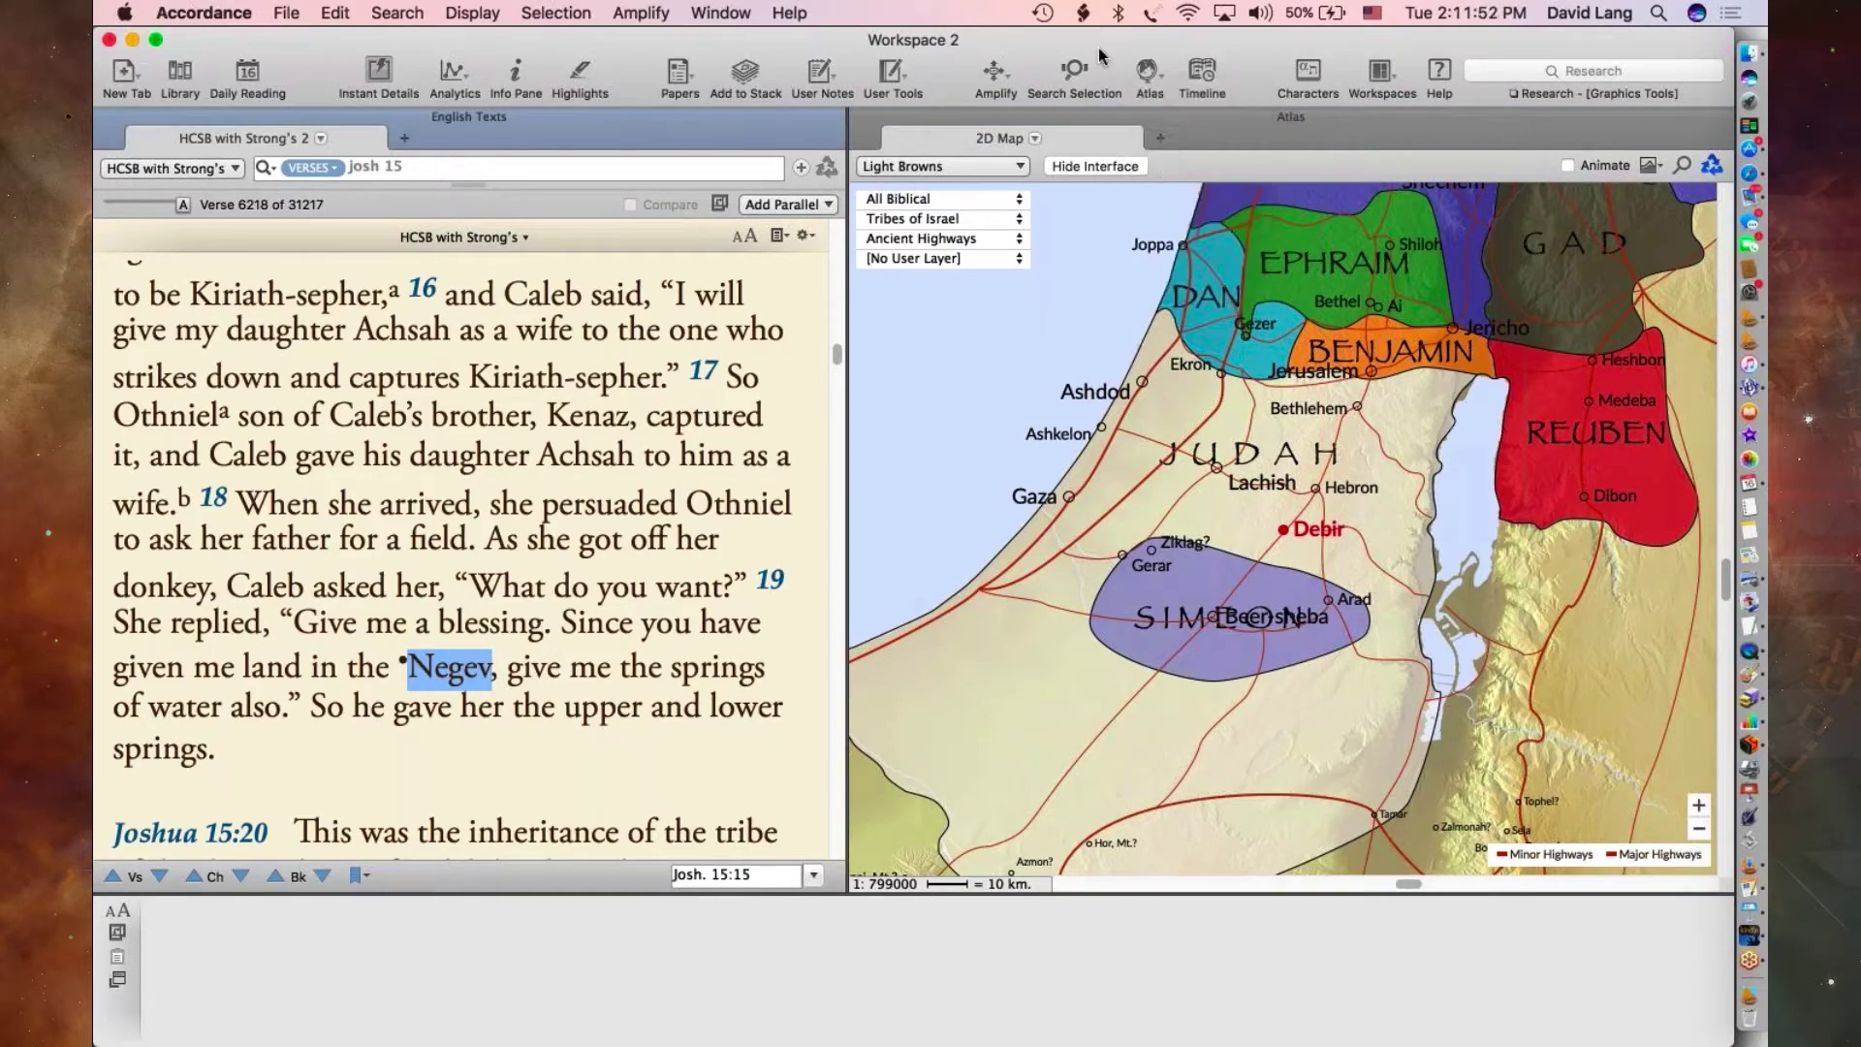
click(995, 74)
mouse_move(1087, 714)
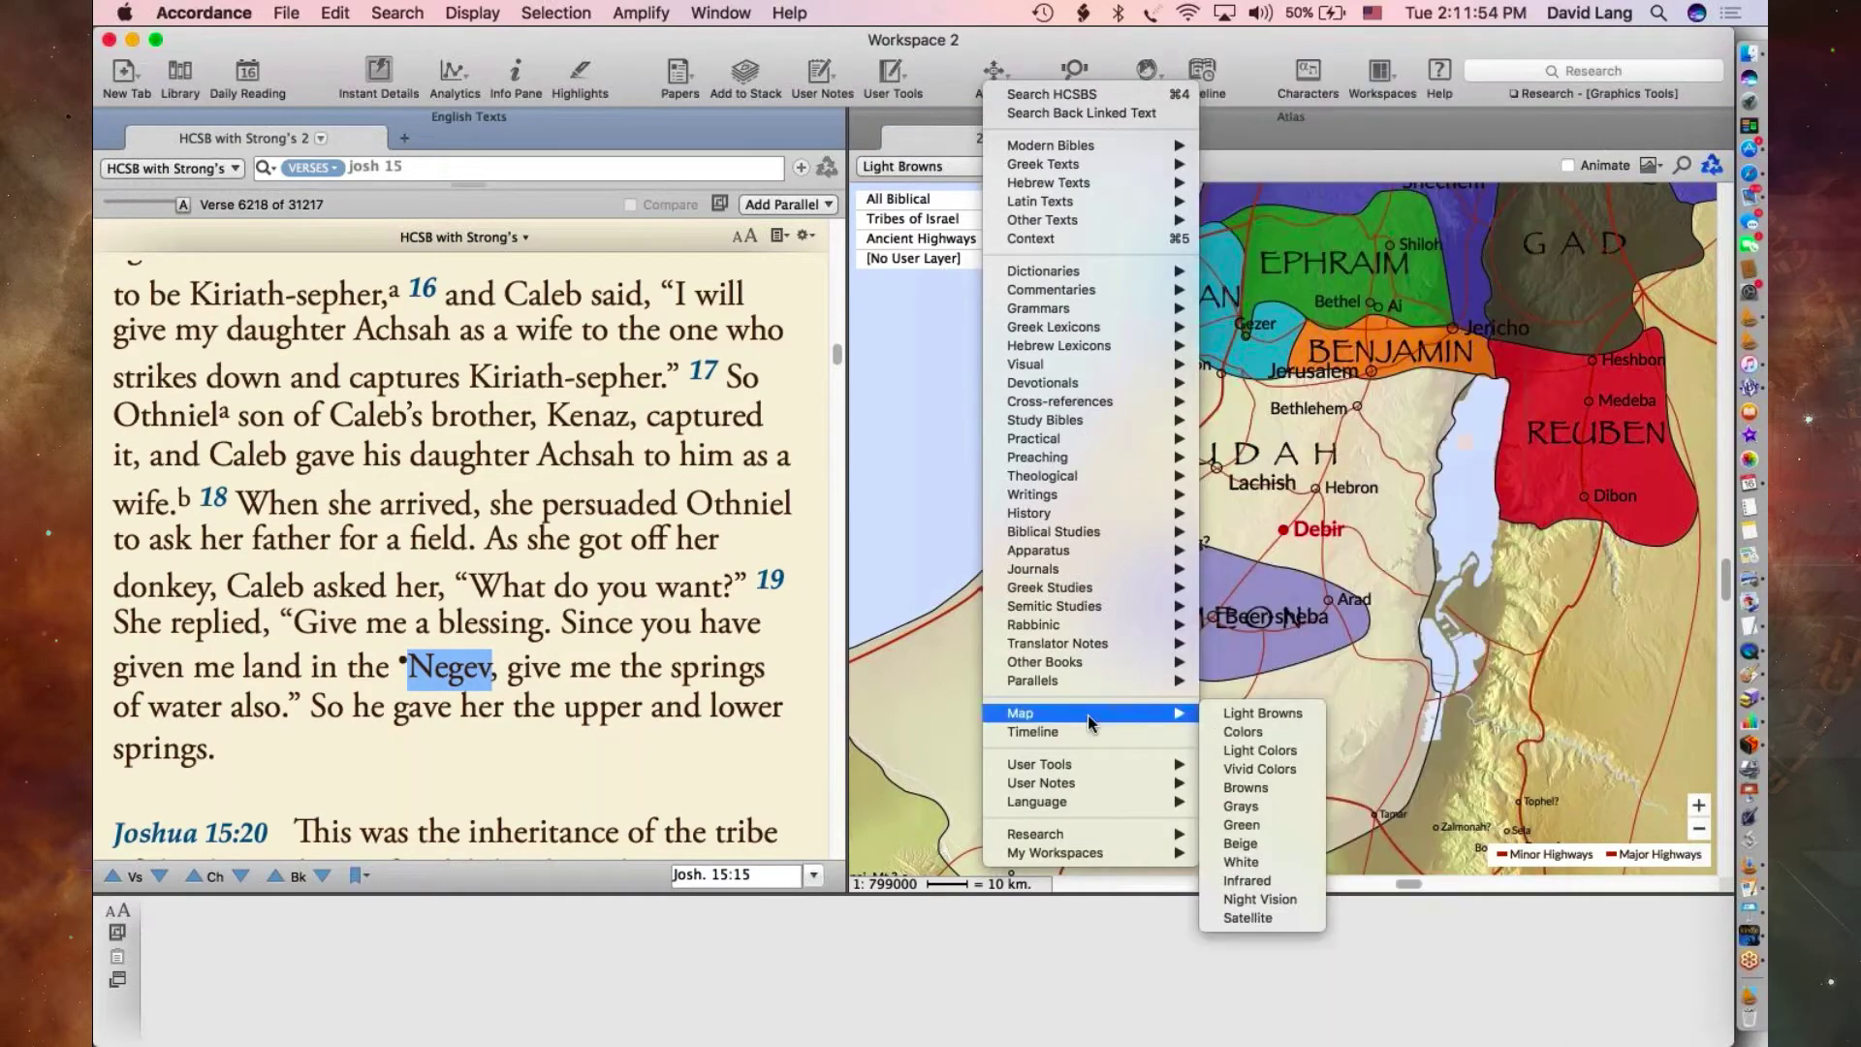
click(1265, 715)
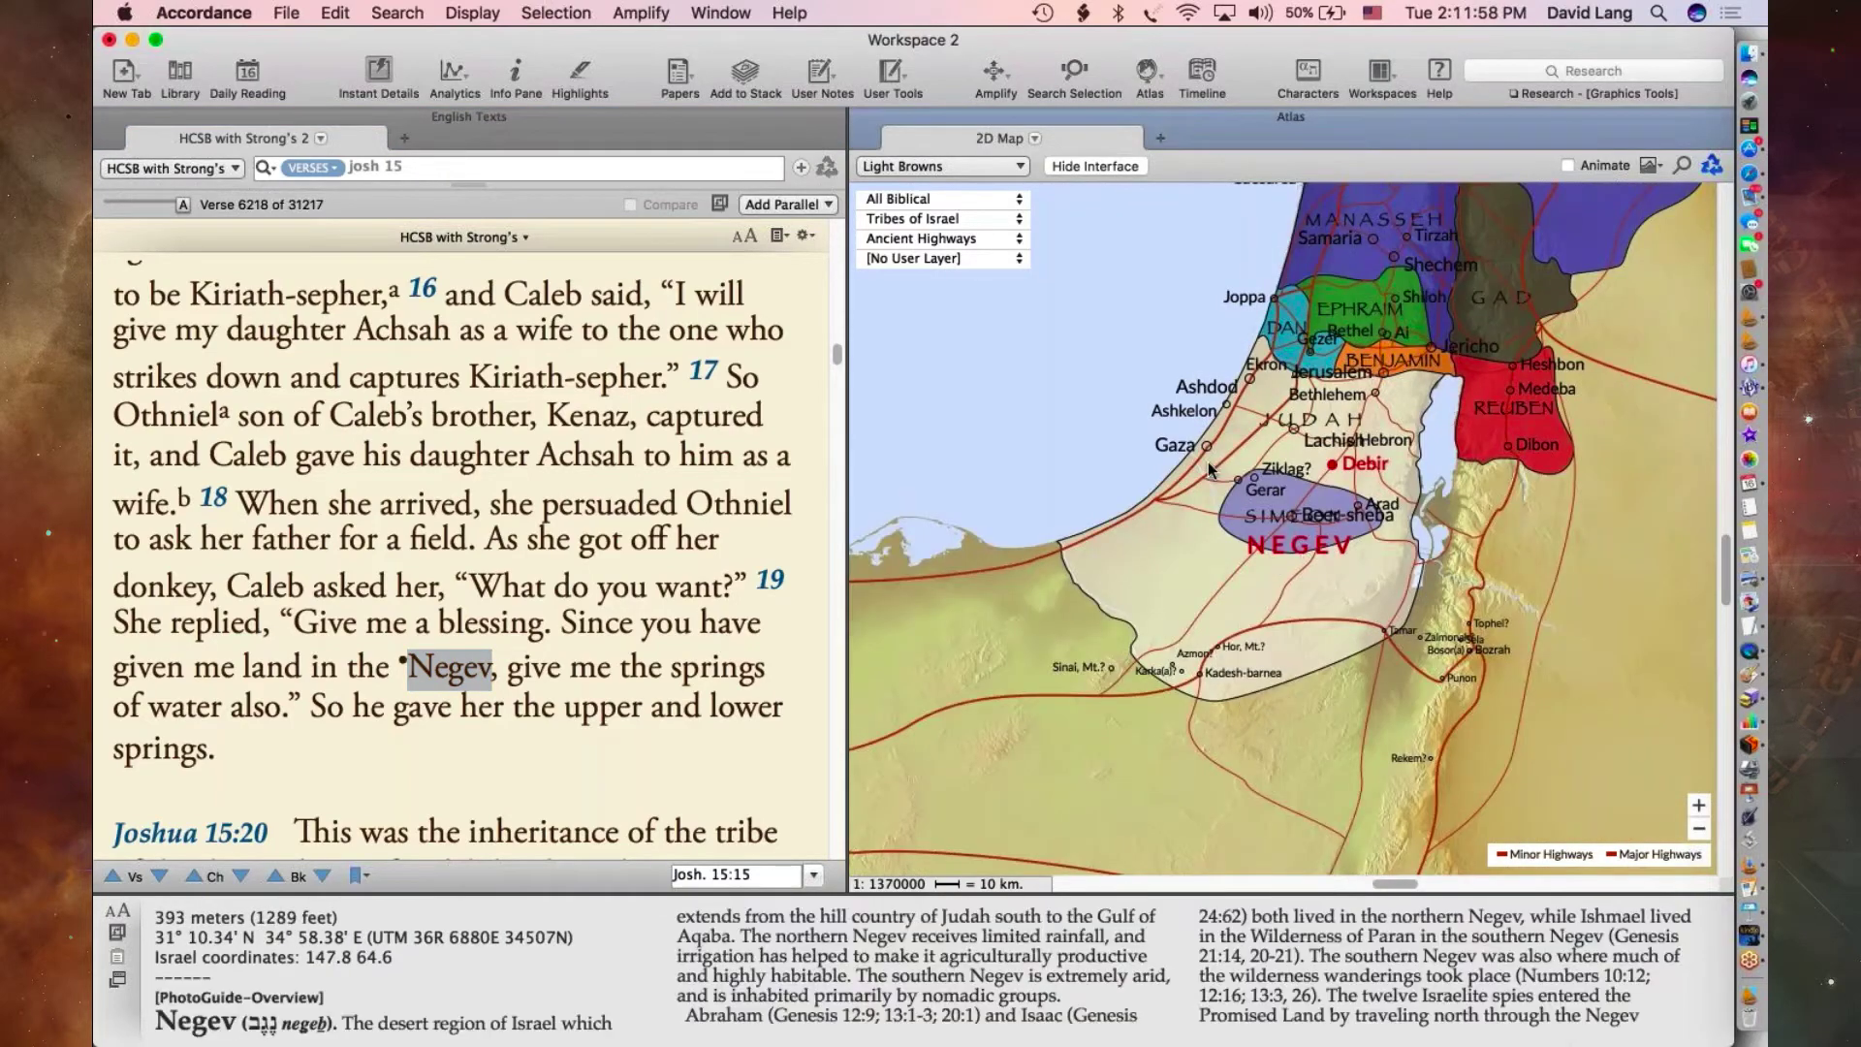
double_click(1299, 548)
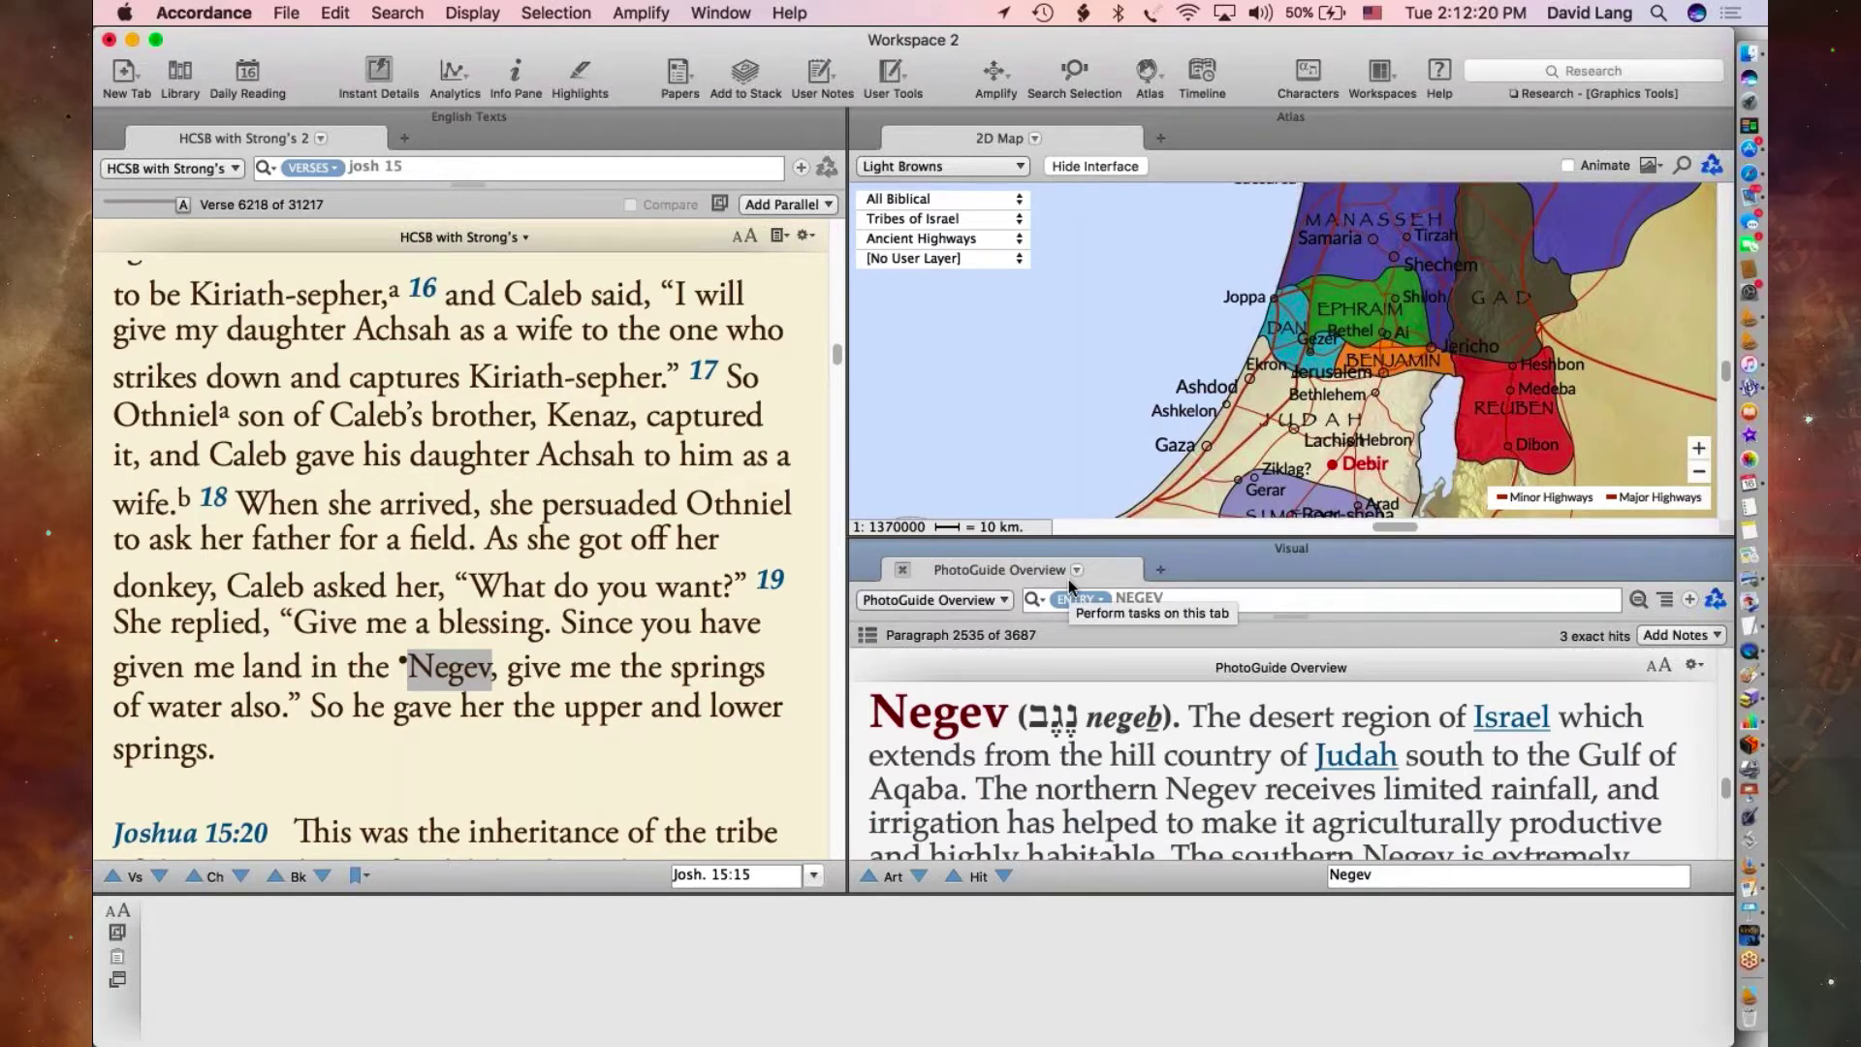
mouse_move(1377, 751)
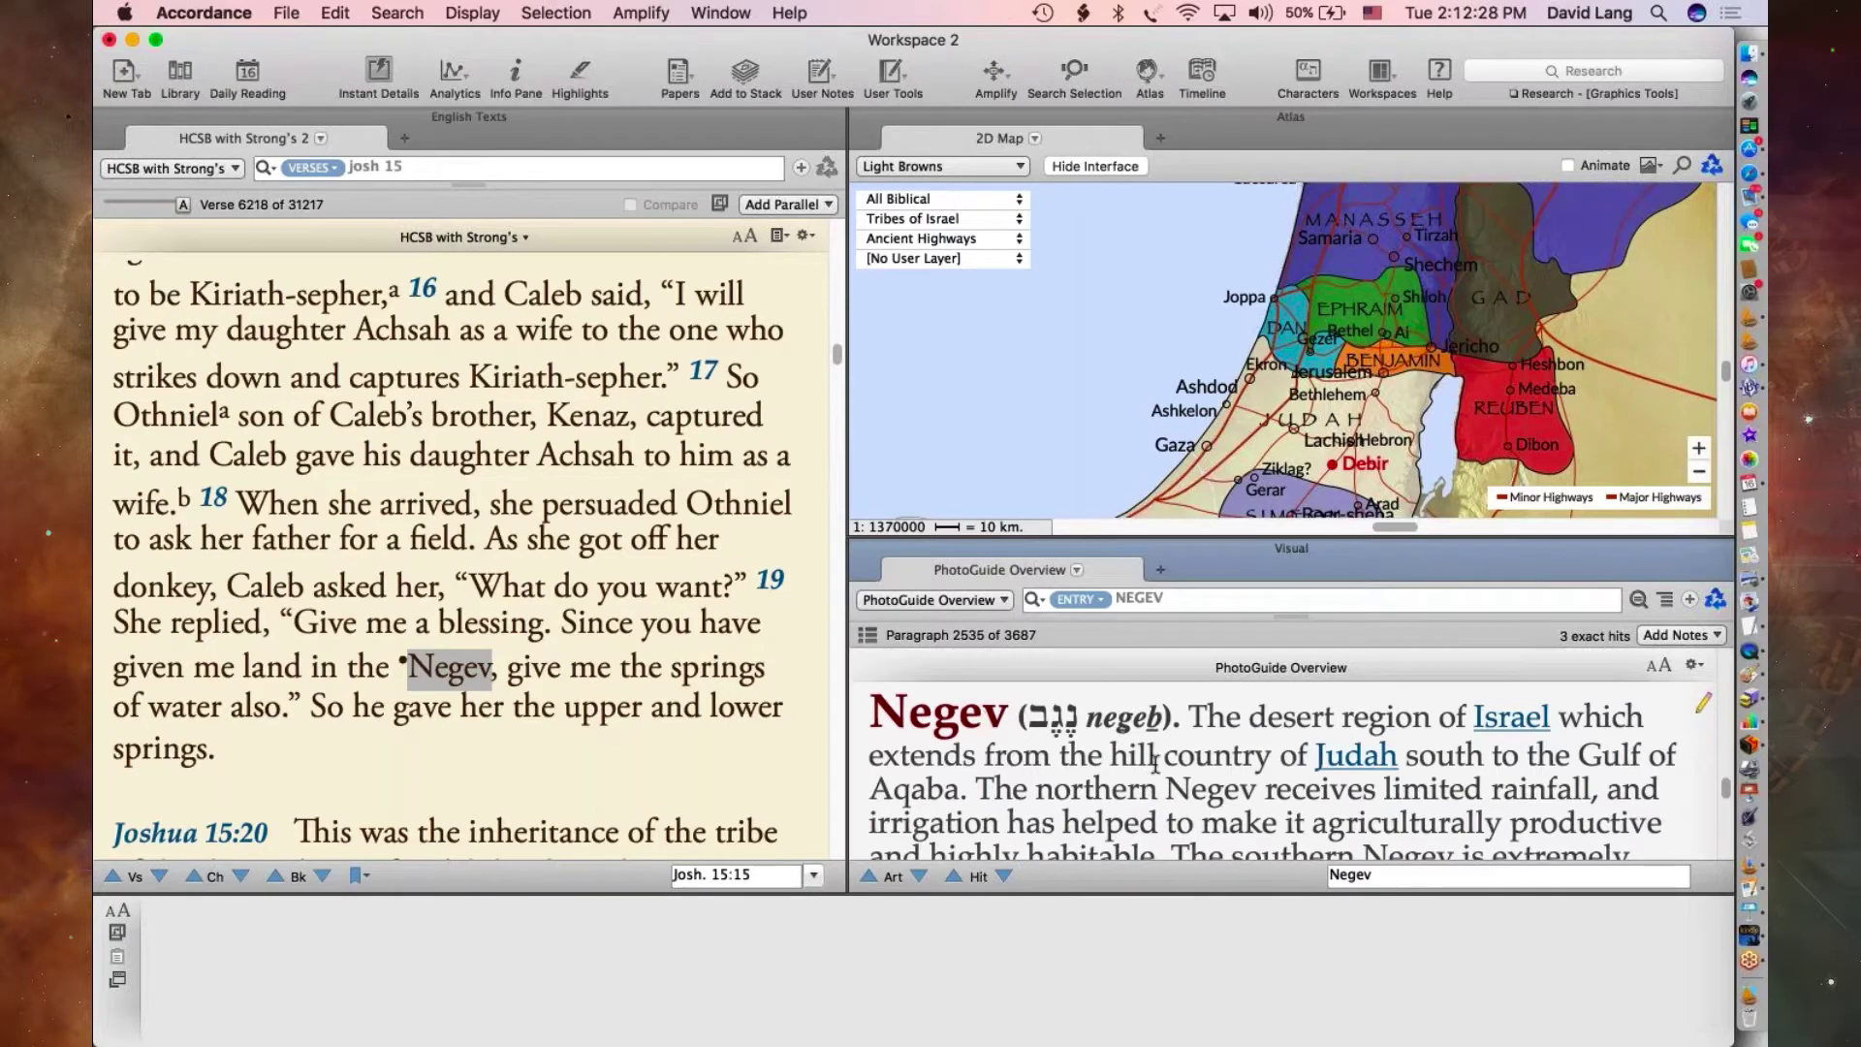
- Check the default hypertext tool for Map tabs in the Map Tab Display preferences, browse the alternative tools, and leave without changes
click(205, 13)
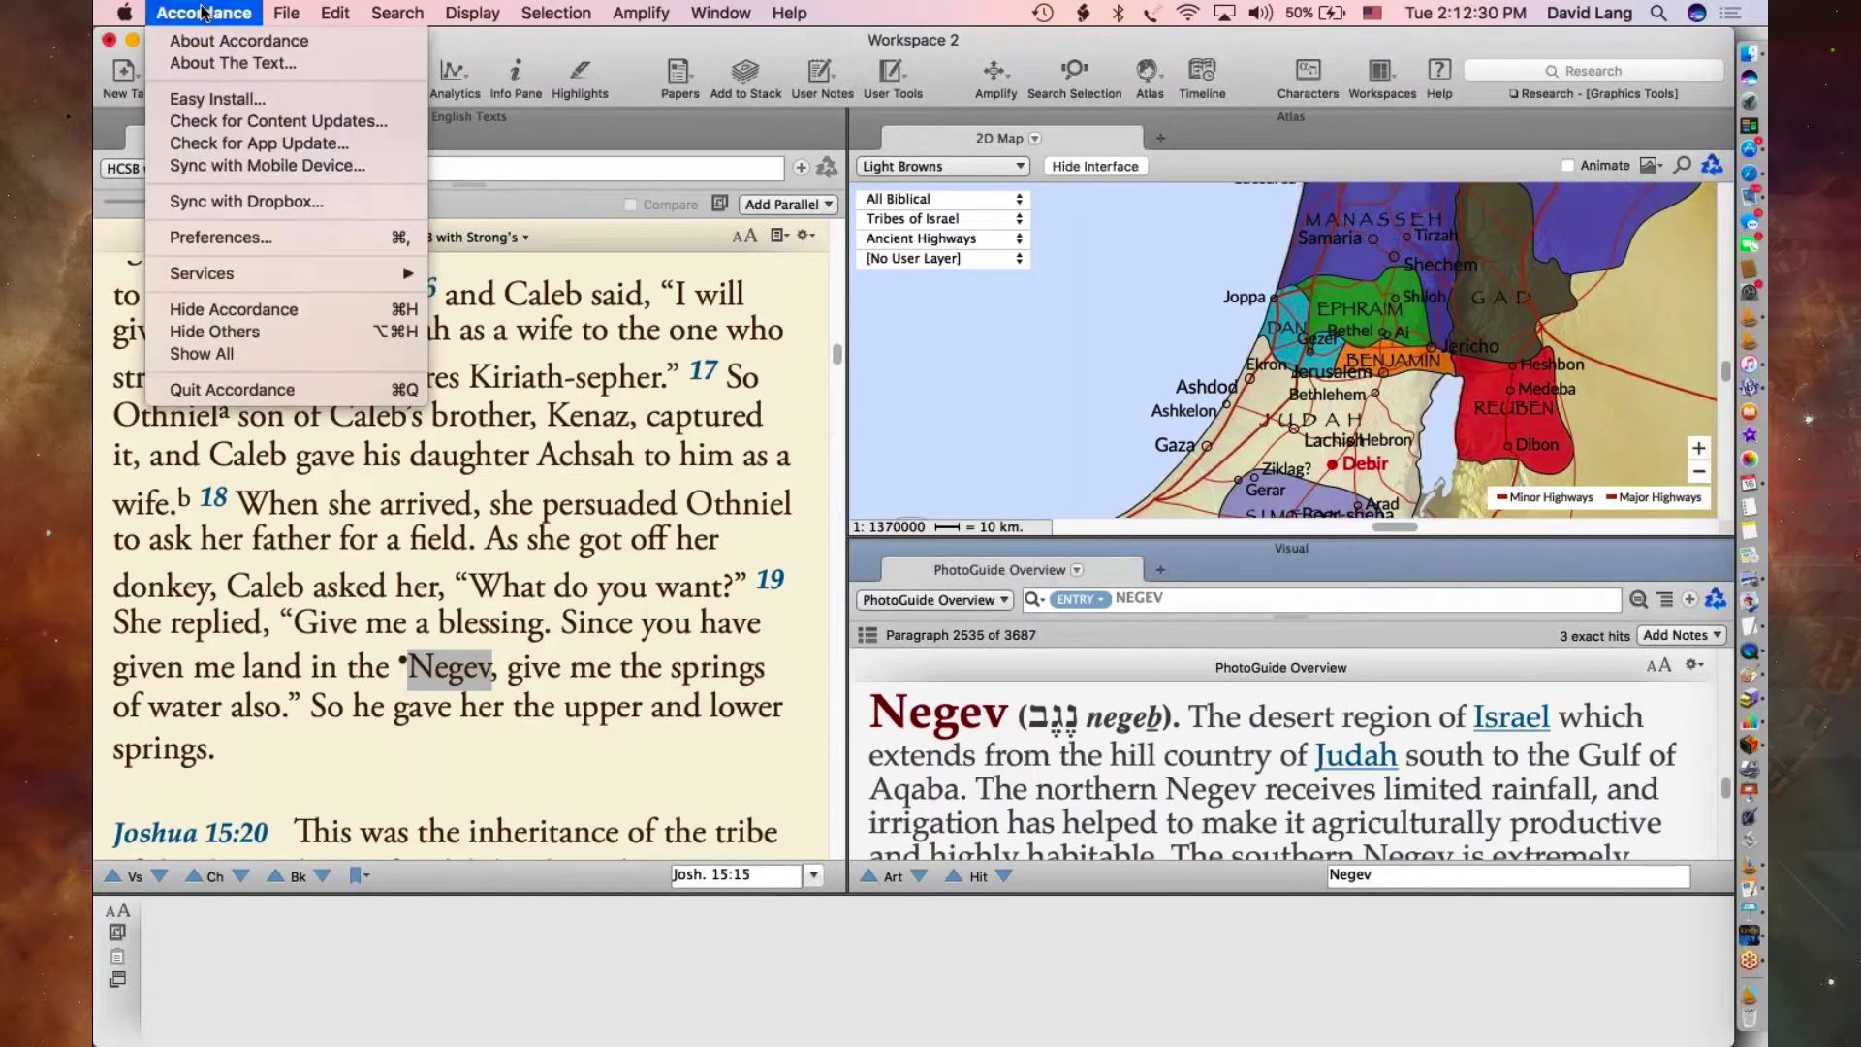
click(219, 239)
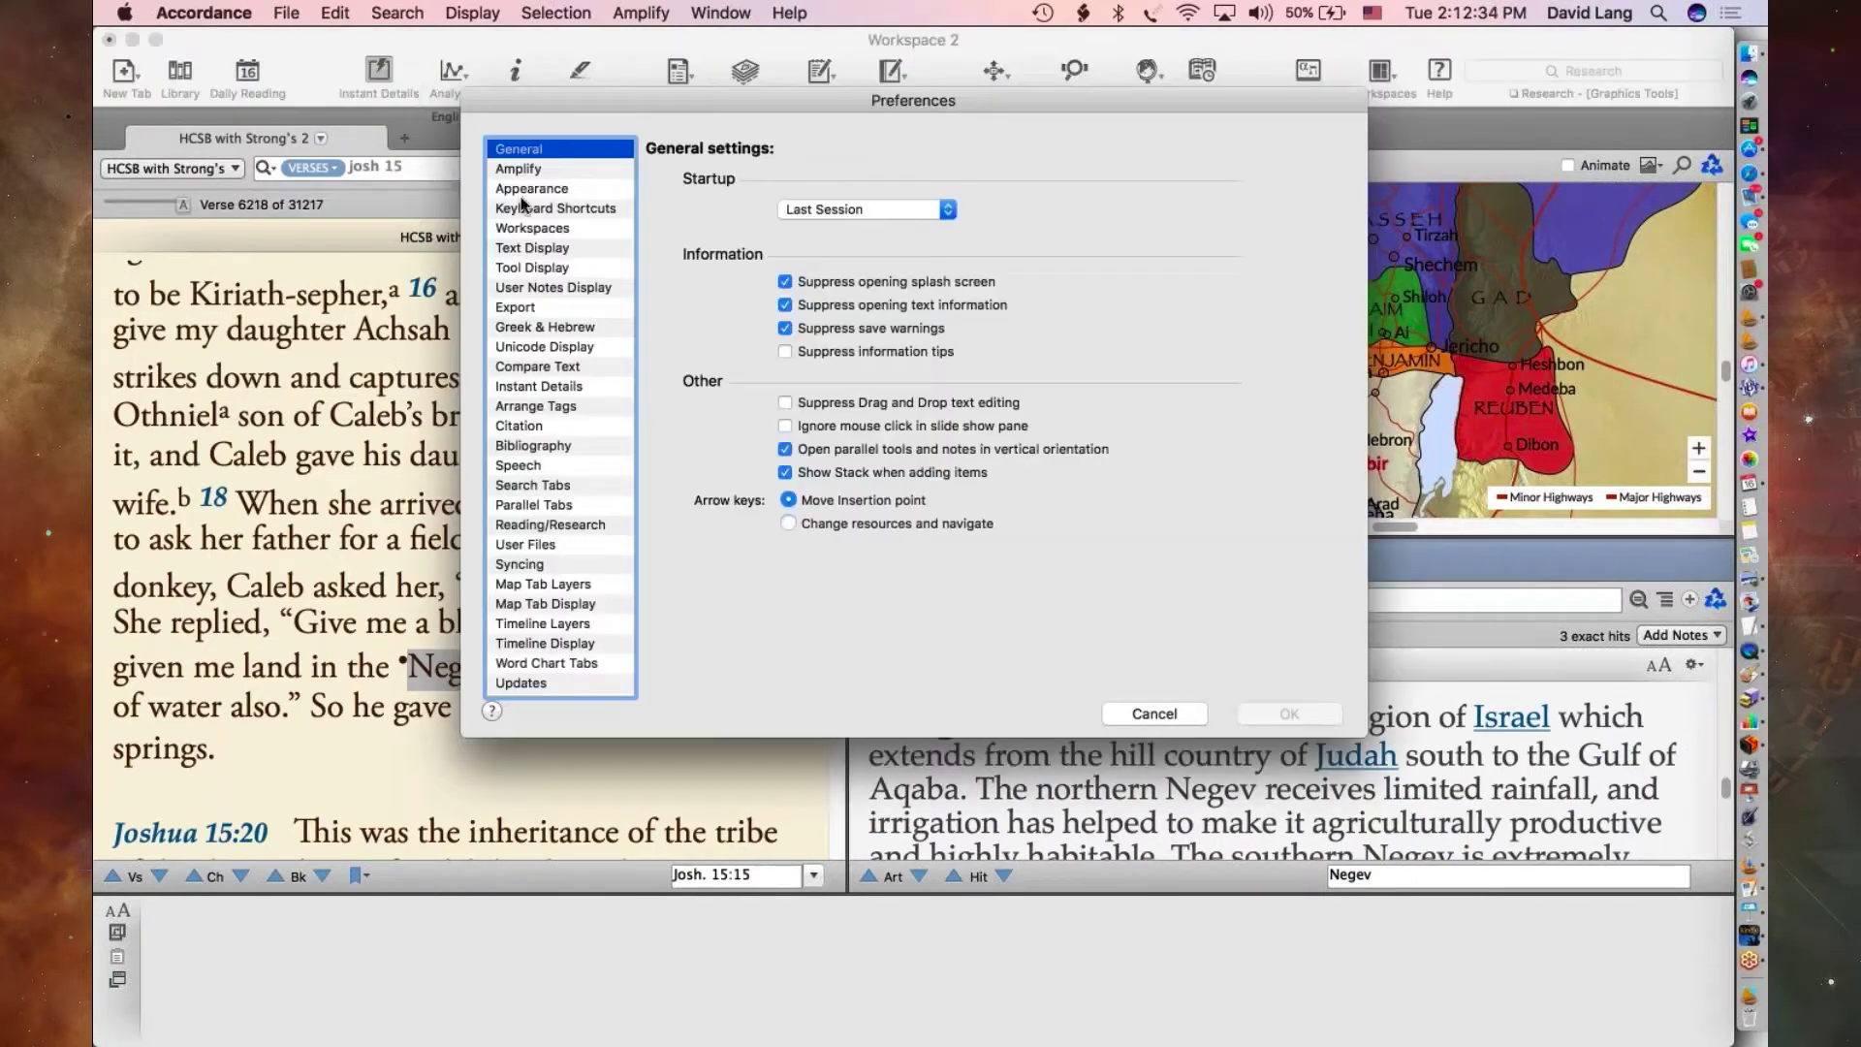
click(522, 604)
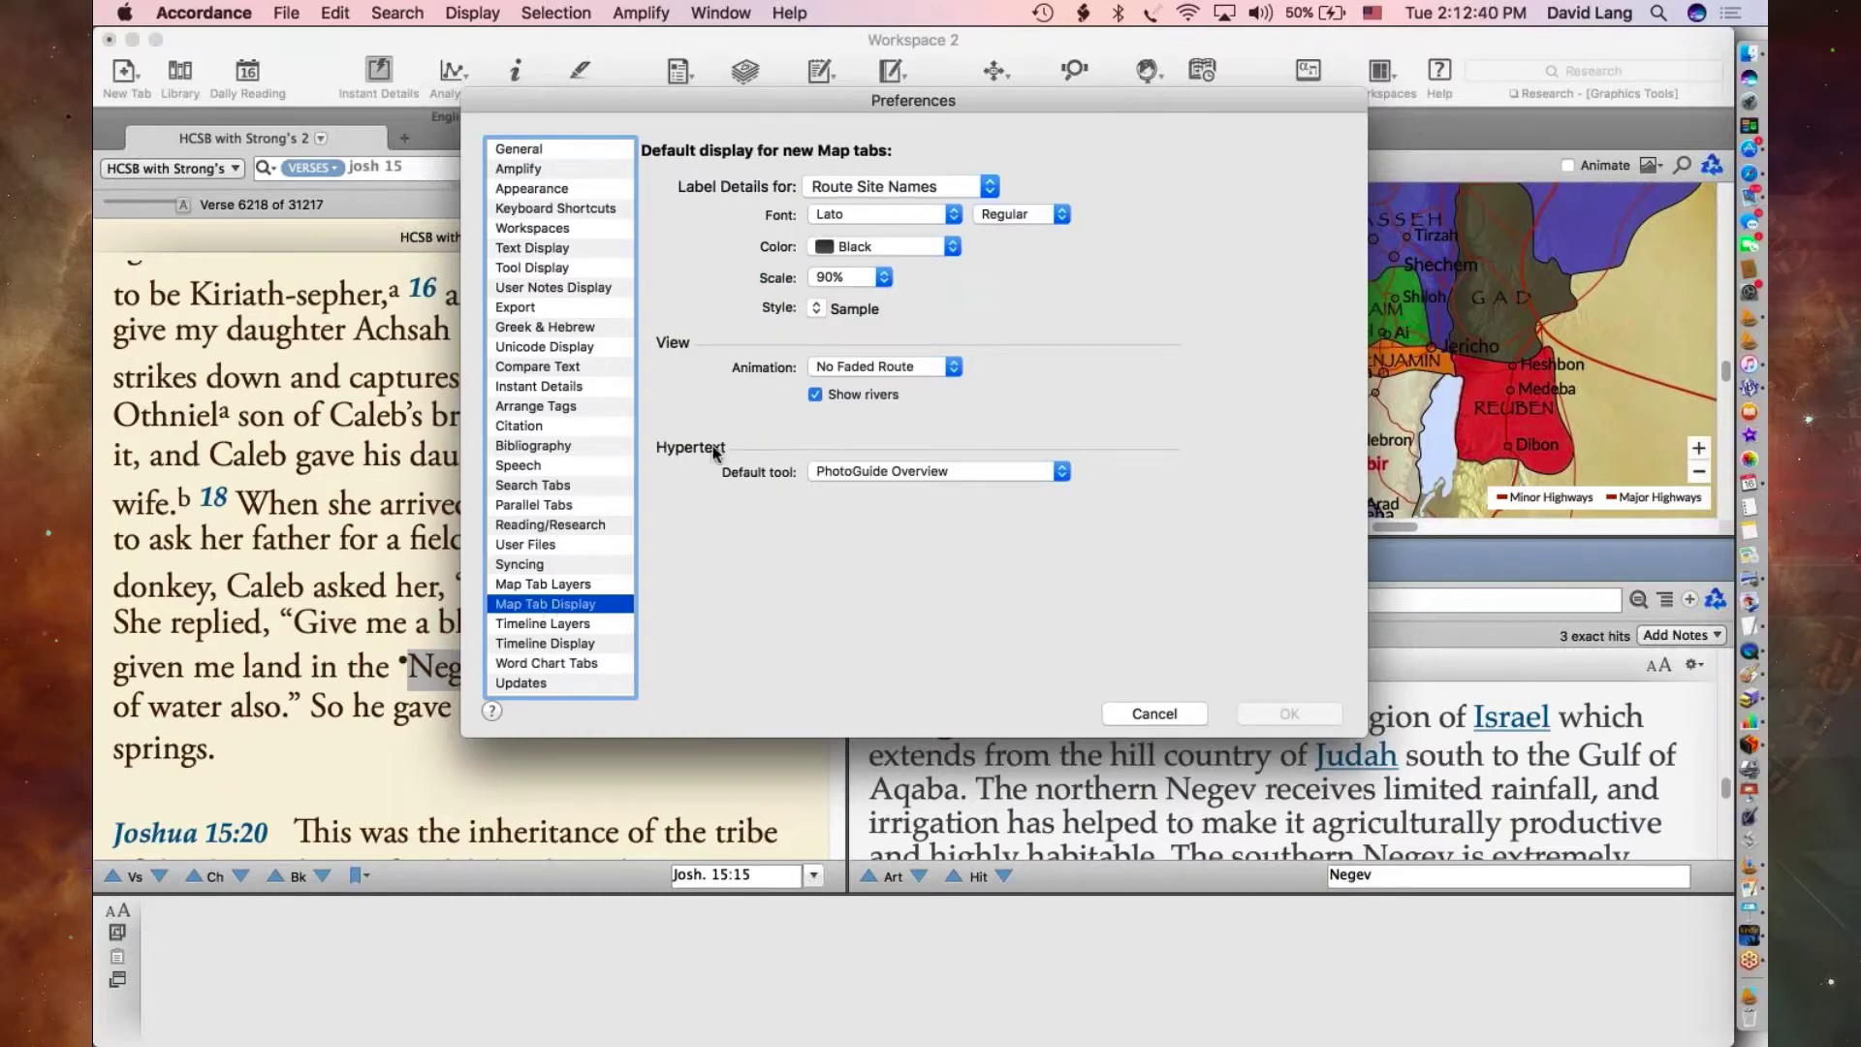
click(936, 473)
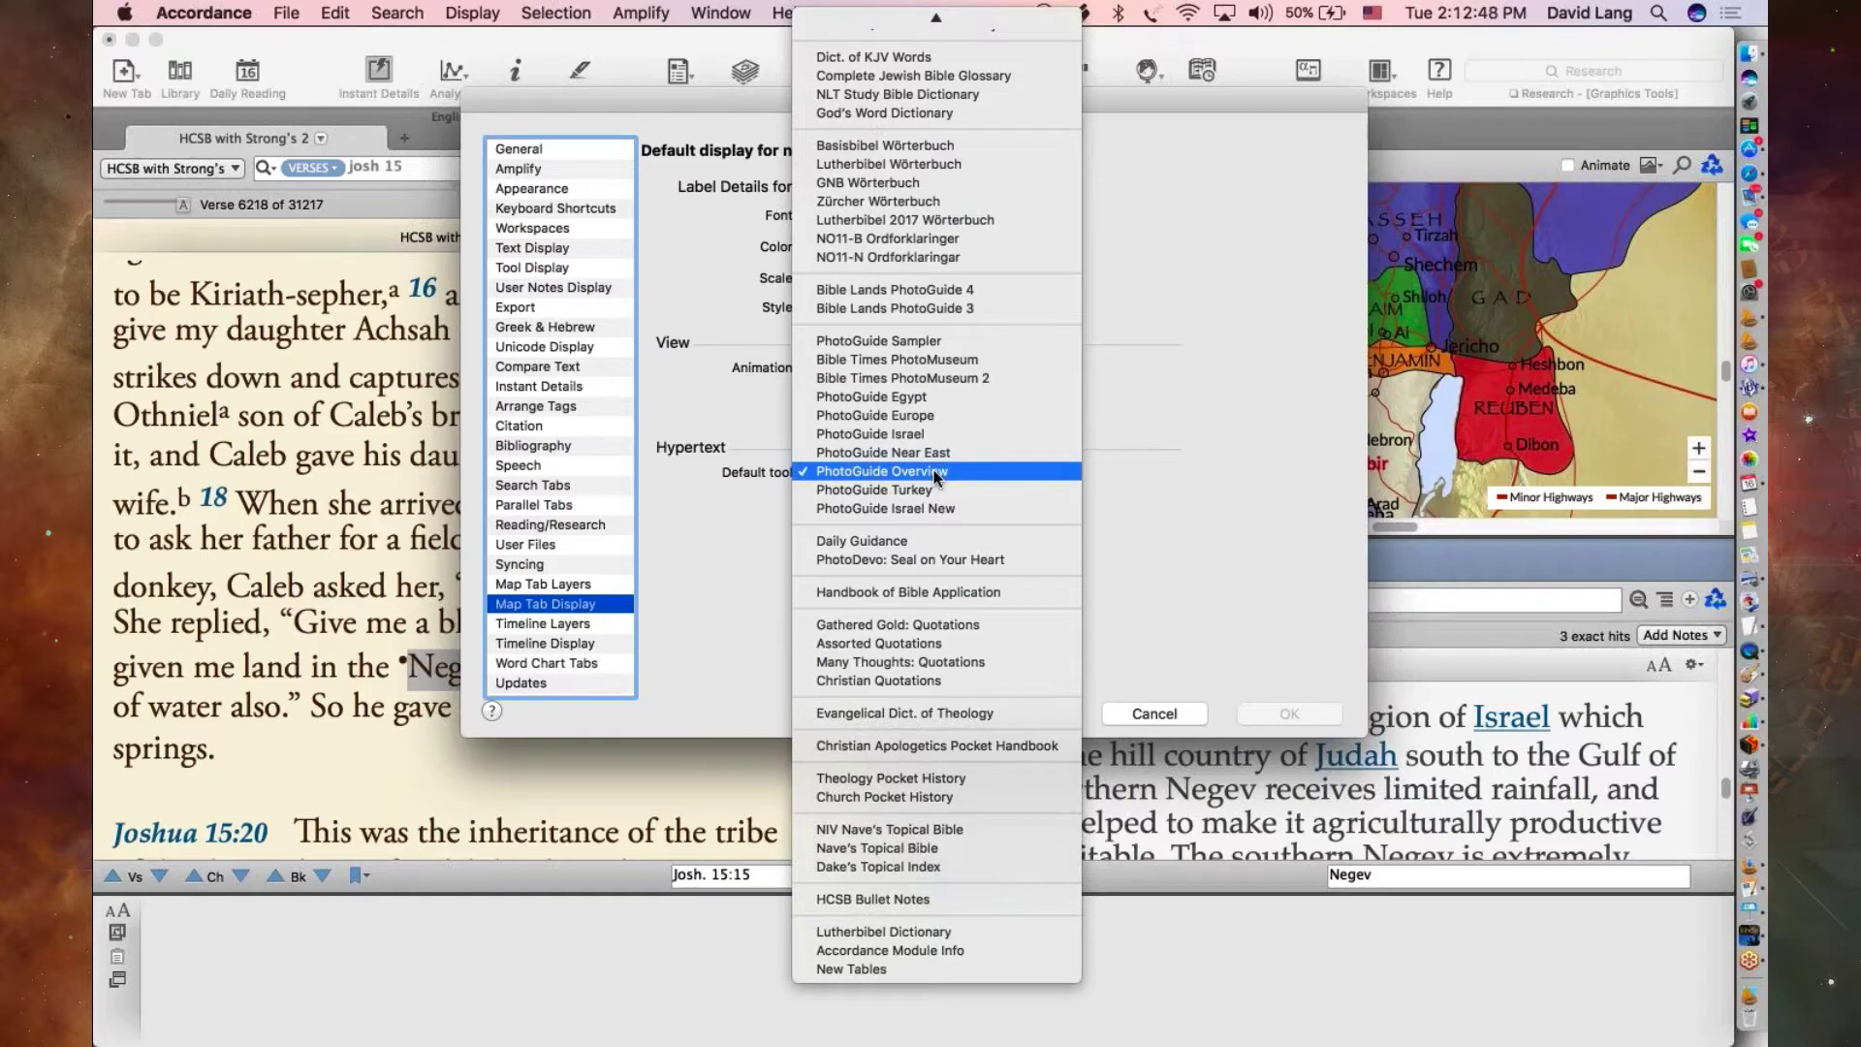
mouse_move(1052, 8)
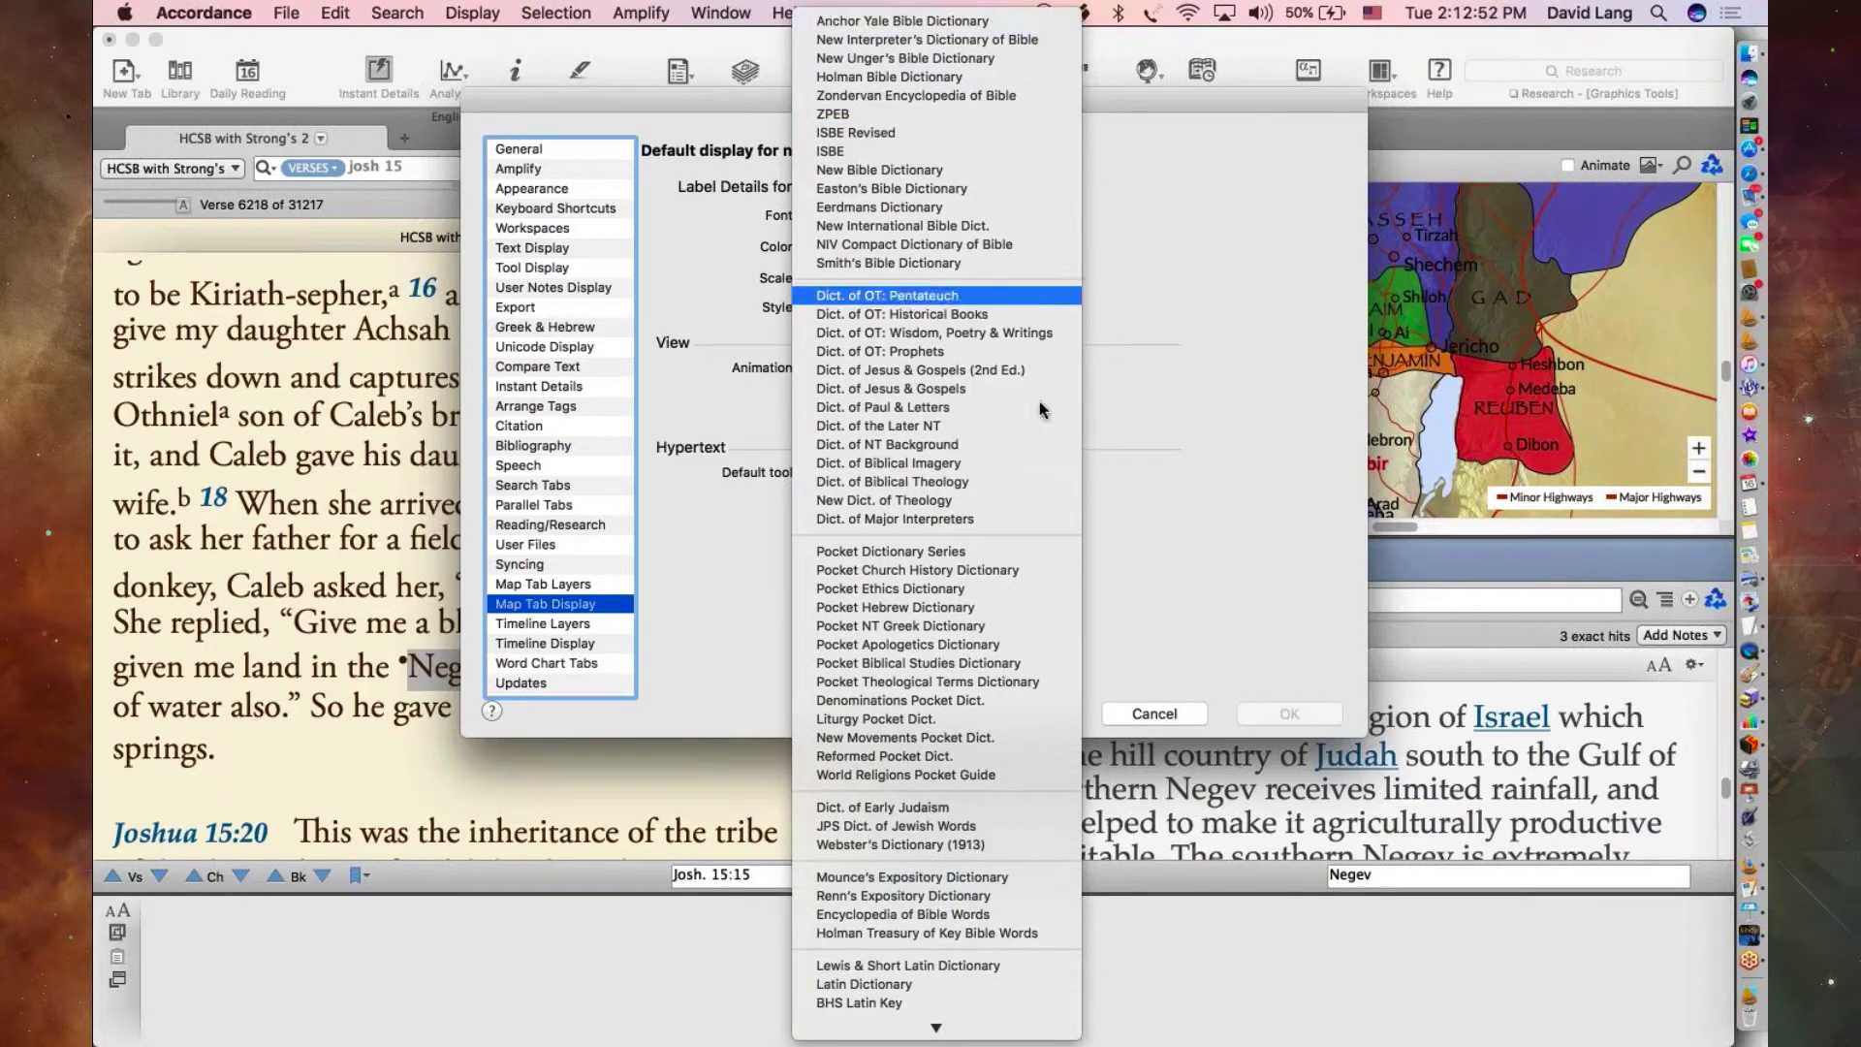
click(1155, 518)
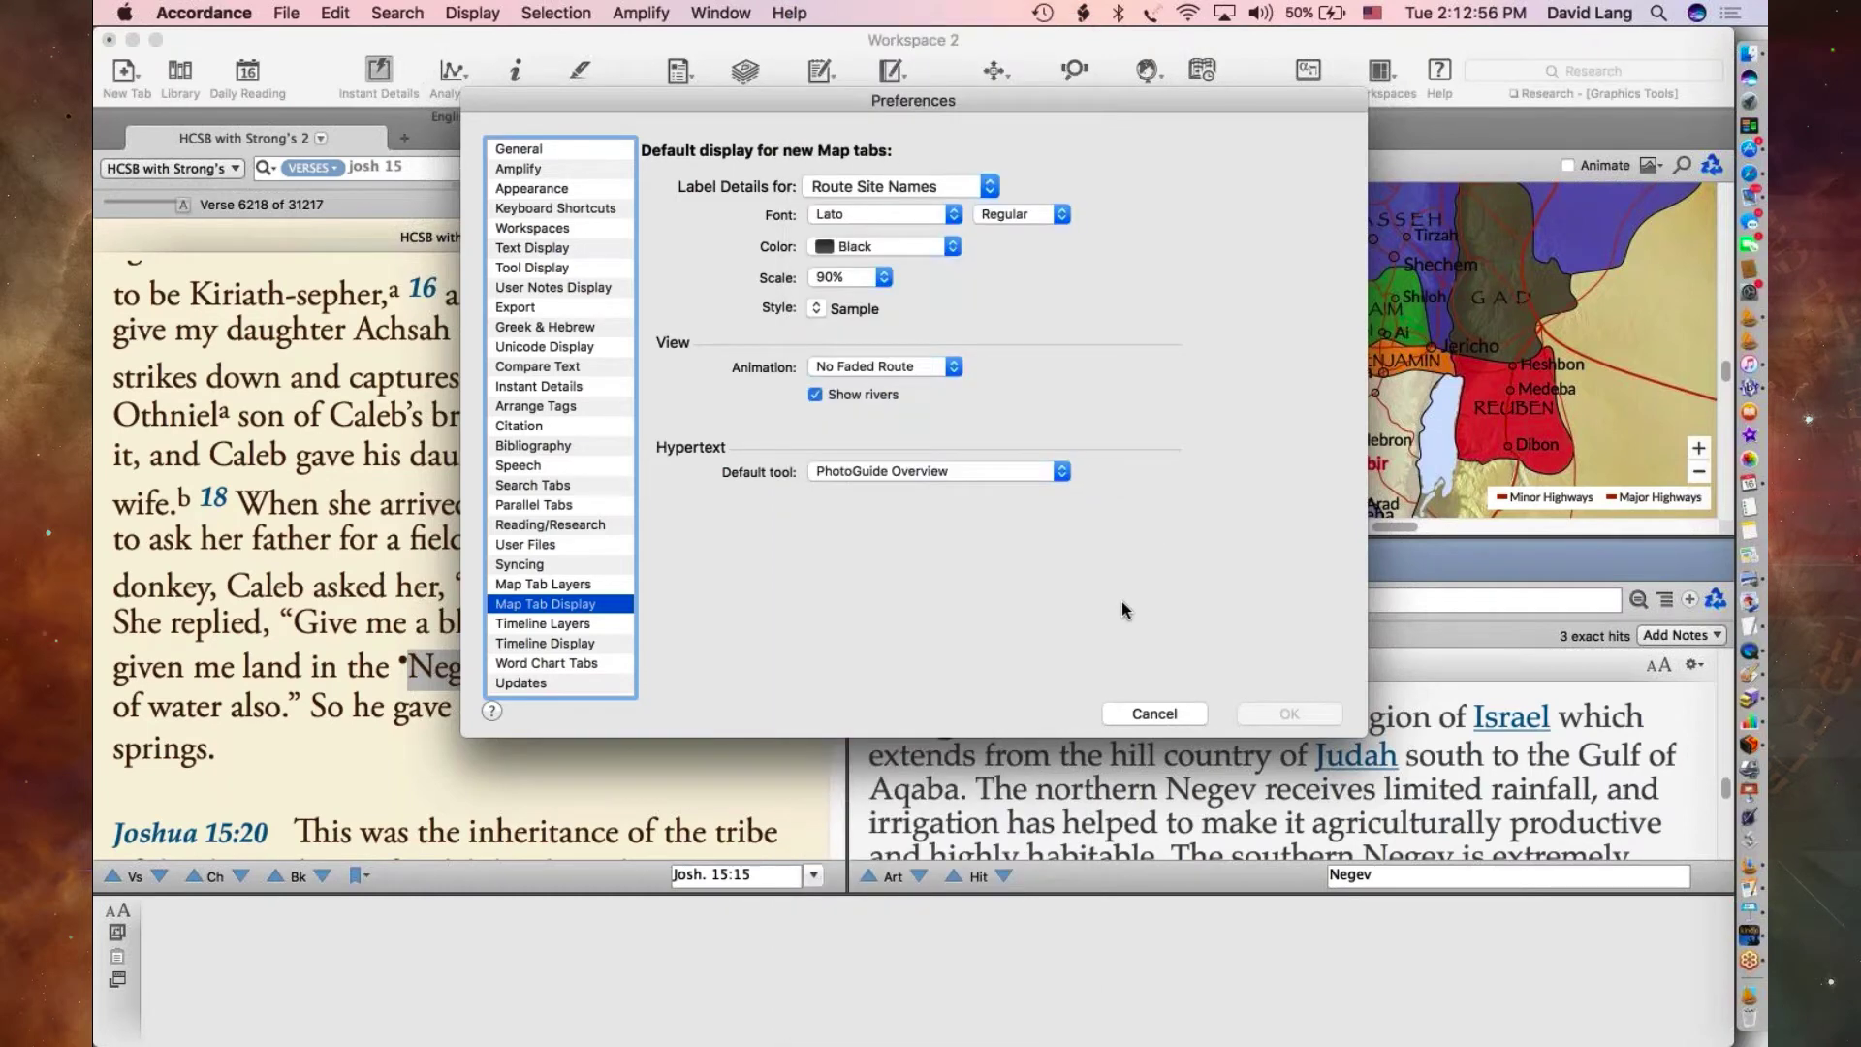
click(1128, 718)
- Read the PhotoGuide article on the Negev, covering its climate, inhabitants and biblical history, alongside the tribal map
scroll(1176, 756, down, 5)
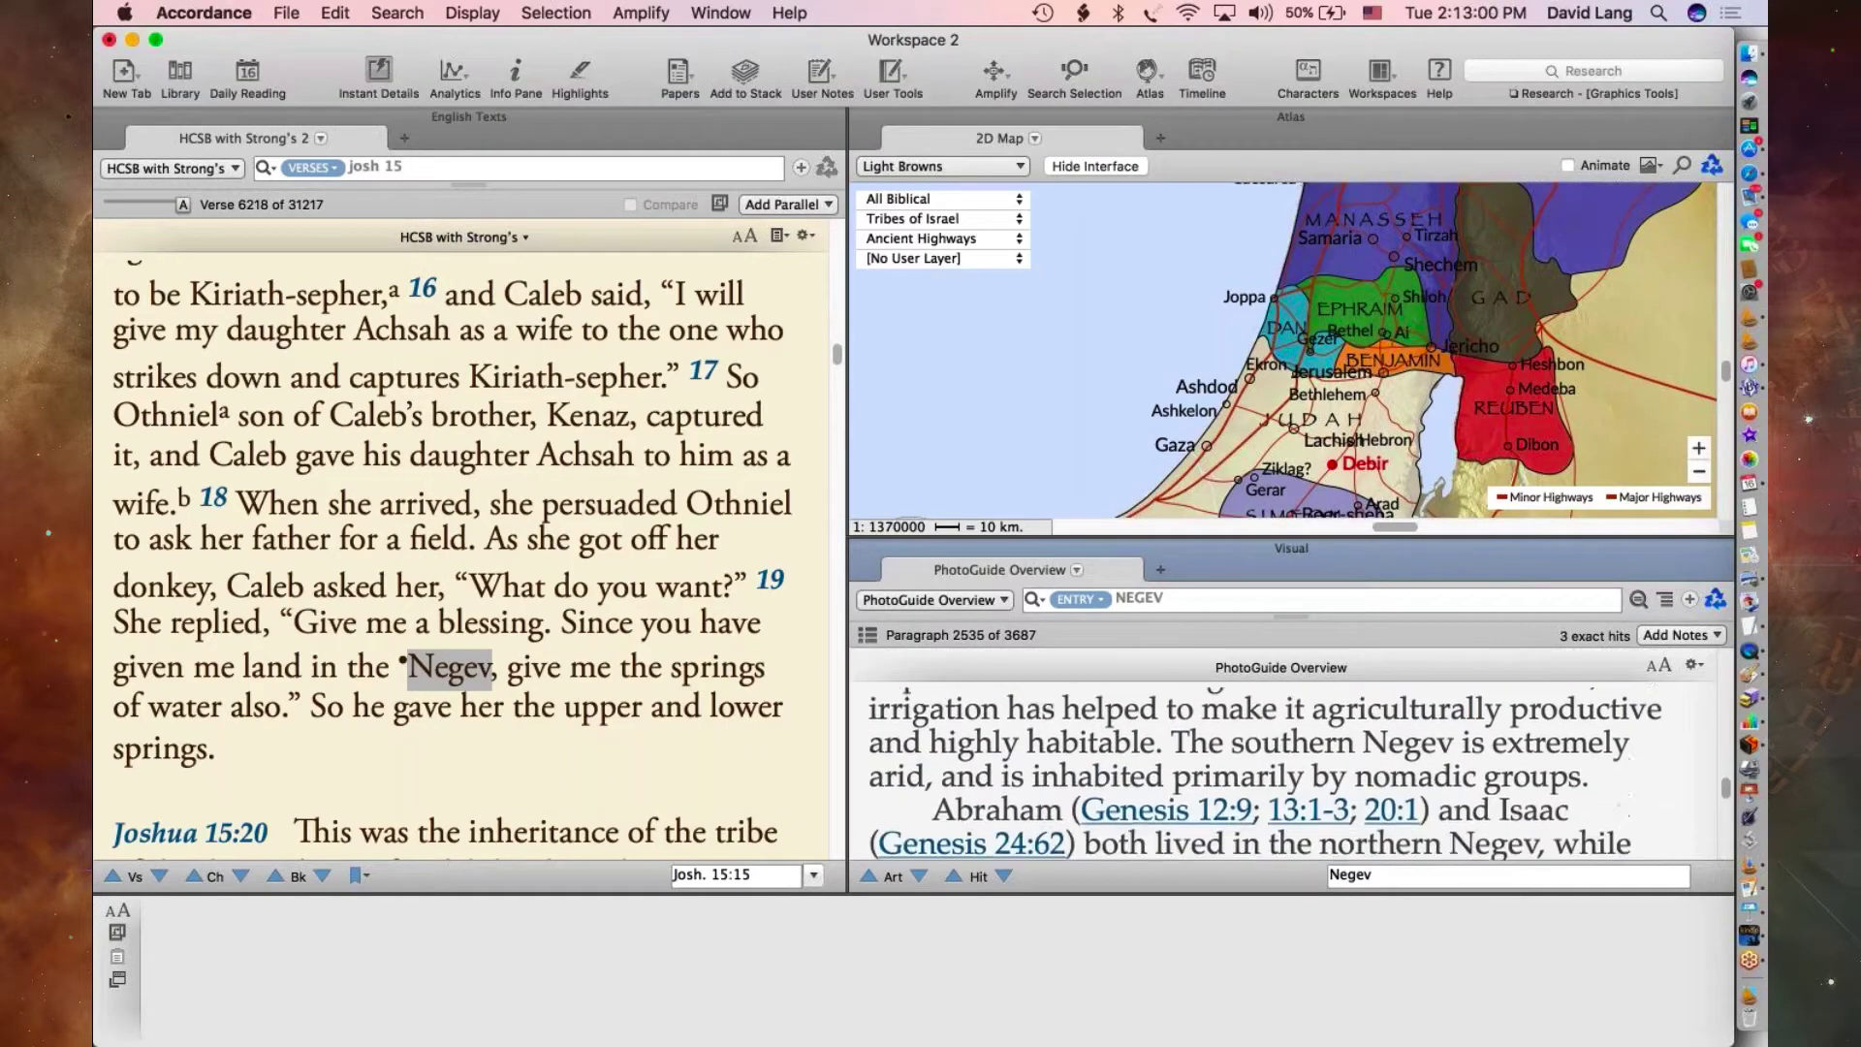
scroll(1272, 773, down, 12)
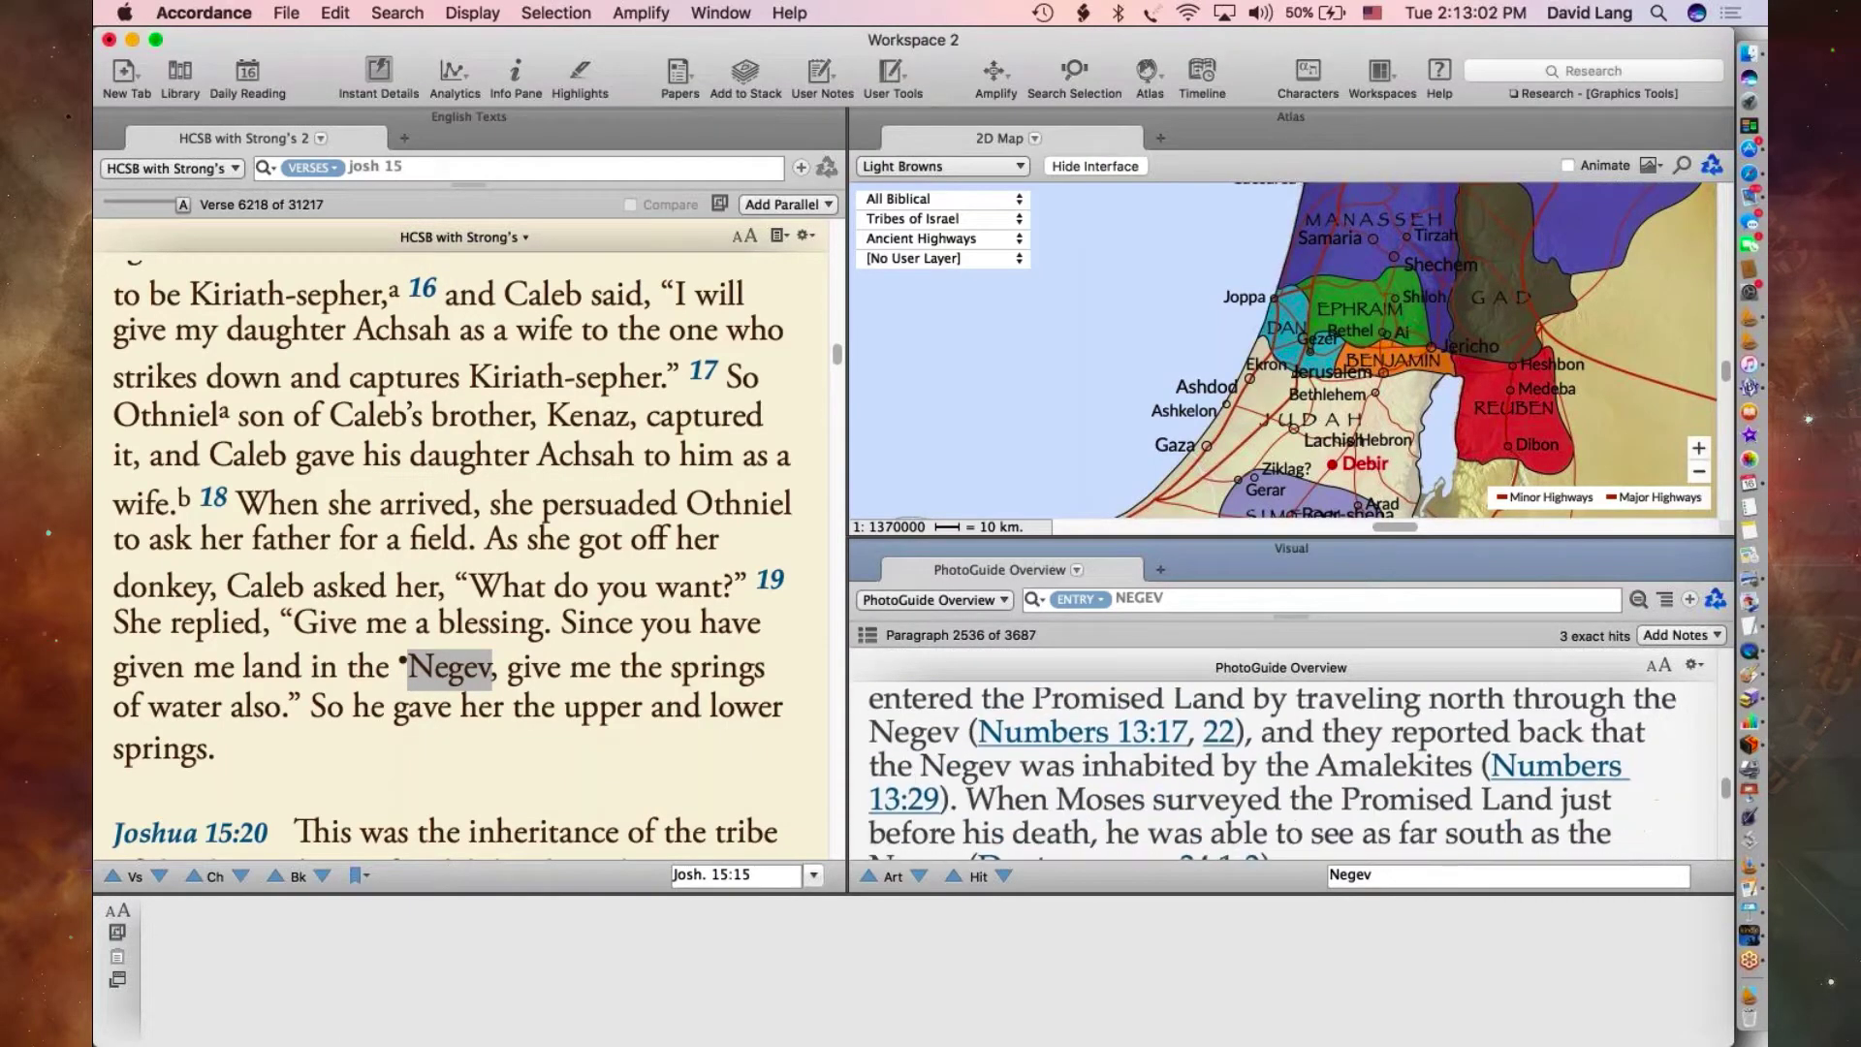
scroll(1256, 773, up, 3)
scroll(1256, 773, down, 1)
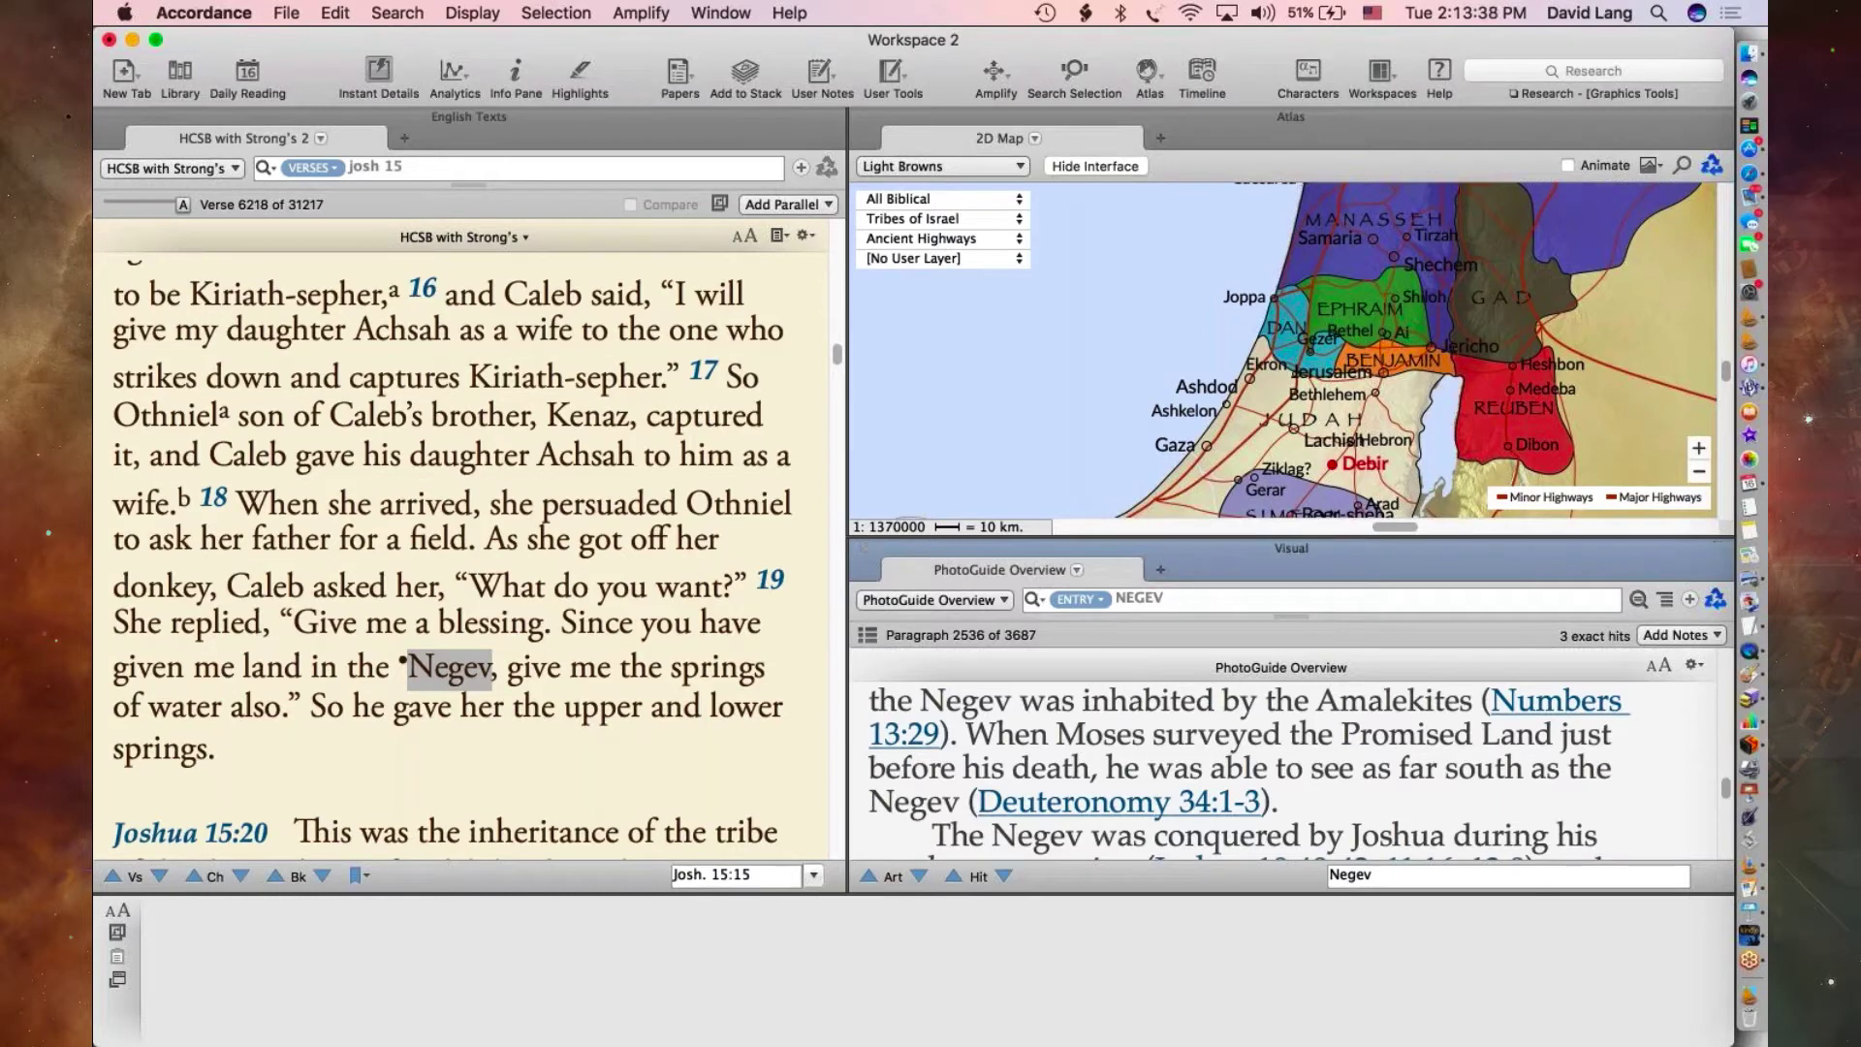
mouse_move(1556, 701)
scroll(1435, 775, down, 5)
scroll(1277, 771, down, 5)
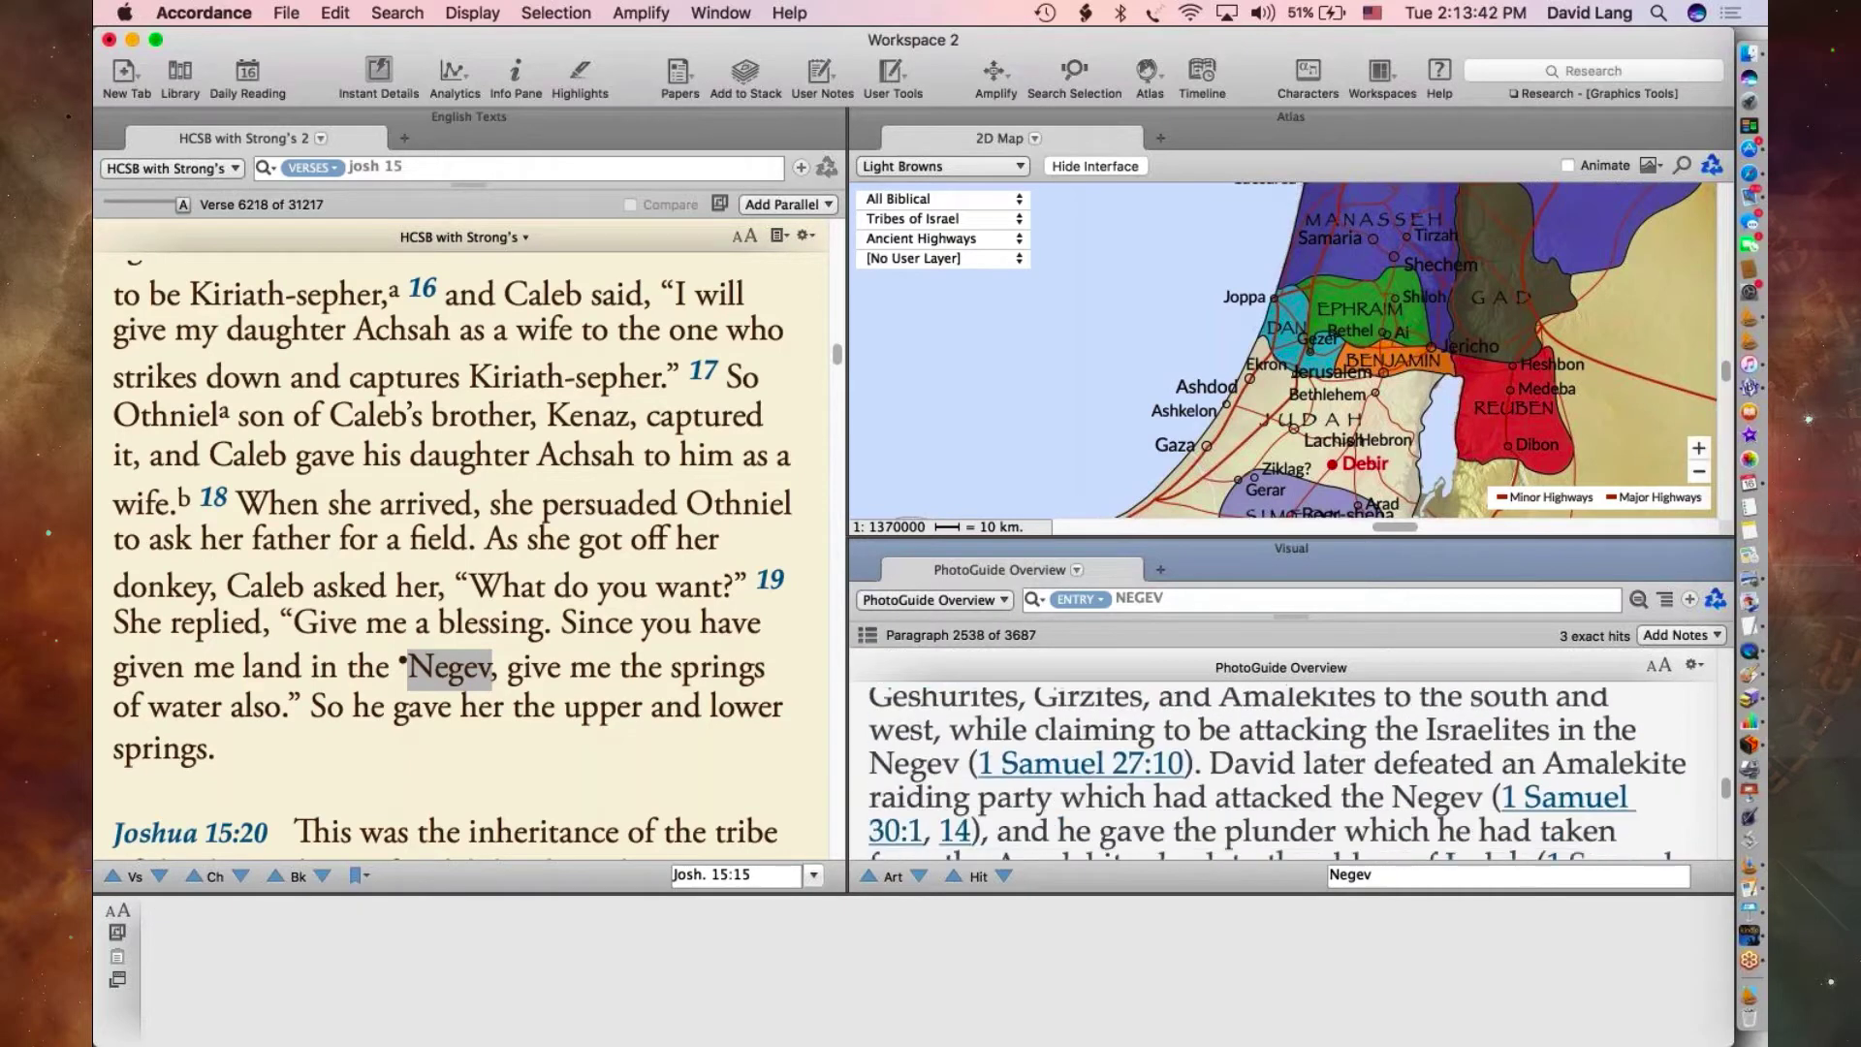
scroll(1277, 771, up, 5)
scroll(1277, 772, up, 5)
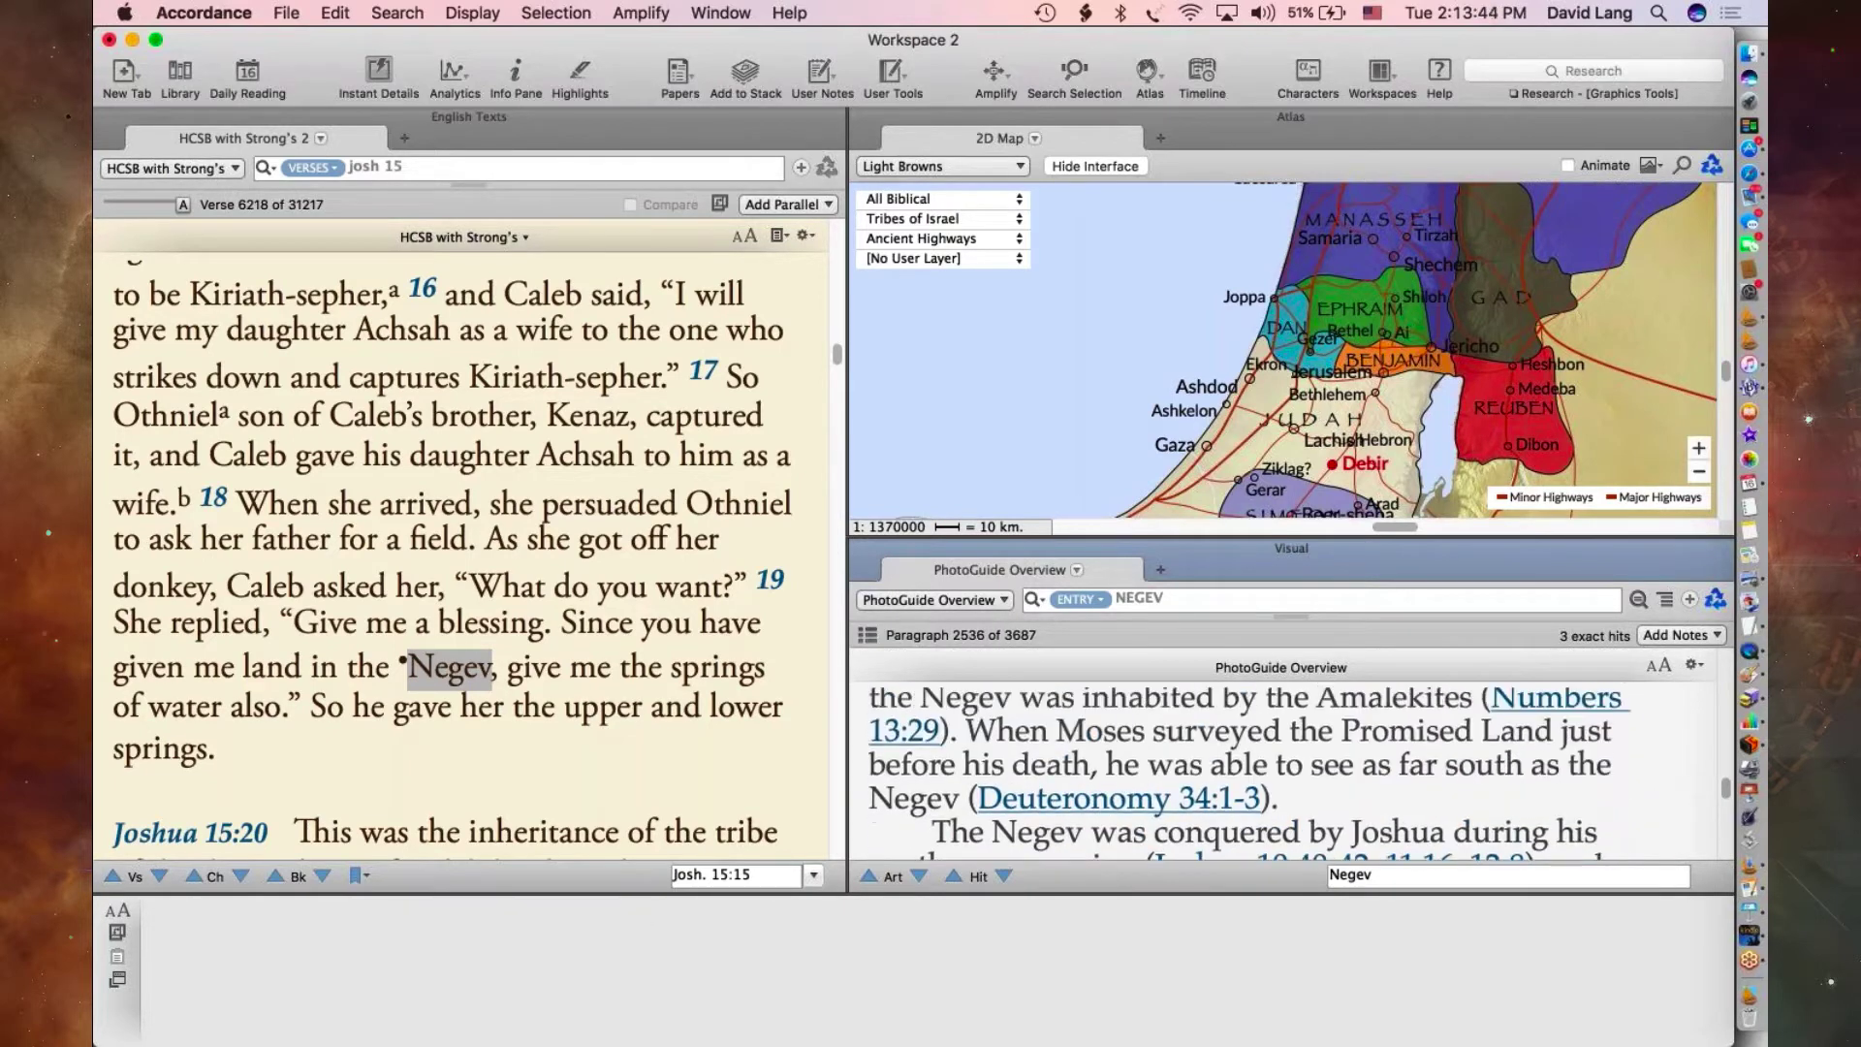
scroll(1277, 772, down, 1)
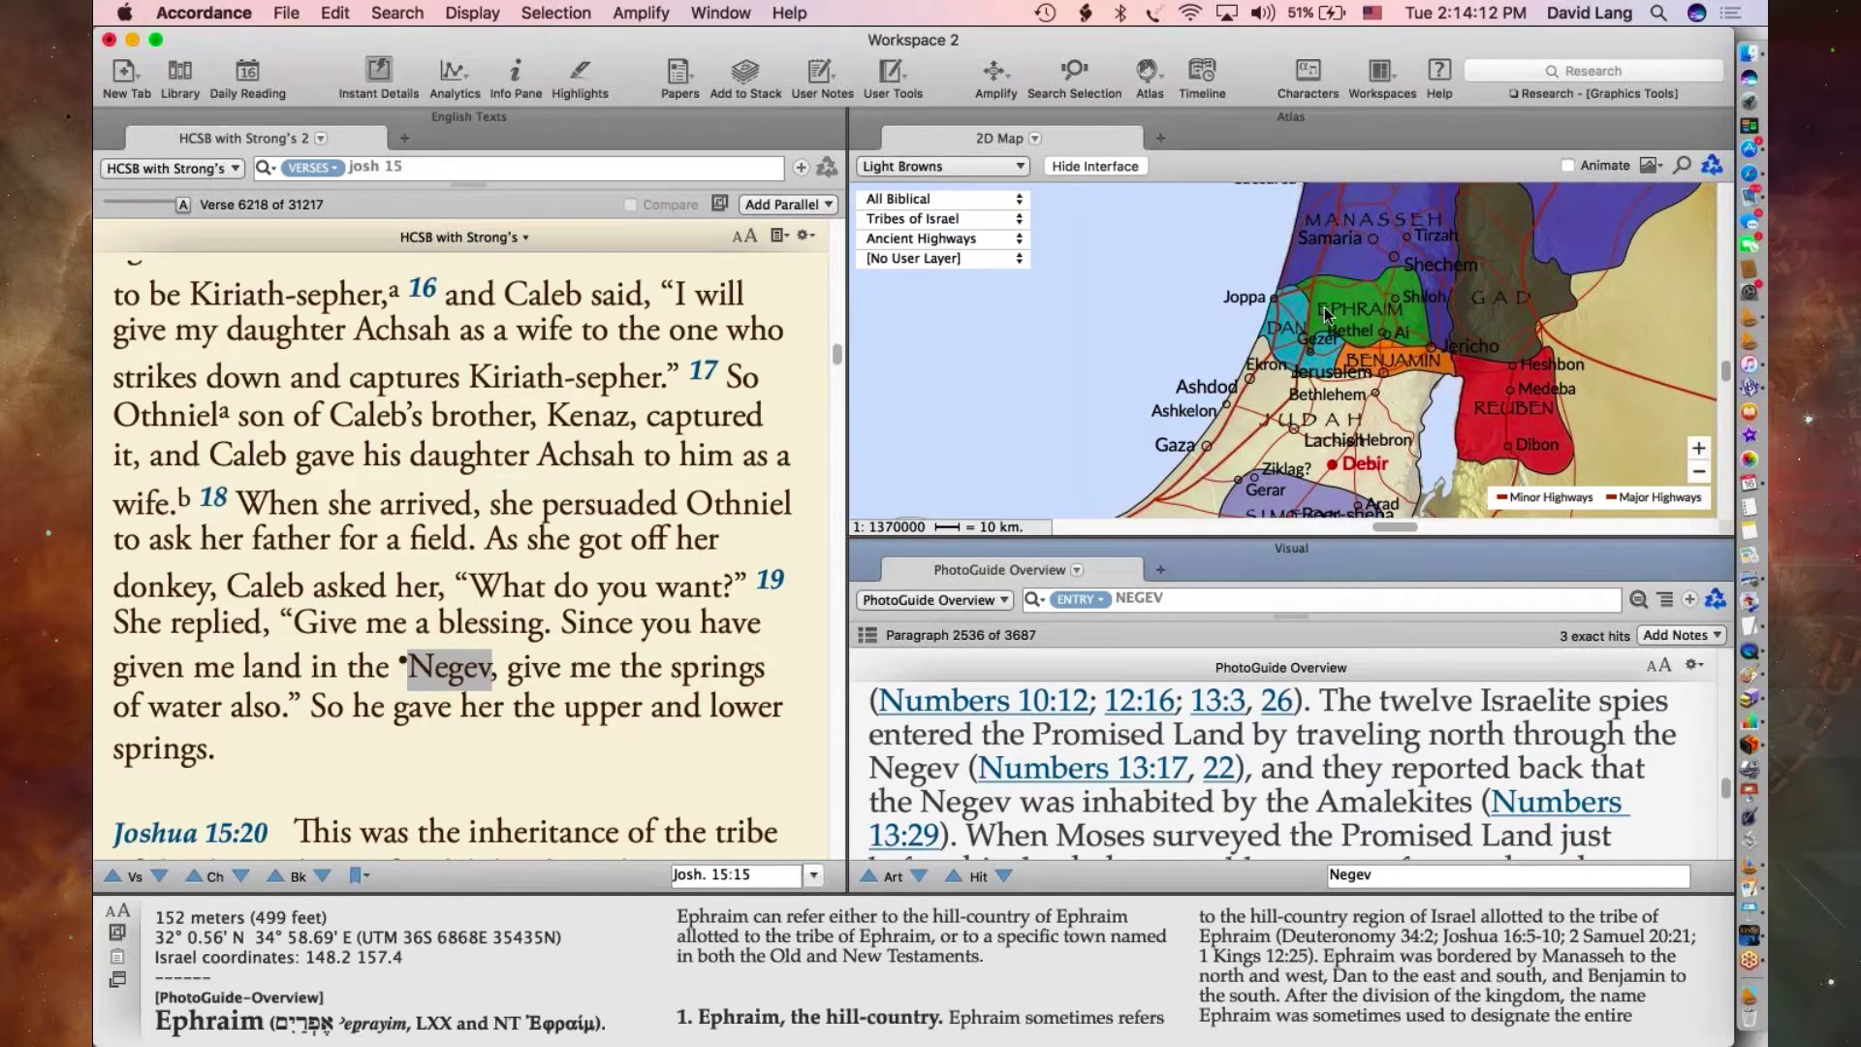
scroll(1329, 441, down, 1)
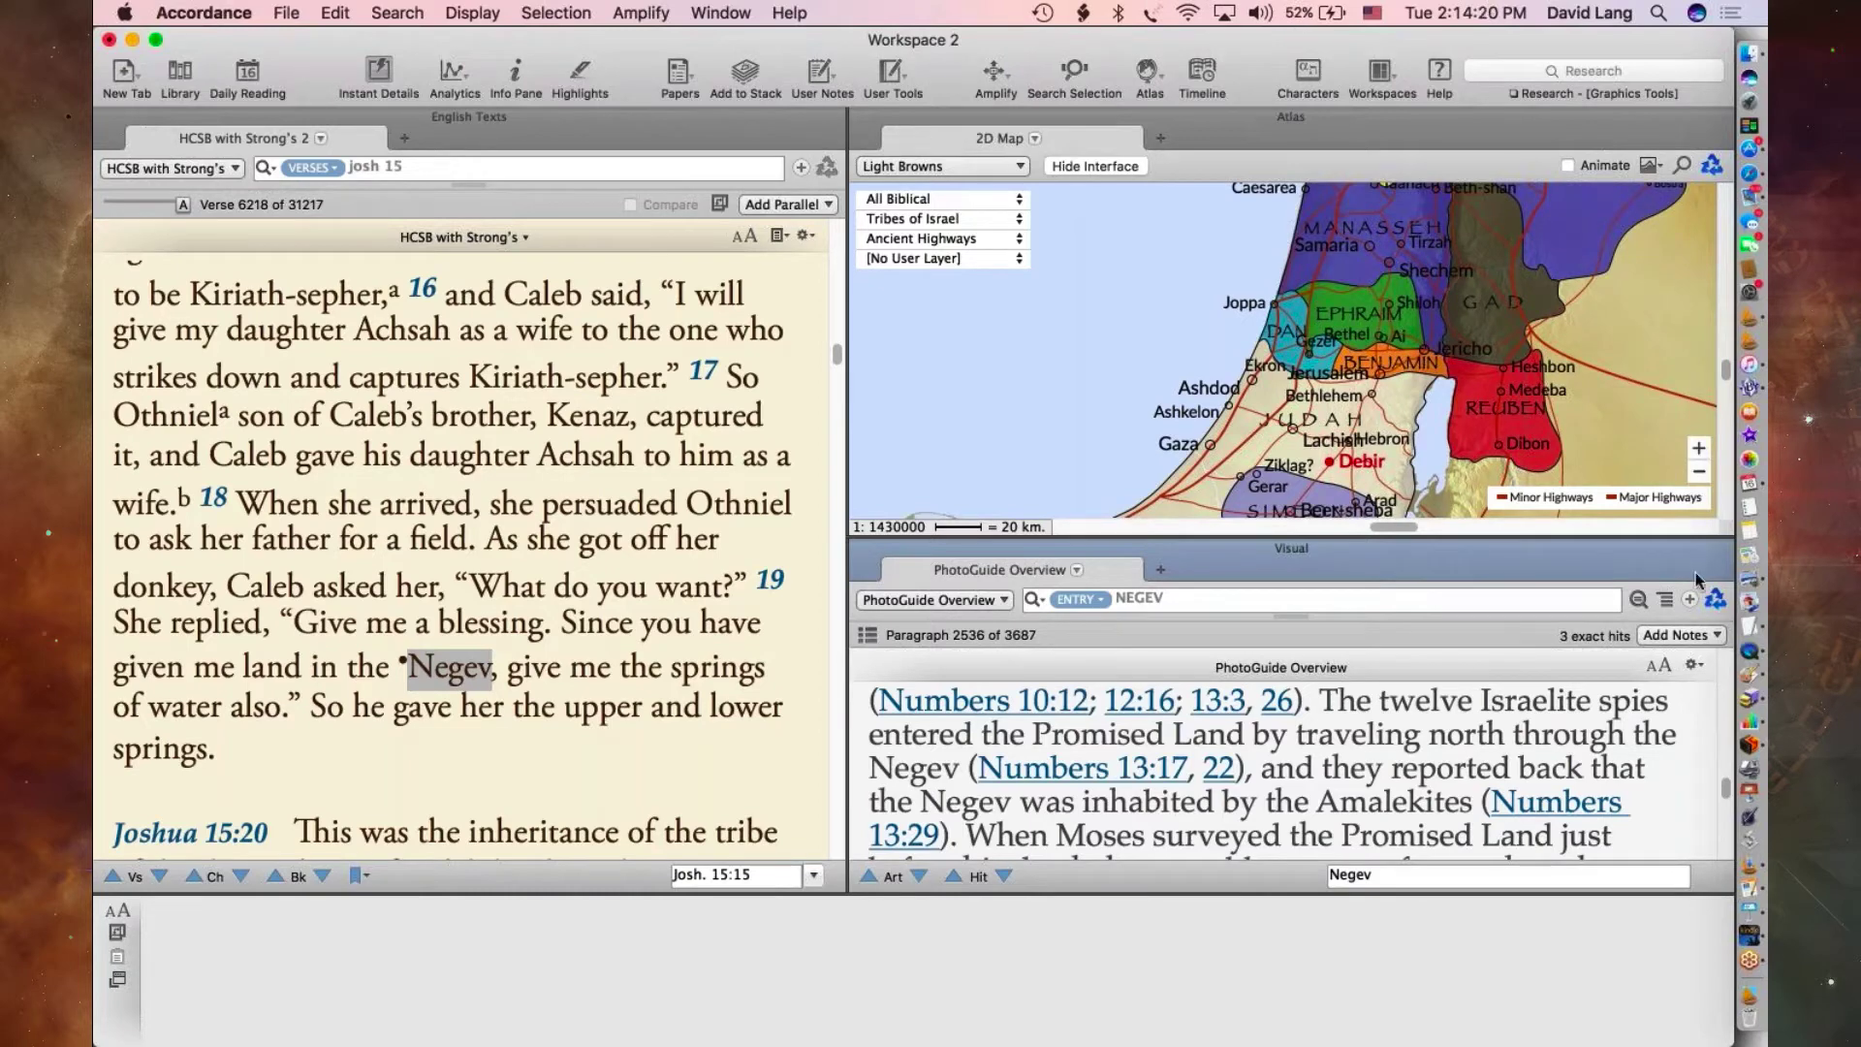
- Expand the Negev article to fill the workspace and view Figure 3, the stream in the Negev, enlarged
mouse_move(1711, 556)
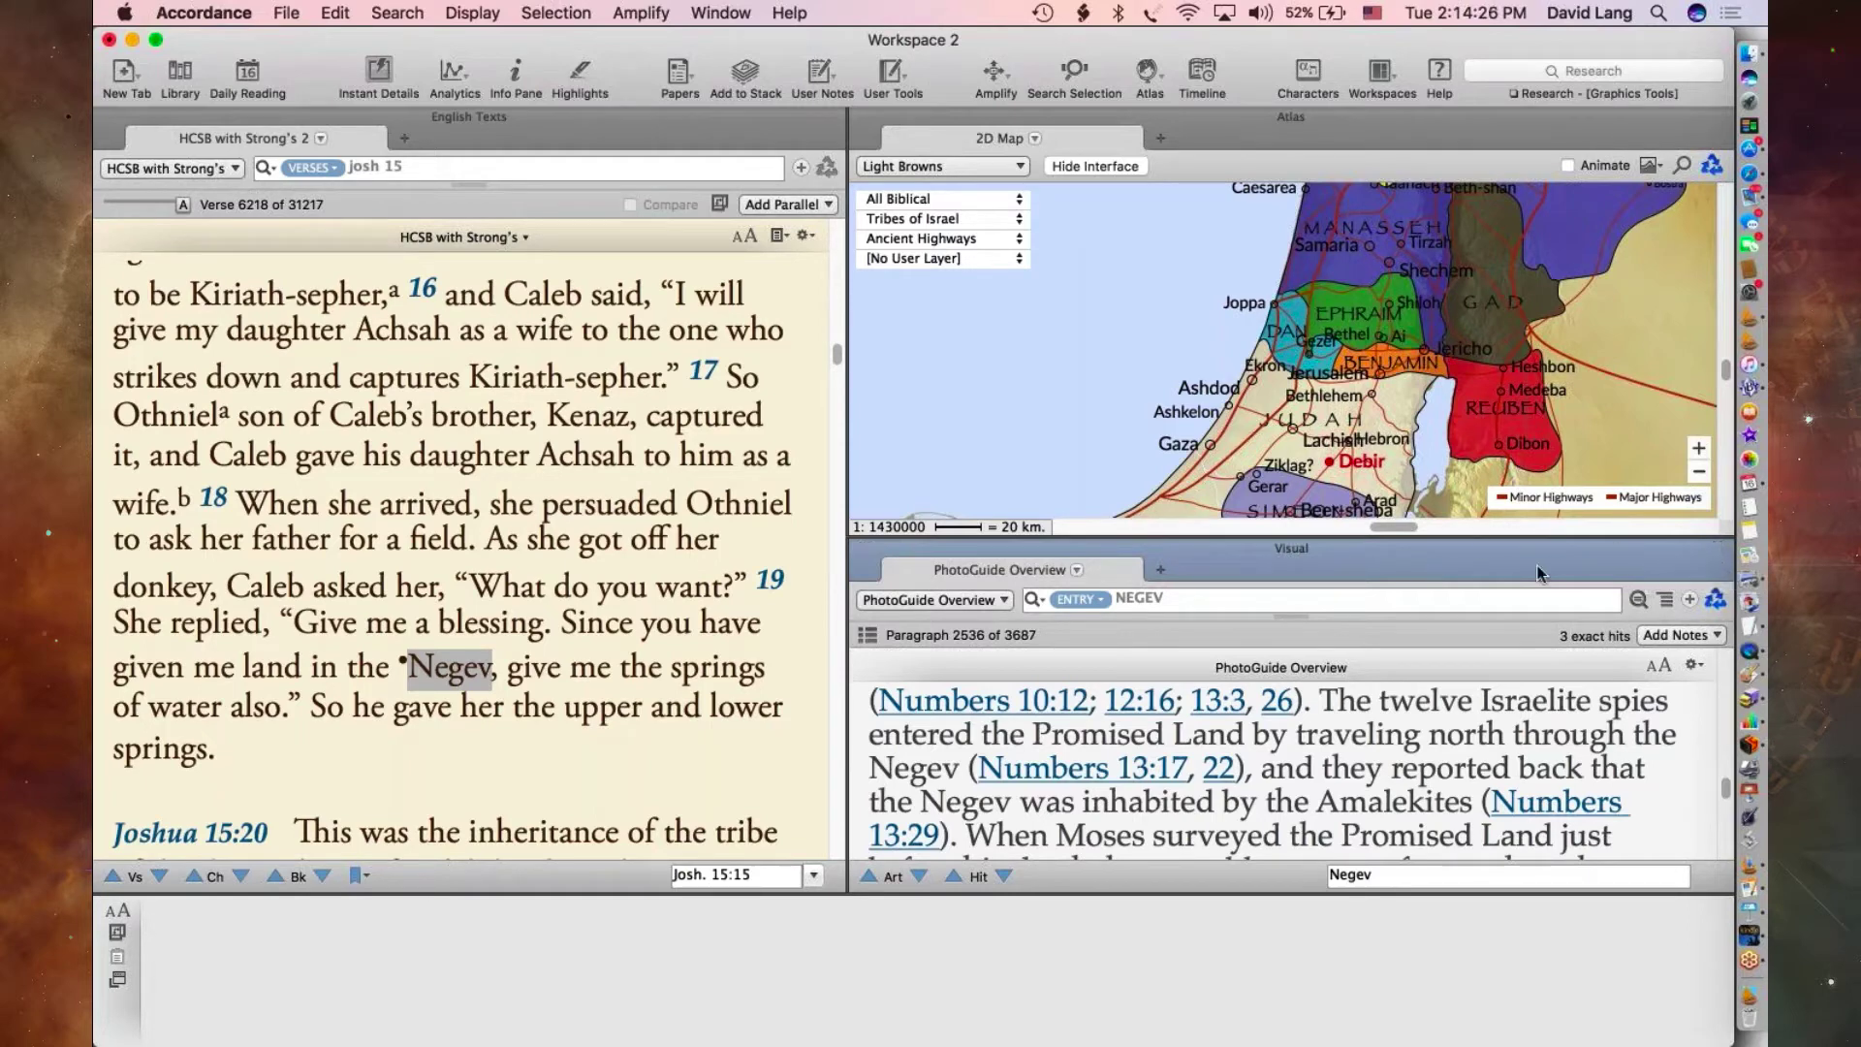
click(1717, 551)
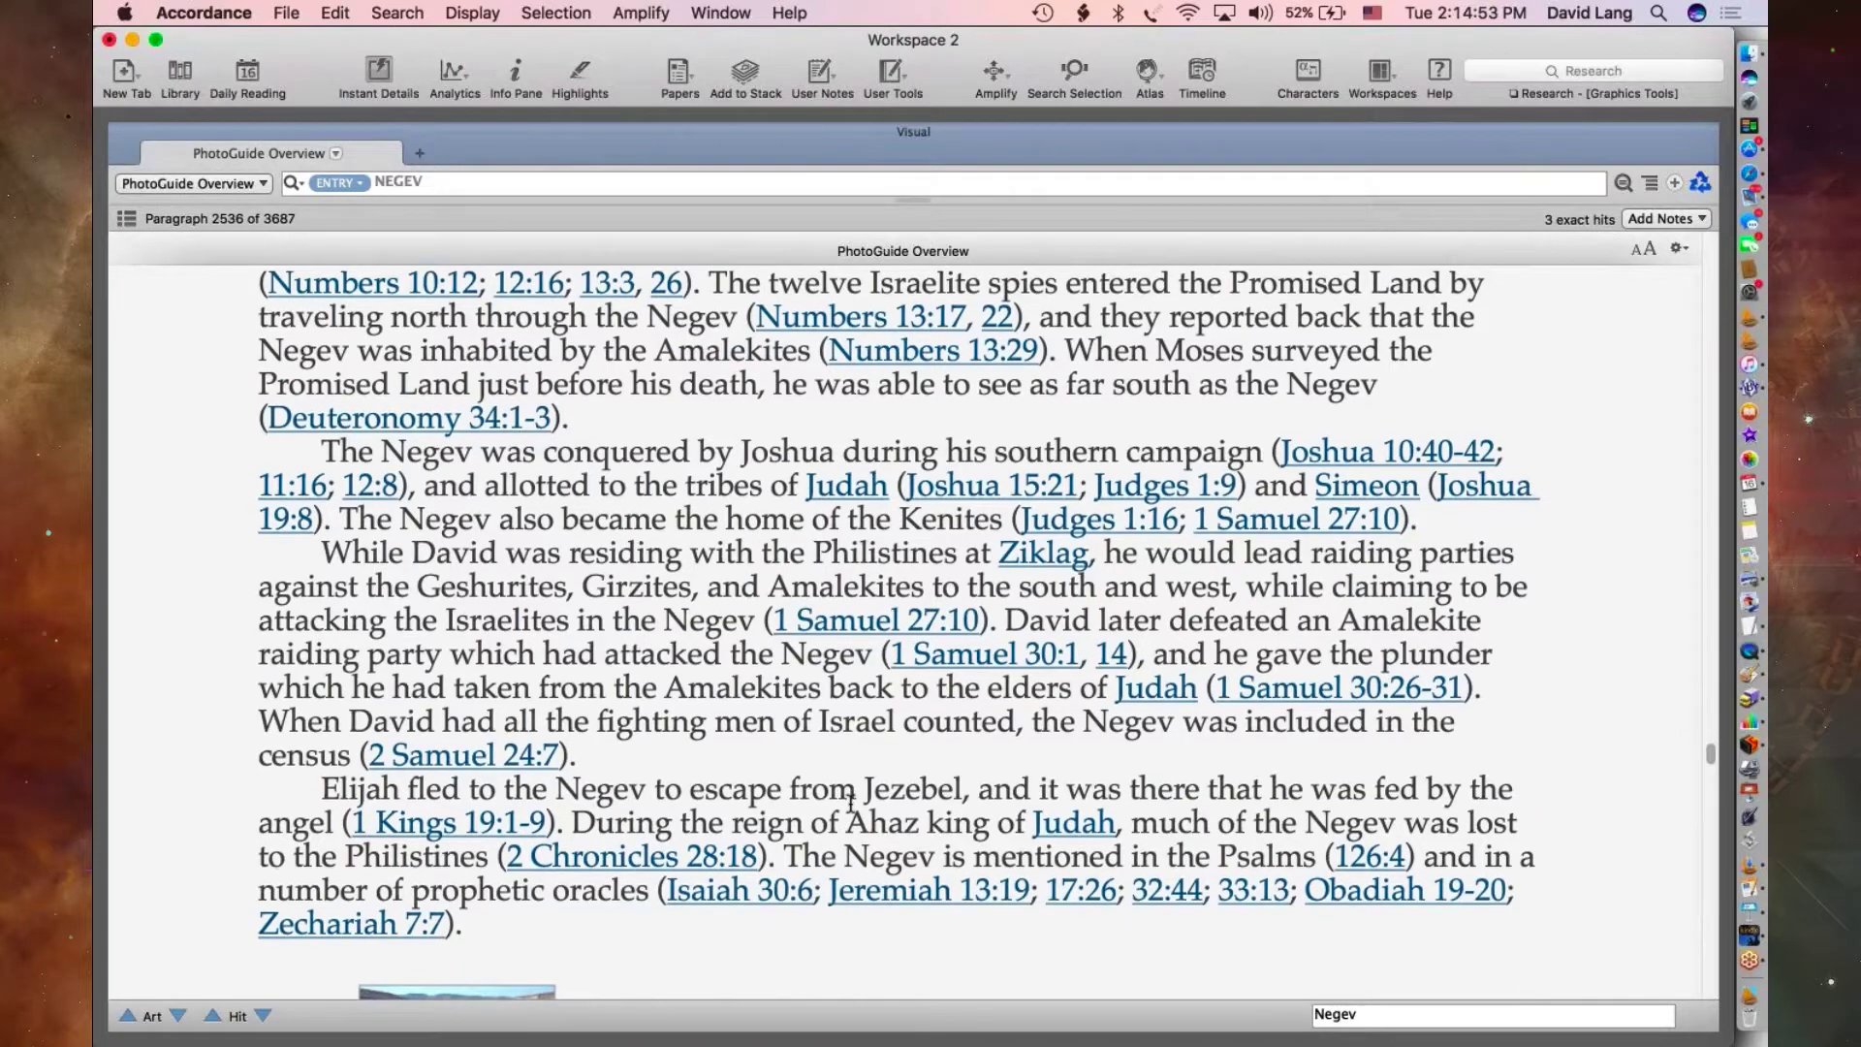
scroll(851, 801, down, 5)
scroll(714, 698, down, 3)
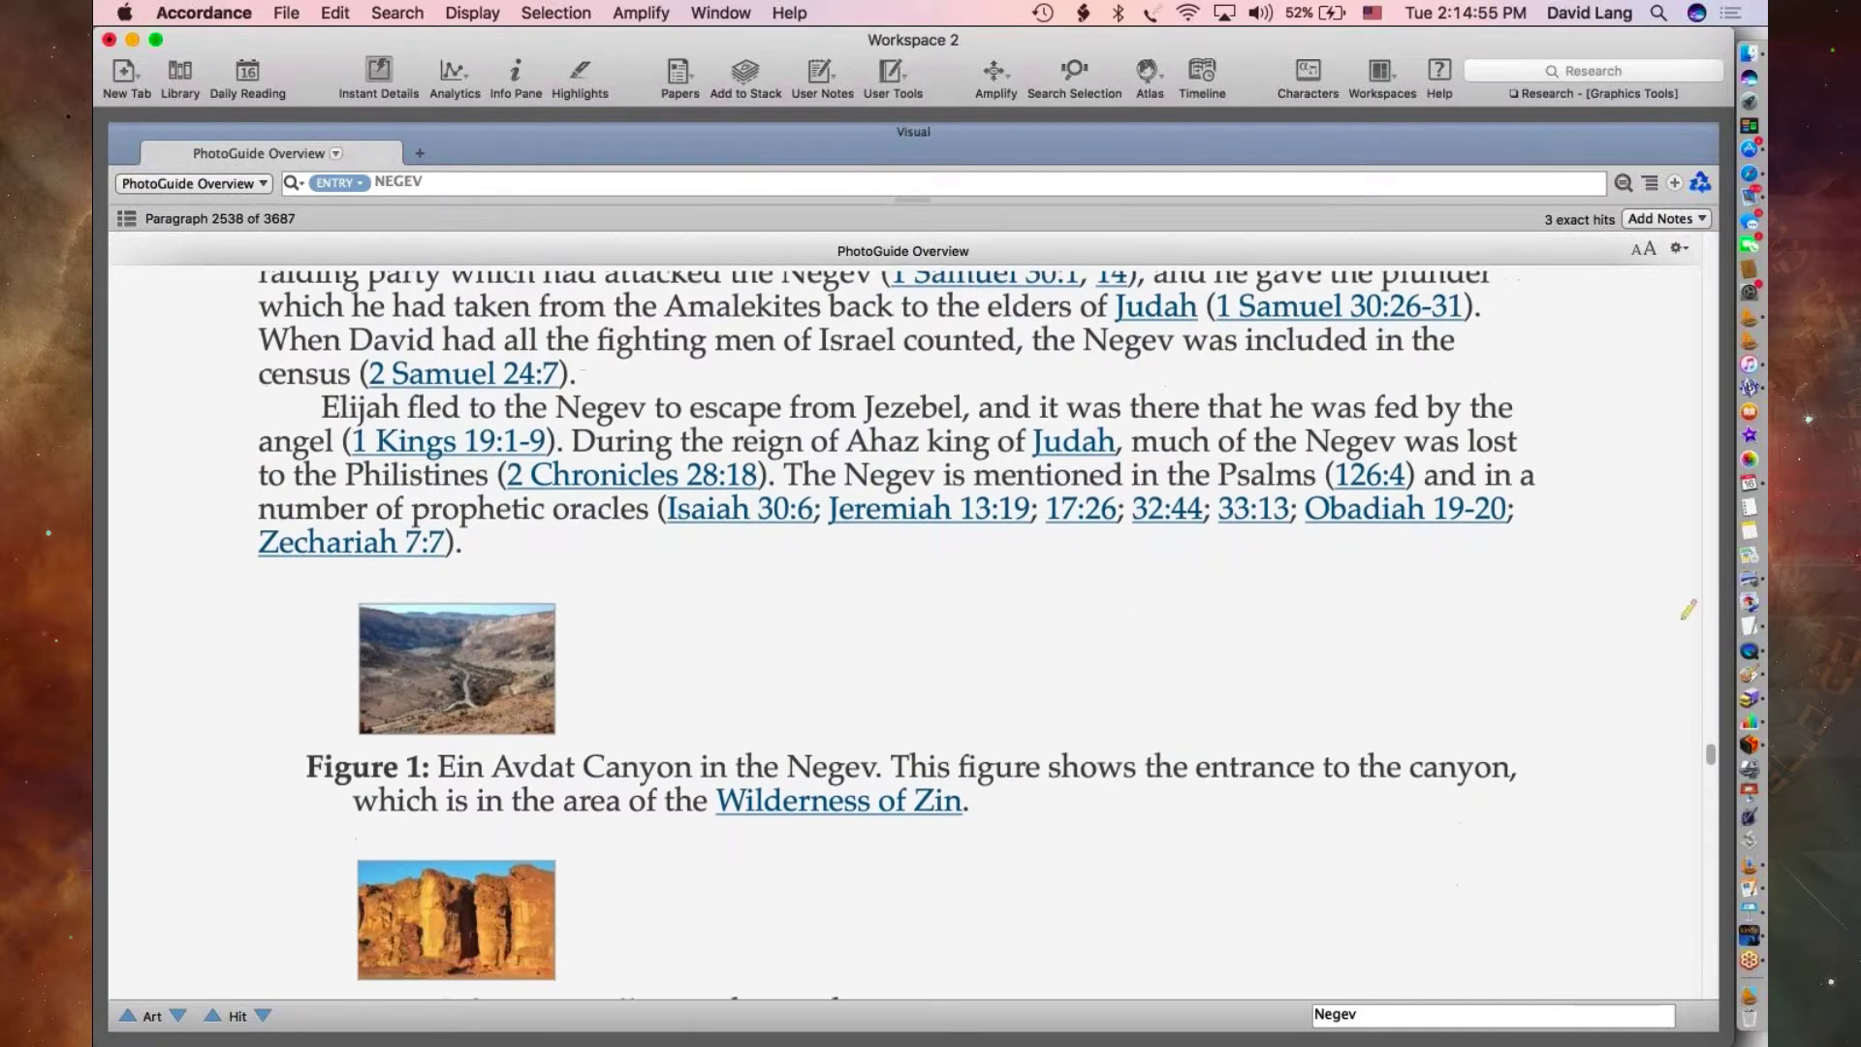
scroll(732, 831, down, 3)
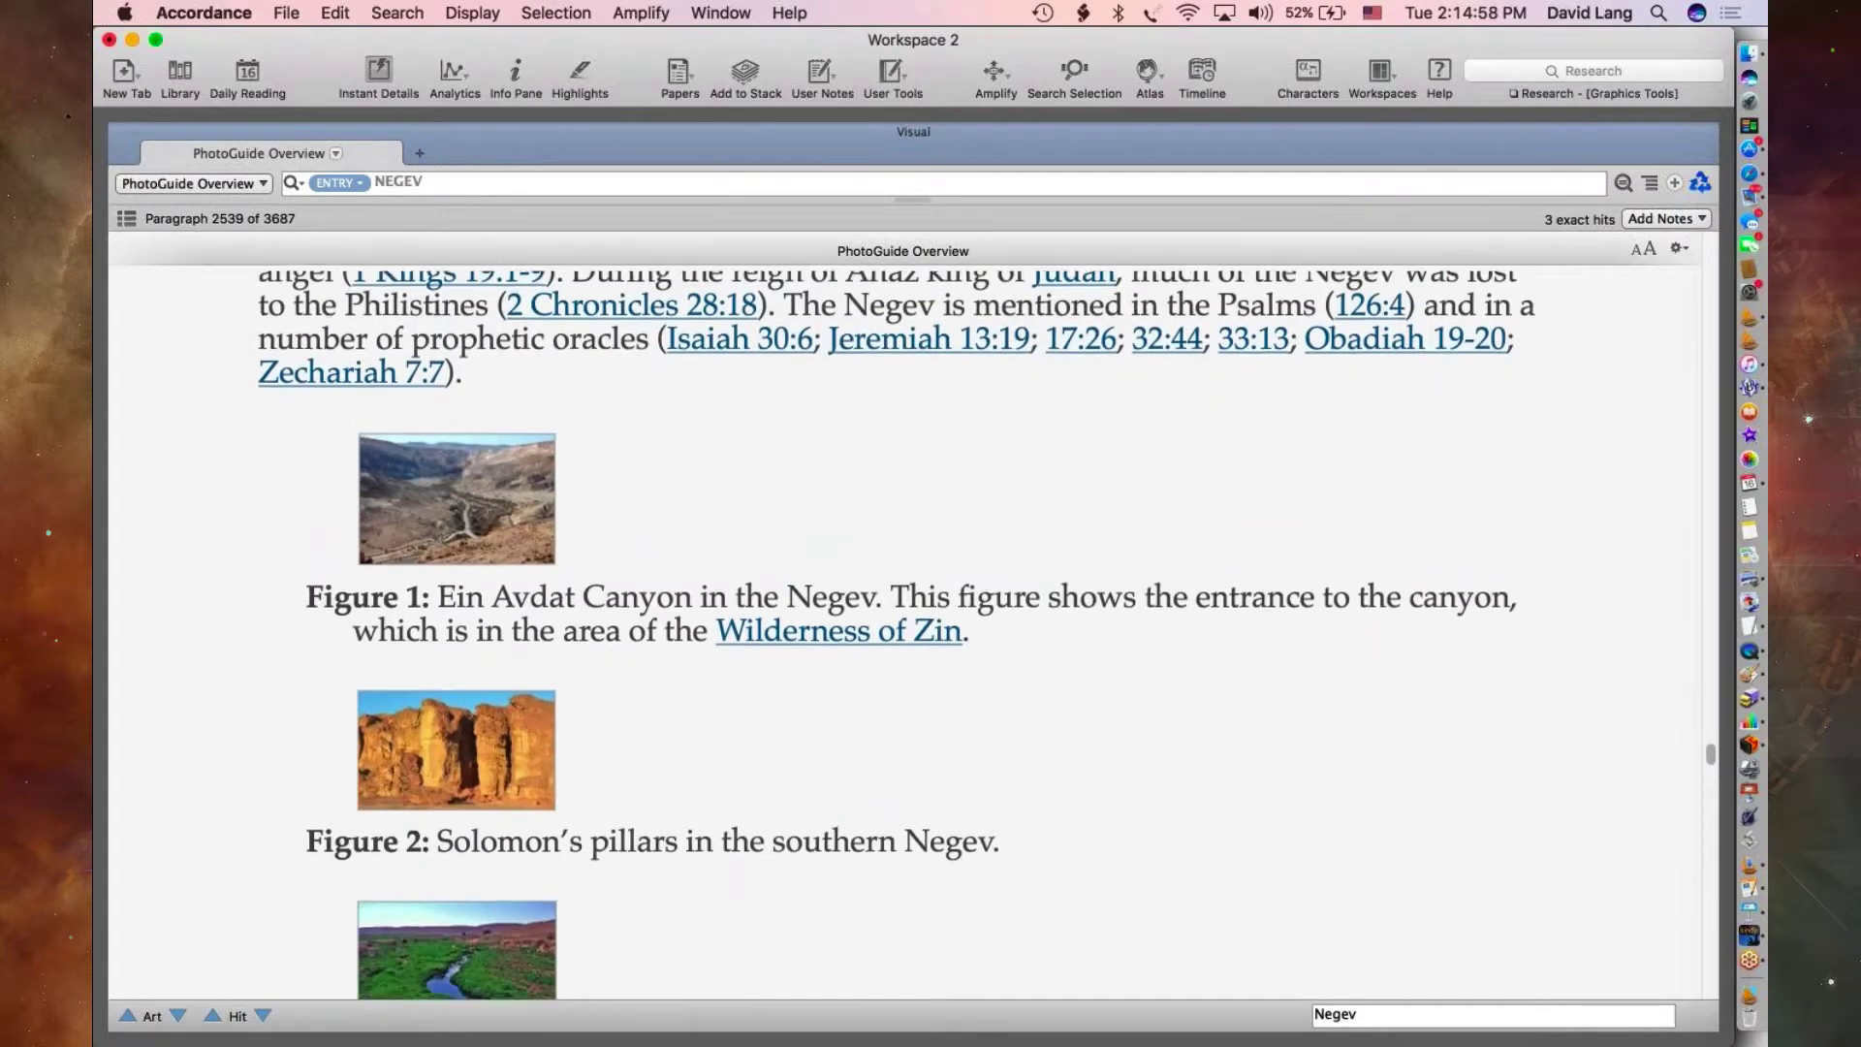
scroll(793, 841, down, 4)
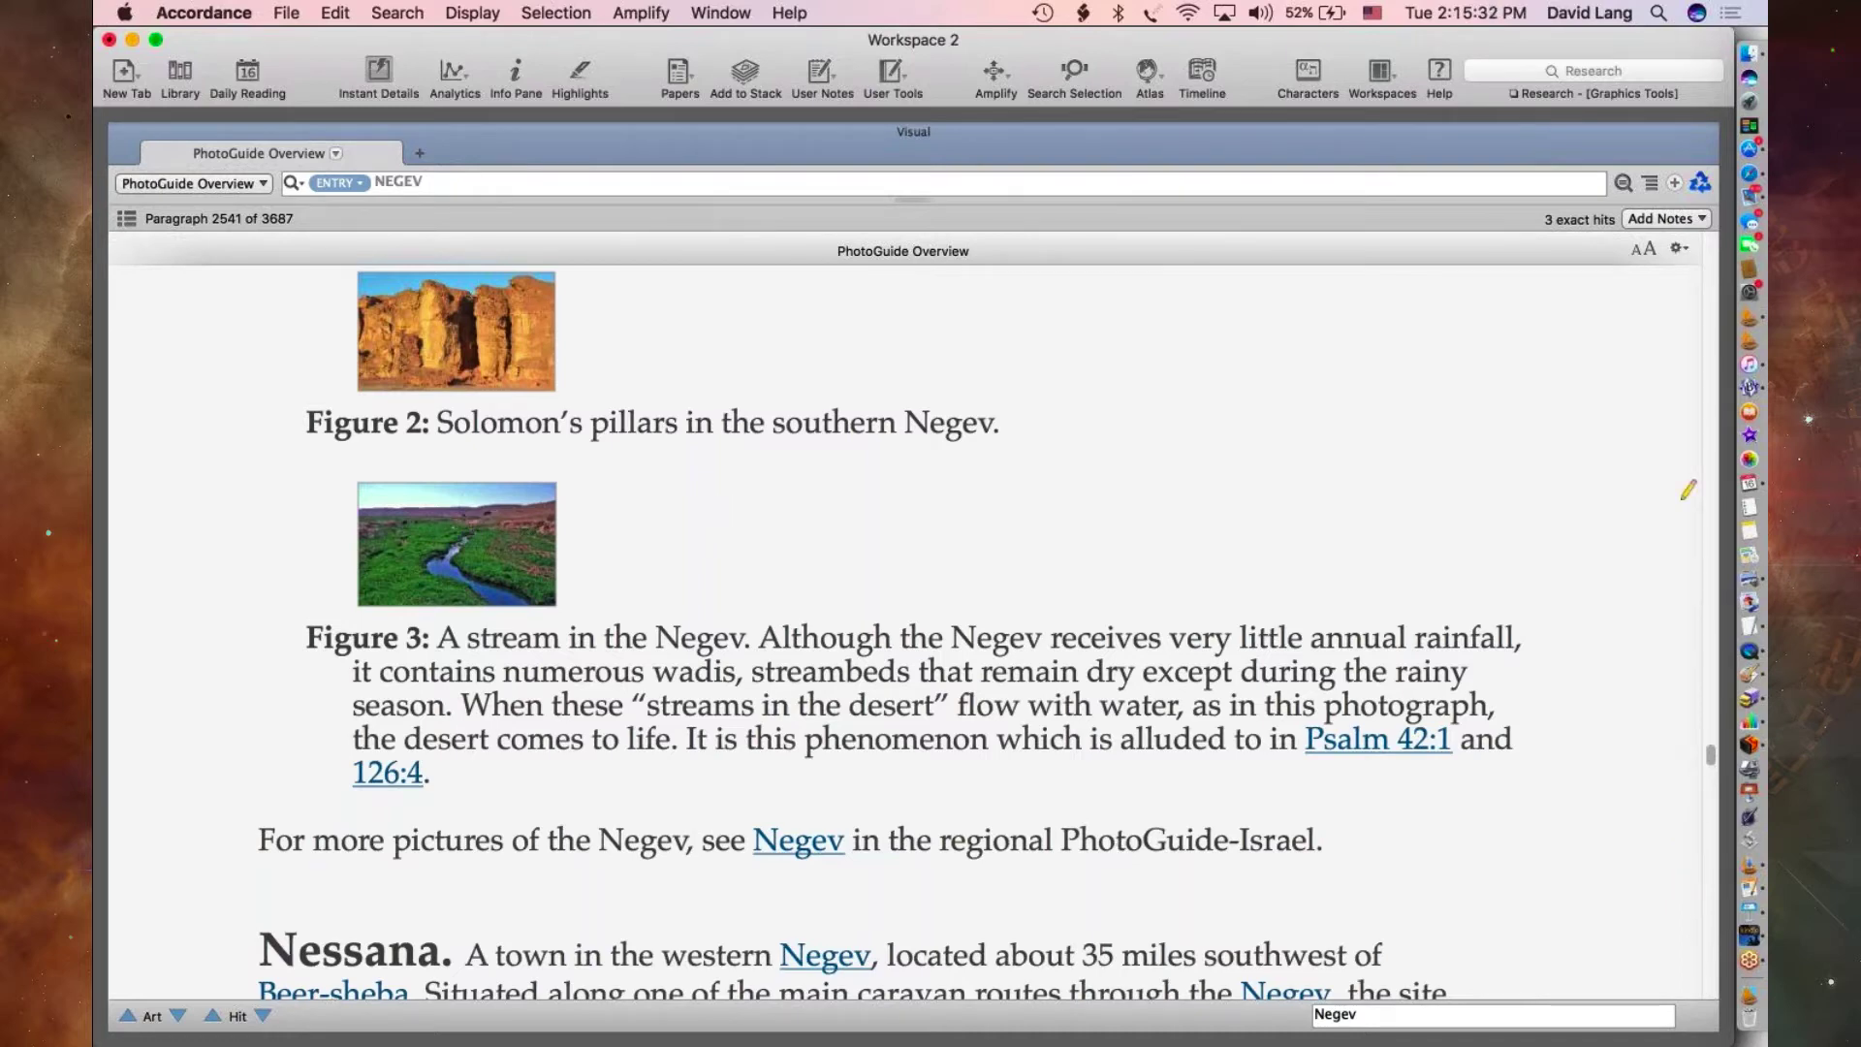
click(439, 539)
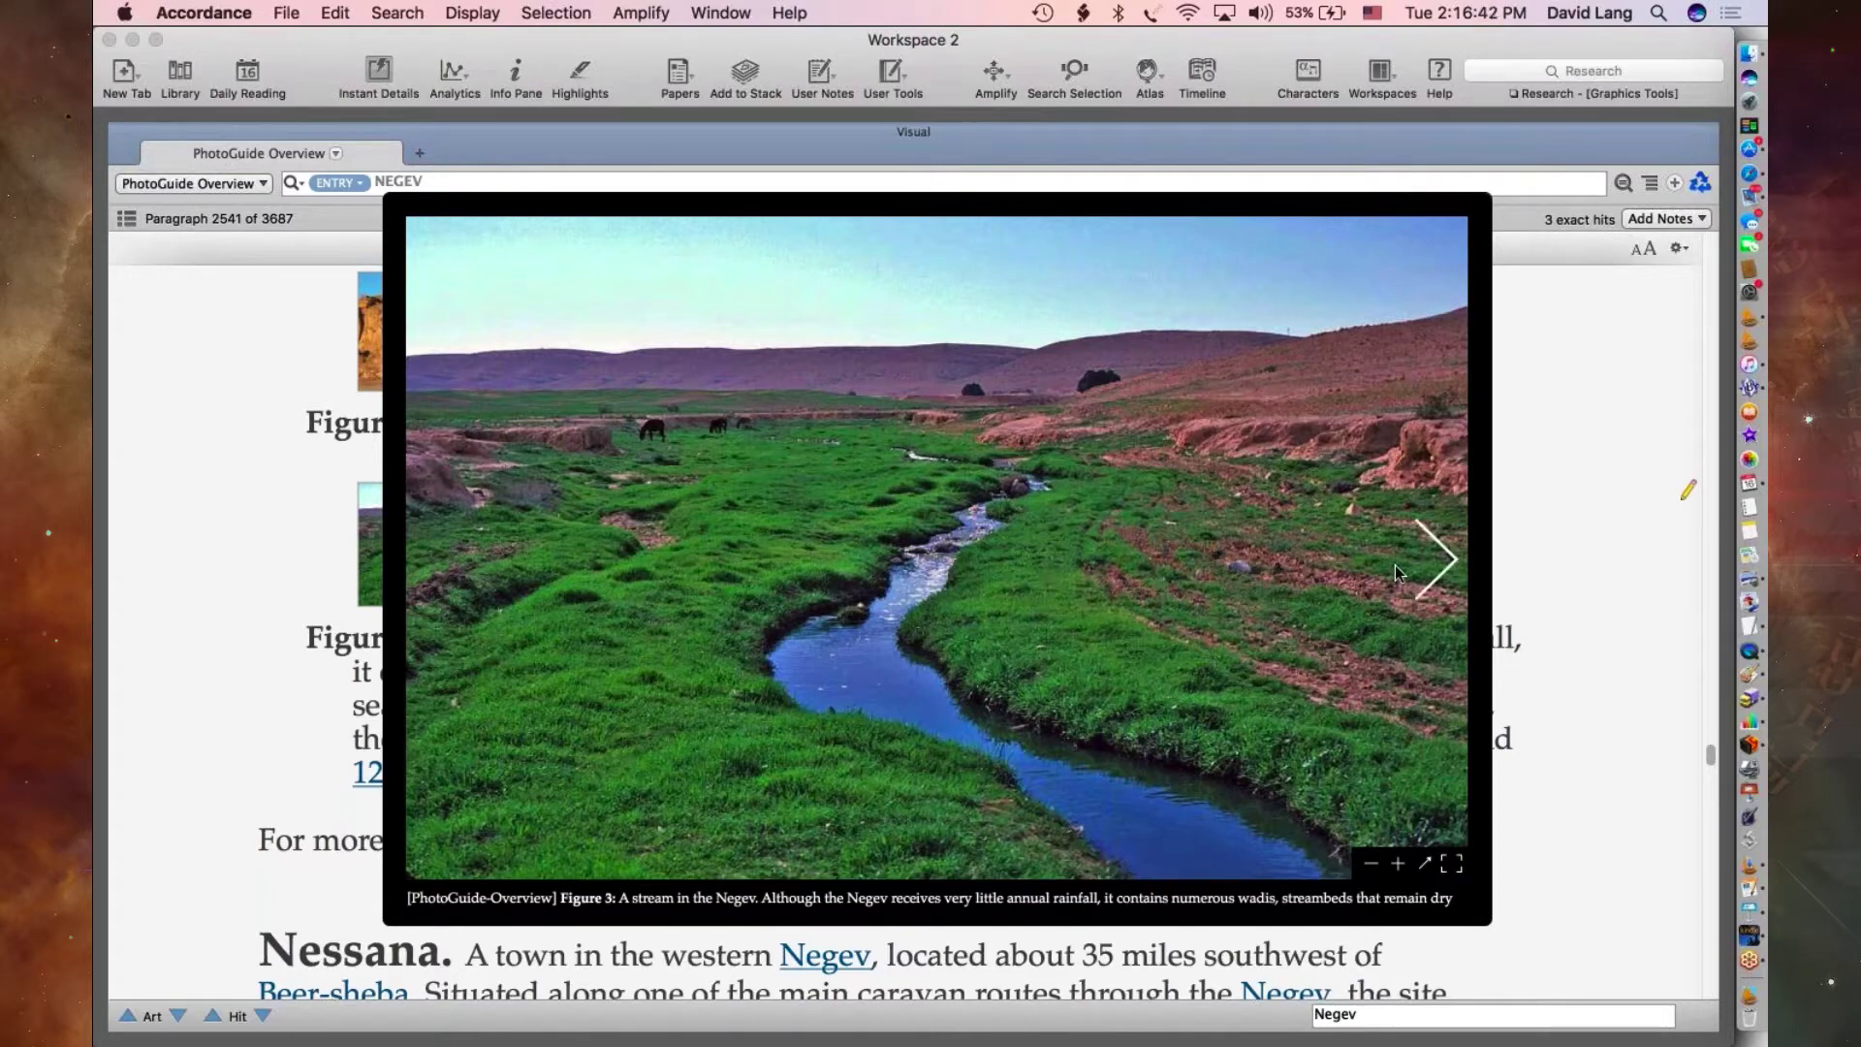
click(1574, 543)
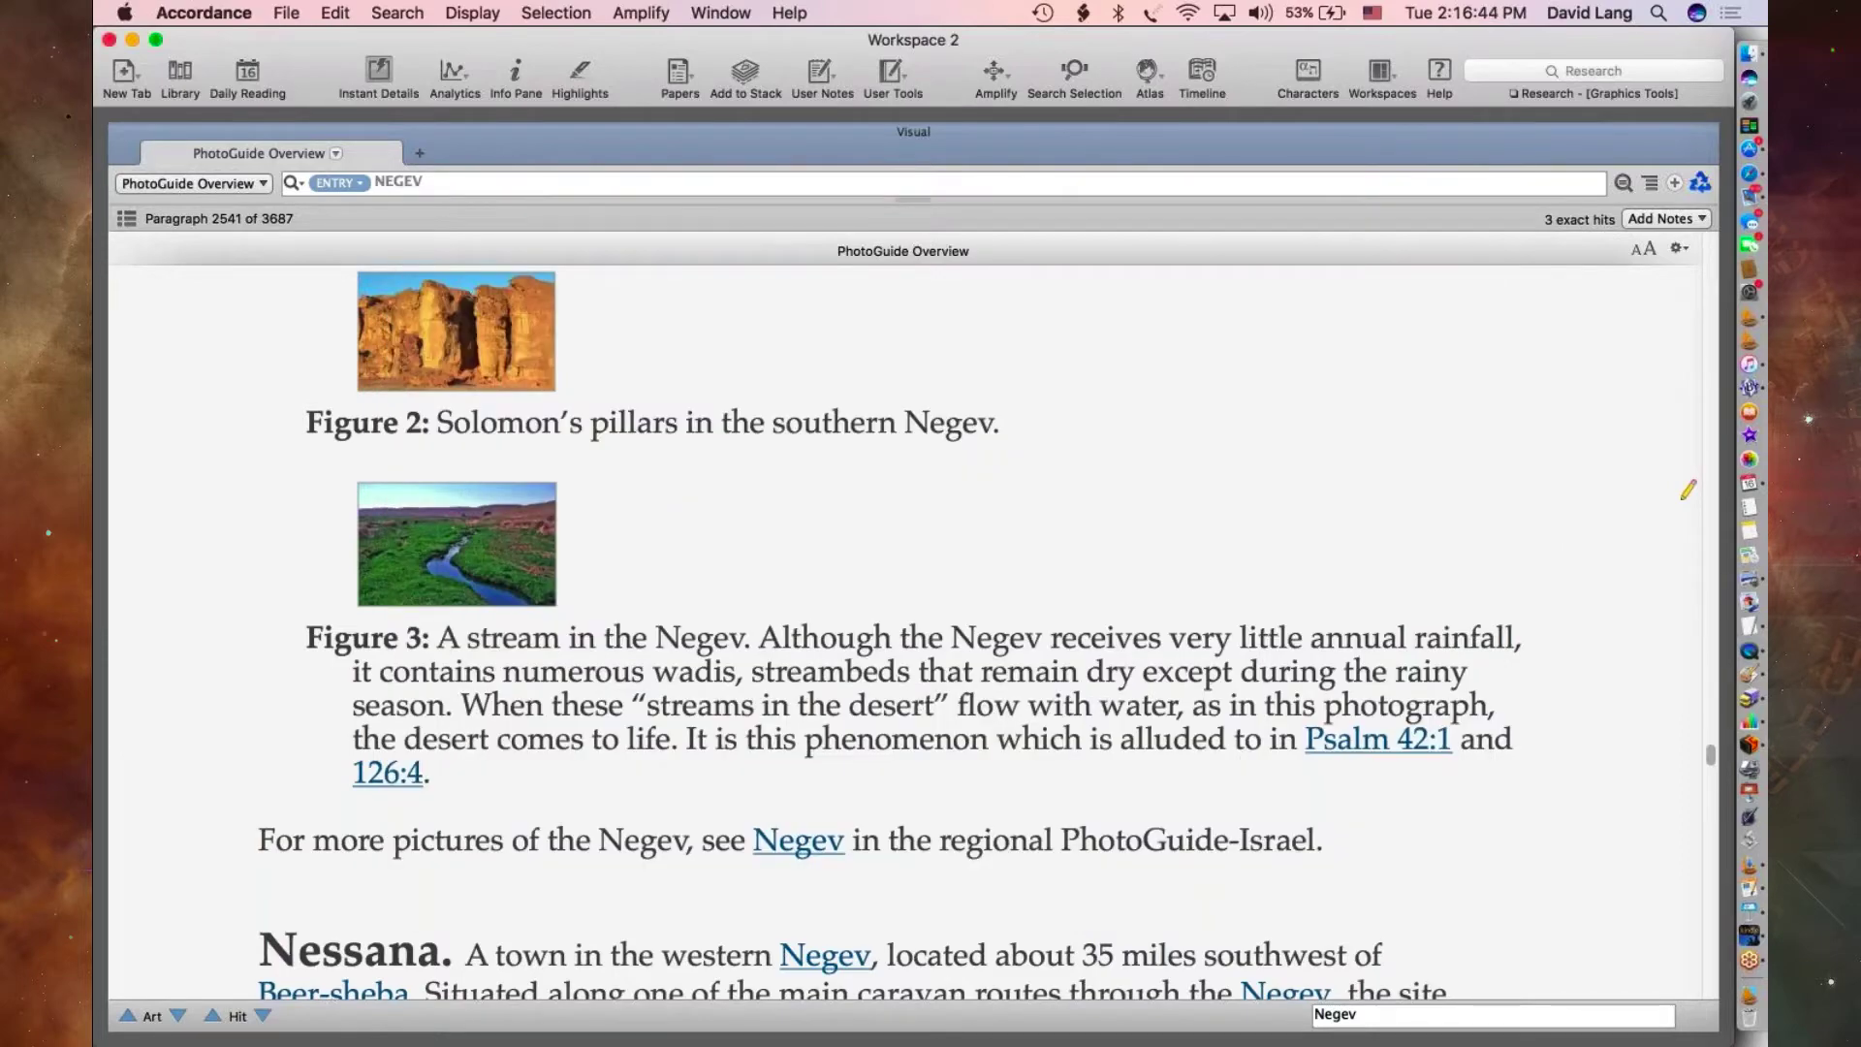
- Preview Psalm 42:1 and 126:4 from the Figure 3 caption and view the stream photo enlarged again
click(1374, 742)
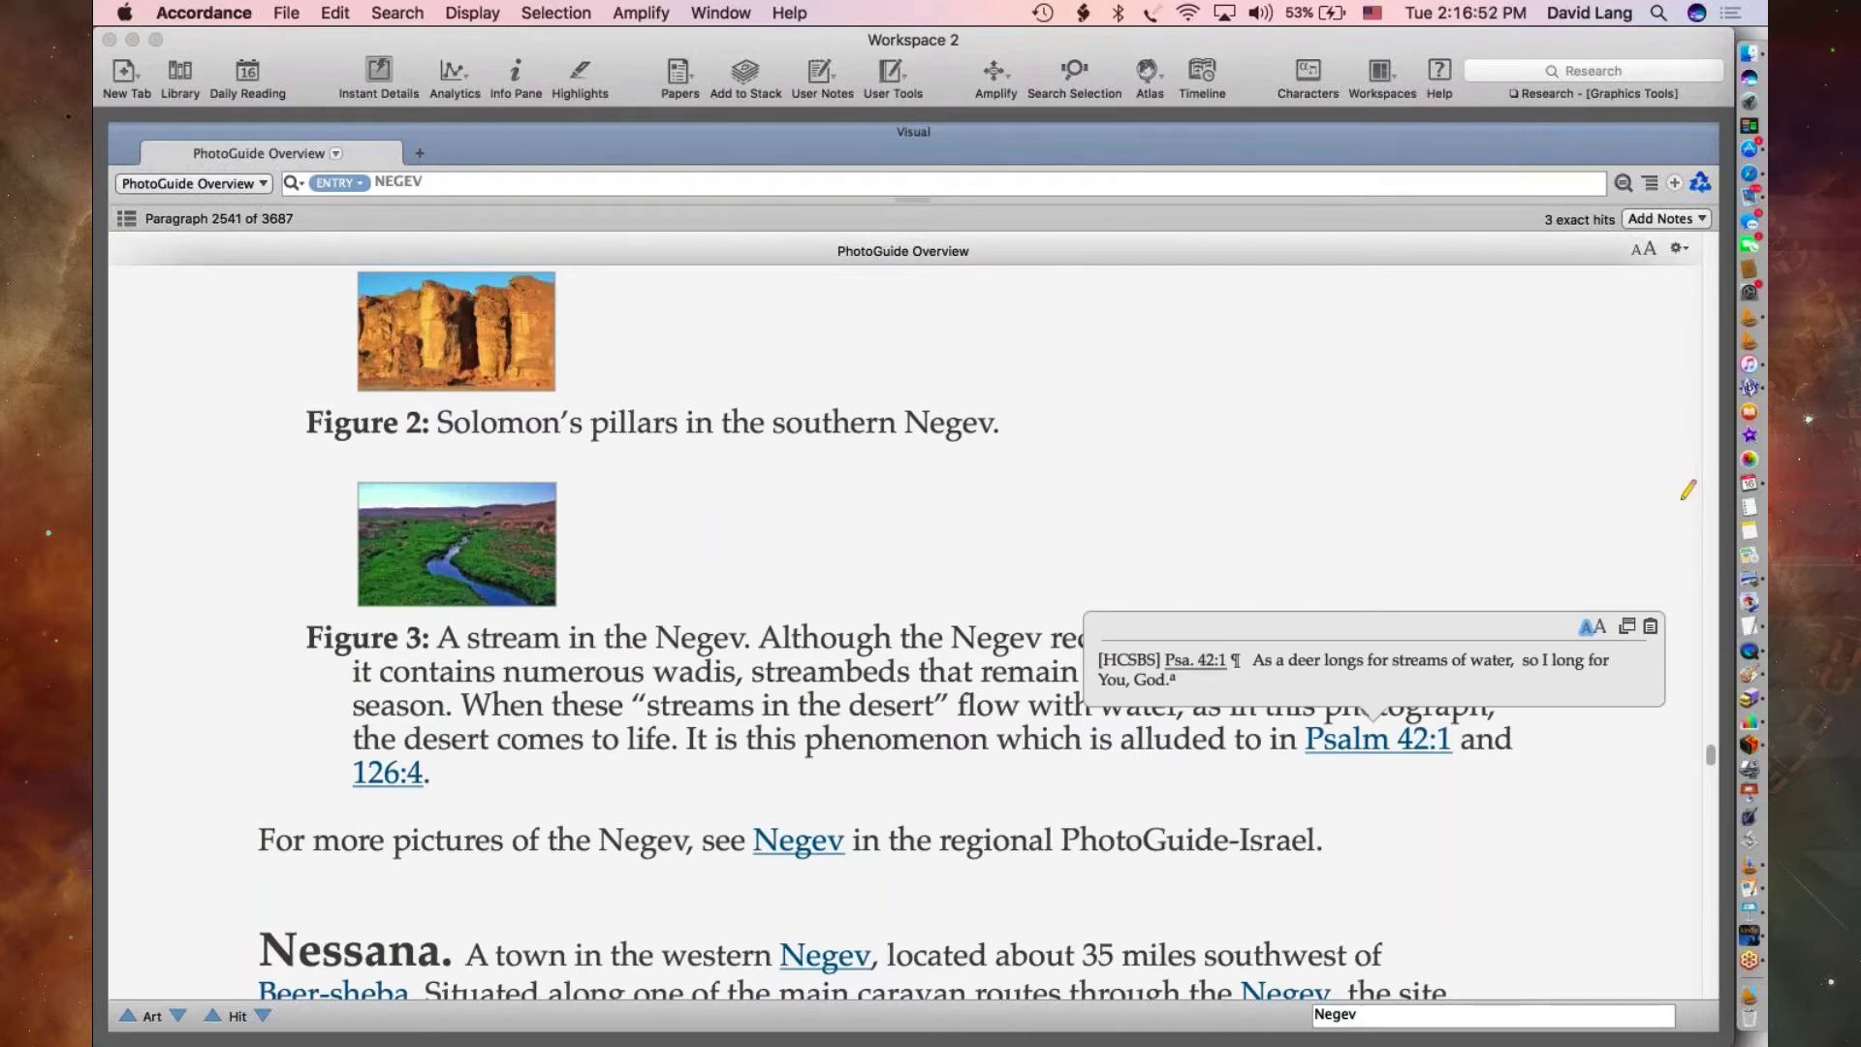
click(648, 776)
click(385, 774)
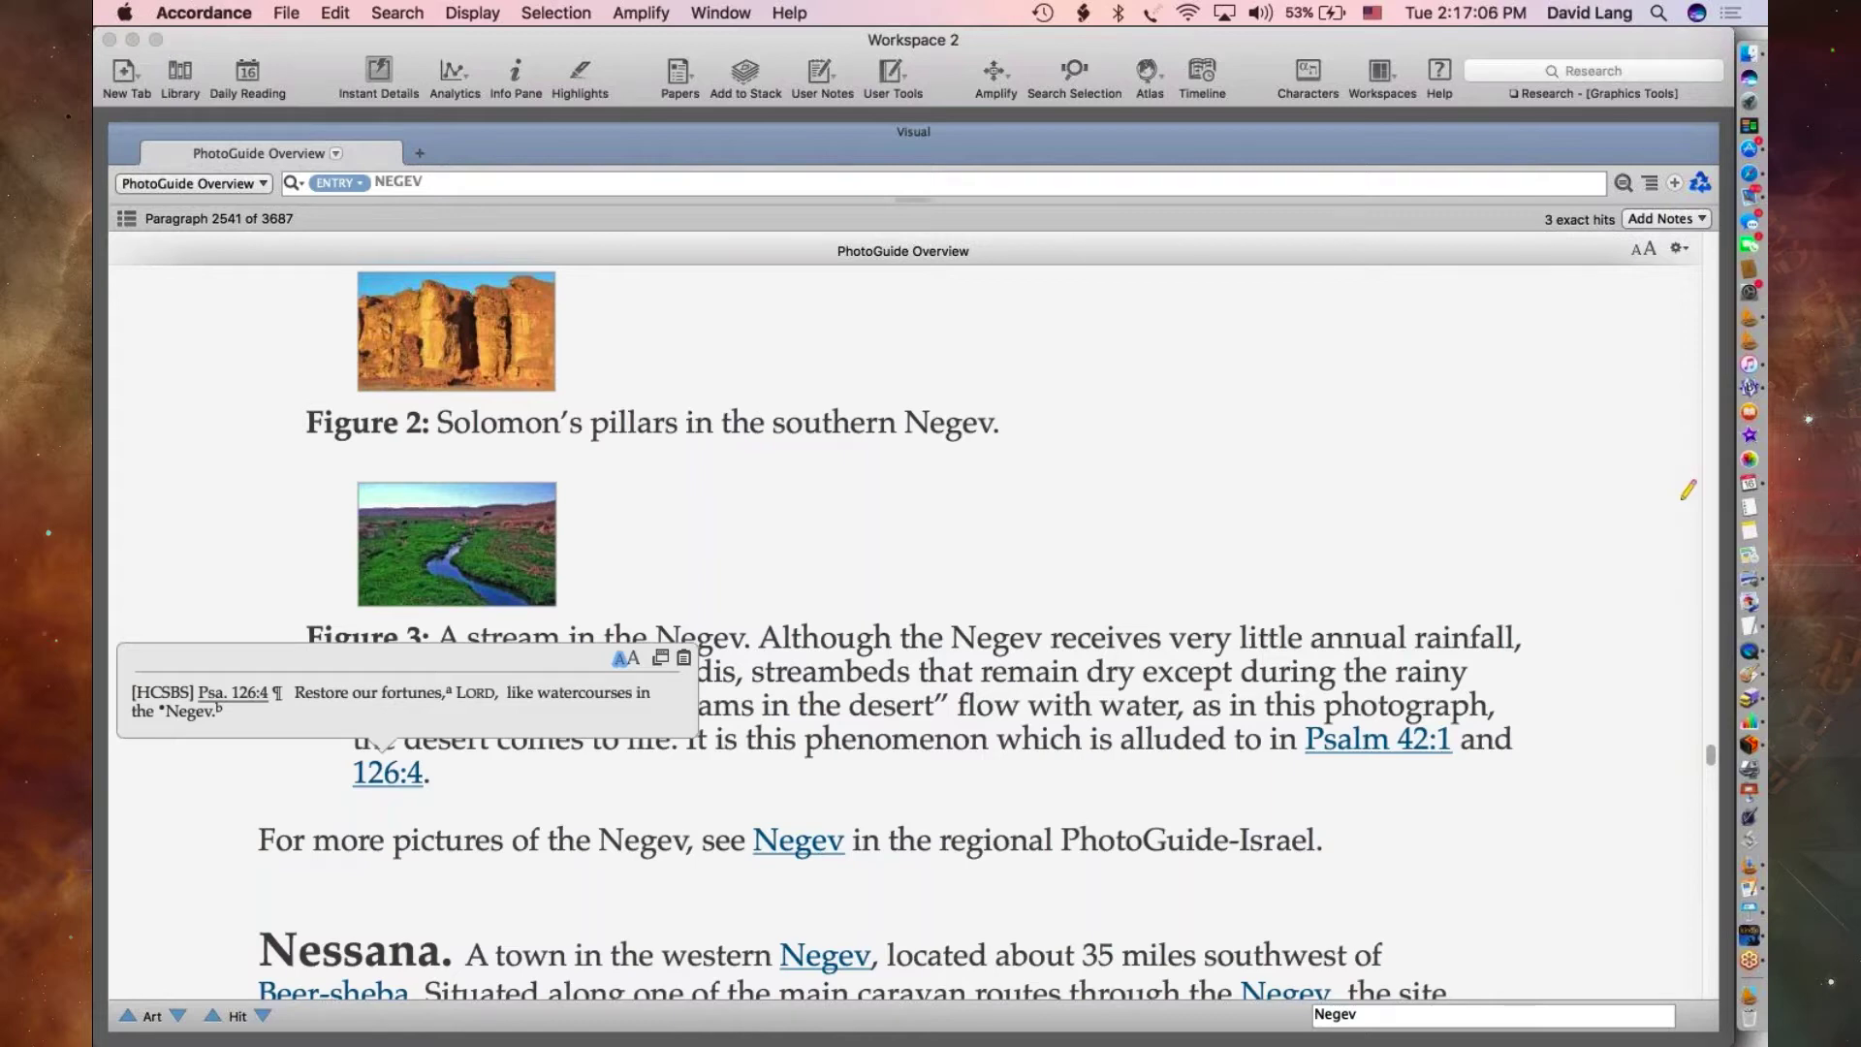
key(Escape)
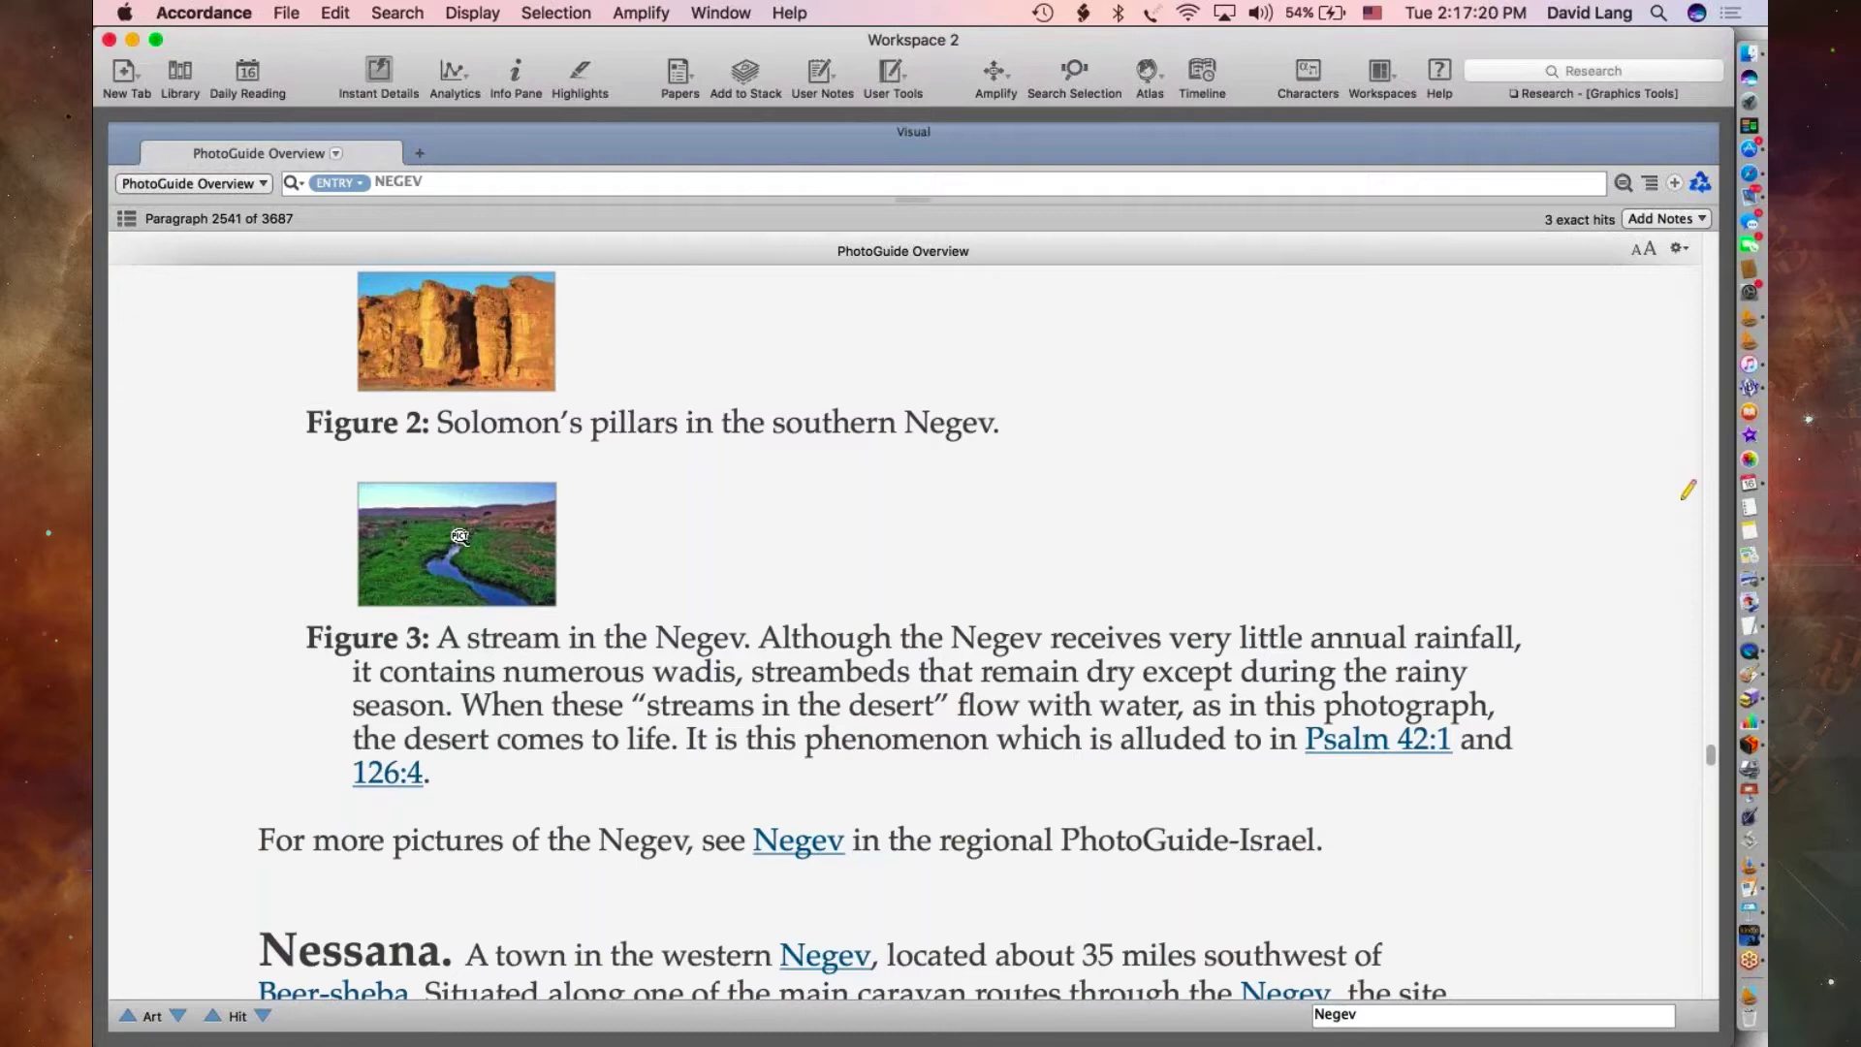
click(514, 540)
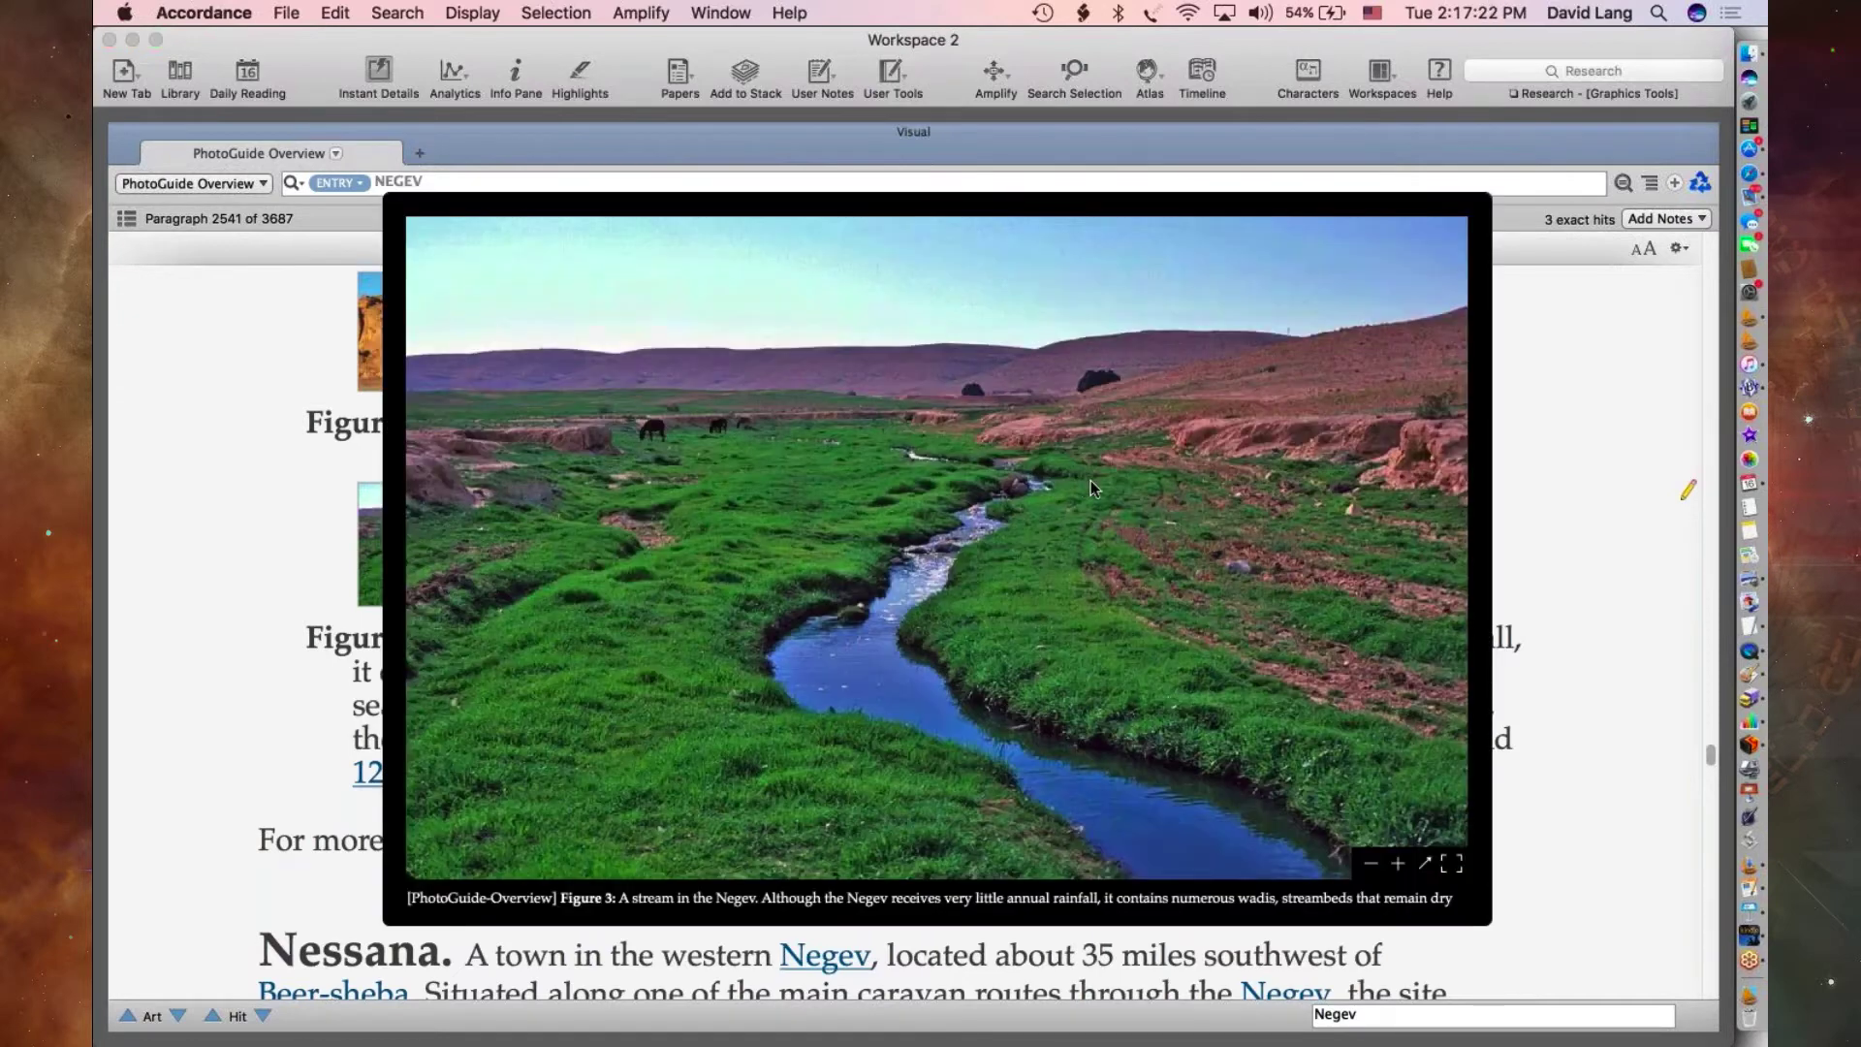
click(1595, 488)
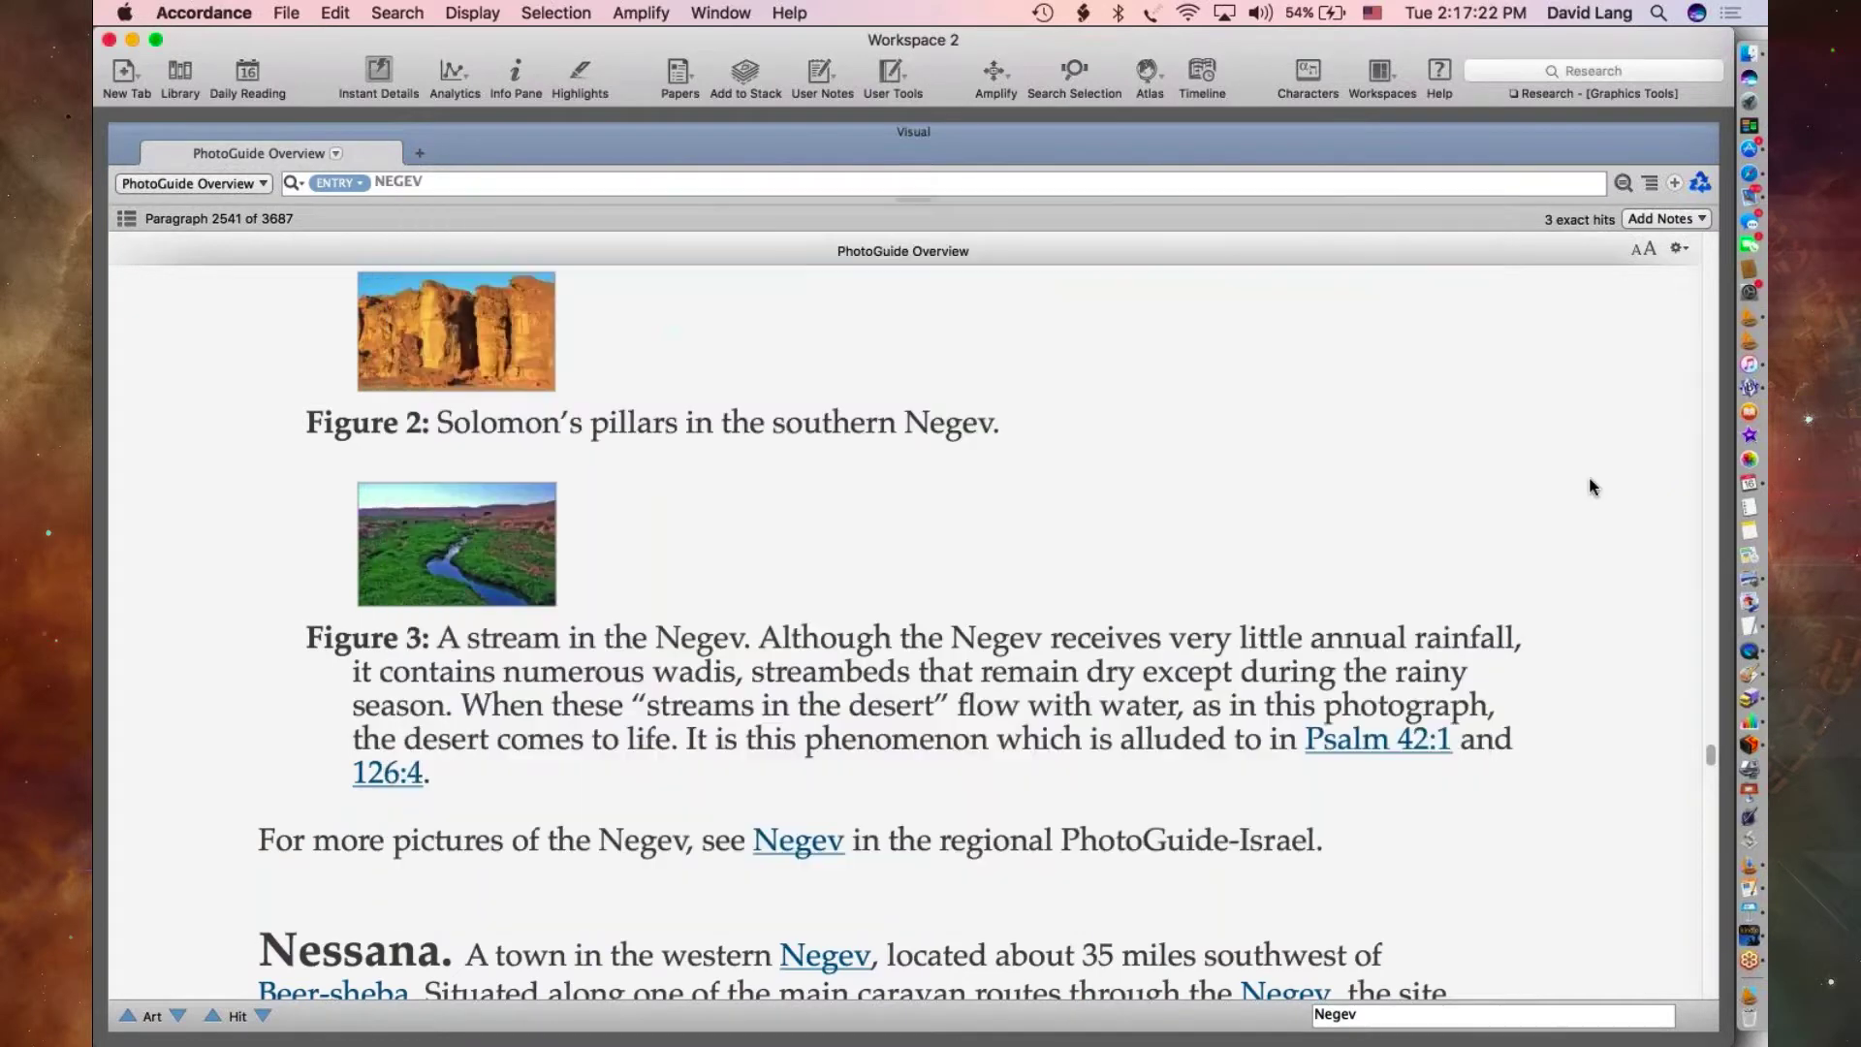
- Restore the article pane to its place beside the Bible text and map, with Figure 3 in view
click(1704, 136)
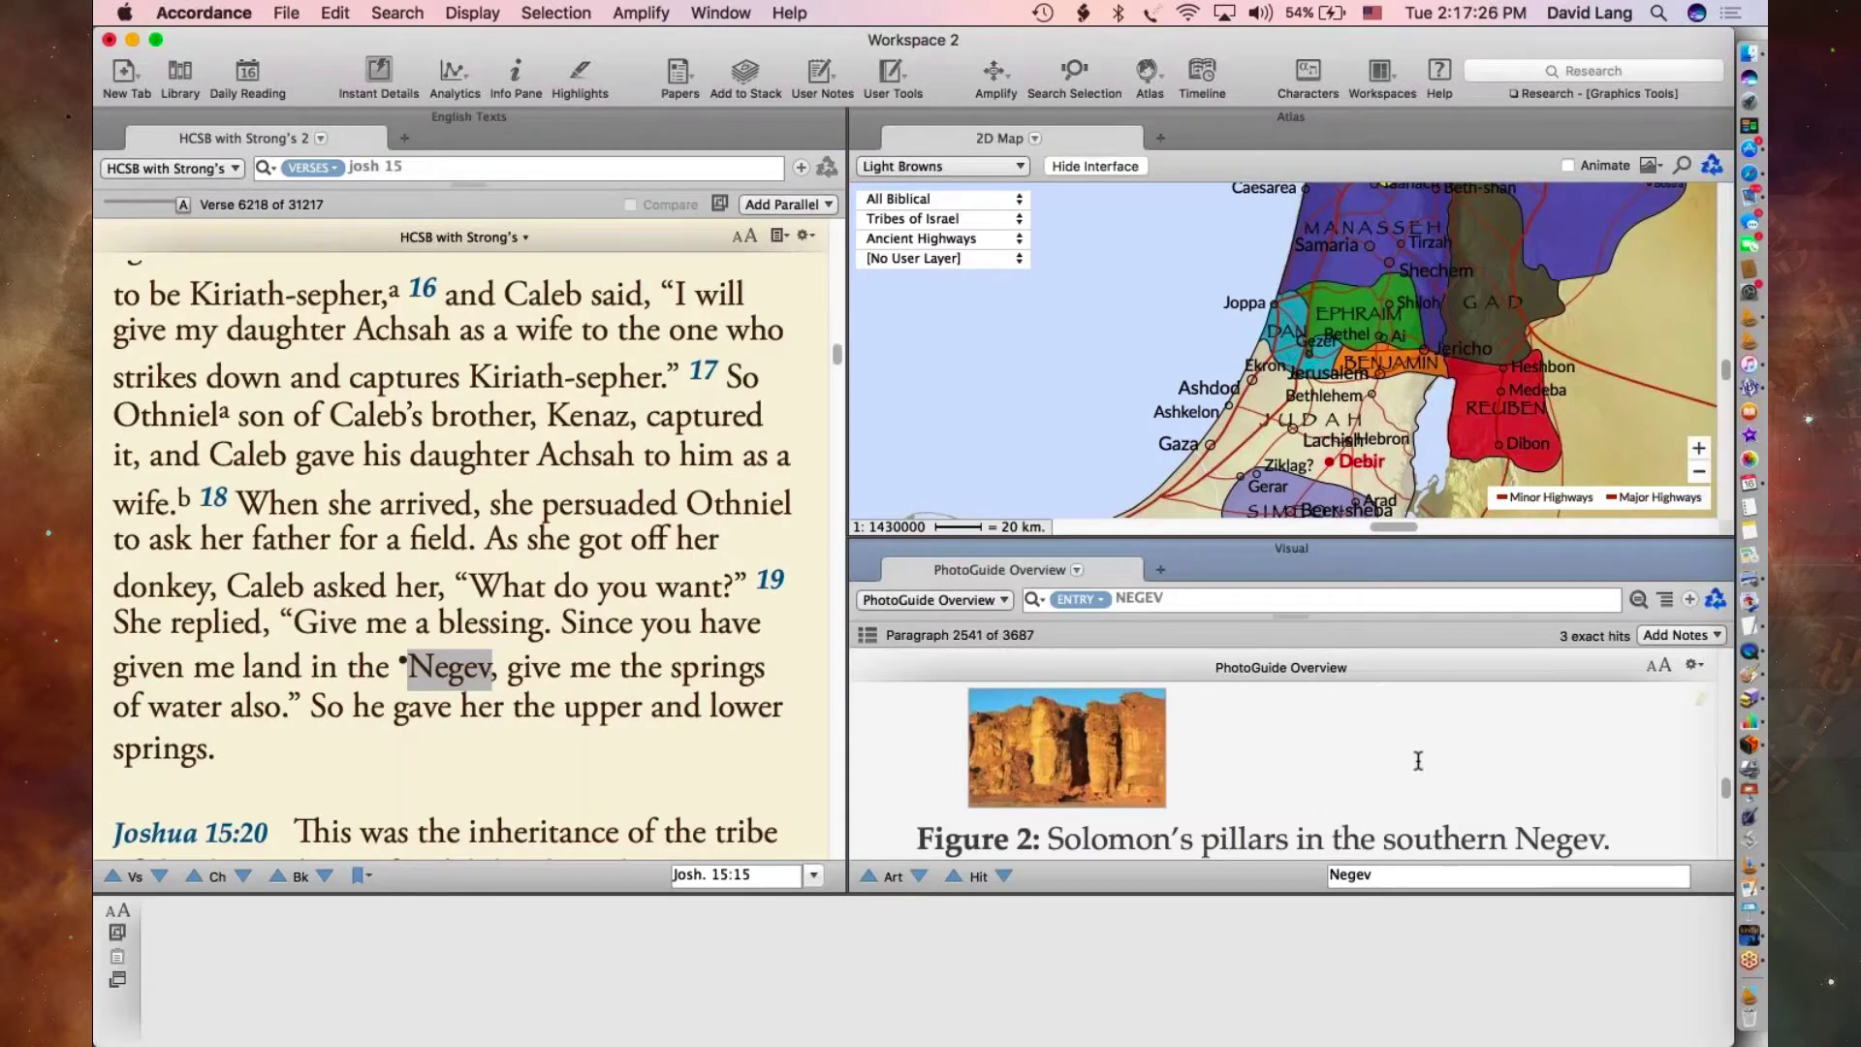
scroll(1417, 761, down, 5)
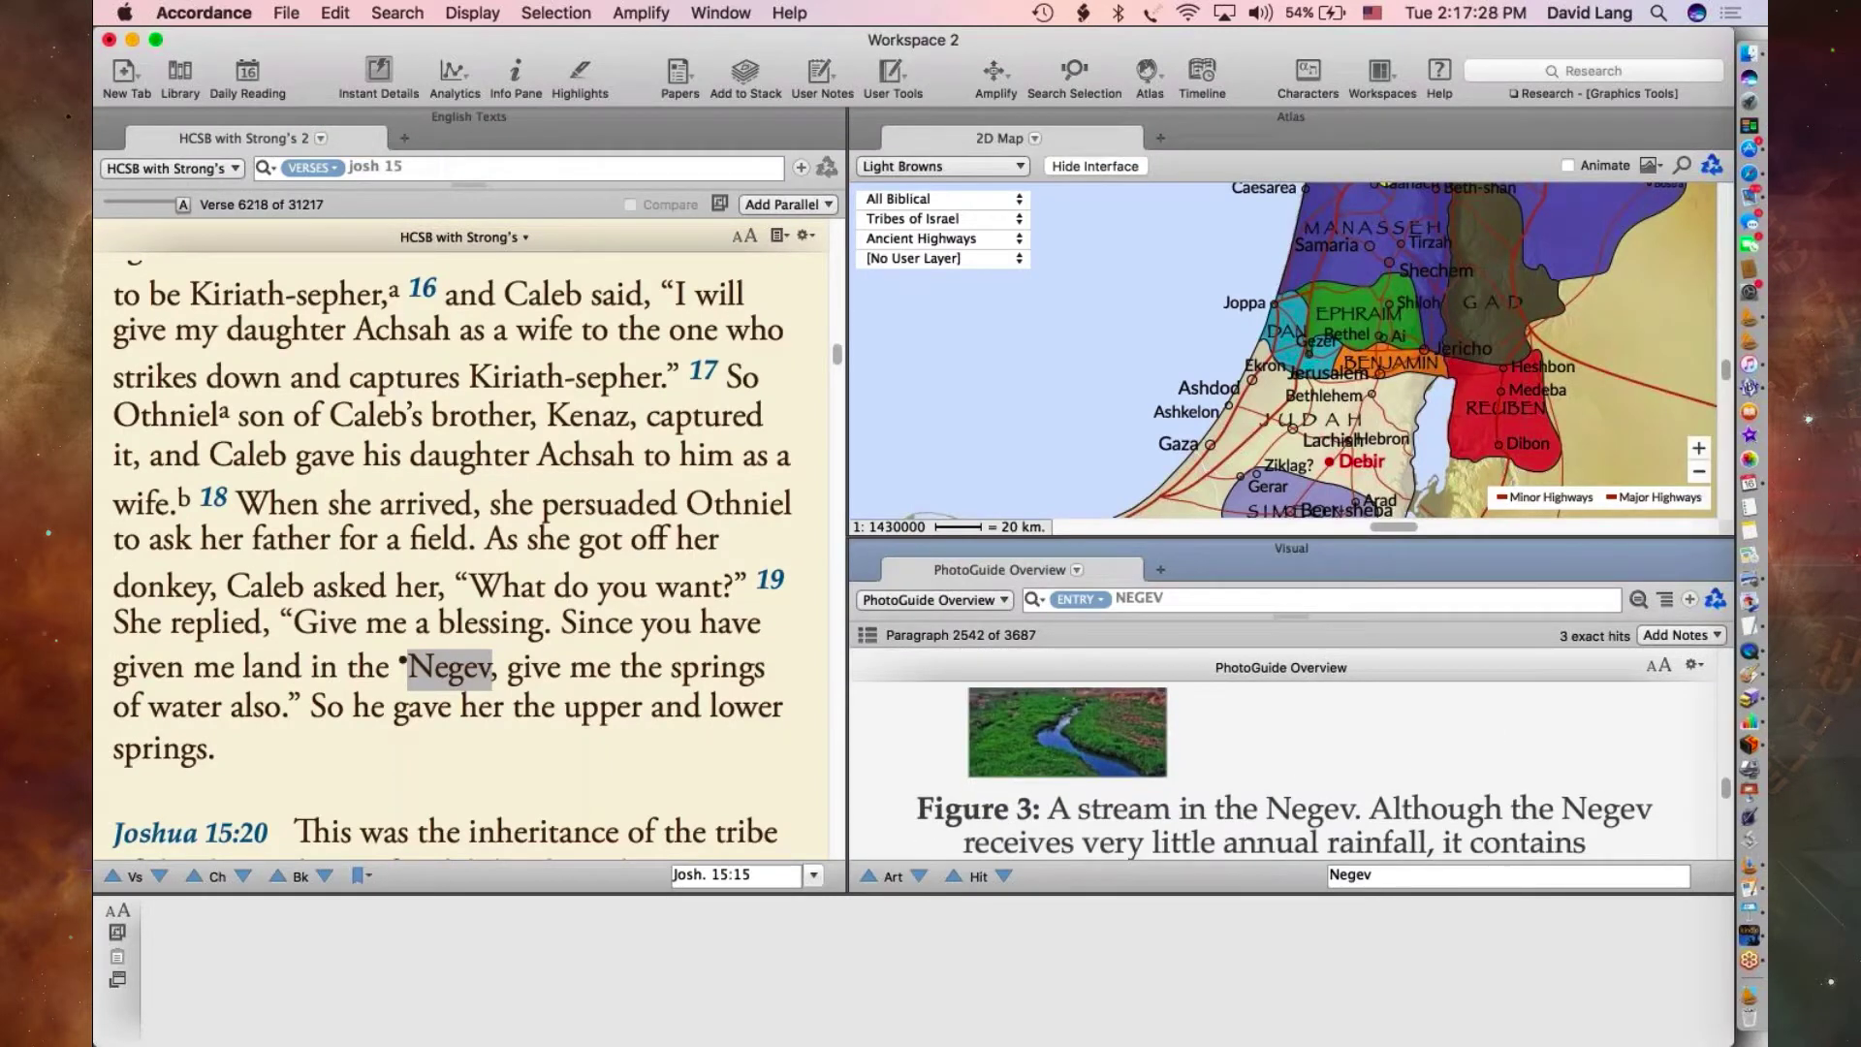
- View the Figure 3 photo of the stream in the Negev enlarged and open it in its own Pictures pane
click(1066, 732)
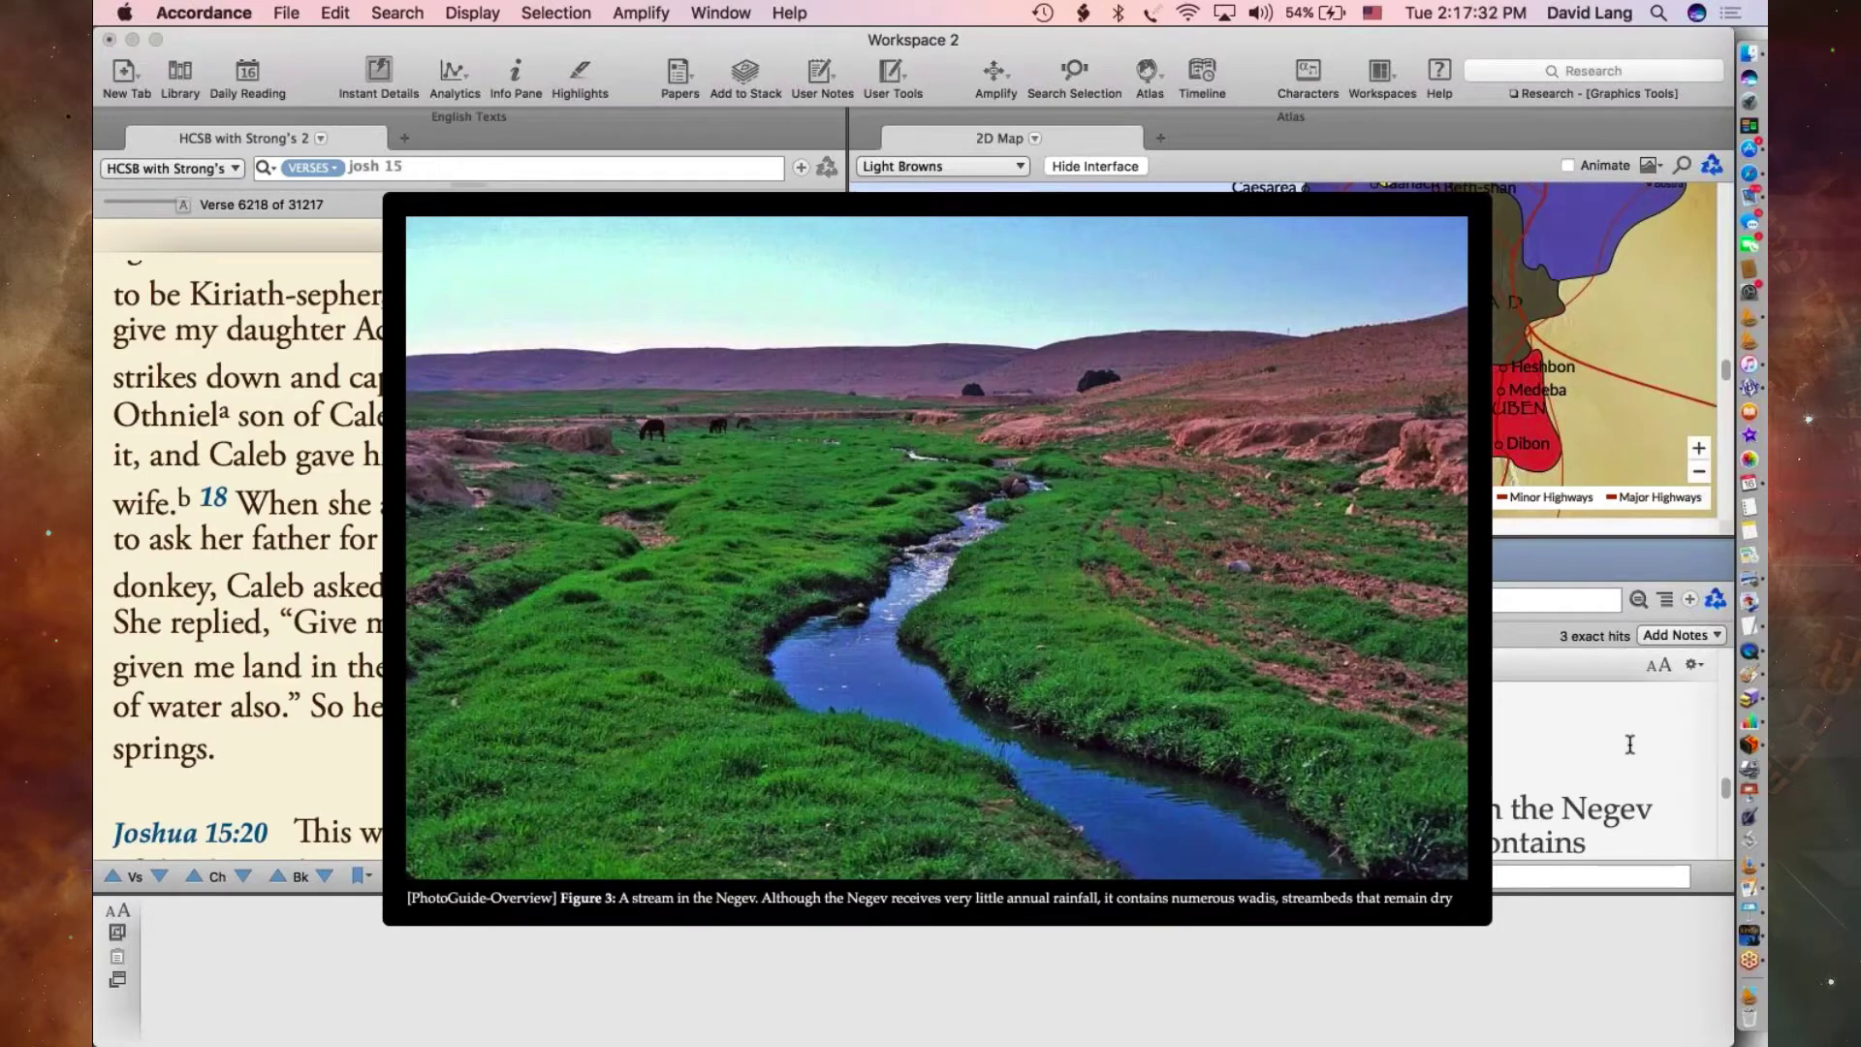
click(1580, 745)
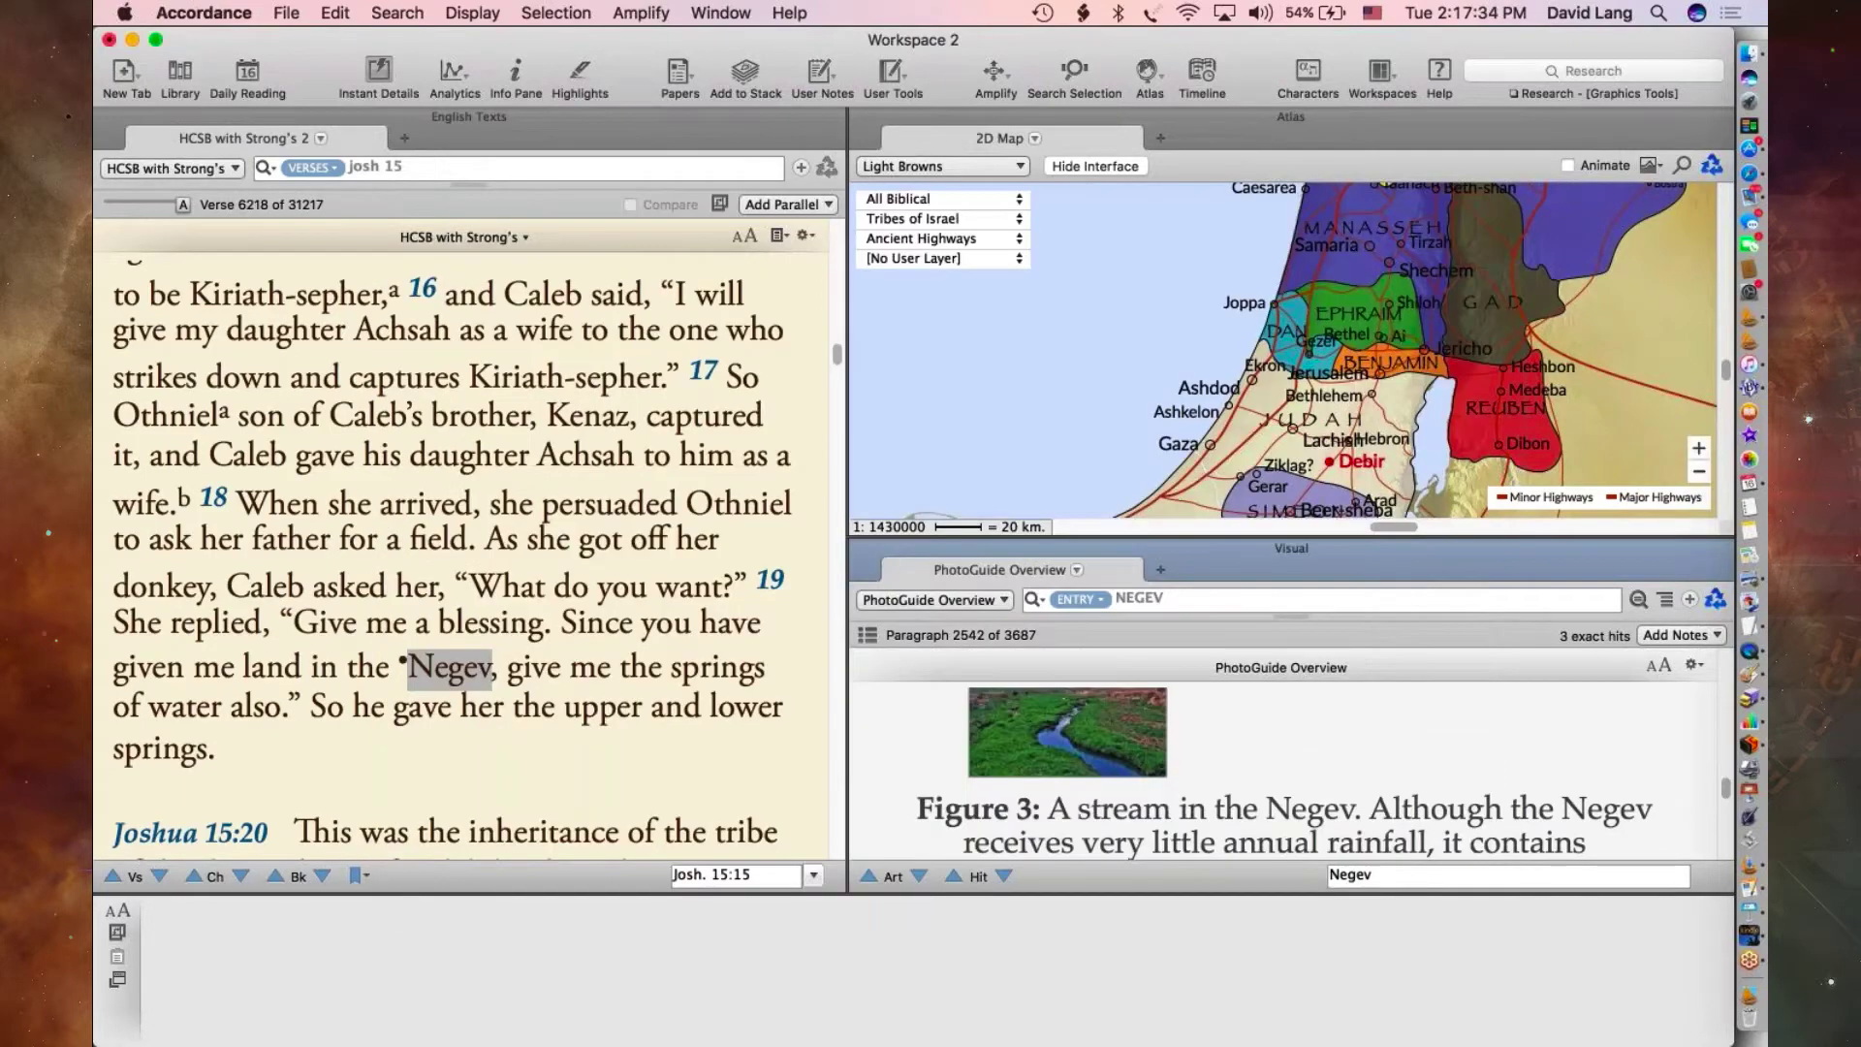
scroll(1378, 748, up, 2)
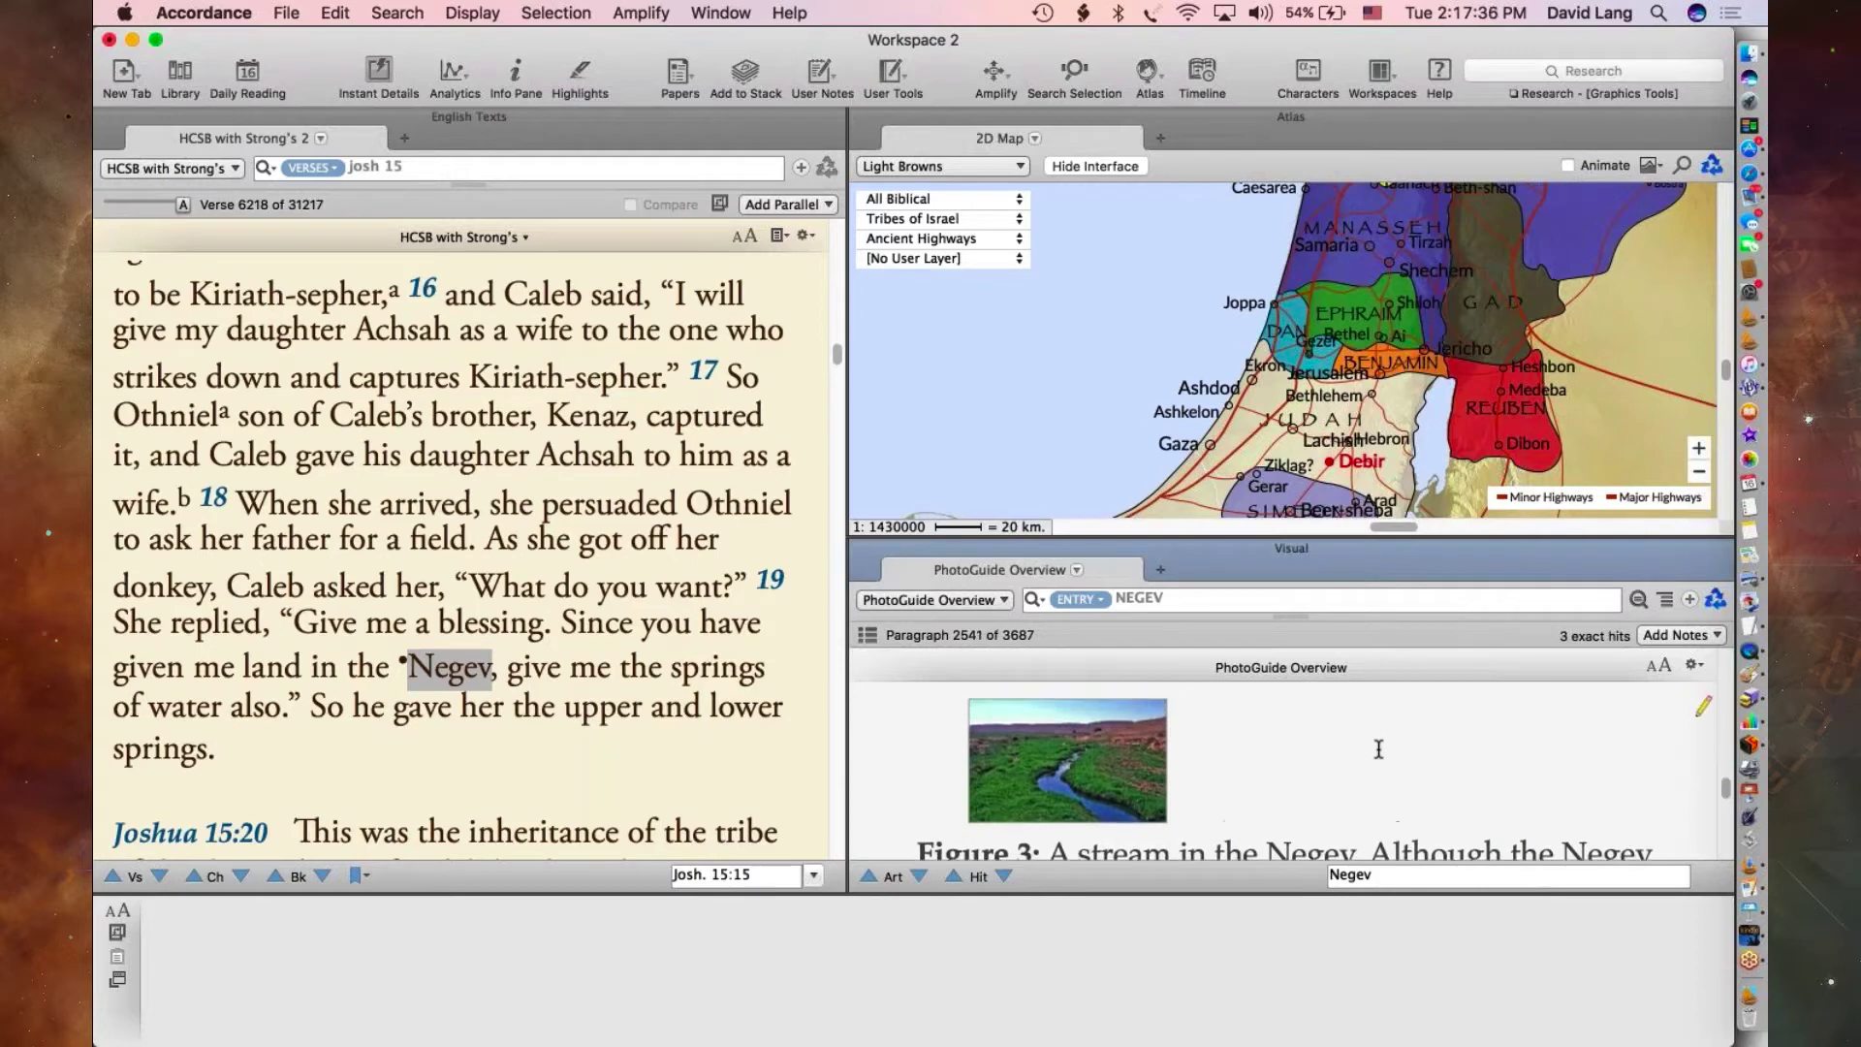
click(1022, 740)
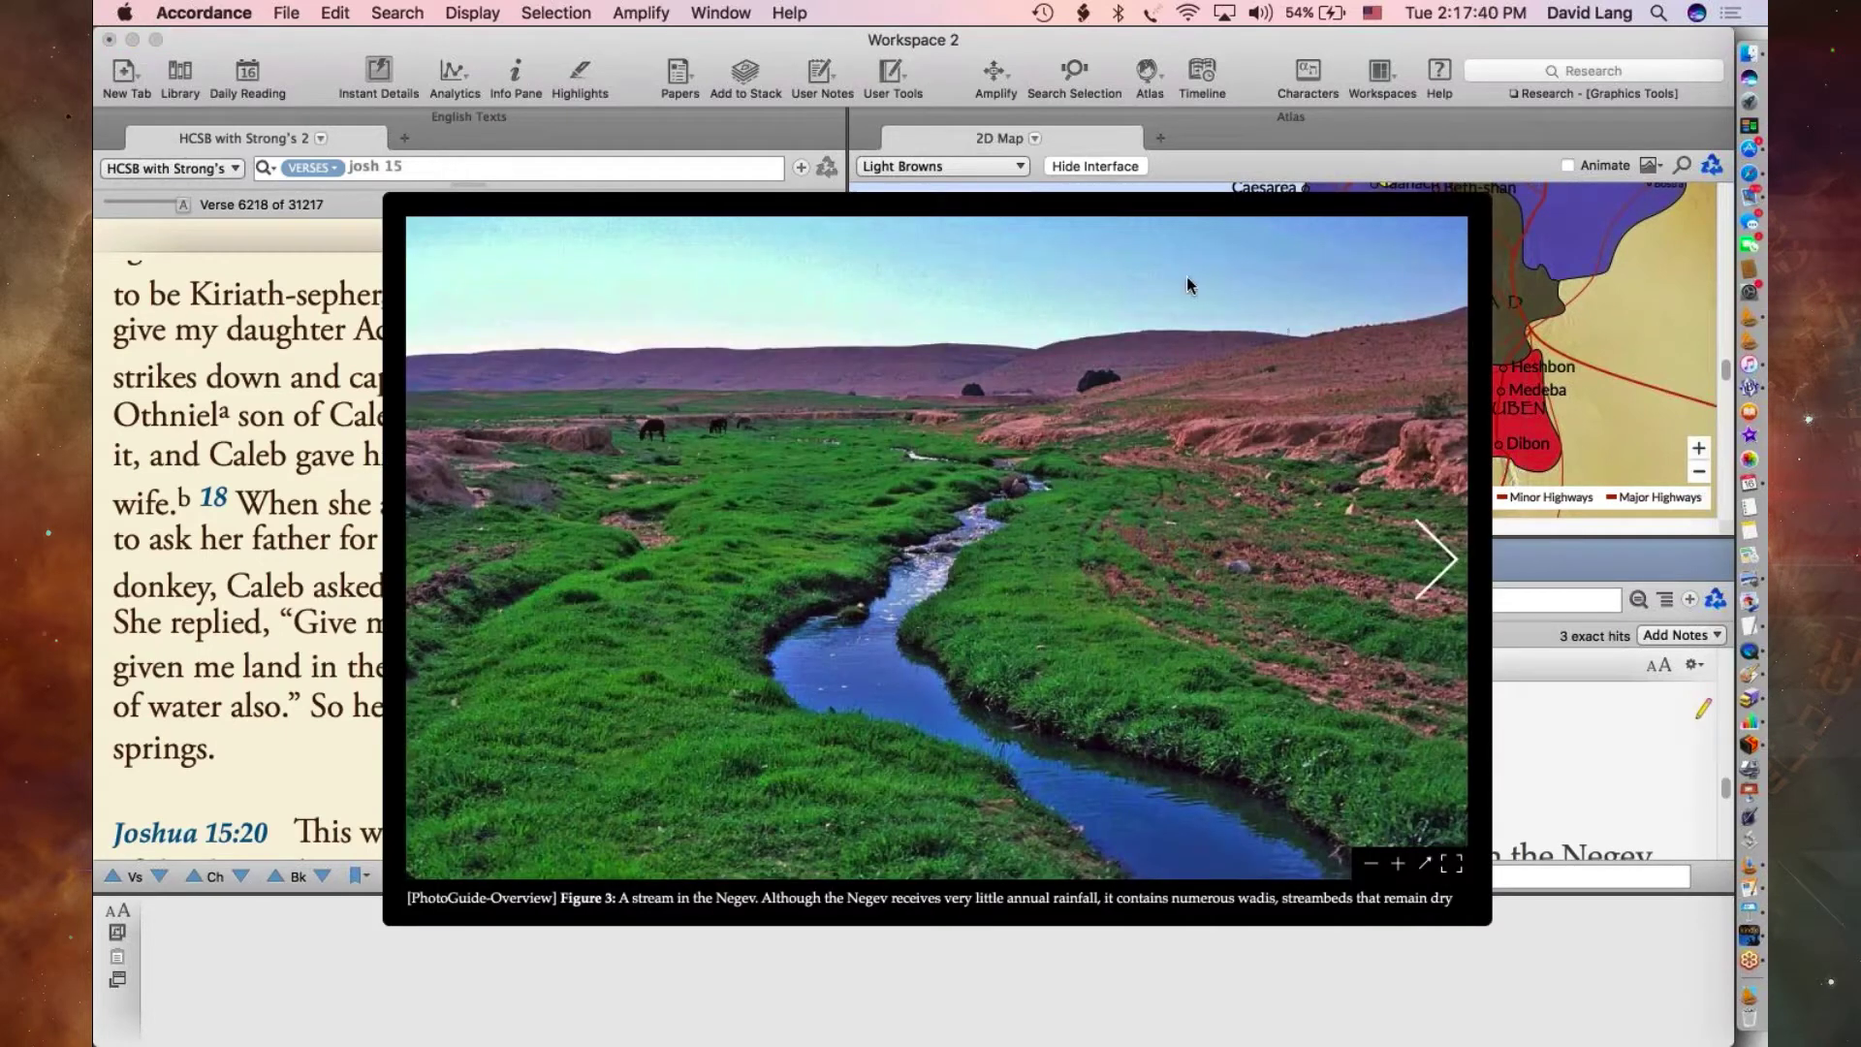
click(1423, 863)
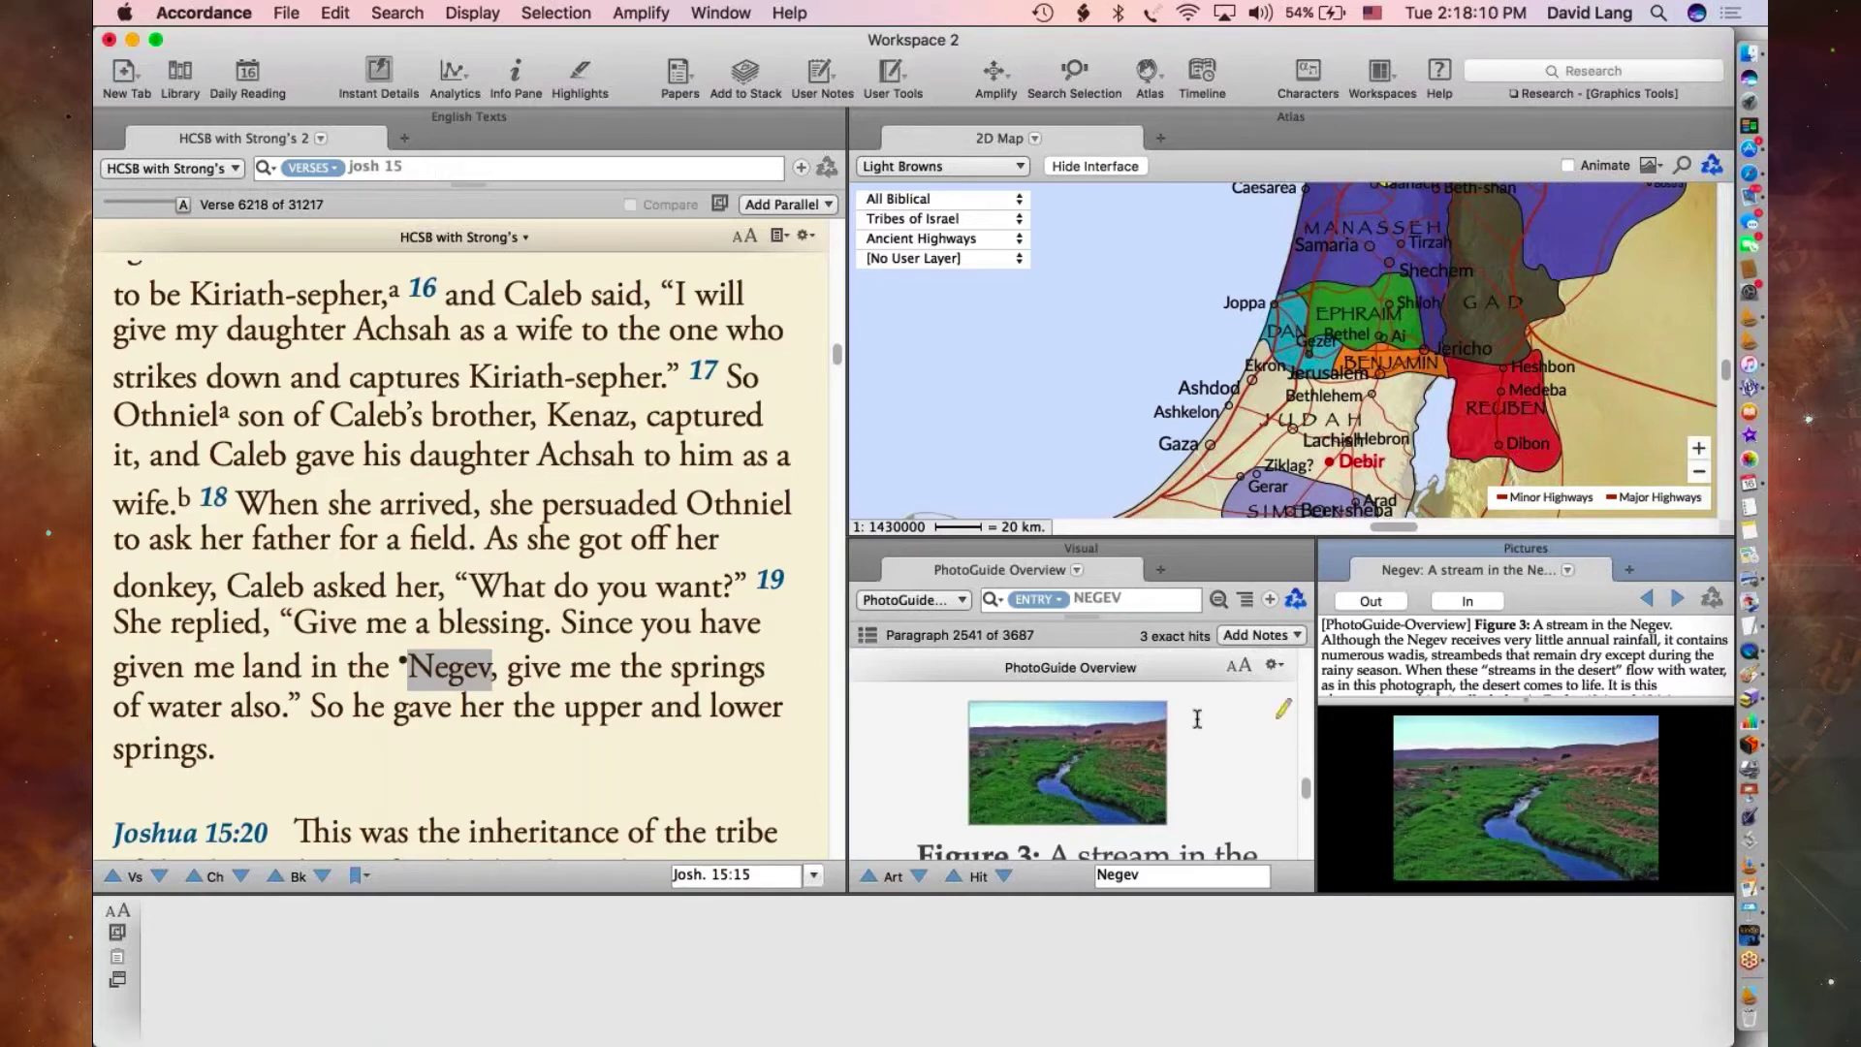
- View the Negev article's Figure 1 photo of Ein Avdat Canyon enlarged and add it as a second picture in the Pictures pane
scroll(1211, 771, up, 3)
scroll(1216, 777, up, 10)
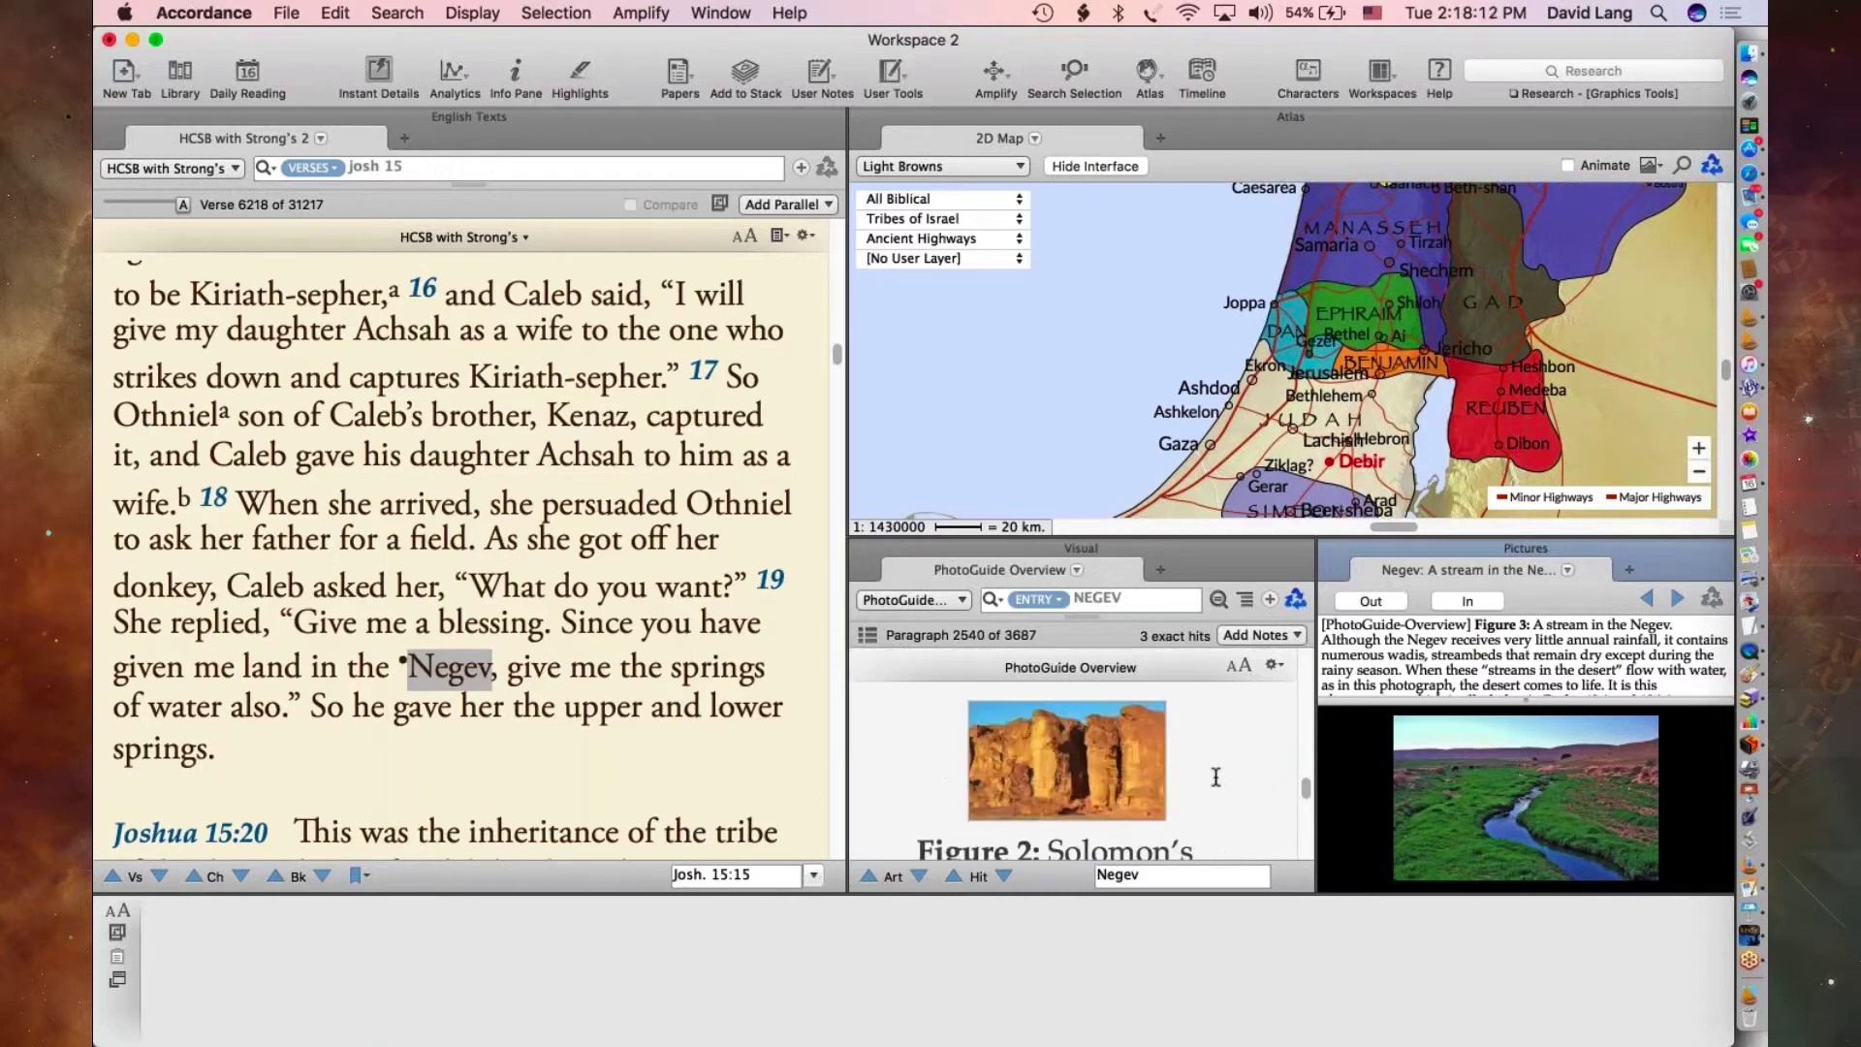
scroll(1215, 776, up, 1)
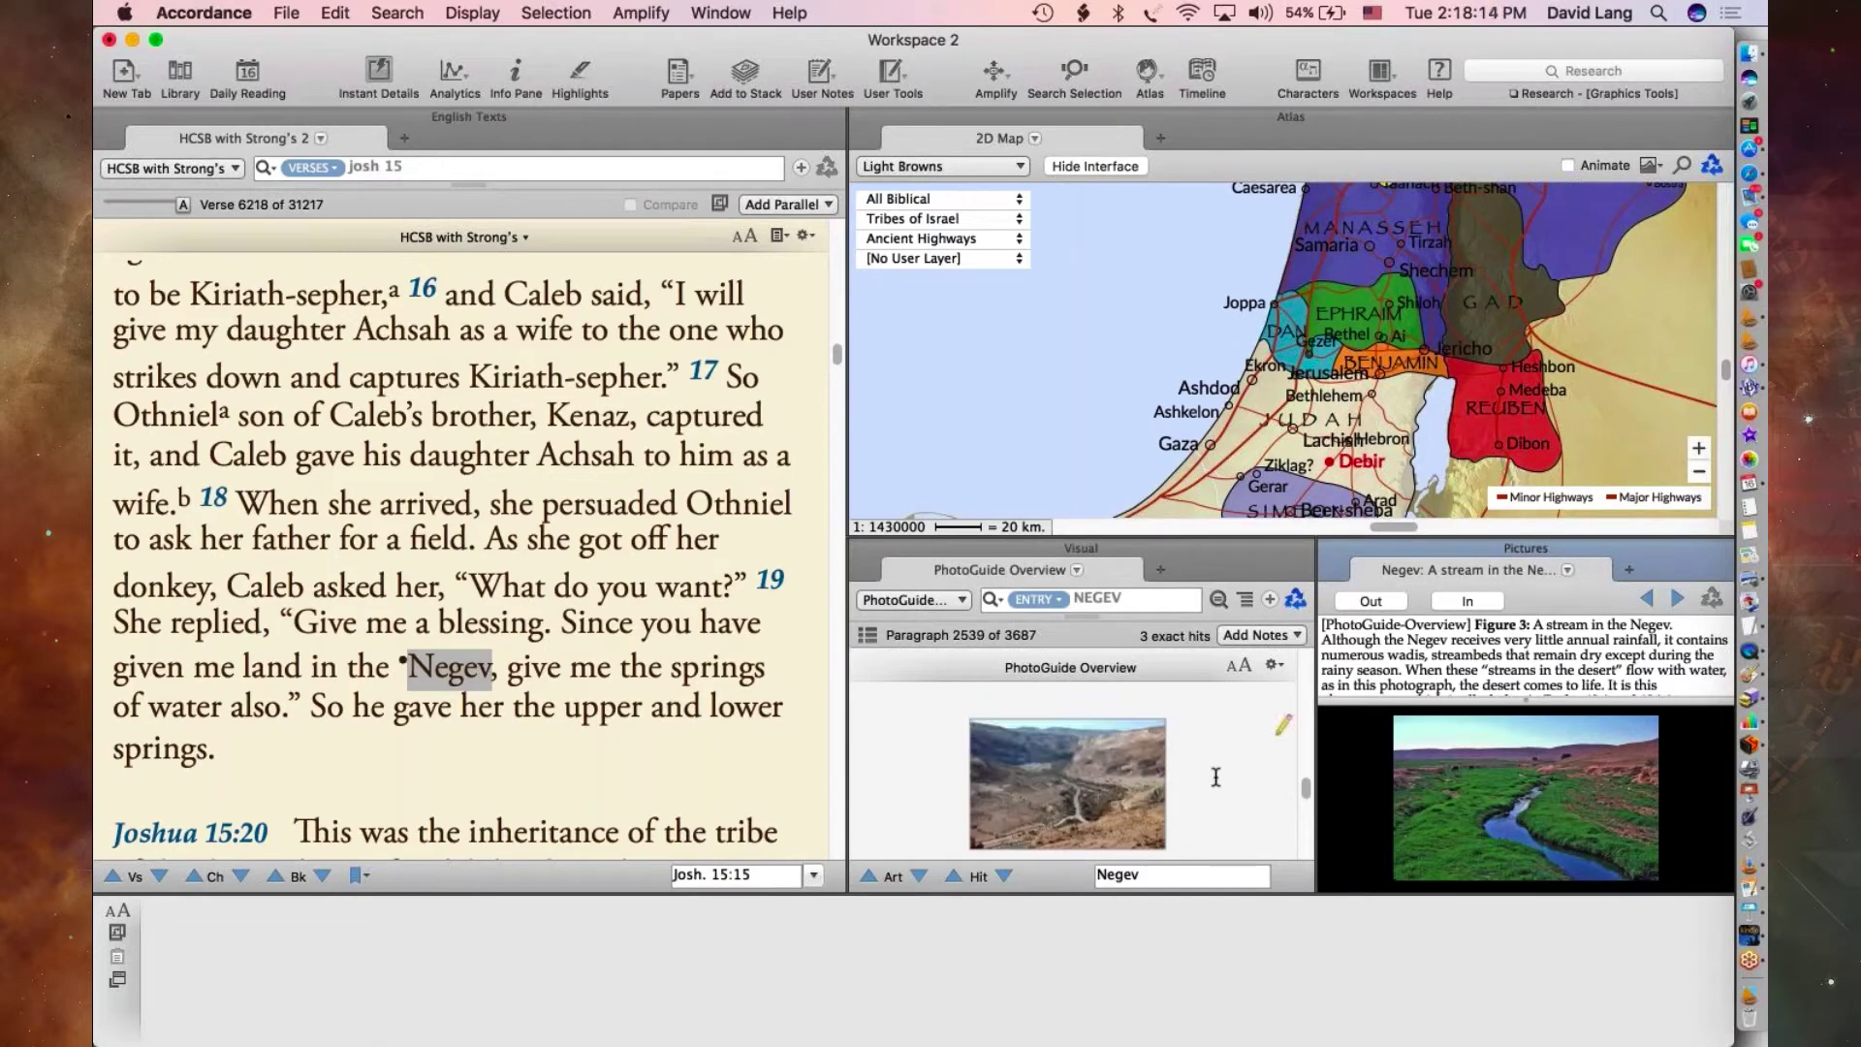
click(1035, 759)
click(1035, 759)
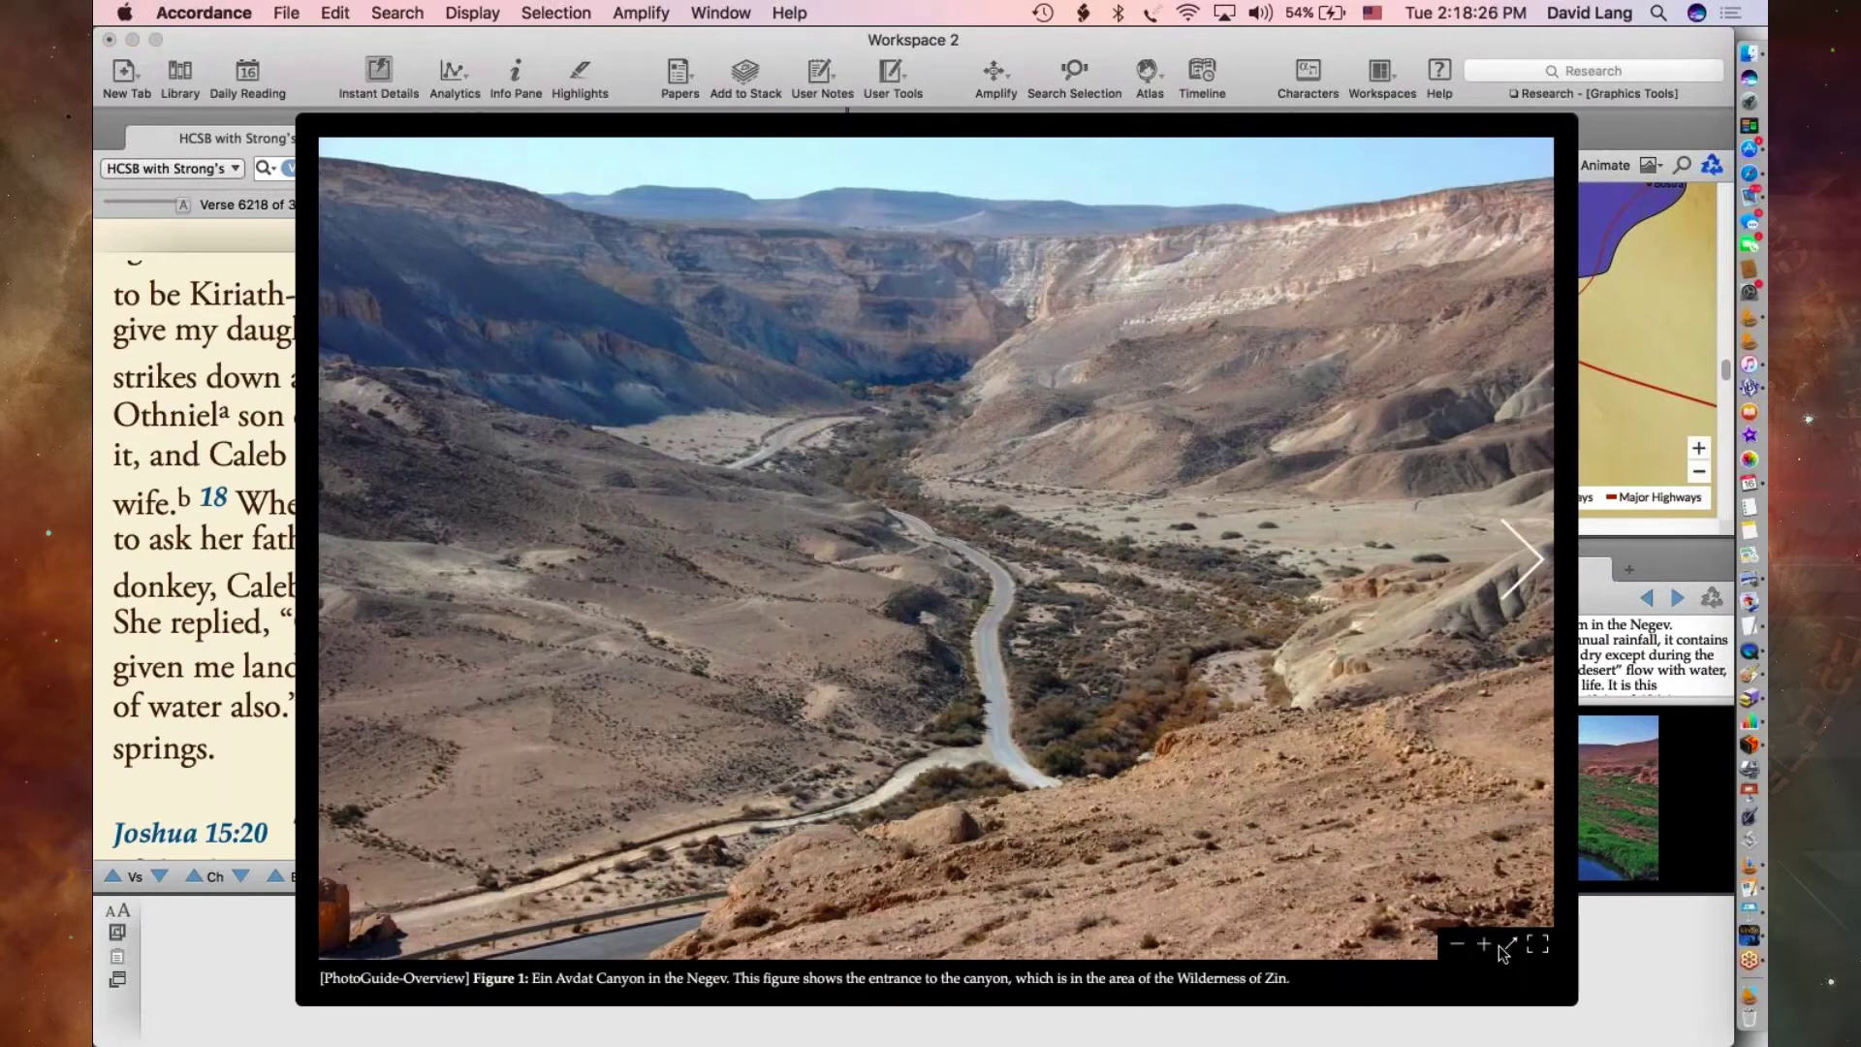
click(1638, 276)
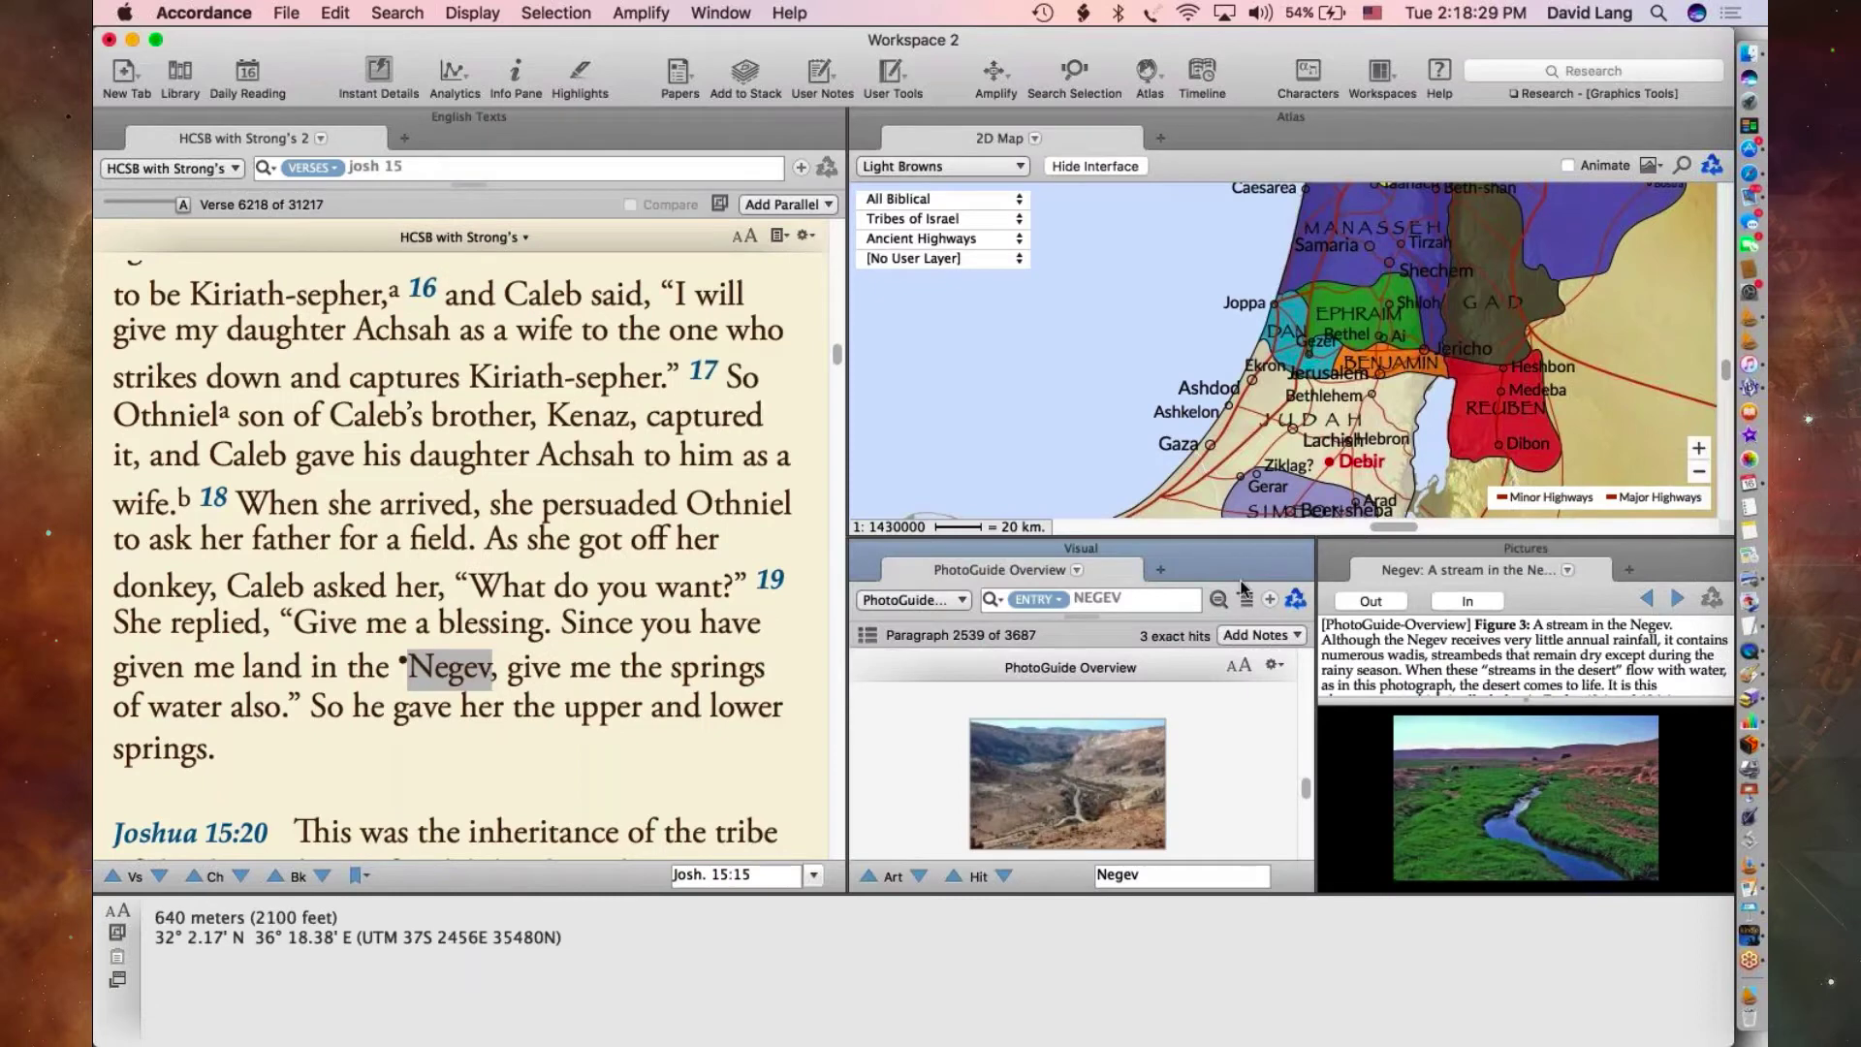
click(1030, 765)
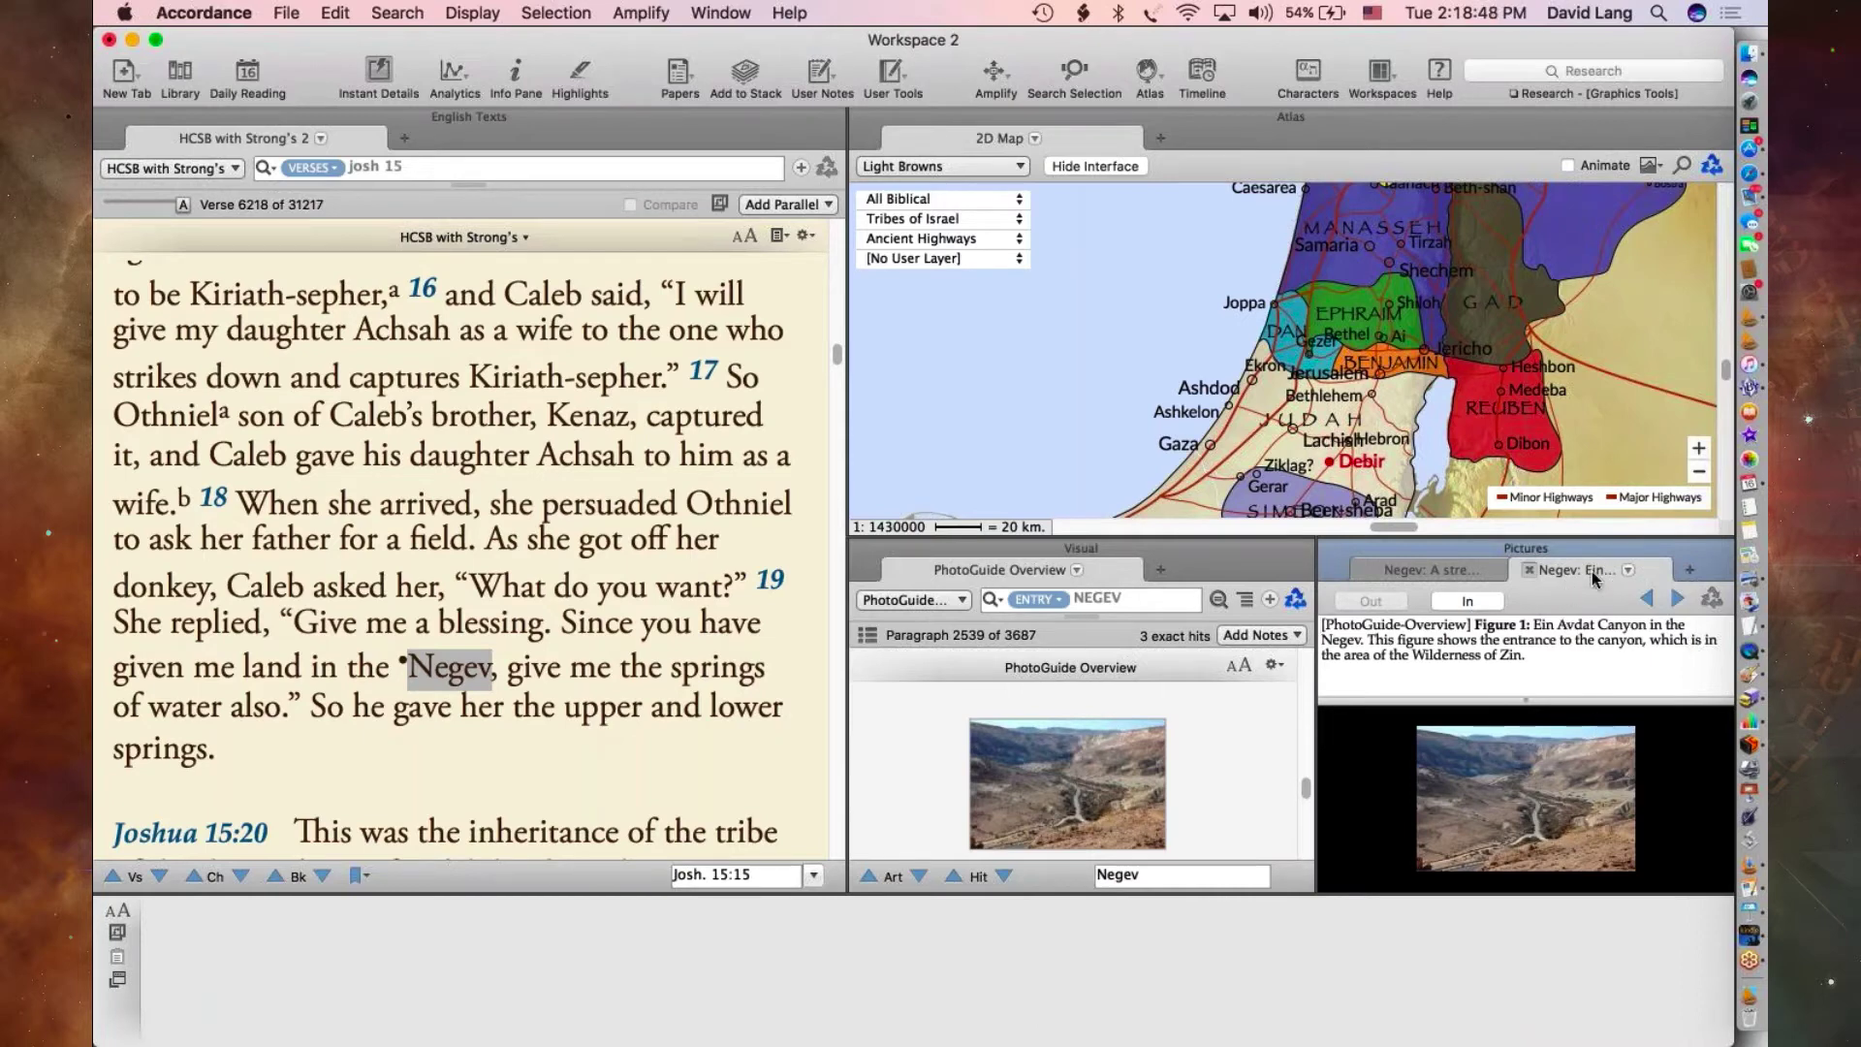
- Compare the Negev stream and Ein Avdat Canyon pictures, and close the PhotoGuide Overview pane
click(1440, 571)
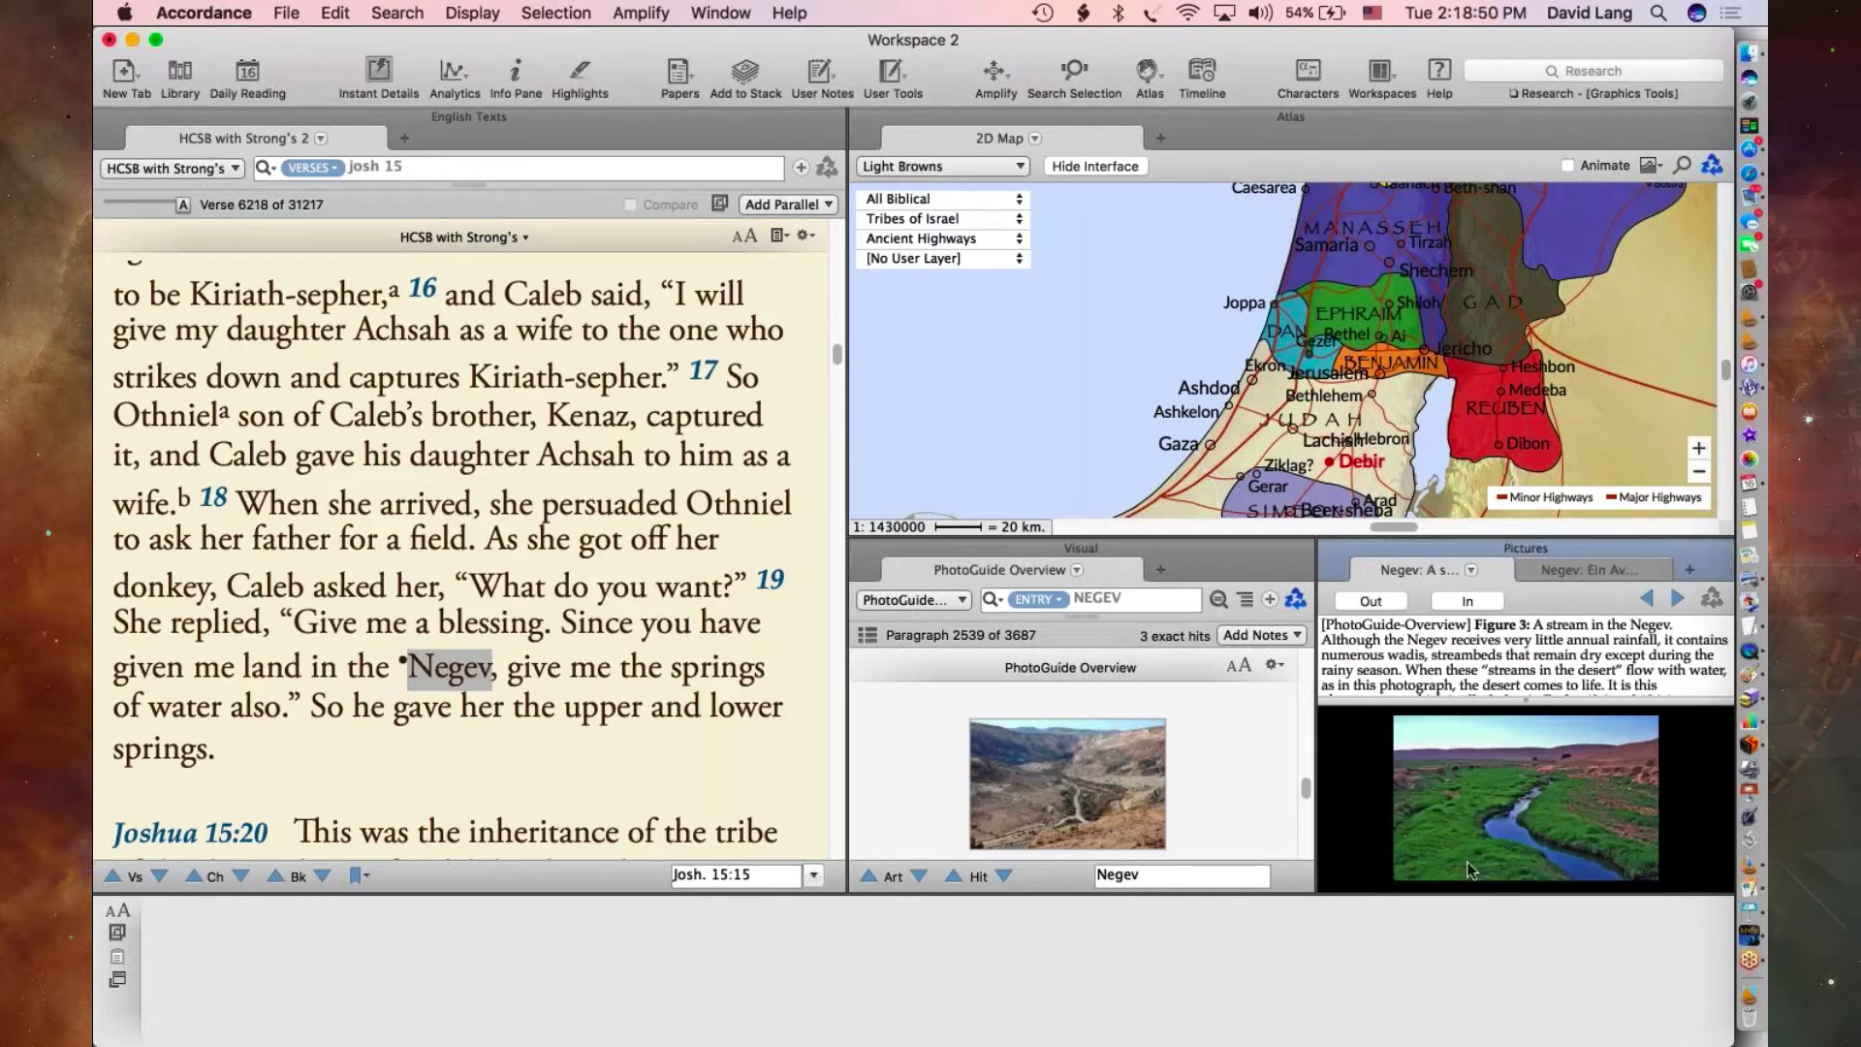
click(1580, 568)
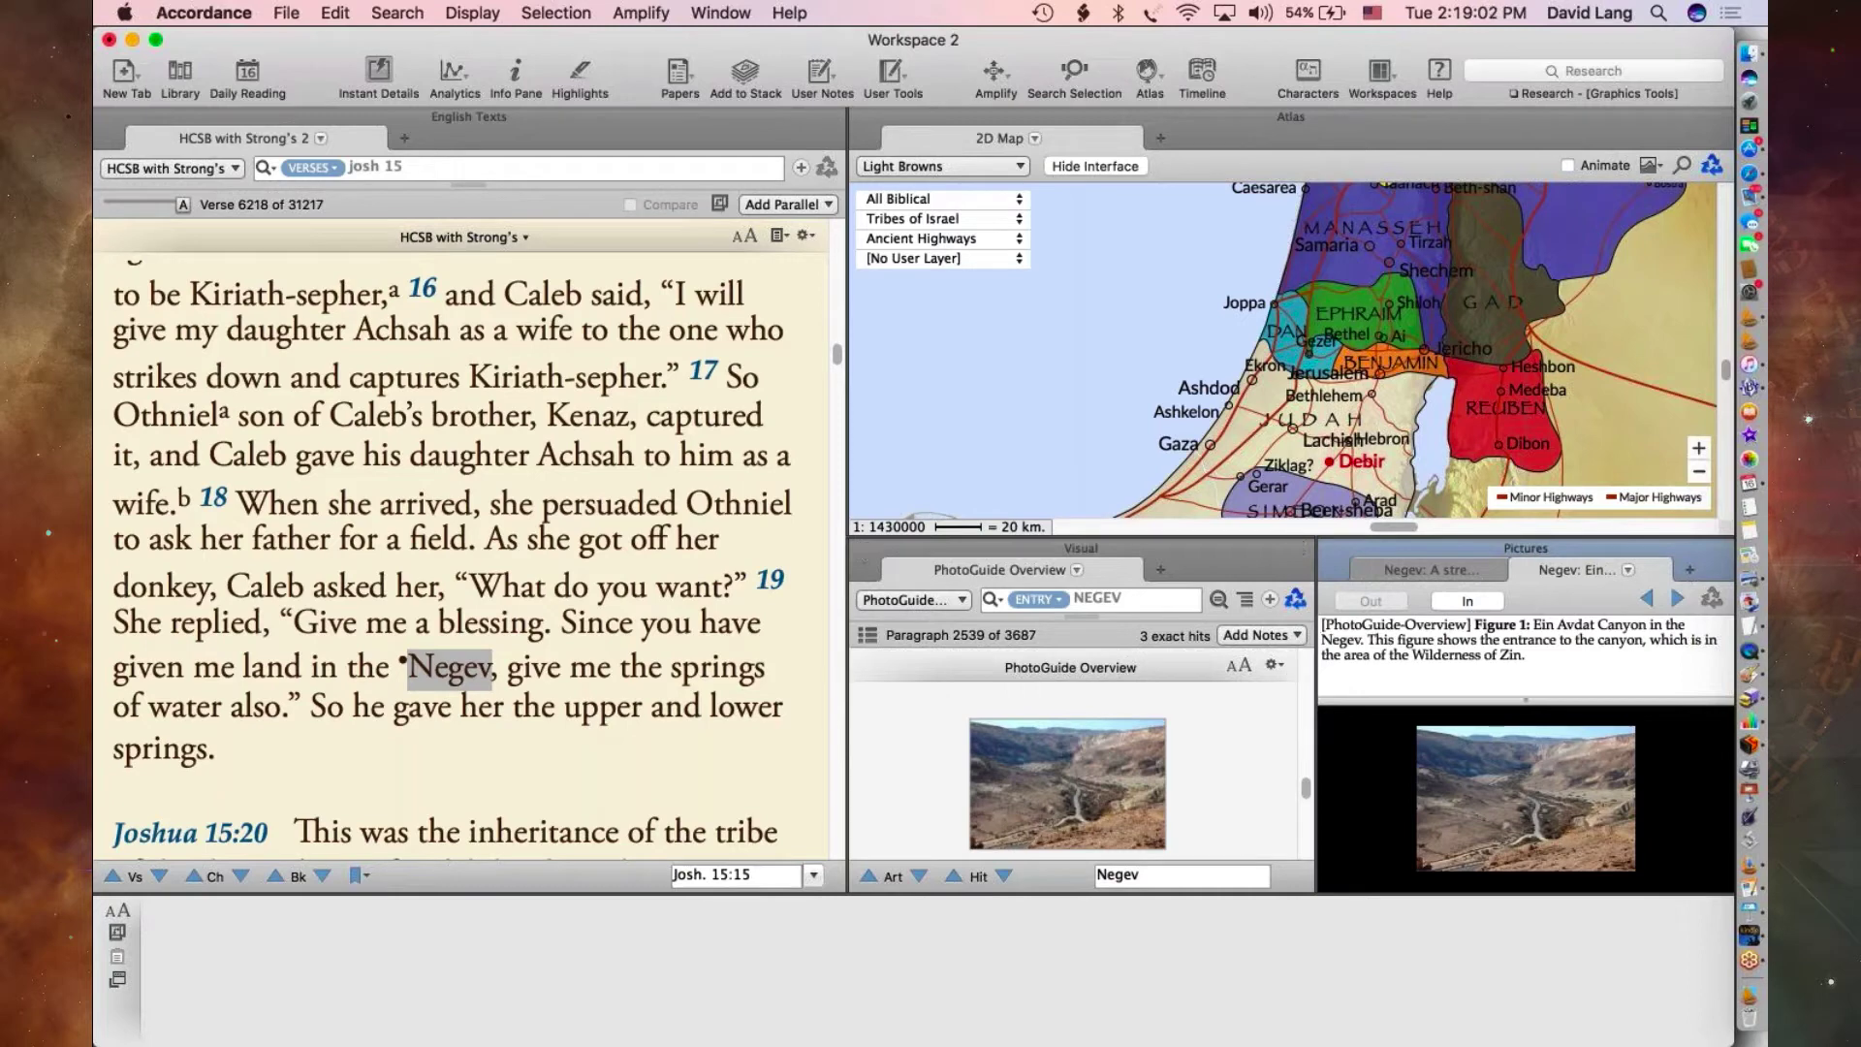
click(866, 550)
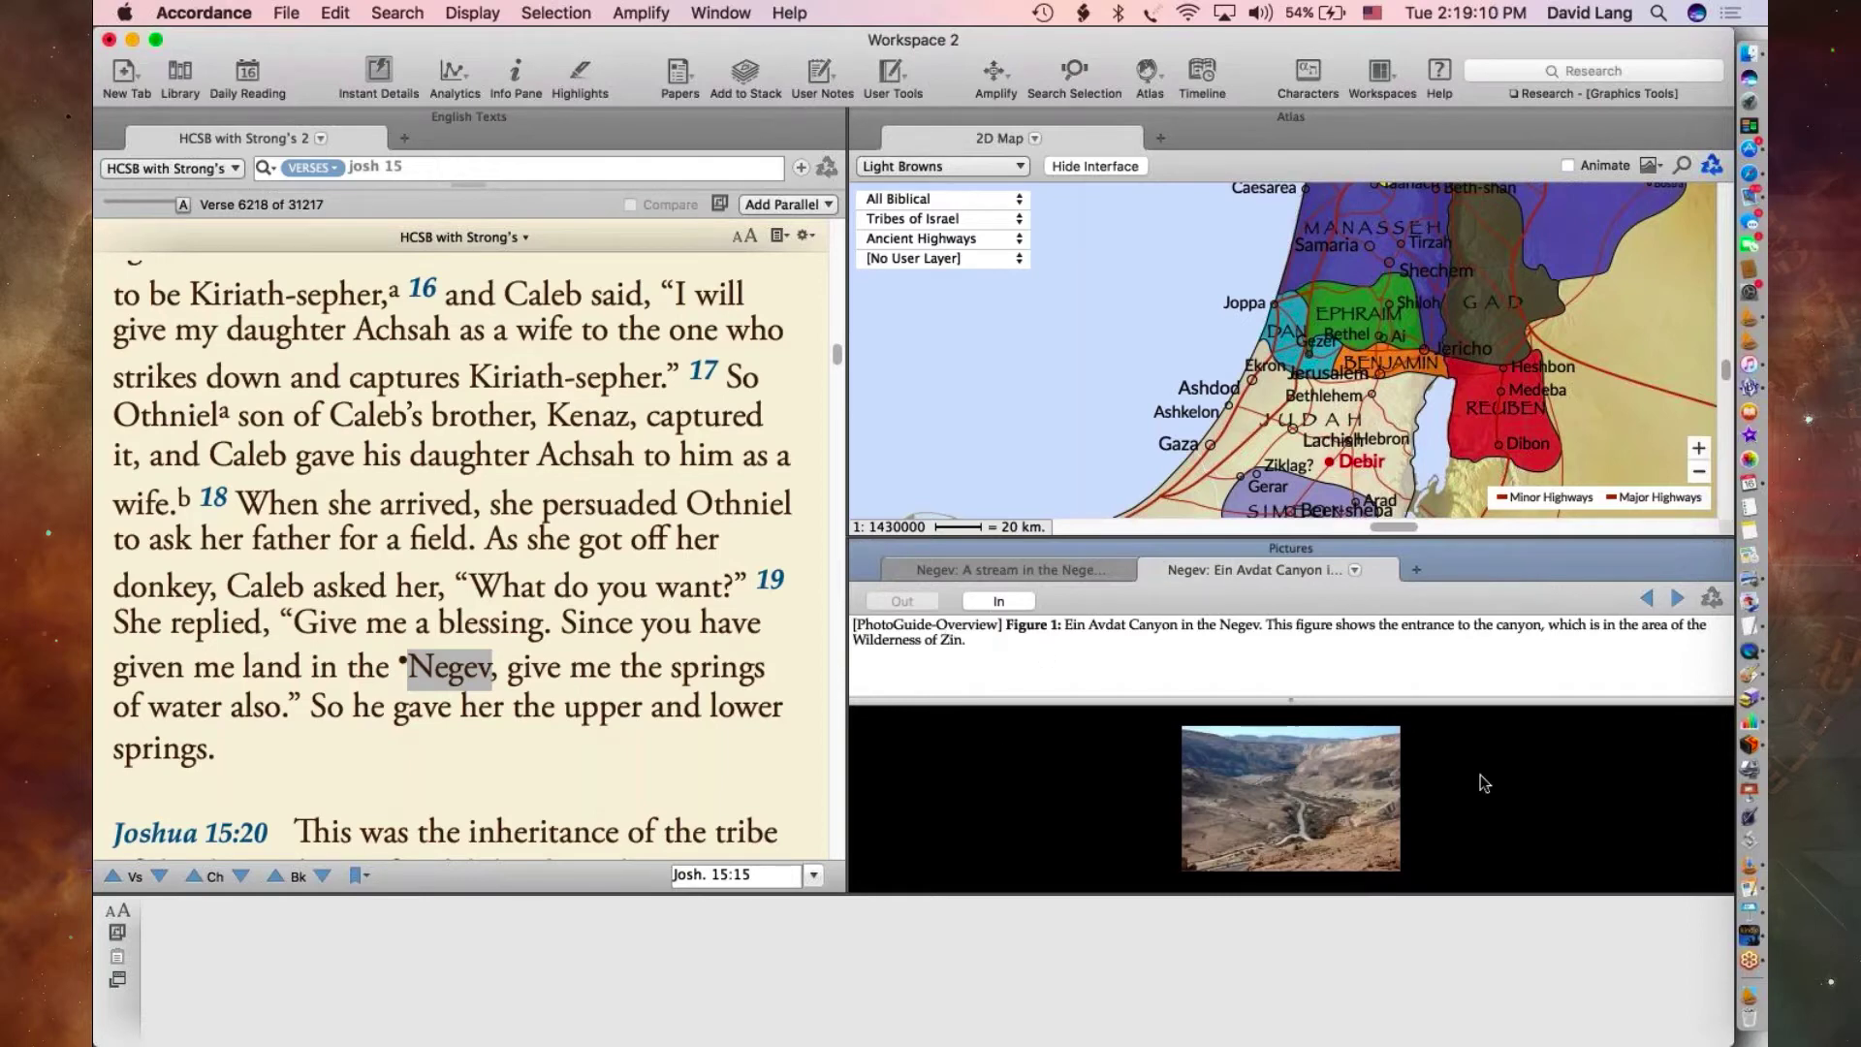
- Look up Debir from the map in PhotoGuide Overview and check the available search fields, keeping English Content
double_click(1358, 470)
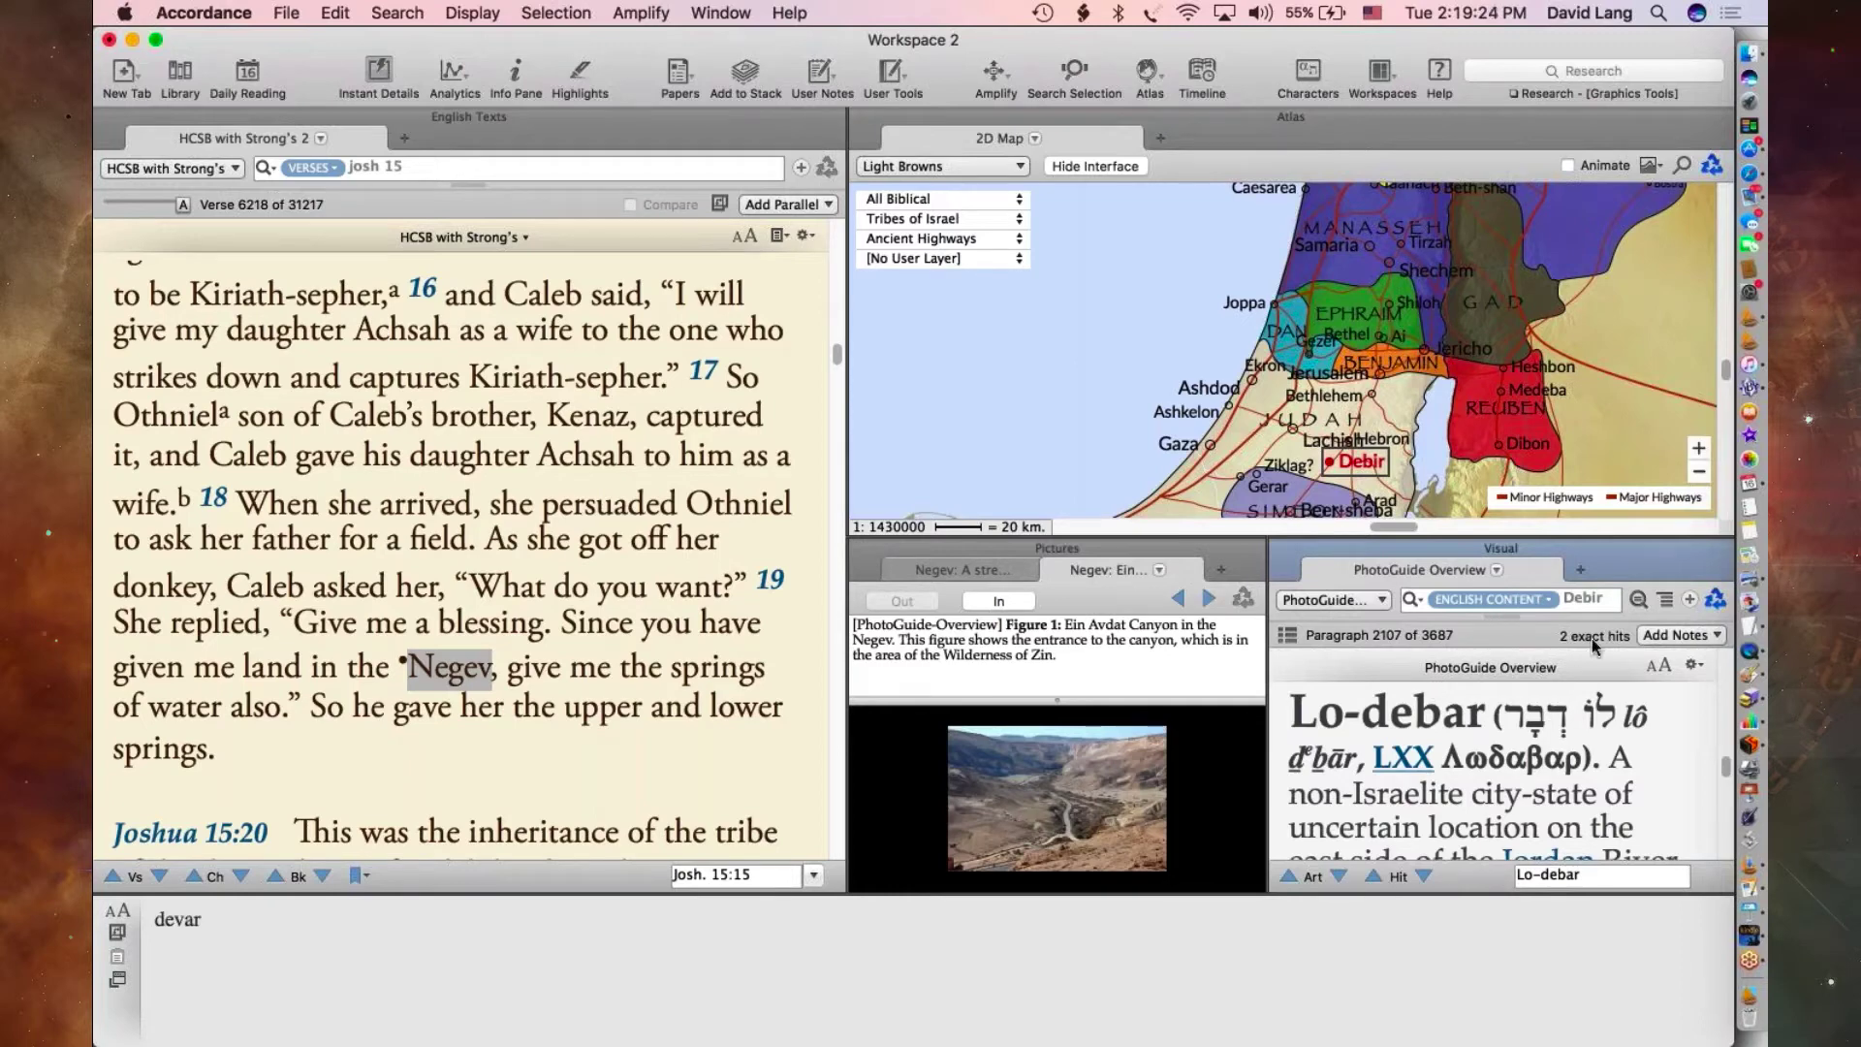
click(1495, 599)
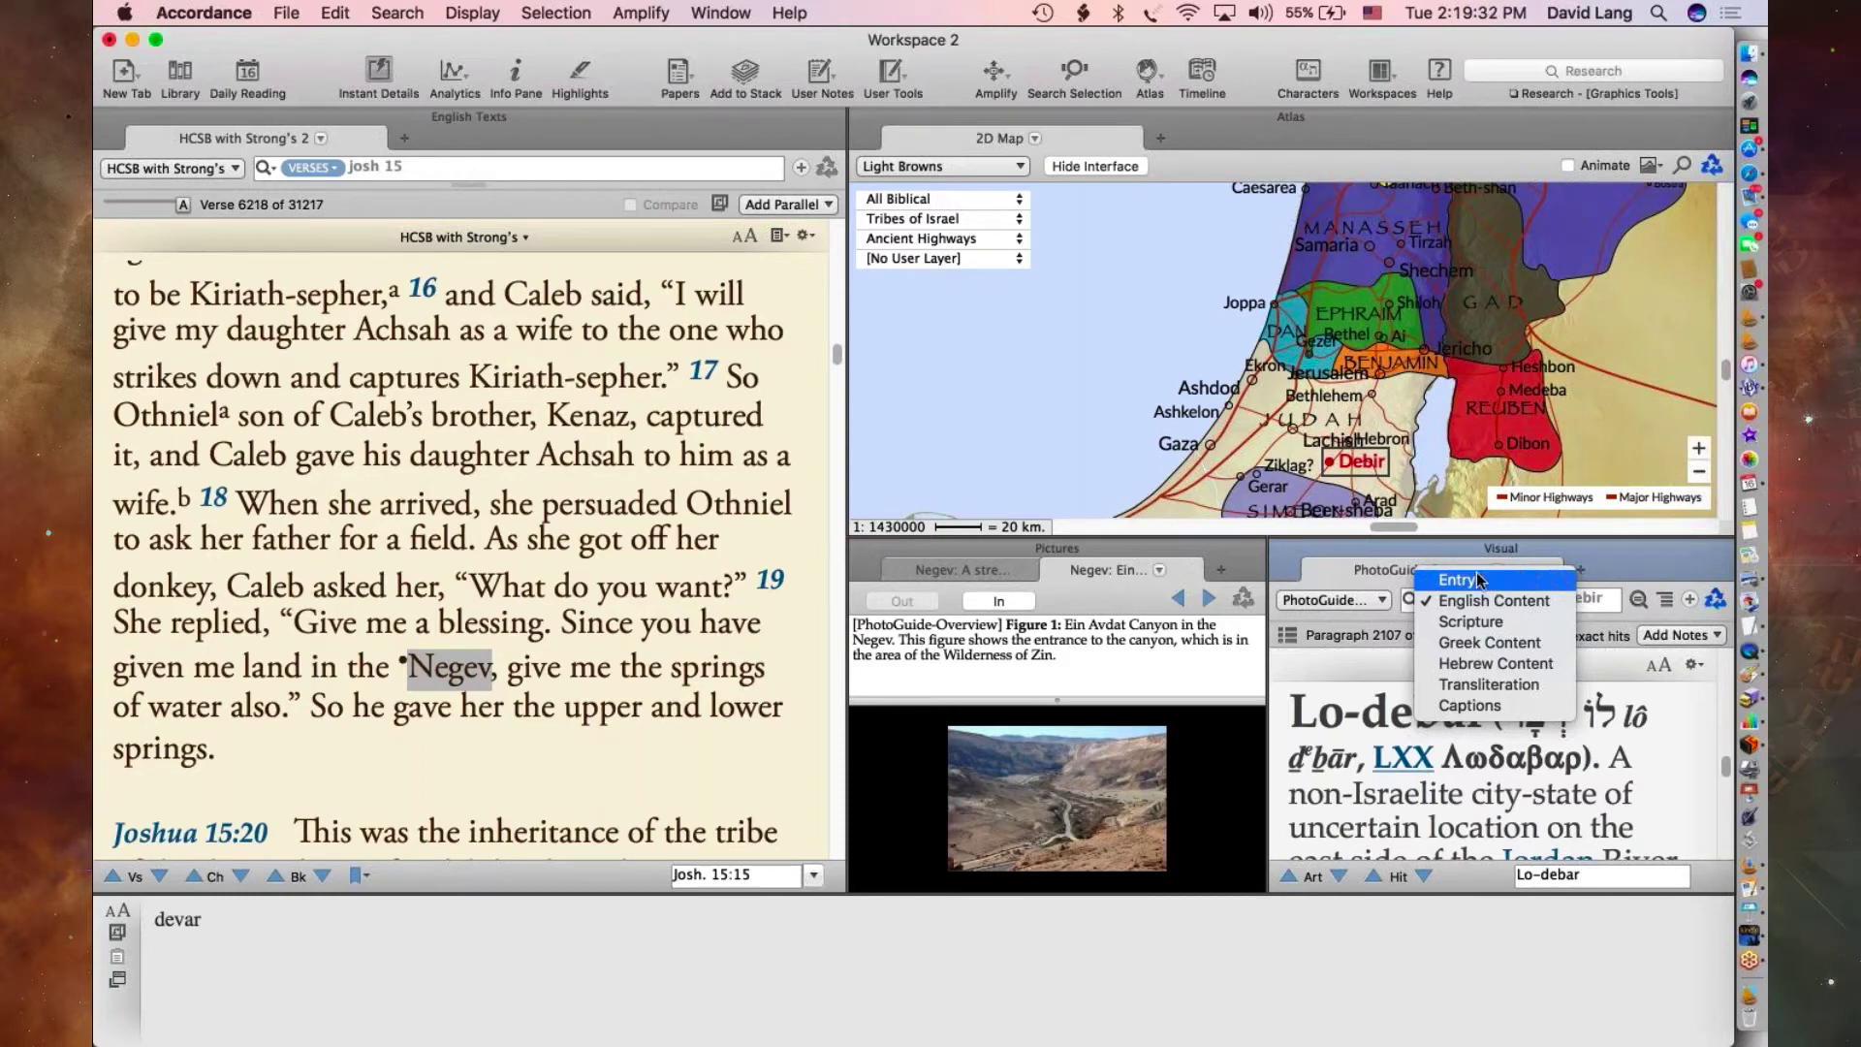
click(1519, 605)
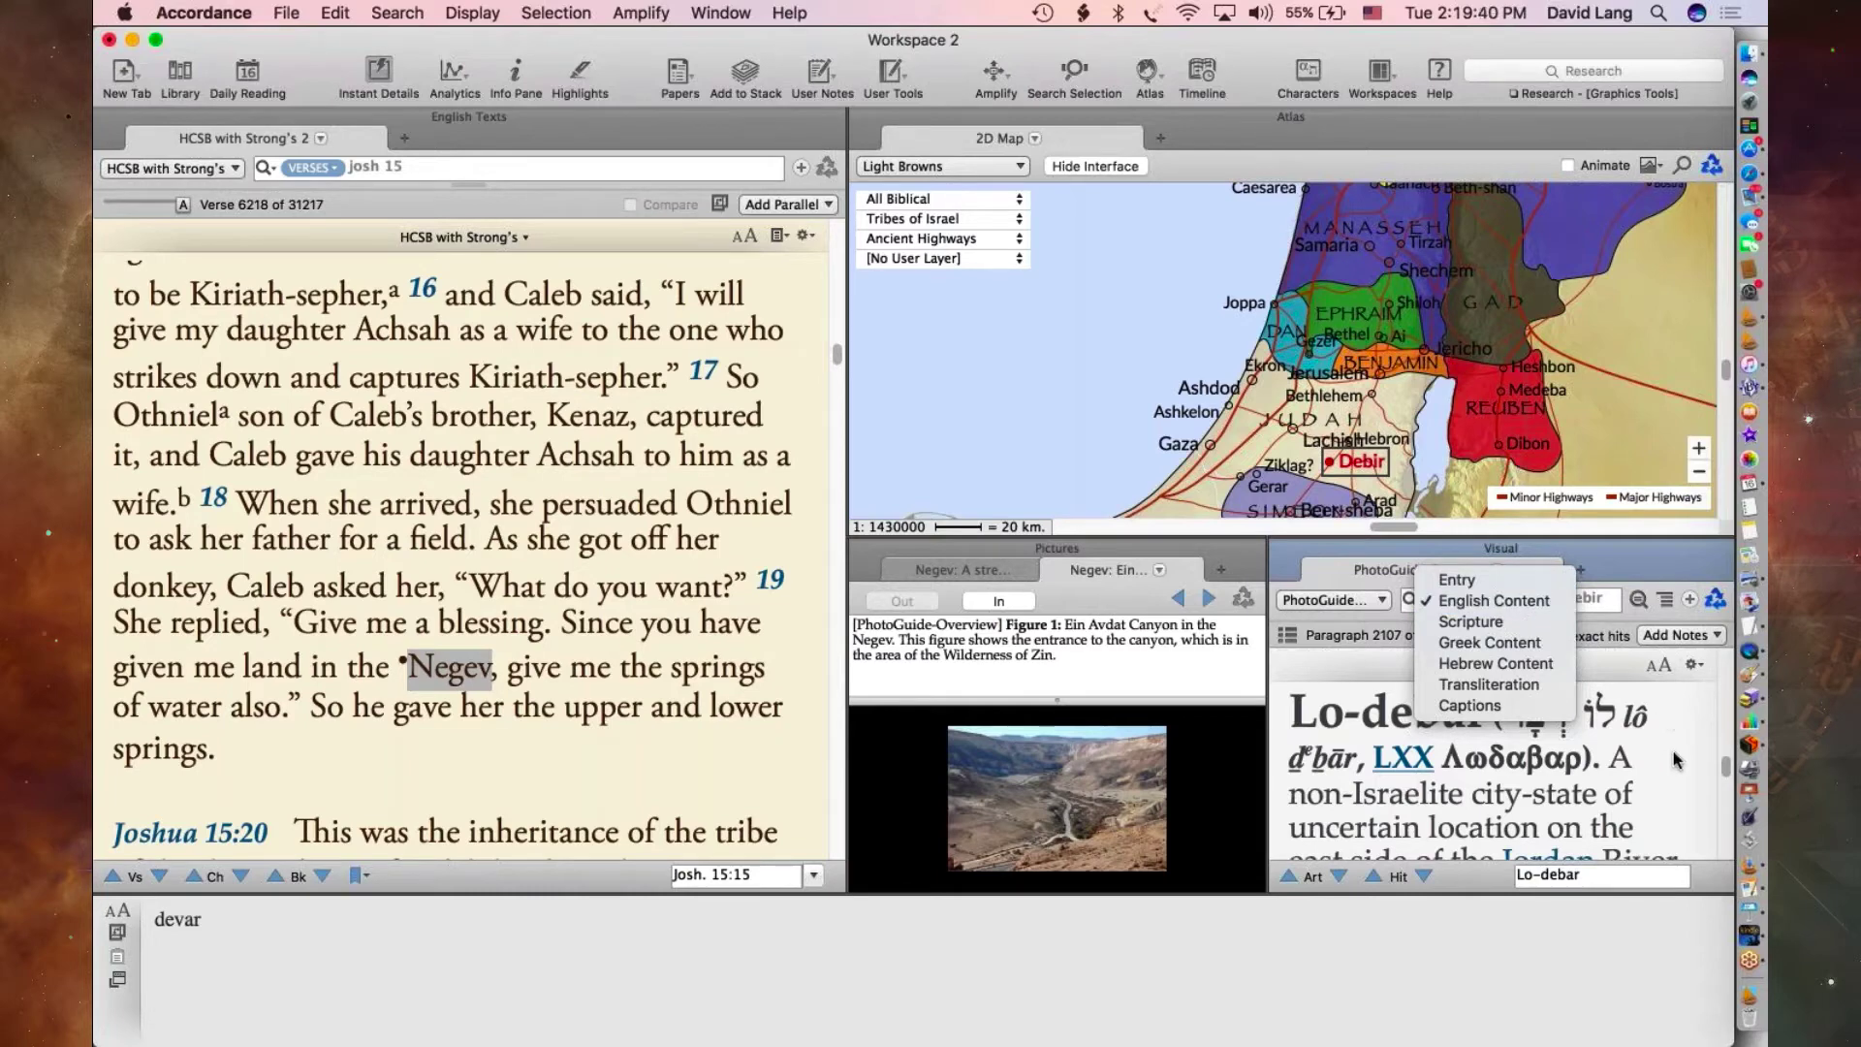
scroll(1637, 849, down, 3)
scroll(1638, 849, up, 2)
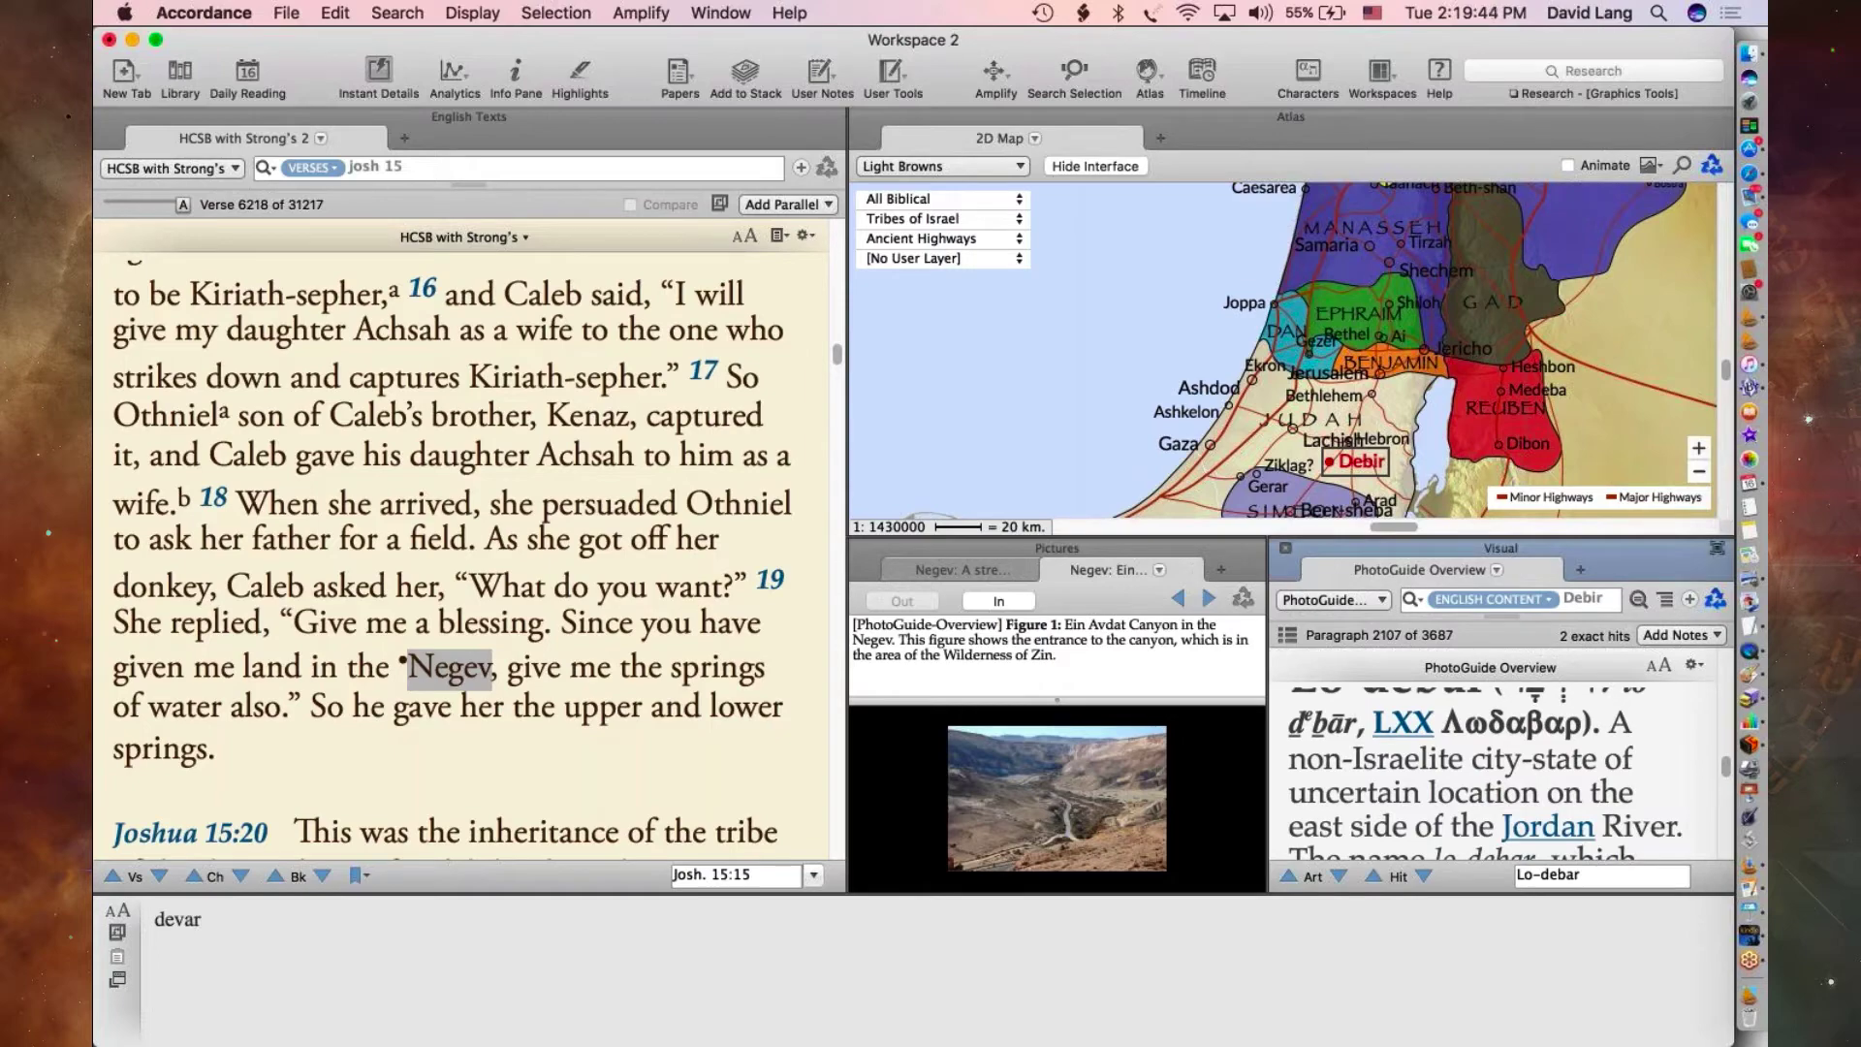
- Read the Debir mentions under Lo-debar and Tel Beit Mirsim in the magnified article pane, and close the PhotoGuide pane
key(super+shift+e)
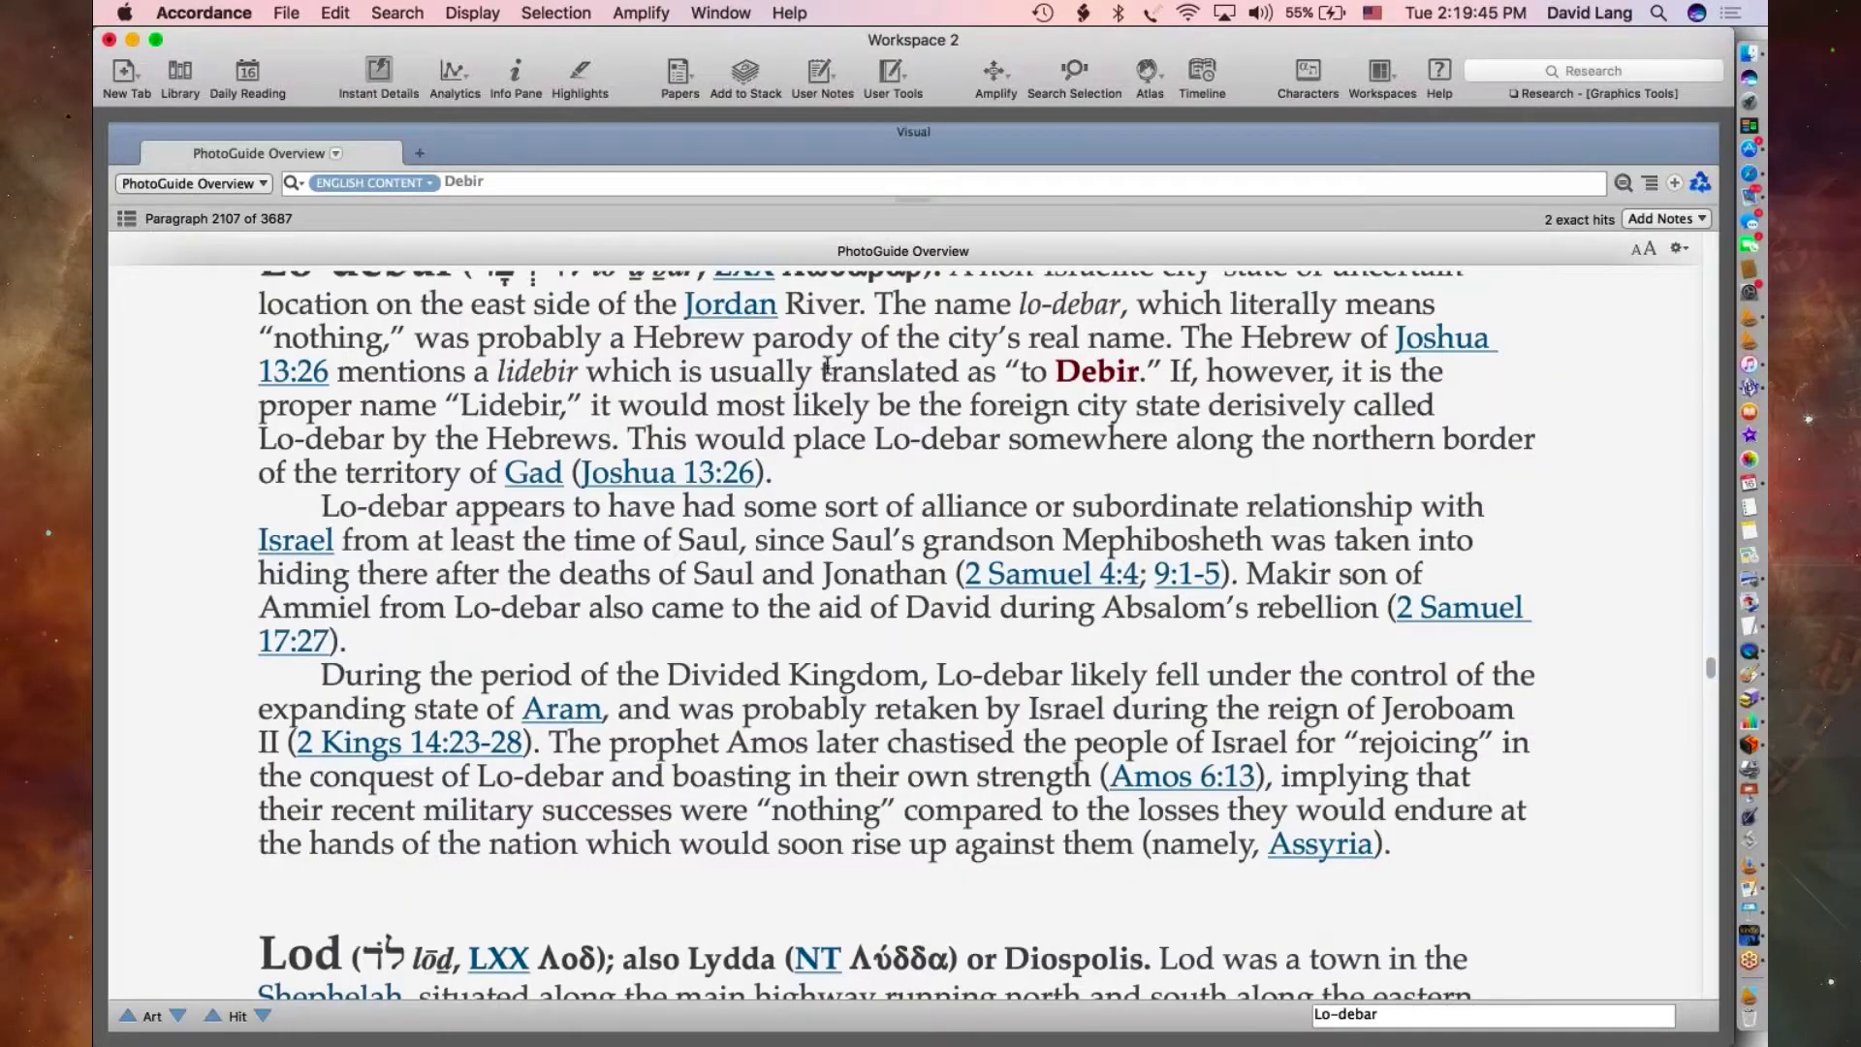
scroll(826, 369, up, 2)
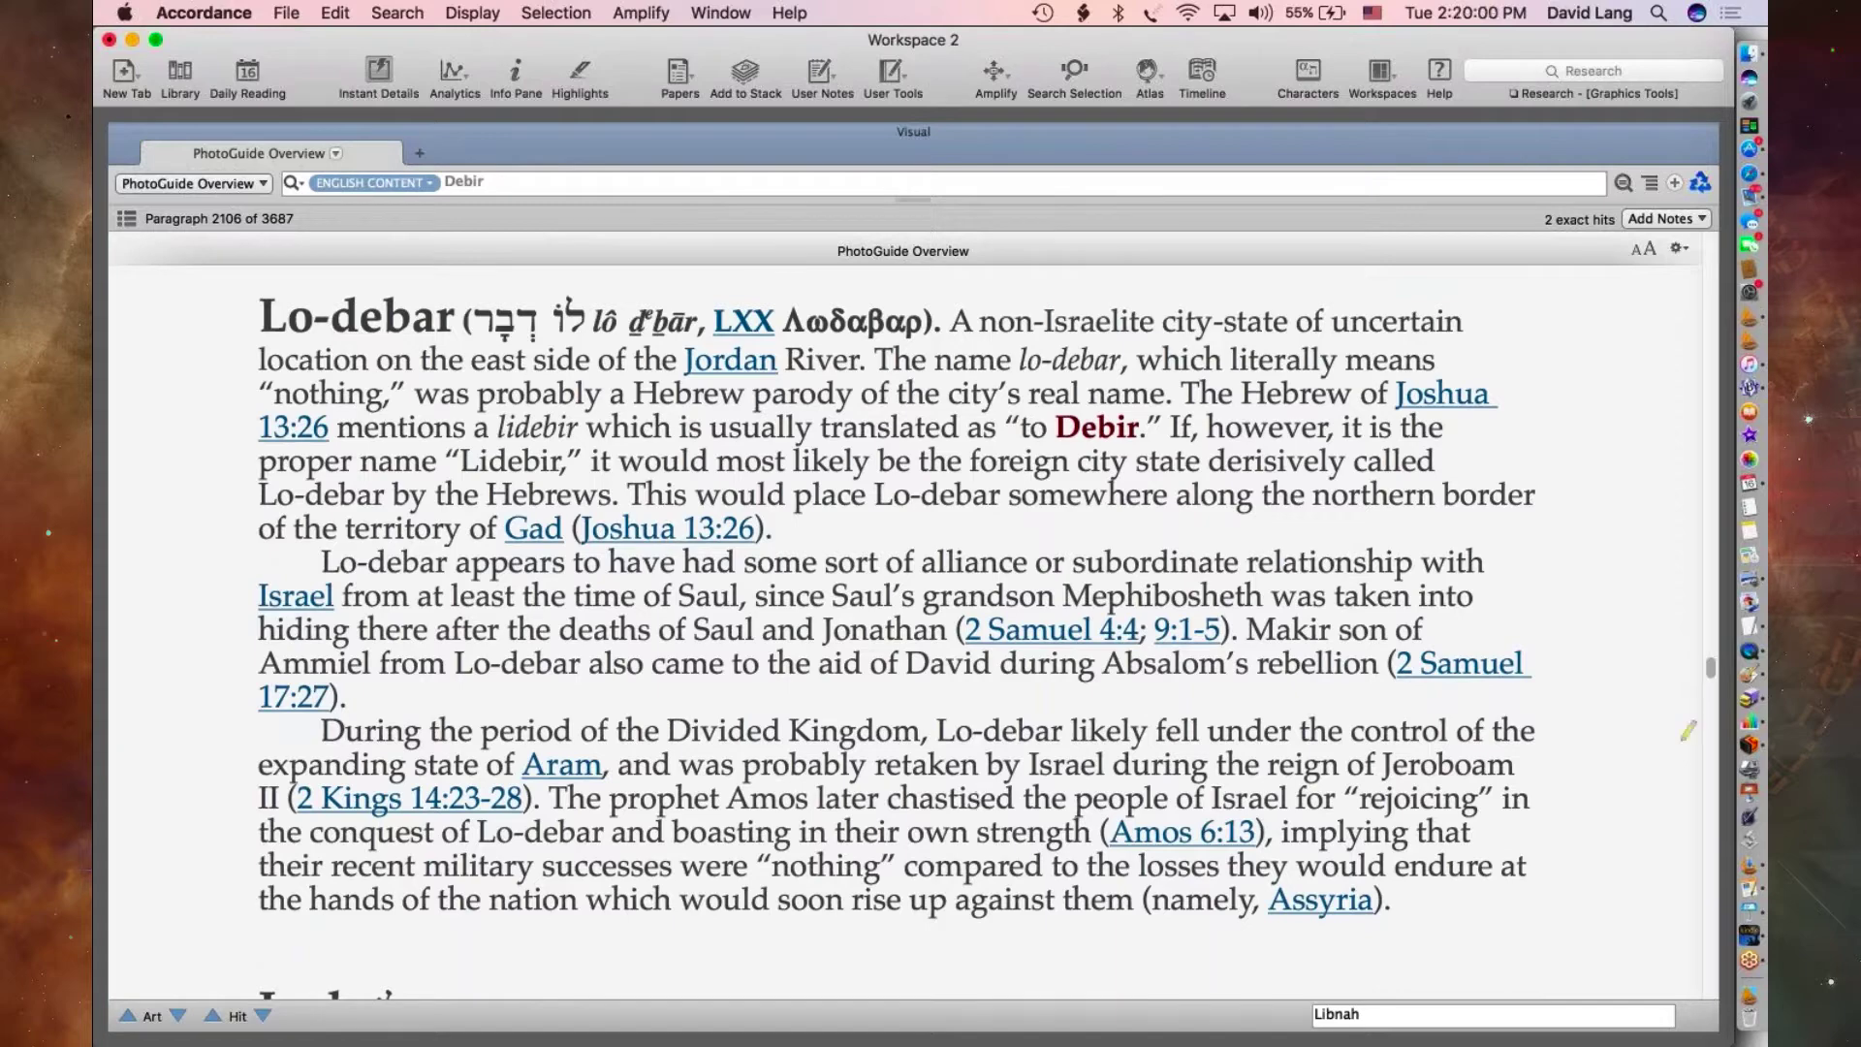
scroll(1688, 729, down, 3)
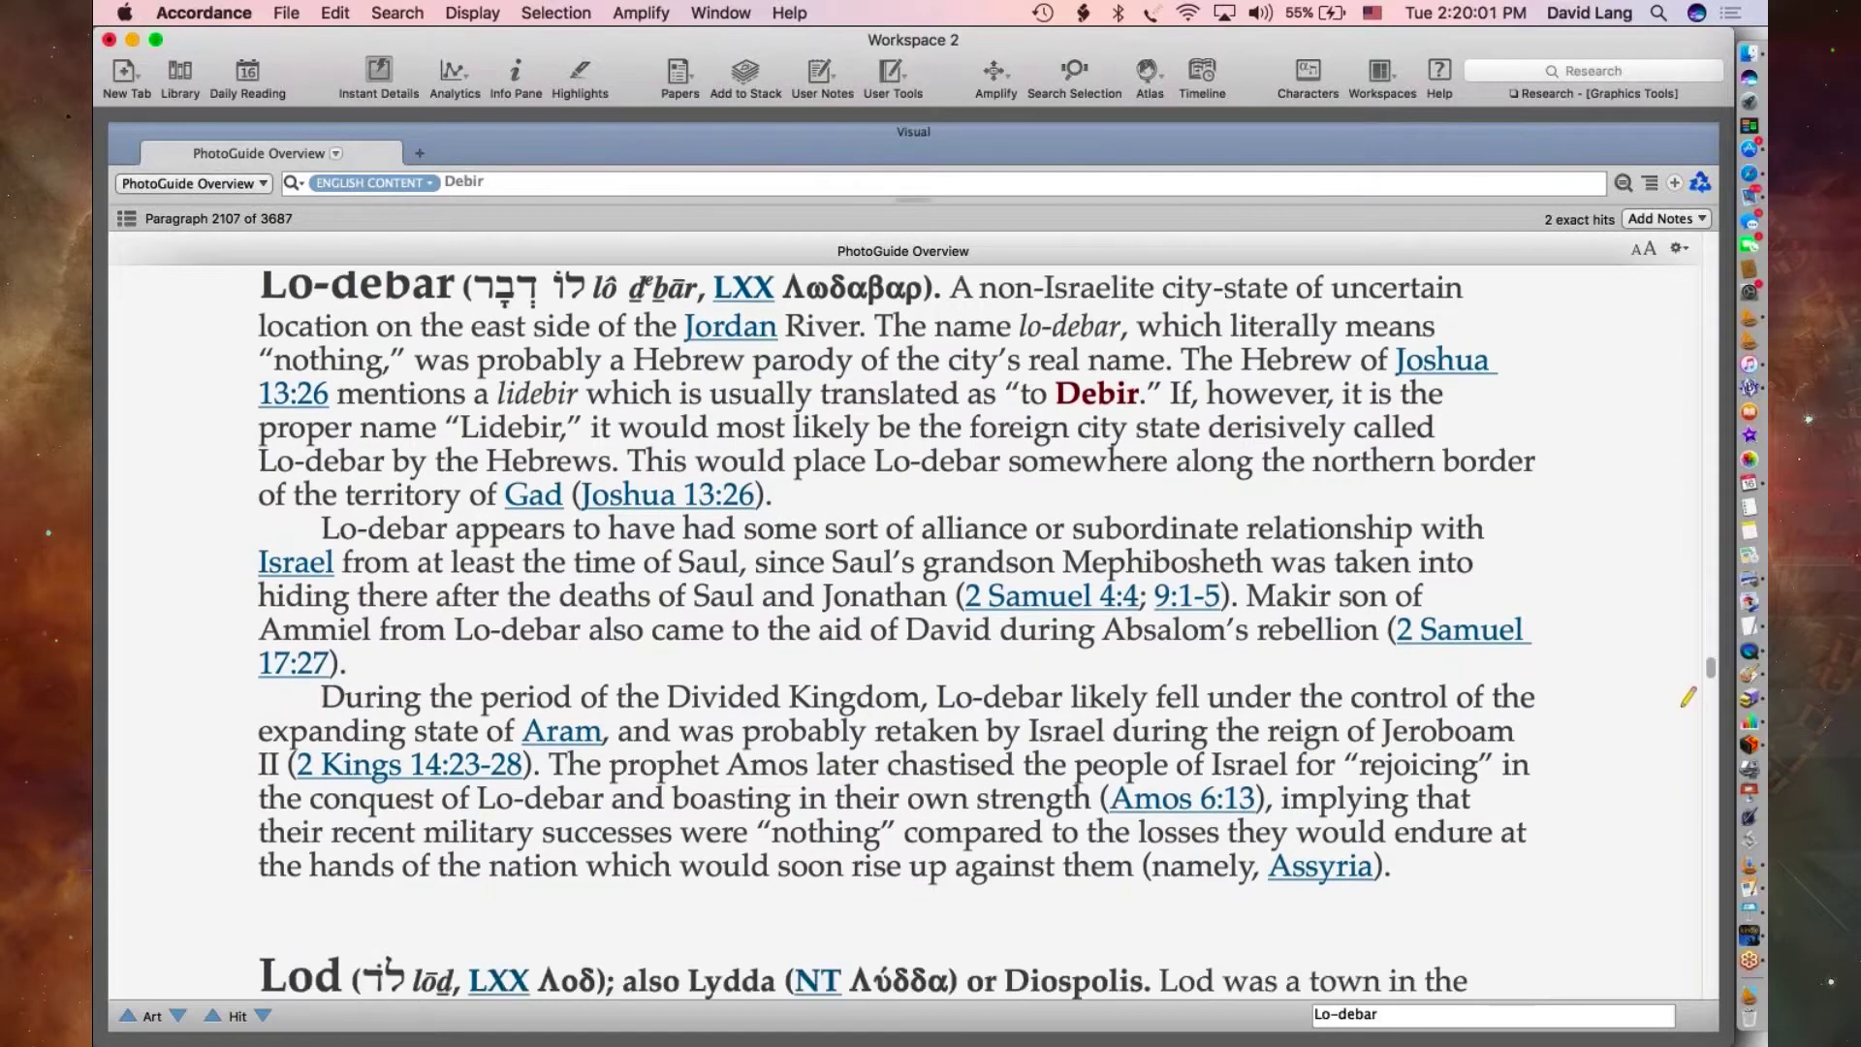
click(263, 1015)
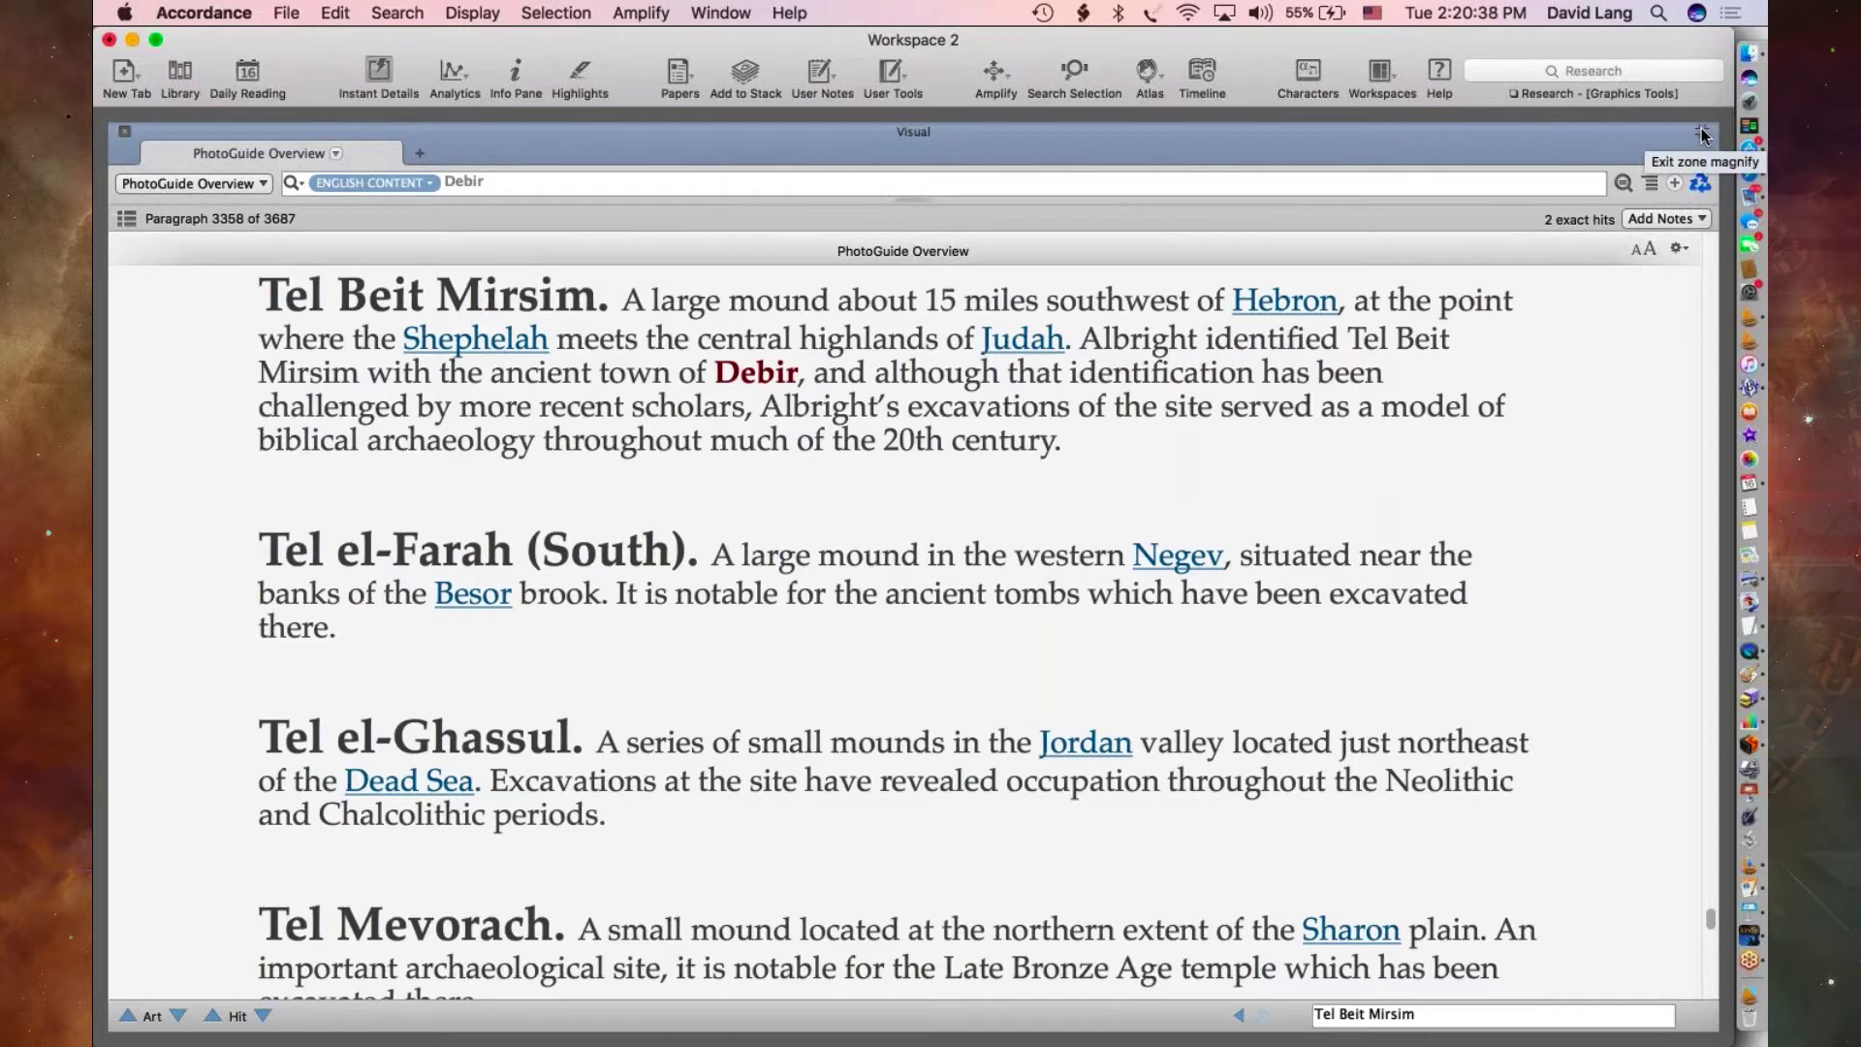
click(1703, 135)
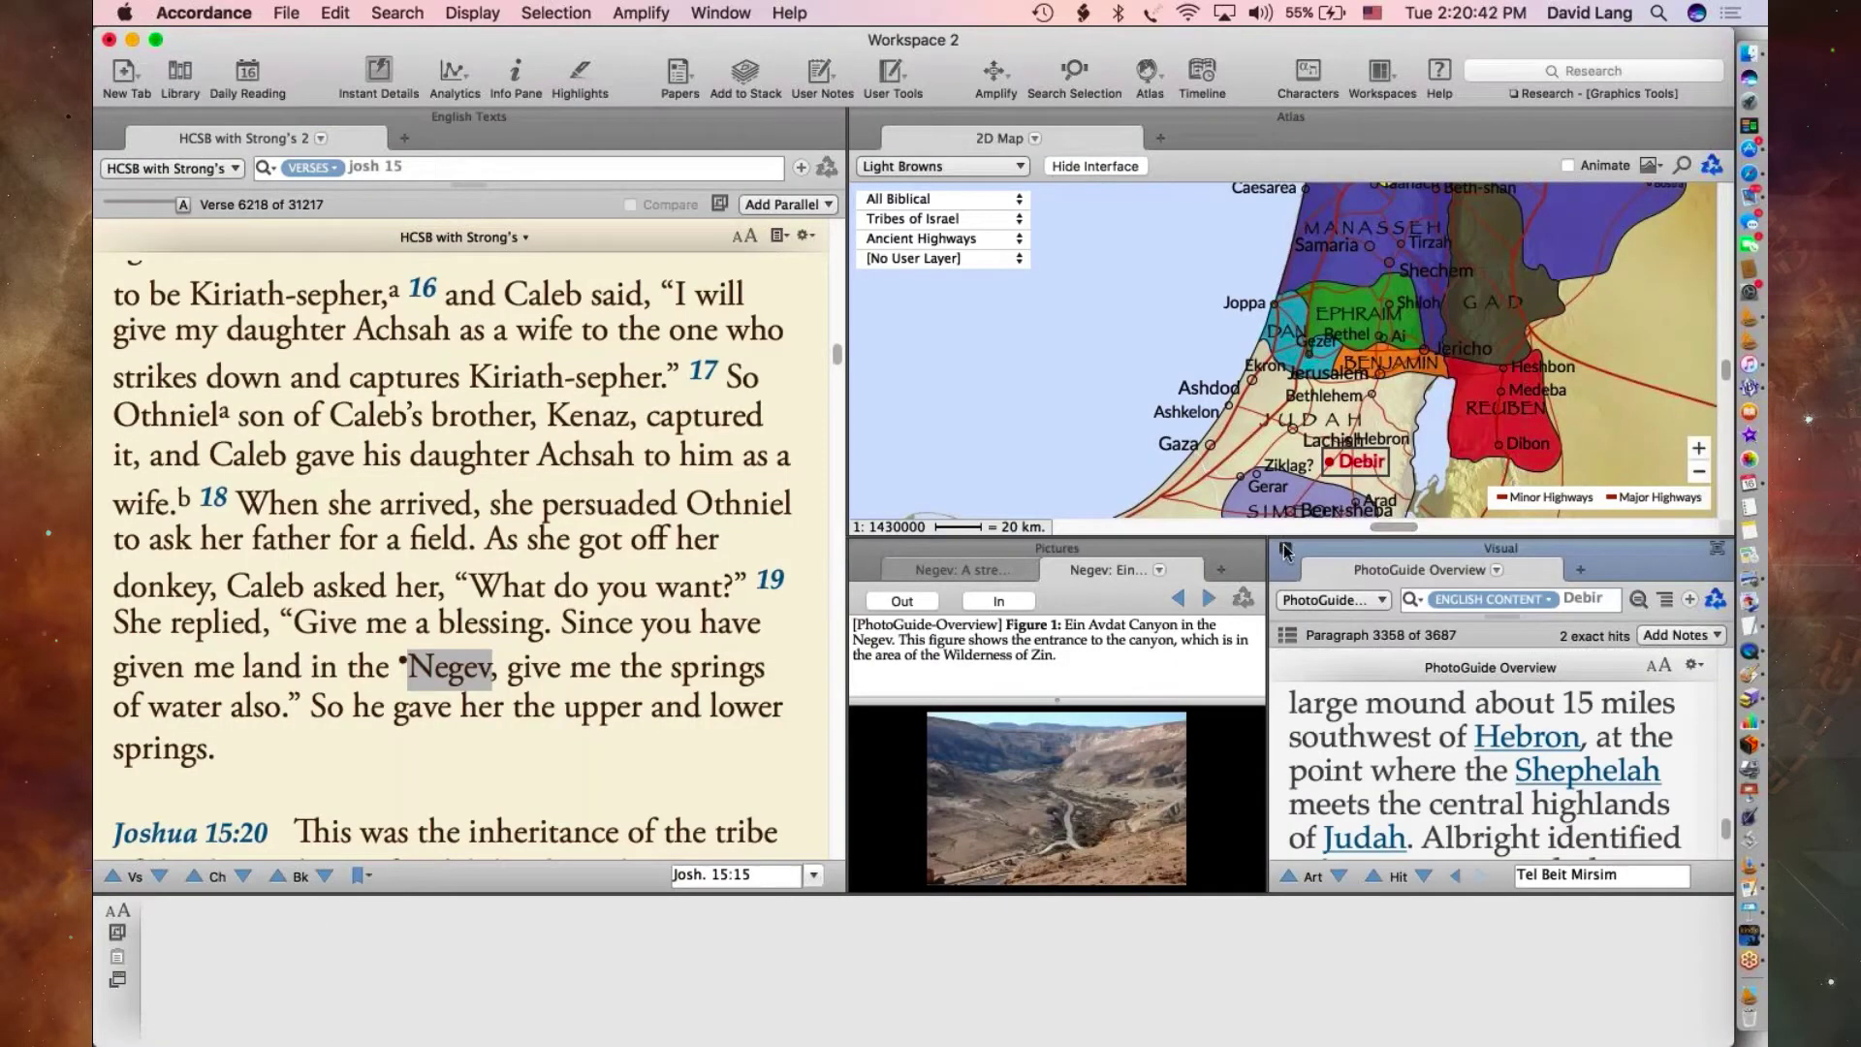
key(super+w)
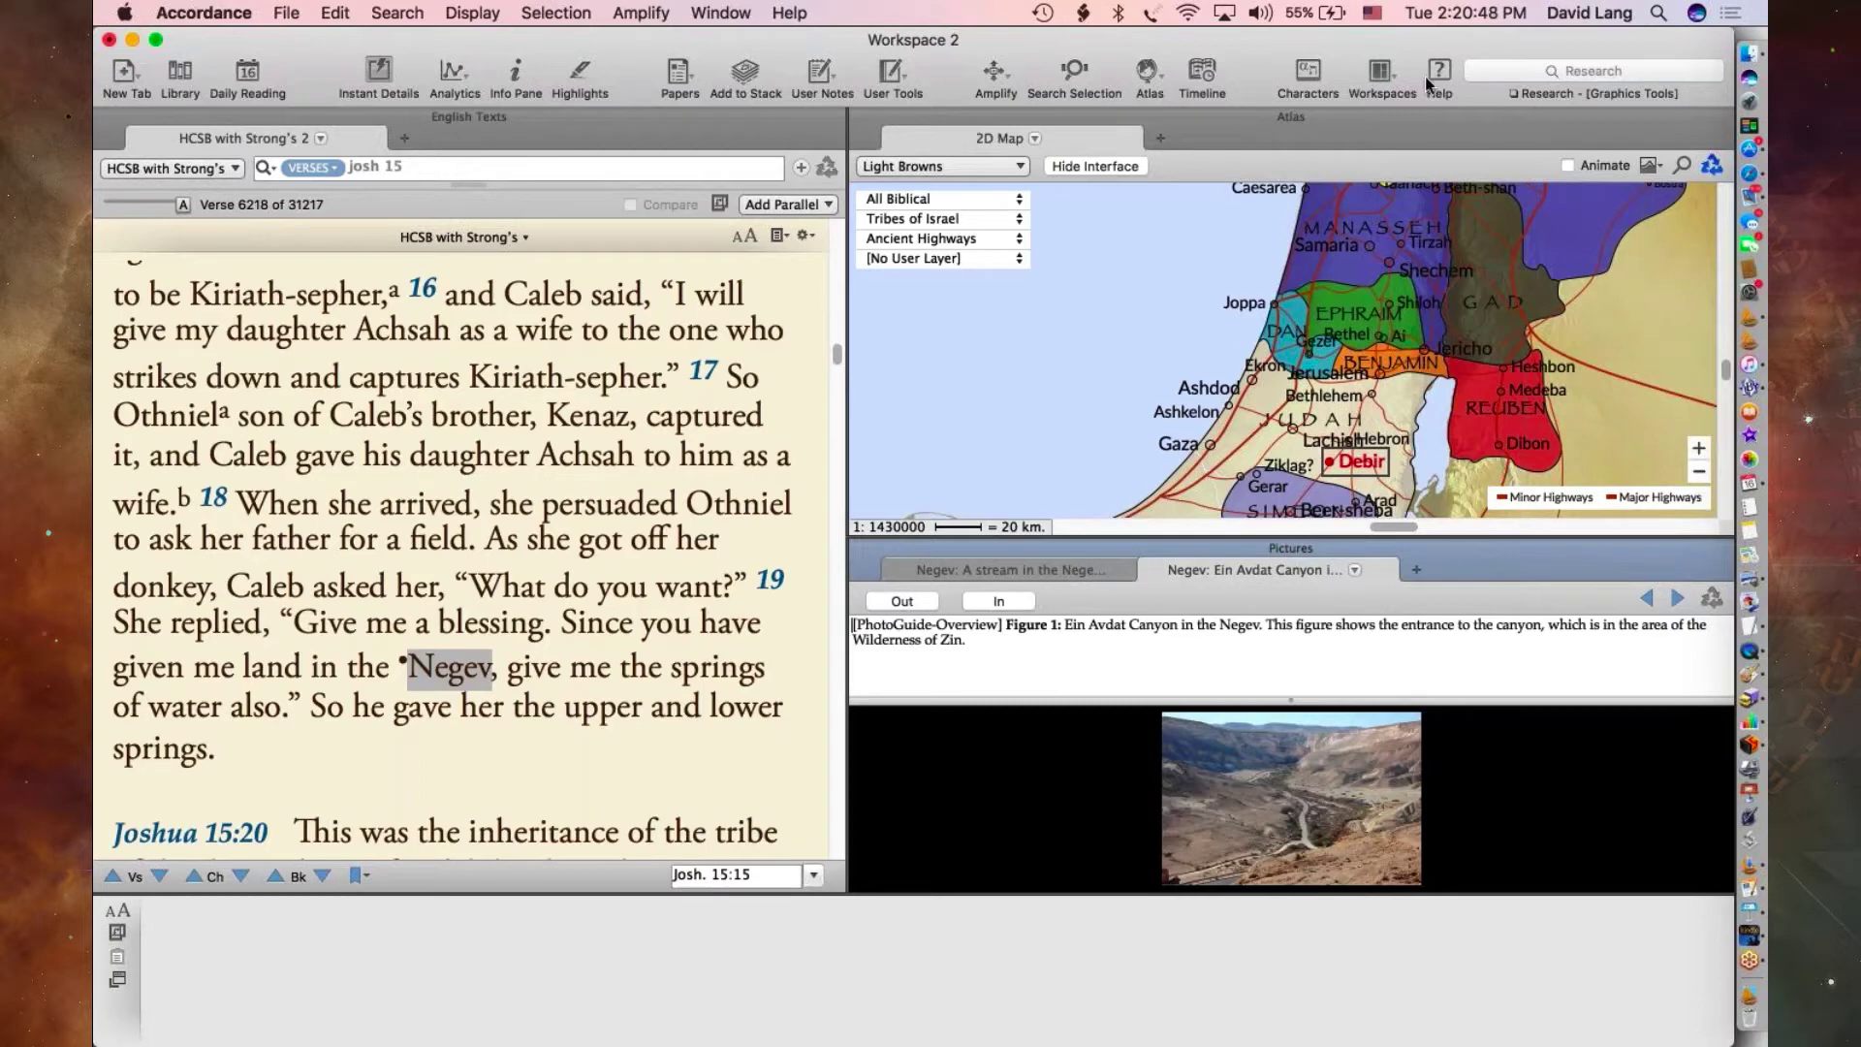
- Set the Research search to English content and enter "mercy" as the search term
click(1614, 72)
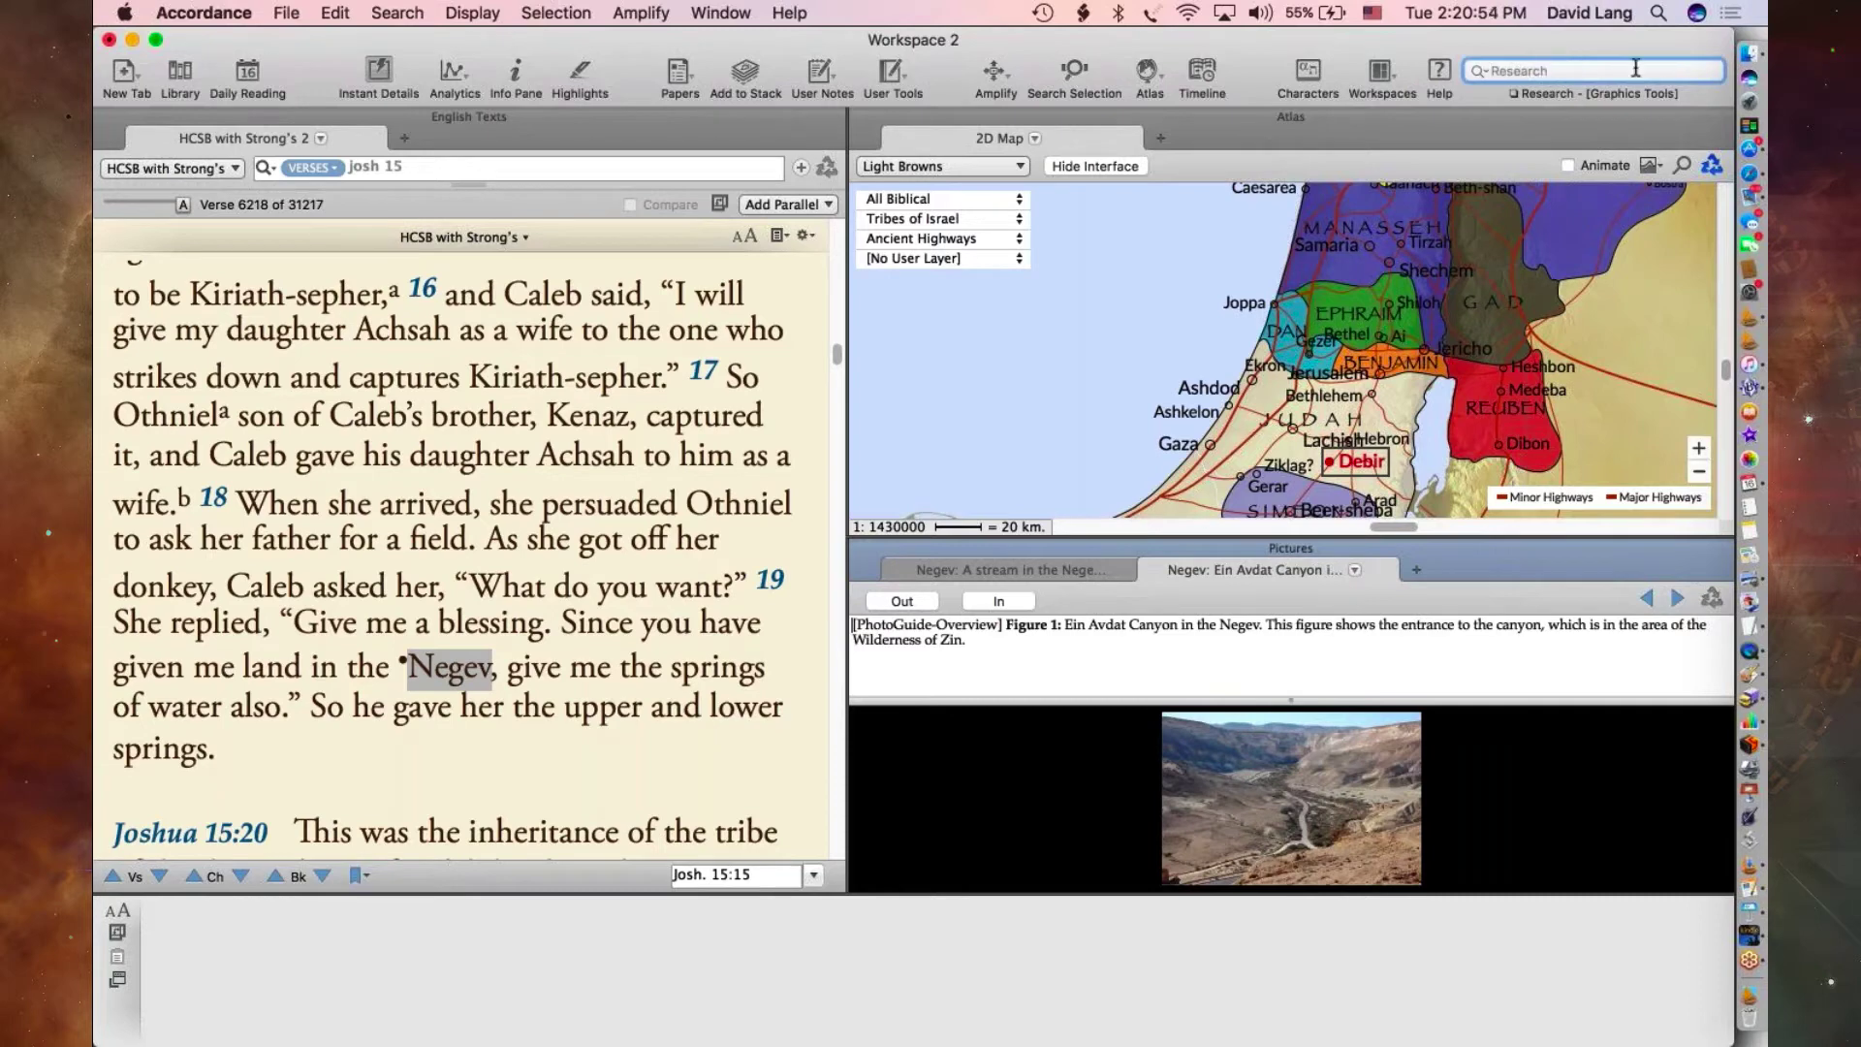
click(1477, 71)
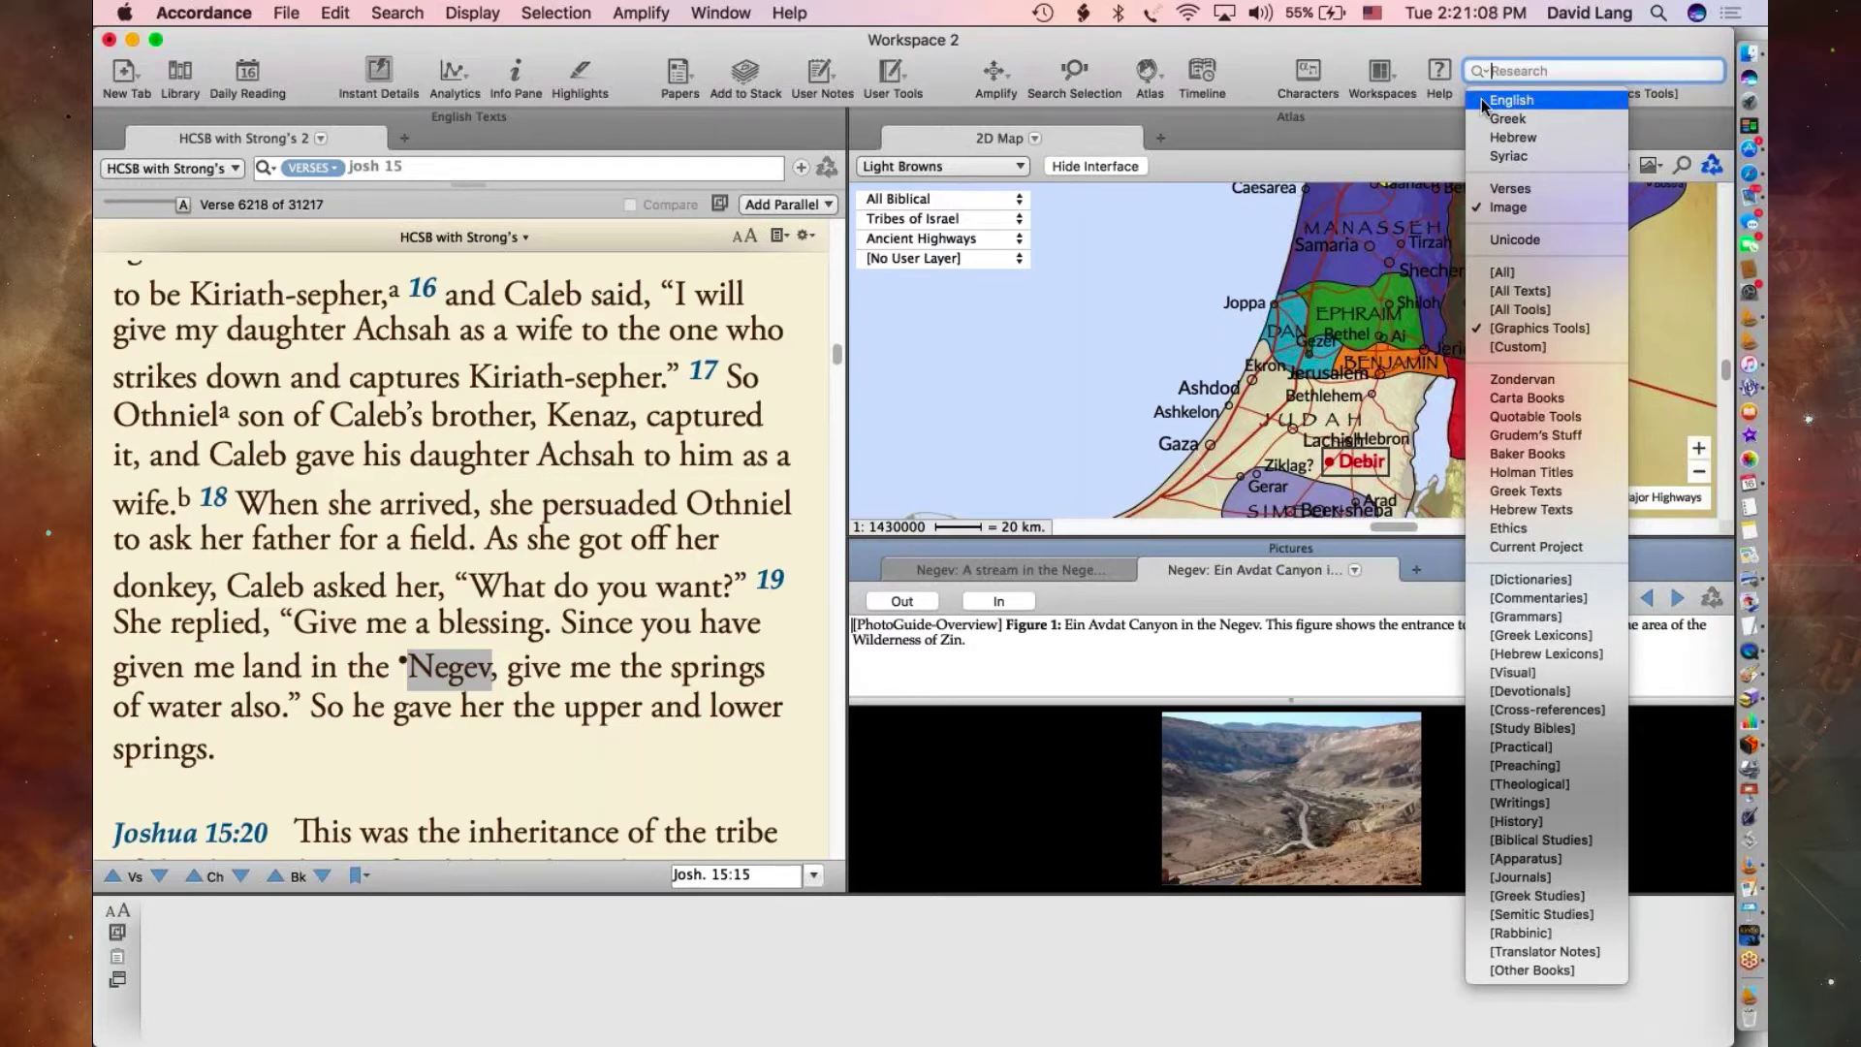
click(1526, 105)
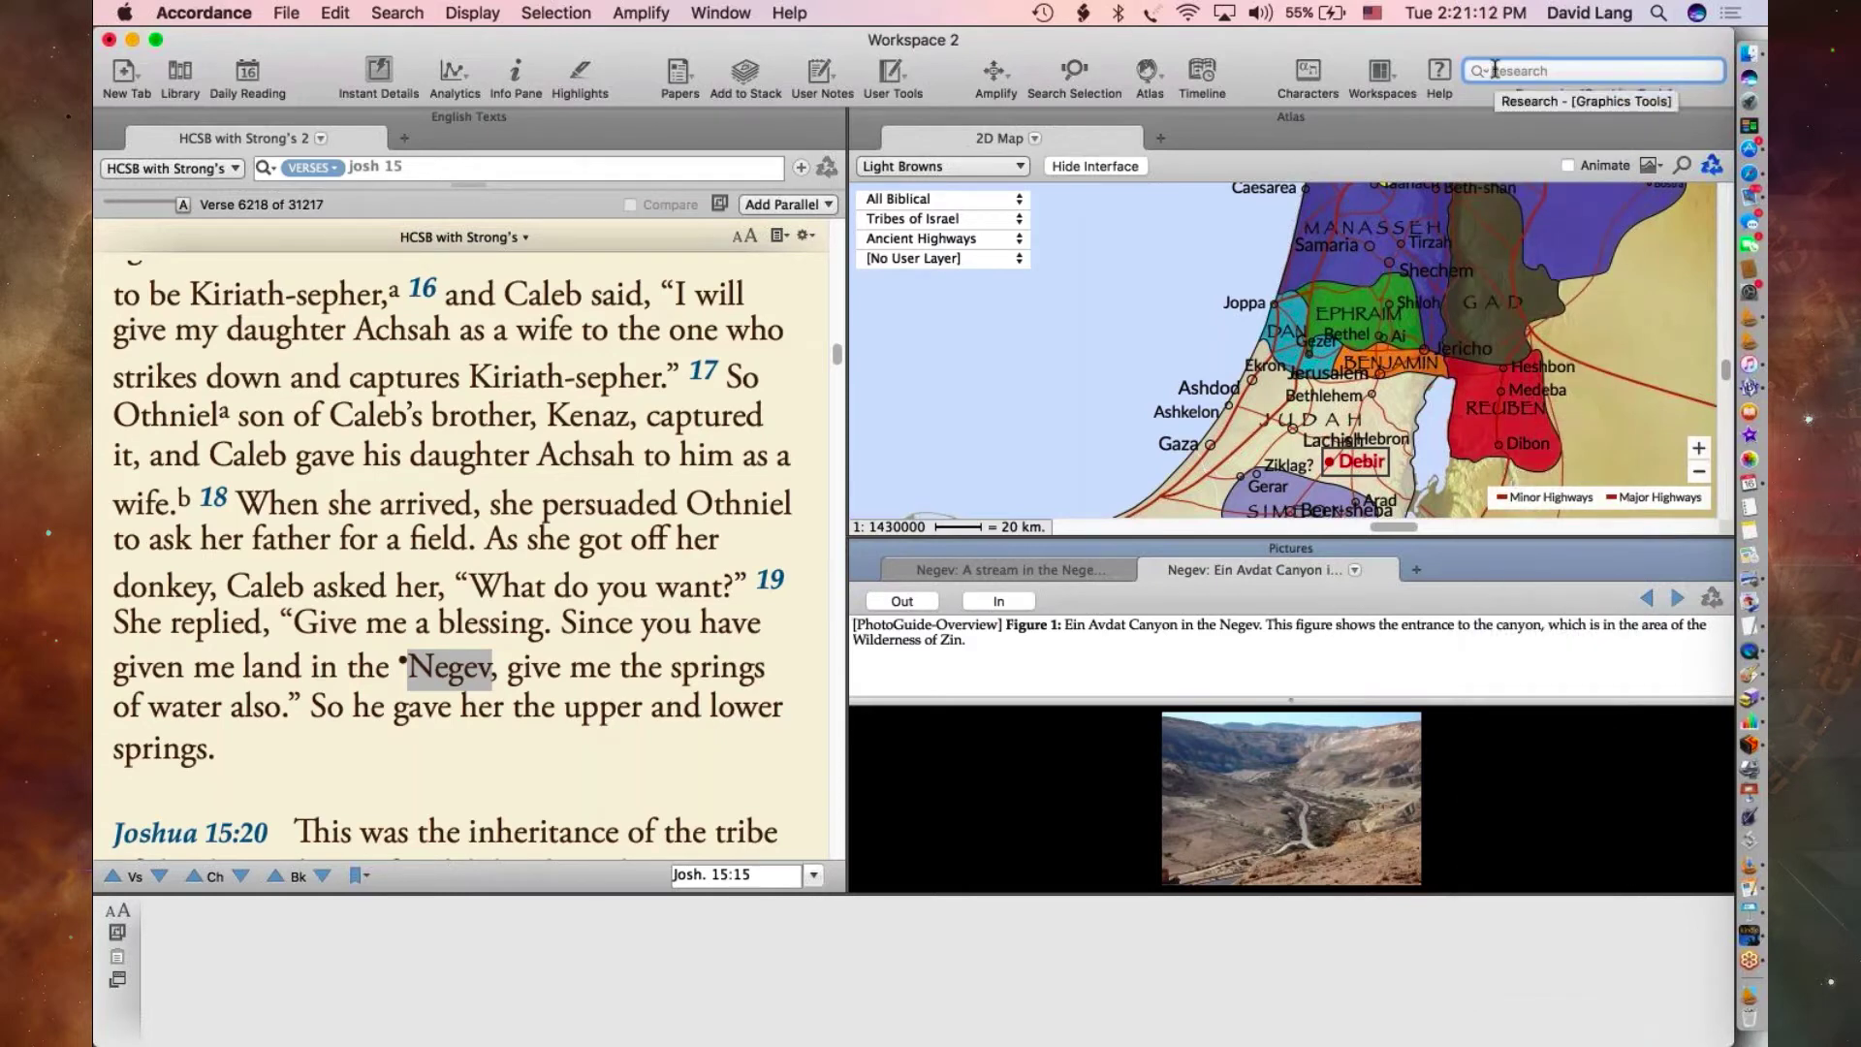
click(1494, 69)
text(mercy)
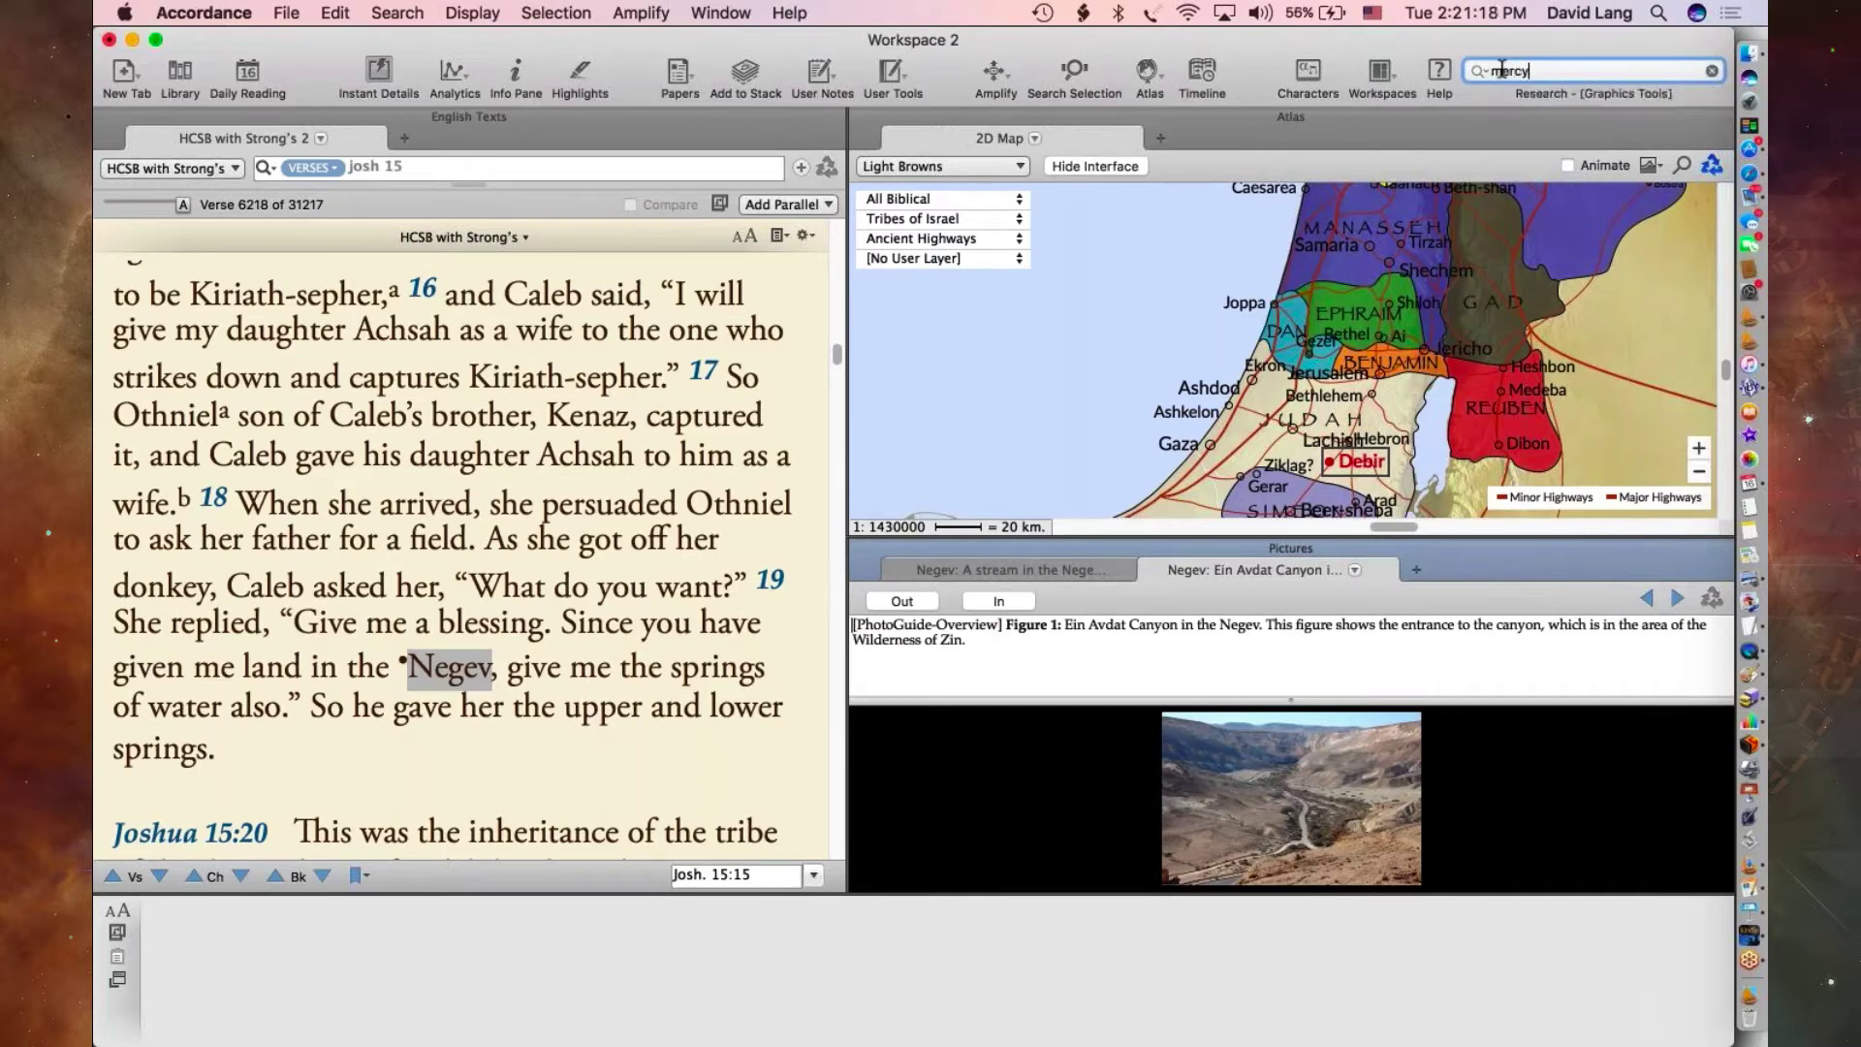
- Change the Research scope to [All Tools] and run the search for "mercy"
click(1480, 70)
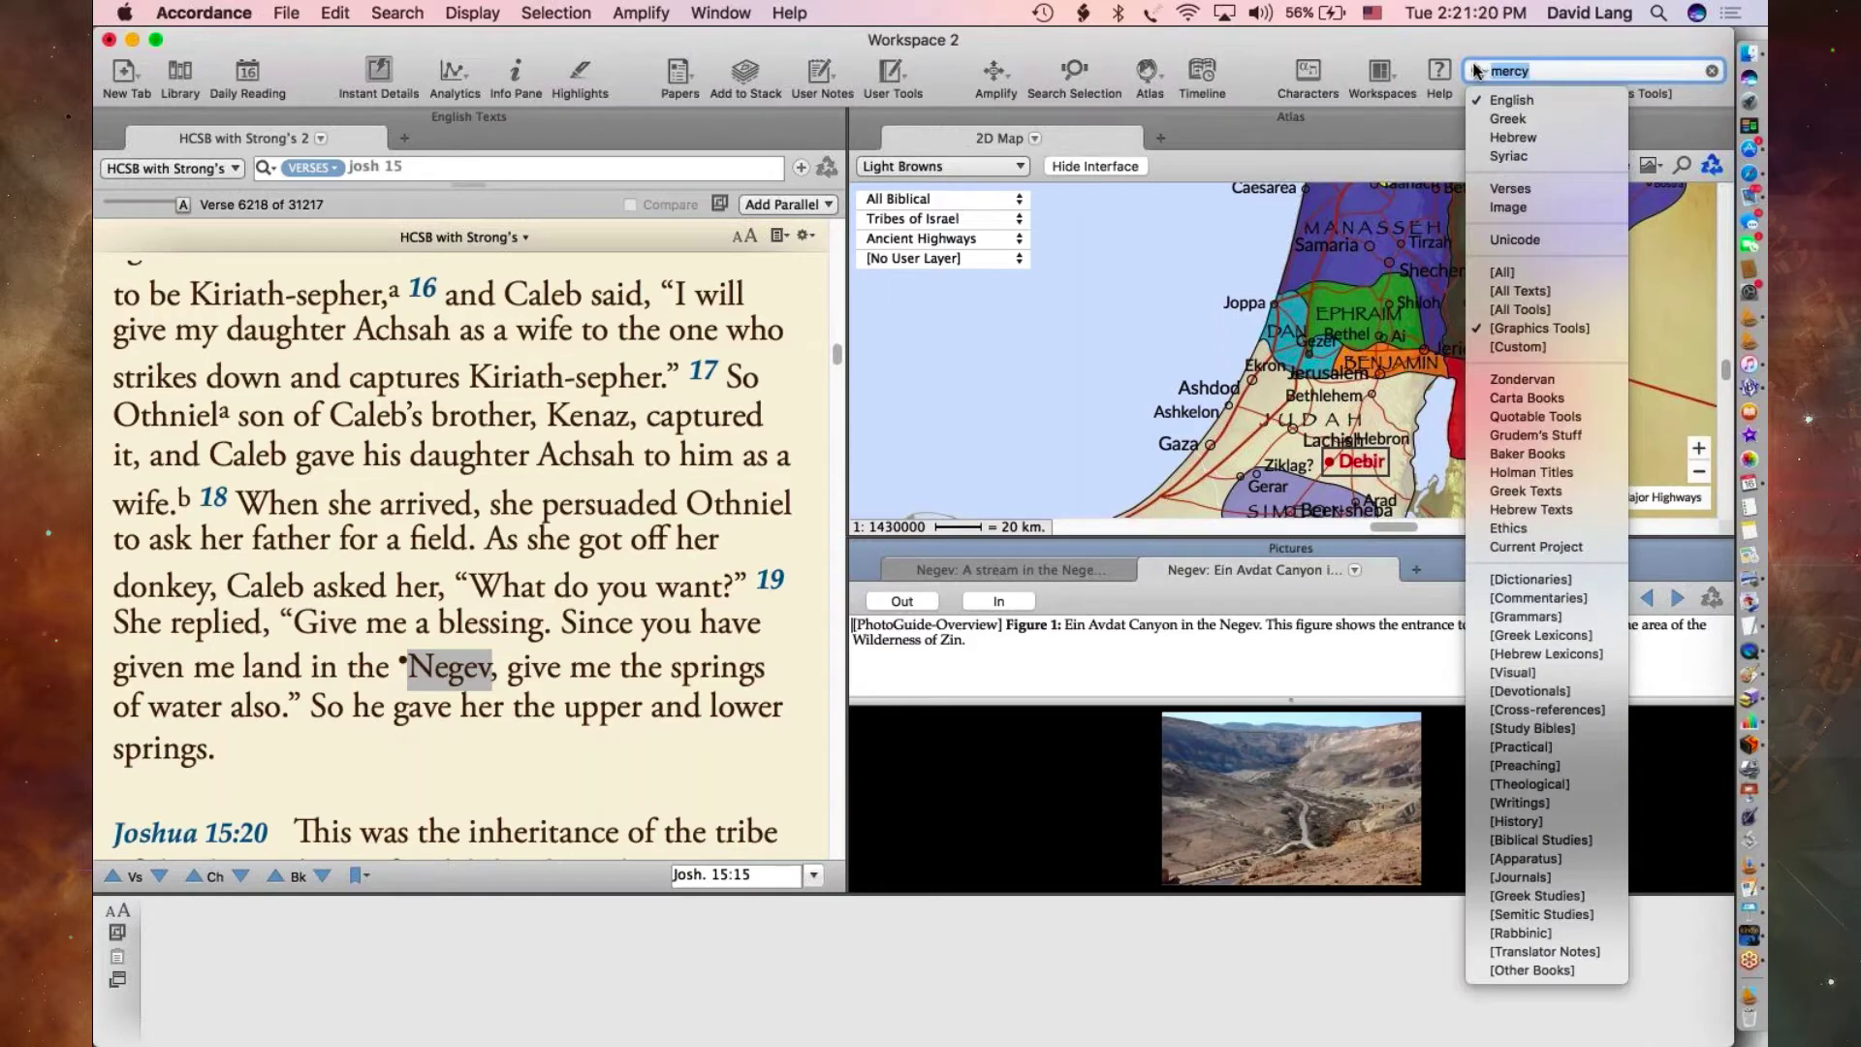
click(1534, 310)
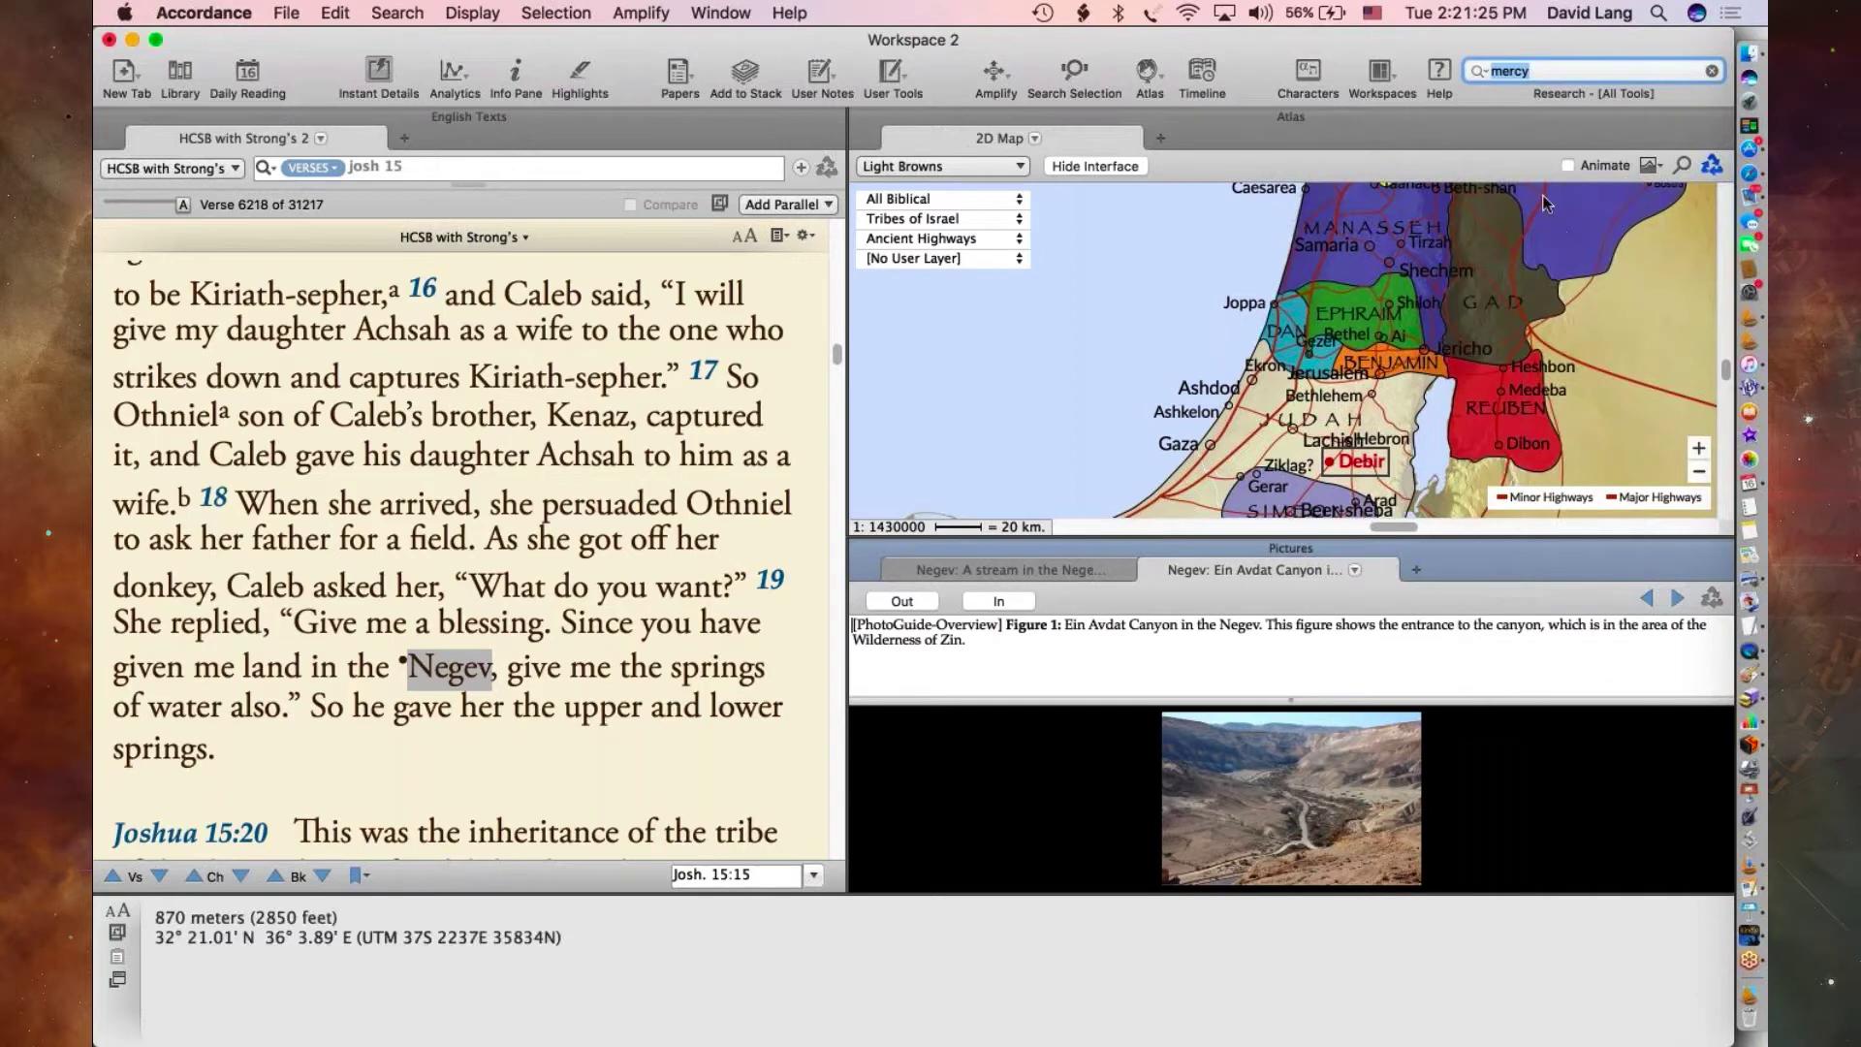
click(1547, 70)
key(Return)
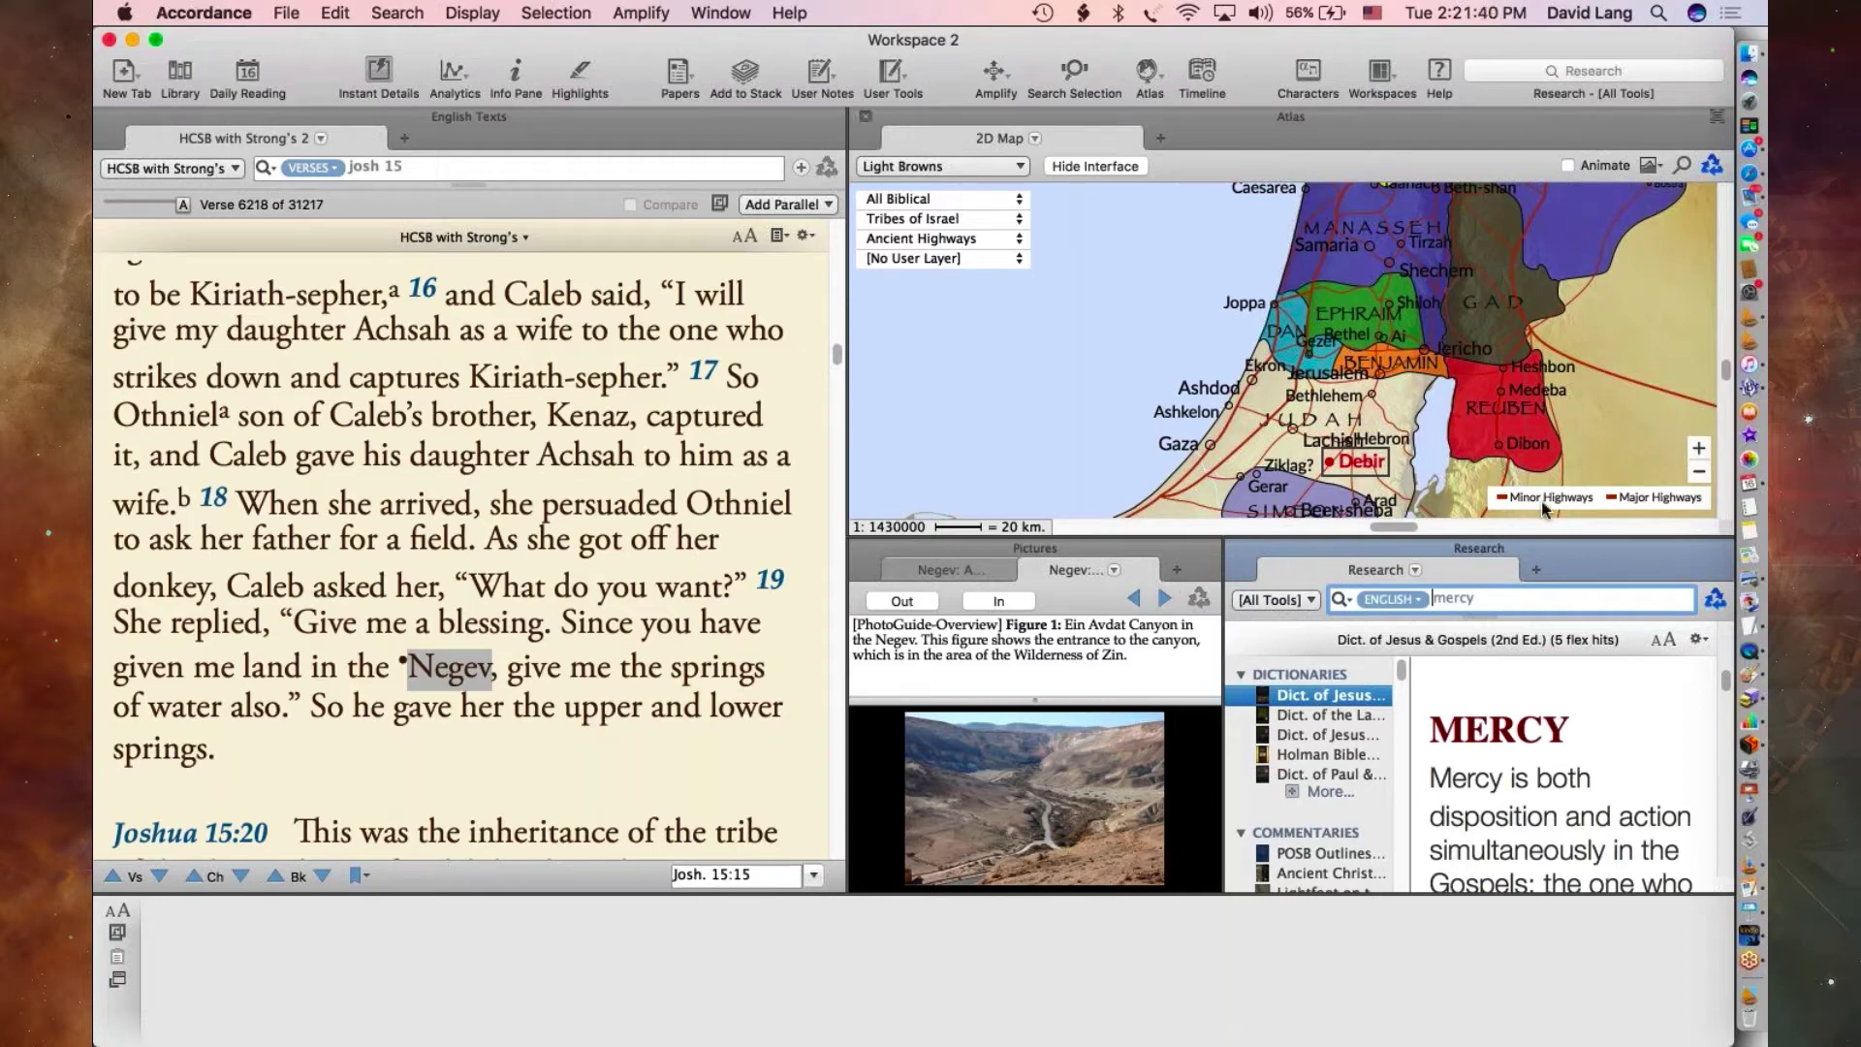
- Enlarge the Research results for "mercy", show all the matching dictionaries and look through the other tool categories
mouse_move(1571, 715)
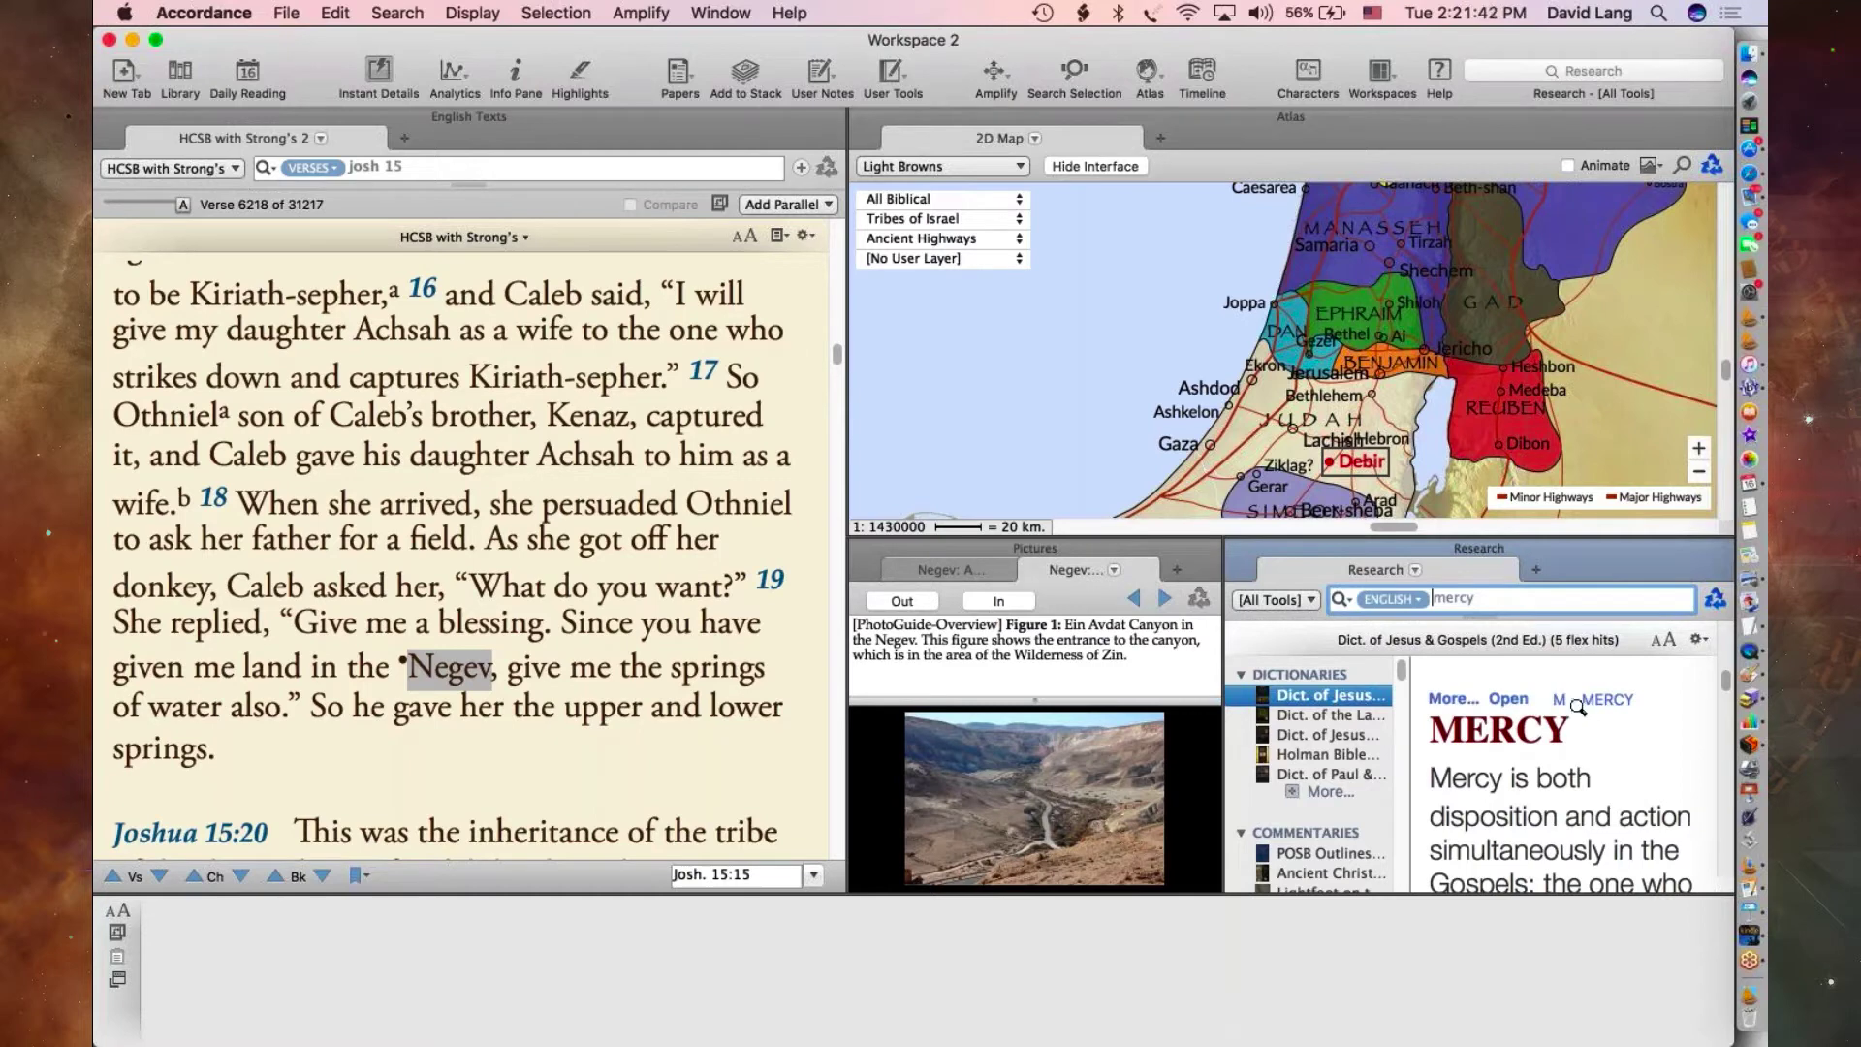
mouse_move(1714, 549)
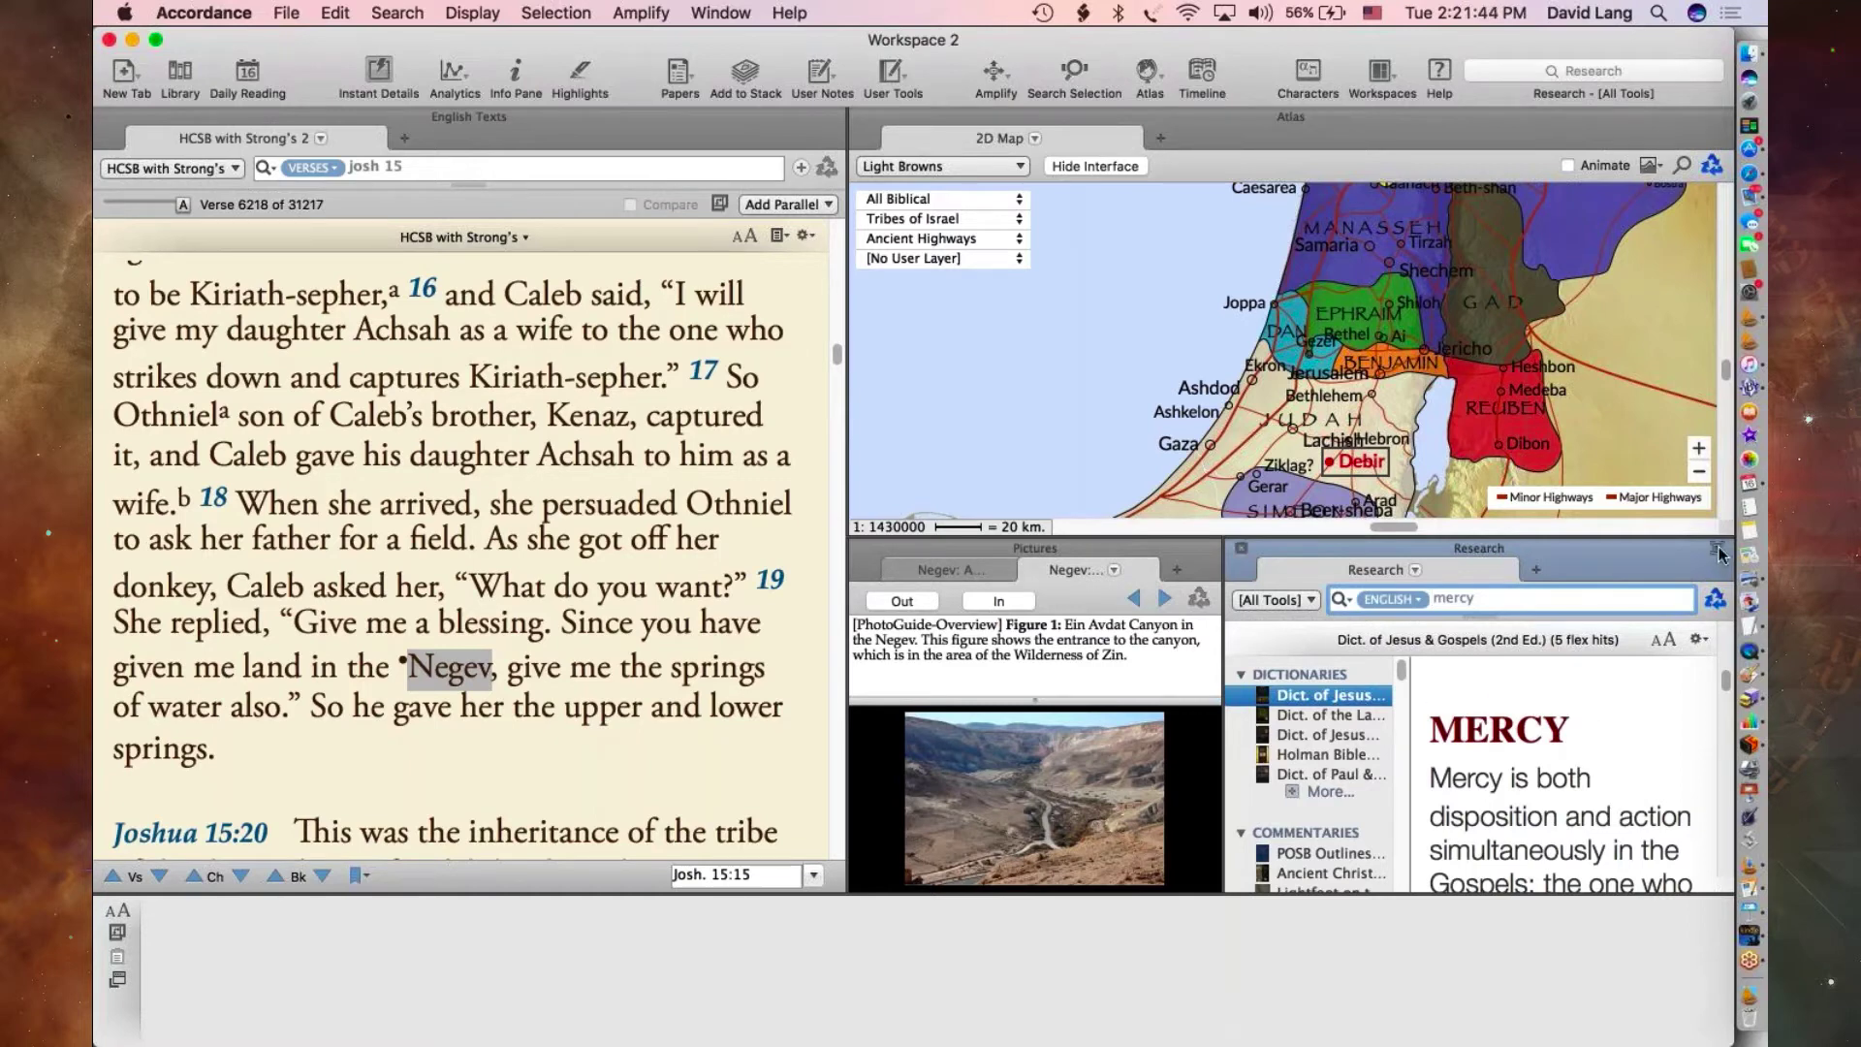
click(1714, 549)
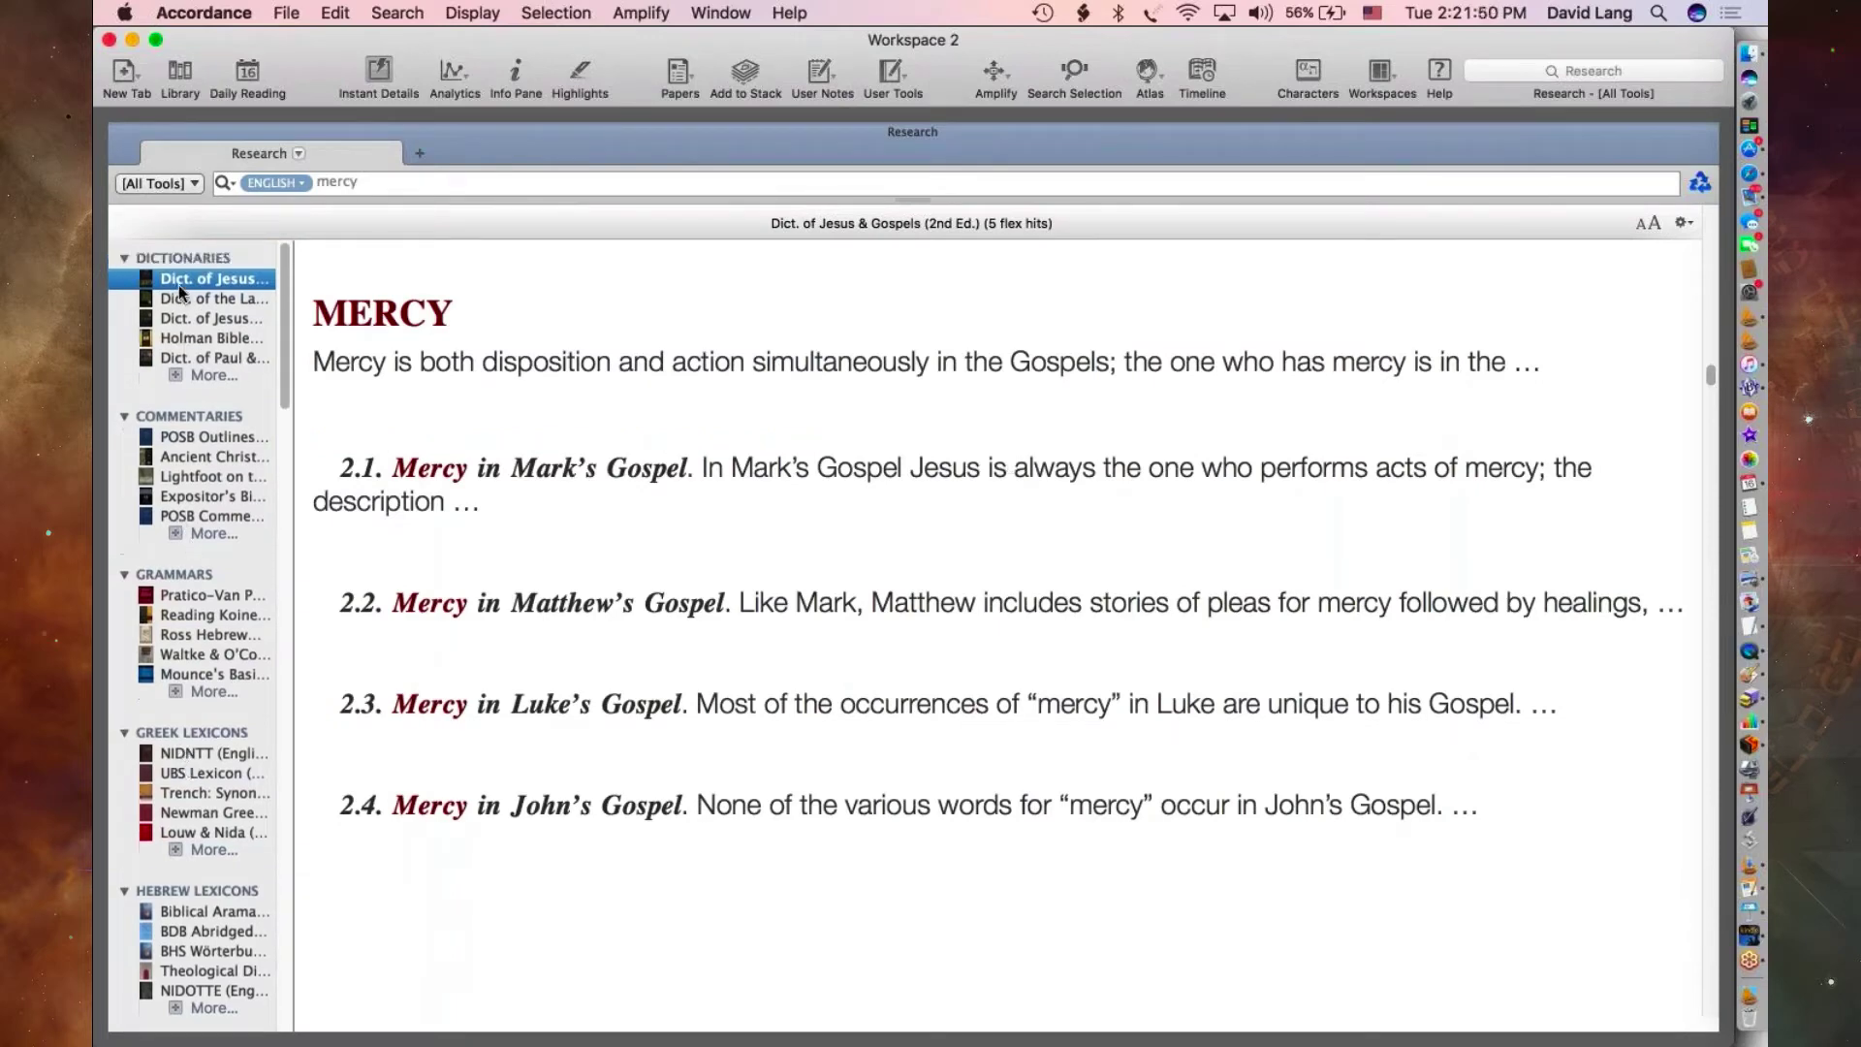
click(214, 376)
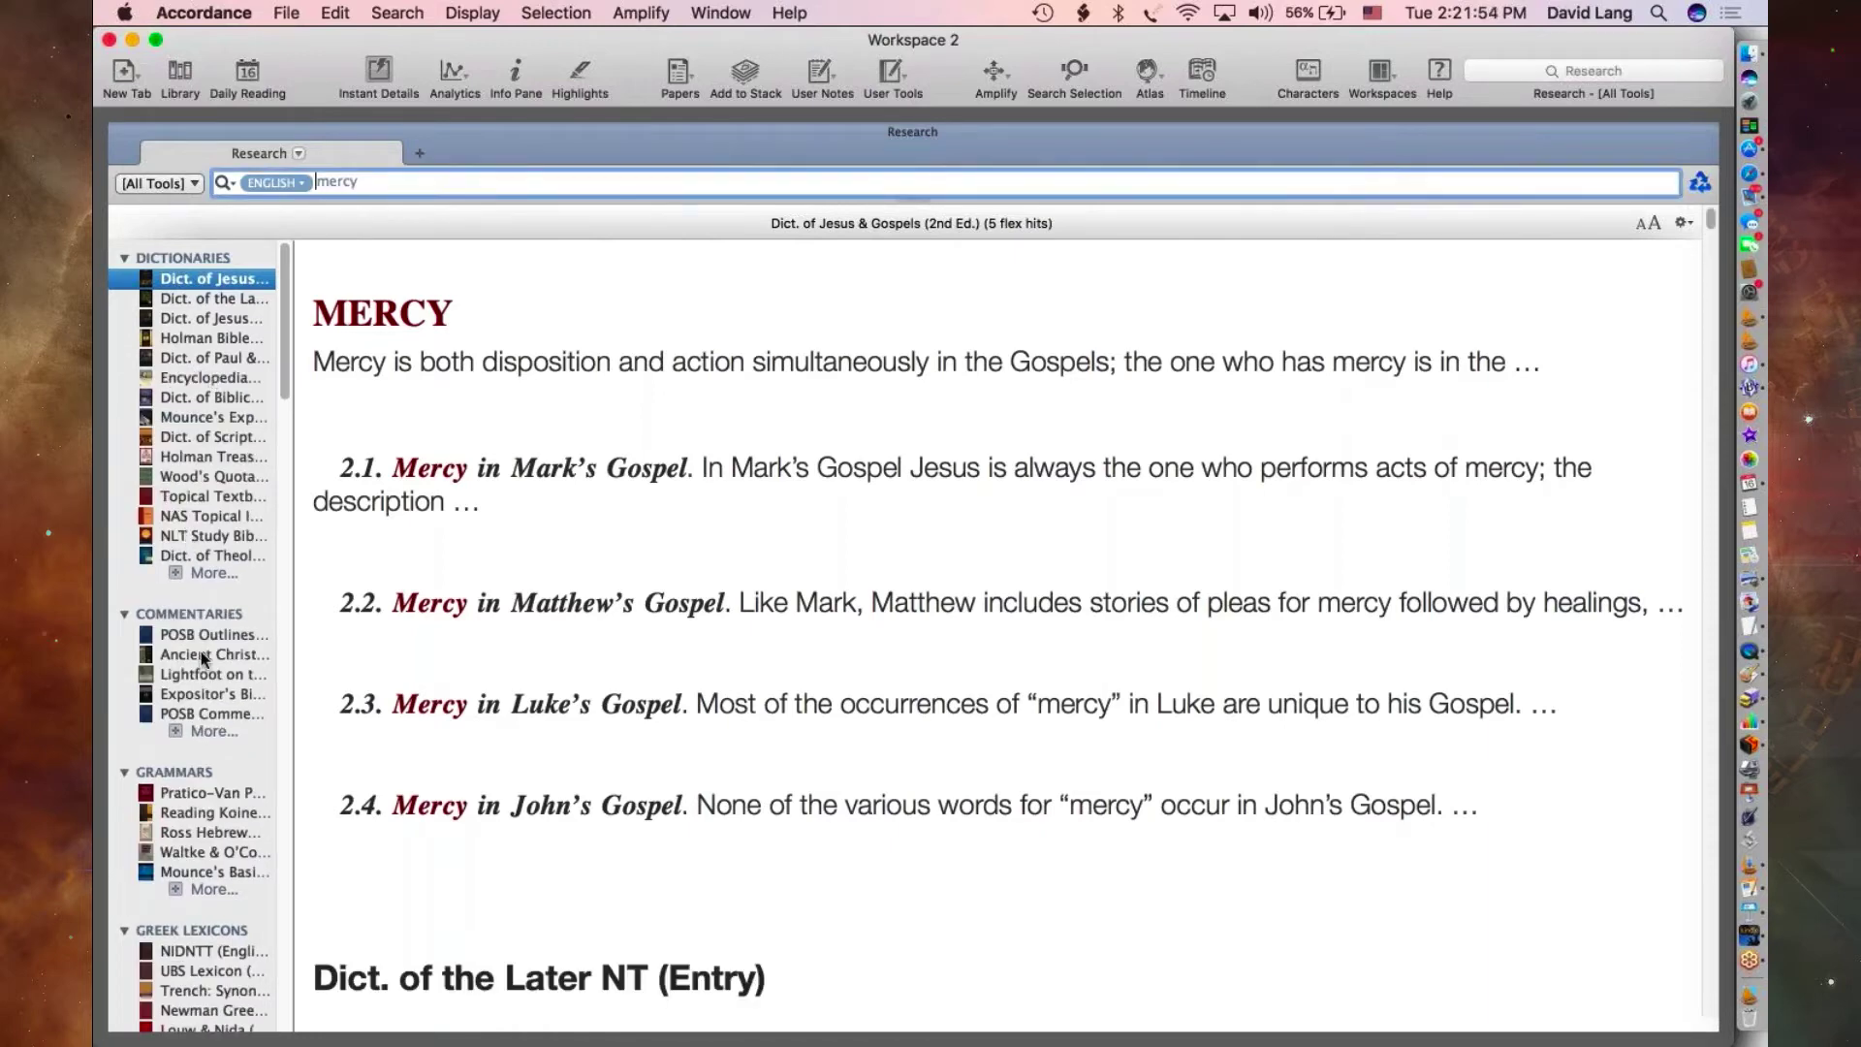
scroll(202, 708, down, 5)
scroll(201, 706, down, 10)
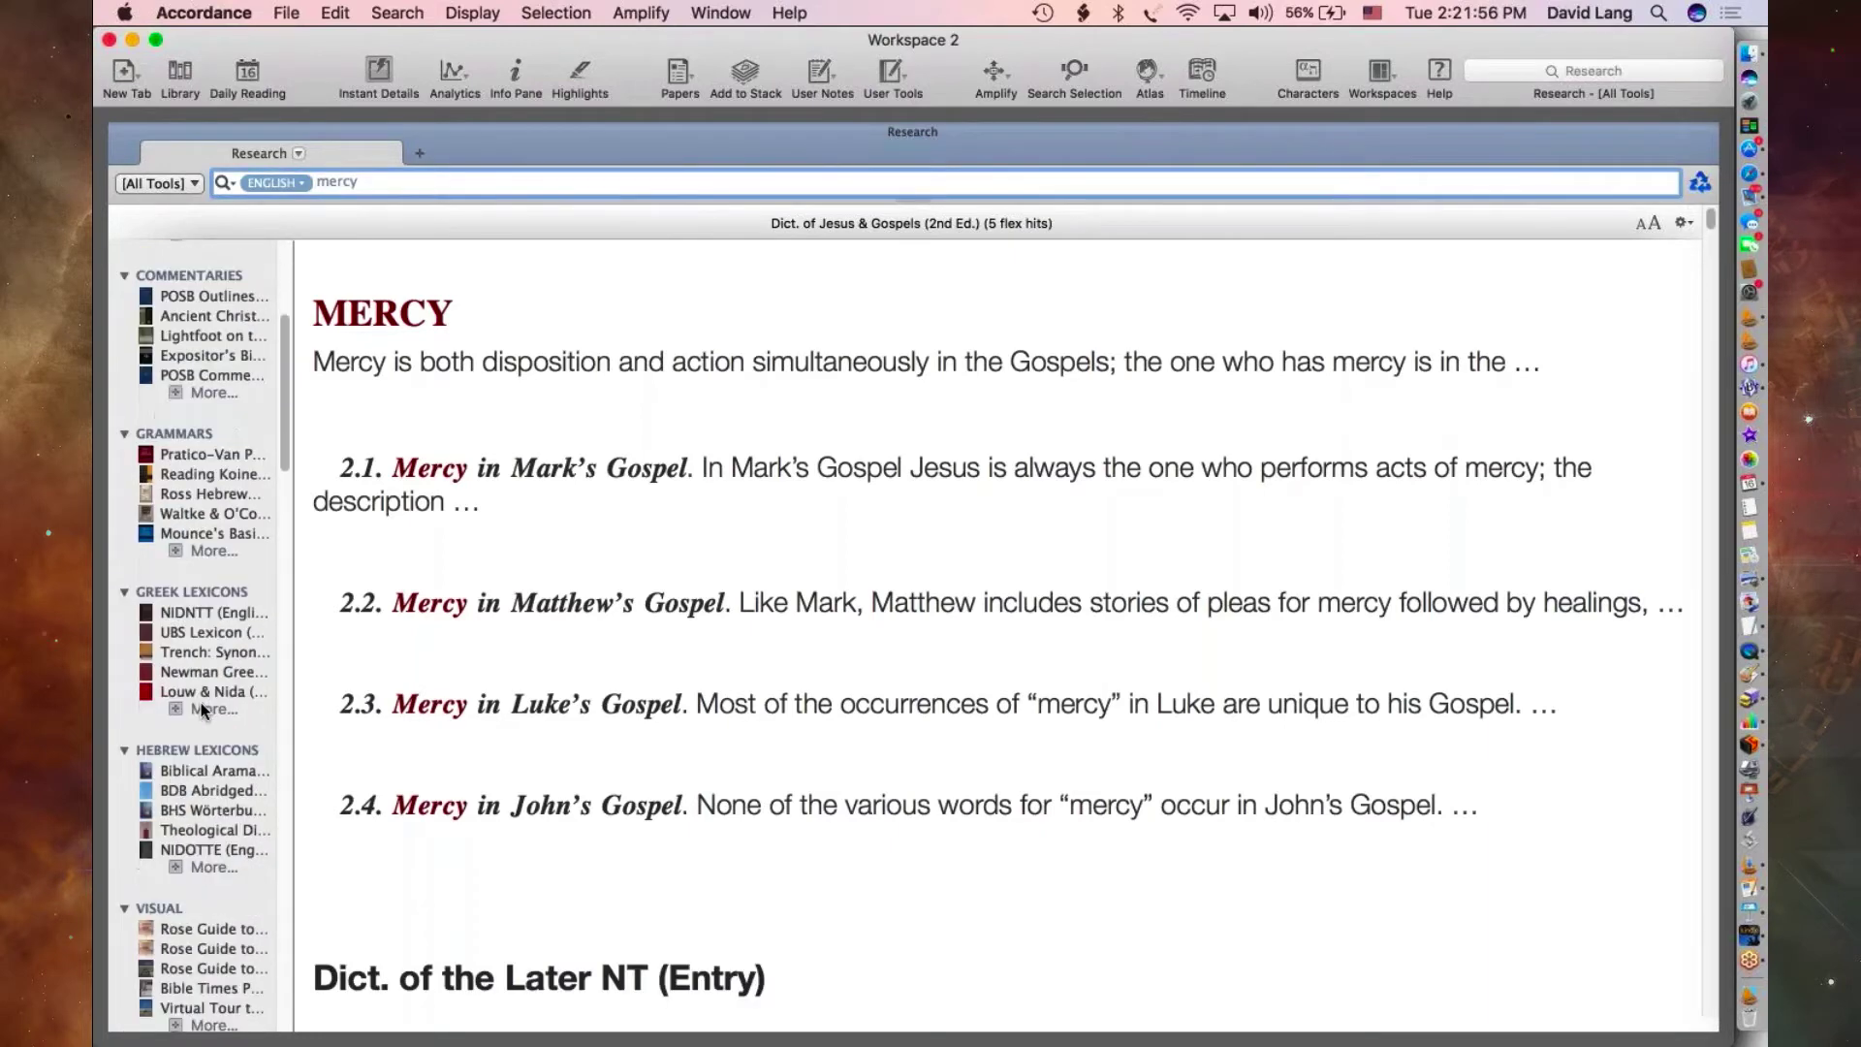
scroll(203, 709, down, 9)
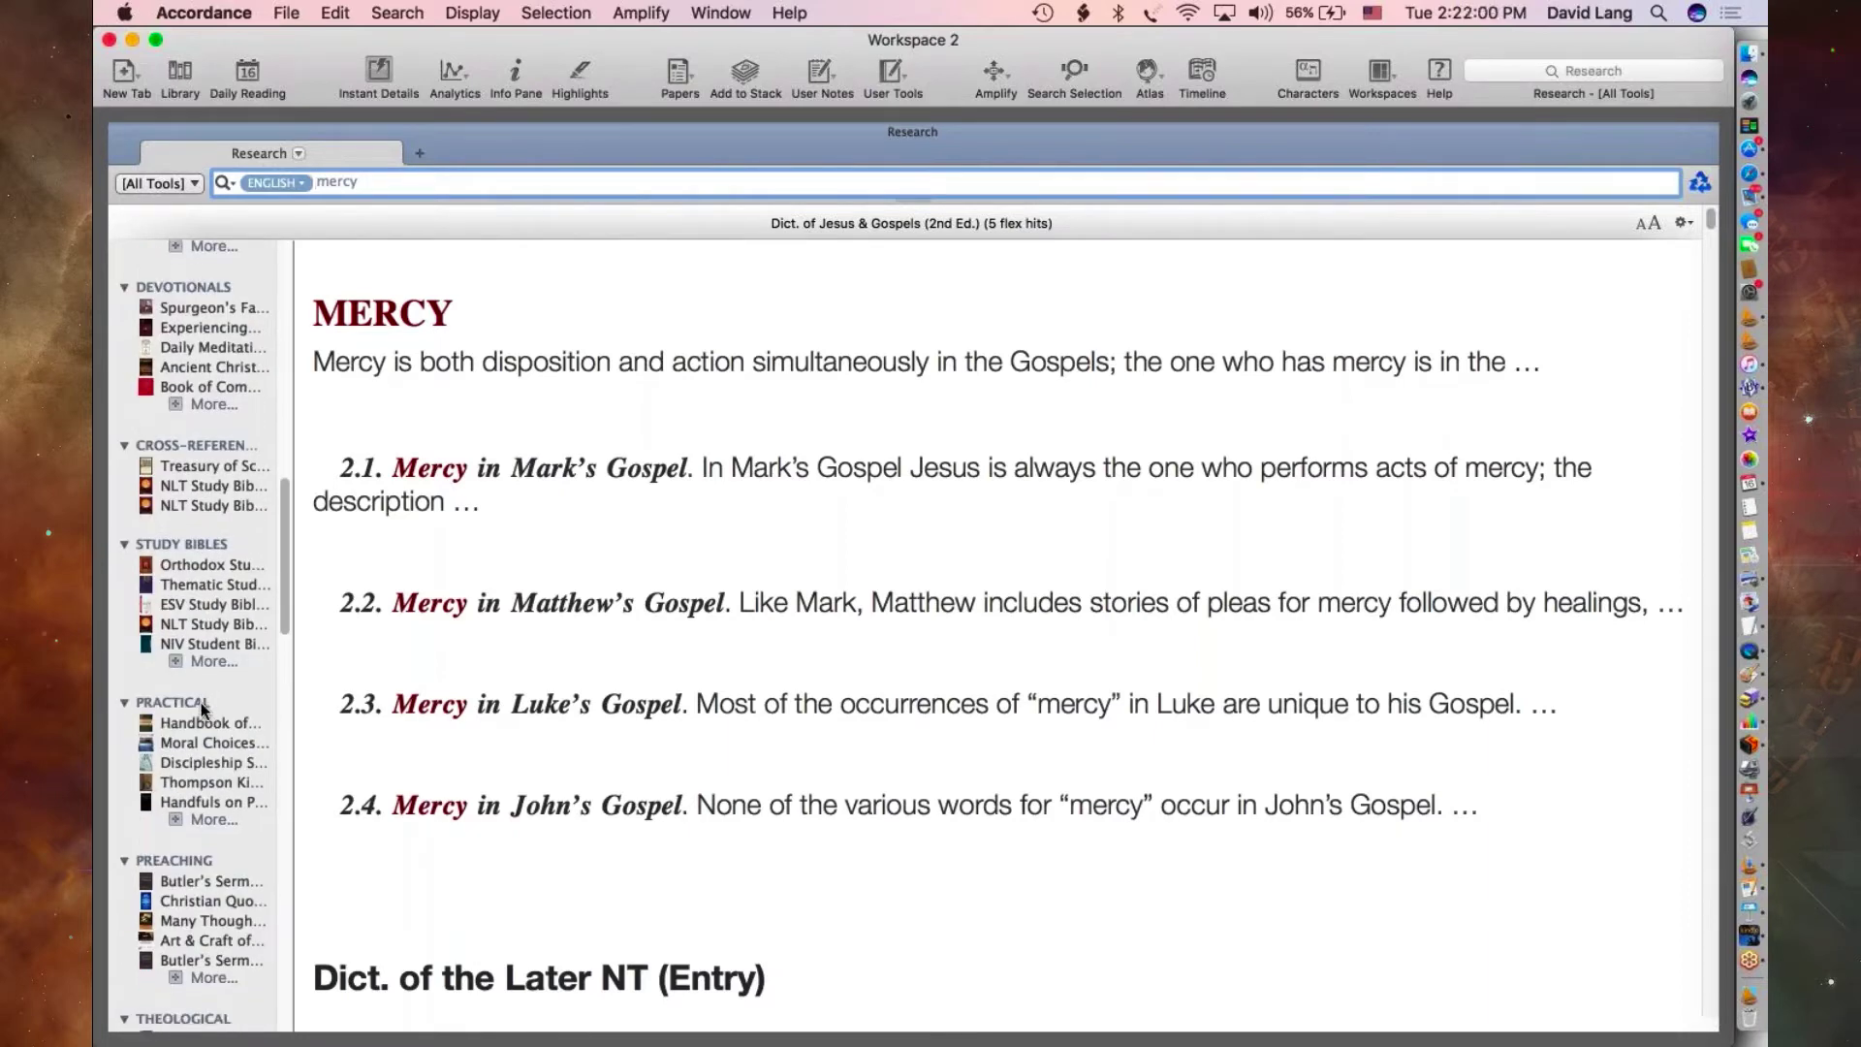
scroll(203, 709, down, 16)
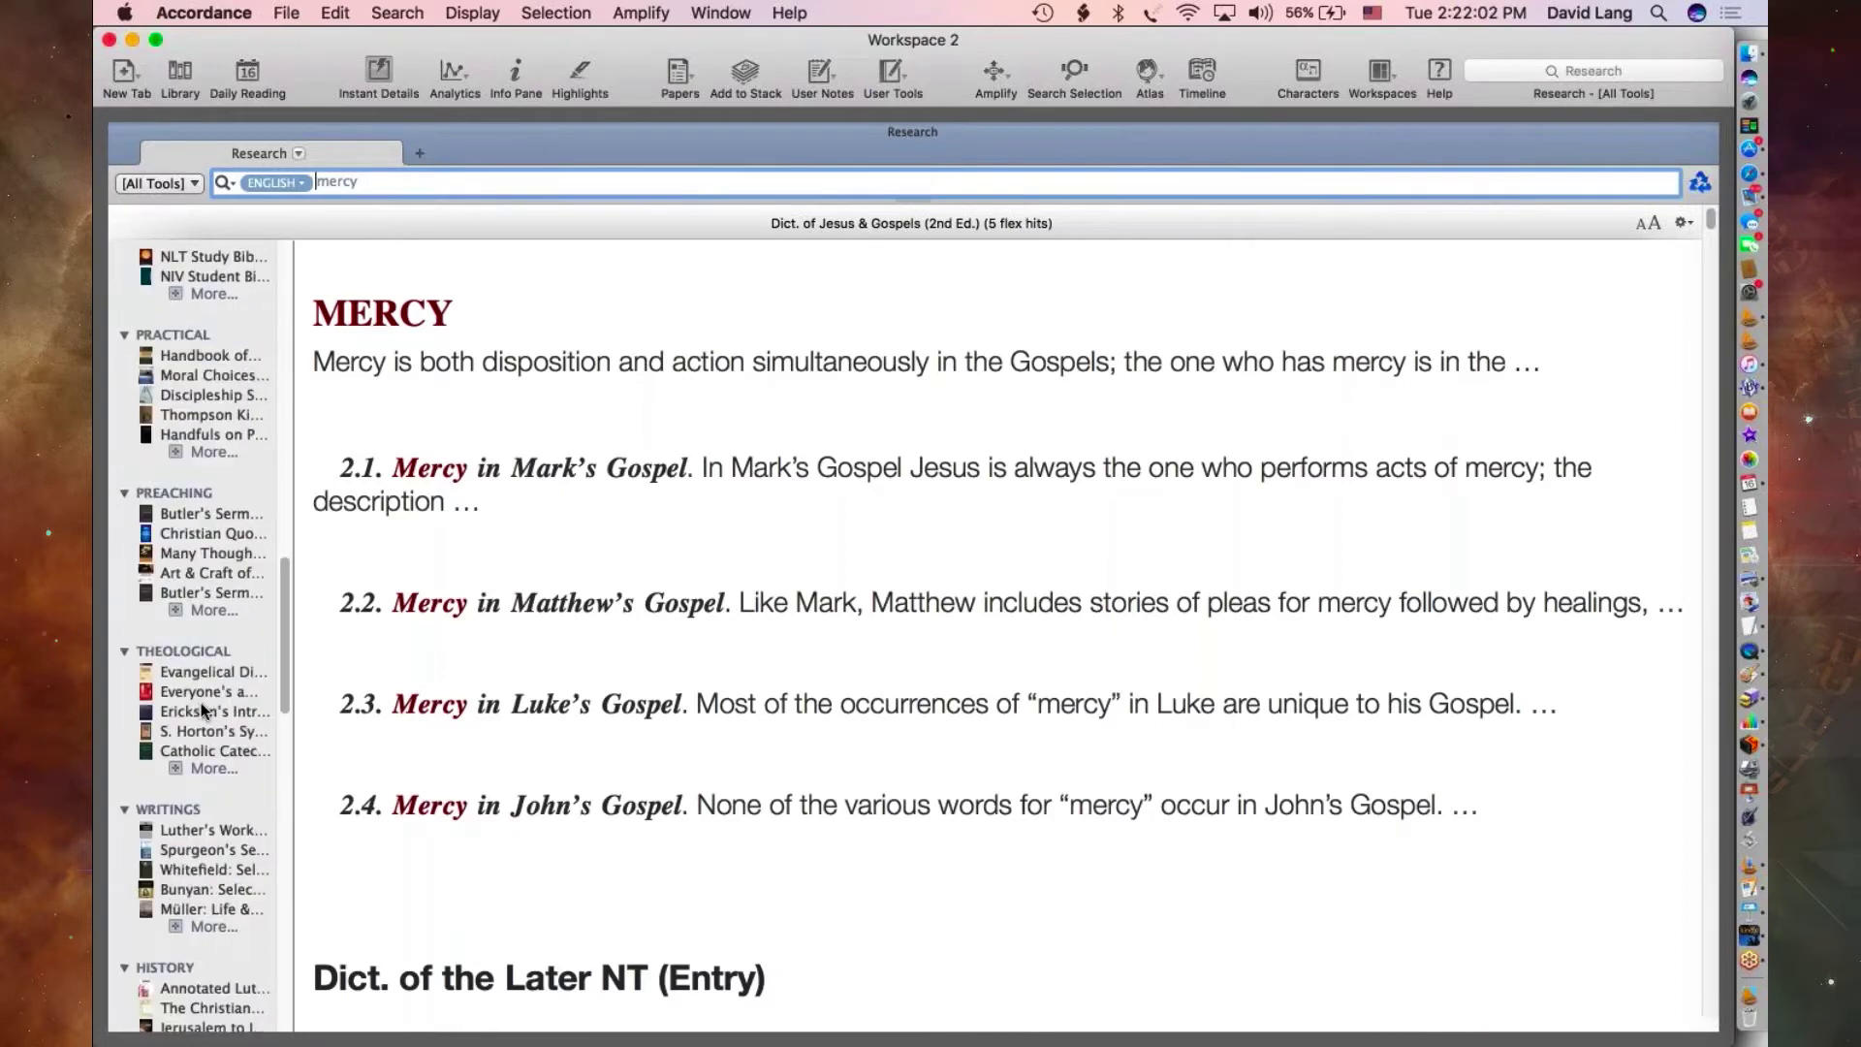
scroll(203, 708, down, 4)
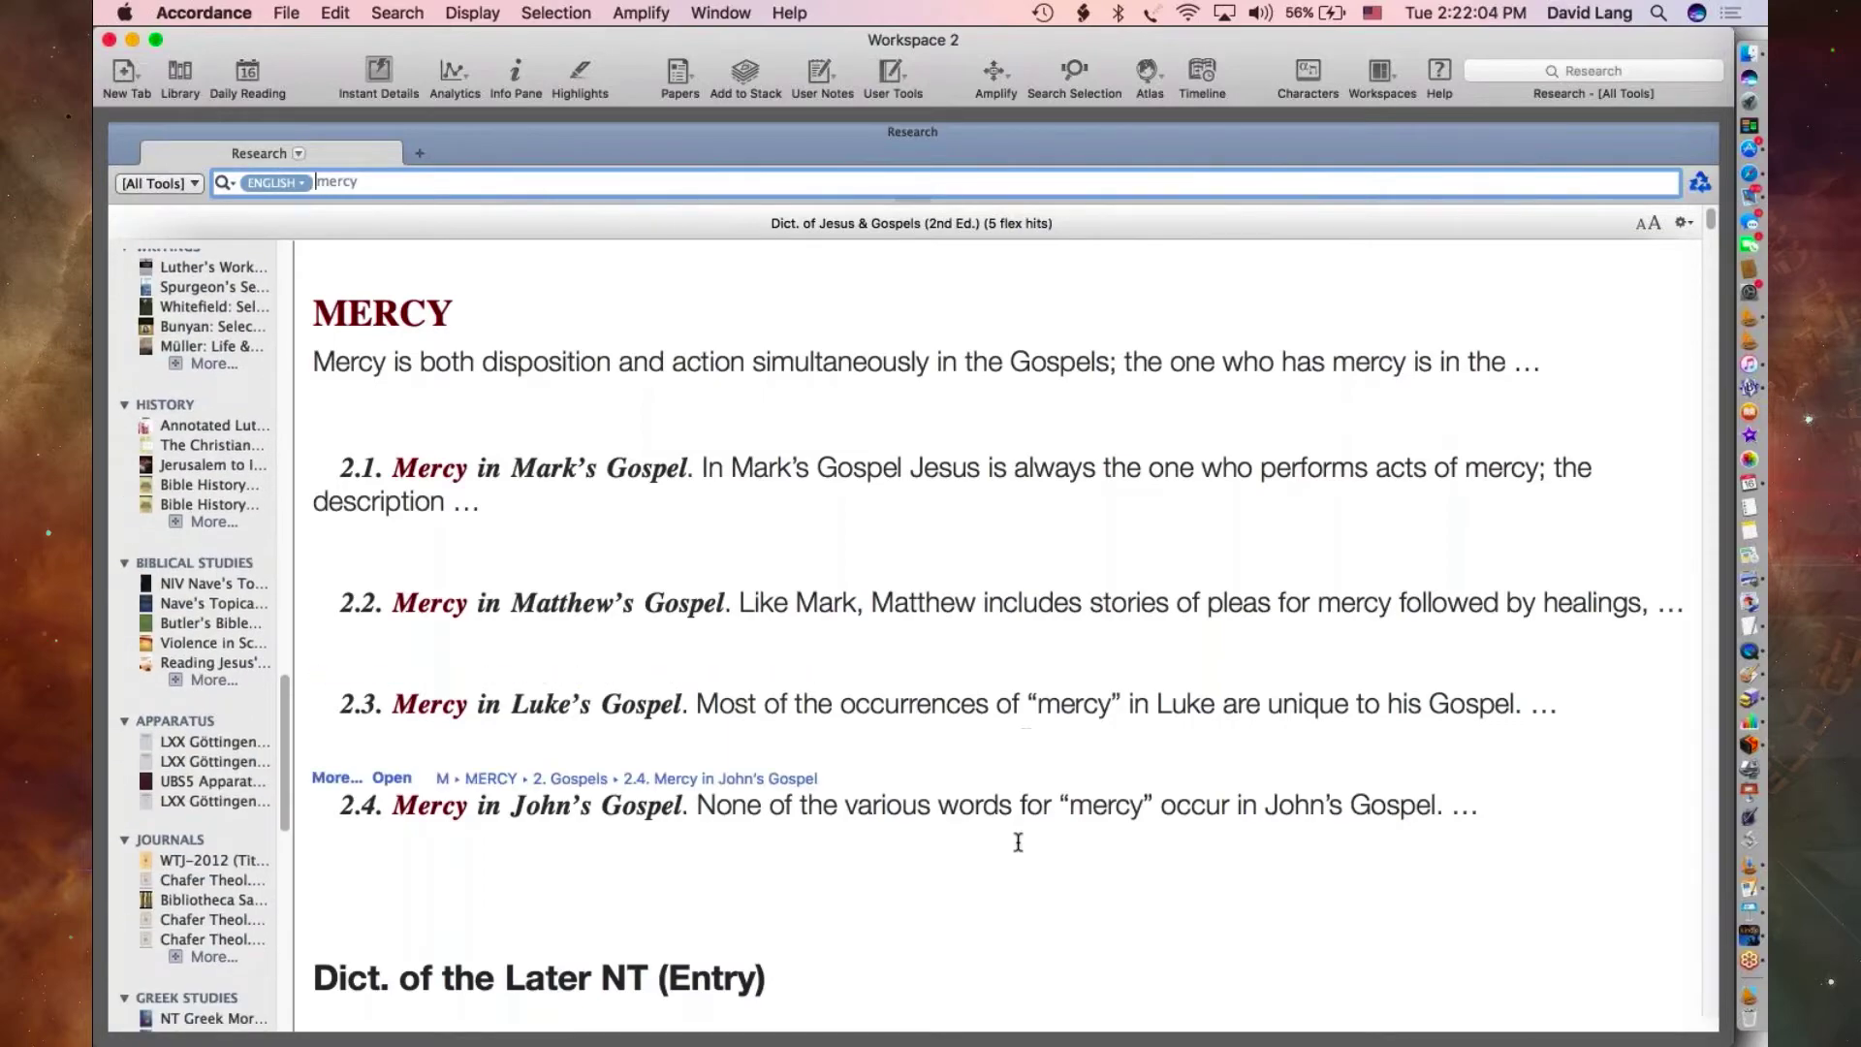
- Browse the dictionary results for "mercy" and open section 3 on the Gospels from the Encyclopedia of Bible Words
scroll(1018, 841, down, 1)
scroll(1017, 842, down, 20)
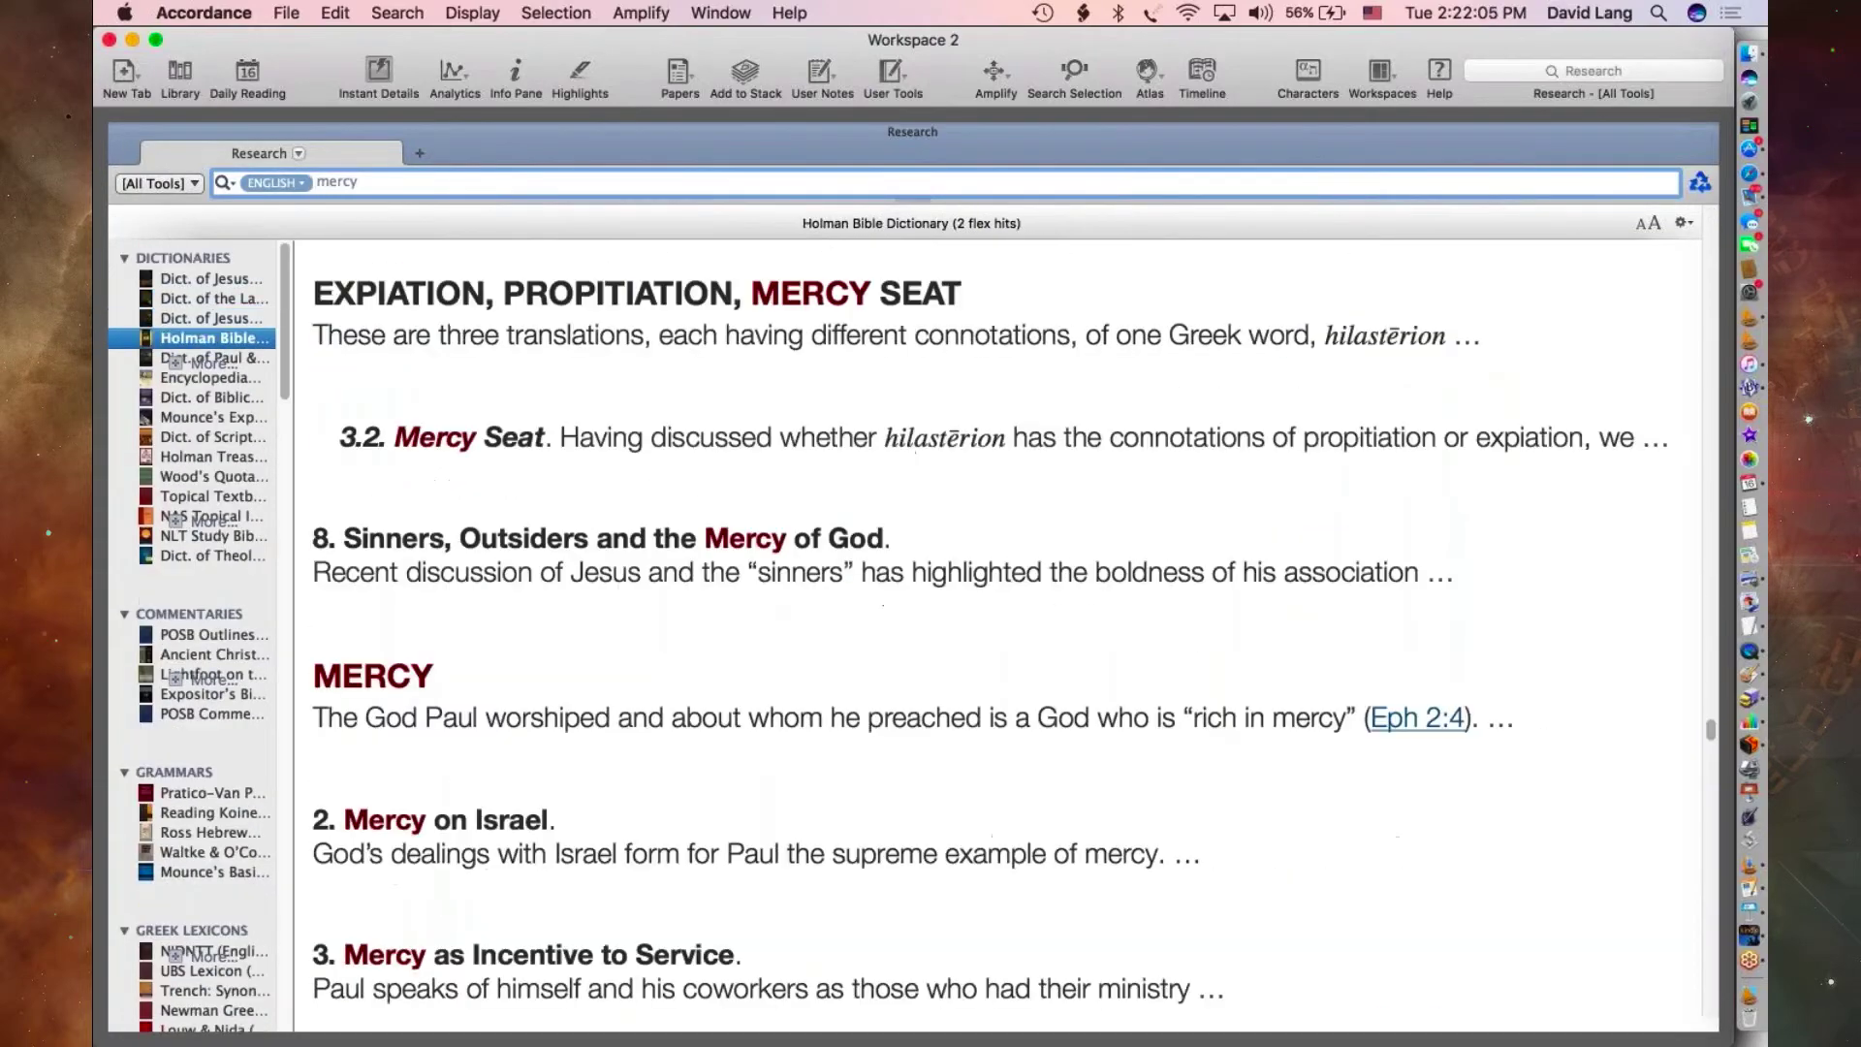
scroll(1017, 842, down, 10)
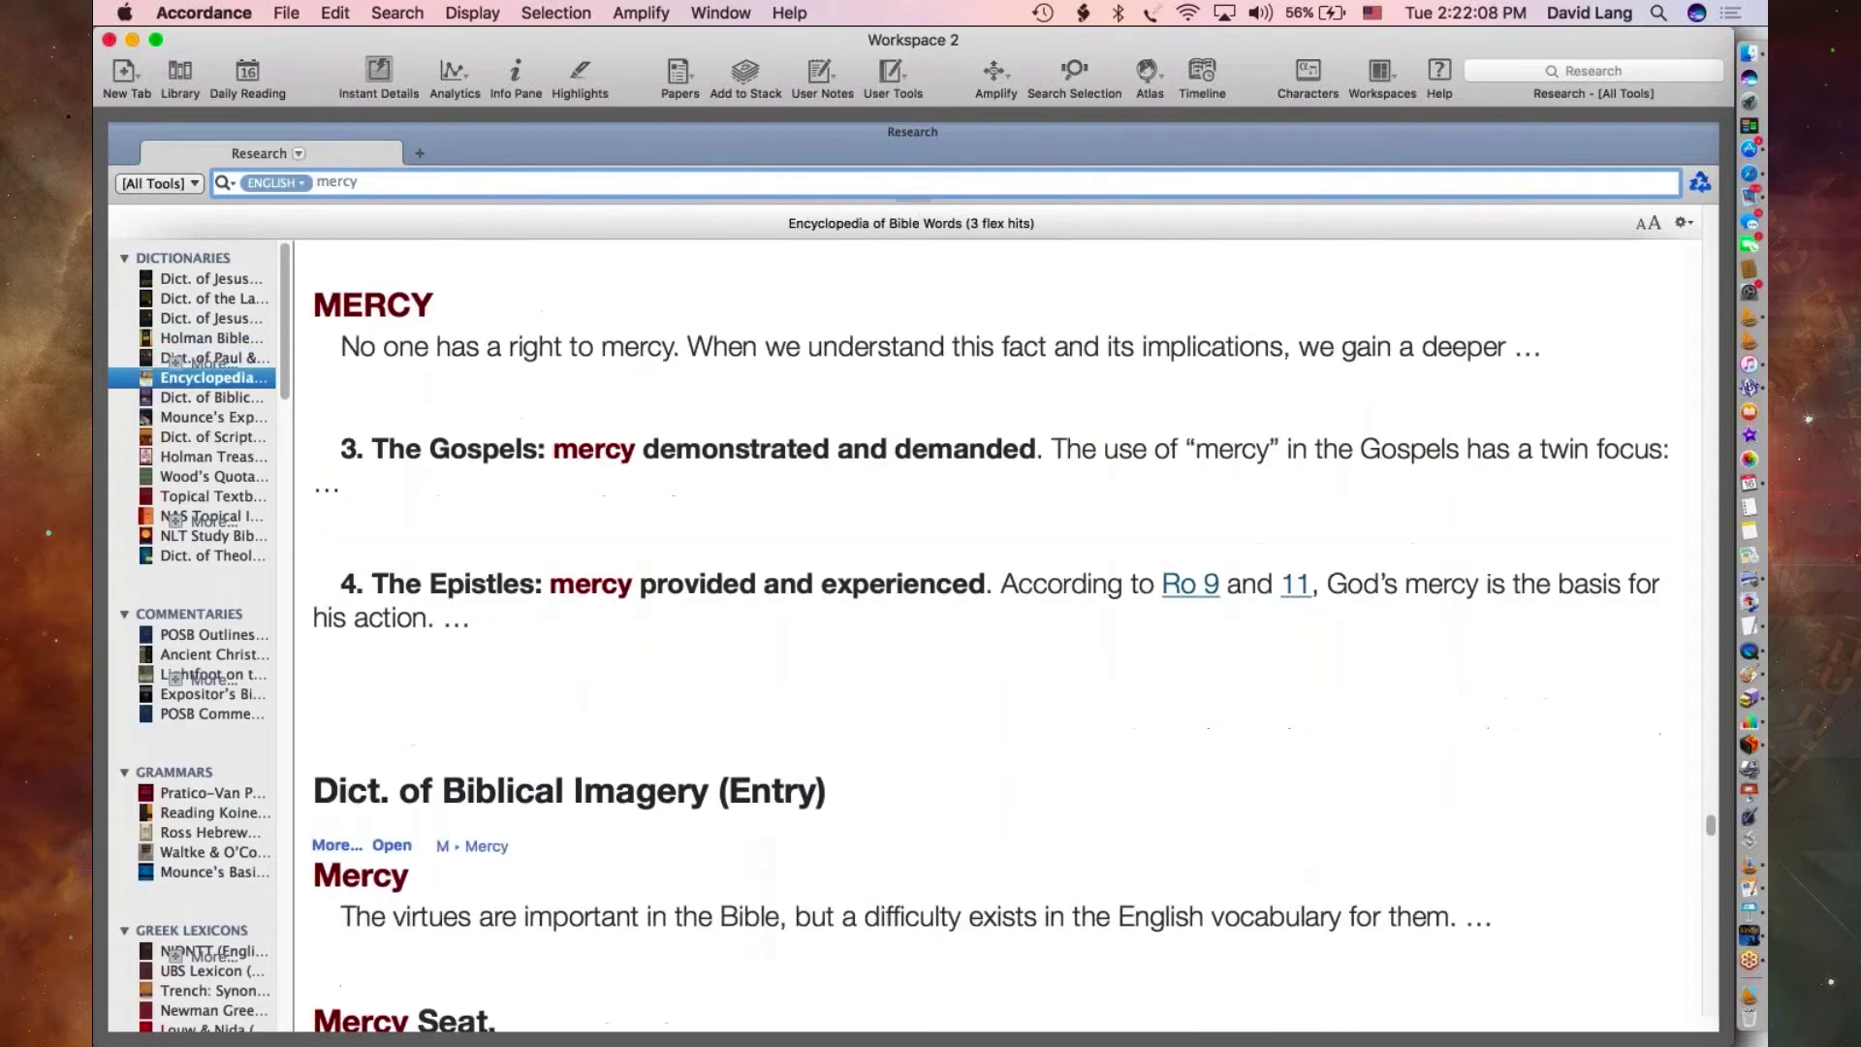
scroll(1018, 841, down, 1)
mouse_move(488, 376)
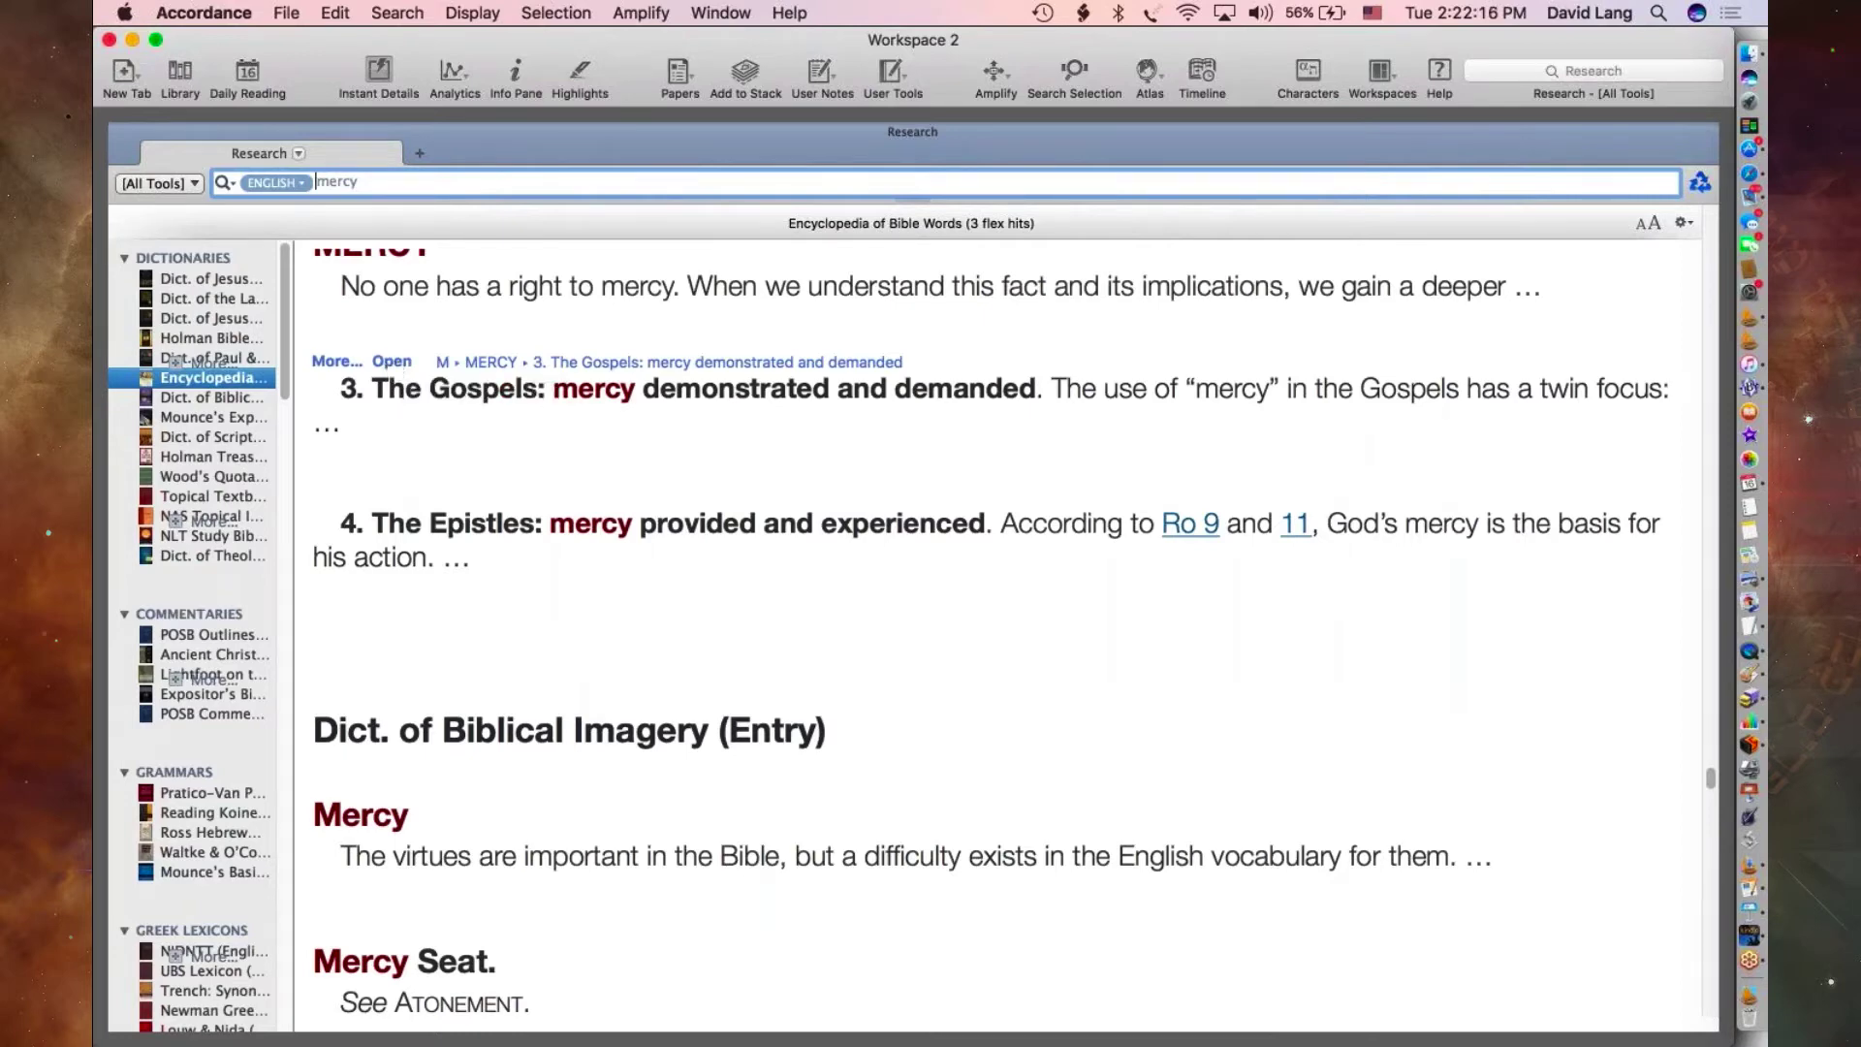
click(392, 361)
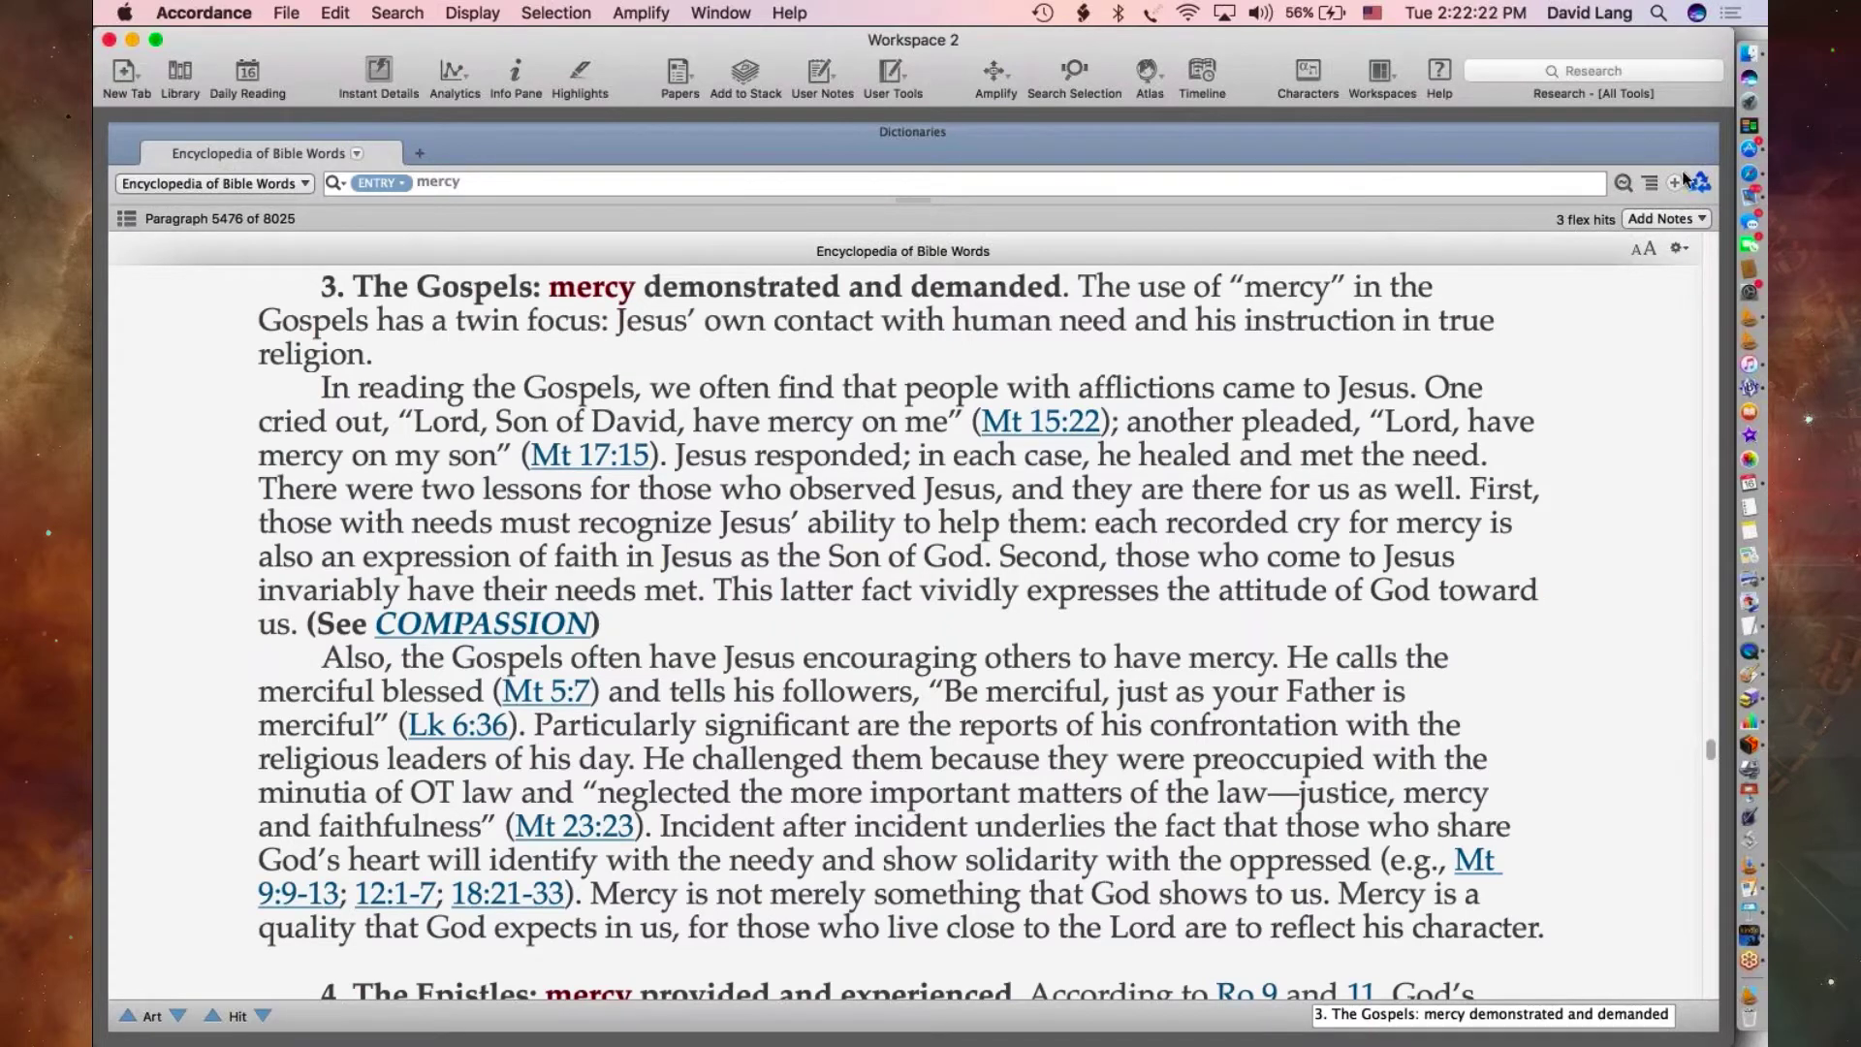
- Restore the enlarged Dictionaries zone to its normal size and close the Research zone
mouse_move(1706, 141)
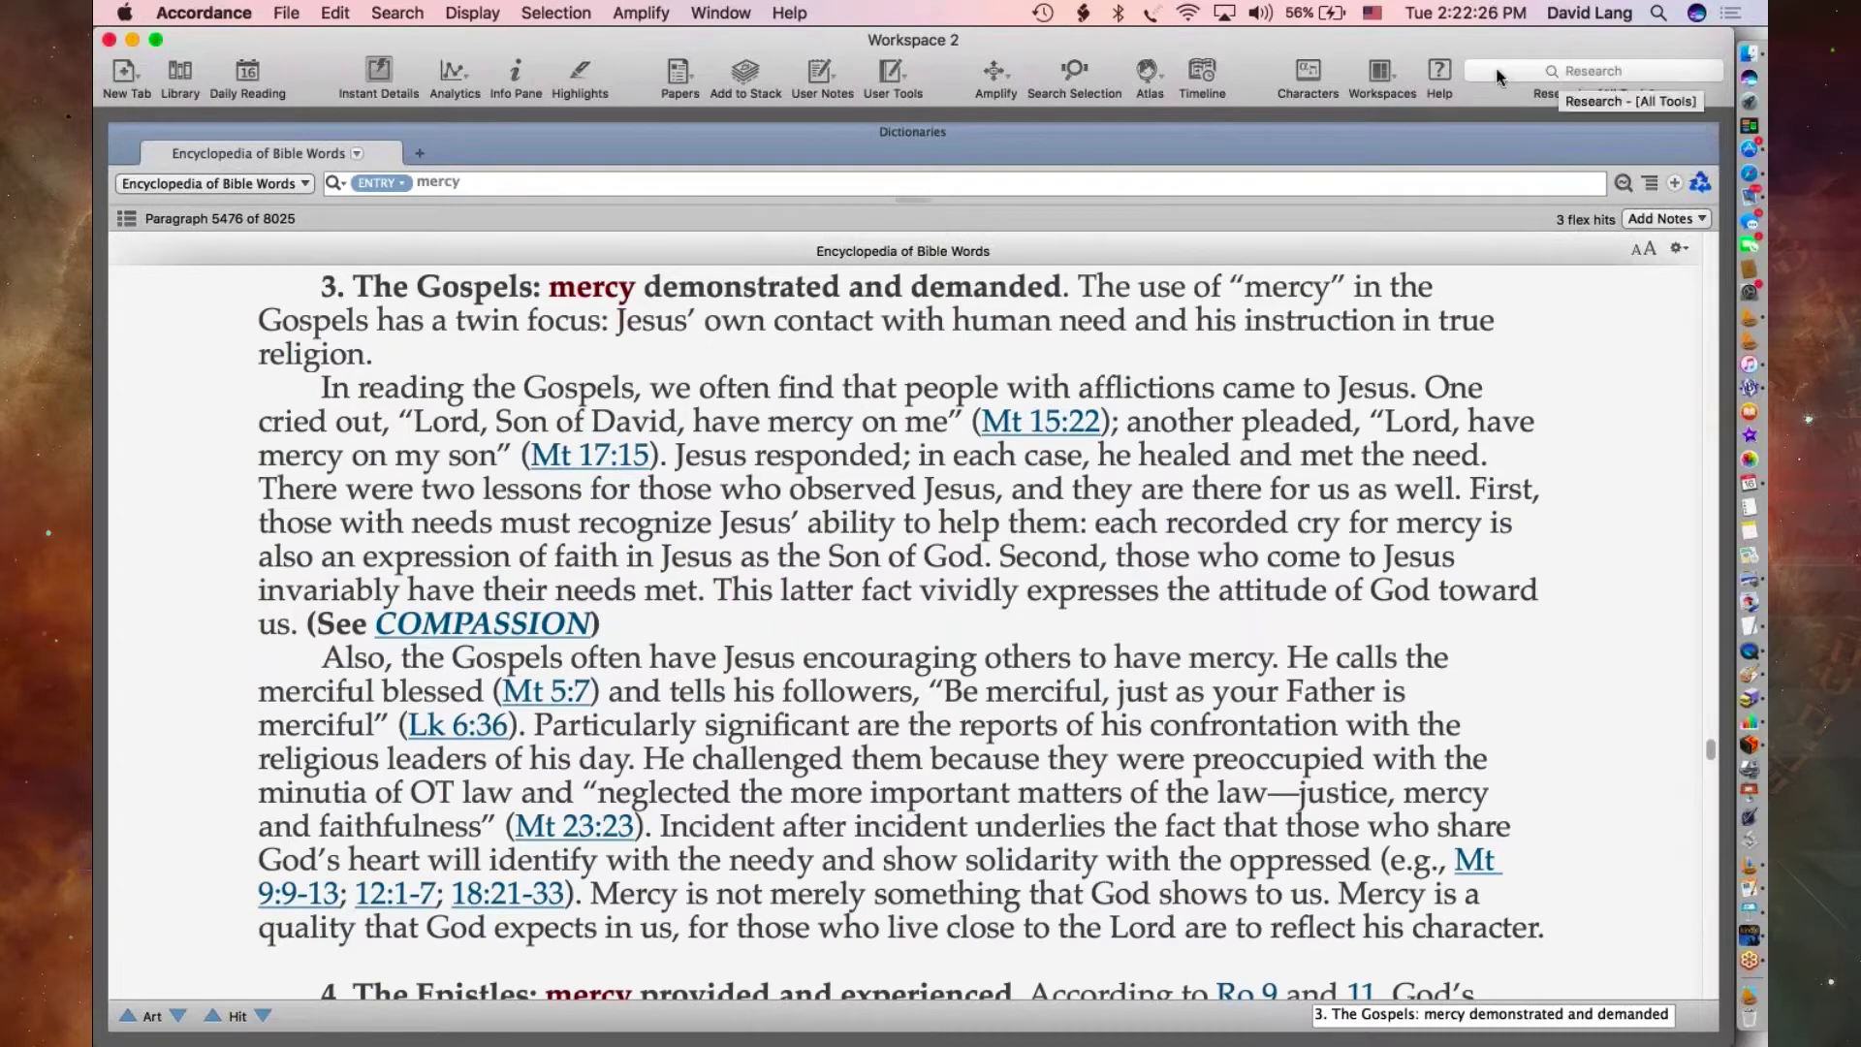
click(1703, 134)
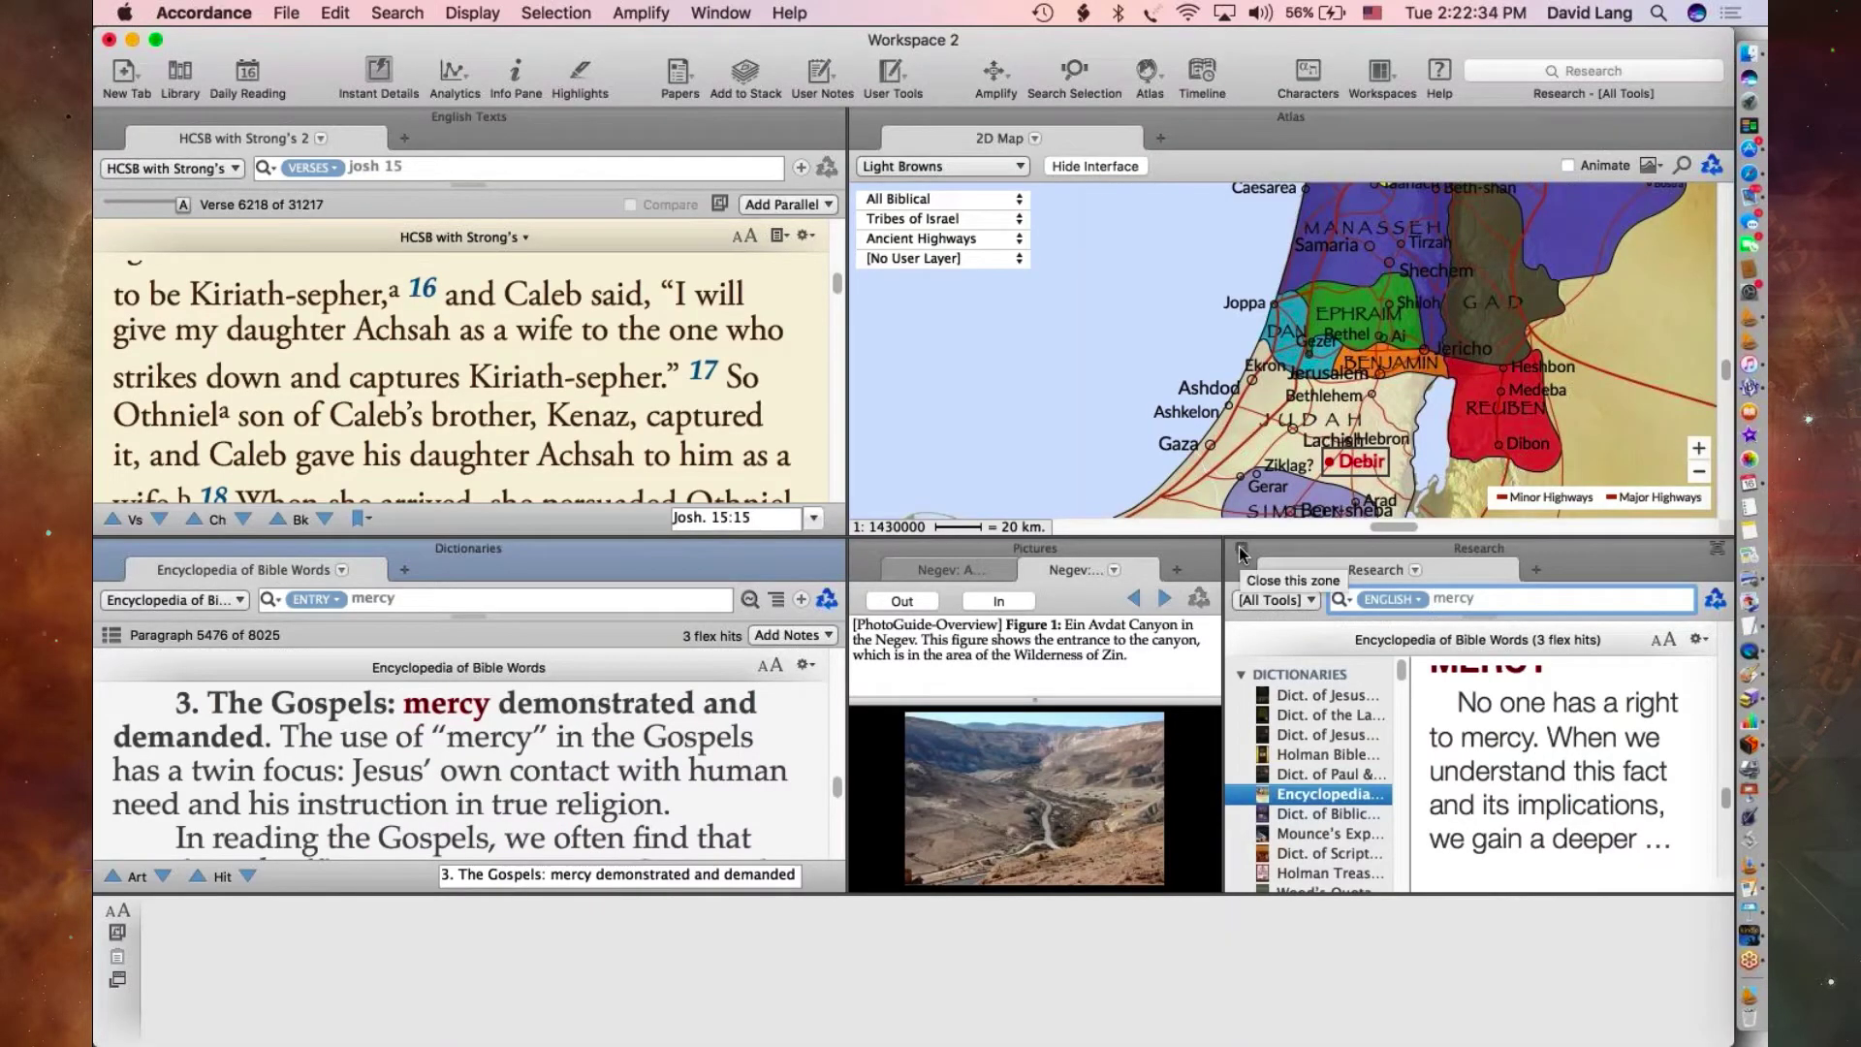
click(1238, 544)
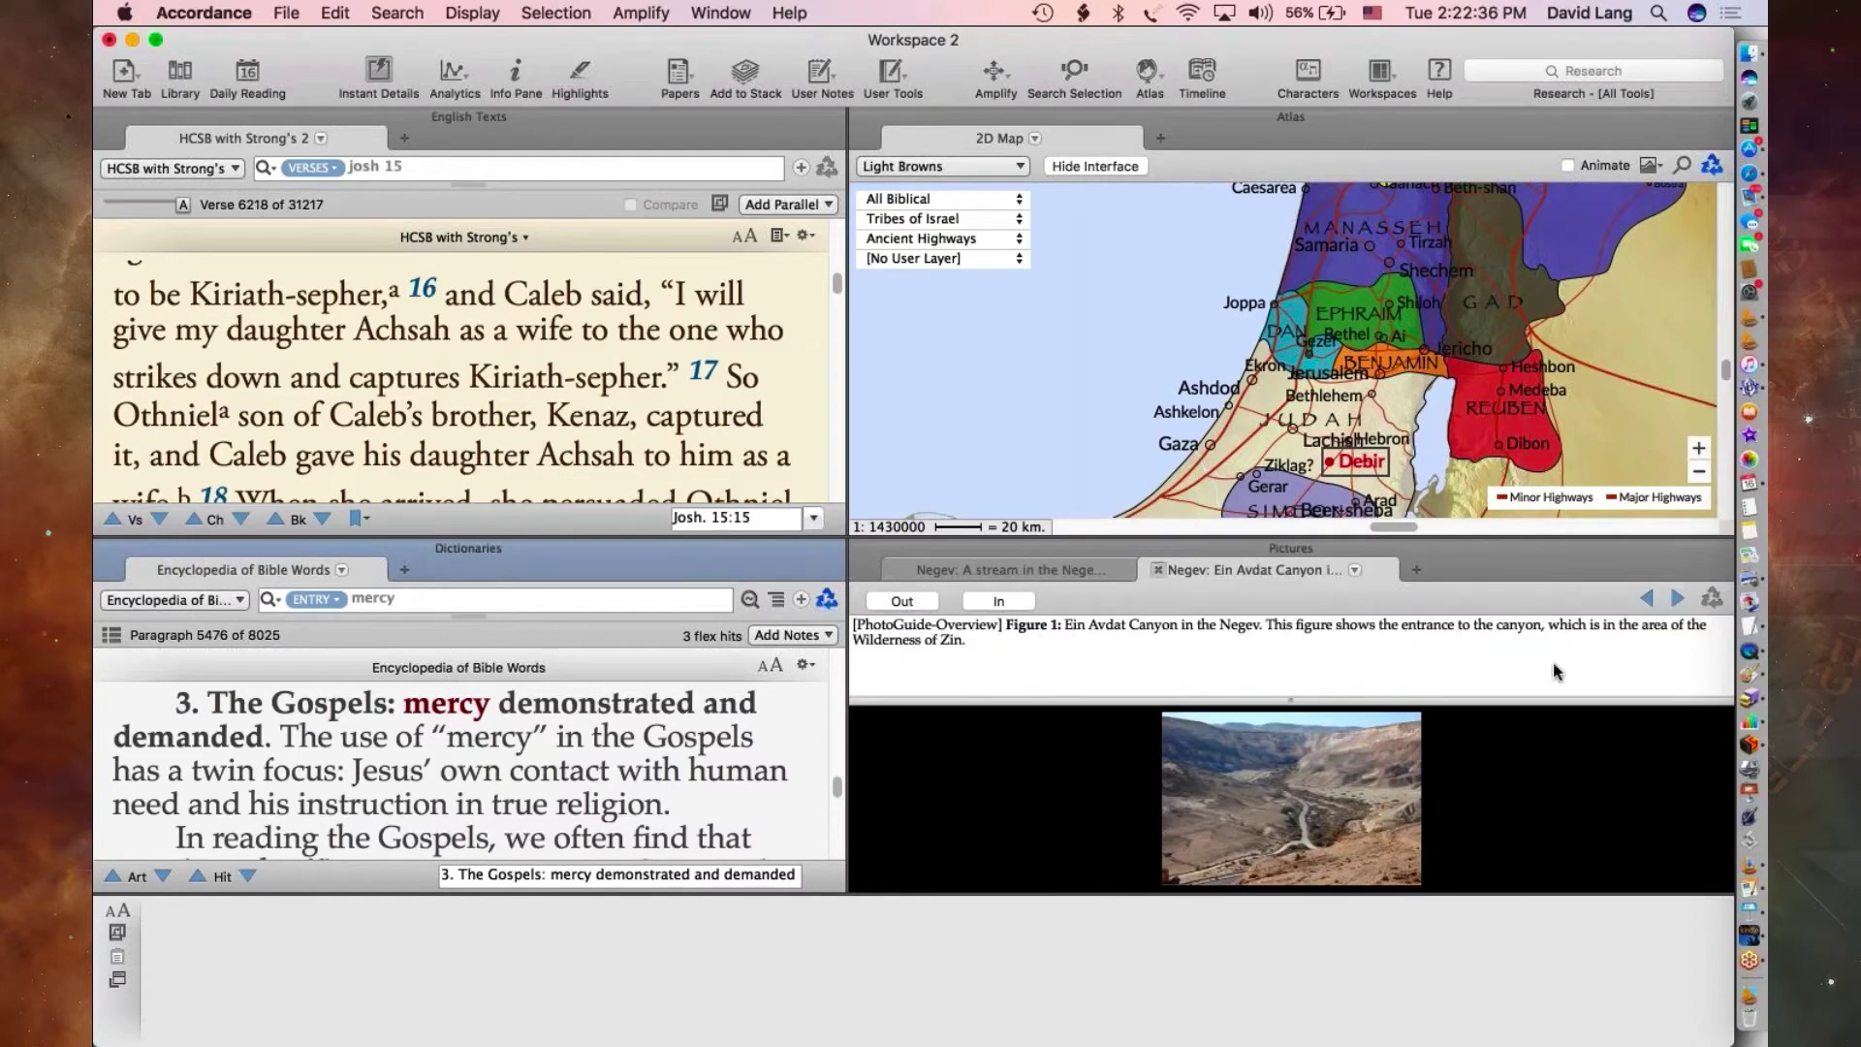
- Run a Research search for "debir" in the Image field across [Graphics Tools]
click(1510, 75)
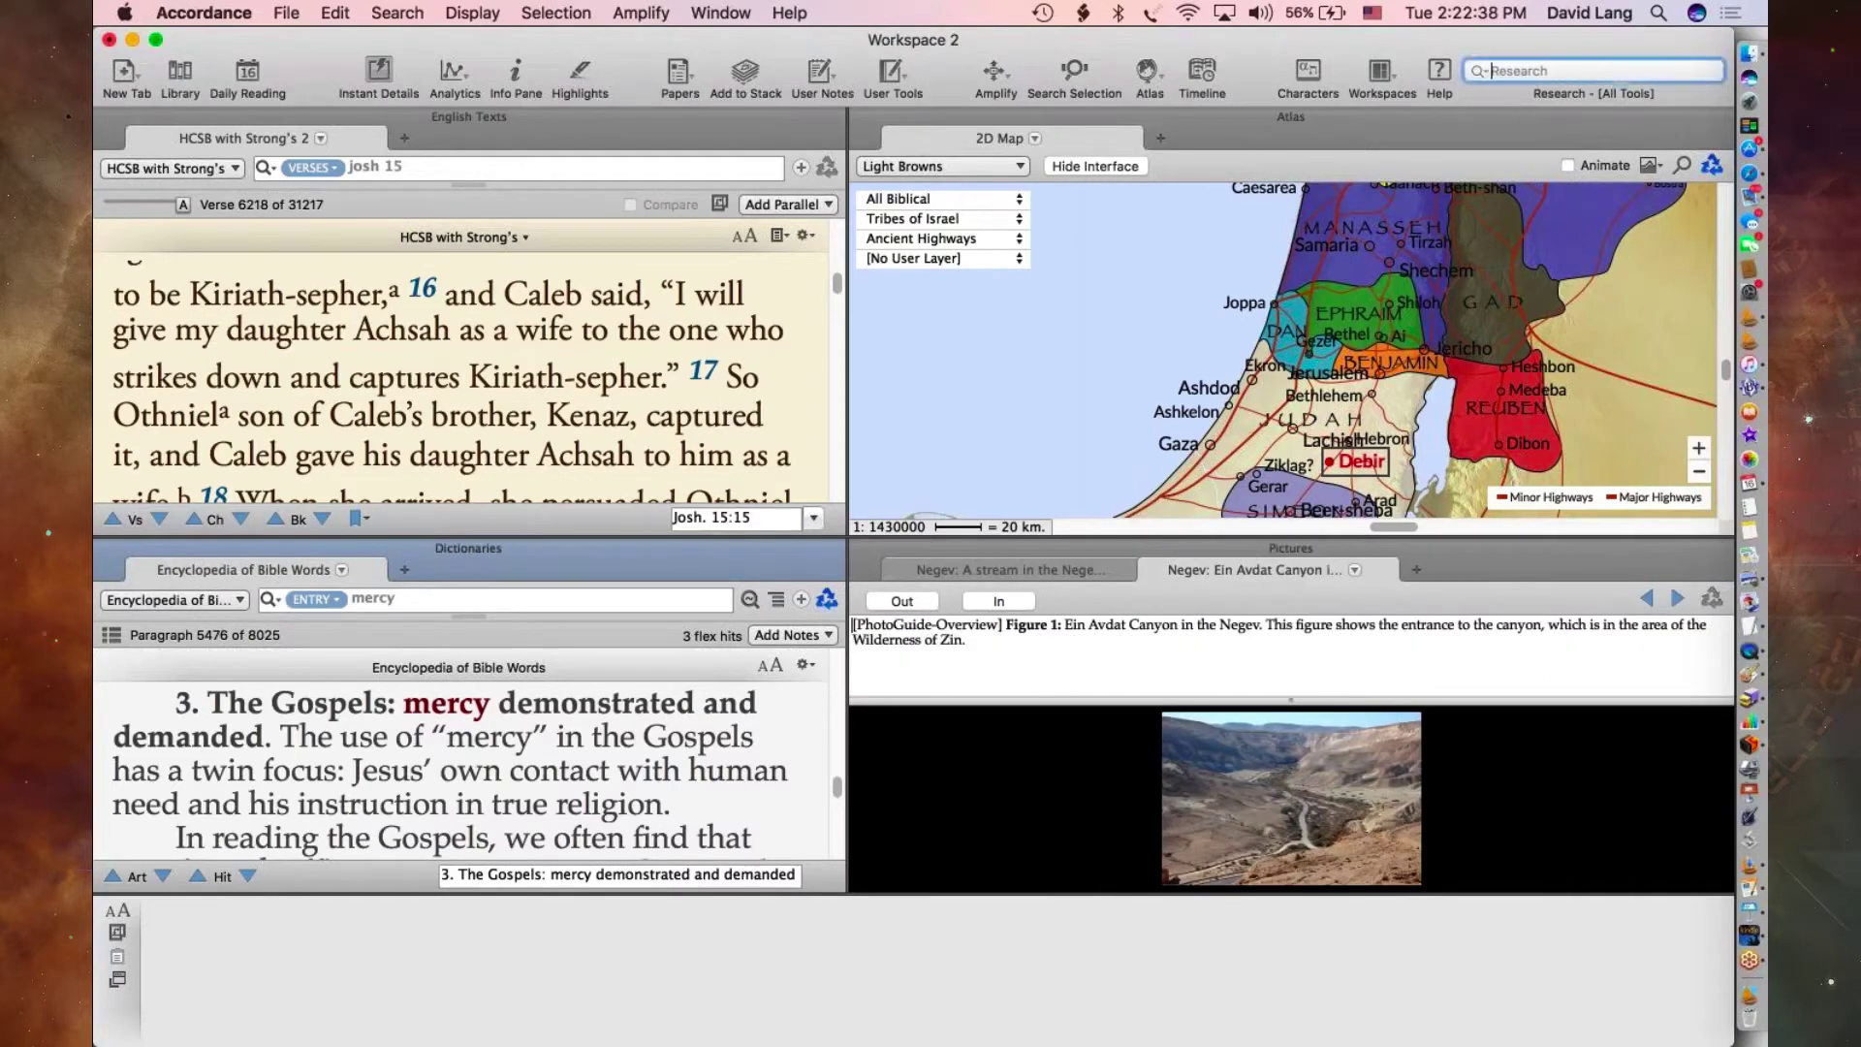
click(1477, 73)
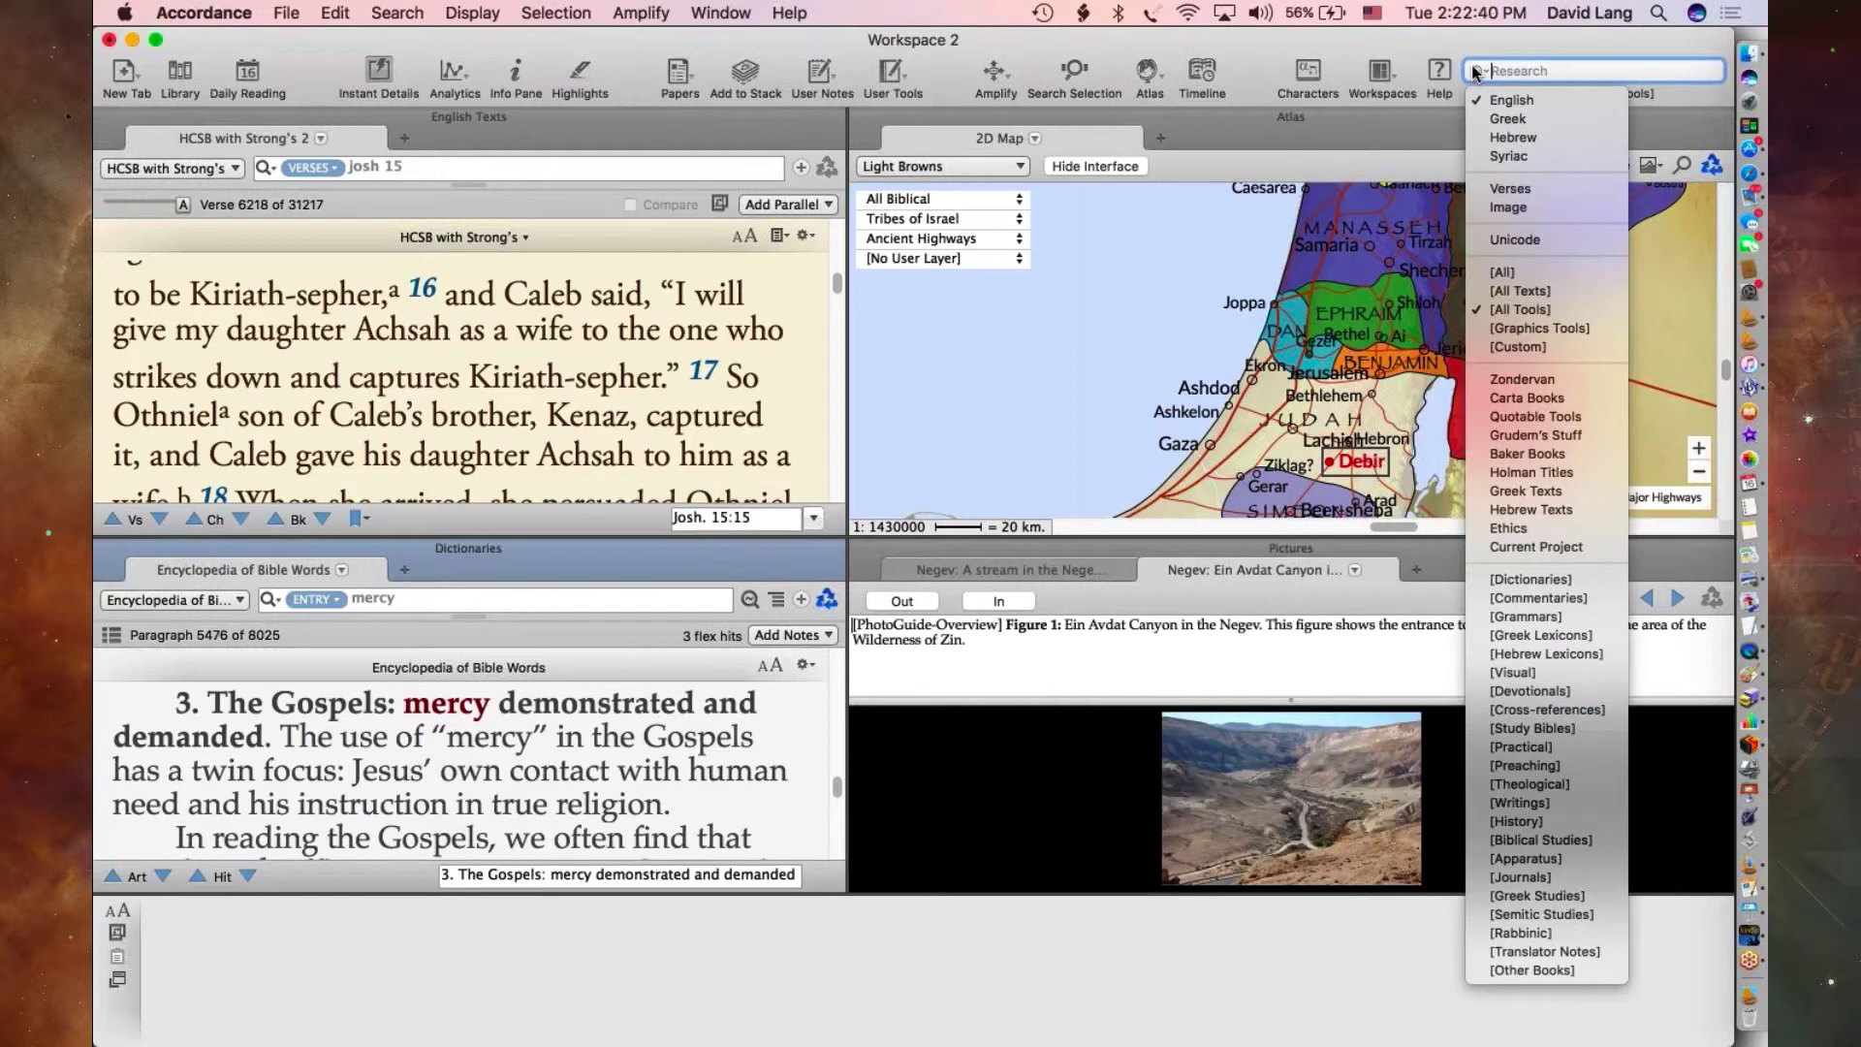
click(1478, 73)
click(1479, 73)
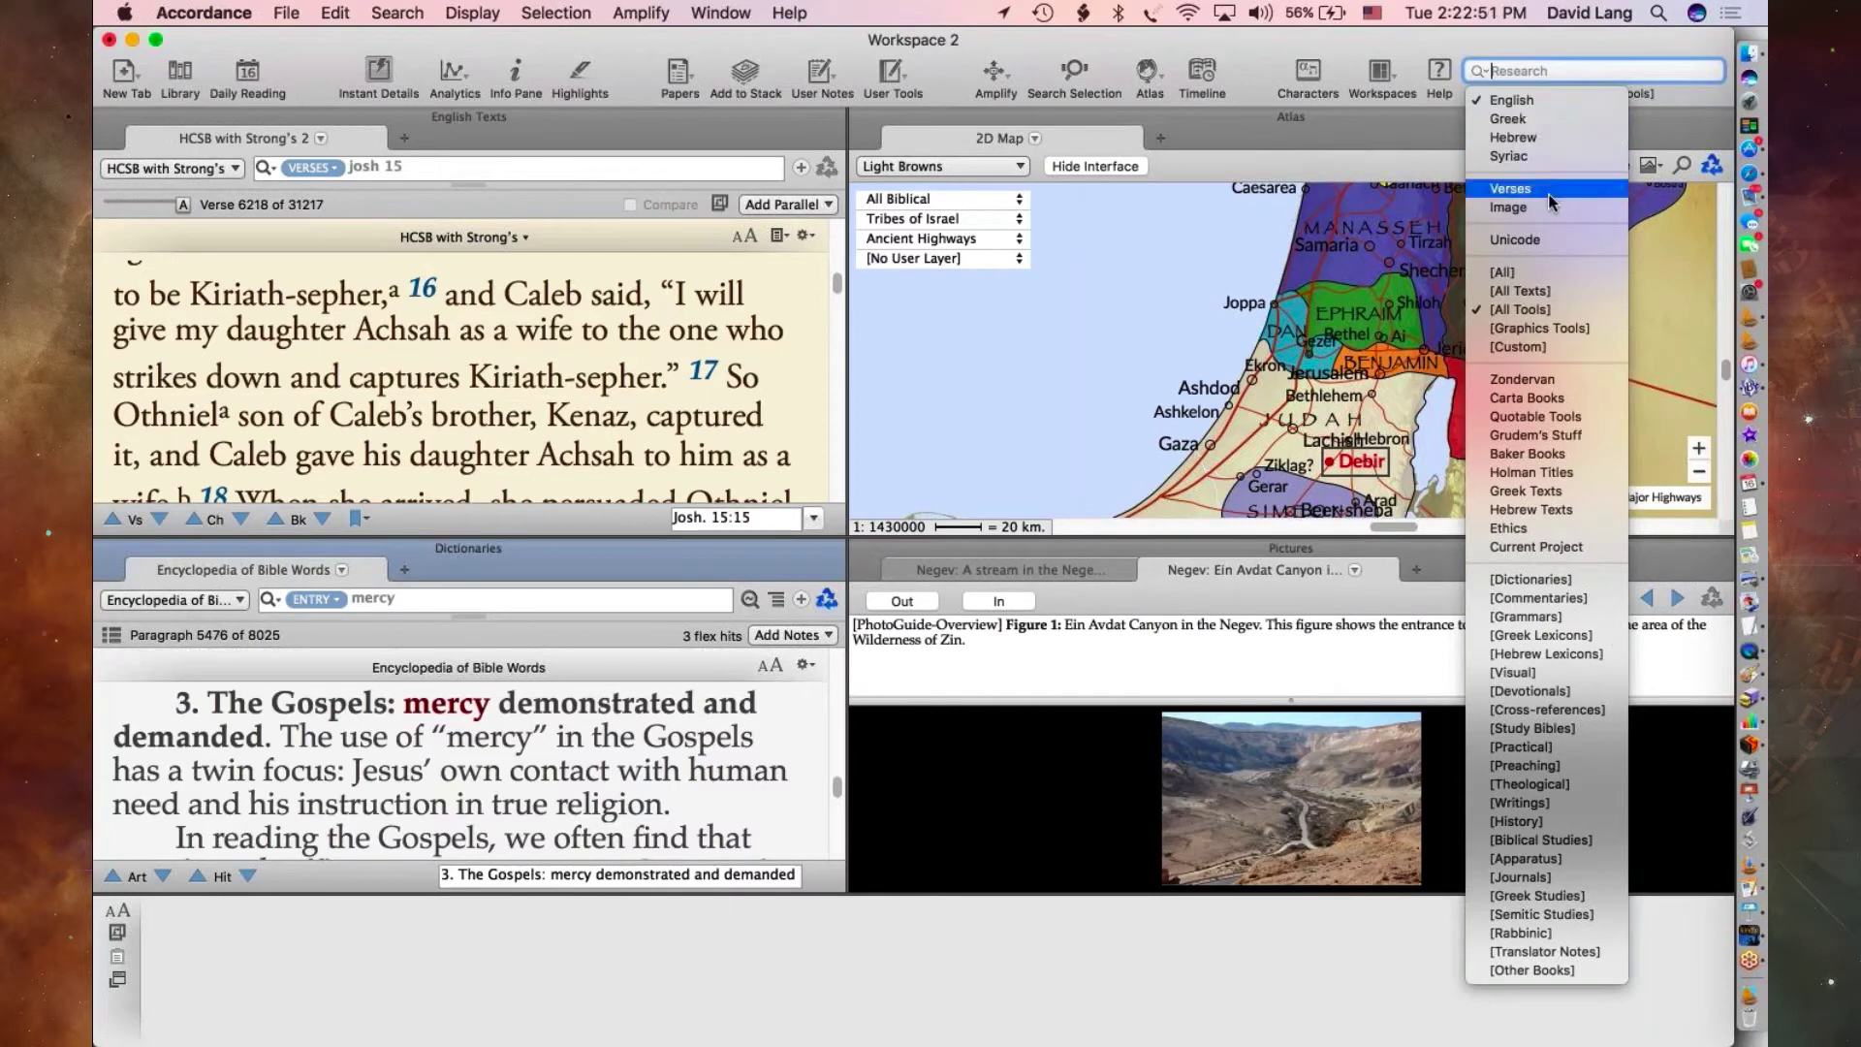
click(1508, 207)
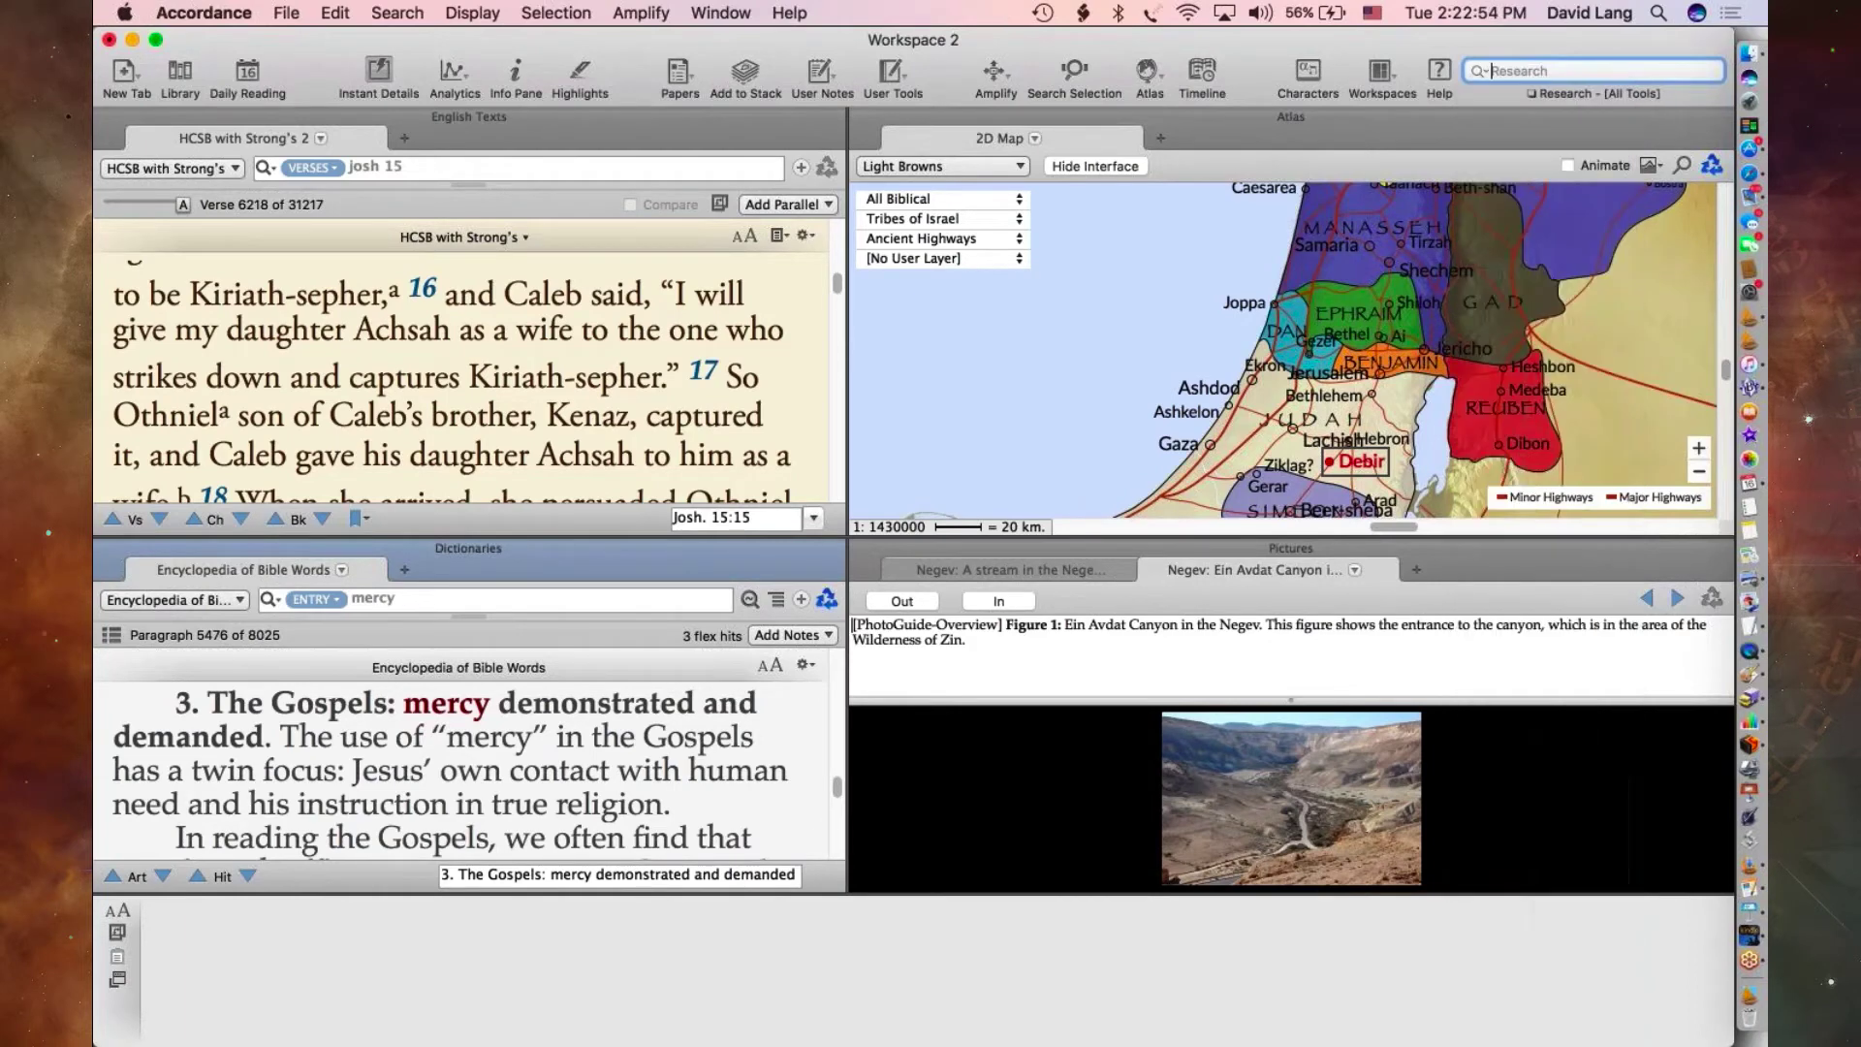
click(1480, 74)
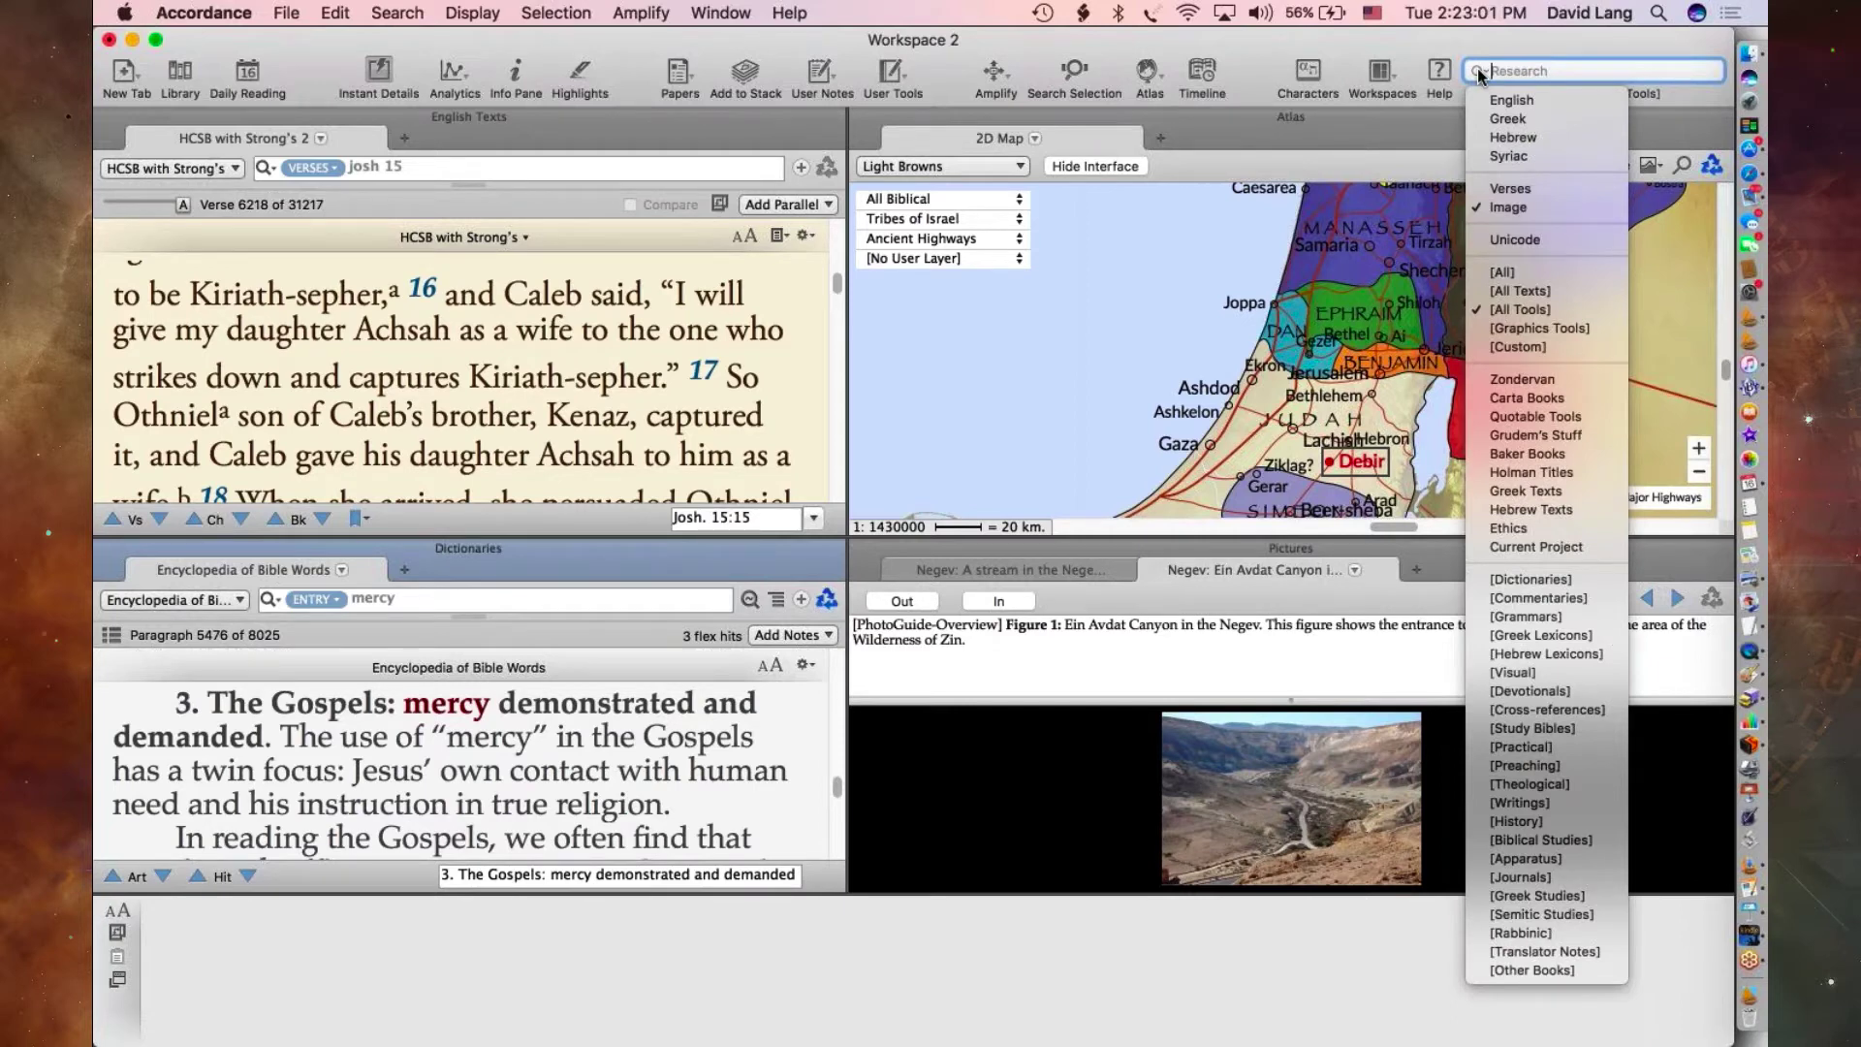
click(1522, 330)
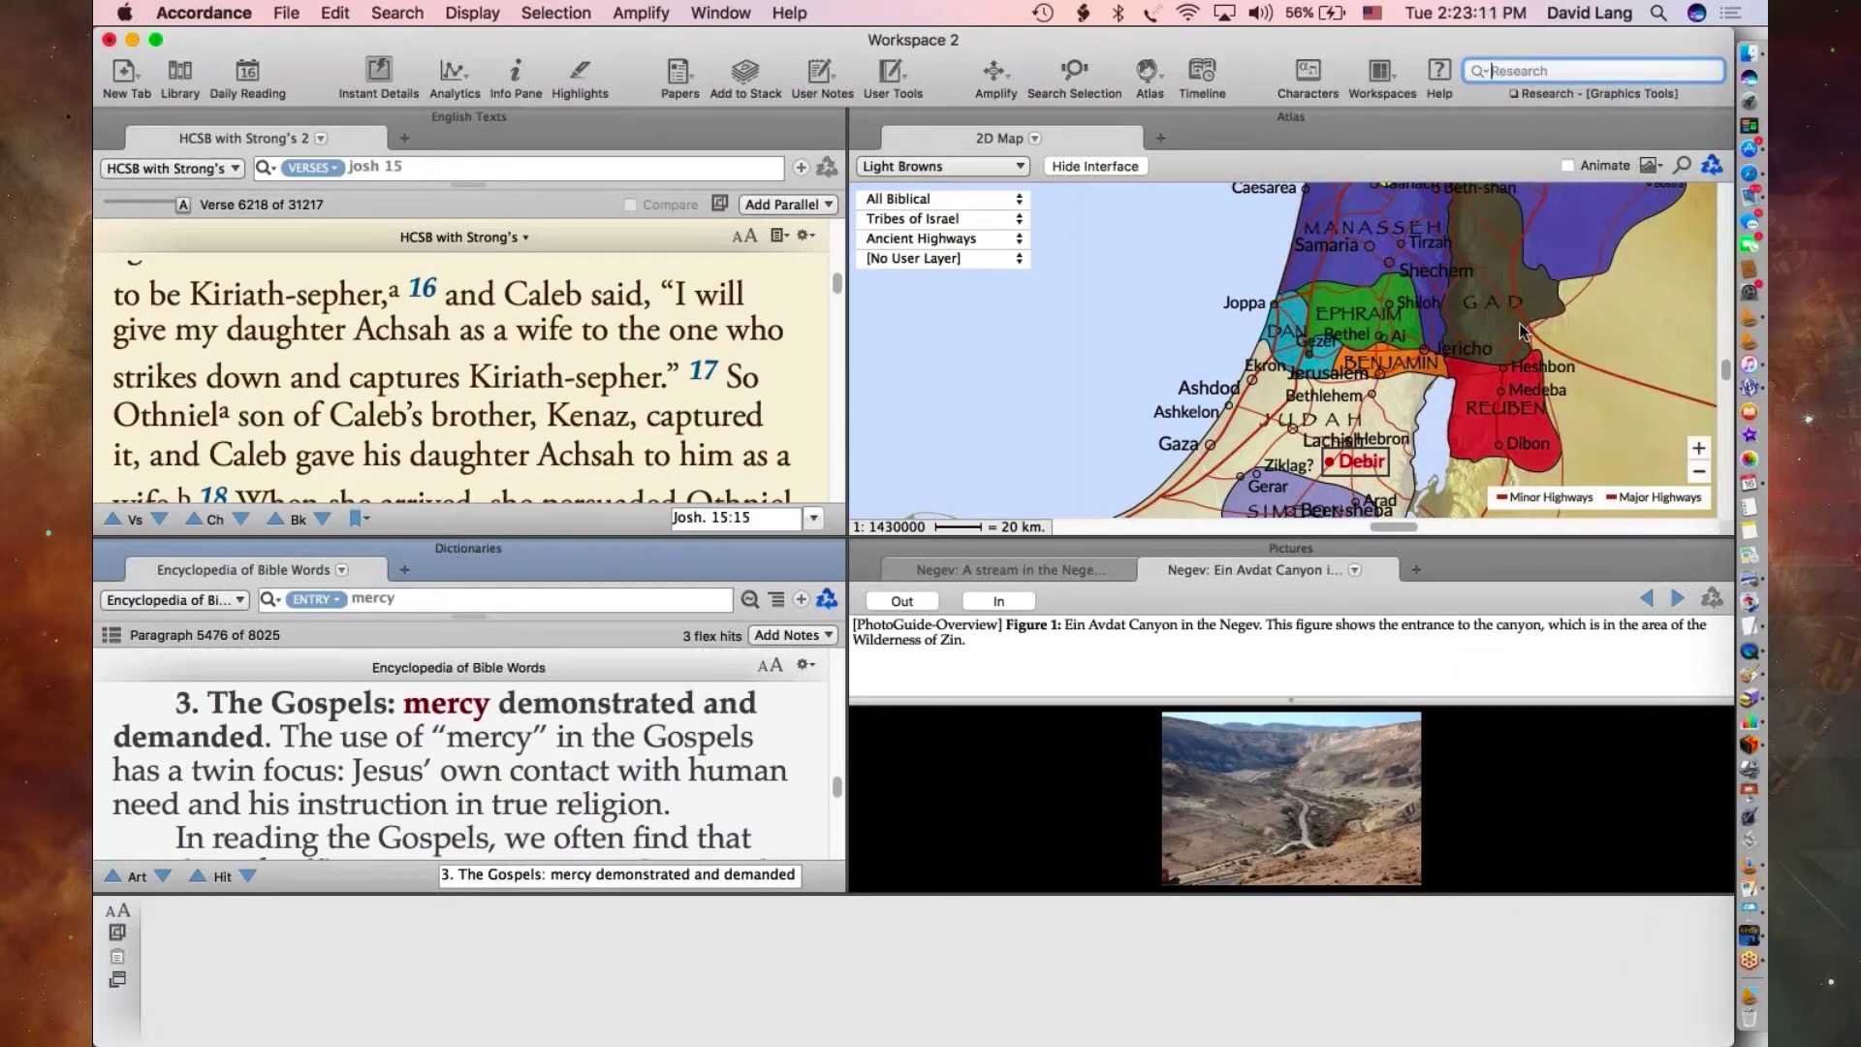
text(debir)
key(Return)
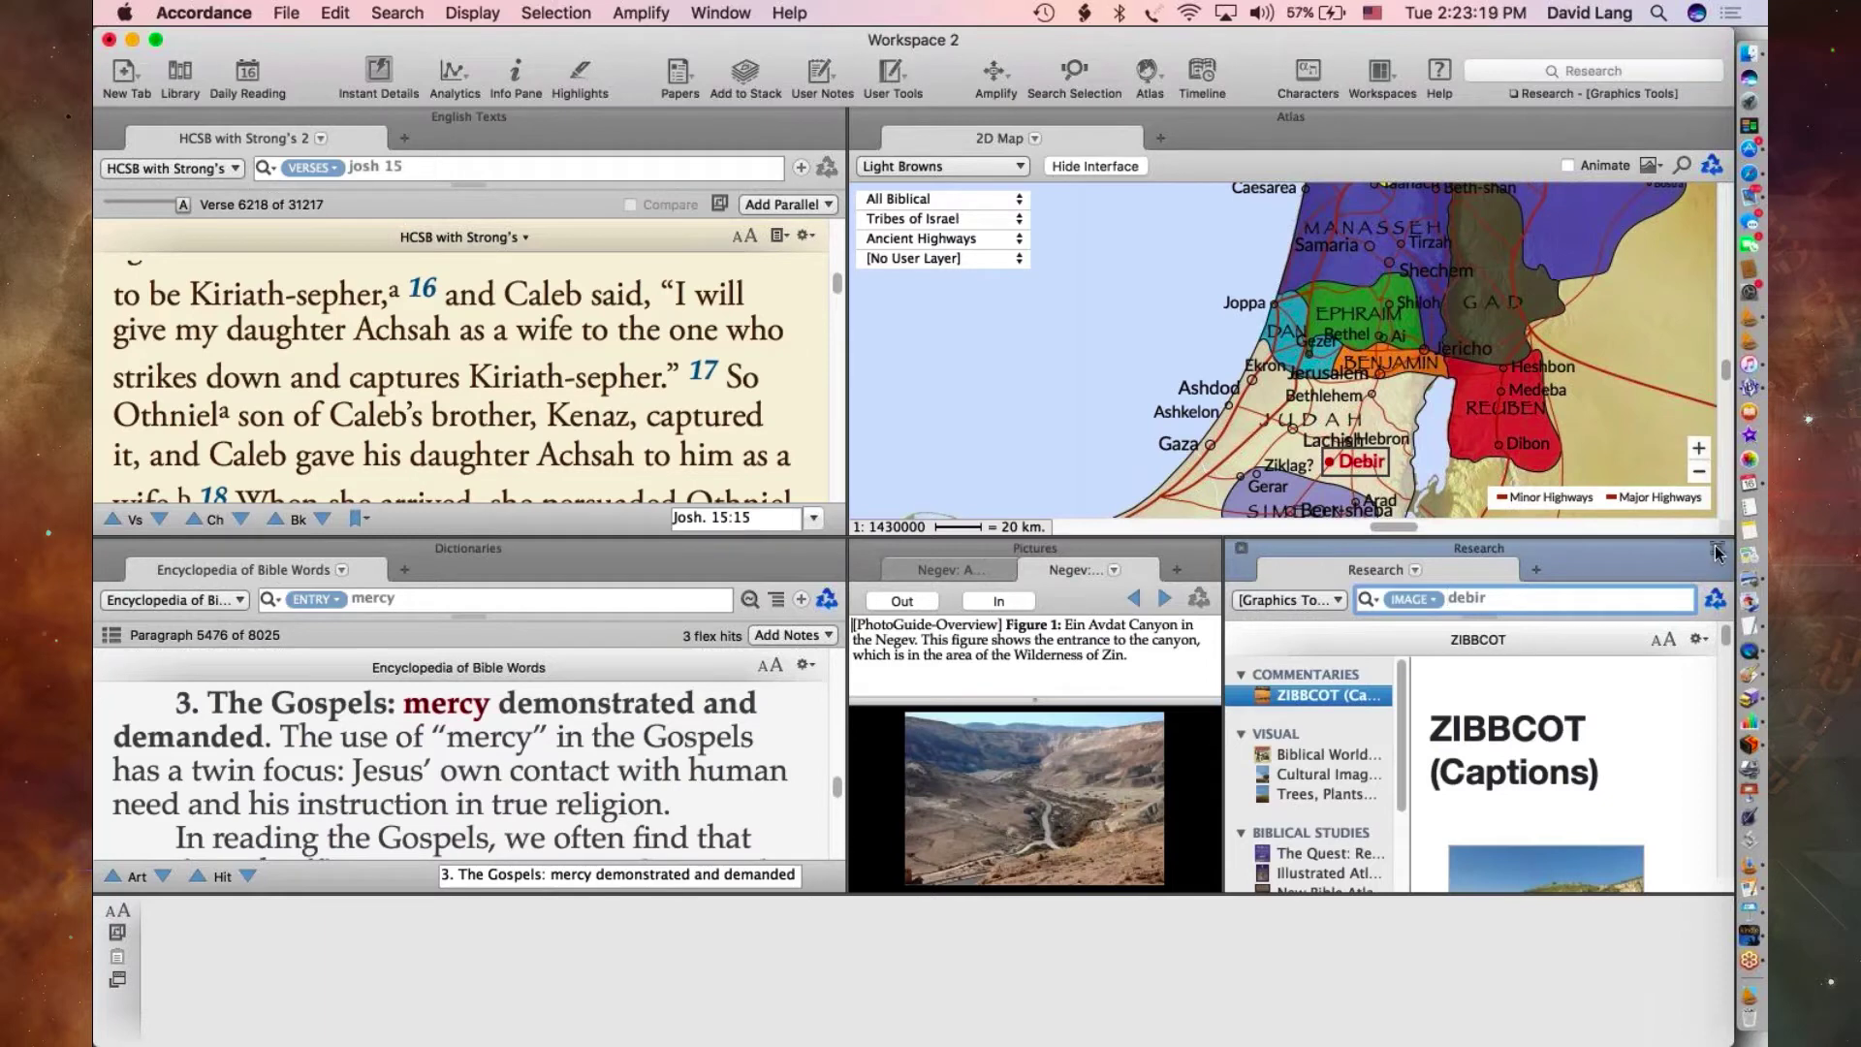
- Open the ZIBBCOT picture of Debir from the enlarged results and compare it with the two open Negev pictures
click(1716, 550)
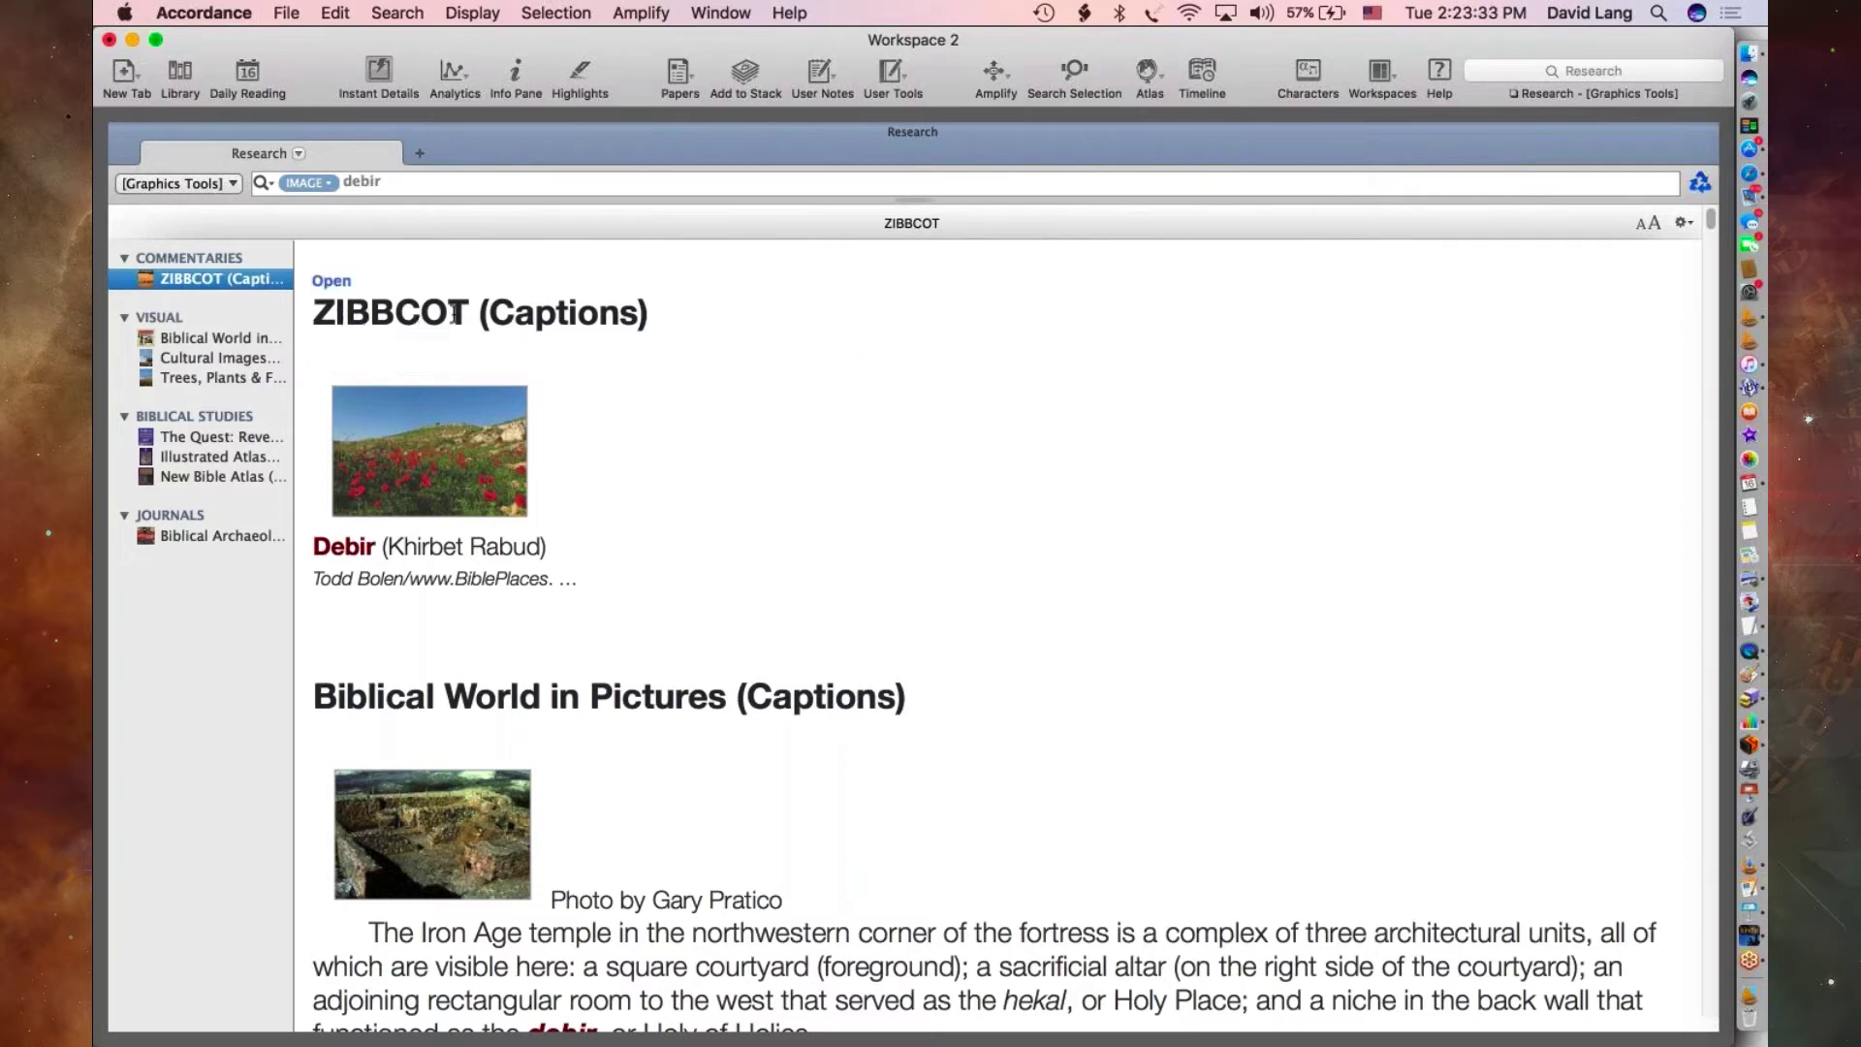
click(439, 451)
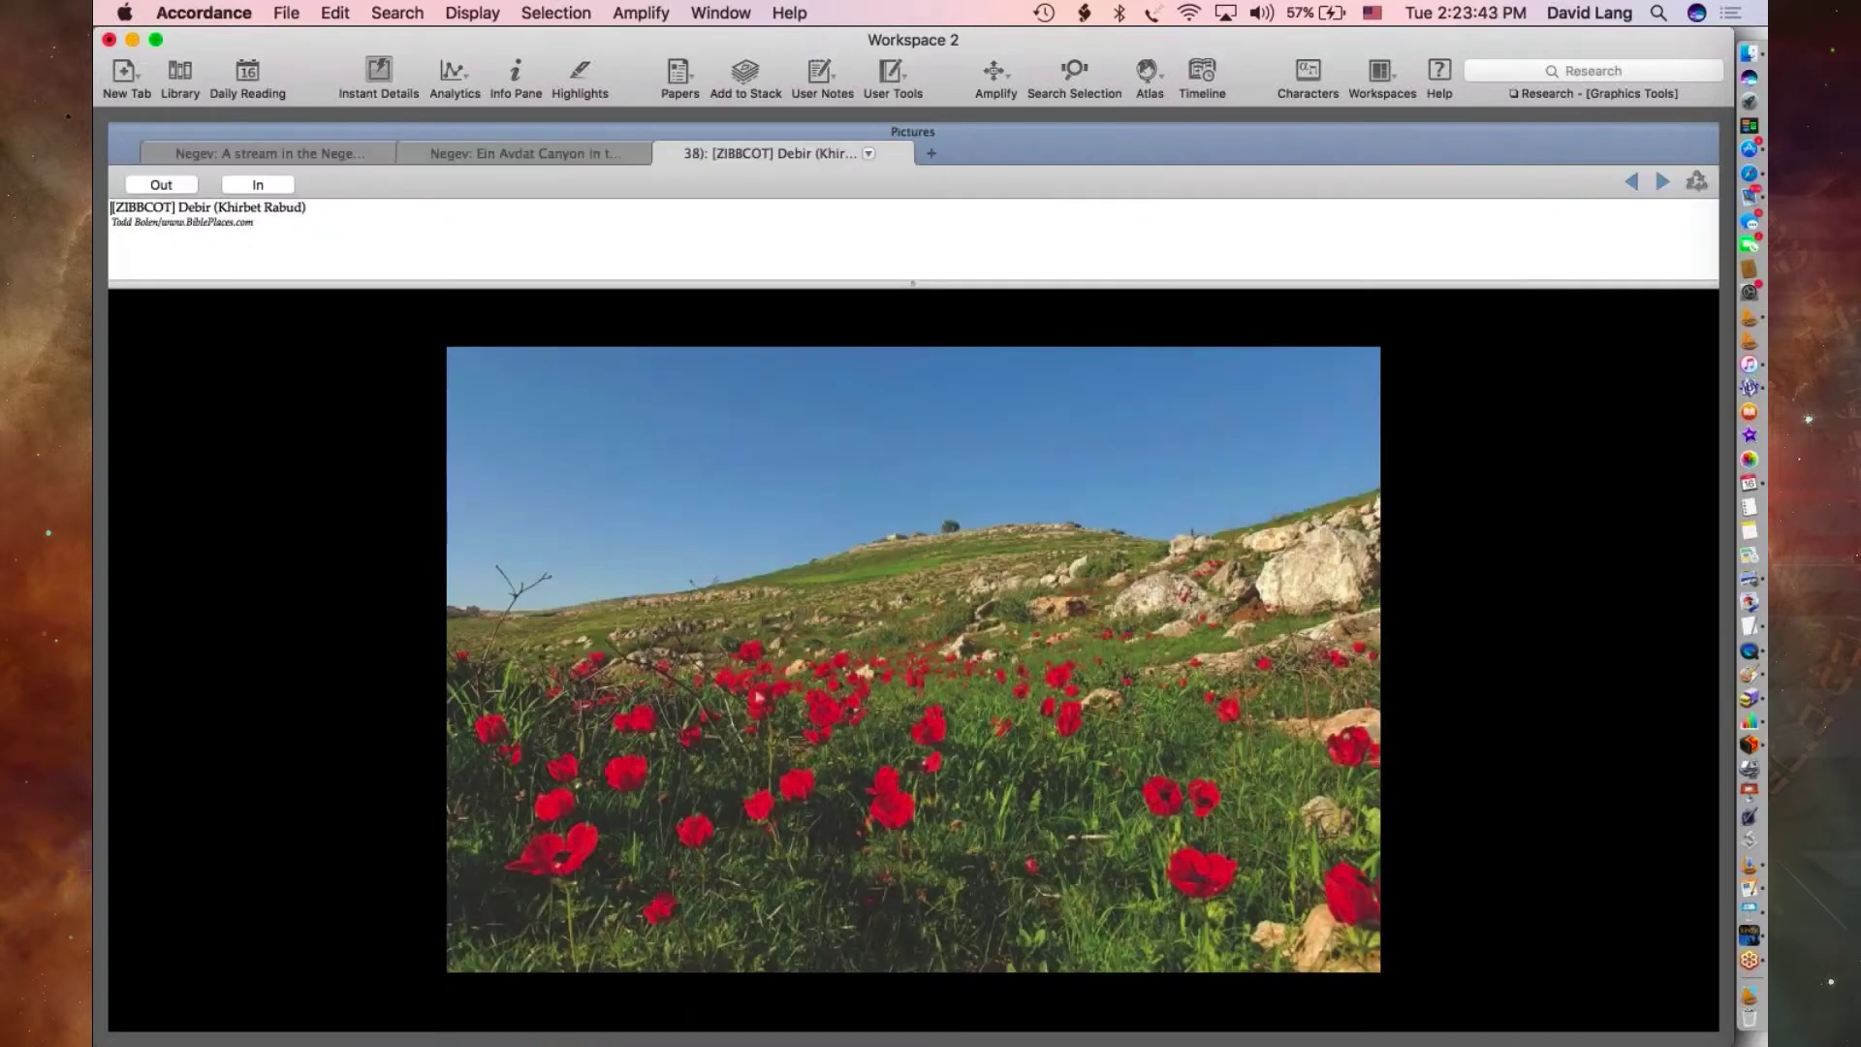
click(579, 152)
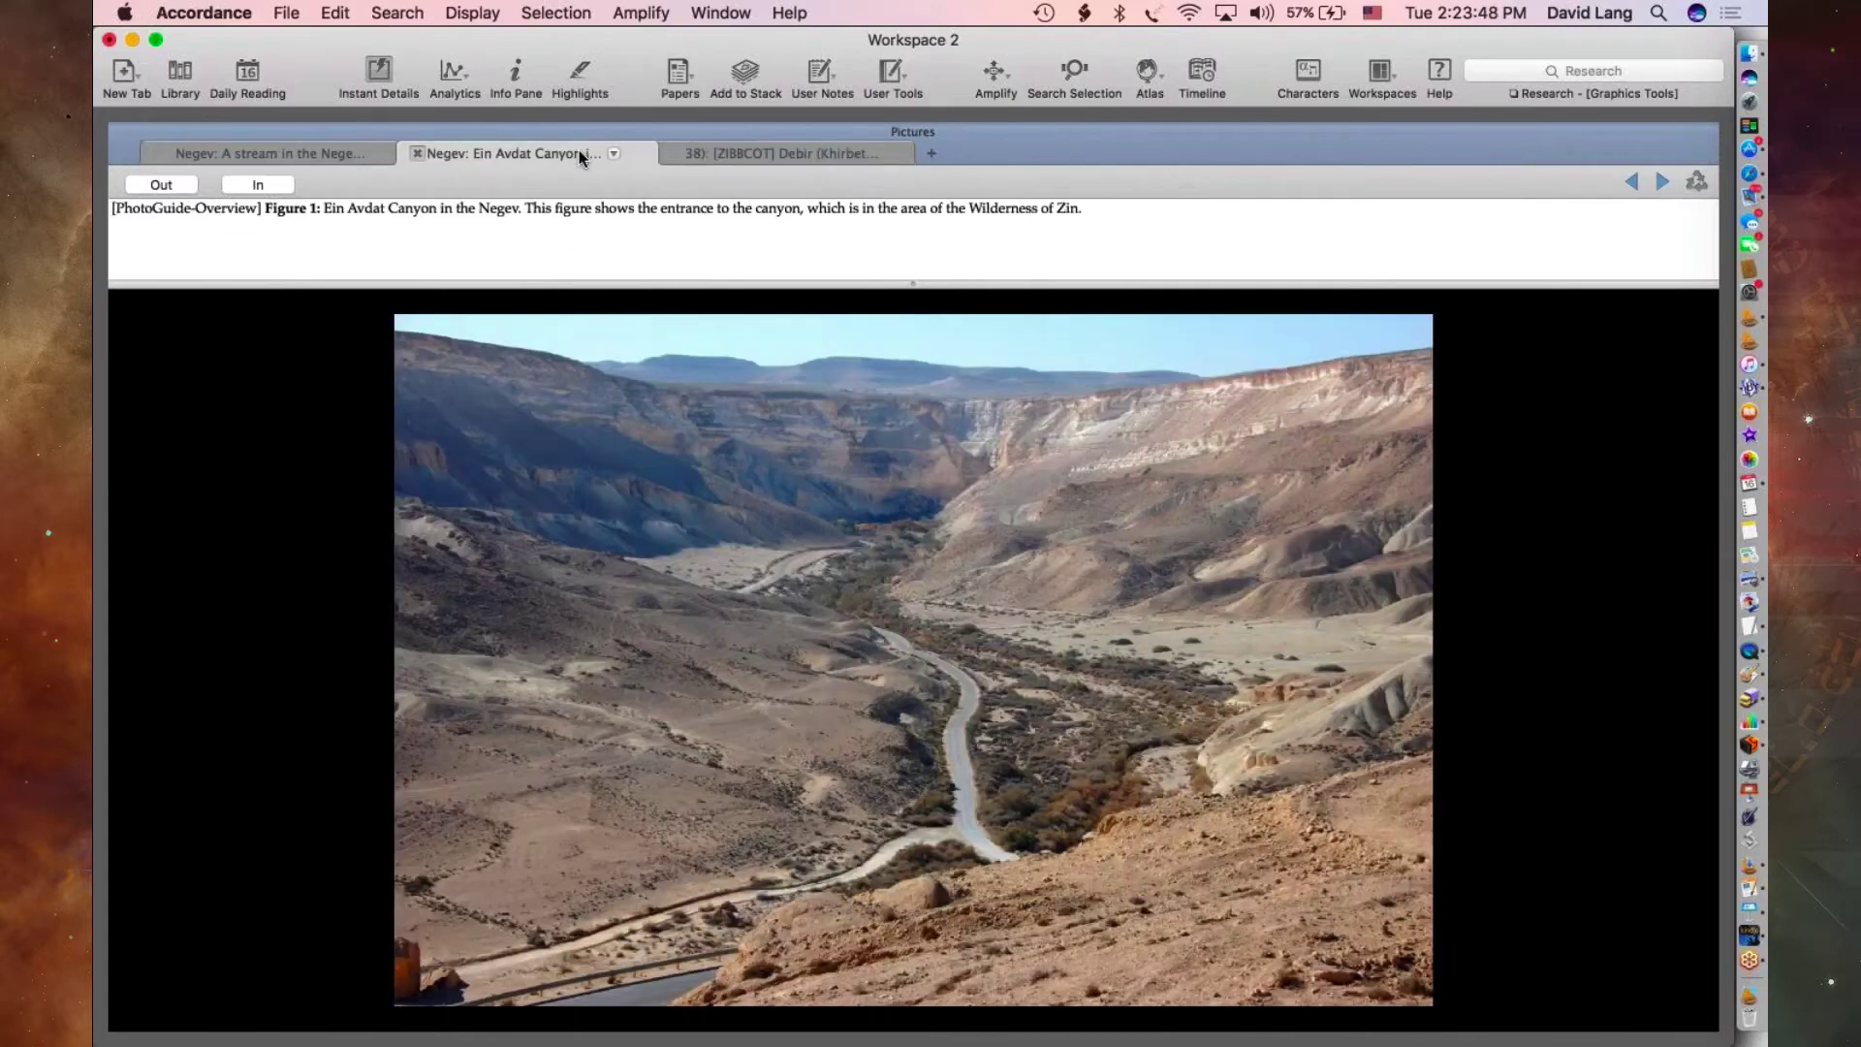
click(323, 145)
click(844, 153)
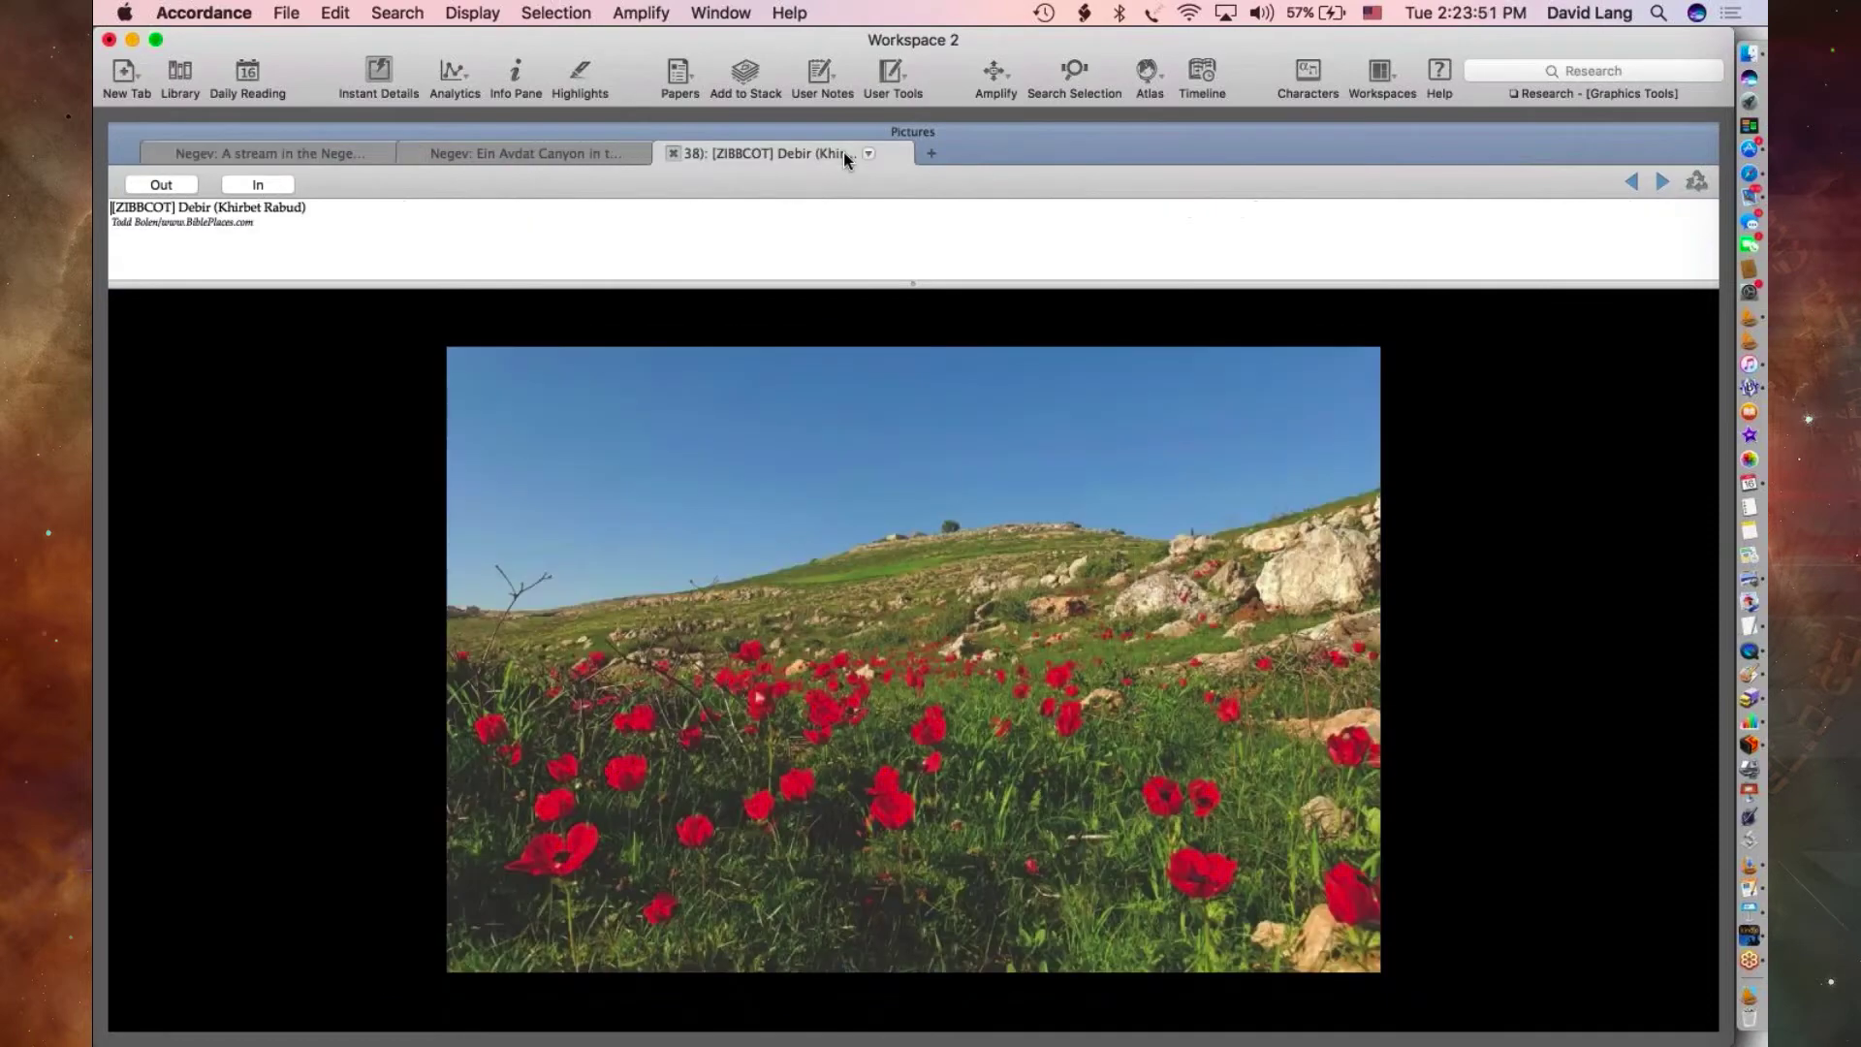
click(1703, 134)
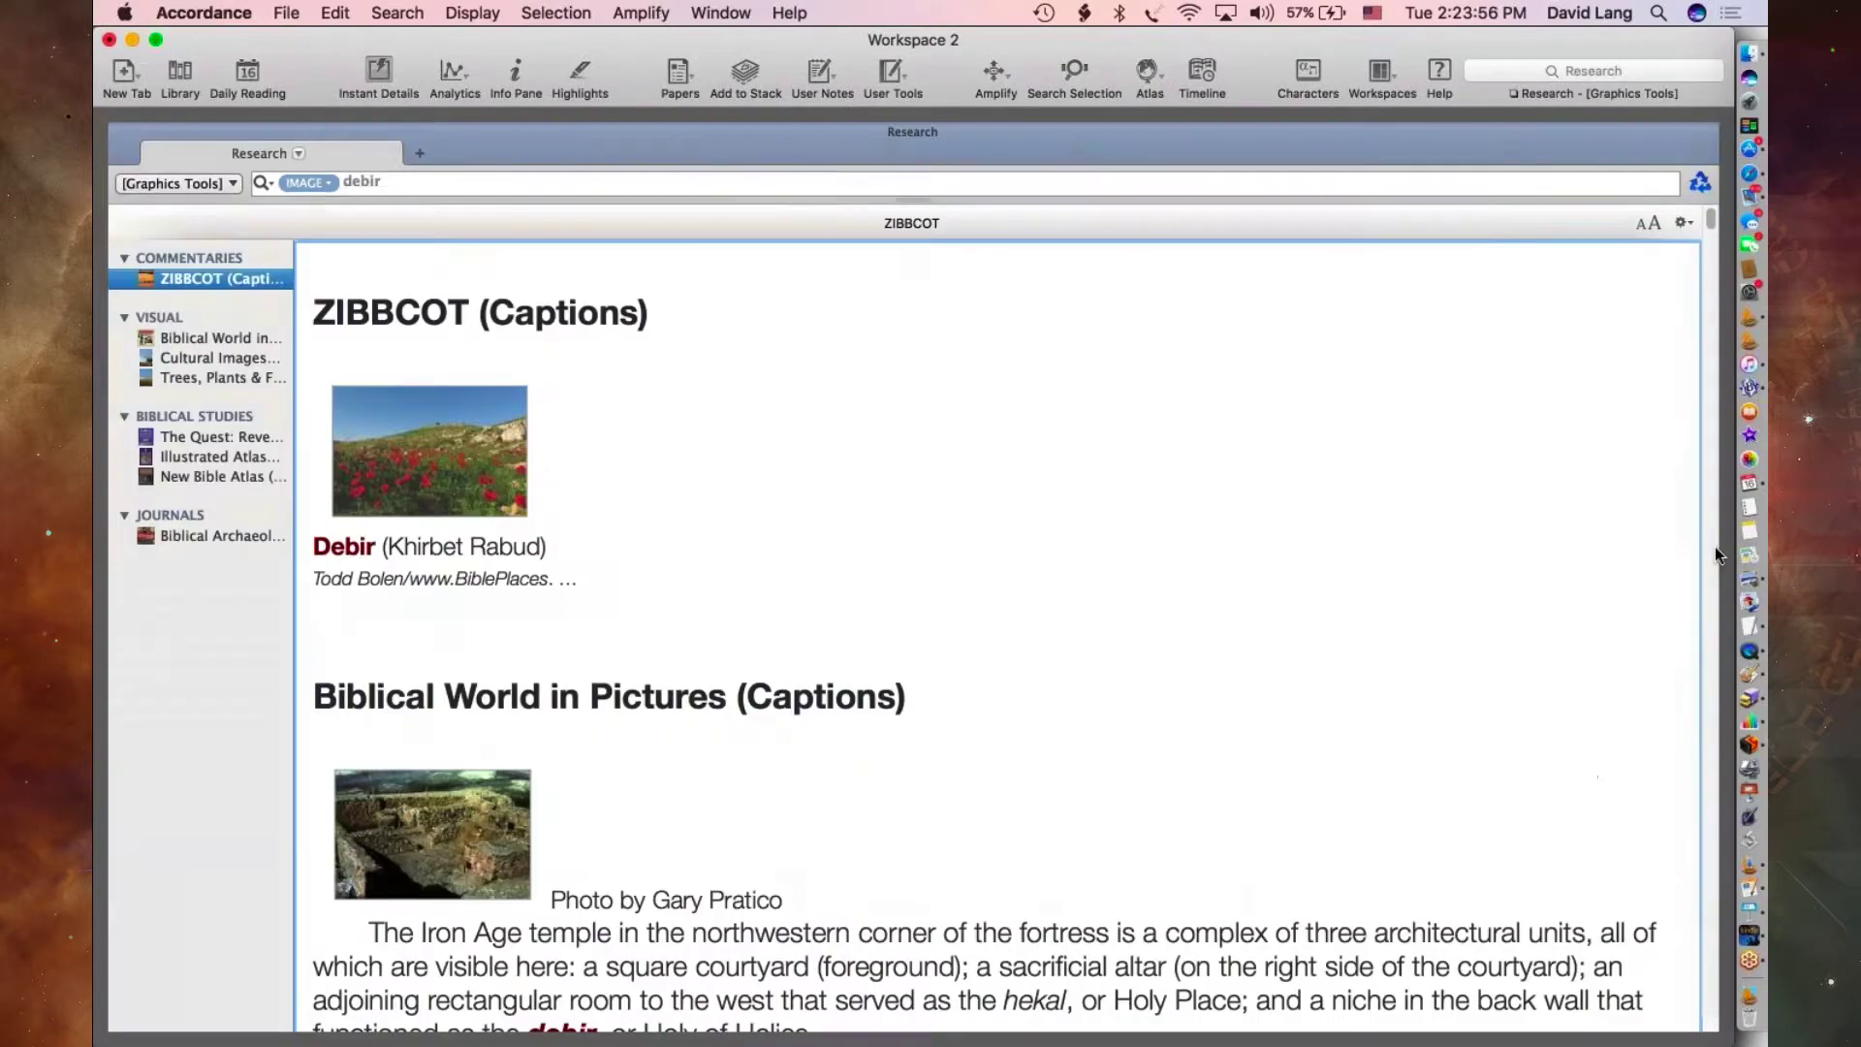
- Examine the Biblical World in Pictures images and captions that mention "debir" in the enlarged Research results
click(1713, 549)
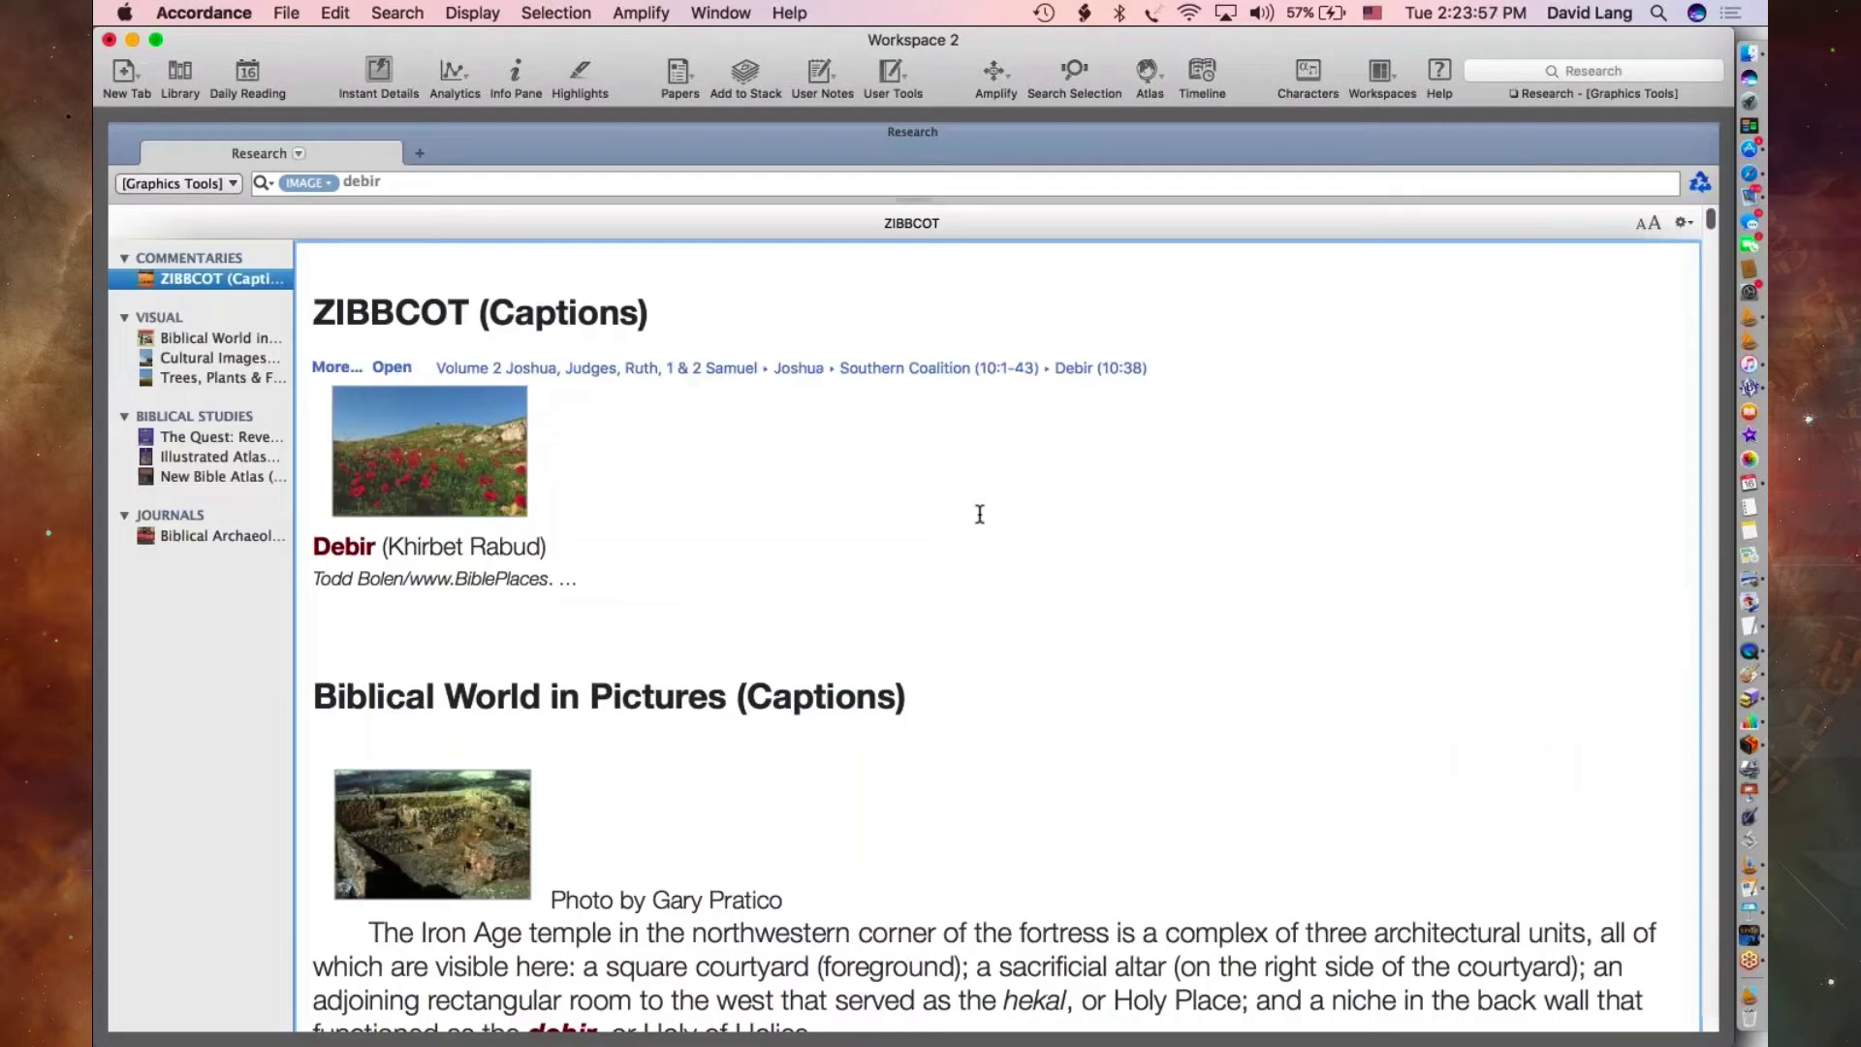
scroll(1178, 872, down, 5)
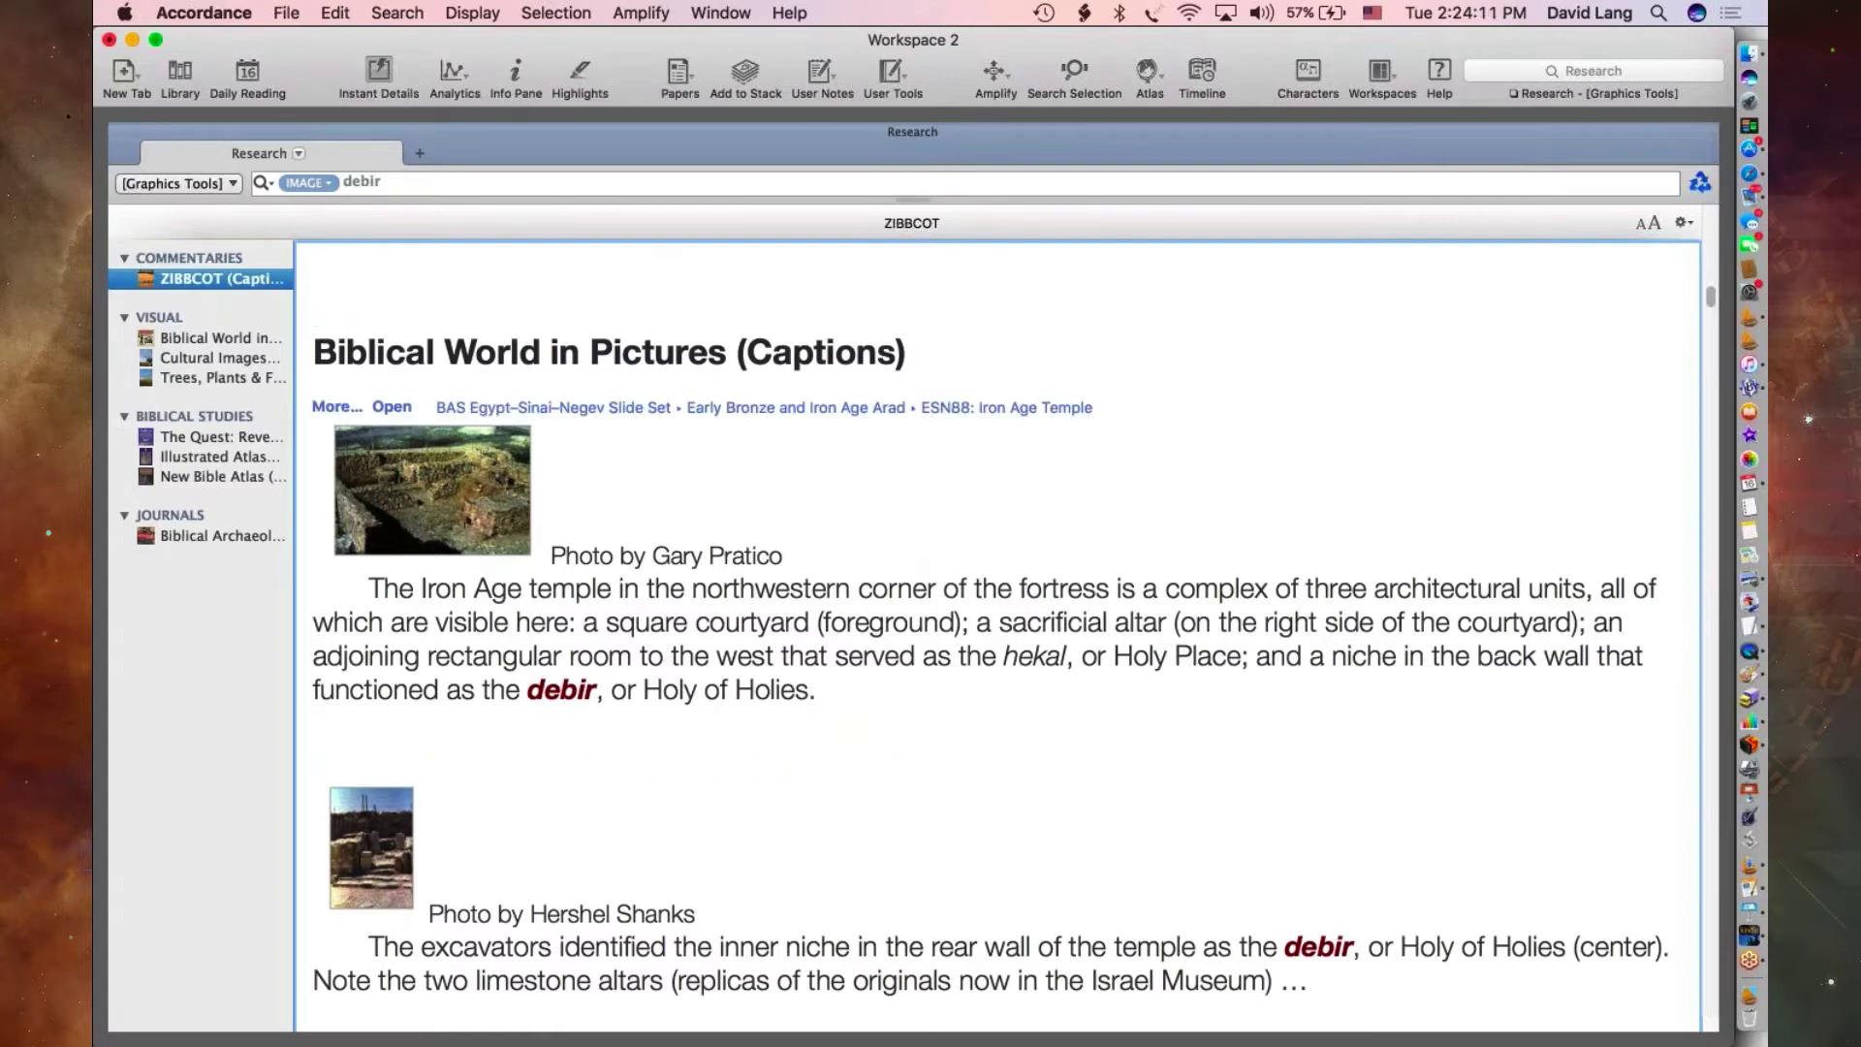
scroll(999, 630, down, 2)
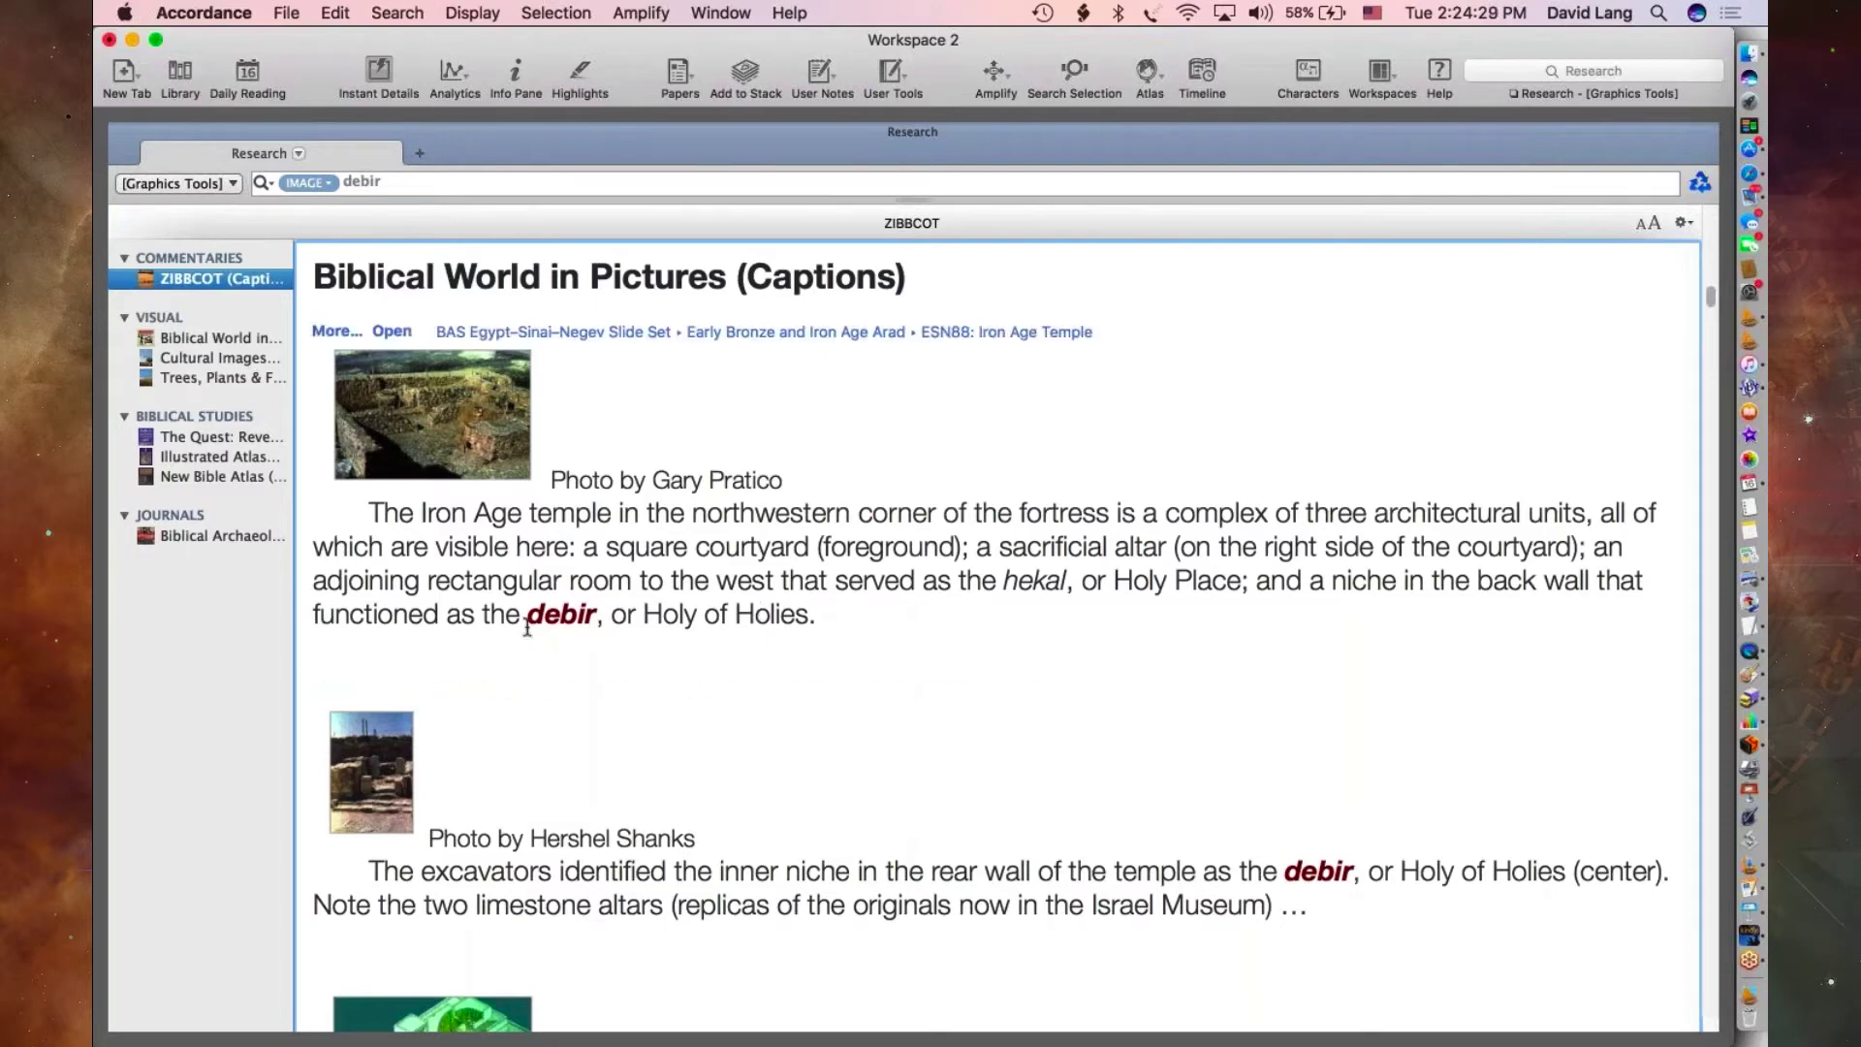
scroll(1149, 840, down, 5)
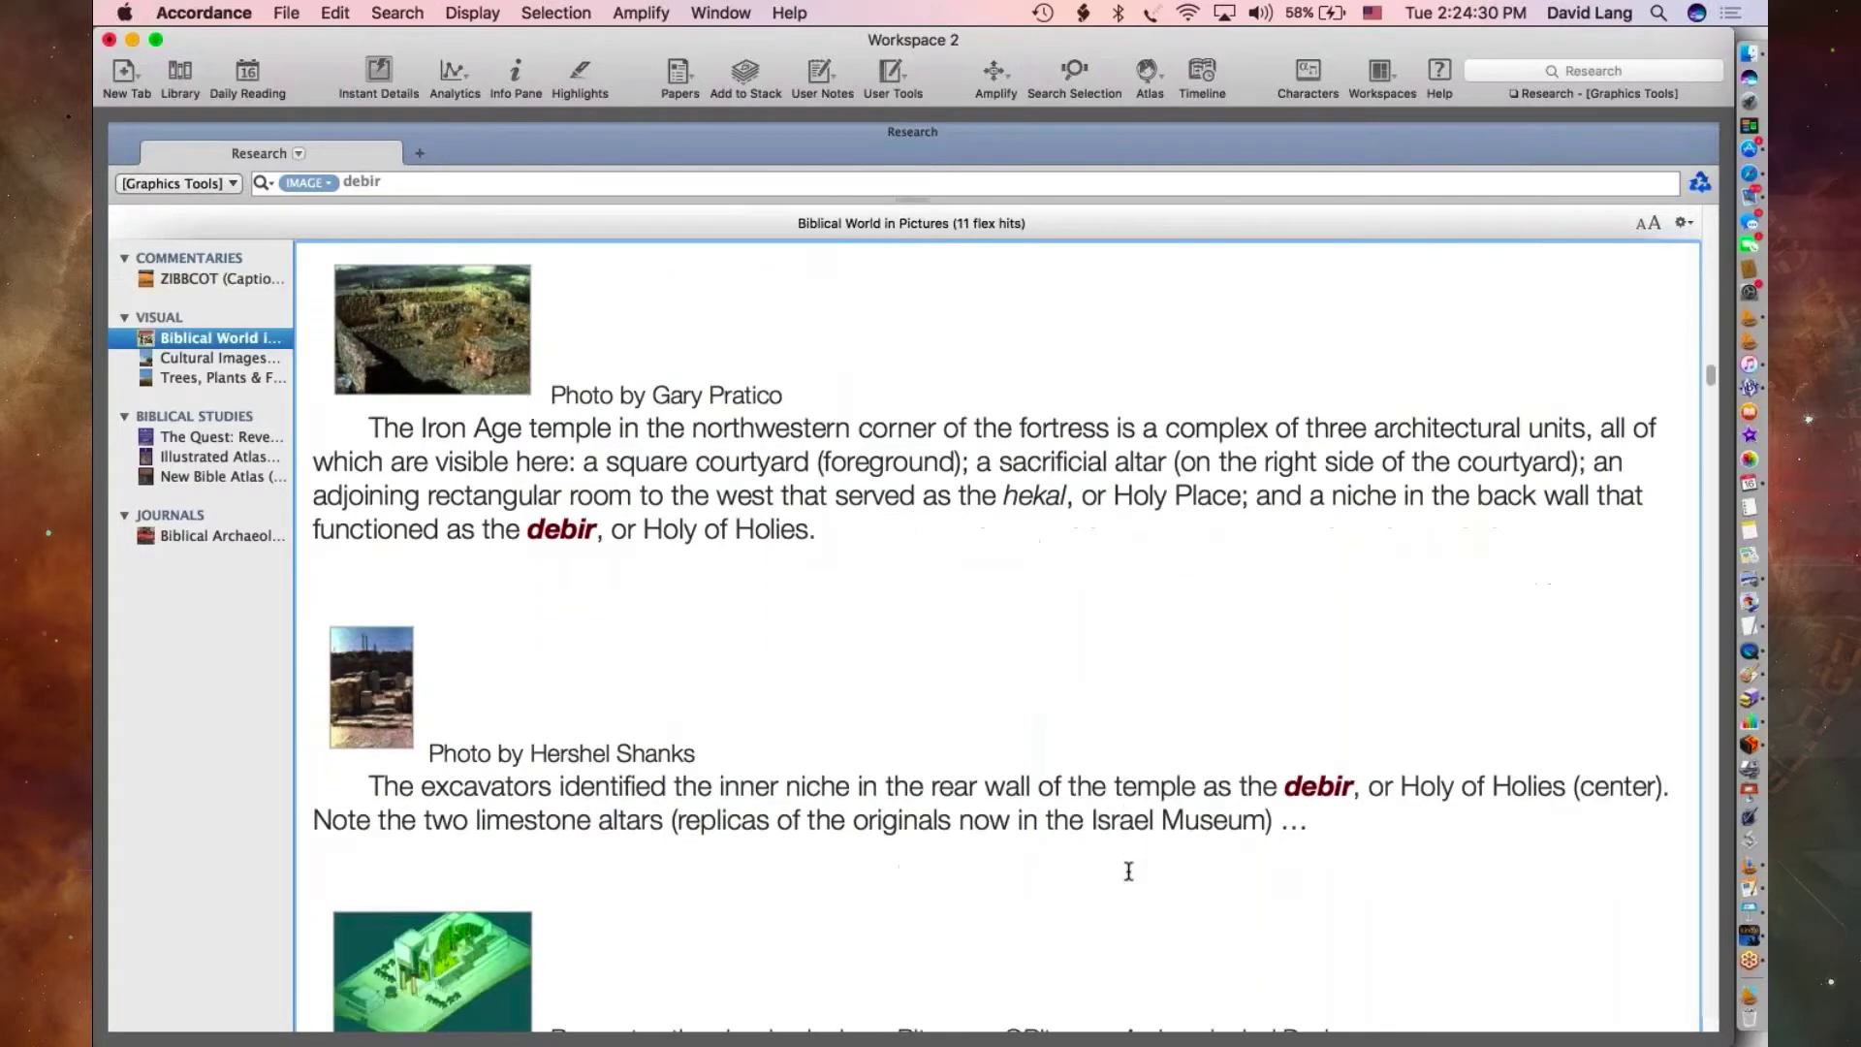
scroll(1130, 870, down, 5)
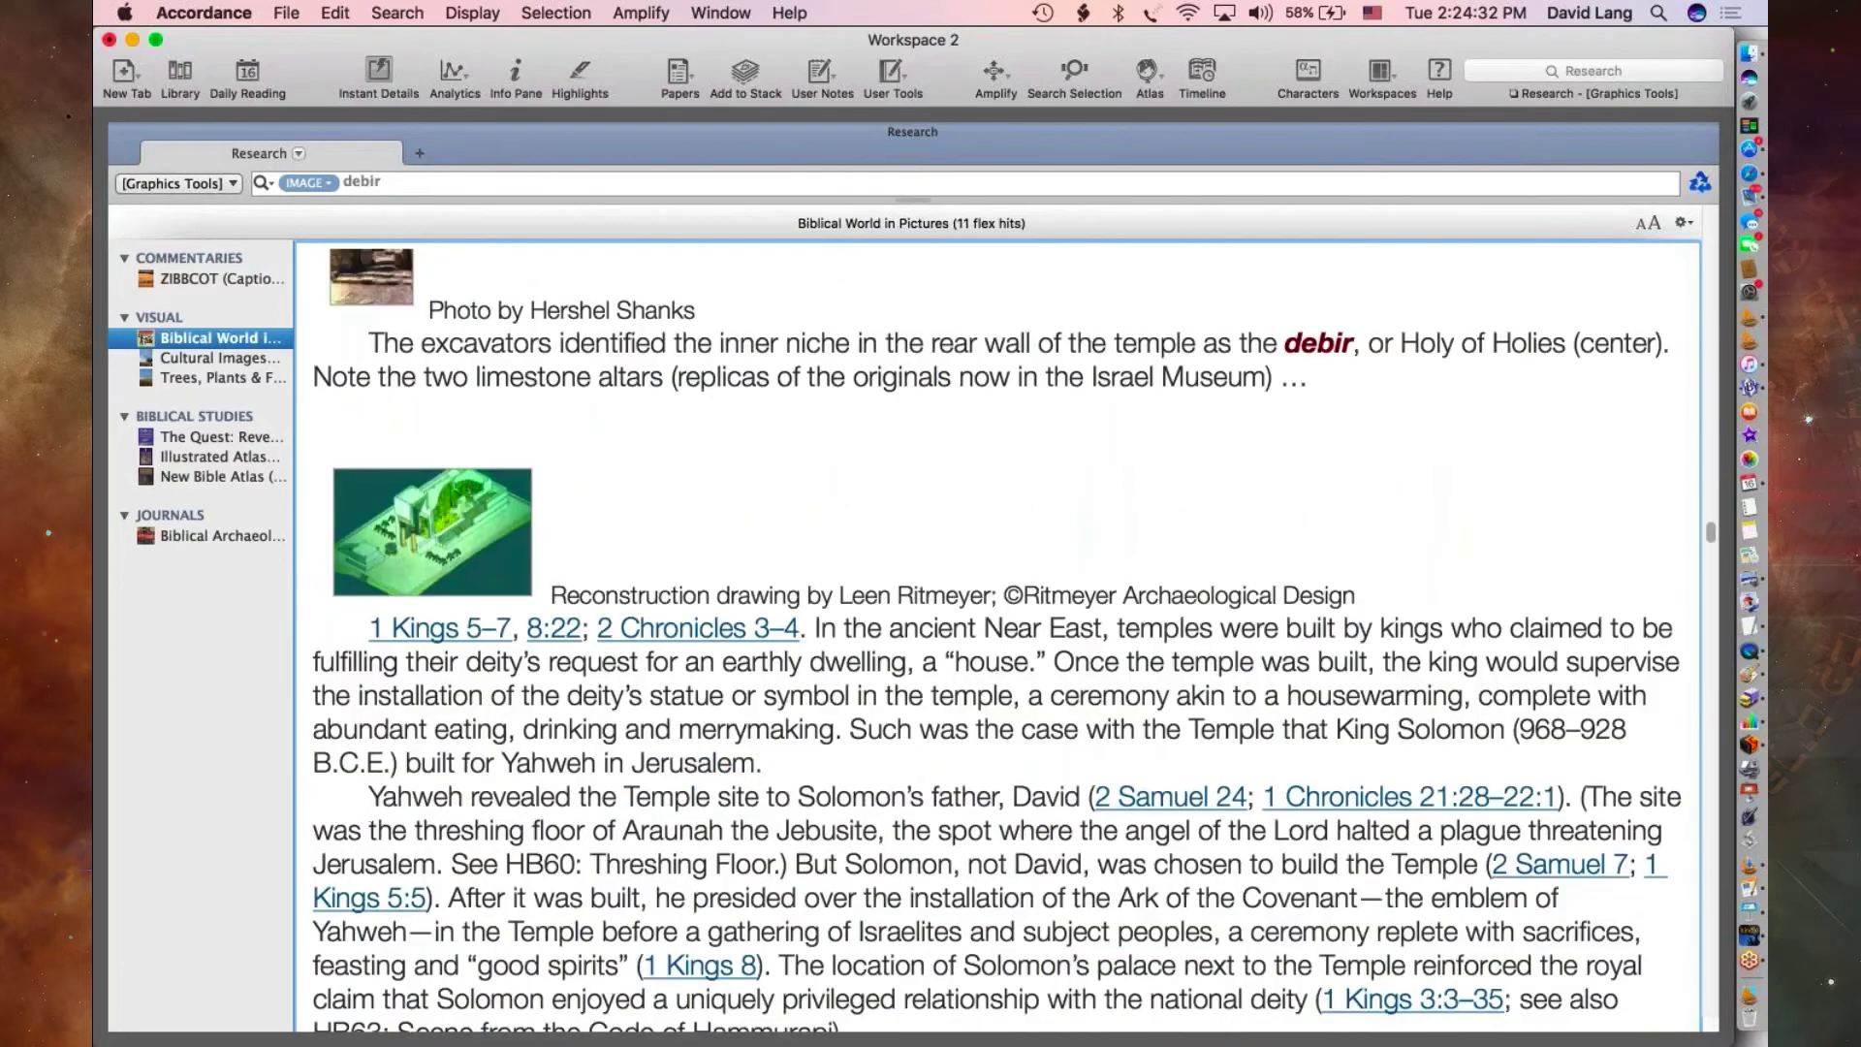
scroll(998, 640, down, 20)
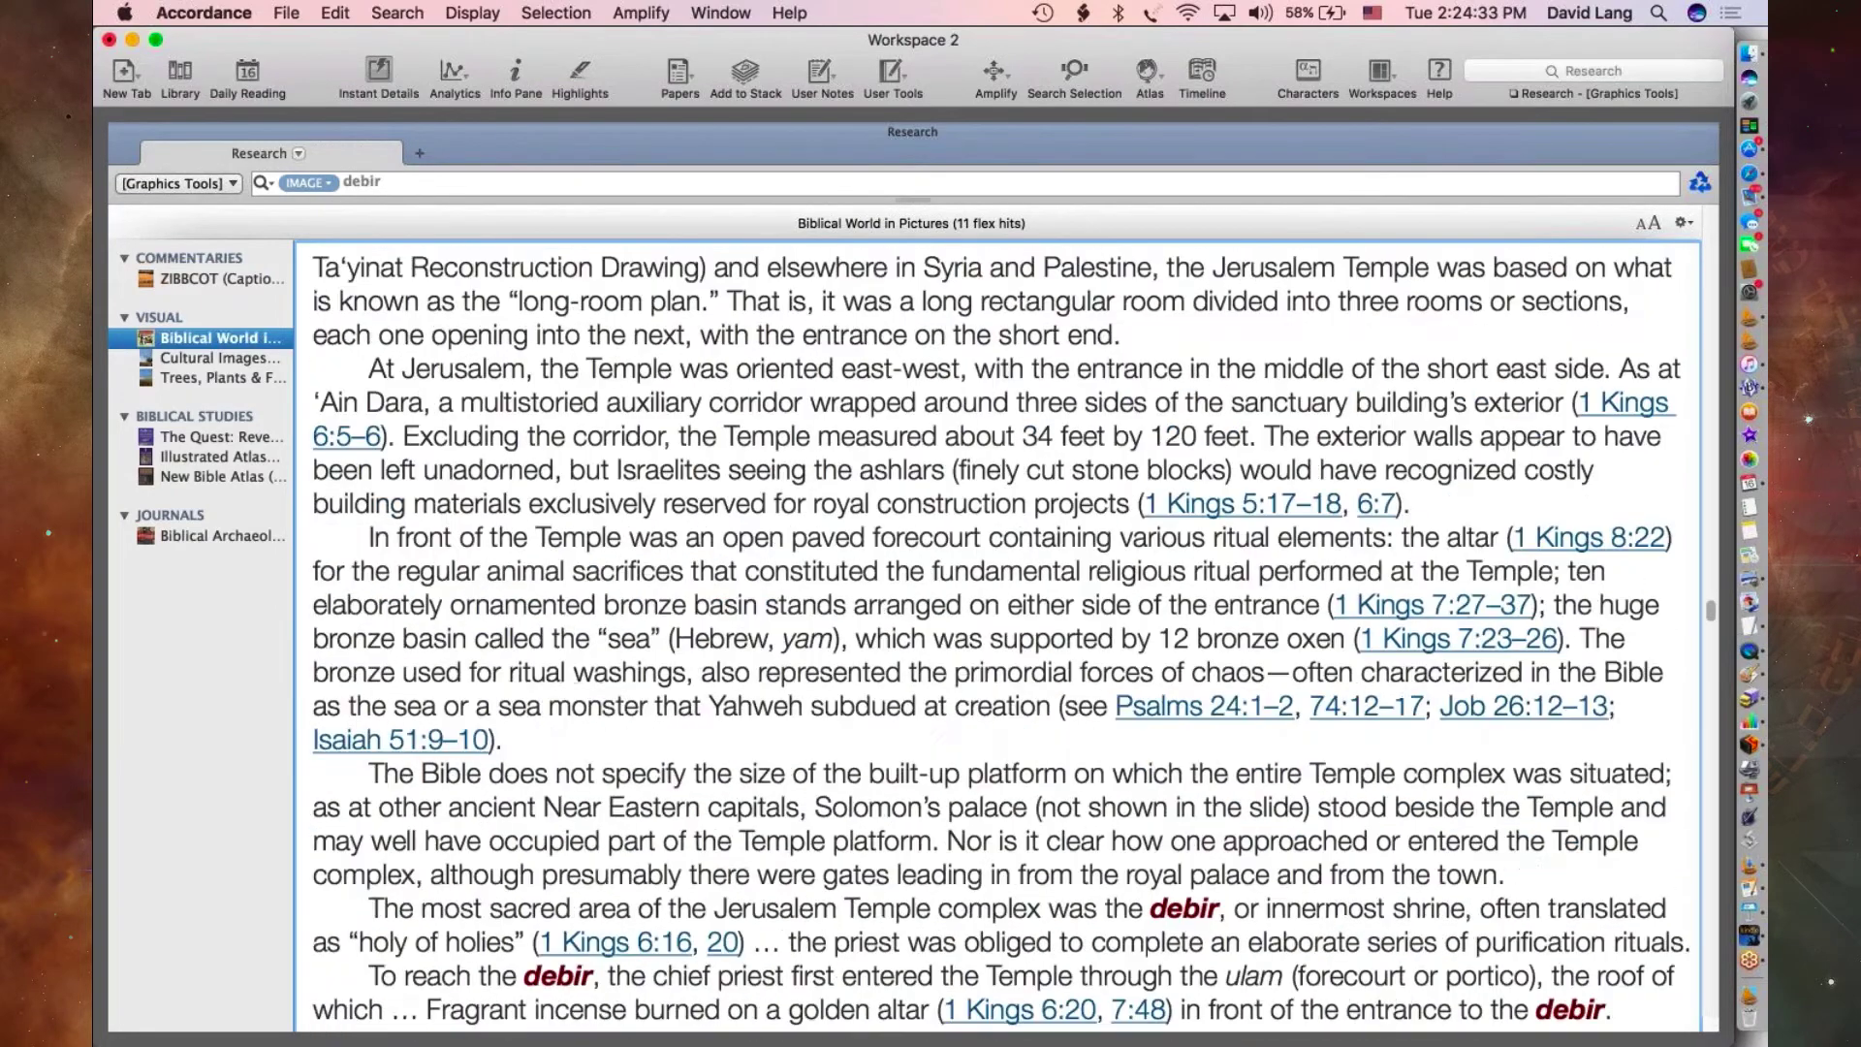
scroll(989, 690, down, 20)
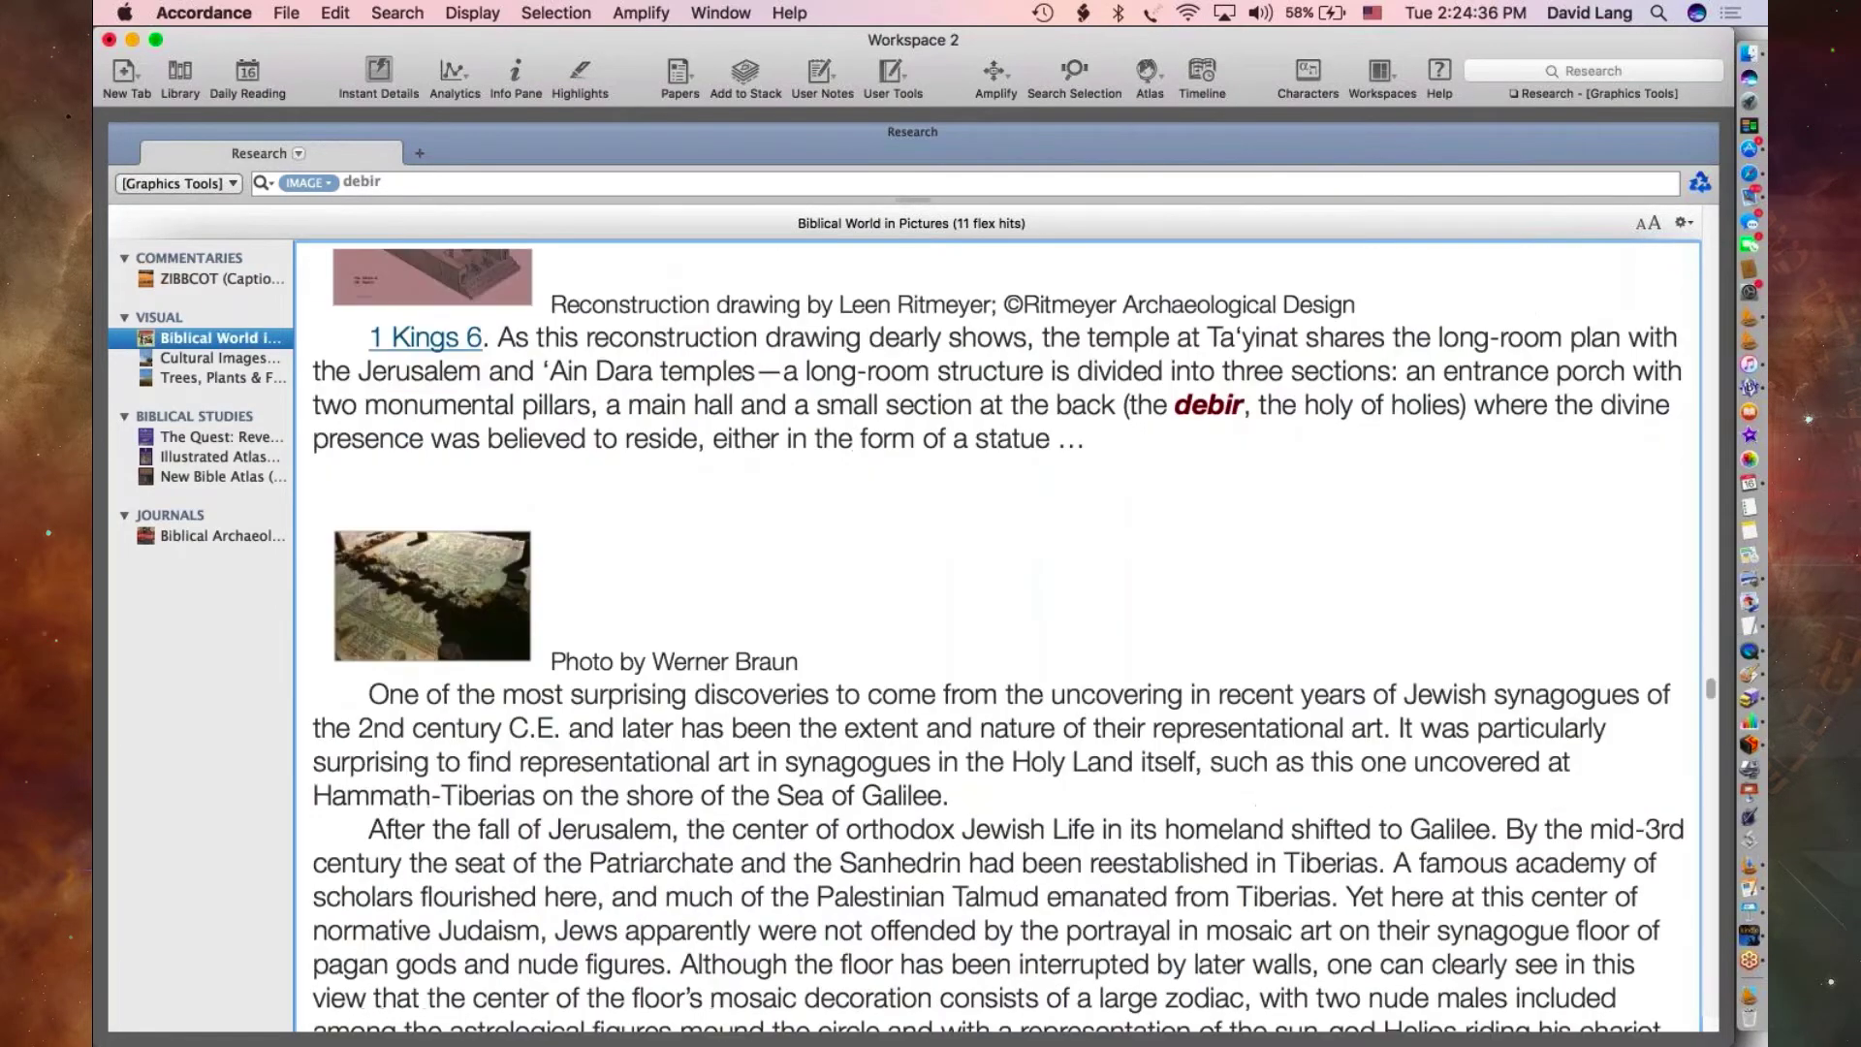
scroll(986, 690, down, 2)
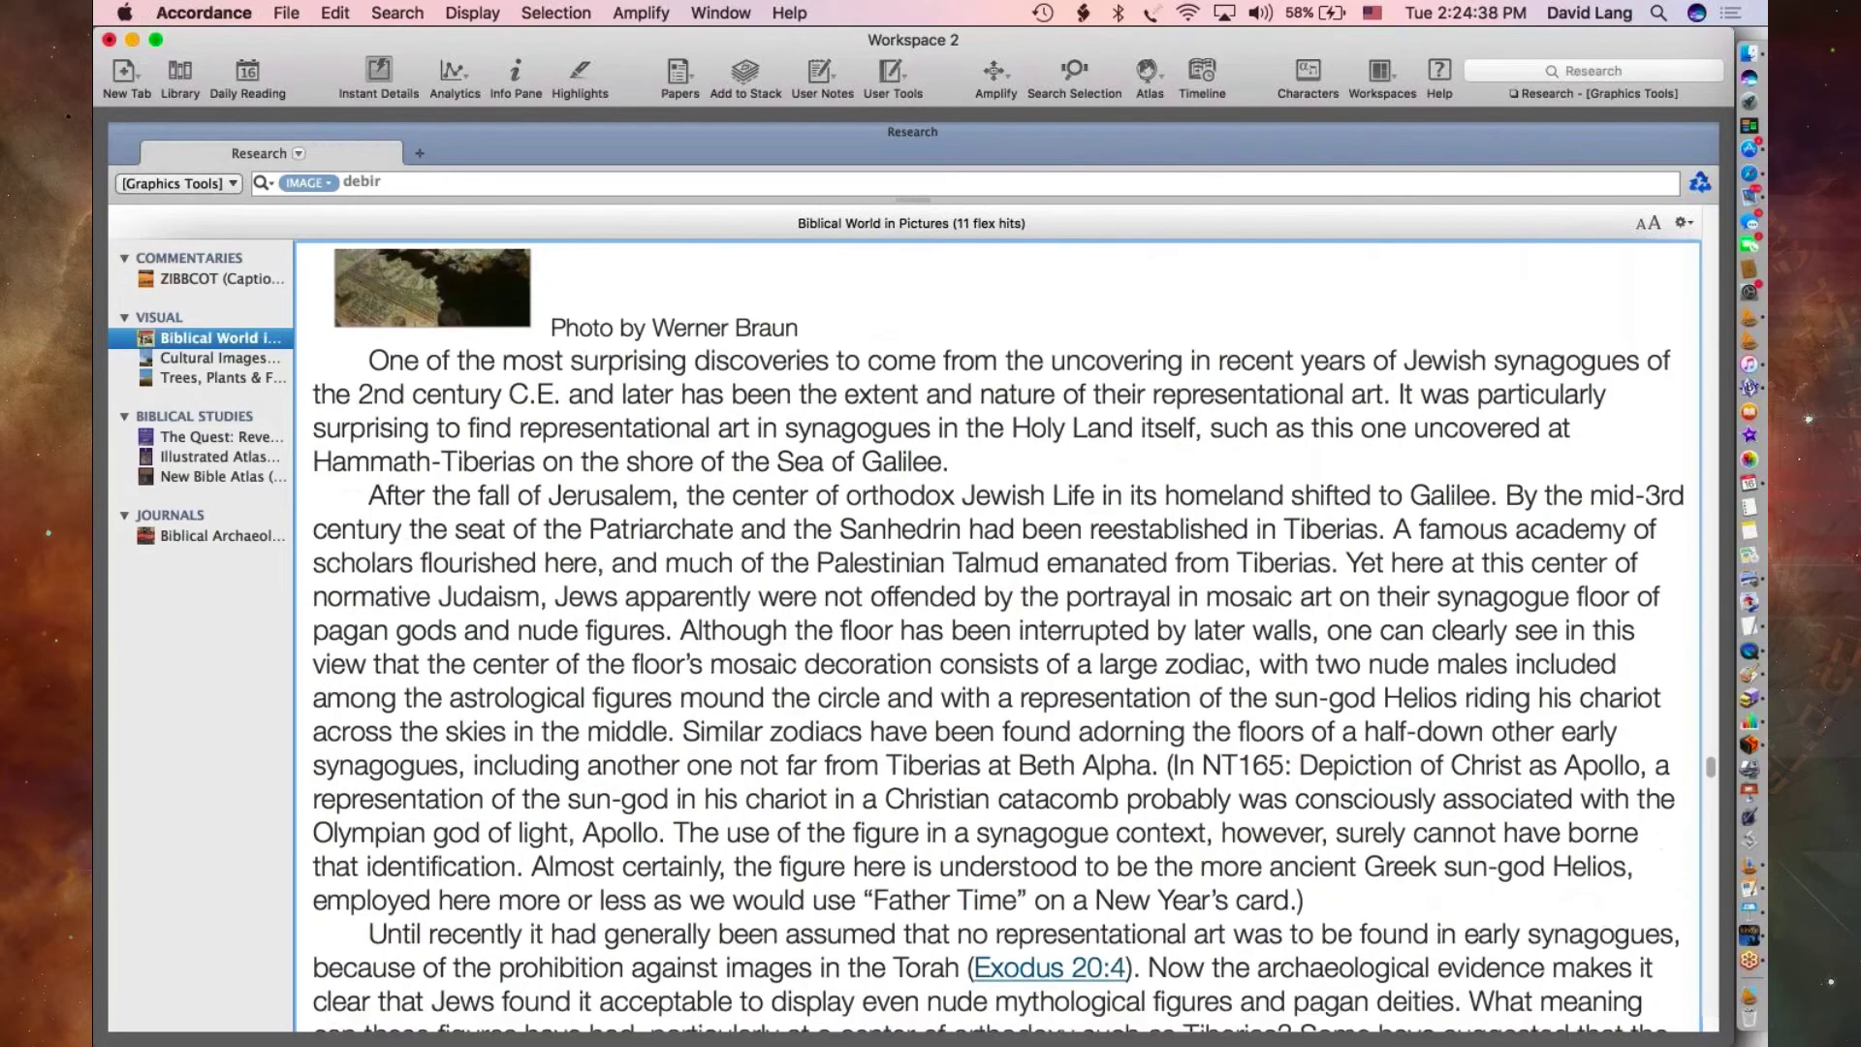
- Examine the remaining Biblical World in Pictures captions and the Cultural Images of Holy Land pictures that mention "debir"
scroll(999, 640, down, 20)
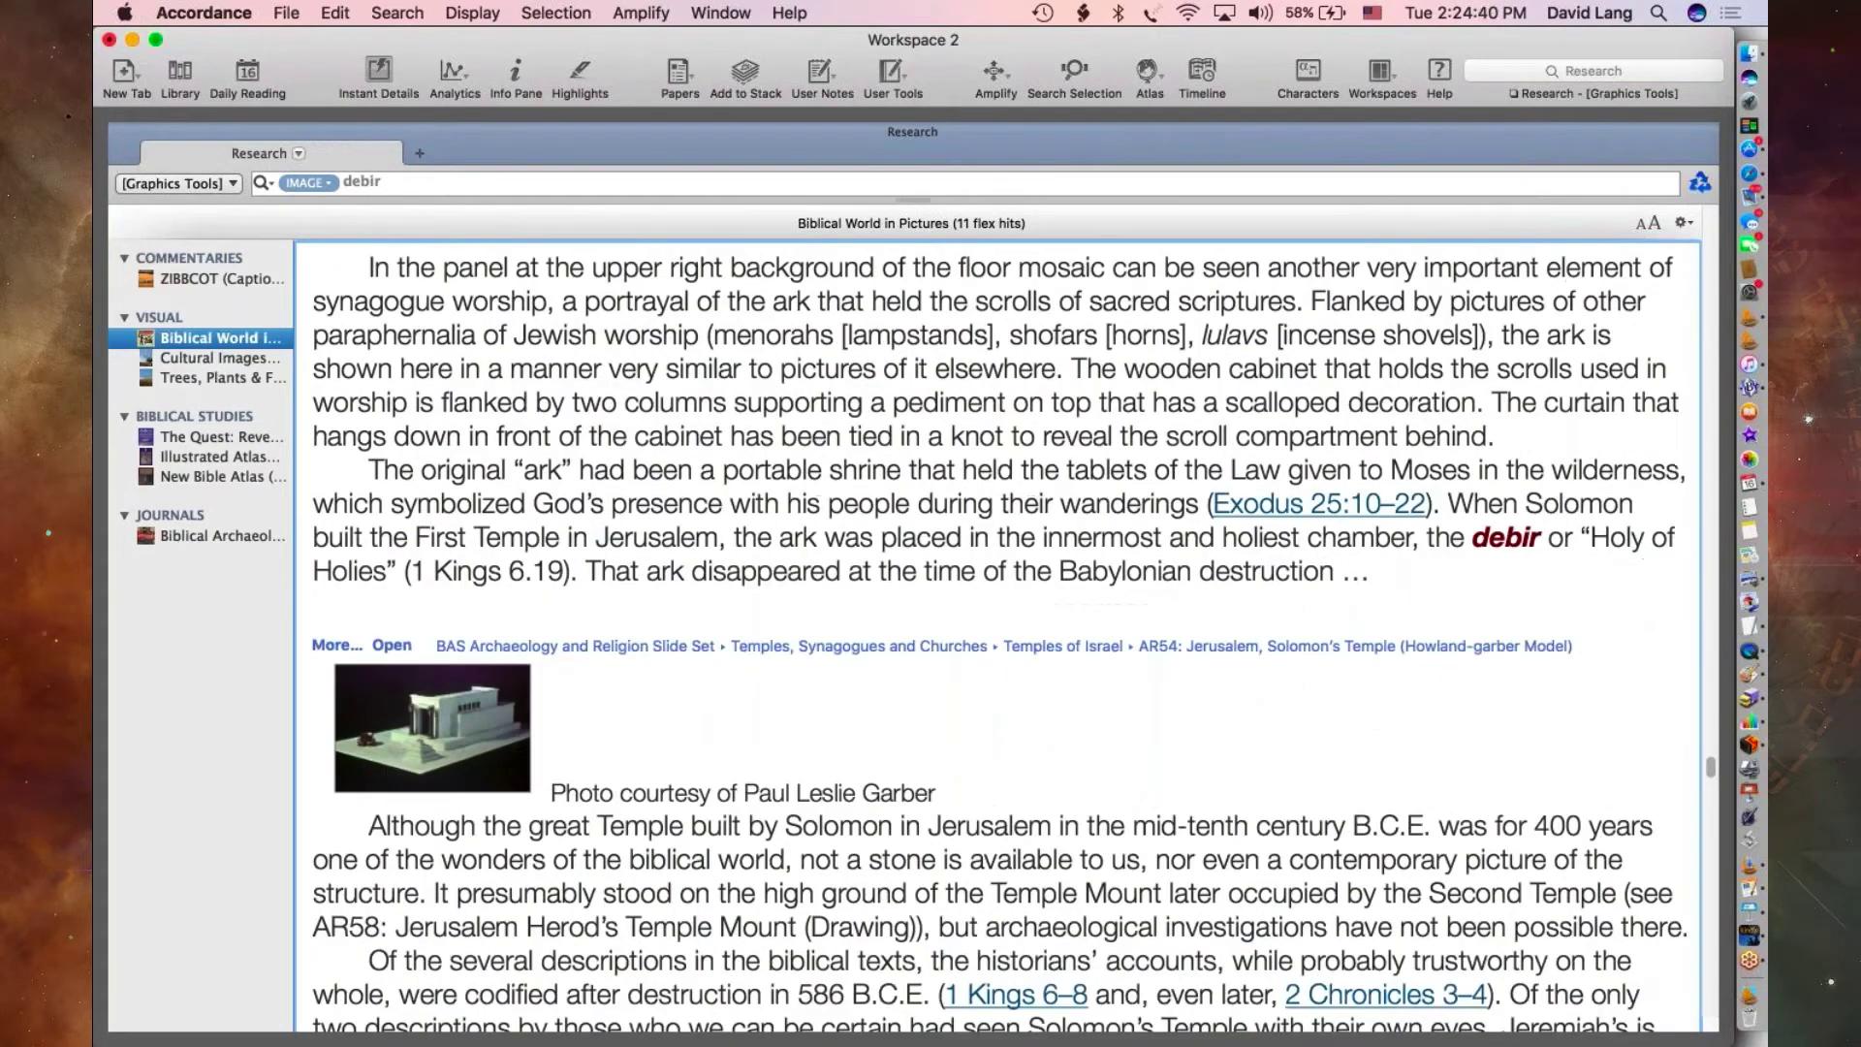
scroll(998, 640, down, 16)
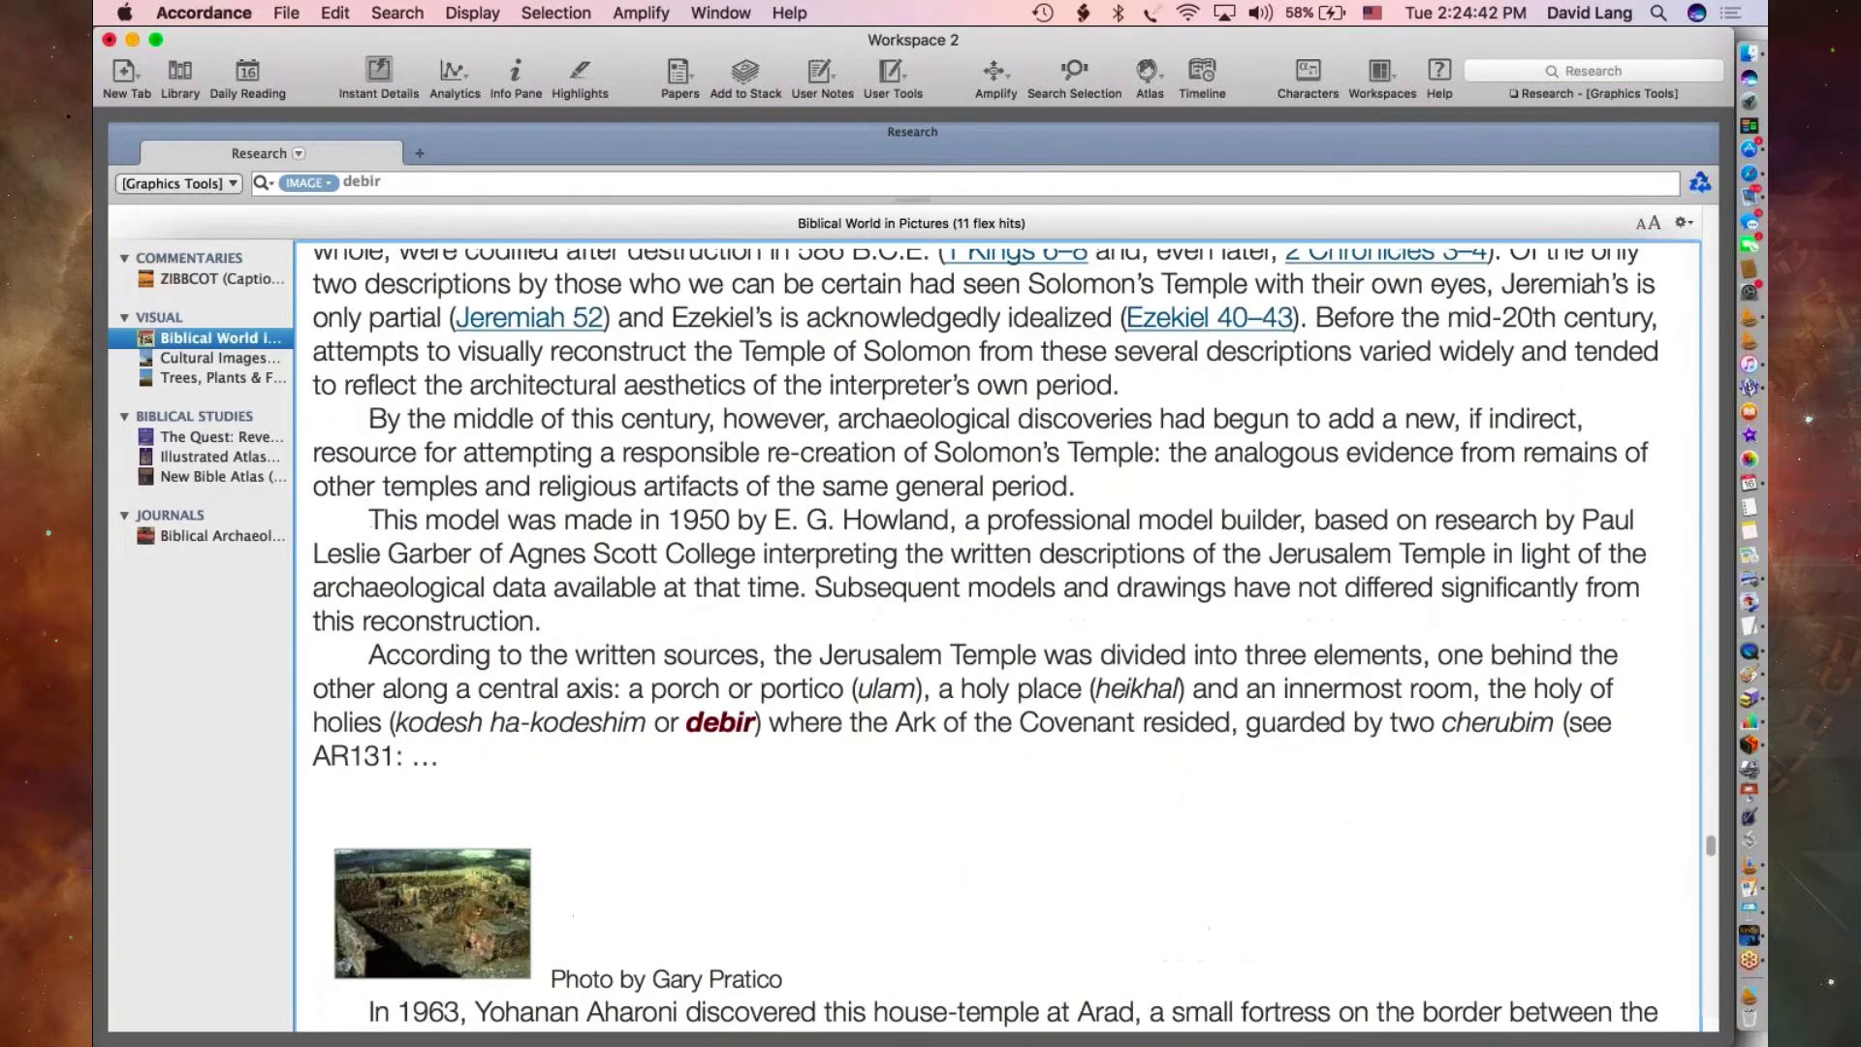
scroll(999, 640, down, 20)
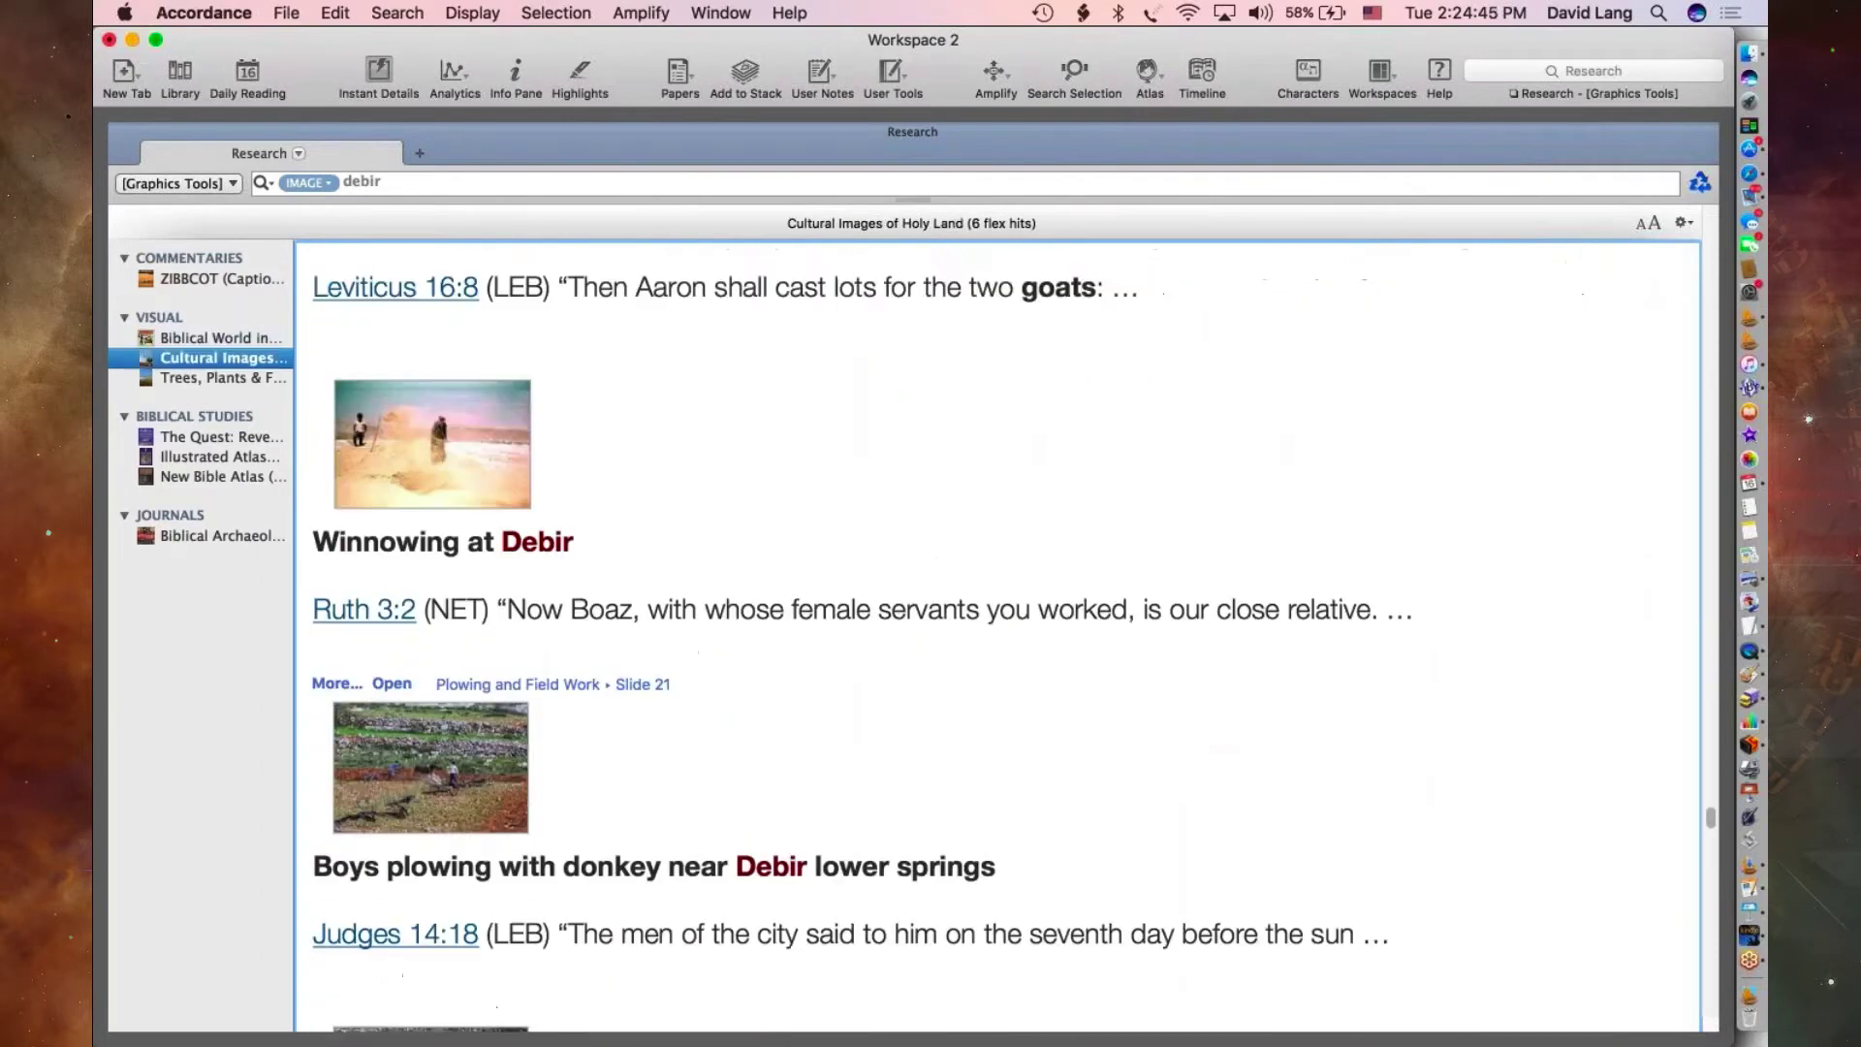
scroll(998, 640, up, 15)
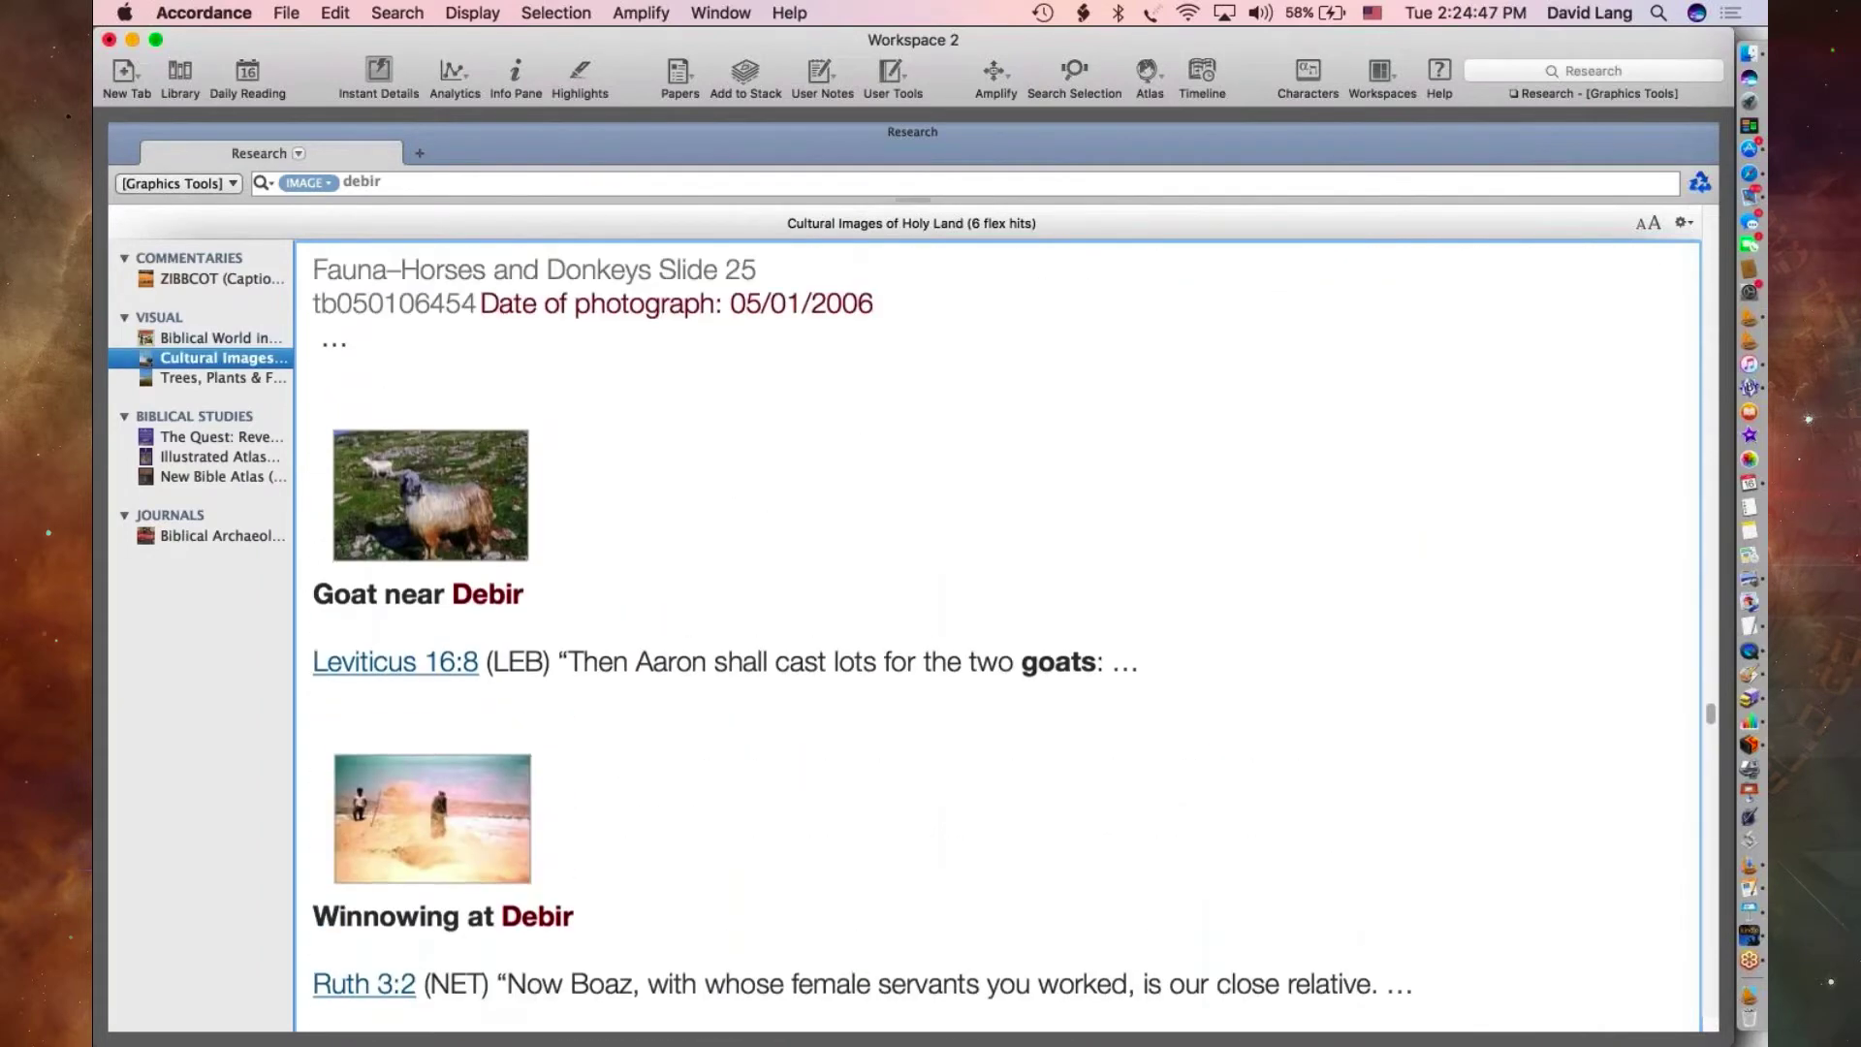
scroll(999, 640, up, 8)
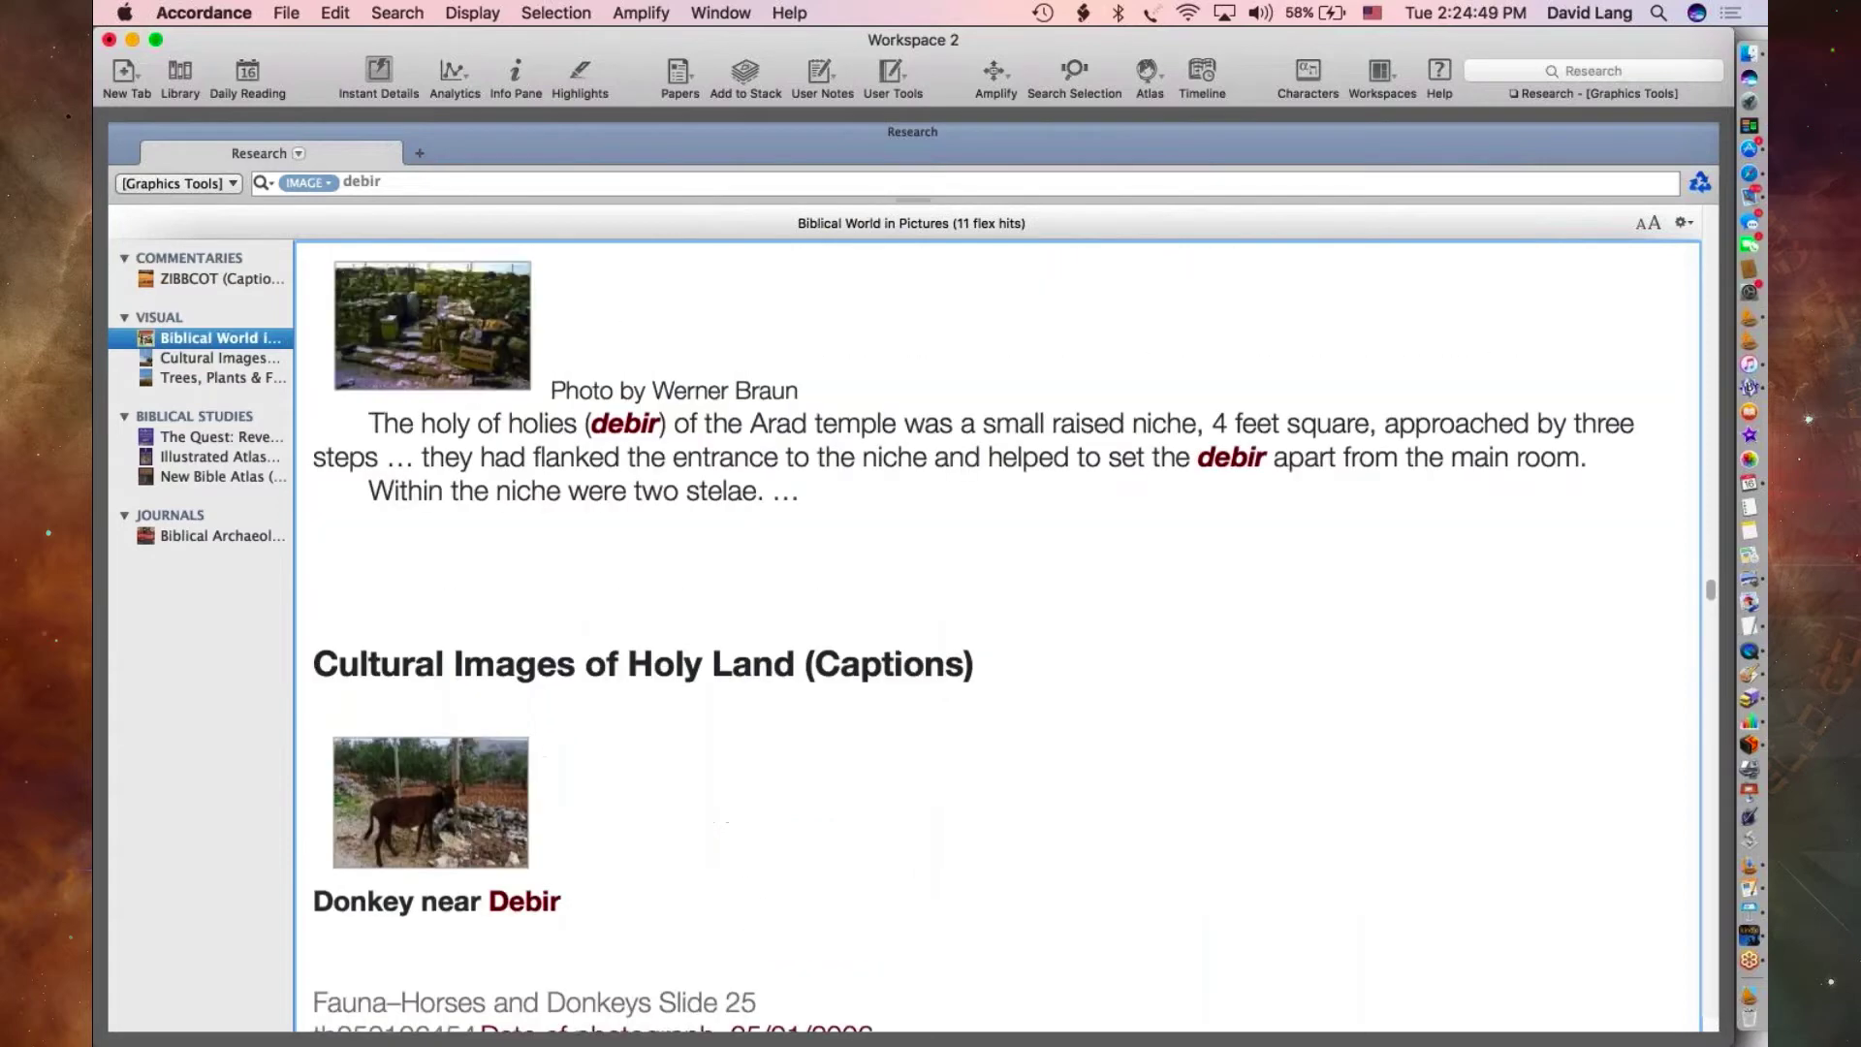
scroll(999, 640, down, 20)
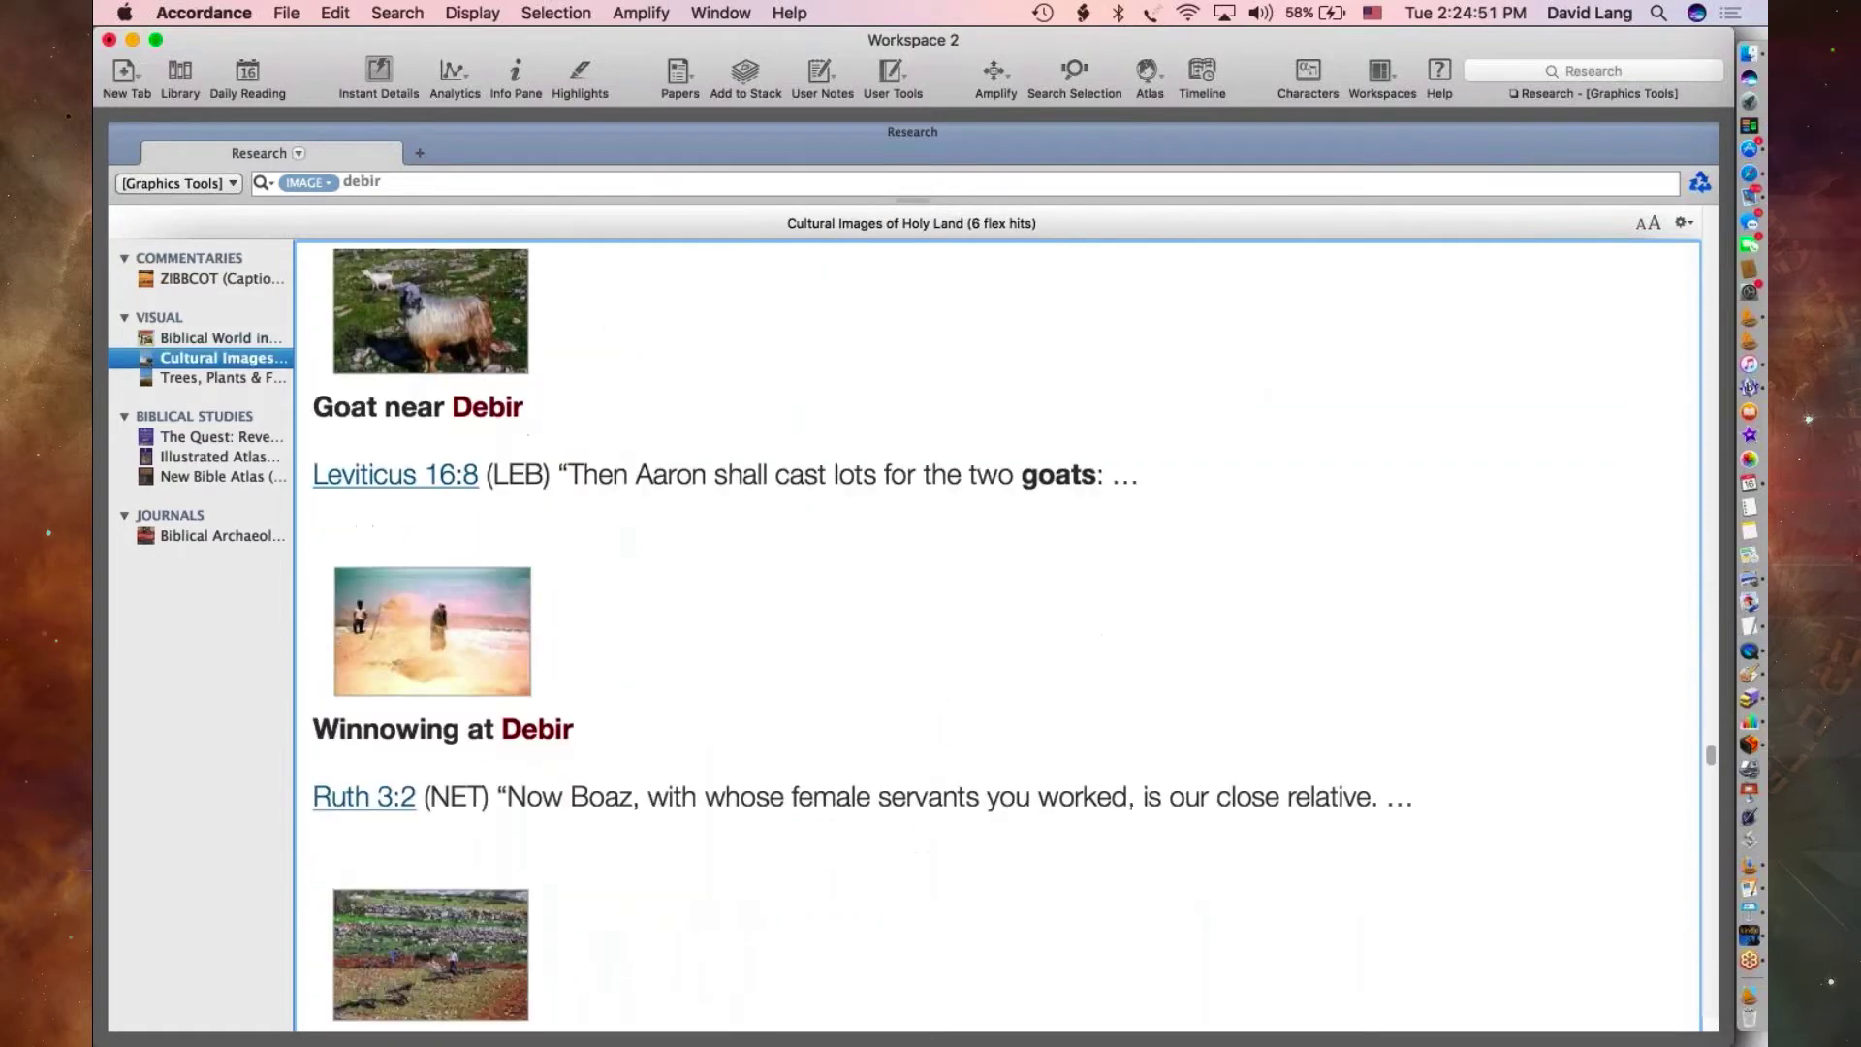
scroll(998, 640, down, 3)
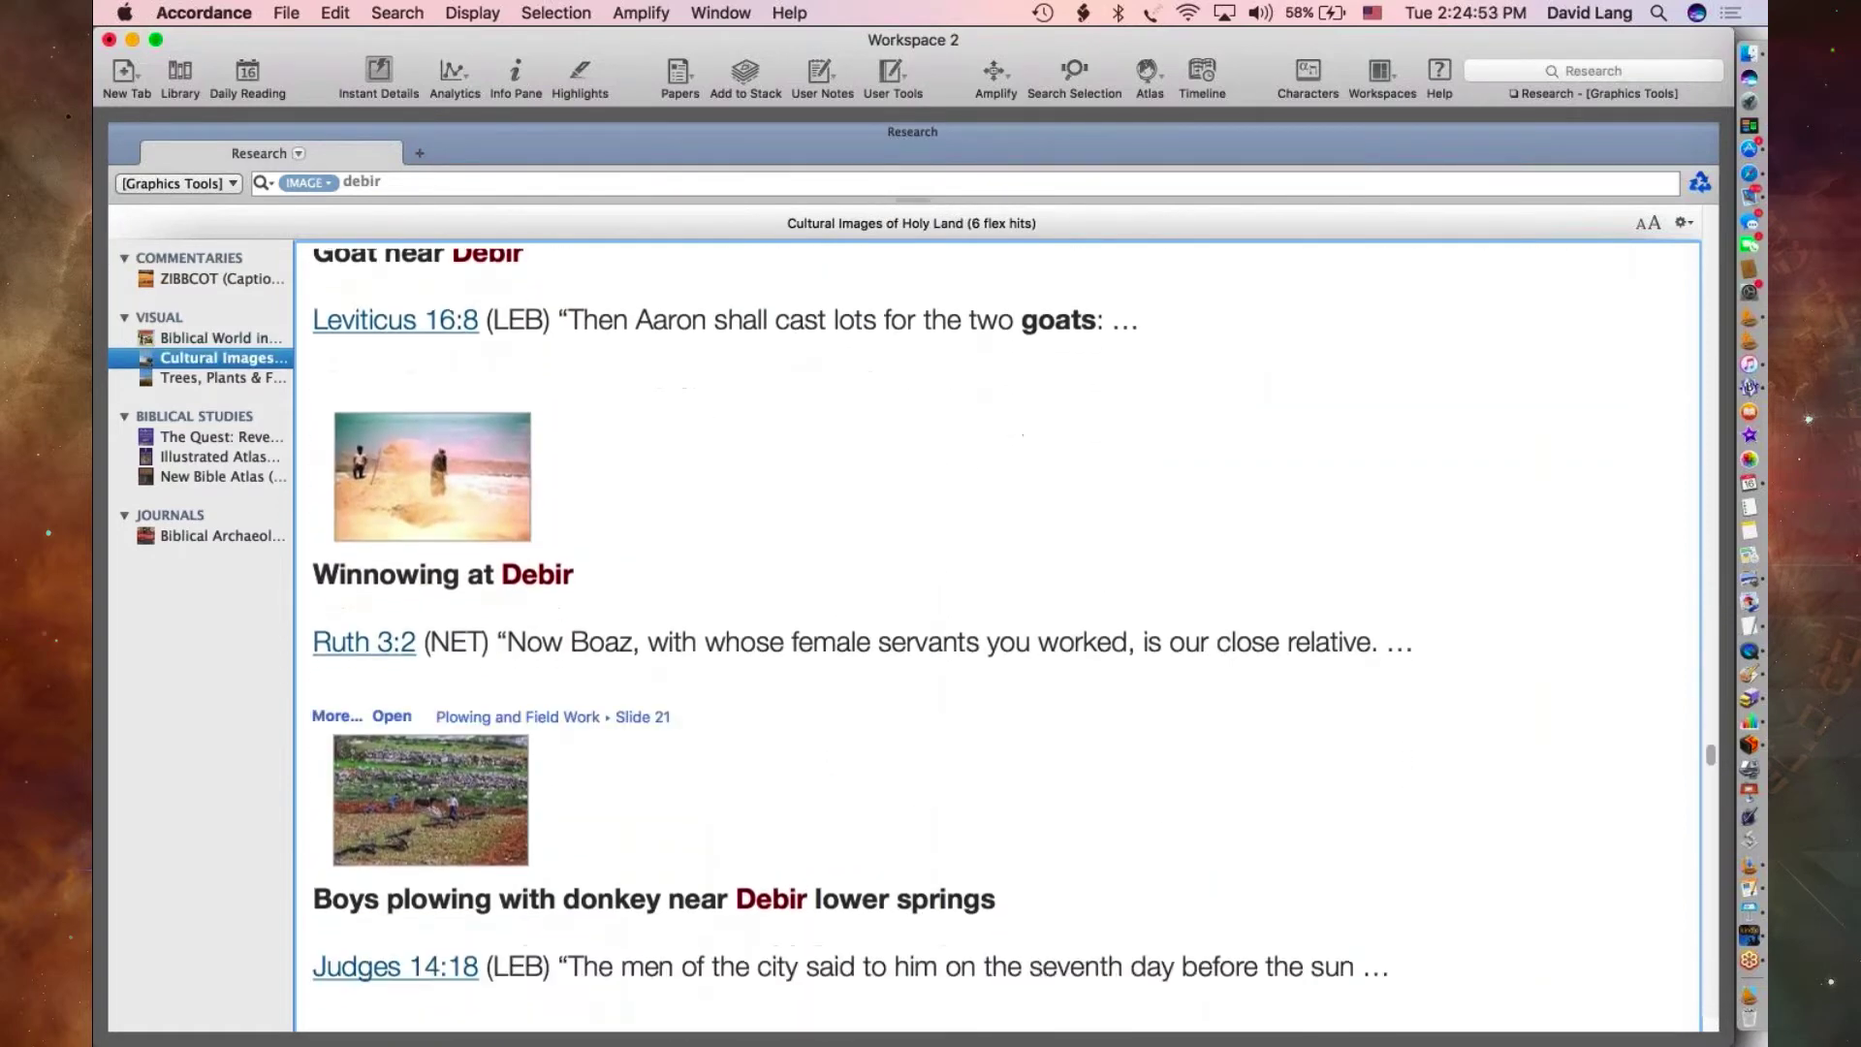
- Open the "Winnowing at Debir" picture in the Pictures zone and restore the enlarged zone to its normal size
click(453, 501)
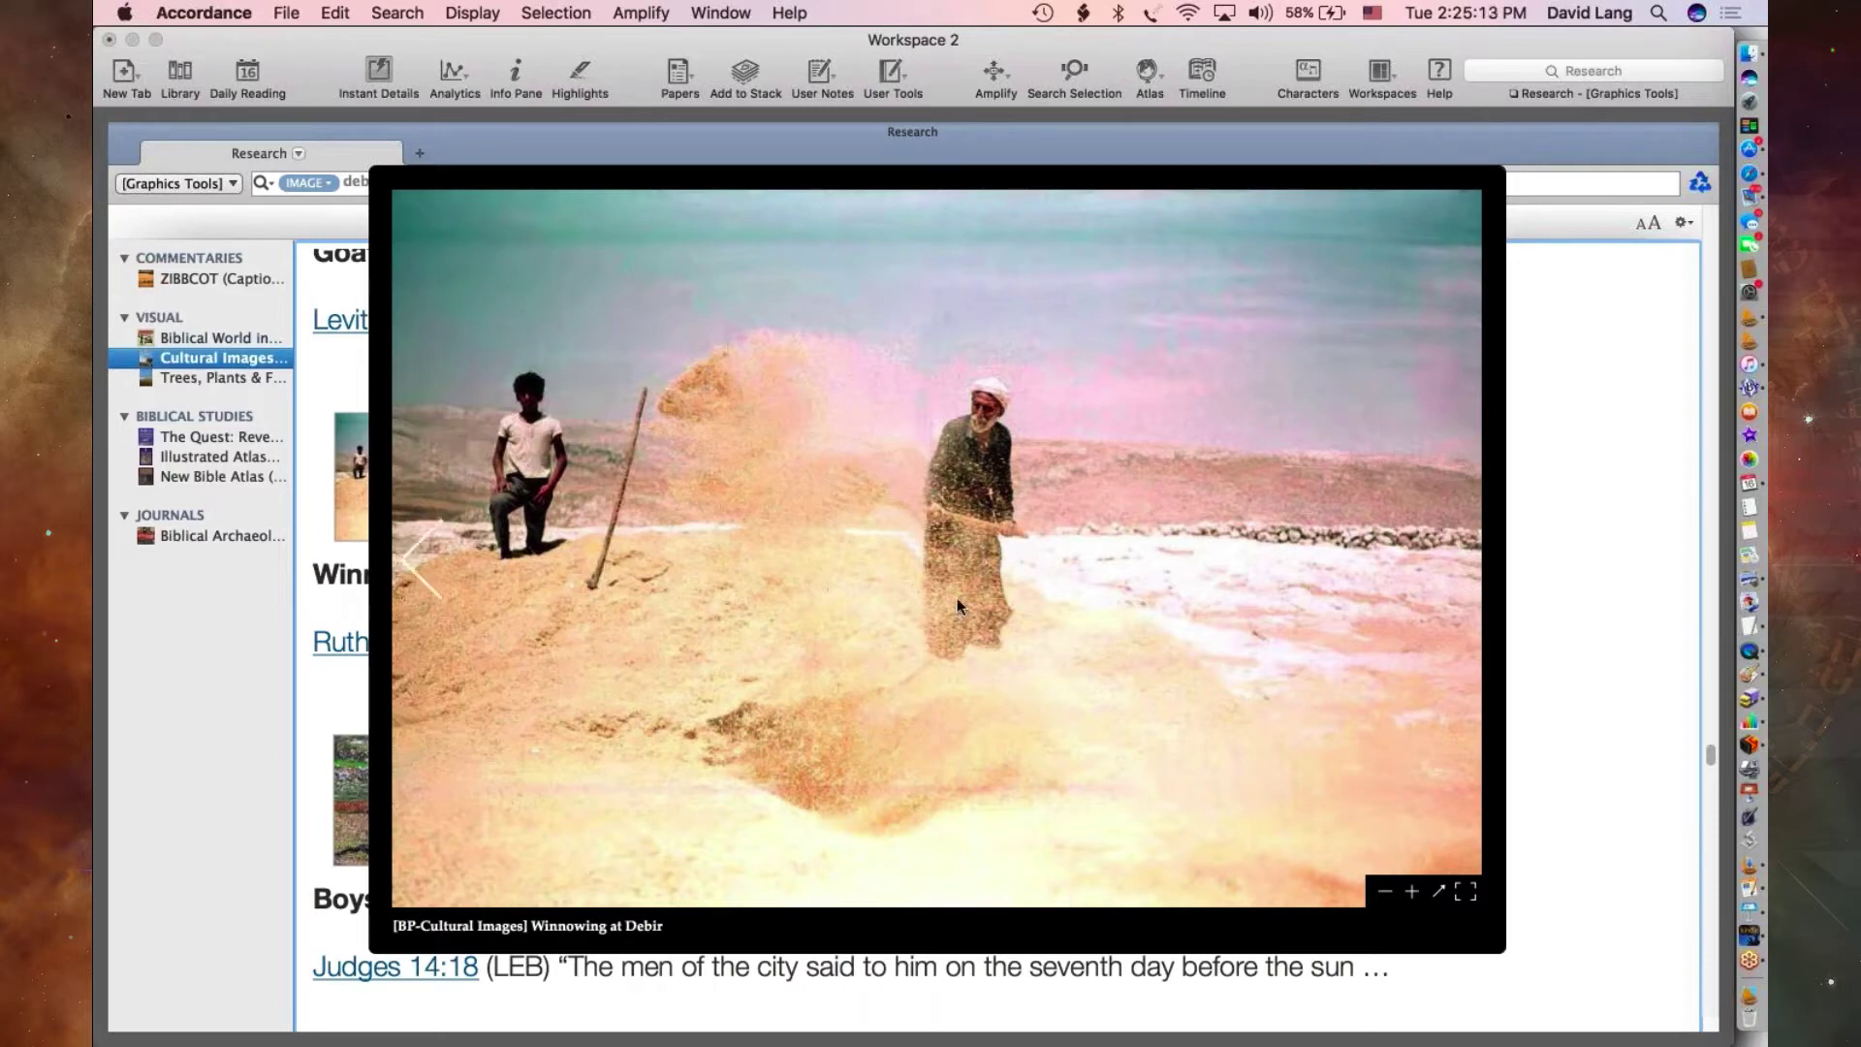
click(1438, 890)
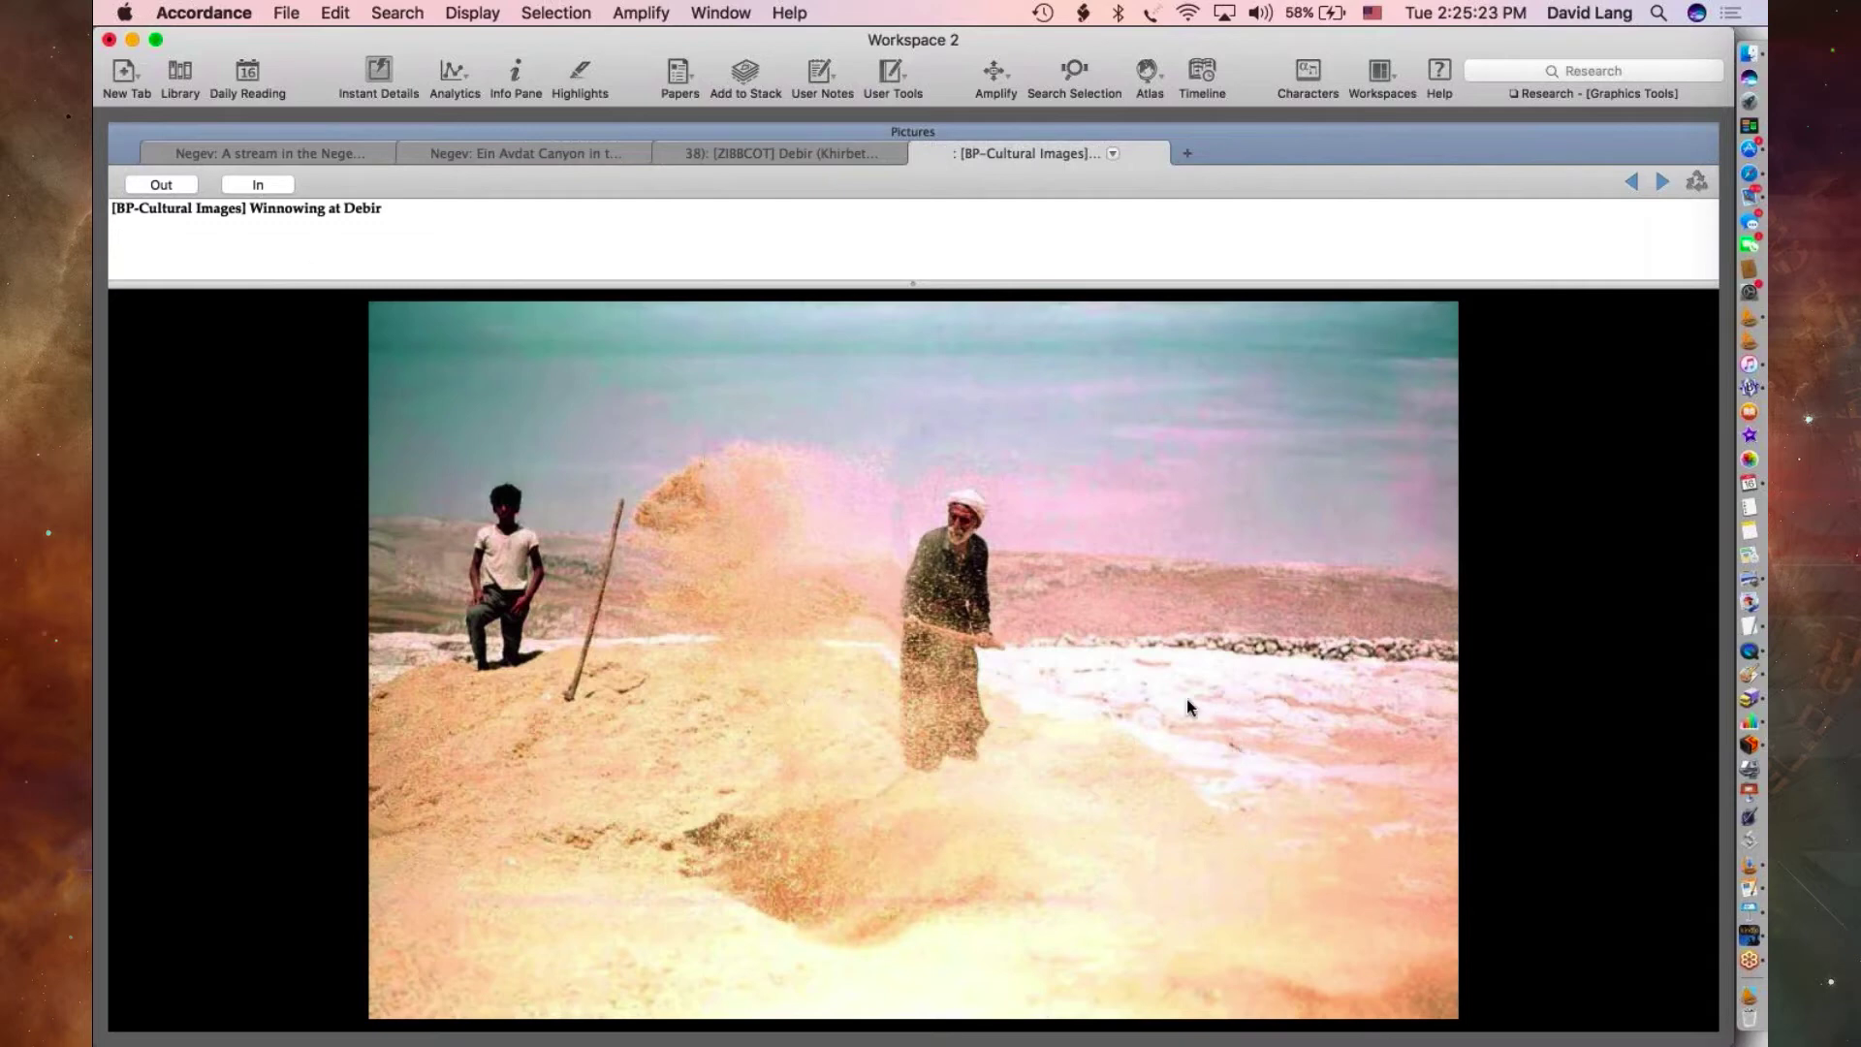
mouse_move(1703, 135)
click(1701, 133)
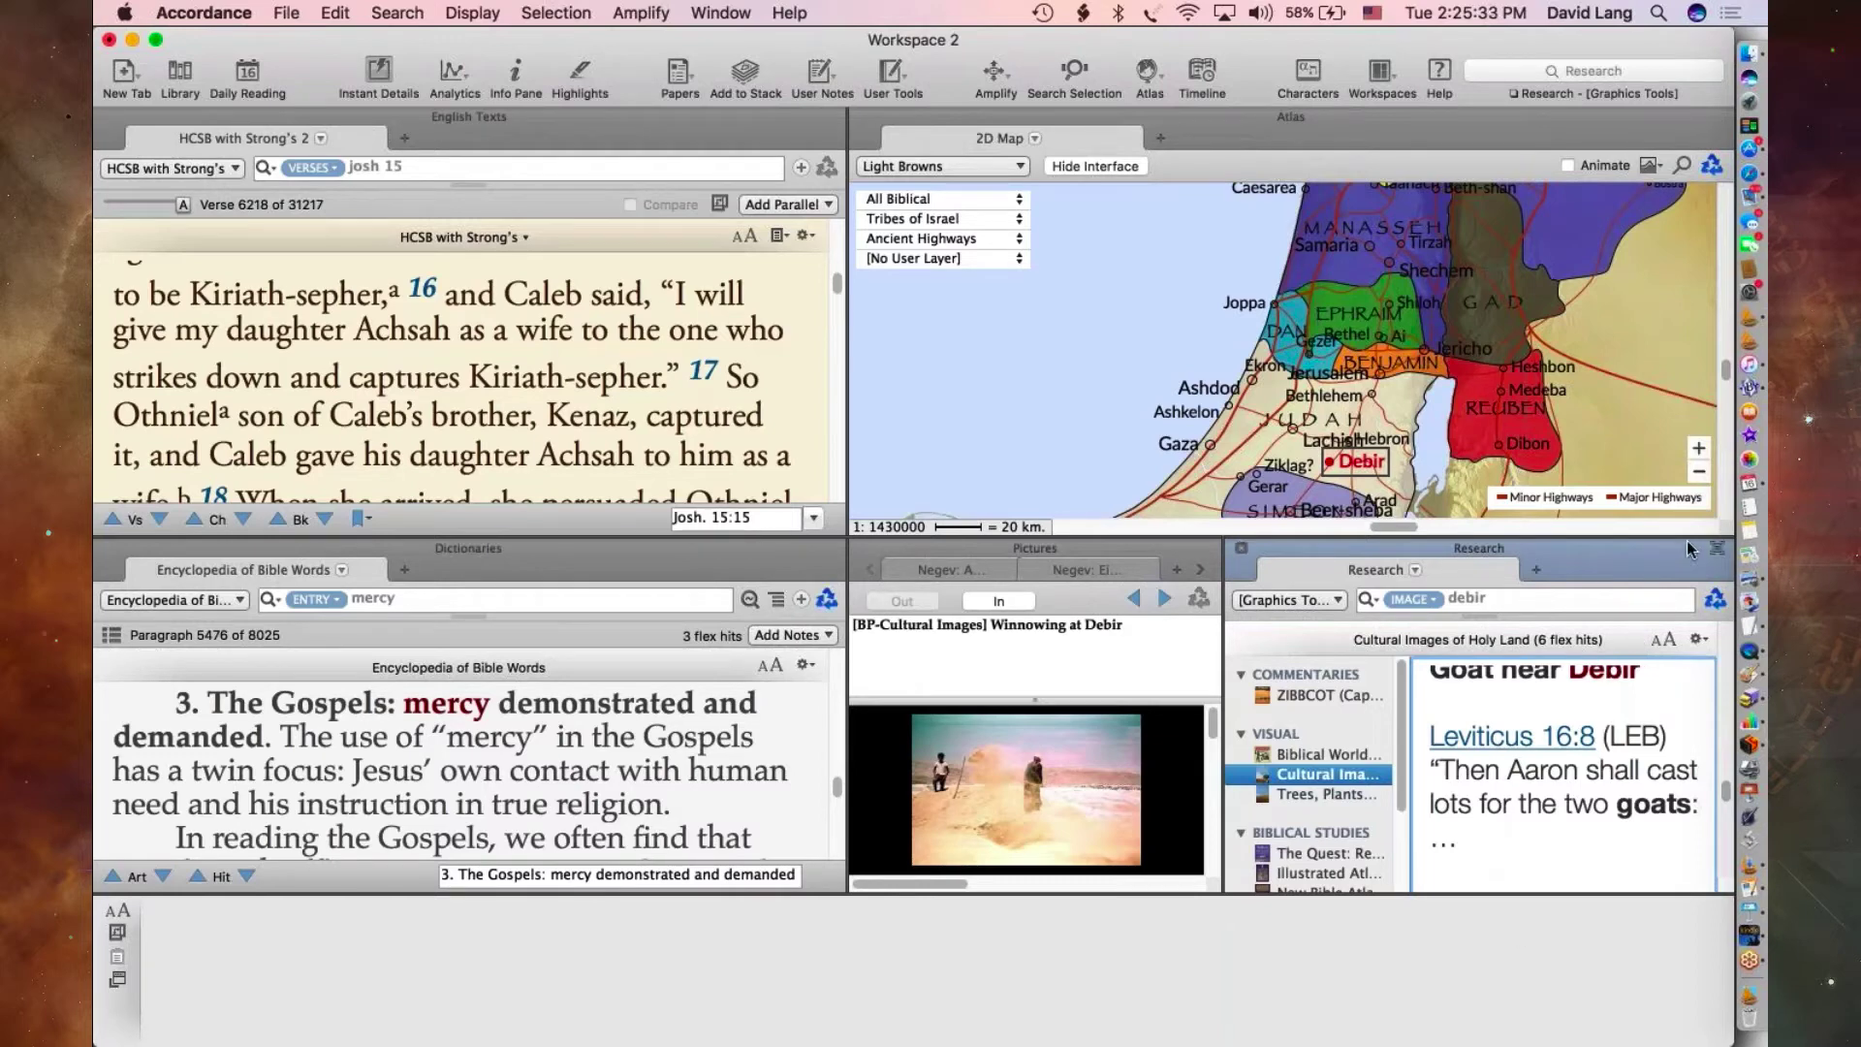
- Enlarge the Research zone, open the "Winnowing at Debir" entry in Cultural Images of Holy Land, and restore the Tools zone's normal size
click(1717, 552)
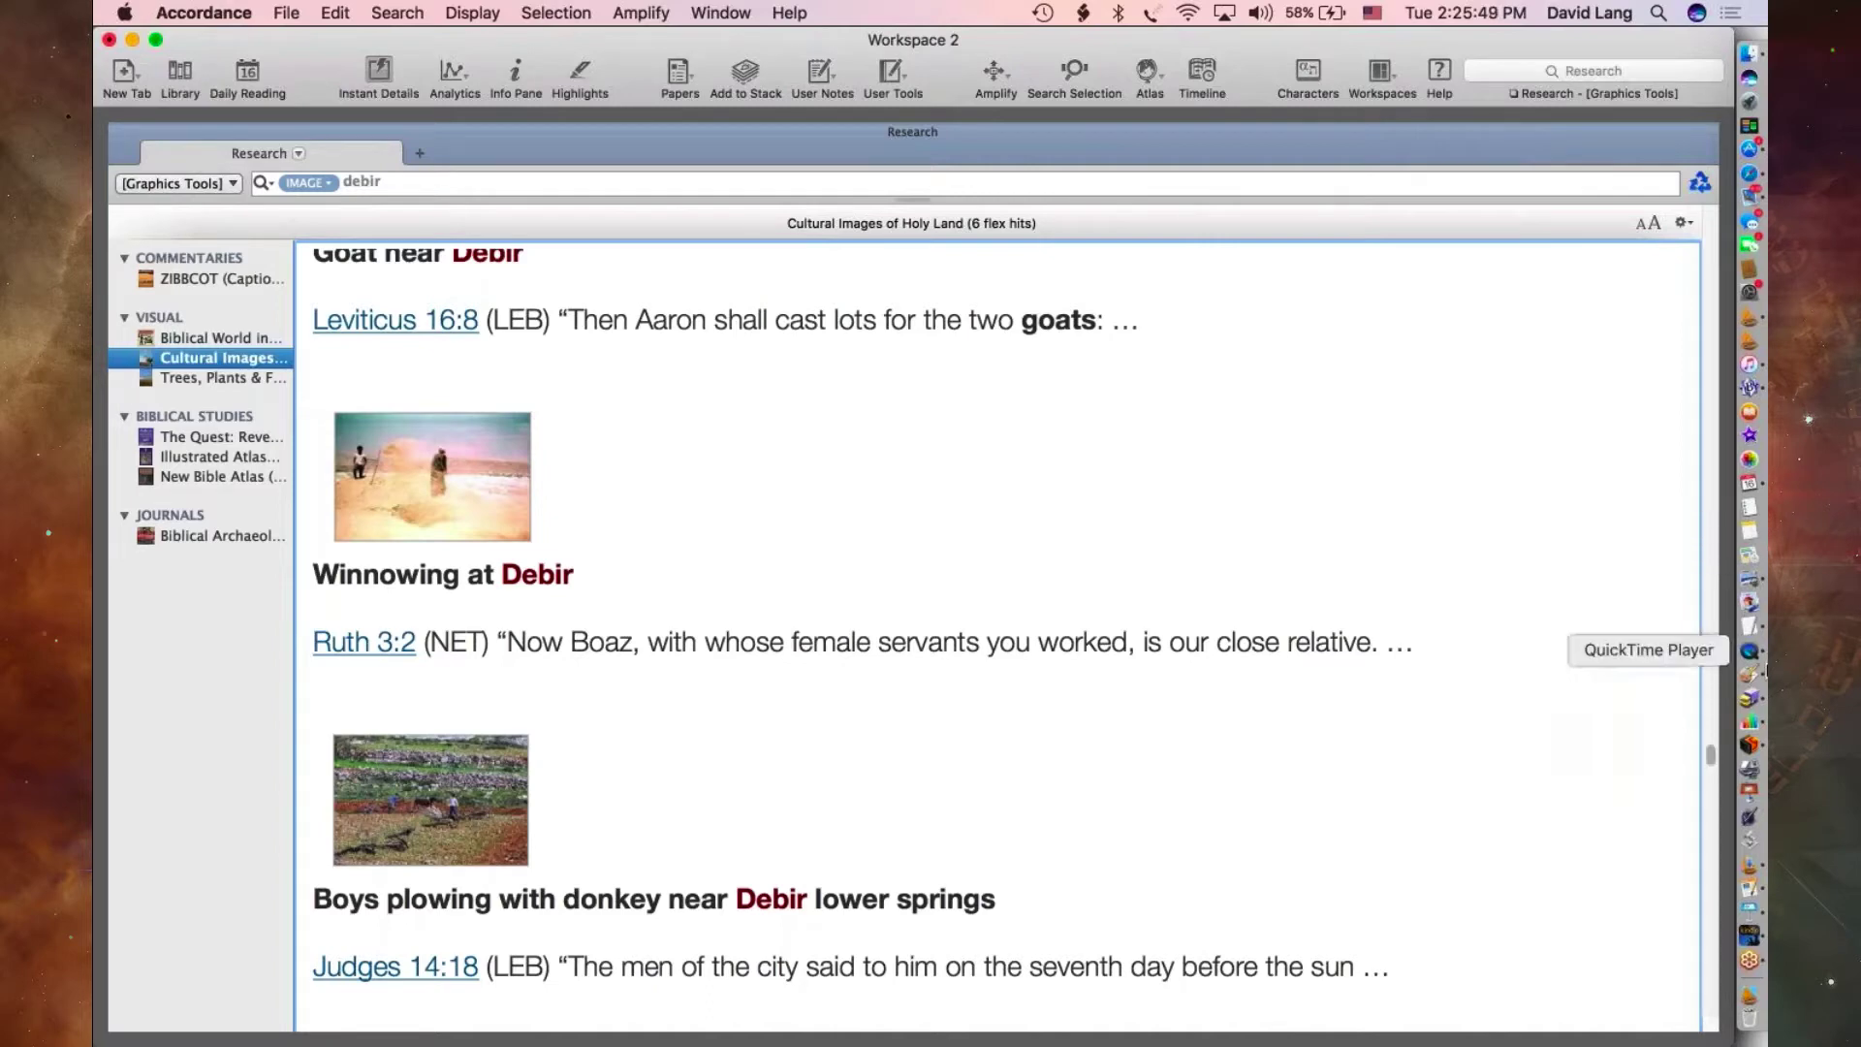
mouse_move(845, 663)
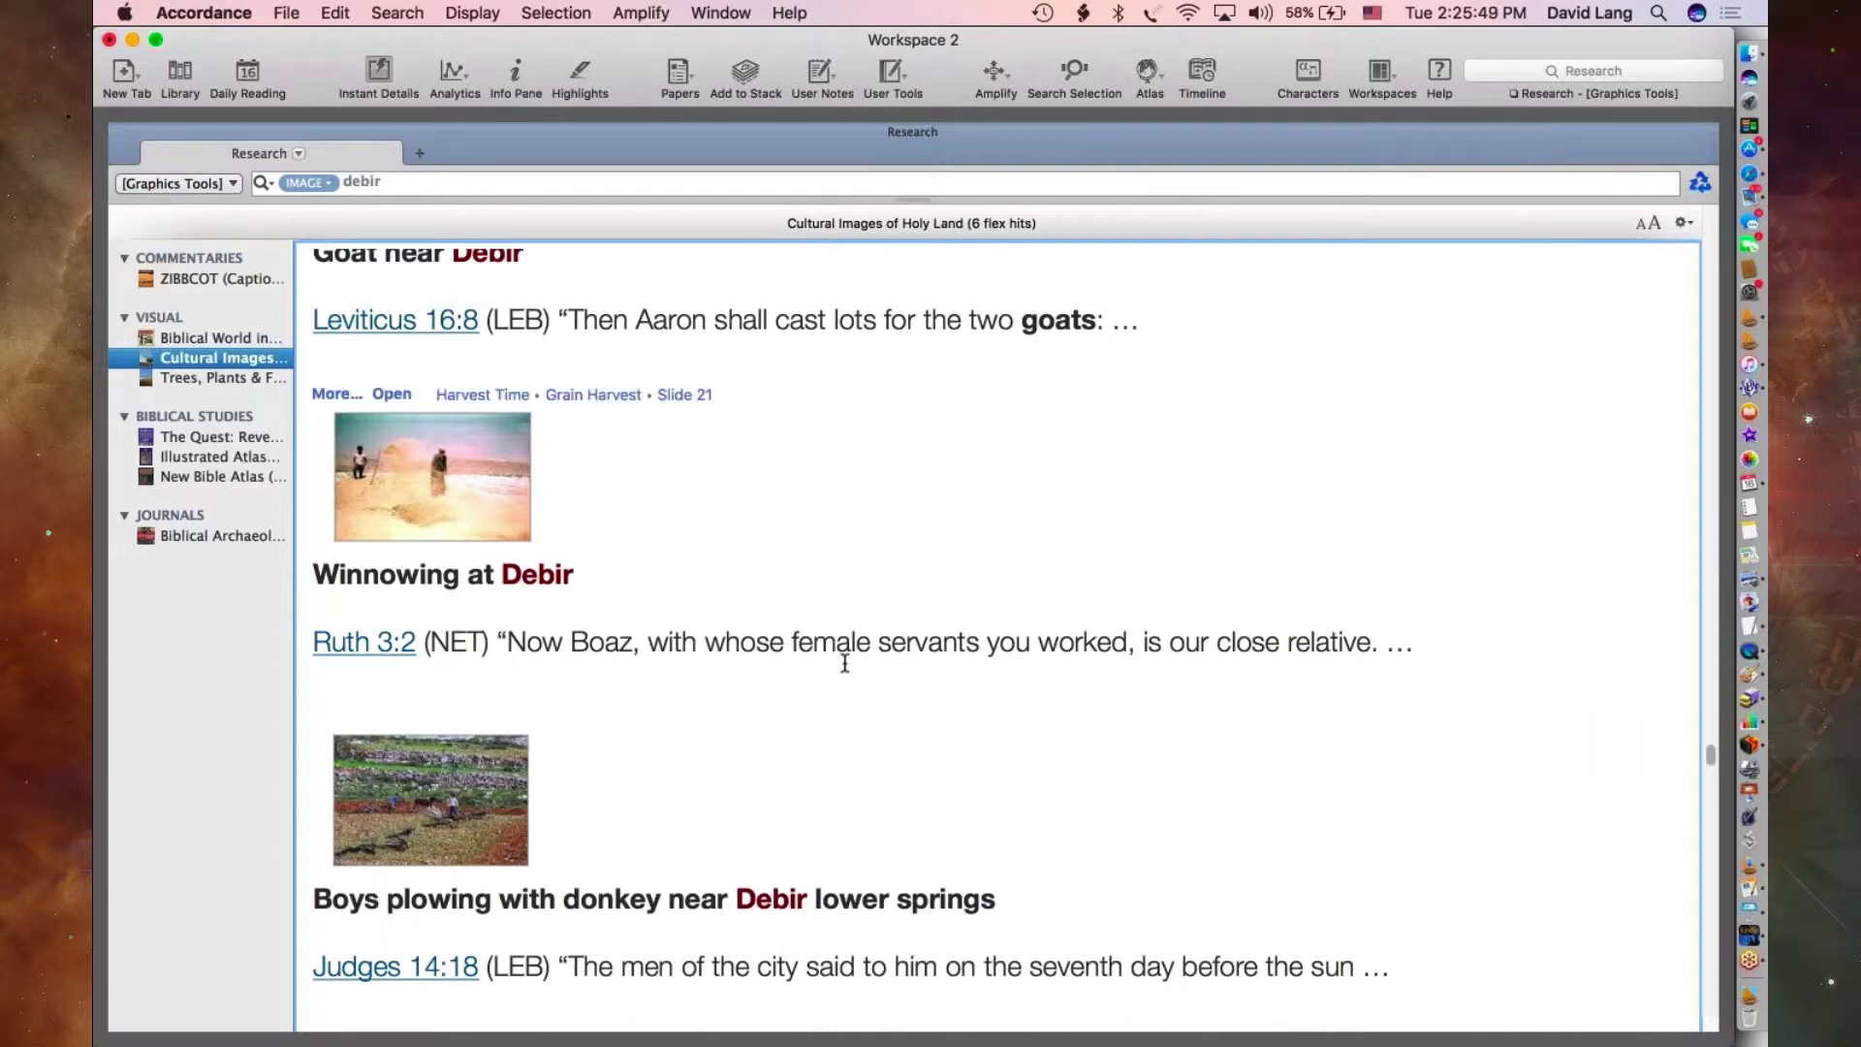
click(389, 397)
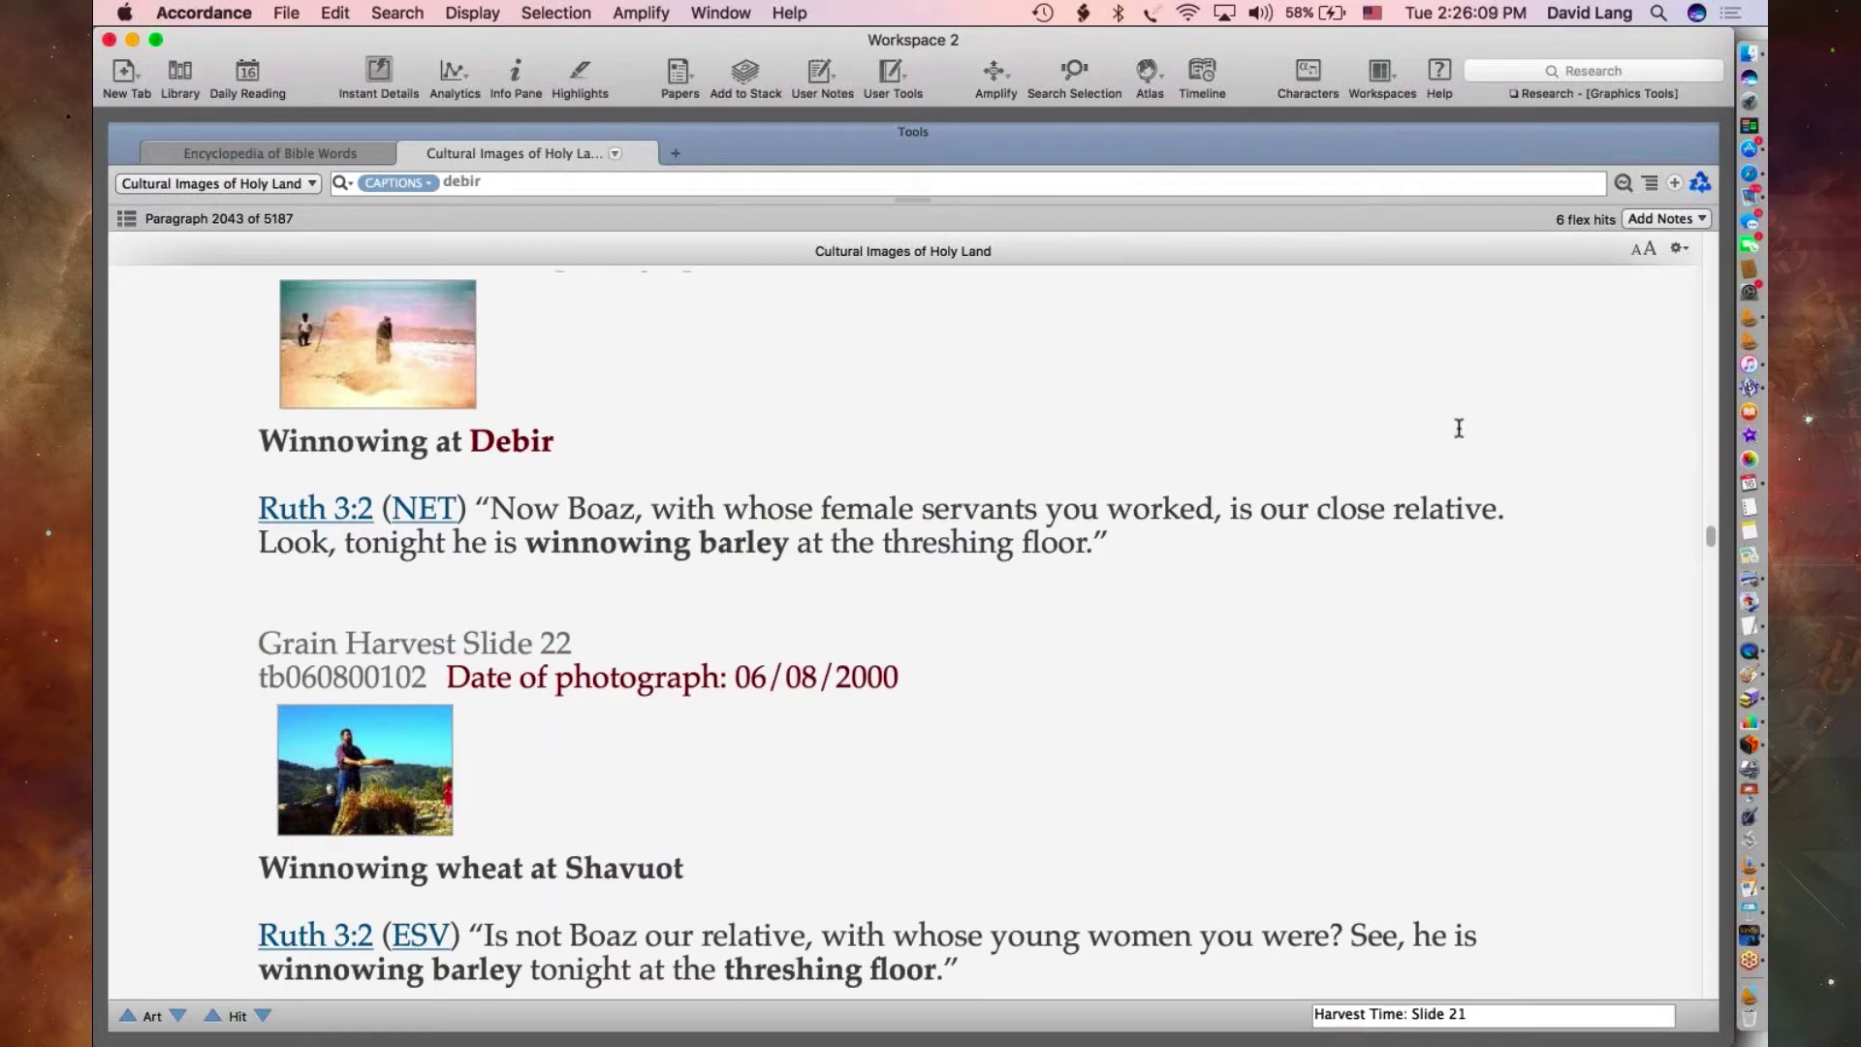
click(1703, 133)
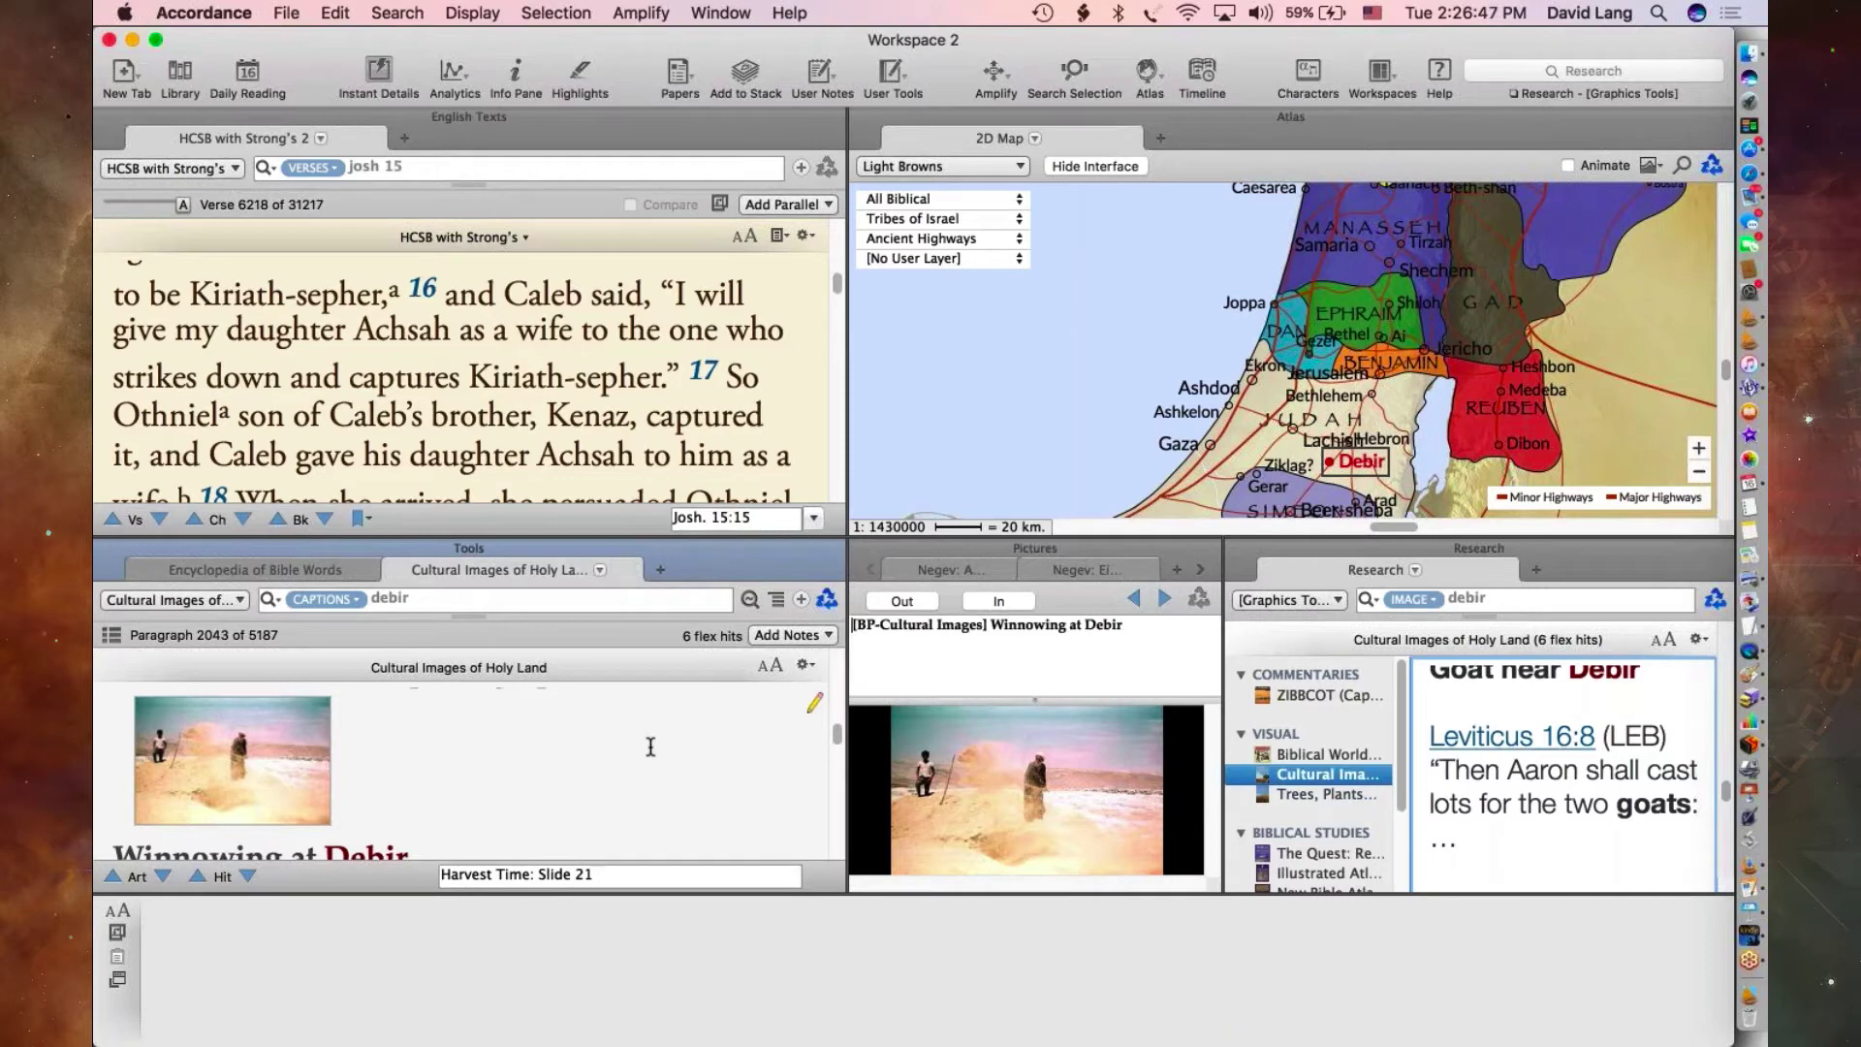
- Close the Research zone, check the two Tools tabs, and close the Tools zone
mouse_move(1561, 742)
click(1241, 548)
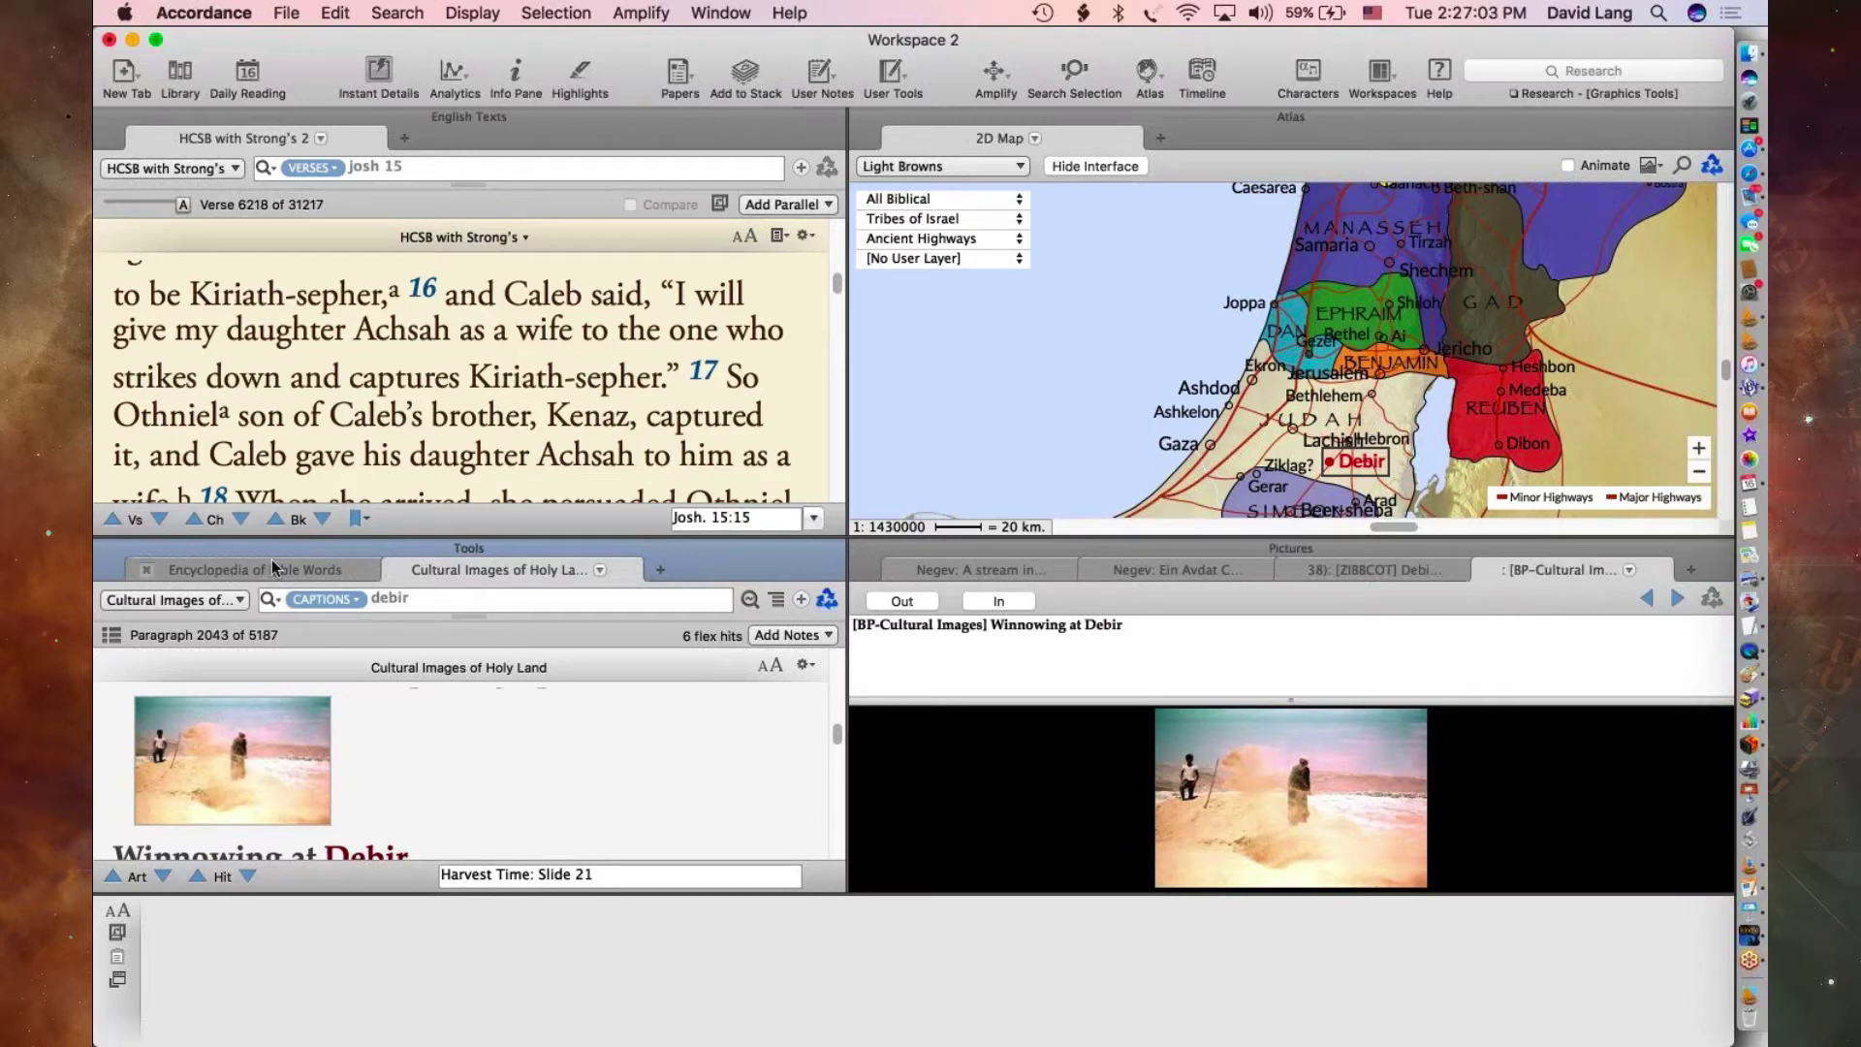
click(242, 573)
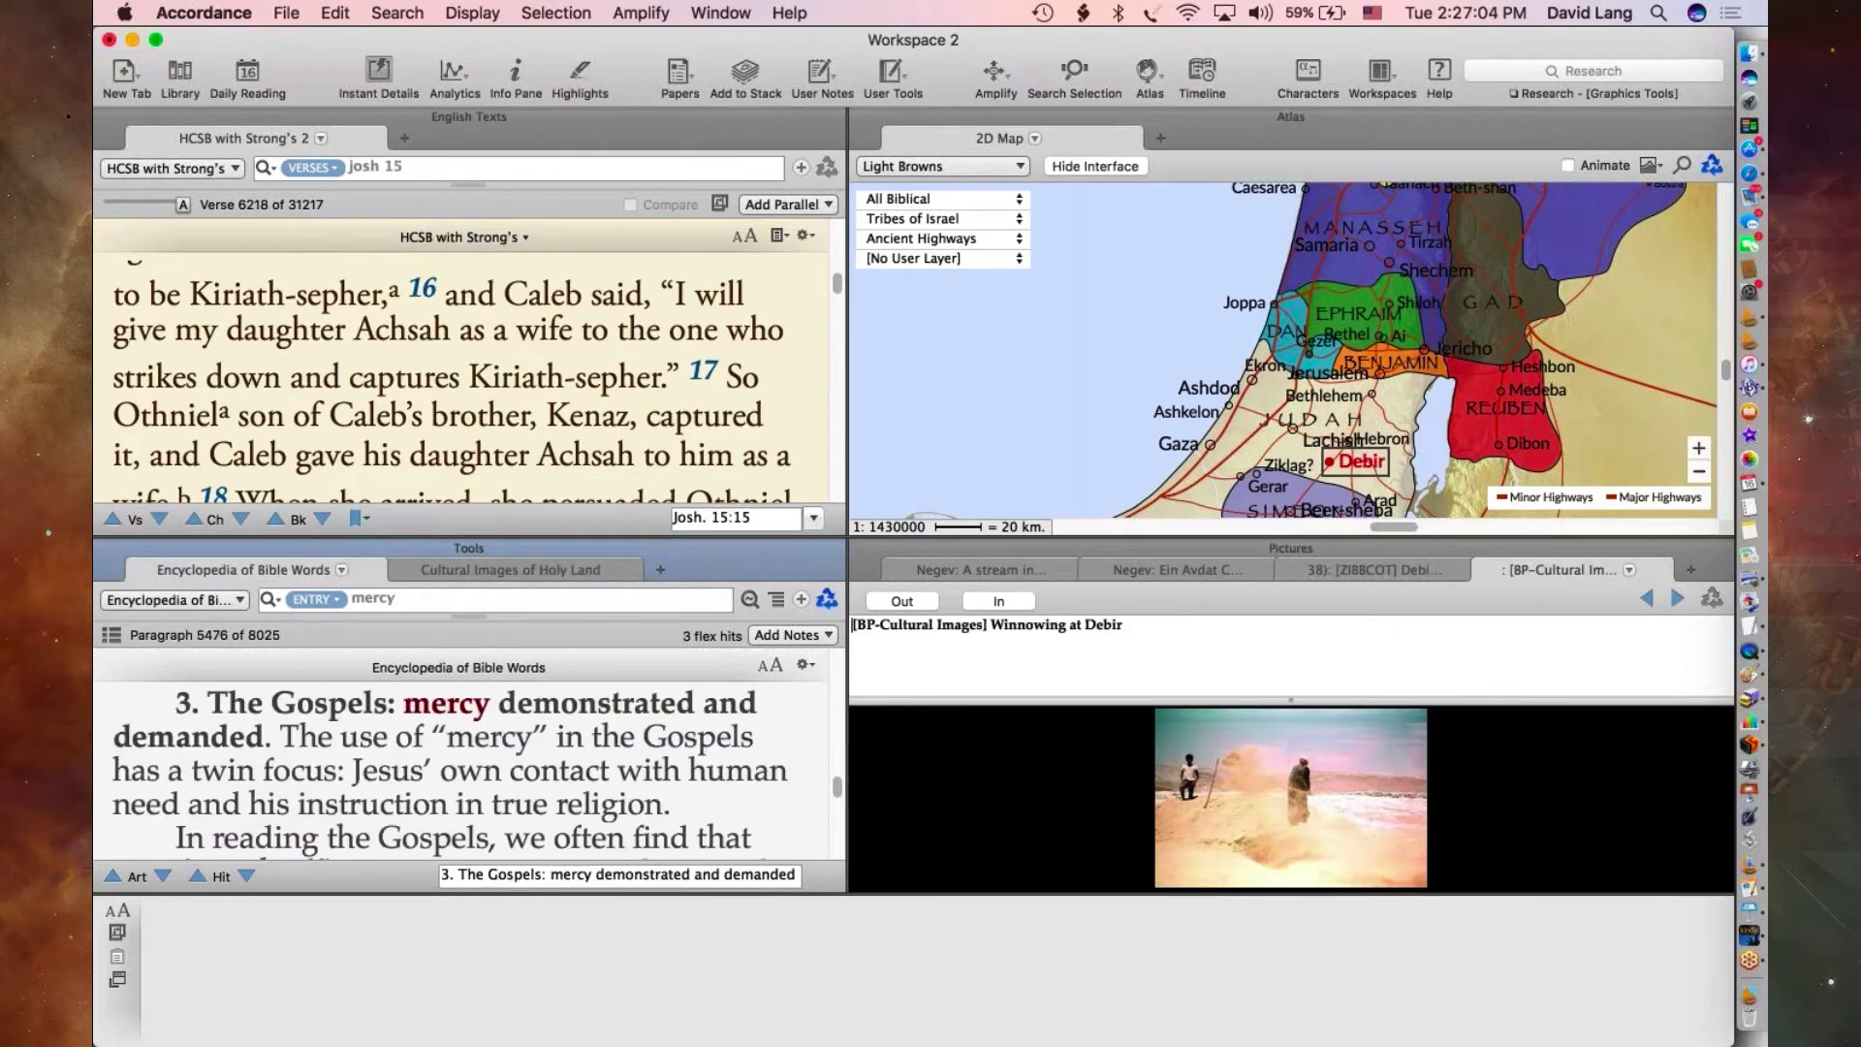
click(557, 572)
mouse_move(109, 555)
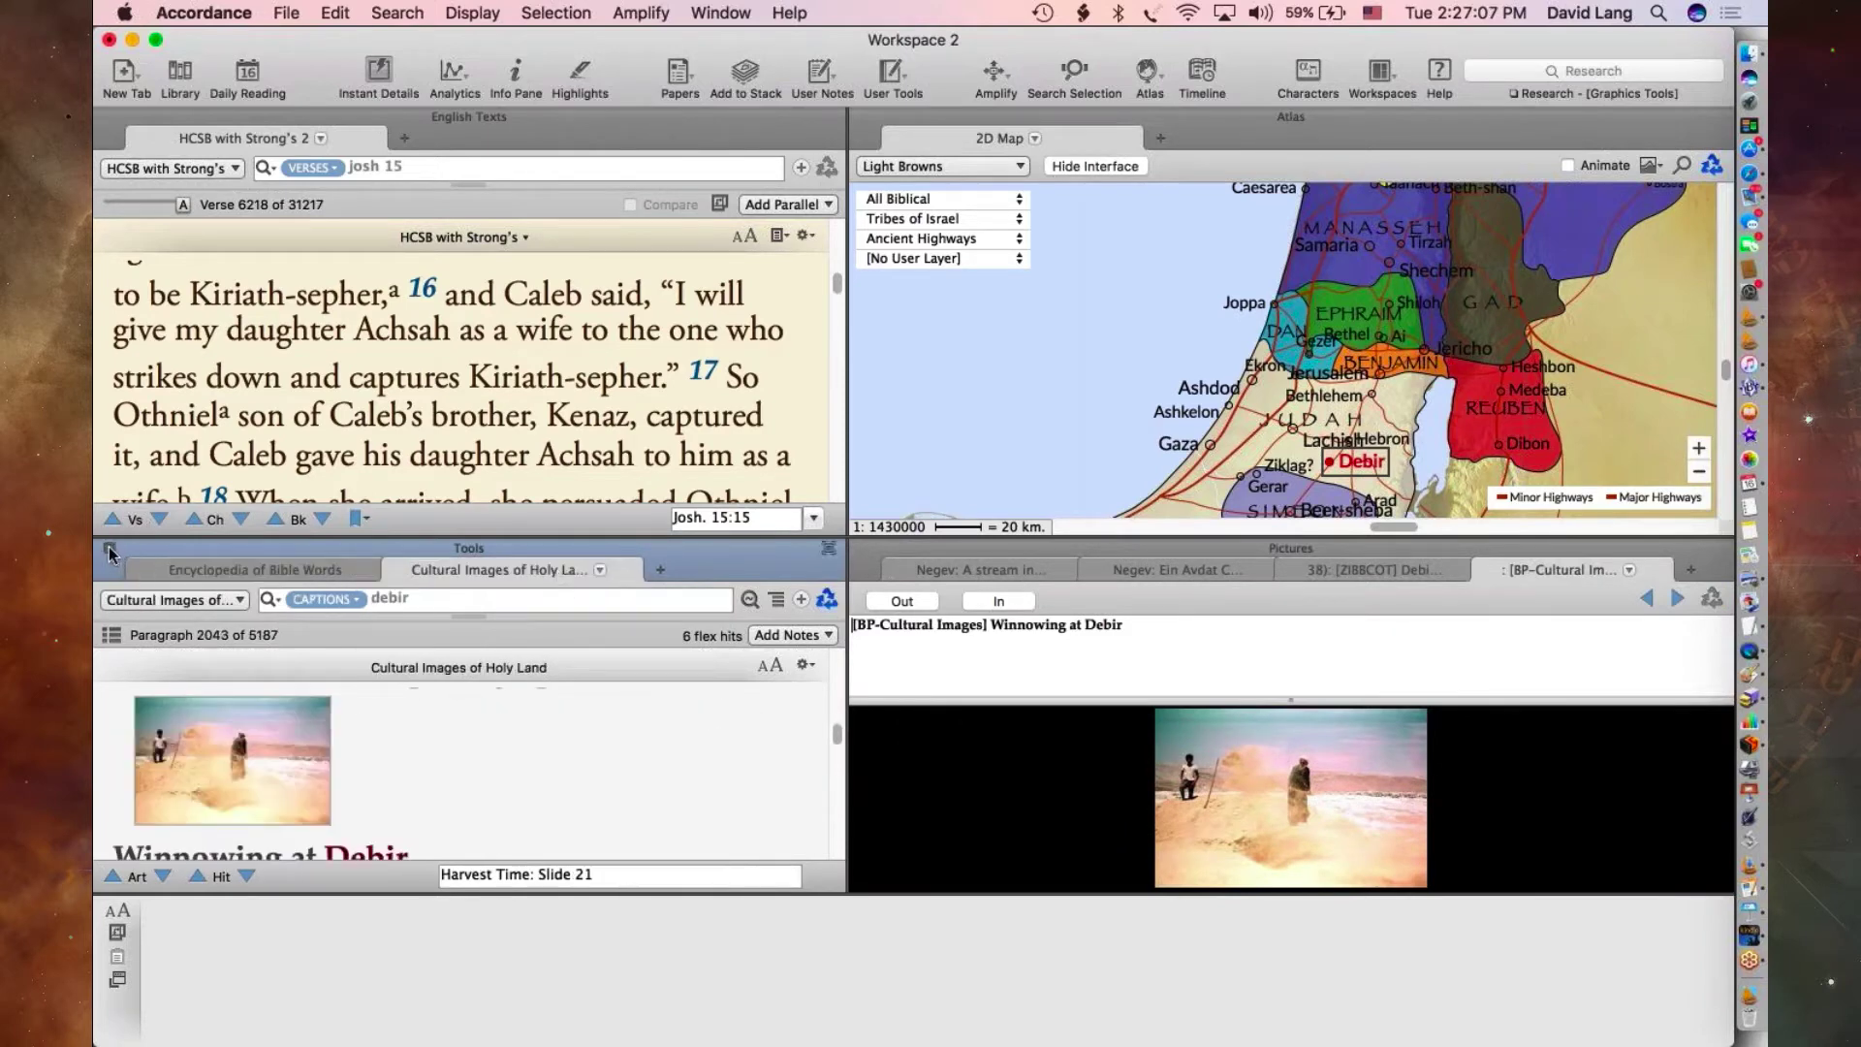
click(109, 549)
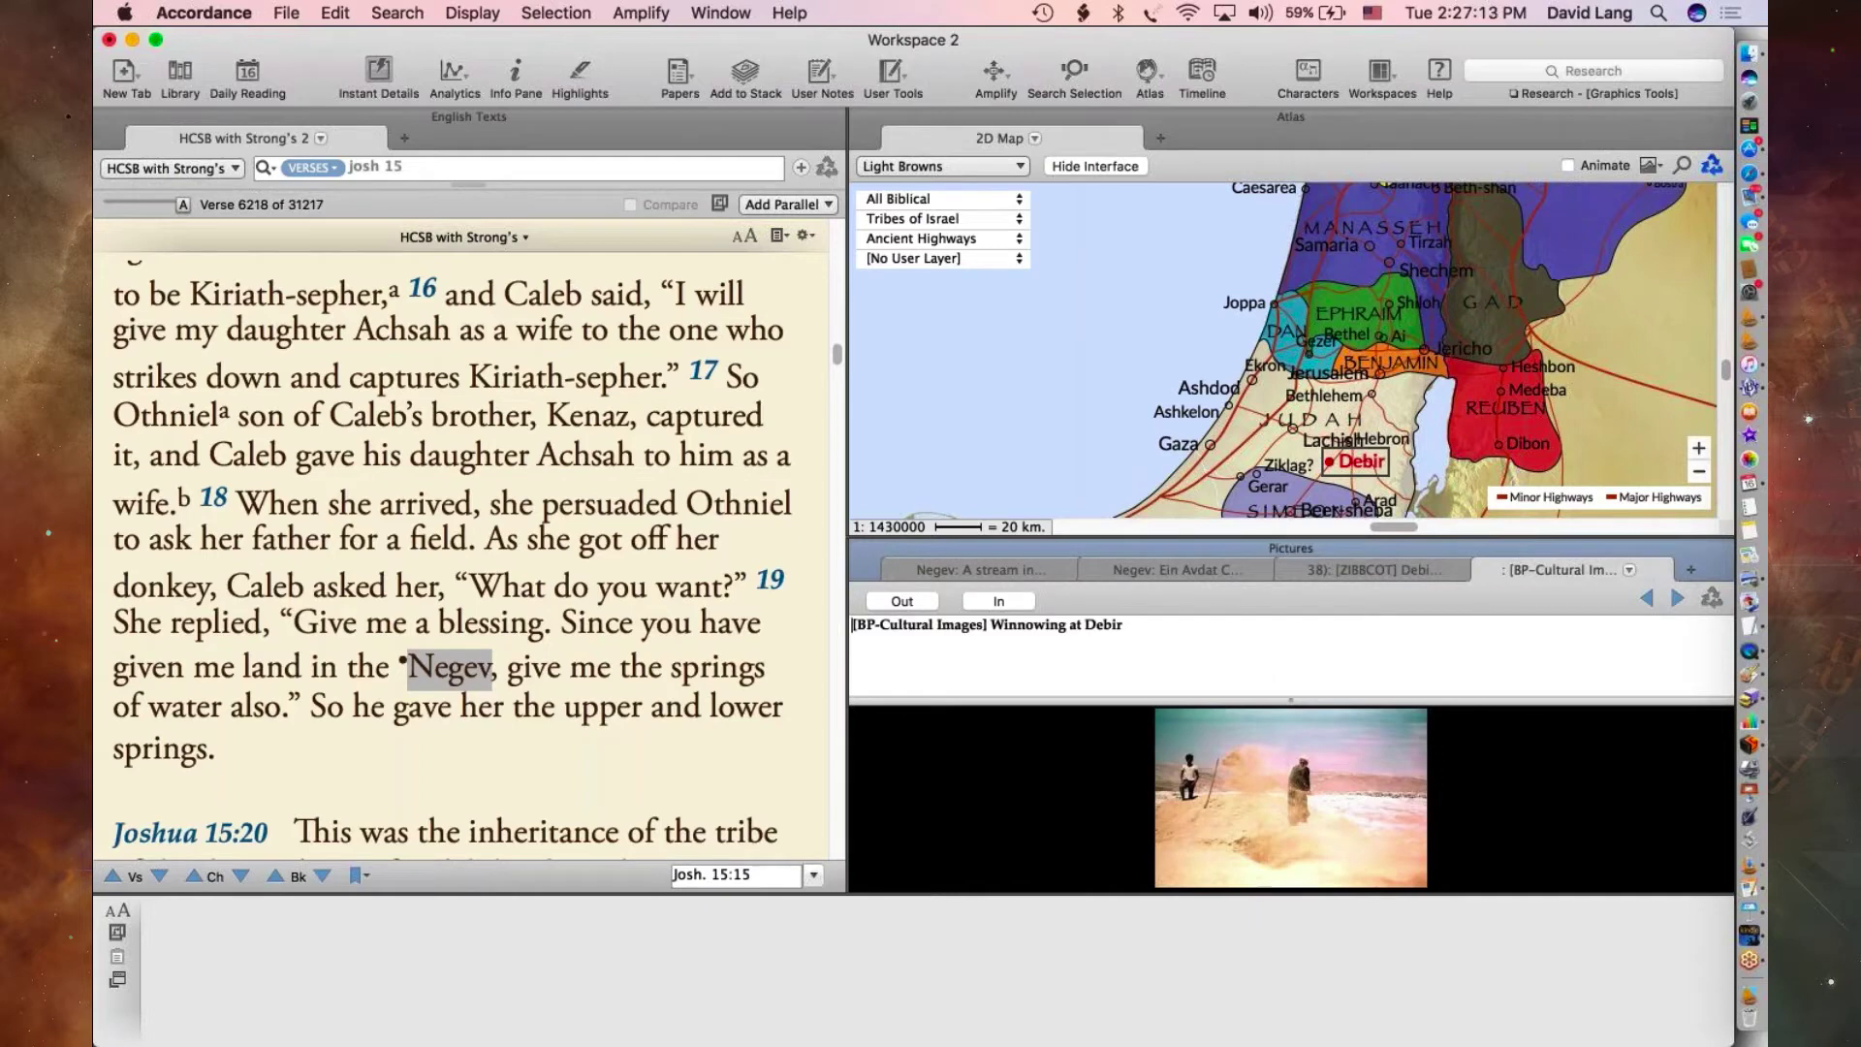
- Review the four open pictures, and merge the Pictures zone into the HCSB text zone as tabs
click(899, 568)
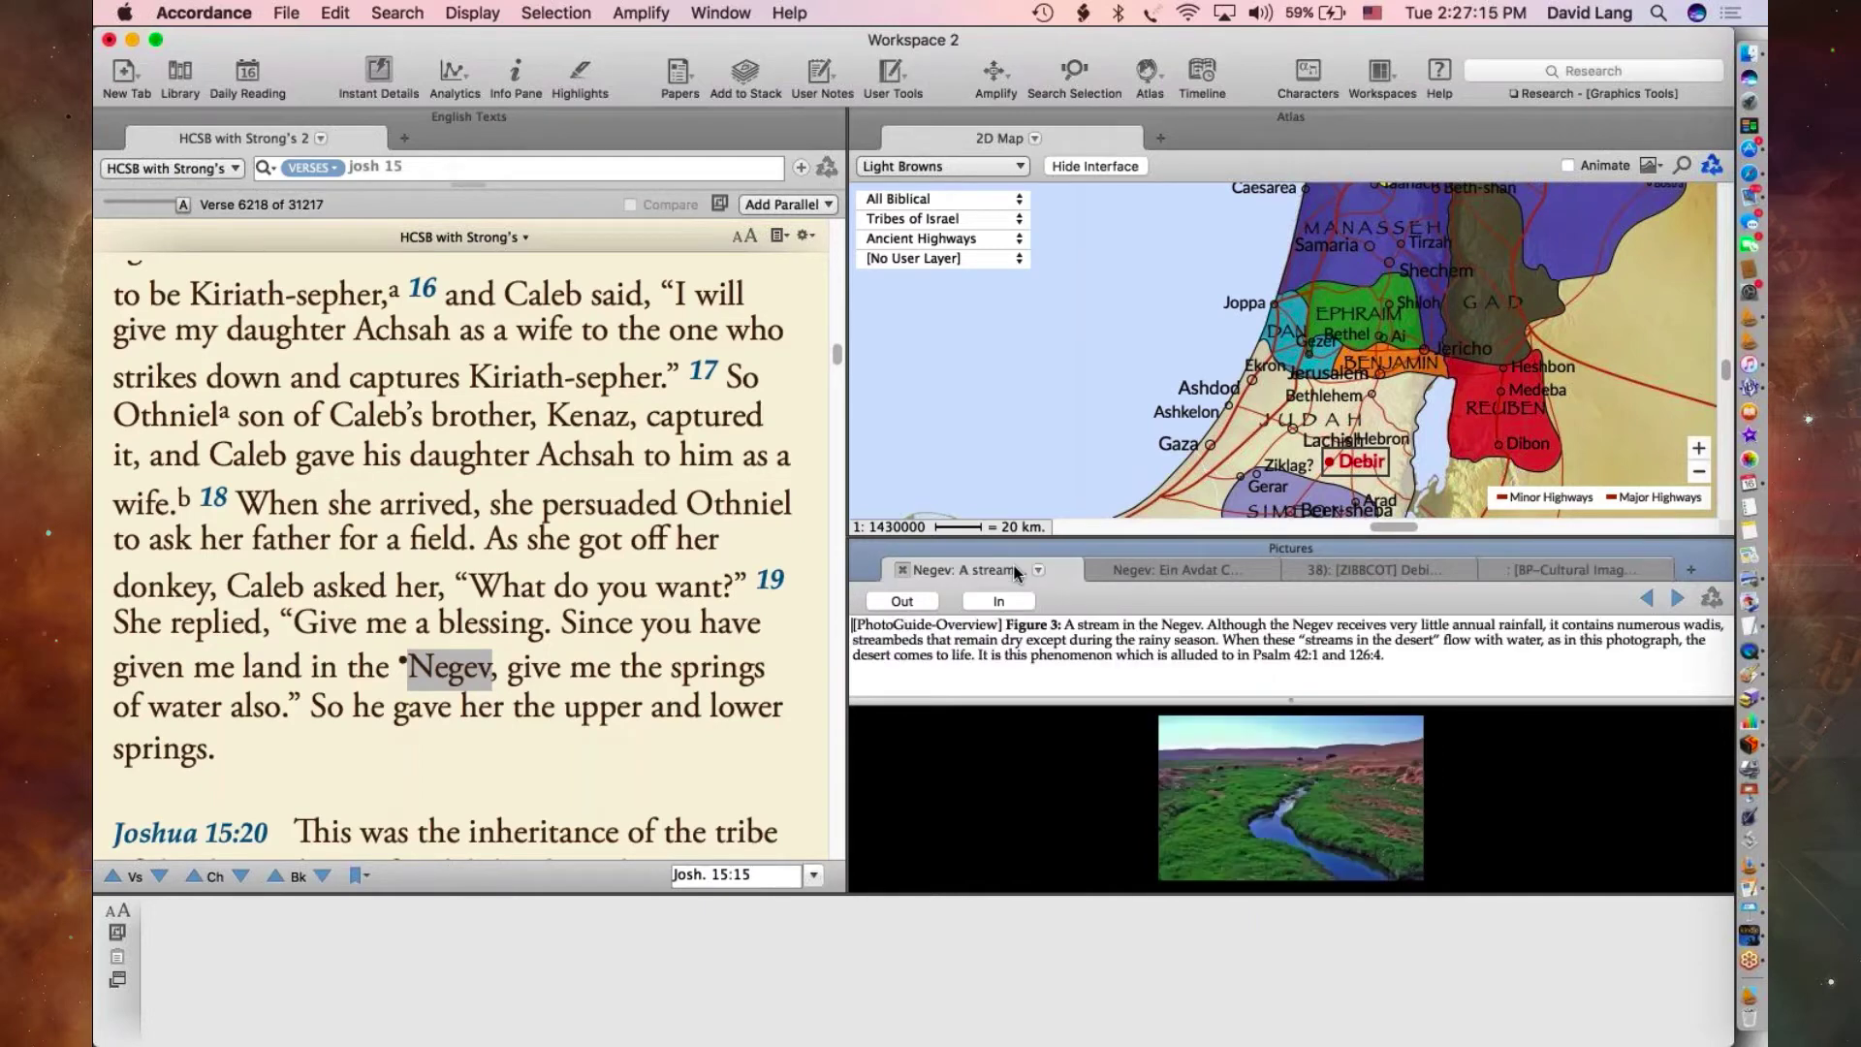
click(1231, 565)
click(1405, 574)
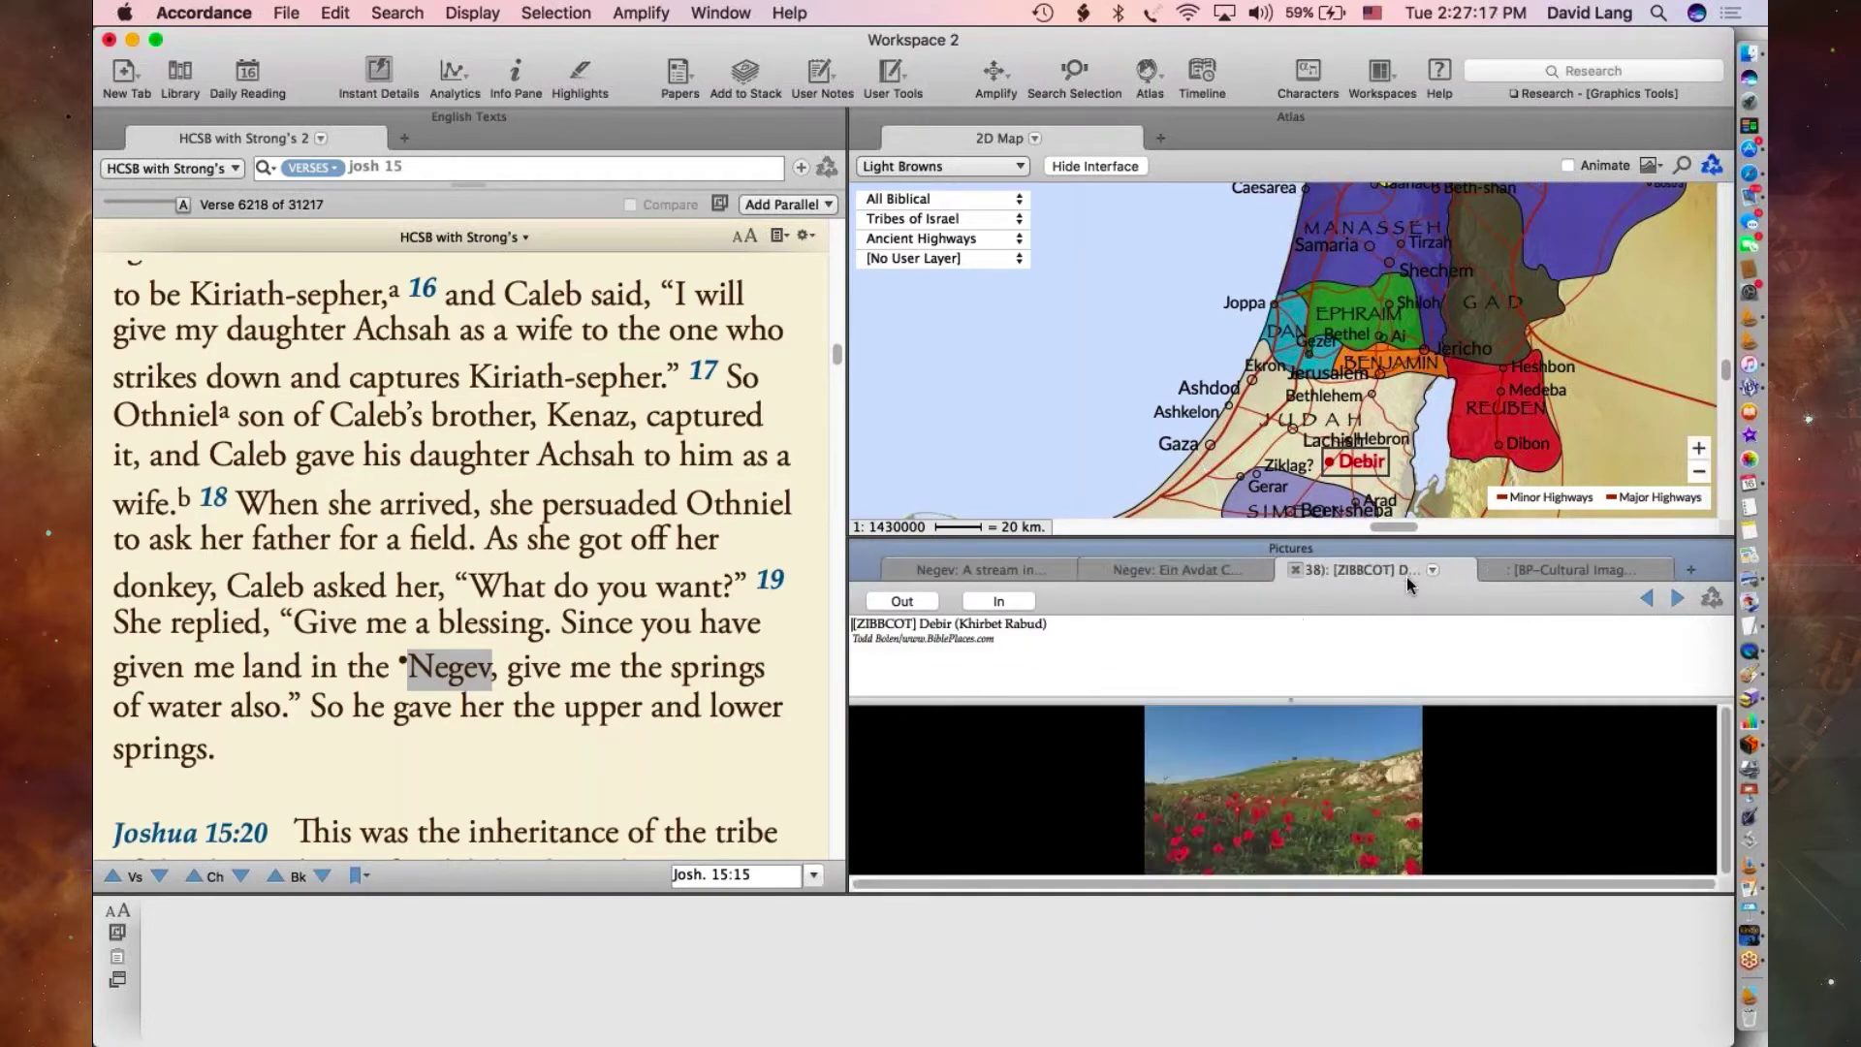
click(1599, 568)
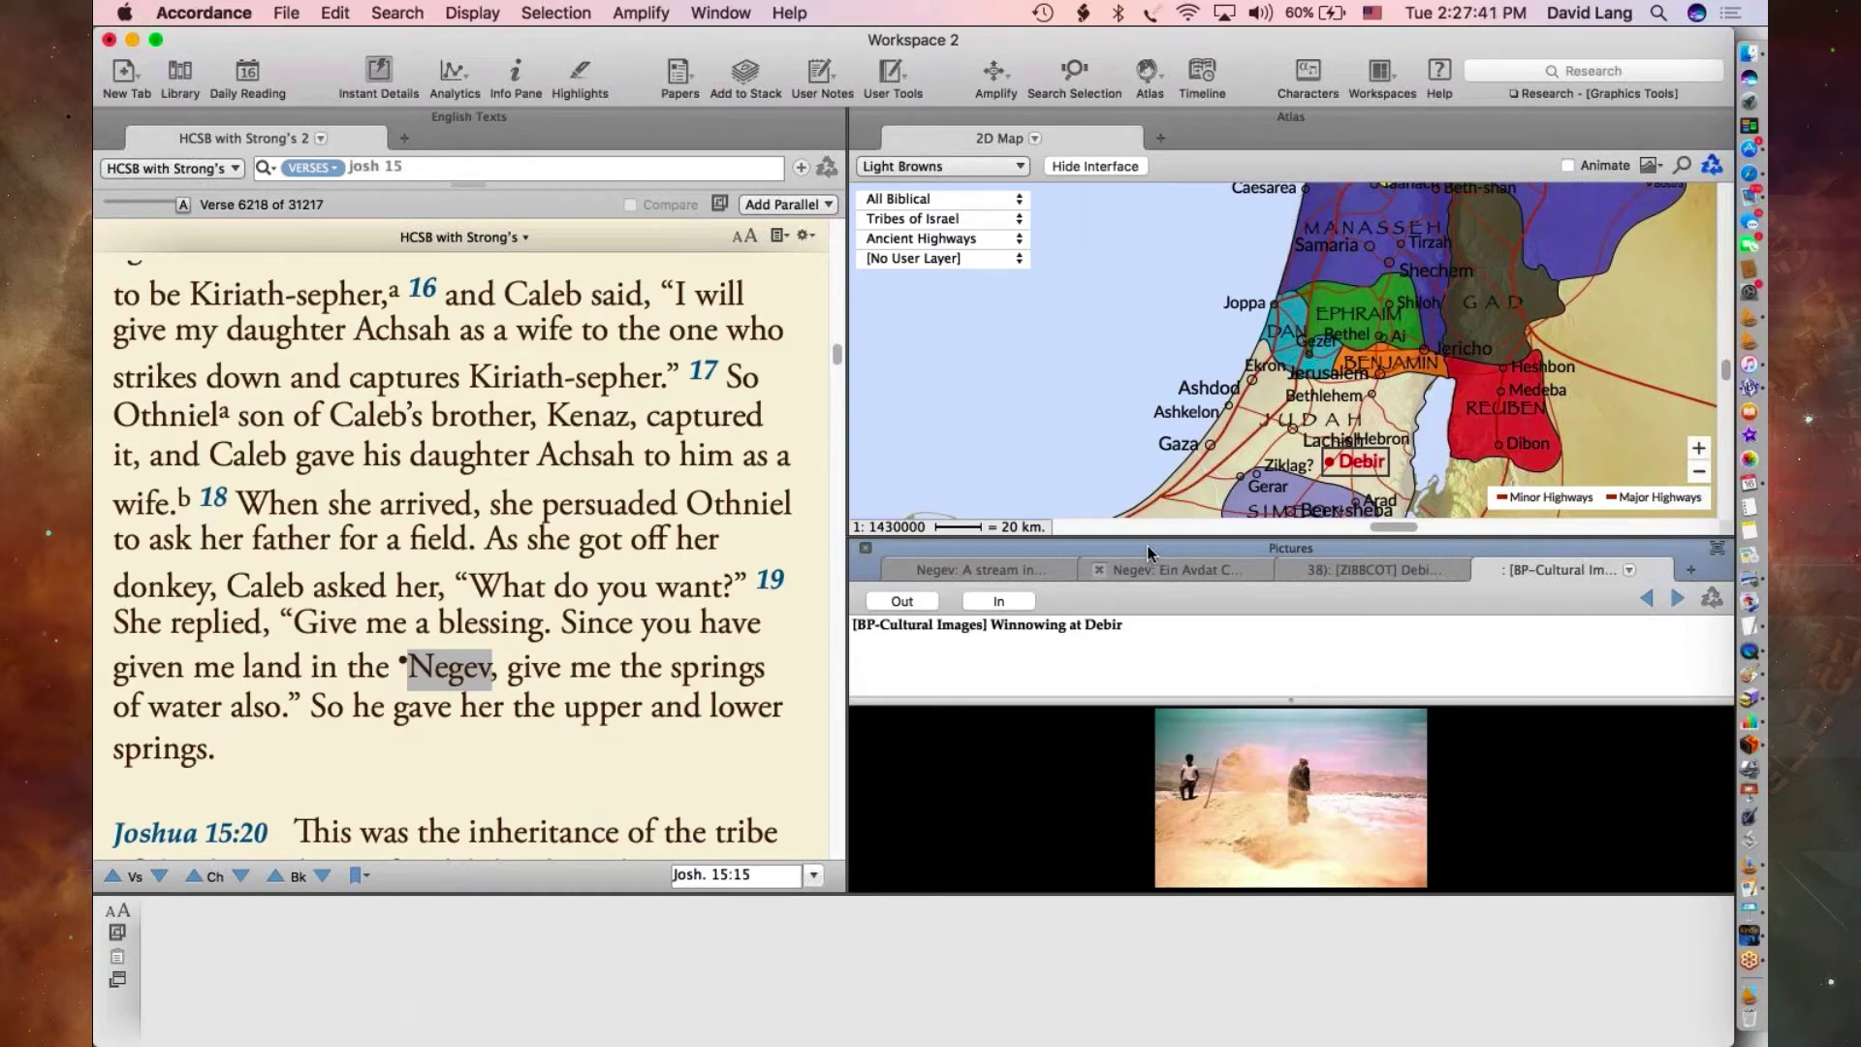
drag(1148, 553, 397, 144)
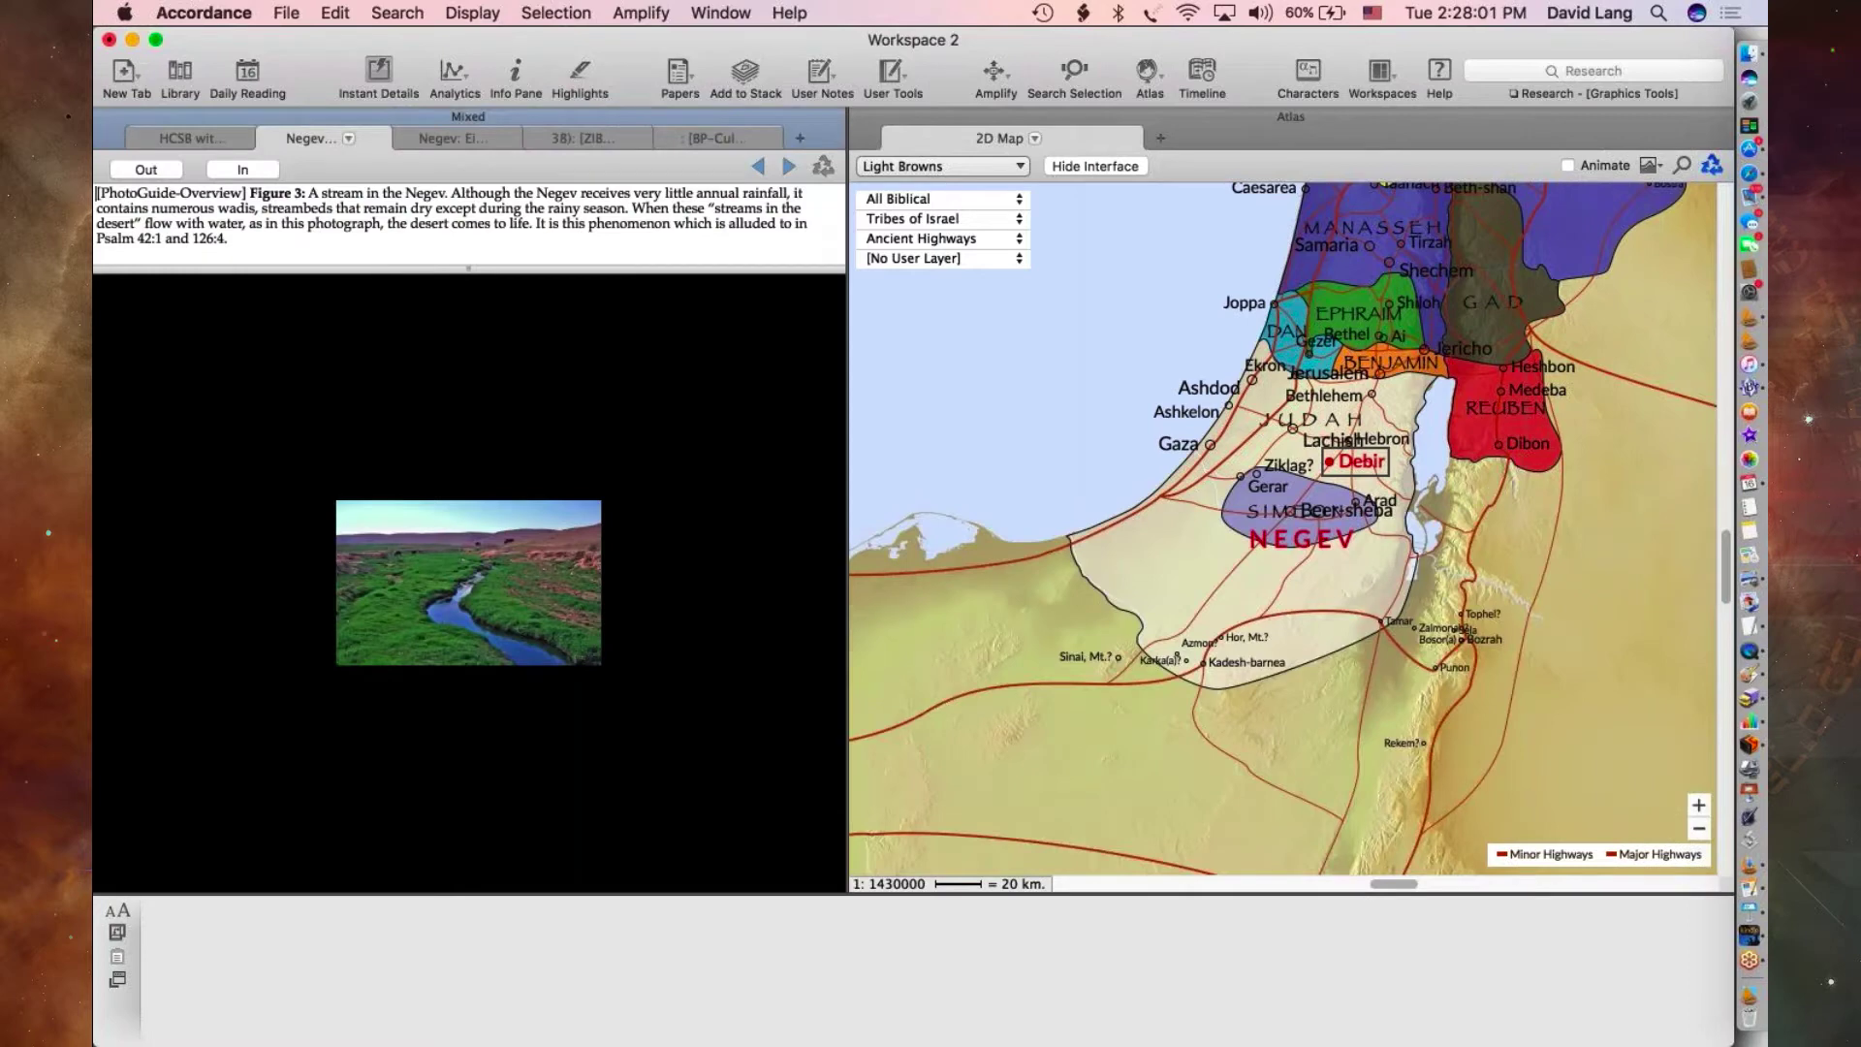
click(213, 135)
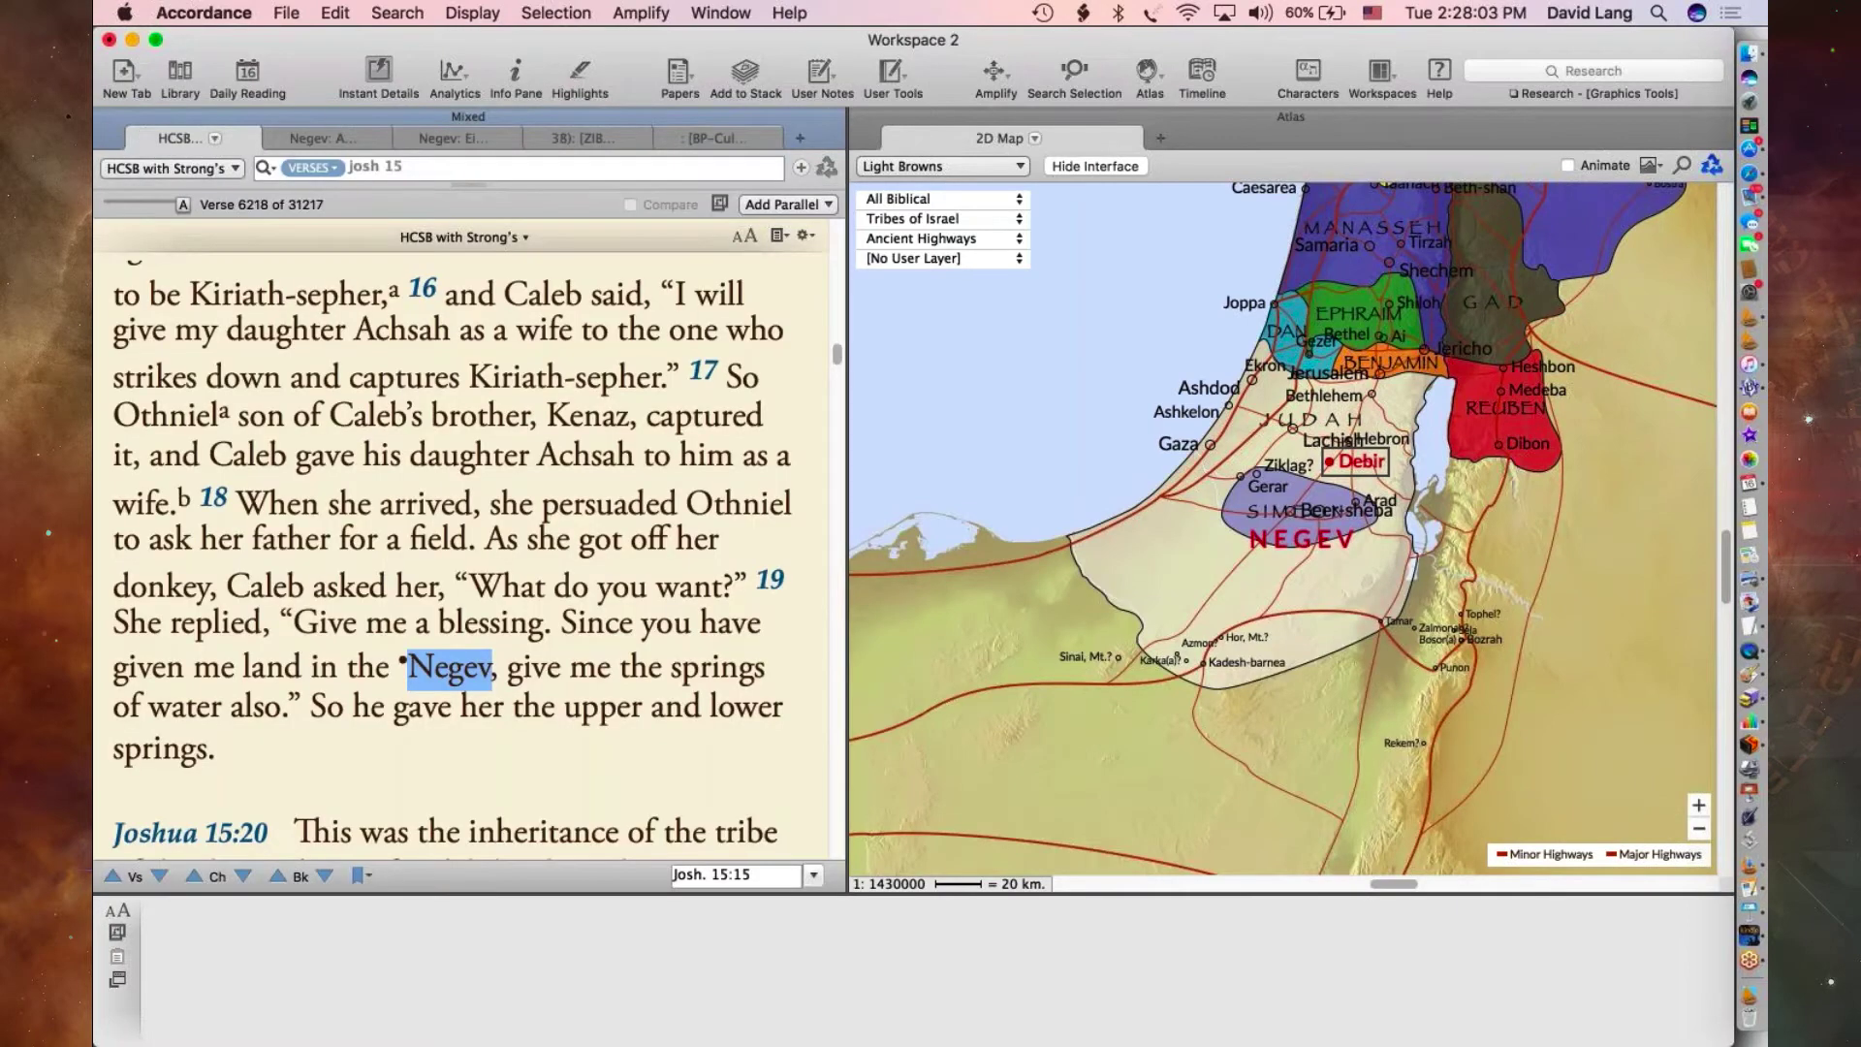
- Zoom in on the Negev stream and Ein Avdat Canyon pictures until they fill the pane beside the map
click(325, 138)
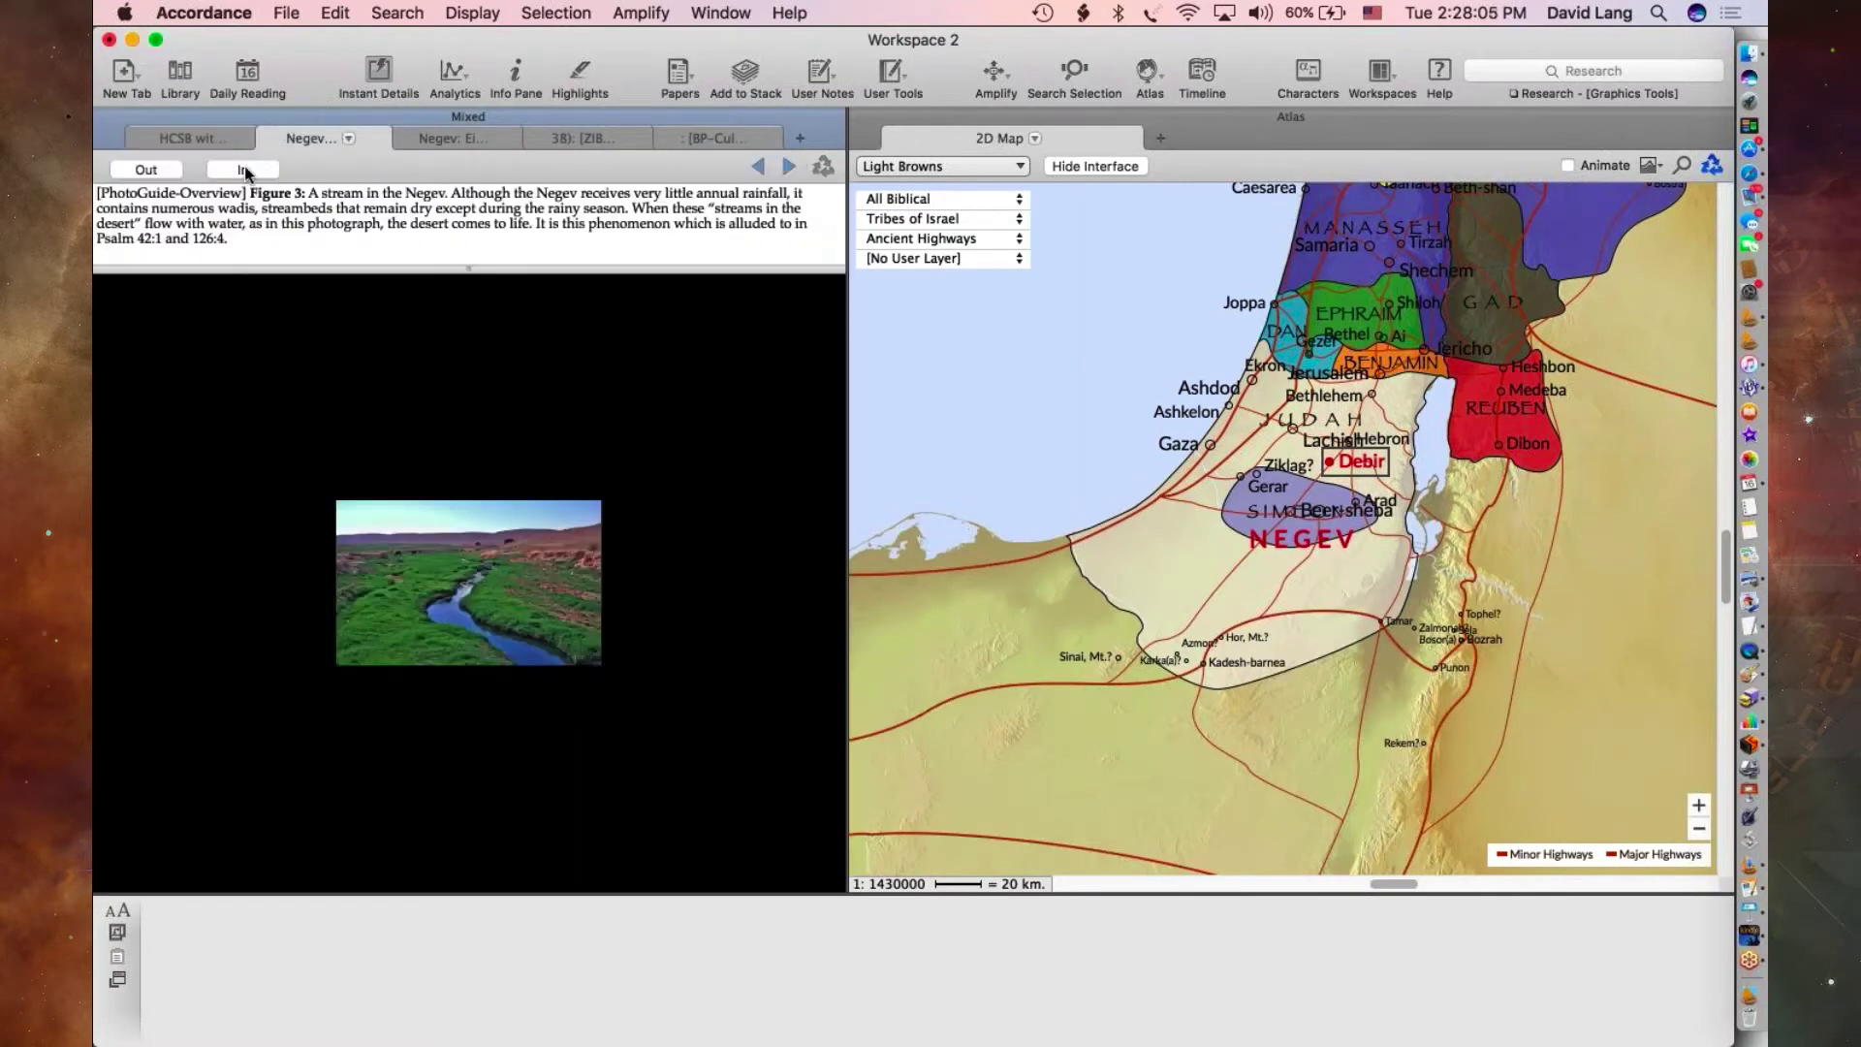
click(239, 171)
click(240, 170)
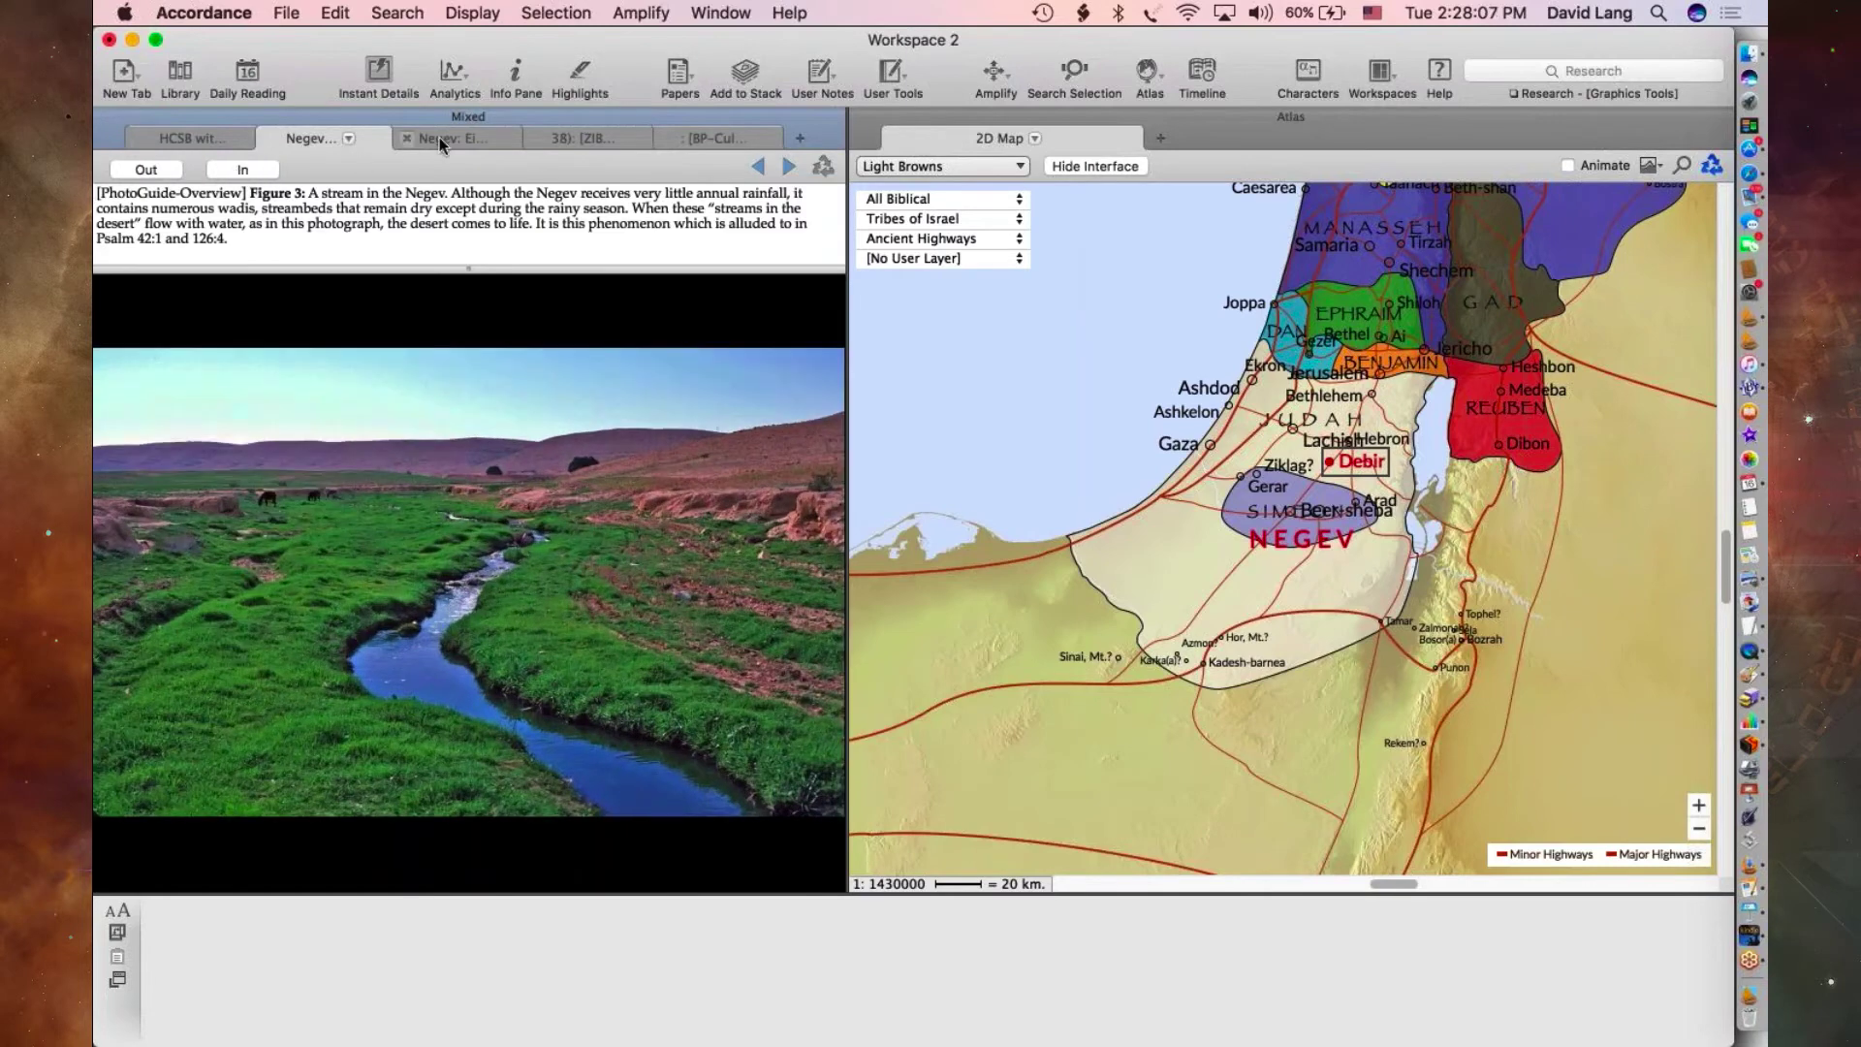
click(451, 138)
click(240, 172)
click(240, 172)
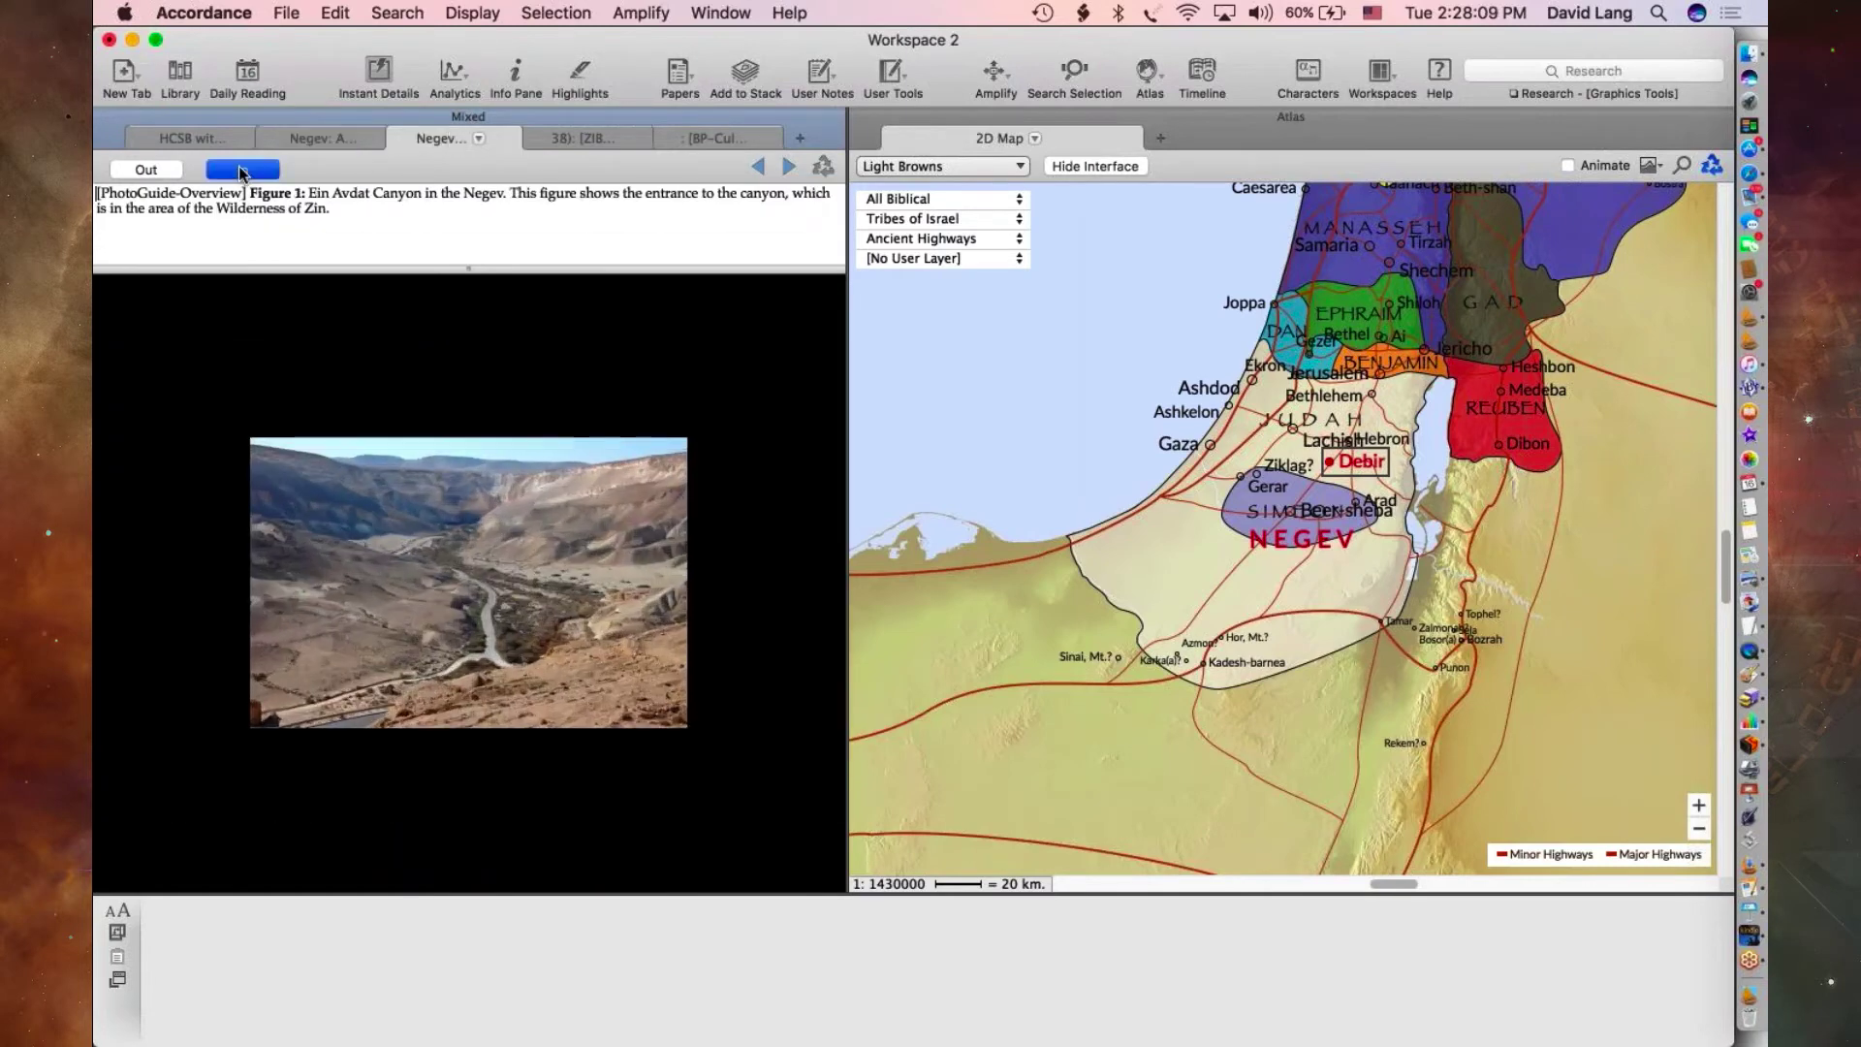
click(240, 172)
- Zoom in on the ZIBBCOT Debir and "Winnowing at Debir" pictures until they fill the pane beside the map
click(567, 138)
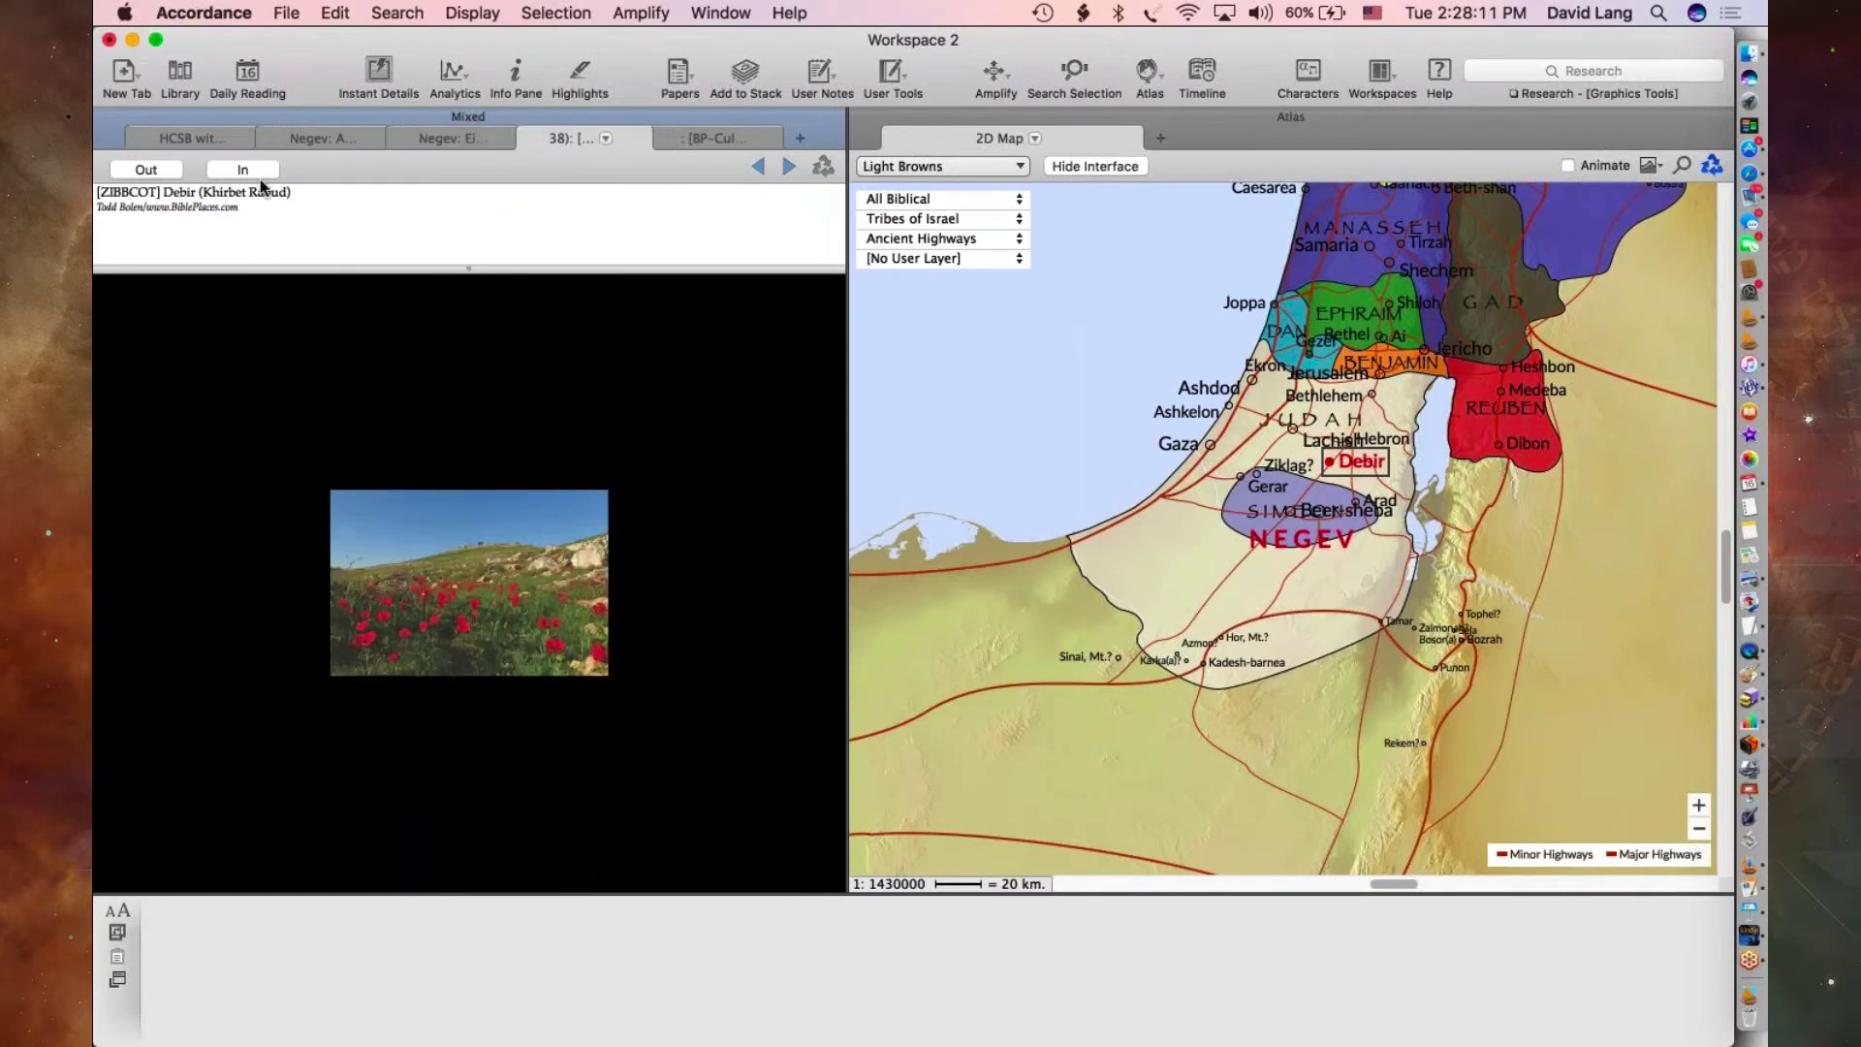
click(243, 171)
click(242, 170)
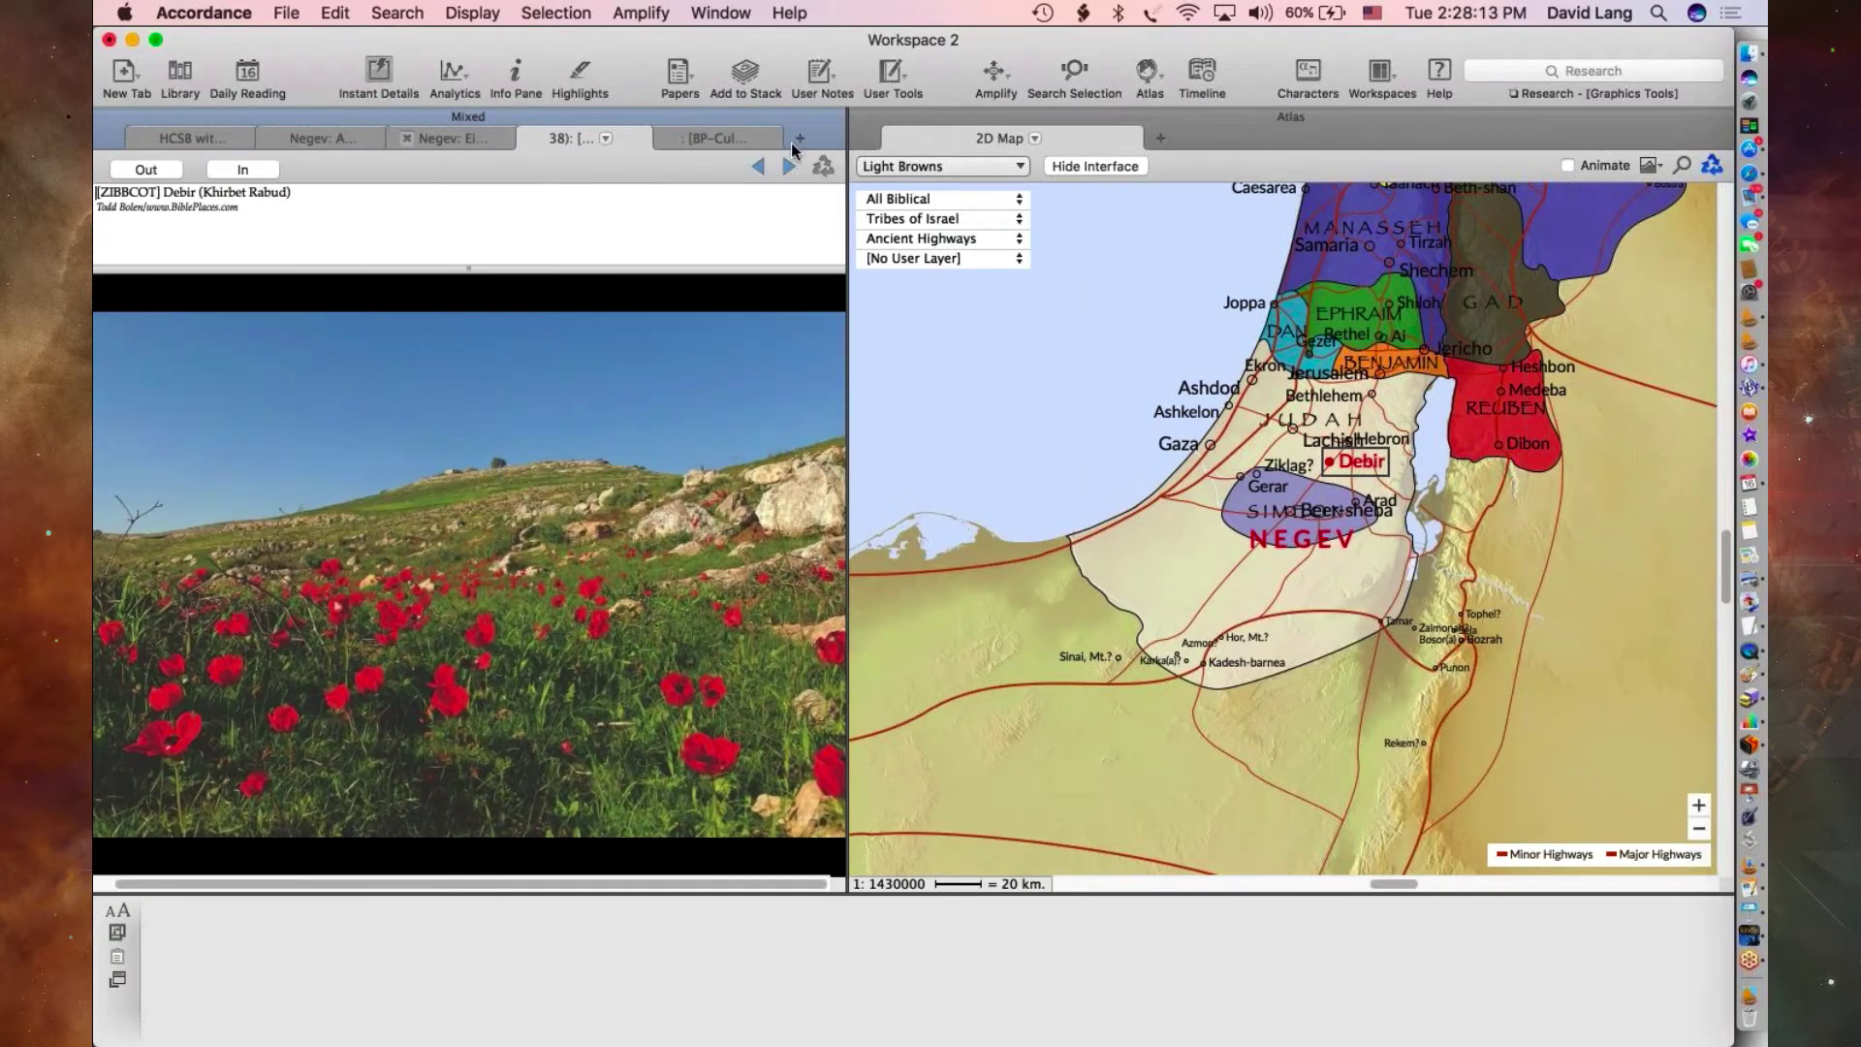
click(712, 137)
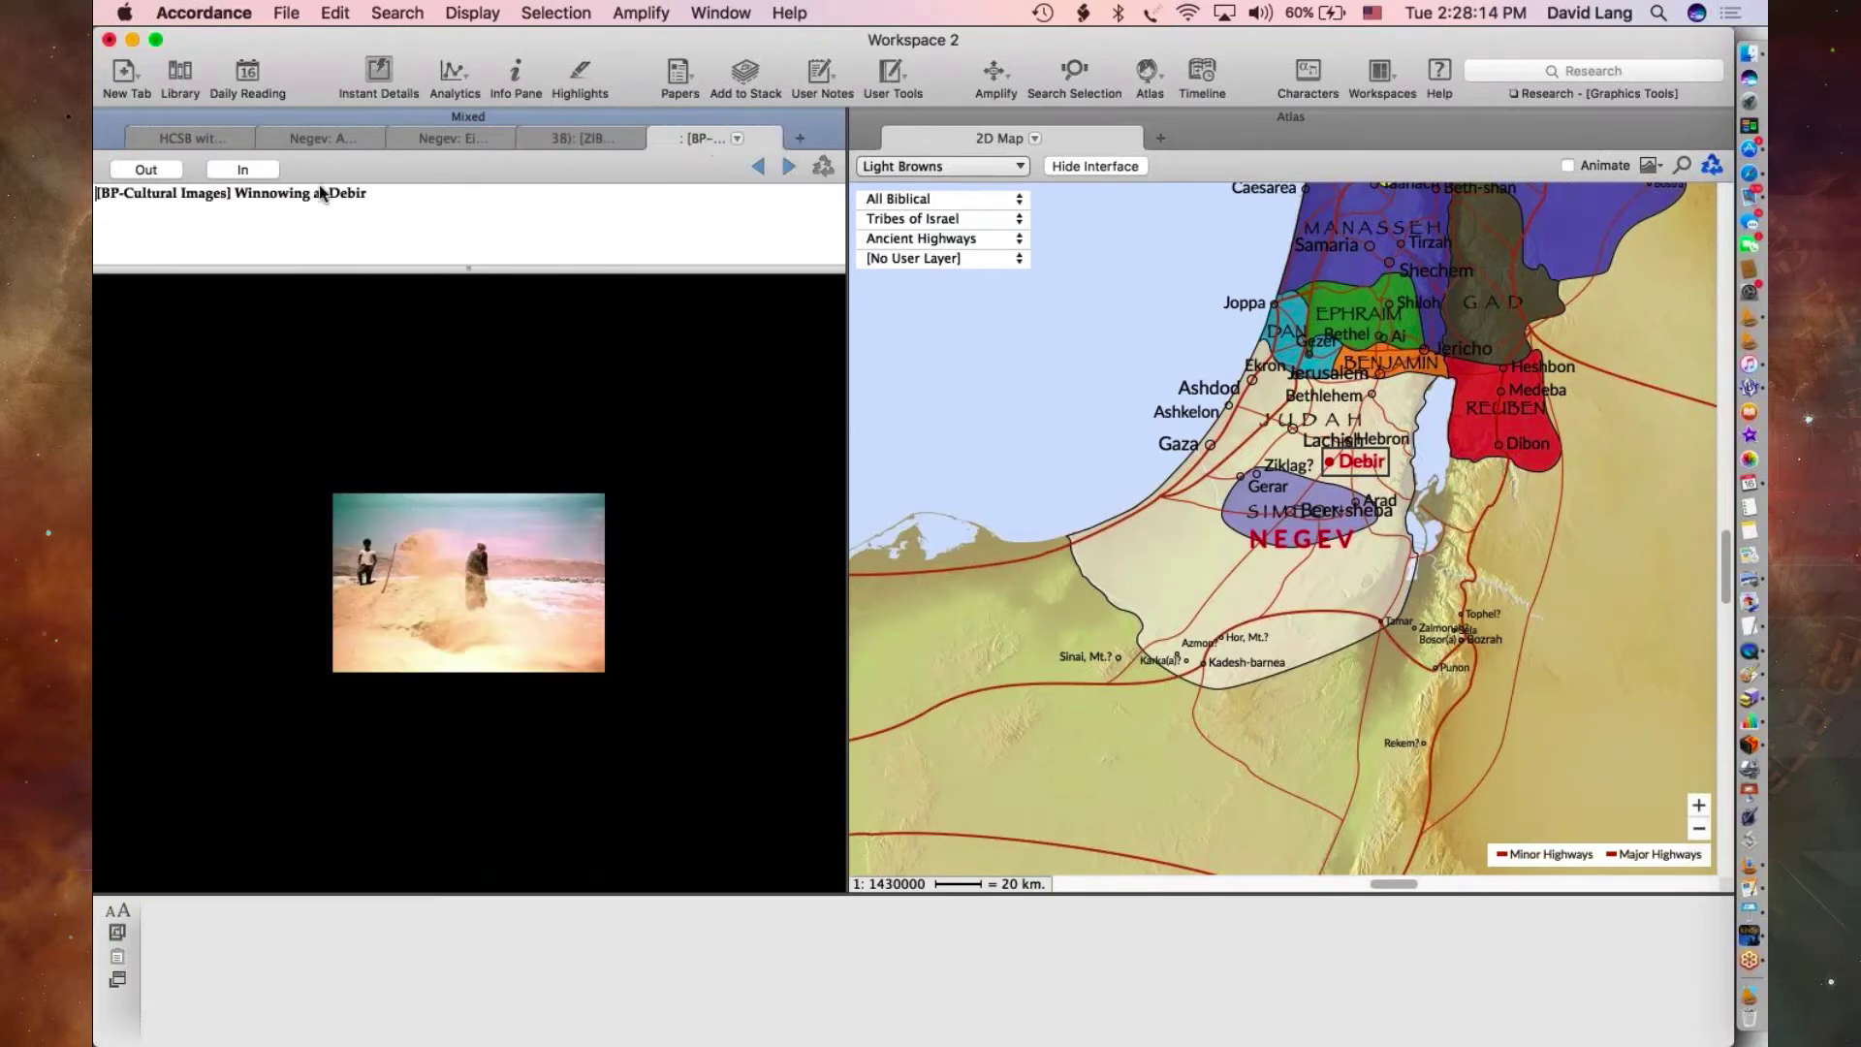
click(257, 172)
click(258, 172)
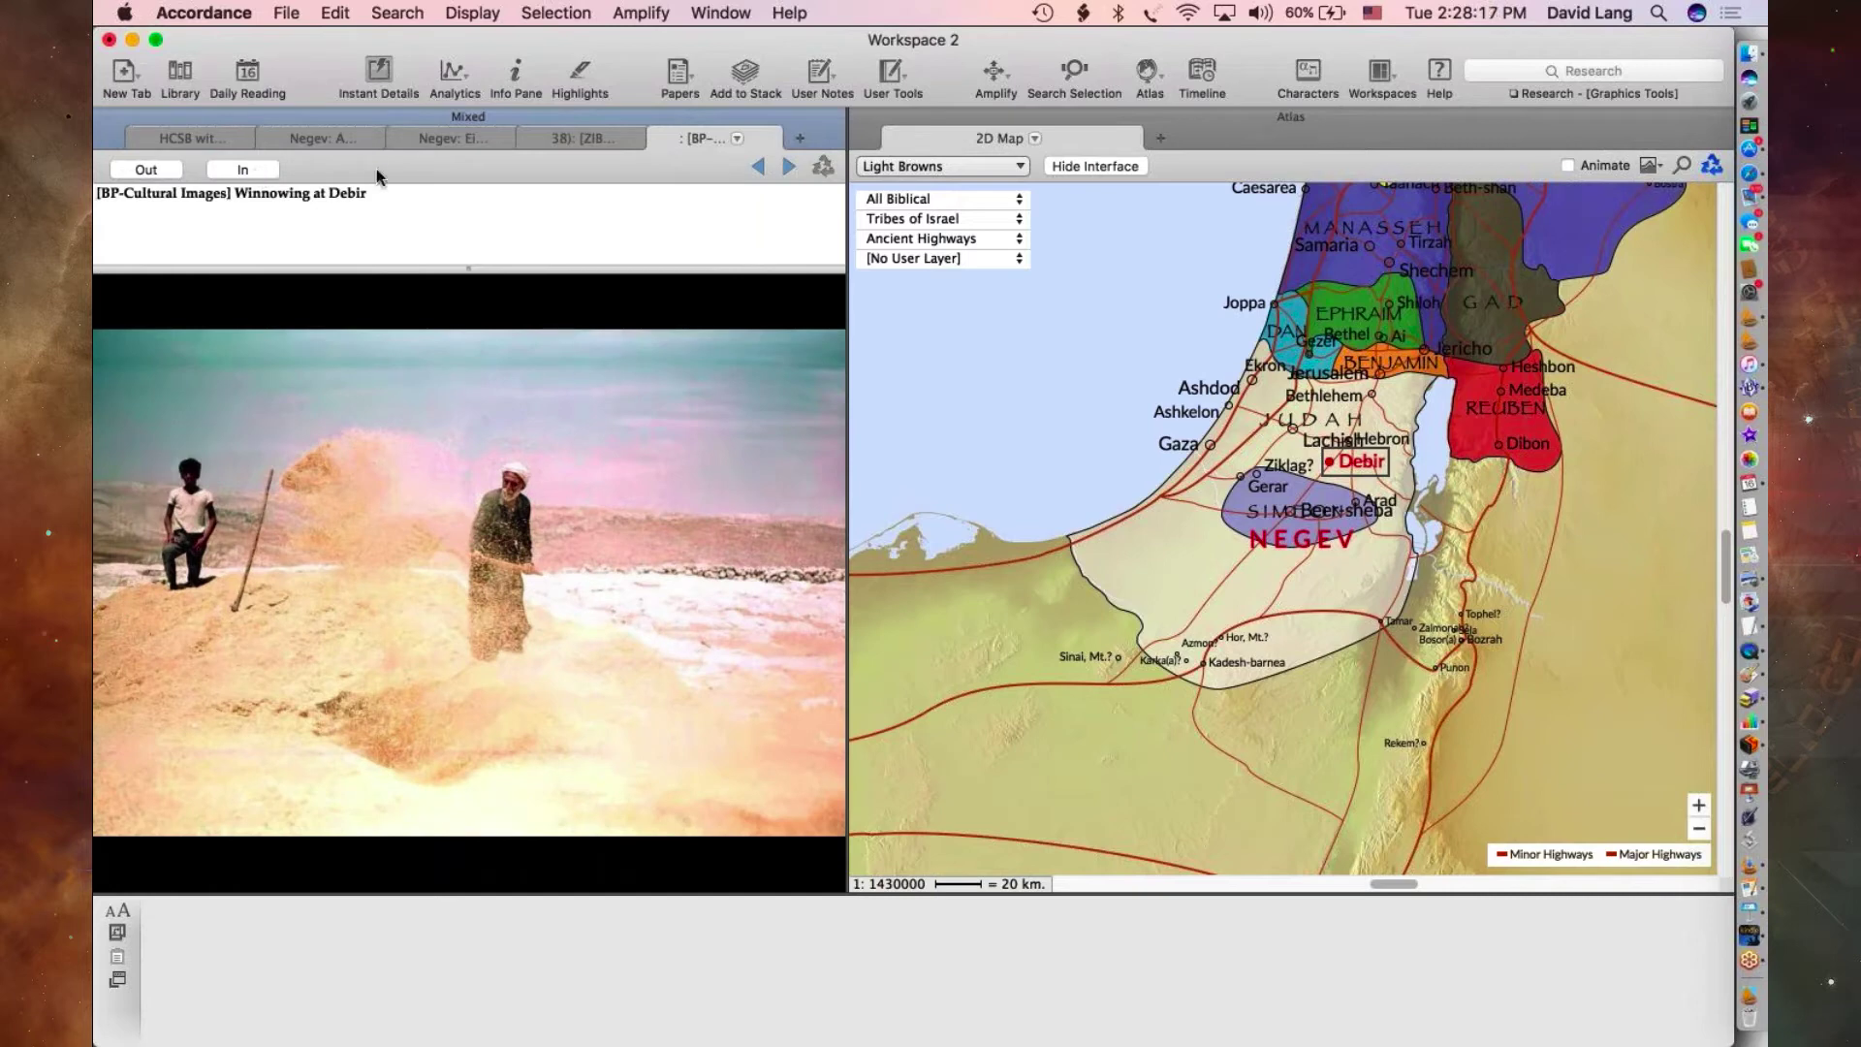
- Go through the HCSB text of Joshua 15 and the four enlarged pictures alongside the map
click(205, 136)
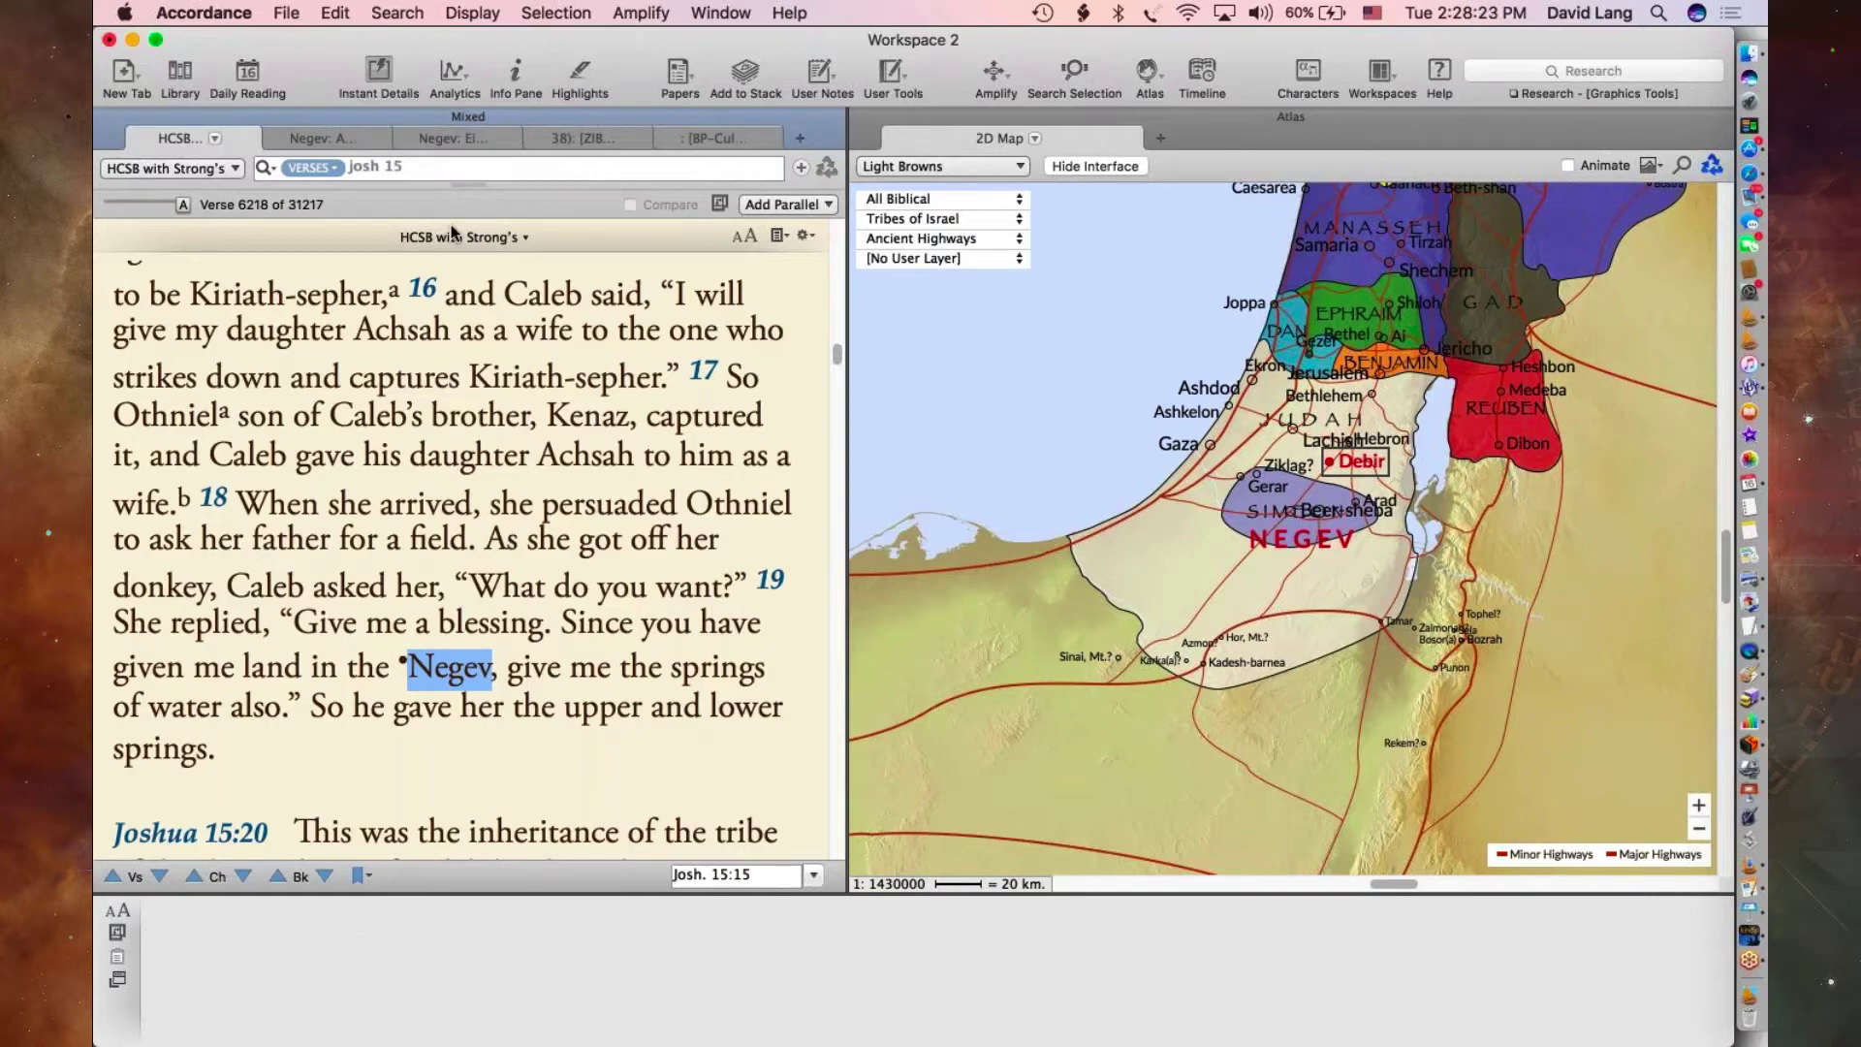
click(356, 141)
click(475, 142)
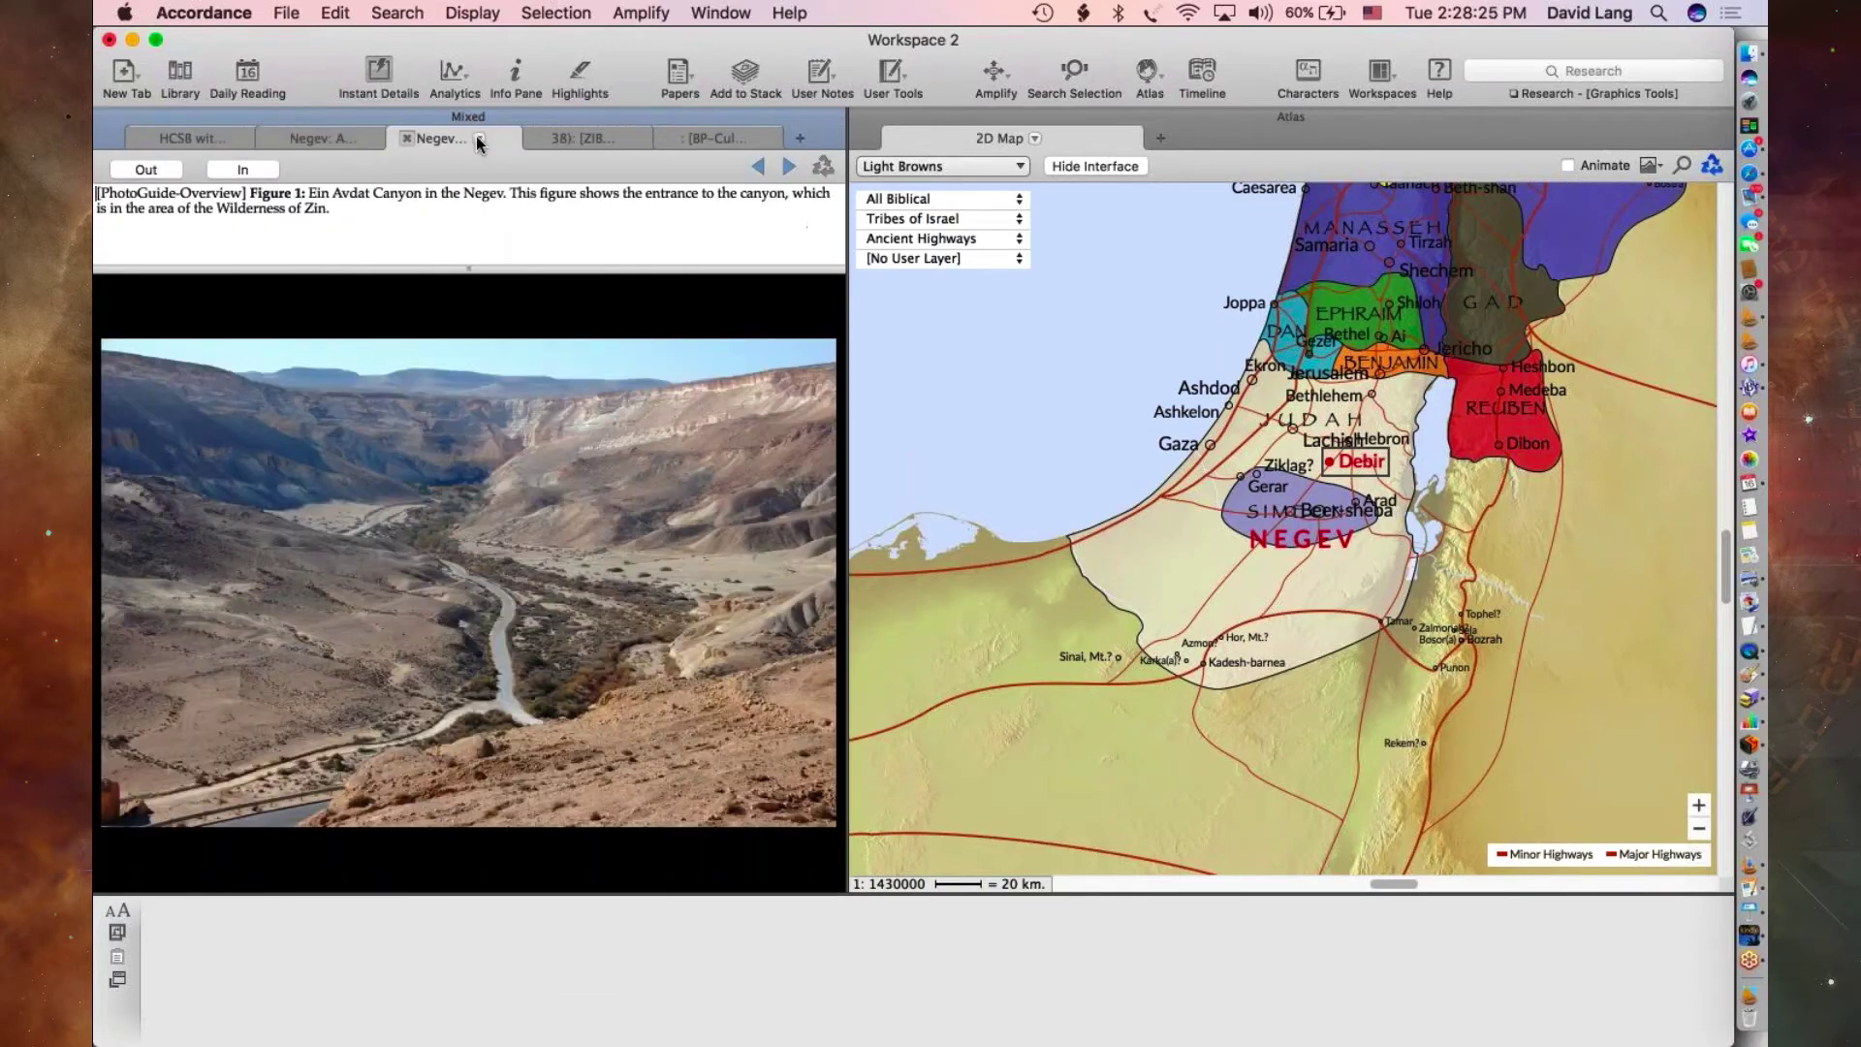
click(634, 143)
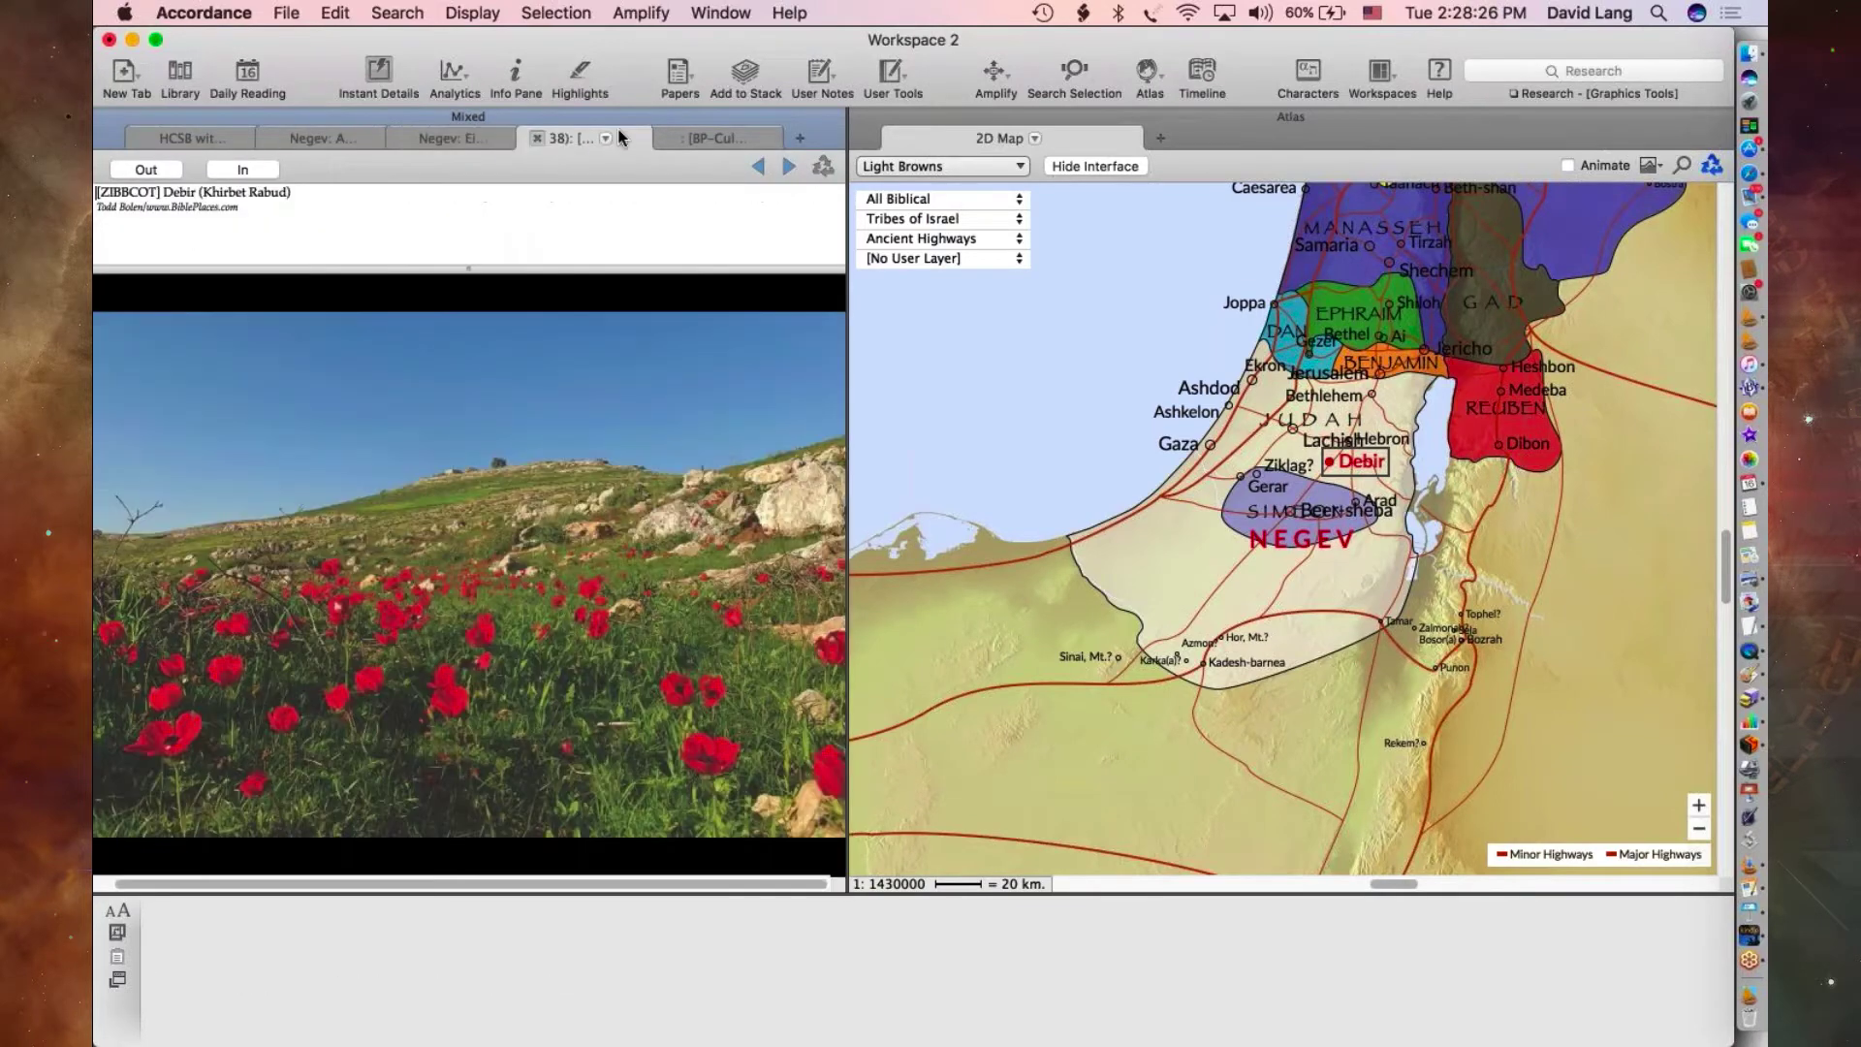
click(728, 135)
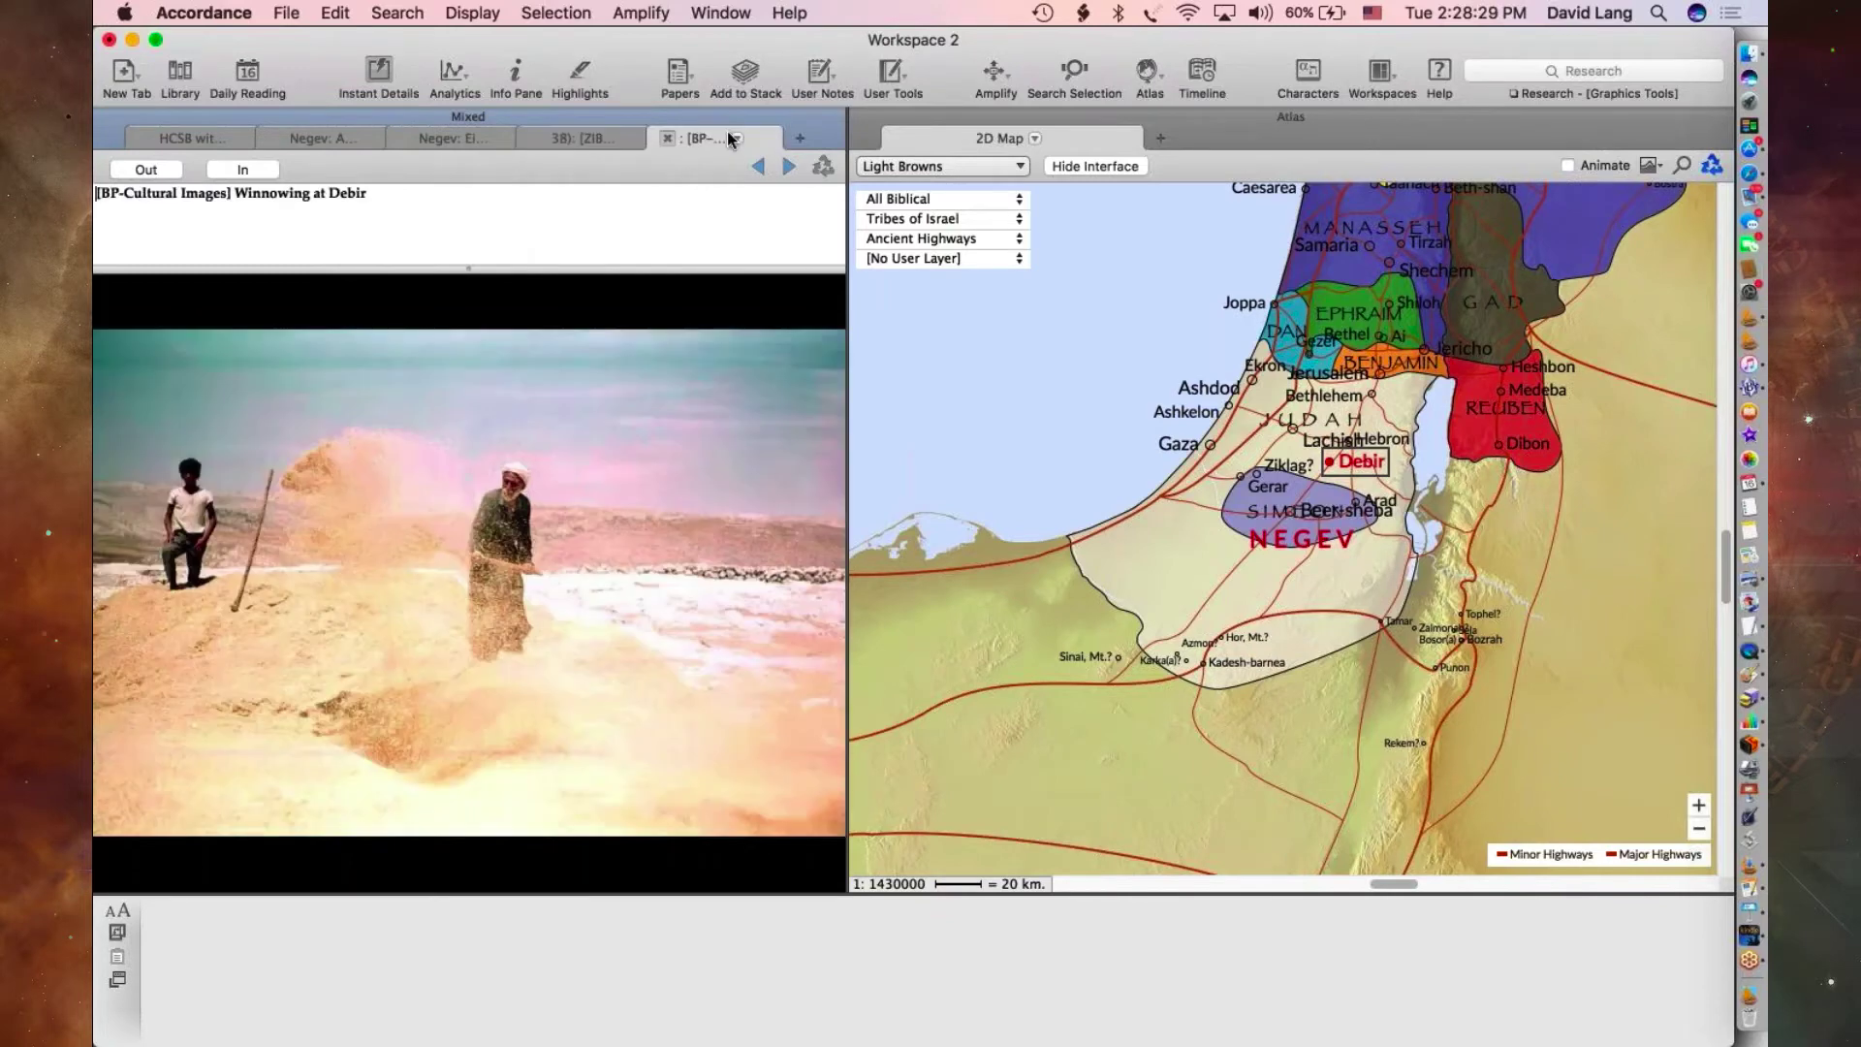
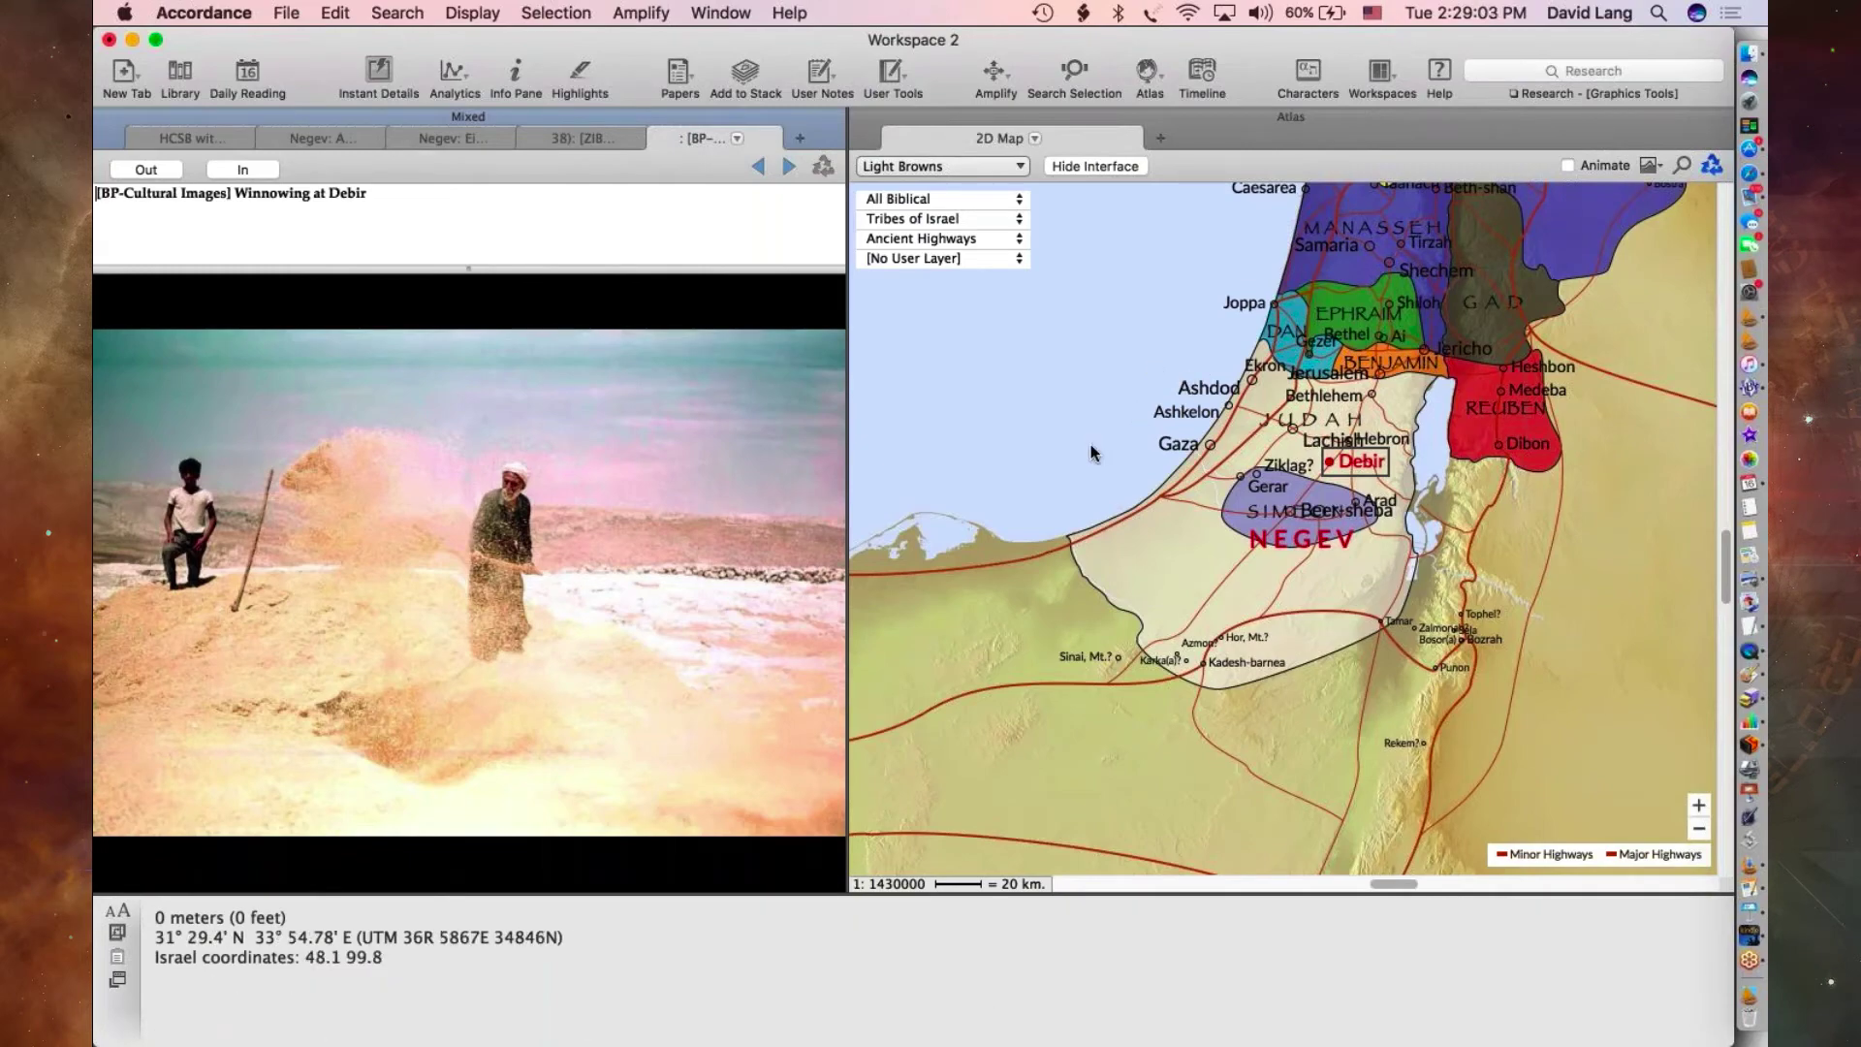
- Revisit the HCSB text and the Negev stream, Ein Avdat Canyon and Debir pictures beside the map
click(213, 130)
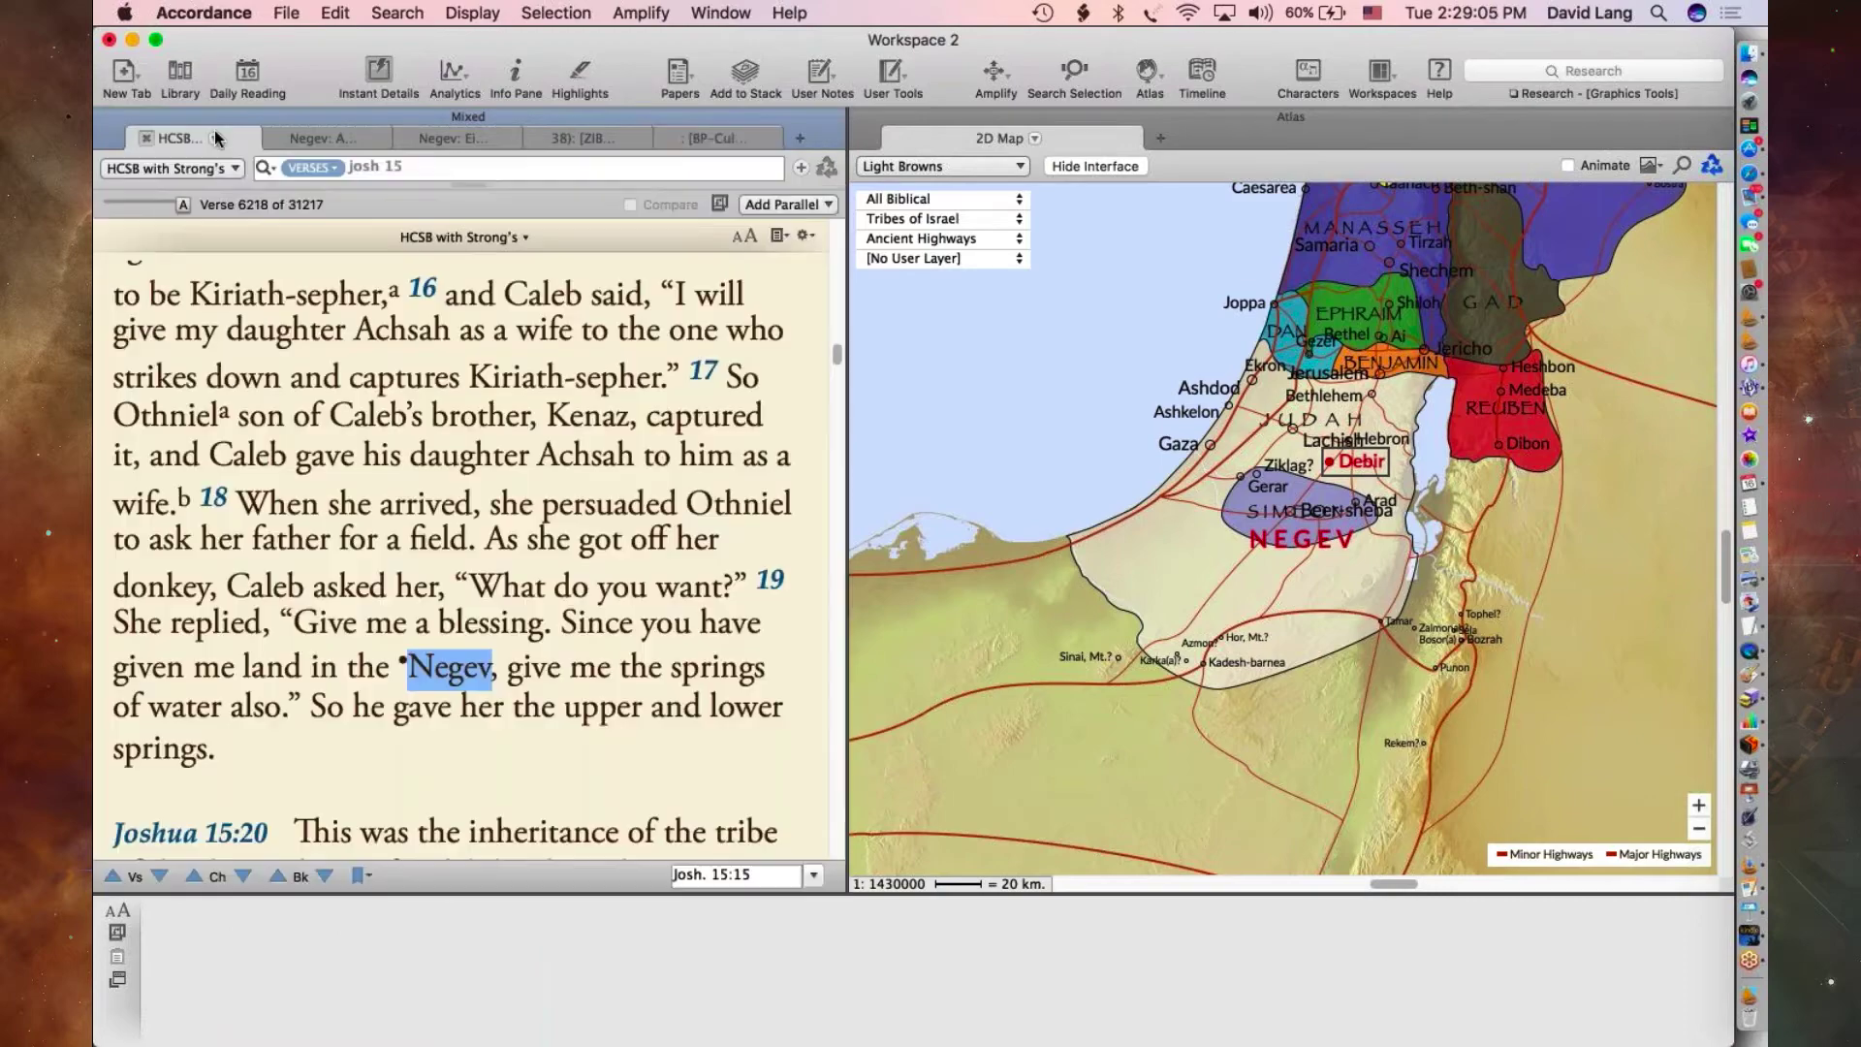
click(322, 138)
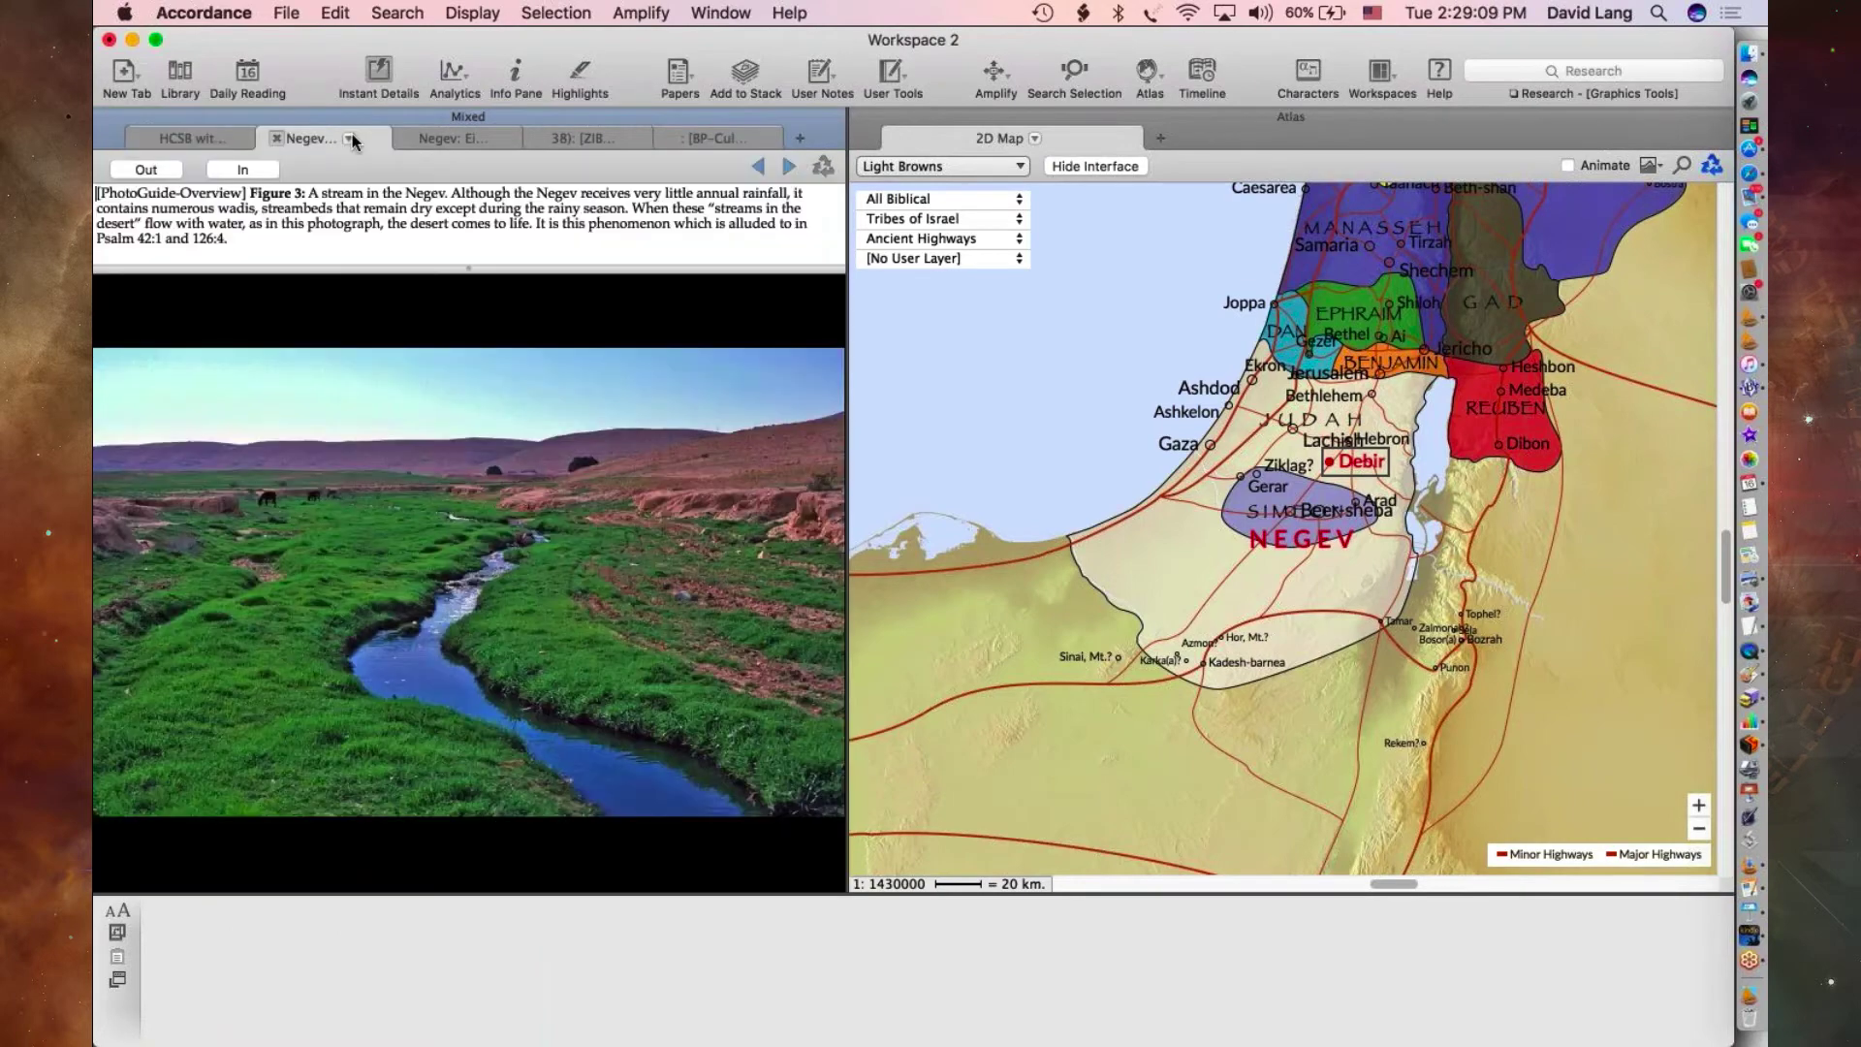
click(468, 136)
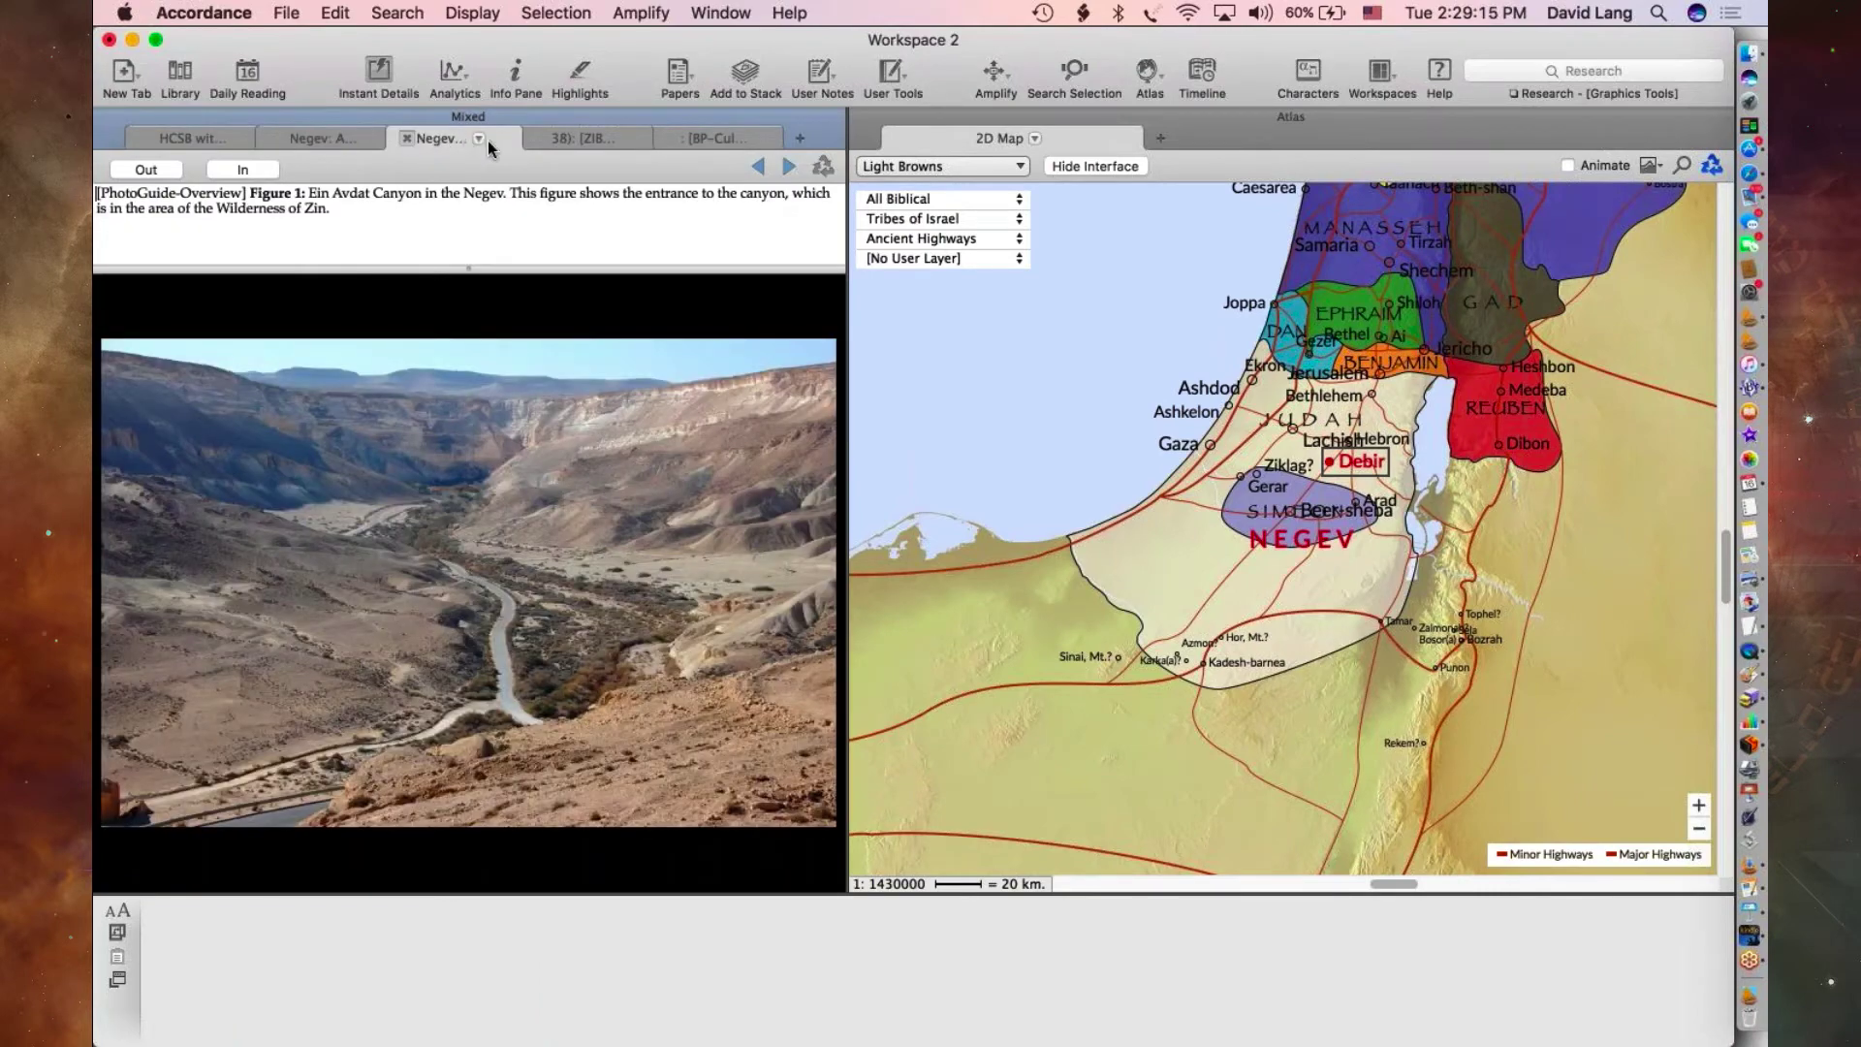
click(594, 139)
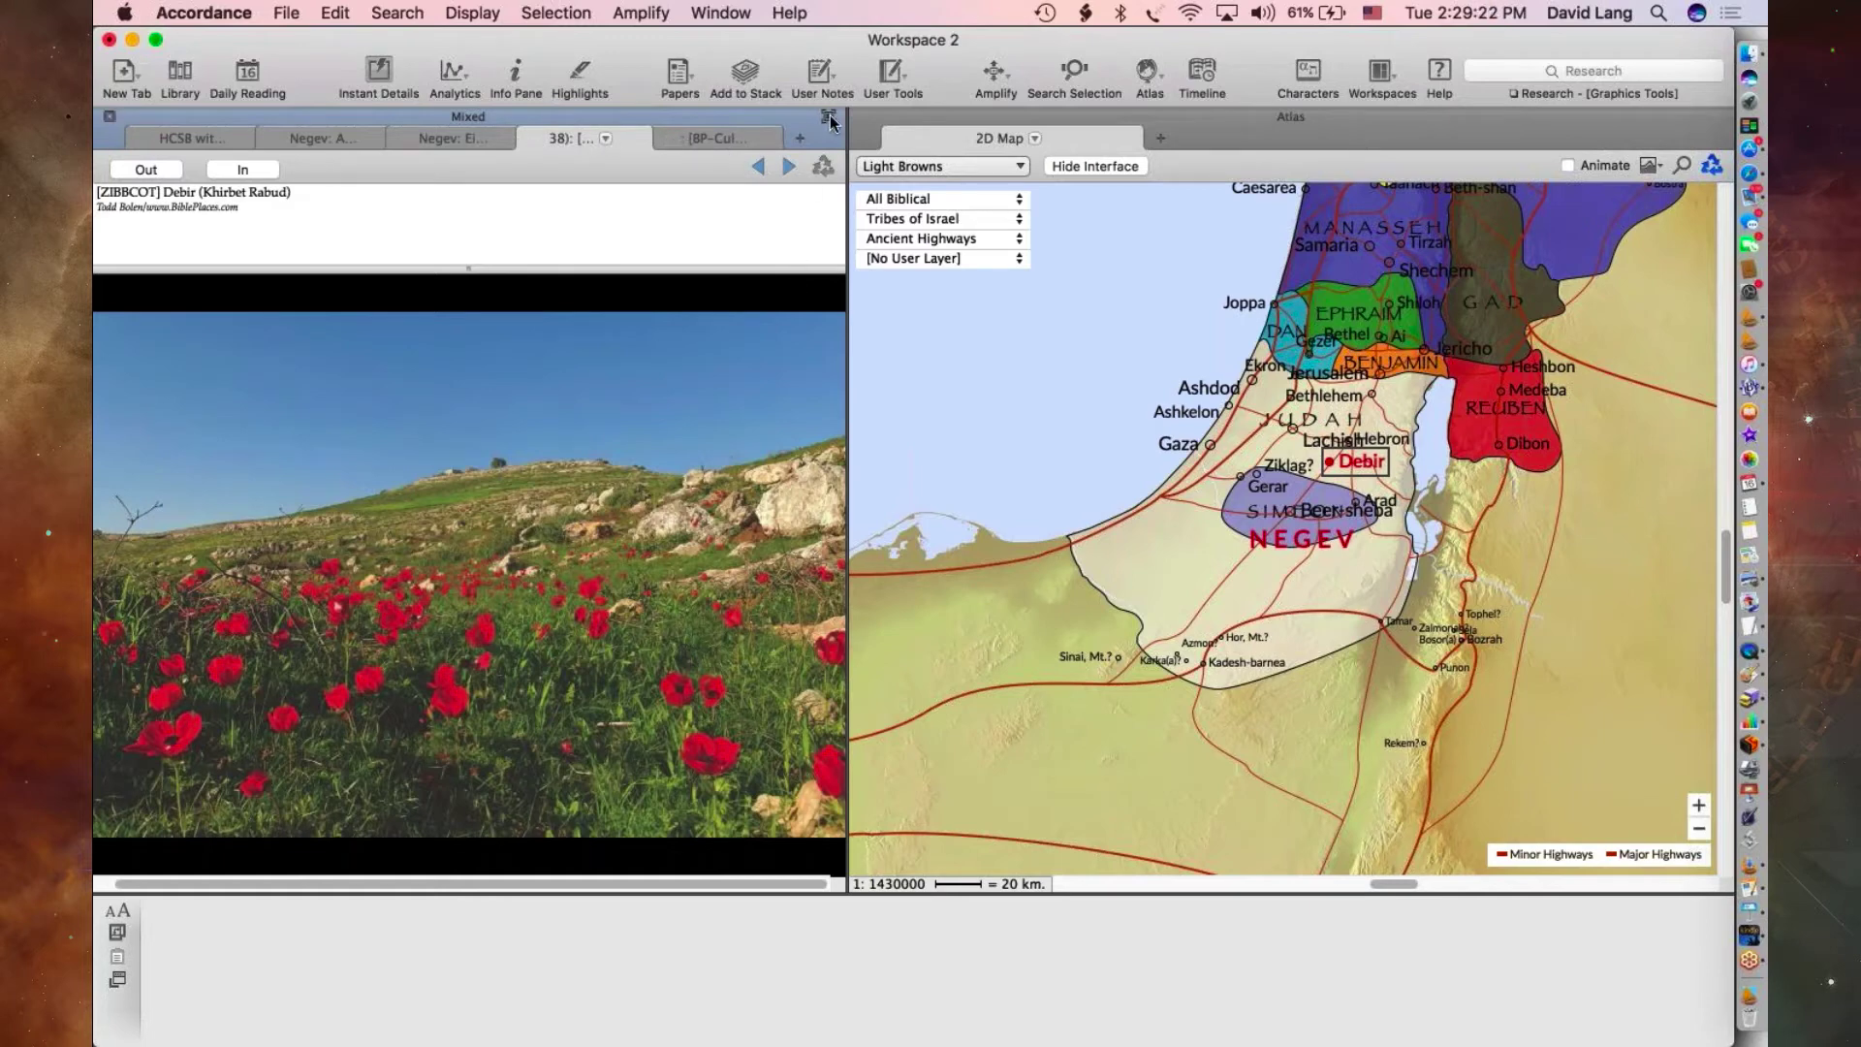
- Expand the Mixed zone to fill the workspace, view the Debir and winnowing pictures large, and restore the side-by-side layout
click(824, 115)
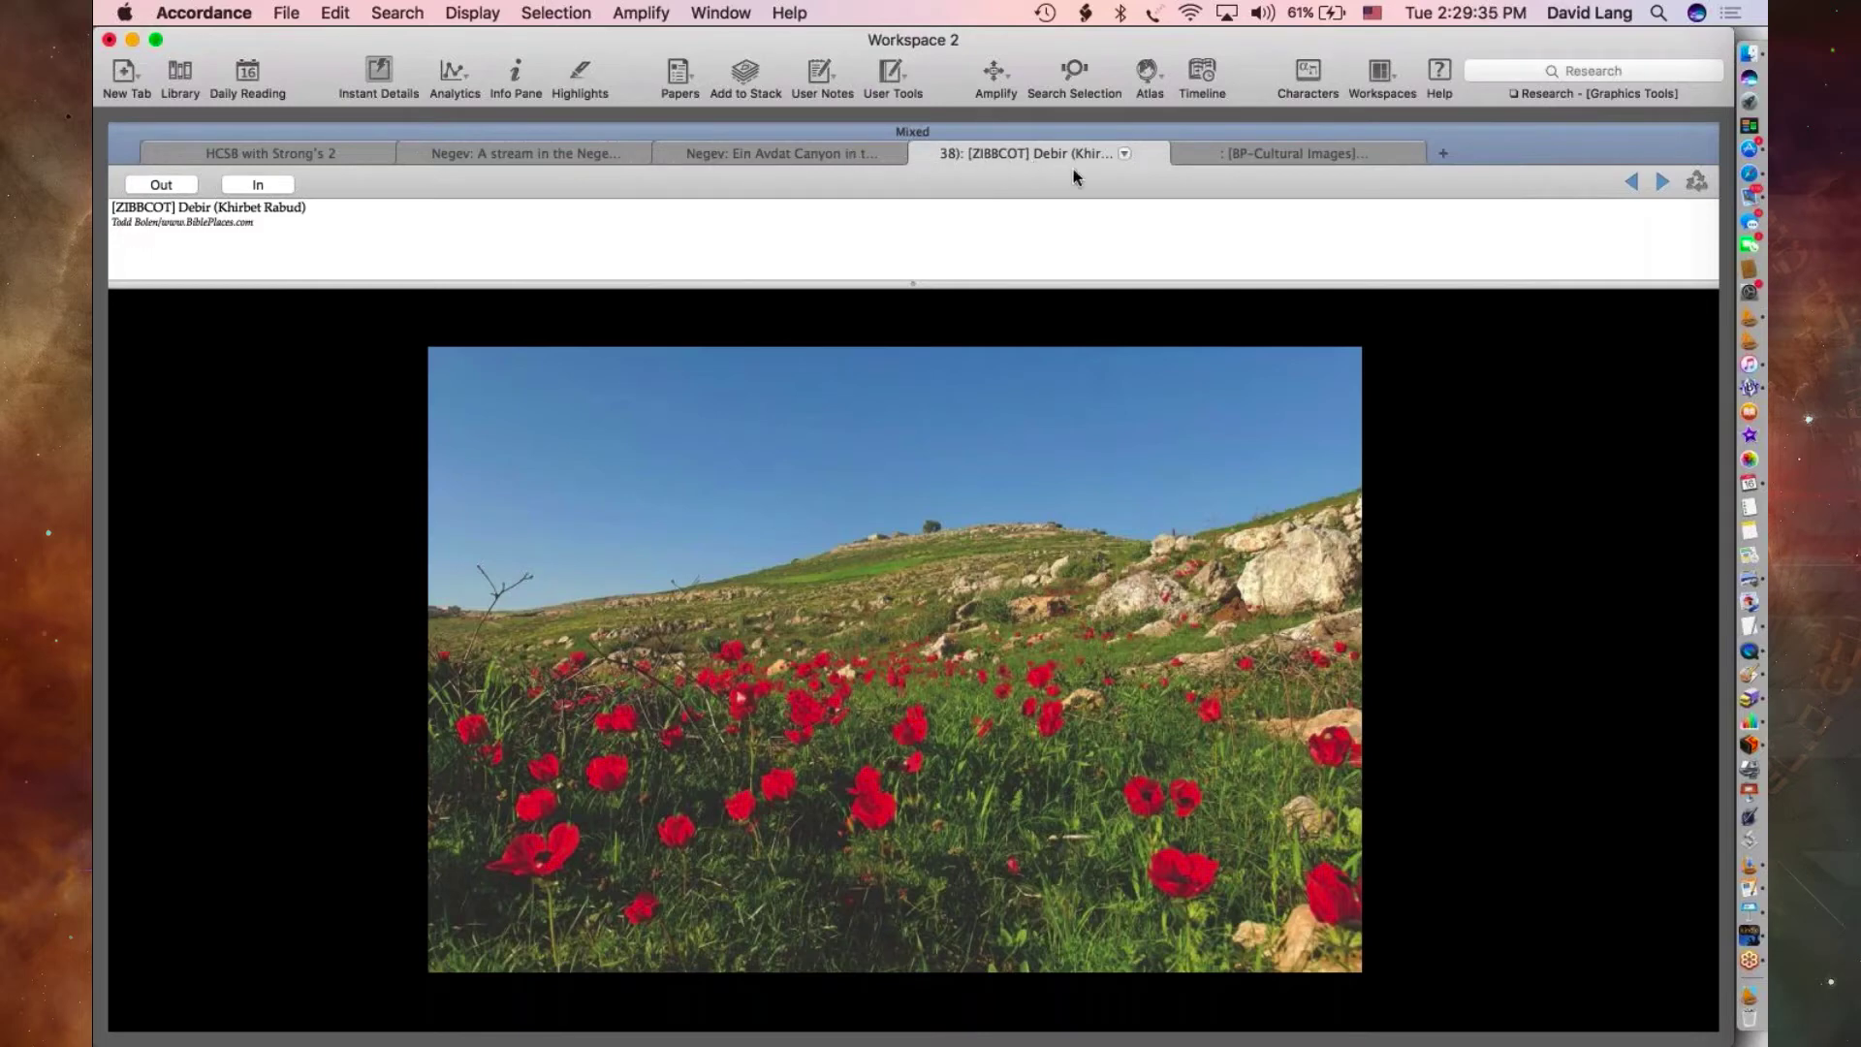
click(1311, 159)
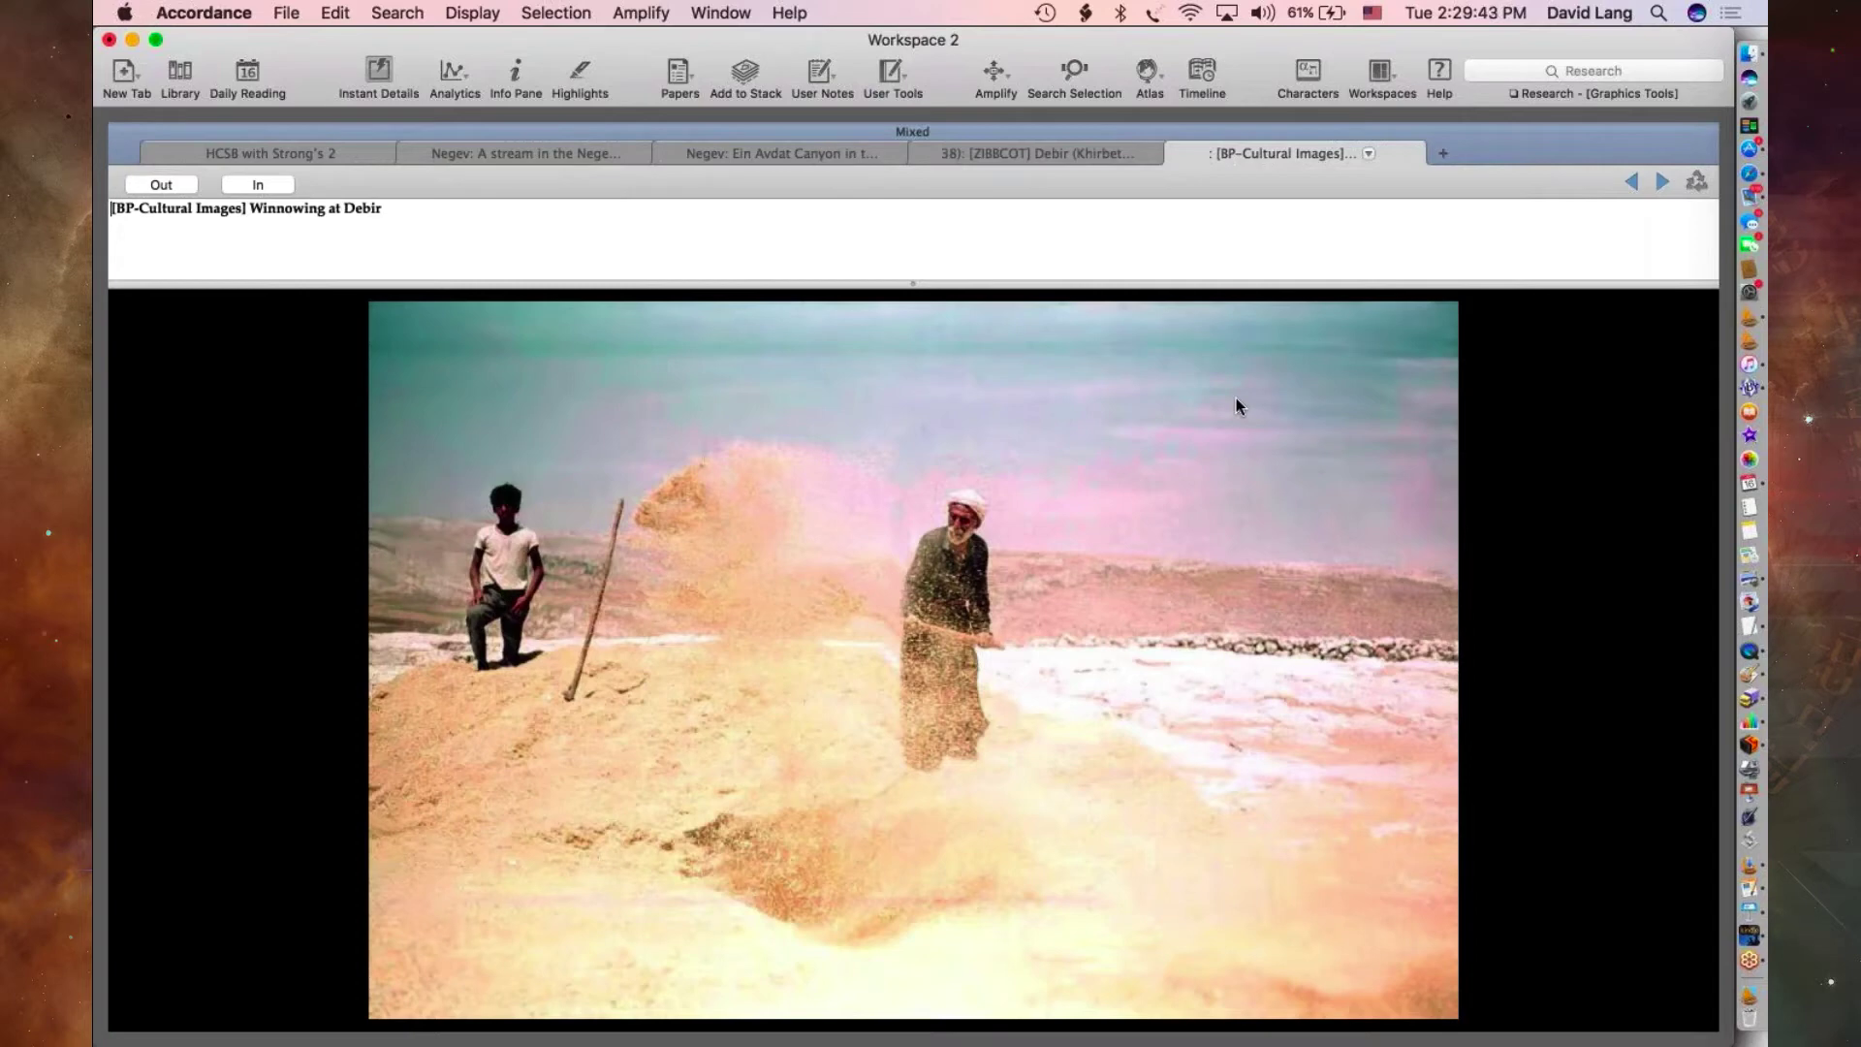
click(1090, 146)
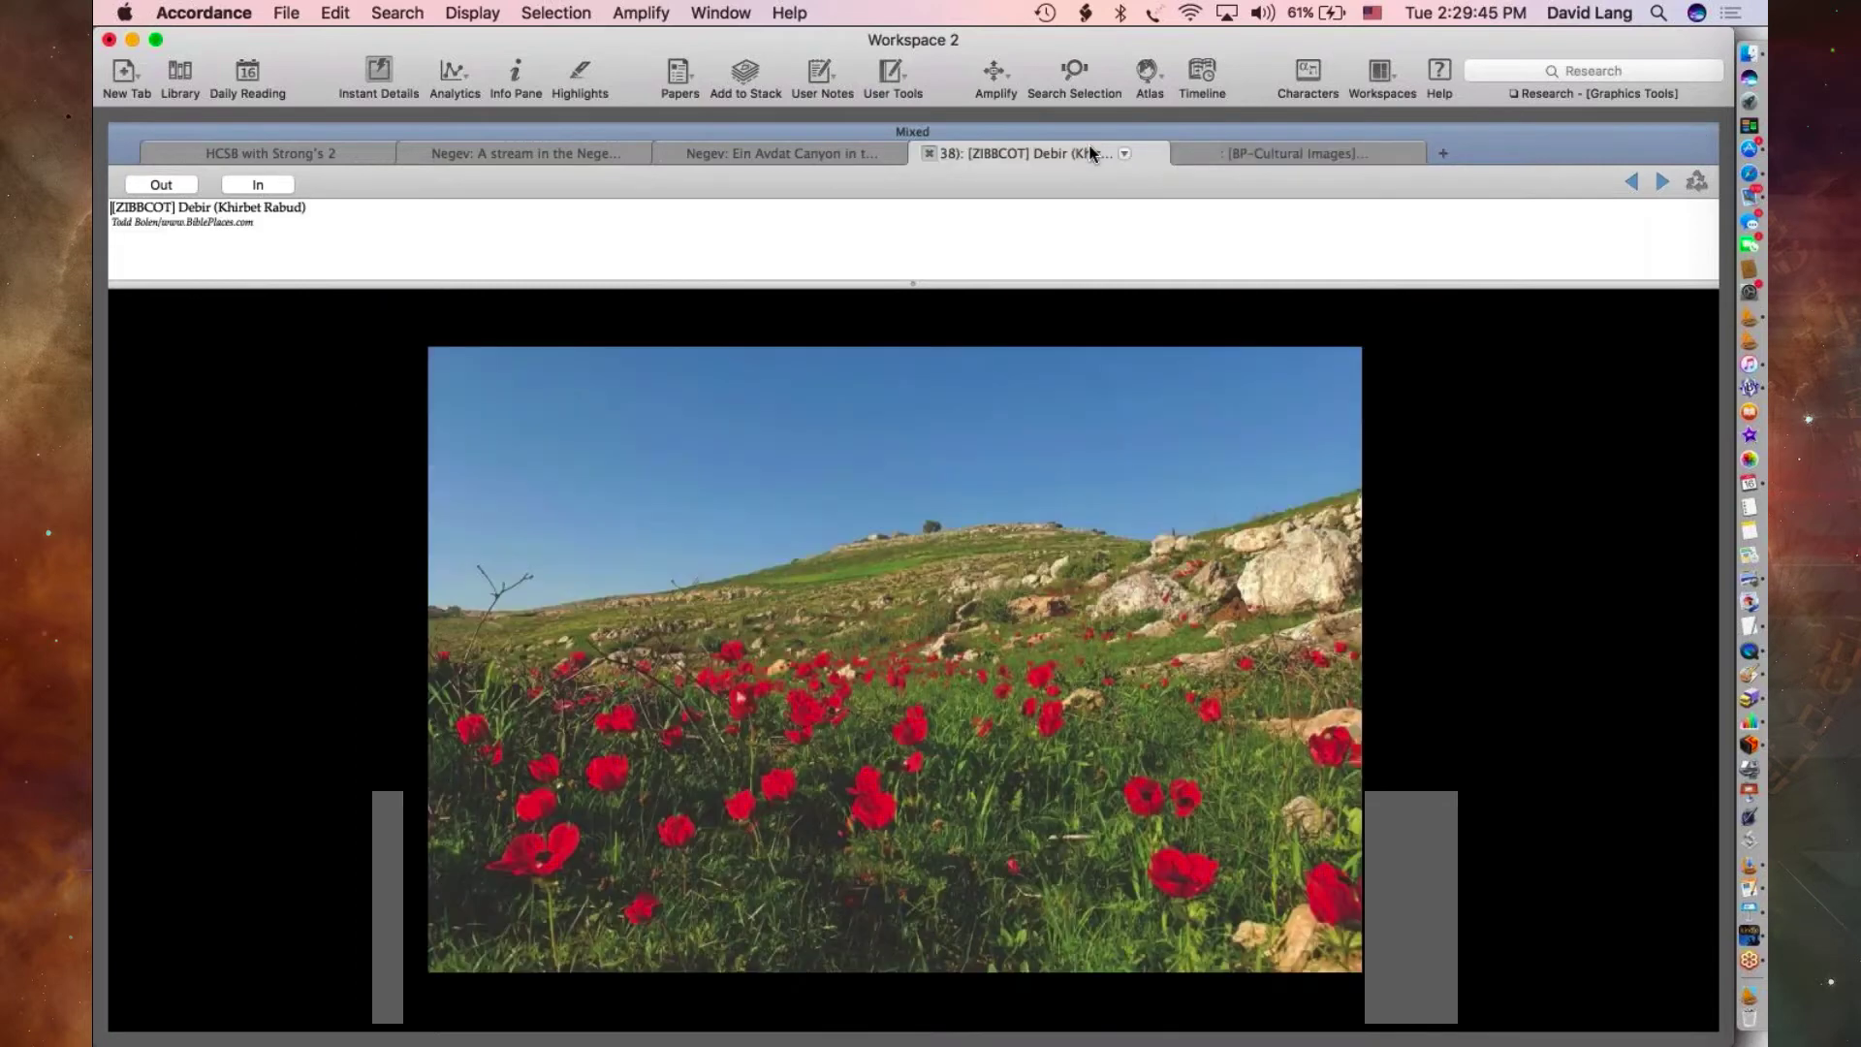
click(1703, 136)
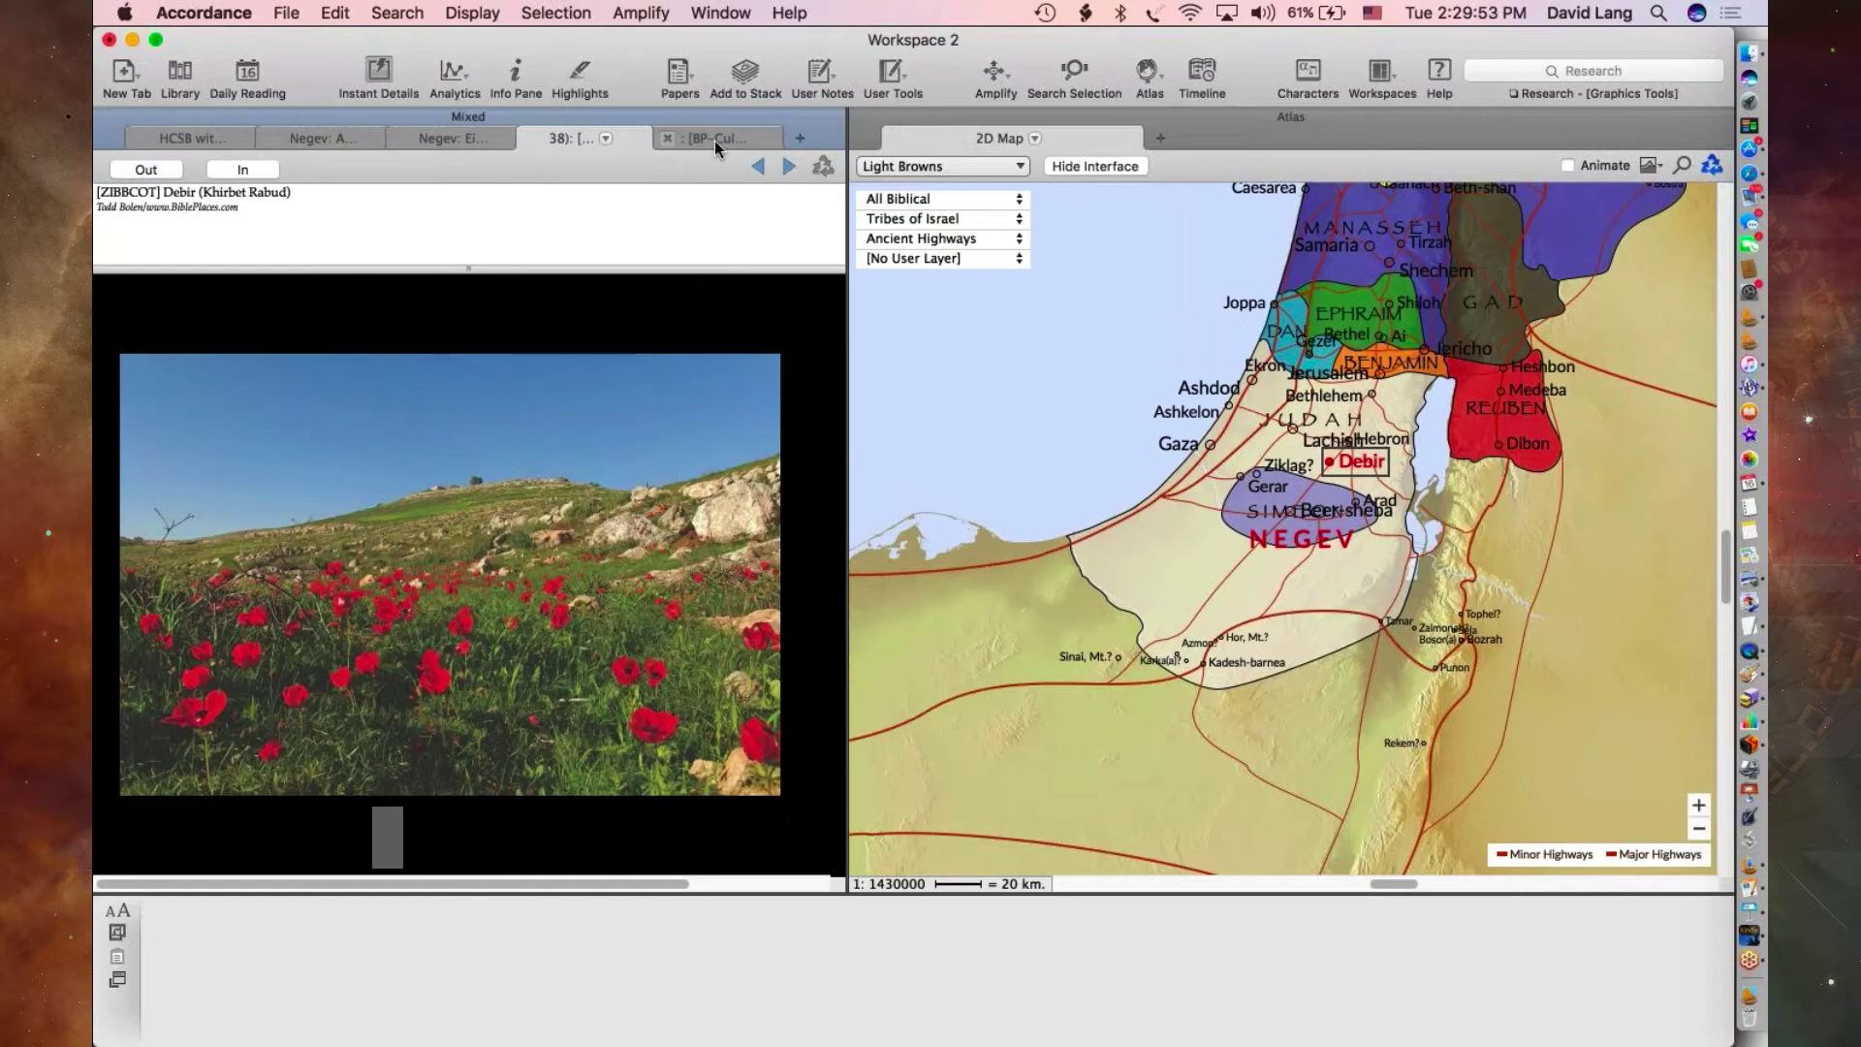
- Compare the two Negev pictures and rename the stream picture's tab as "Streams in Negev"
click(300, 134)
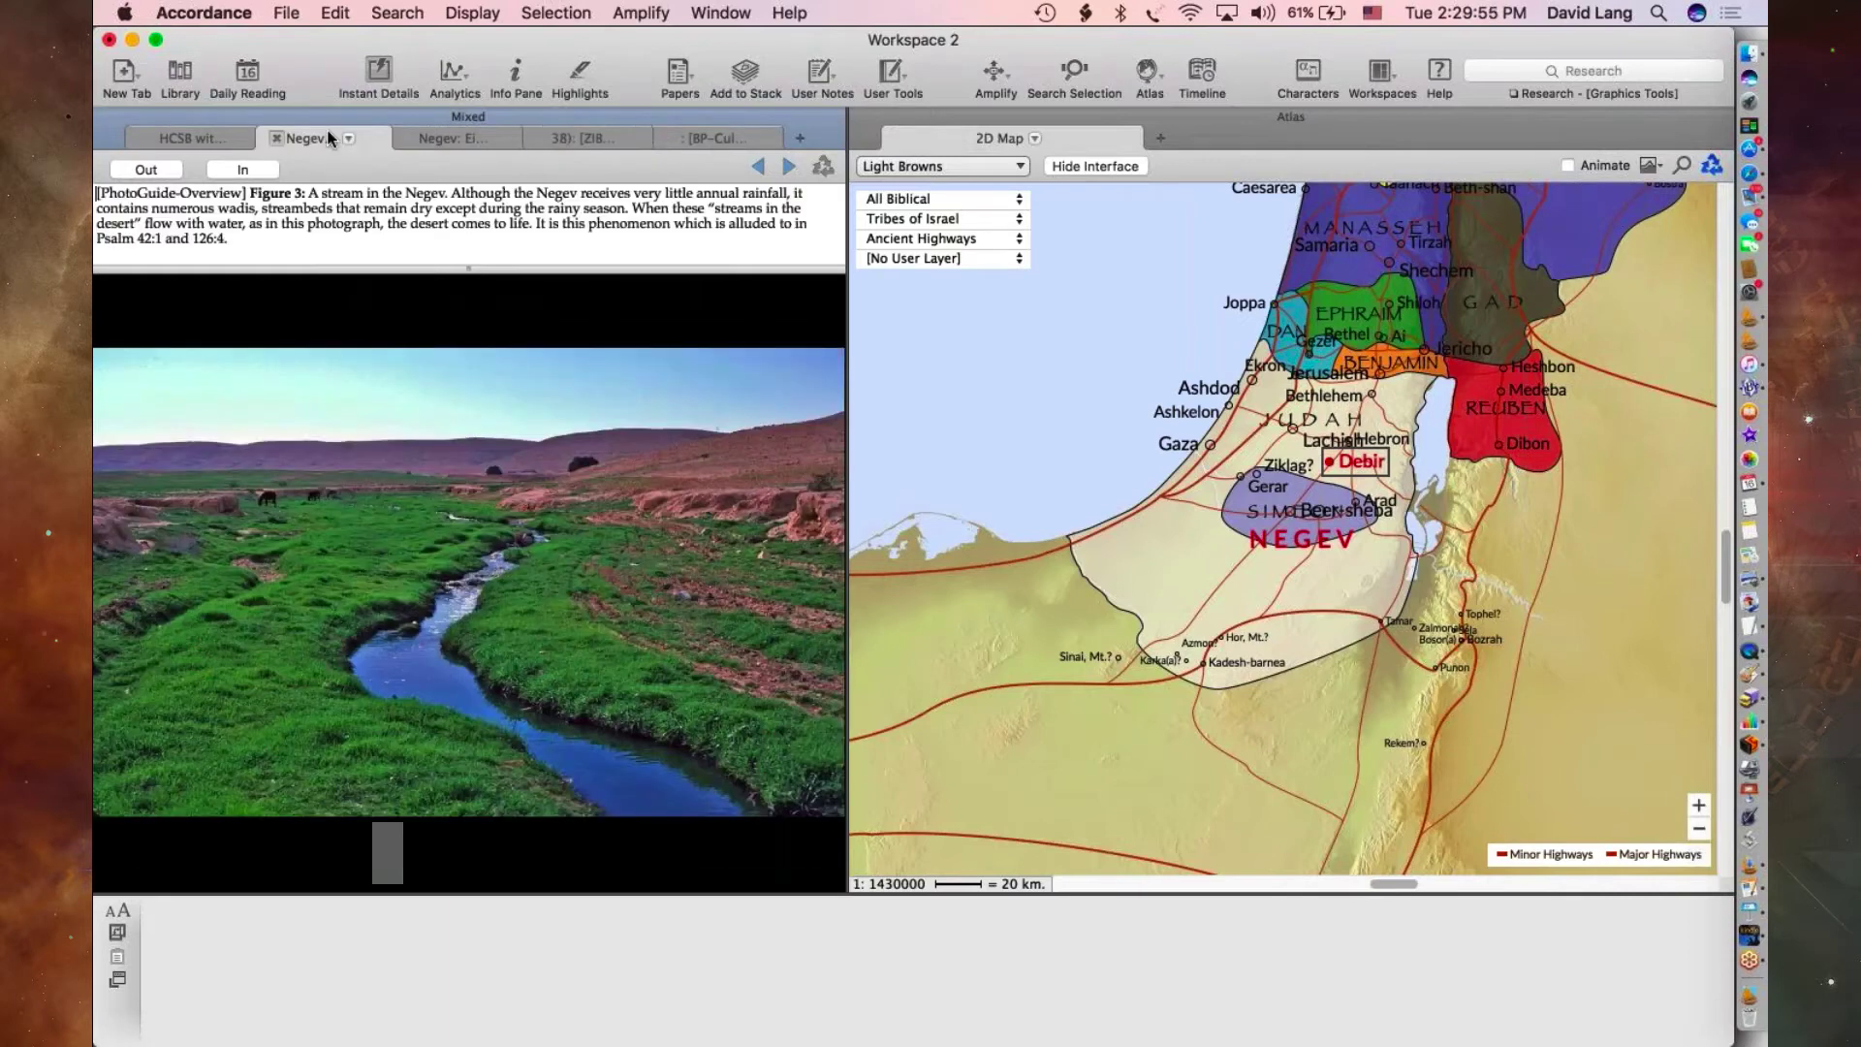
click(475, 143)
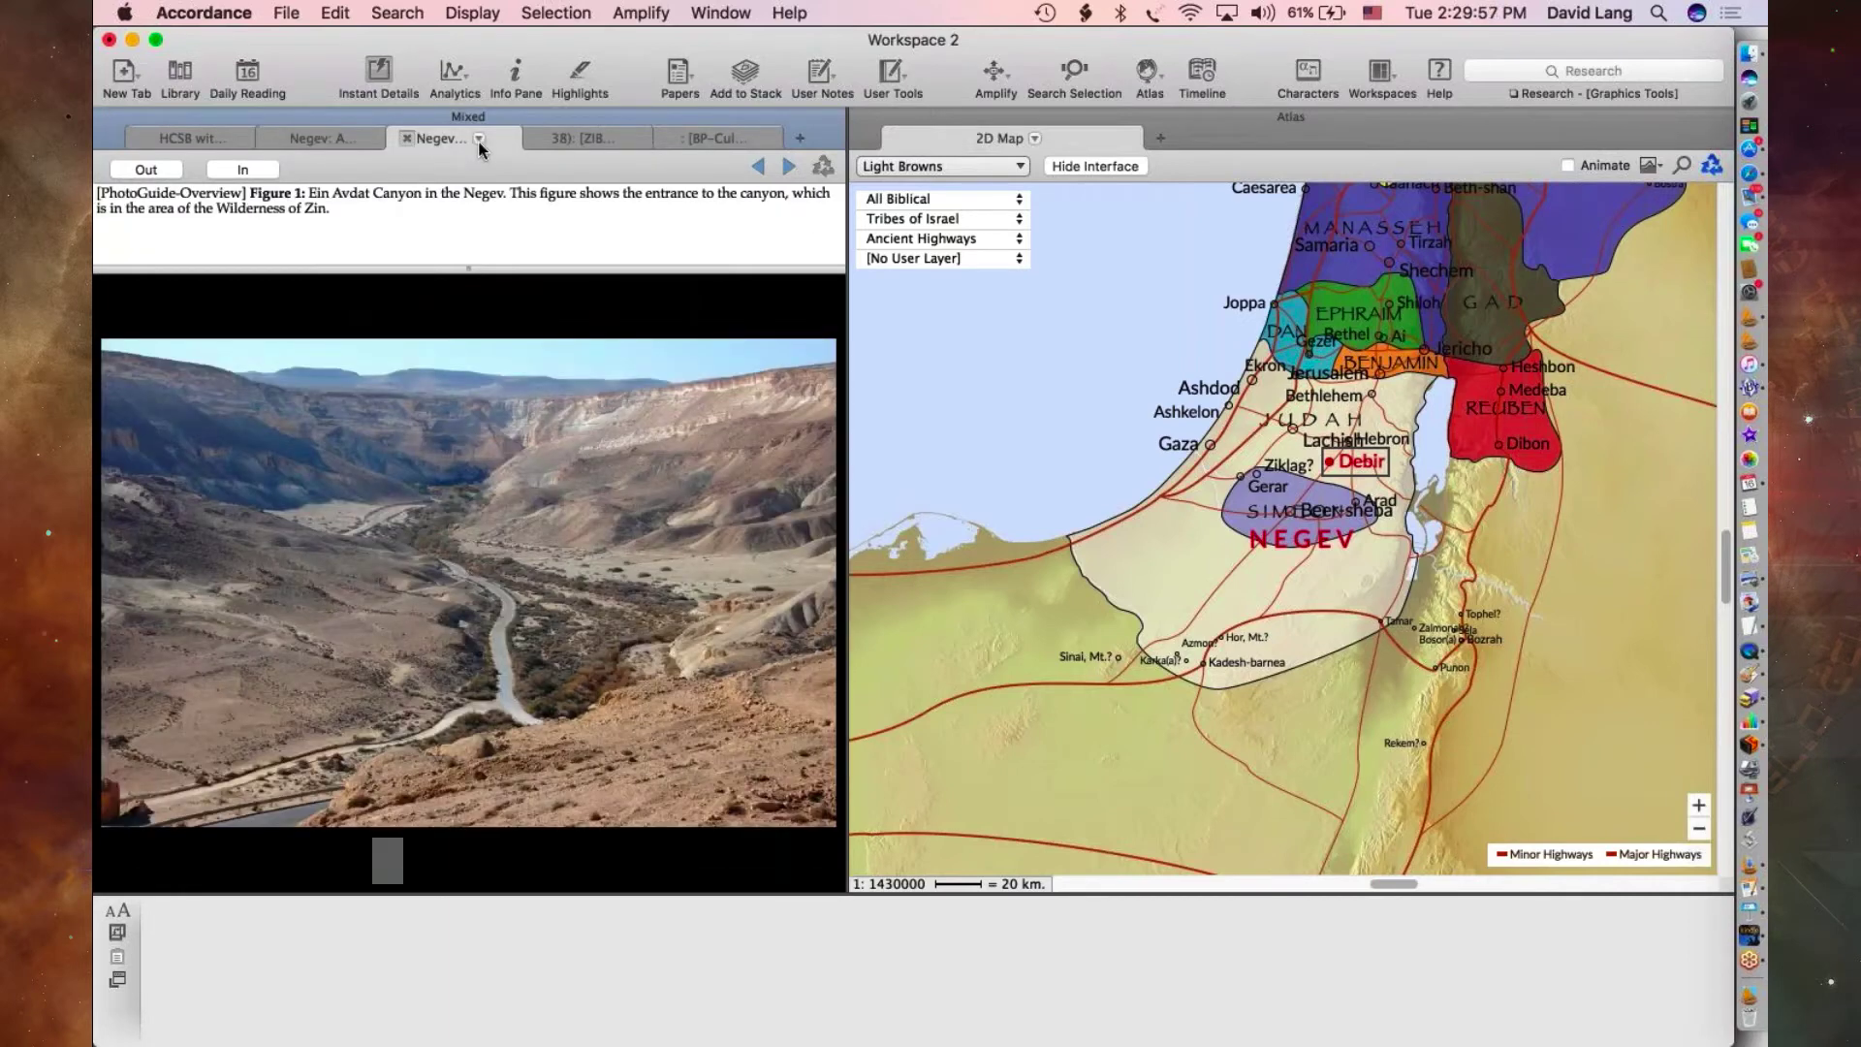
click(345, 136)
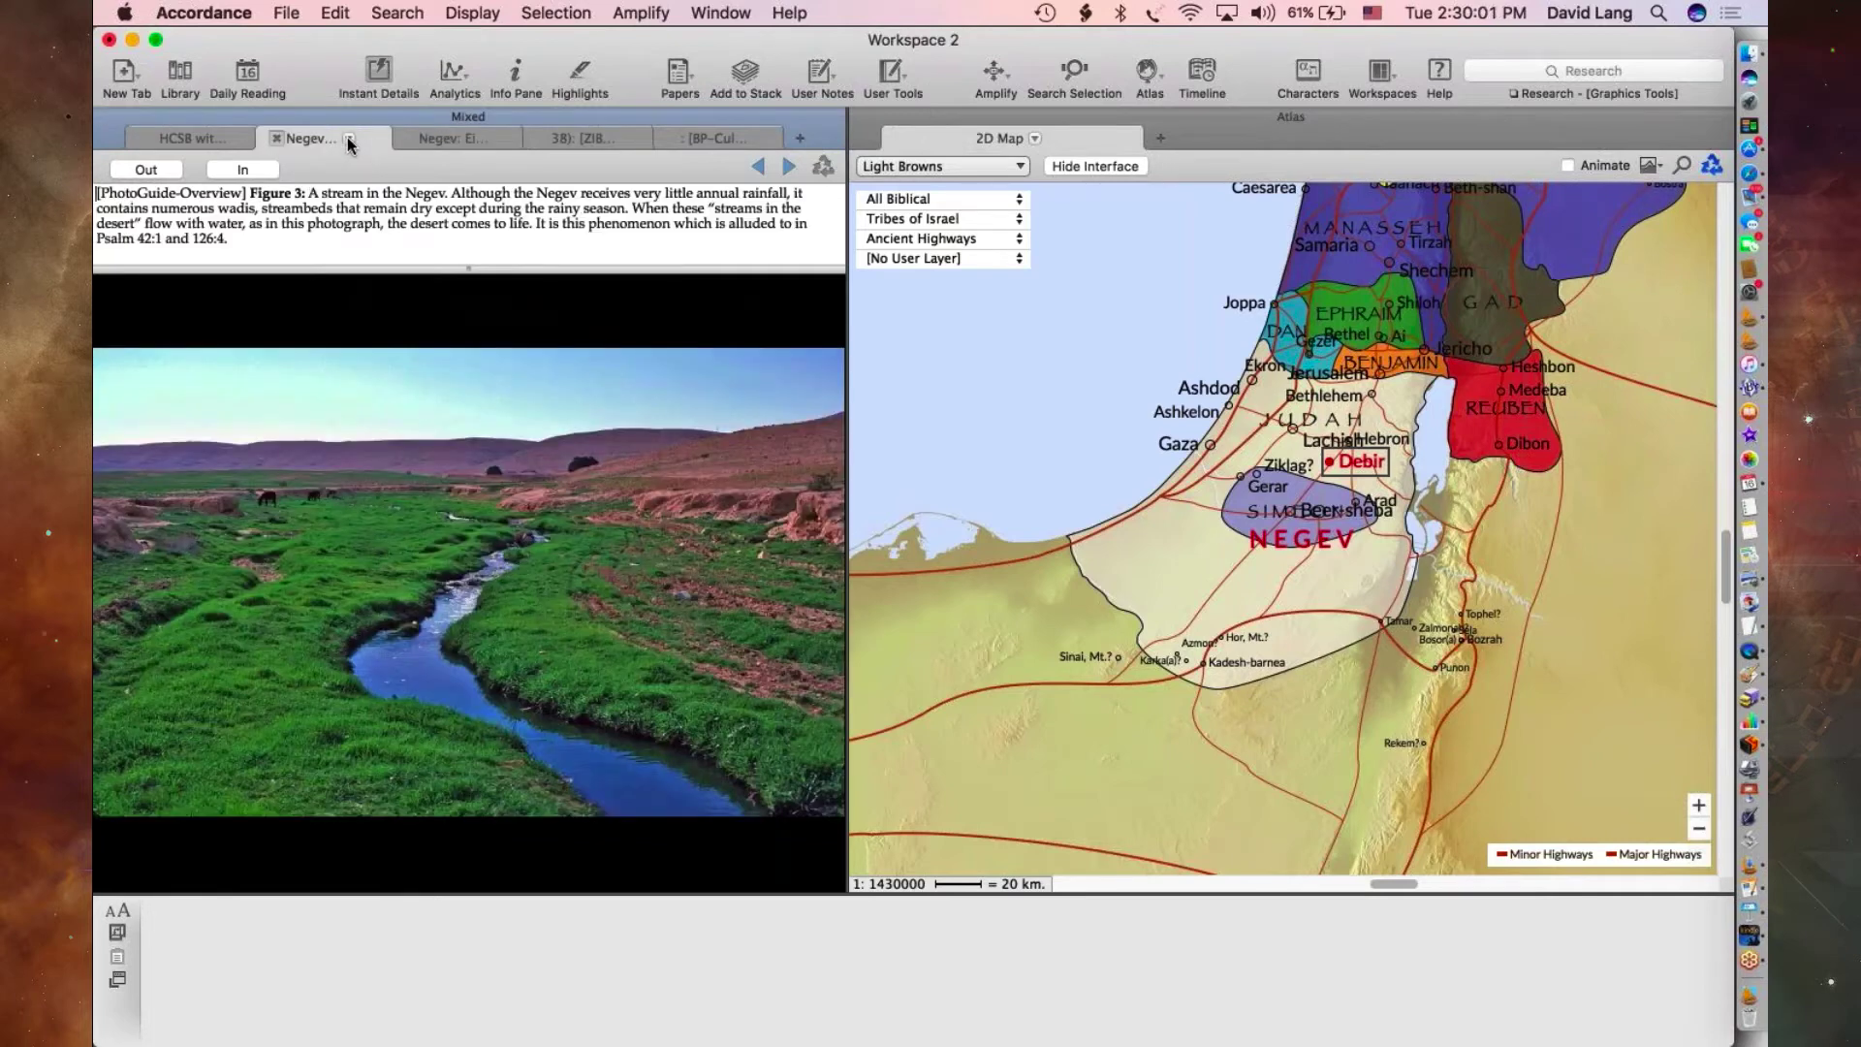
click(350, 141)
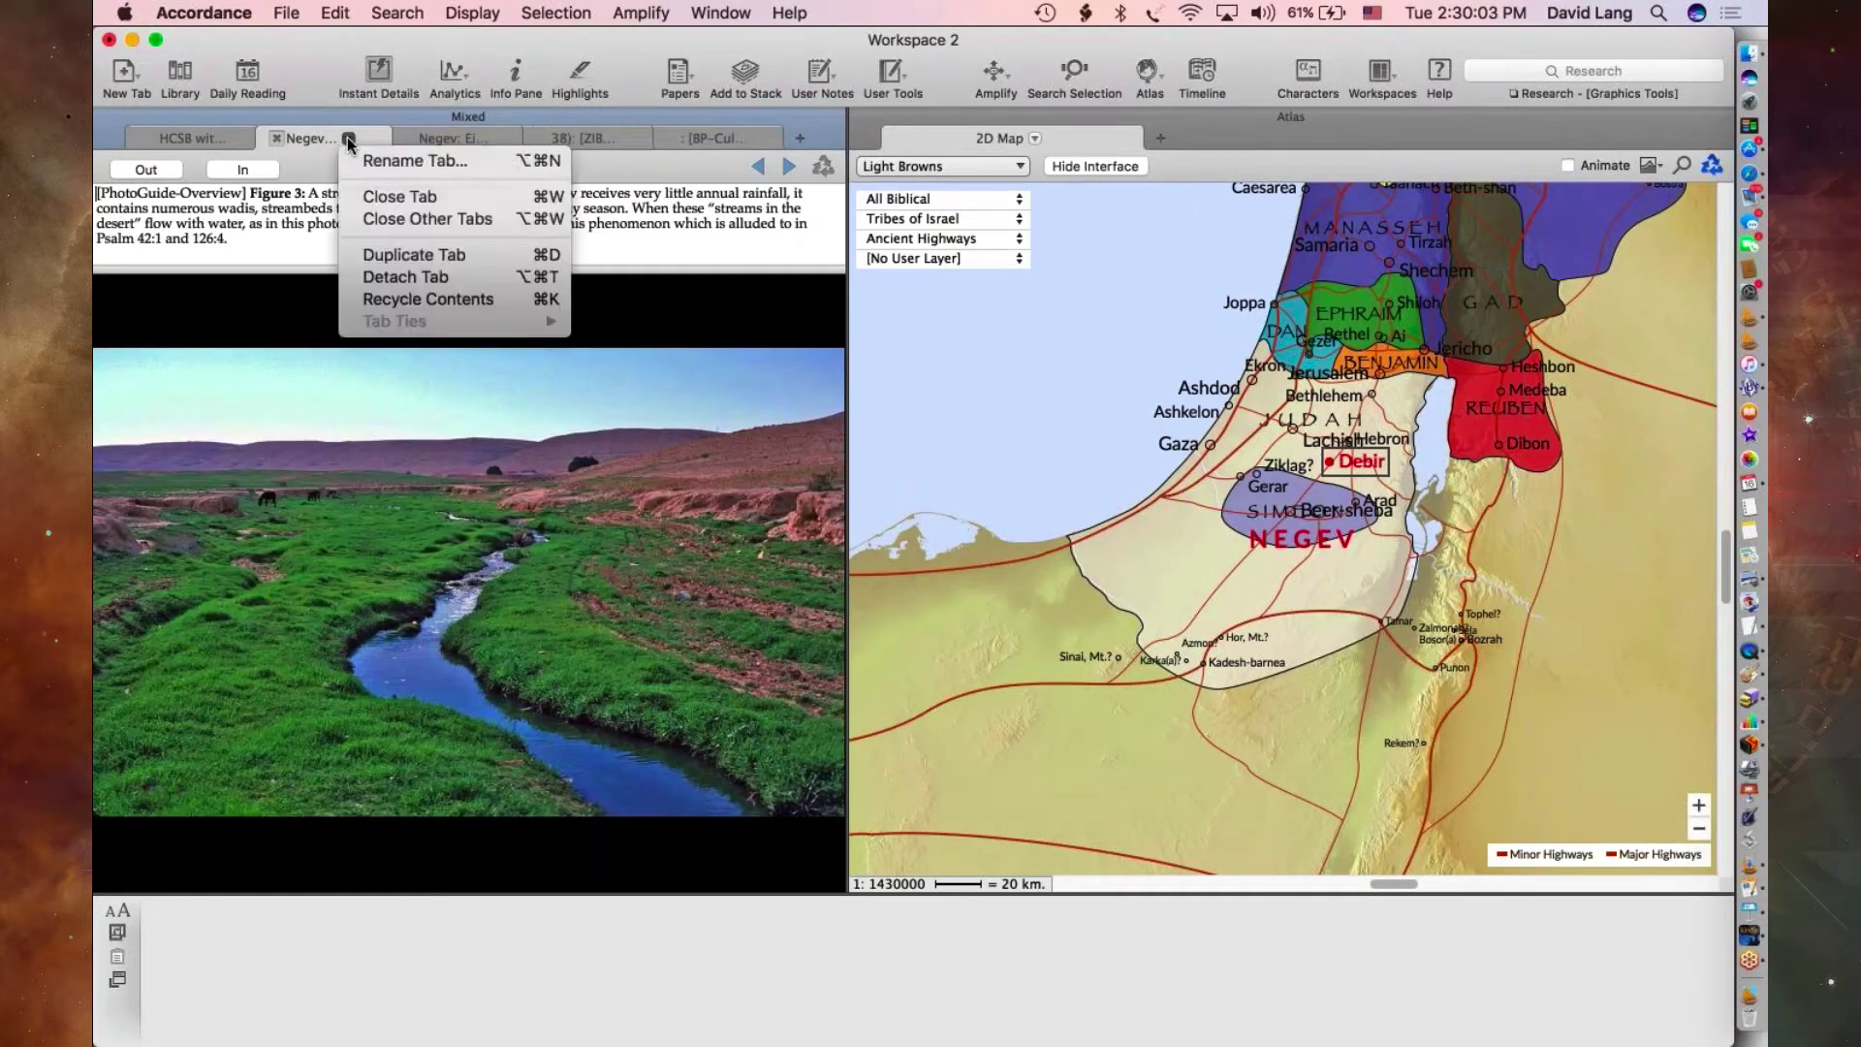
click(384, 160)
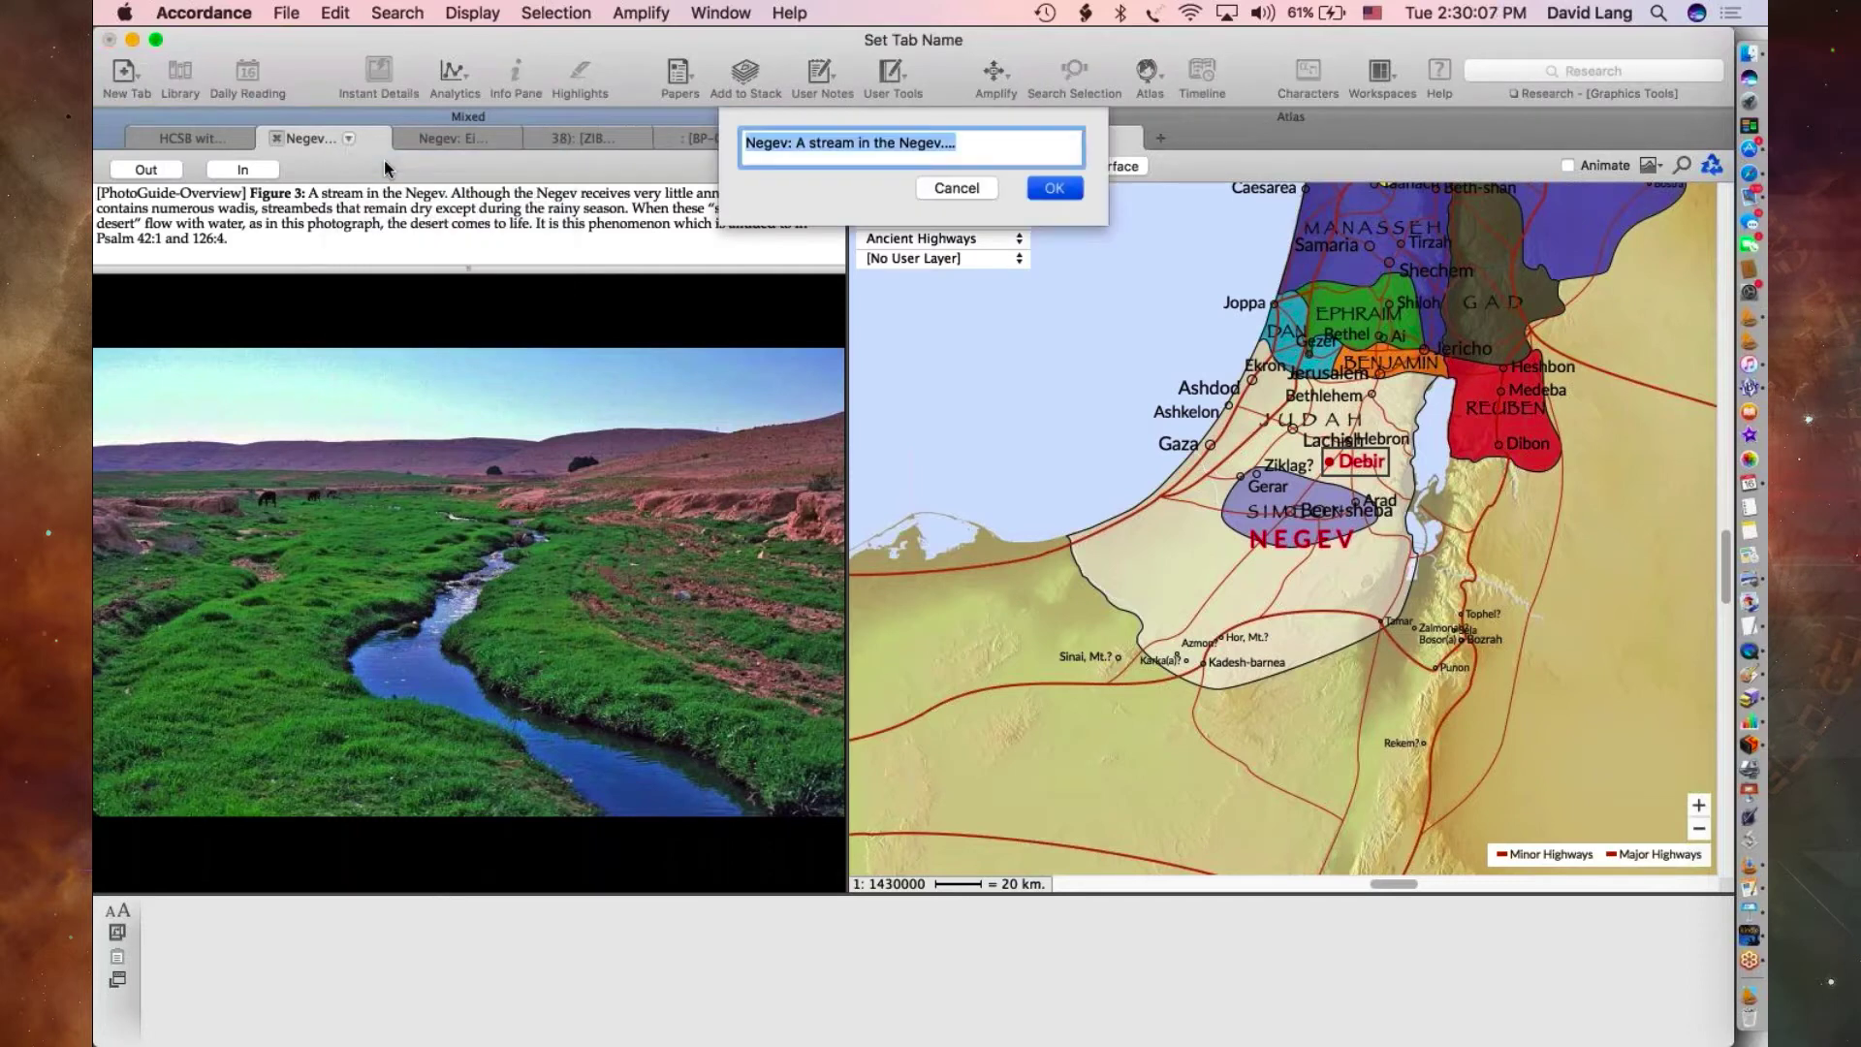
text(Strea)
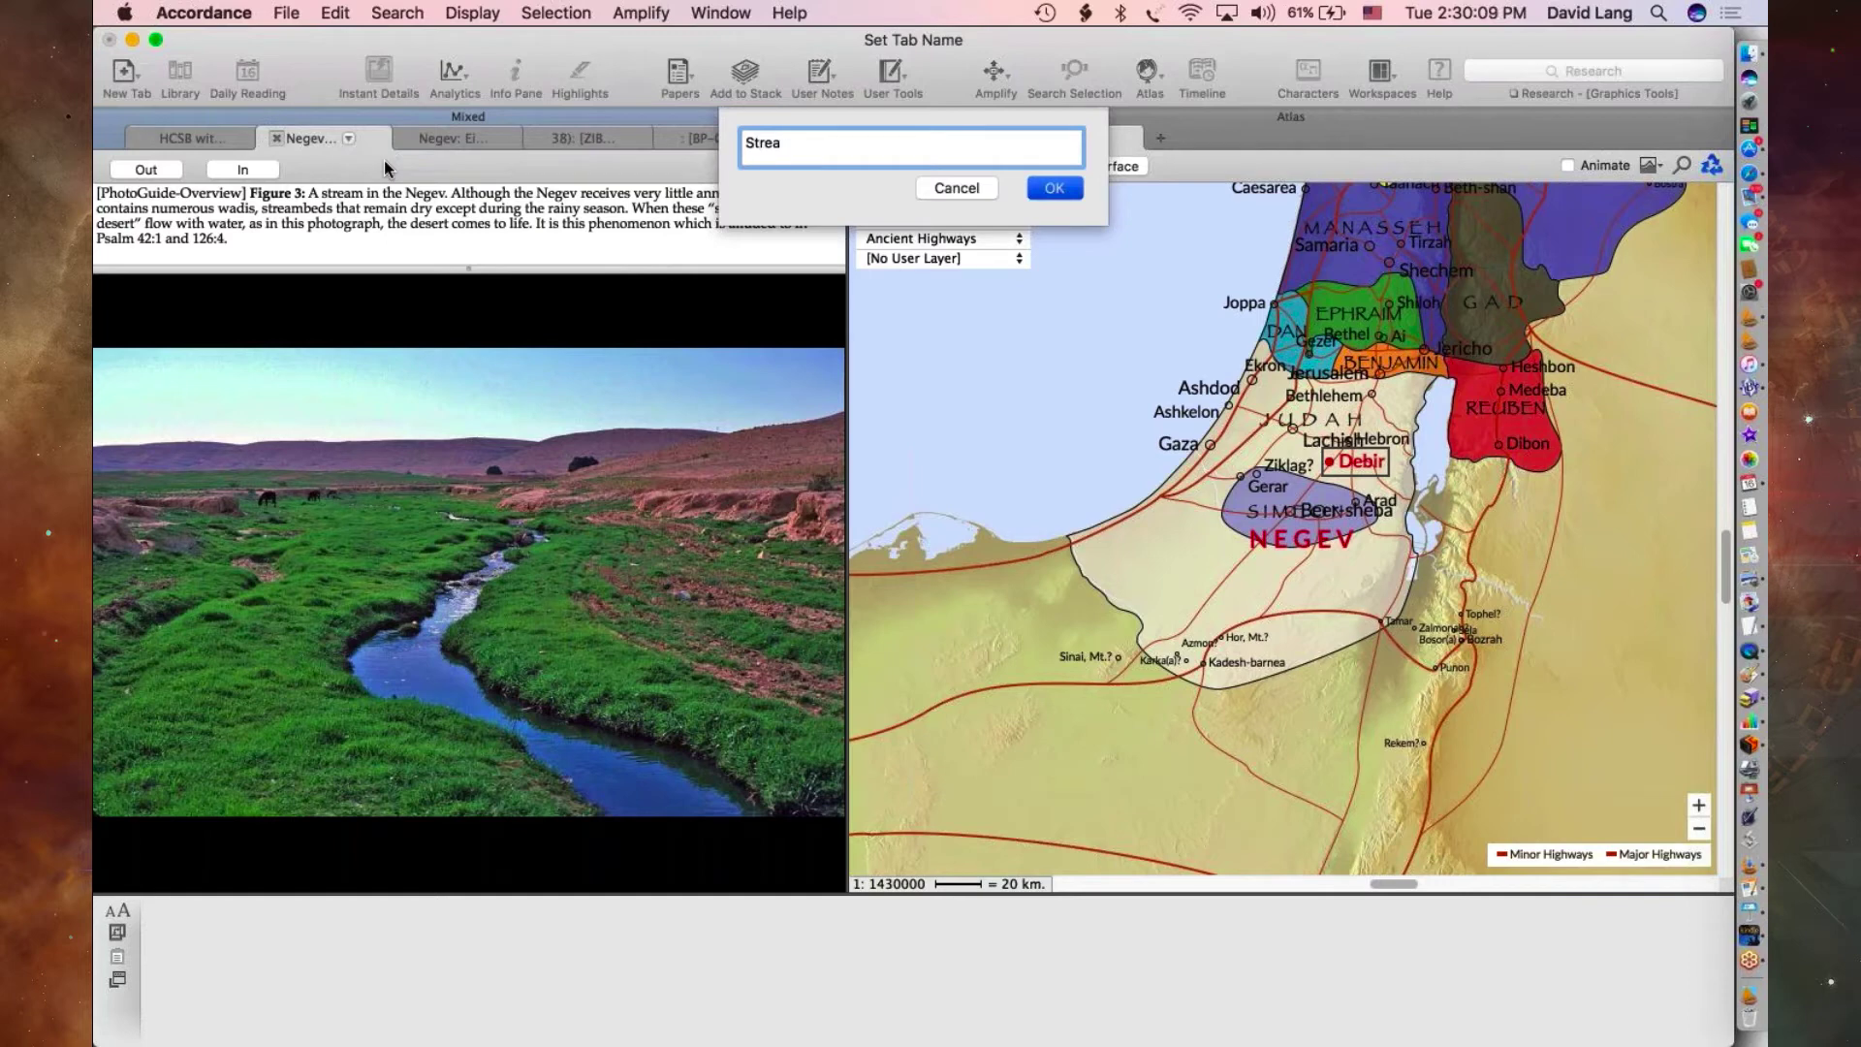
text(ms in Negev)
key(Return)
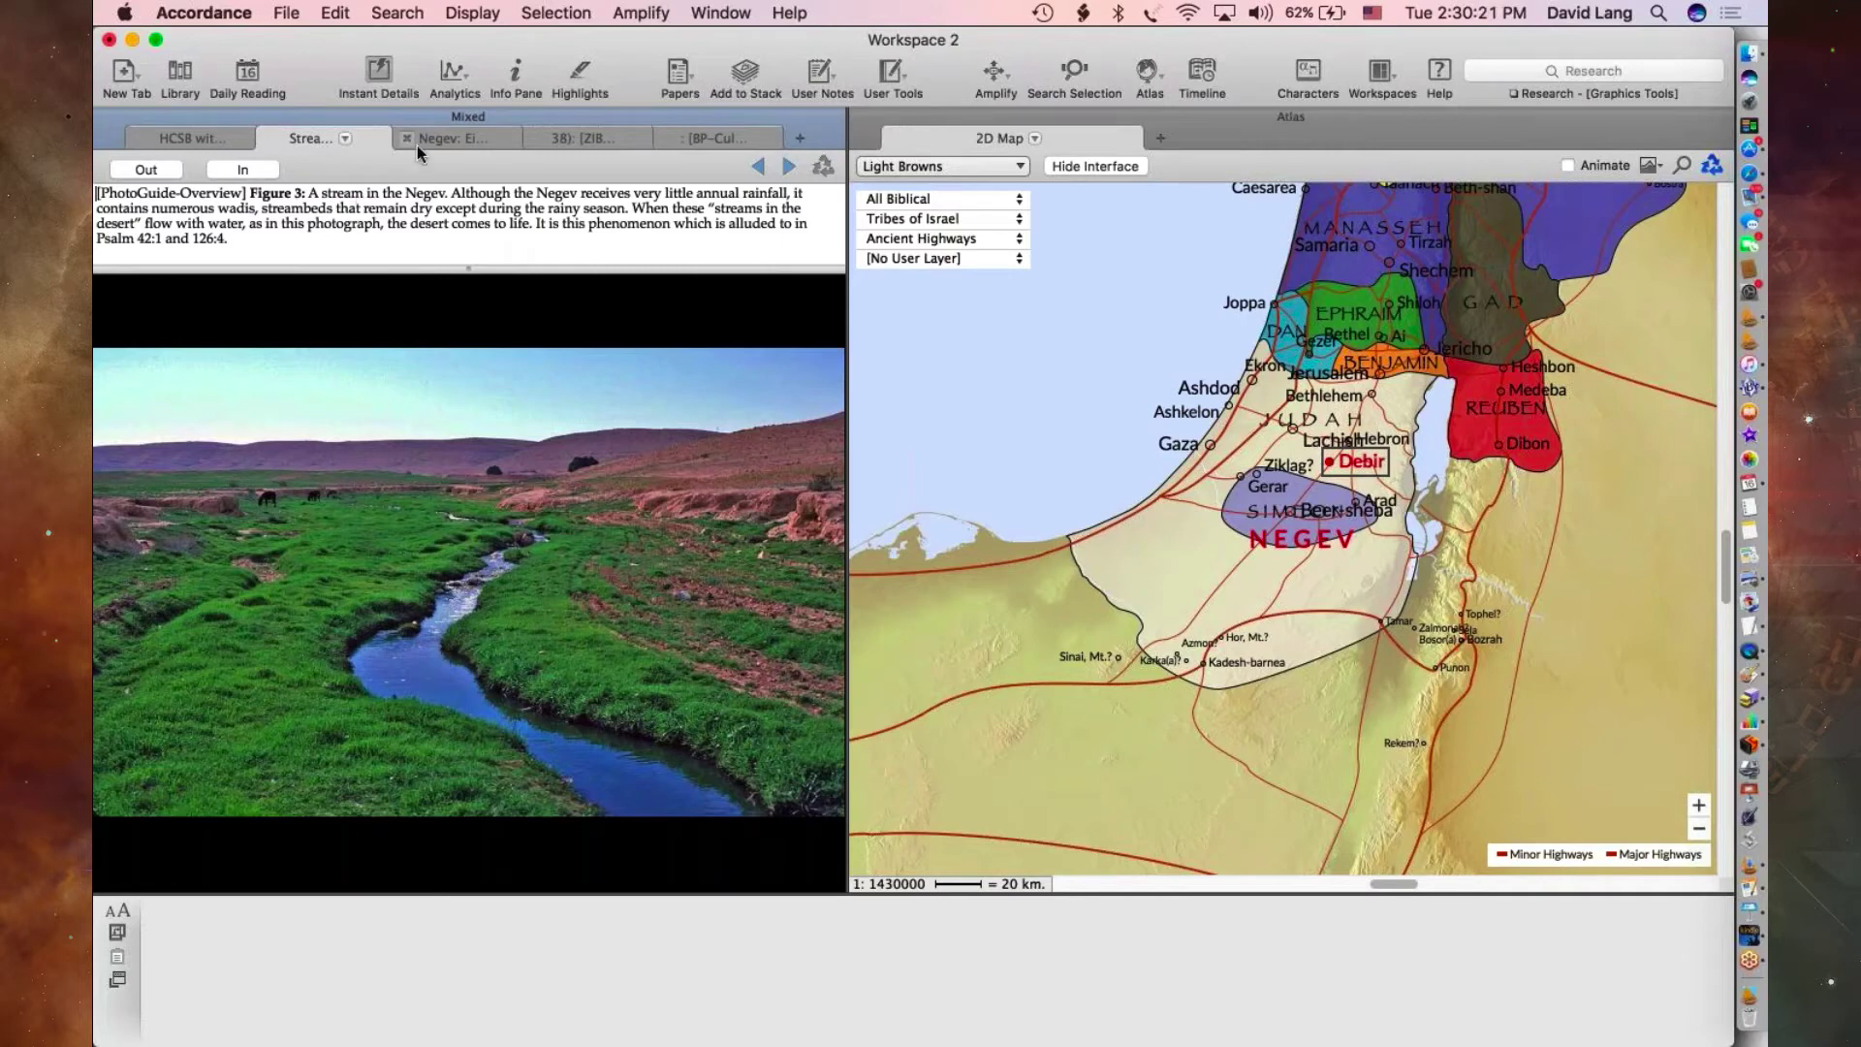
- Rename the Ein Avdat Canyon picture's tab as "Dry Negev" and check it against the stream picture
click(468, 141)
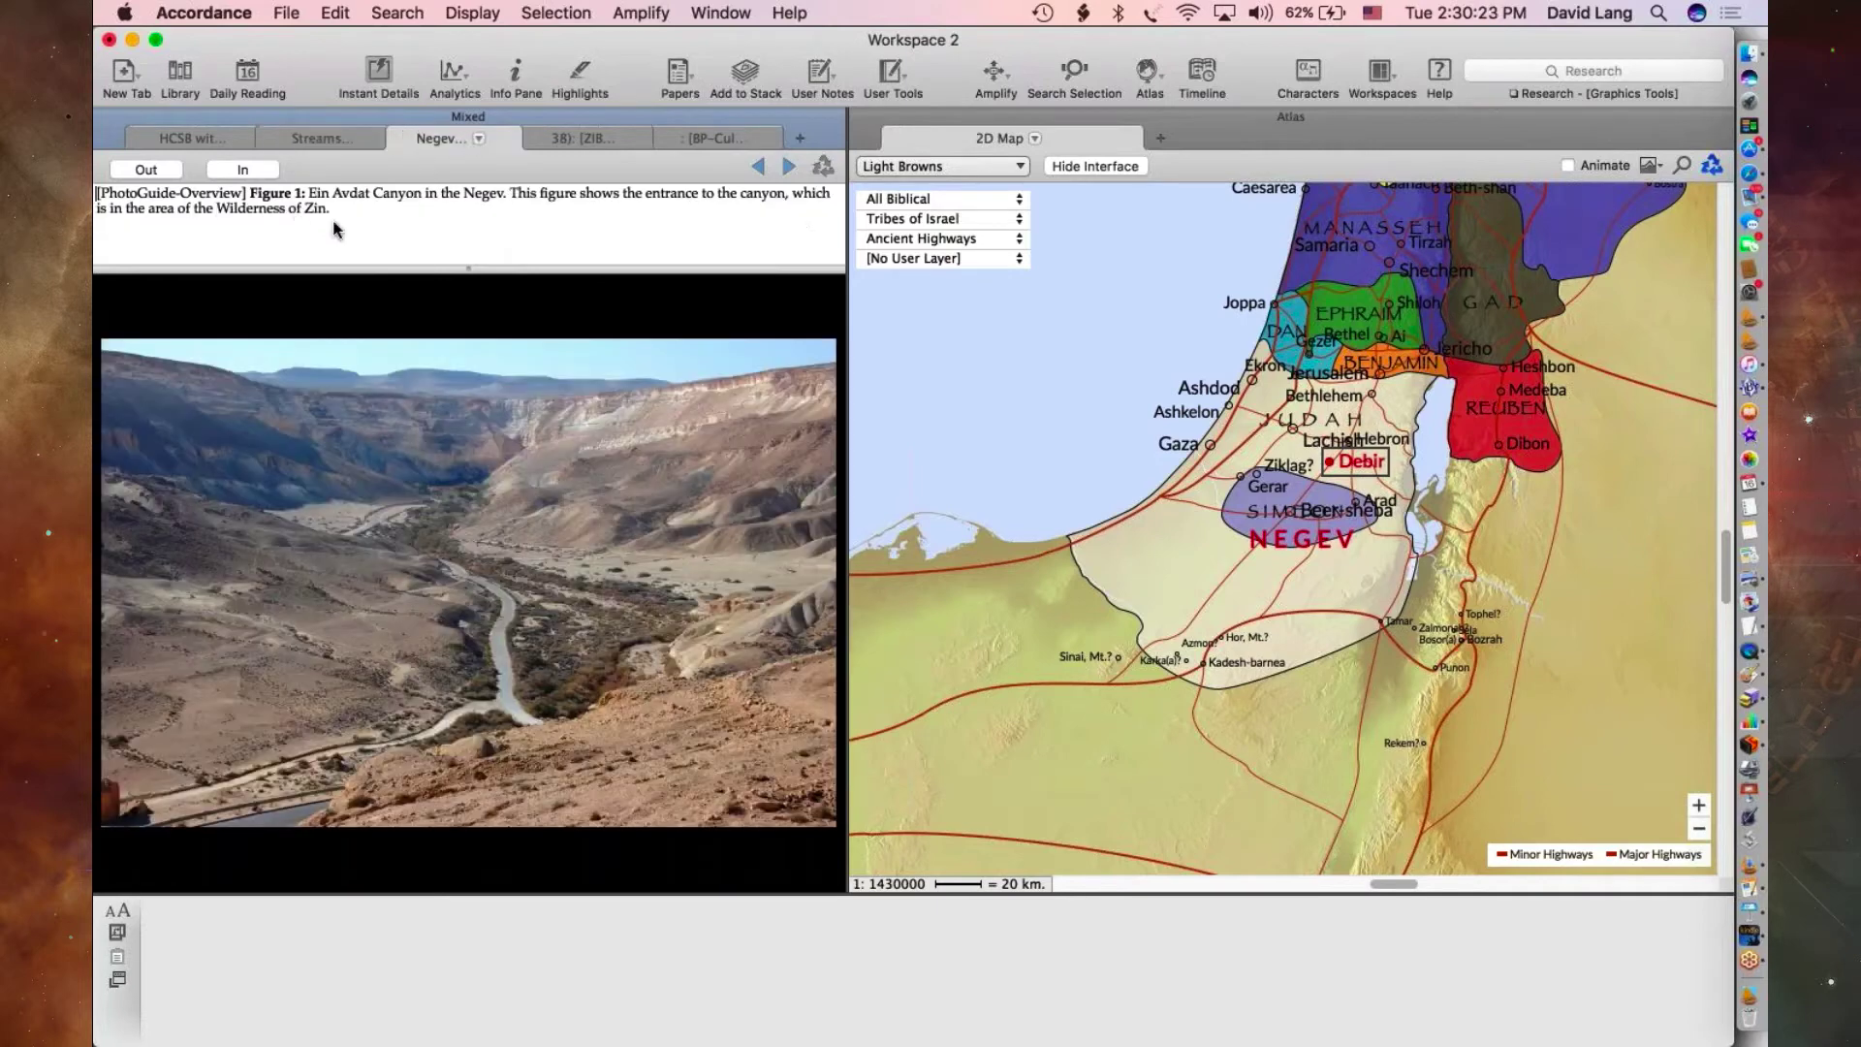
click(478, 138)
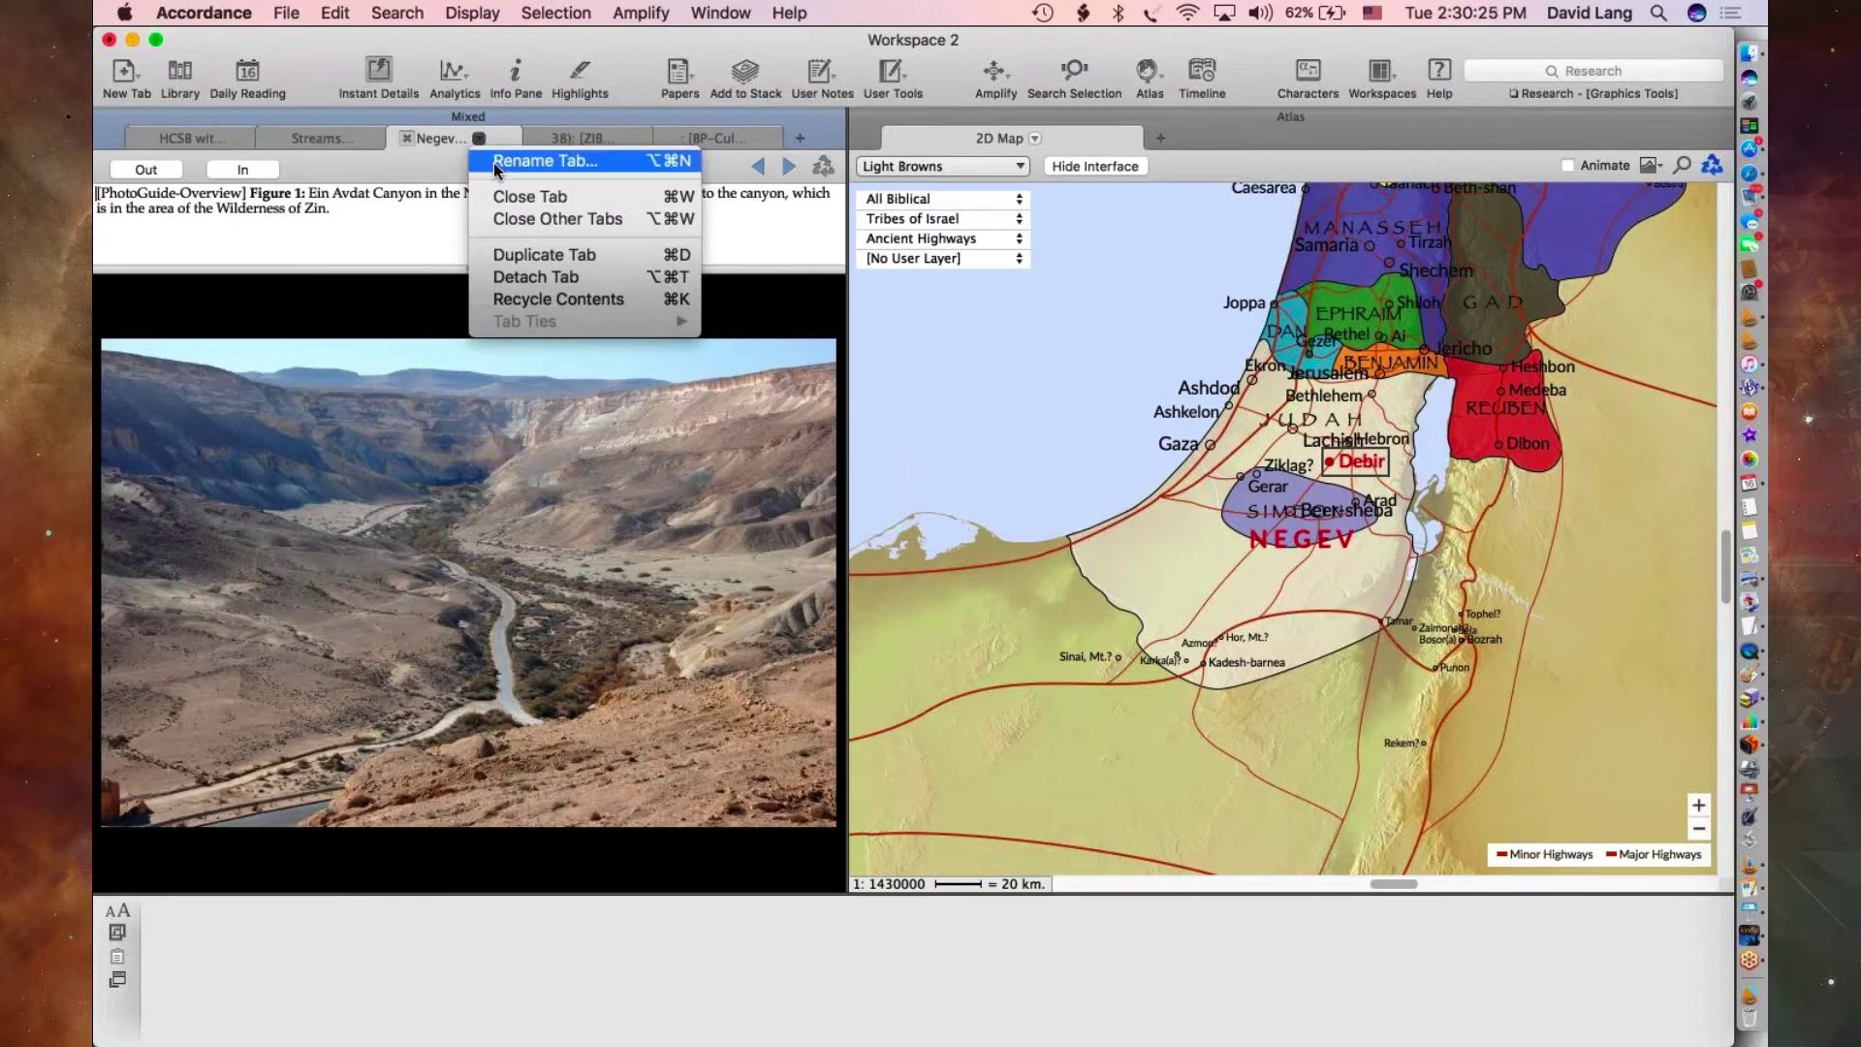
click(492, 161)
text(D)
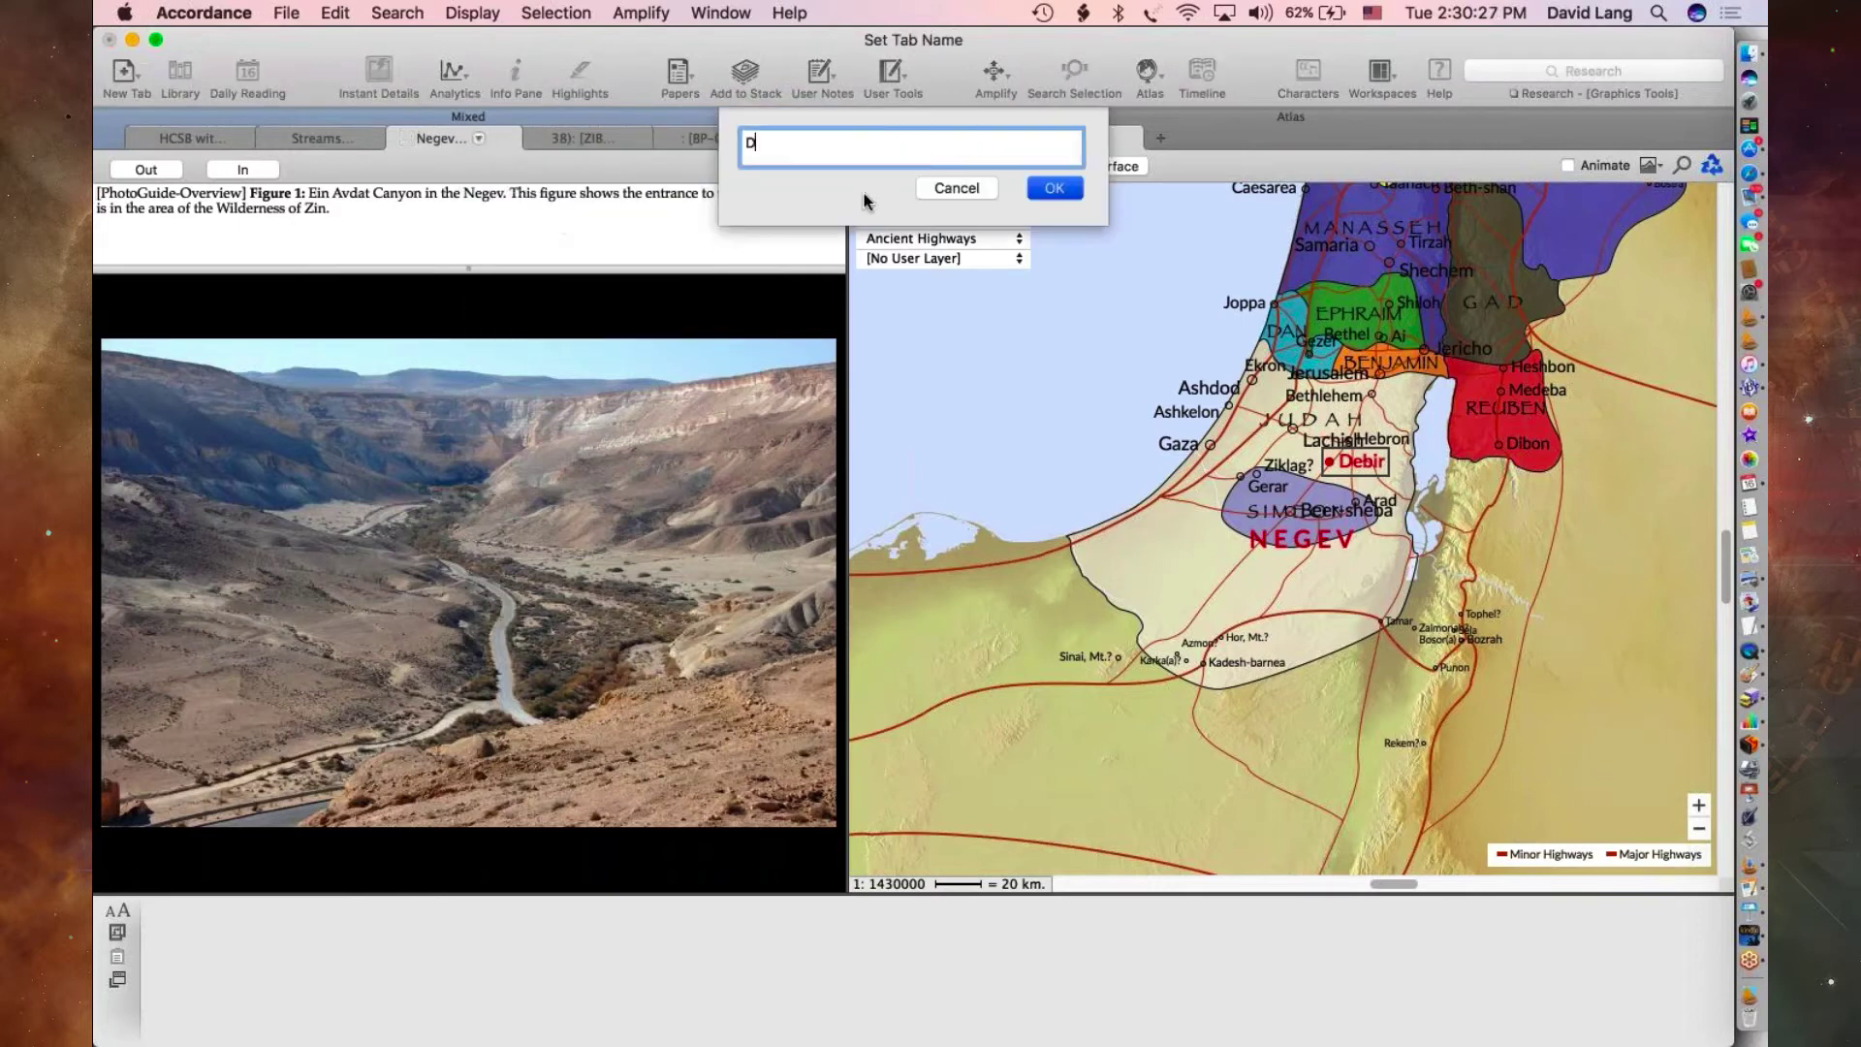
text(ry Negev)
click(1059, 189)
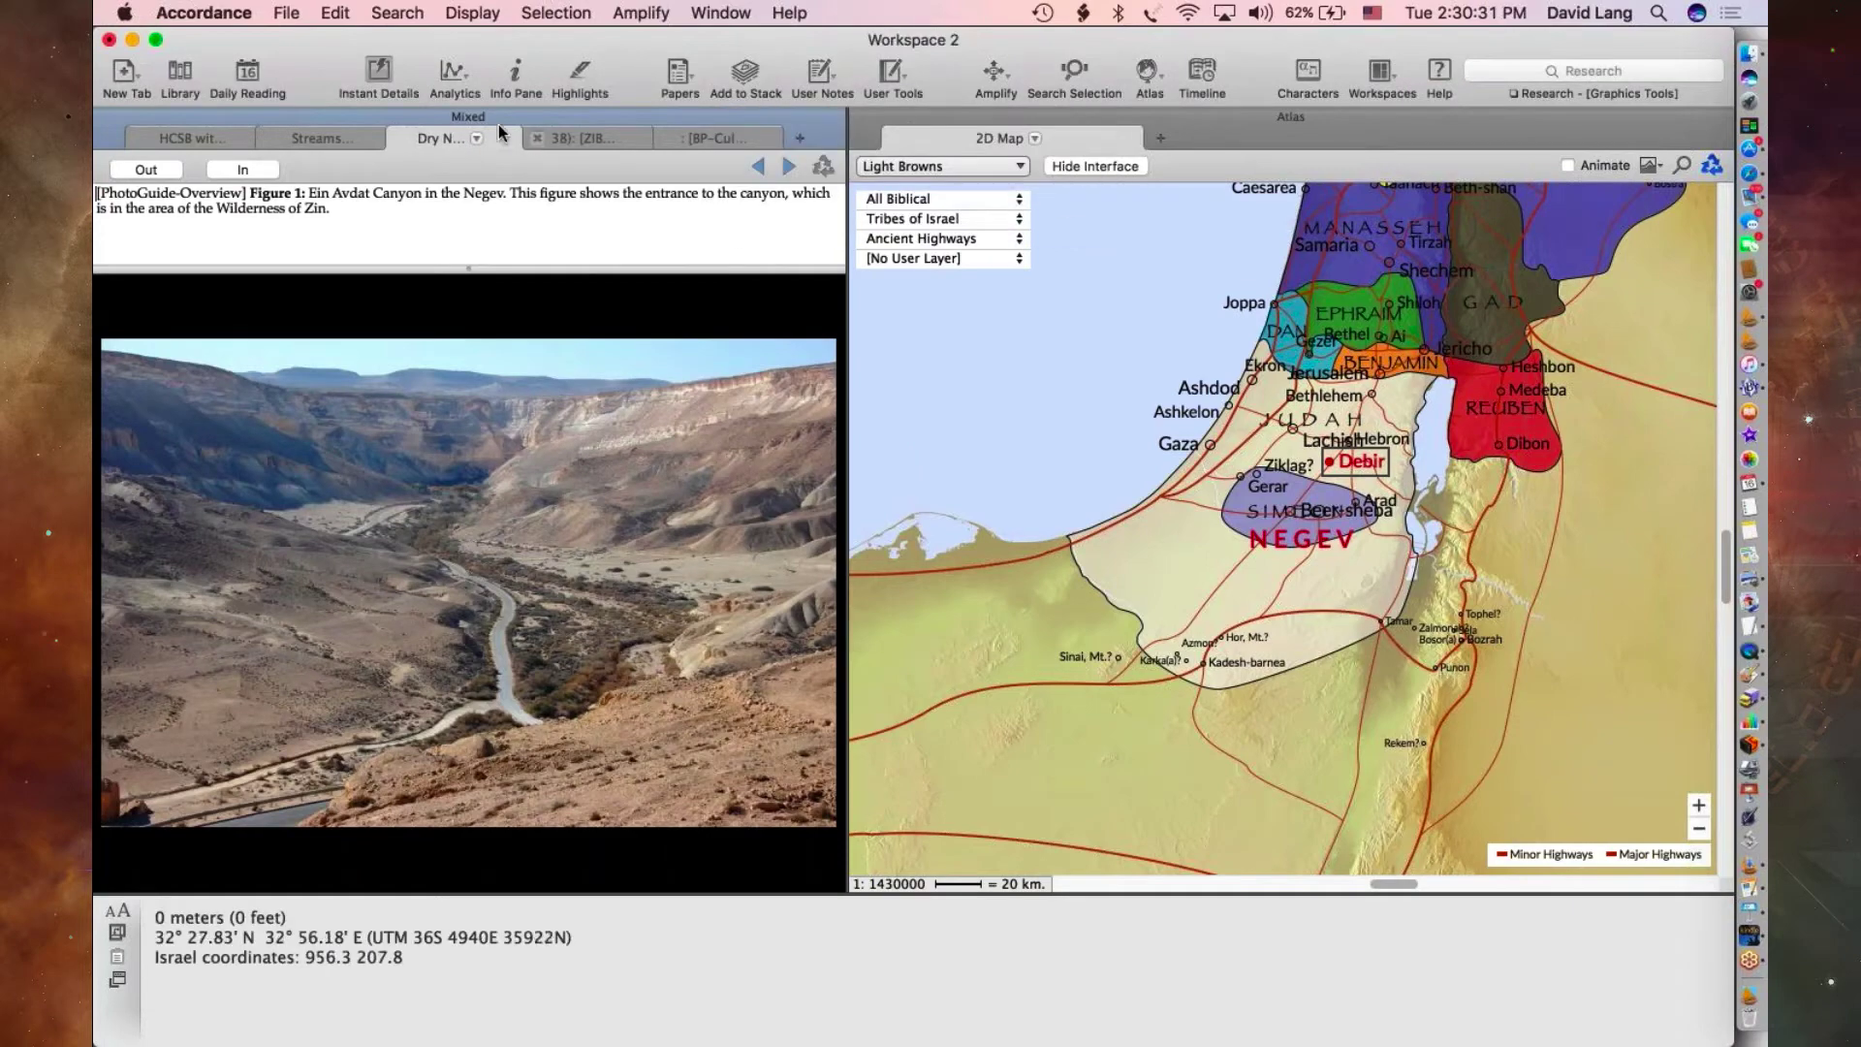
click(356, 142)
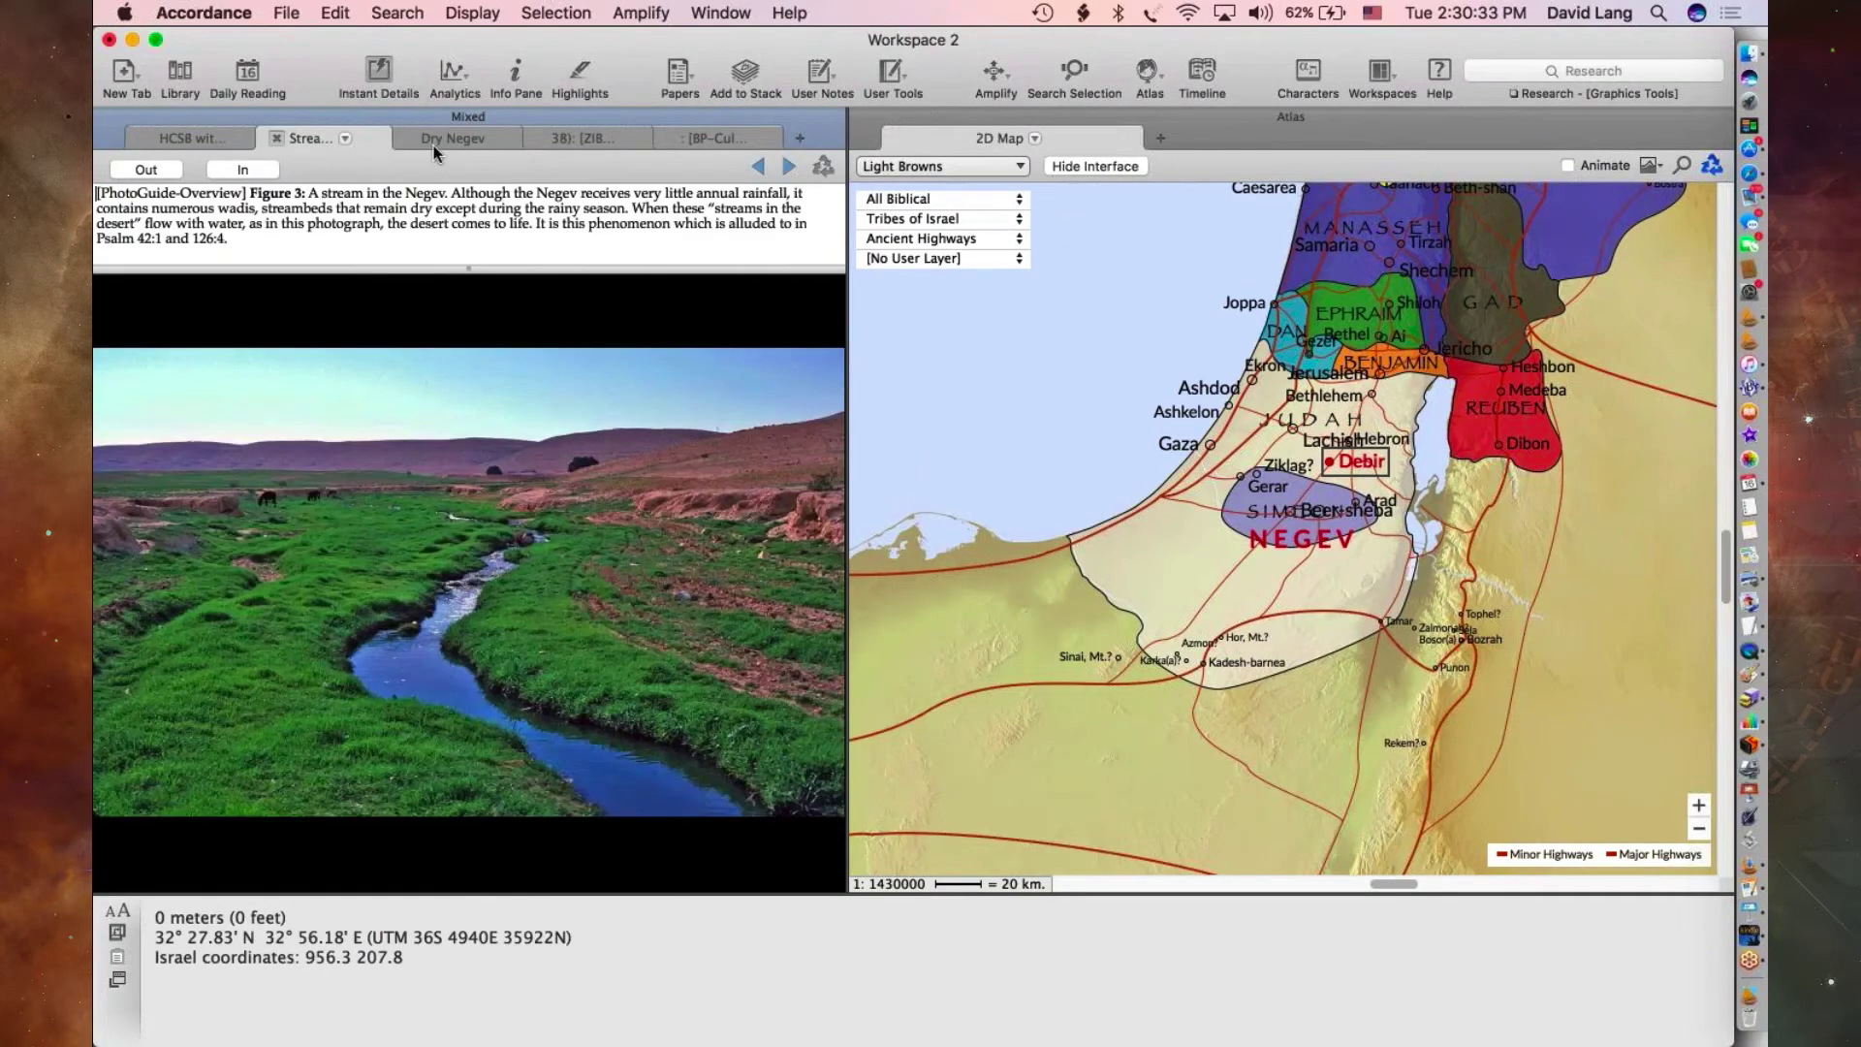
click(452, 141)
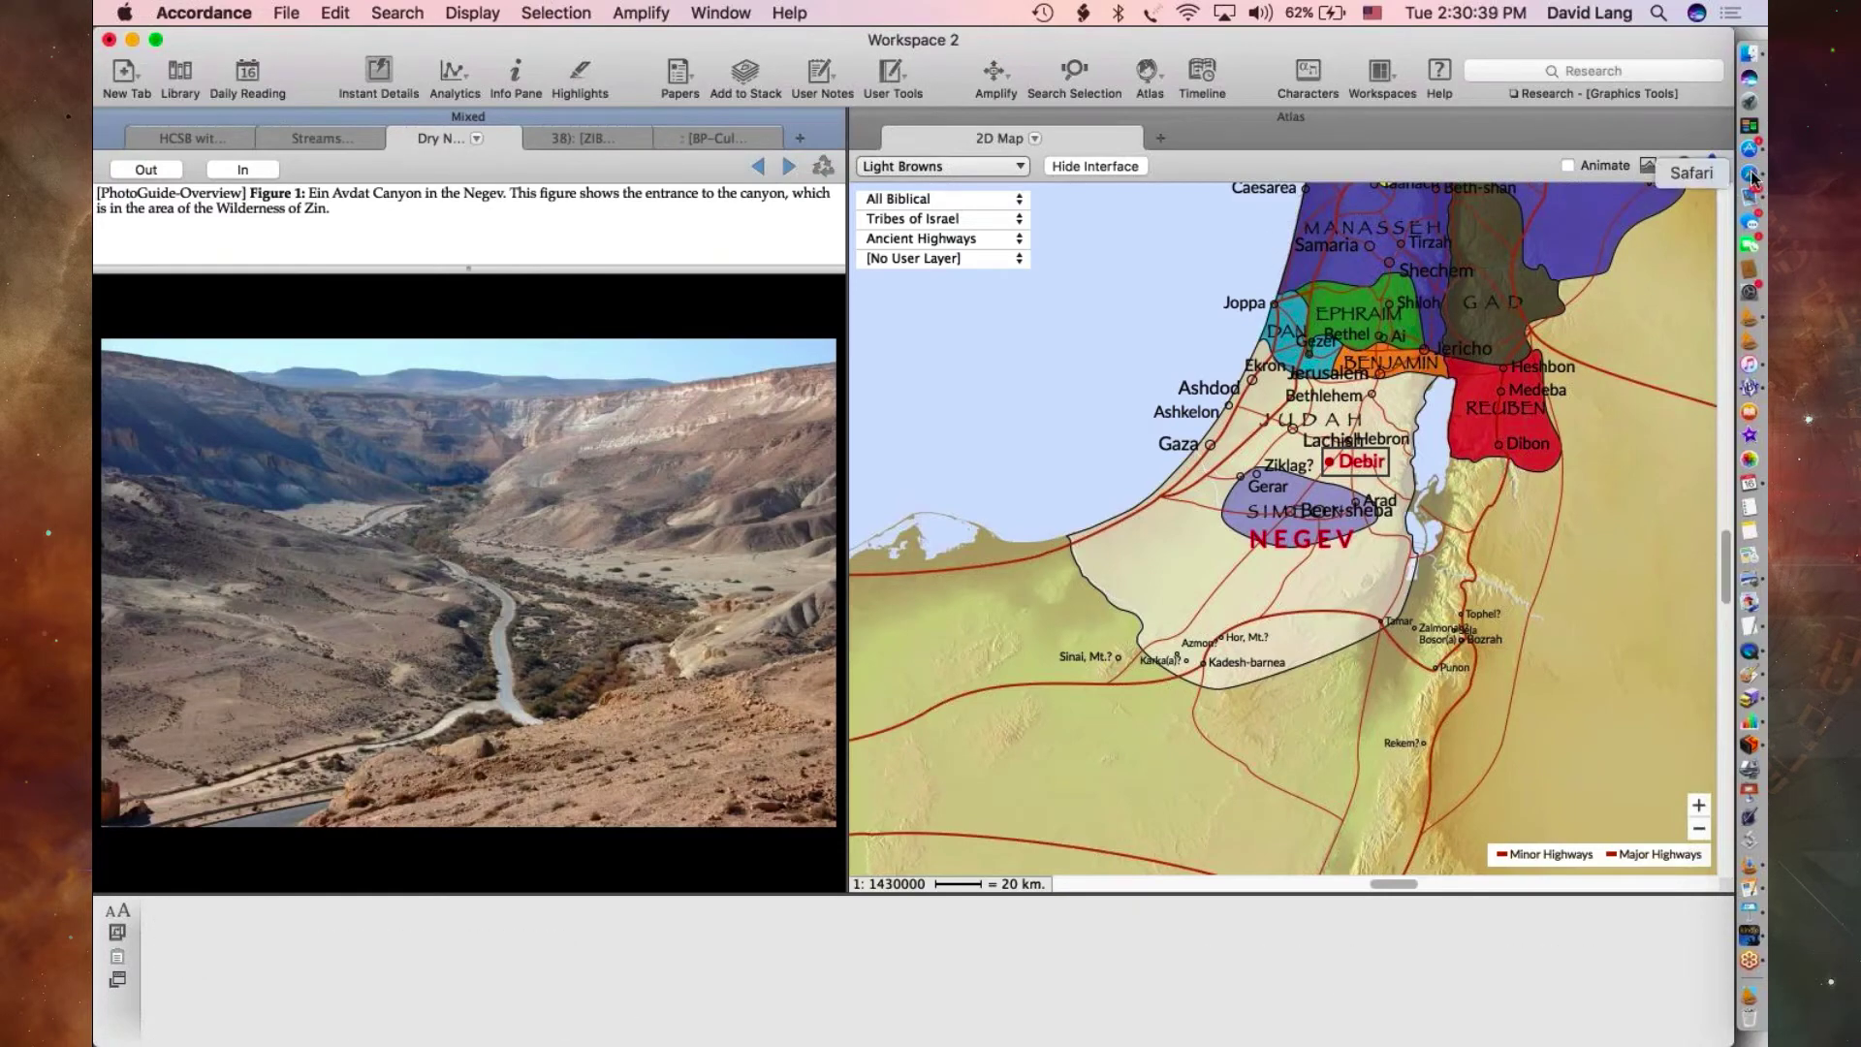
key(XF86AudioMute)
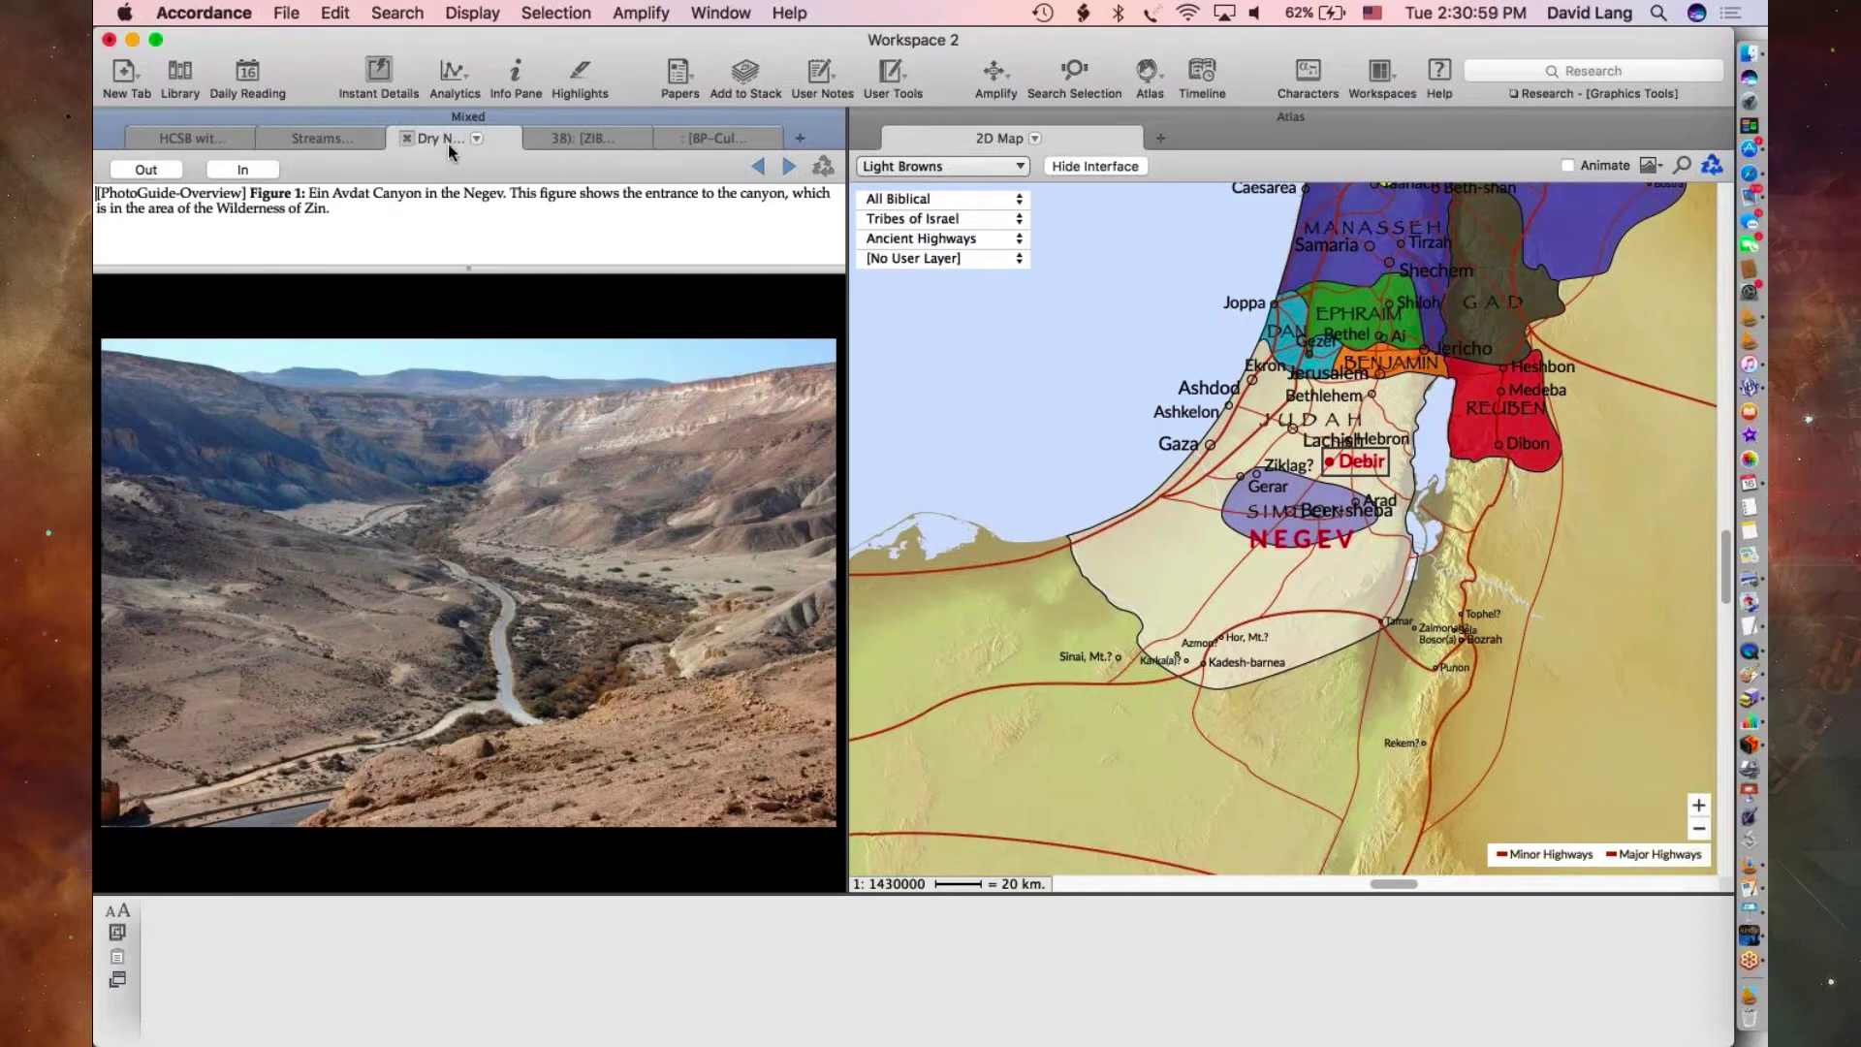
- Rename the tab of the ZIBBCOT Debir (Khirbet Rabud) picture as "Debir"
click(599, 136)
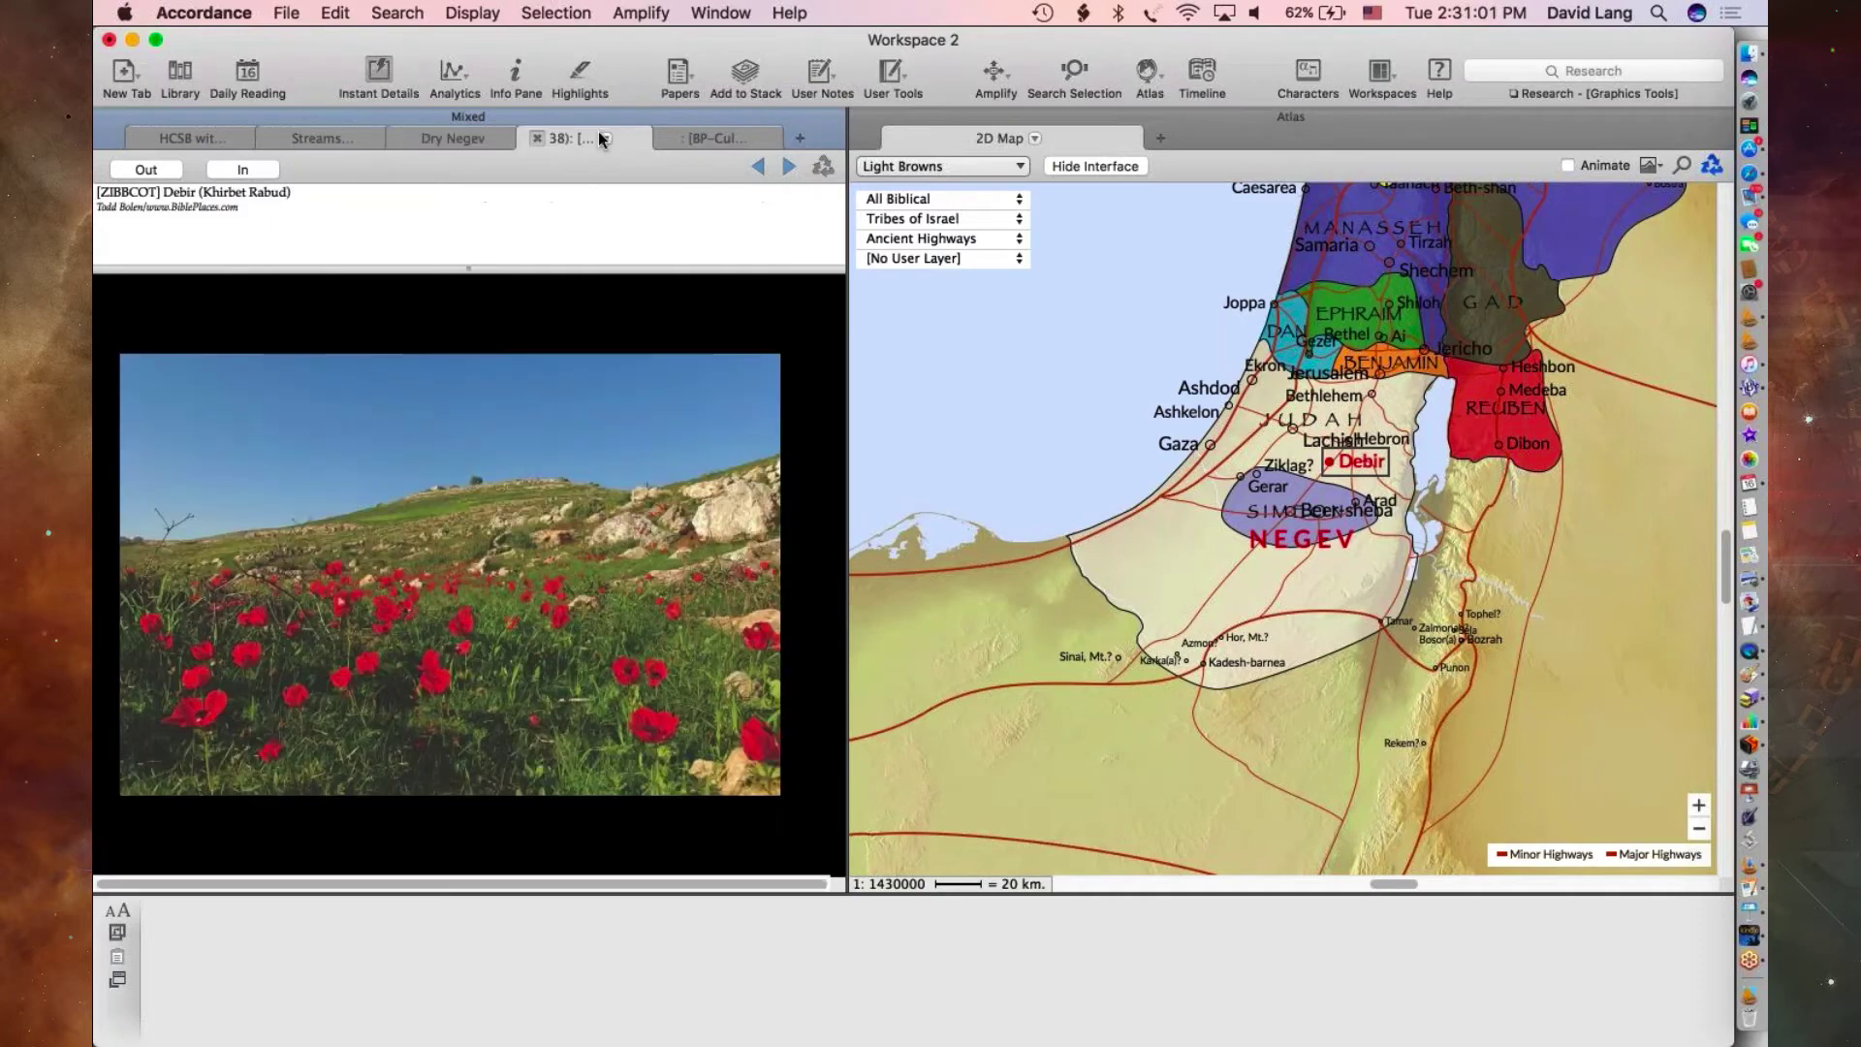
click(606, 139)
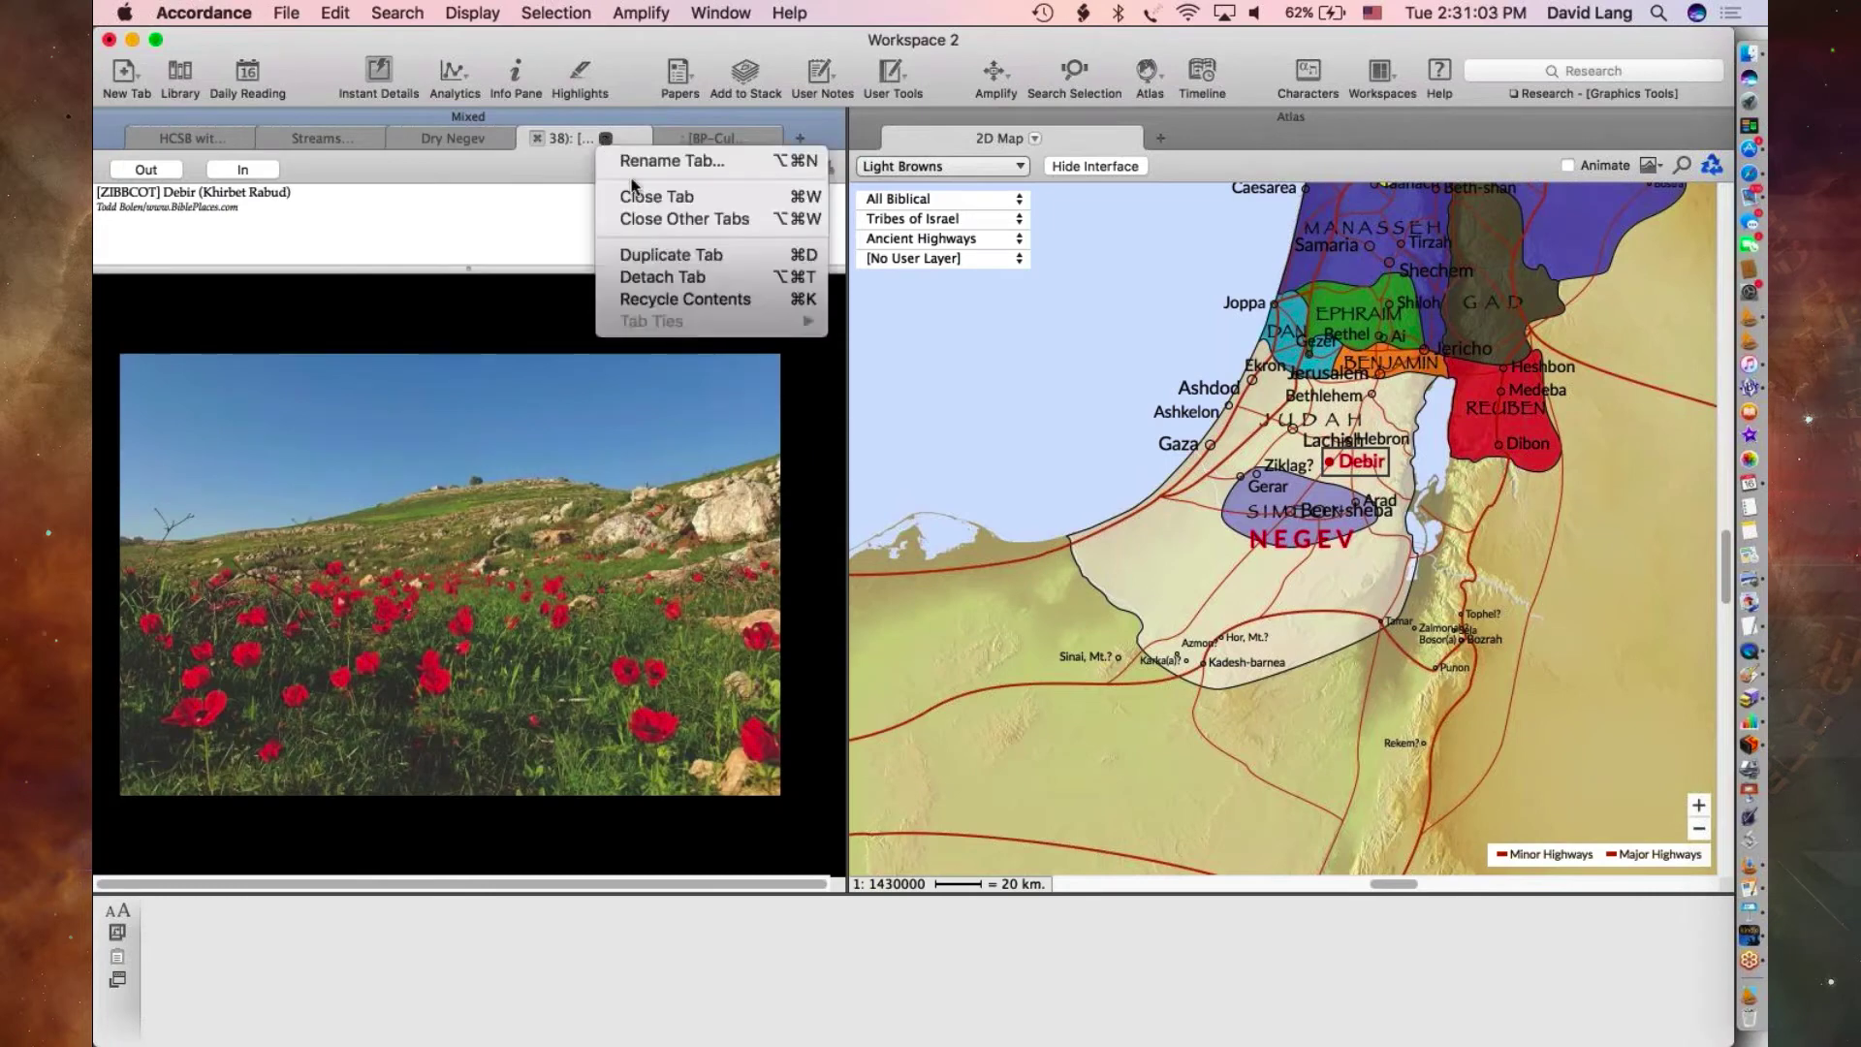
click(643, 160)
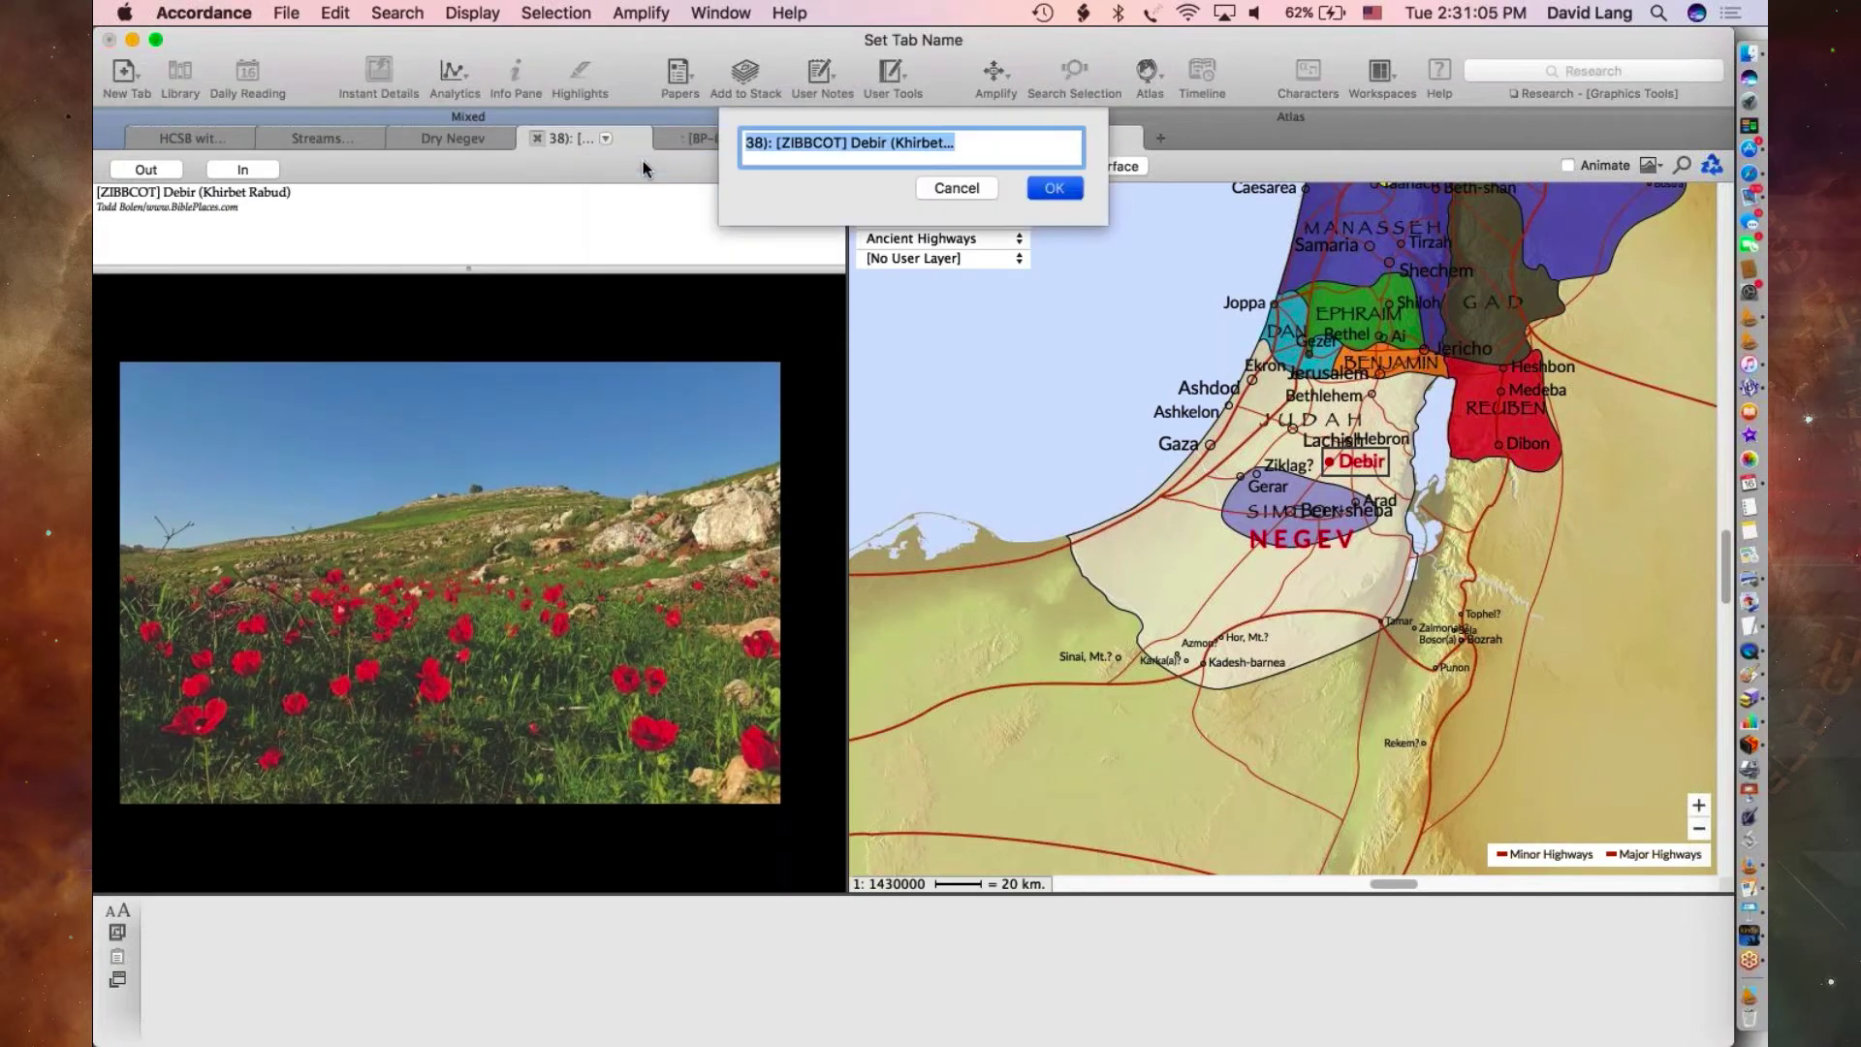
text(Debir)
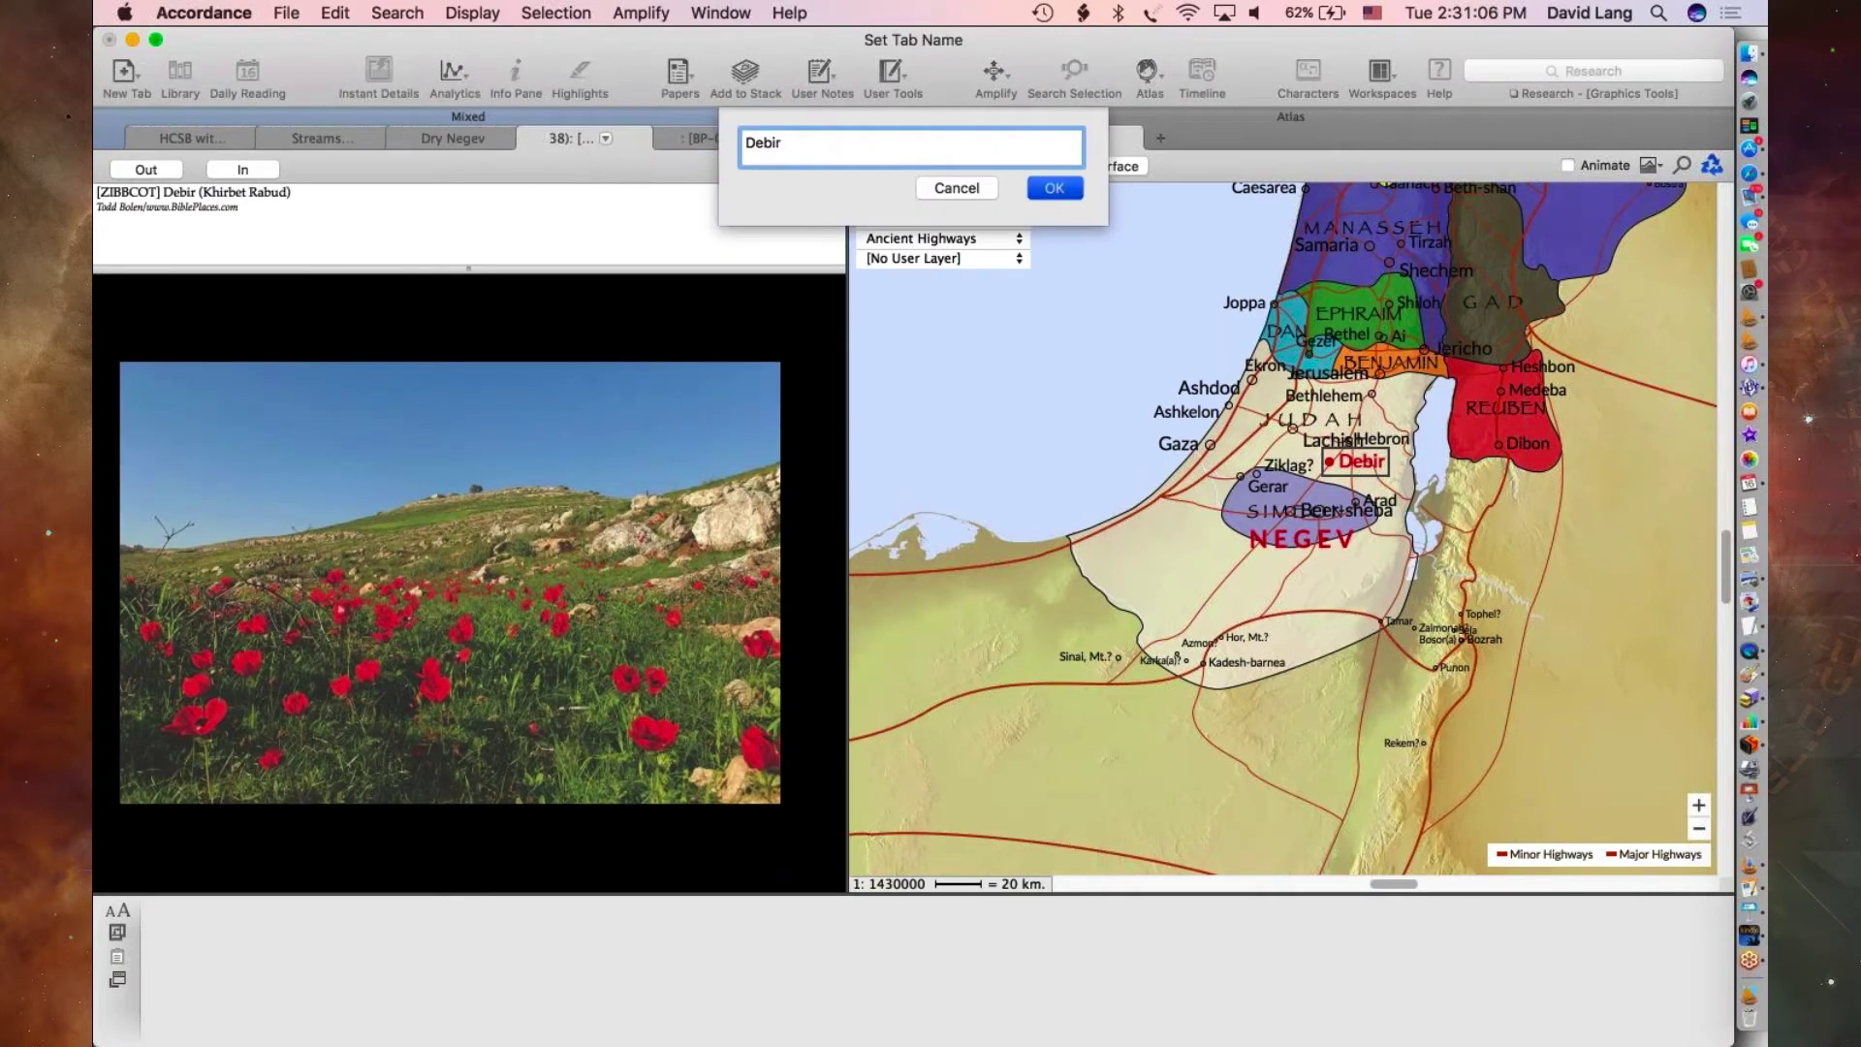
click(1057, 186)
- Rename the tab of the "Winnowing at Debir" picture as "Winnowing"
click(727, 139)
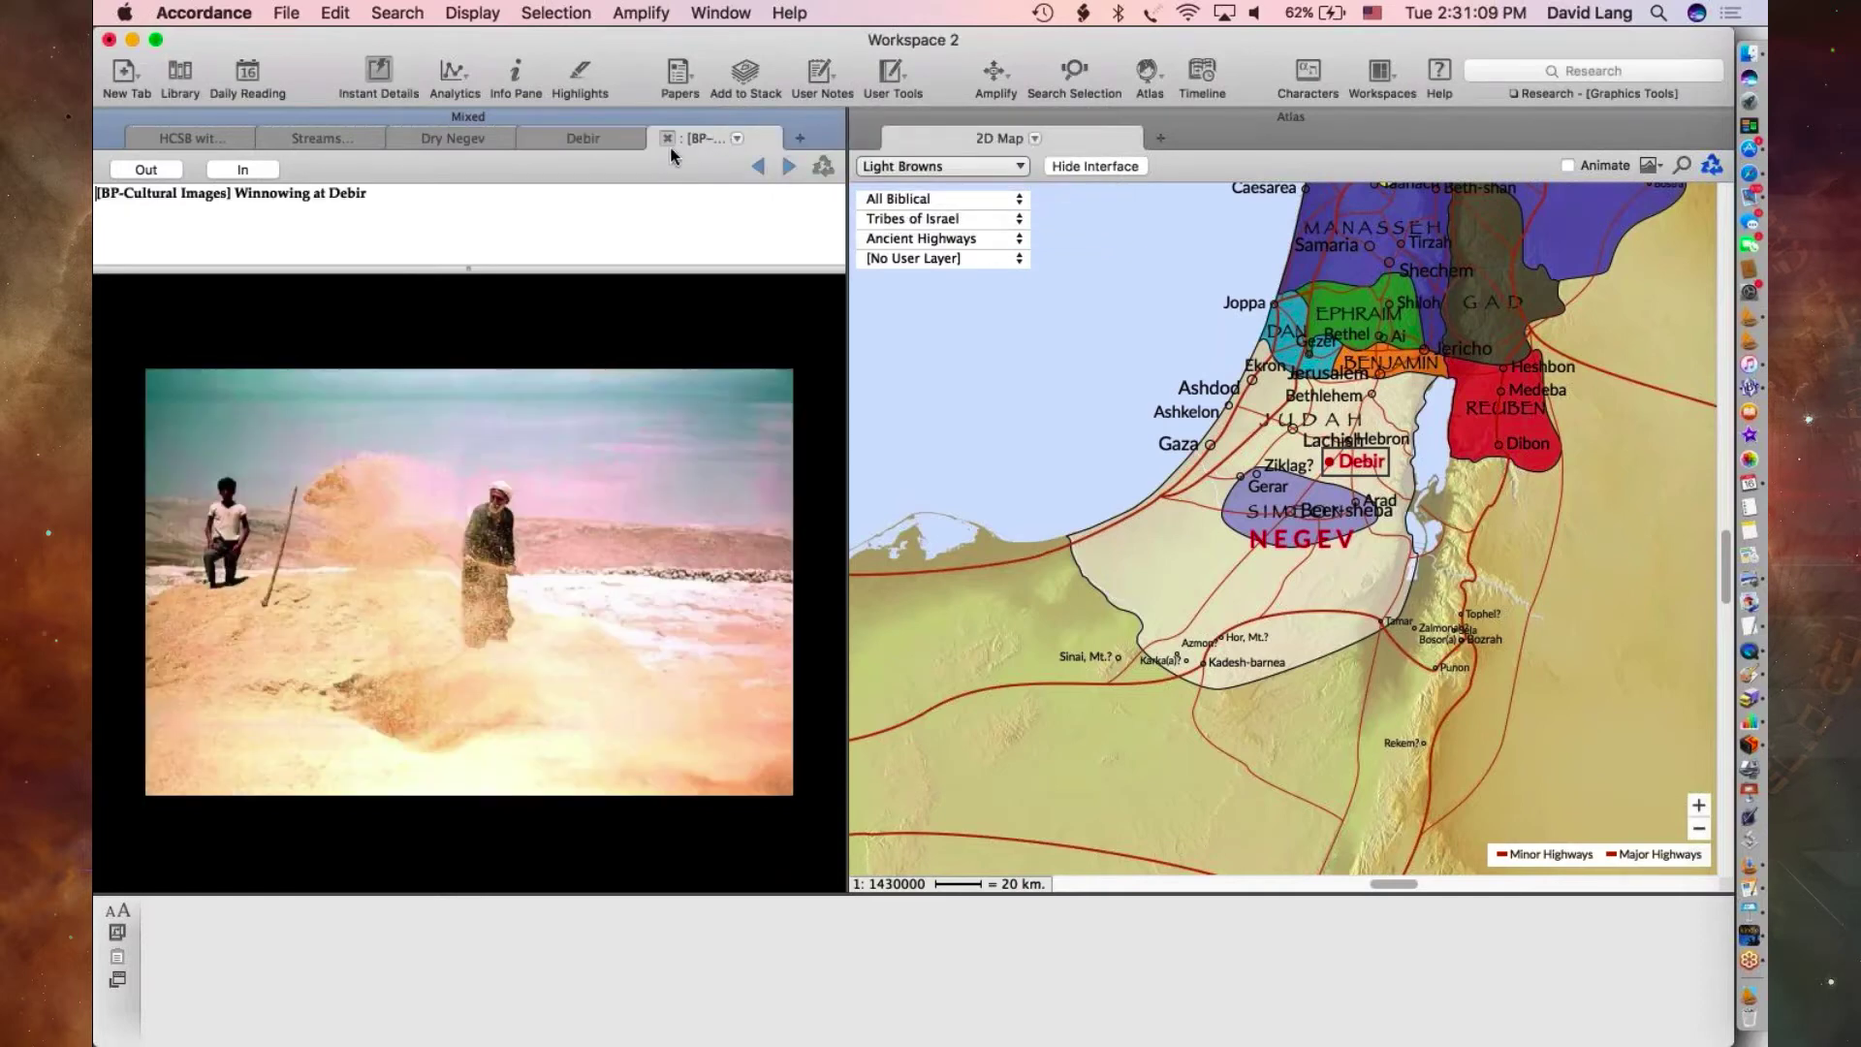
click(737, 139)
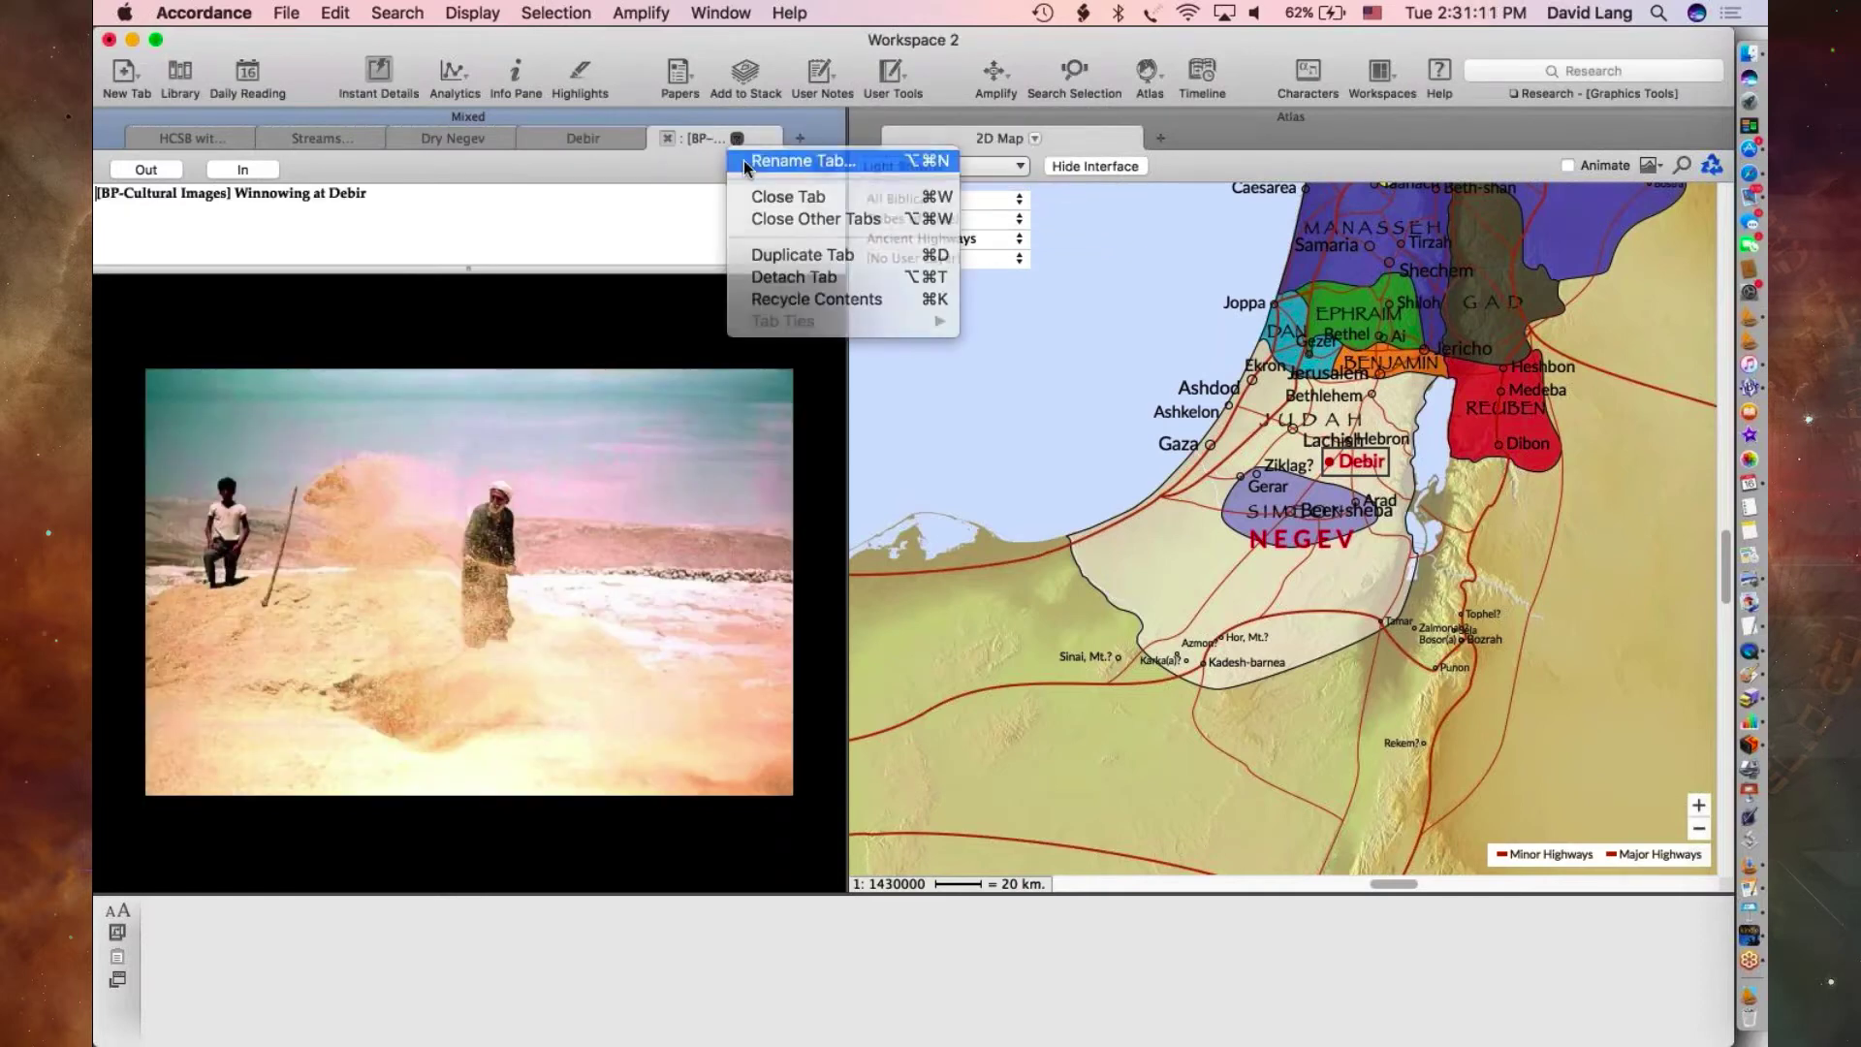
click(766, 162)
text(Winn)
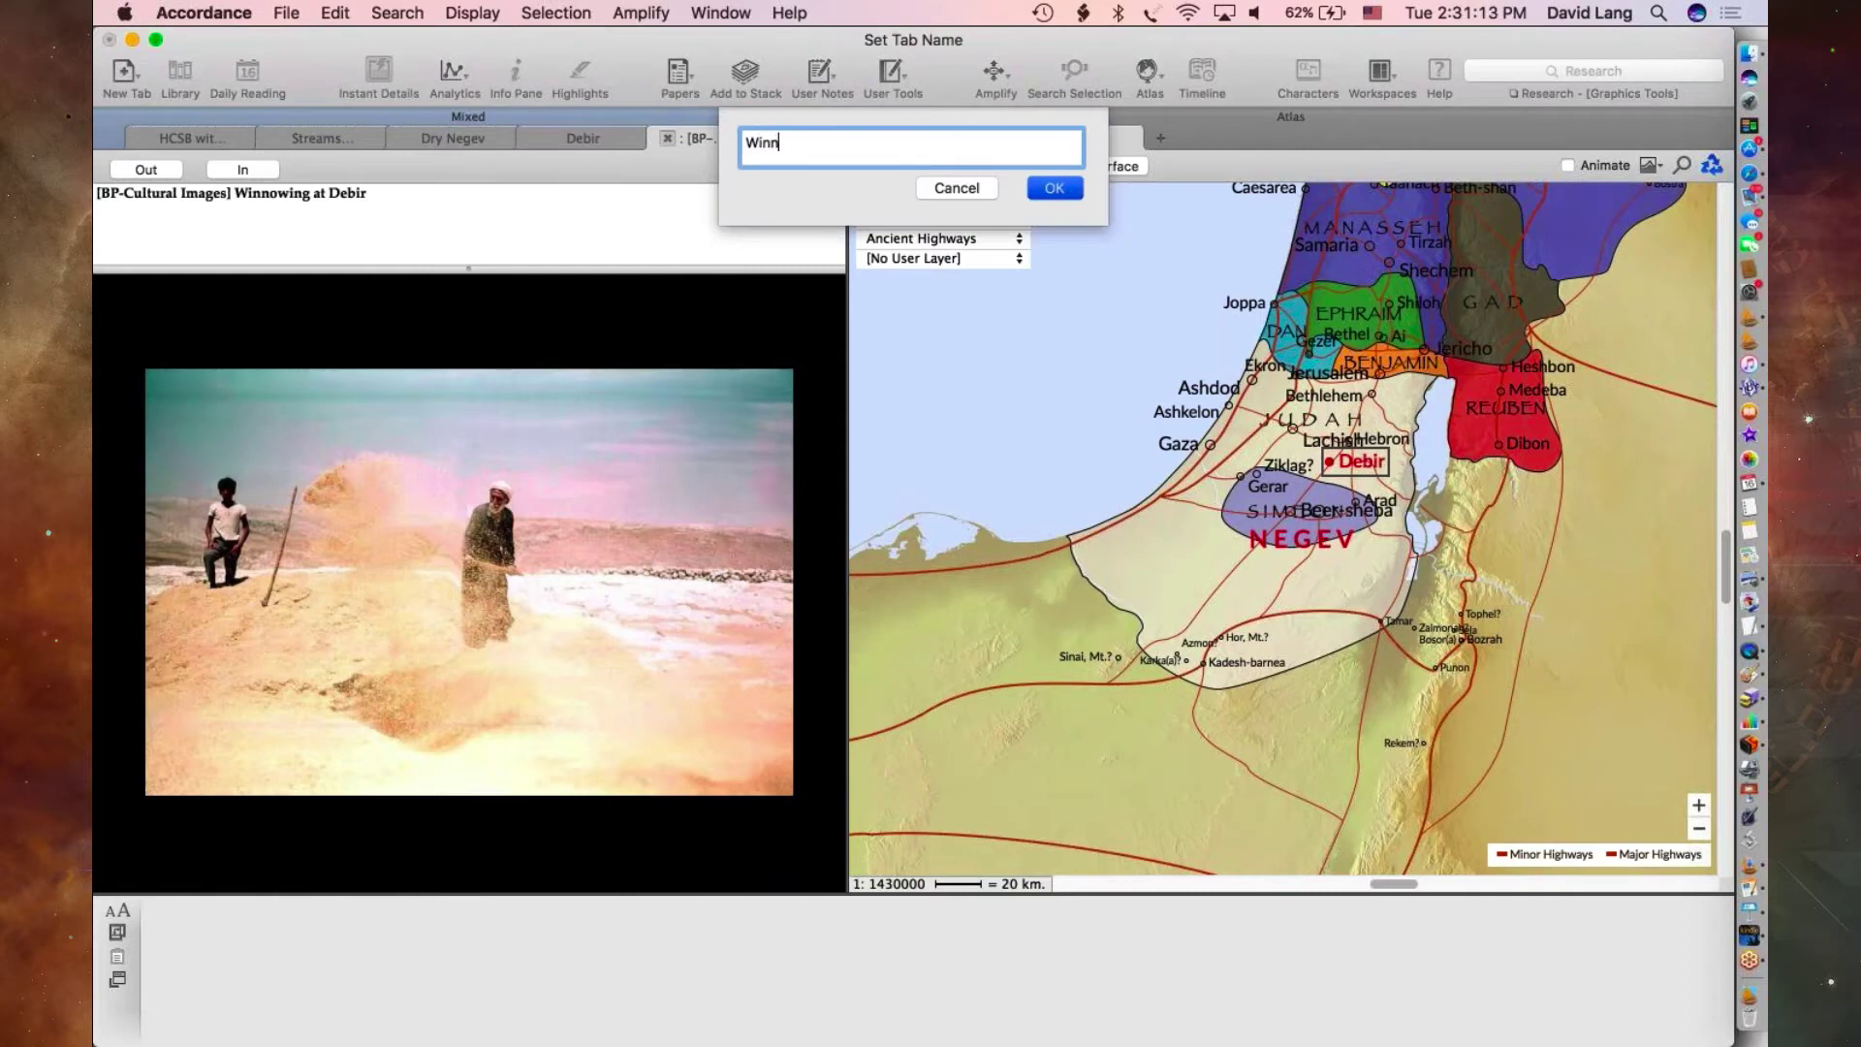
text(owing)
click(1069, 184)
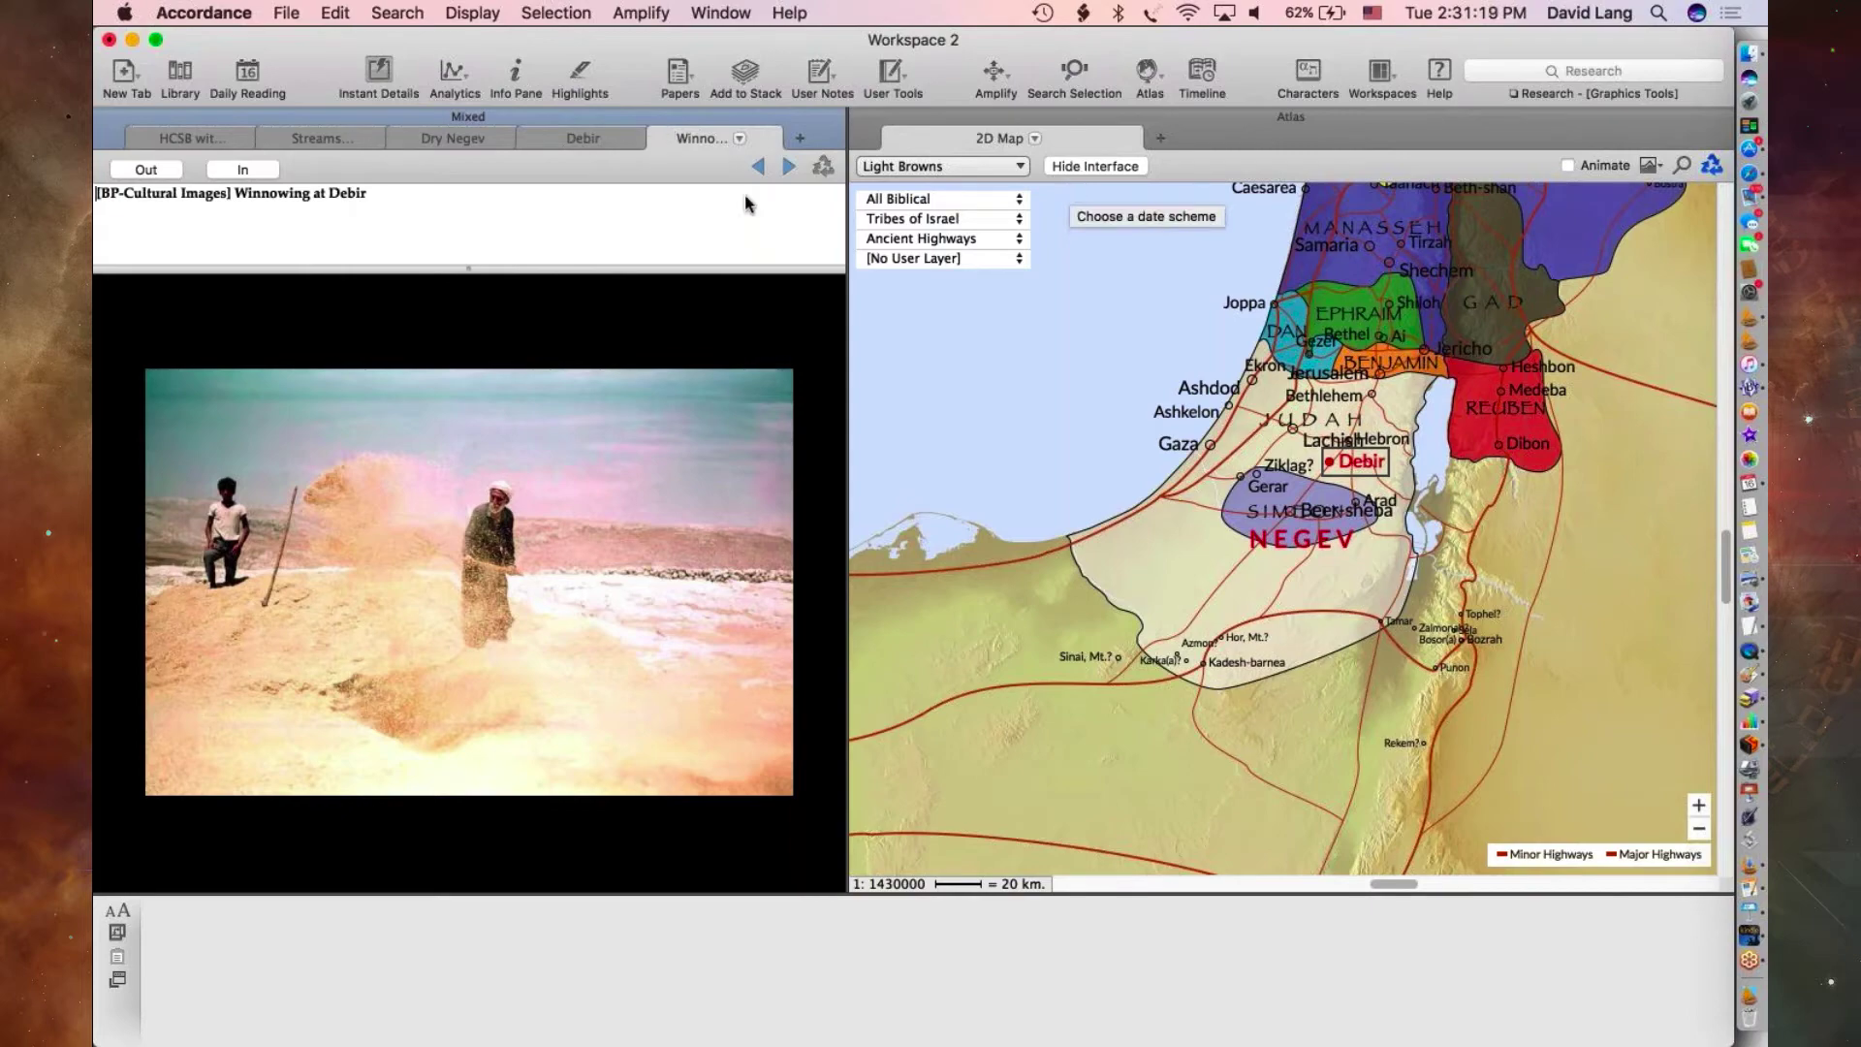
- Go through the HCSB text and the renamed Streams in Negev, Dry Negev, Debir and Winnowing tabs
click(205, 137)
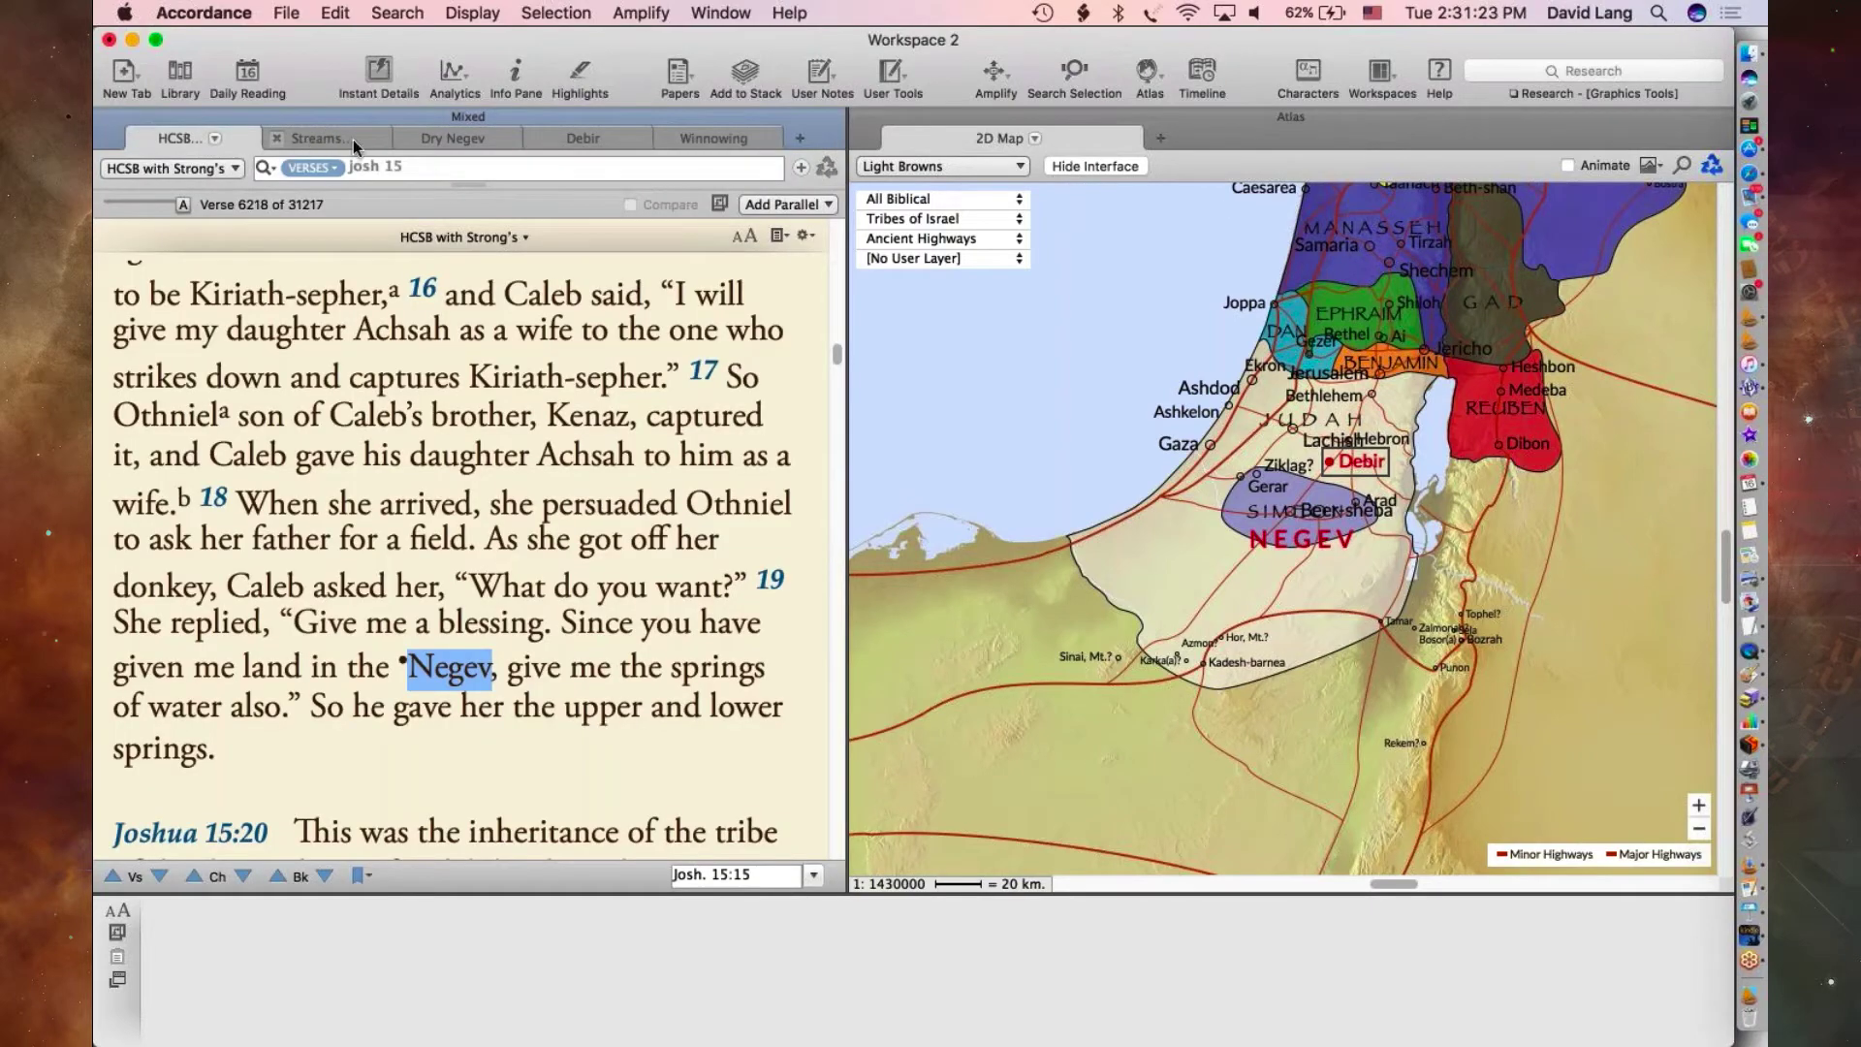
click(353, 139)
click(512, 137)
click(605, 138)
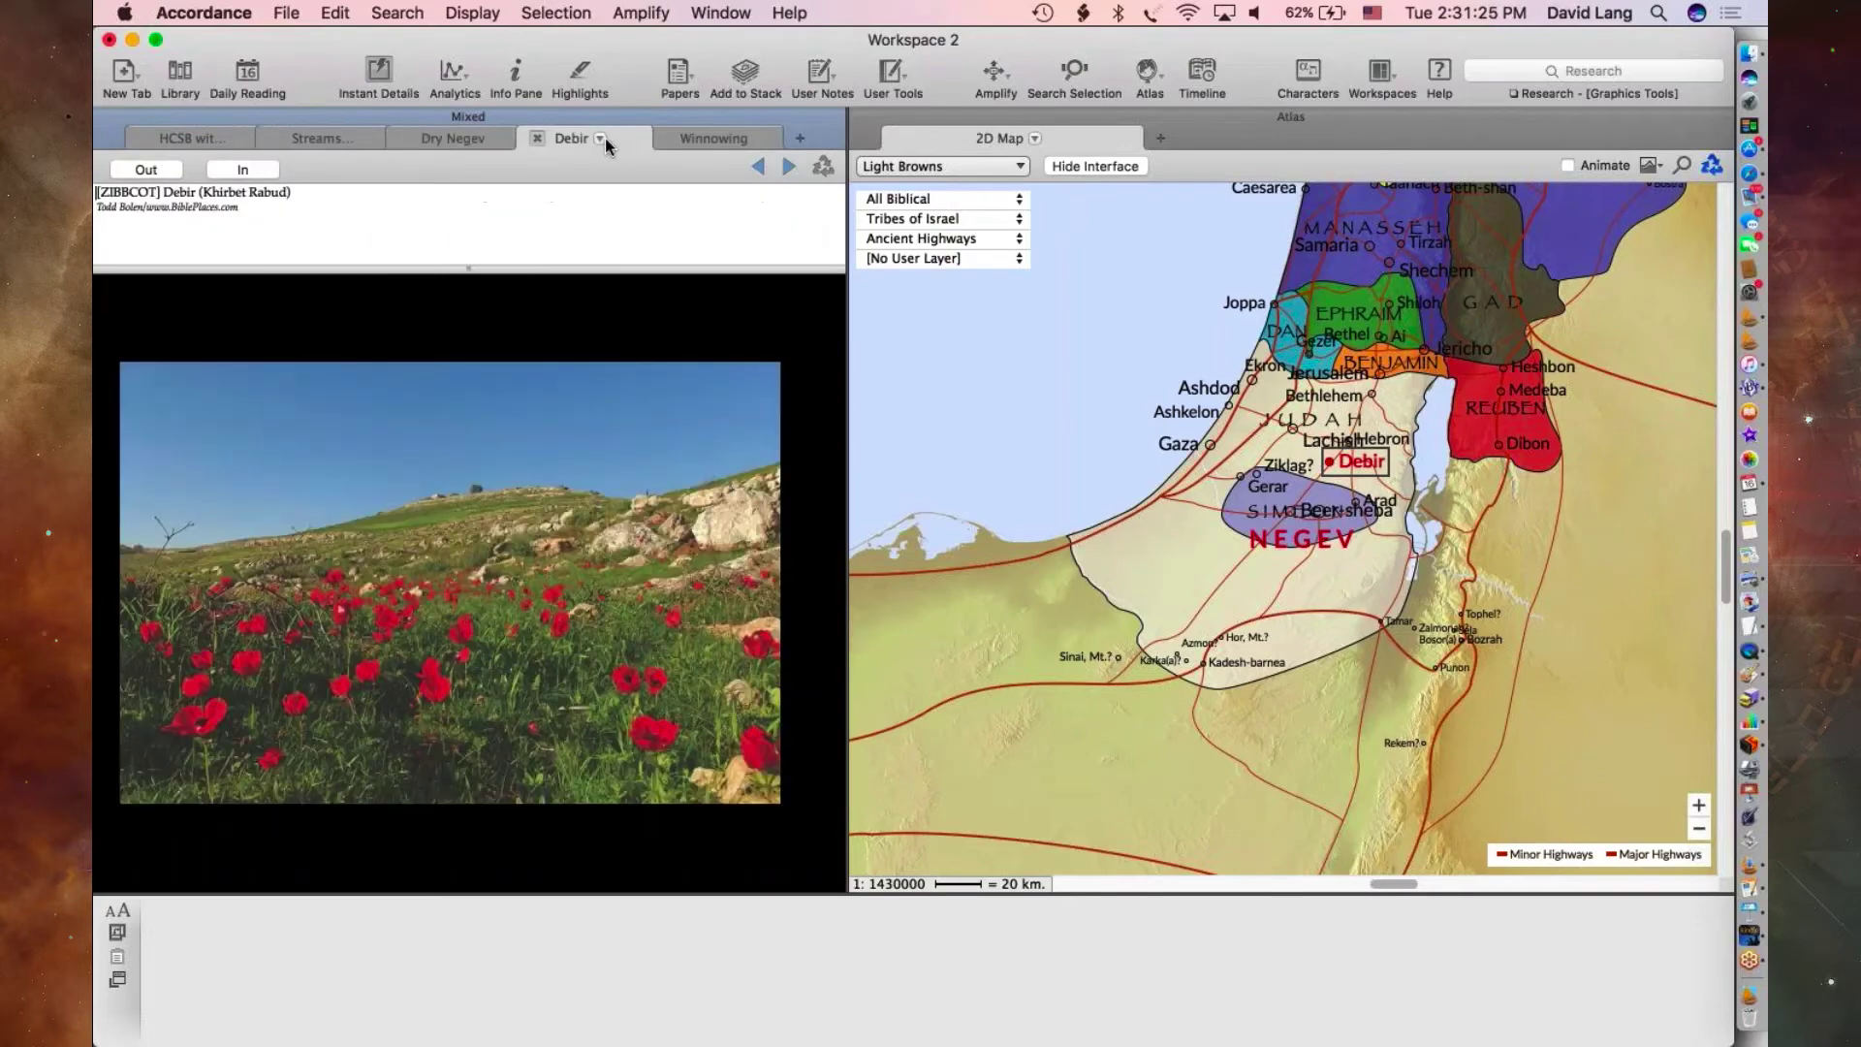
click(721, 132)
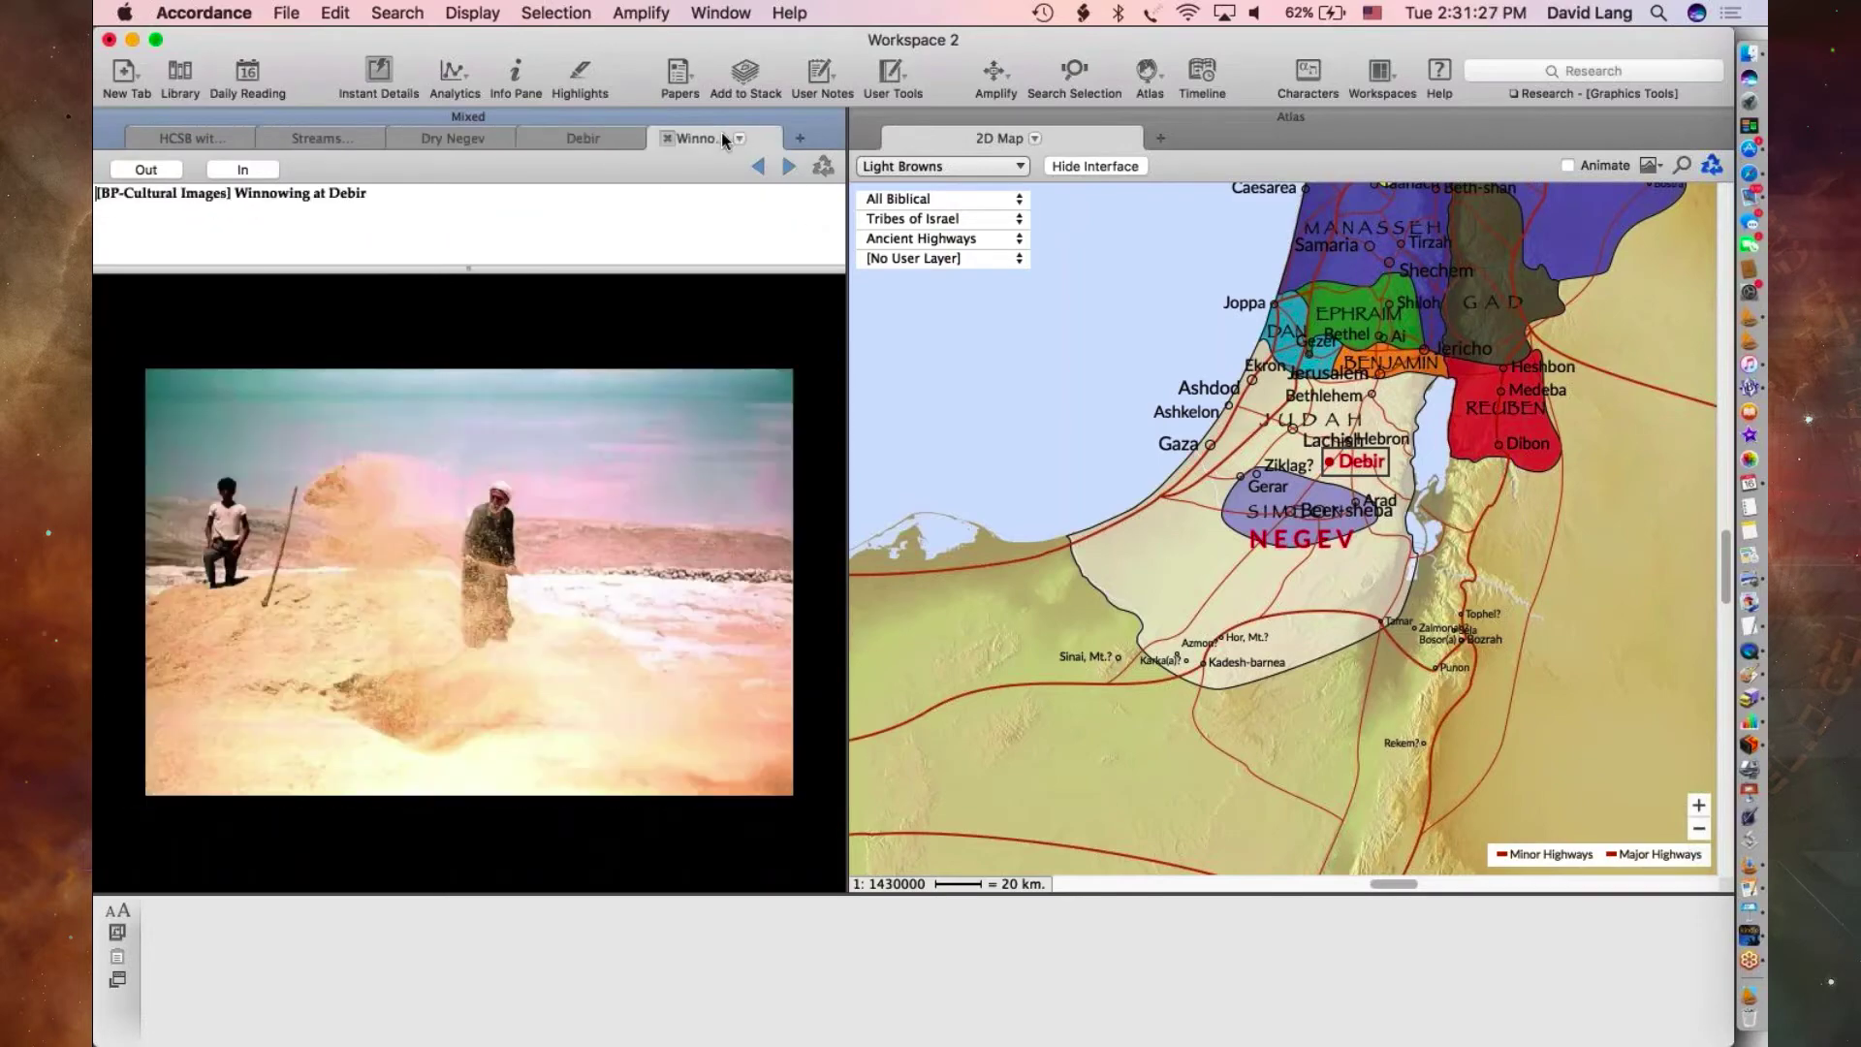
- Review the Streams in Negev picture and return to the HCSB text of Joshua 15
click(353, 137)
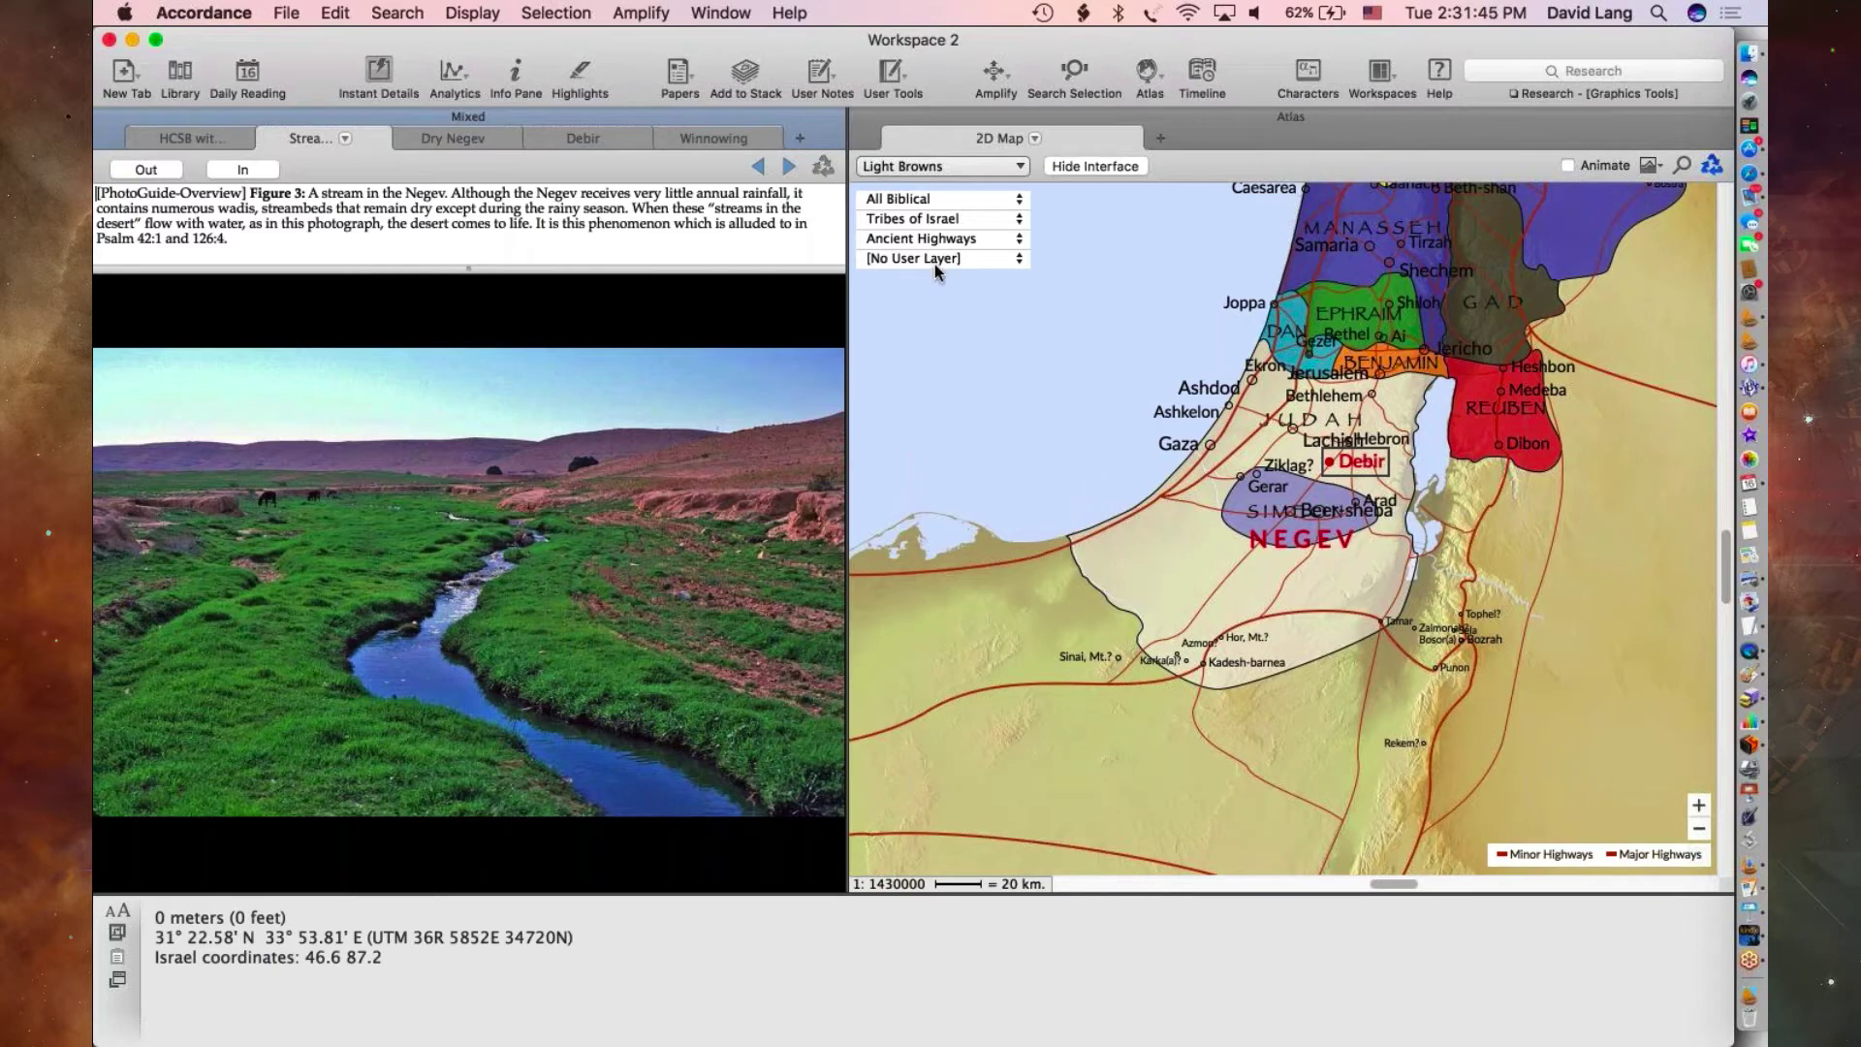
click(721, 13)
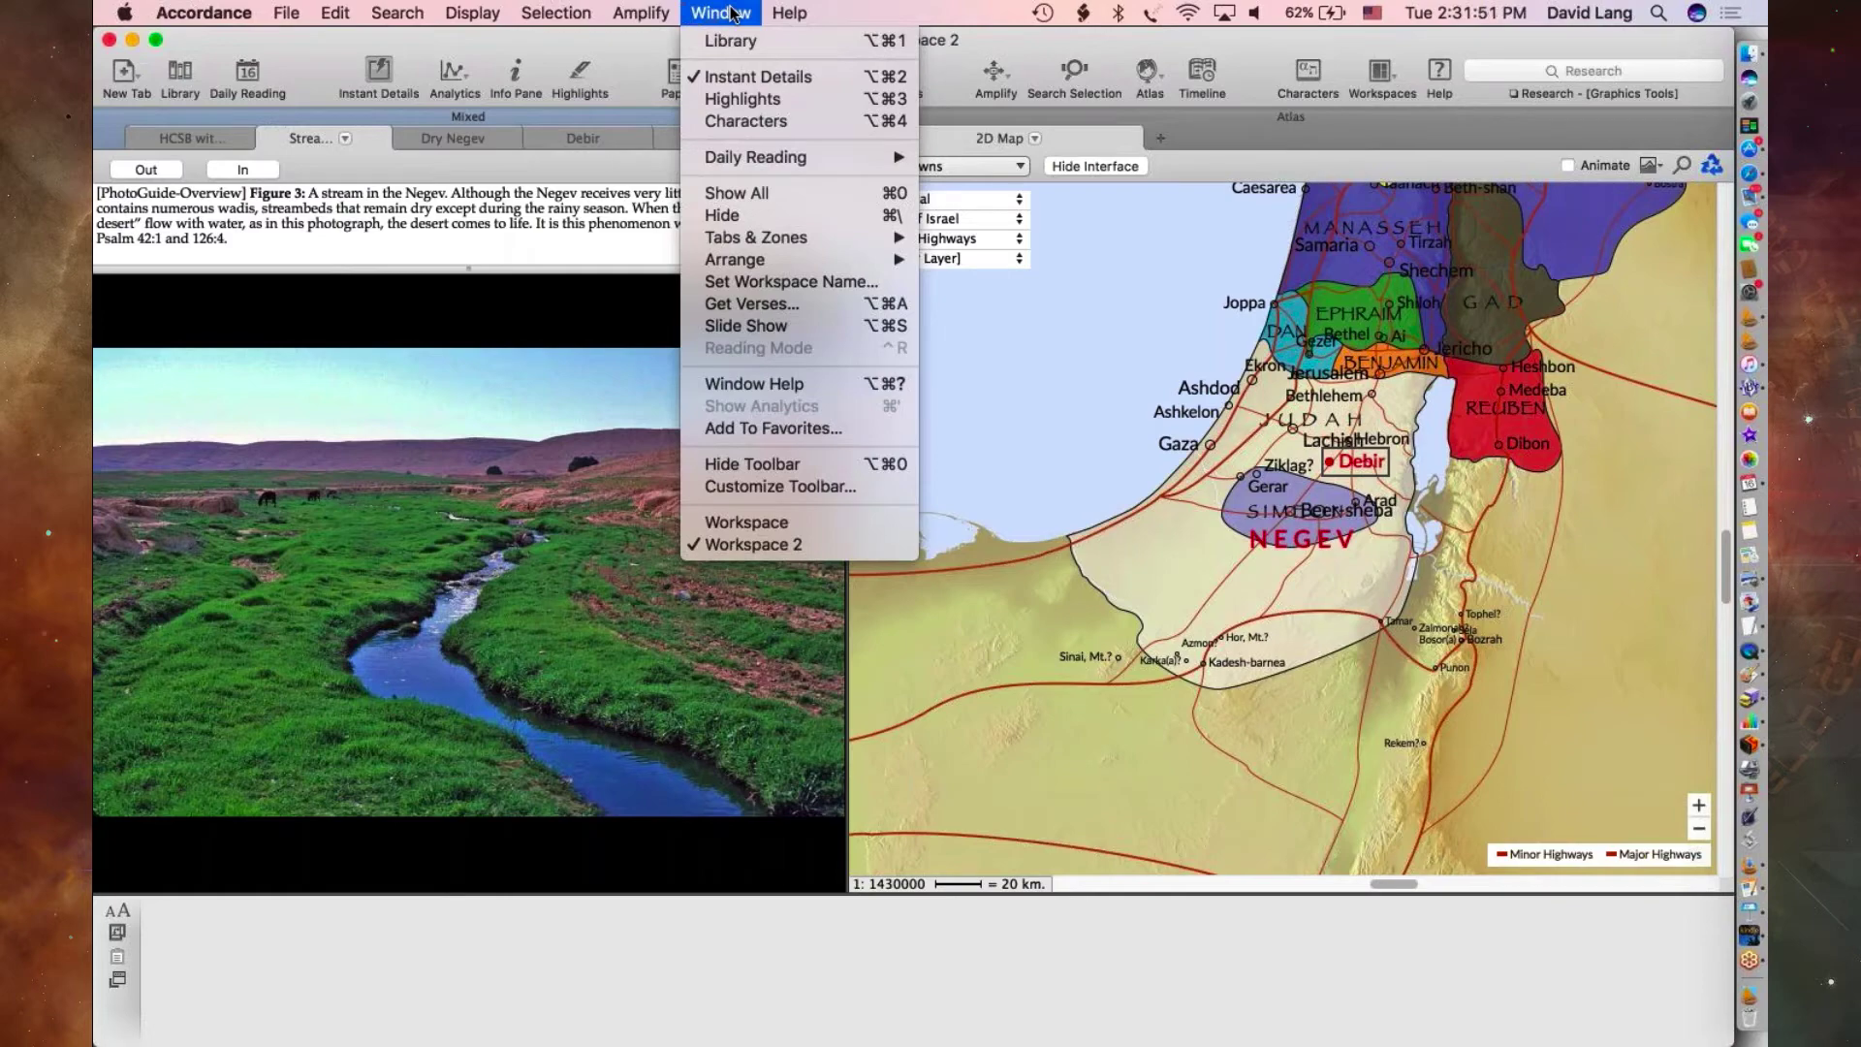
click(733, 13)
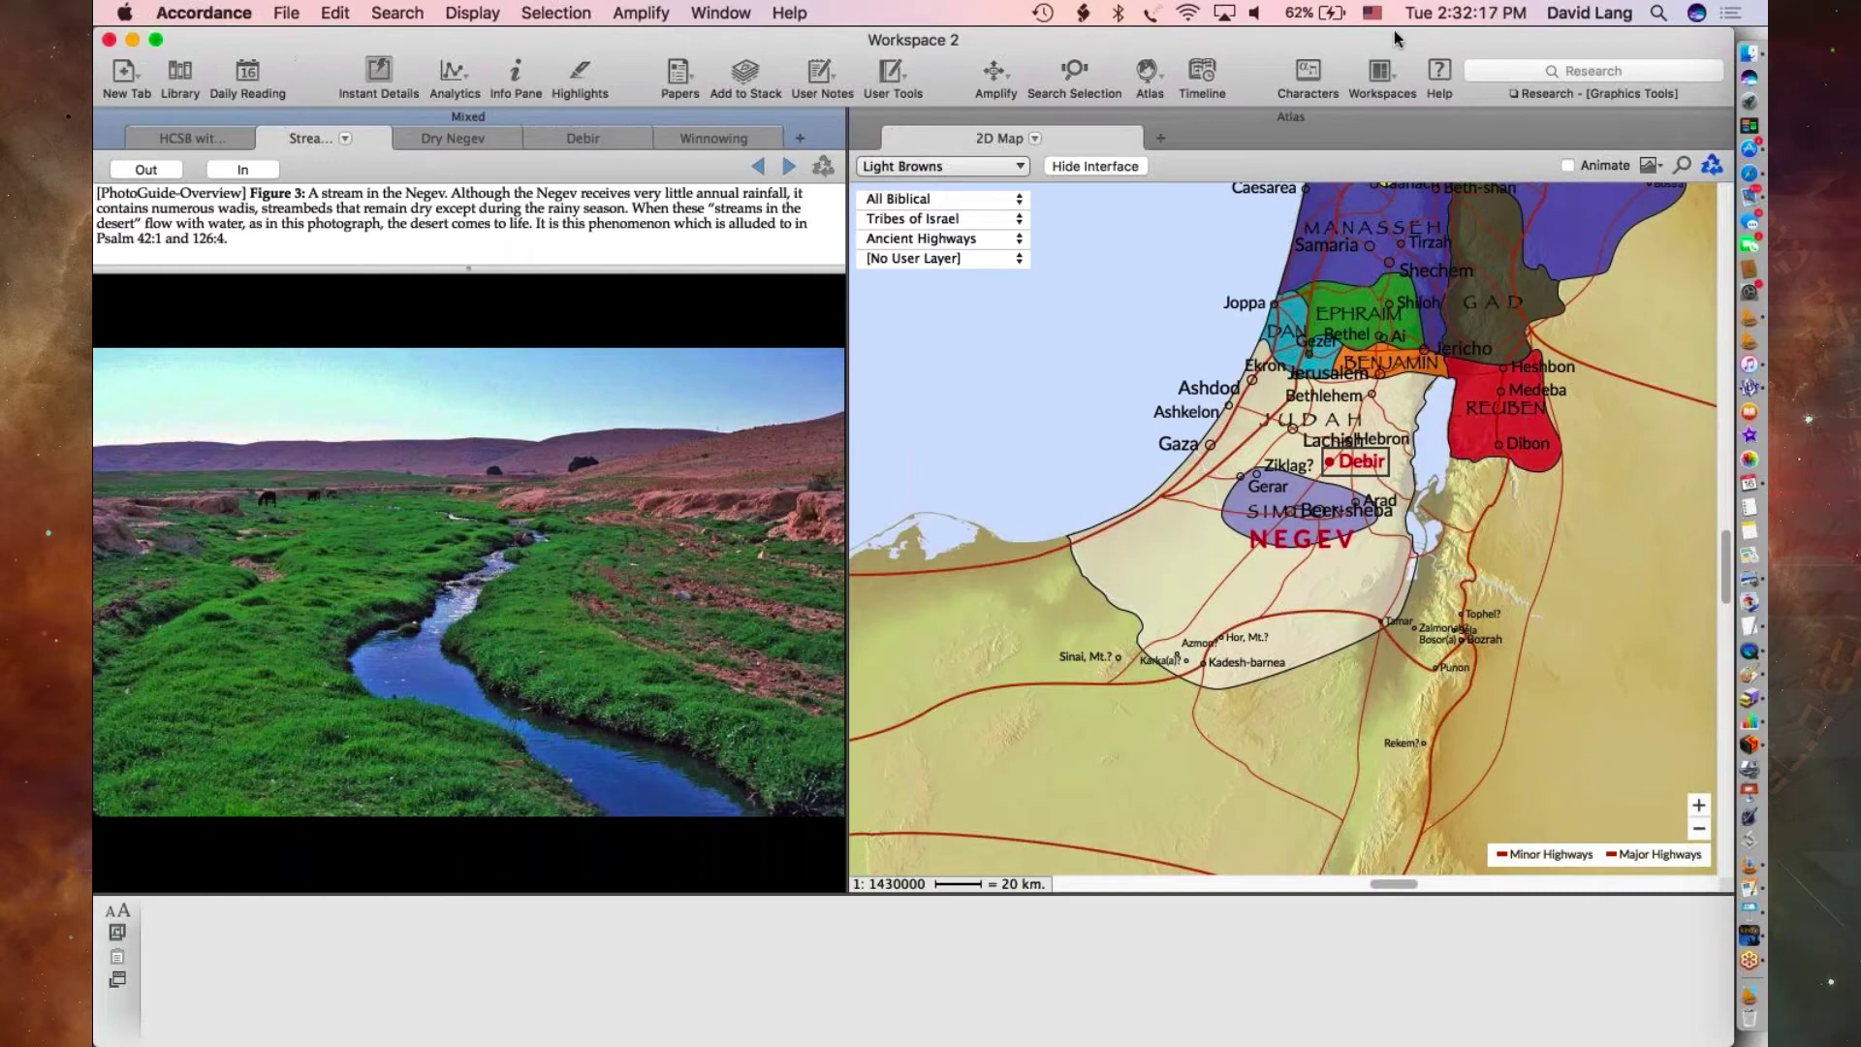
click(203, 140)
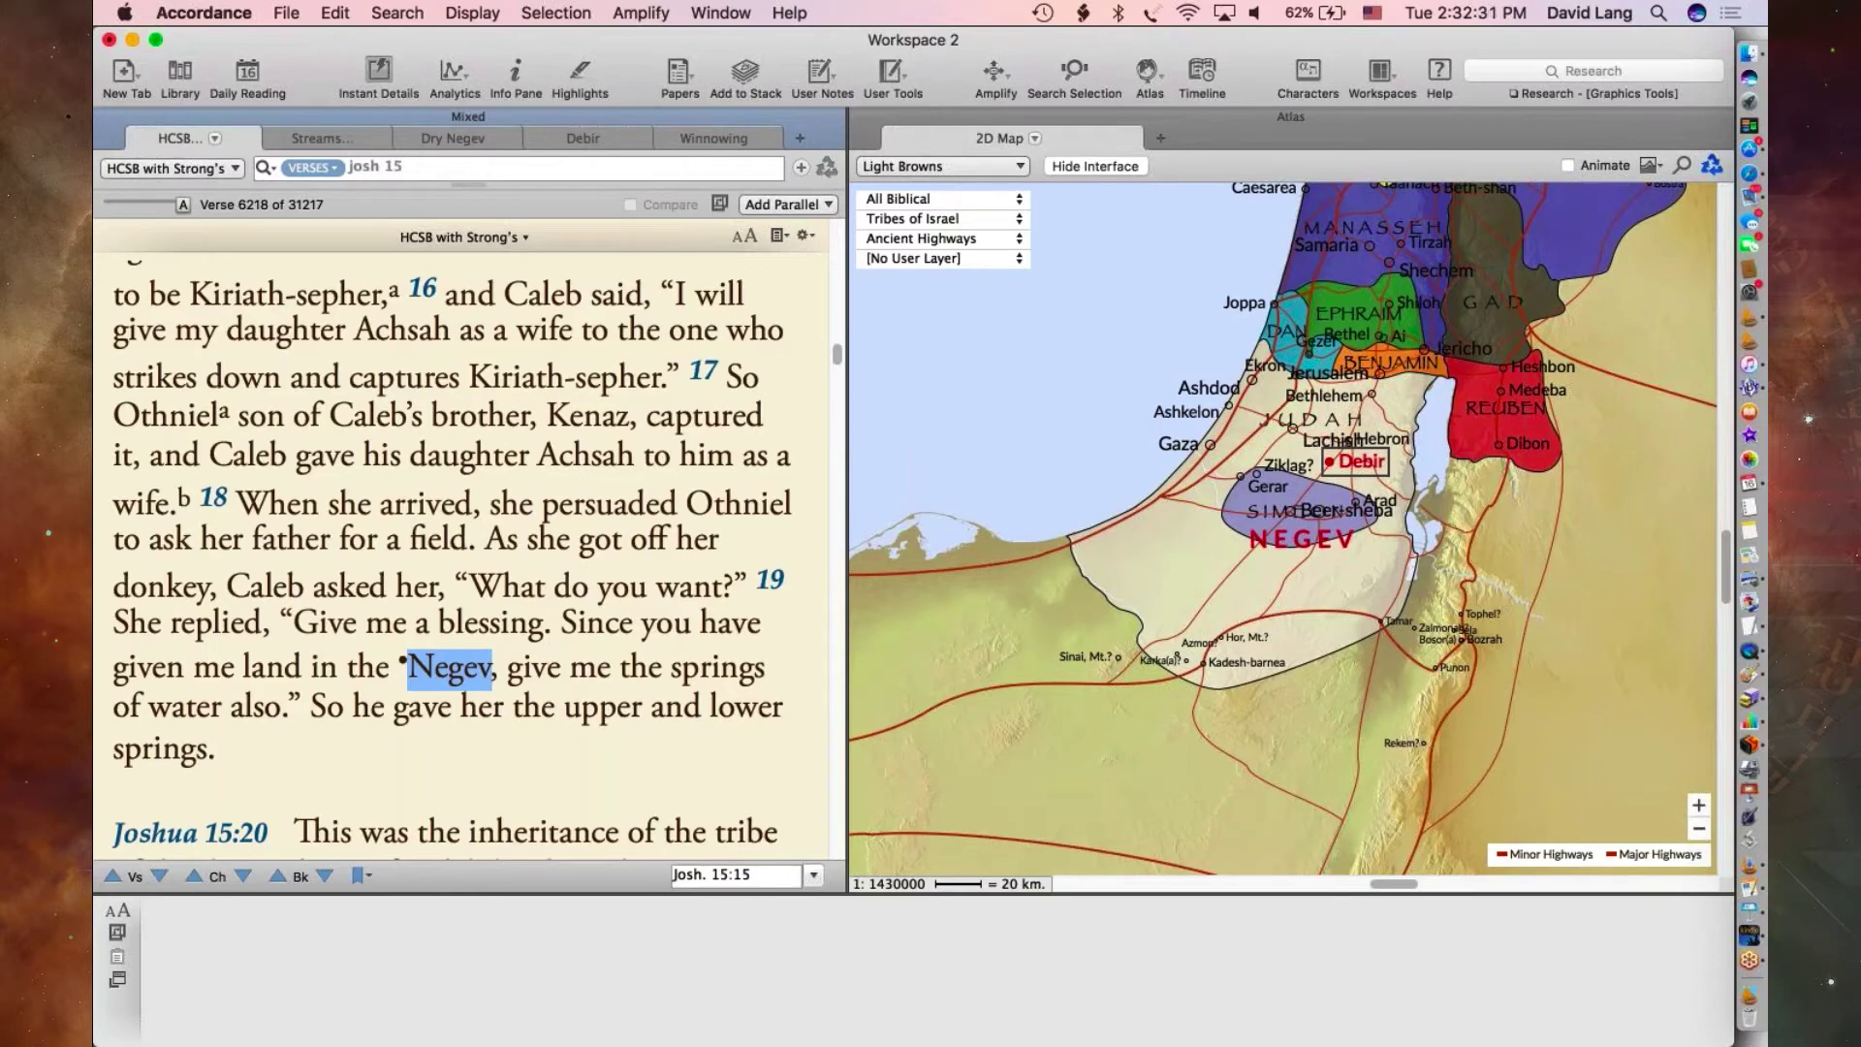
- Try to start a slide show of the workspace while the map is still in its own zone
mouse_move(949, 690)
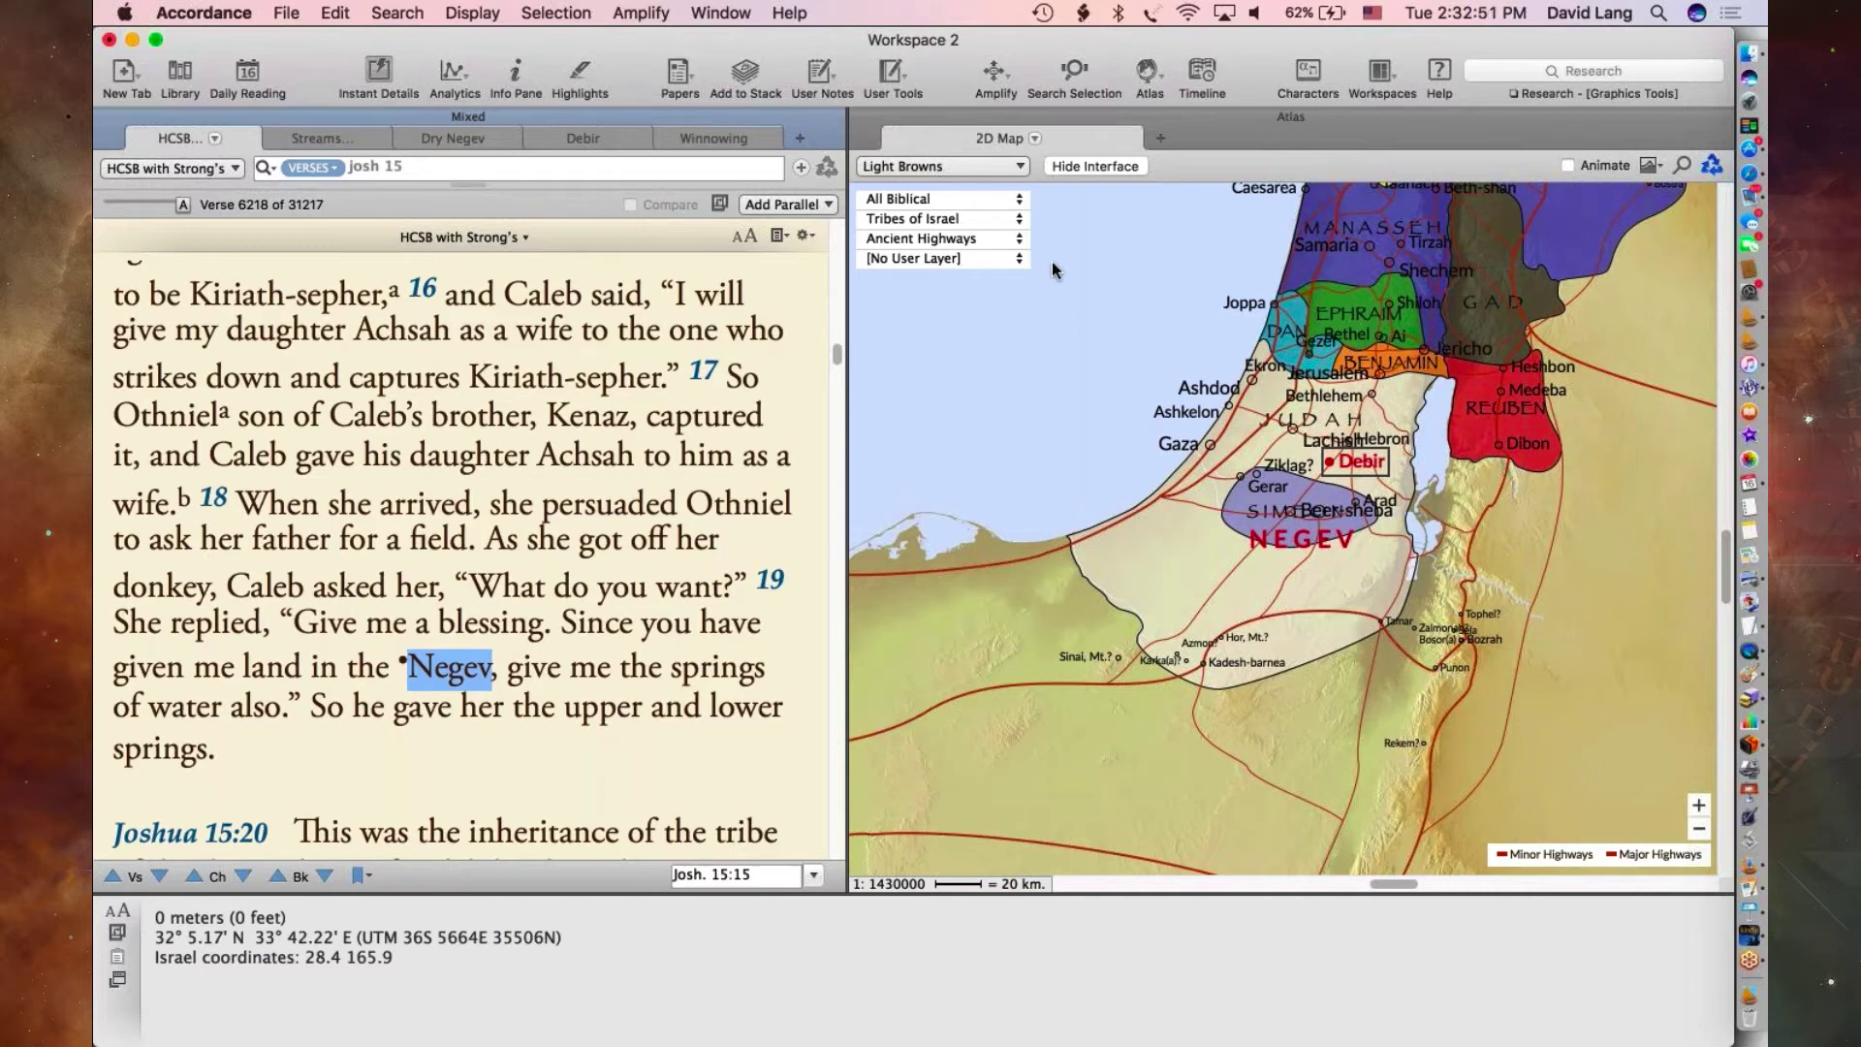
click(738, 9)
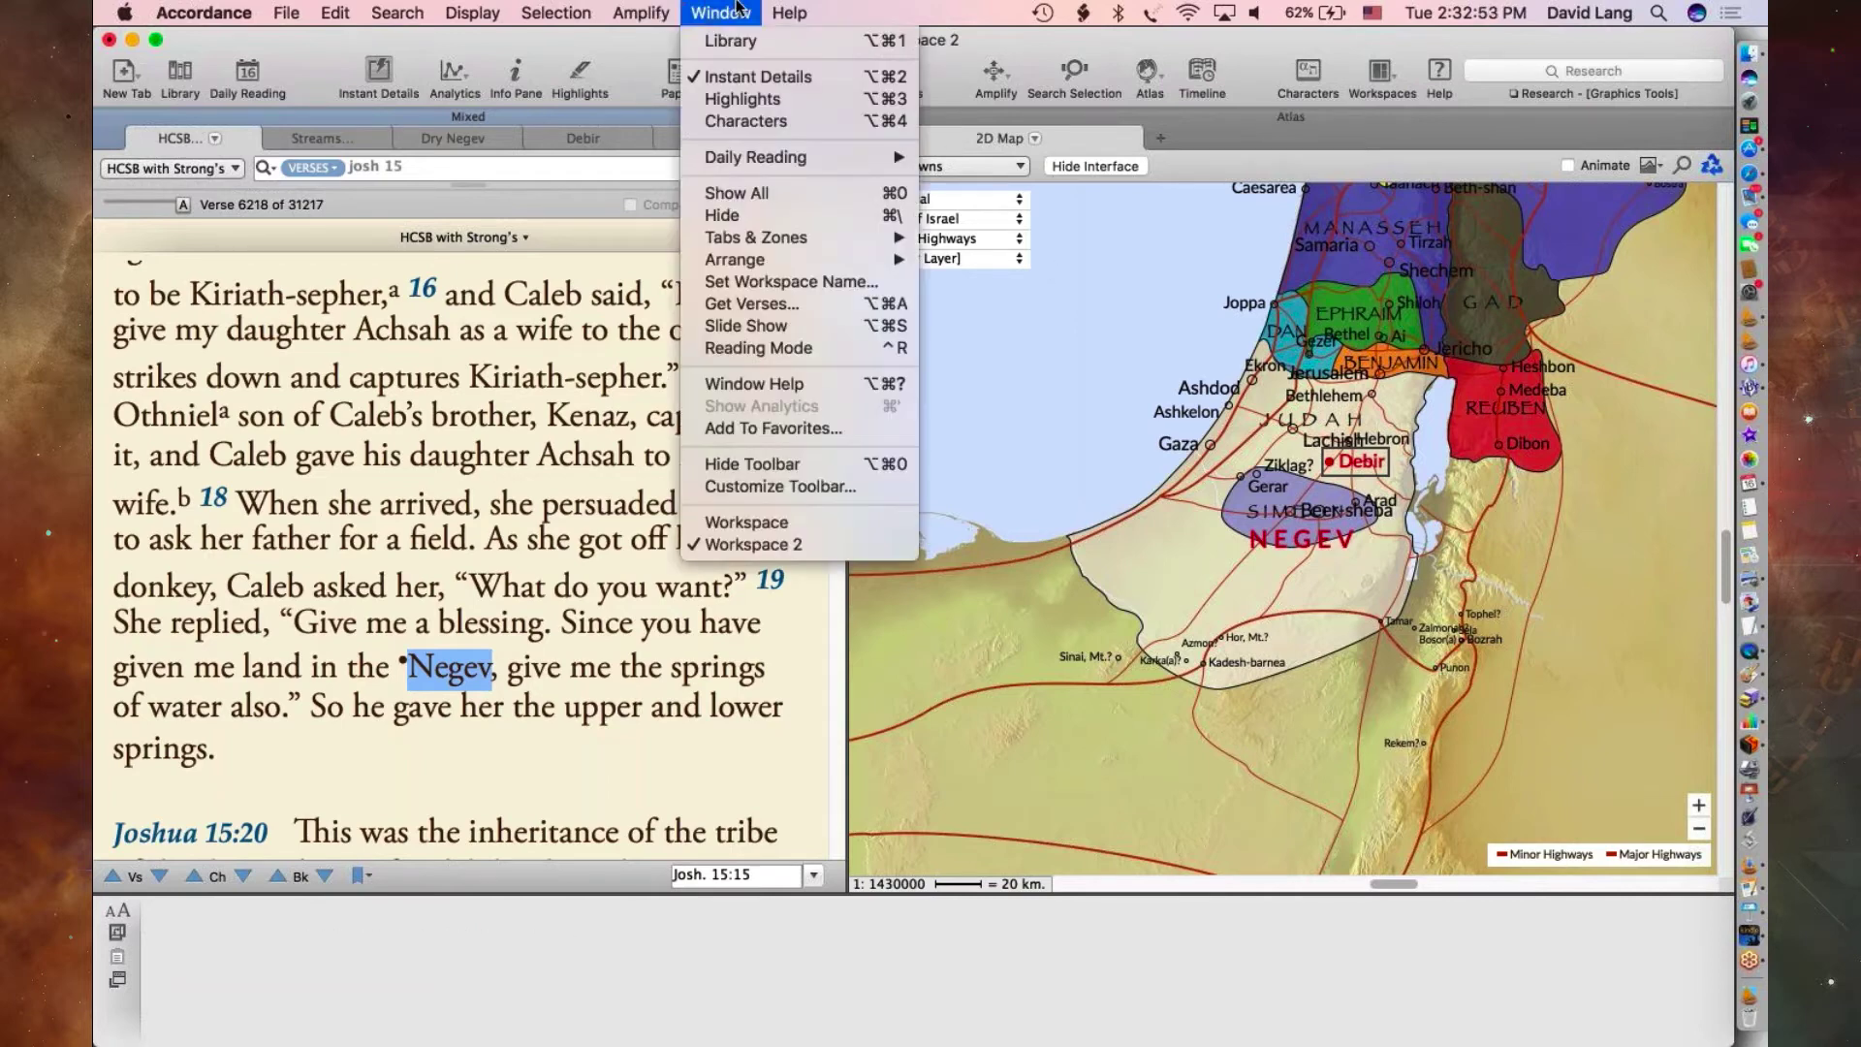
click(773, 326)
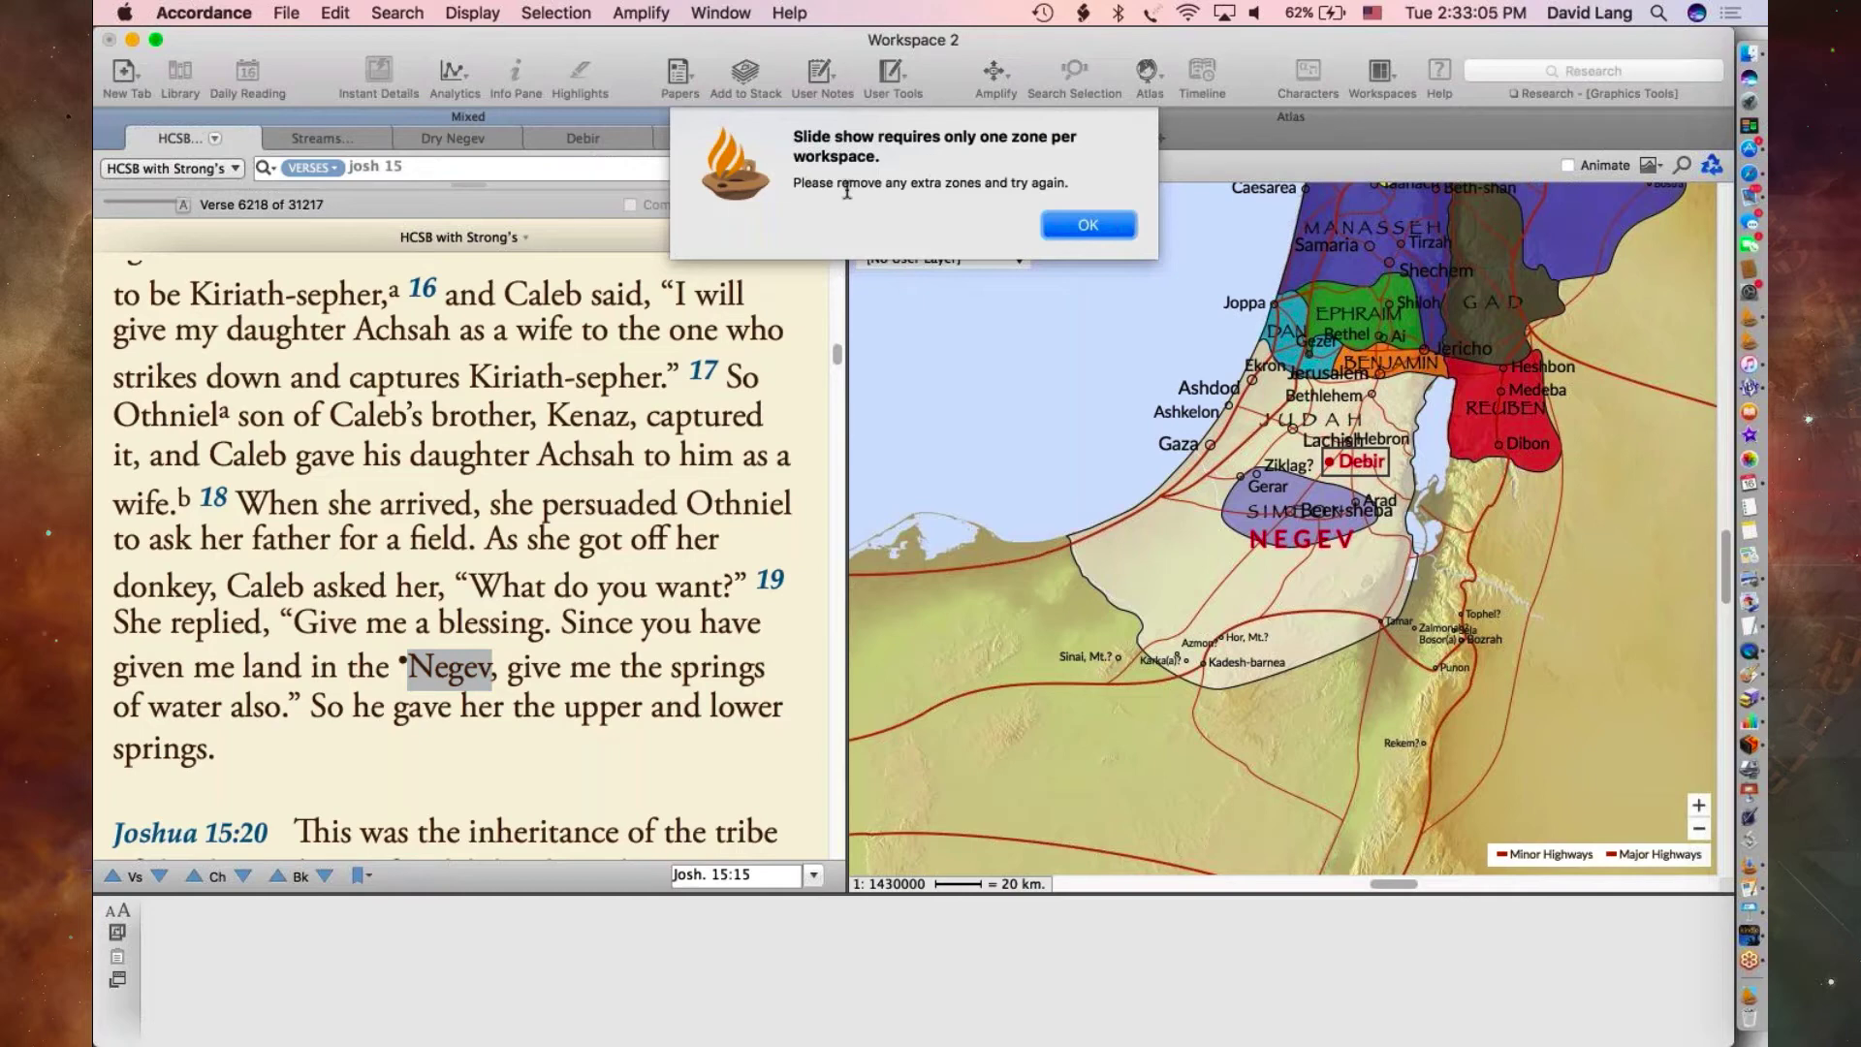
click(1070, 227)
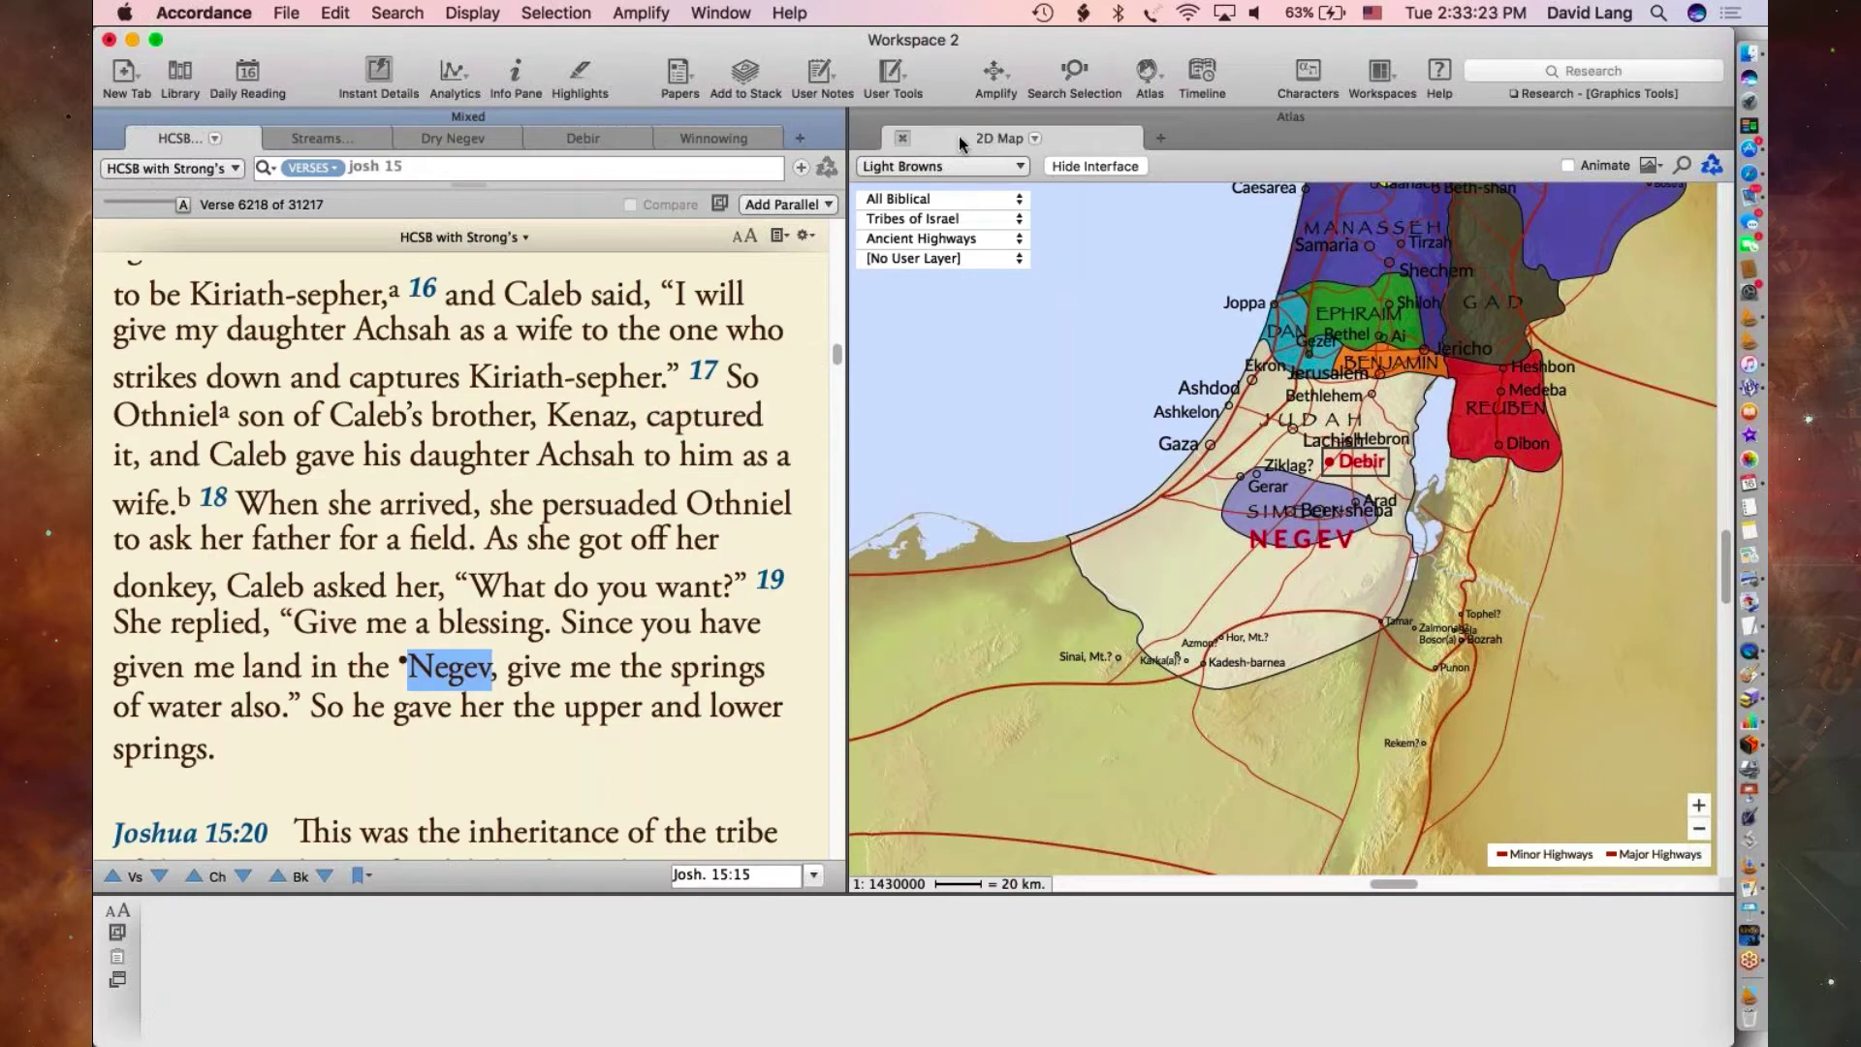
- Move the 2D Map into the zone with the text and pictures, placing it directly after HCSB with Strong's 2
drag(958, 136, 740, 143)
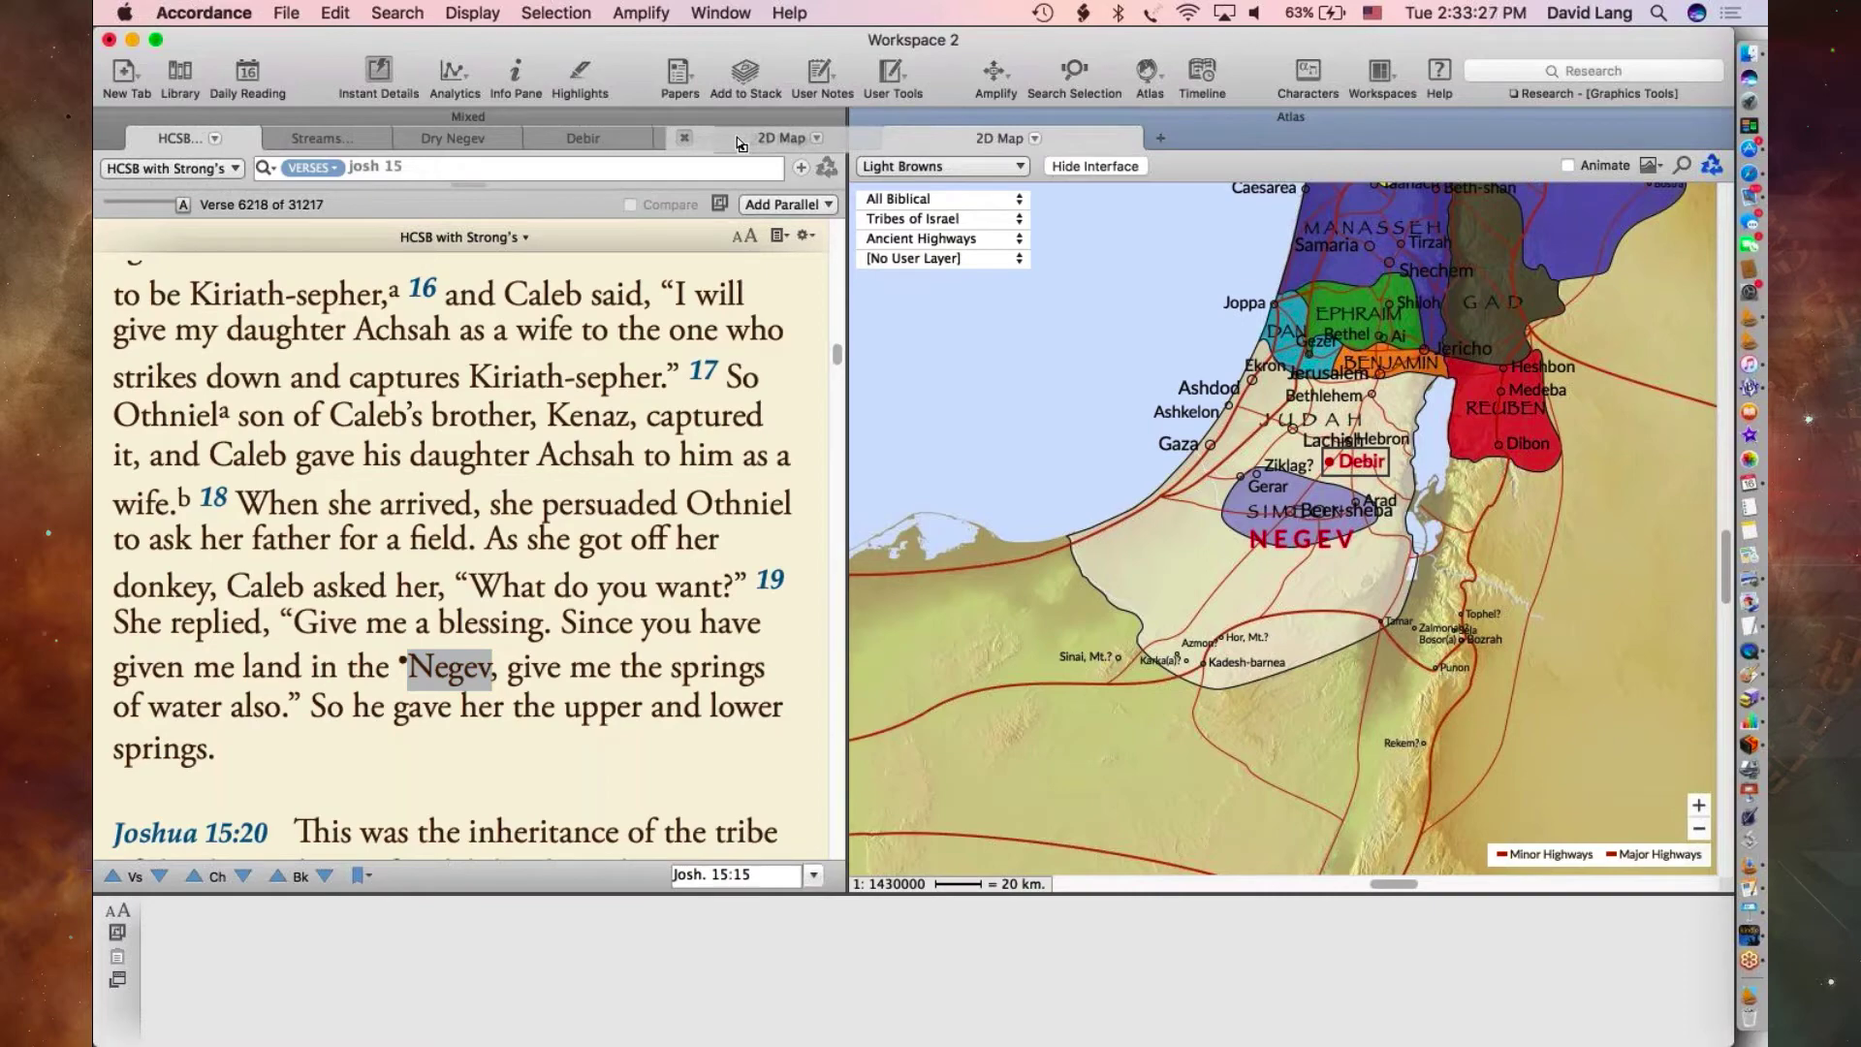
drag(740, 143, 742, 144)
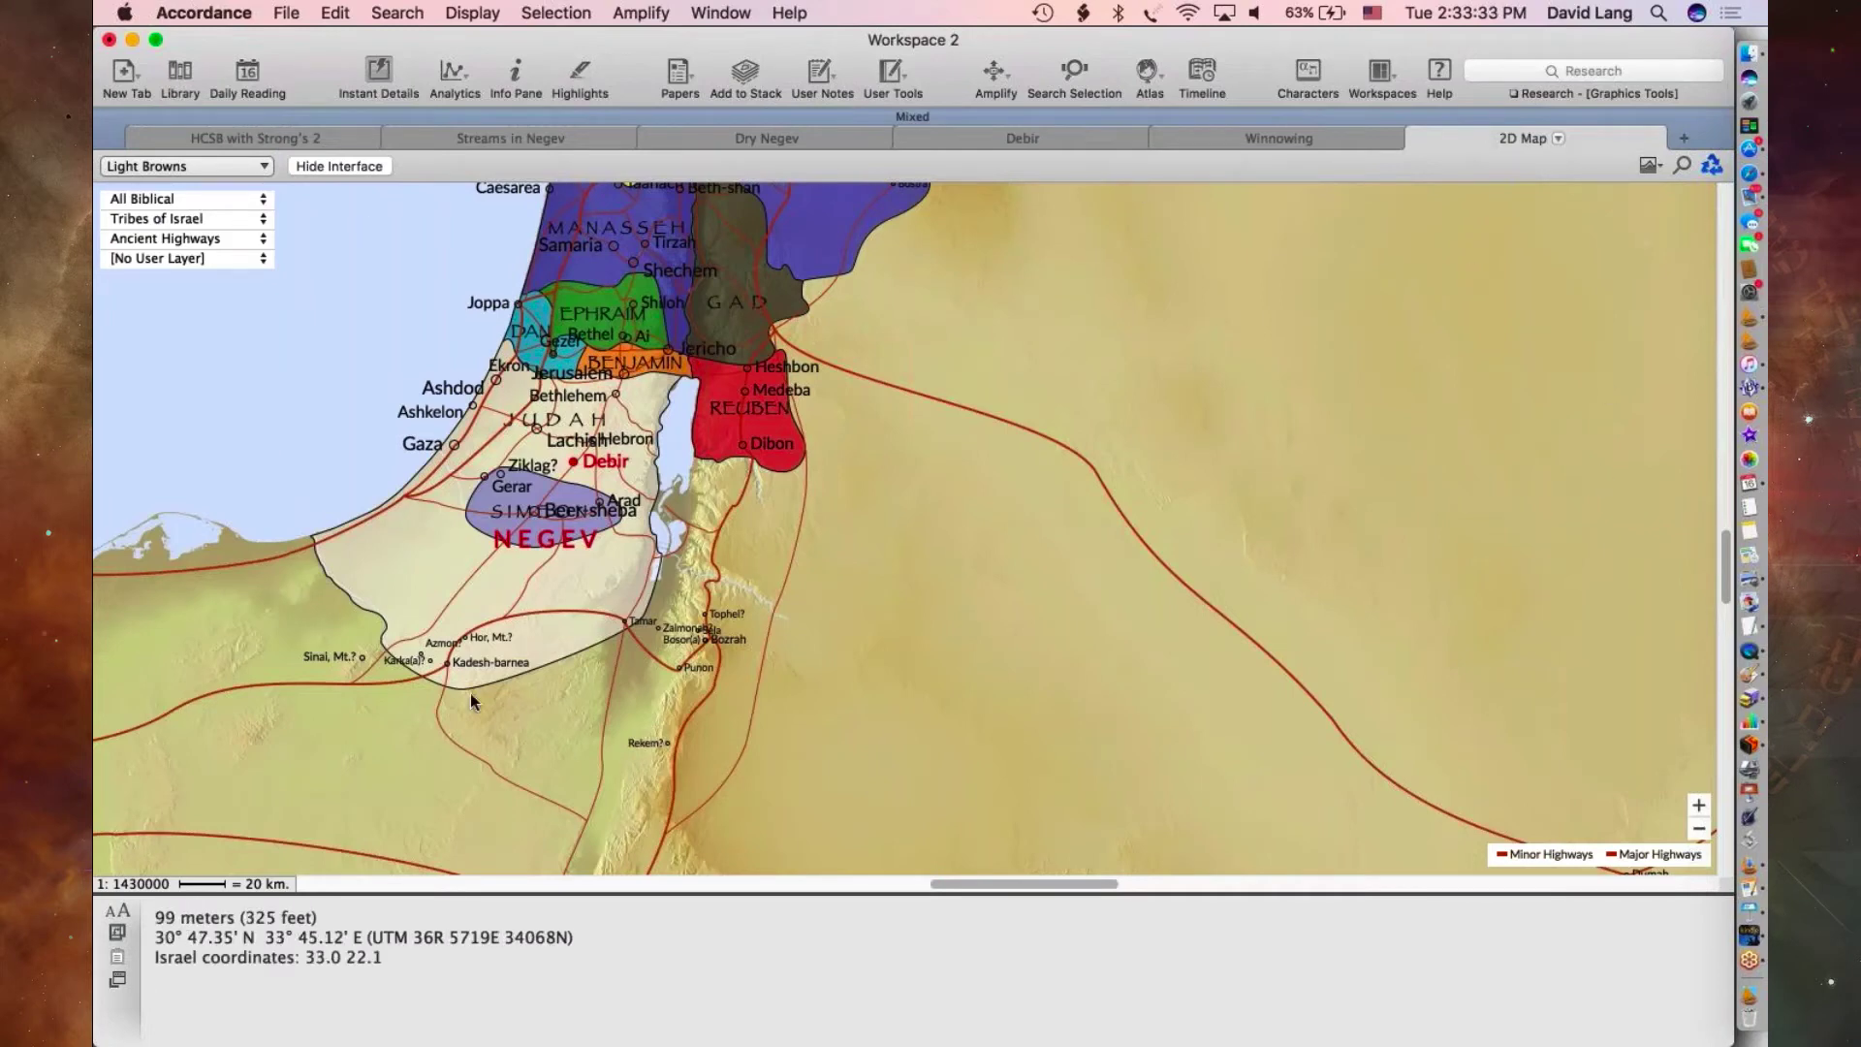
click(271, 125)
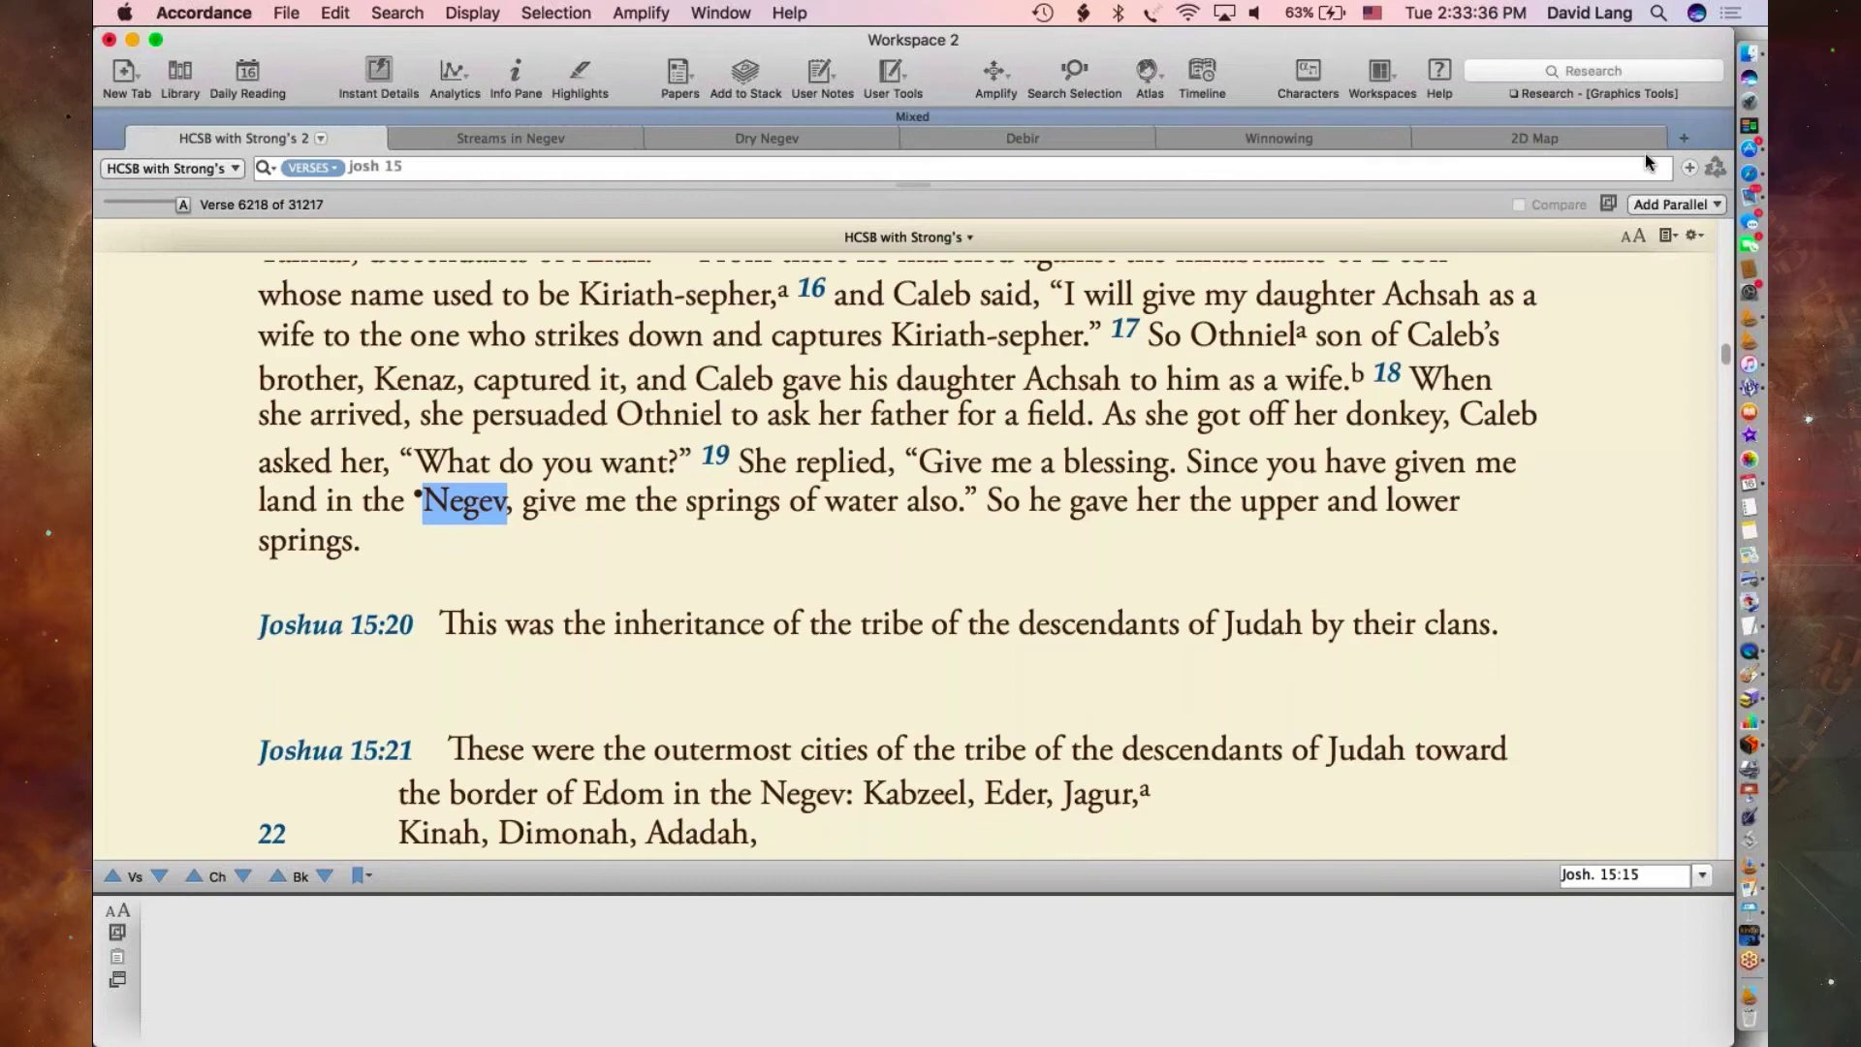
click(1568, 136)
drag(1609, 133, 446, 155)
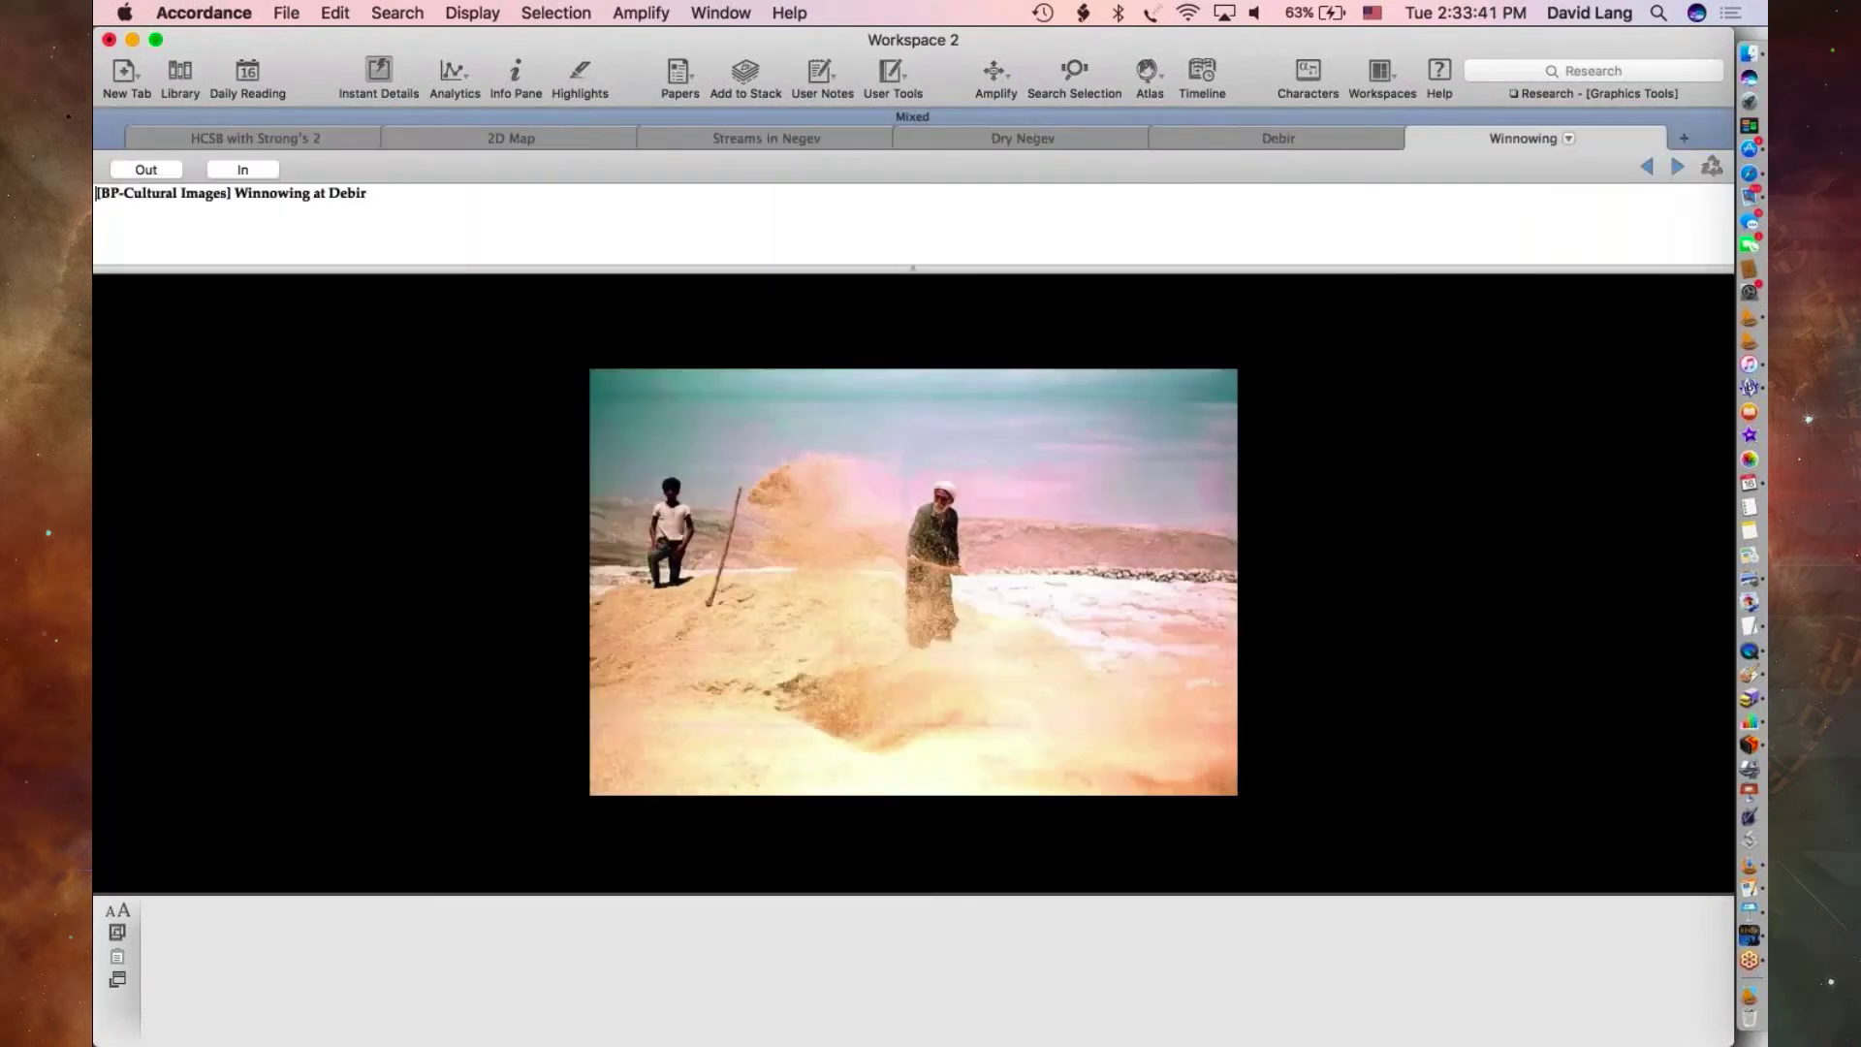
- Check the order of text, map and stream picture, and place Dry Negev ahead of Streams in Negev
click(317, 134)
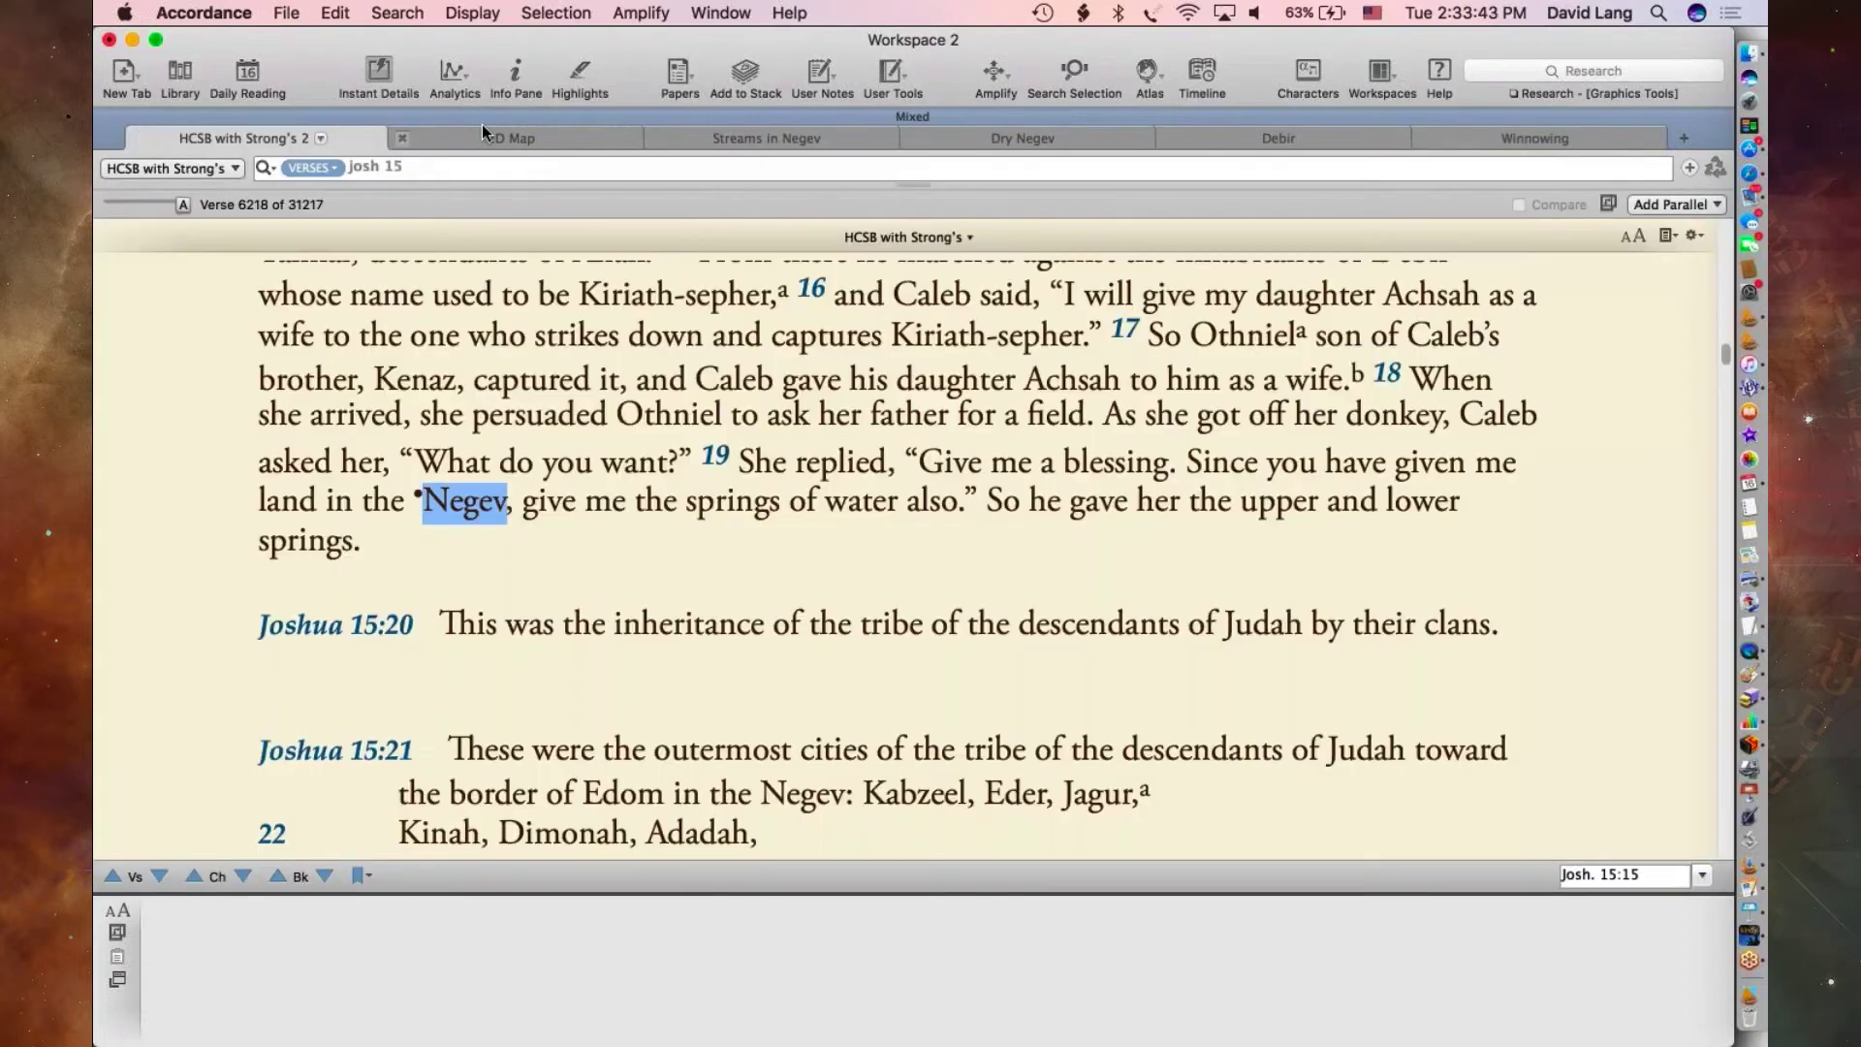
click(546, 136)
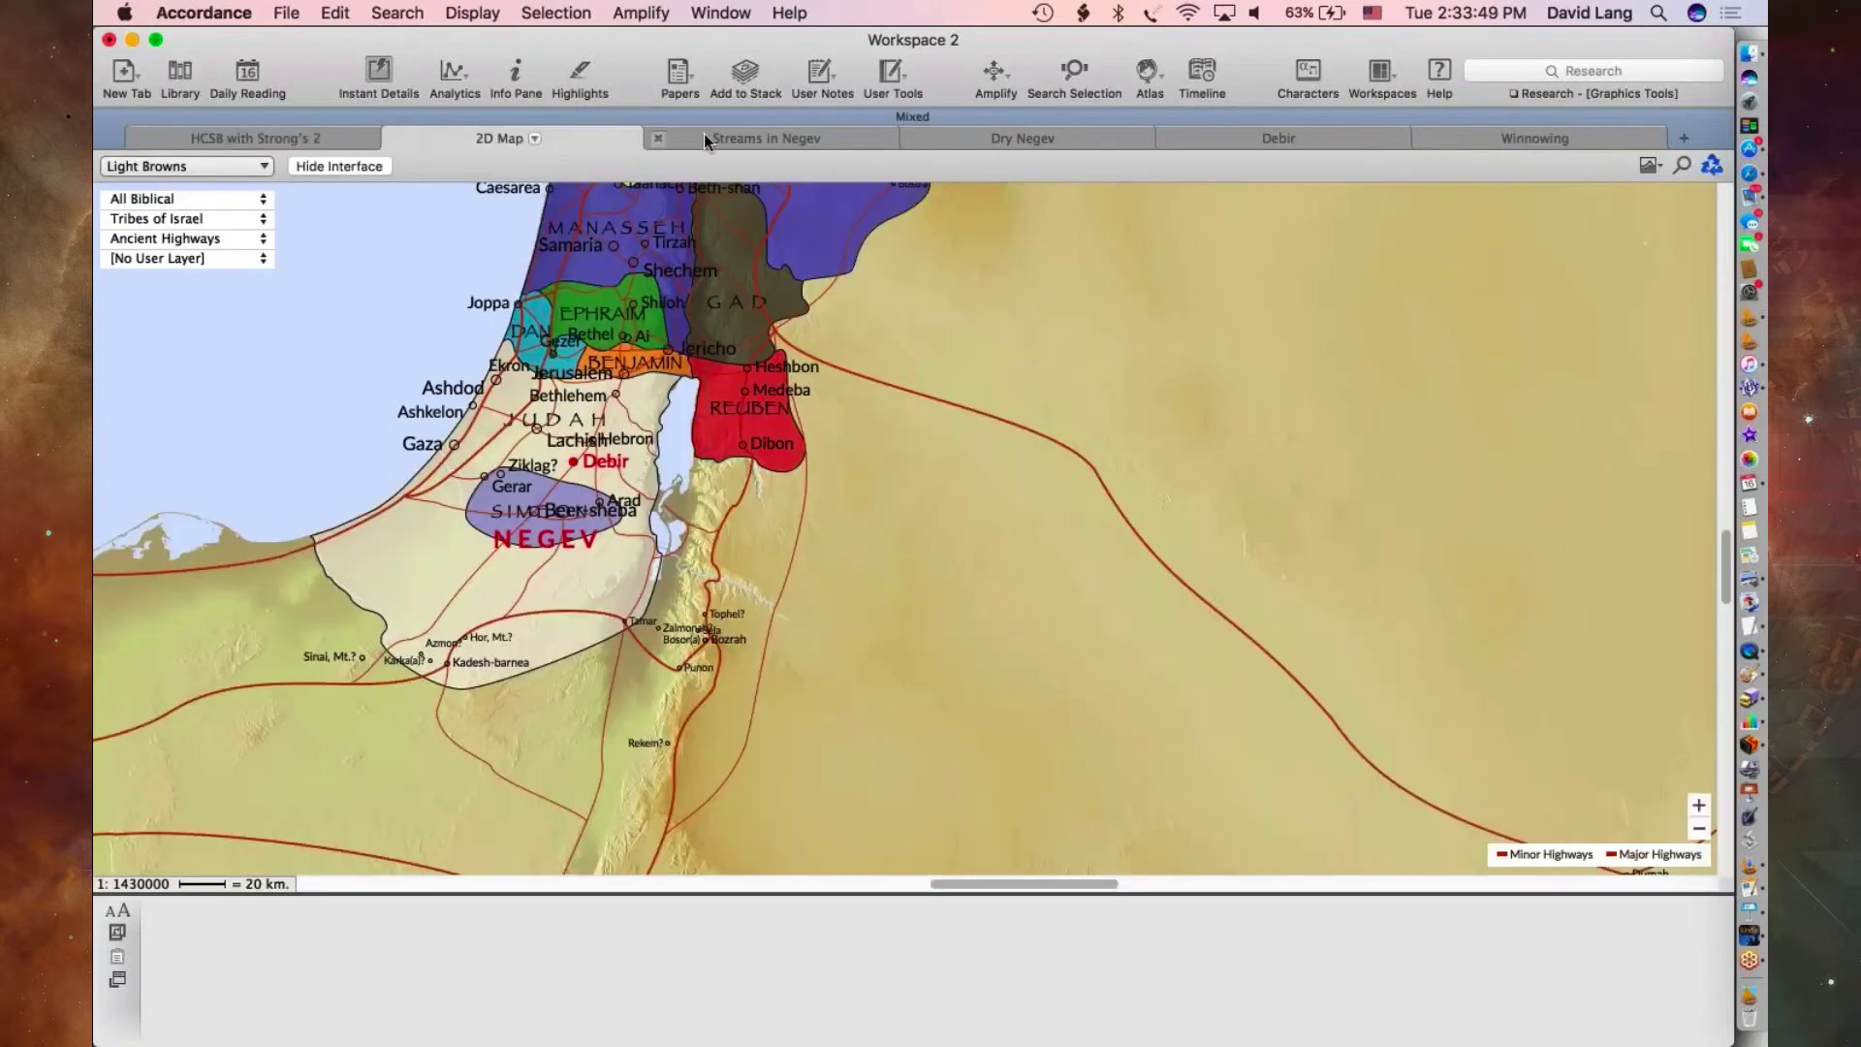
click(759, 142)
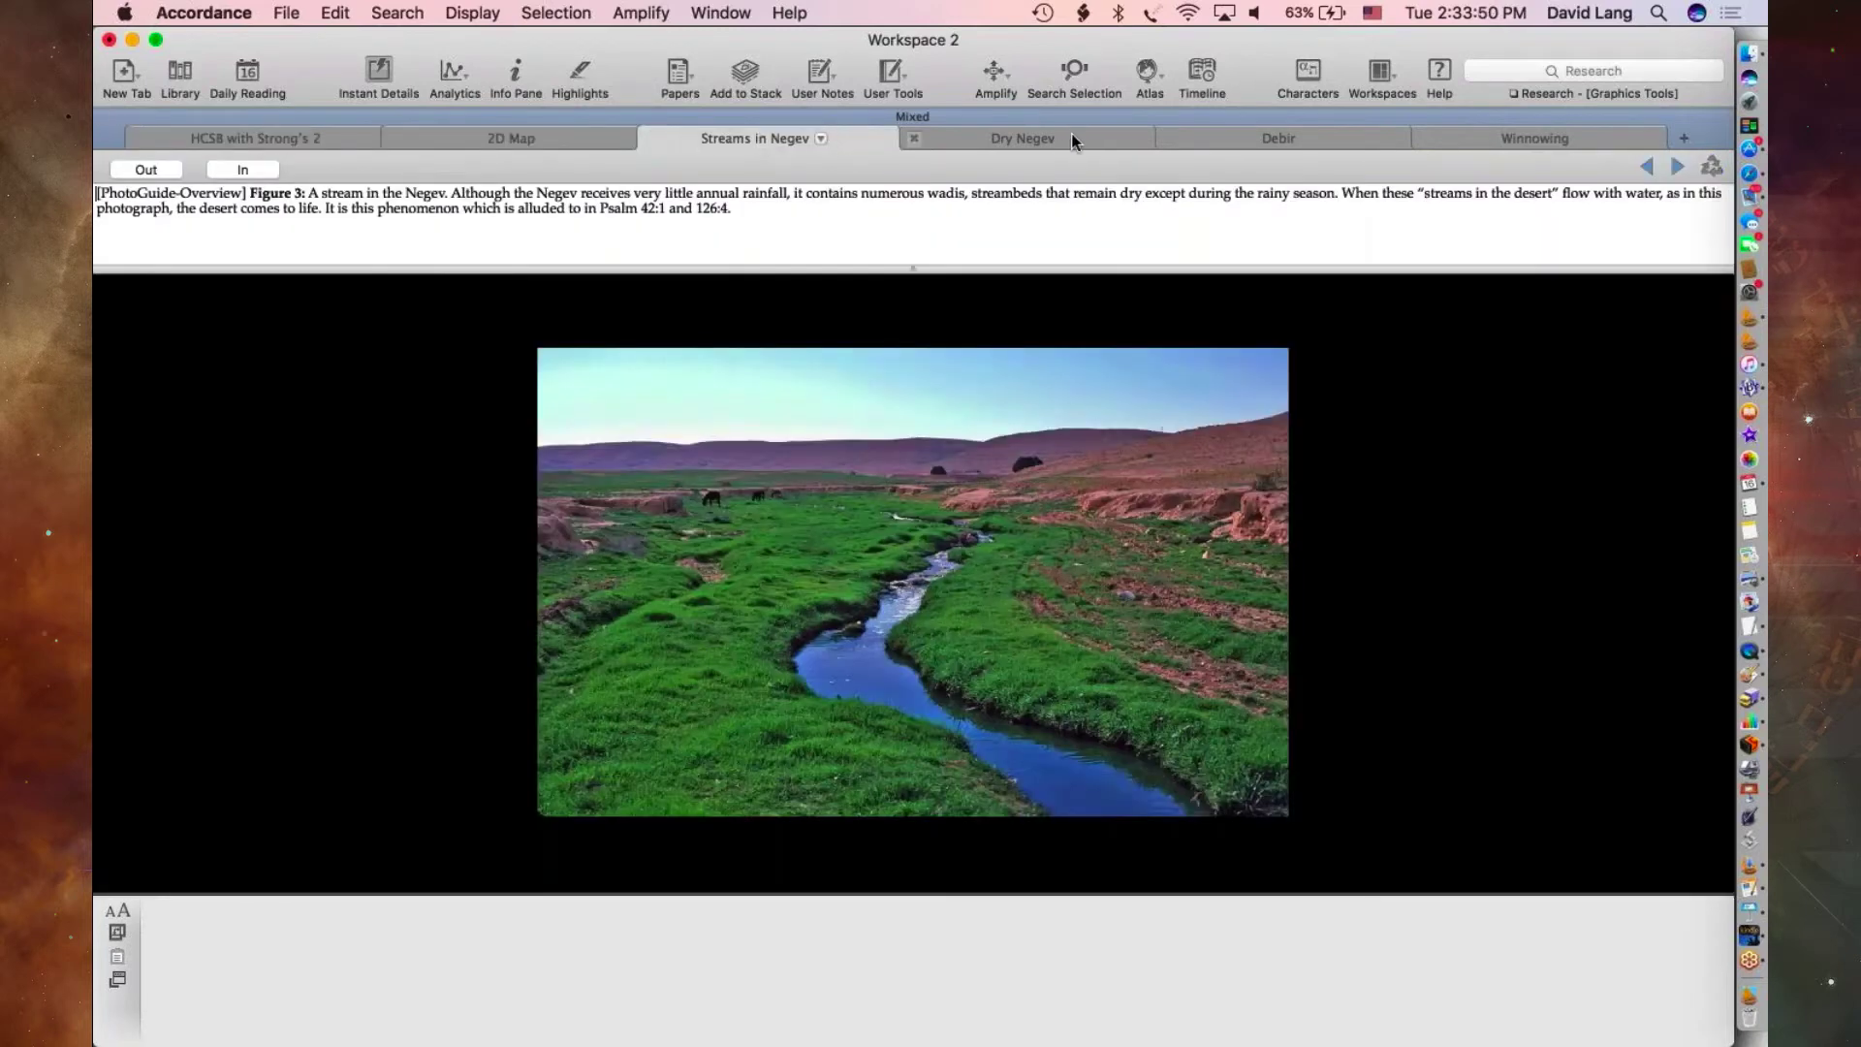
click(975, 139)
drag(975, 136, 678, 146)
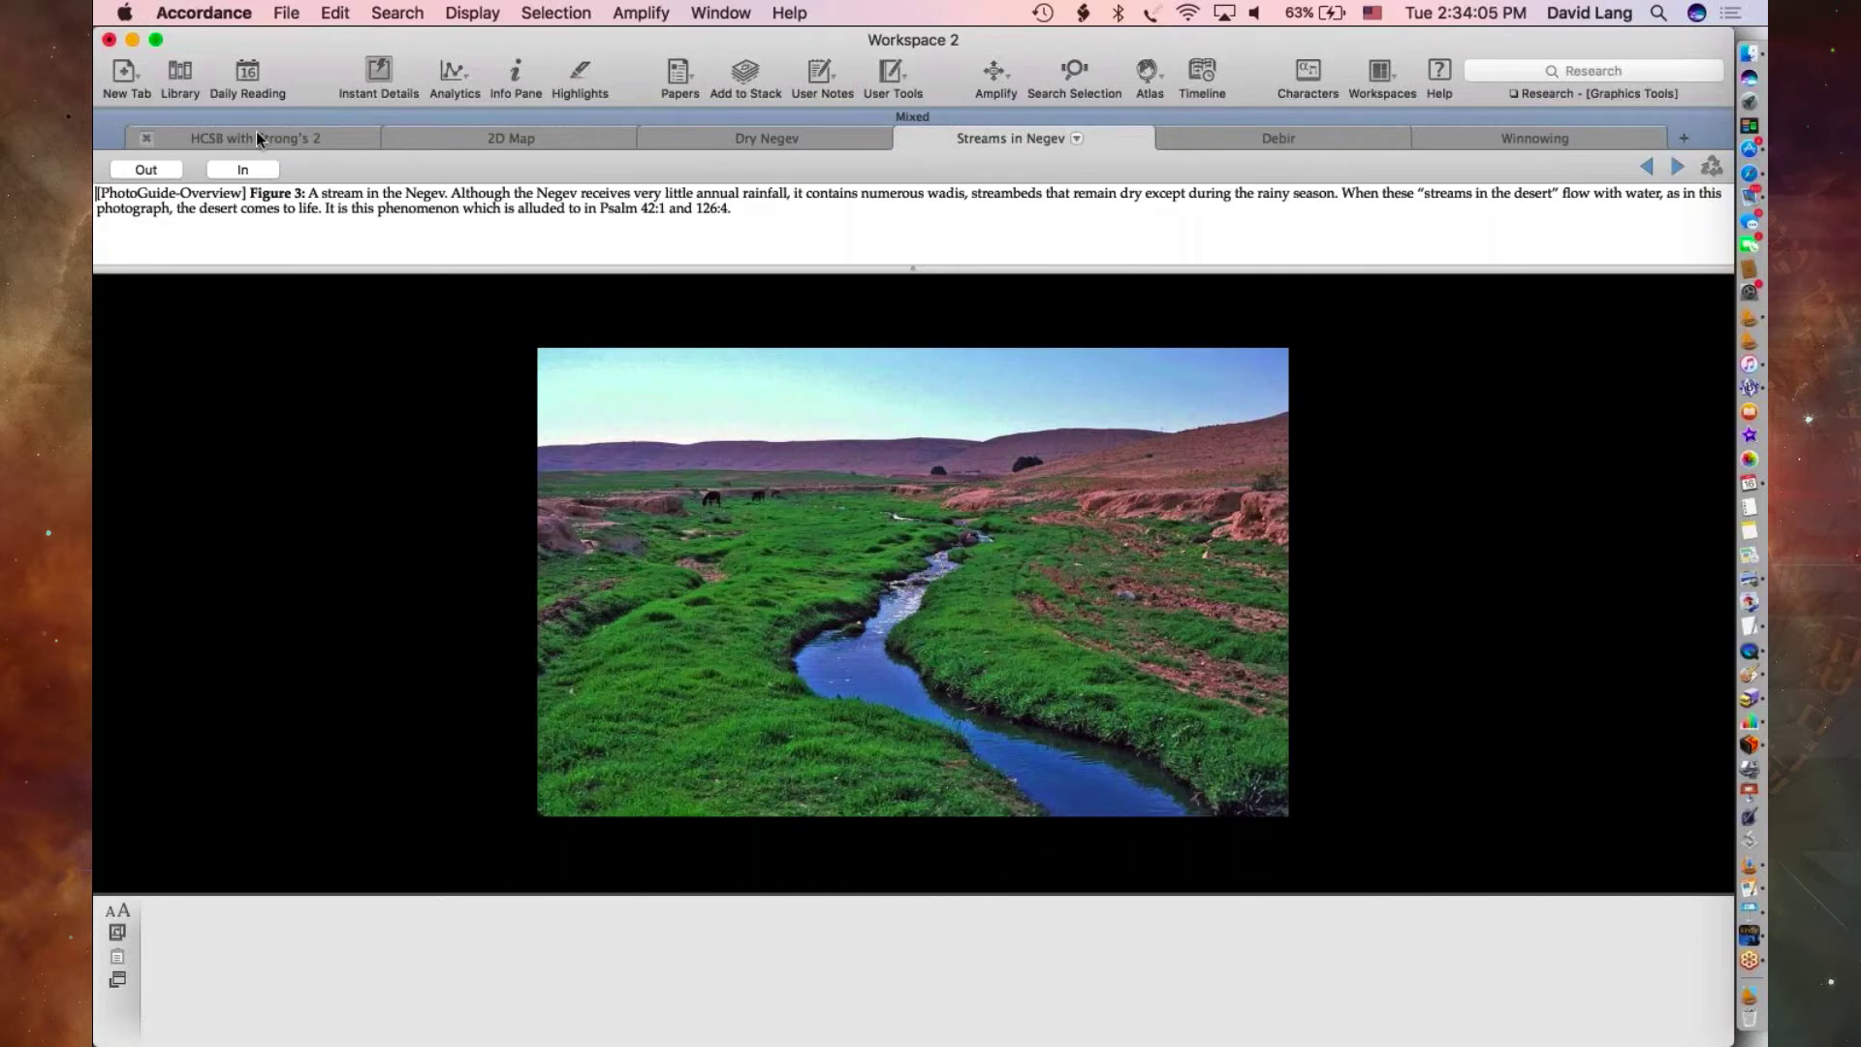
- Start the workspace slide show and go to the HCSB text of Joshua 15
click(719, 12)
click(788, 13)
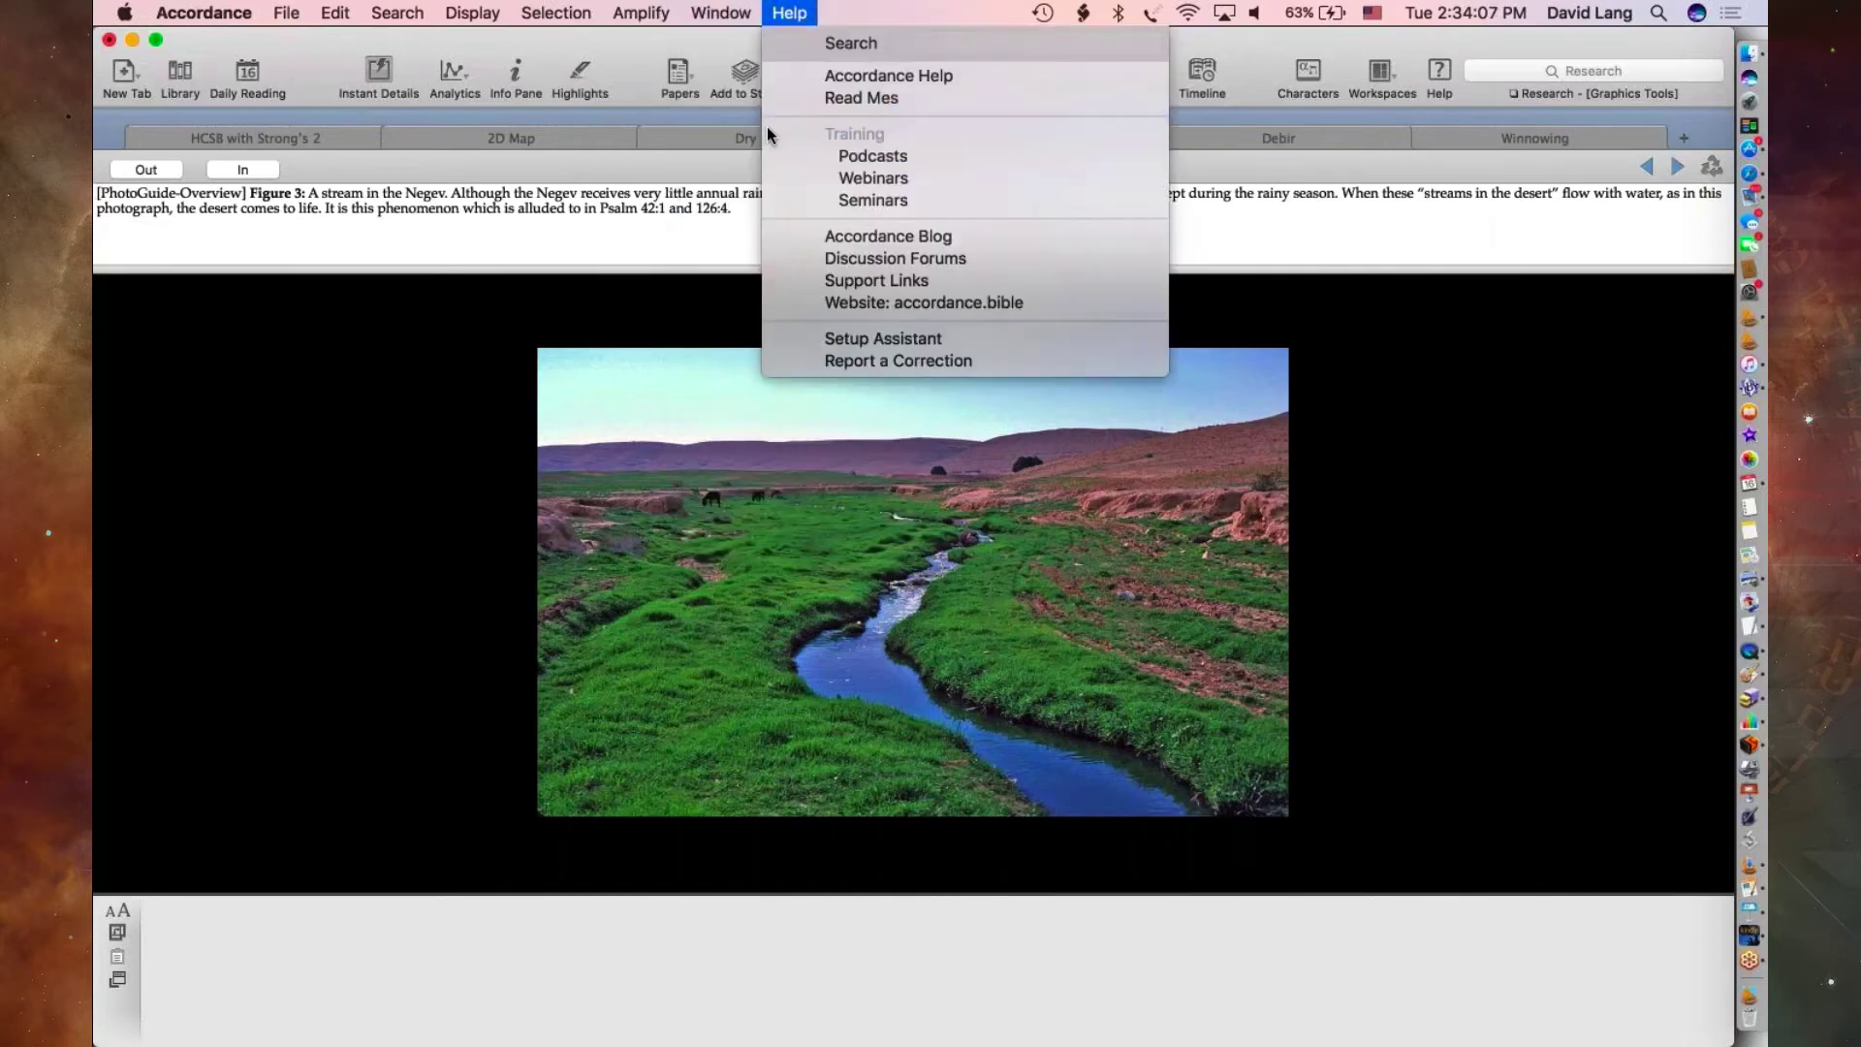
mouse_move(739, 10)
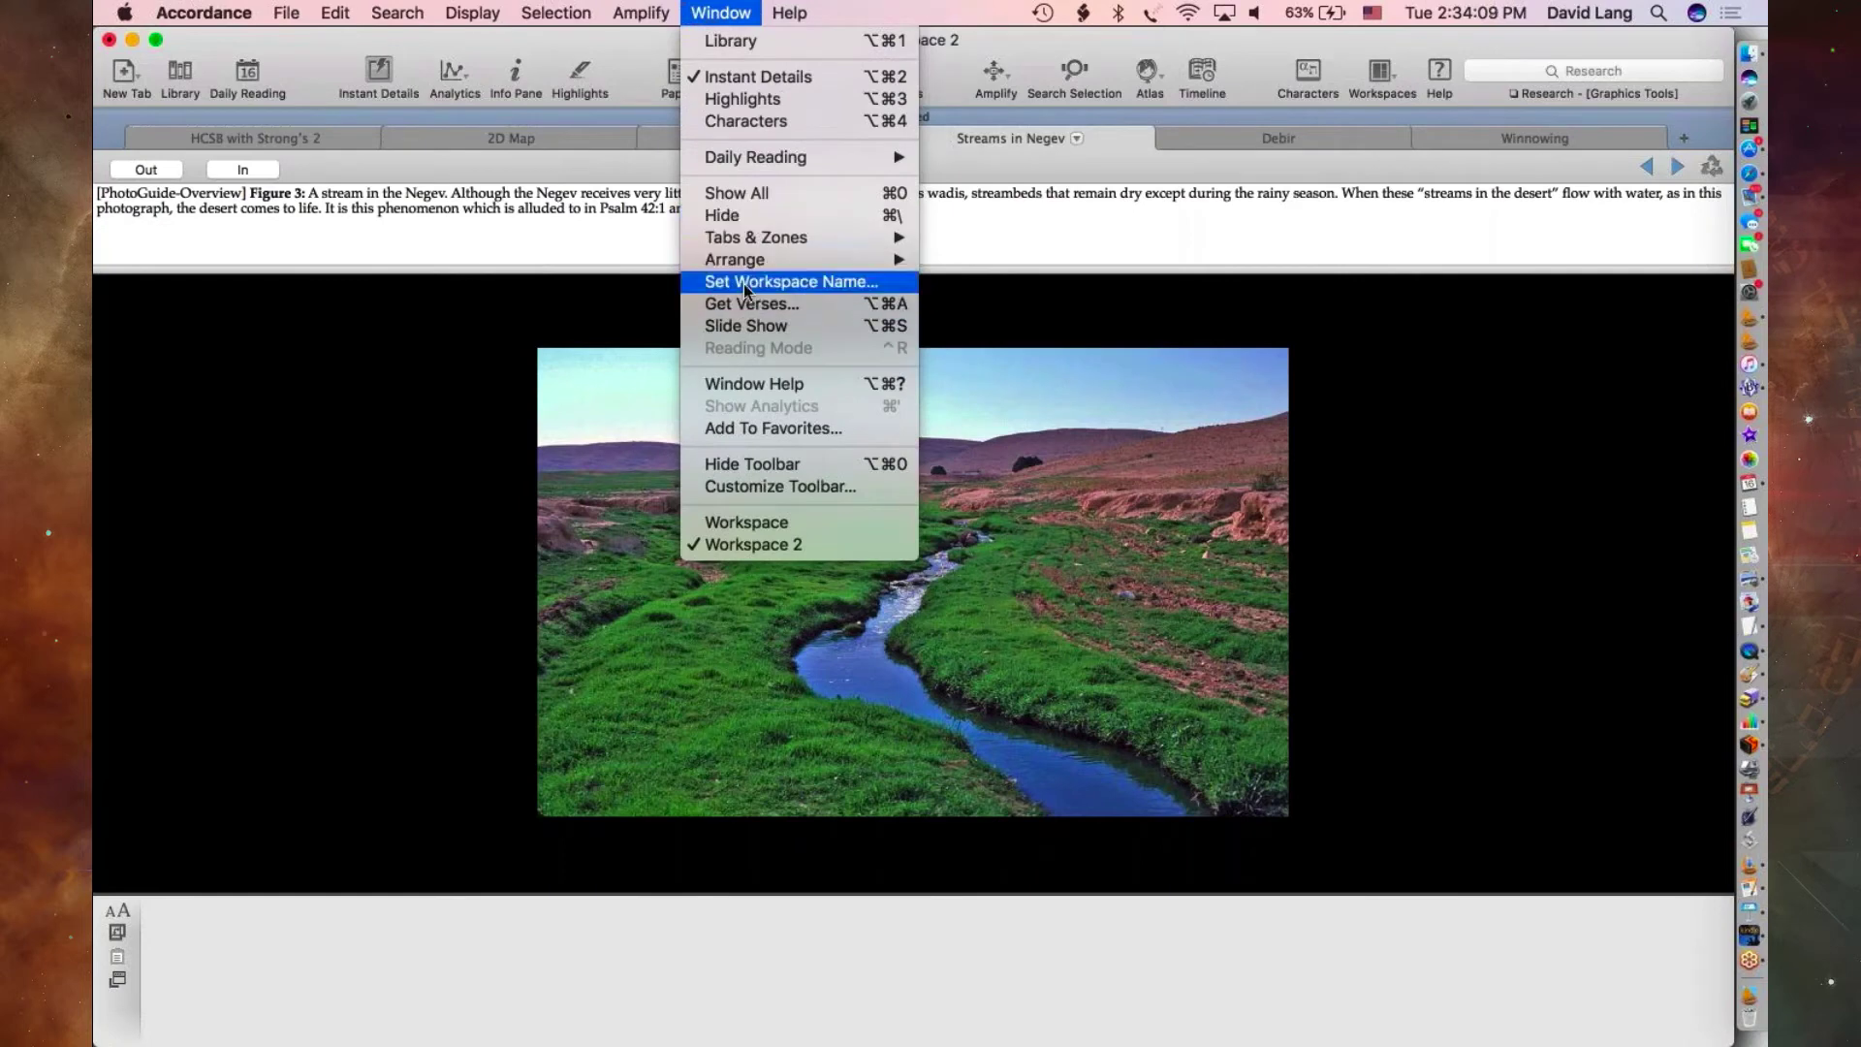
click(790, 327)
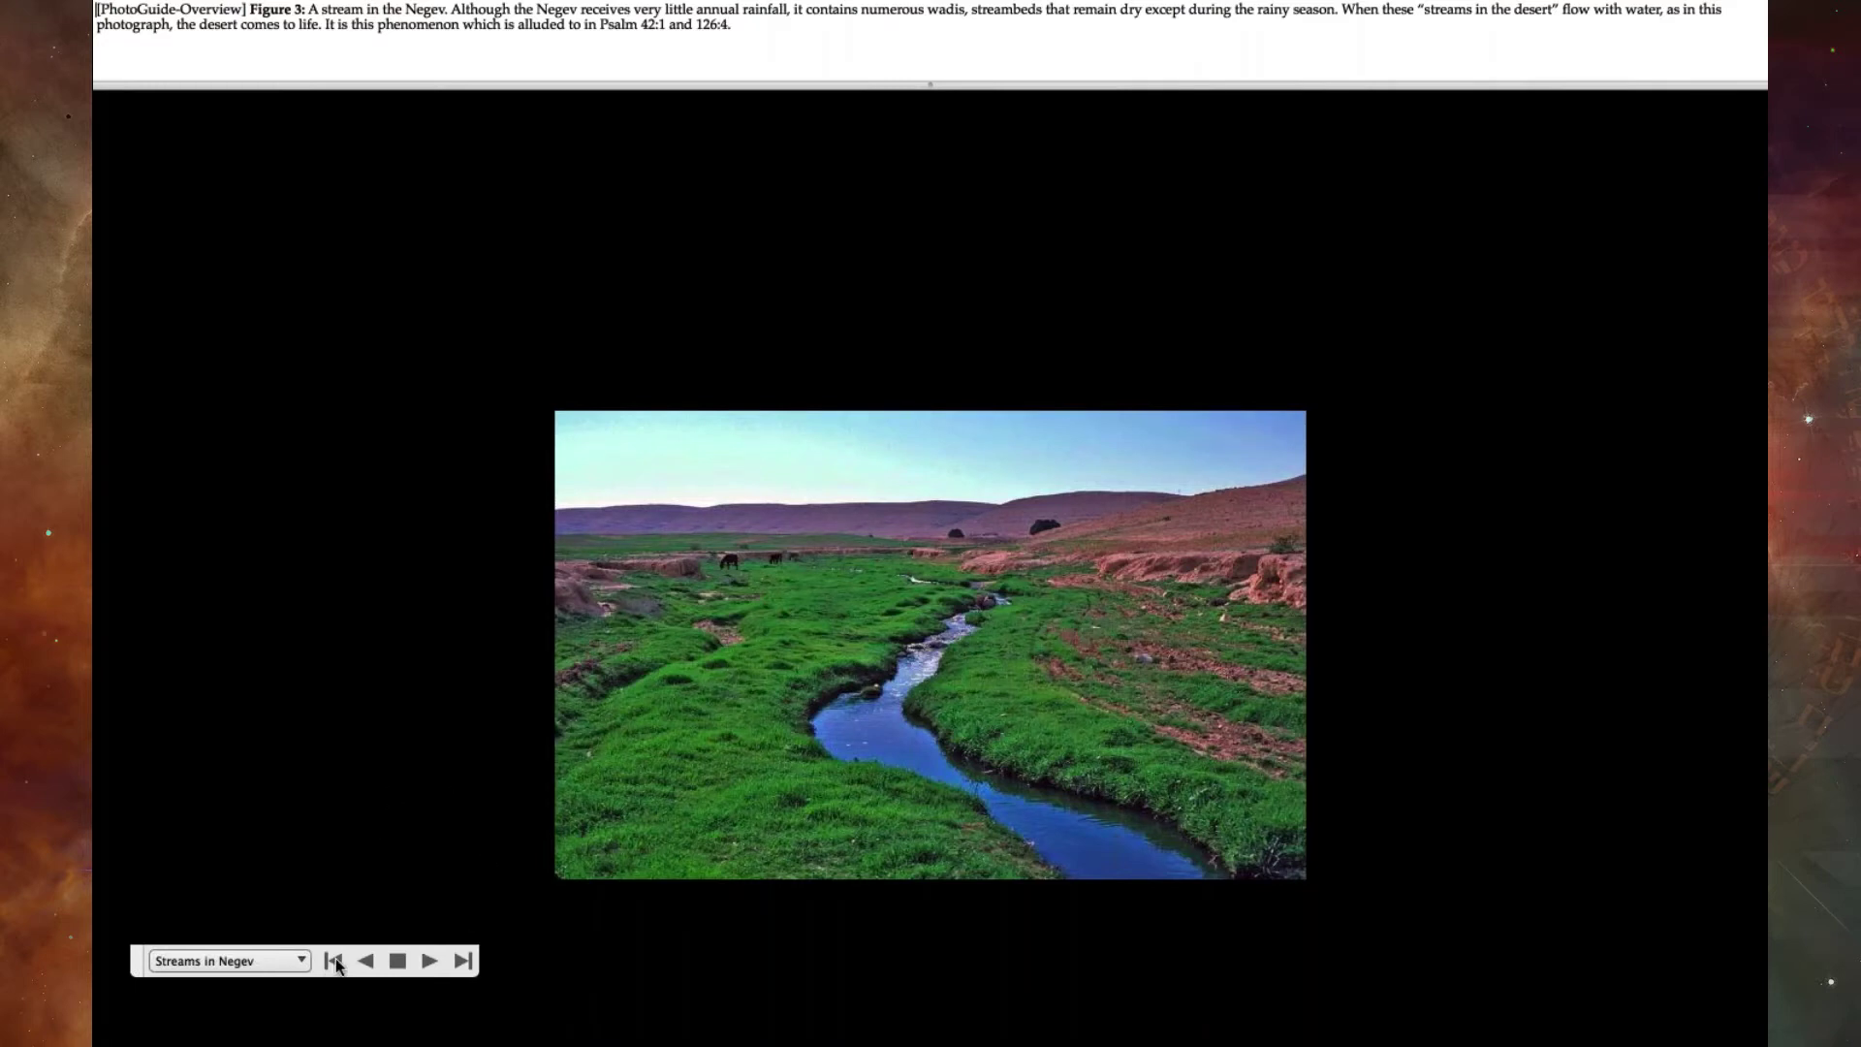
key(Escape)
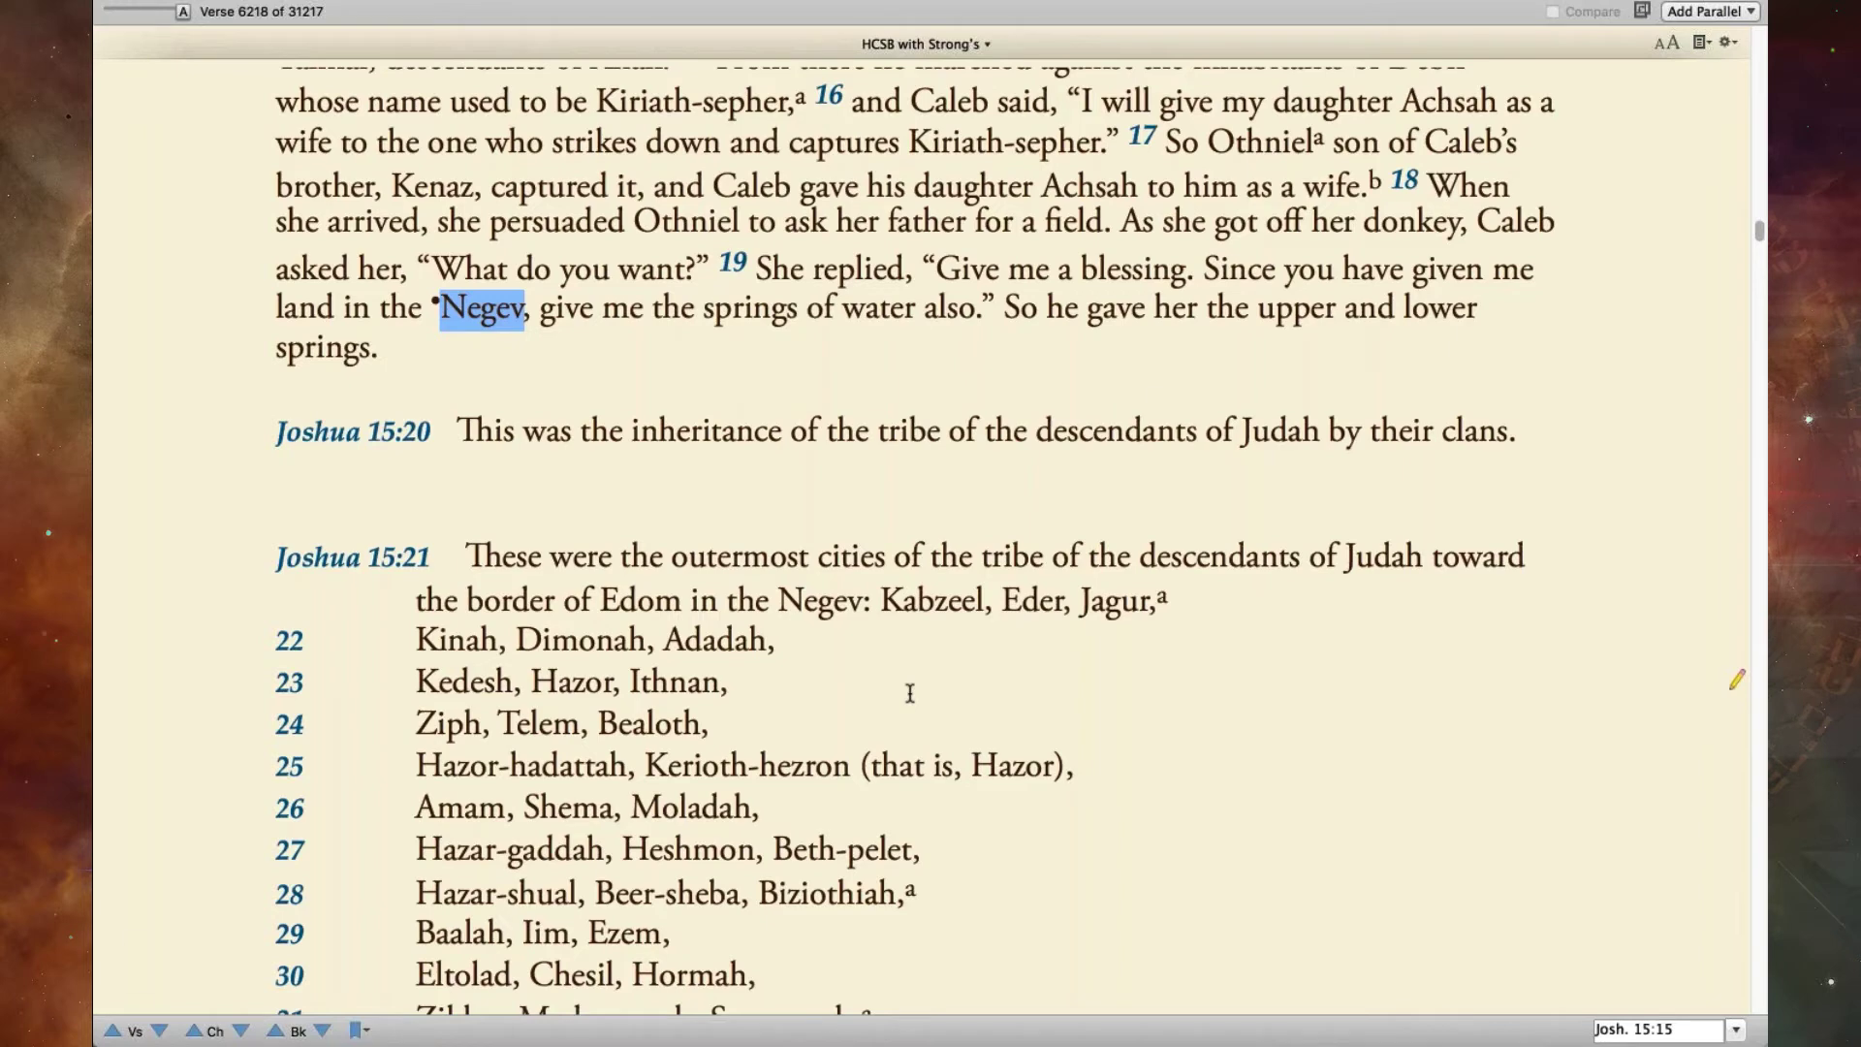
- Add ESV with Strong's as a parallel text beside the HCSB within the slide show
click(1683, 12)
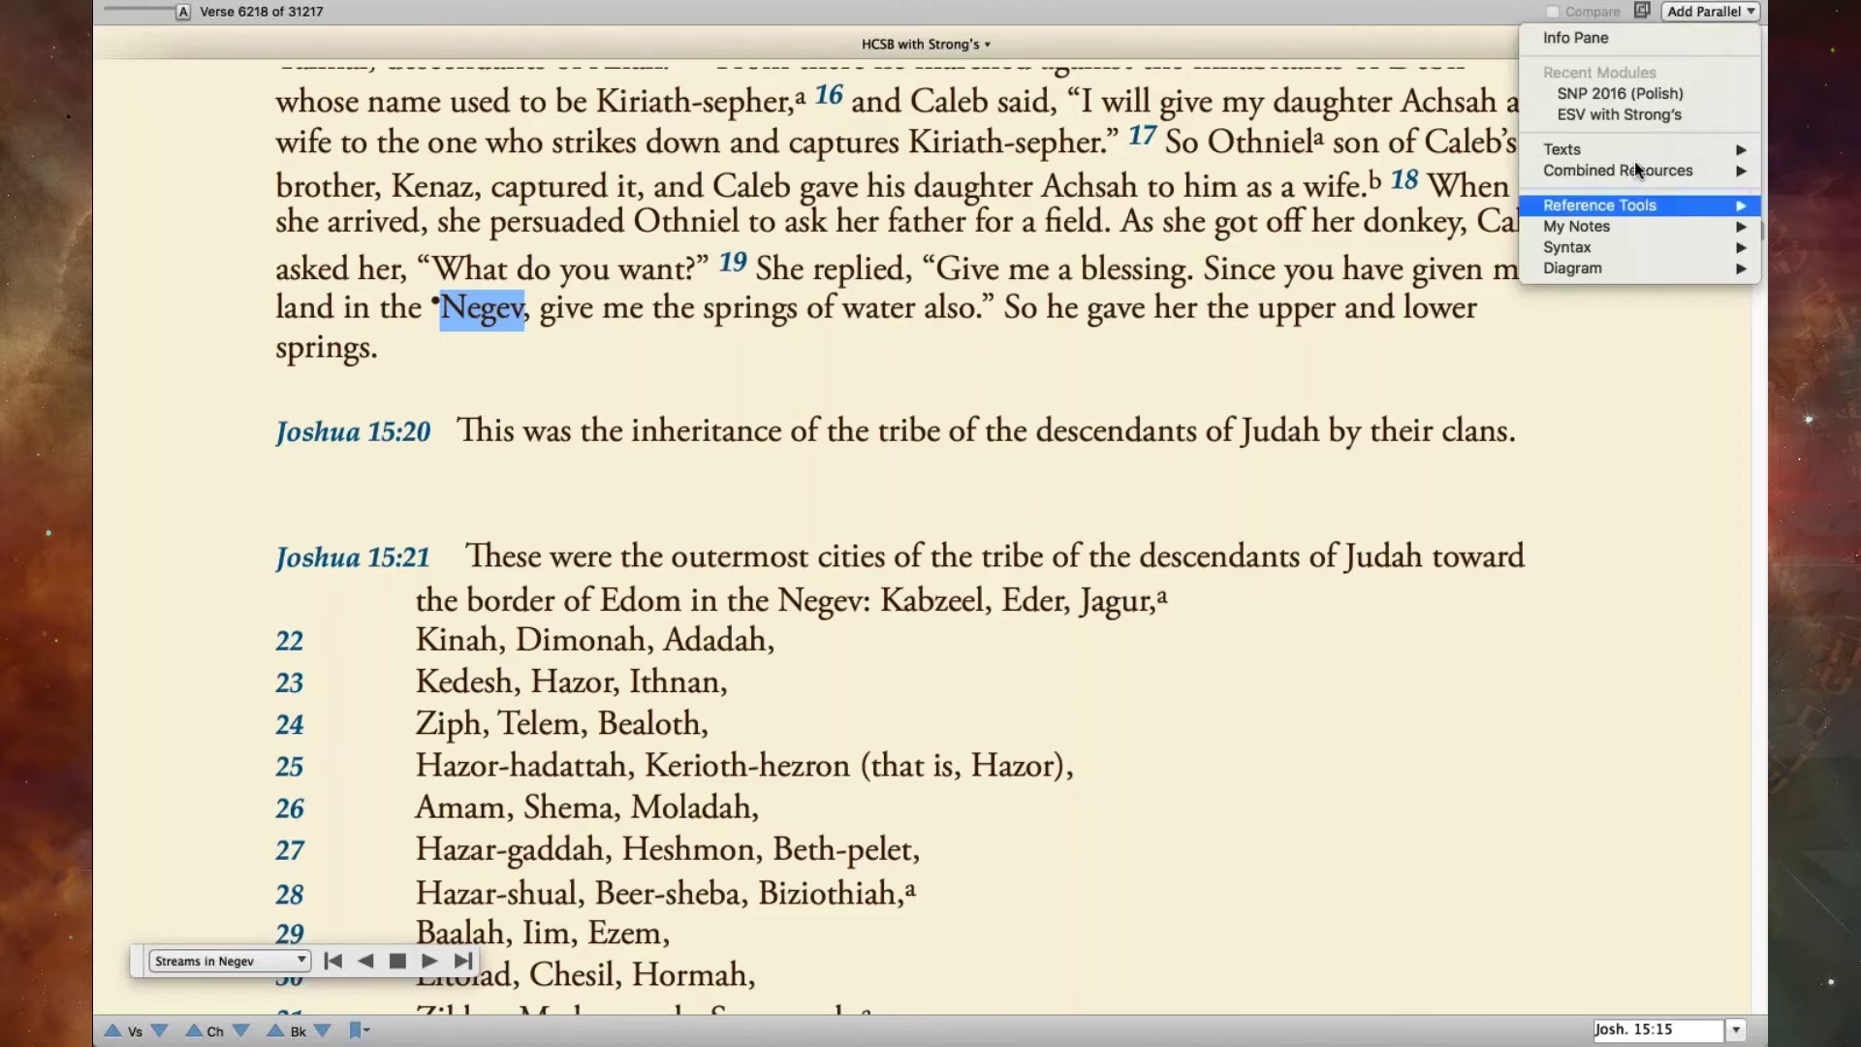
mouse_move(1634, 153)
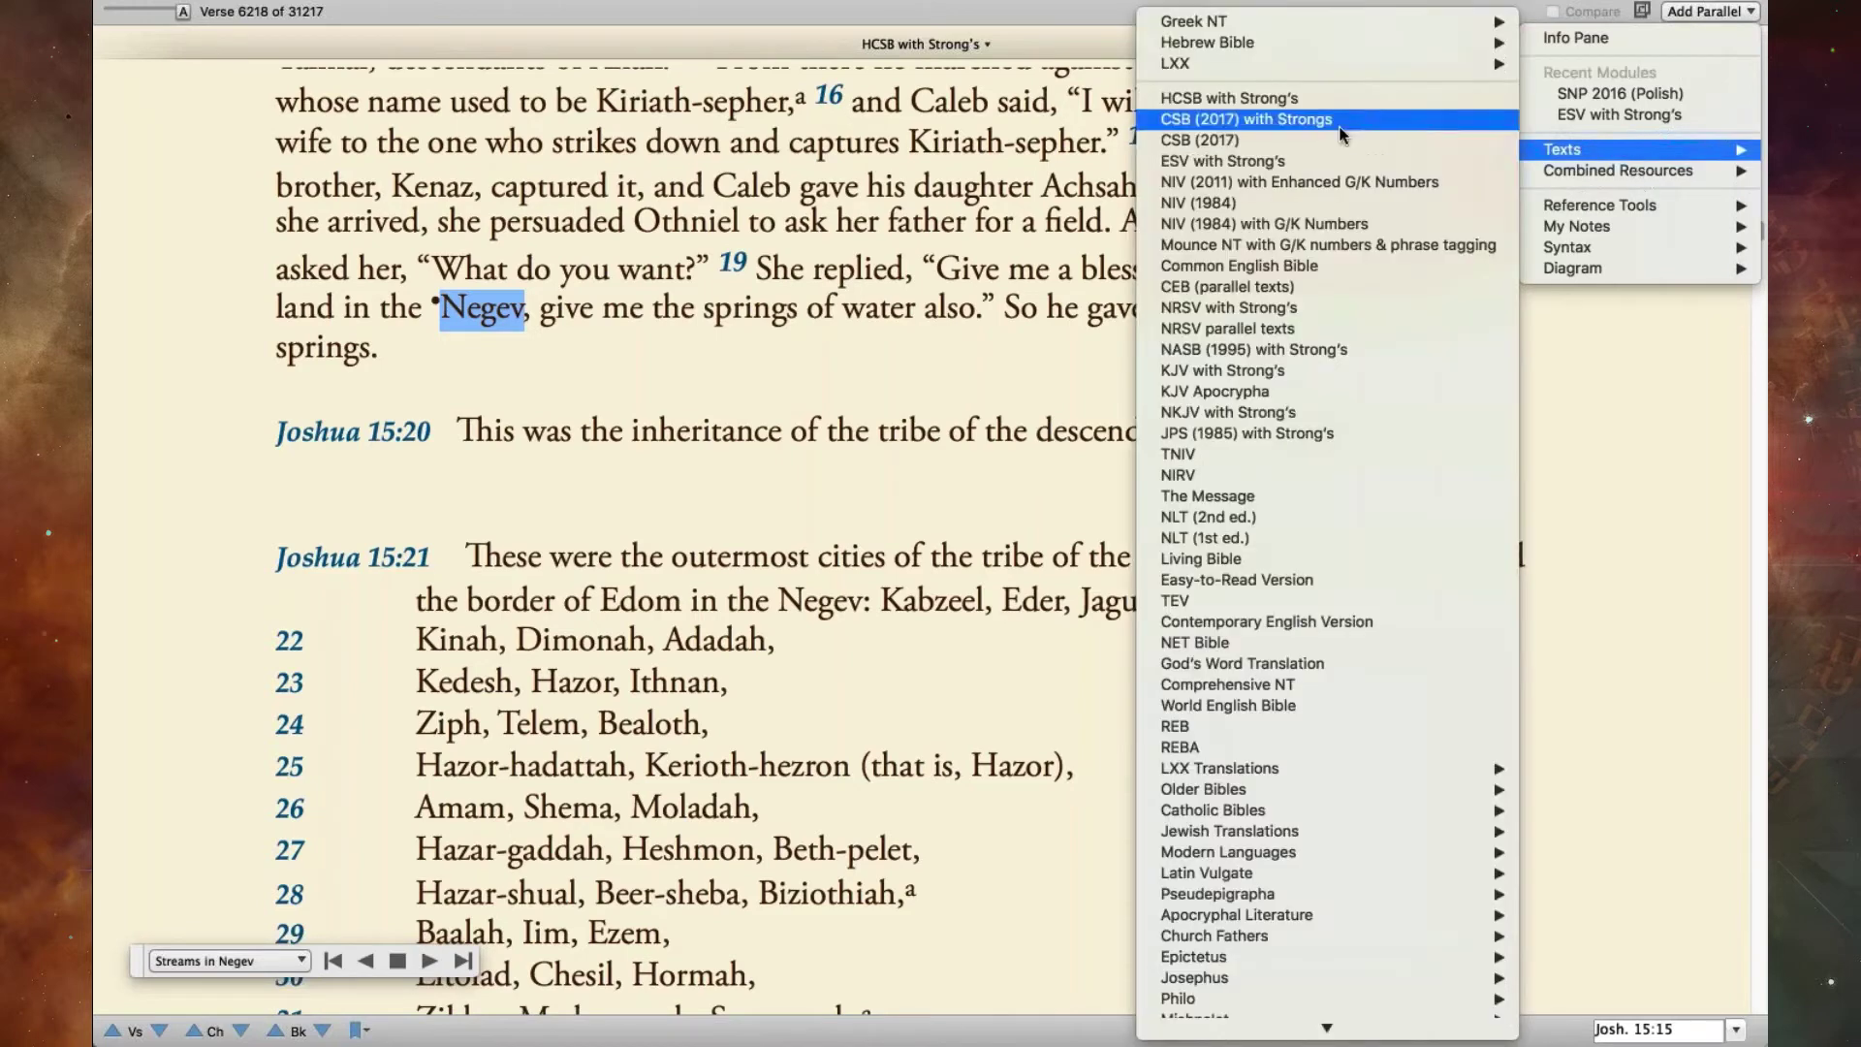
click(1243, 161)
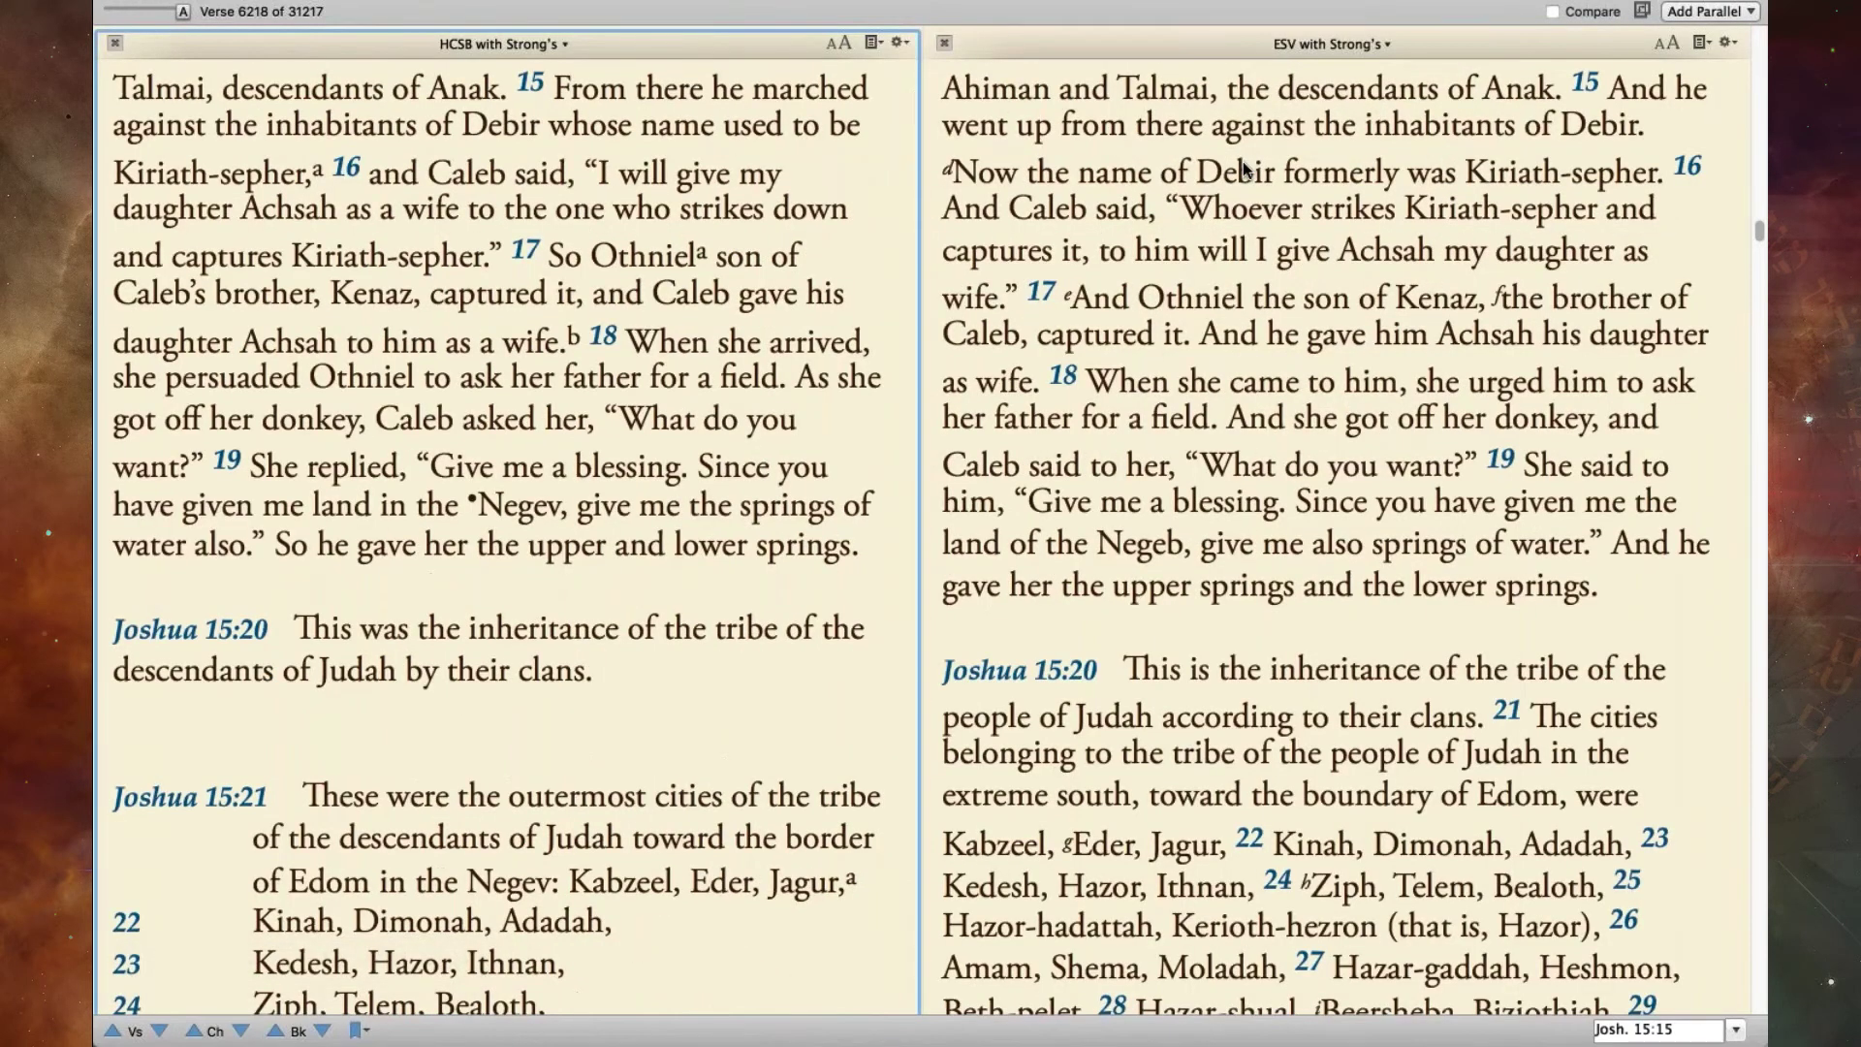
- Highlight the differences between the HCSB and ESV, turn the comparison off and remove the ESV parallel
click(1591, 17)
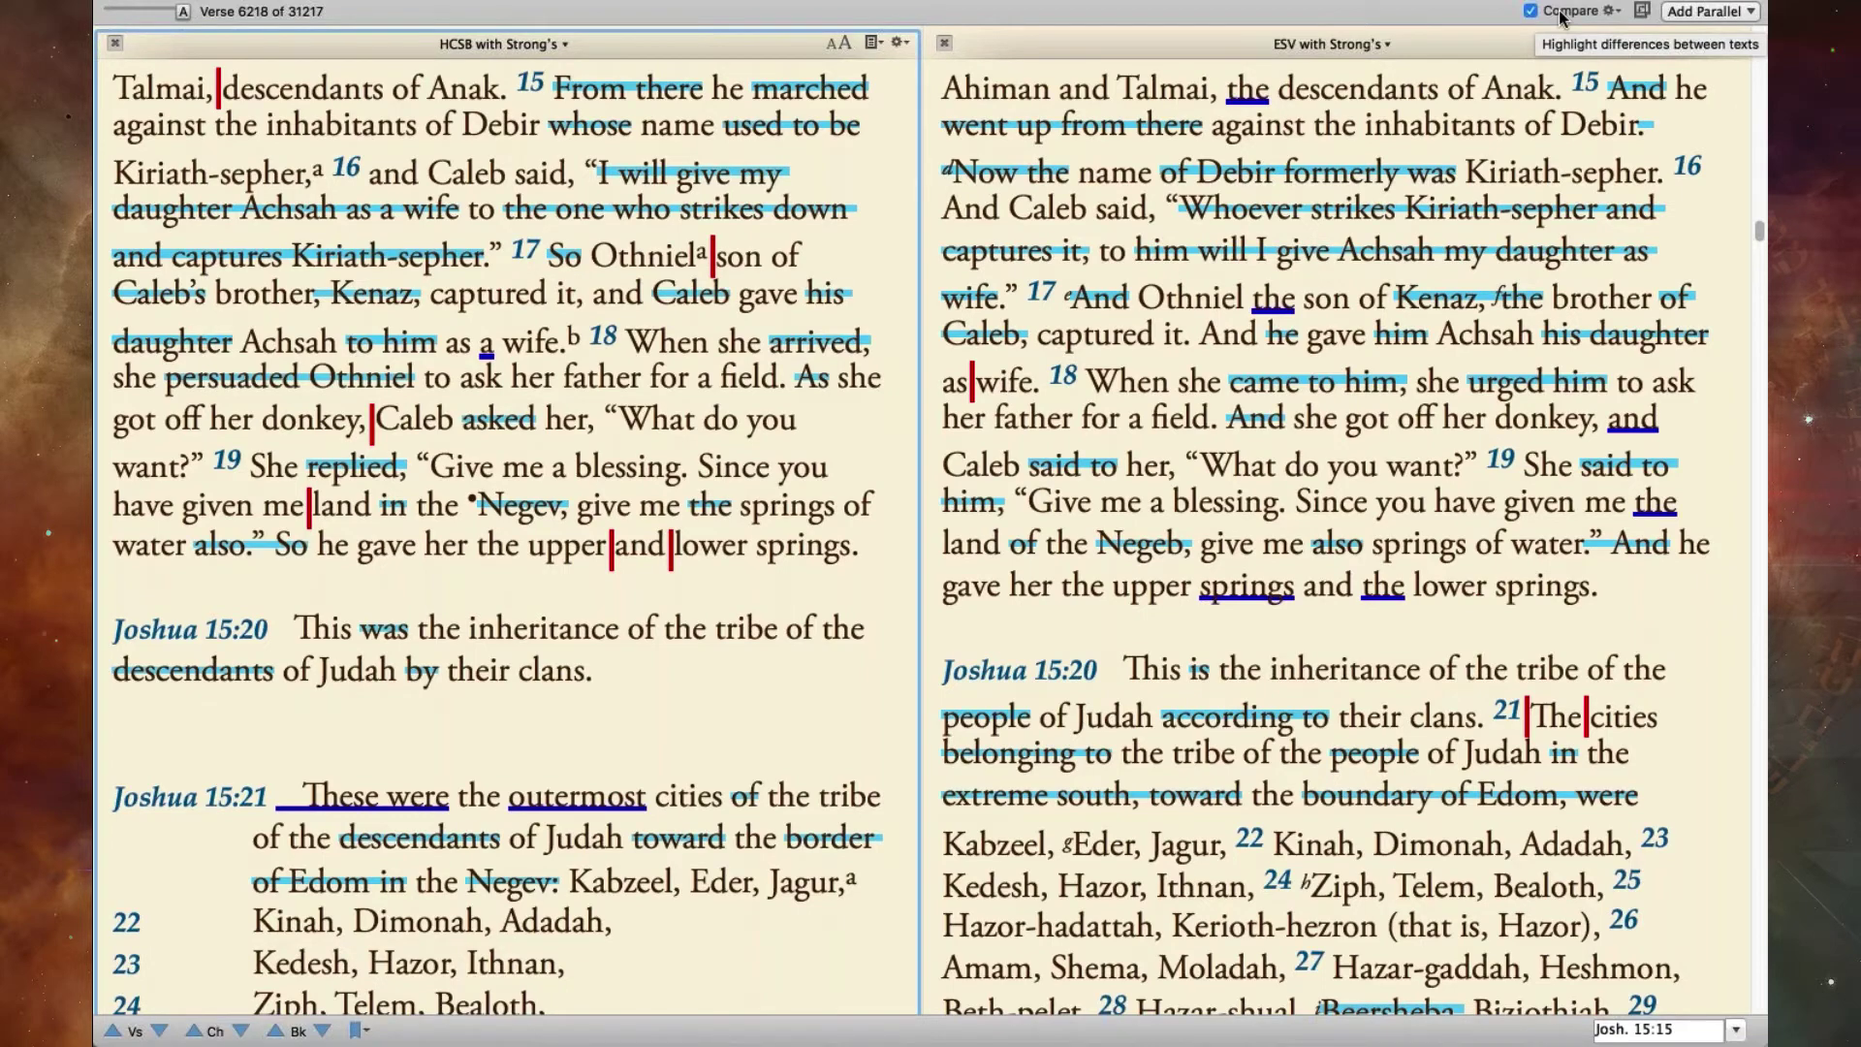
click(1554, 11)
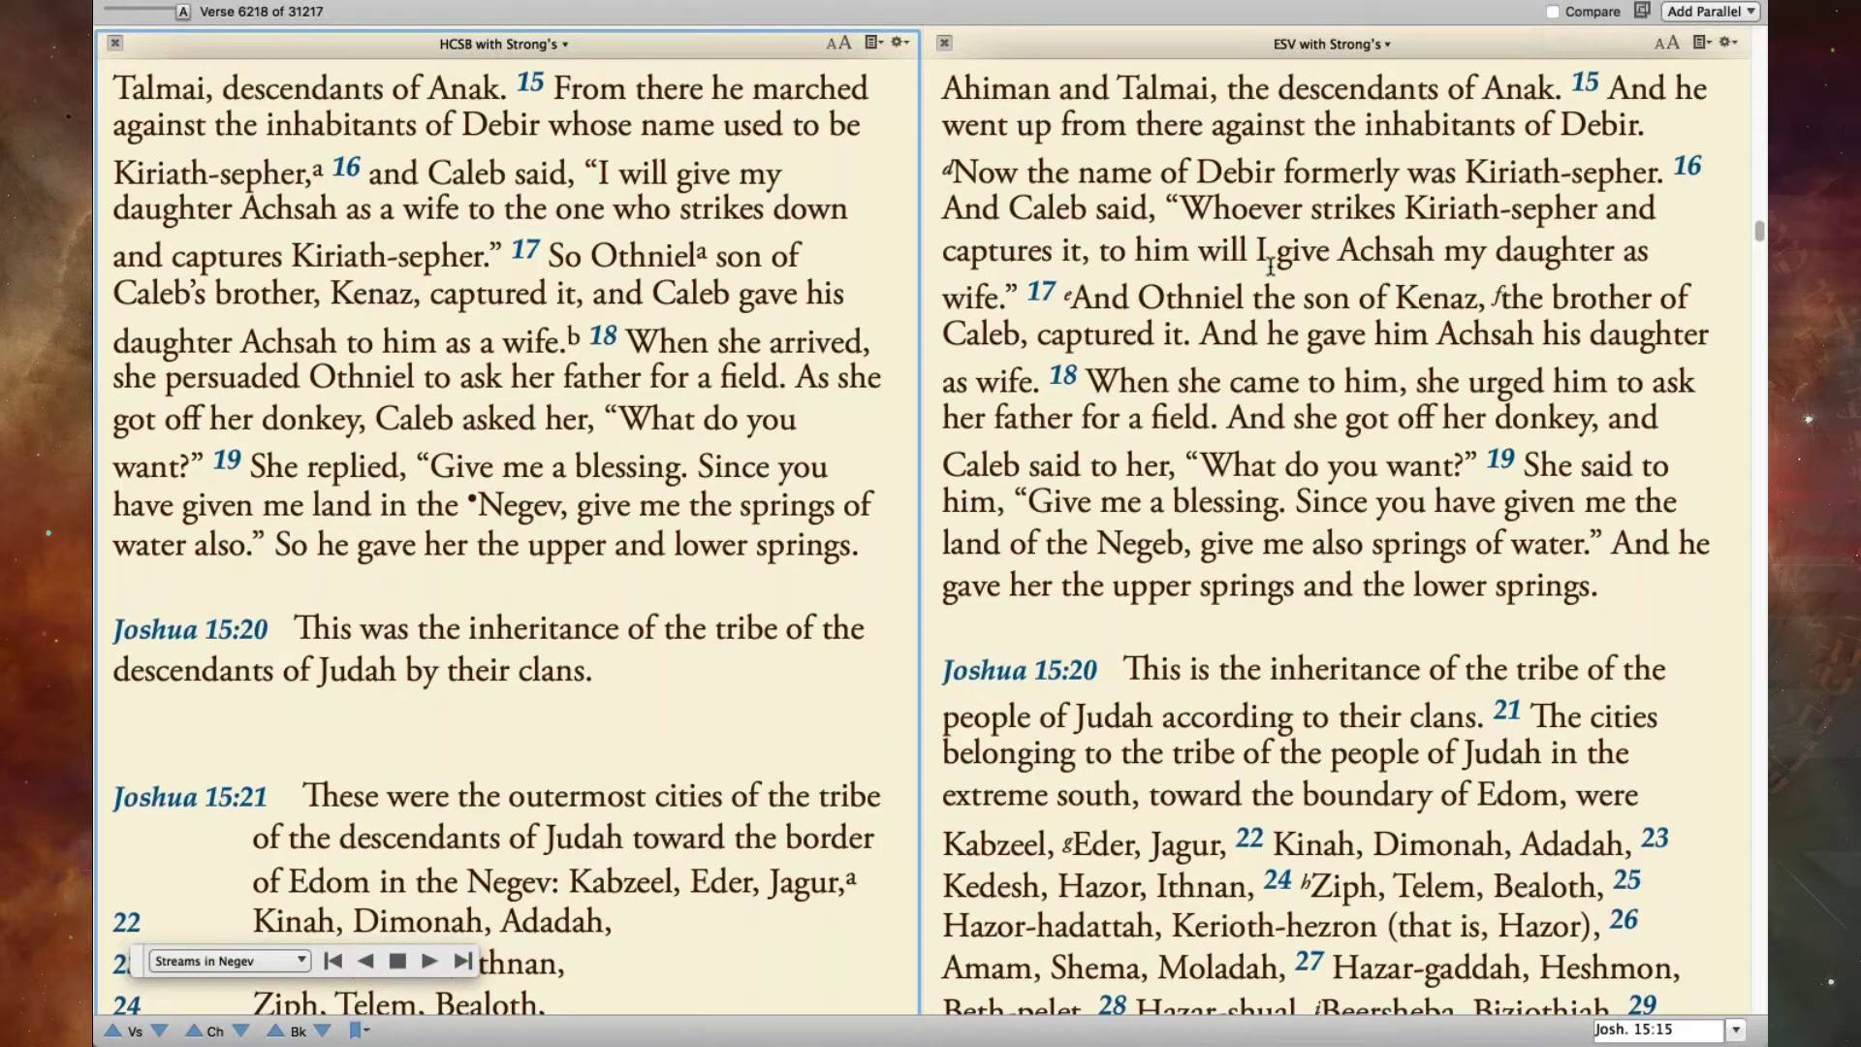
click(944, 43)
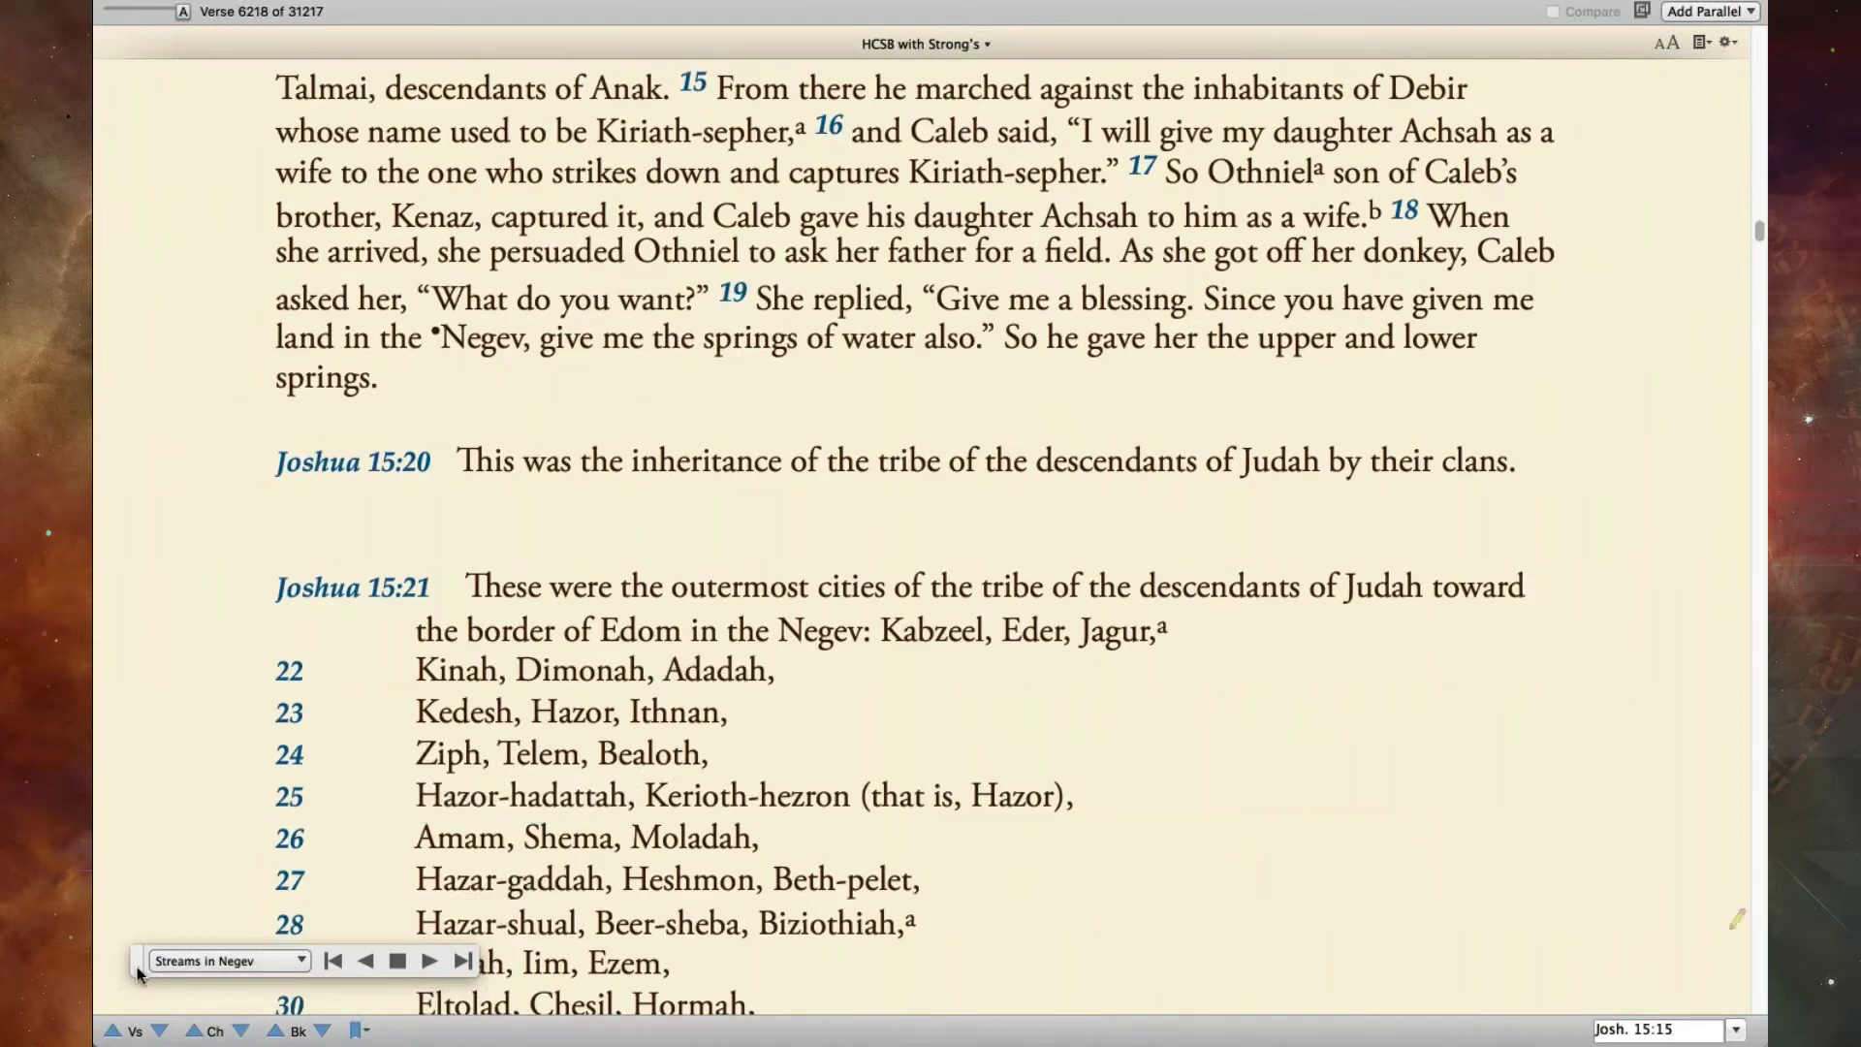
- Reposition the floating slide show controls over the HCSB text
drag(157, 974, 426, 1022)
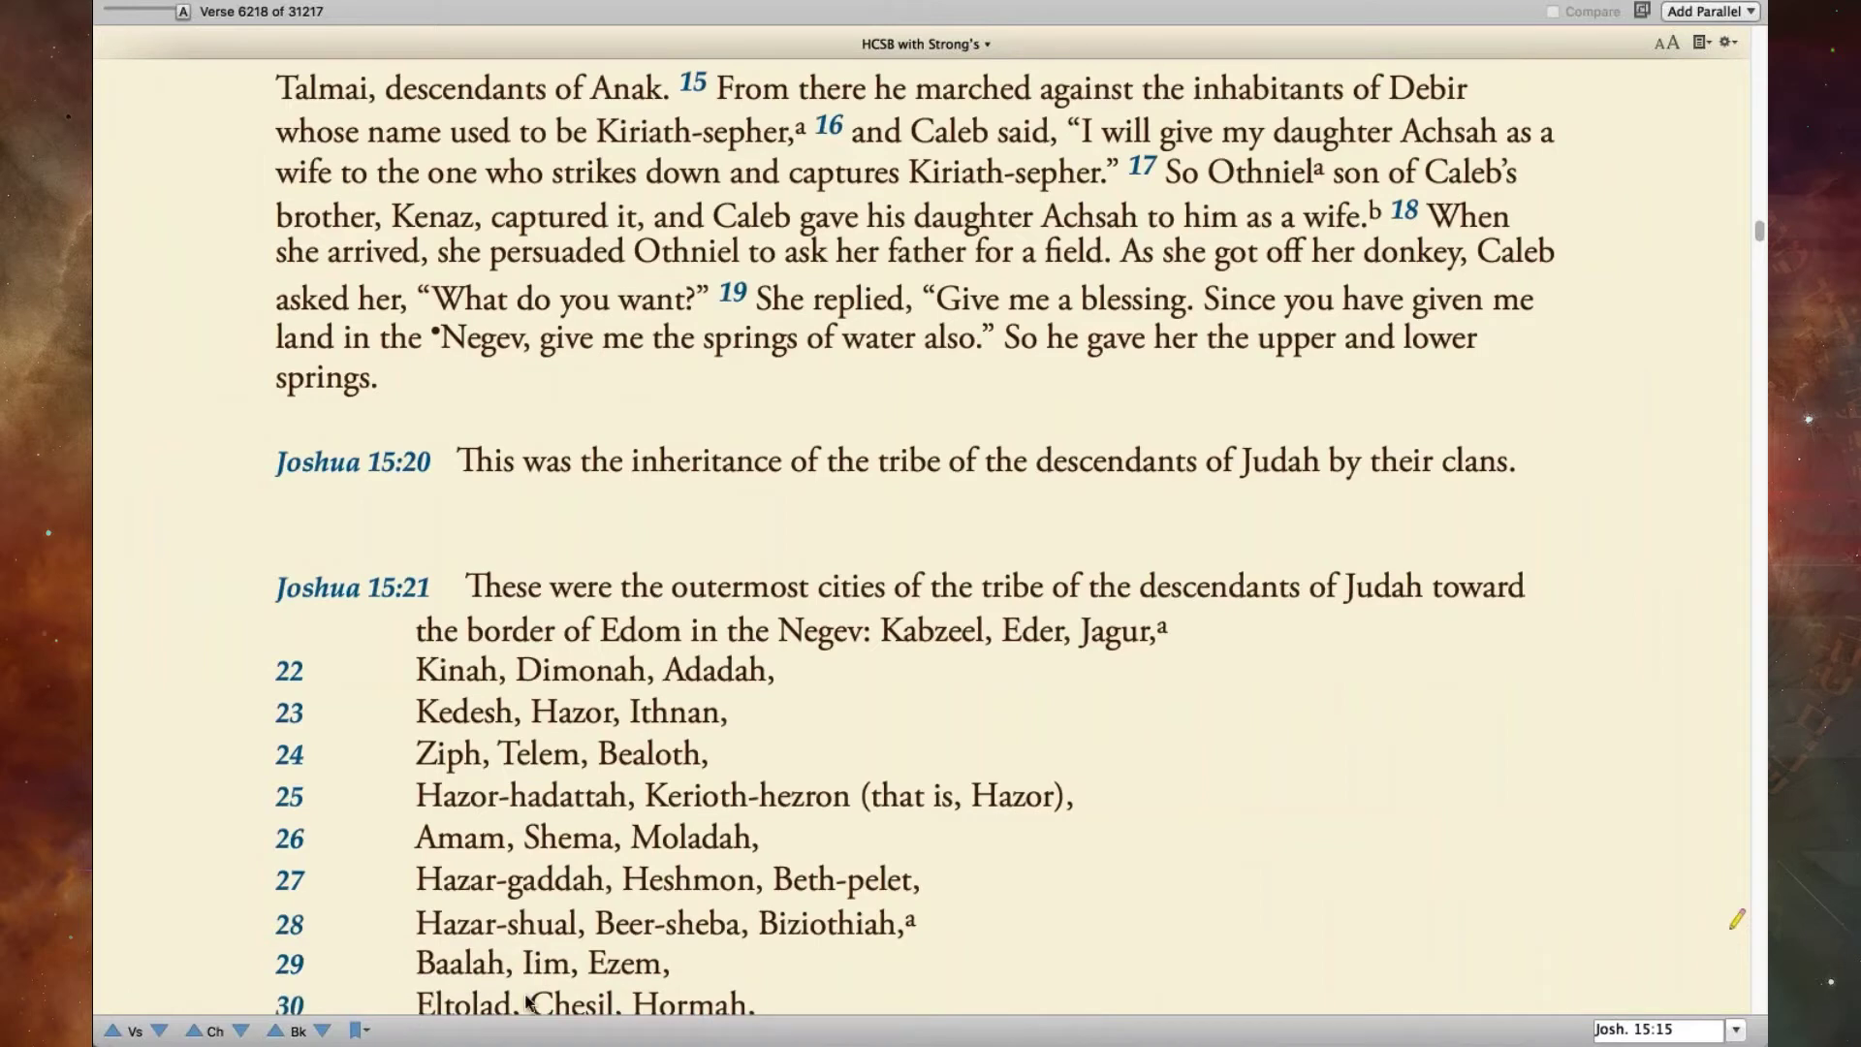
- In the slide show's 2D map, switch the displayed regions to Tribe Borders, and replace them with Modern Nations
mouse_move(455, 923)
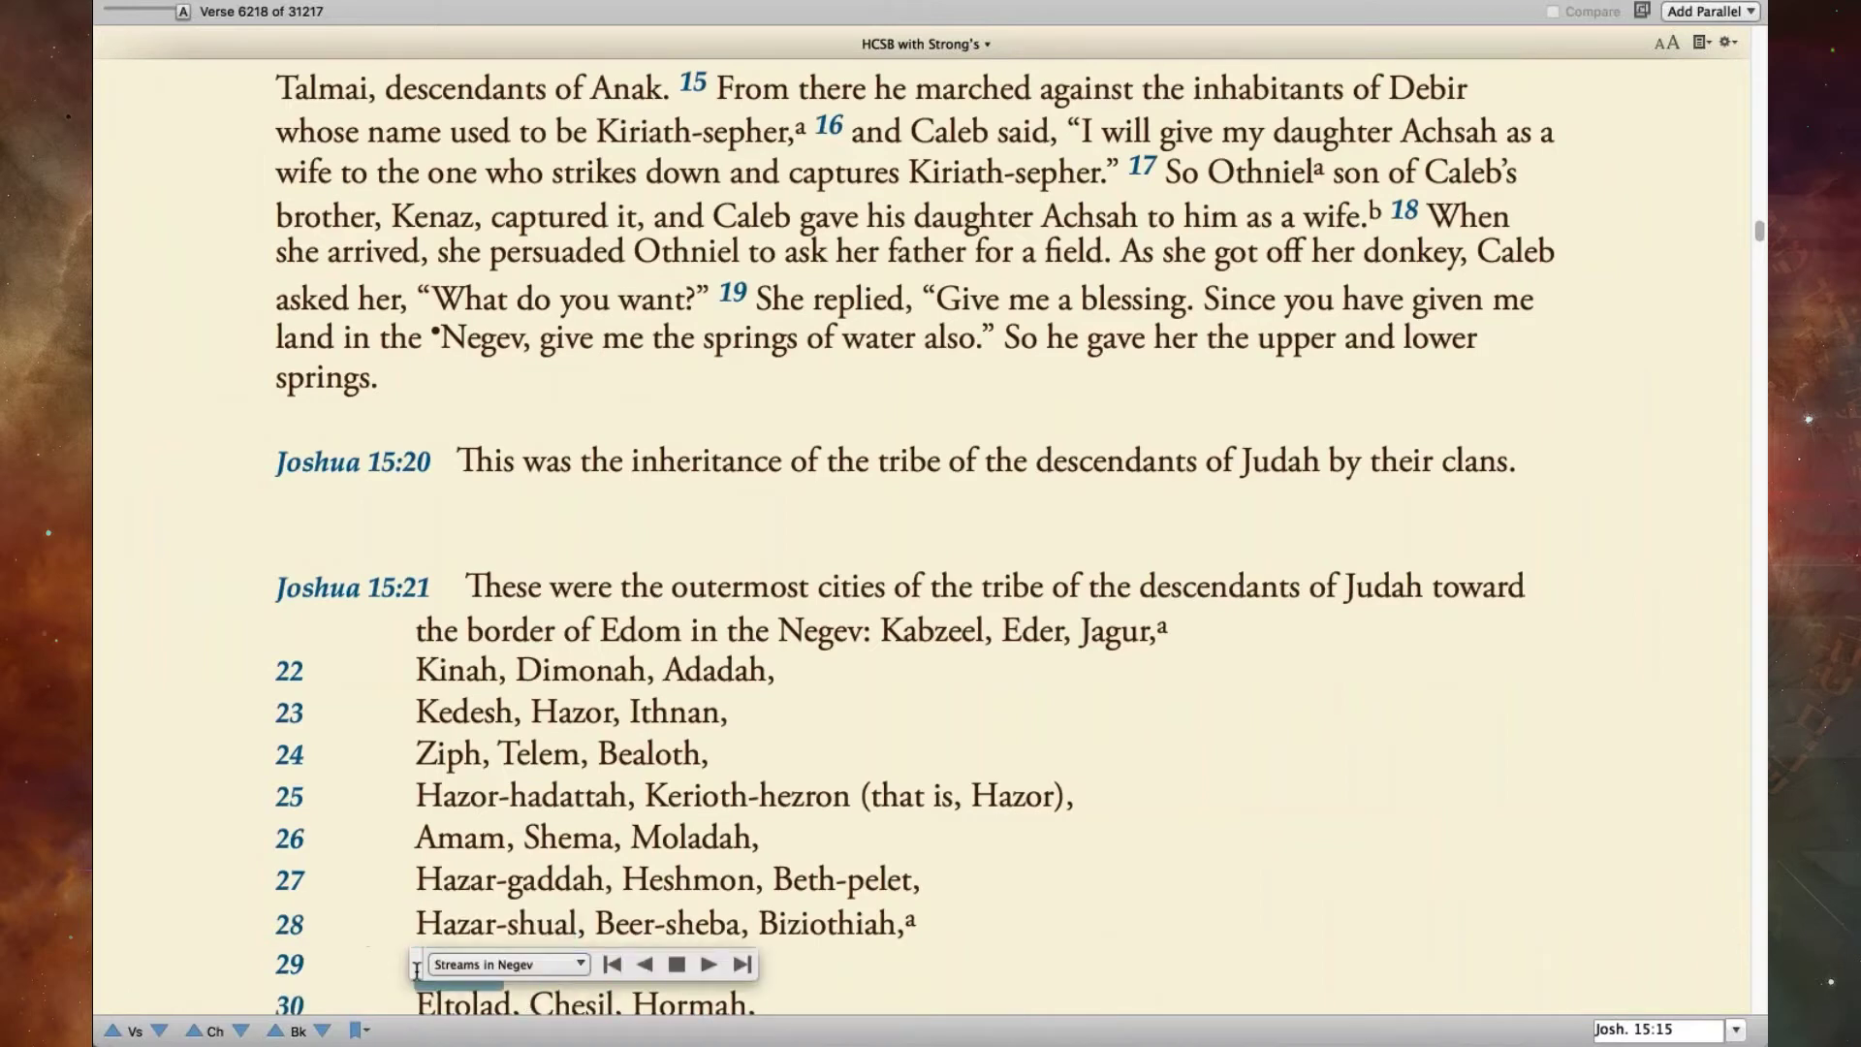
drag(416, 970, 419, 983)
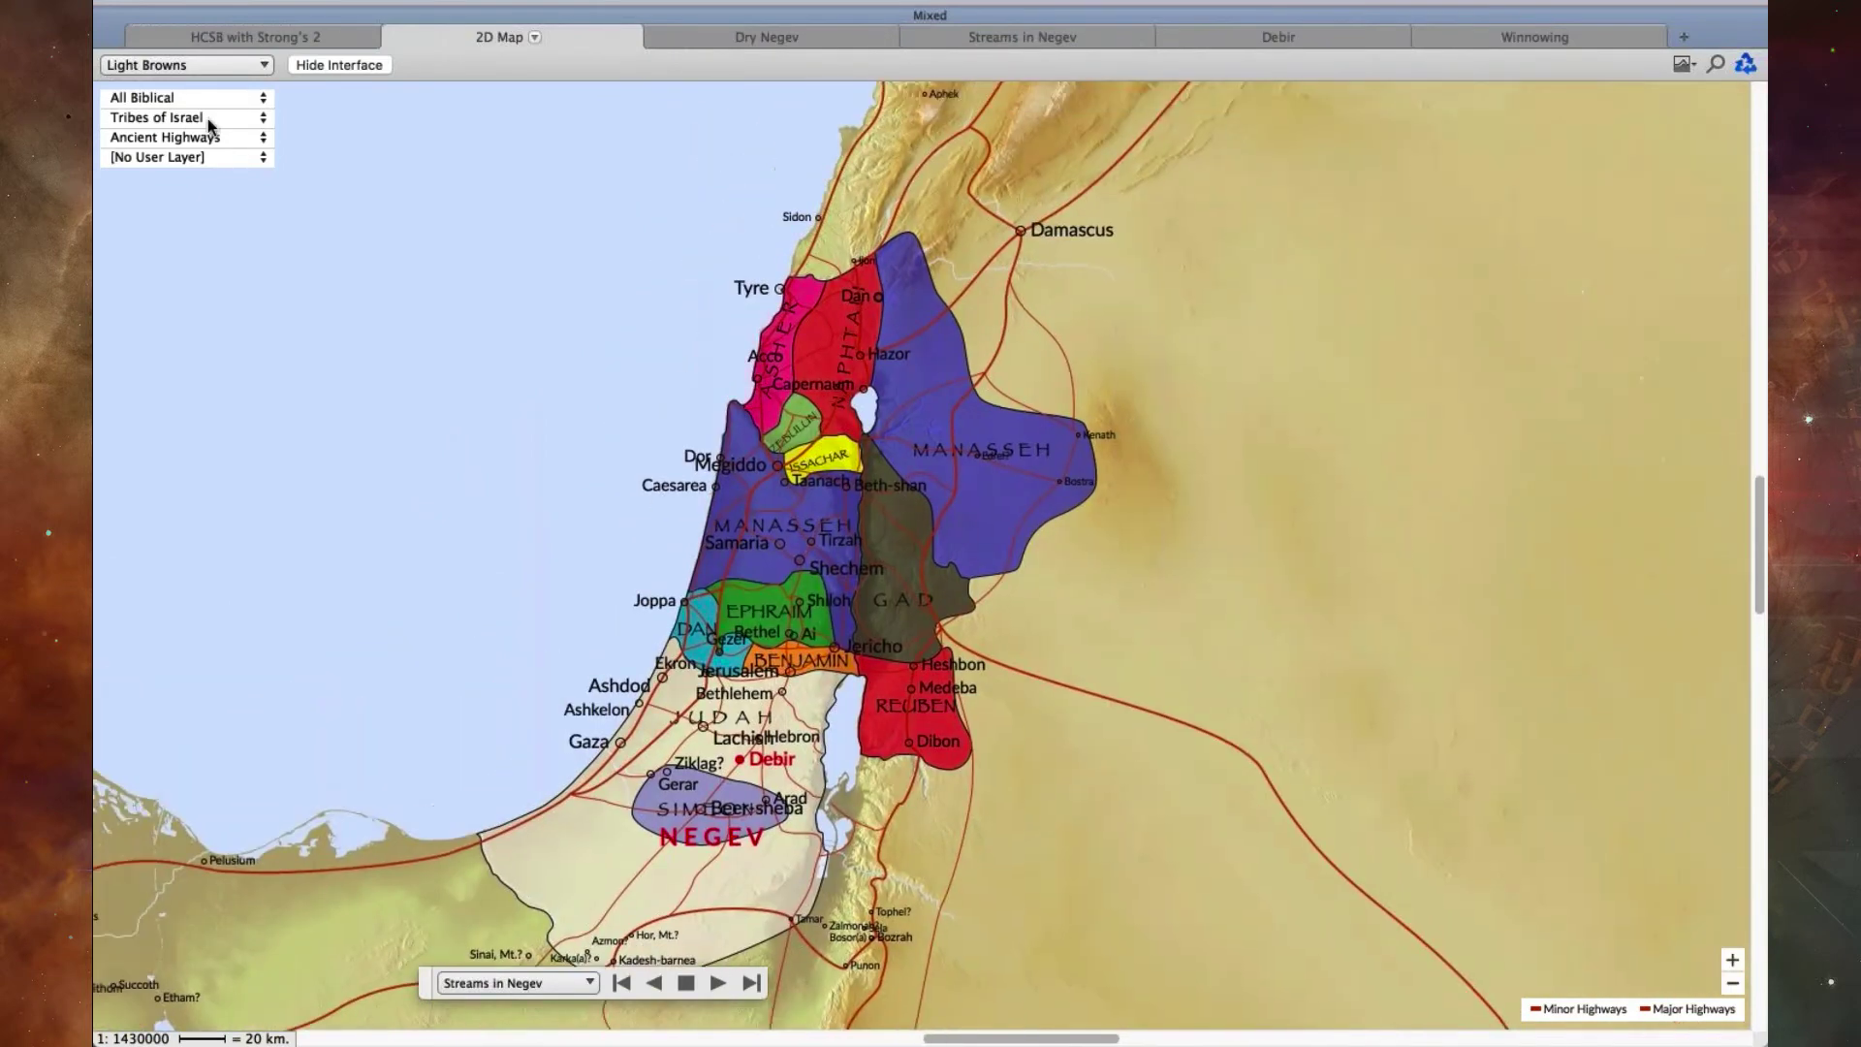
click(207, 118)
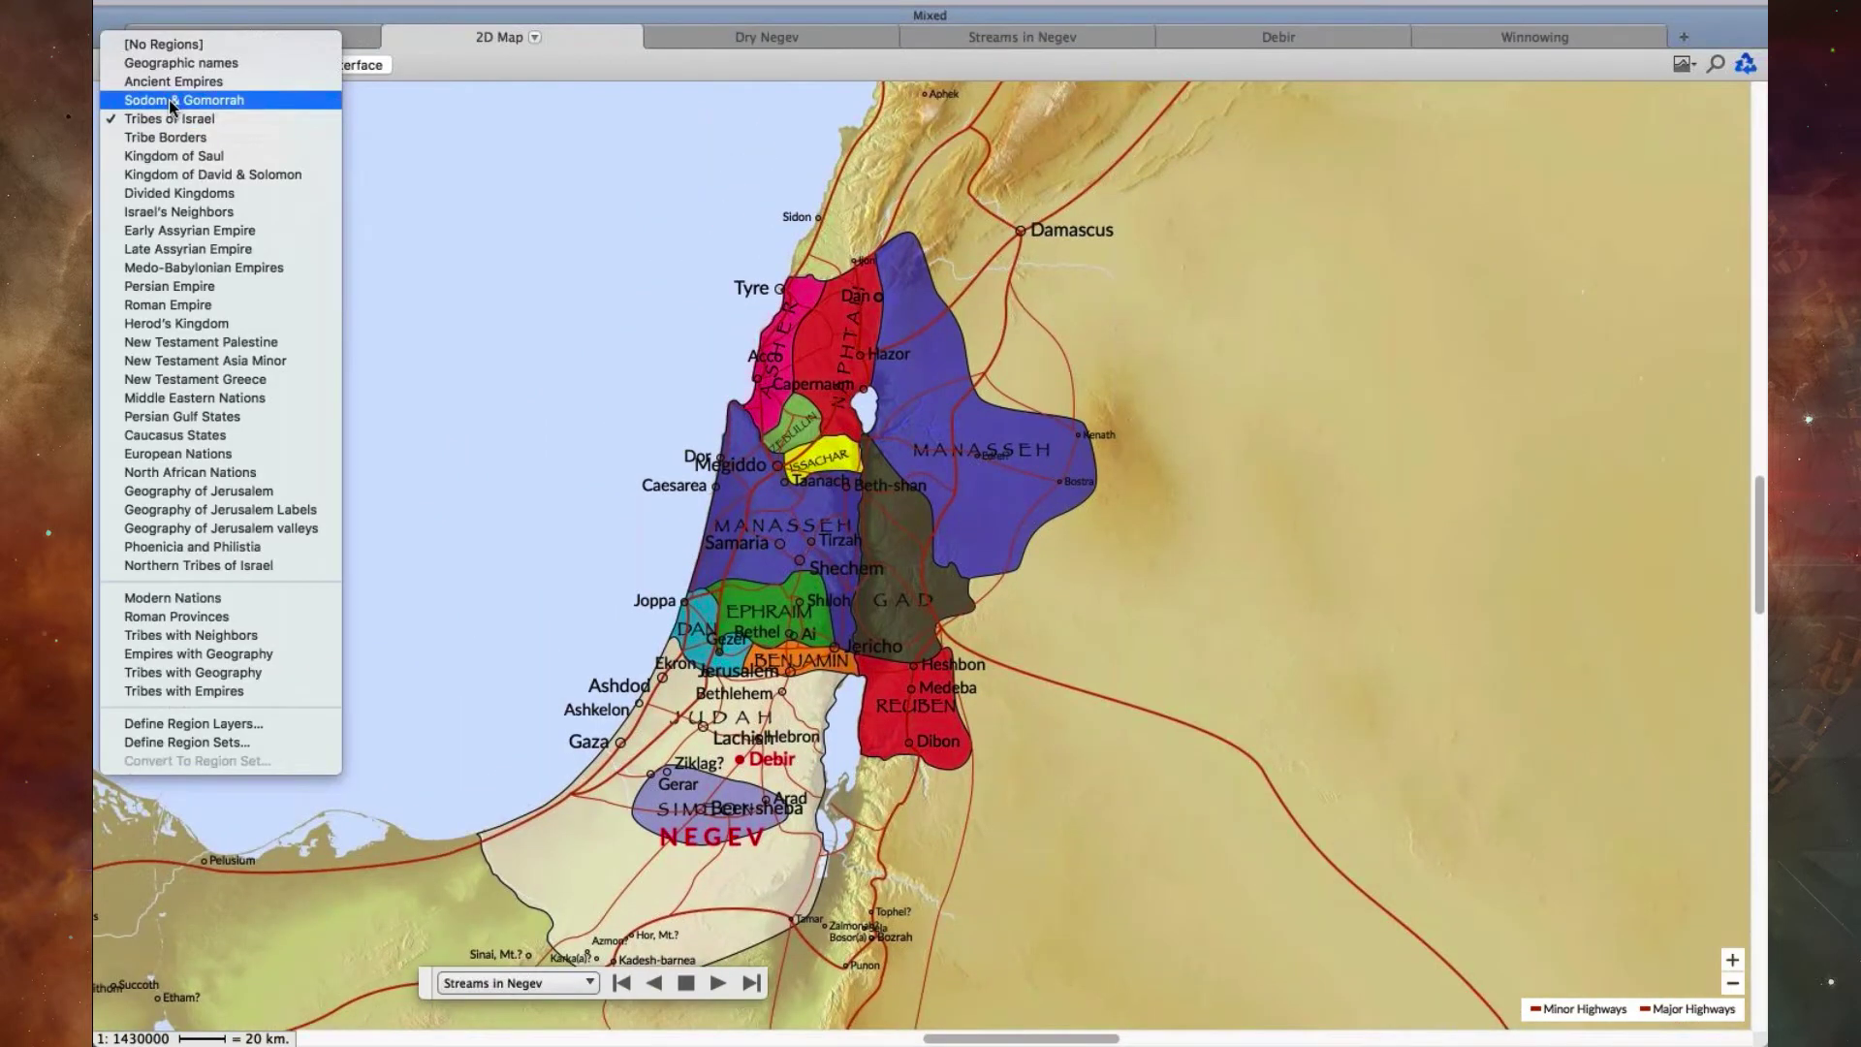
click(174, 135)
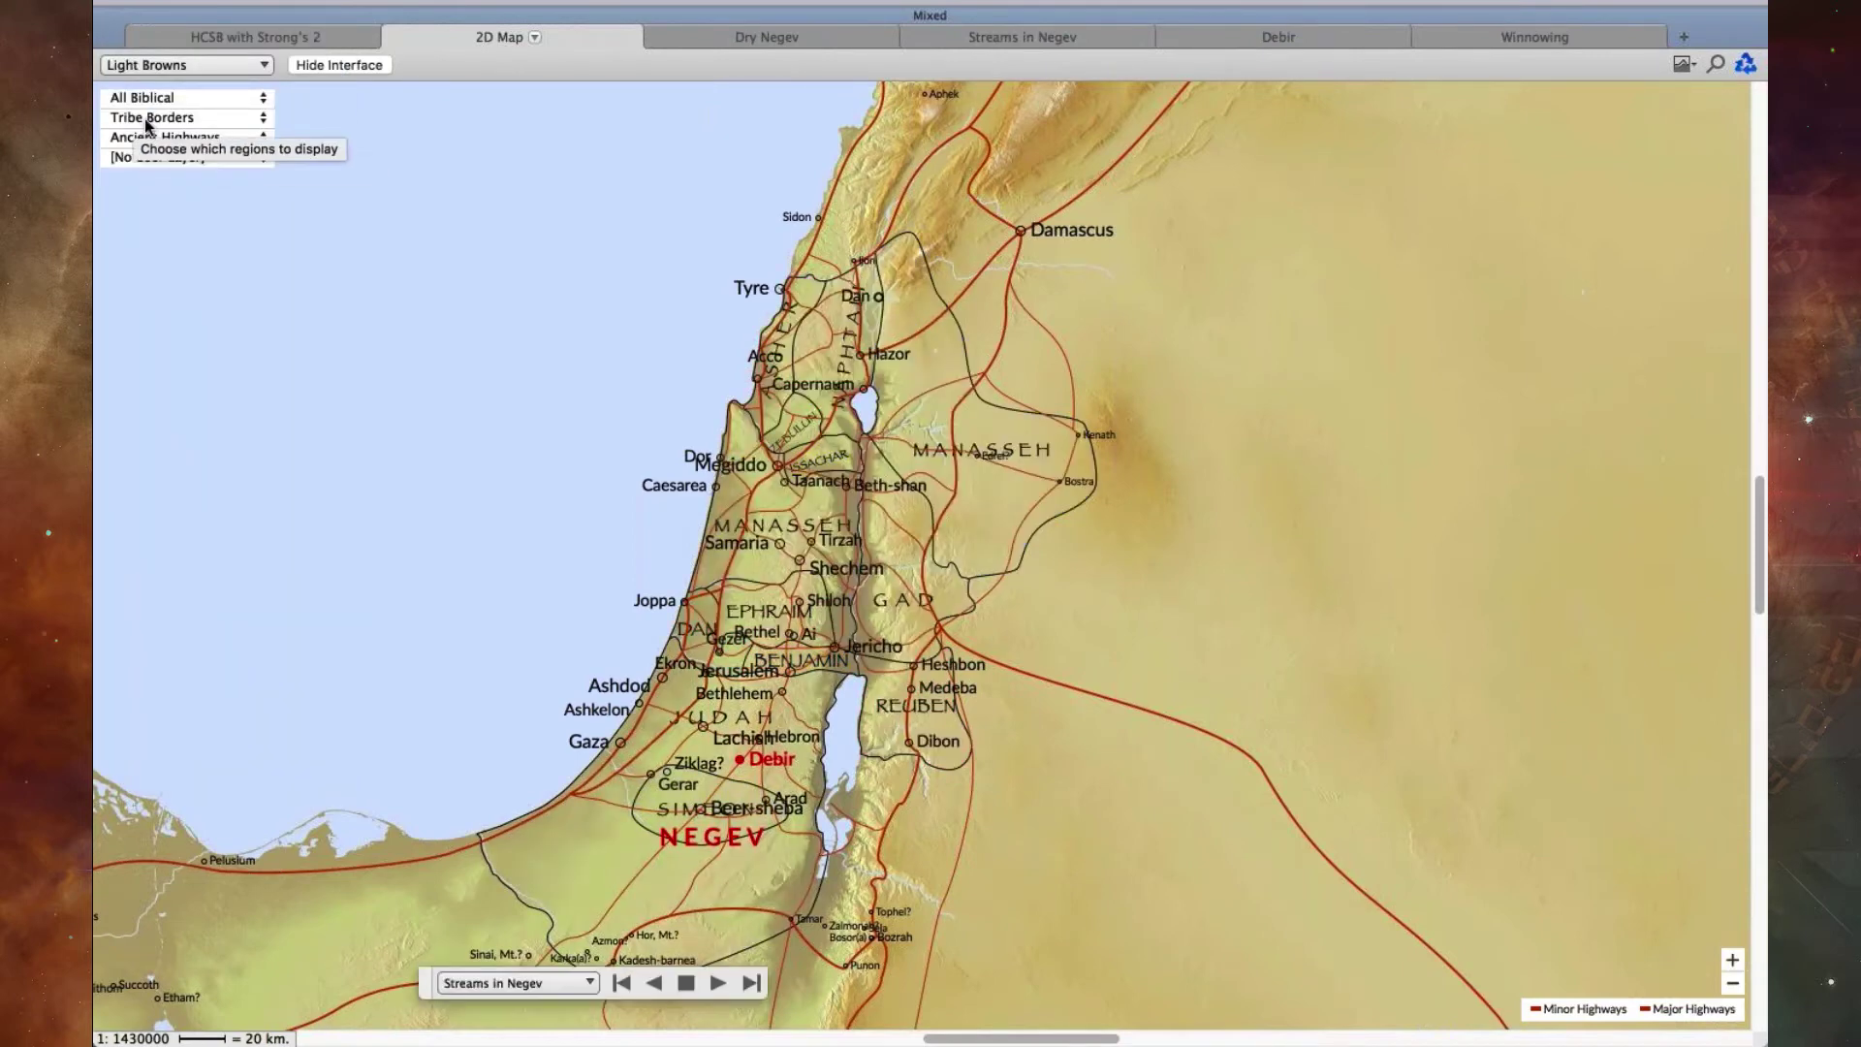
click(145, 120)
click(230, 578)
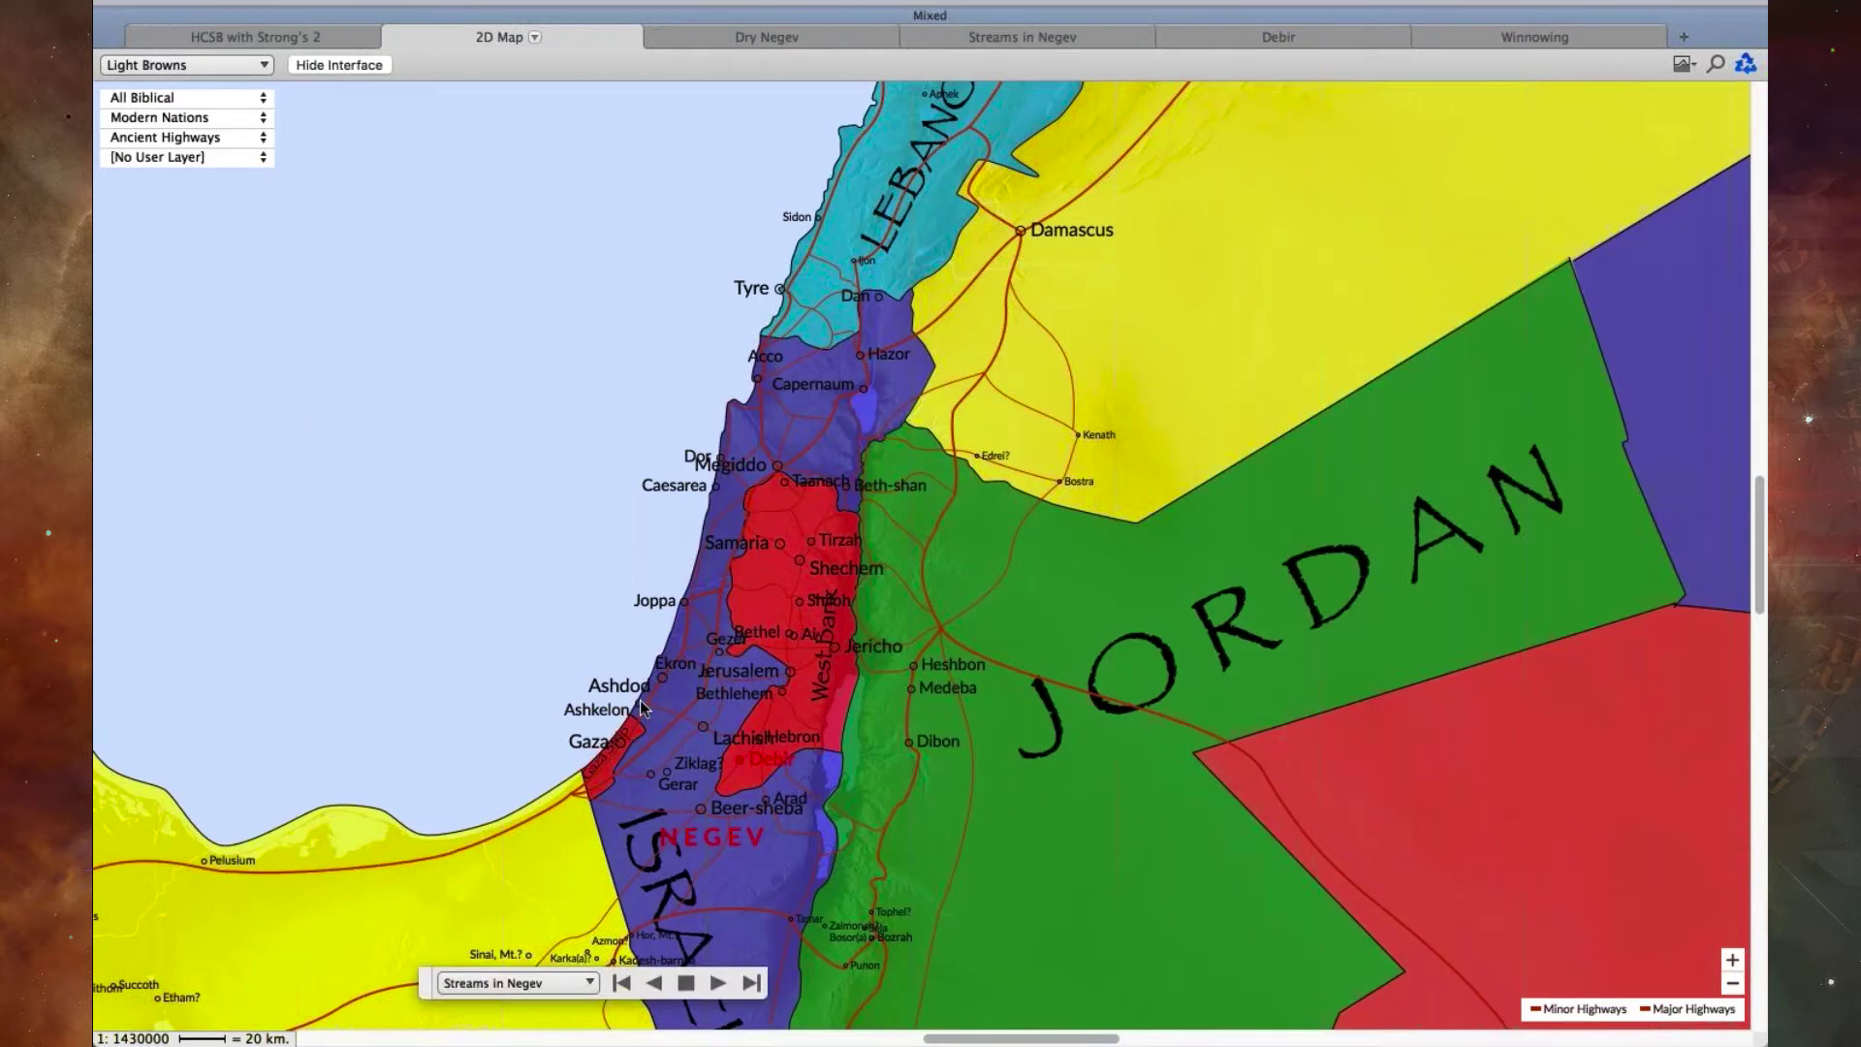
- Advance the slide show to the Winnowing at Debir image, and restart the slide show from that tab
click(717, 983)
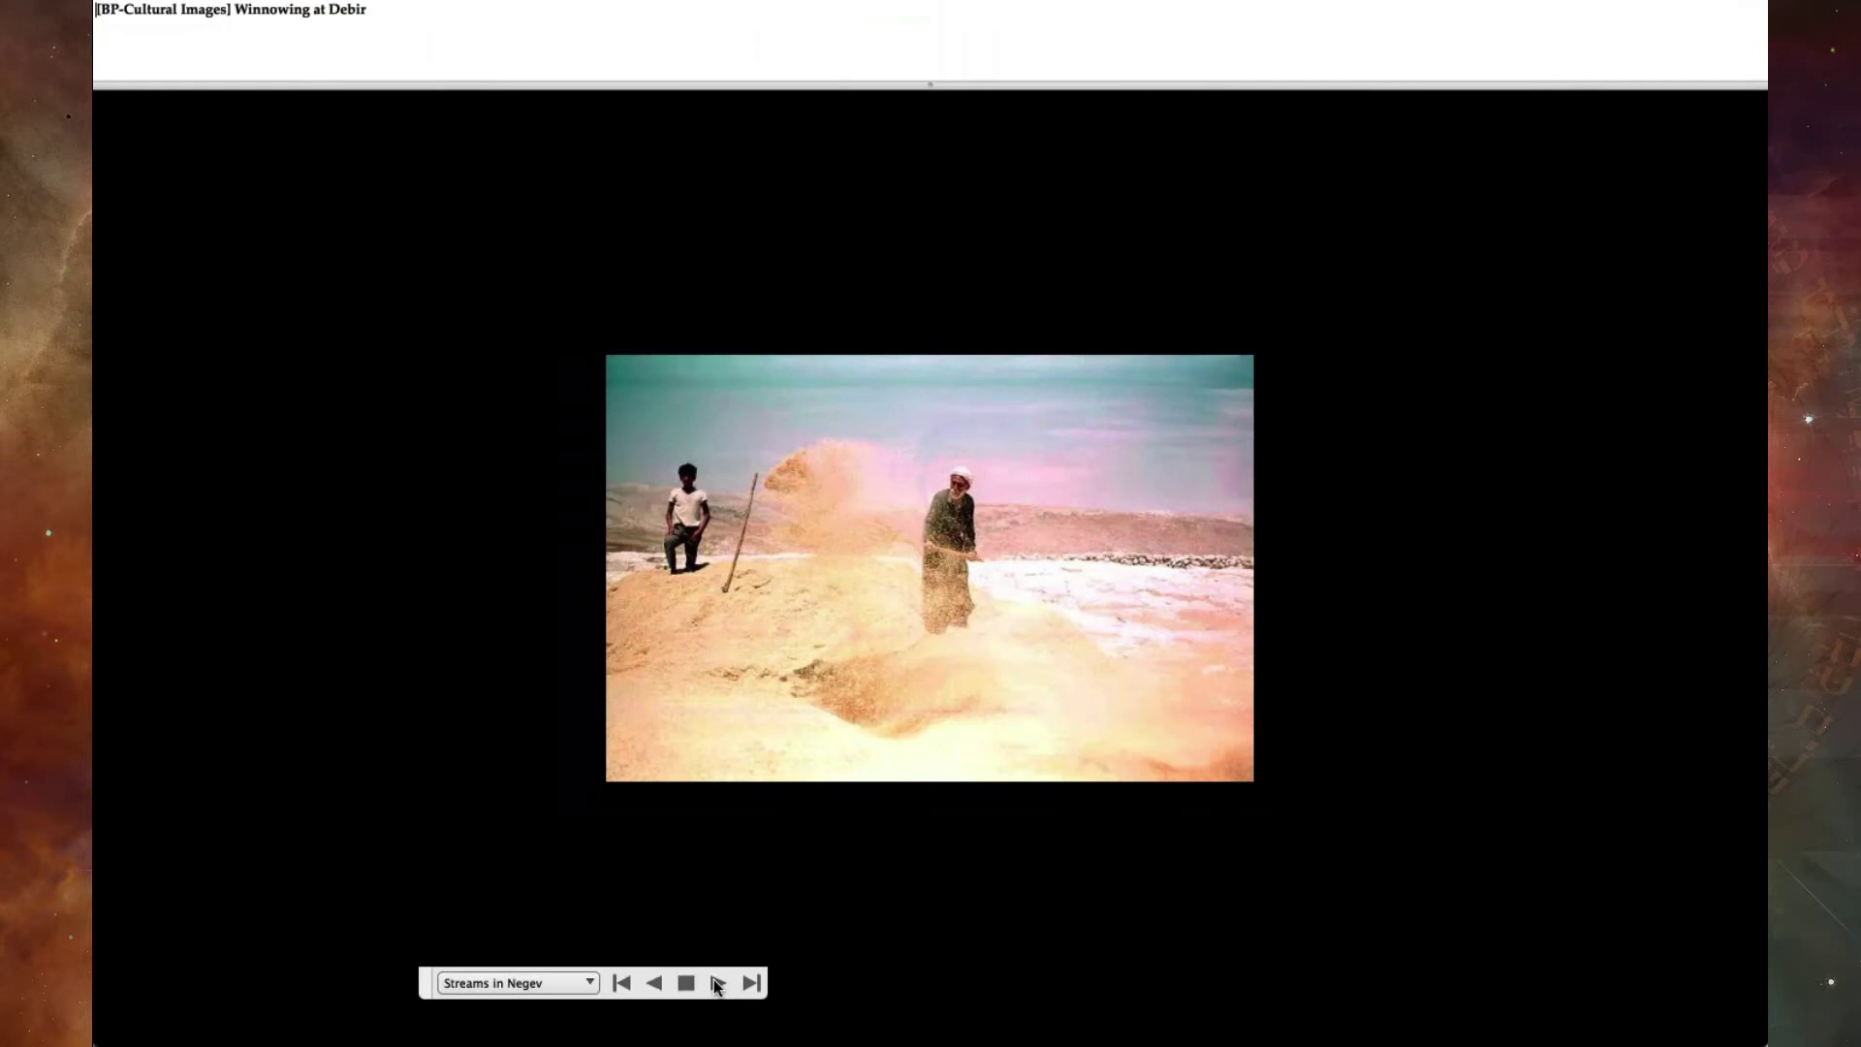
click(718, 983)
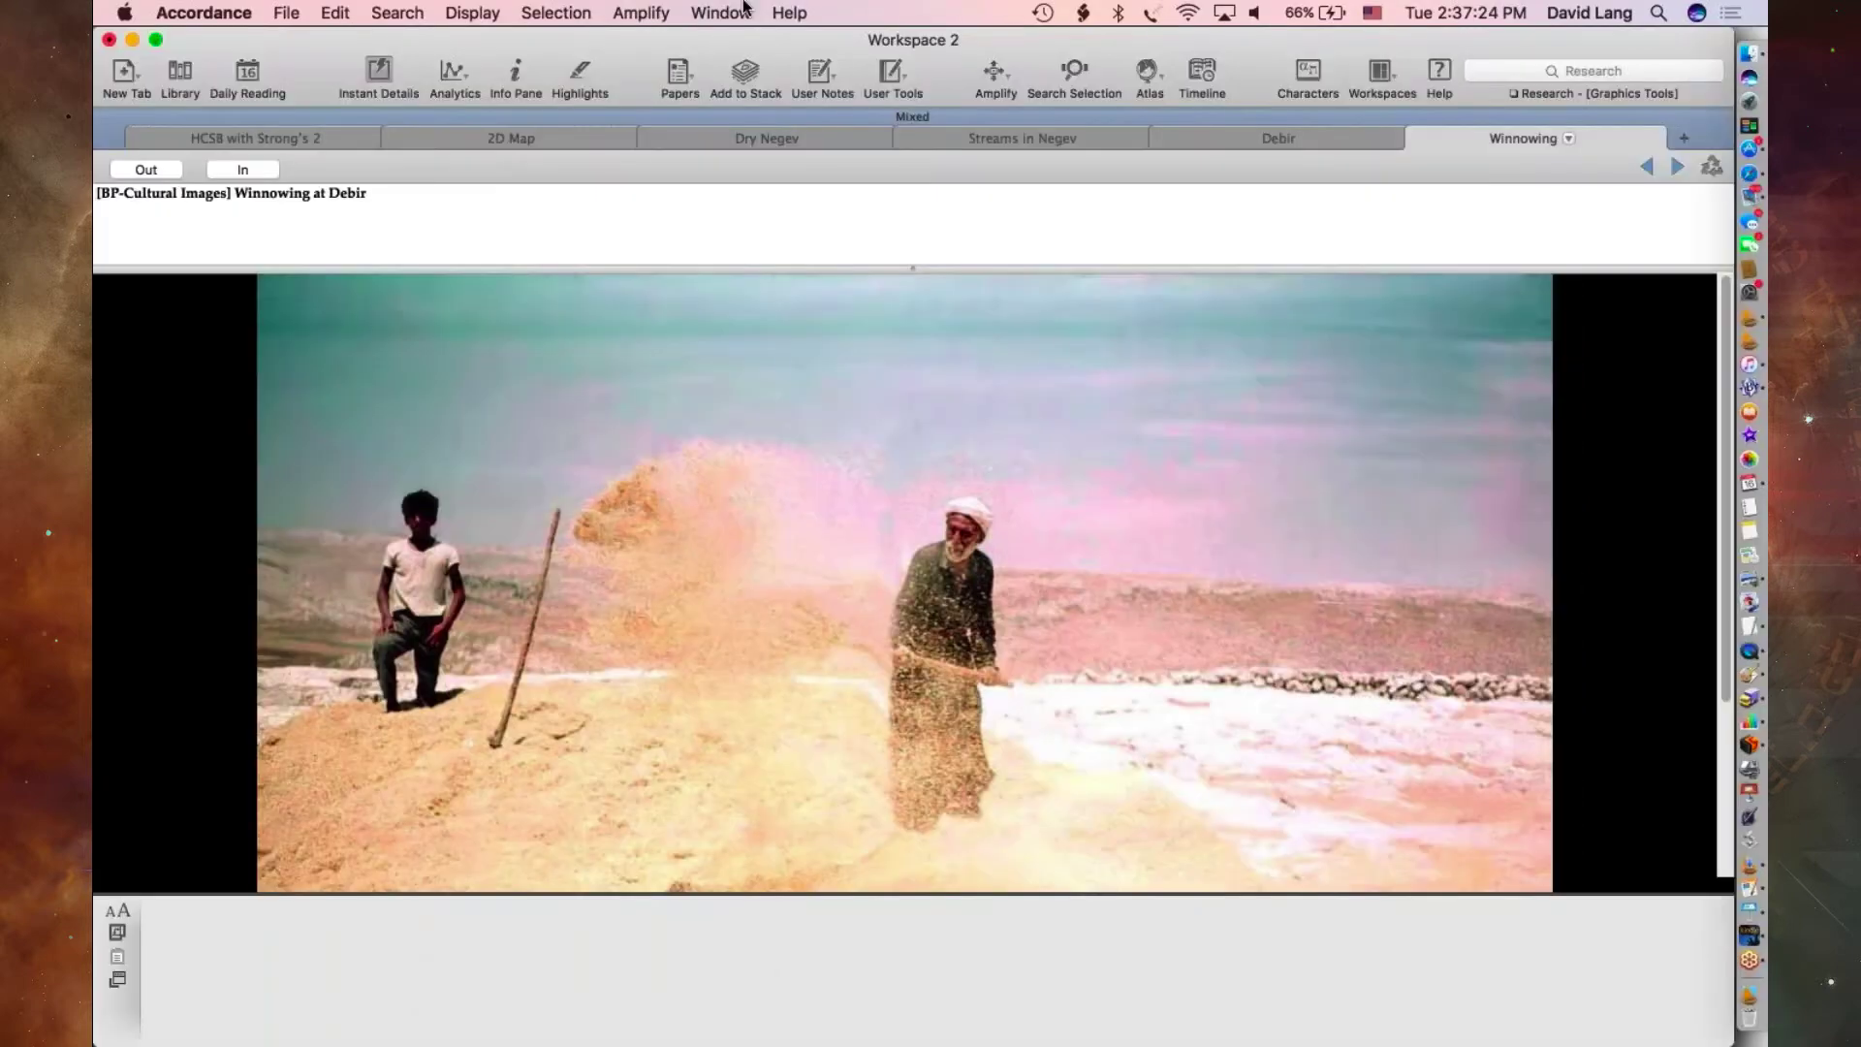
click(723, 12)
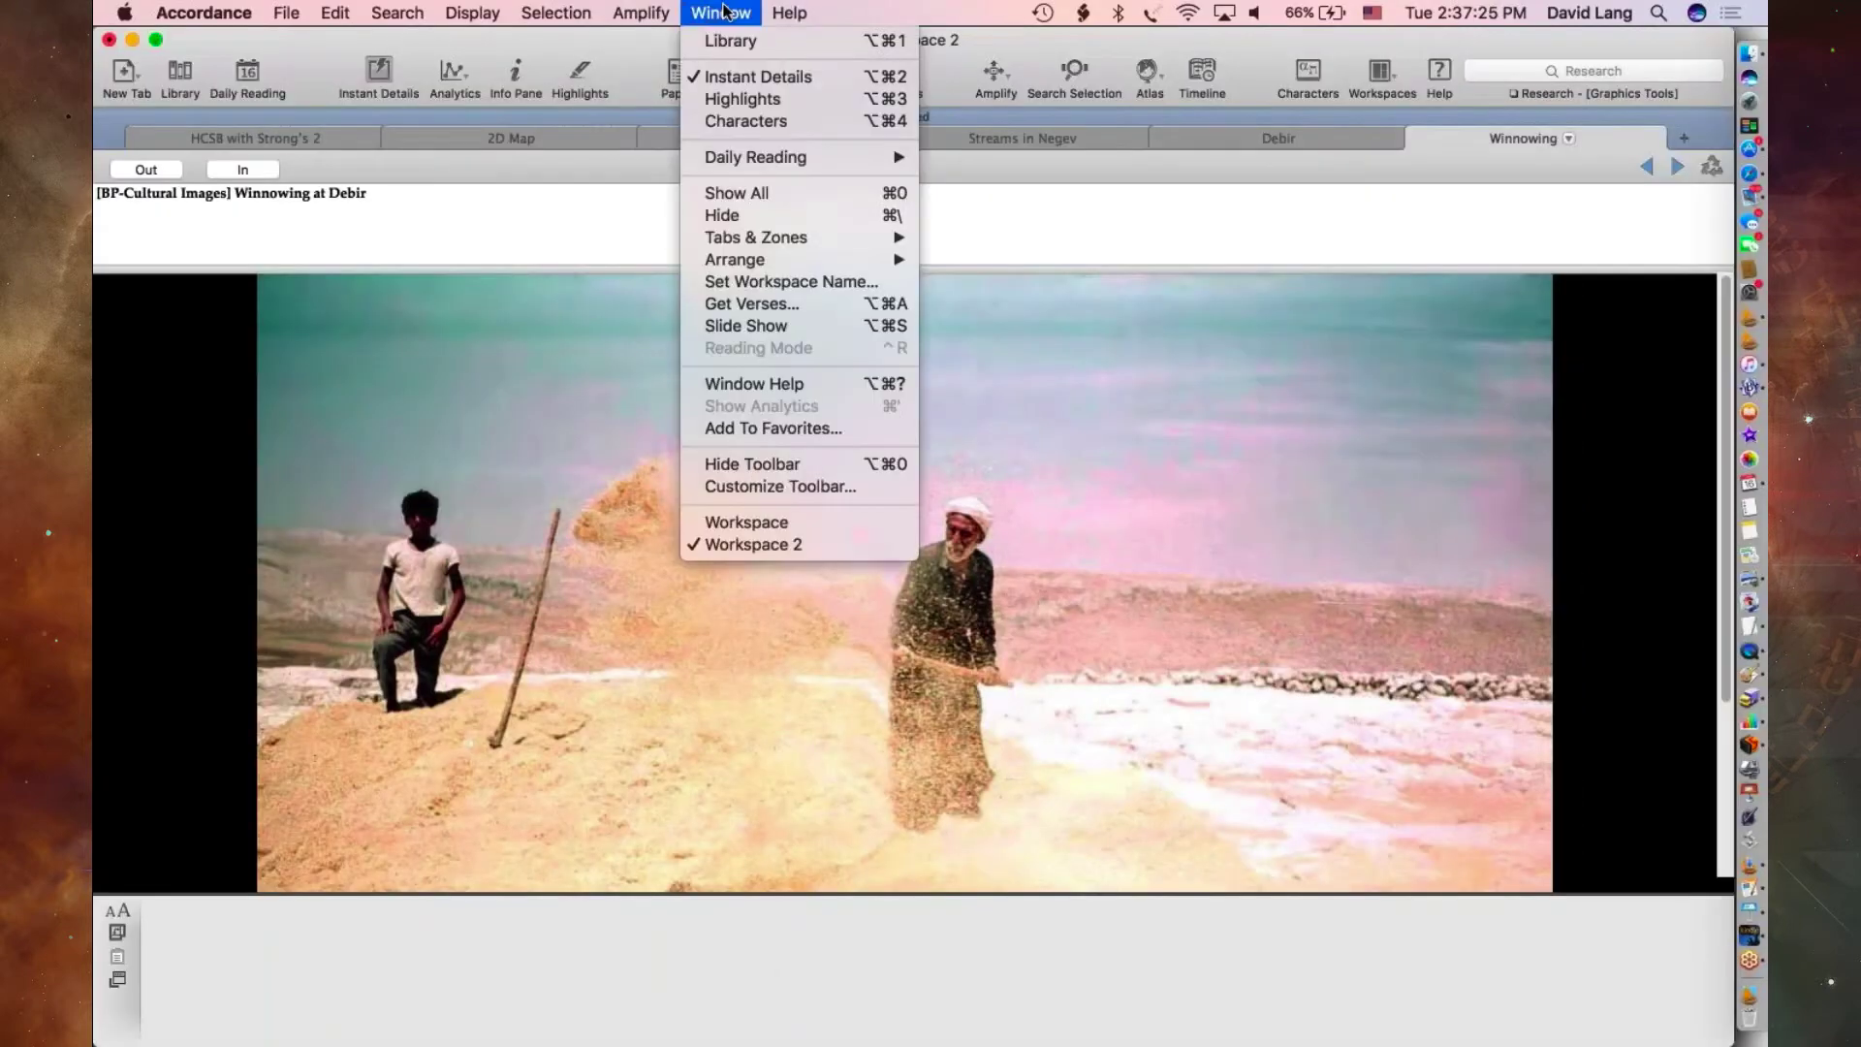
click(855, 325)
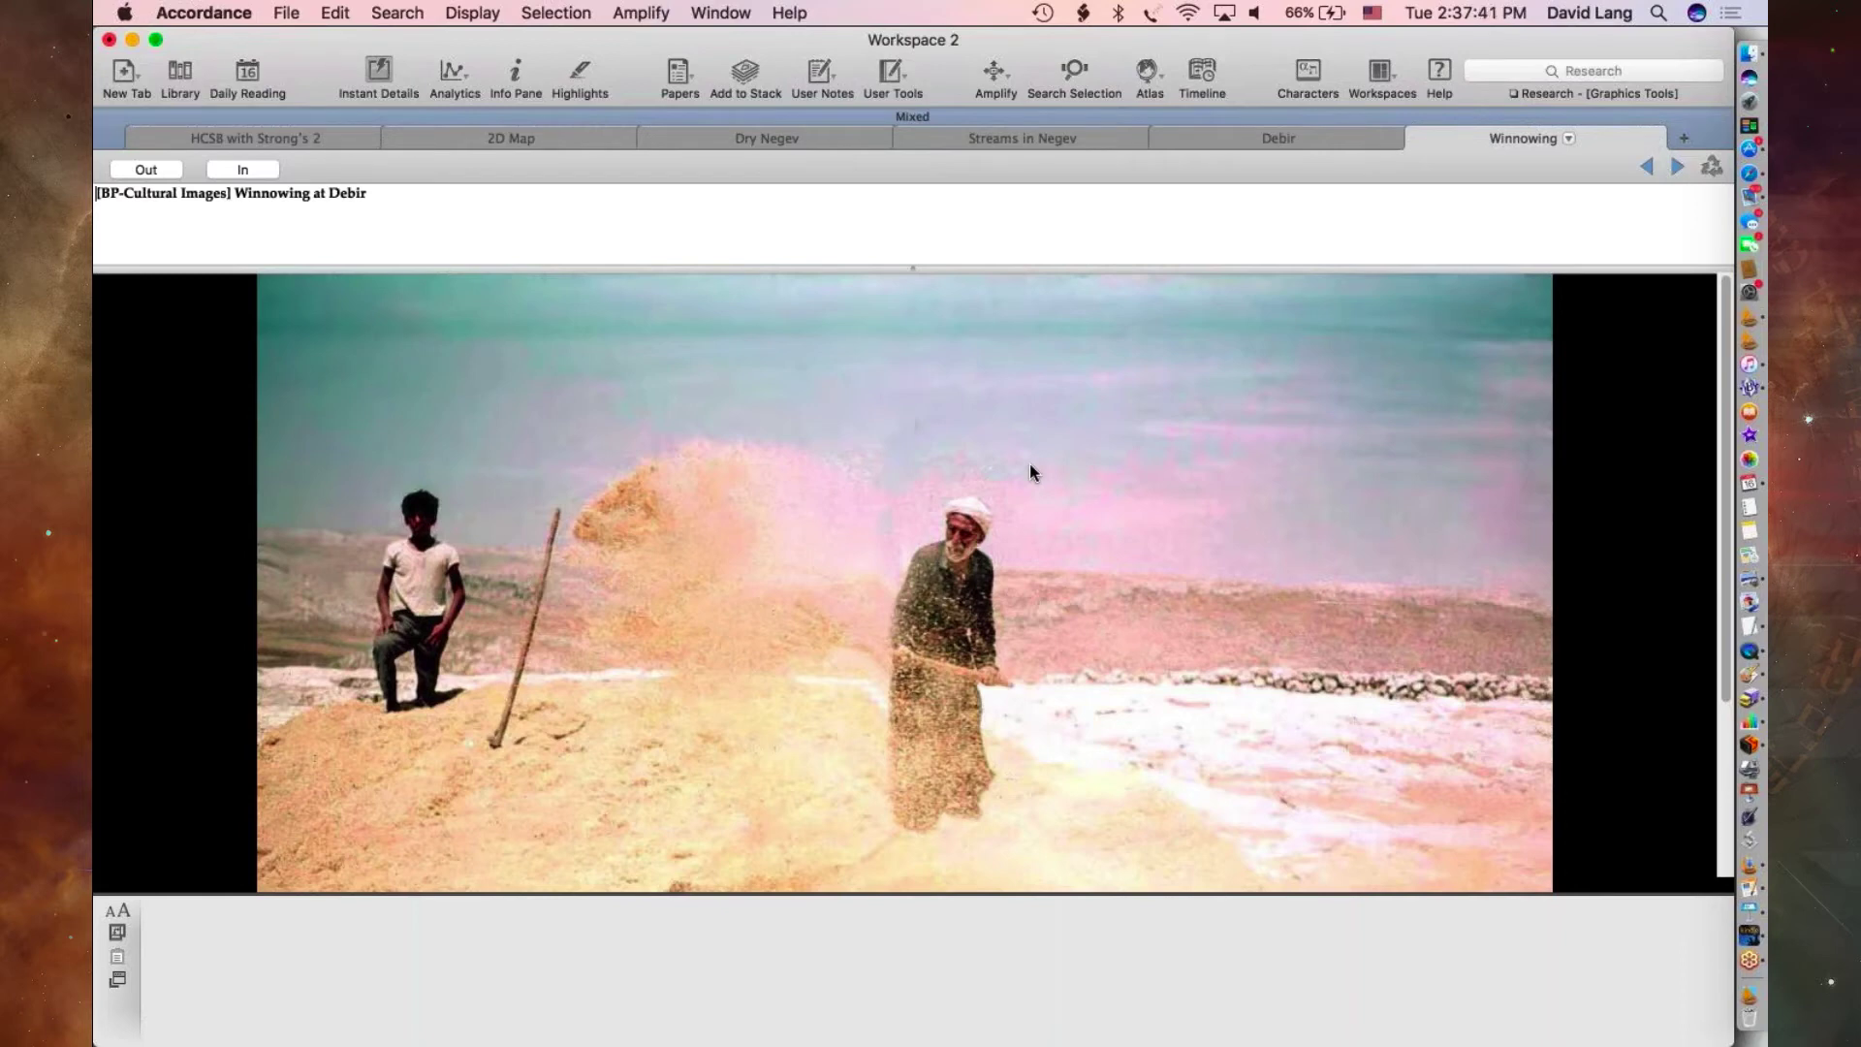
- Switch to the HCSB with Strong's 2 tab and start the slide show from the Joshua 15 text
click(293, 139)
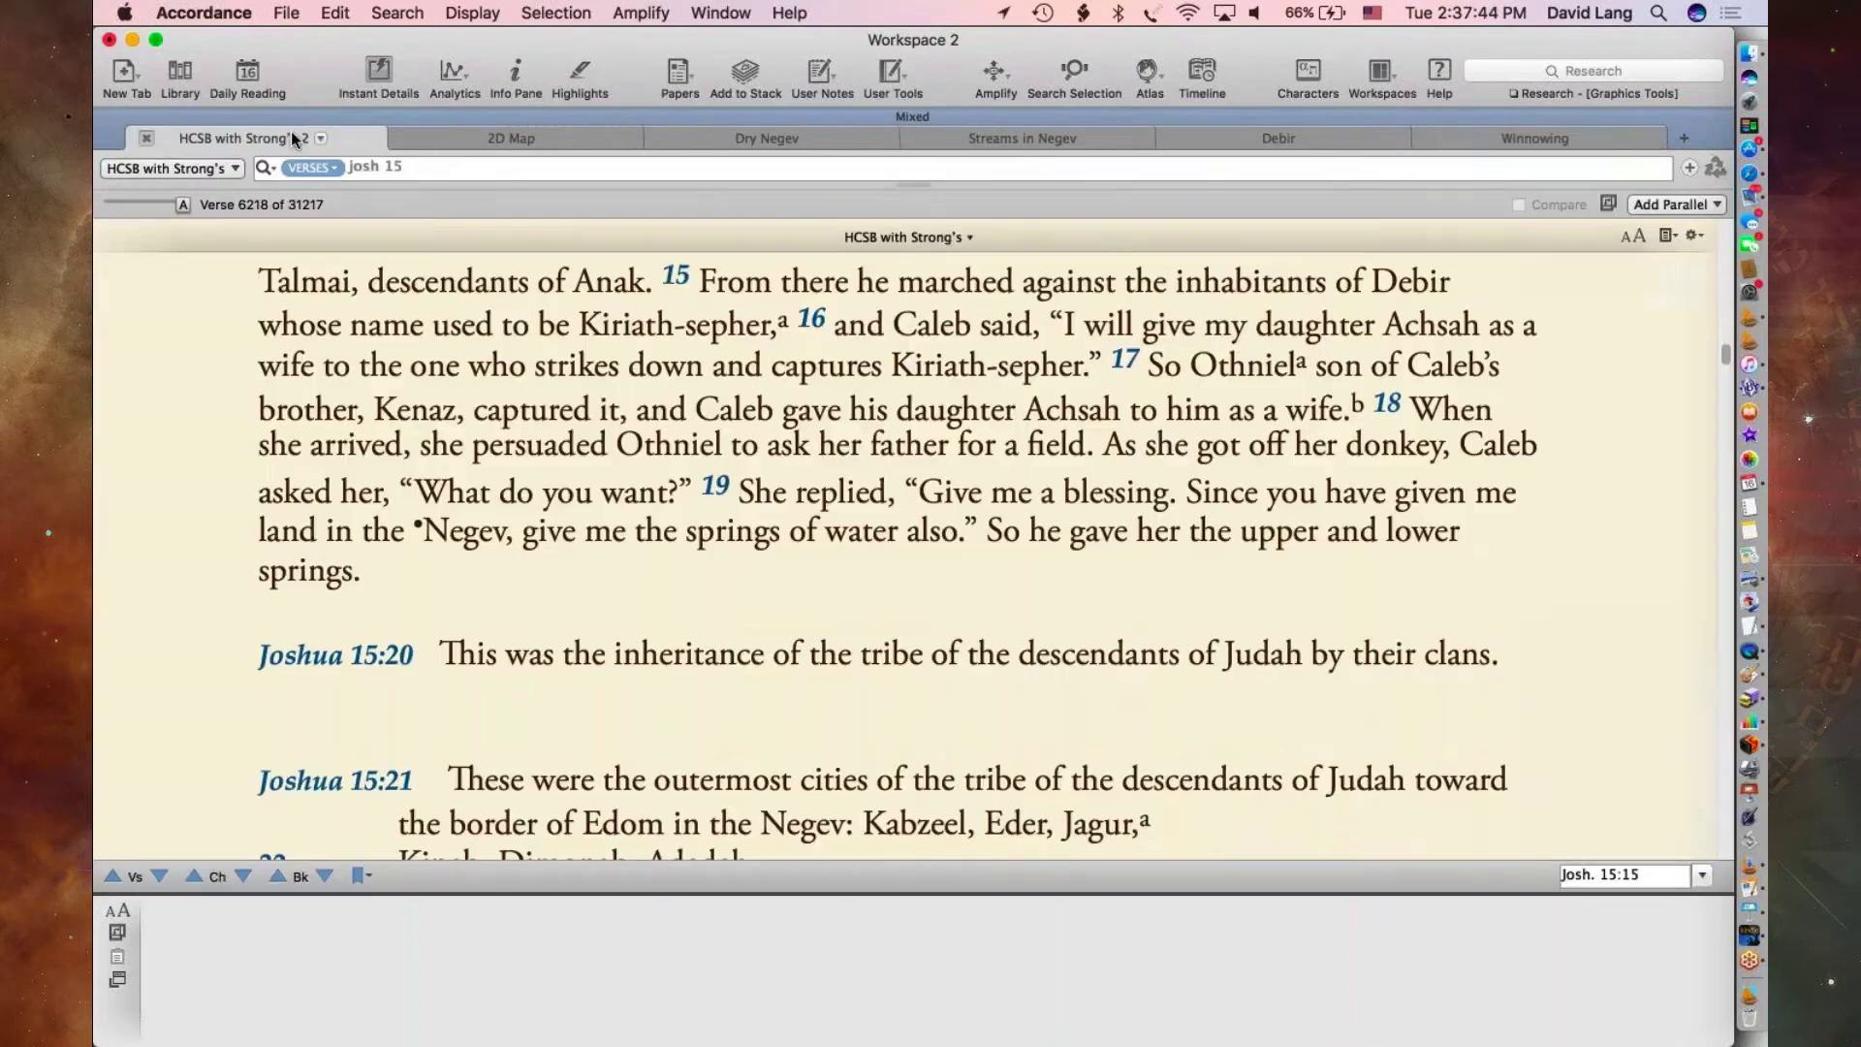
click(789, 13)
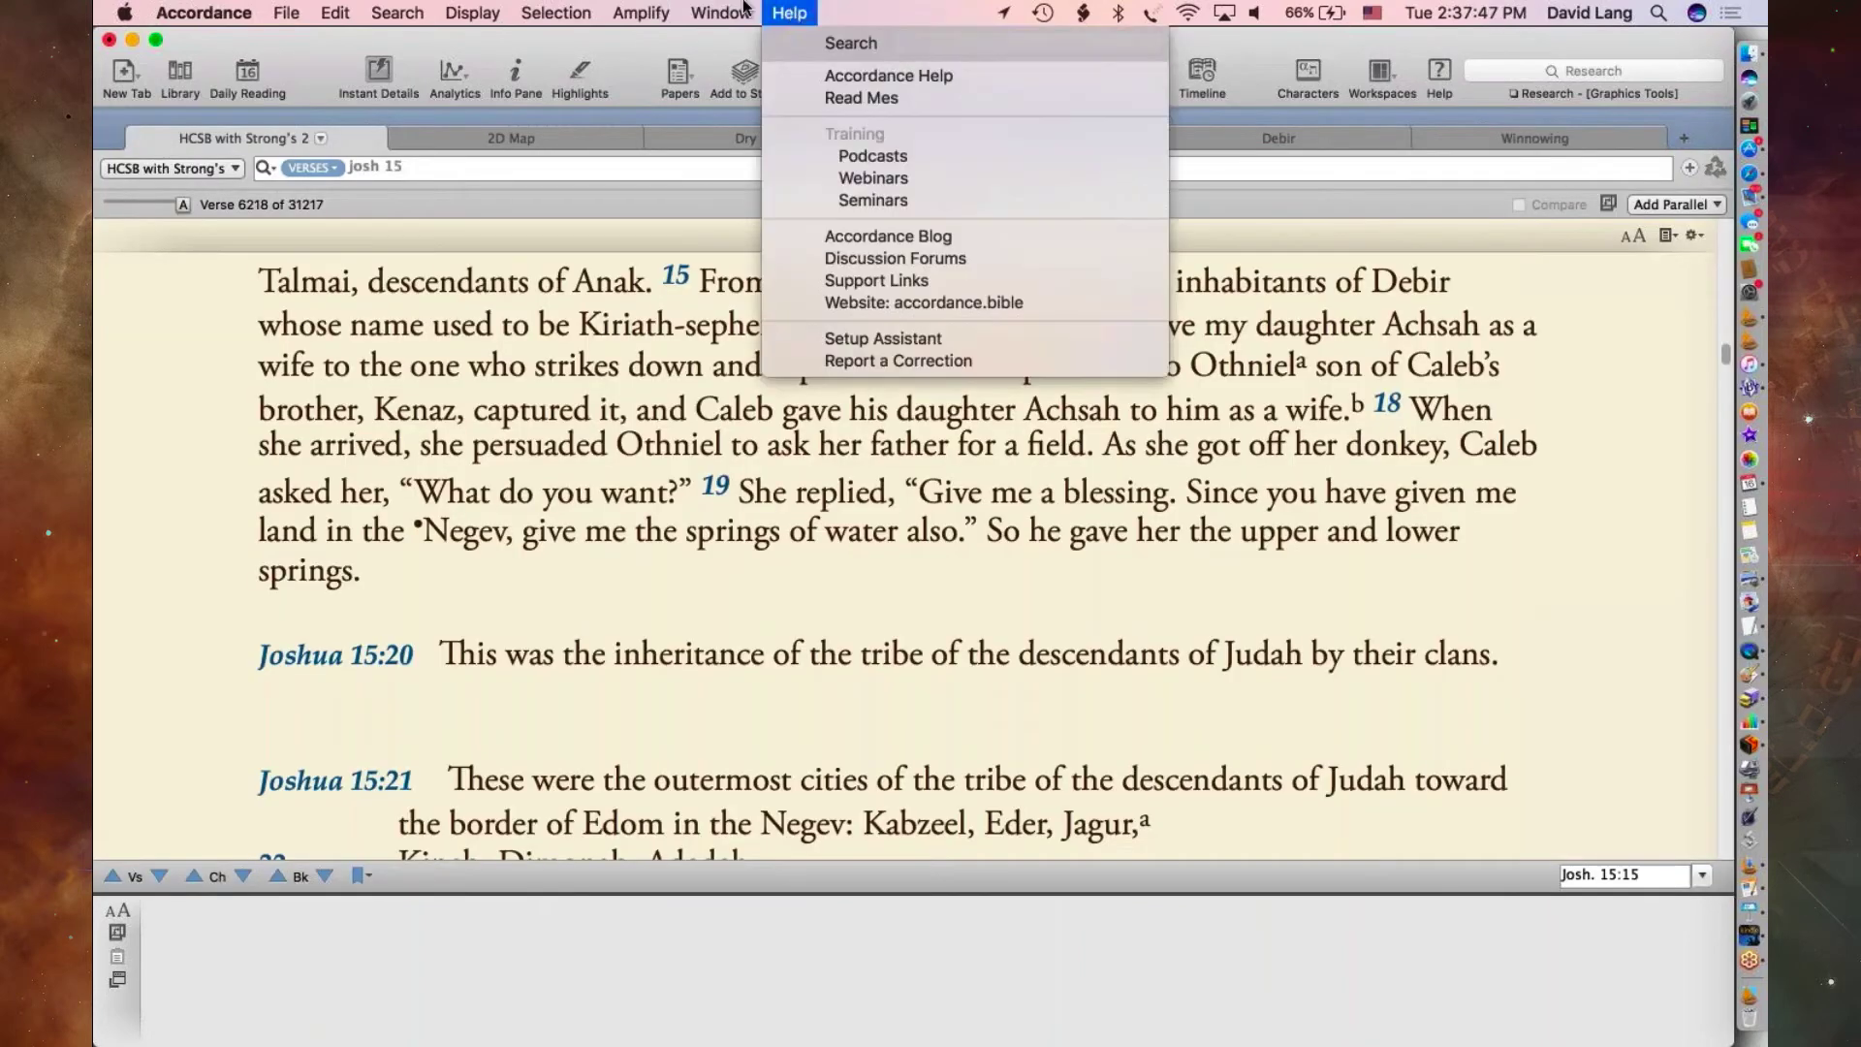
mouse_move(720, 13)
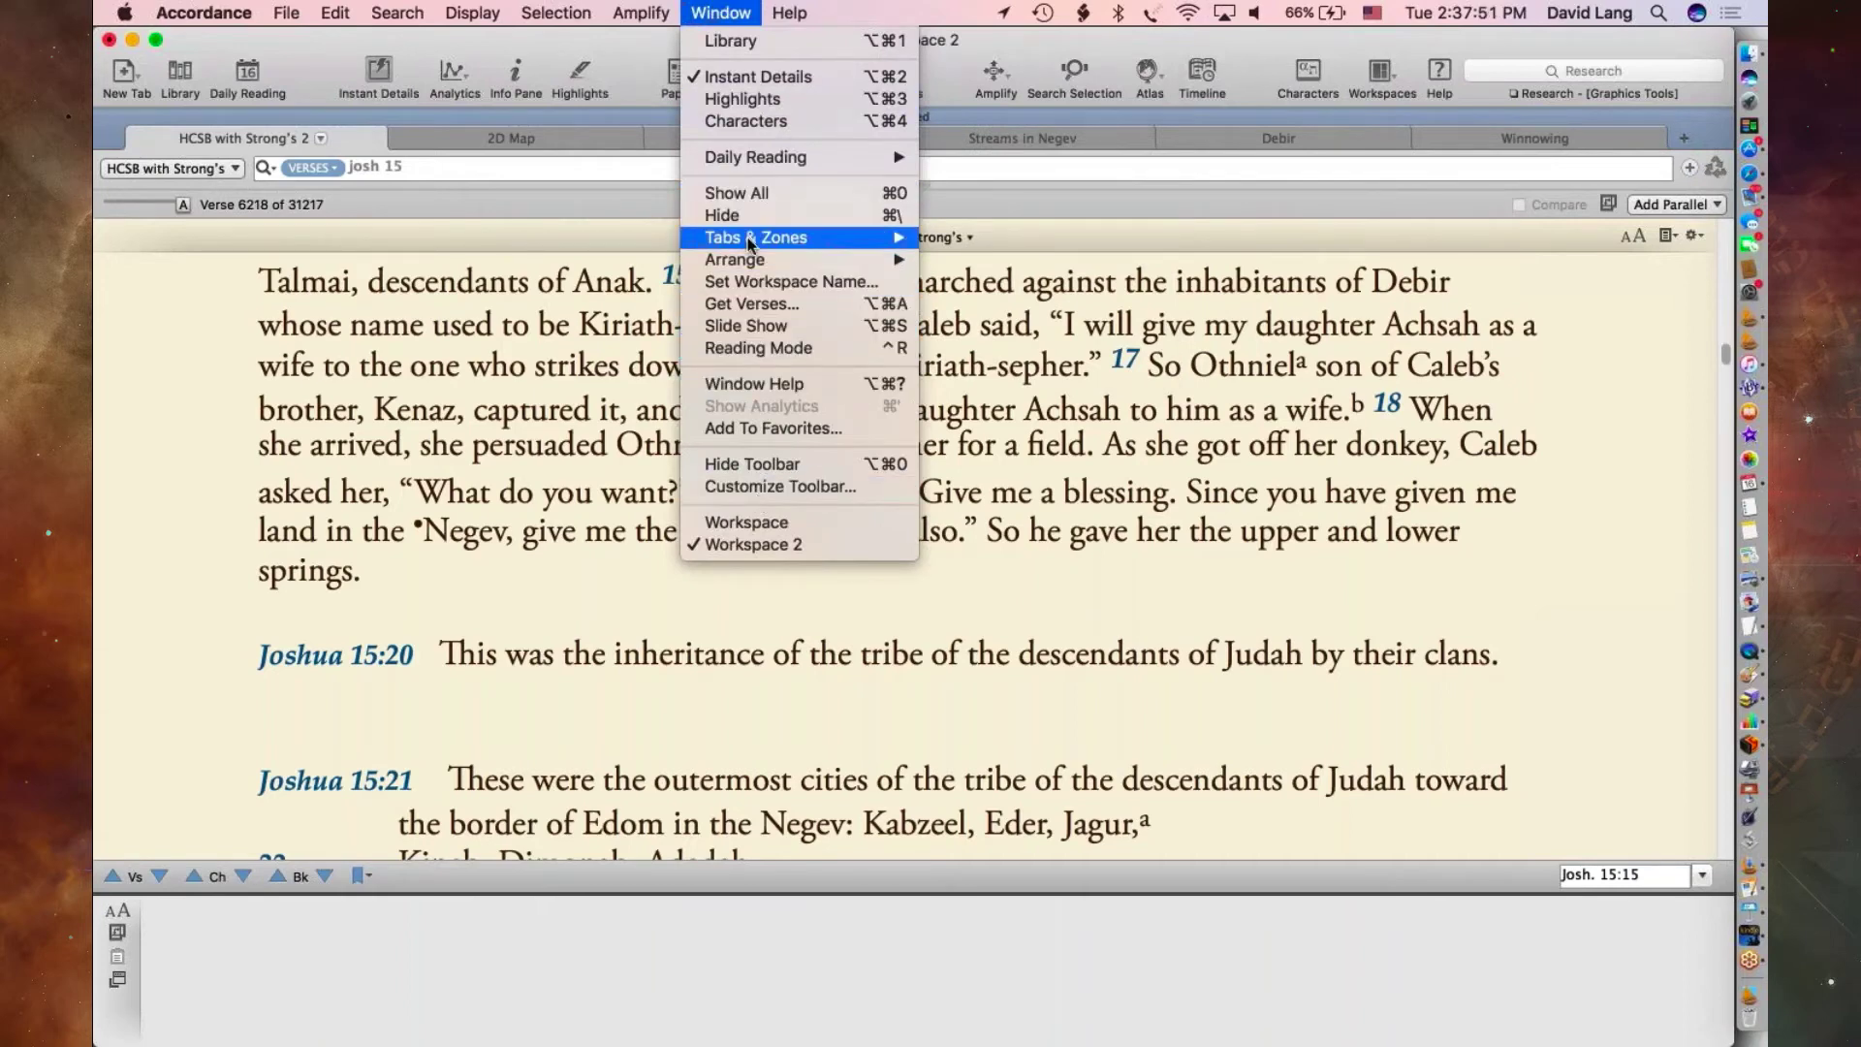
click(739, 326)
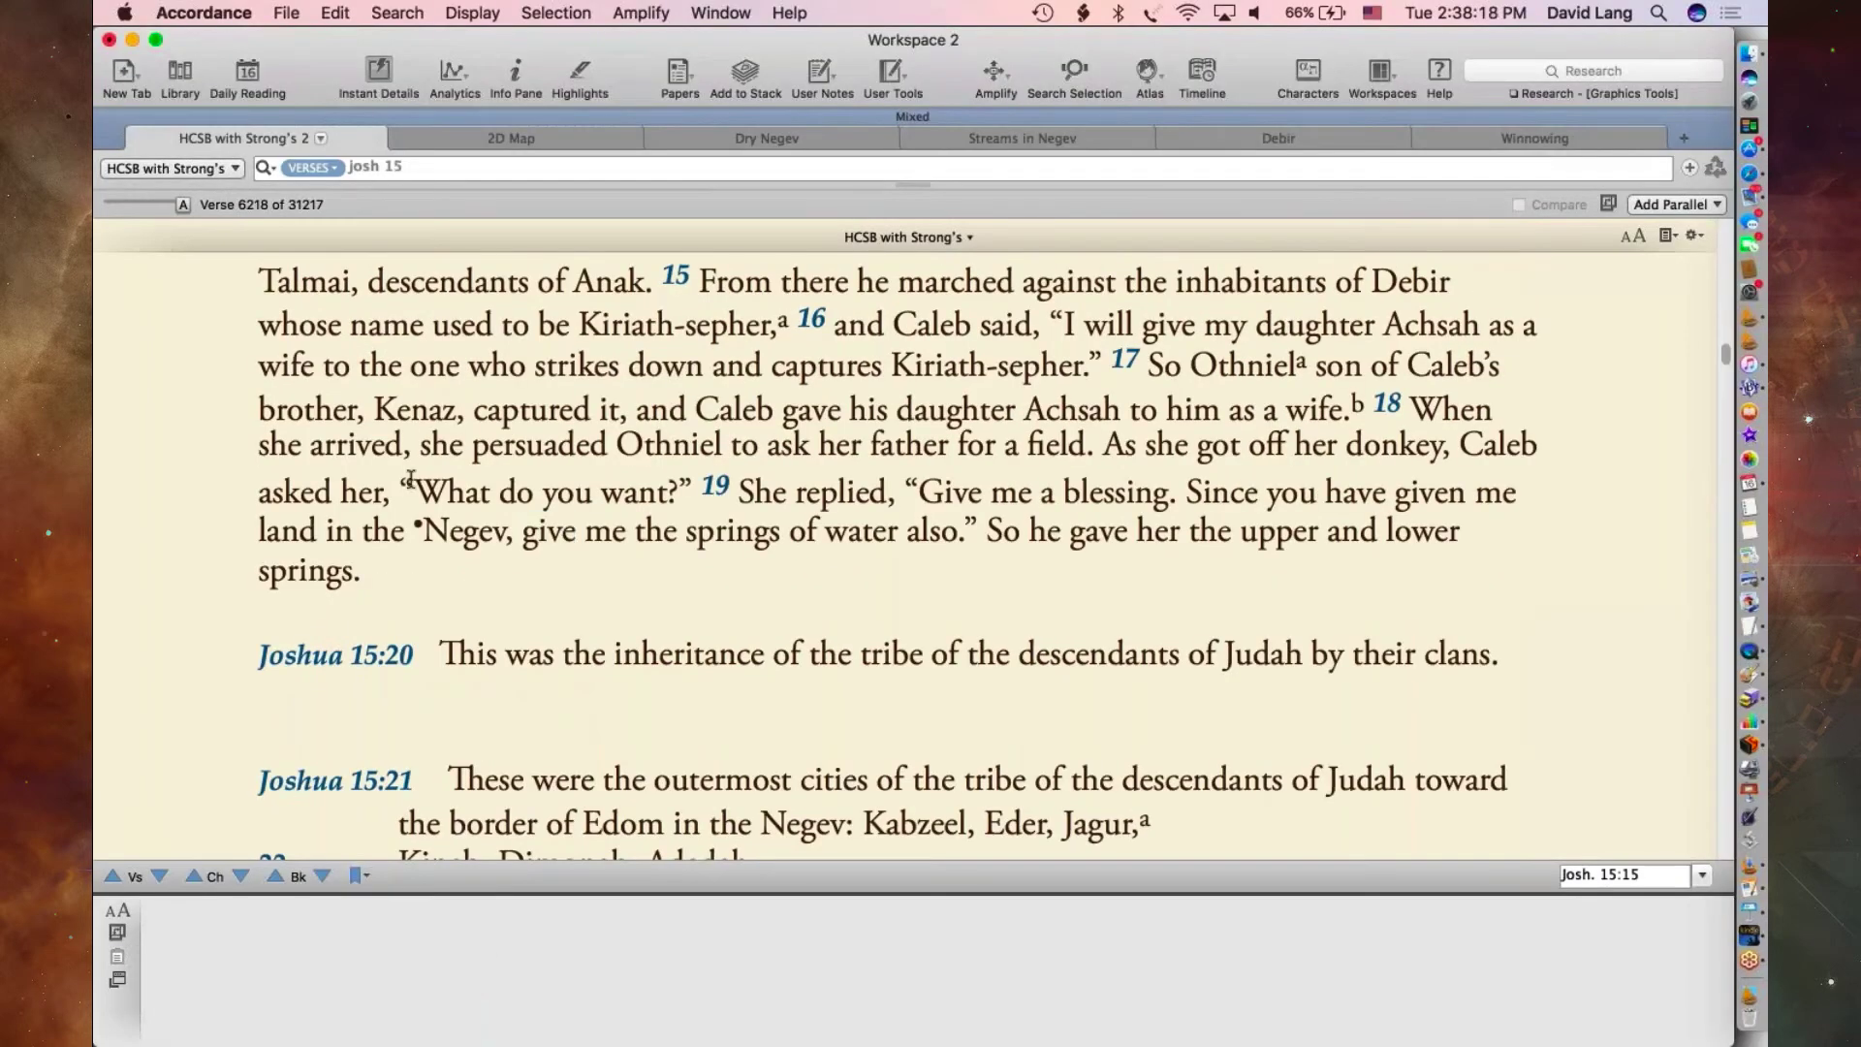
- View the instant details for the Negev note and for Kiriath-sepher in Joshua 15, and start the slide show again
mouse_move(416, 527)
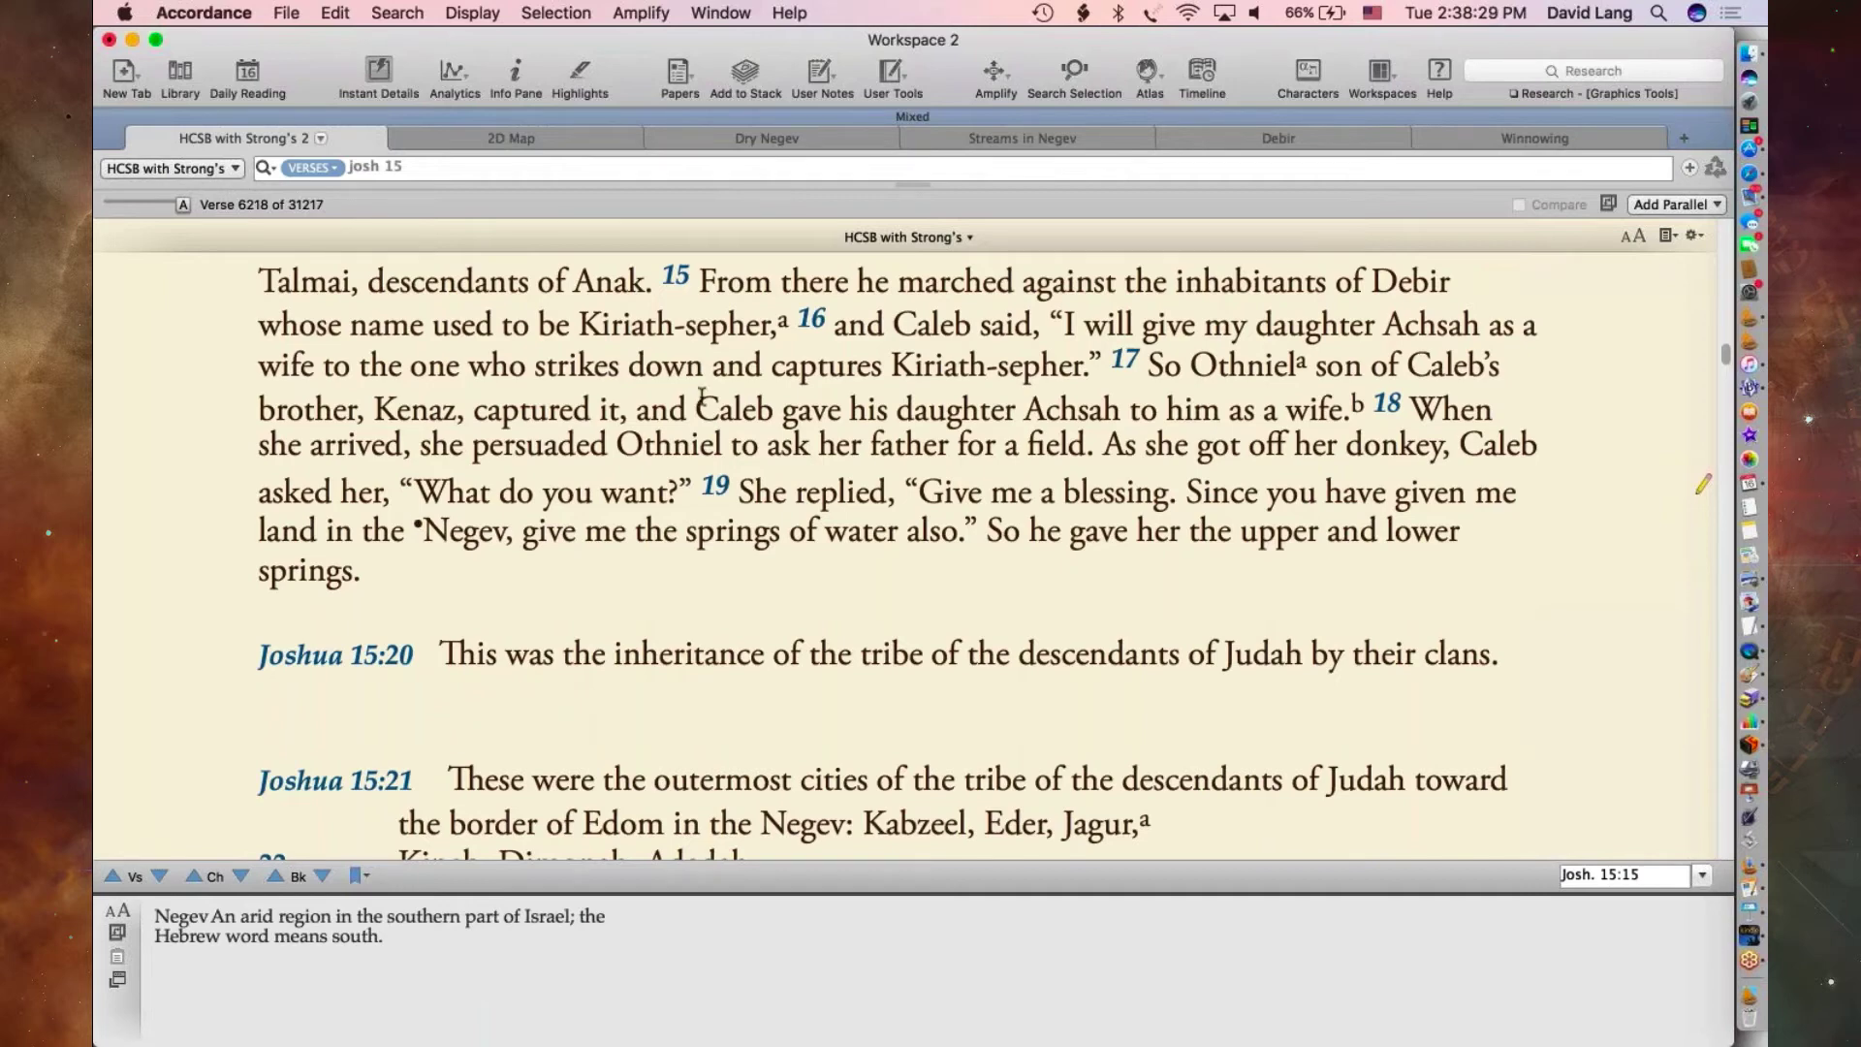
mouse_move(784, 324)
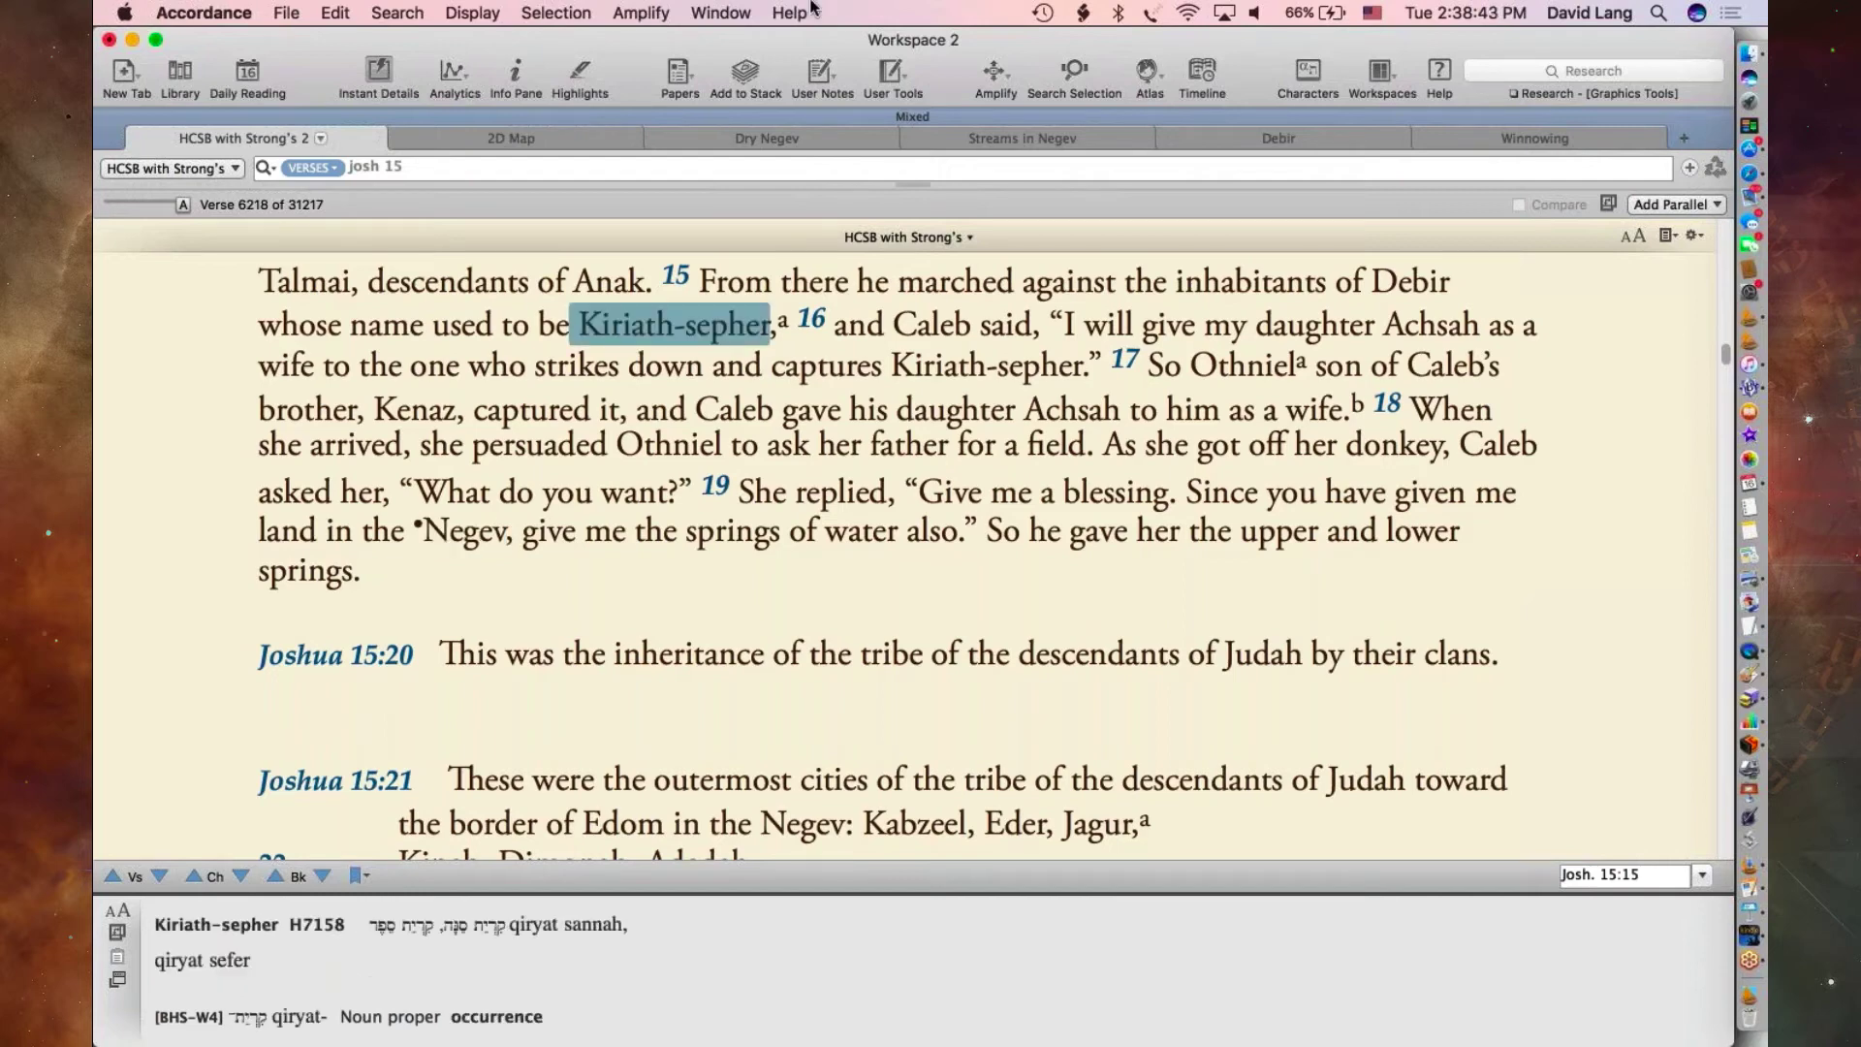
click(722, 13)
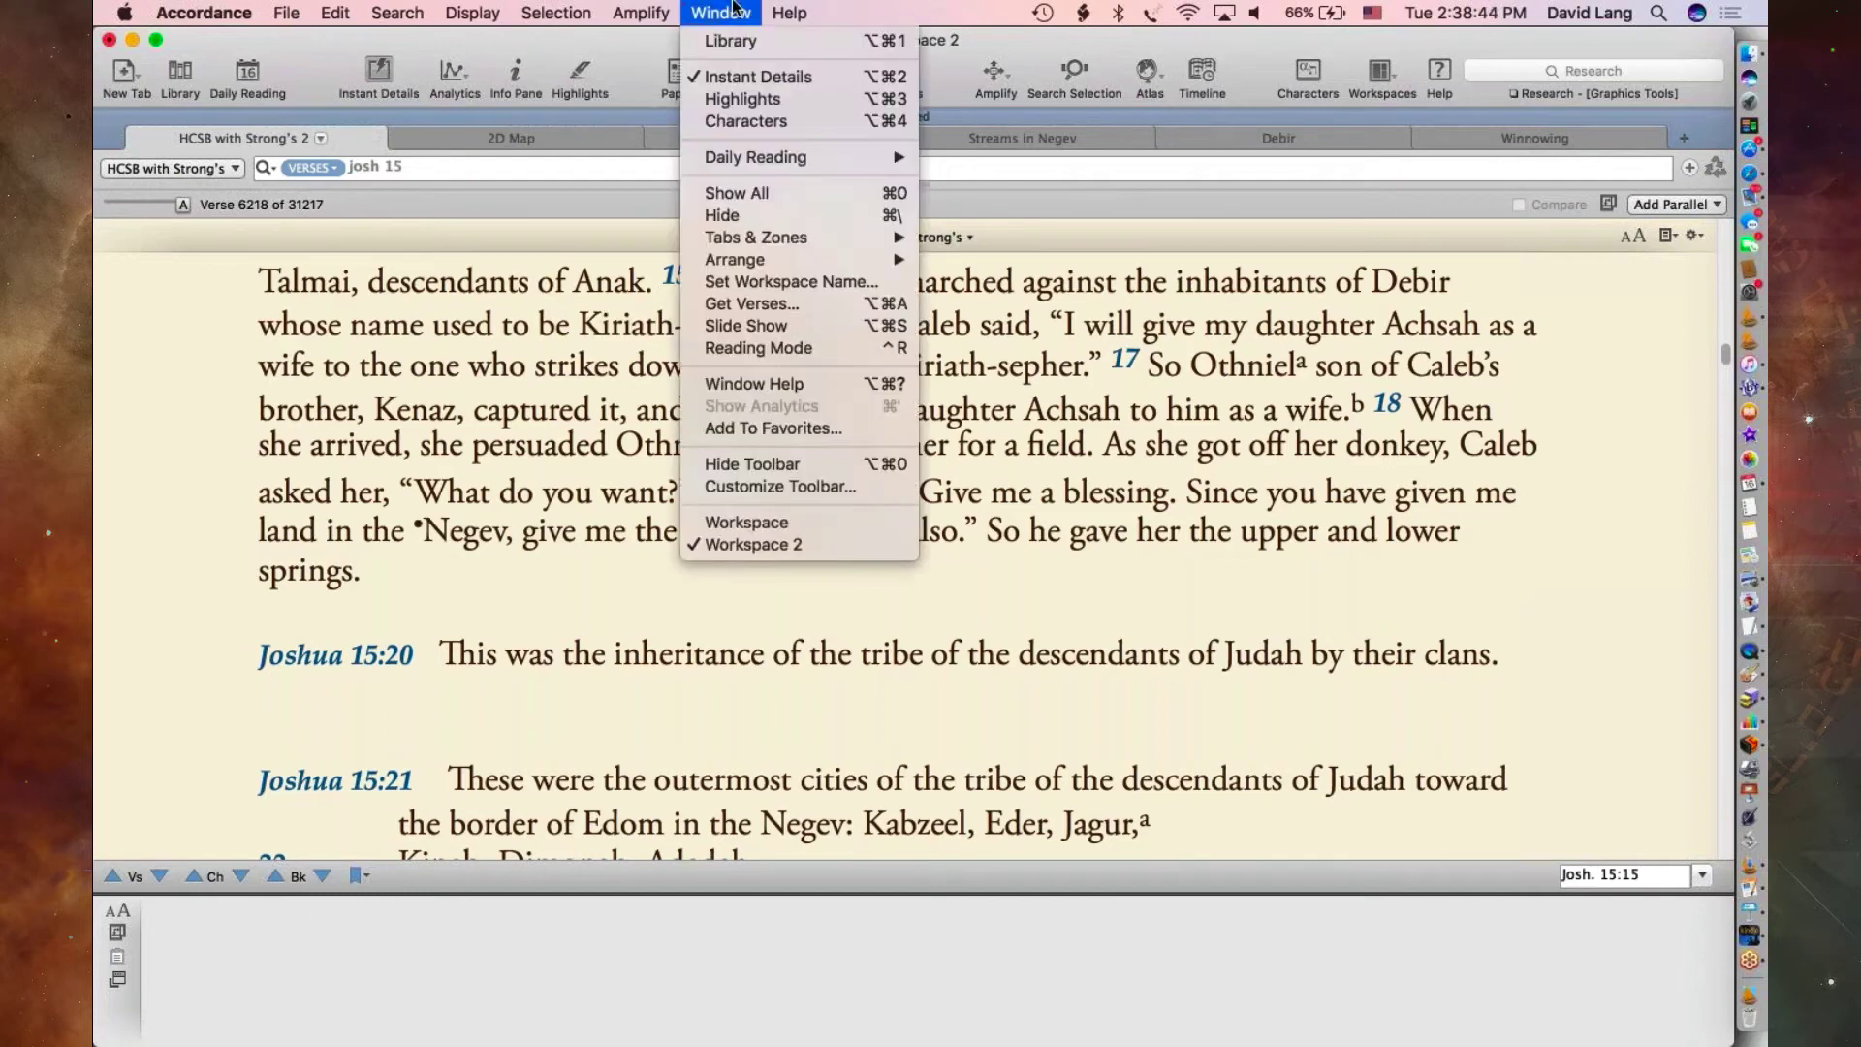
click(785, 327)
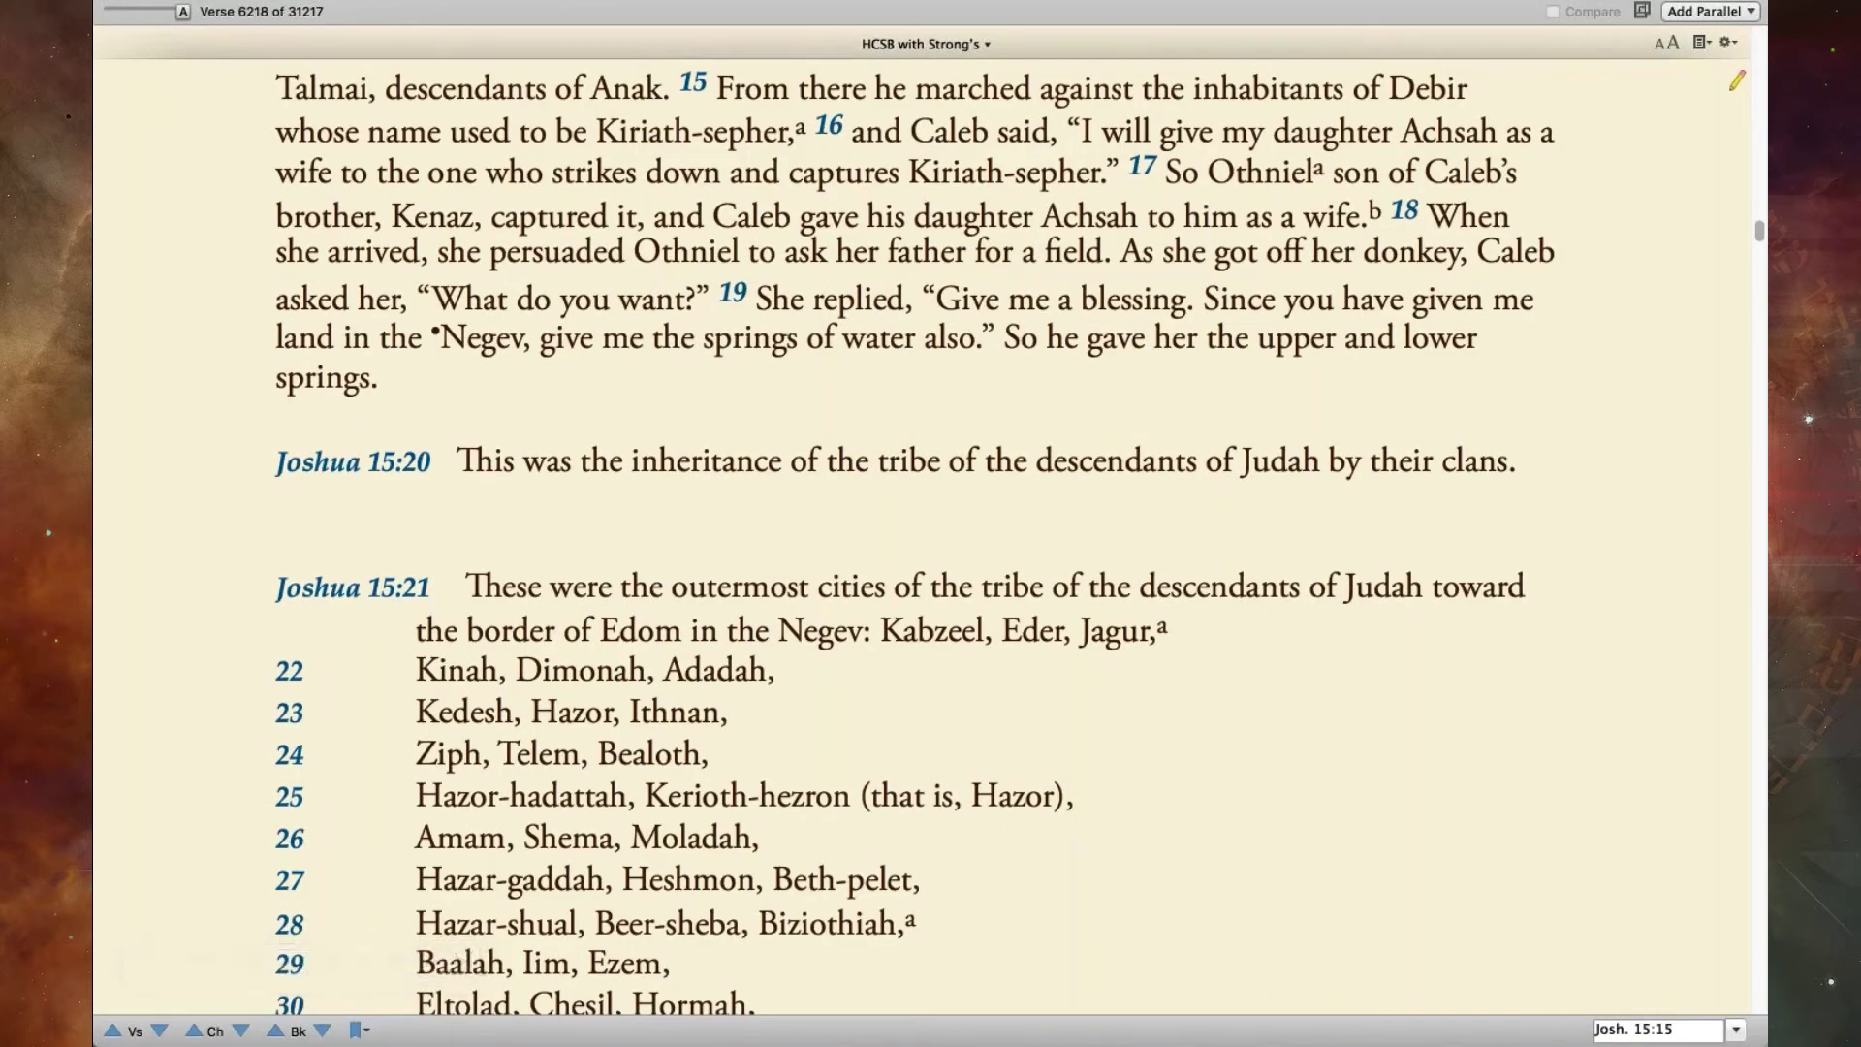
- Within the slide show, bring up the Strong's details for Negev and the footnote following Kiriath-sepher in verse 15
click(436, 333)
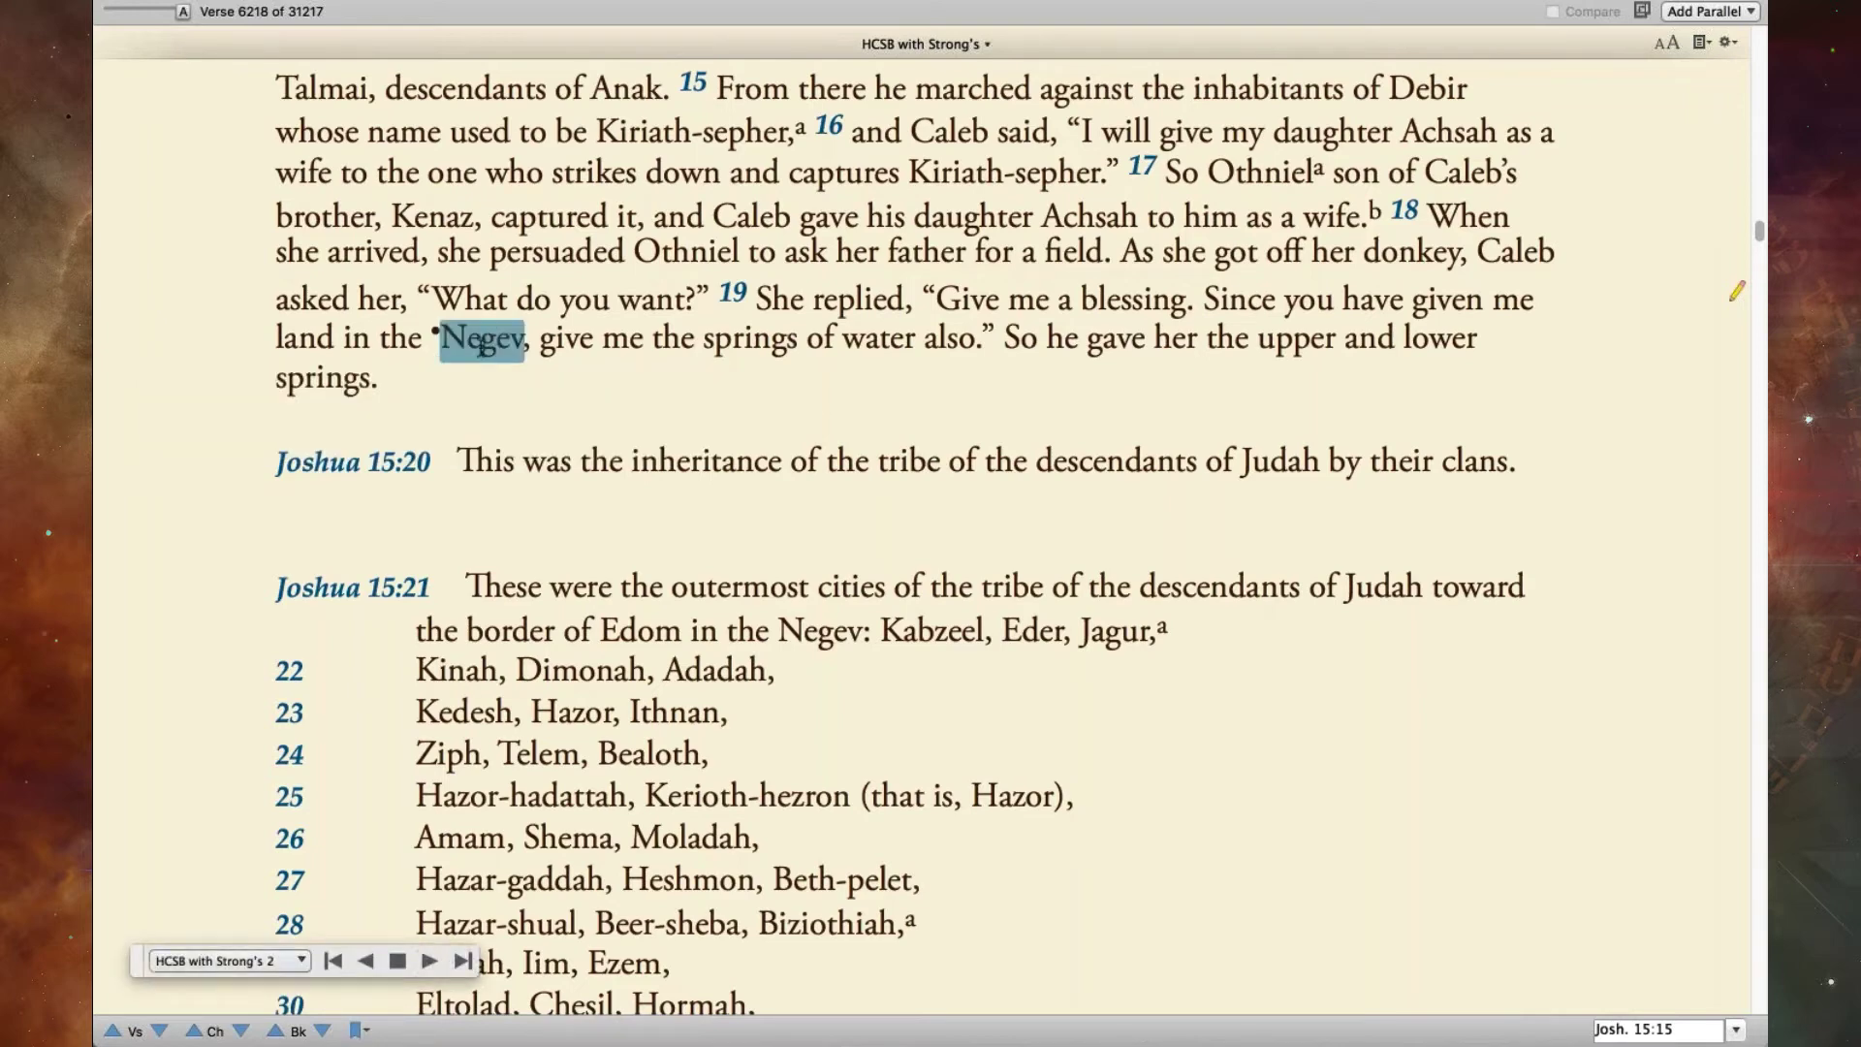
mouse_move(482, 344)
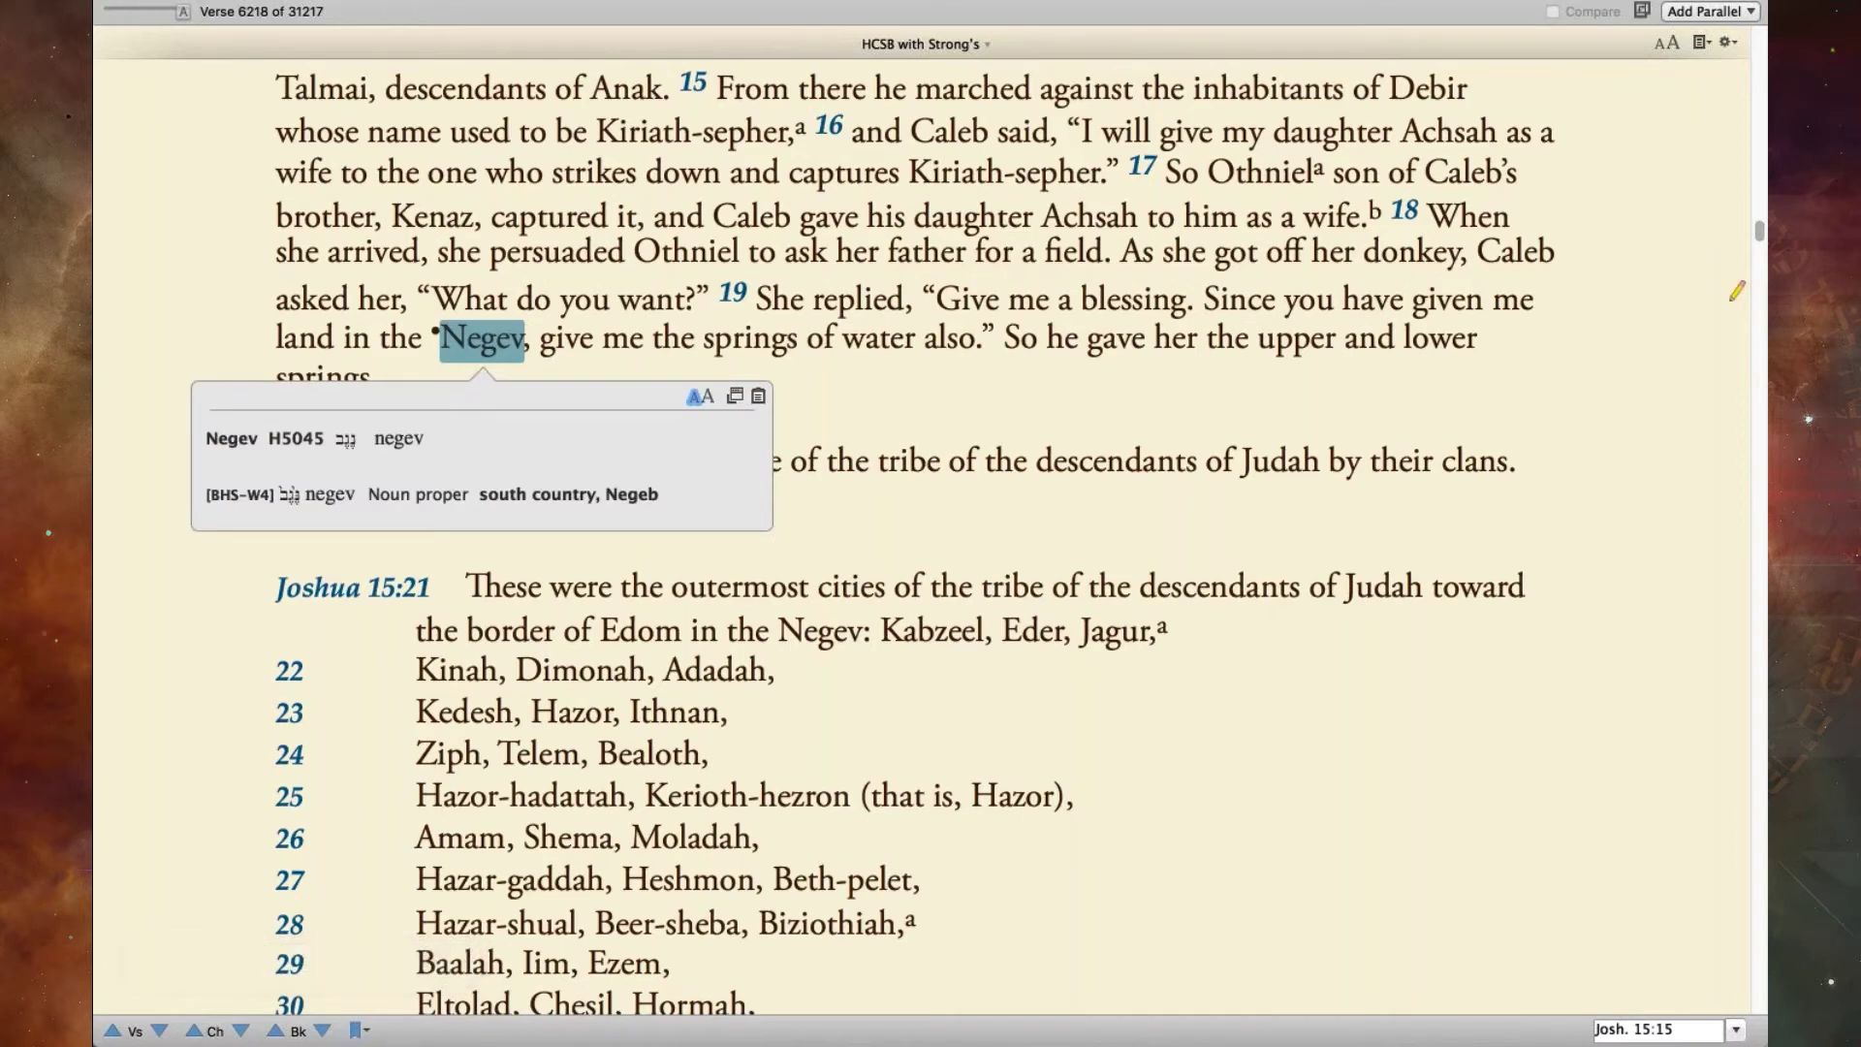
click(801, 127)
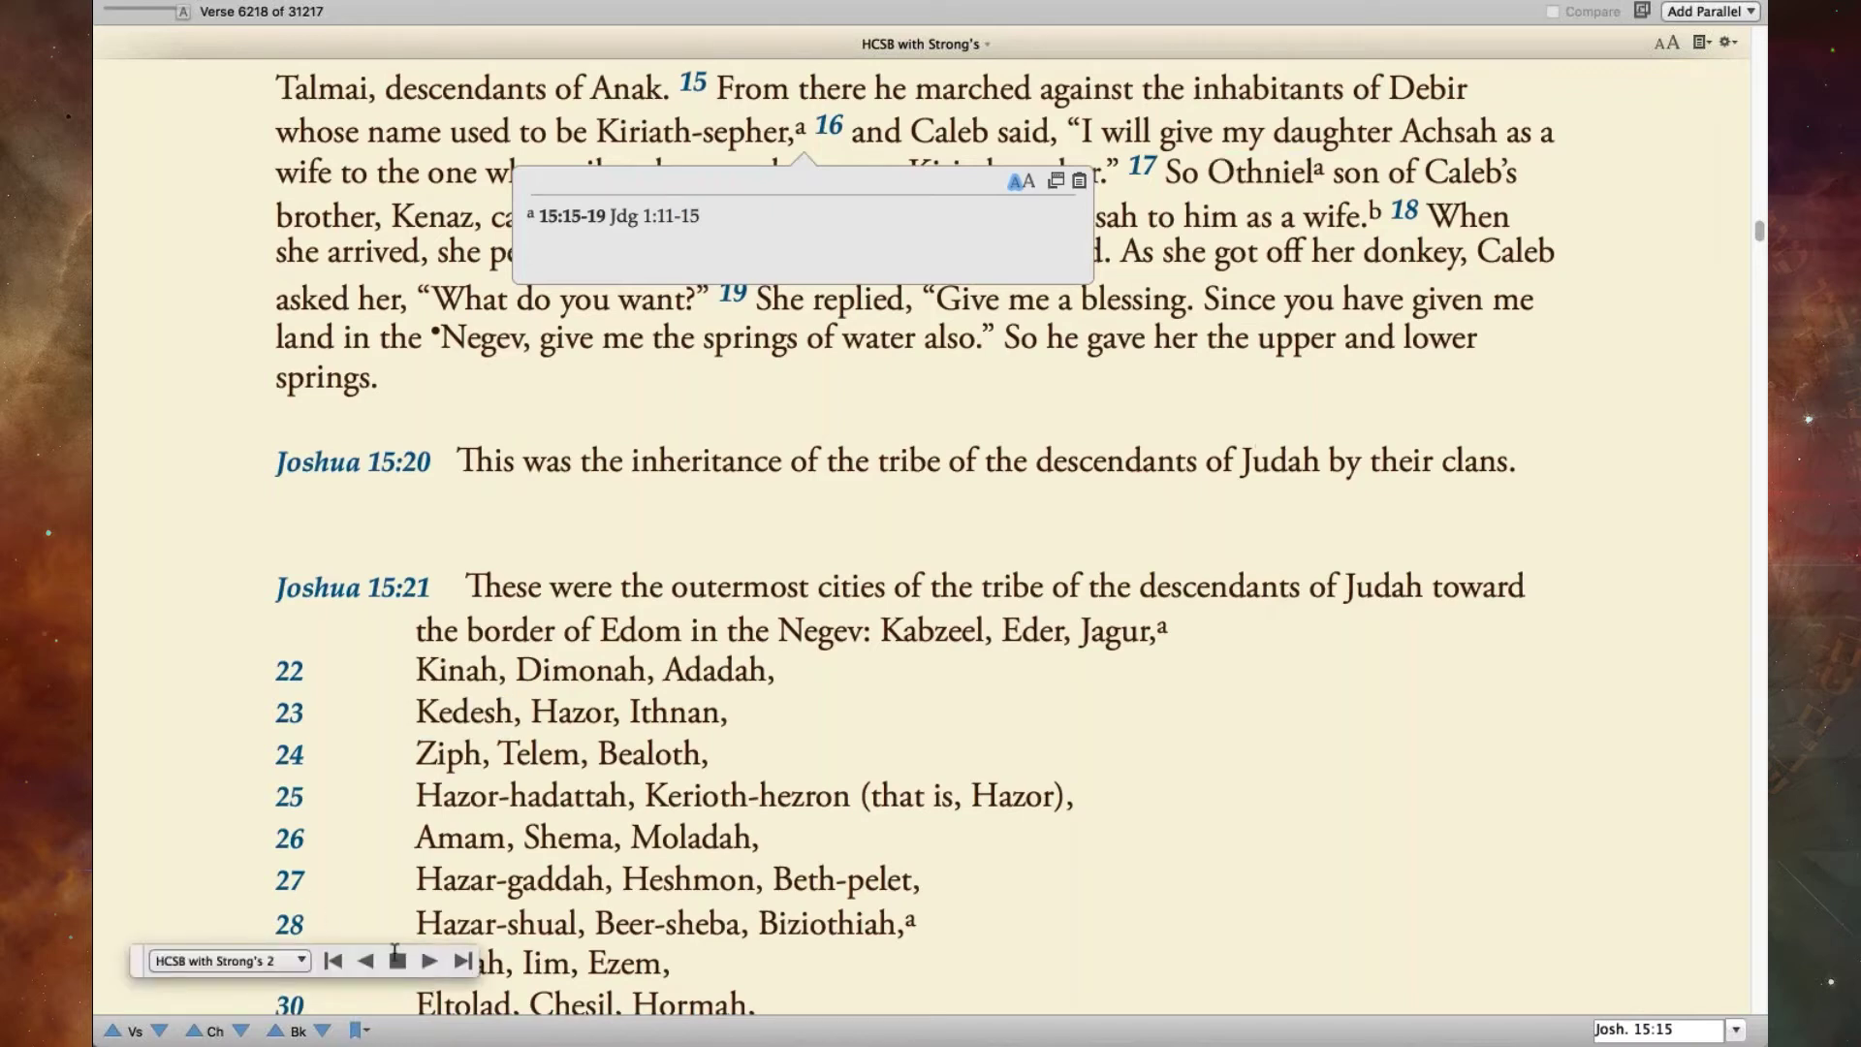
- Advance the slide show to the 2D Map, examine the Debir and Negev area, and exit to the workspace
key(ctrl+Tab)
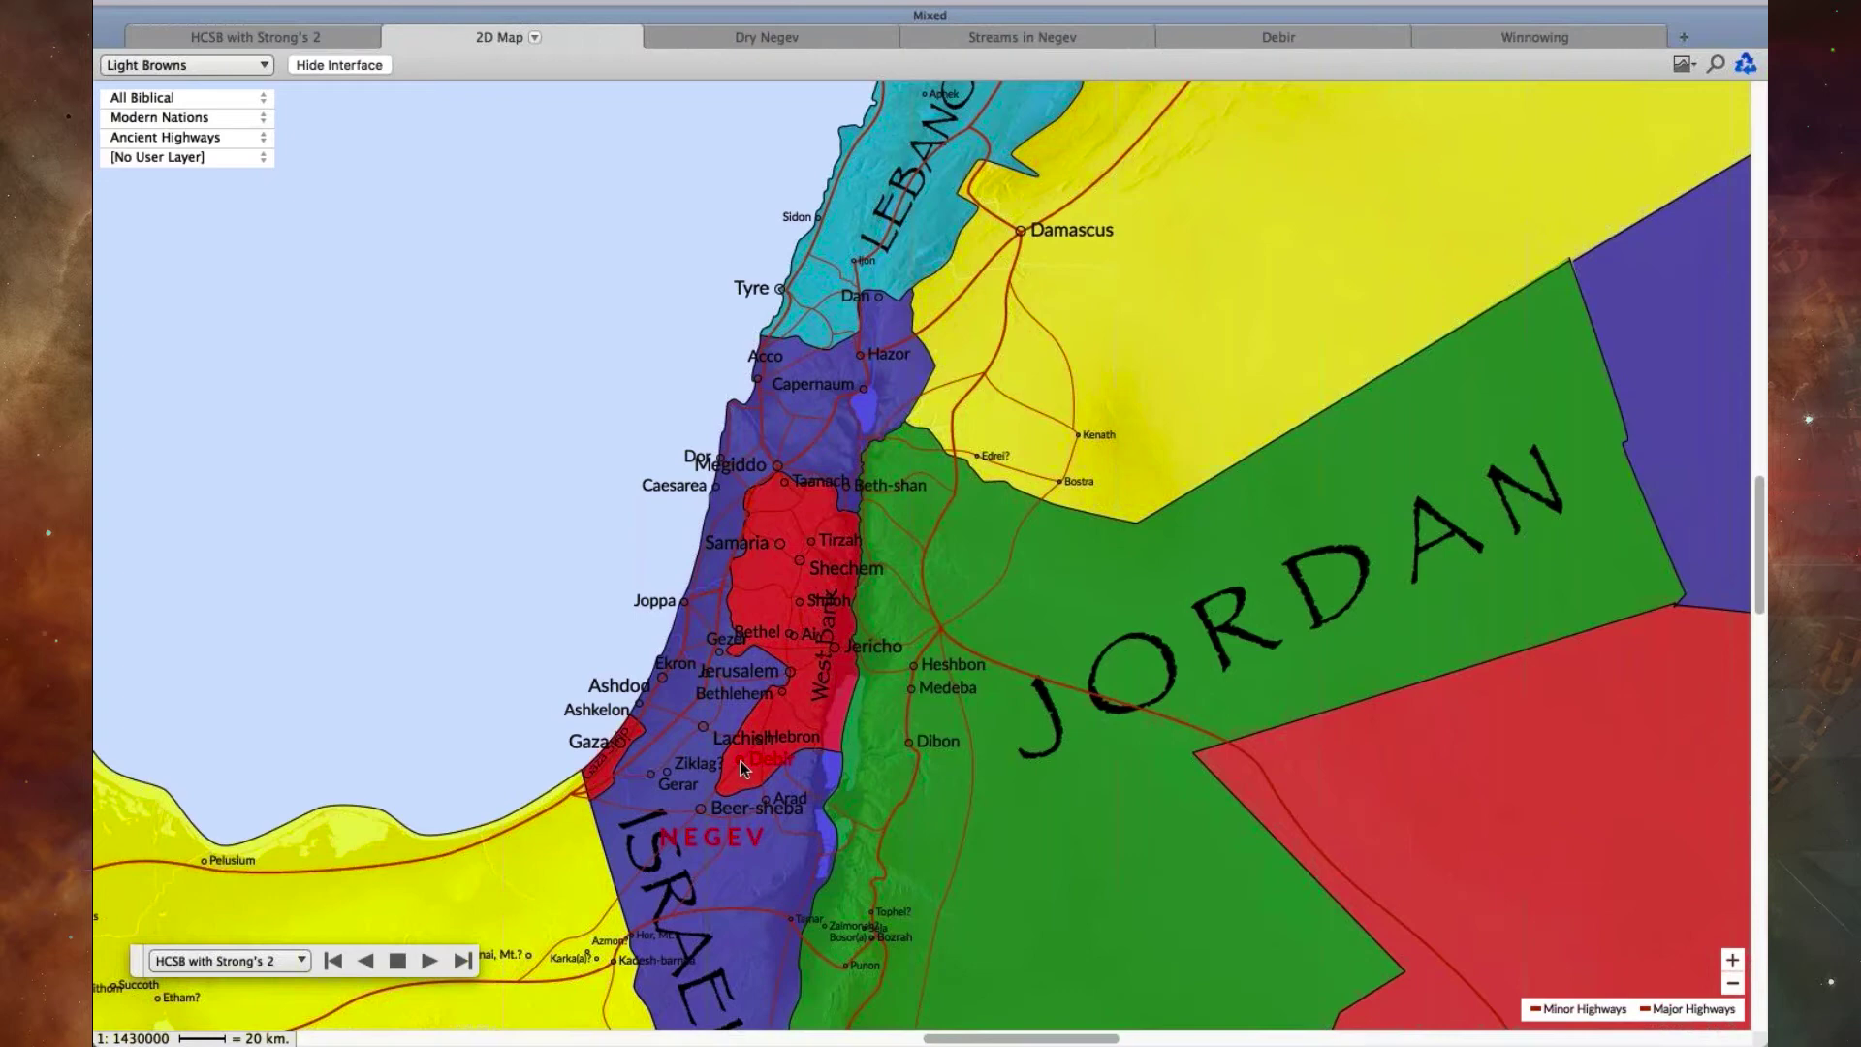
mouse_move(739, 759)
mouse_move(733, 815)
key(ctrl+super+f)
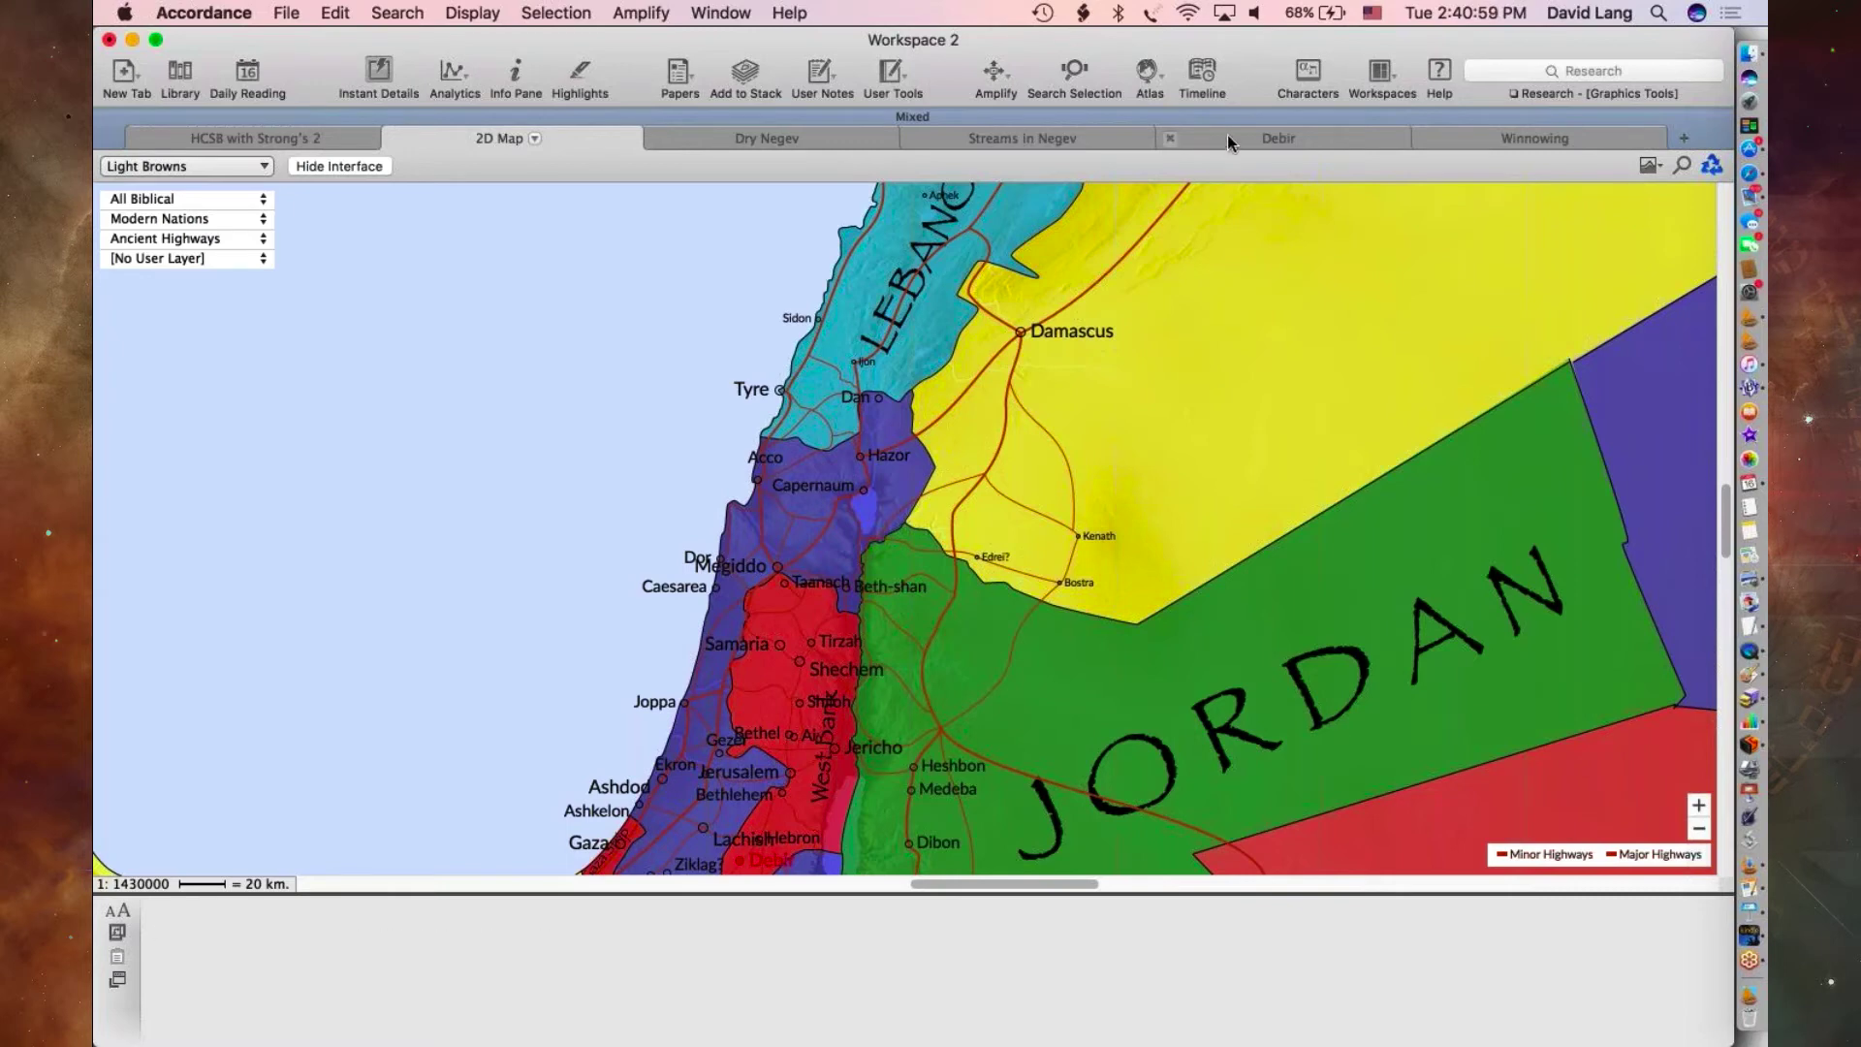
- Check the Debir and Winnowing image tabs, and close the Winnowing tab
click(1260, 144)
click(1528, 138)
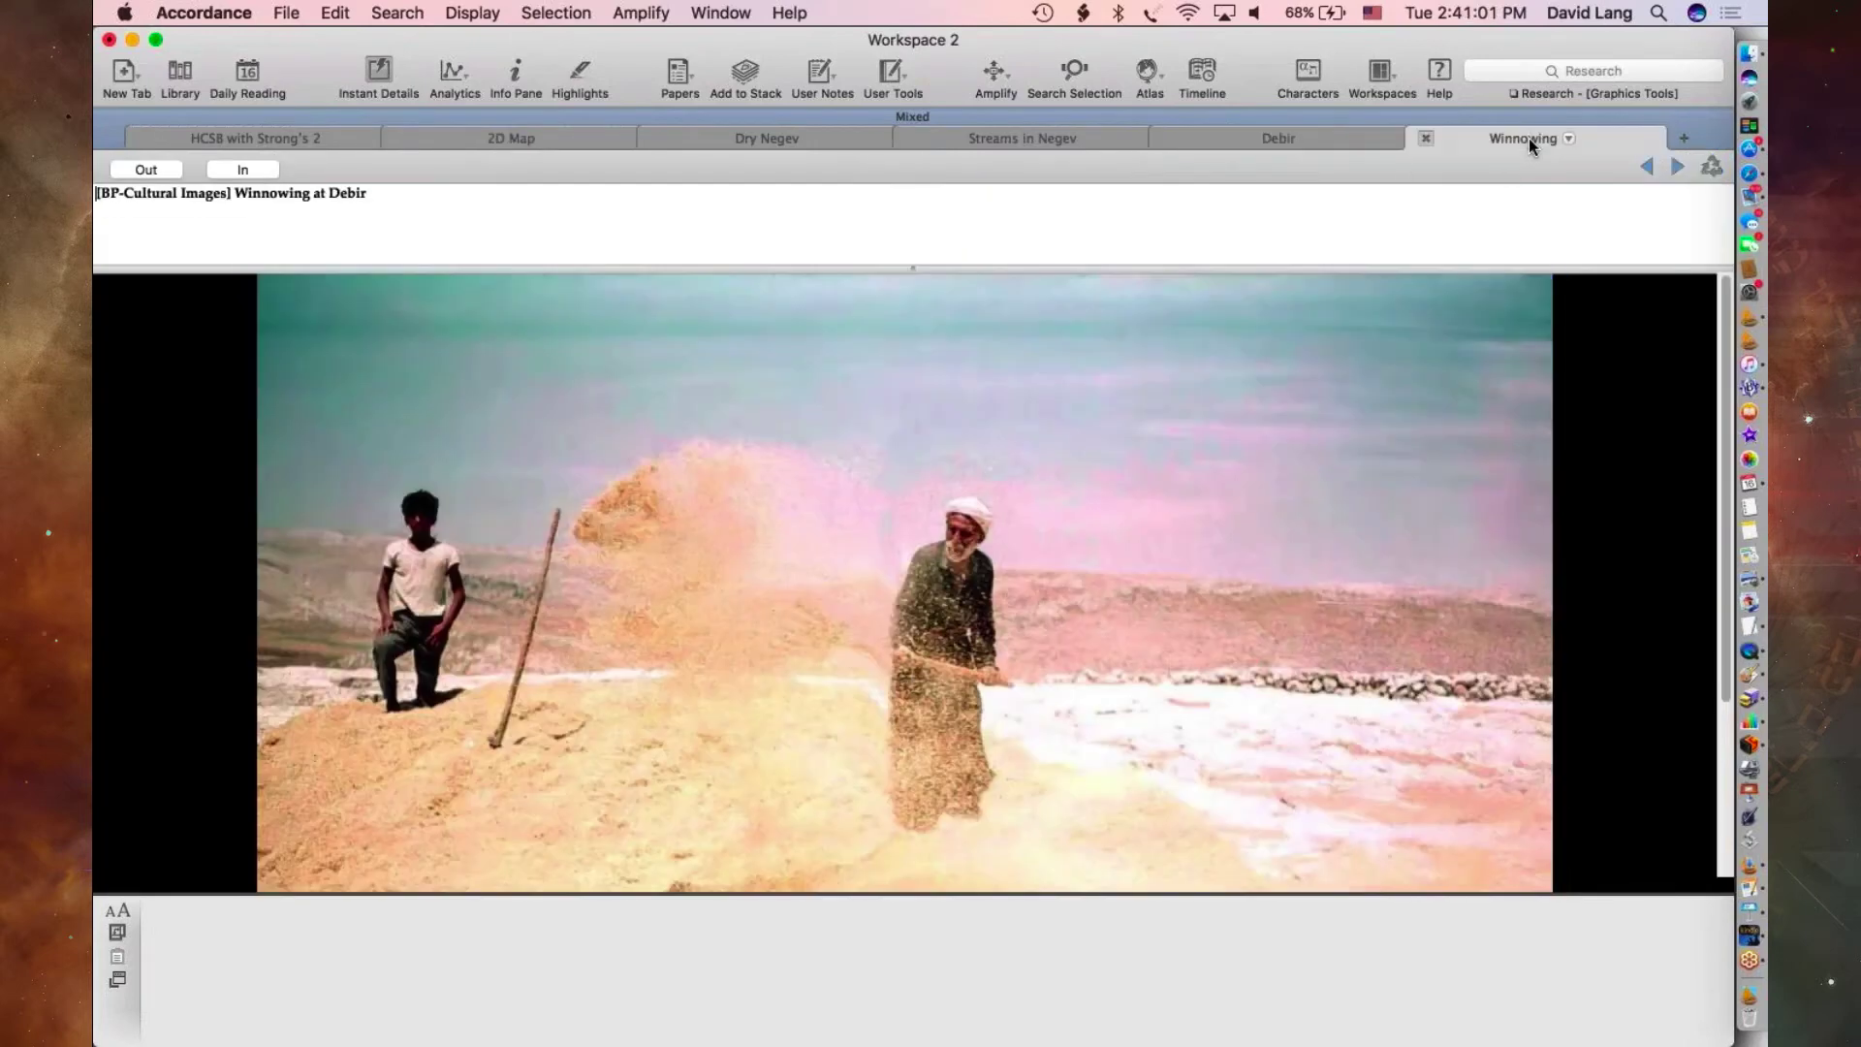
click(1425, 138)
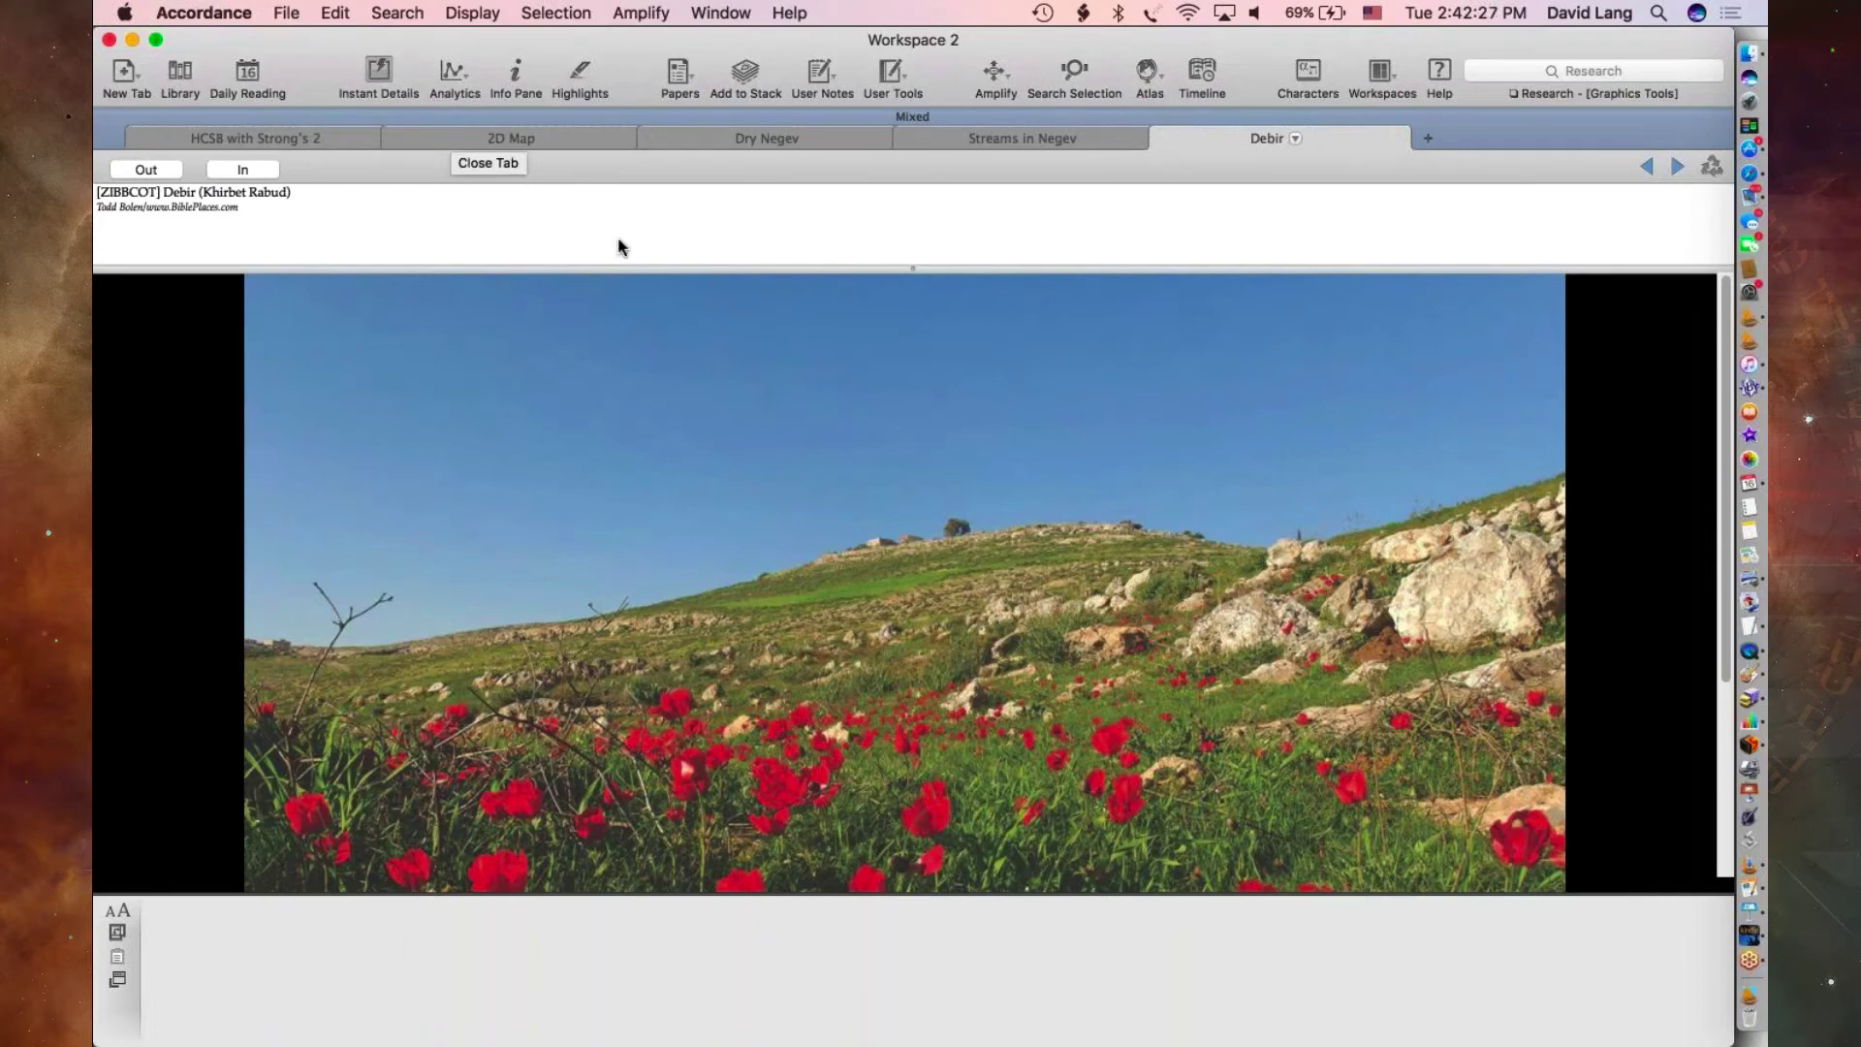
- Look through the remaining map and image tabs, and close all tabs except HCSB with Strong's 2
click(299, 130)
click(495, 144)
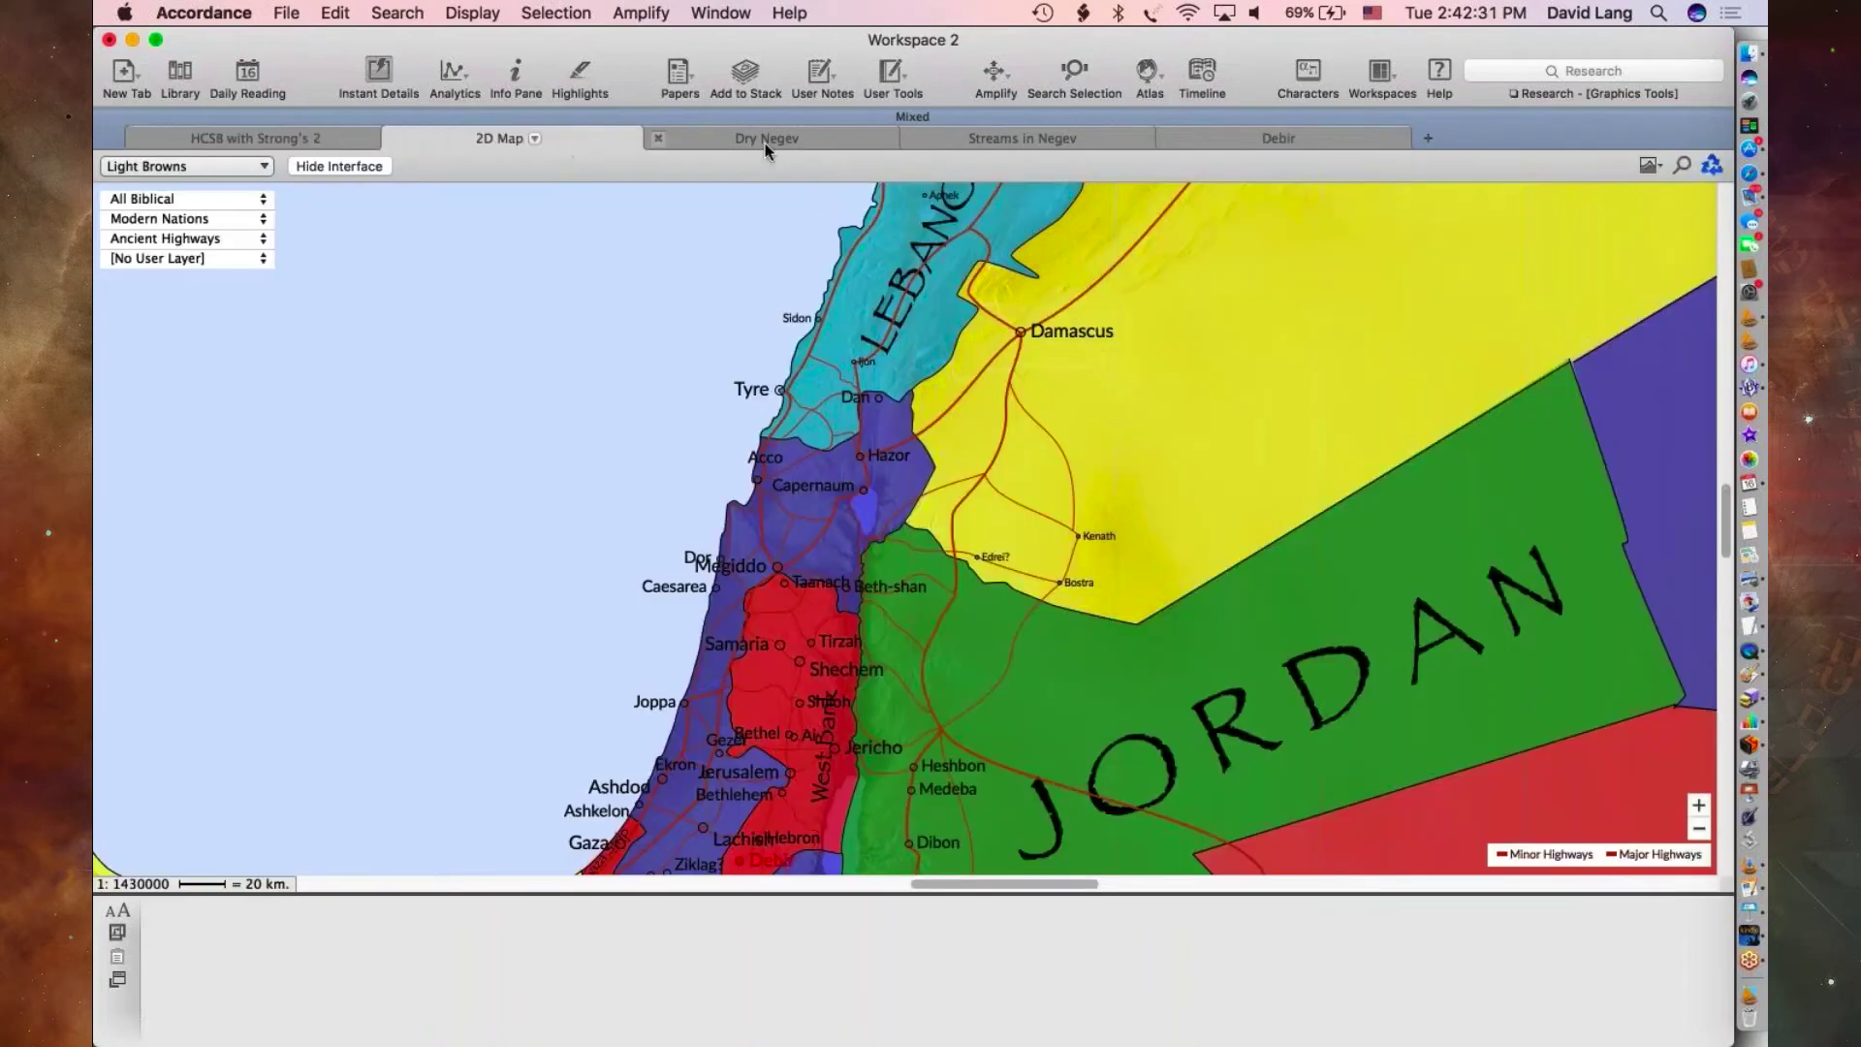
click(765, 143)
click(1021, 136)
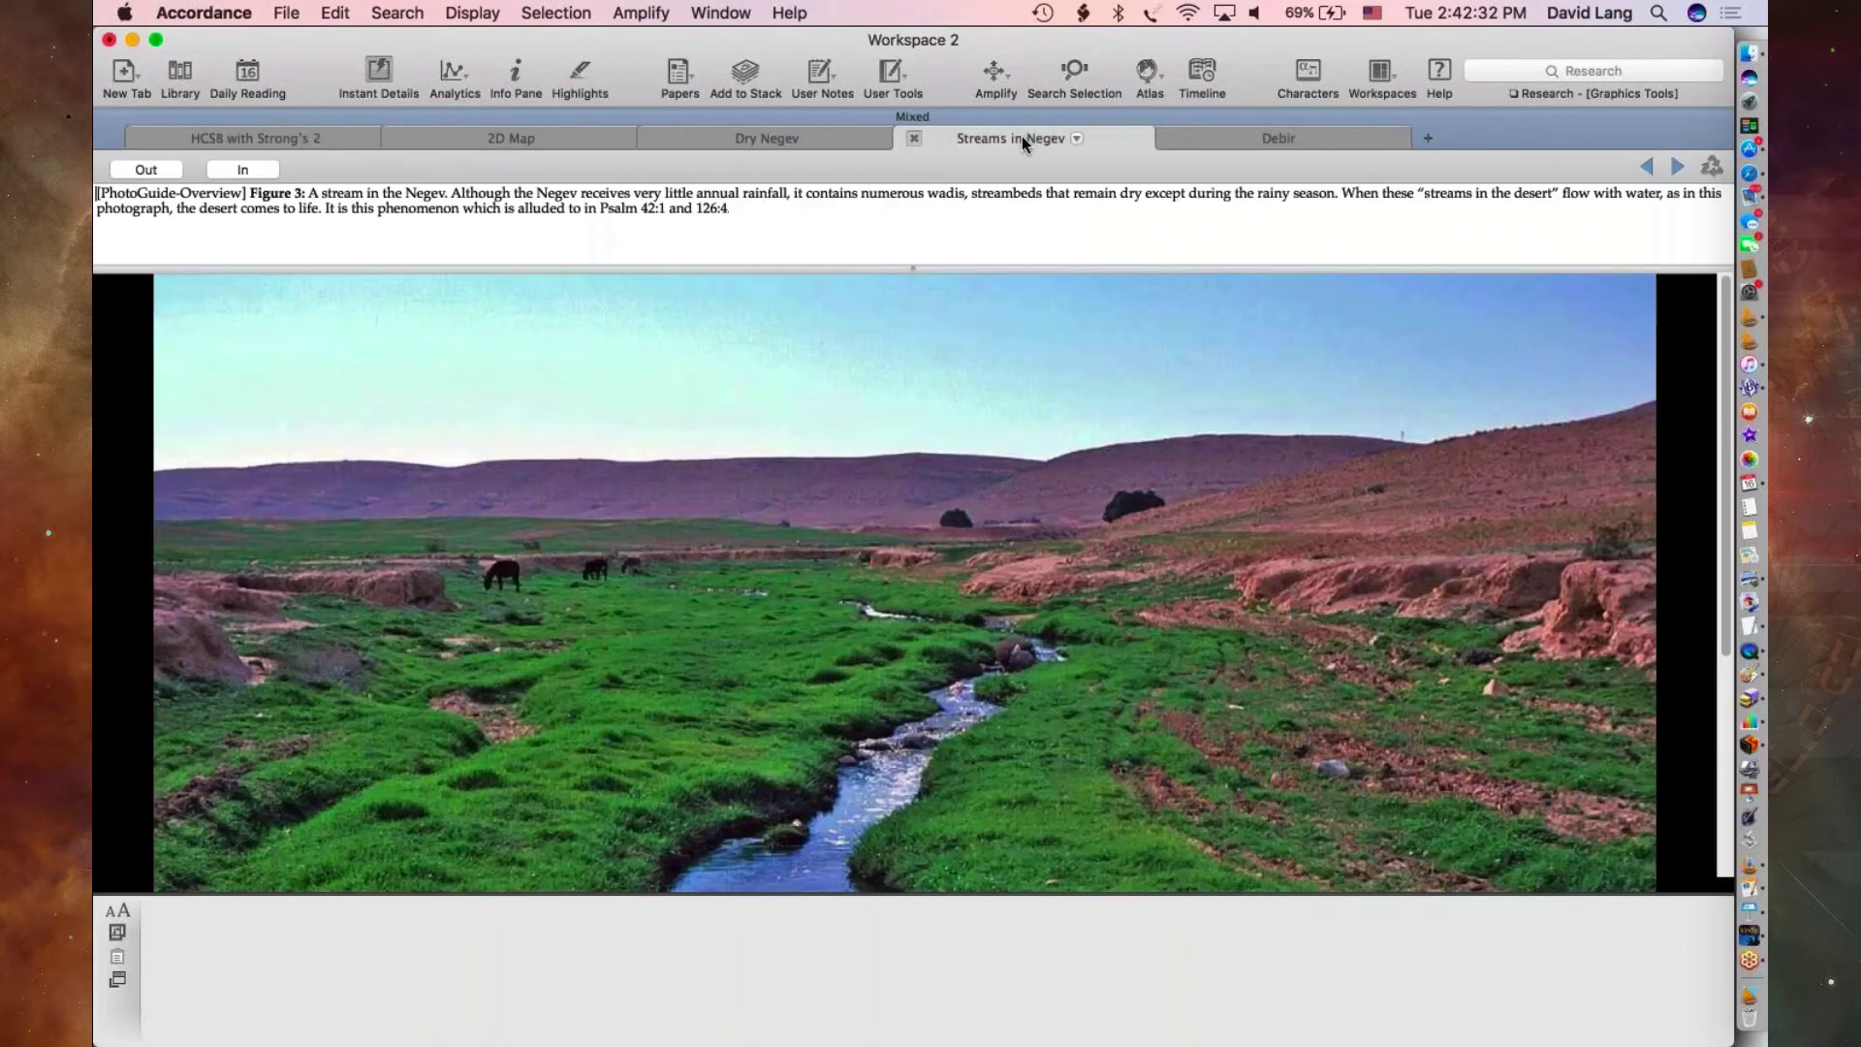
click(1271, 140)
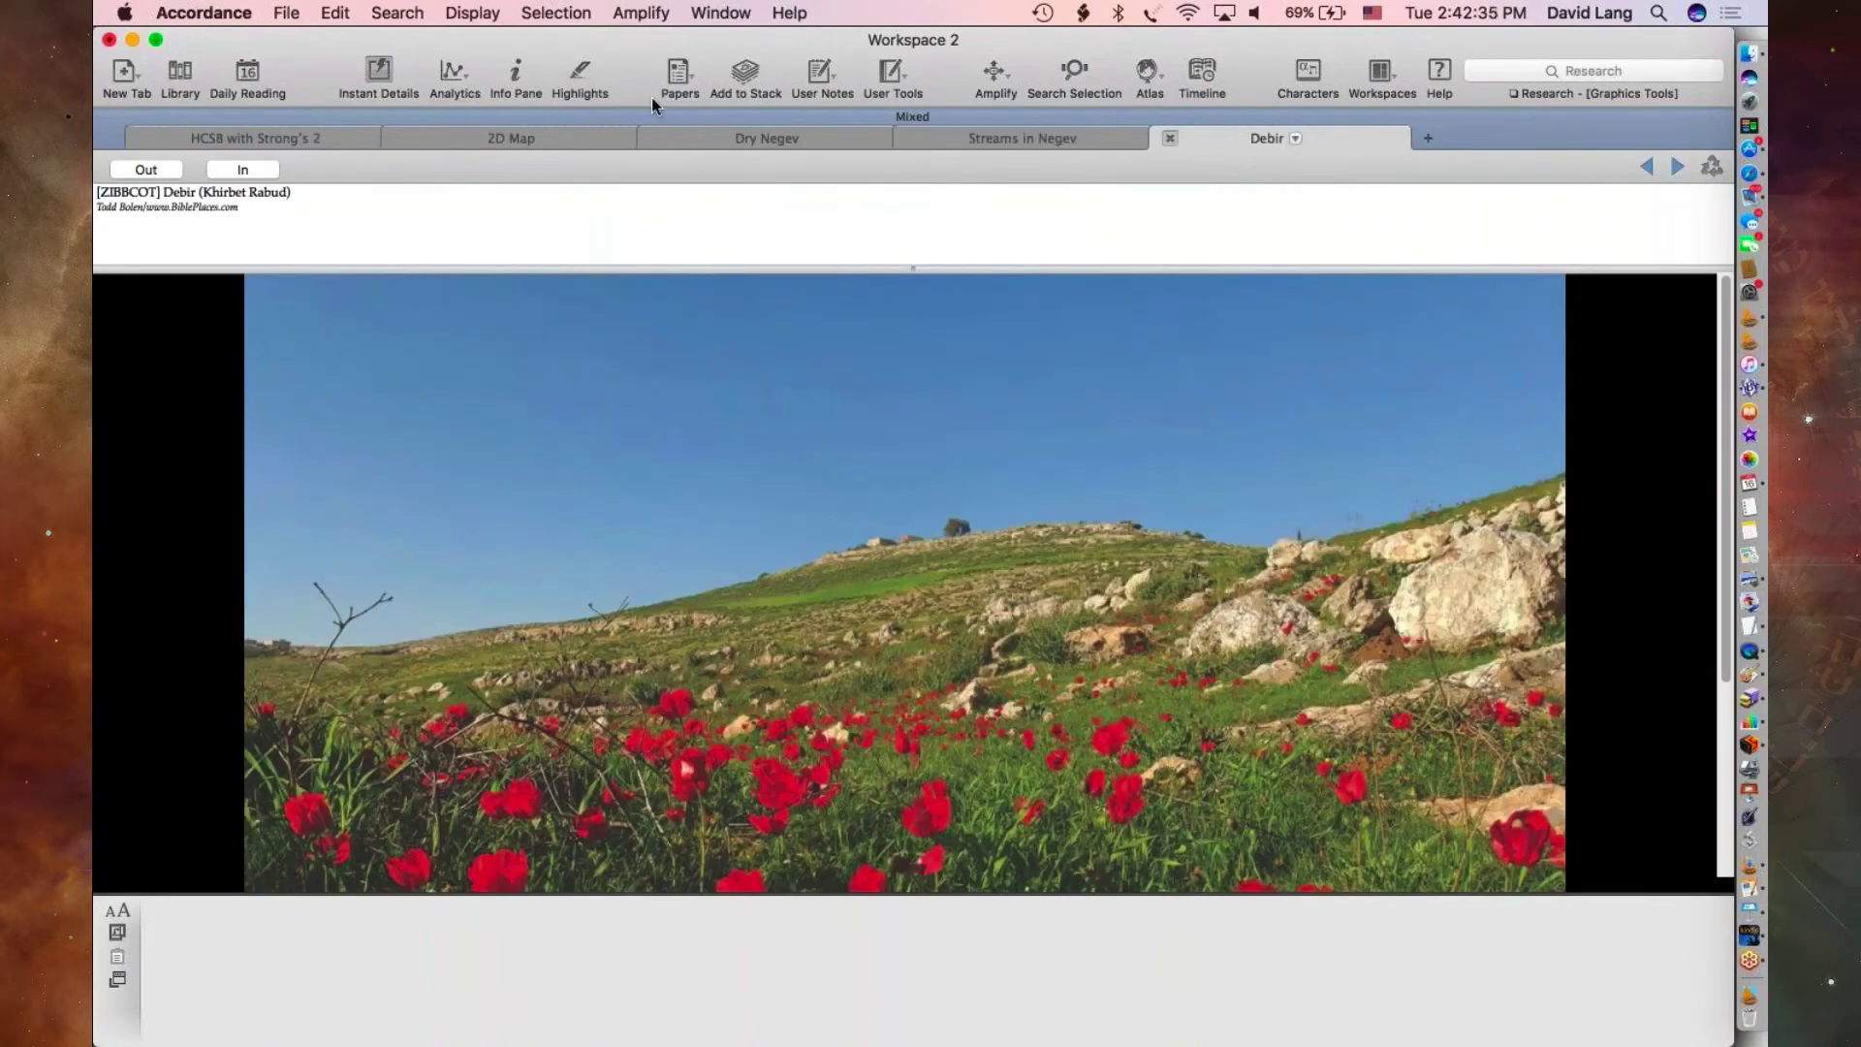
click(265, 142)
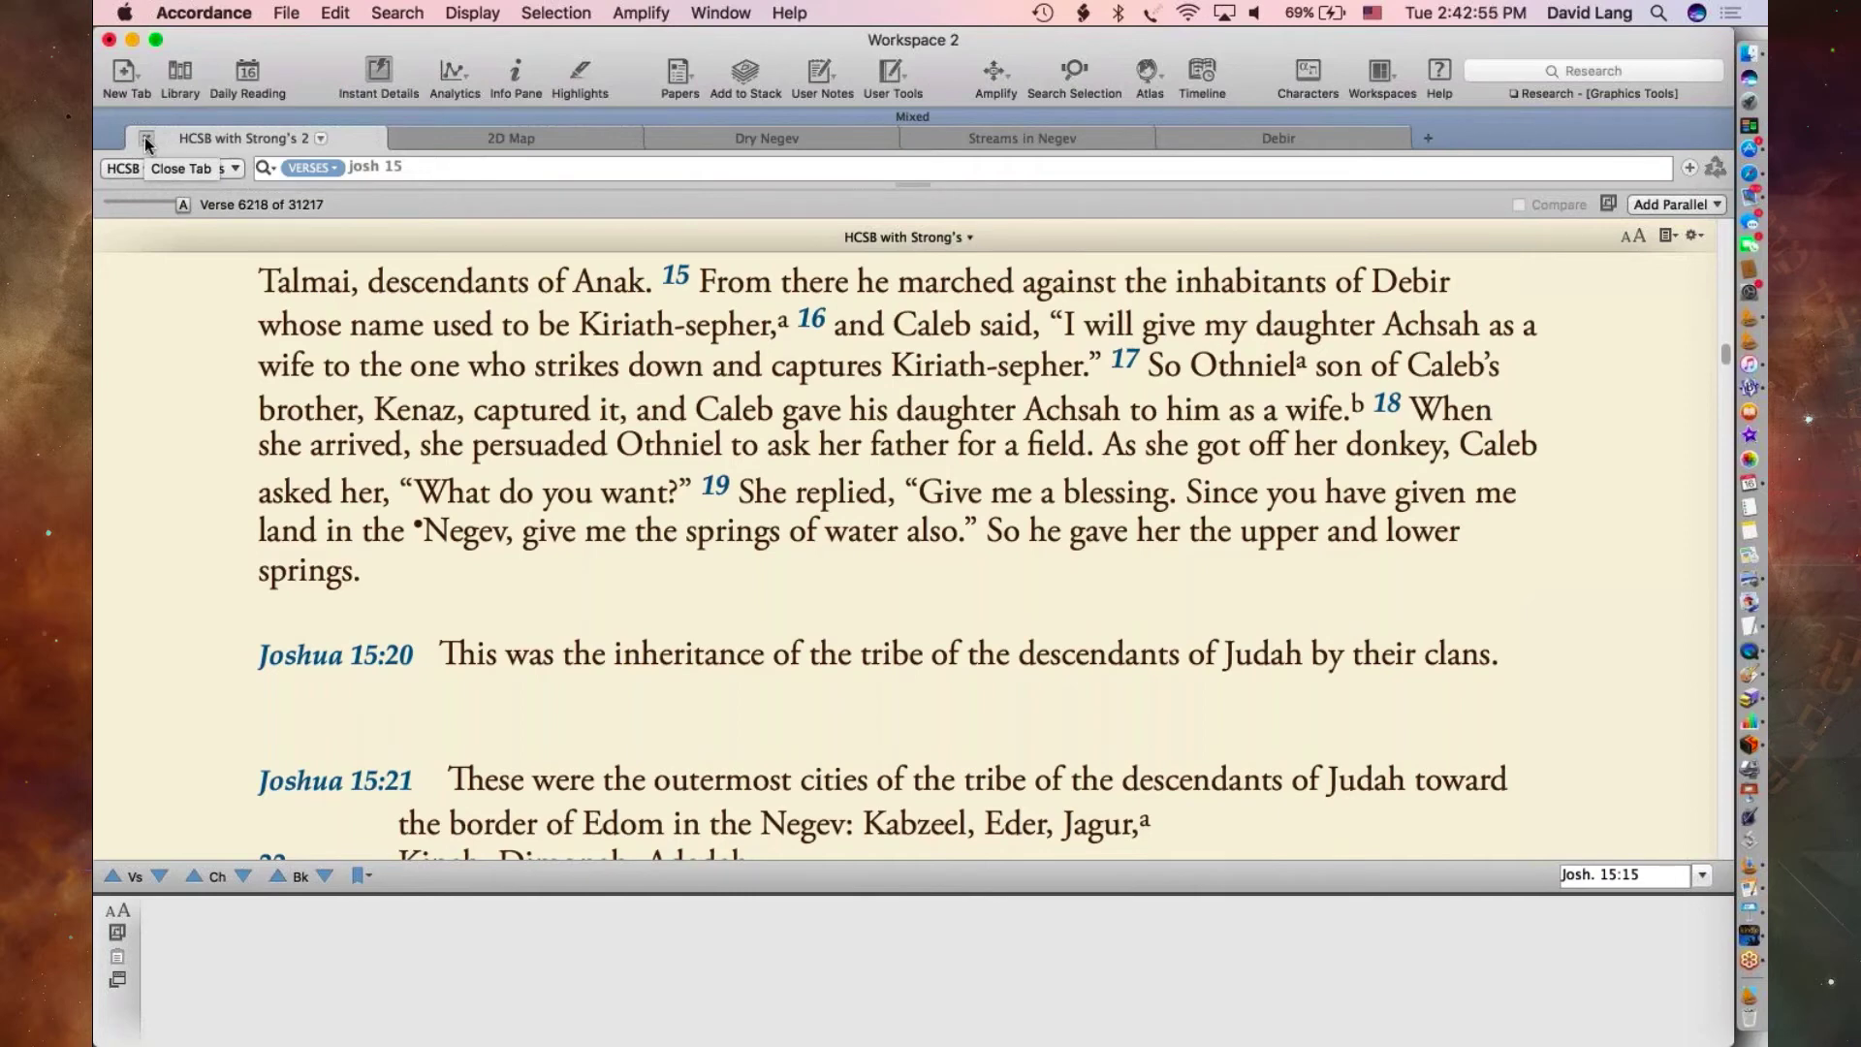
alt+click(147, 142)
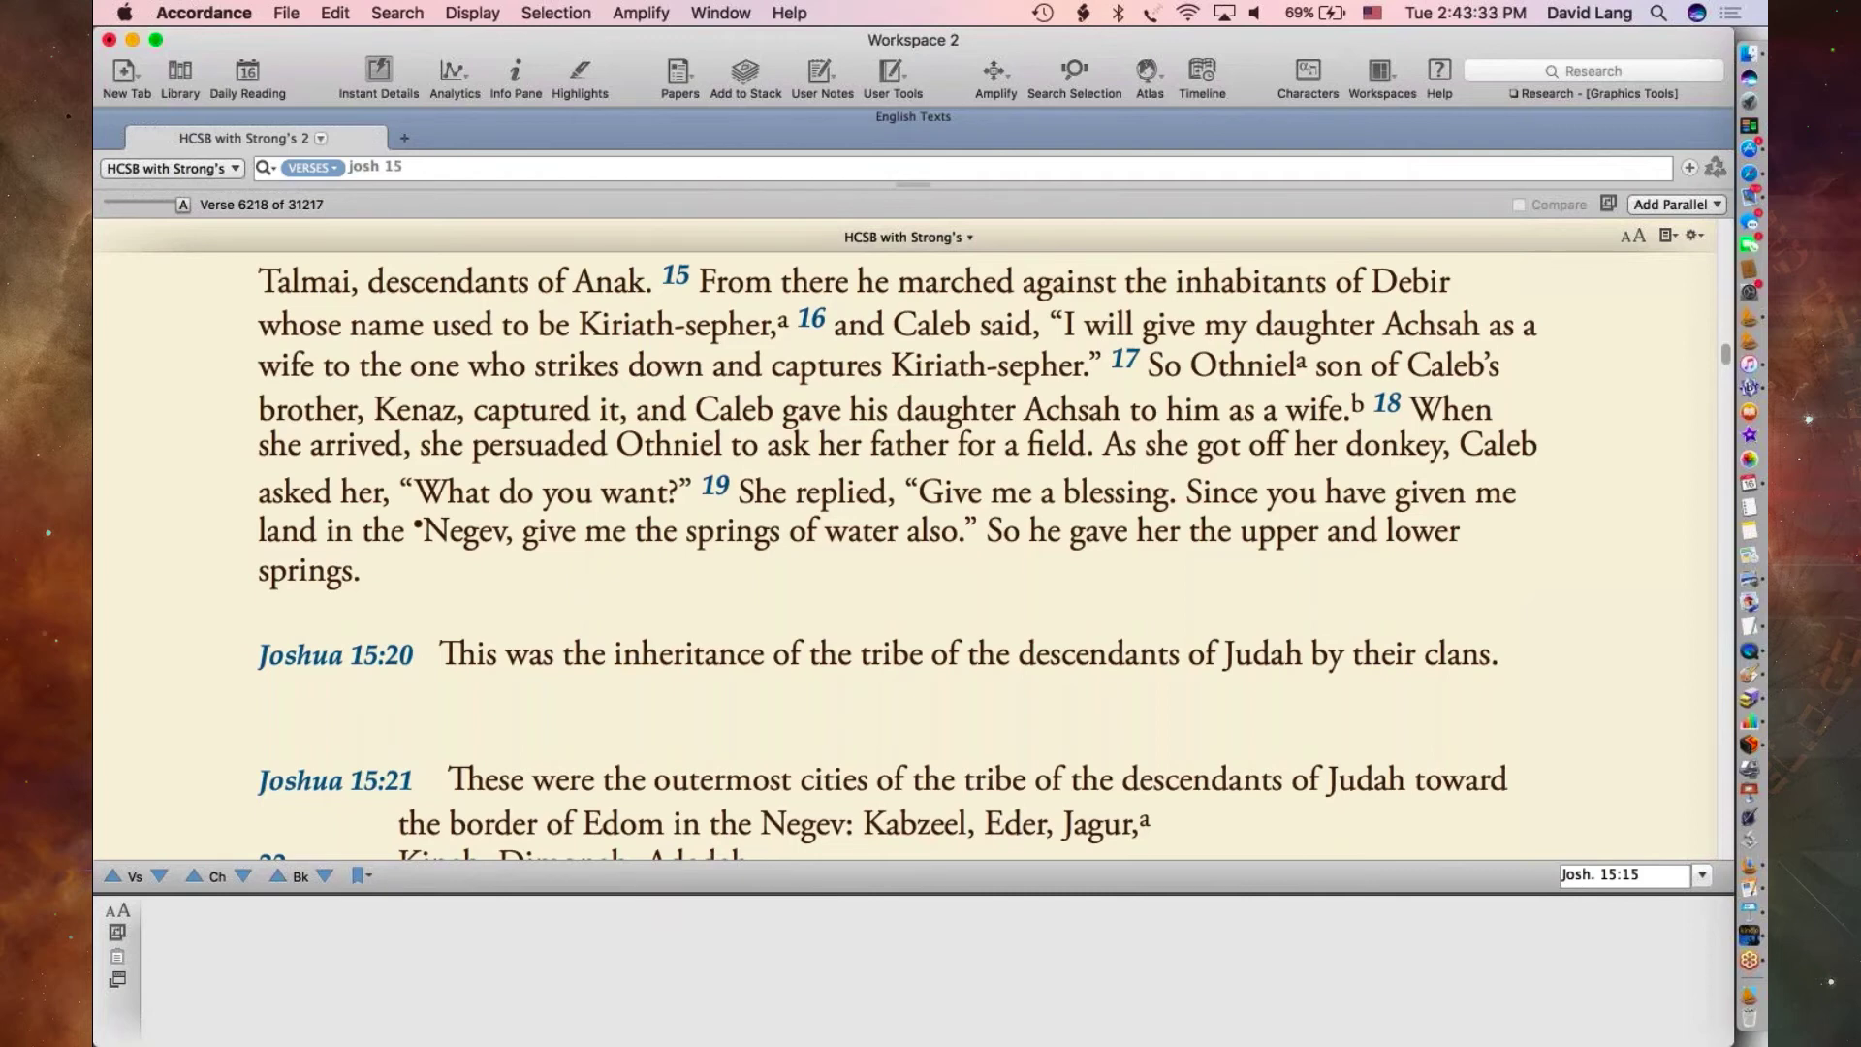
- Open the current stack, 2 Sam 11 Sermon, beside the Joshua 15 text and browse to its Tel Dan Inscription item
mouse_move(1054, 461)
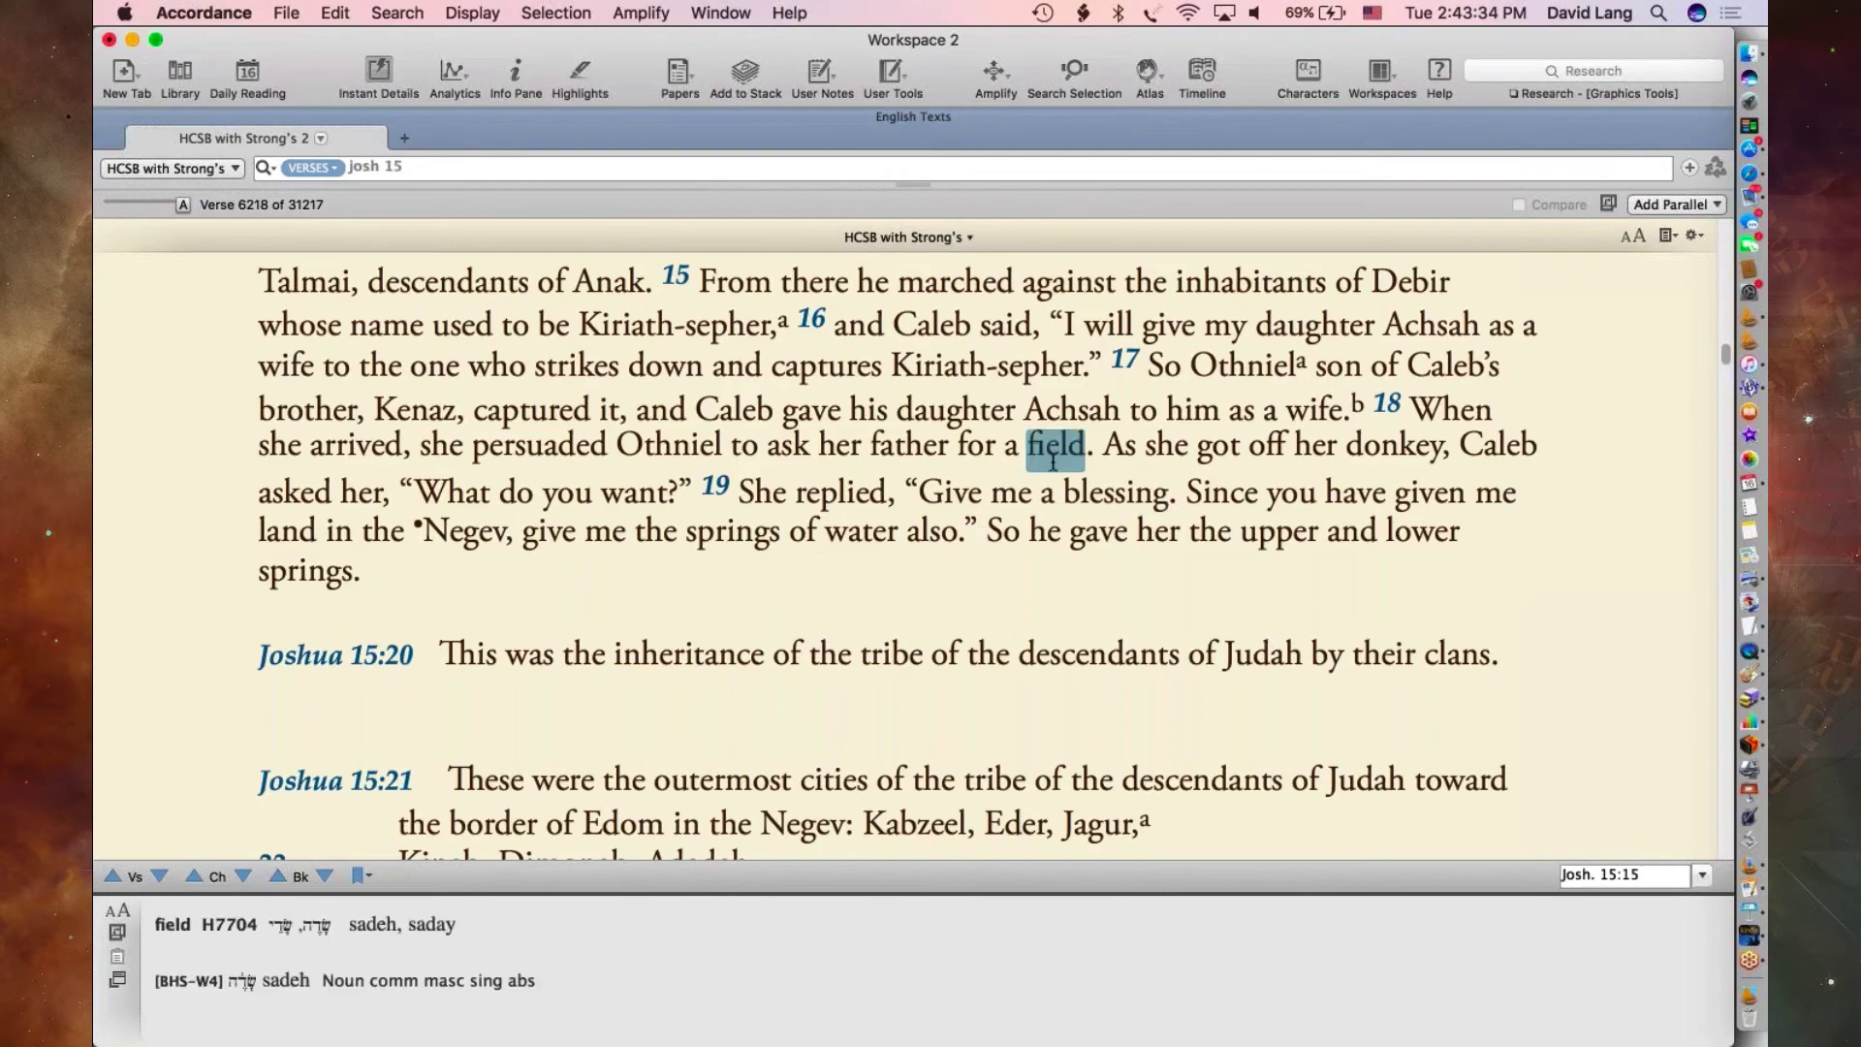
scroll(1054, 462, up, 2)
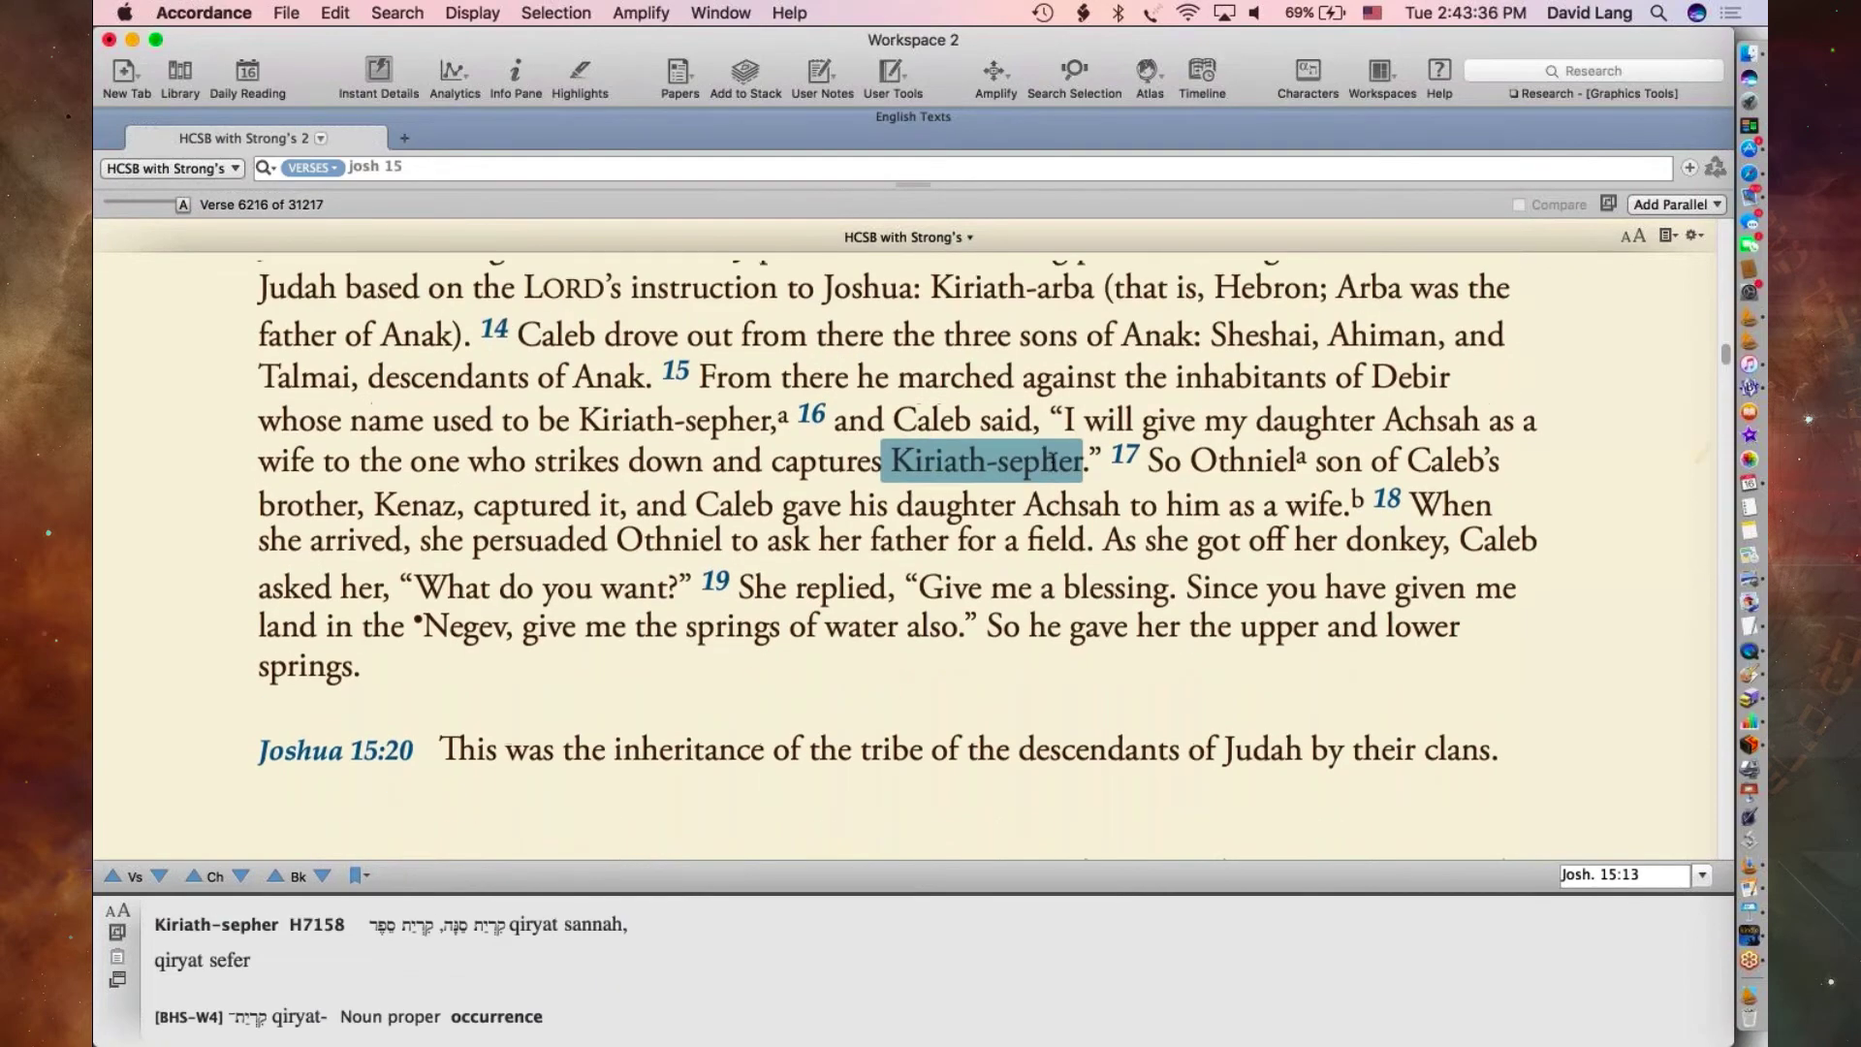
scroll(1053, 461, up, 3)
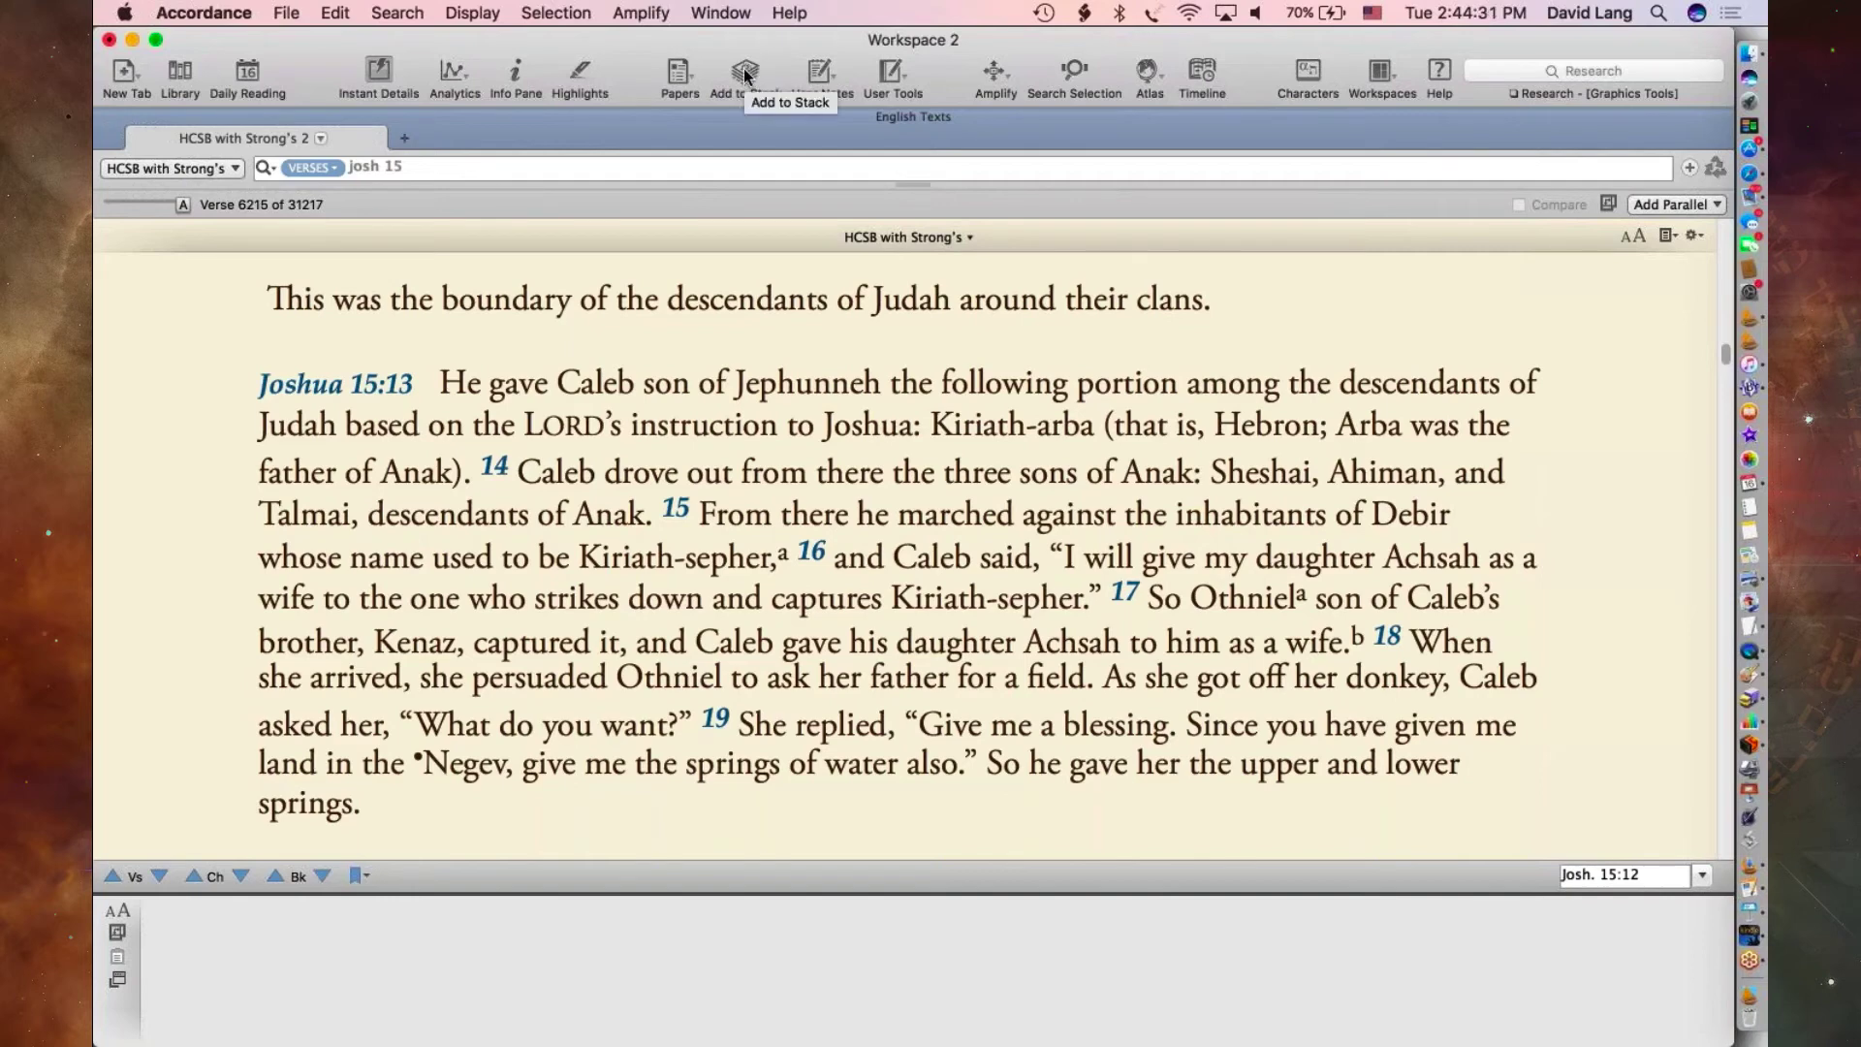
click(744, 75)
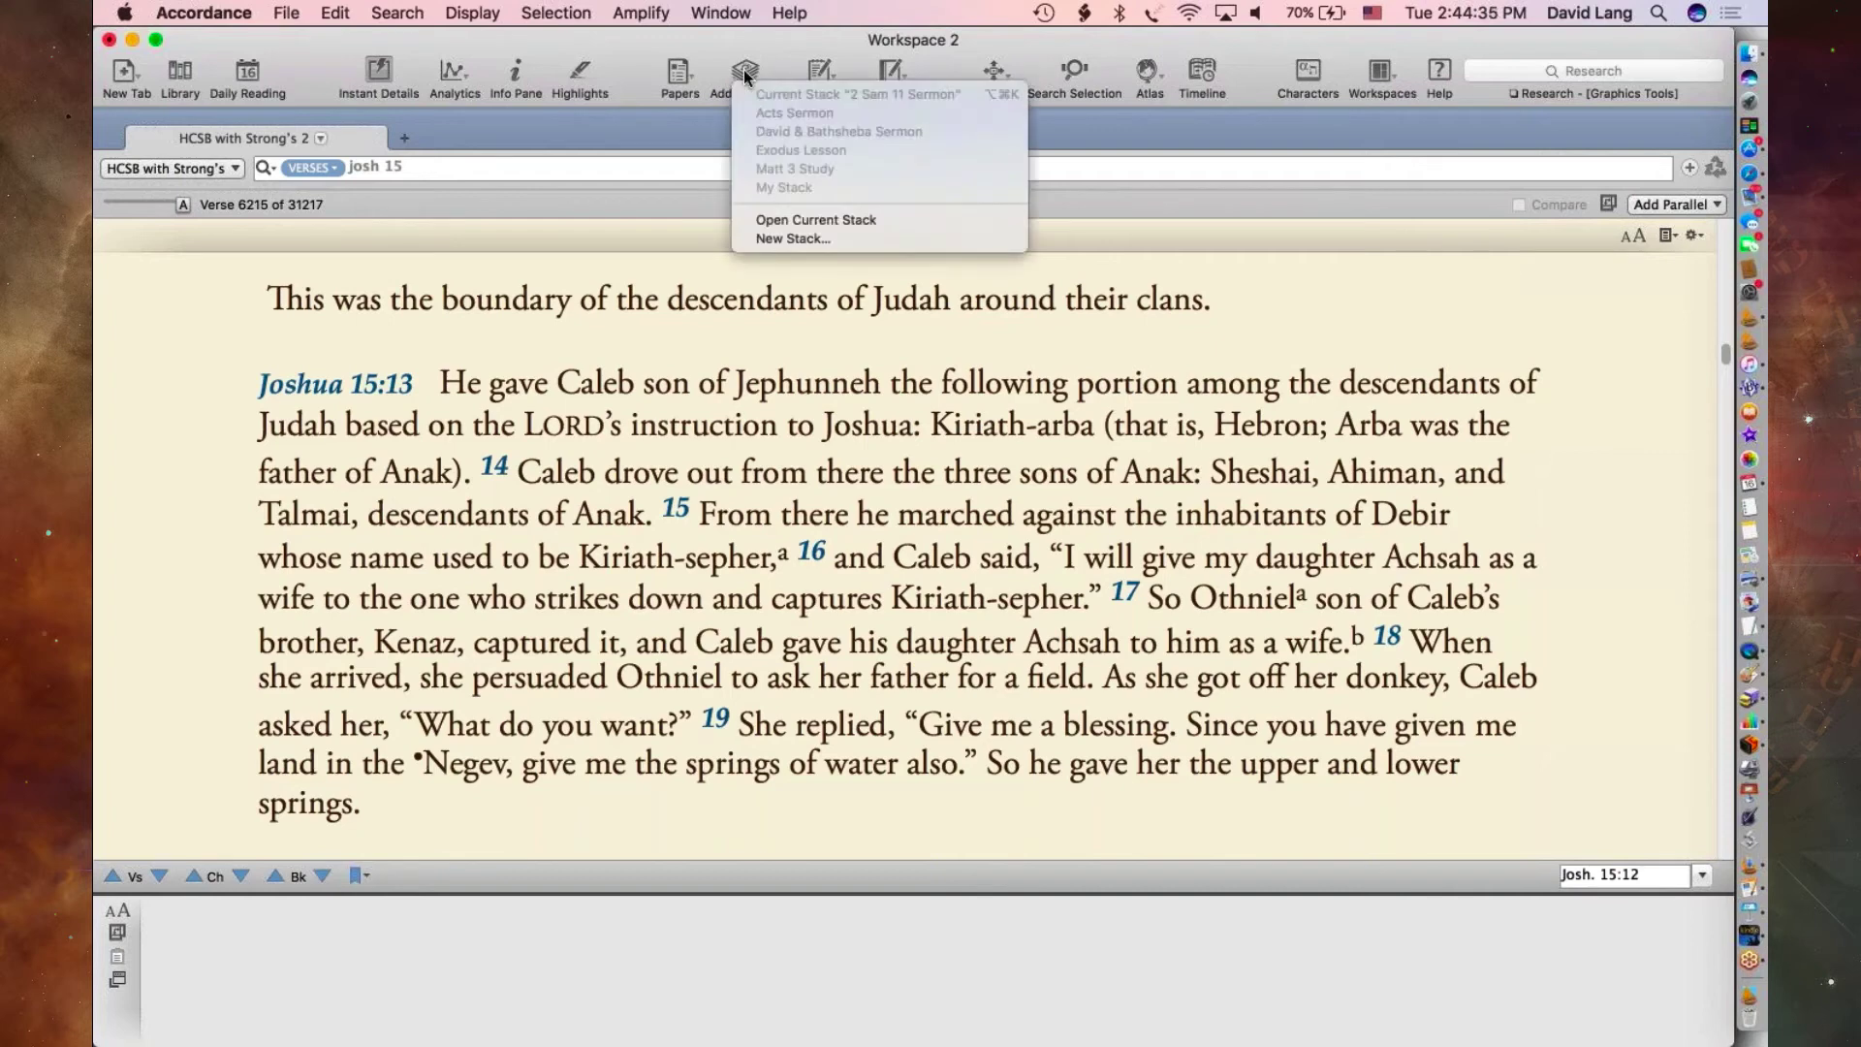
click(835, 219)
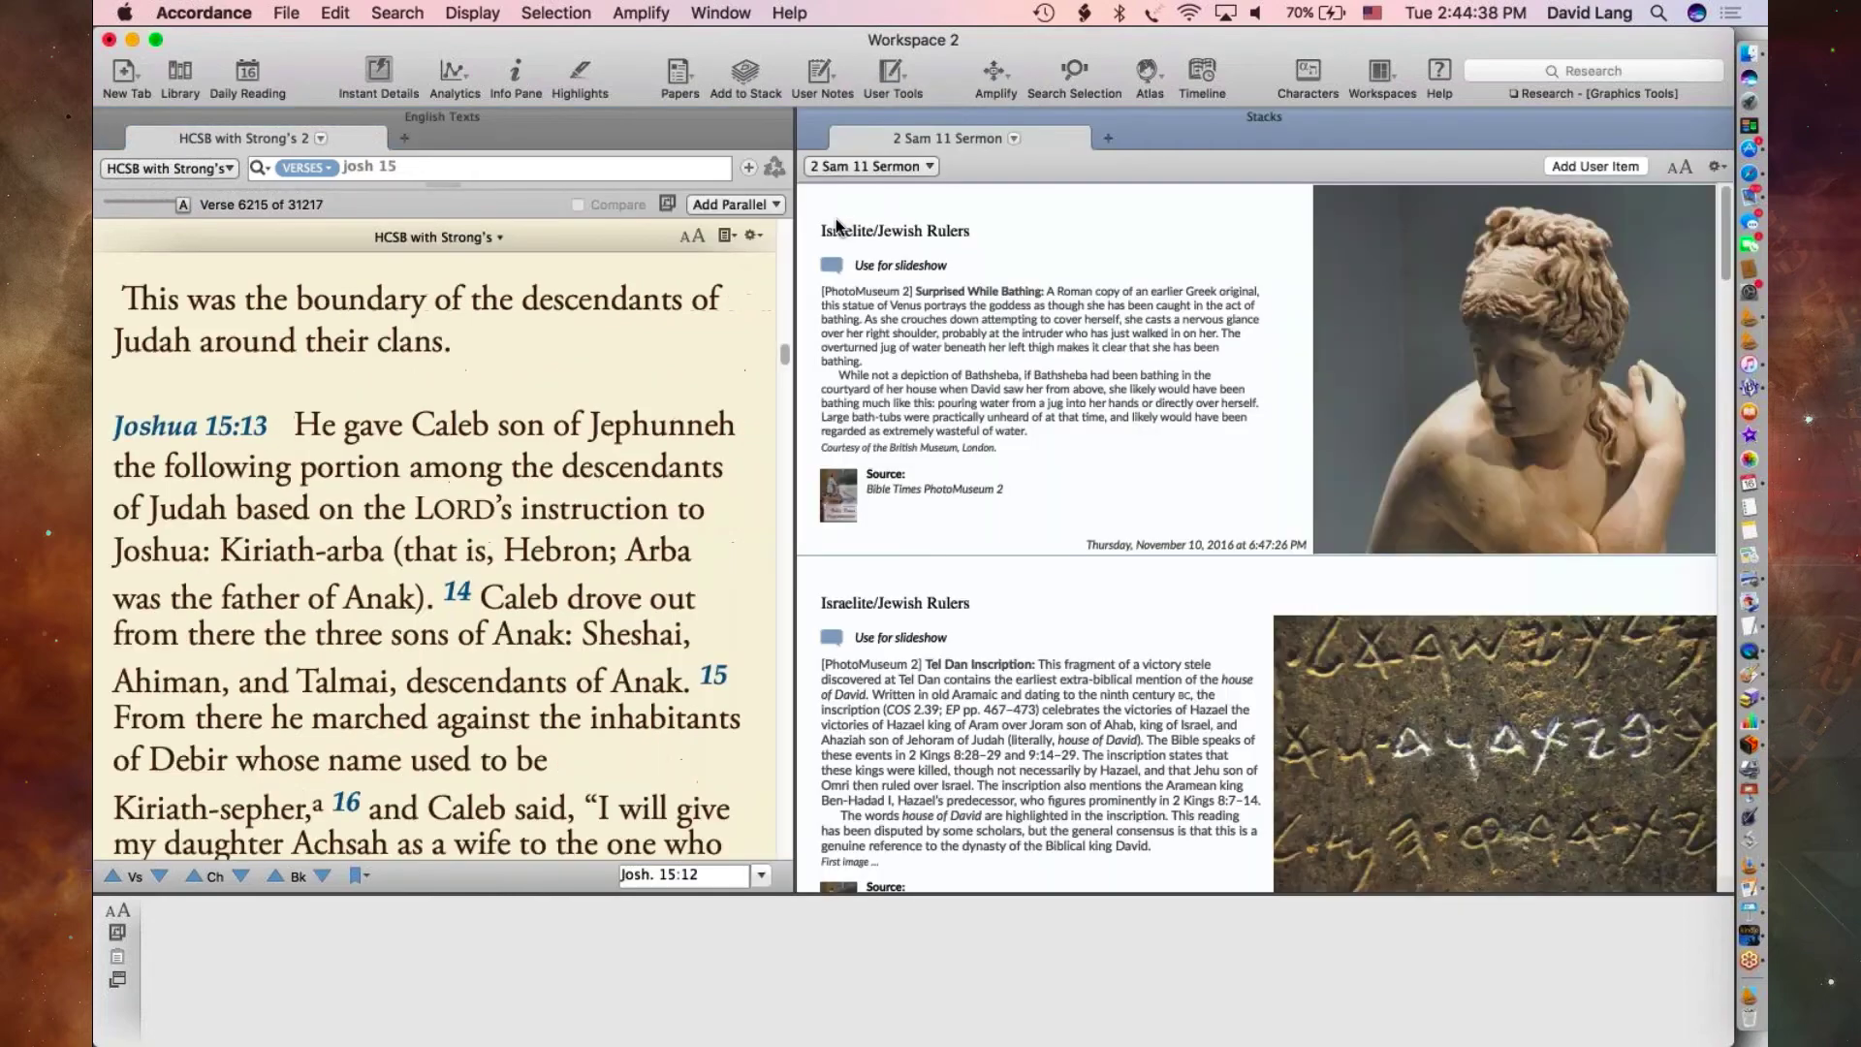
mouse_move(1158, 259)
mouse_move(1172, 295)
scroll(1162, 733, down, 3)
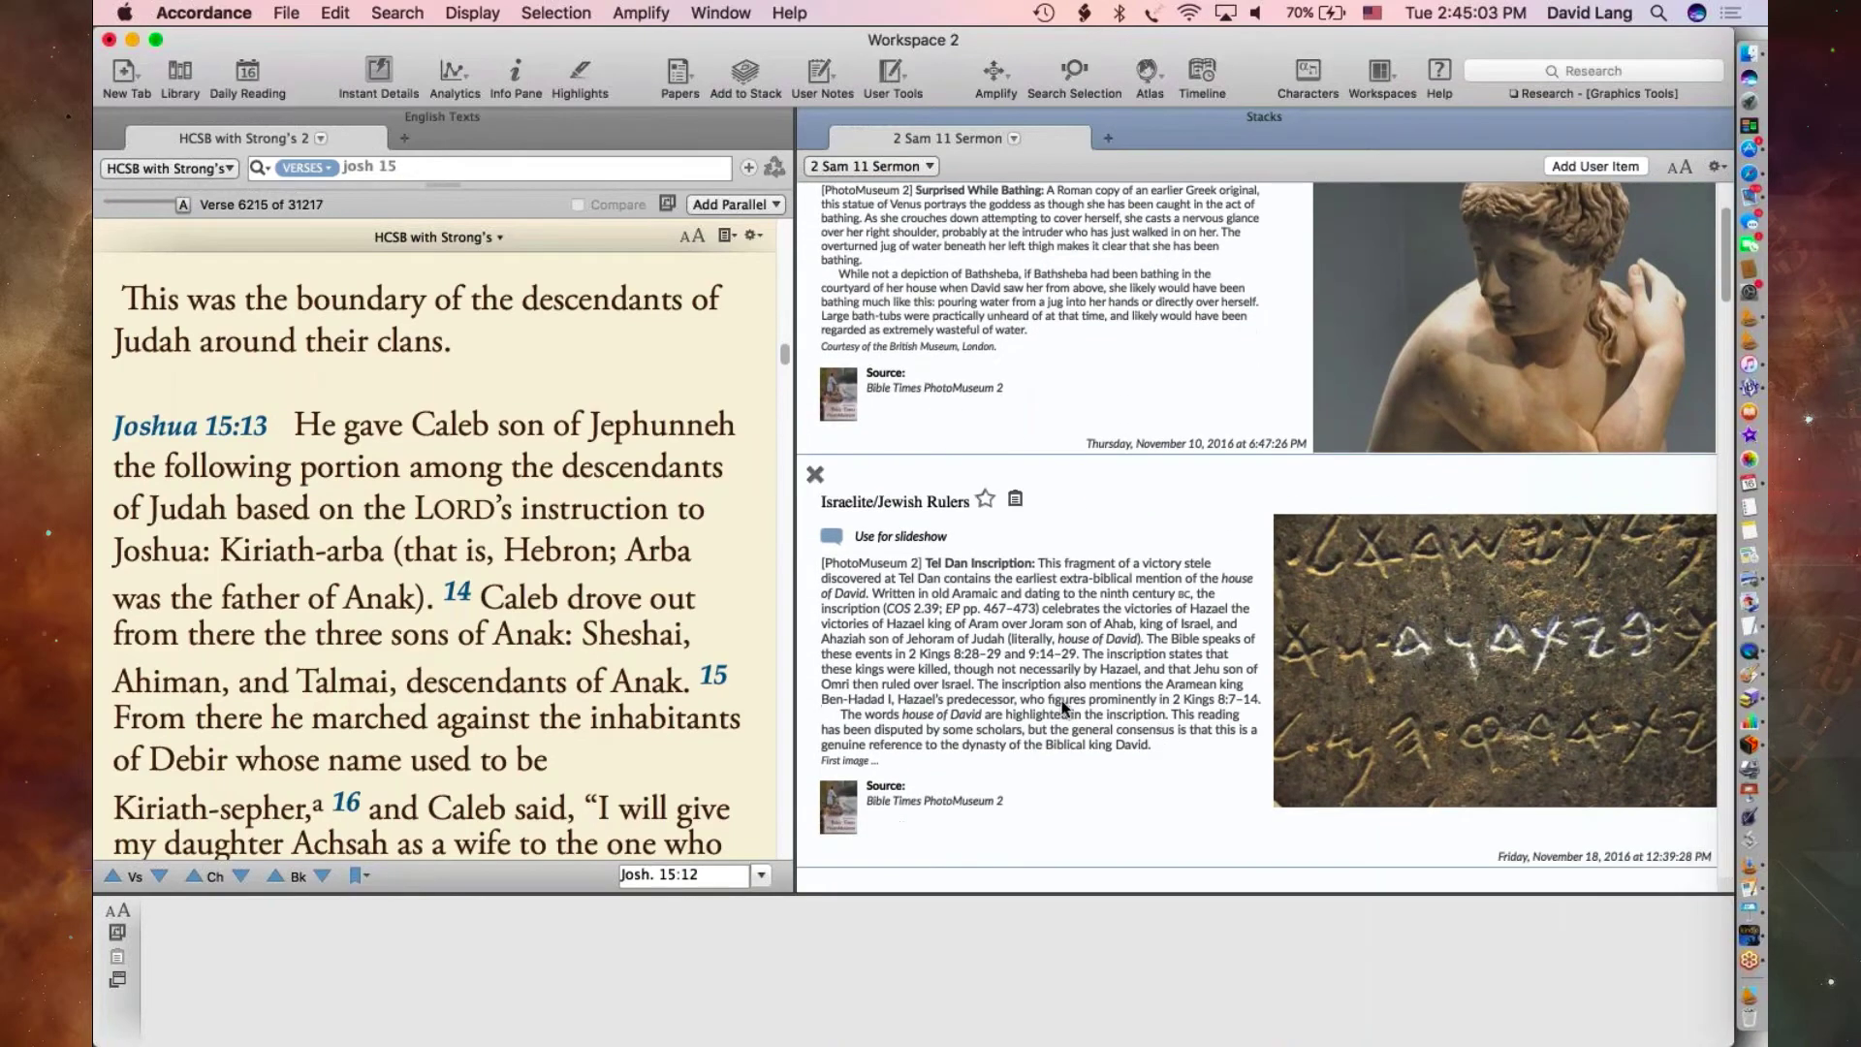
- Look through the Royal Israelite Capitals image and the two user-written notes in the 2 Sam 11 Sermon stack
scroll(1061, 700, down, 10)
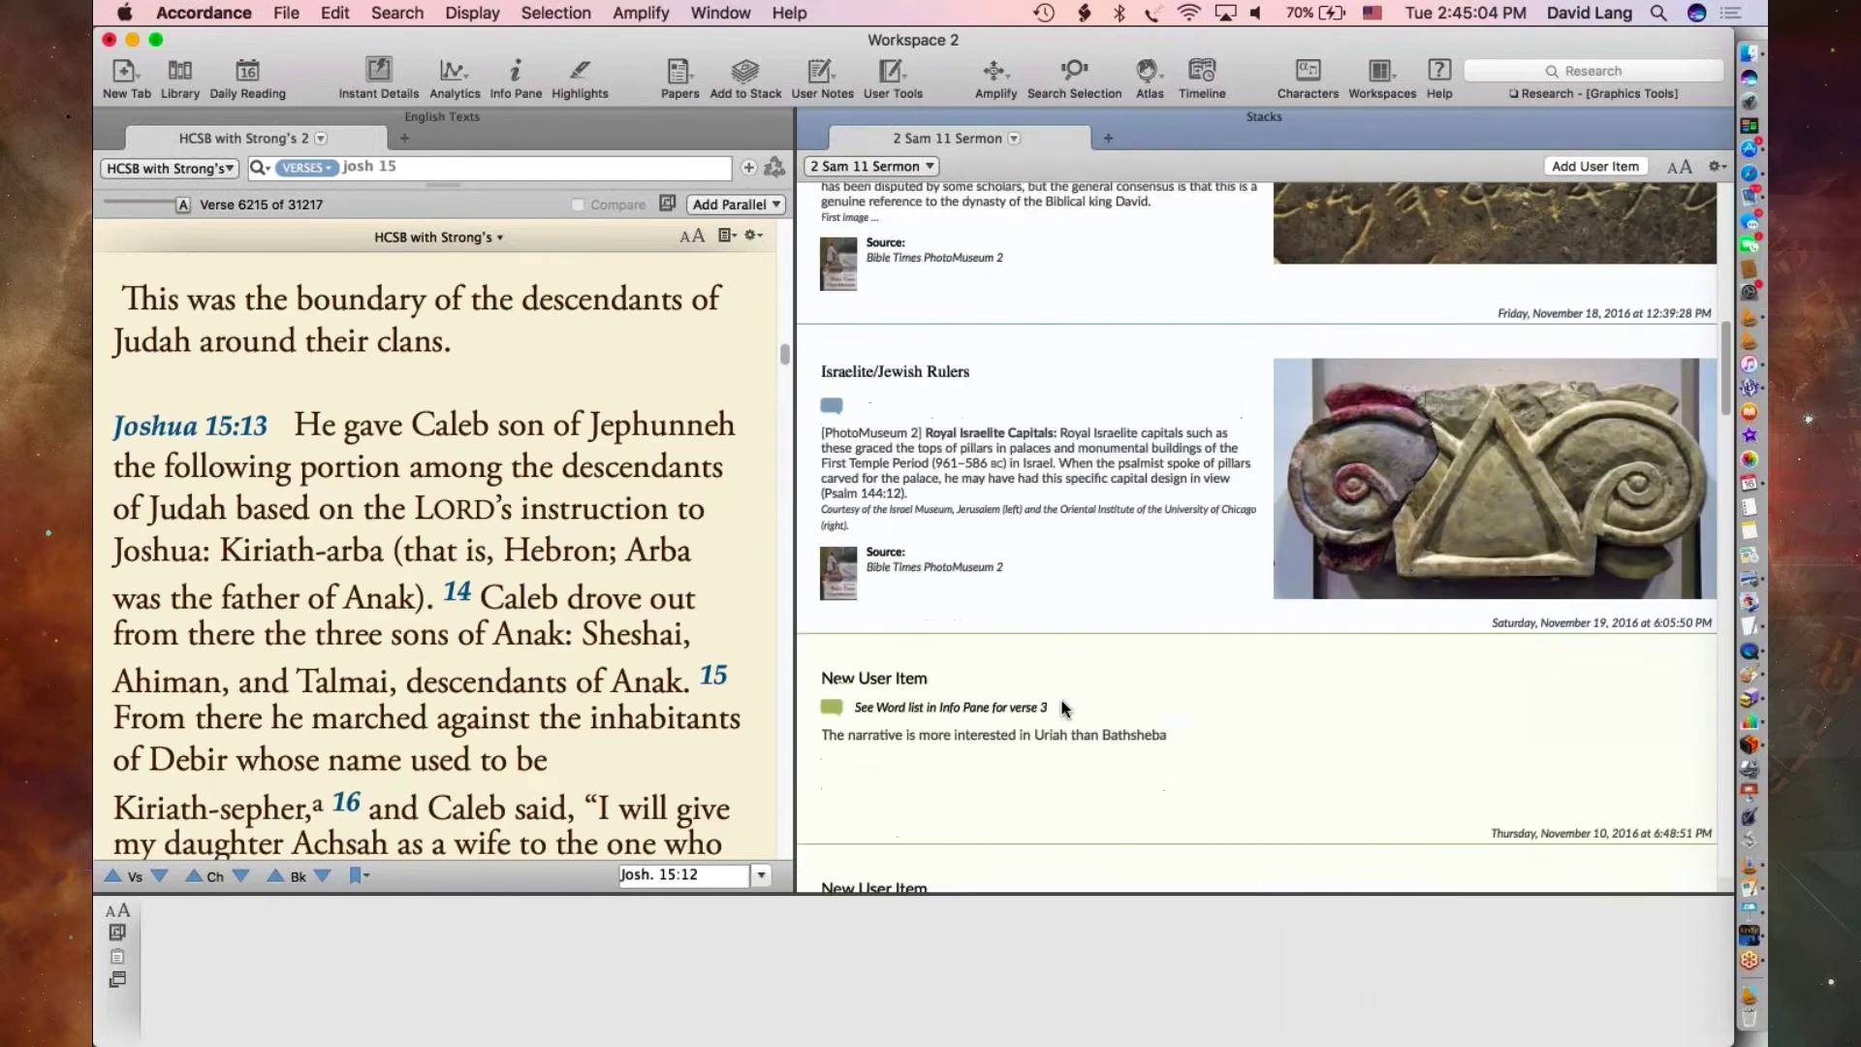
scroll(901, 474, down, 3)
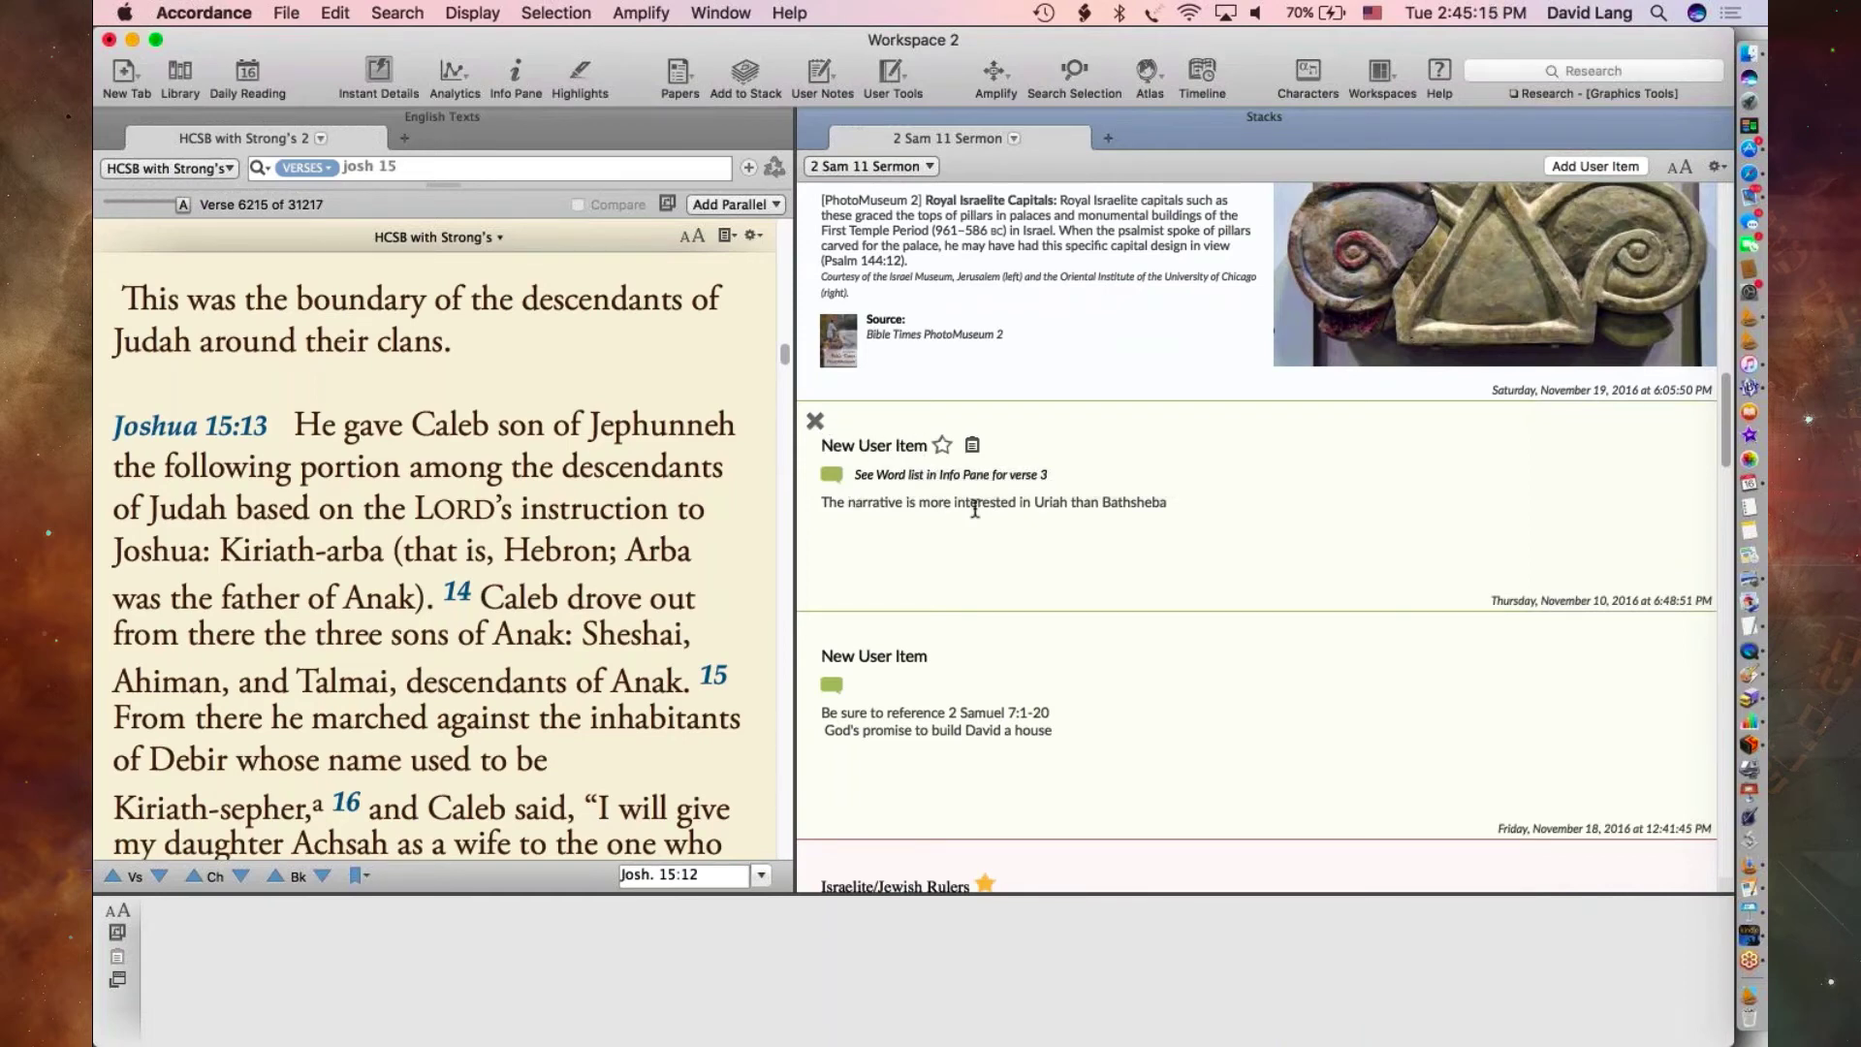
click(876, 445)
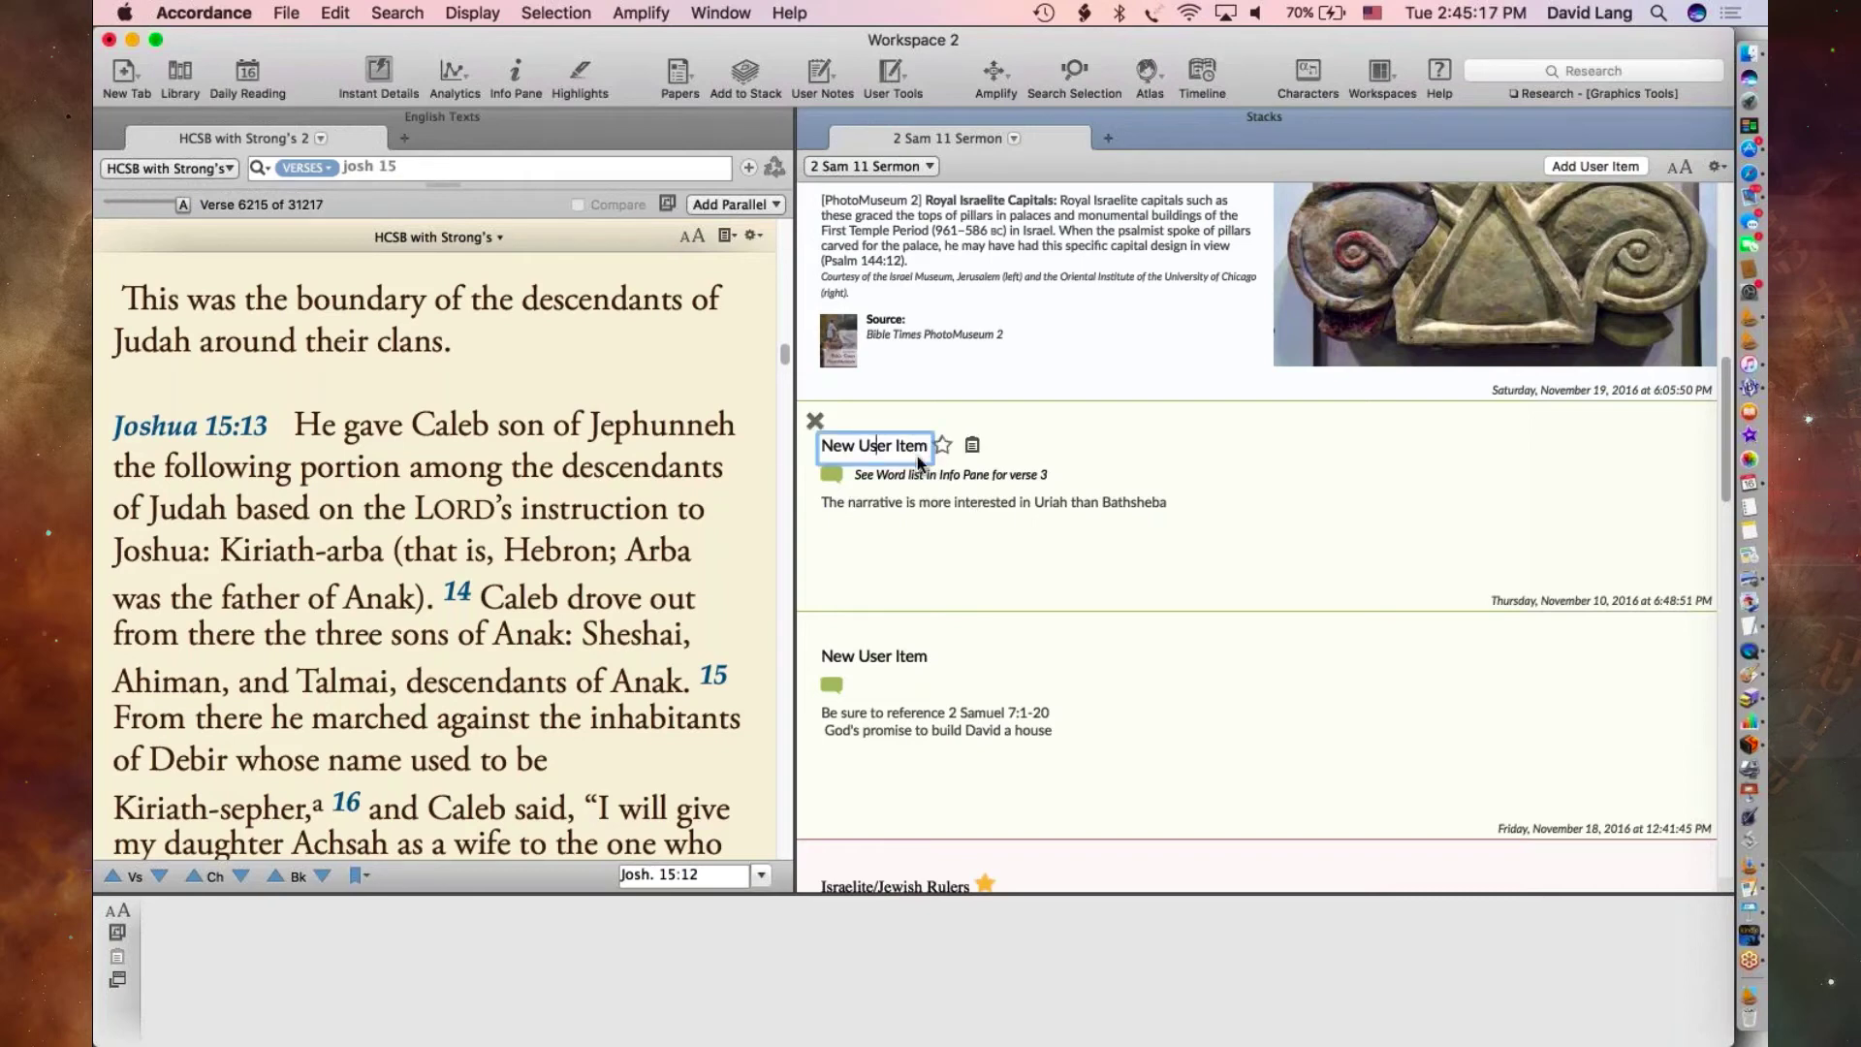
key(Return)
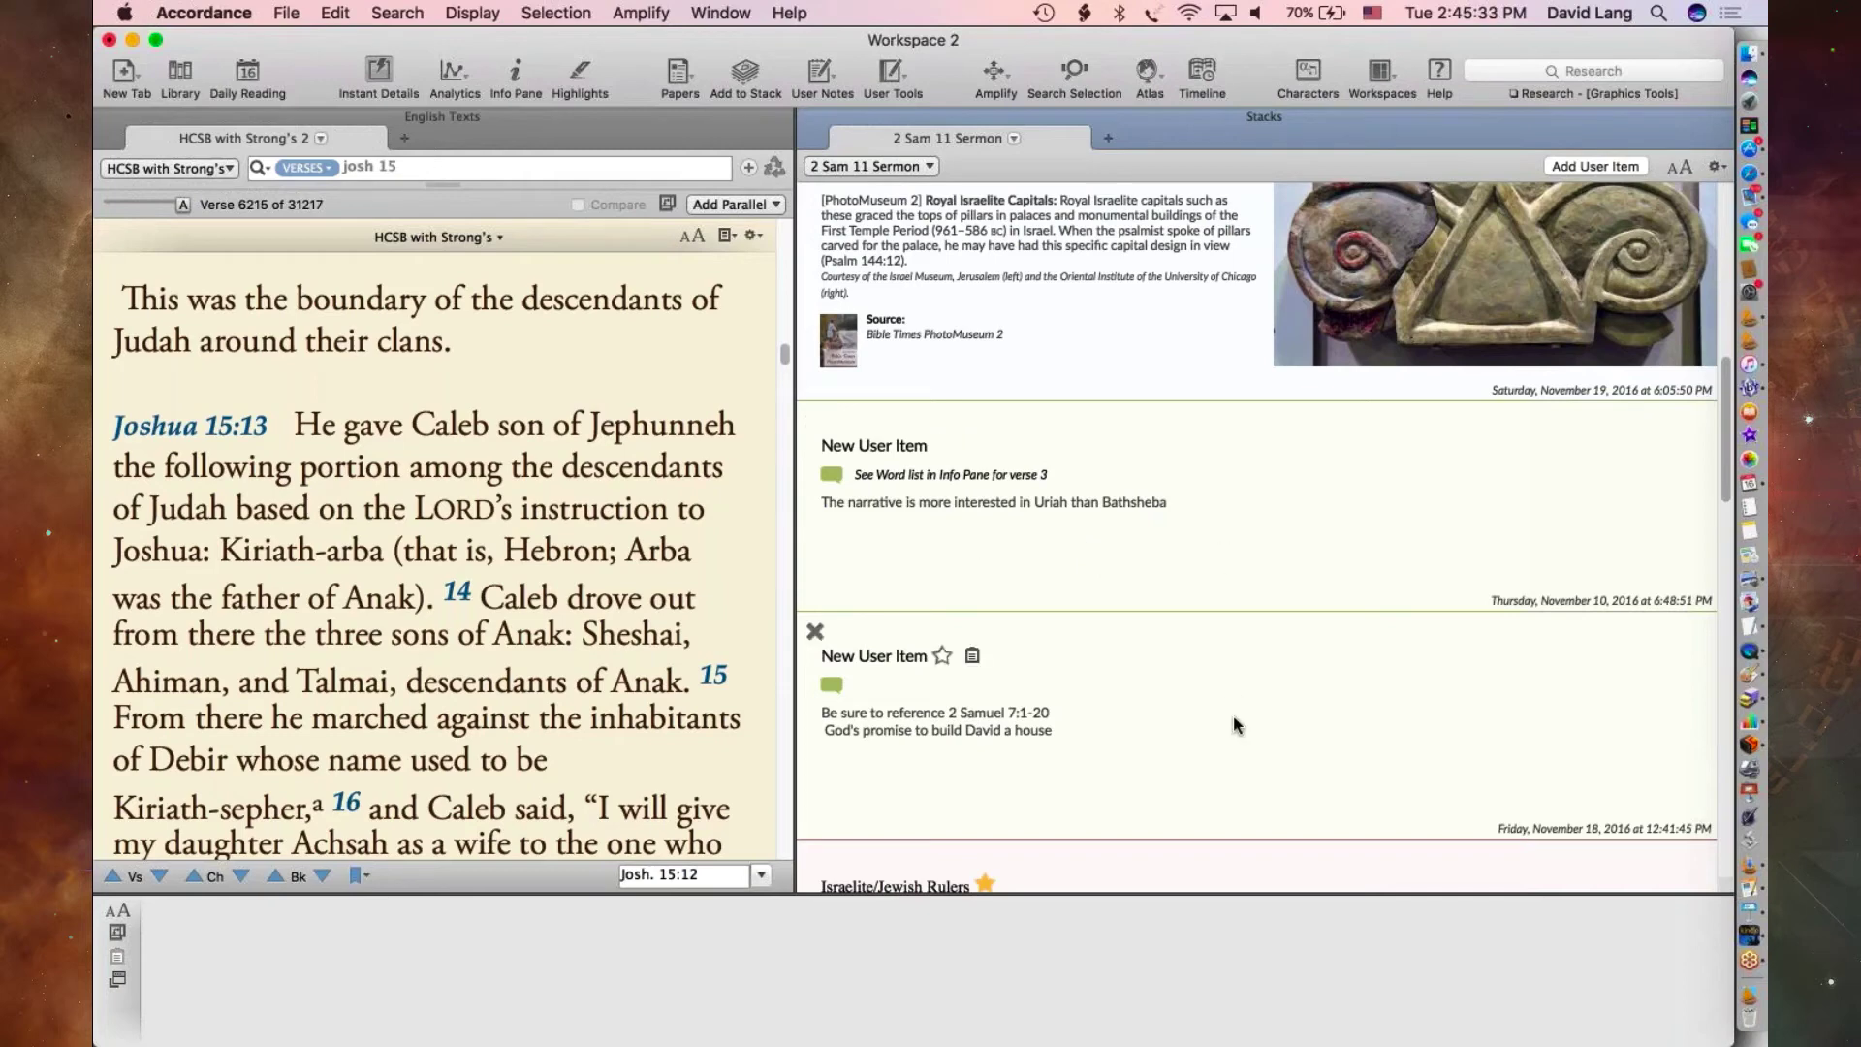
scroll(1233, 715, down, 3)
scroll(1233, 716, down, 2)
mouse_move(934, 489)
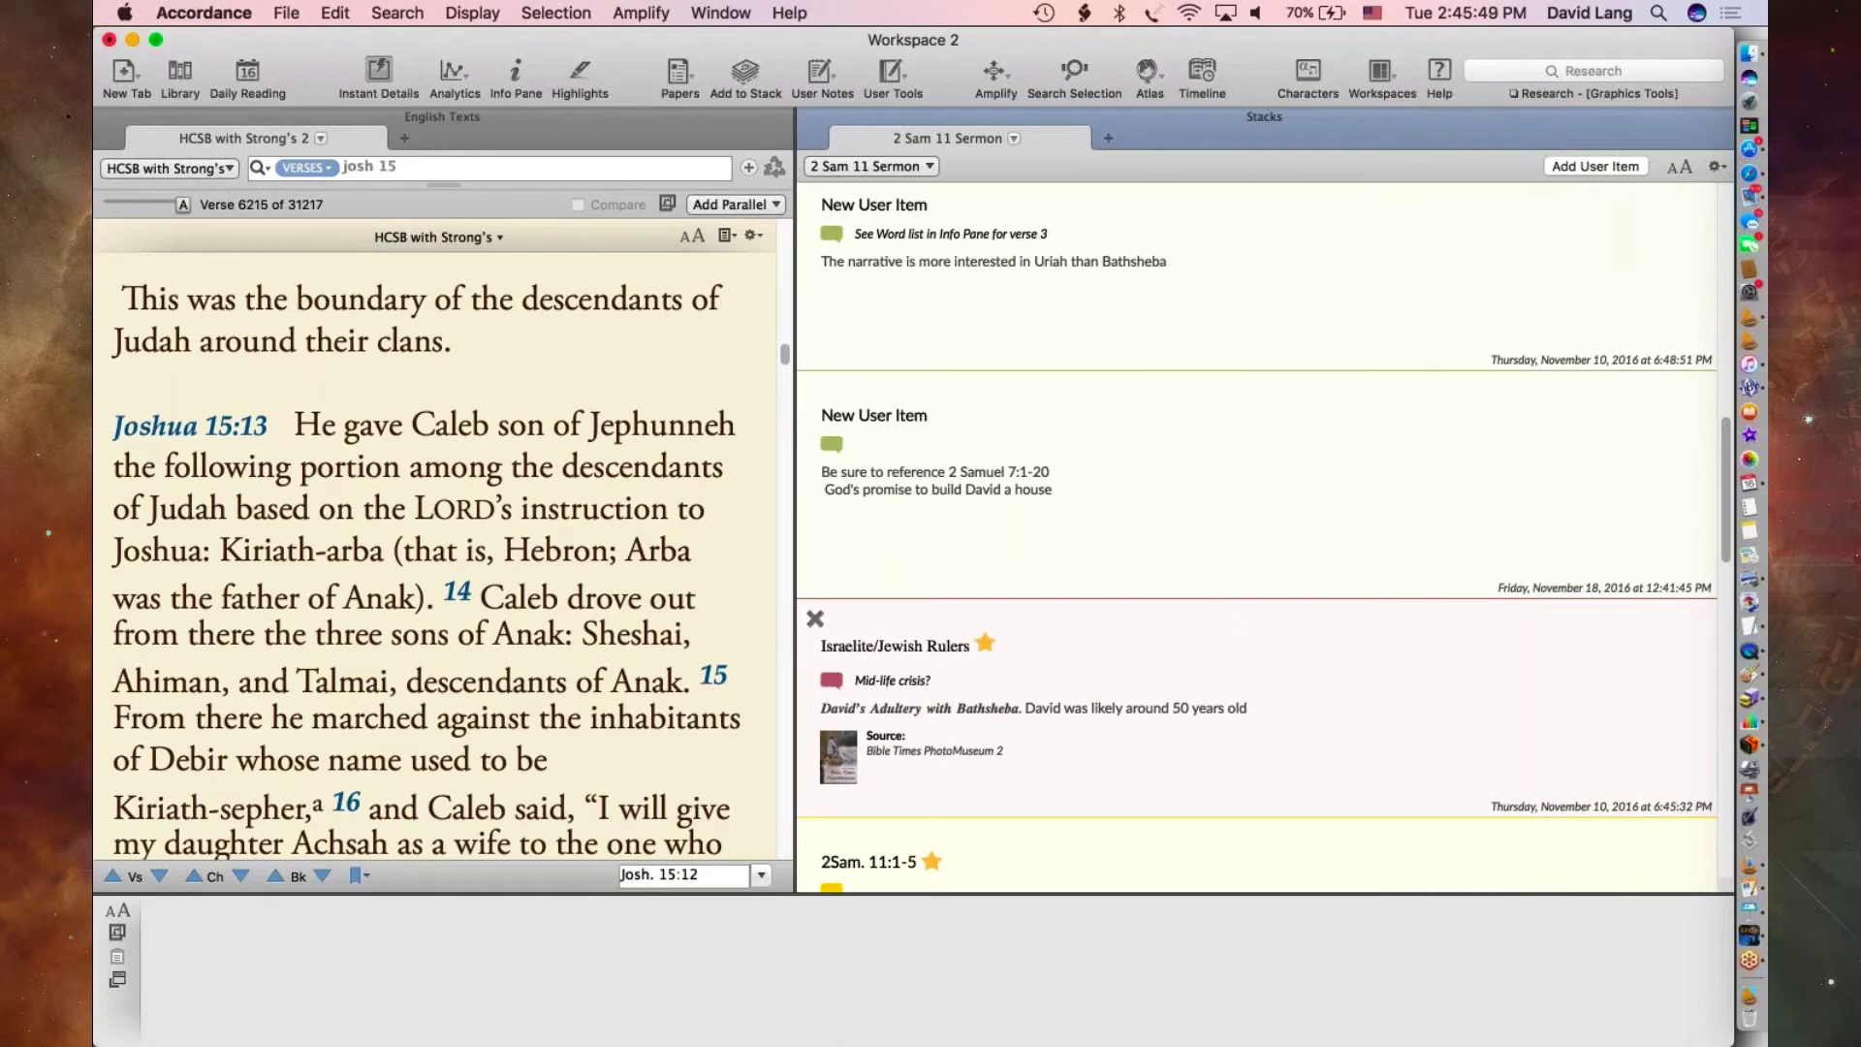
- Review the remaining stack items, from the David's Adultery excerpt through the 2 Sam. 11:1-5 and 11:8-11 passages
scroll(1235, 715, down, 5)
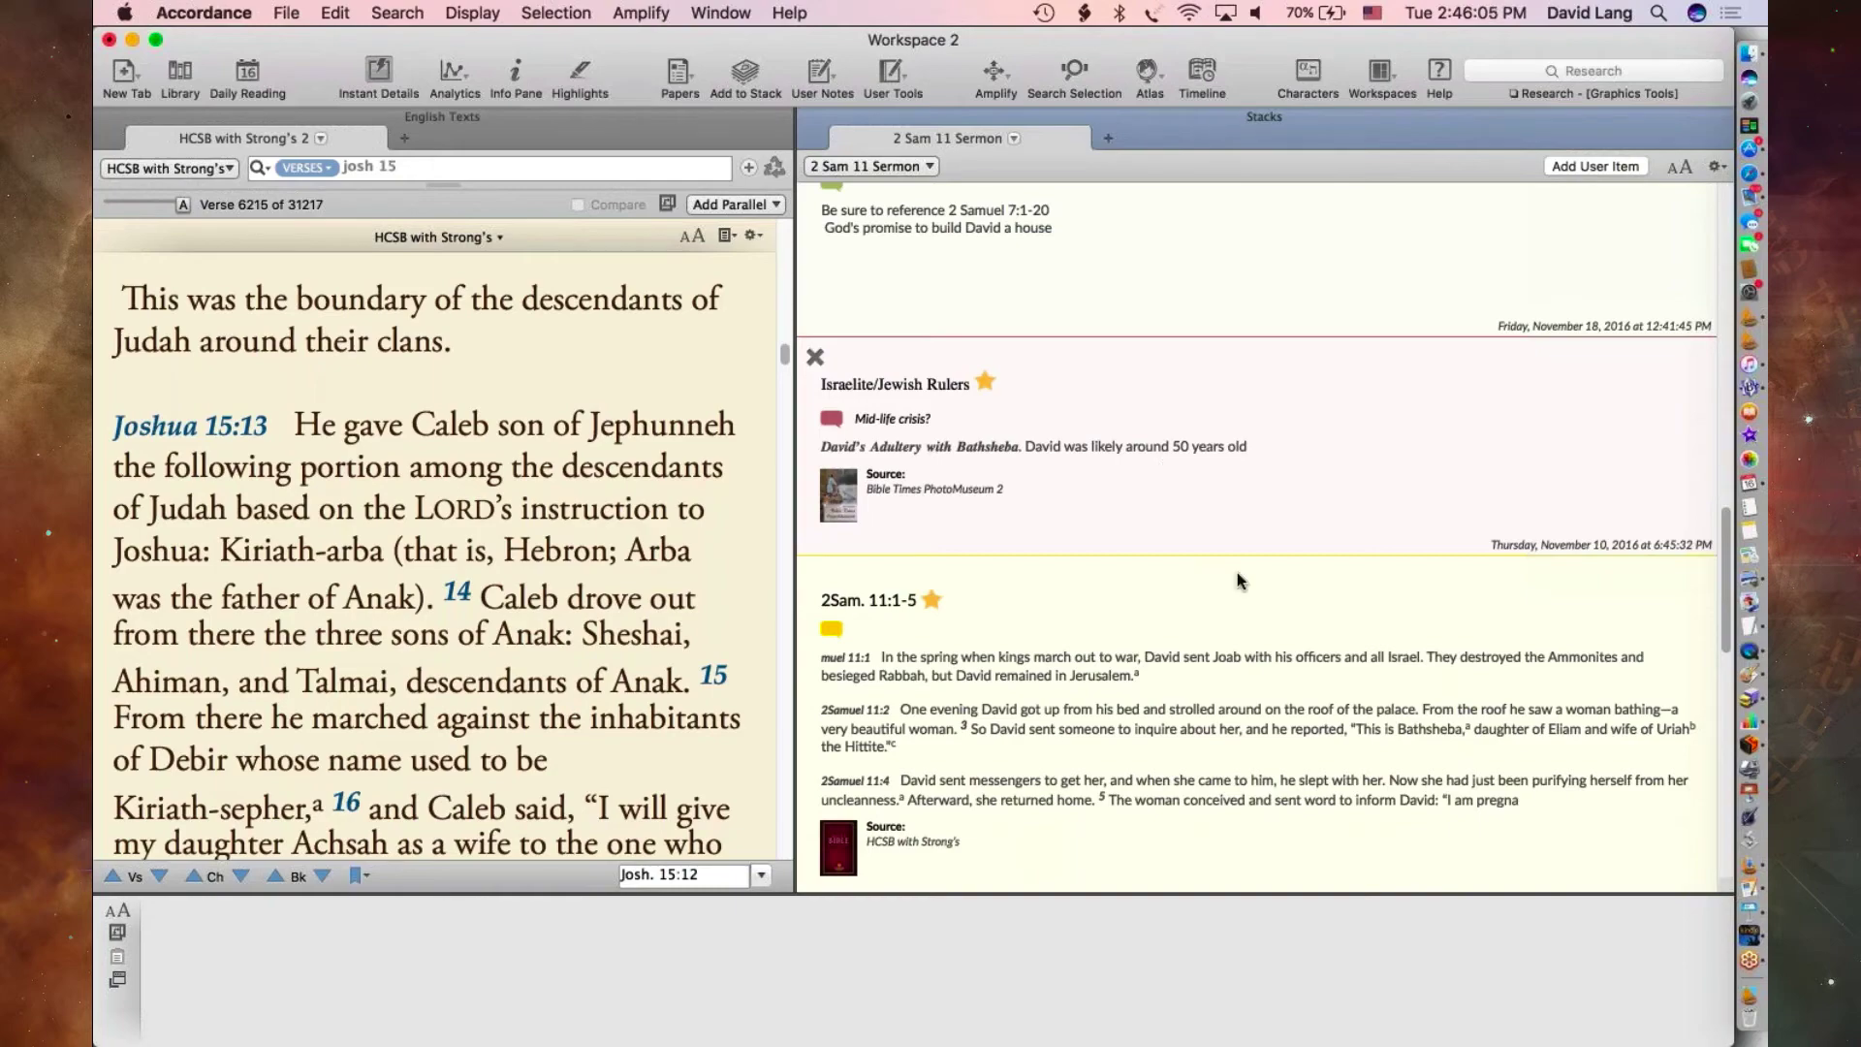
scroll(1241, 724, down, 5)
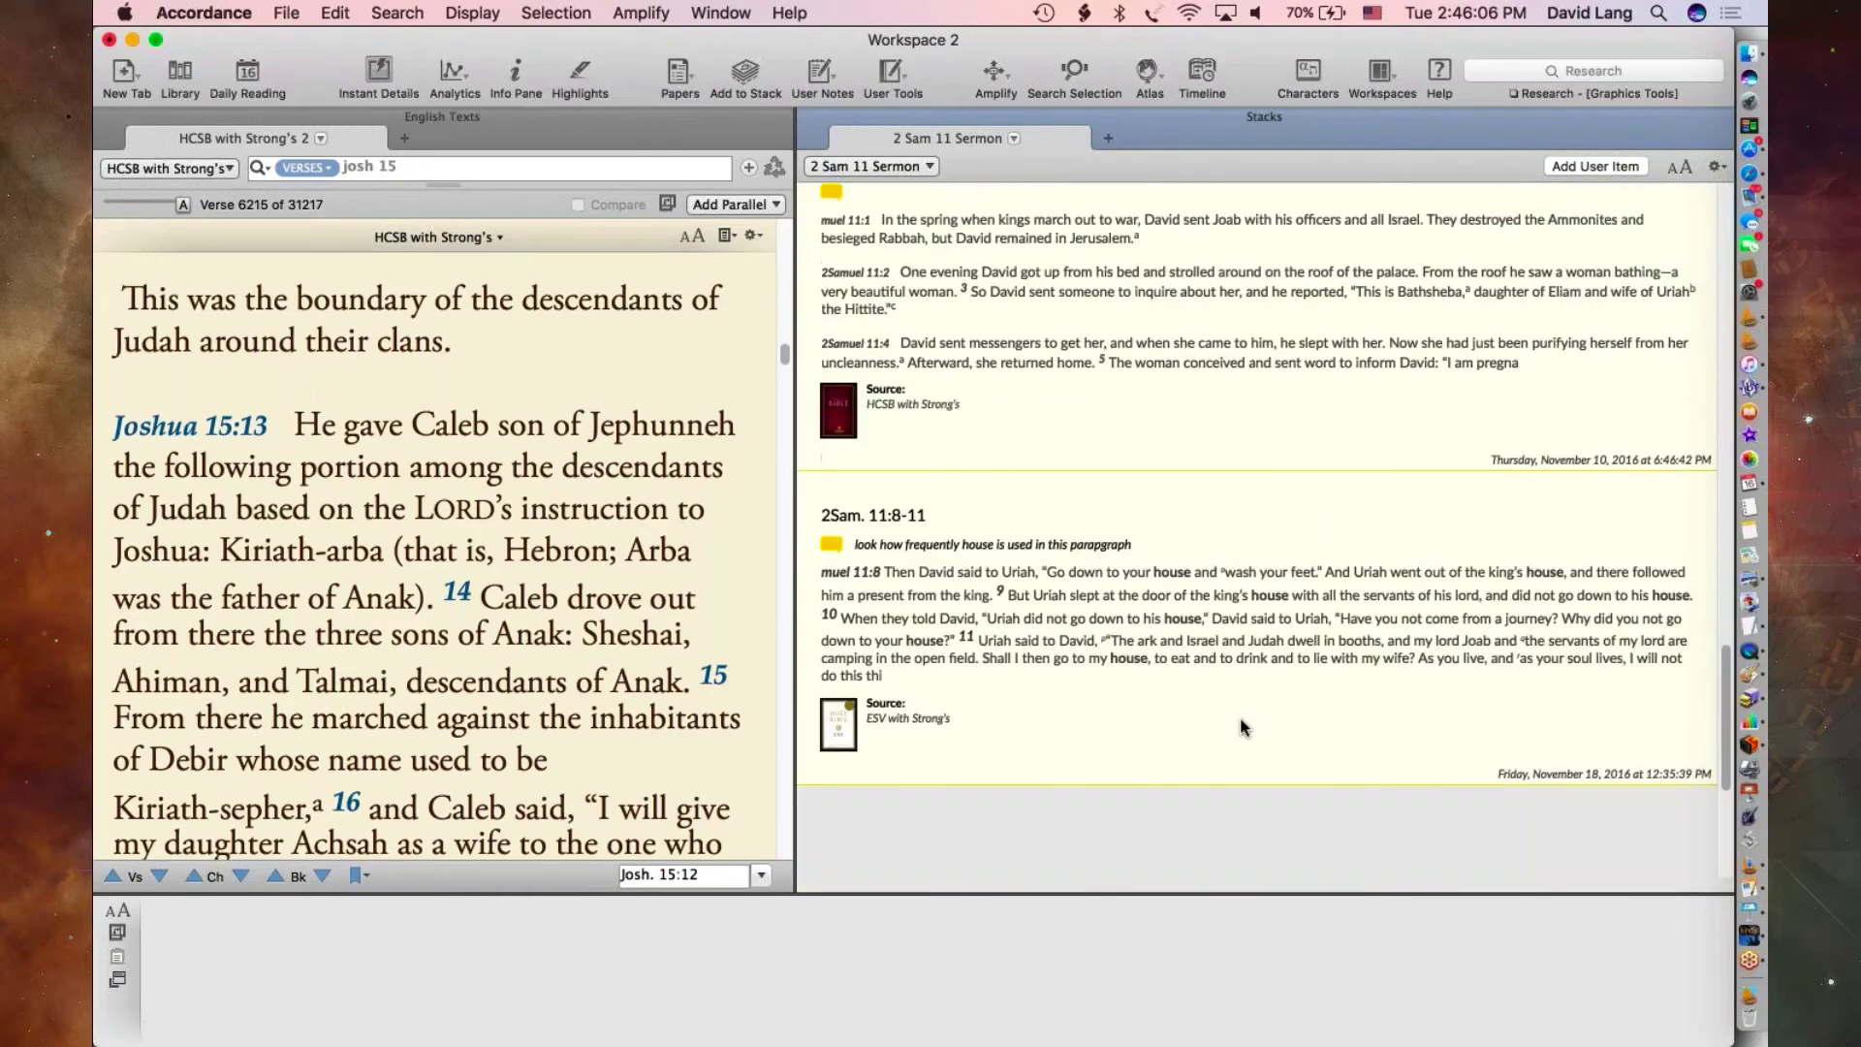
scroll(1241, 724, up, 6)
scroll(1242, 726, up, 2)
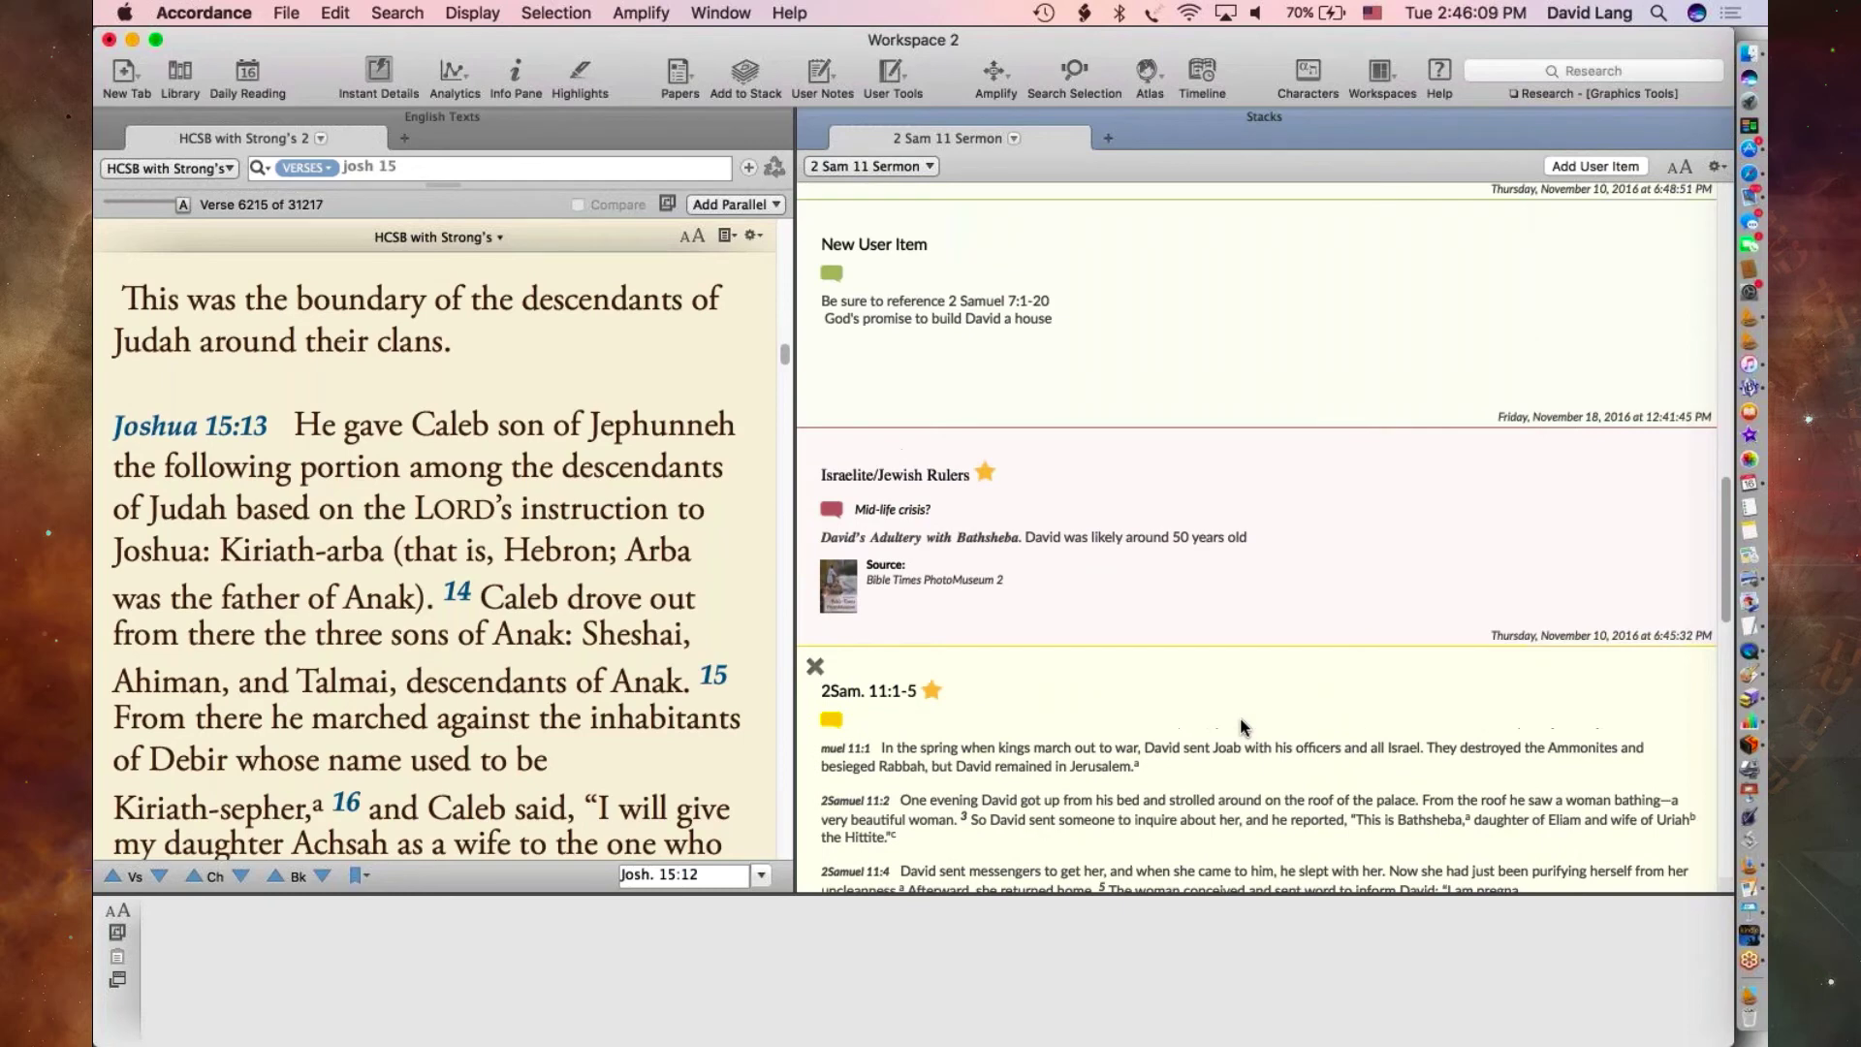
scroll(1241, 727, down, 2)
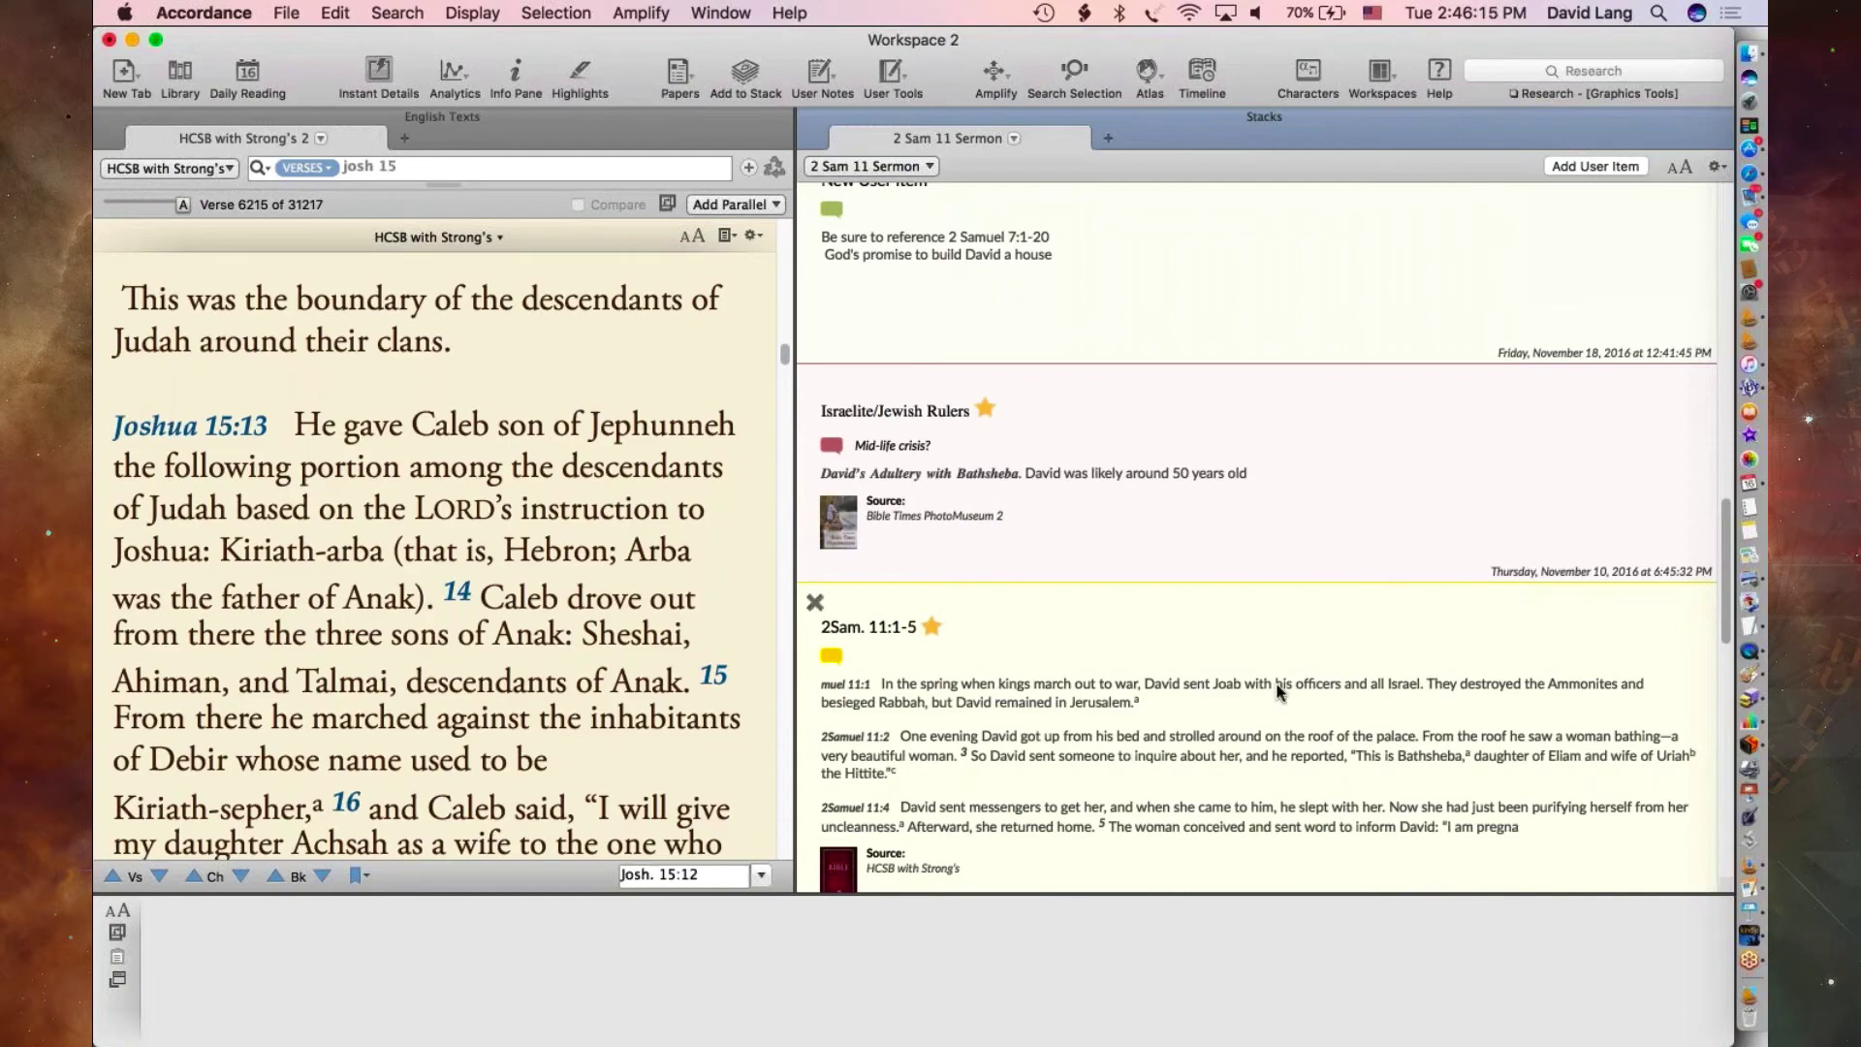
scroll(1280, 689, down, 6)
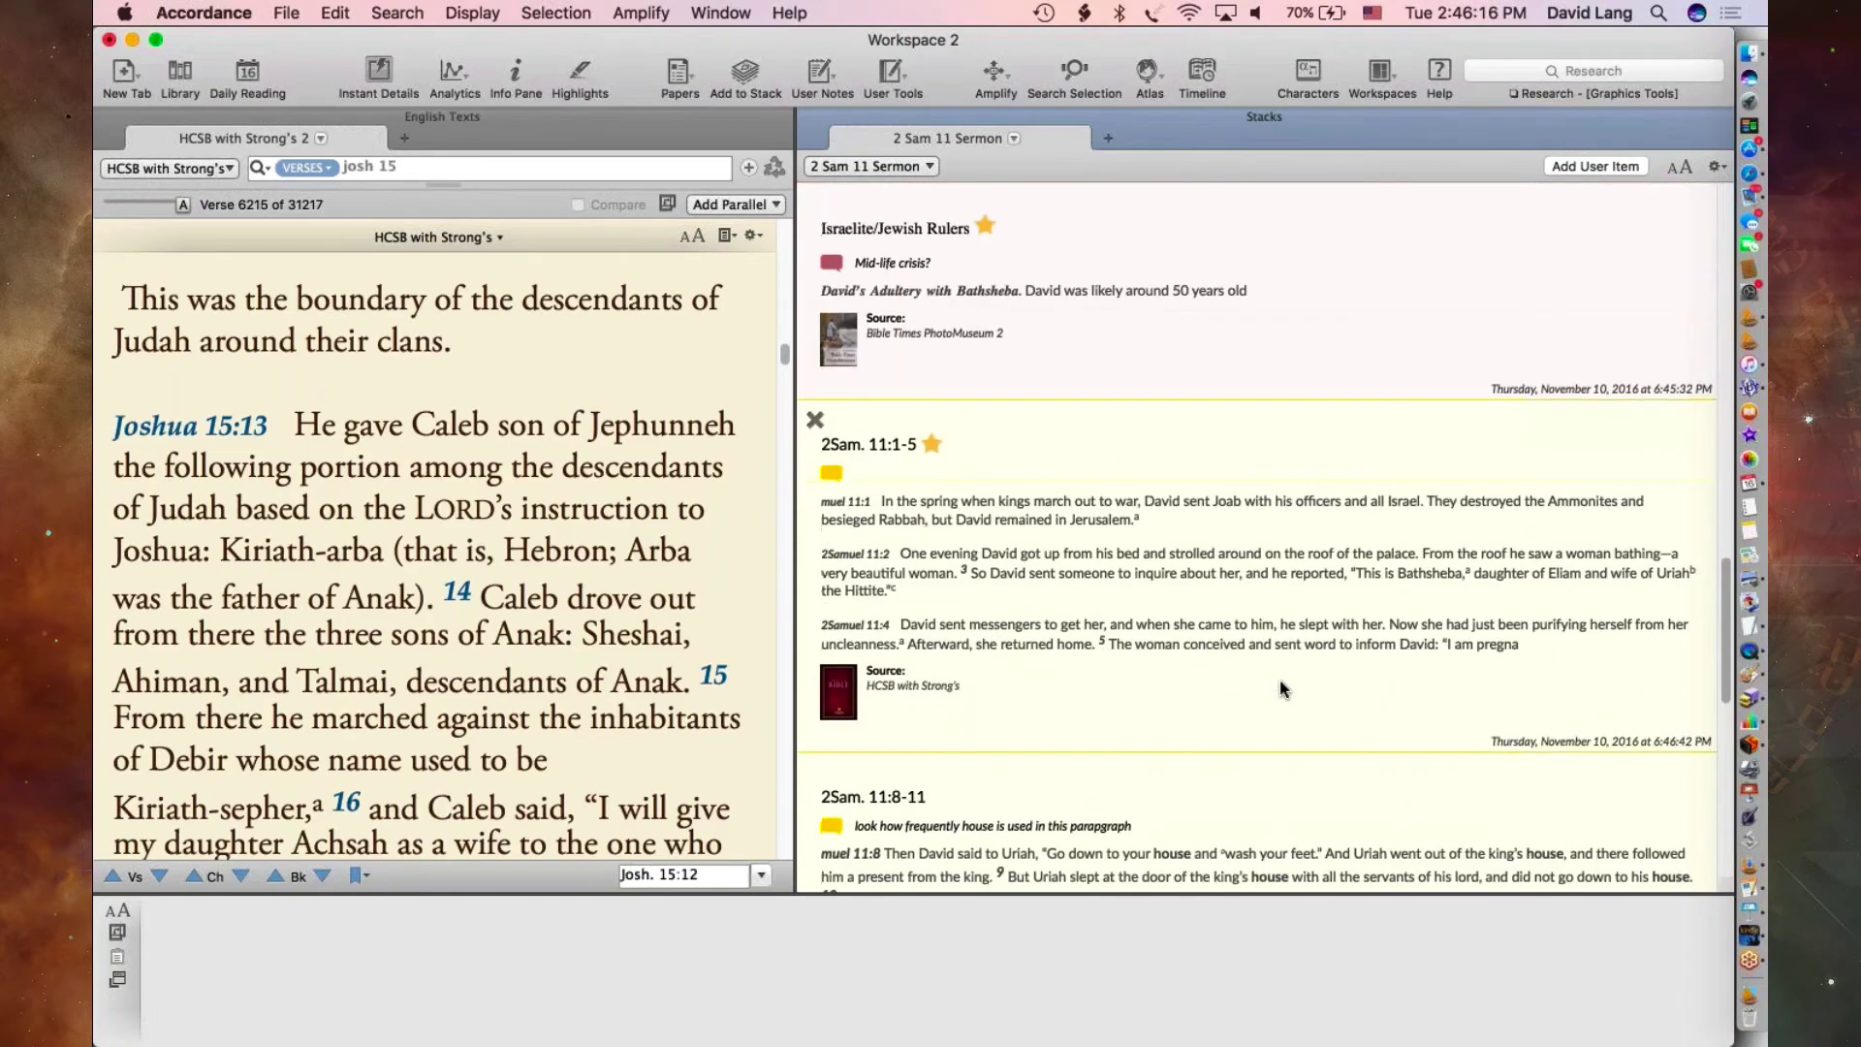
scroll(1280, 688, down, 10)
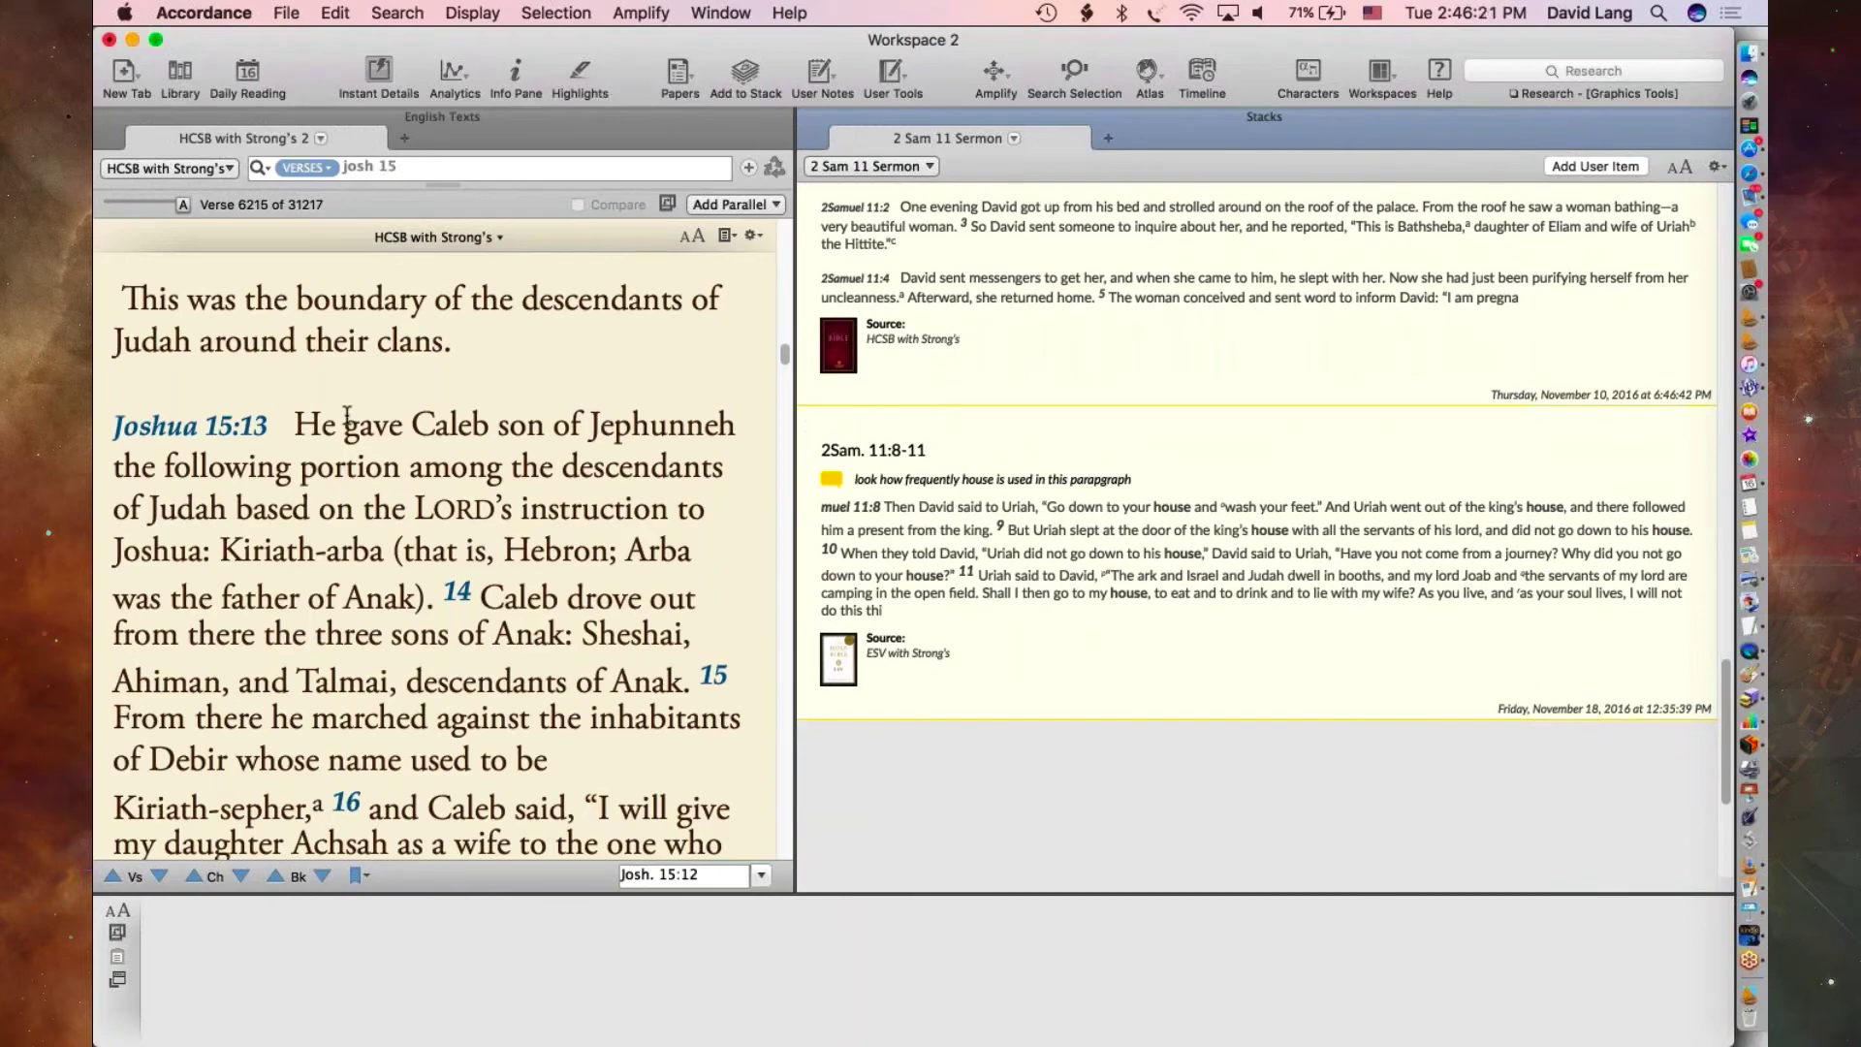
- Add the text of Joshua 15:16-19 from HCSB with Strong's to the 2 Sam 11 Sermon stack
mouse_move(471, 473)
scroll(423, 689, down, 10)
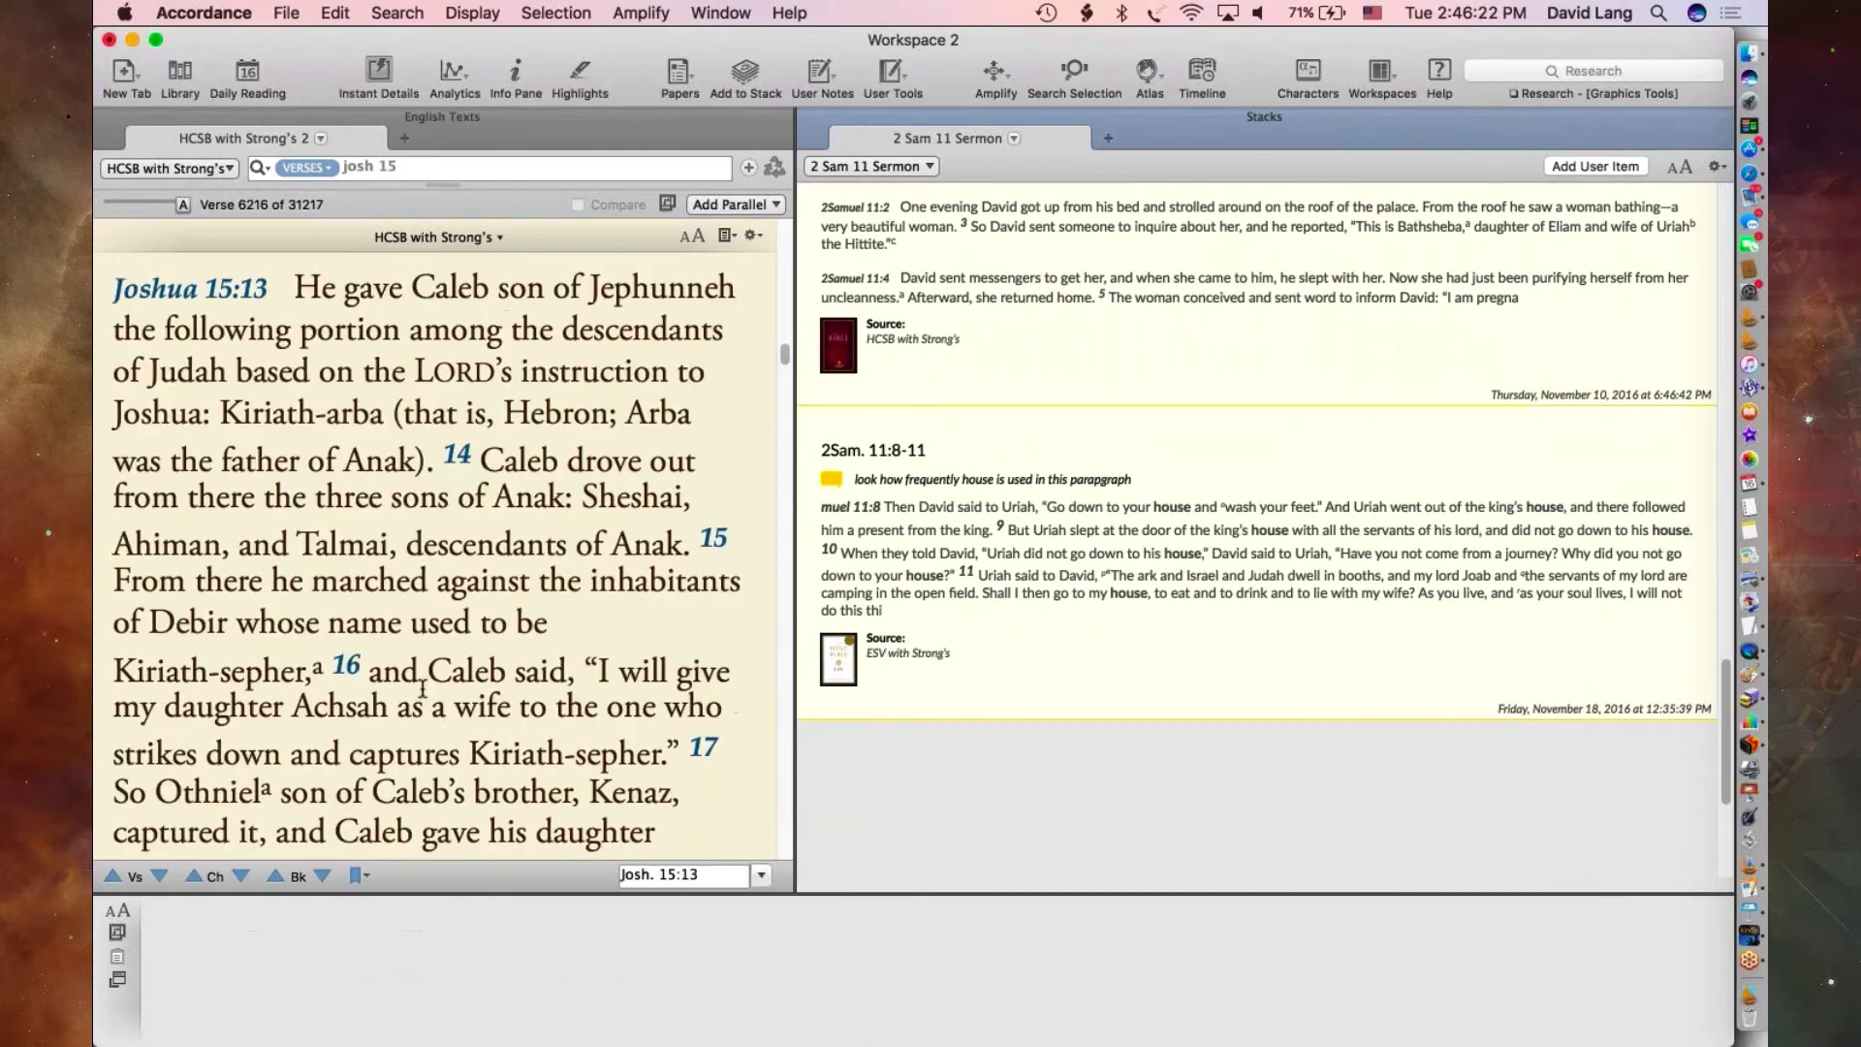
scroll(423, 688, down, 2)
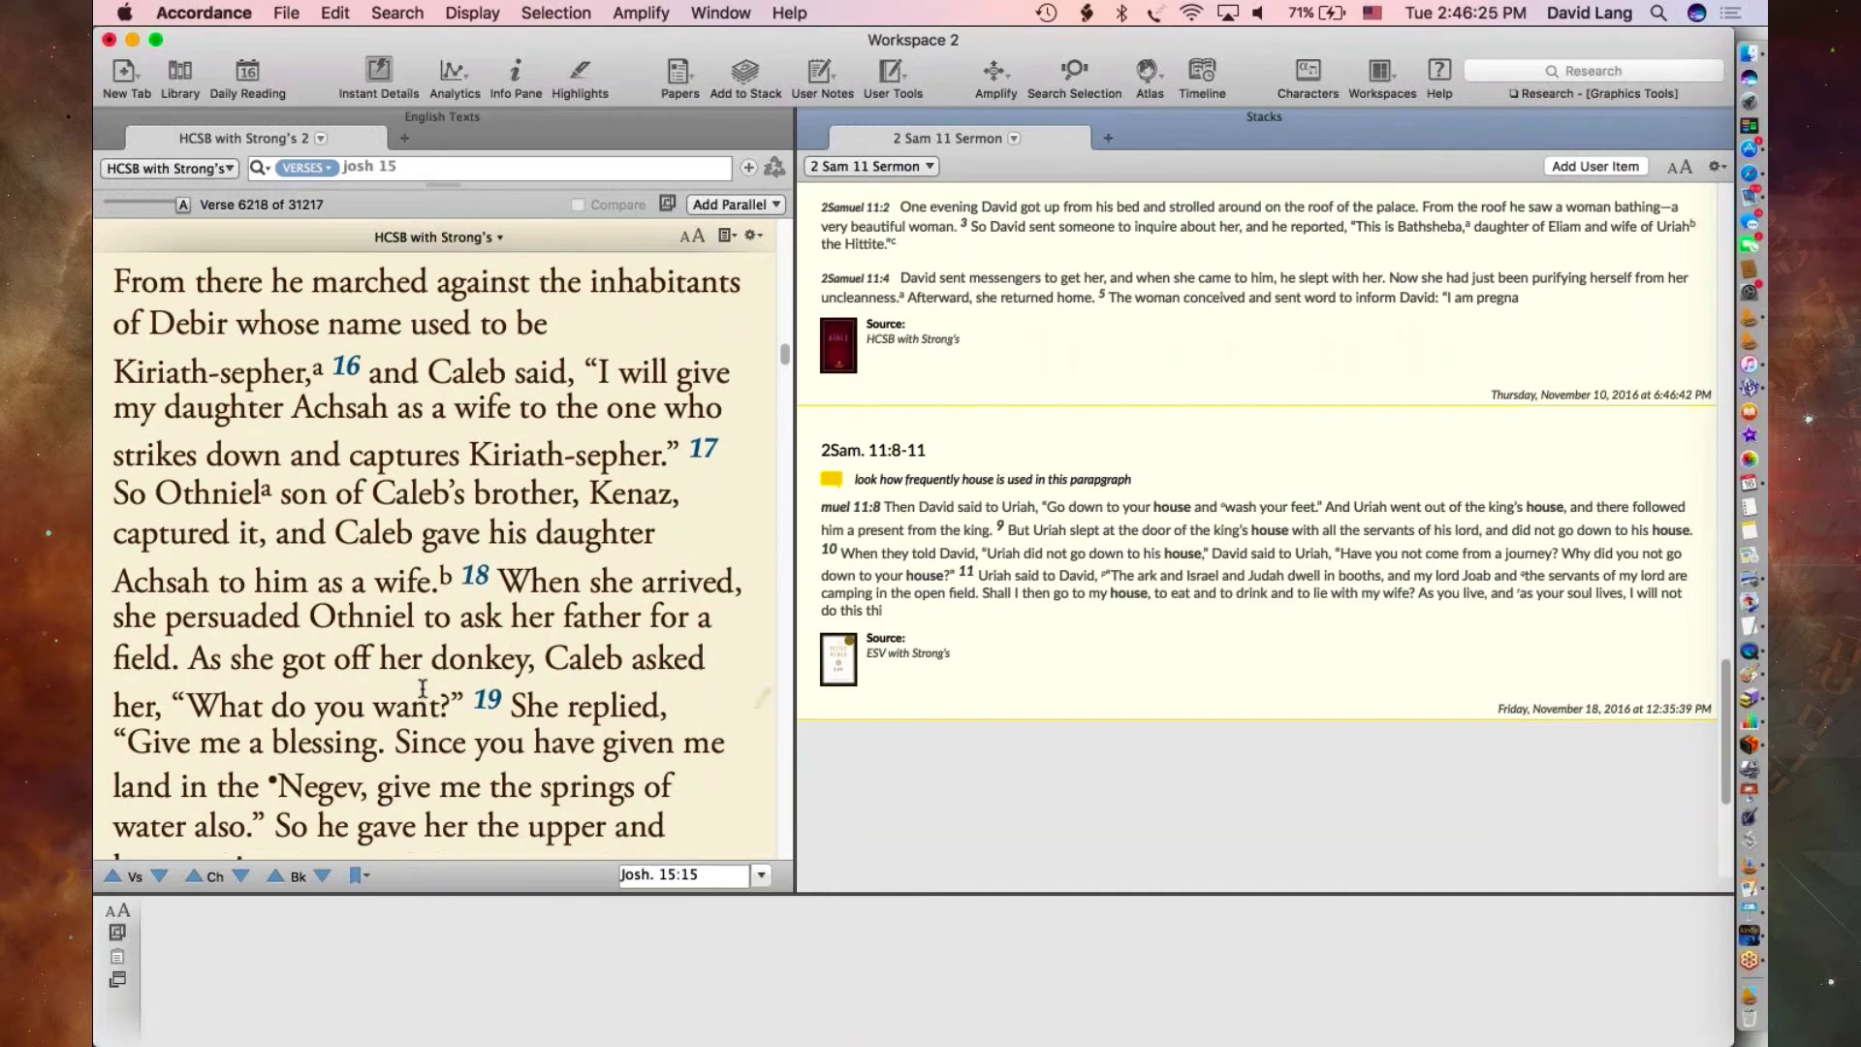
scroll(423, 688, down, 2)
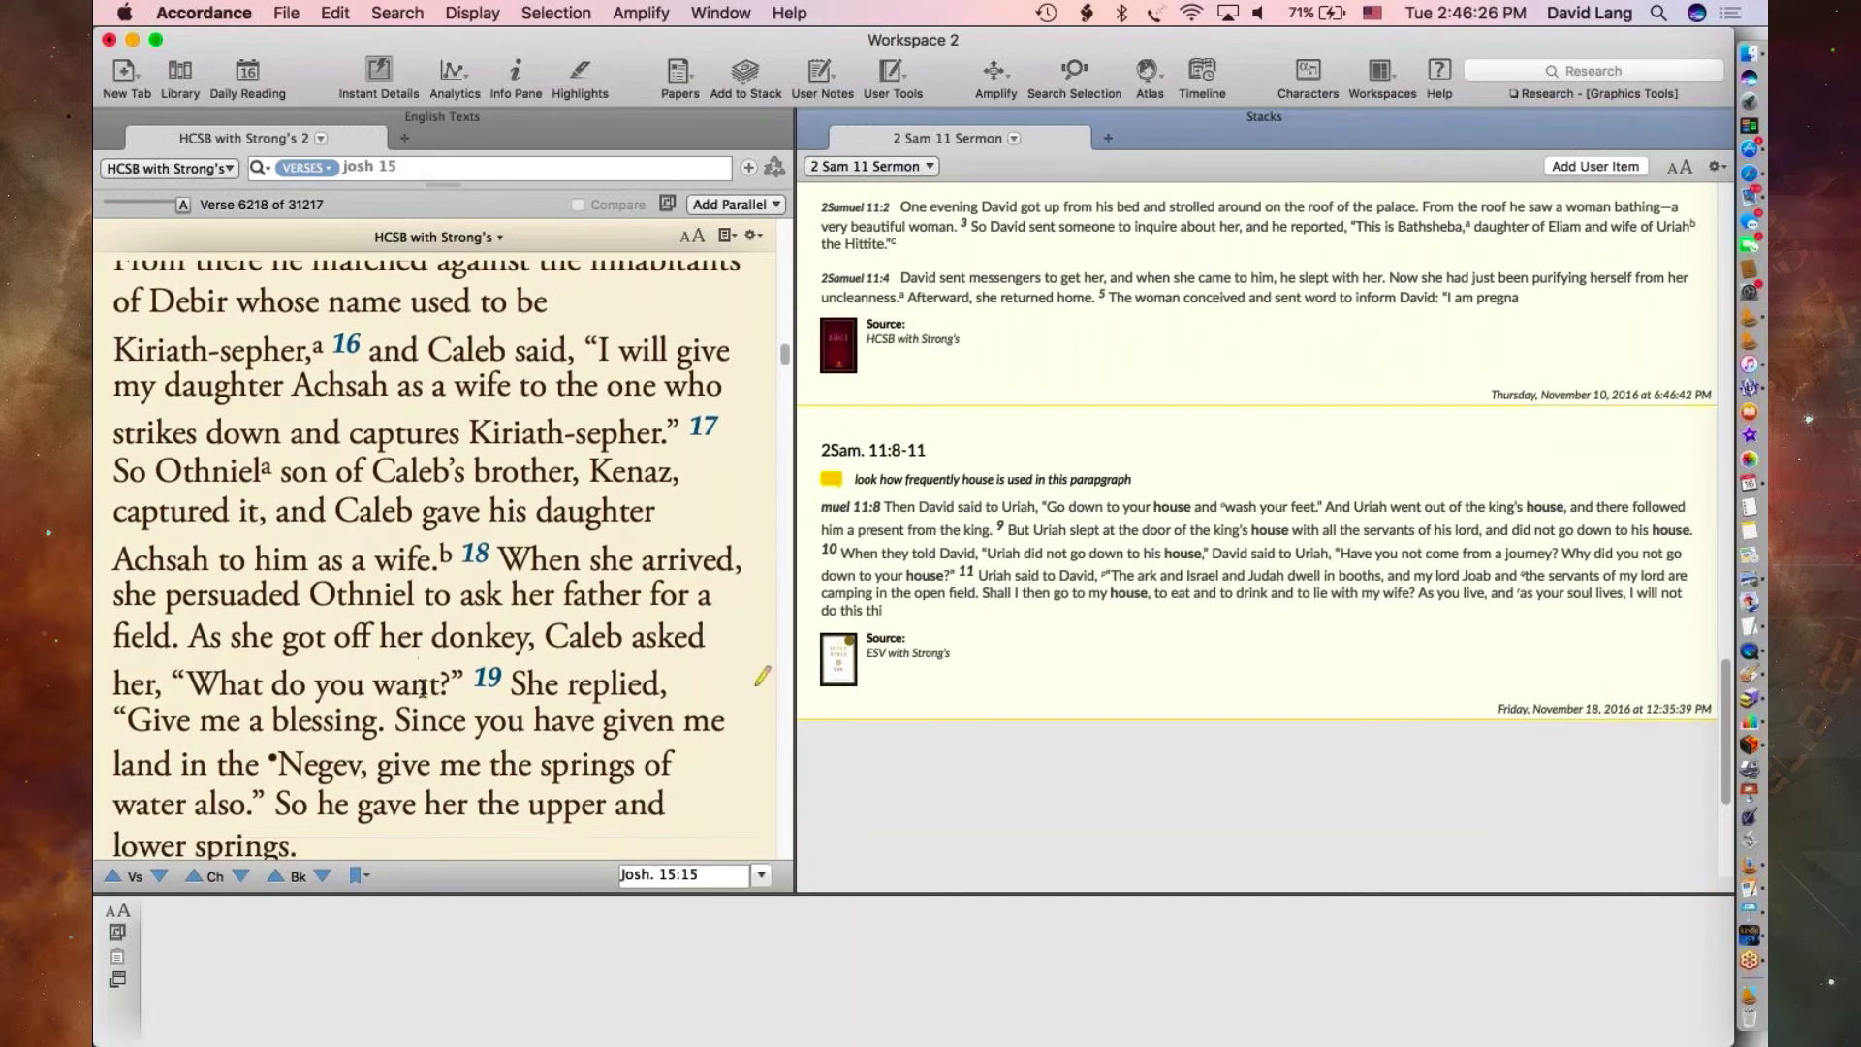
mouse_move(352, 323)
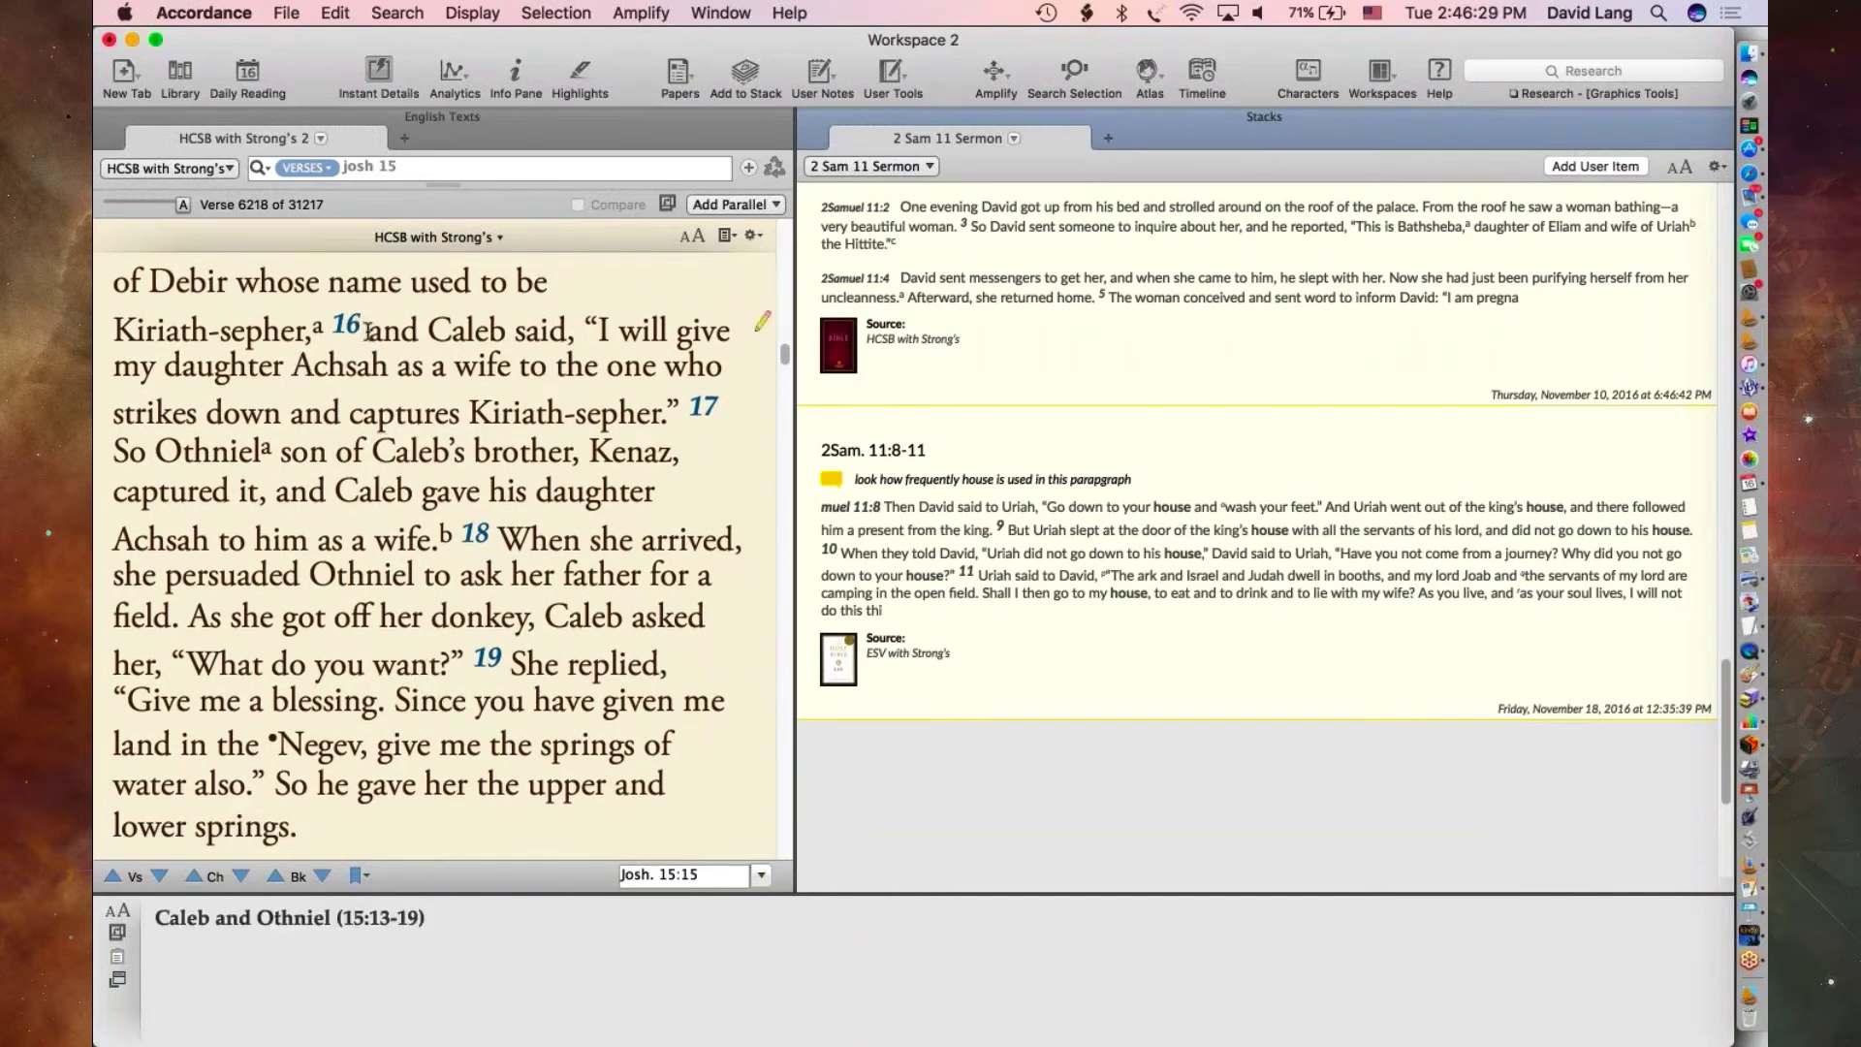
drag(369, 330, 298, 820)
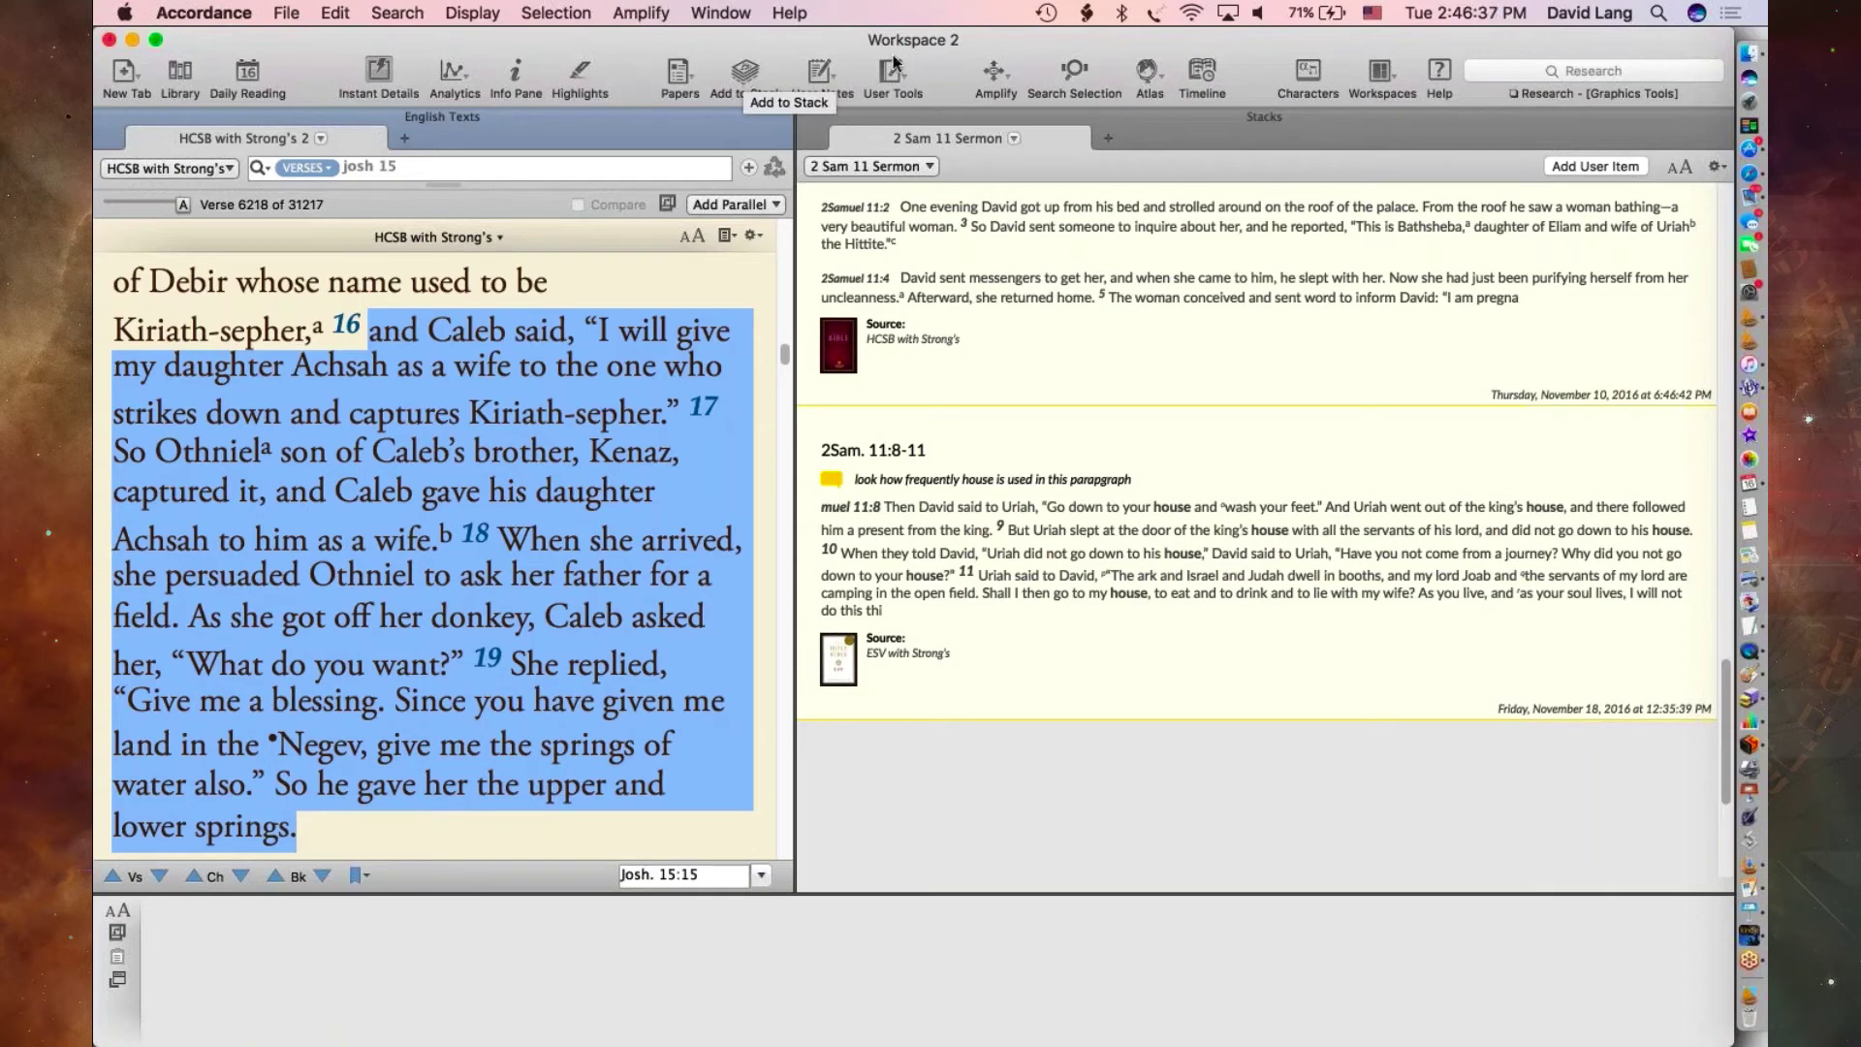
click(743, 74)
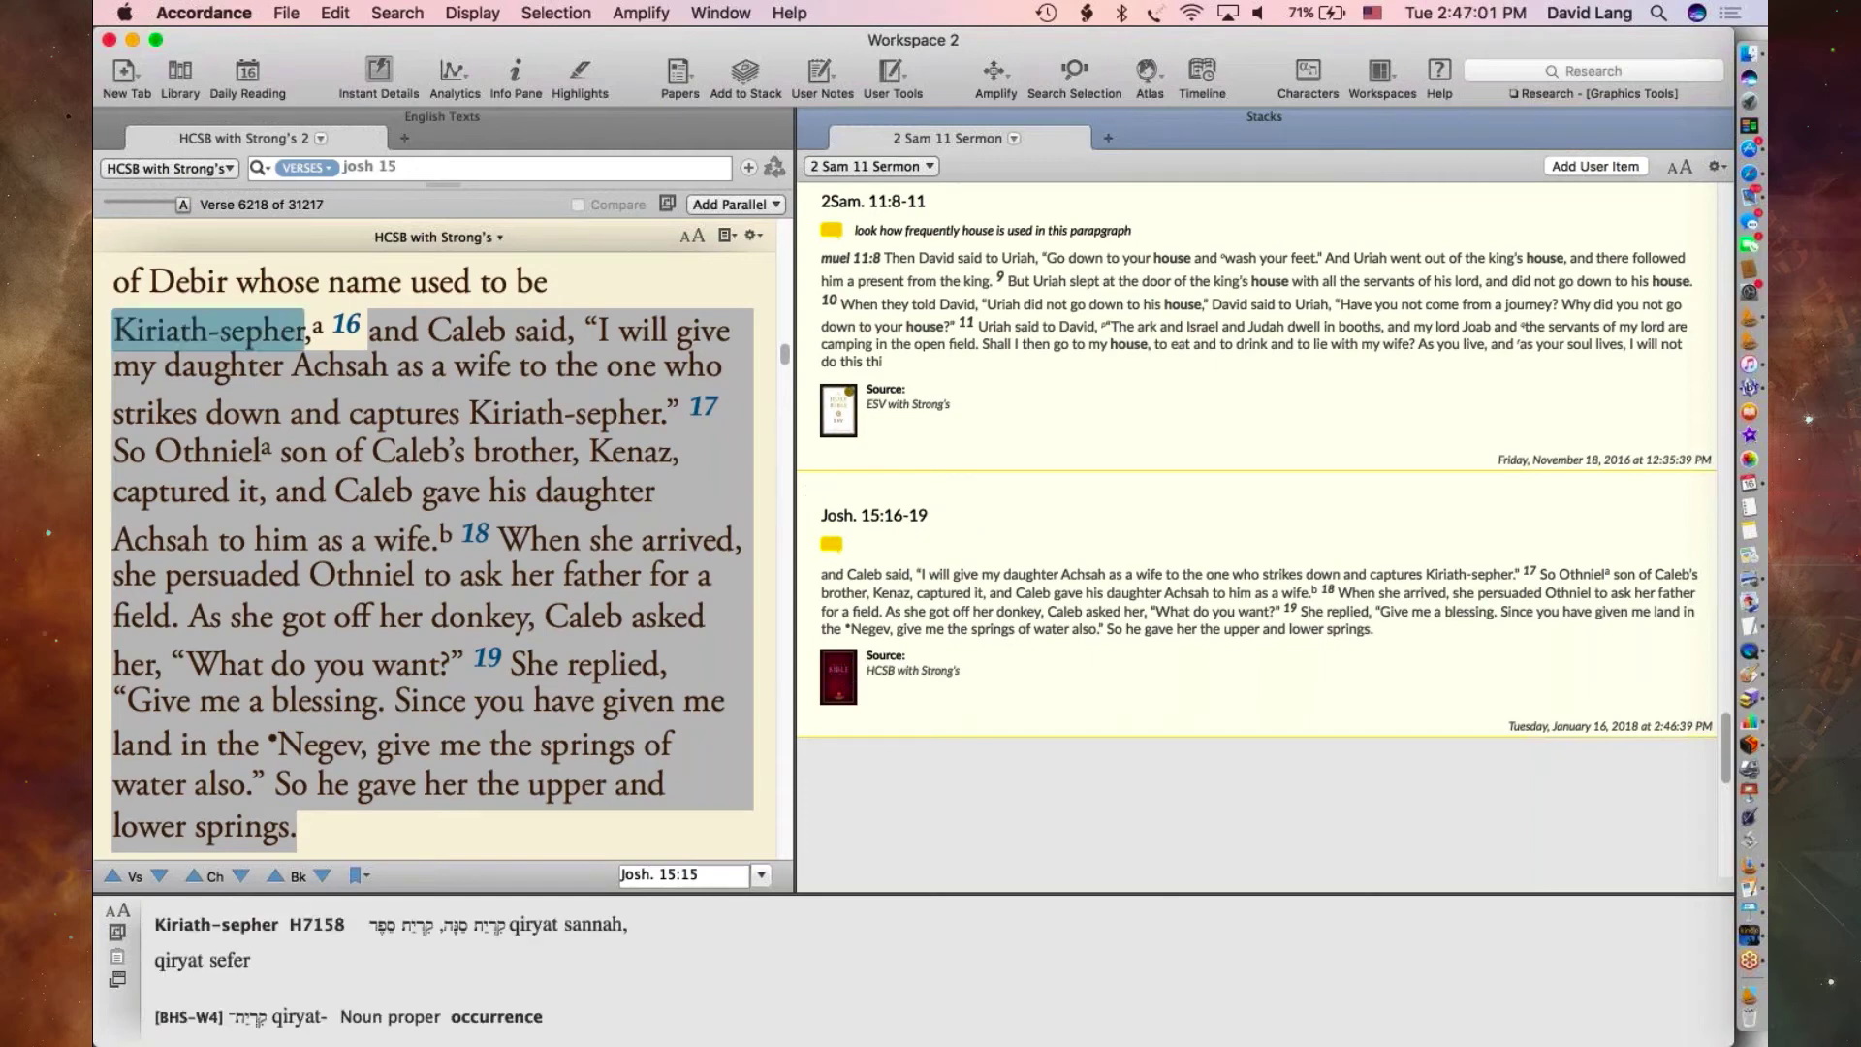
- Rearrange the workspace with the stack ahead of the HCSB text, and find the "Mid-life crisis?" item in the stack
click(107, 117)
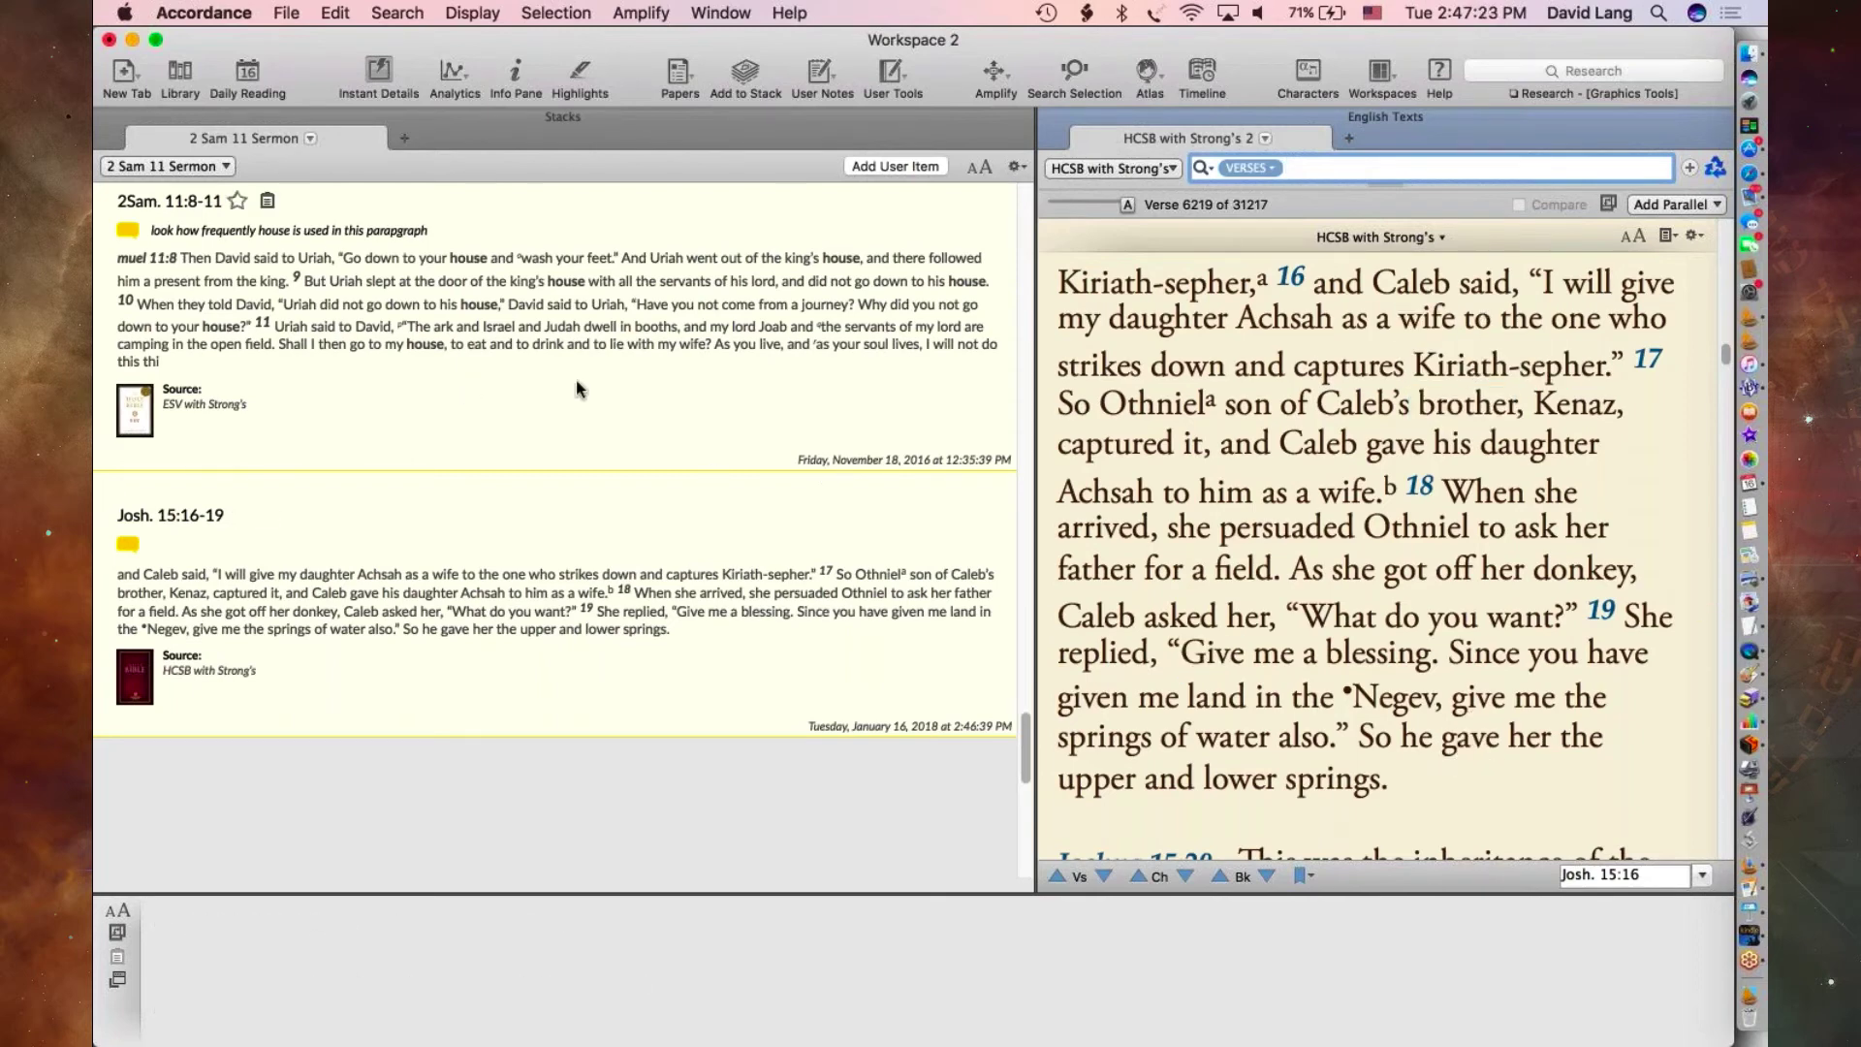
scroll(578, 387, up, 10)
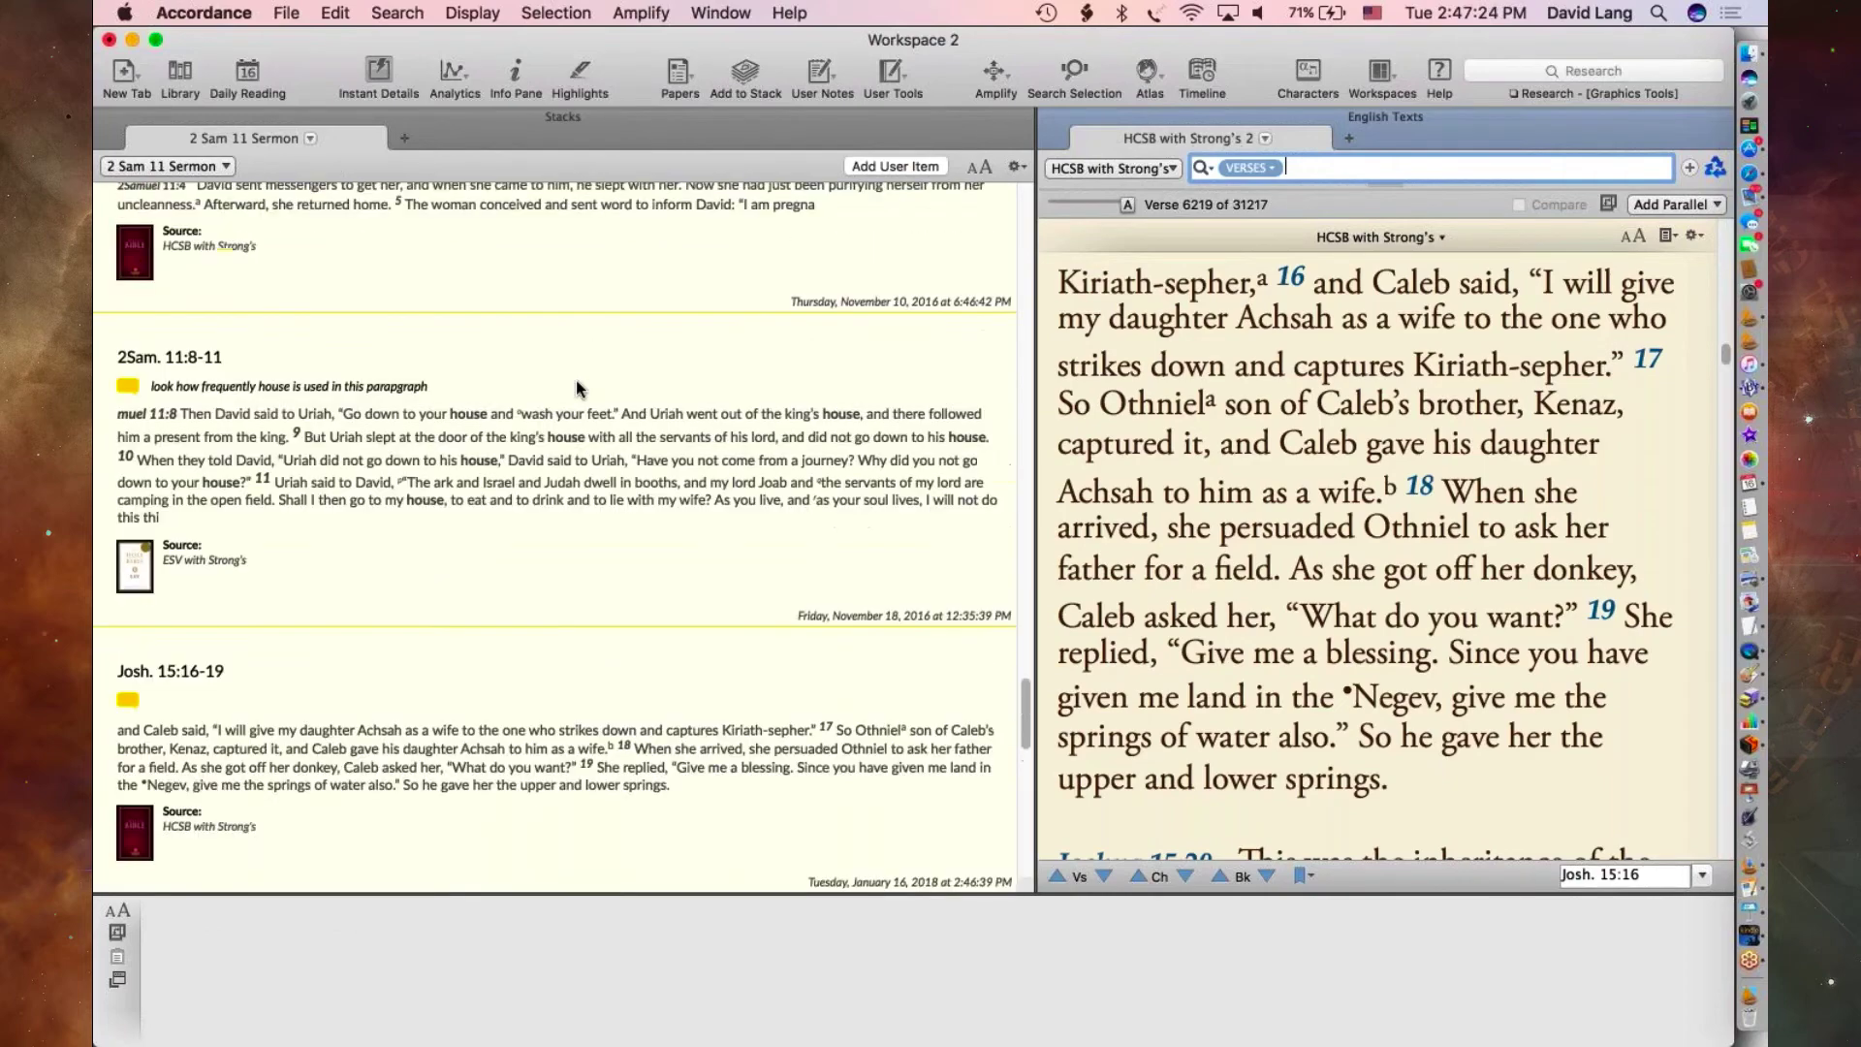
scroll(576, 380, up, 8)
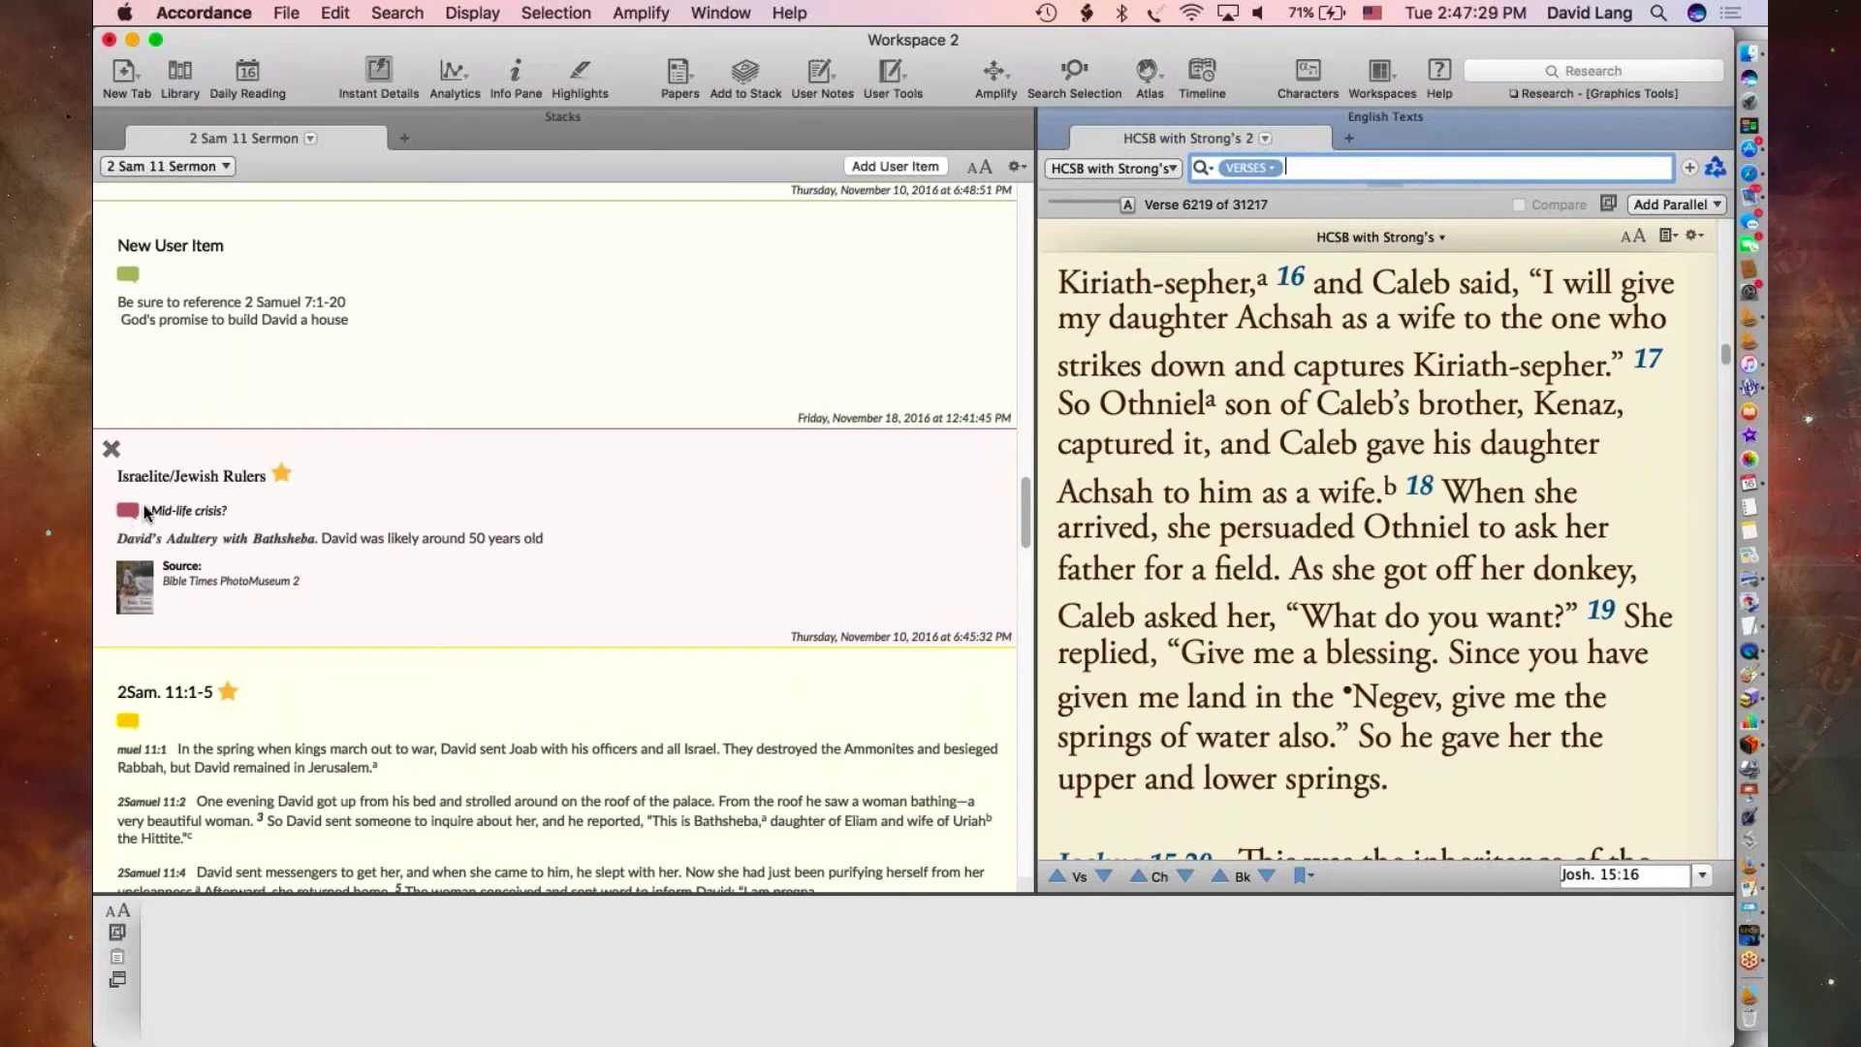
scroll(147, 509, down, 1)
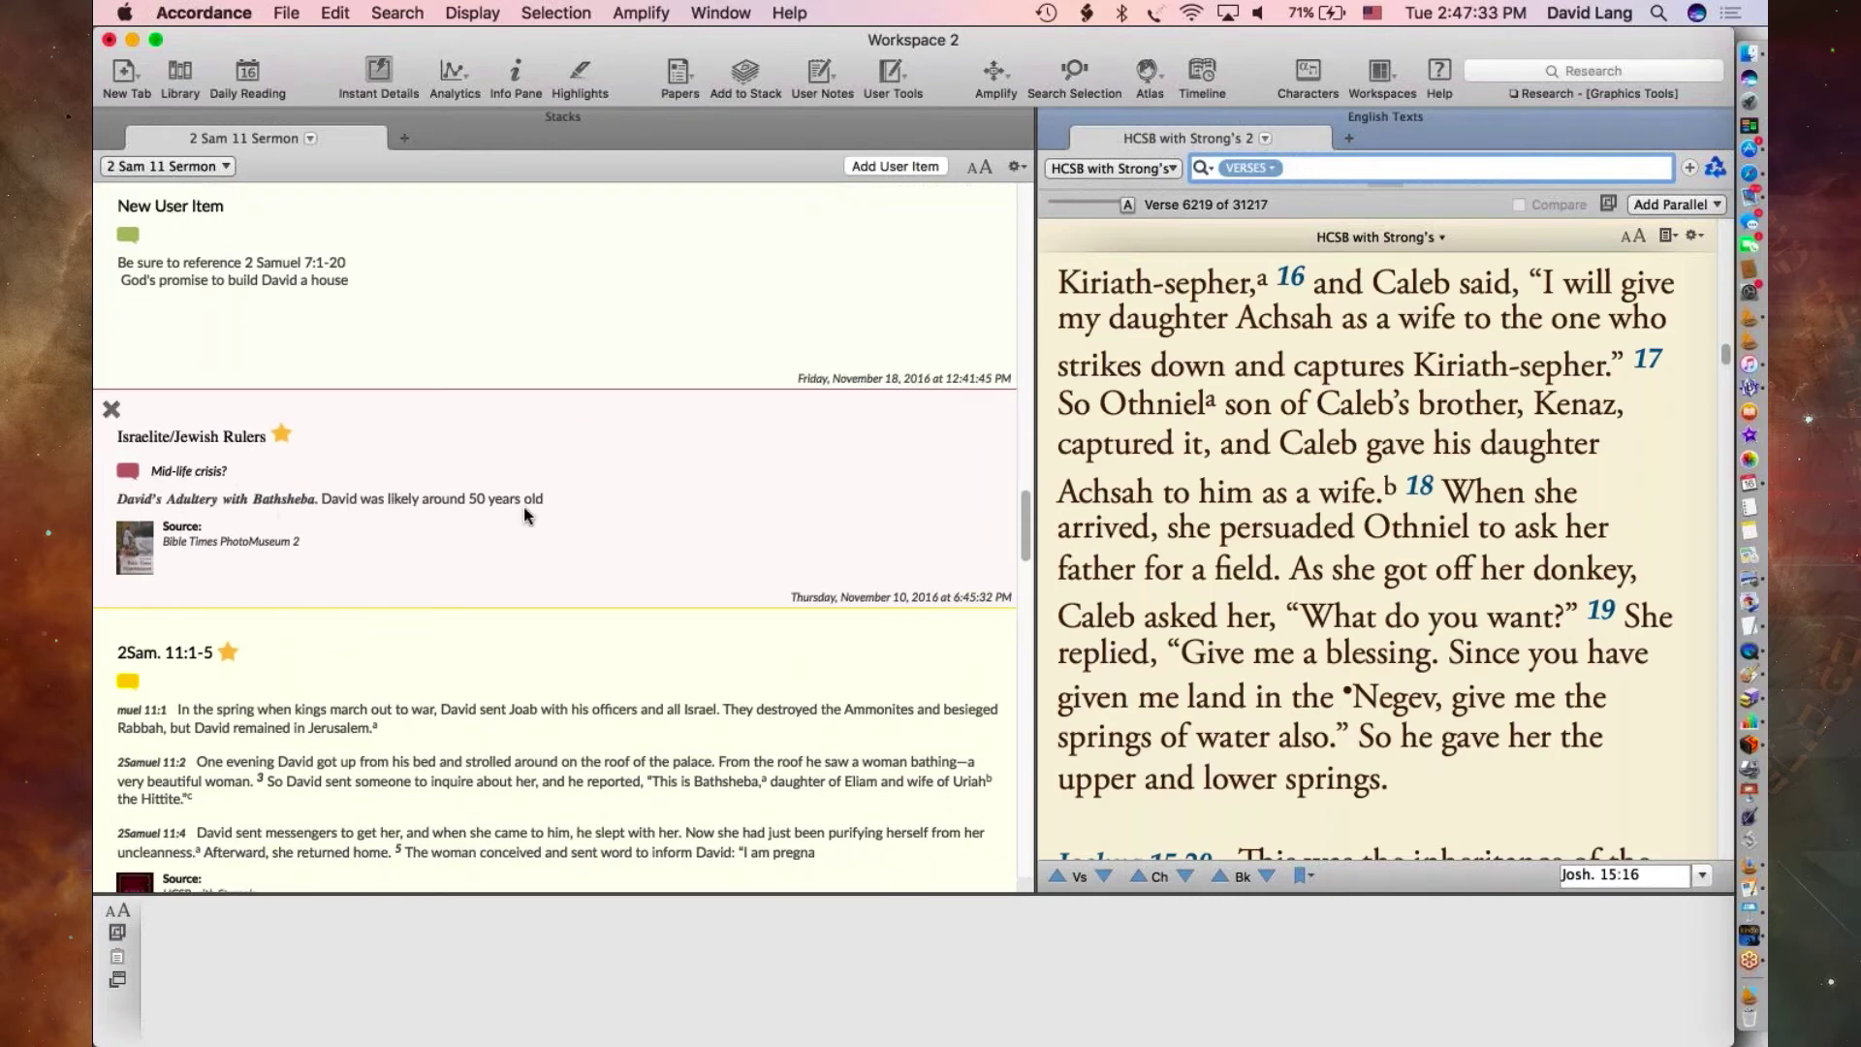
scroll(436, 559, down, 3)
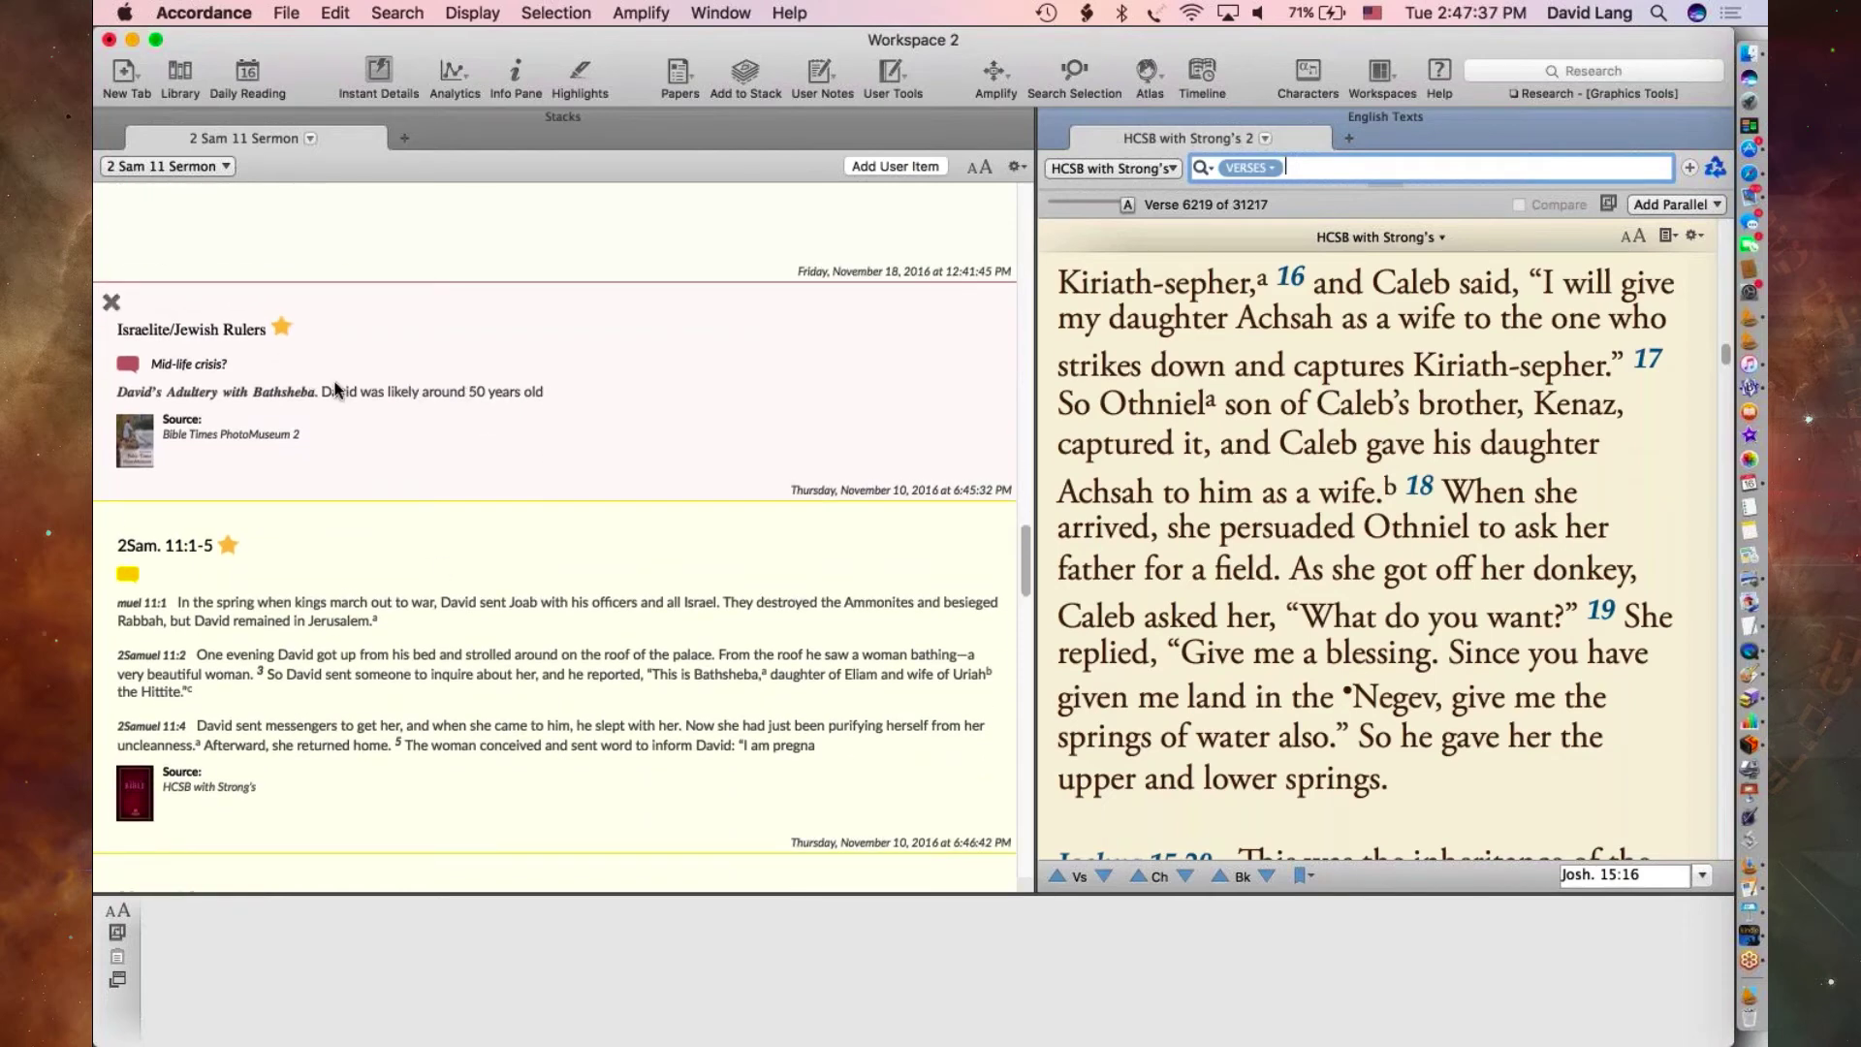
- Open the "Mid-life crisis?" item's source in Bible Times PhotoMuseum 2, view the article enlarged, and restore the workspace layout
click(138, 437)
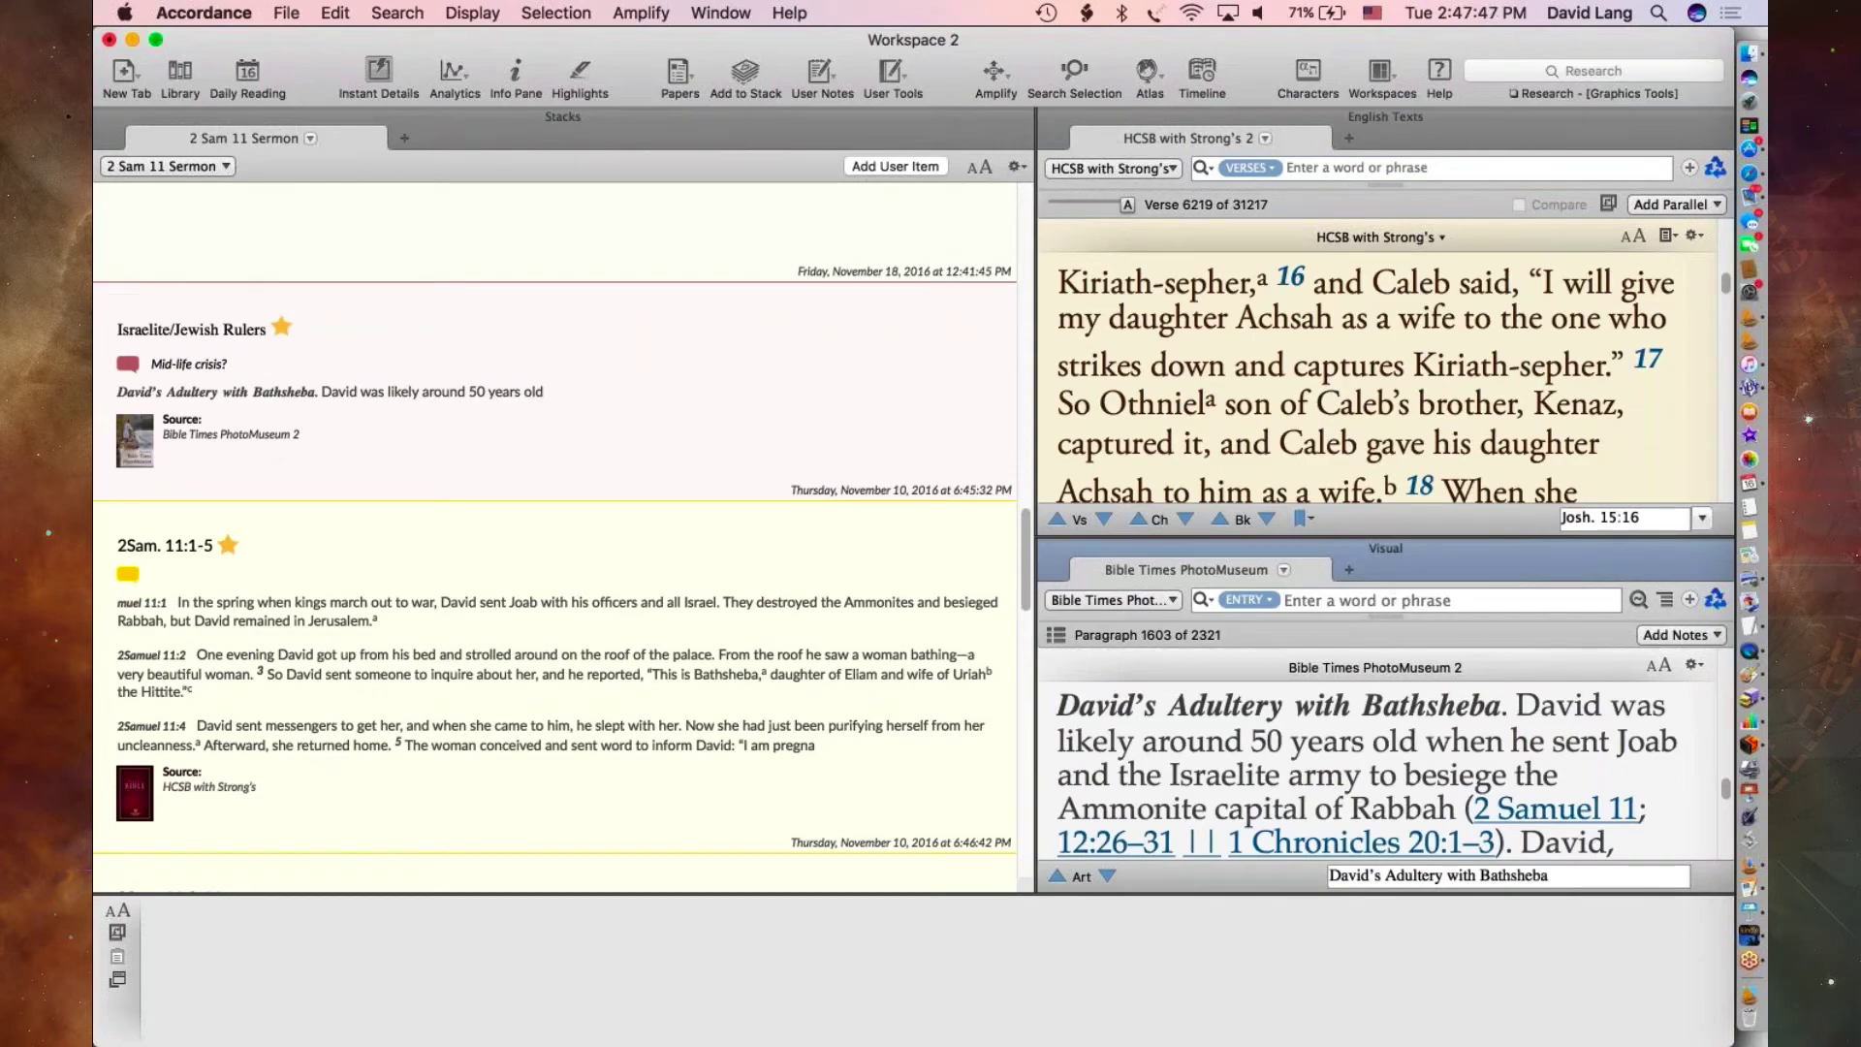
click(1716, 548)
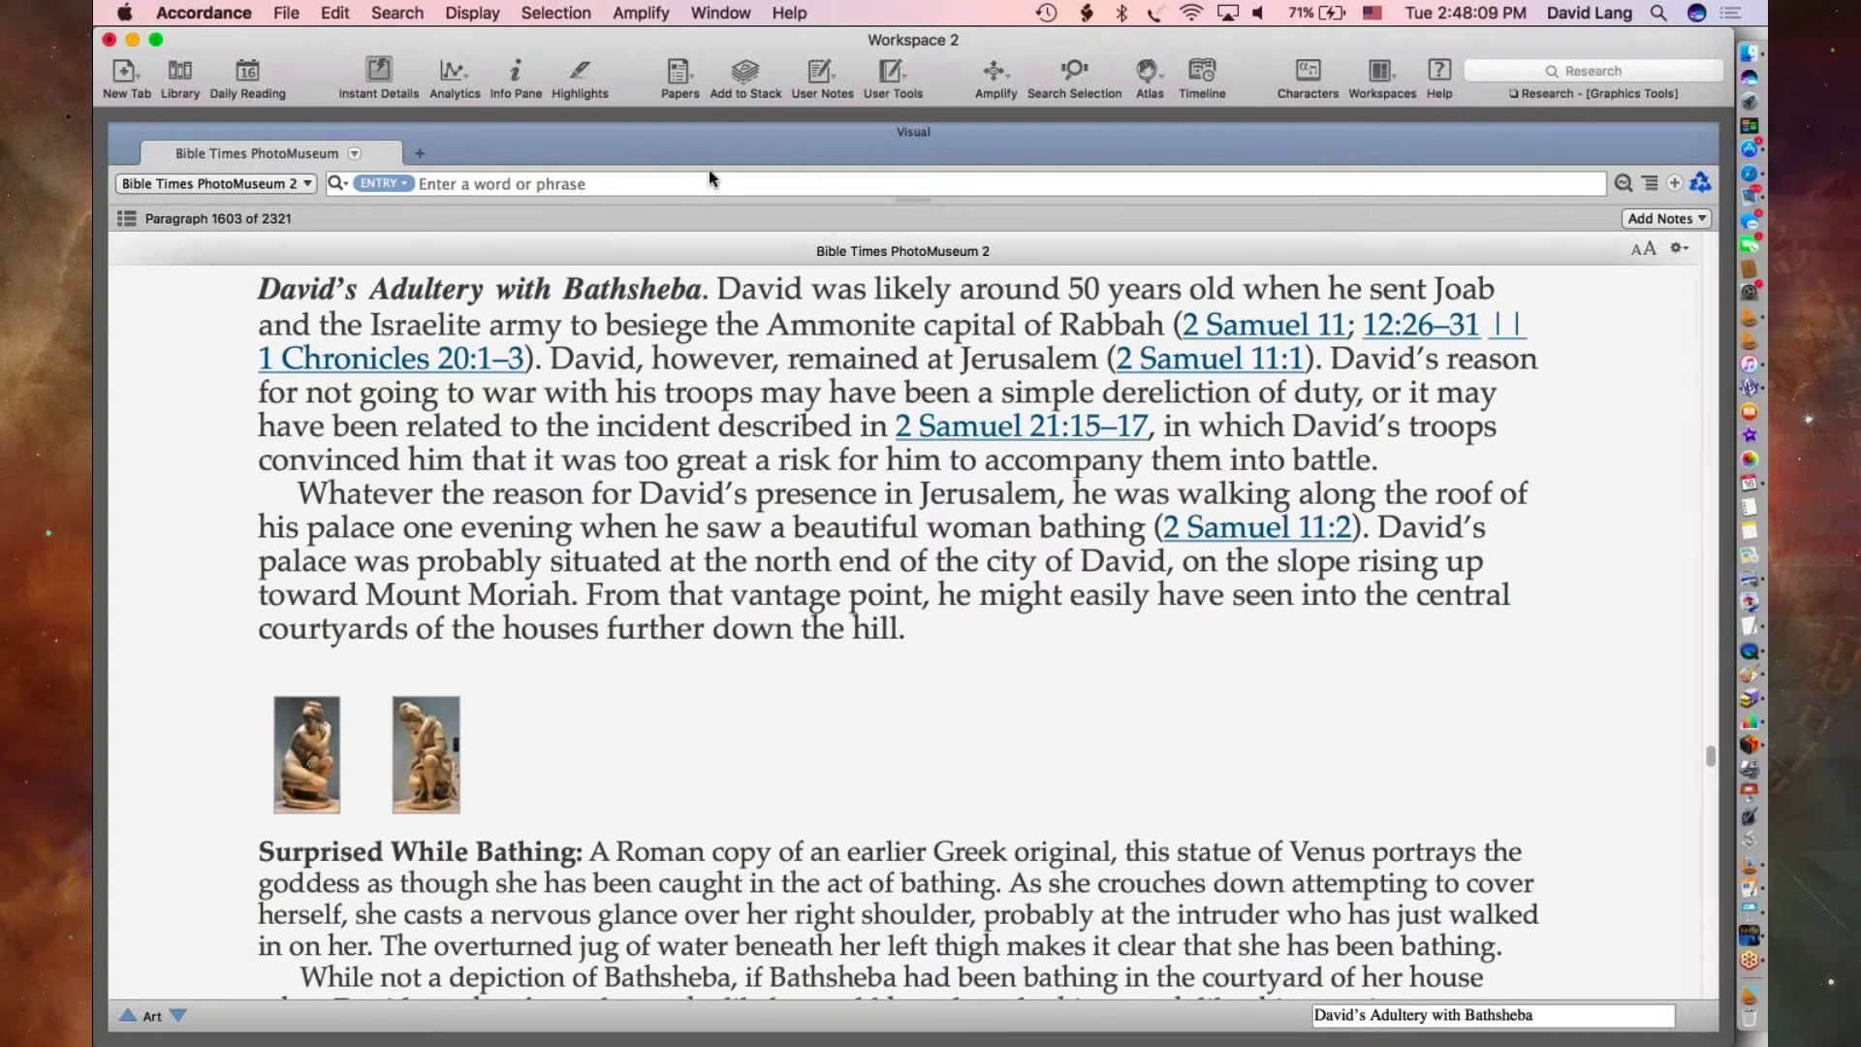
click(1704, 137)
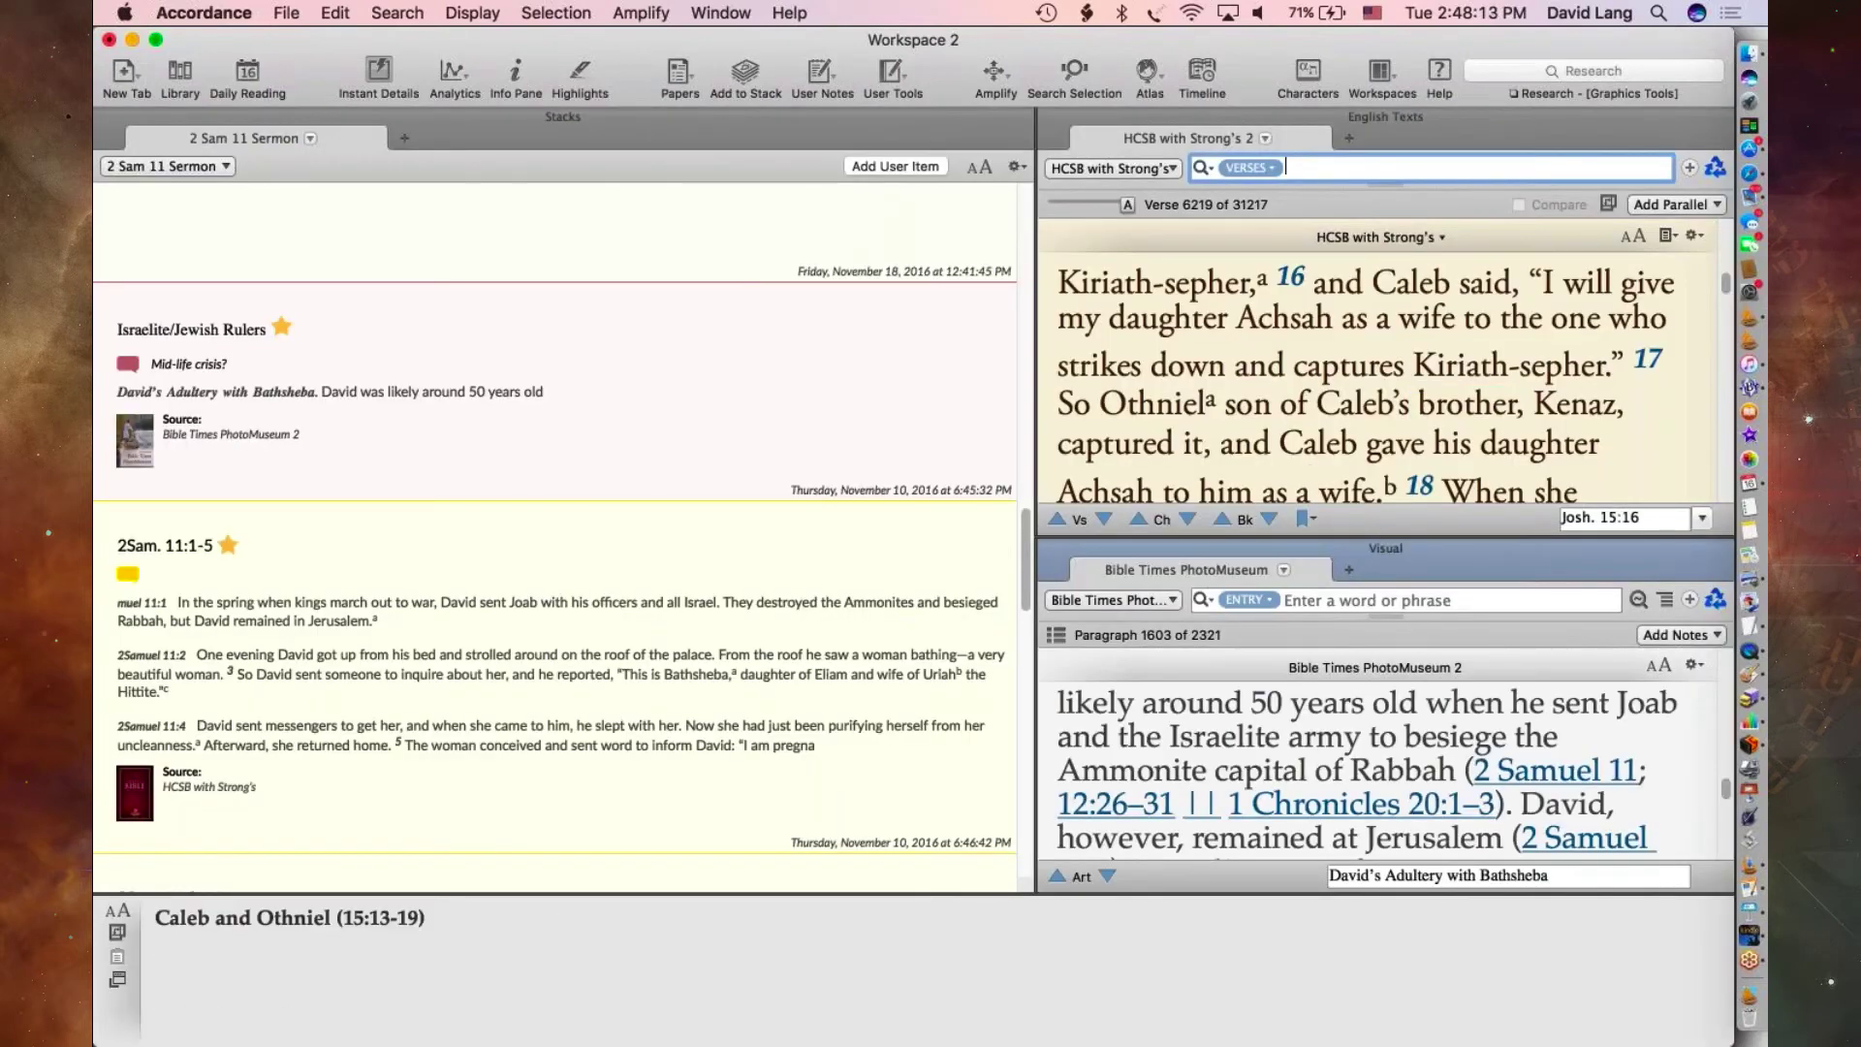
- Delete the "Mid-life crisis?" stack item and add the article's words "David was likely around 50 years old" as a new item
mouse_move(257, 400)
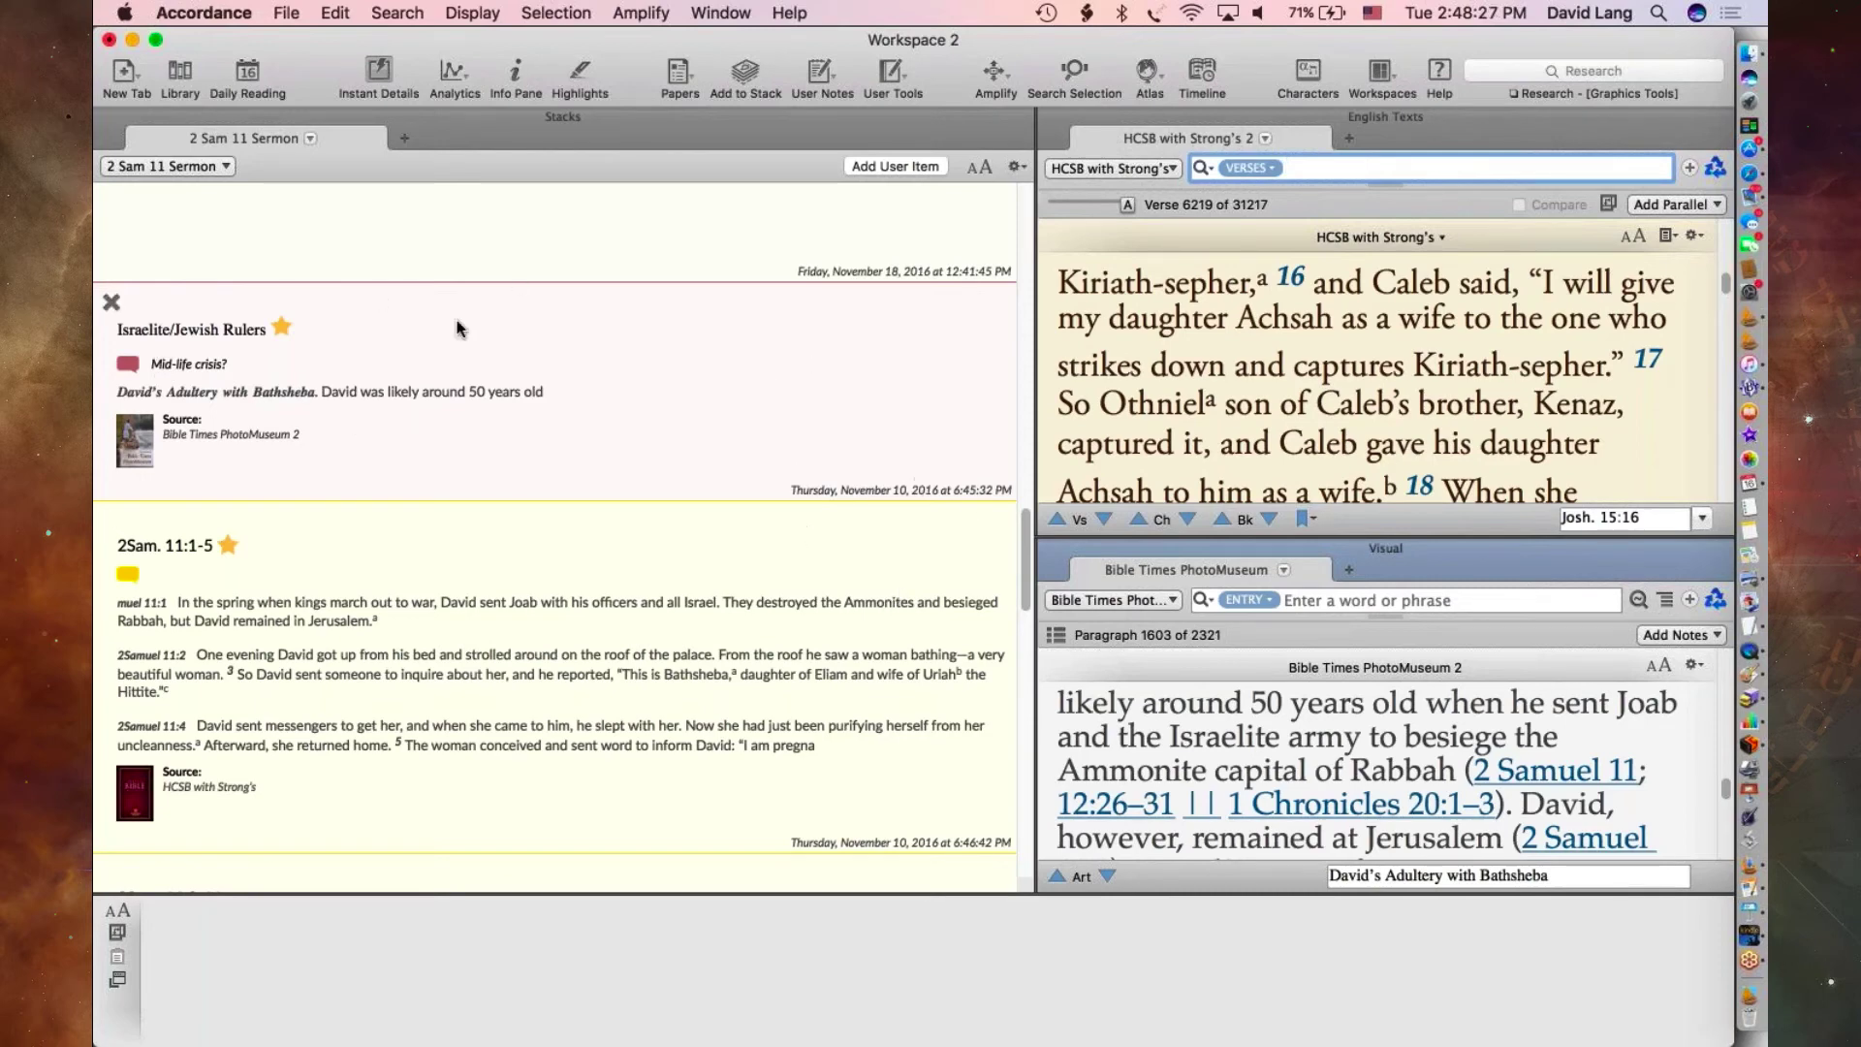
click(112, 305)
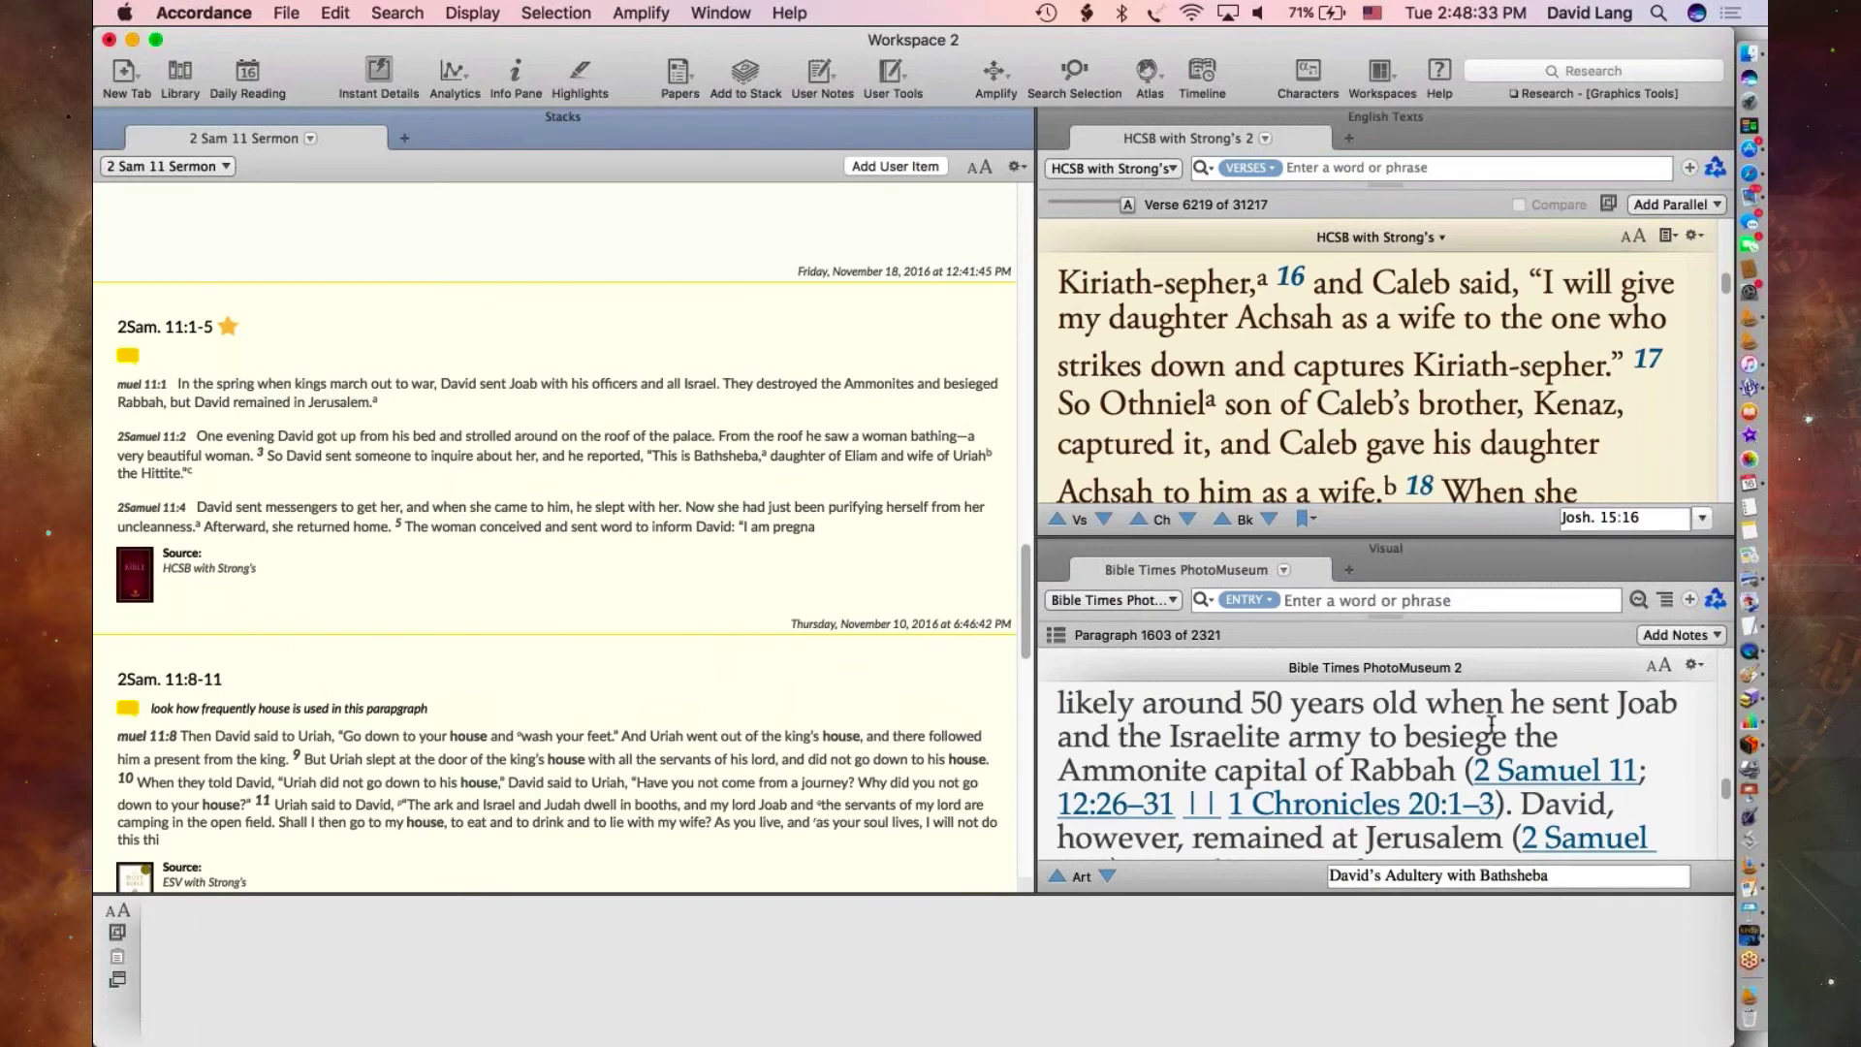
scroll(1491, 725, up, 2)
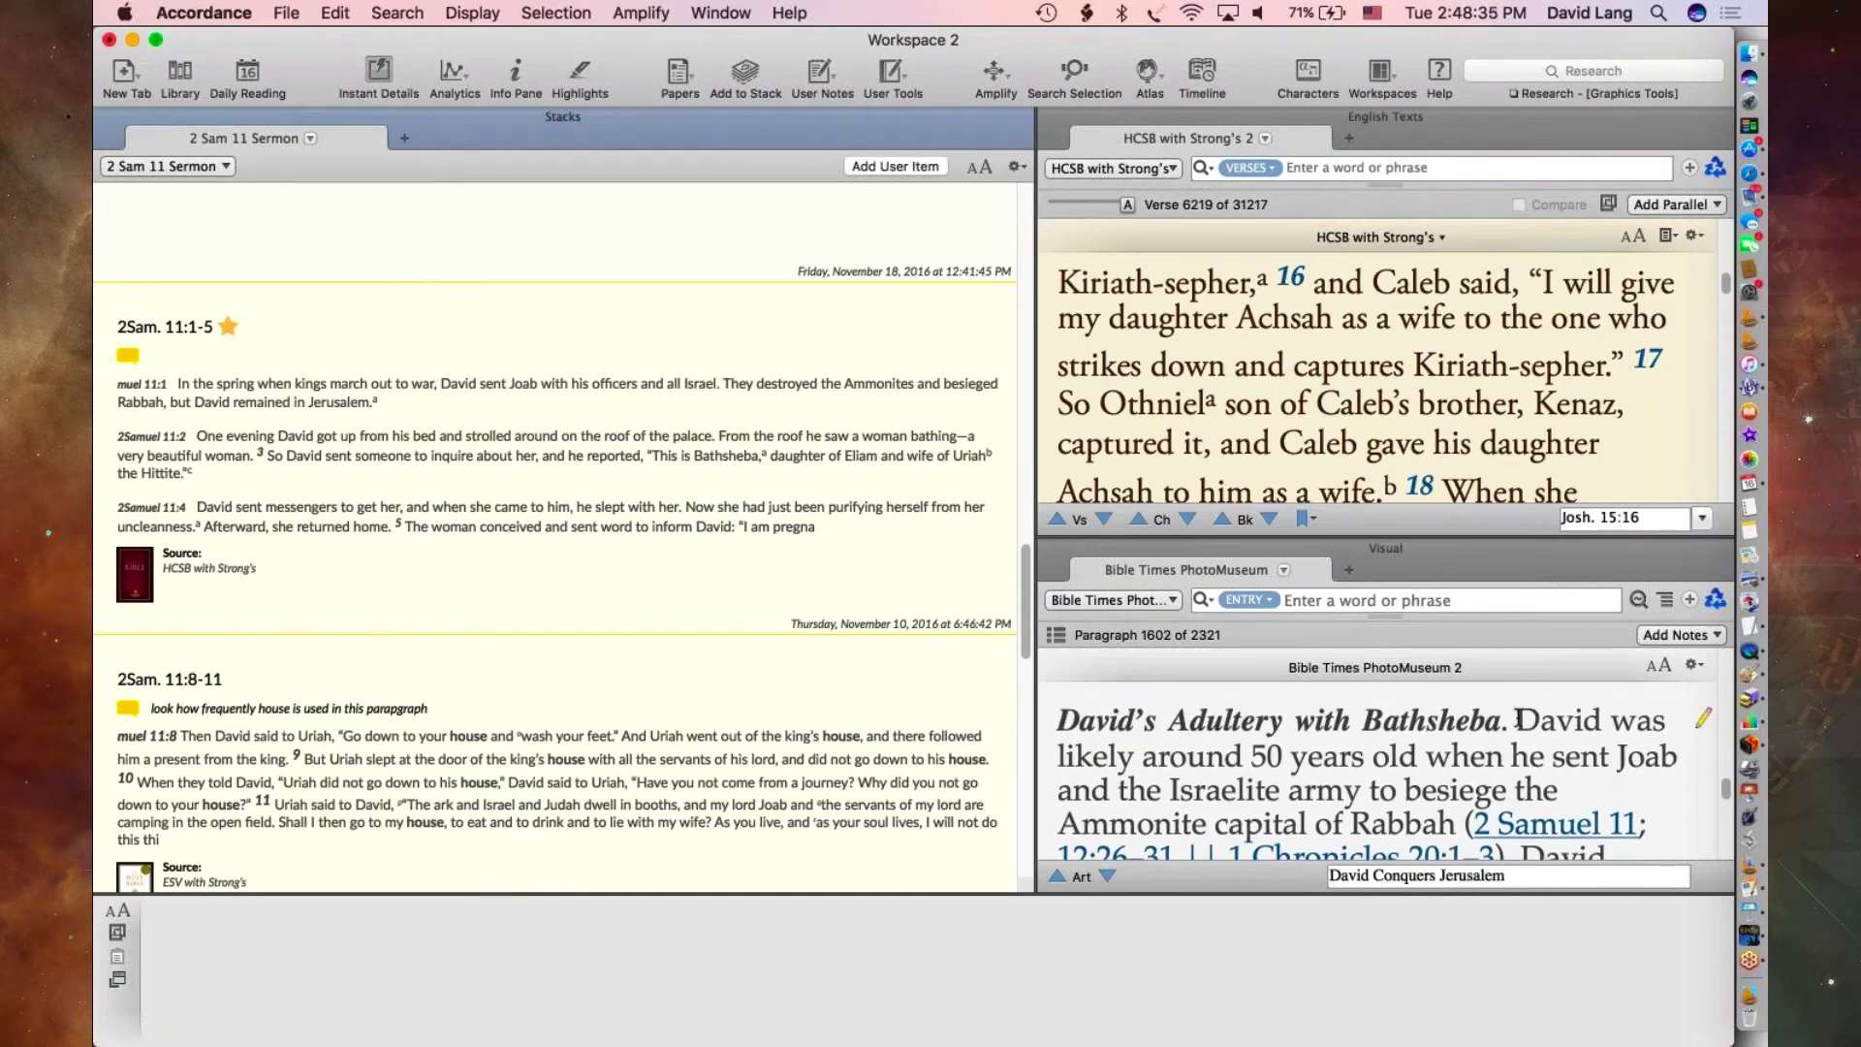
drag(1518, 722, 1417, 756)
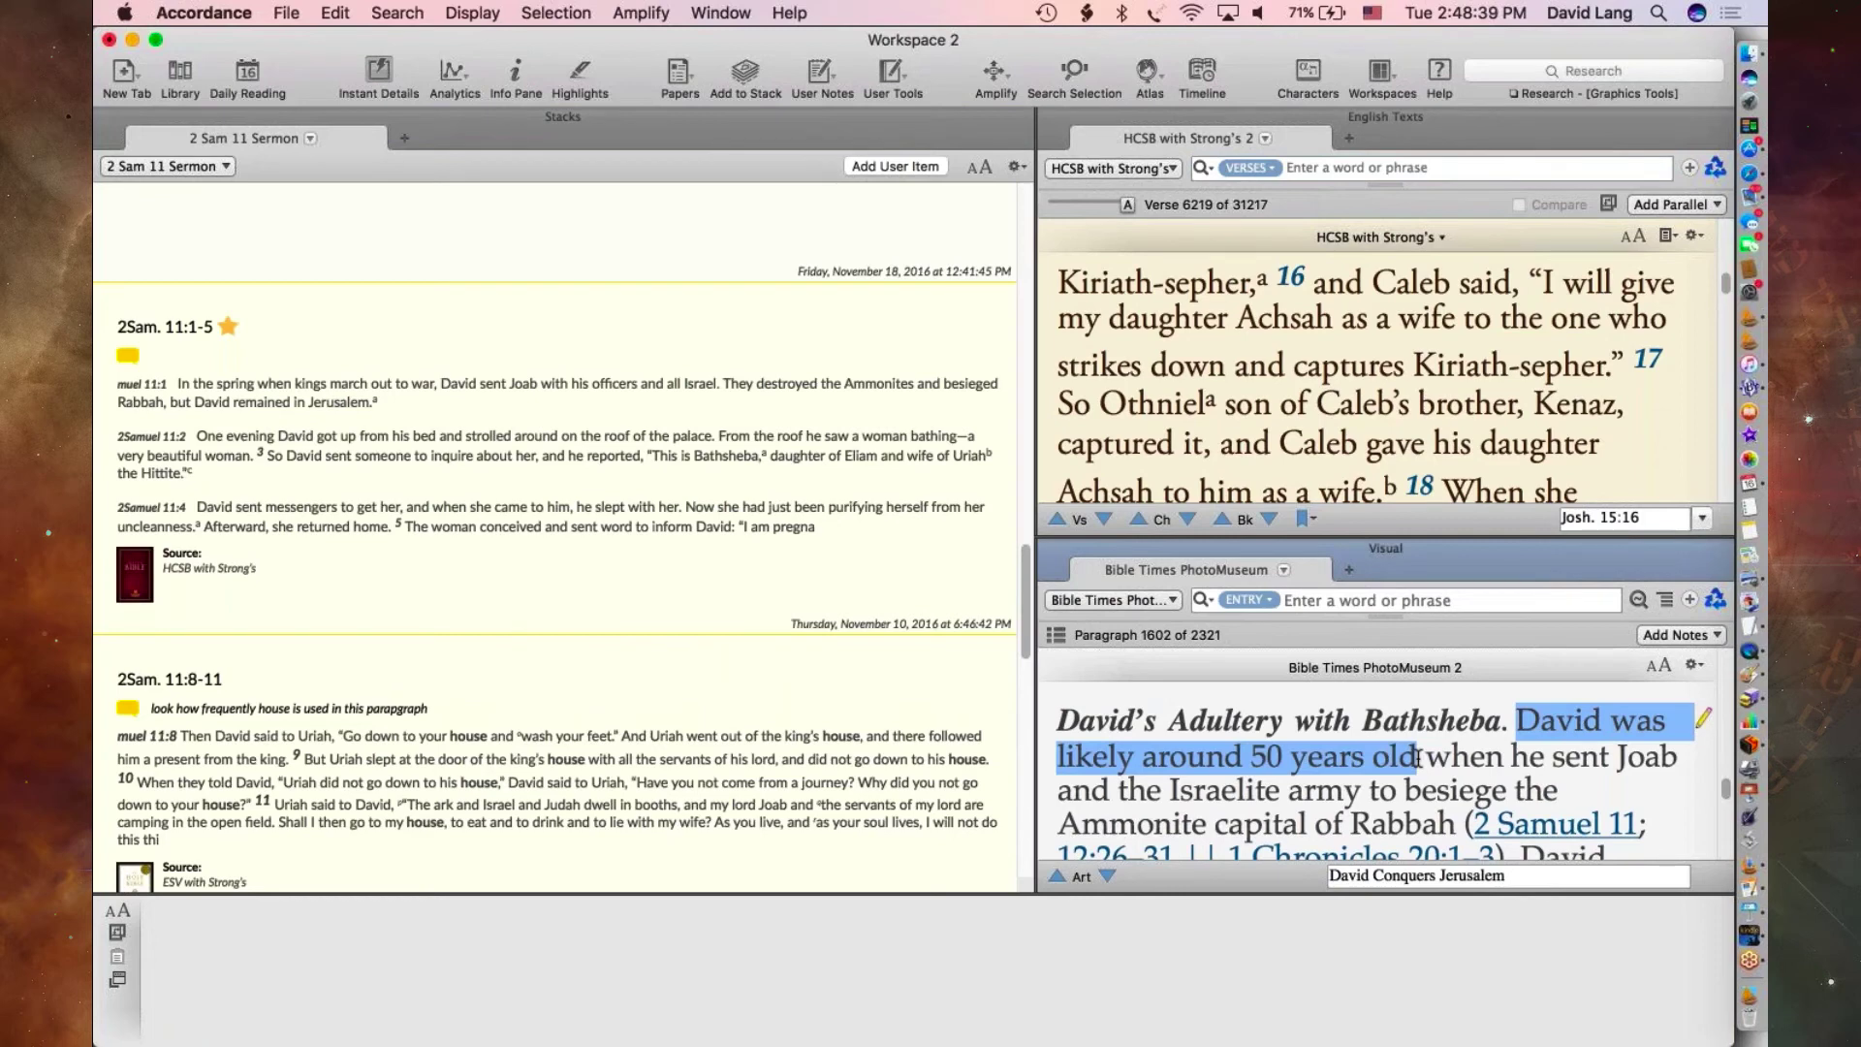
click(745, 75)
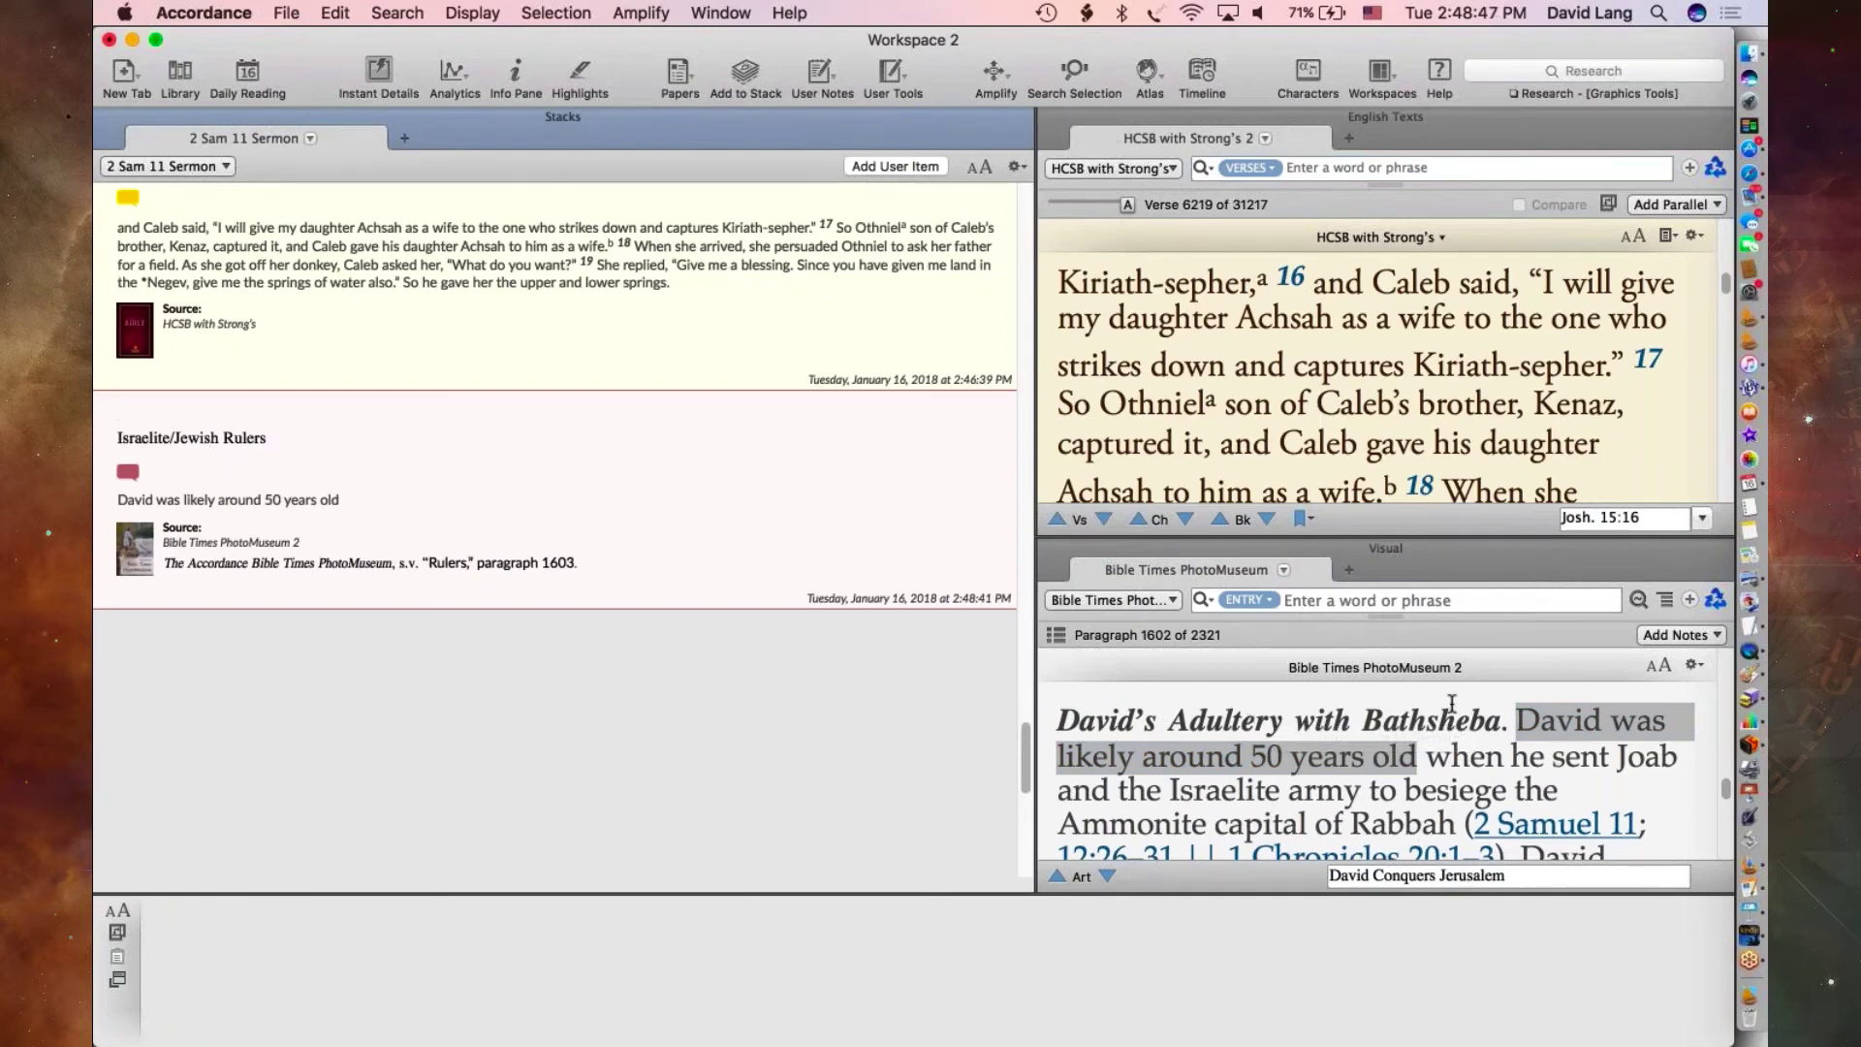
- Enlarge the PhotoMuseum article, expand its contents list to the David entries under Israelite/Jewish Rulers, and restore the layout
click(1716, 551)
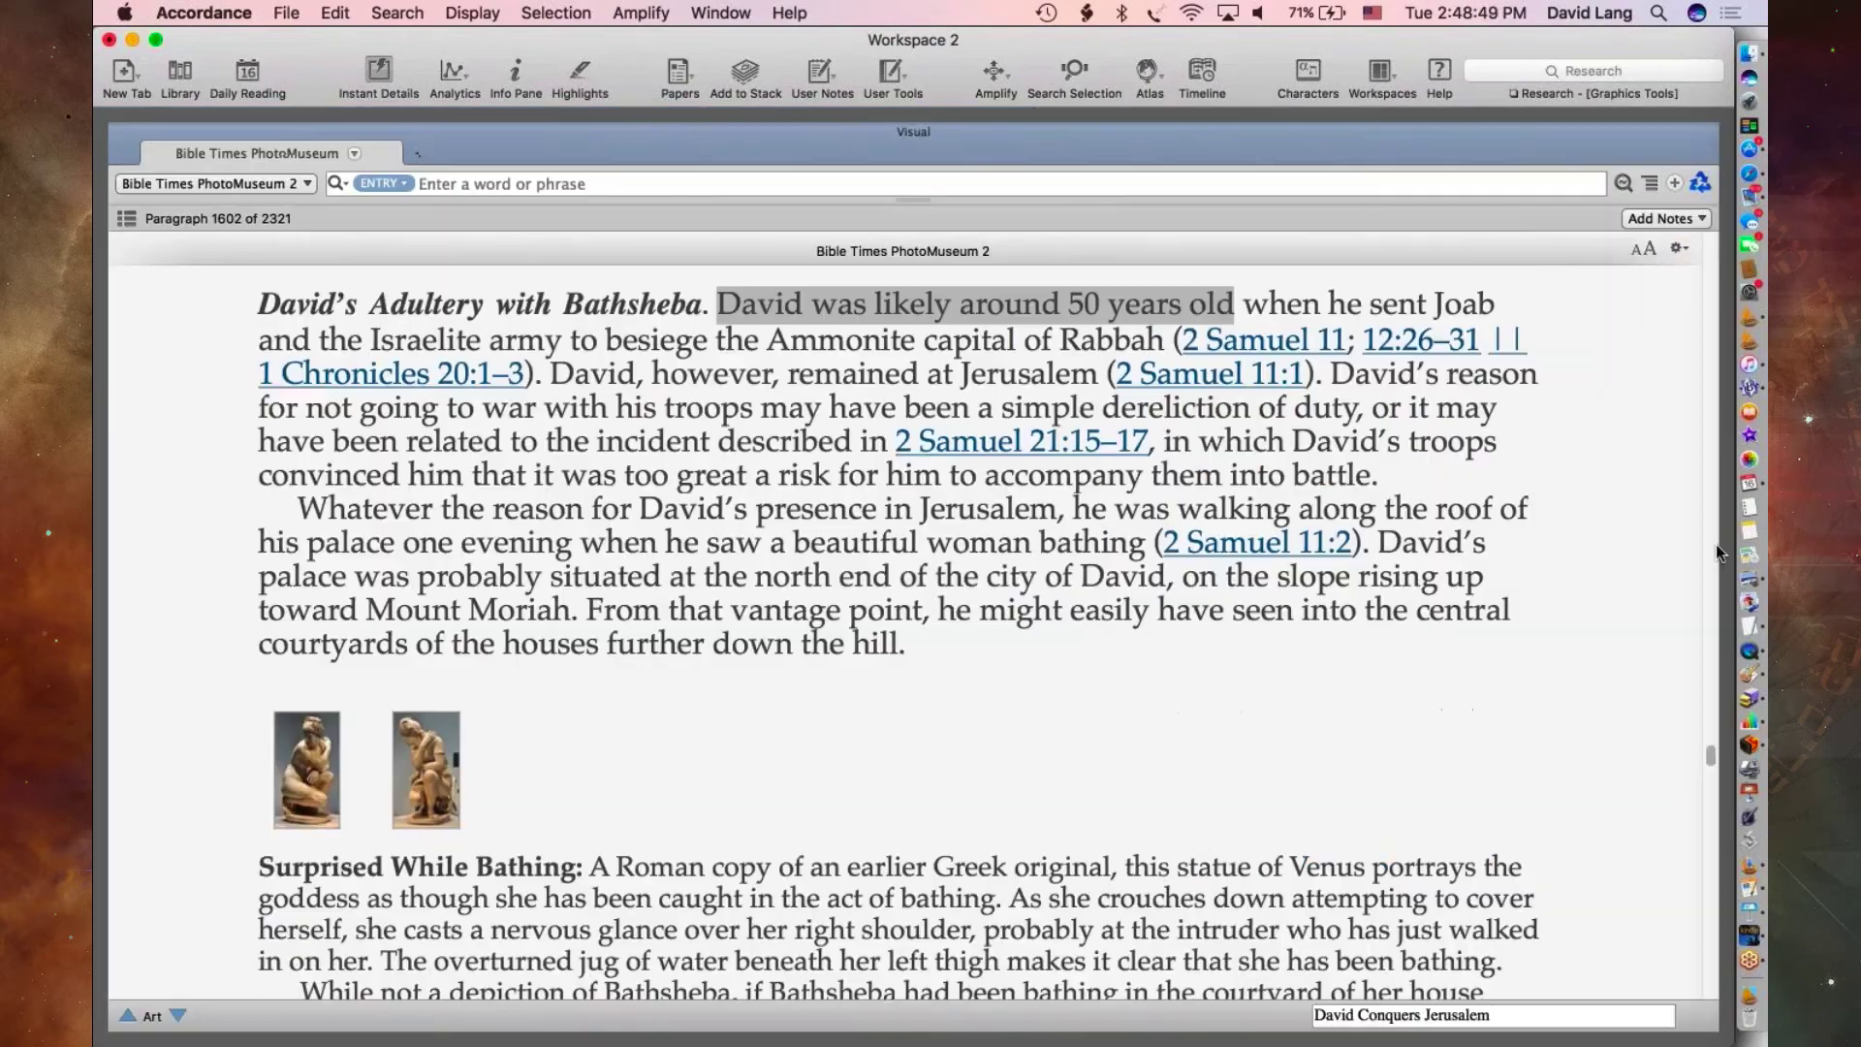
click(125, 217)
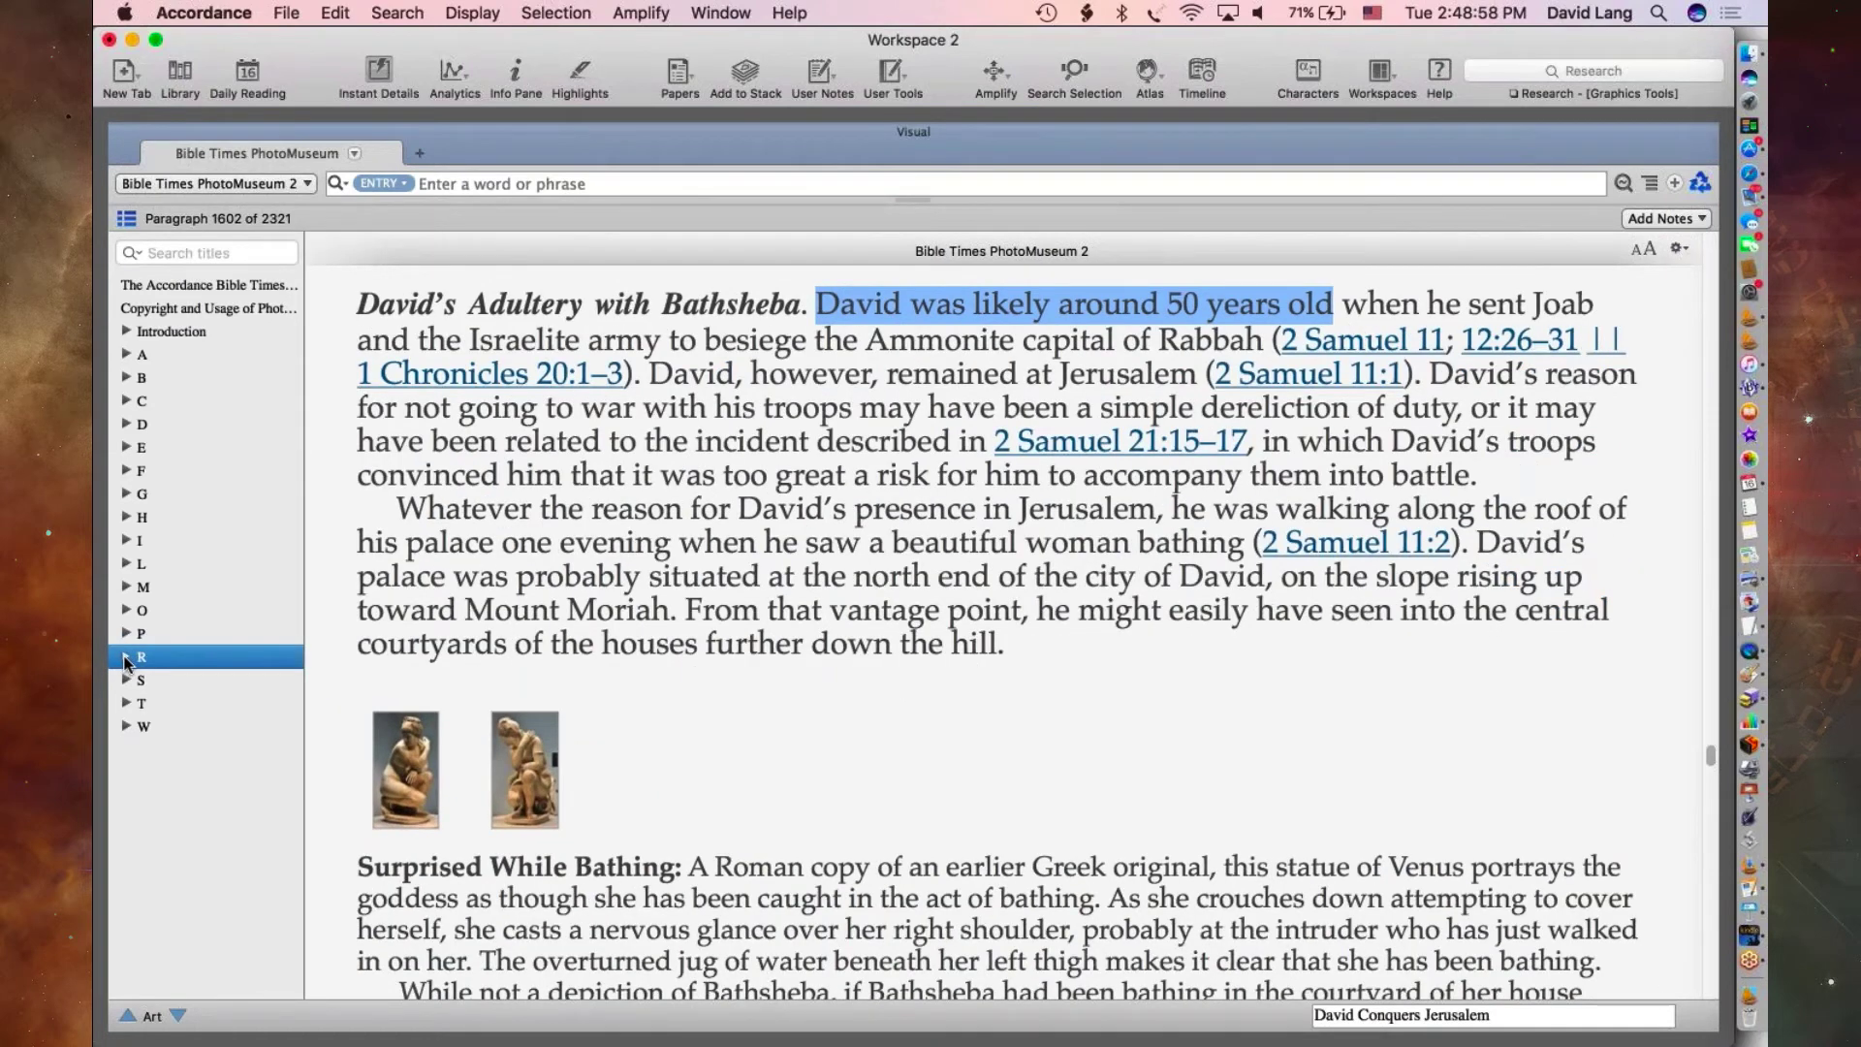
click(126, 659)
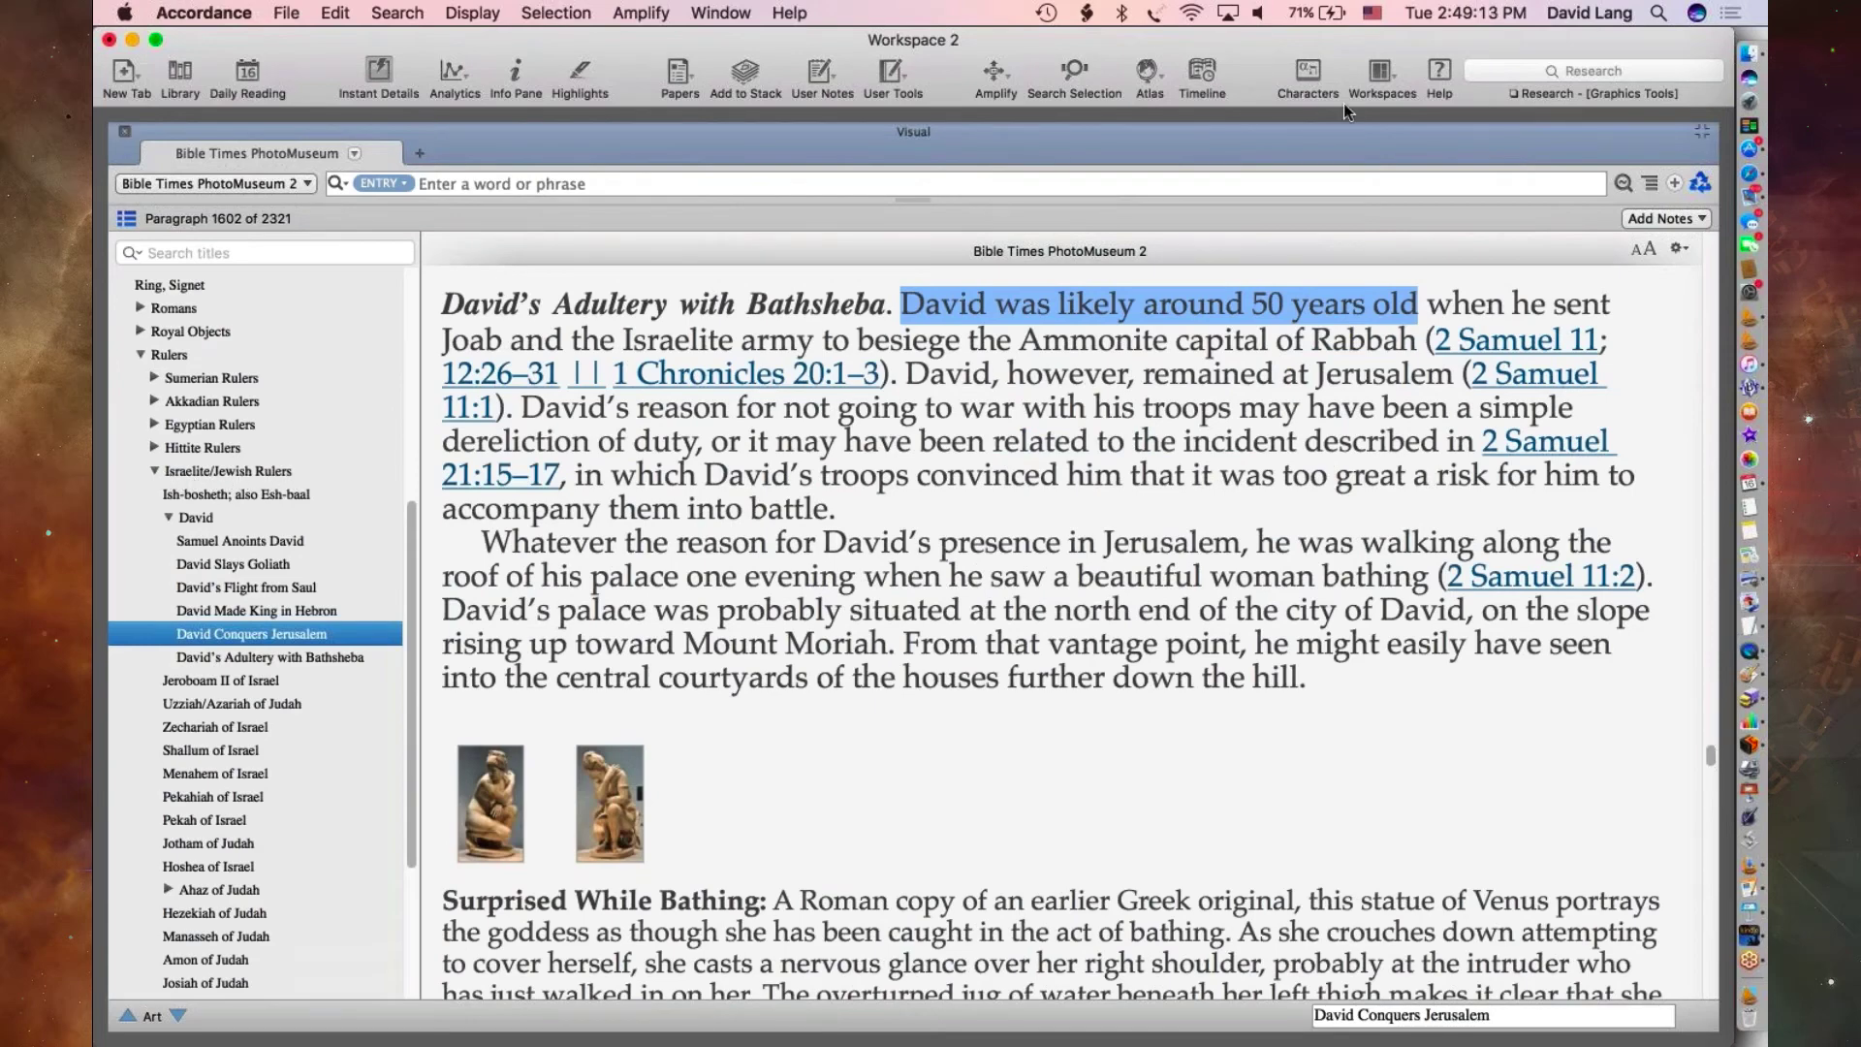
click(1703, 138)
- Retitle the "Israelite/Jewish Rulers" stack item as "David and Bathsheba"
click(188, 438)
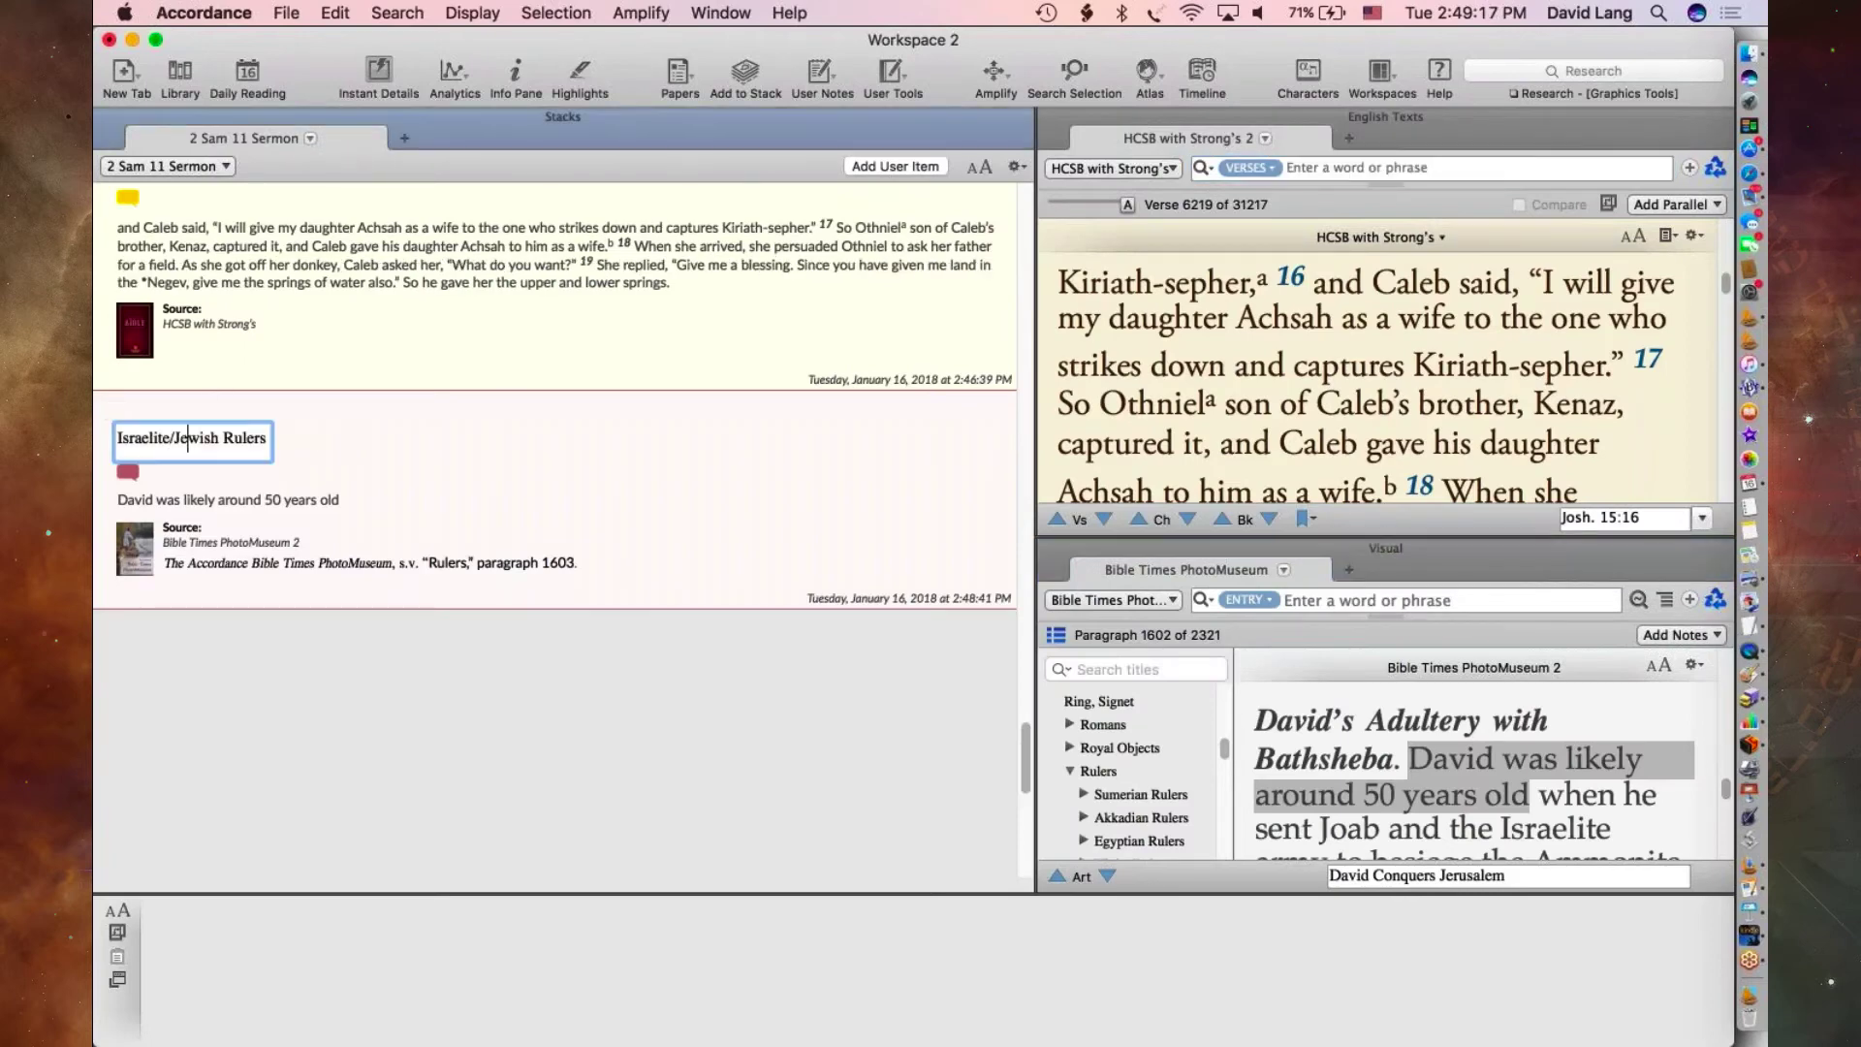
double_click(187, 437)
click(267, 437)
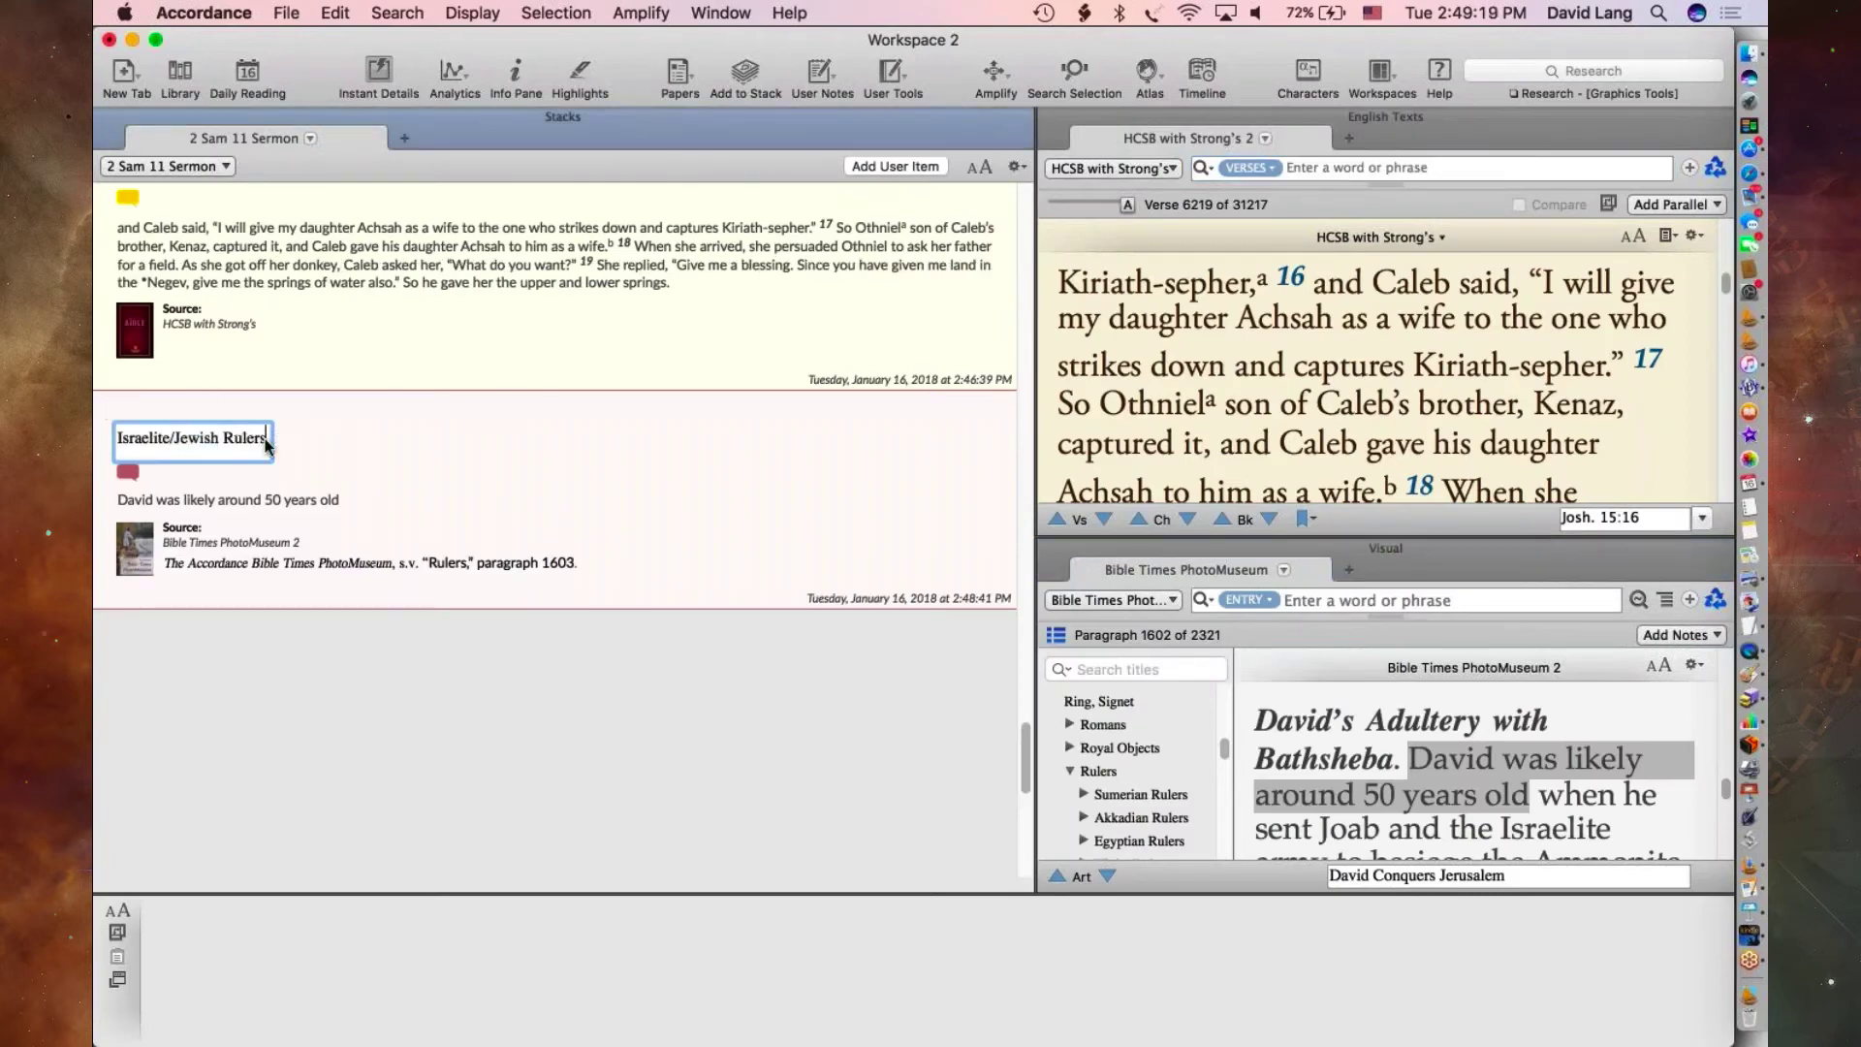
drag(268, 437, 233, 437)
key(super+a)
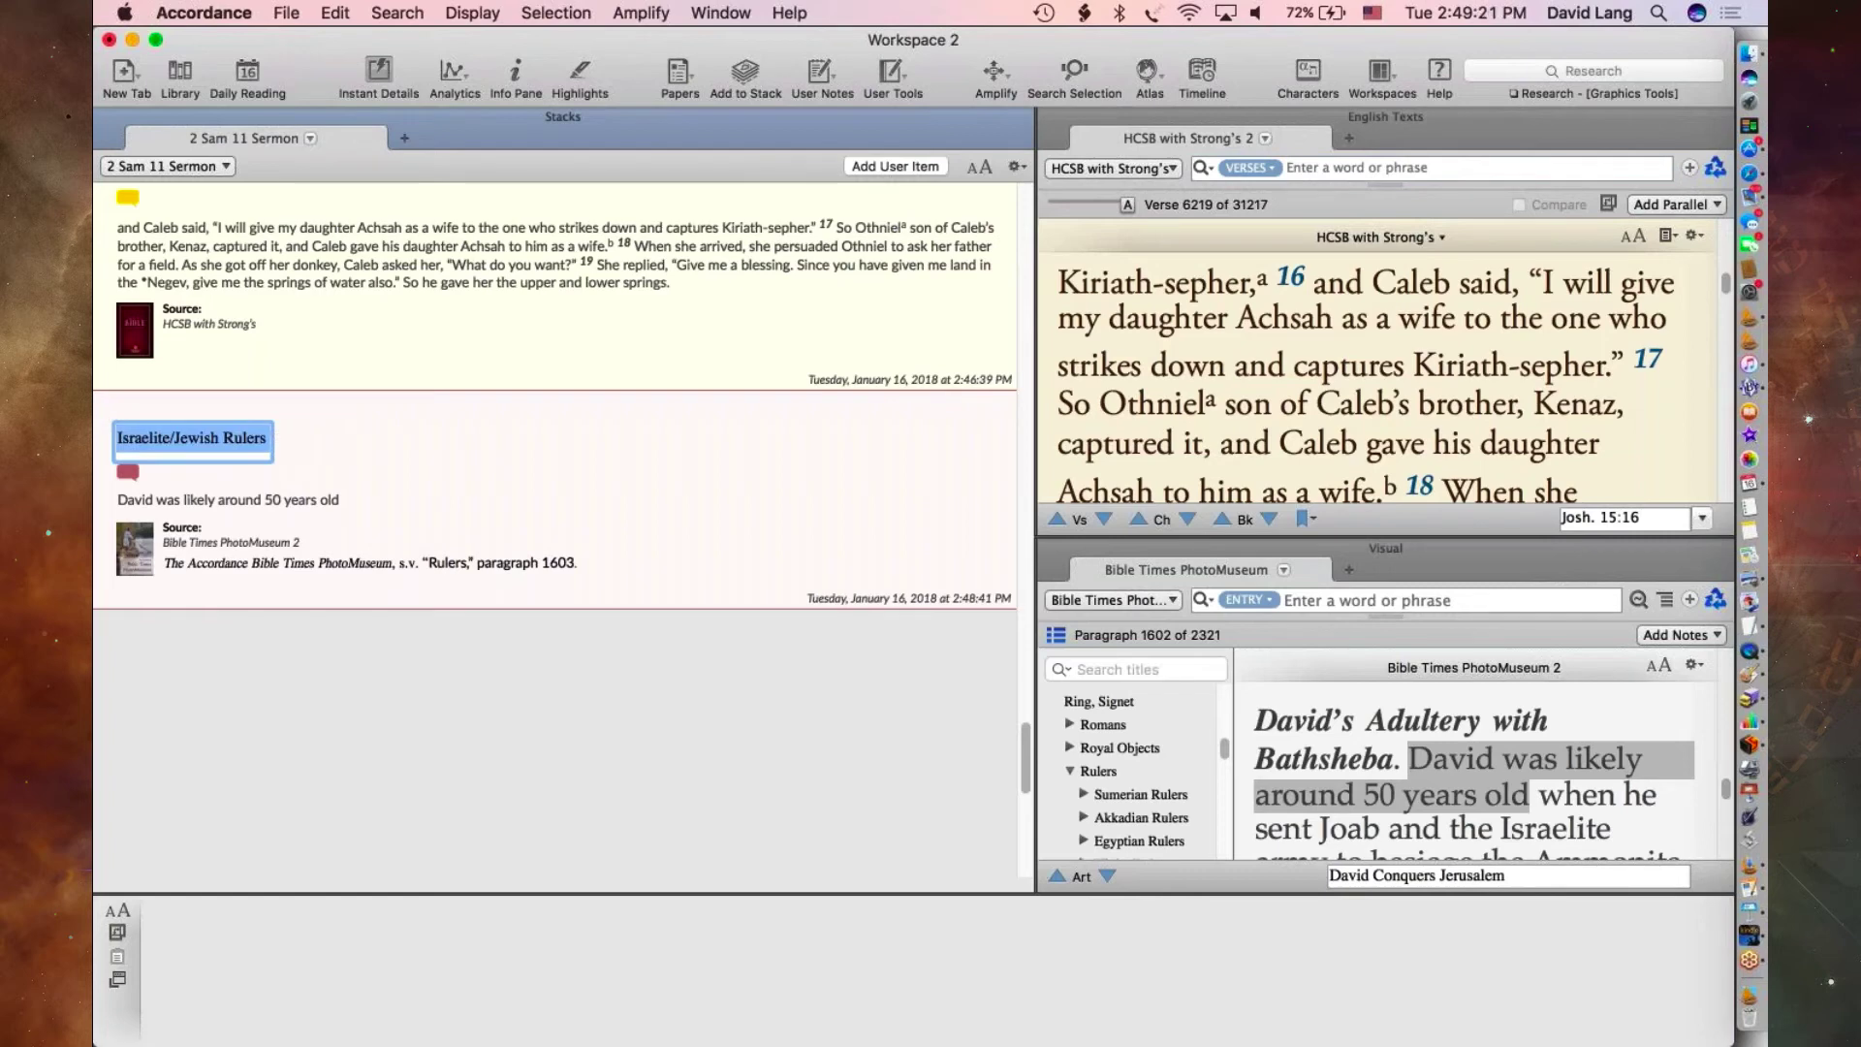
text(David a)
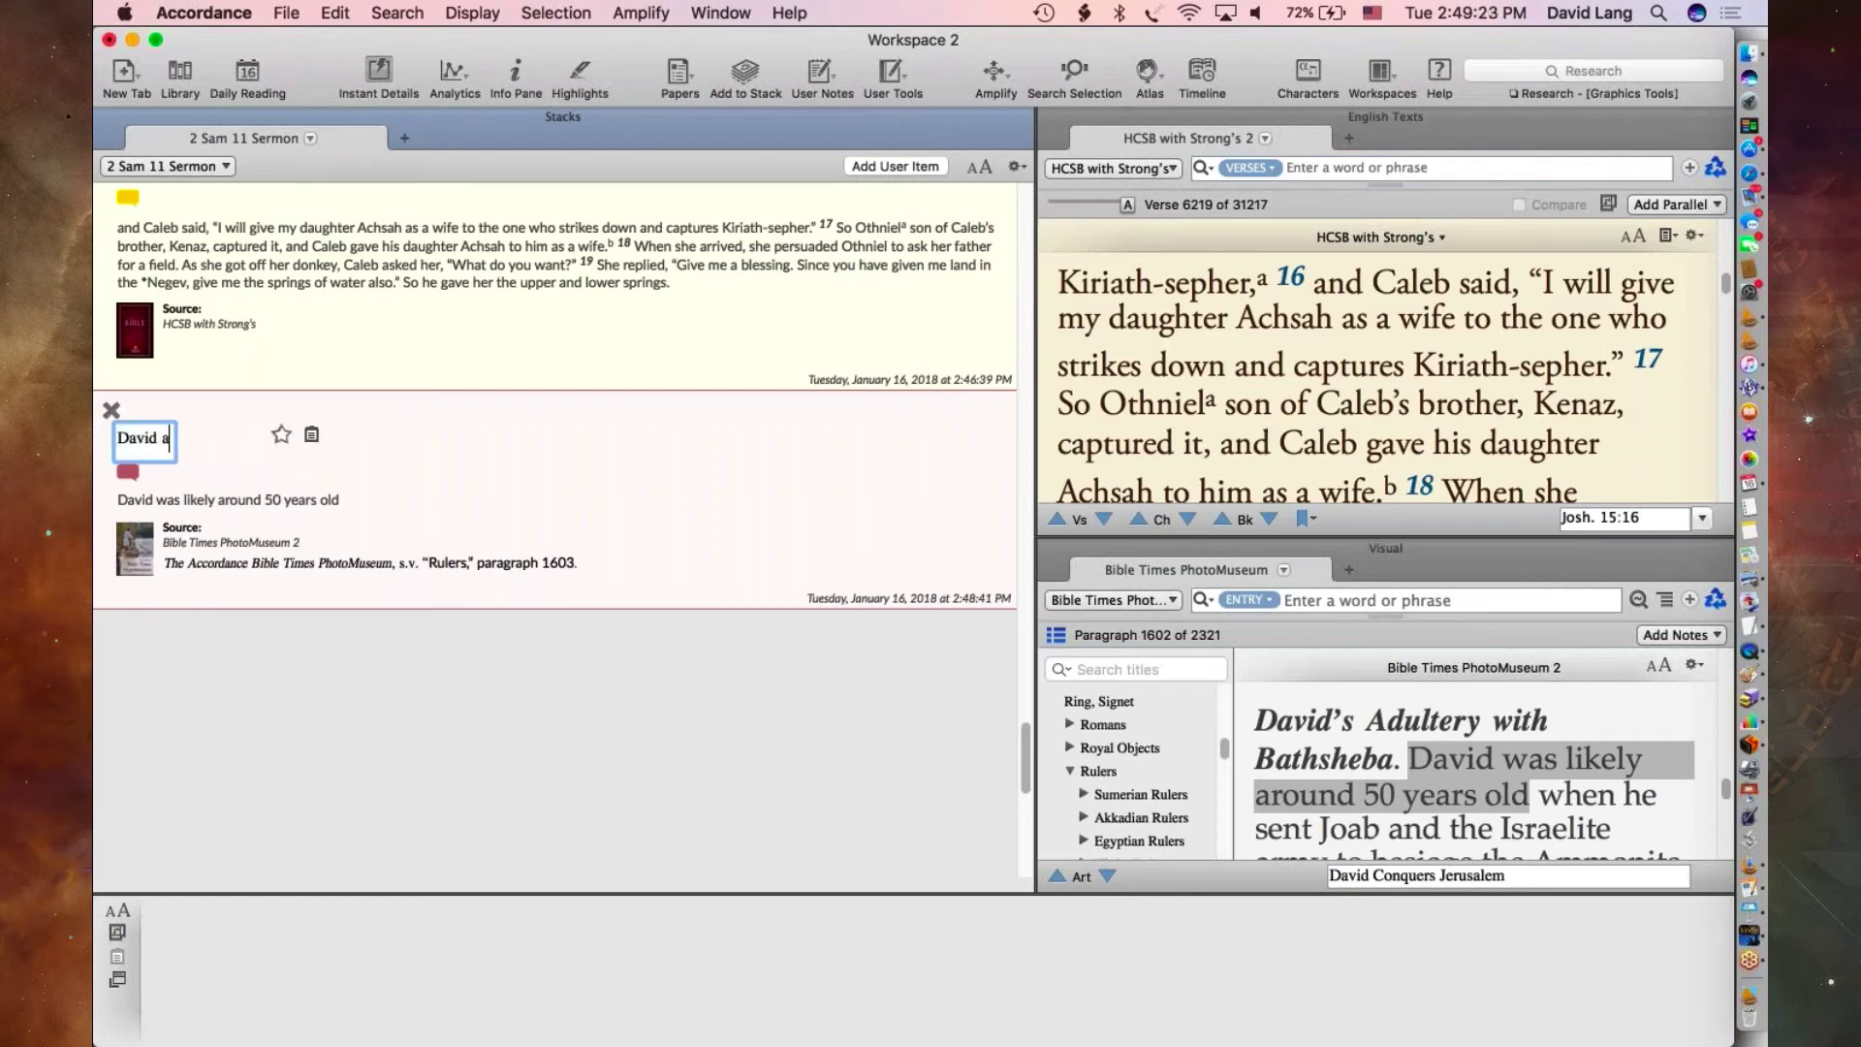
text(nd Bathsheba)
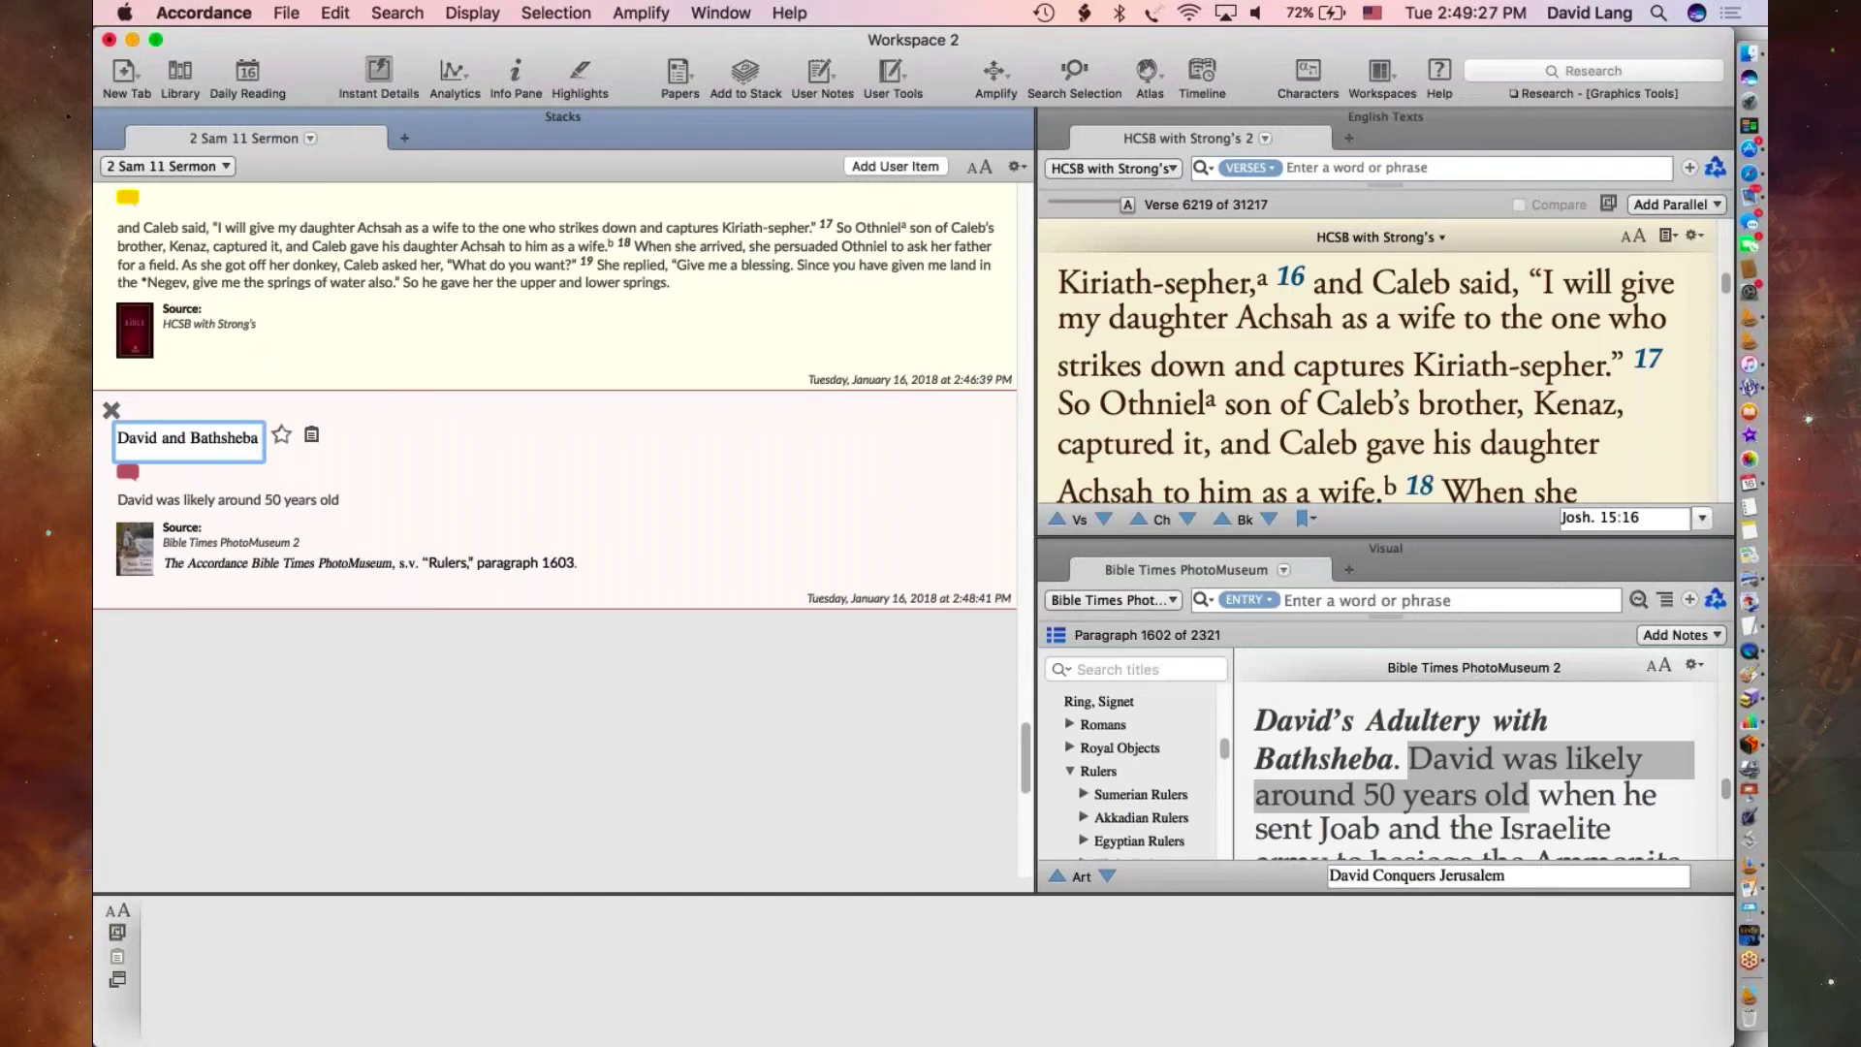
- Add the comment "Mid-life crisis?" to the "David and Bathsheba" stack item
click(155, 473)
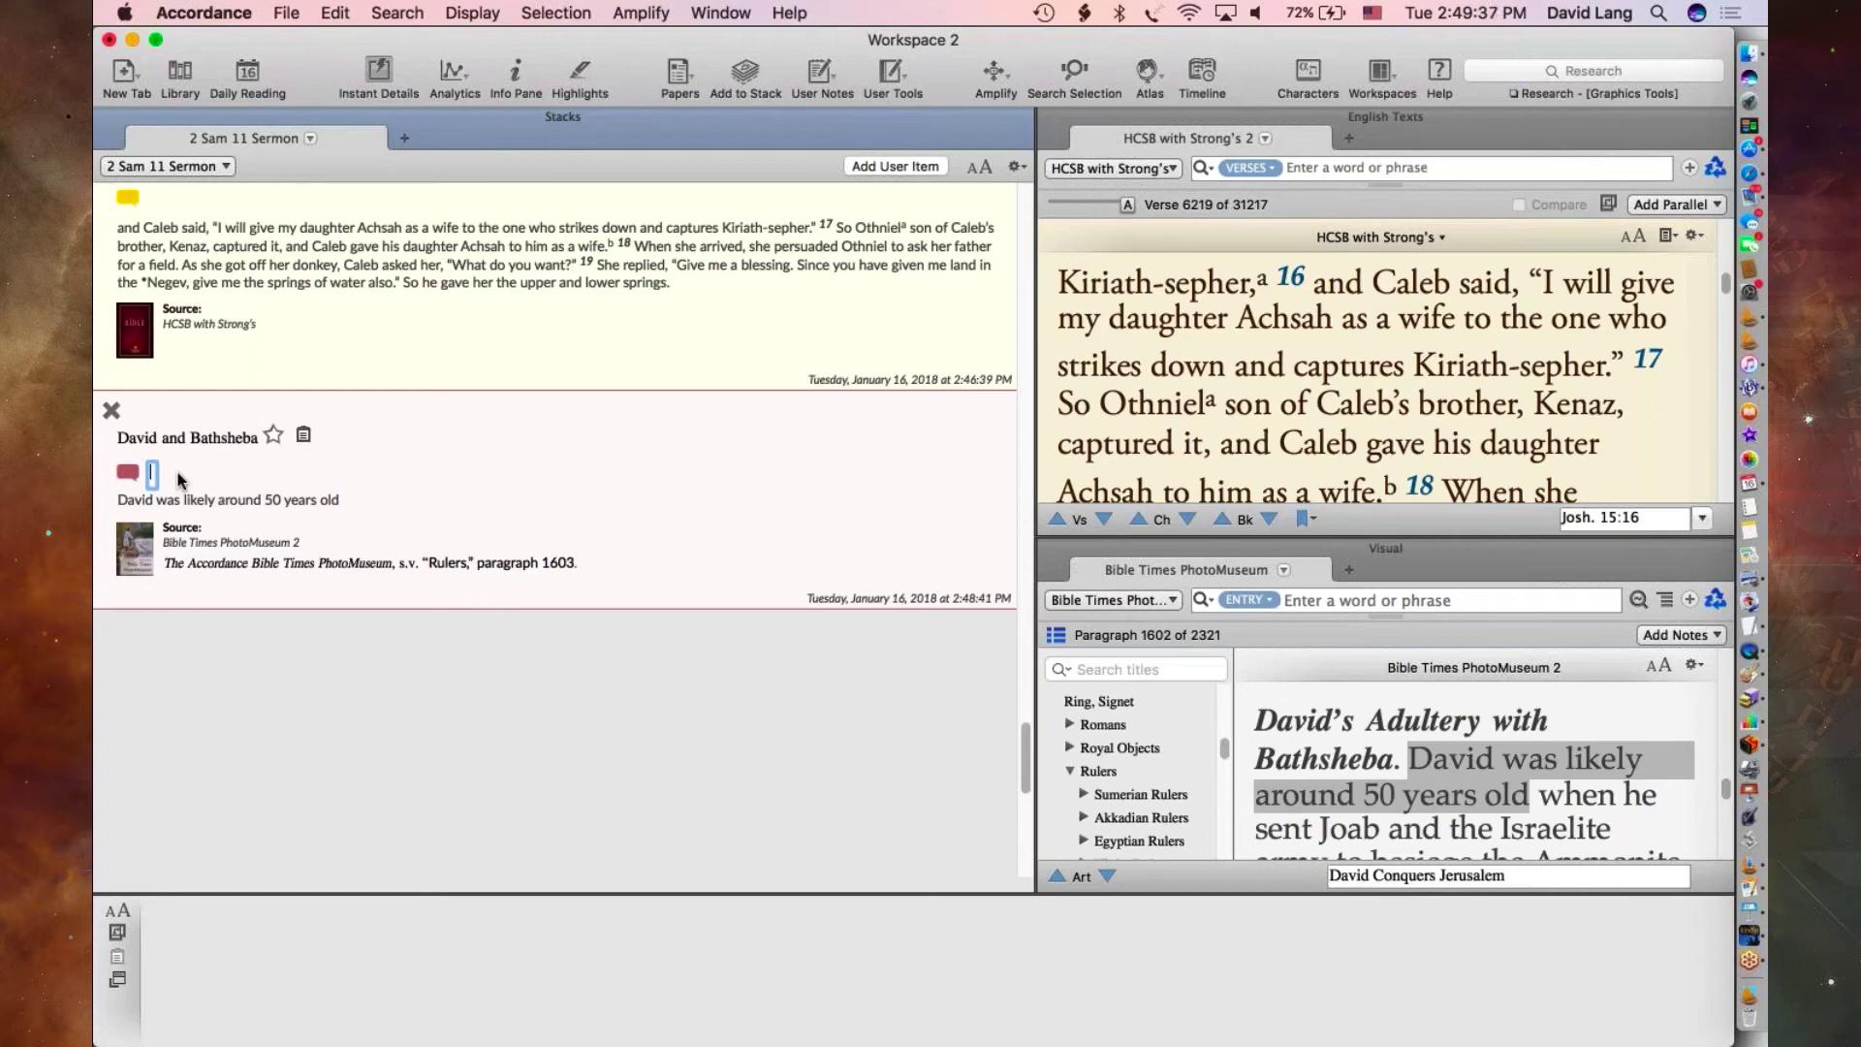
text(Mid-lif crisis)
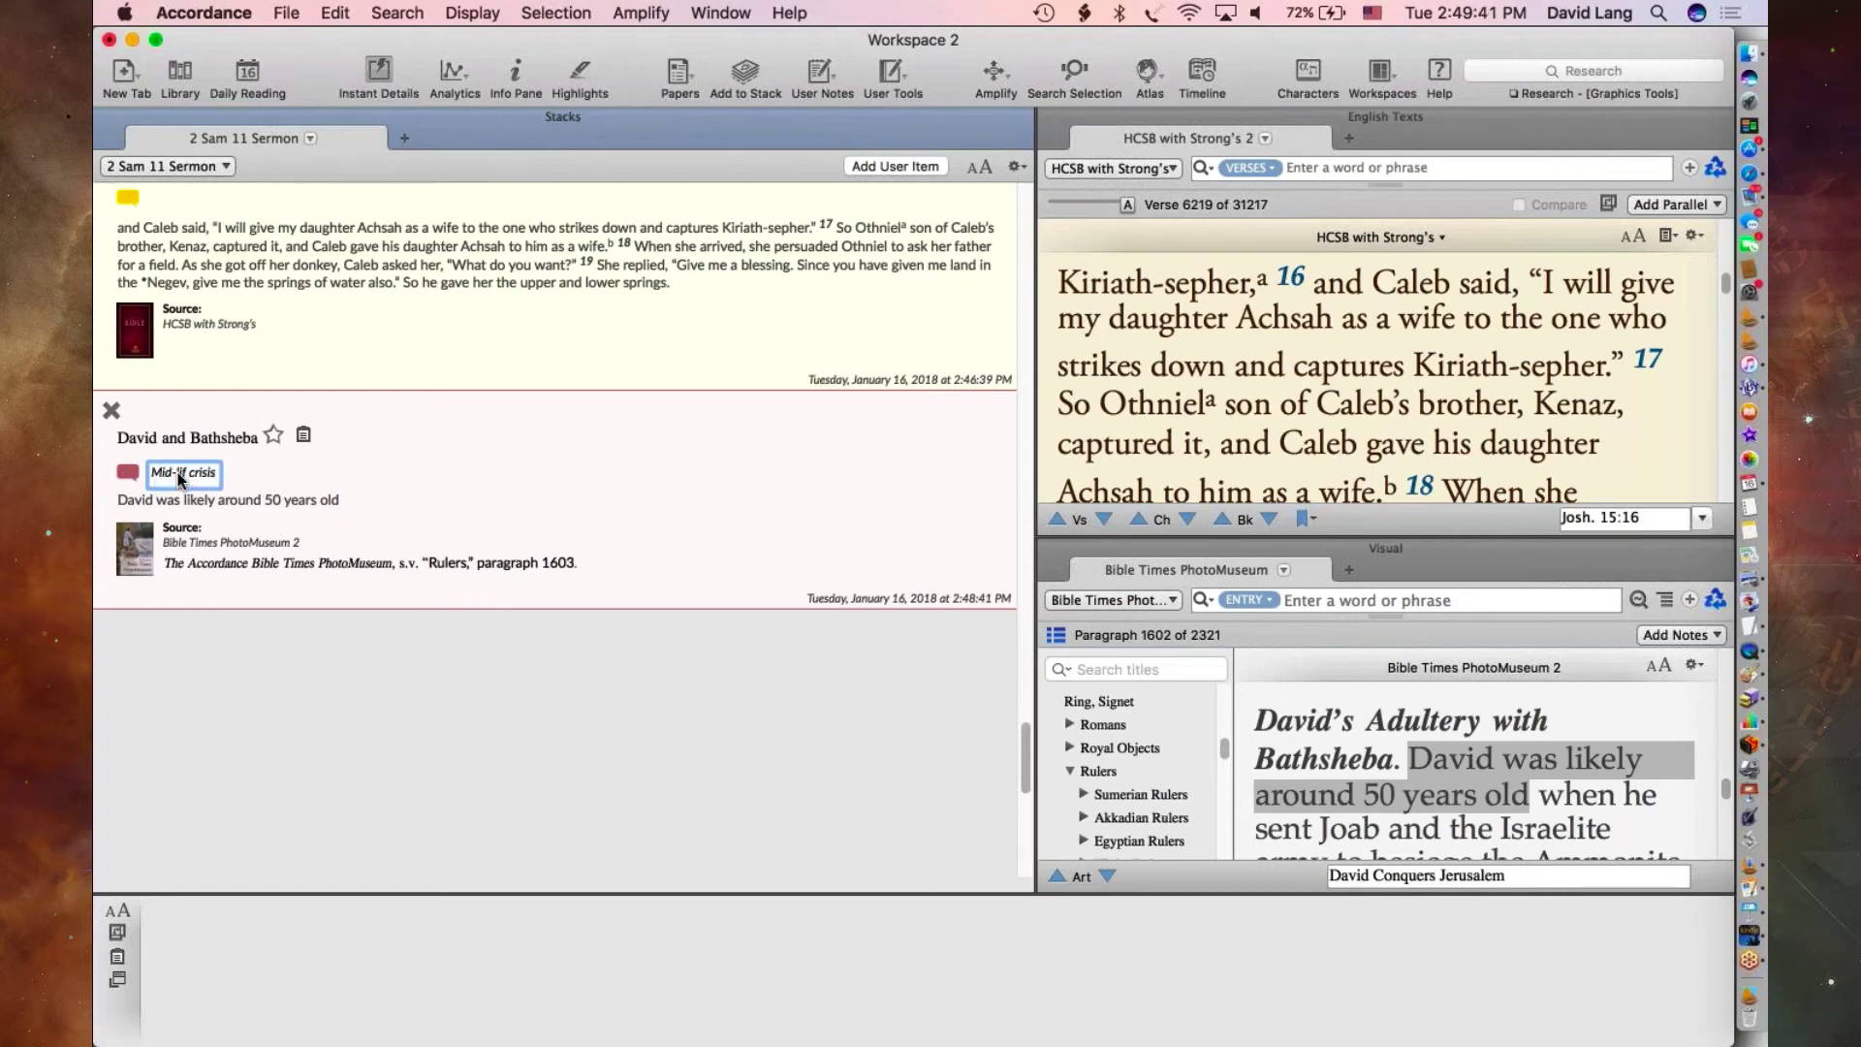
key(BackSpace)
key(BackSpace)
key(BackSpace)
key(BackSpace)
key(BackSpace)
key(BackSpace)
key(BackSpace)
text(e crisis?)
click(184, 473)
text(e)
key(Return)
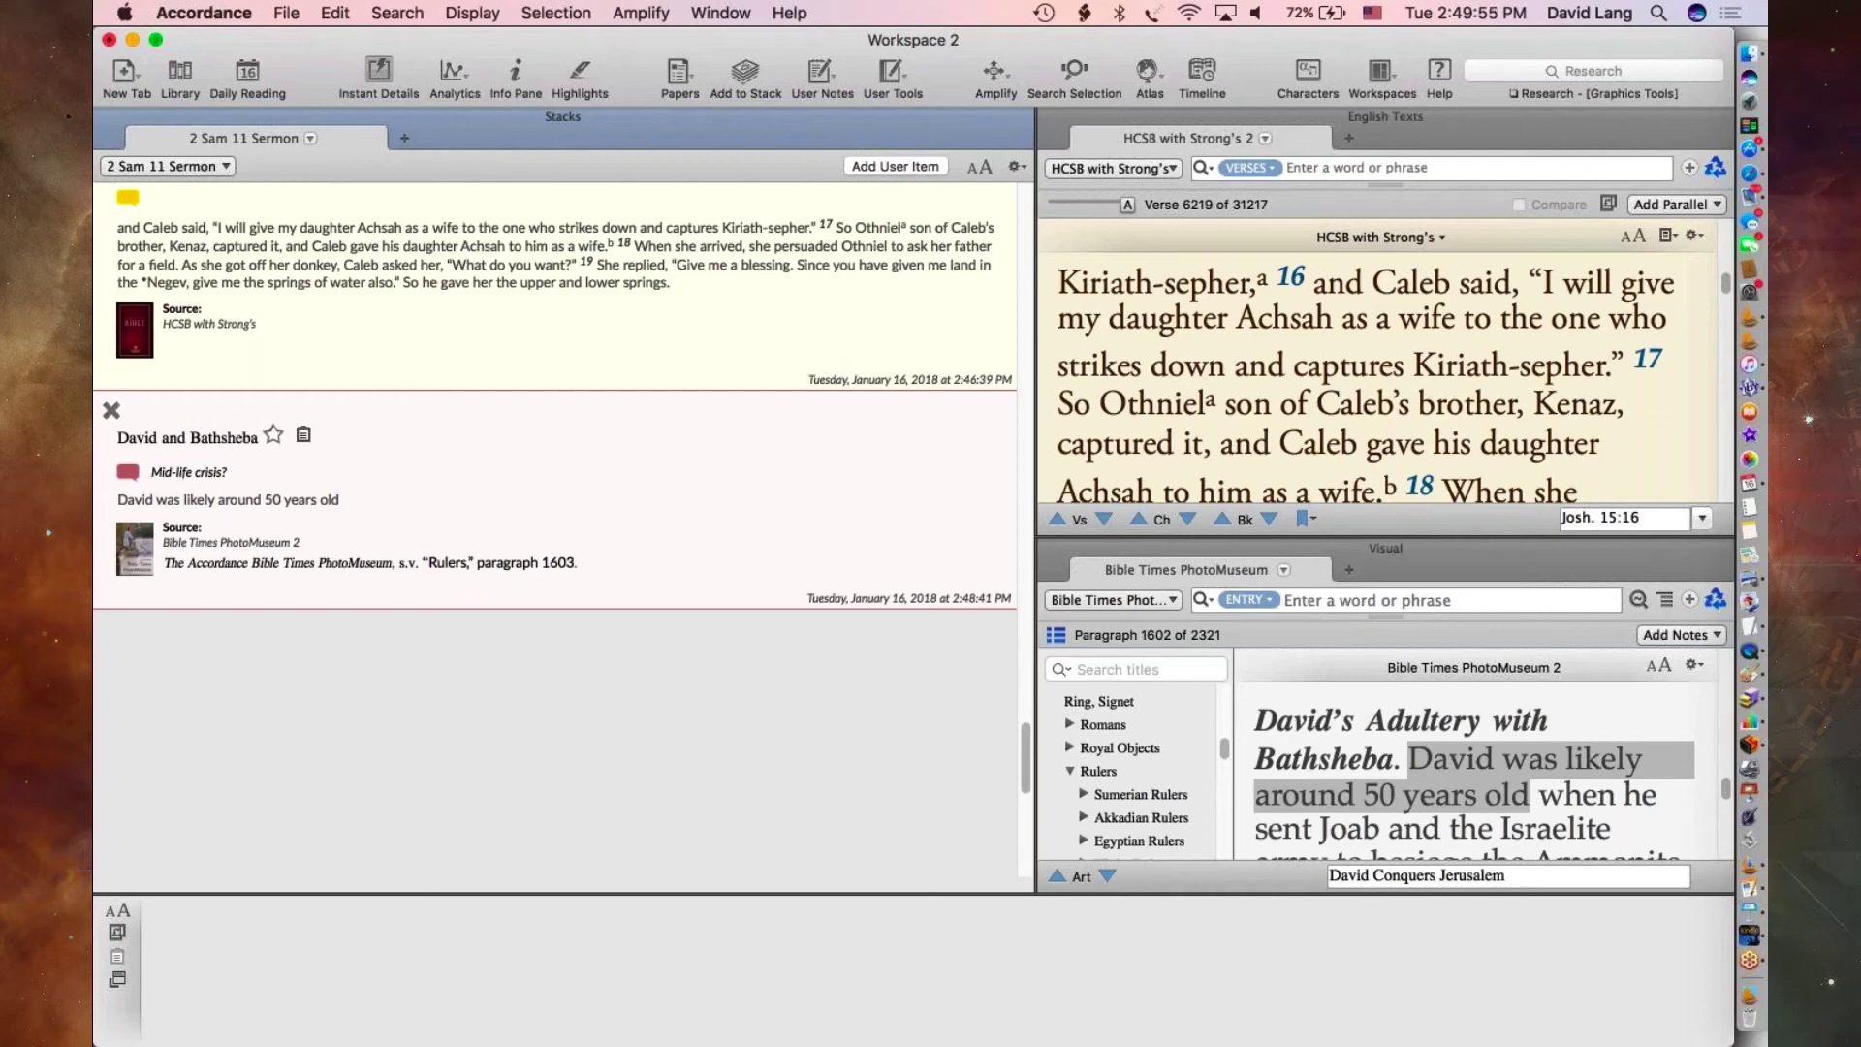
- Close the PhotoMuseum pane, reopen the article on David's adultery with Bathsheba from the stack item's source, and close it again
click(1055, 549)
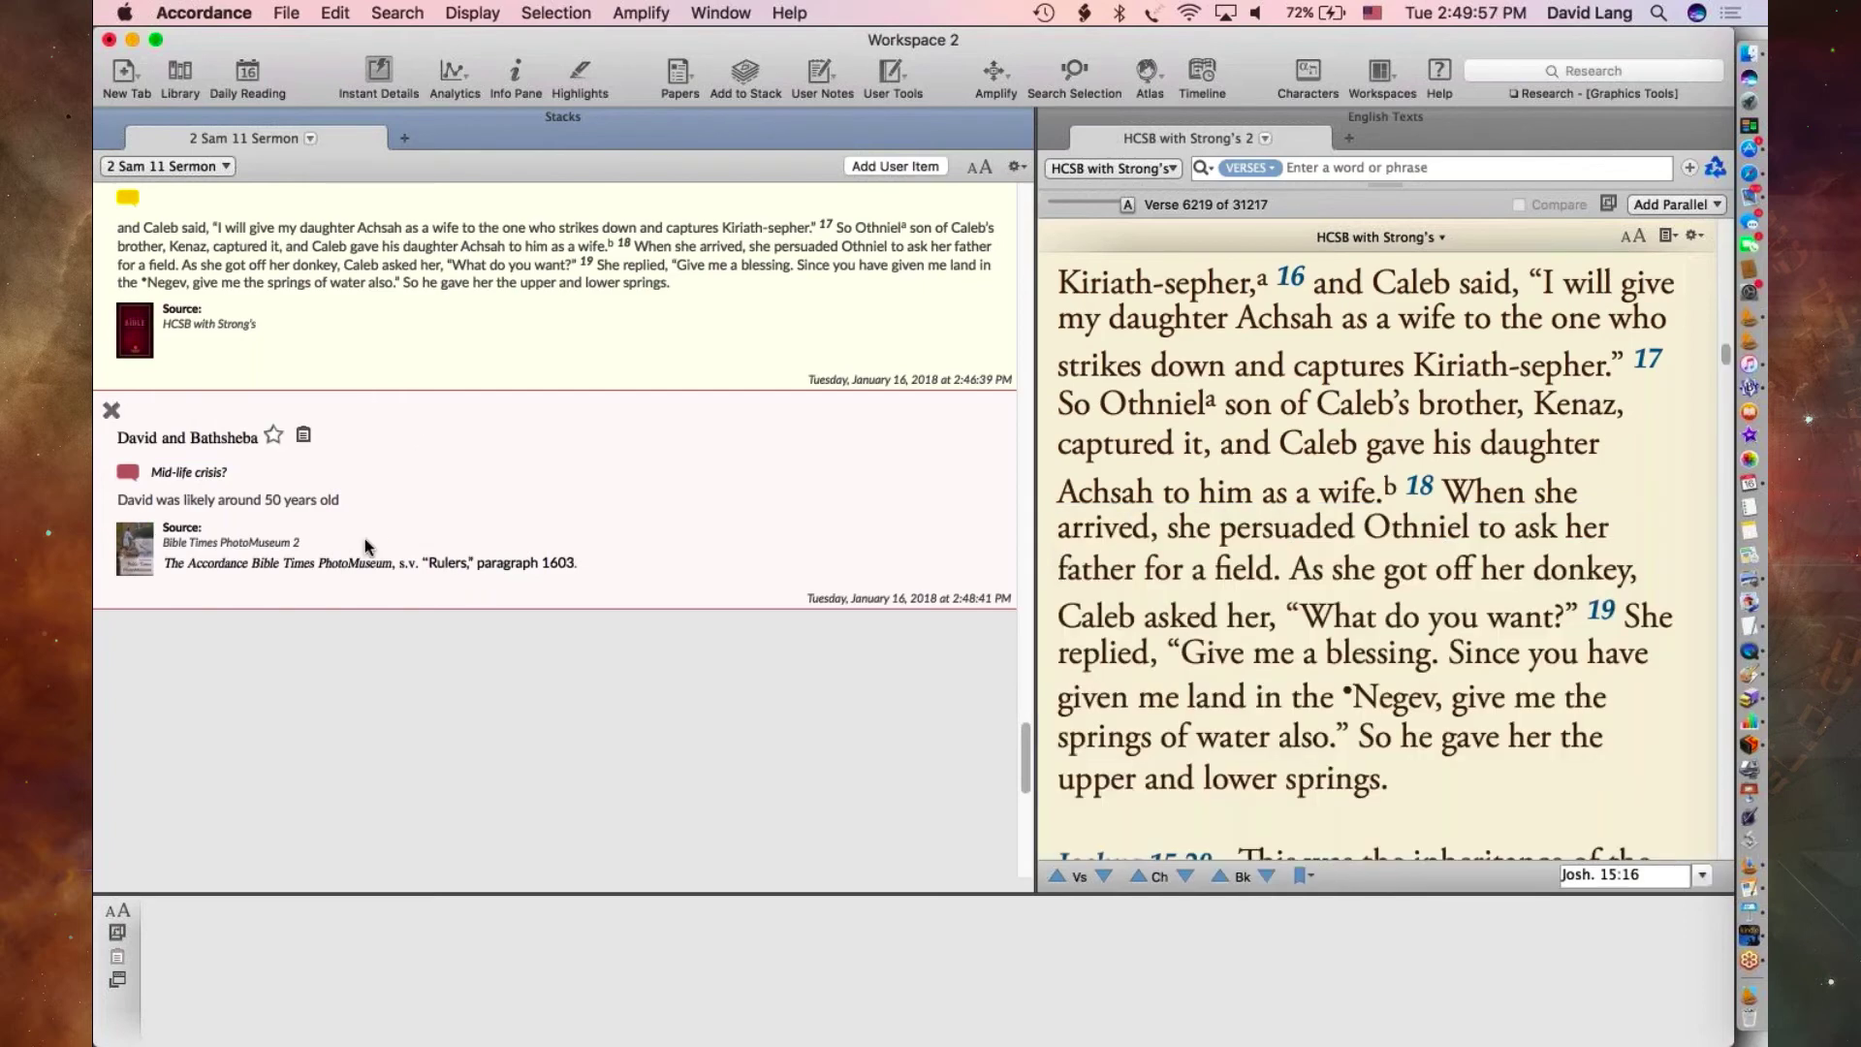
key(super+z)
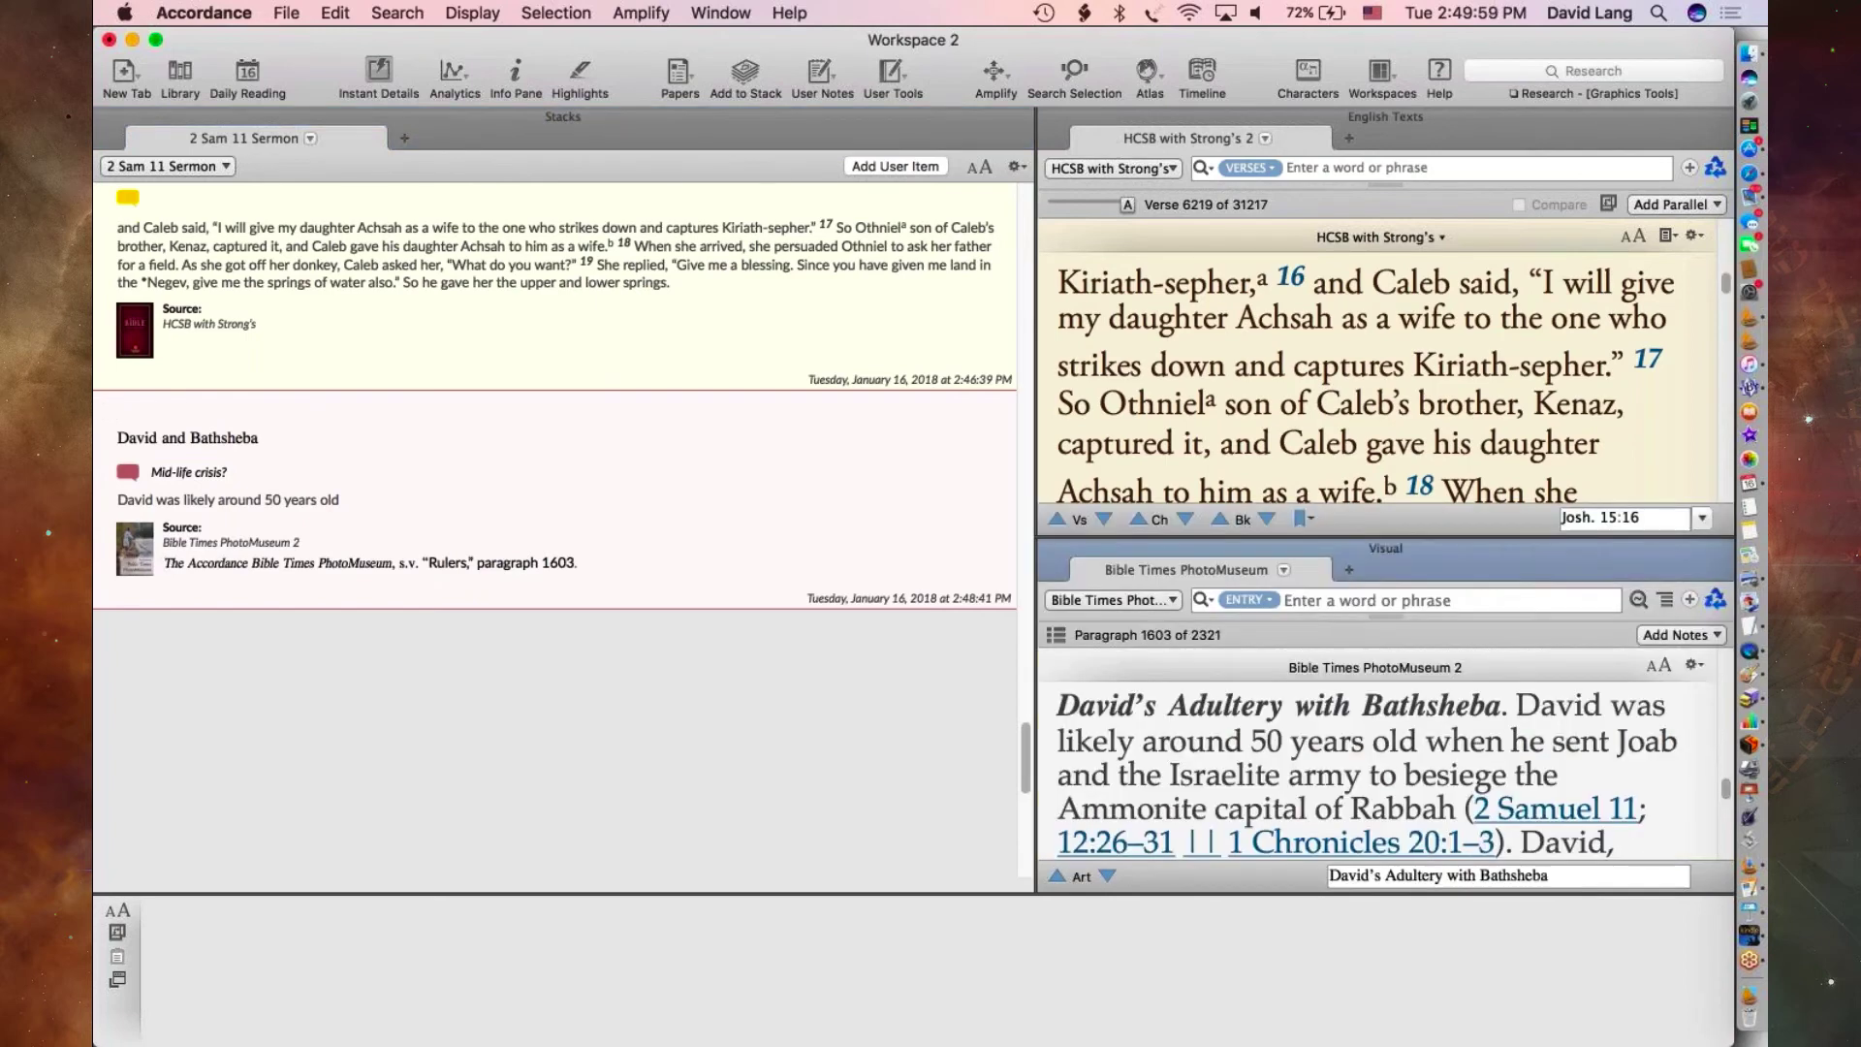
click(1054, 551)
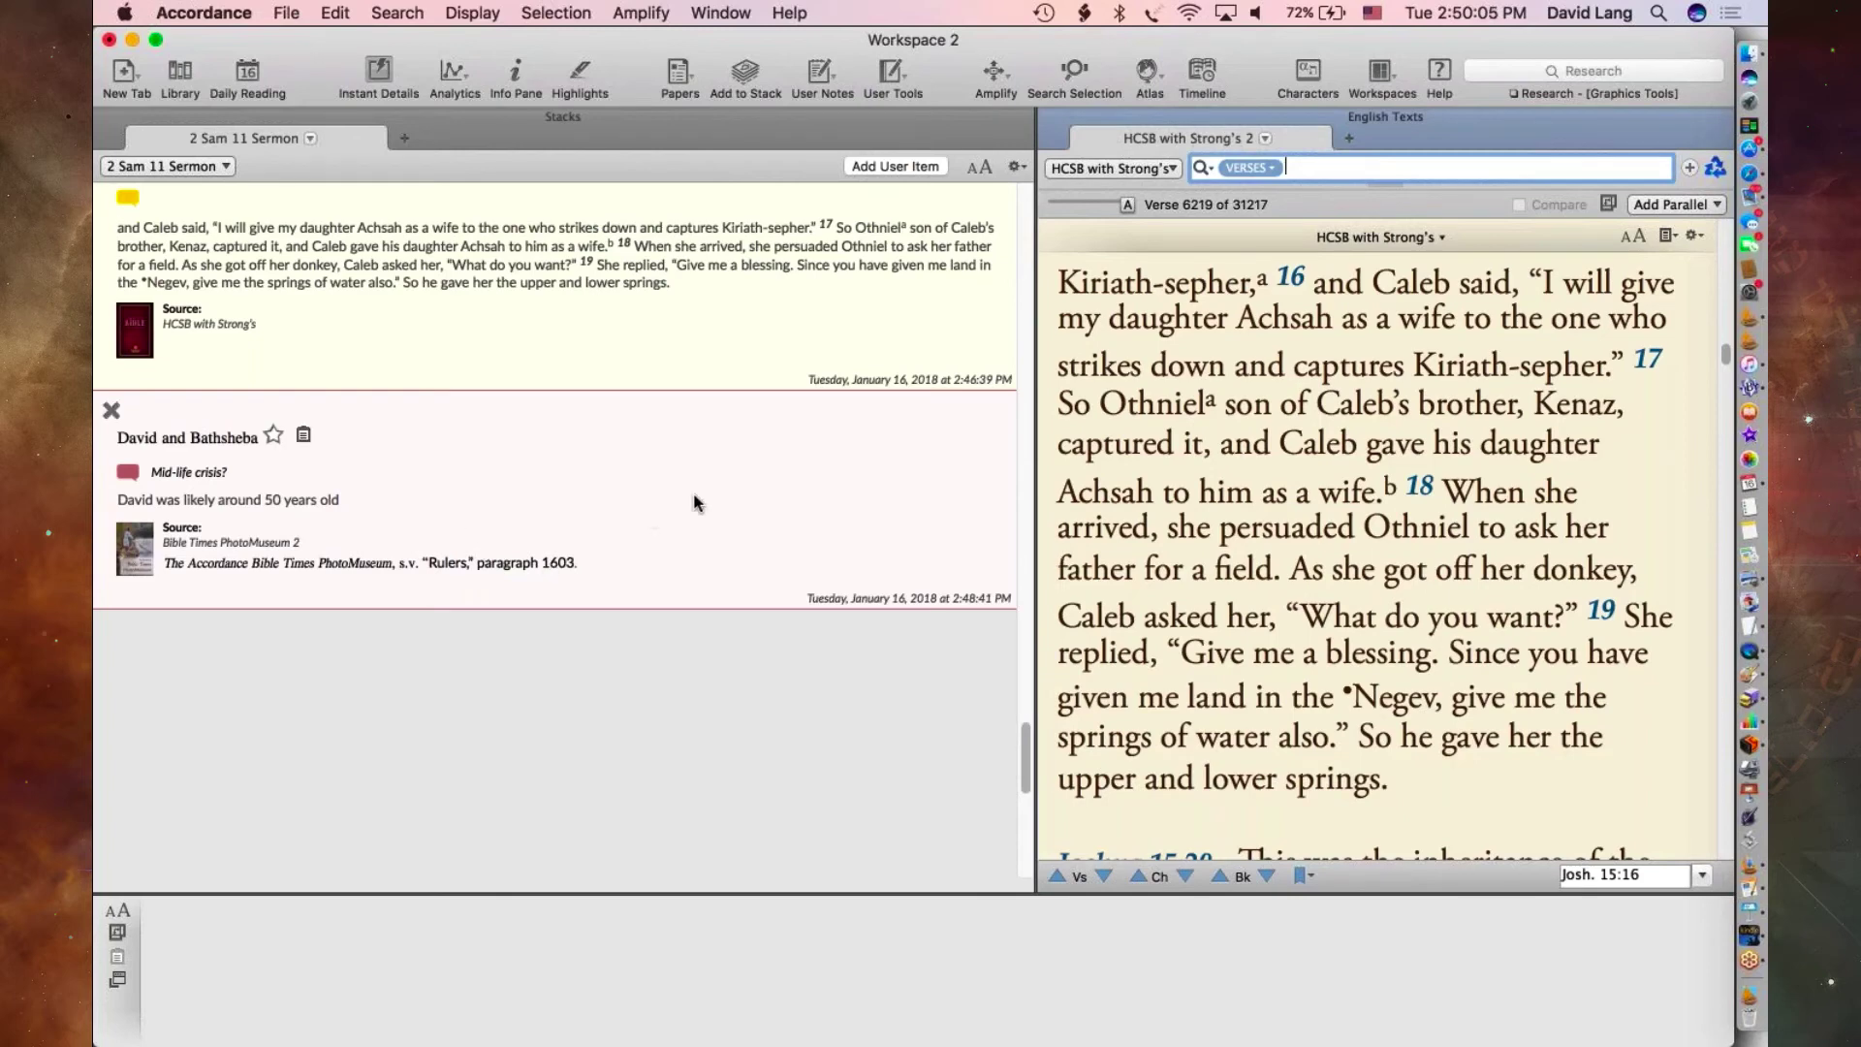
- Delete the Josh. 15:16-19 item from the 2 Sam 11 Sermon stack
scroll(693, 503, up, 5)
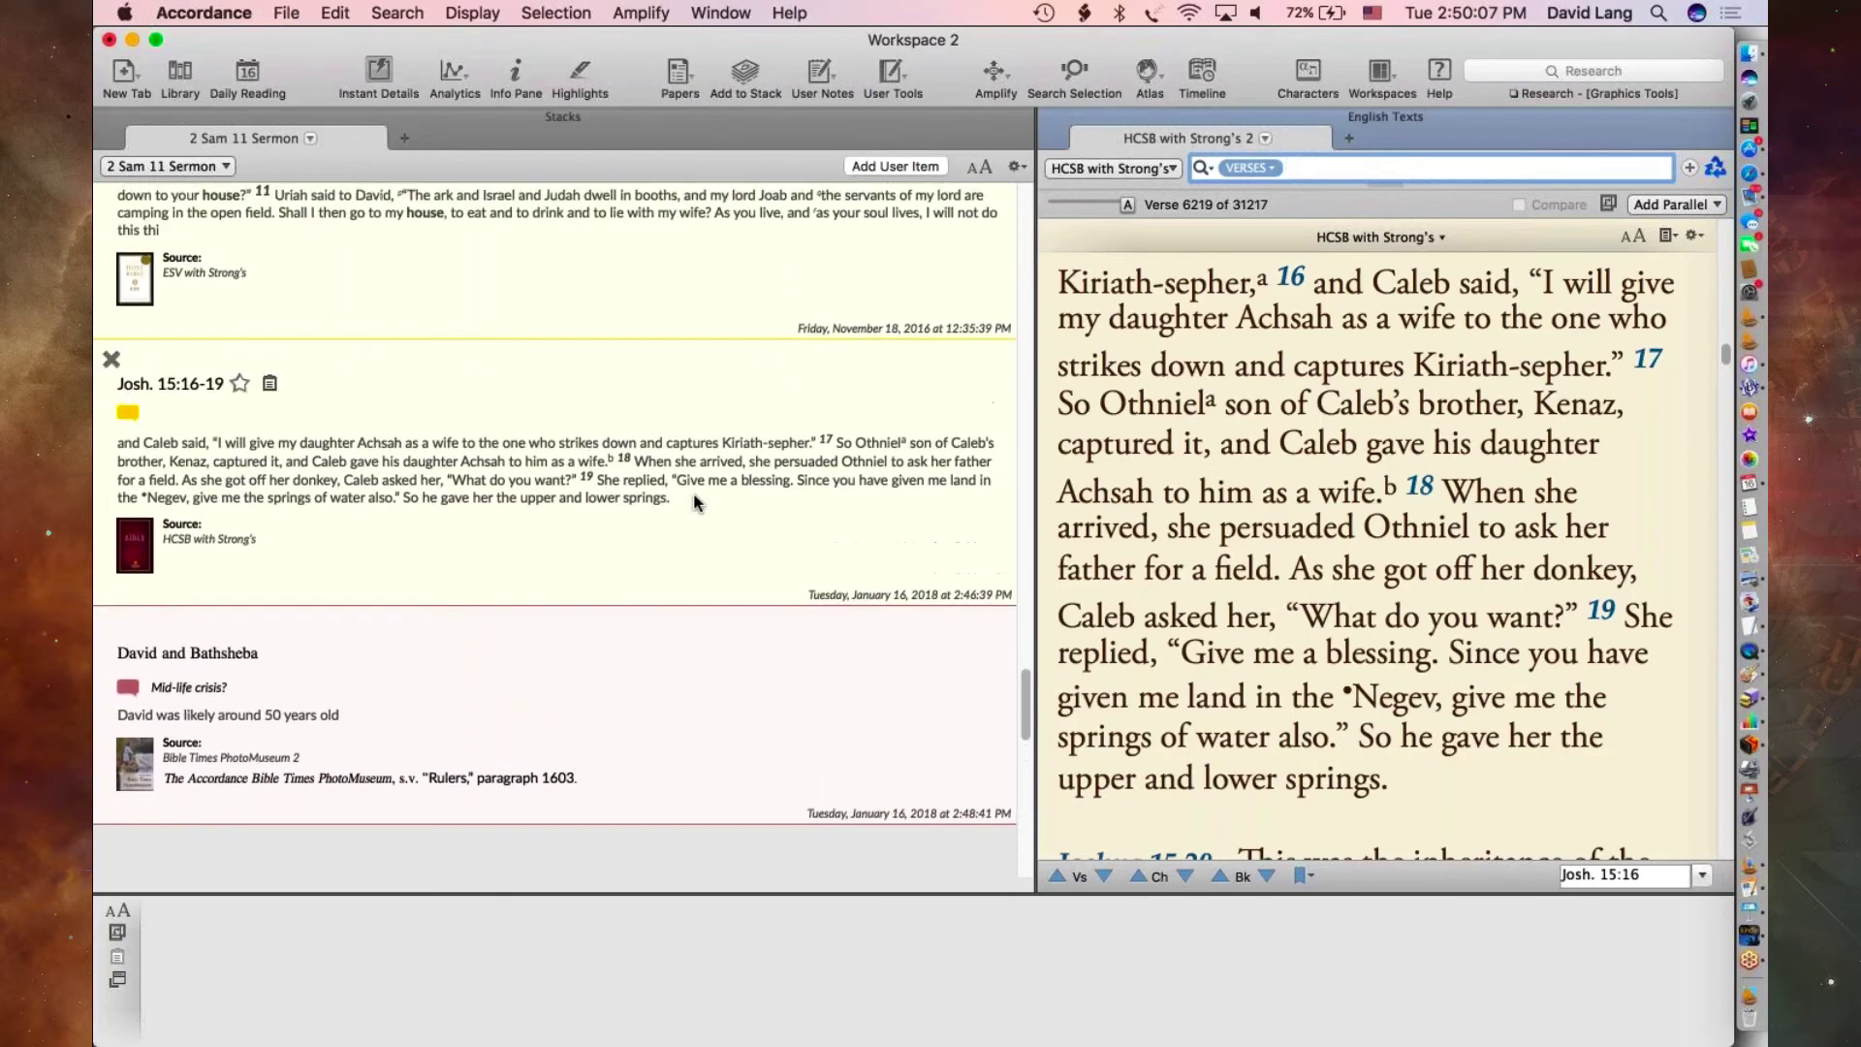
click(693, 503)
scroll(698, 436, down, 4)
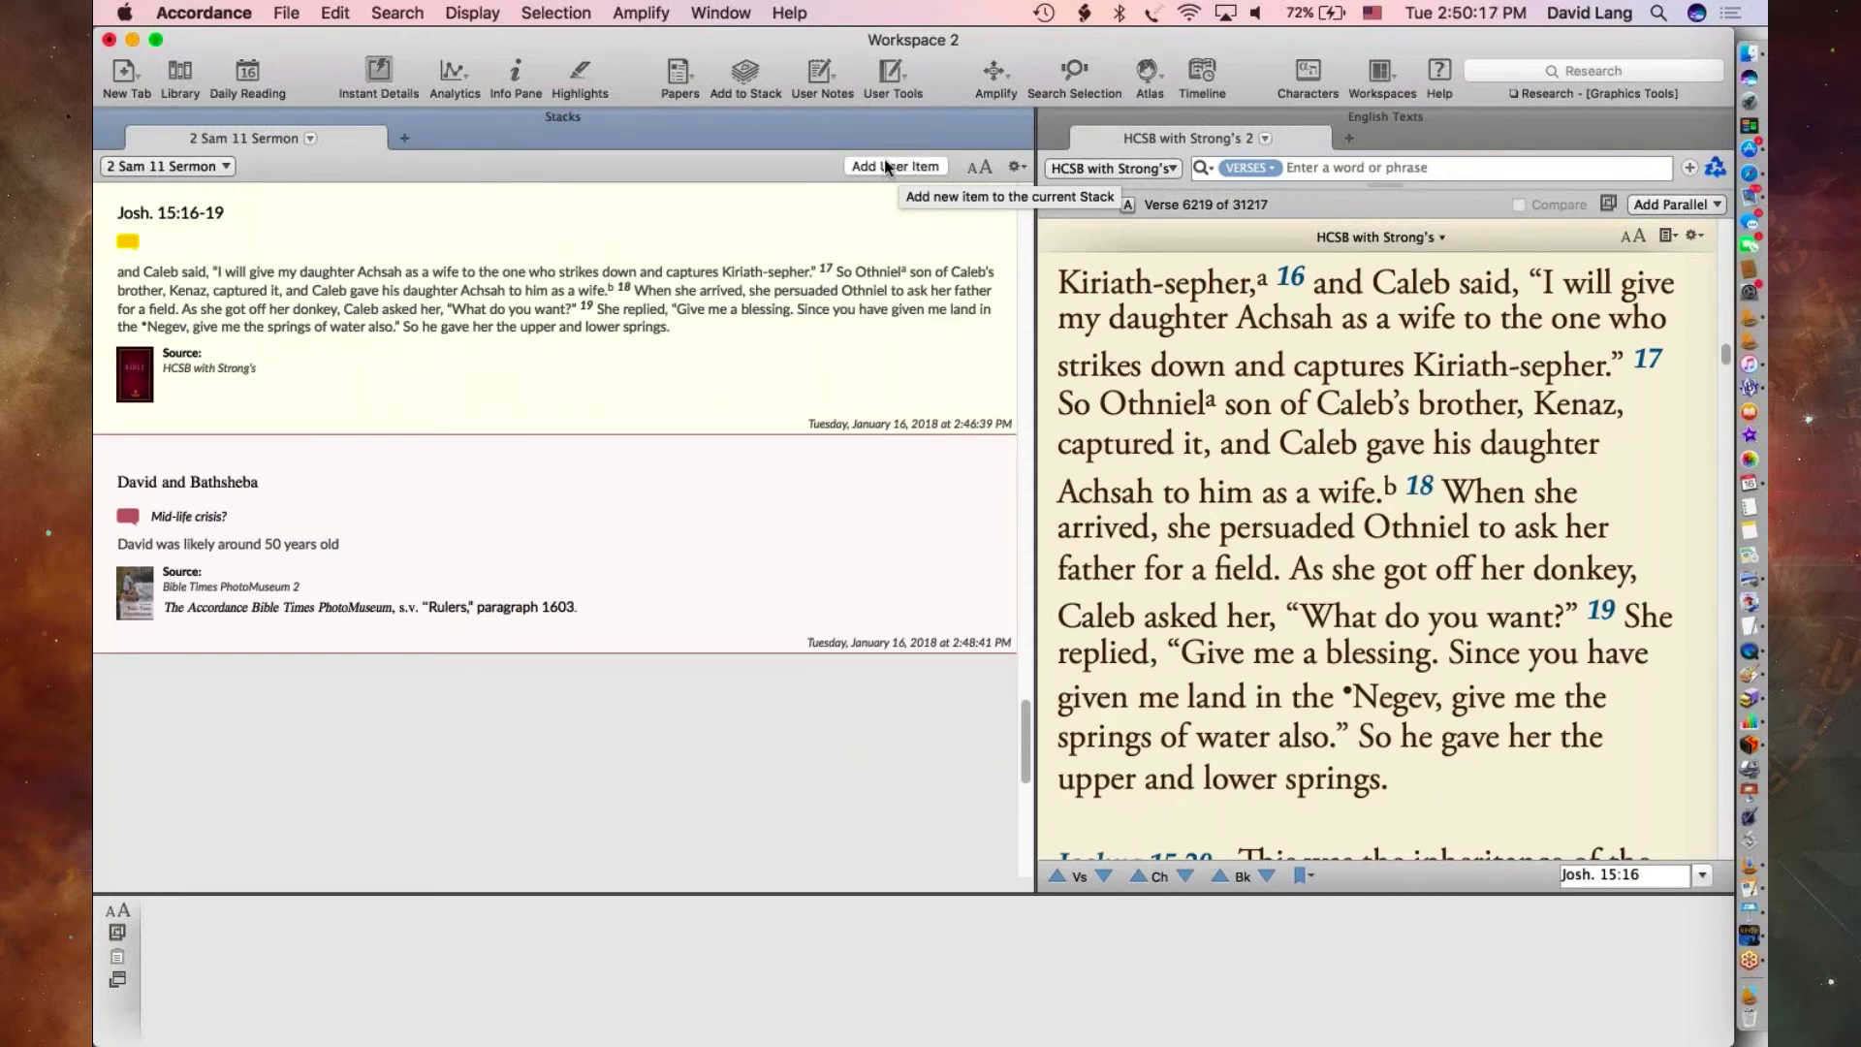
scroll(577, 348, up, 1)
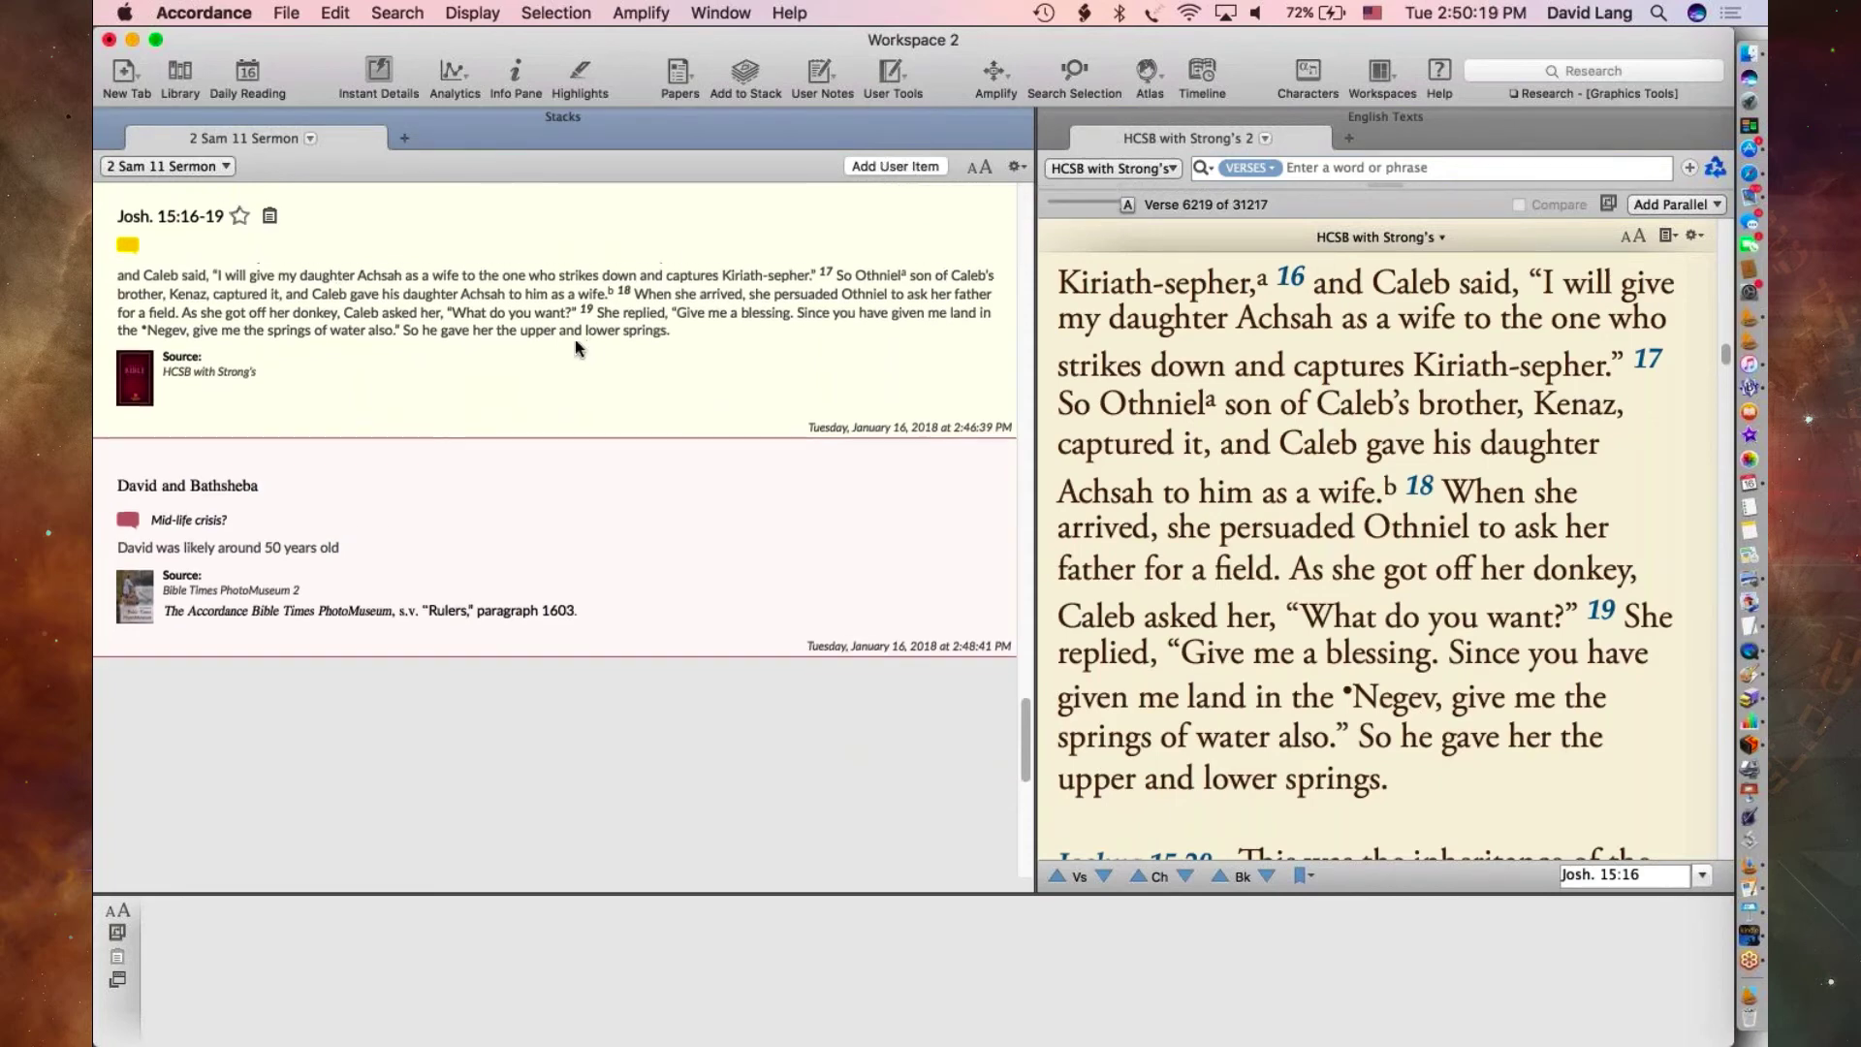
scroll(561, 391, up, 3)
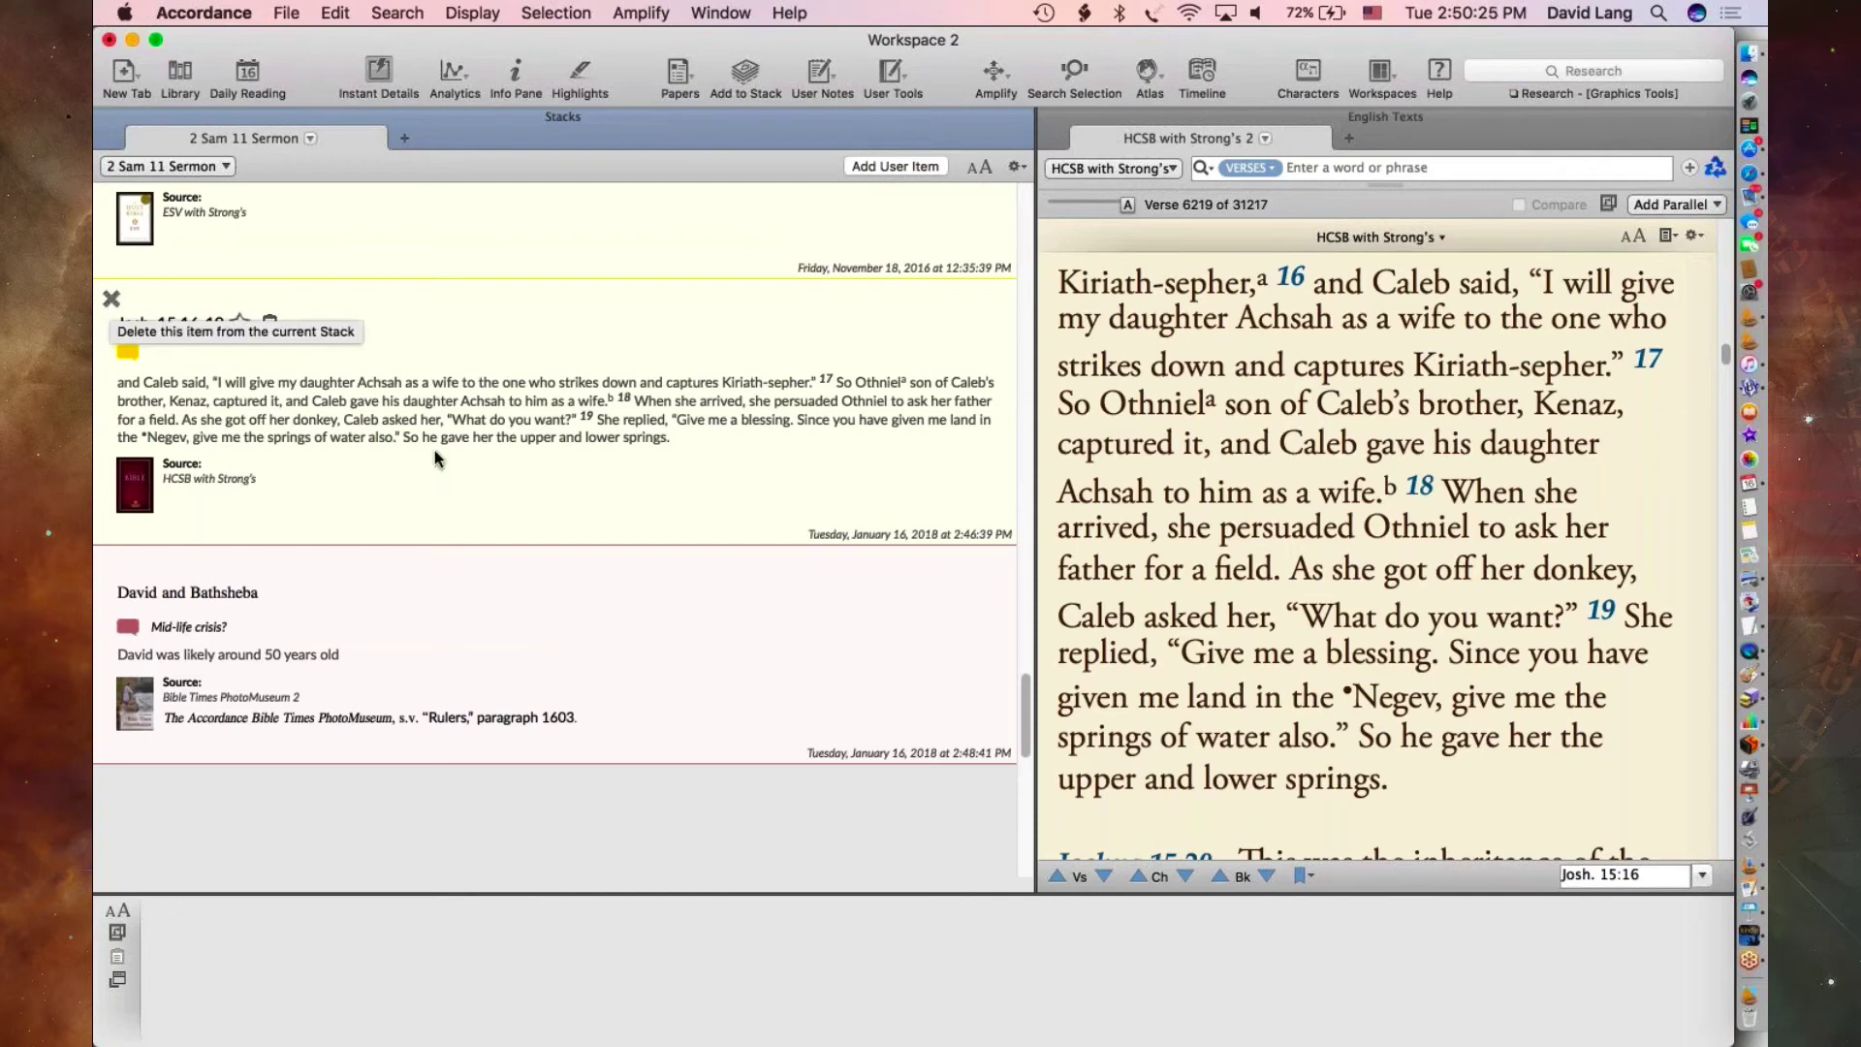
click(112, 299)
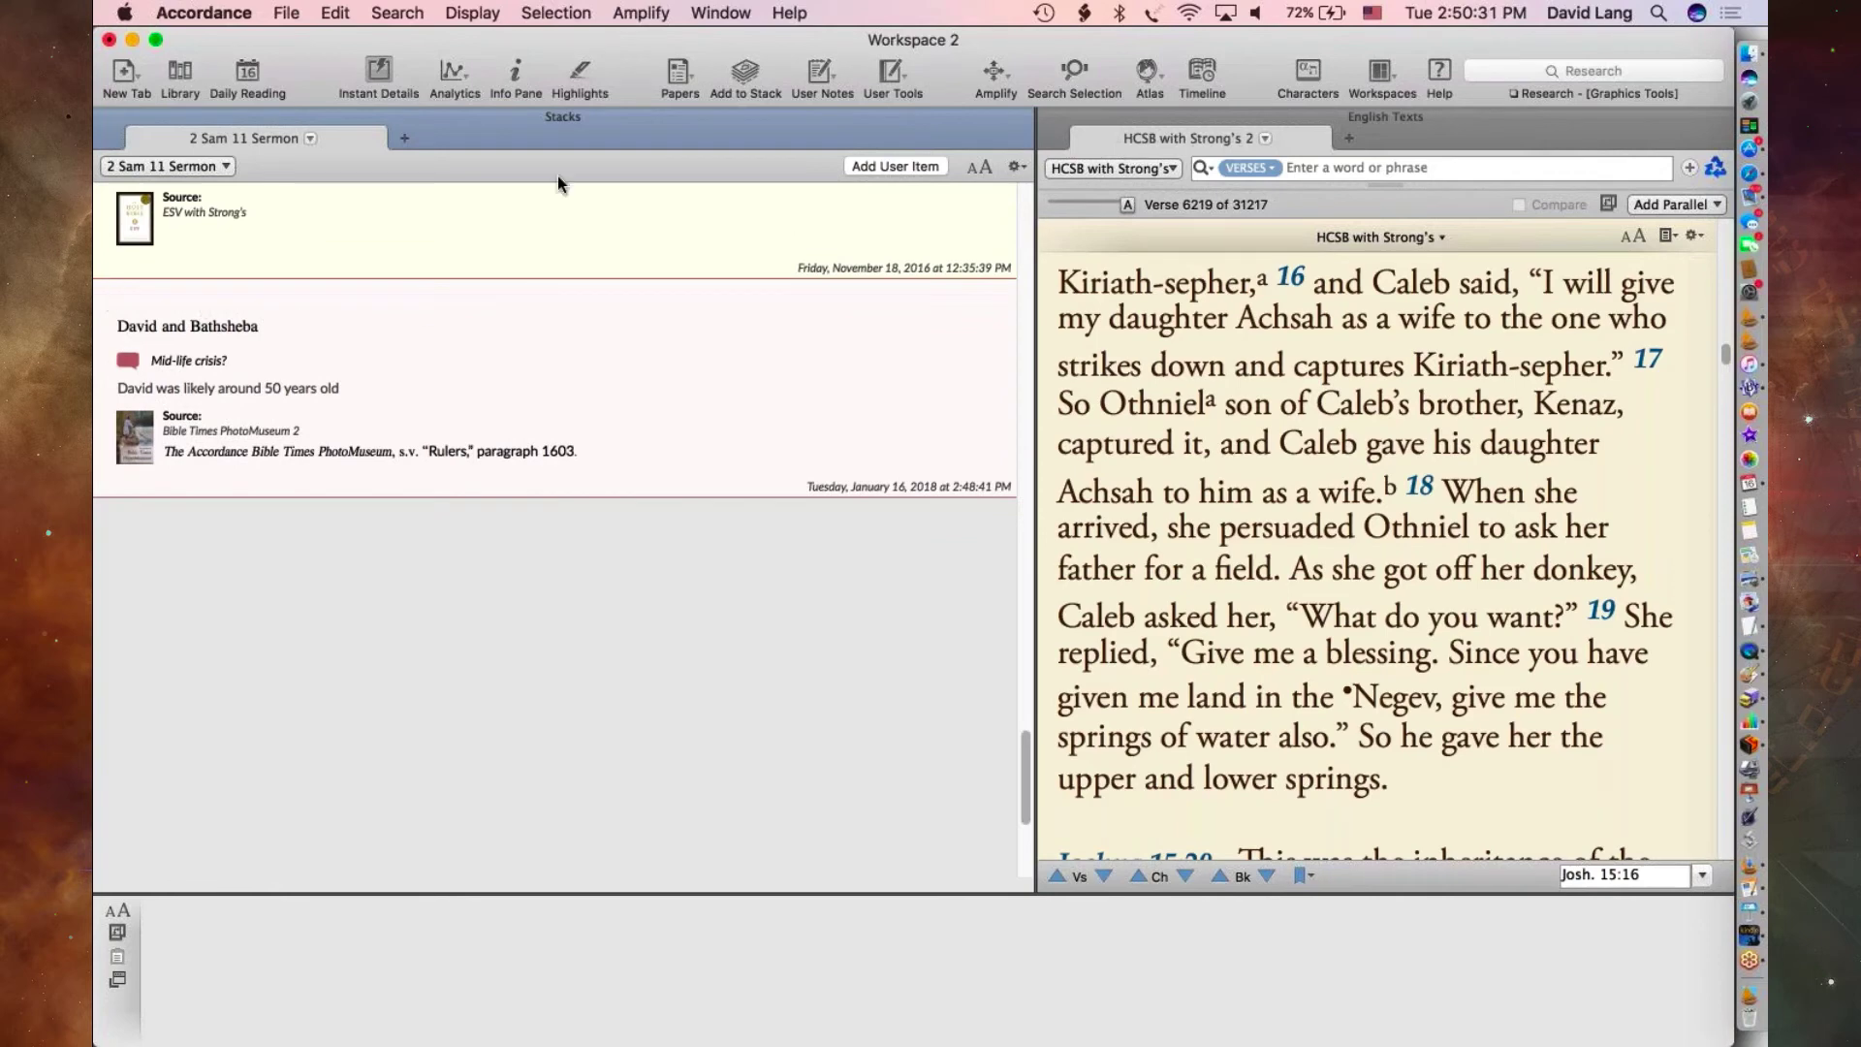
- Close the 2 Sam 11 Sermon stack and select the text of Joshua 15:16-19 in the HCSB
mouse_move(110, 120)
click(110, 120)
click(752, 78)
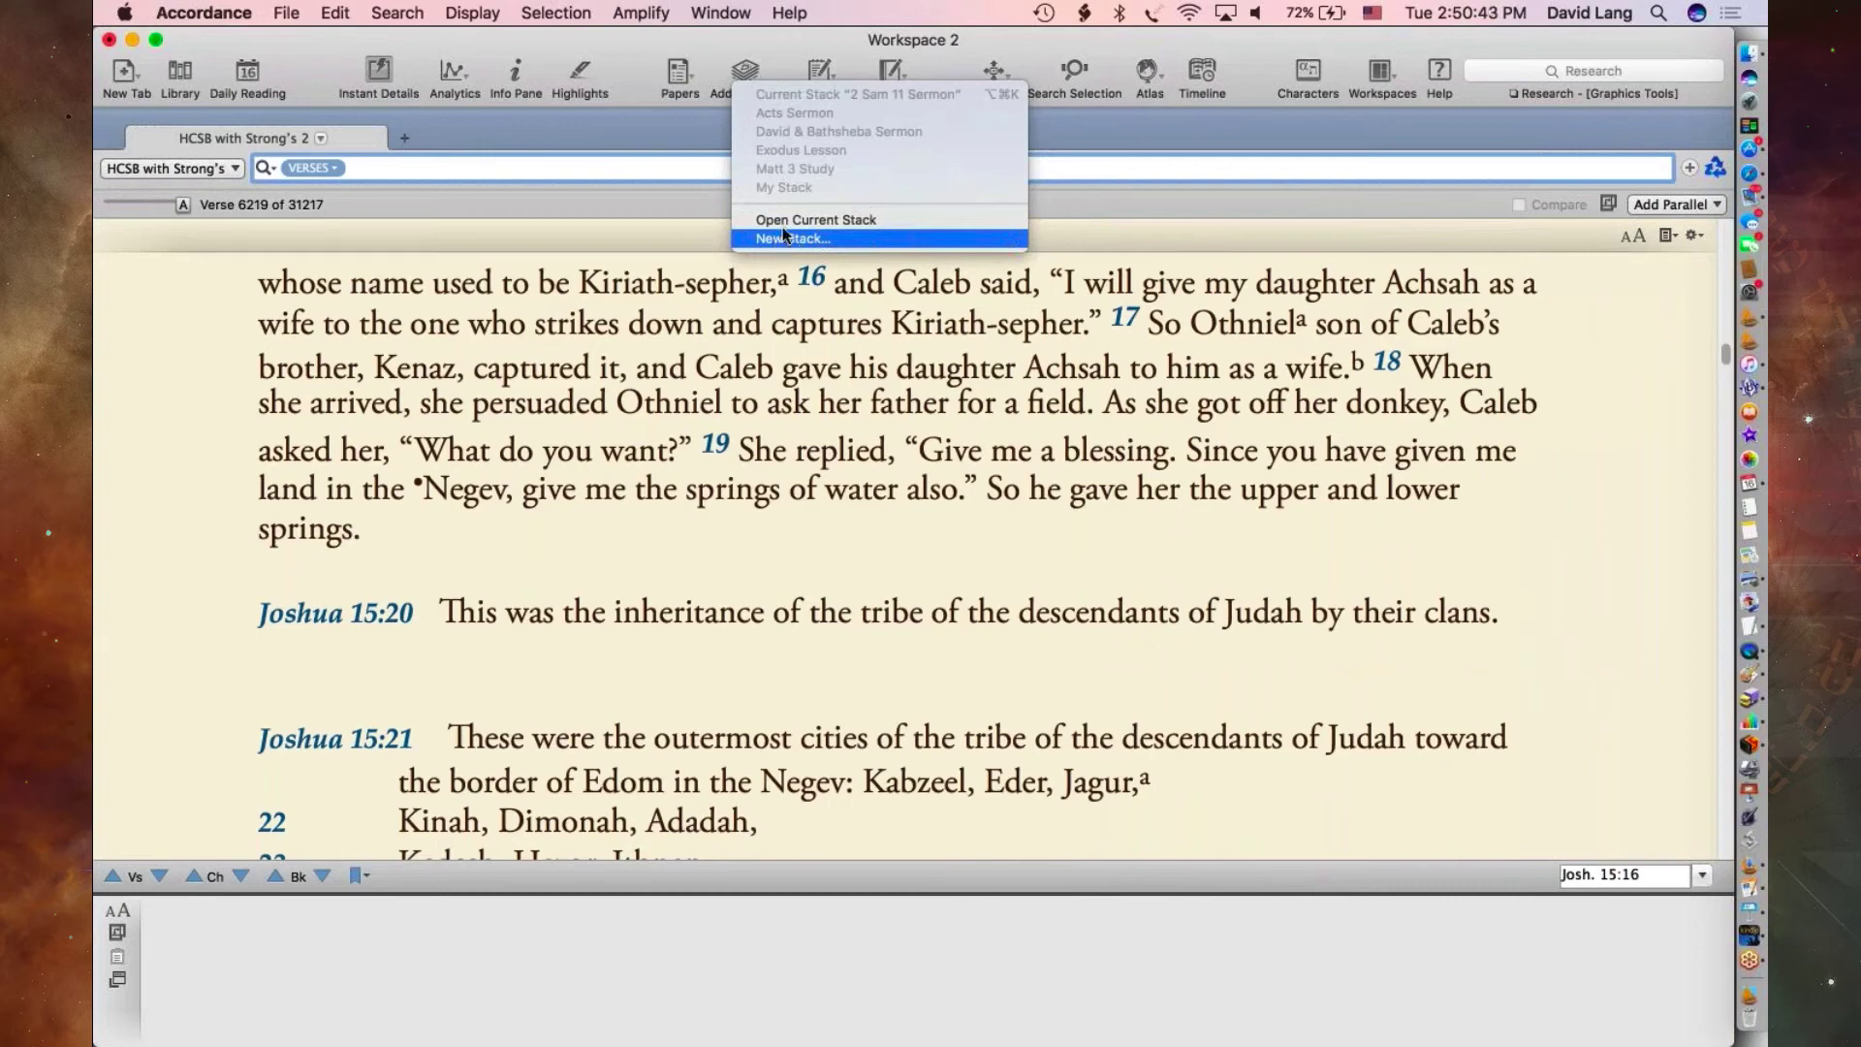
key(Escape)
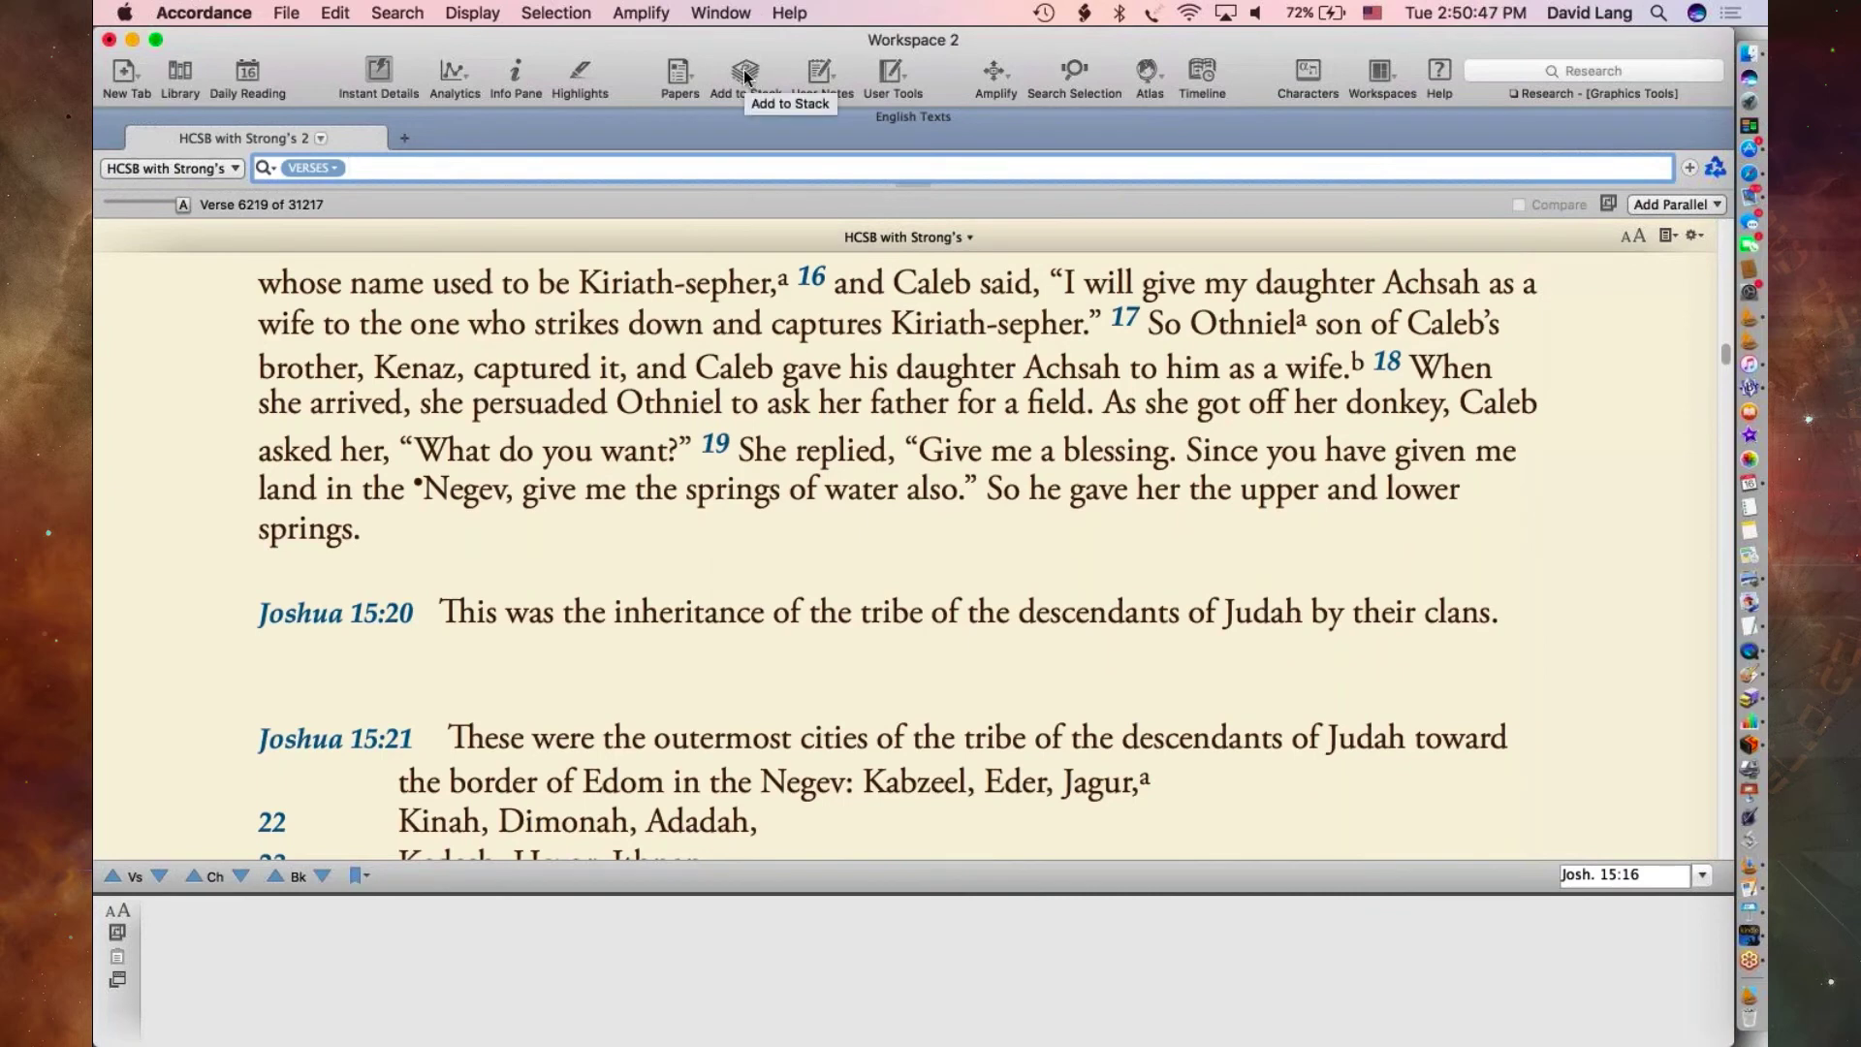
click(835, 284)
drag(836, 284, 378, 541)
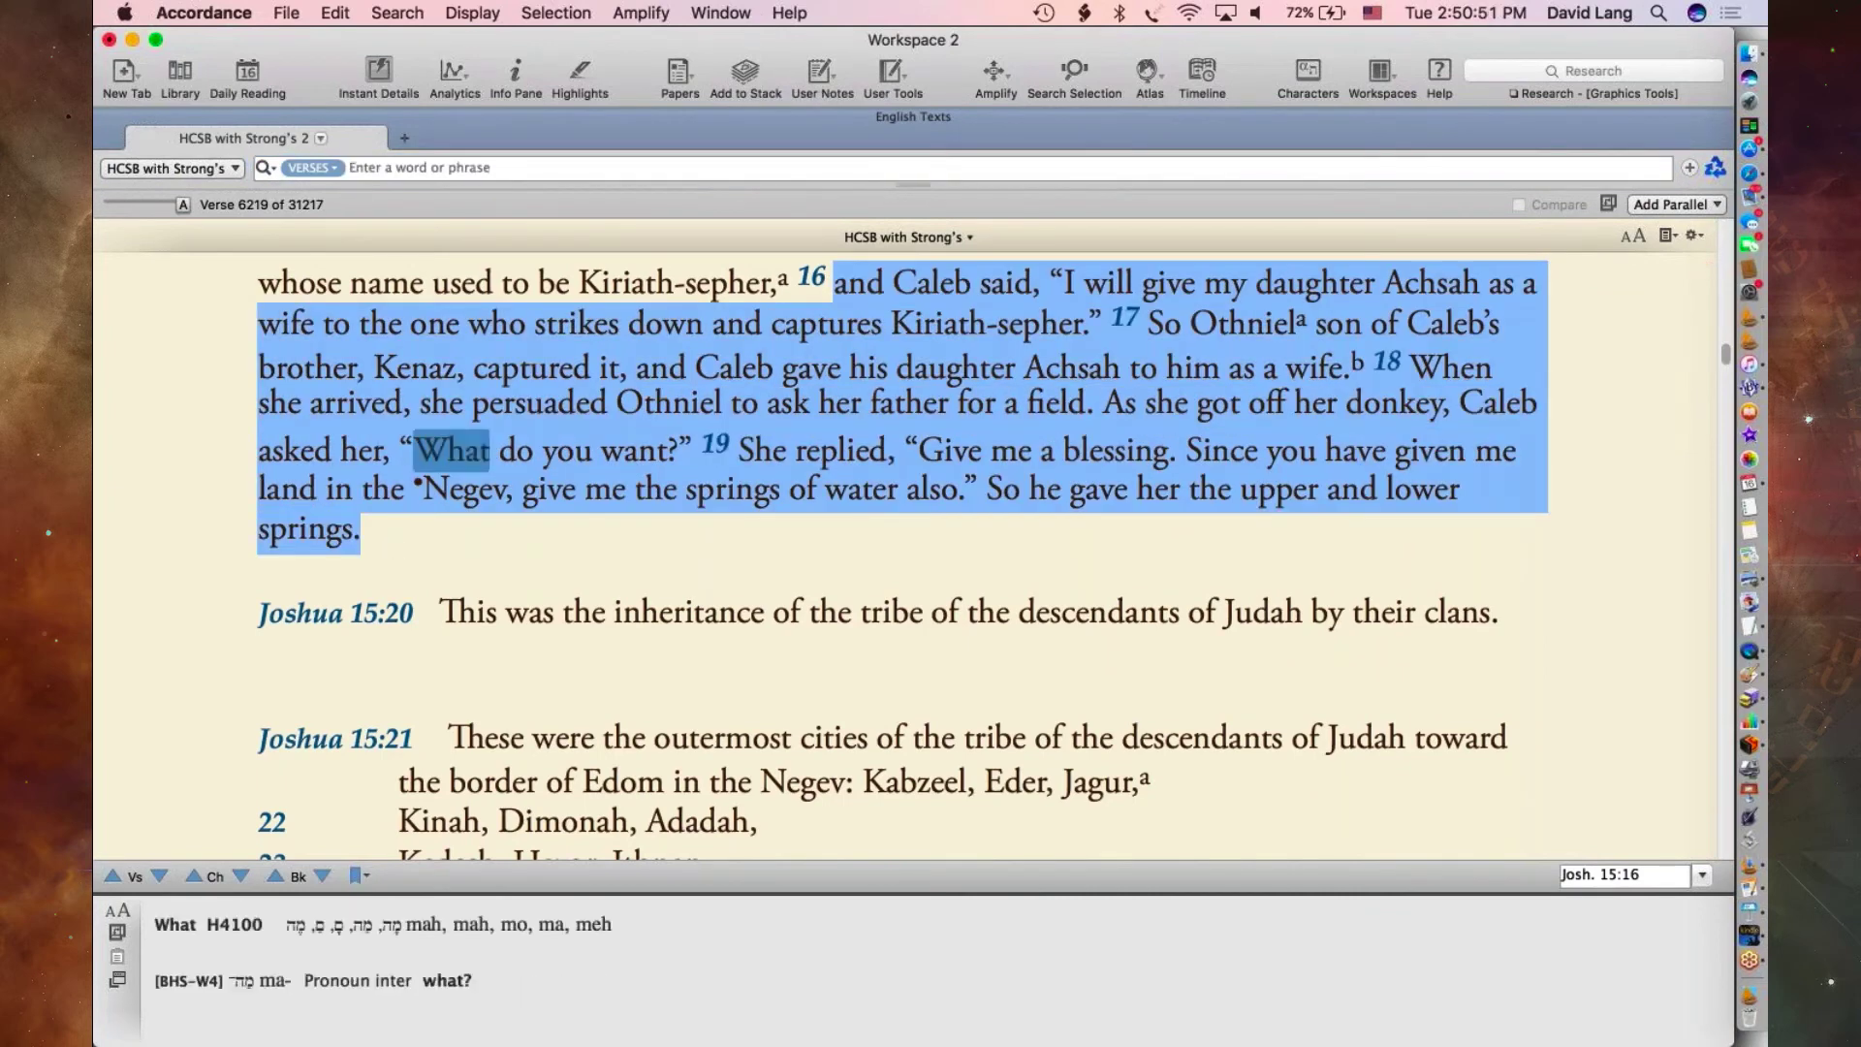
- Create a new stack named "Joshua 15 Lesson" with the selected Joshua 15:16-19 passage as its item and show that stack
click(746, 76)
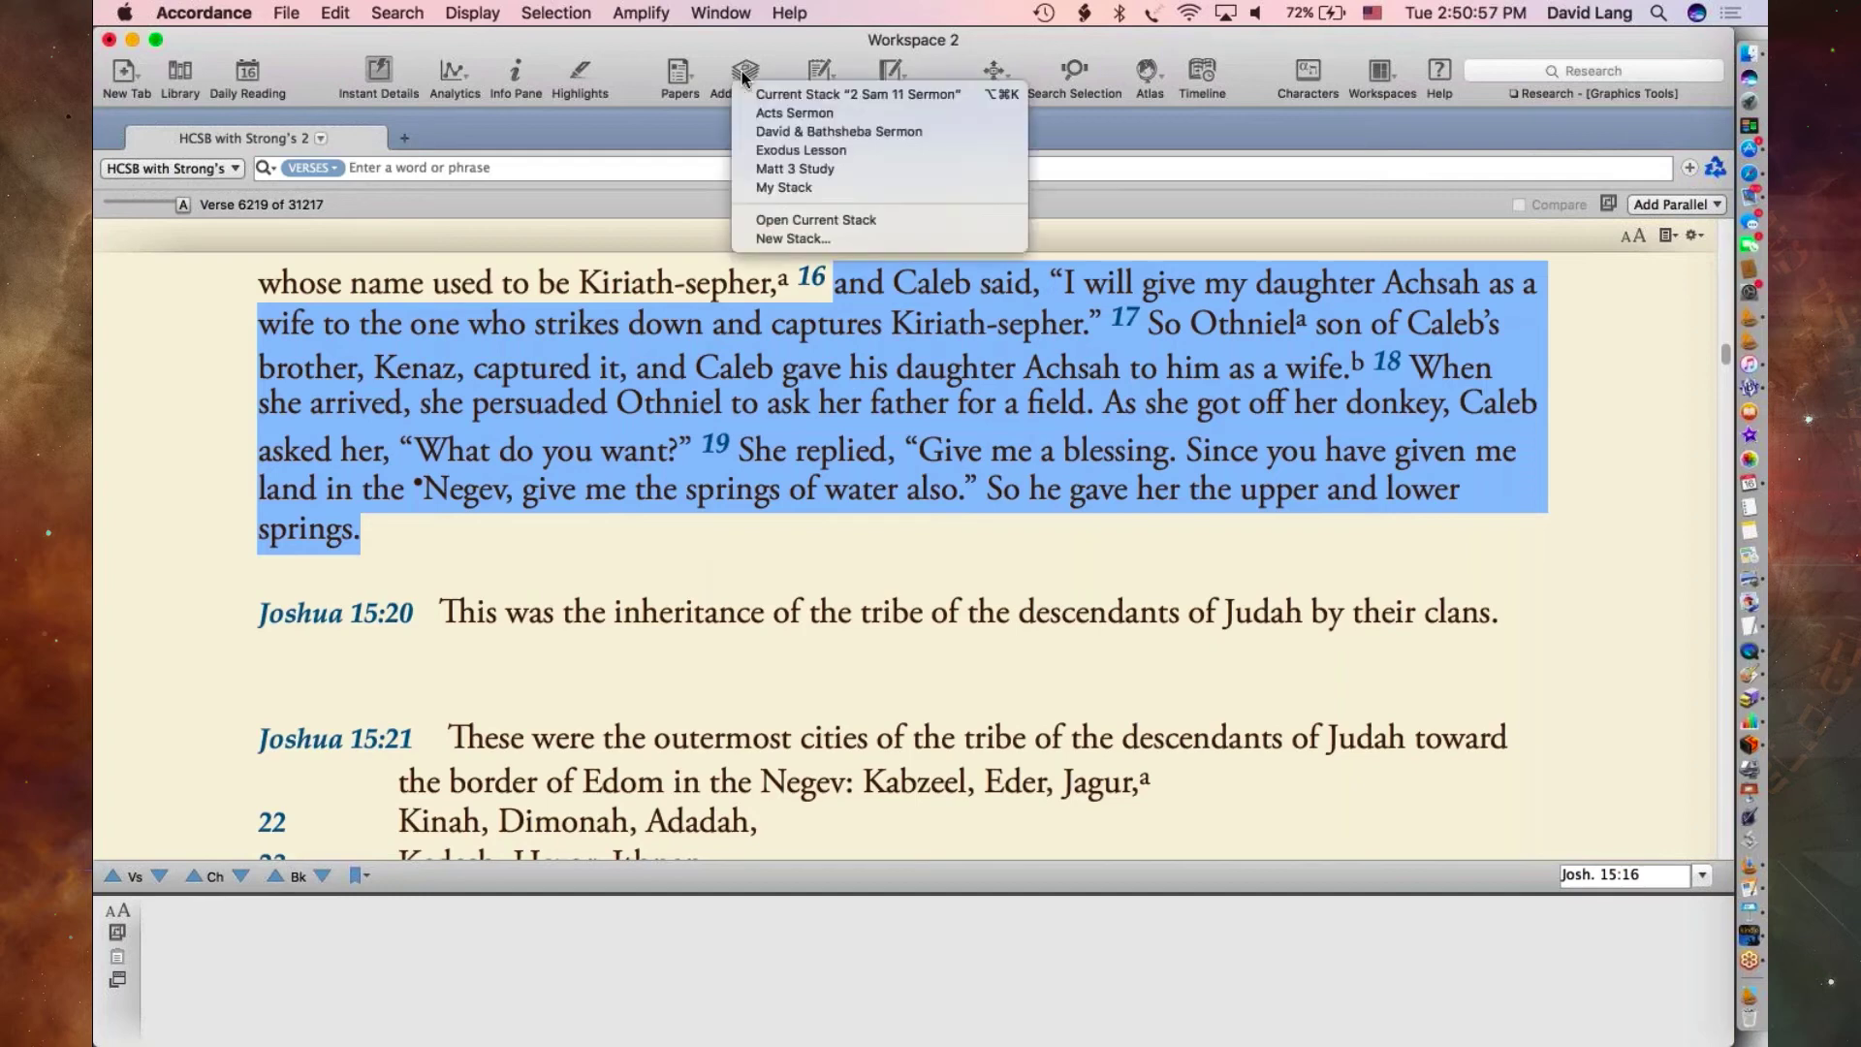
click(806, 238)
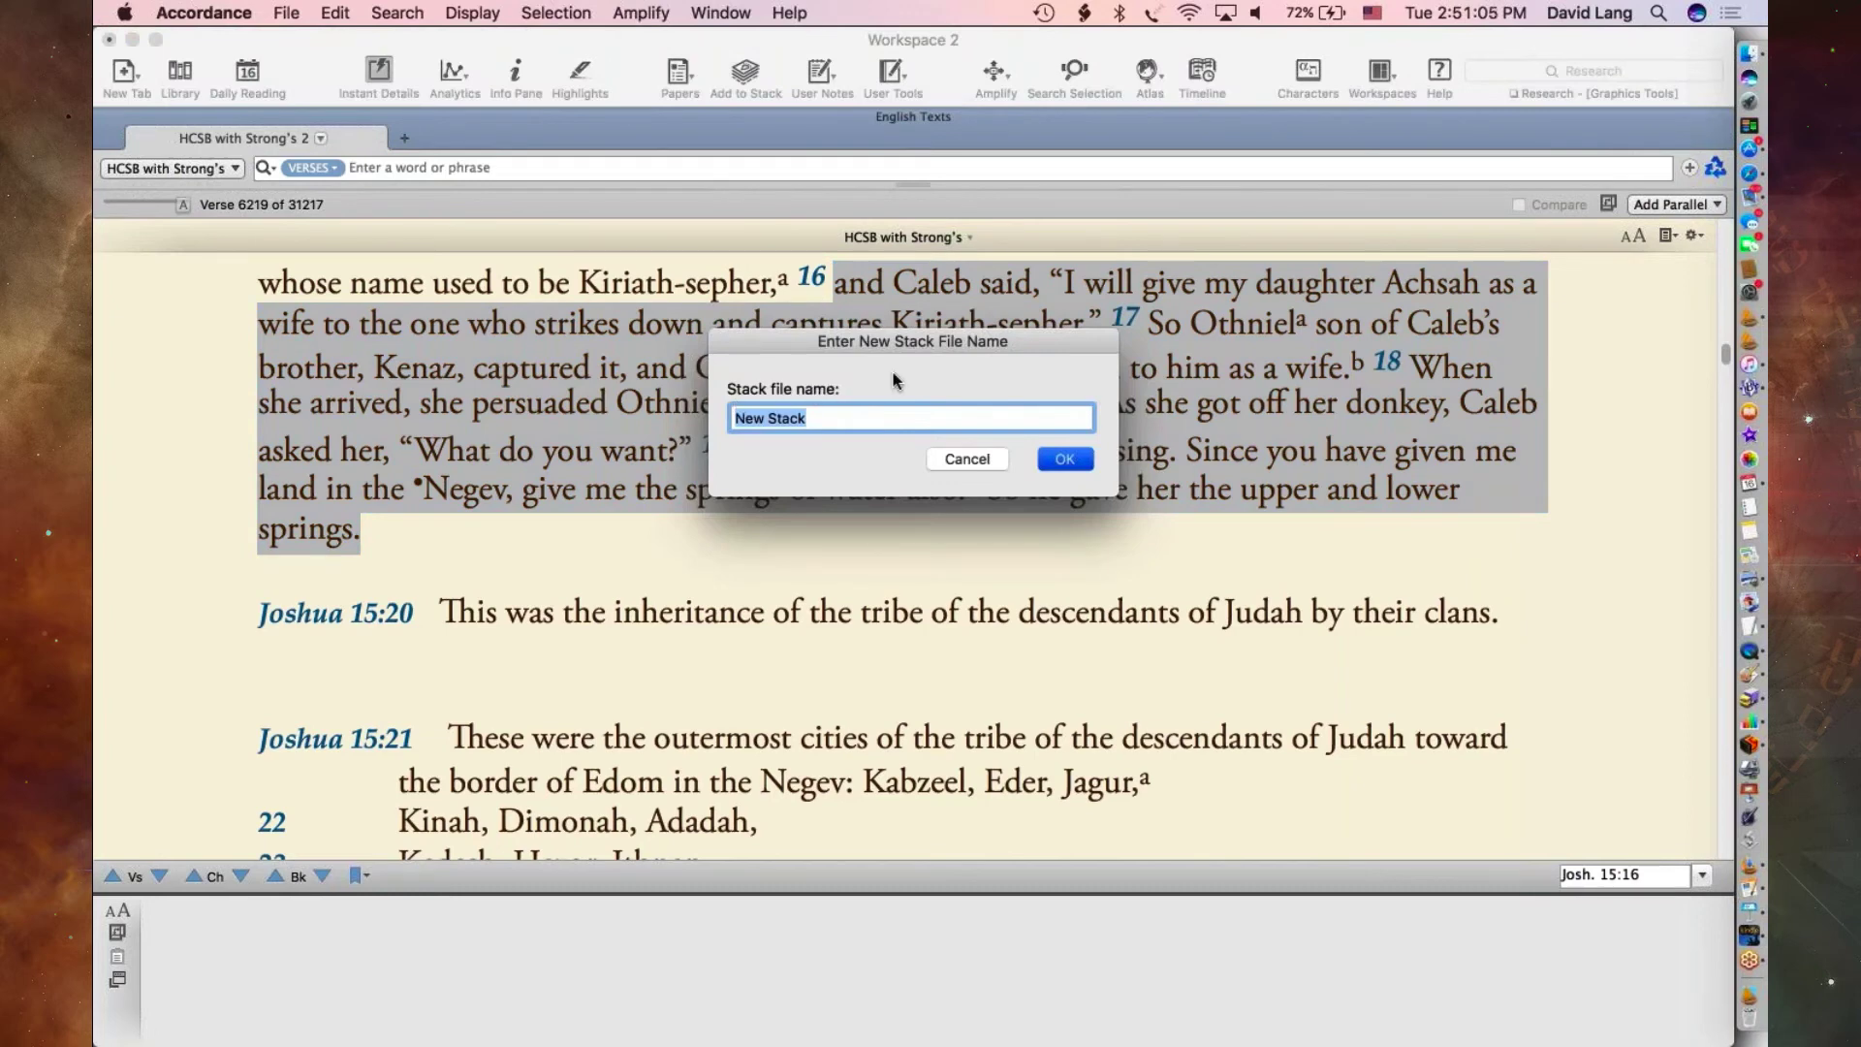
text(JOshua 15 Lesson)
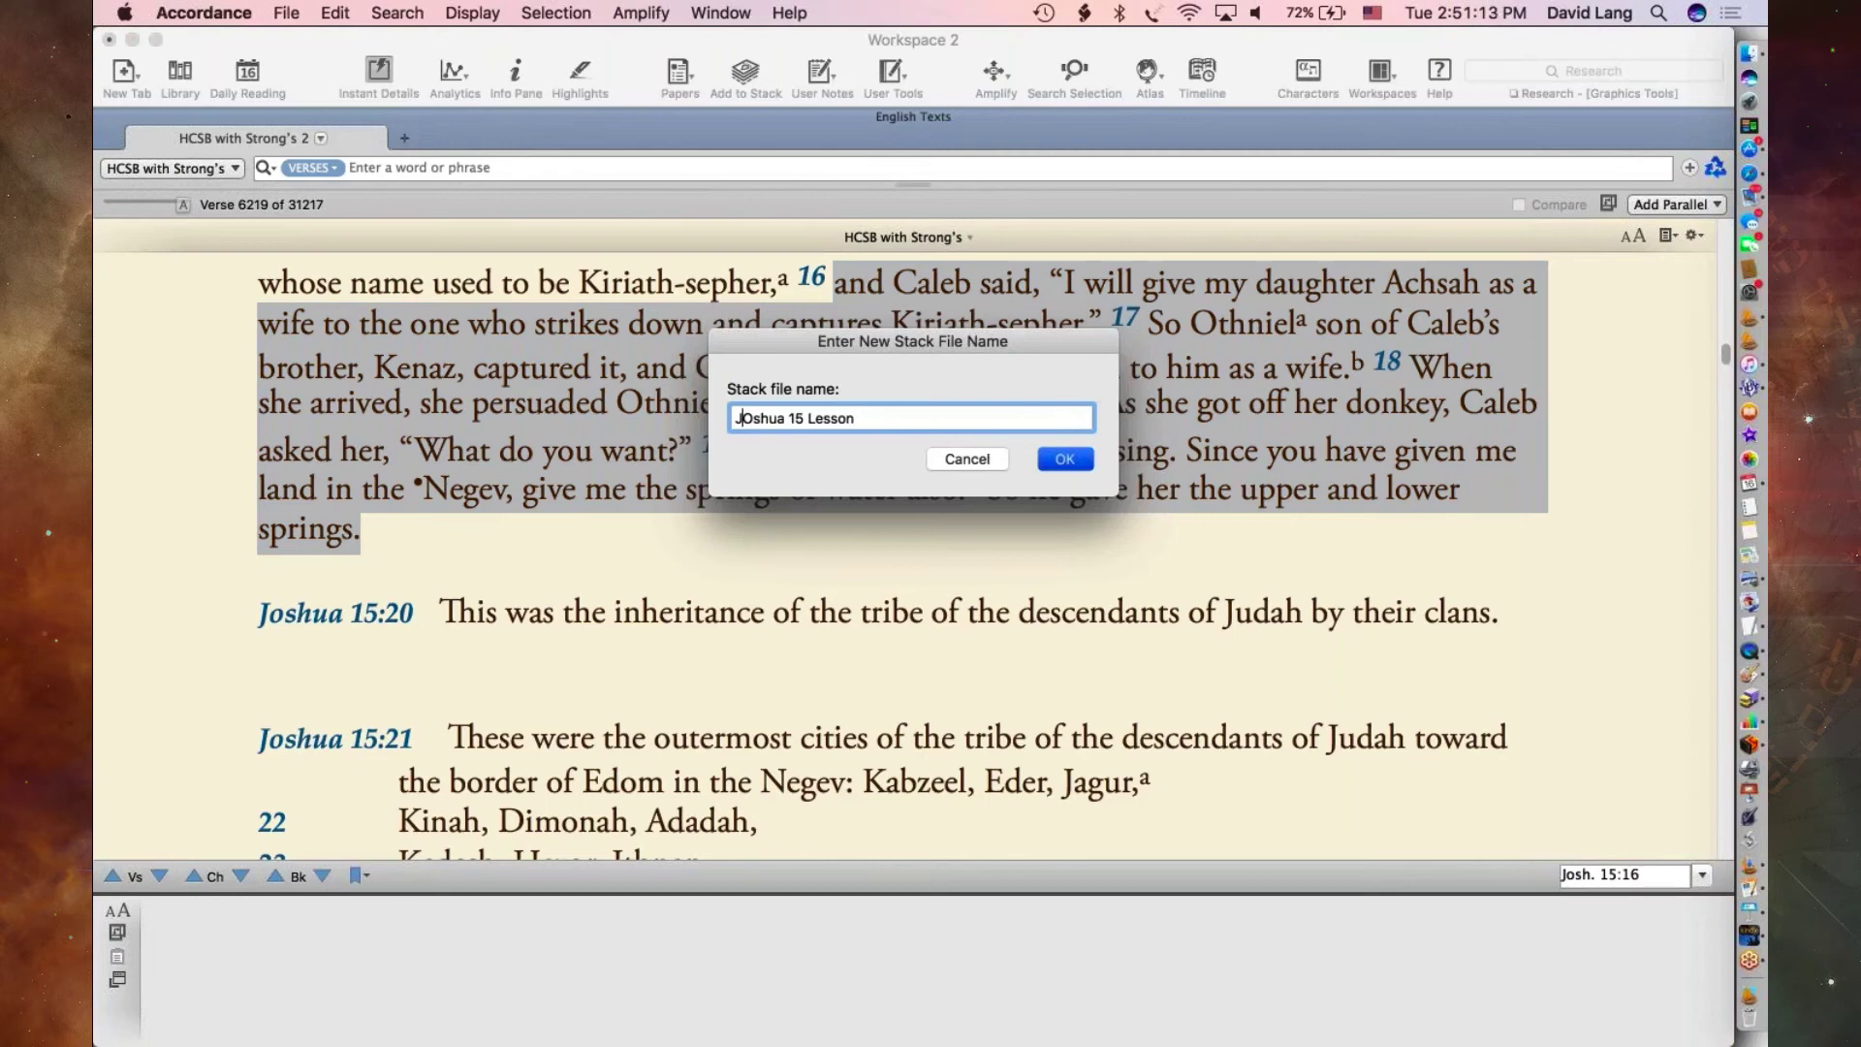
drag(740, 418, 749, 418)
text(o)
click(1049, 461)
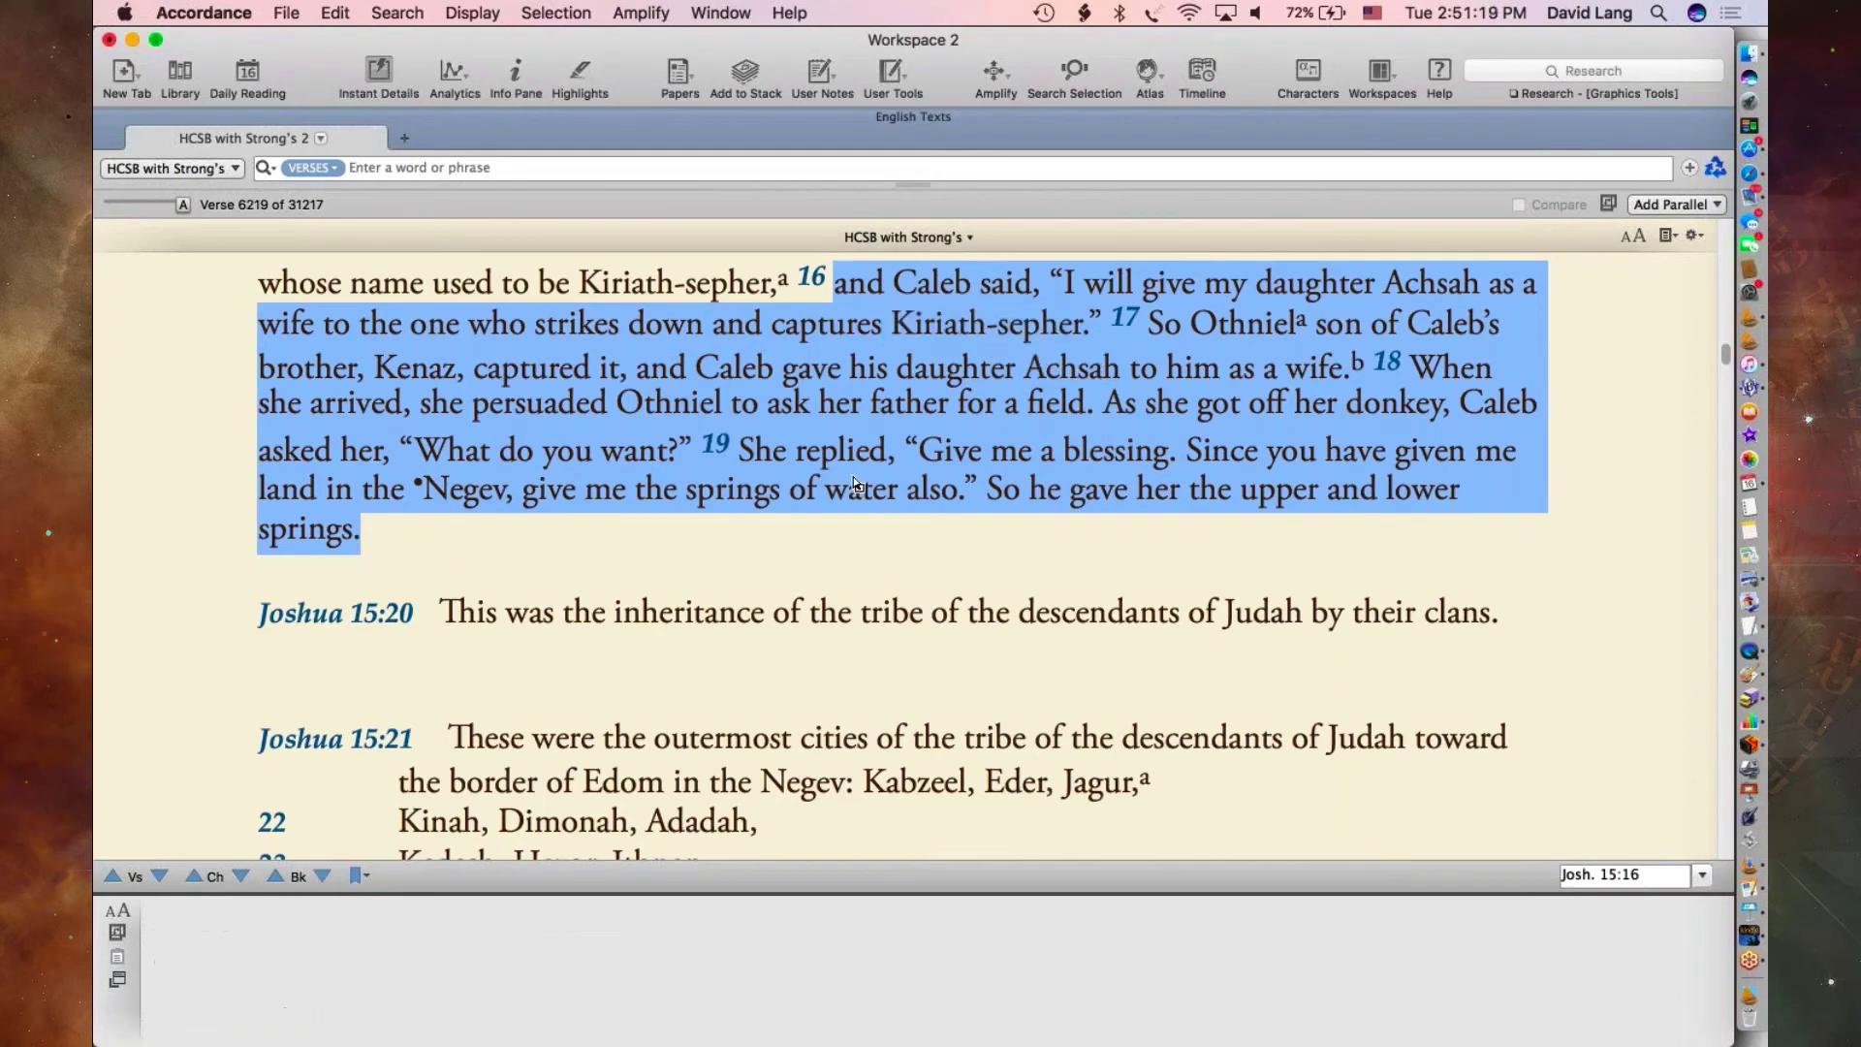
click(745, 73)
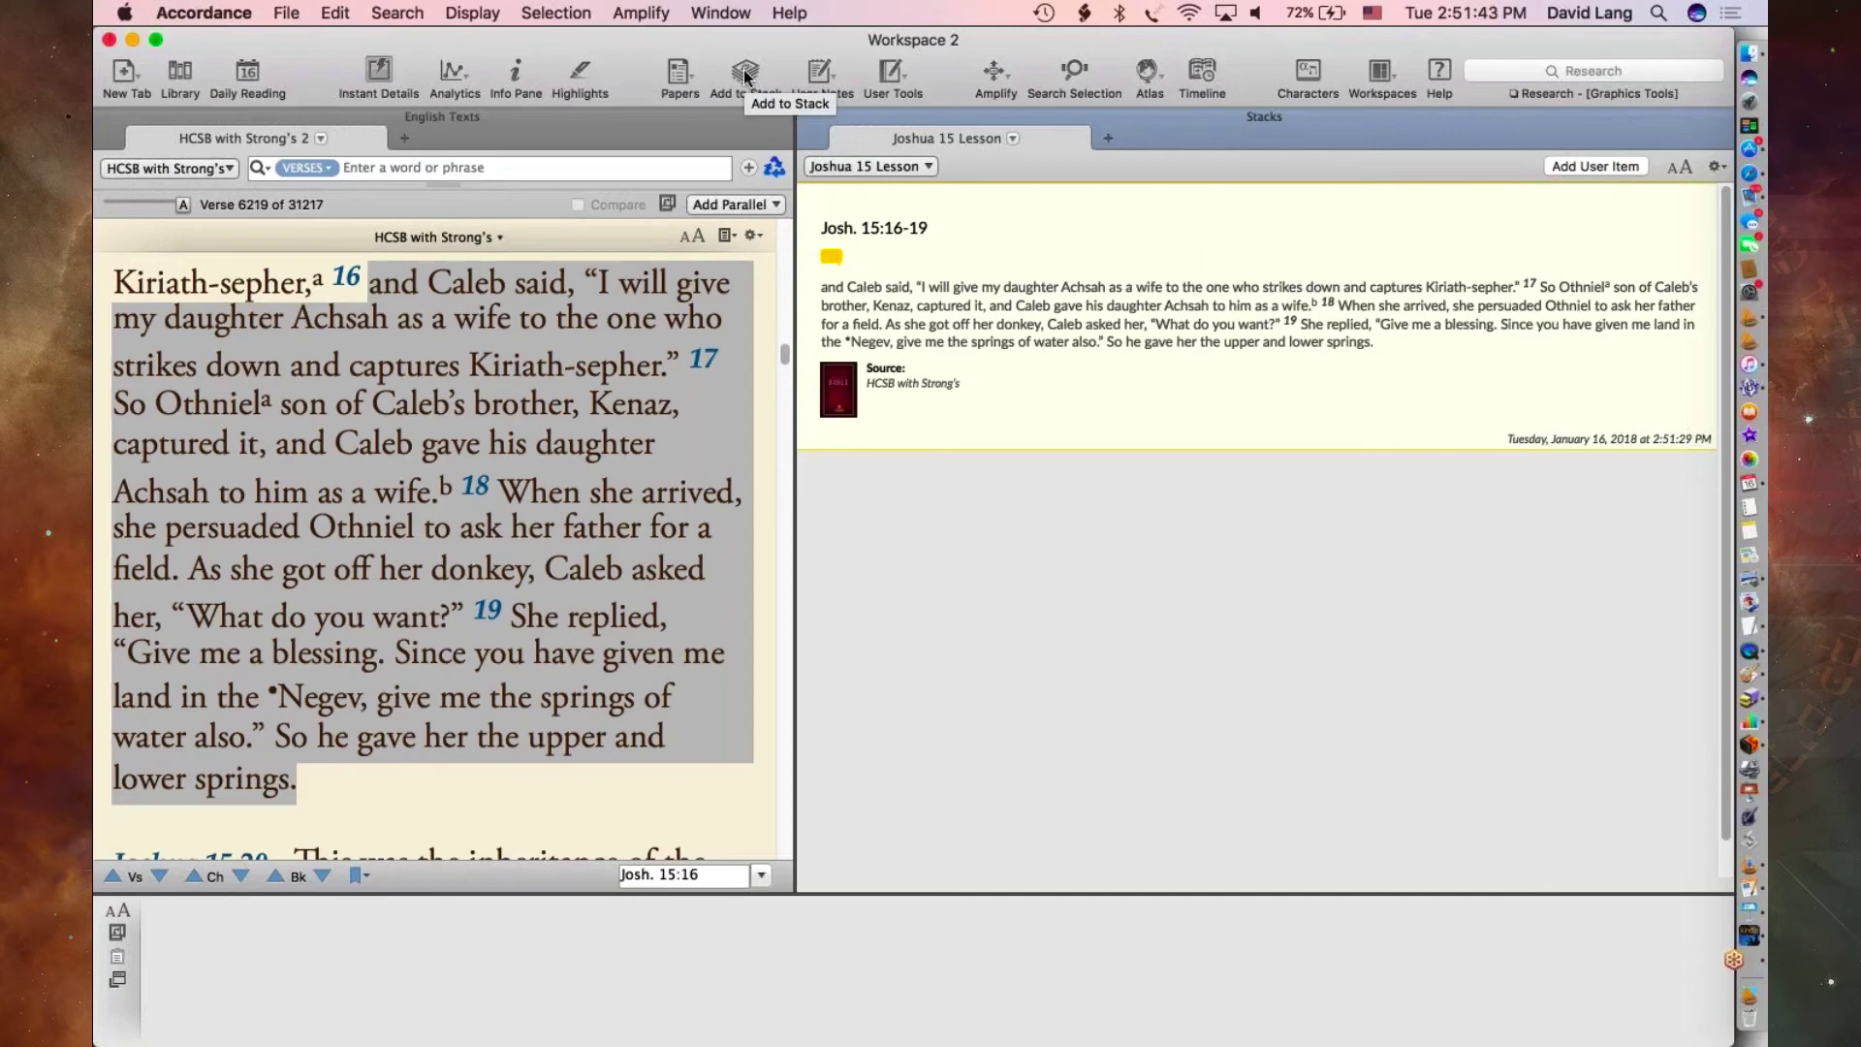
mouse_move(1148, 258)
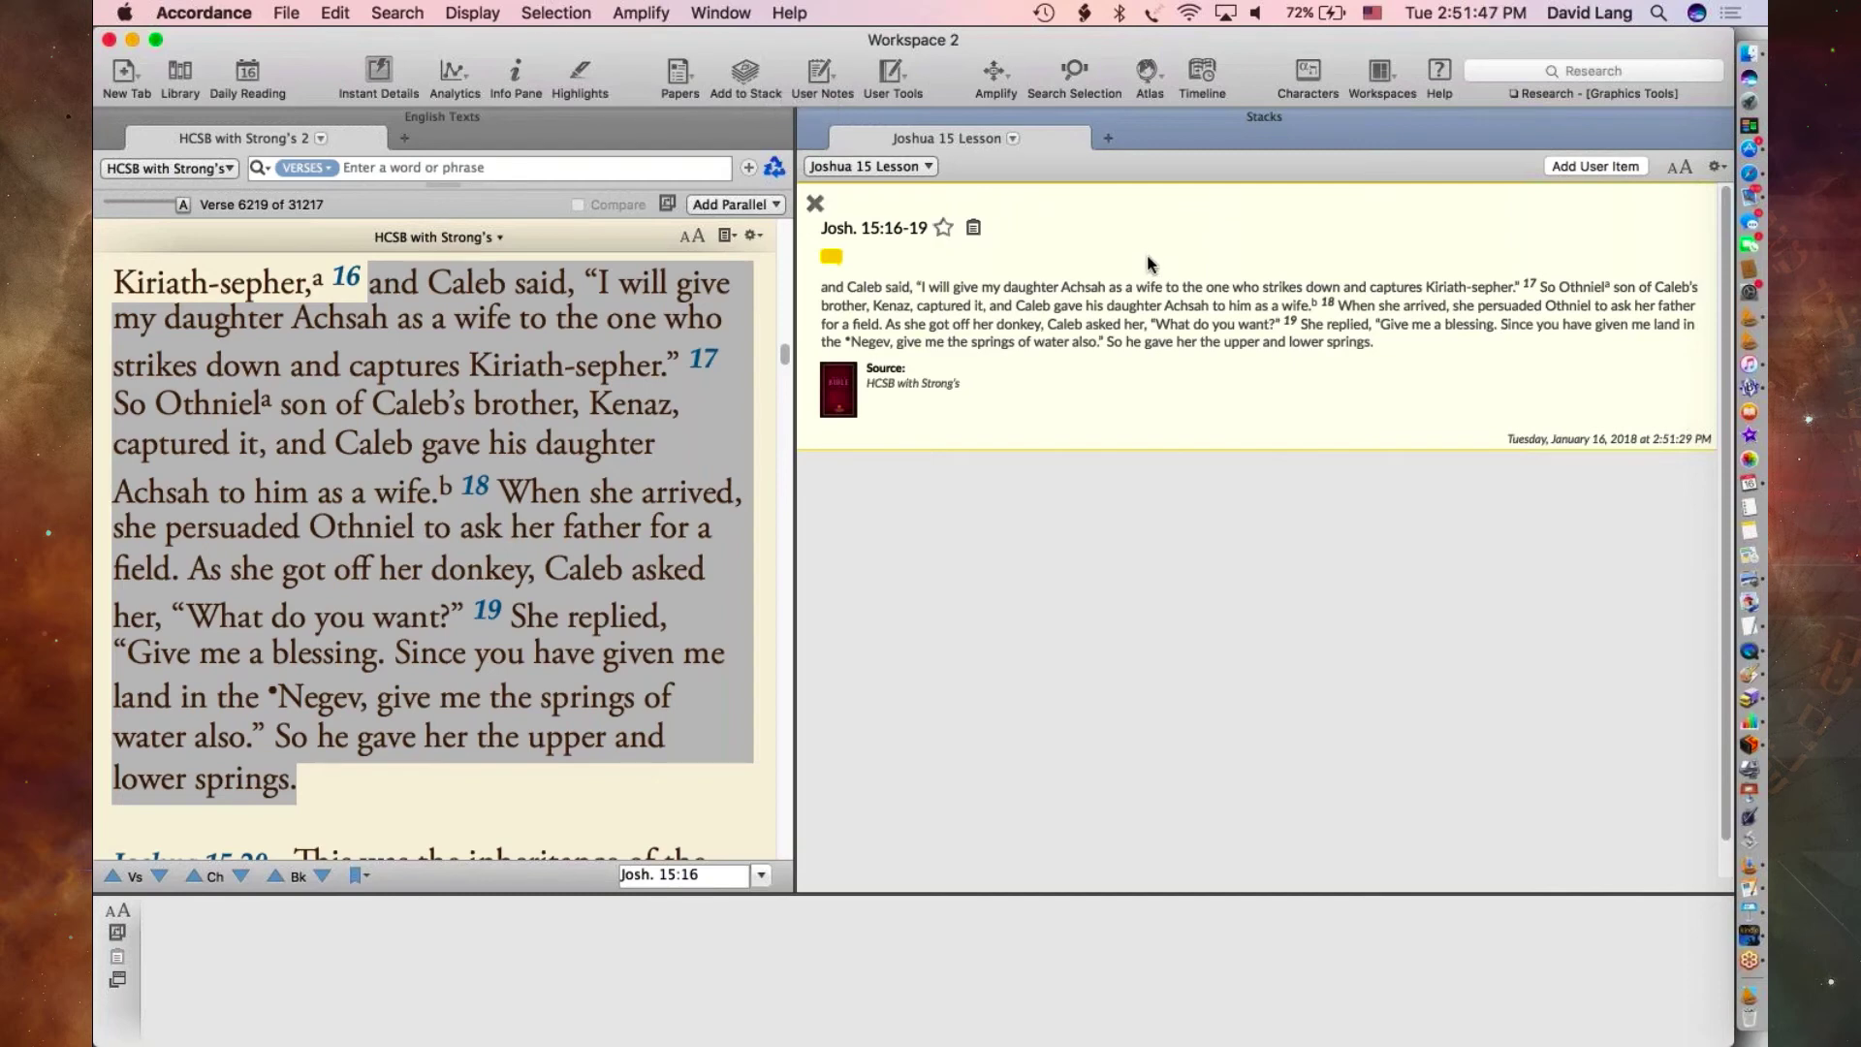
- Select the word "Negev" in Joshua 15:19 and look it up on the Atlas map
mouse_move(630, 654)
scroll(560, 521, up, 3)
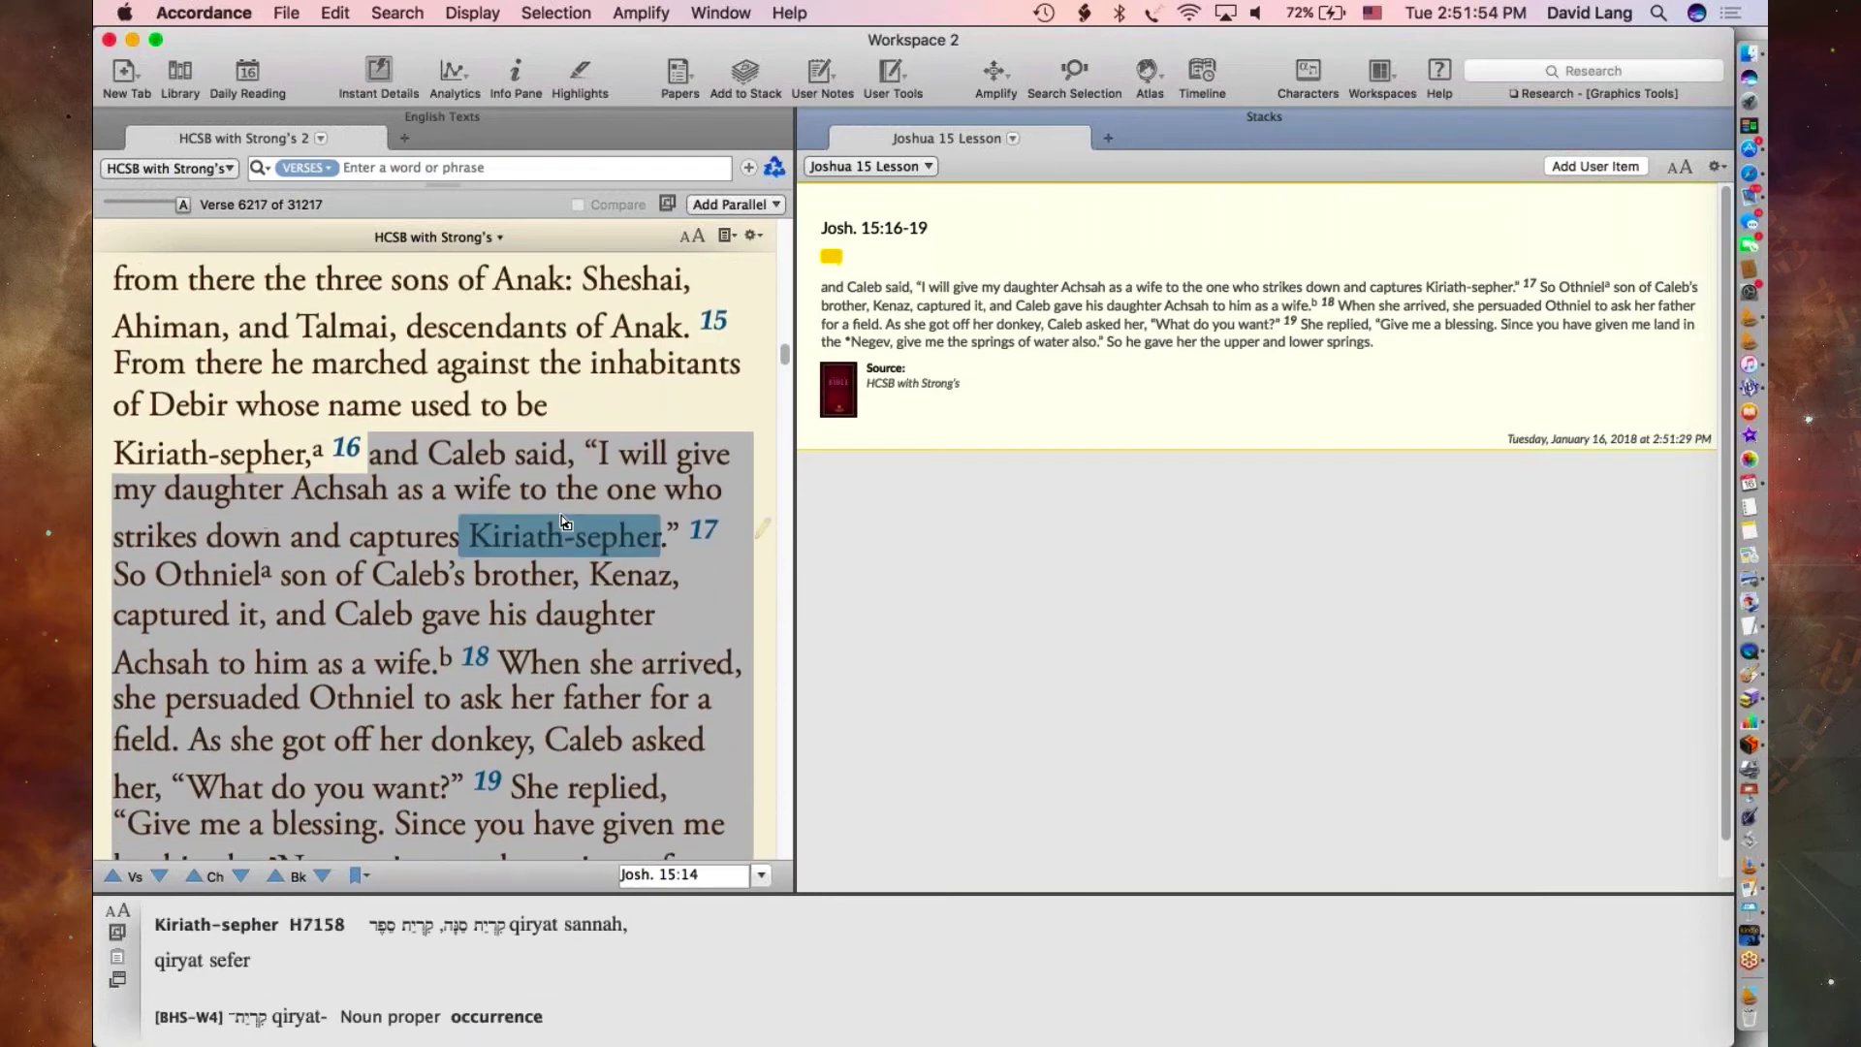
scroll(565, 524, down, 3)
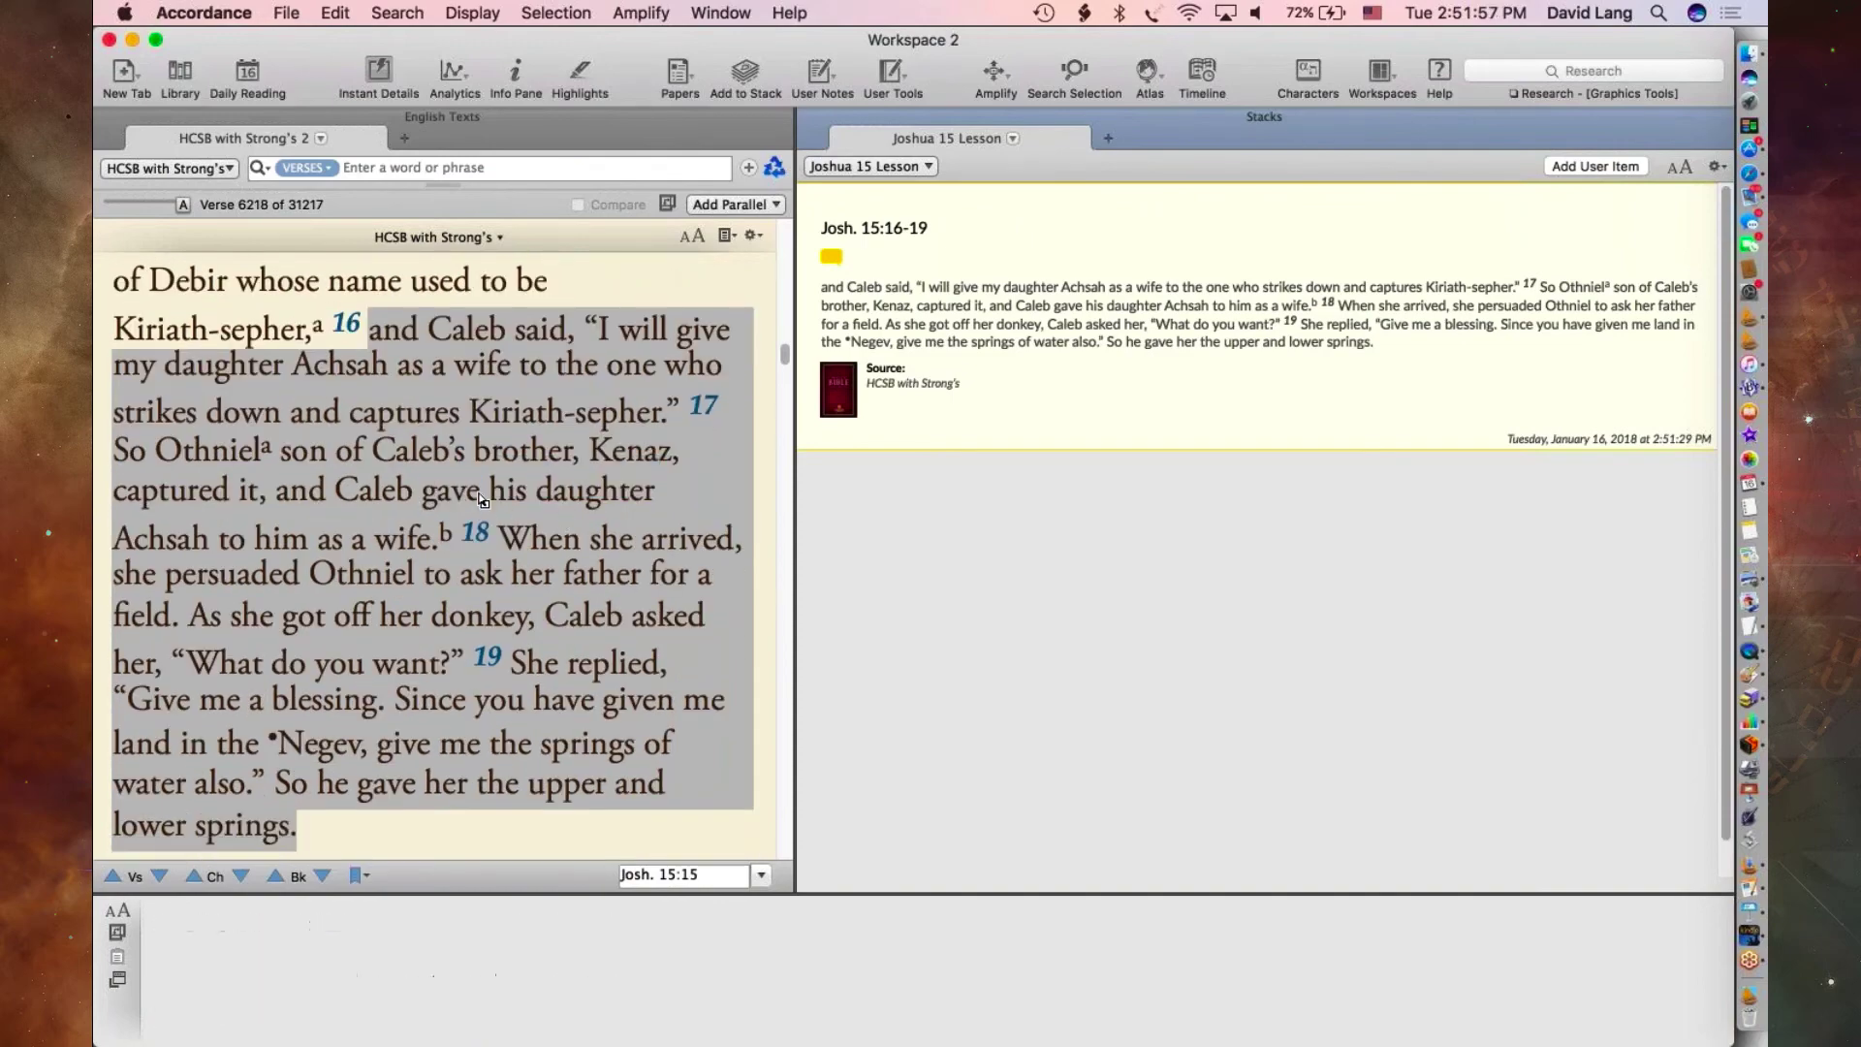
scroll(482, 499, up, 1)
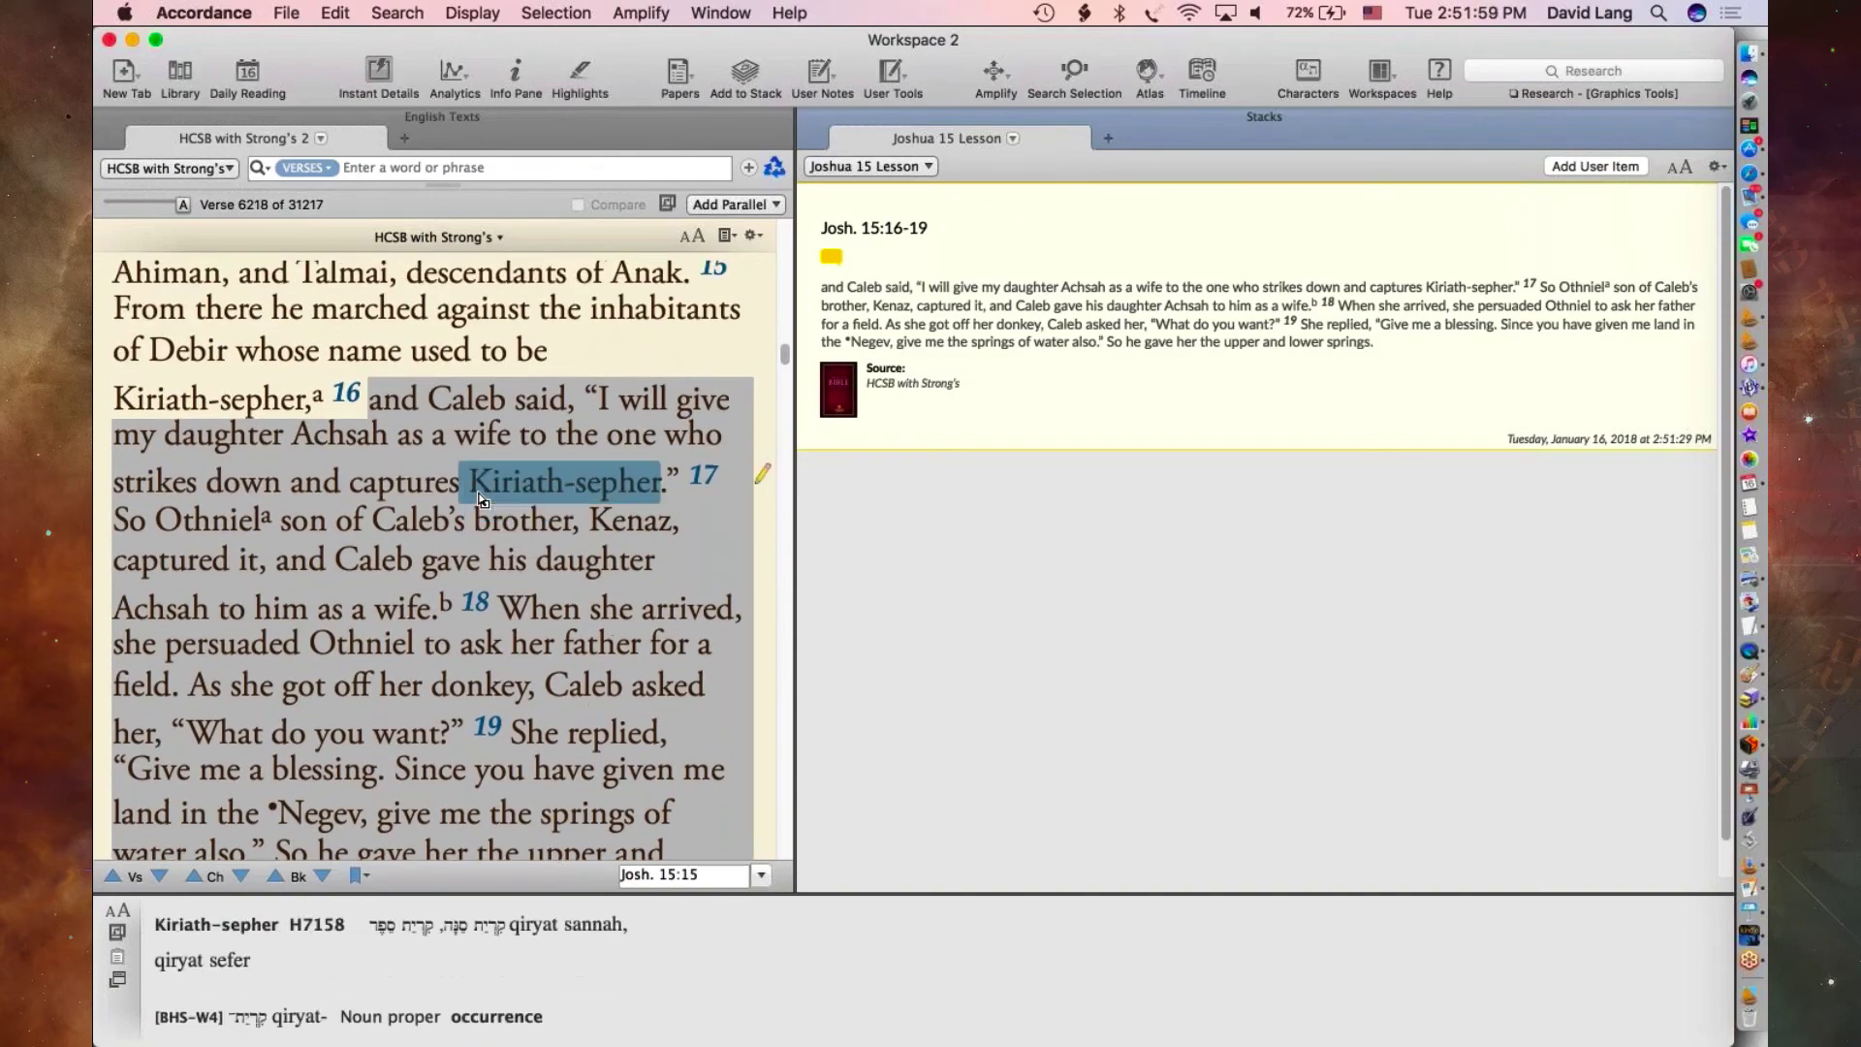
scroll(482, 499, up, 5)
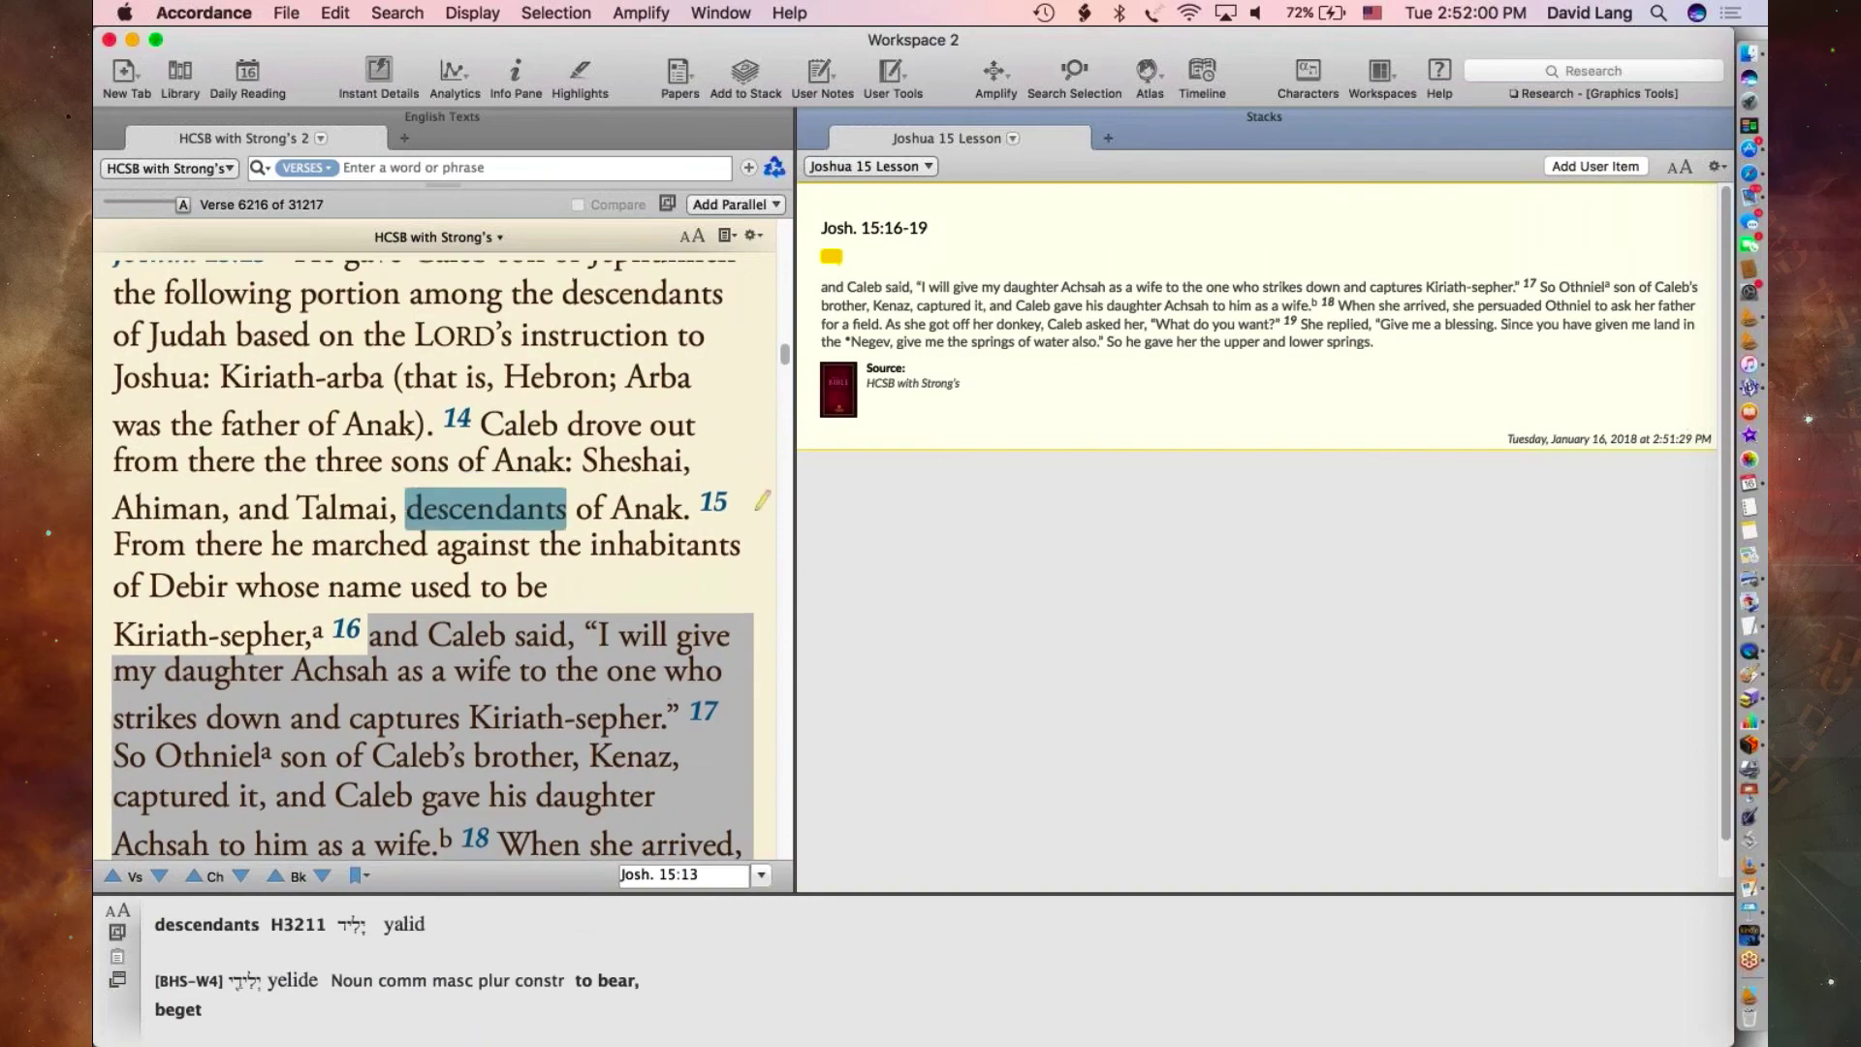
scroll(482, 499, up, 1)
scroll(482, 500, down, 2)
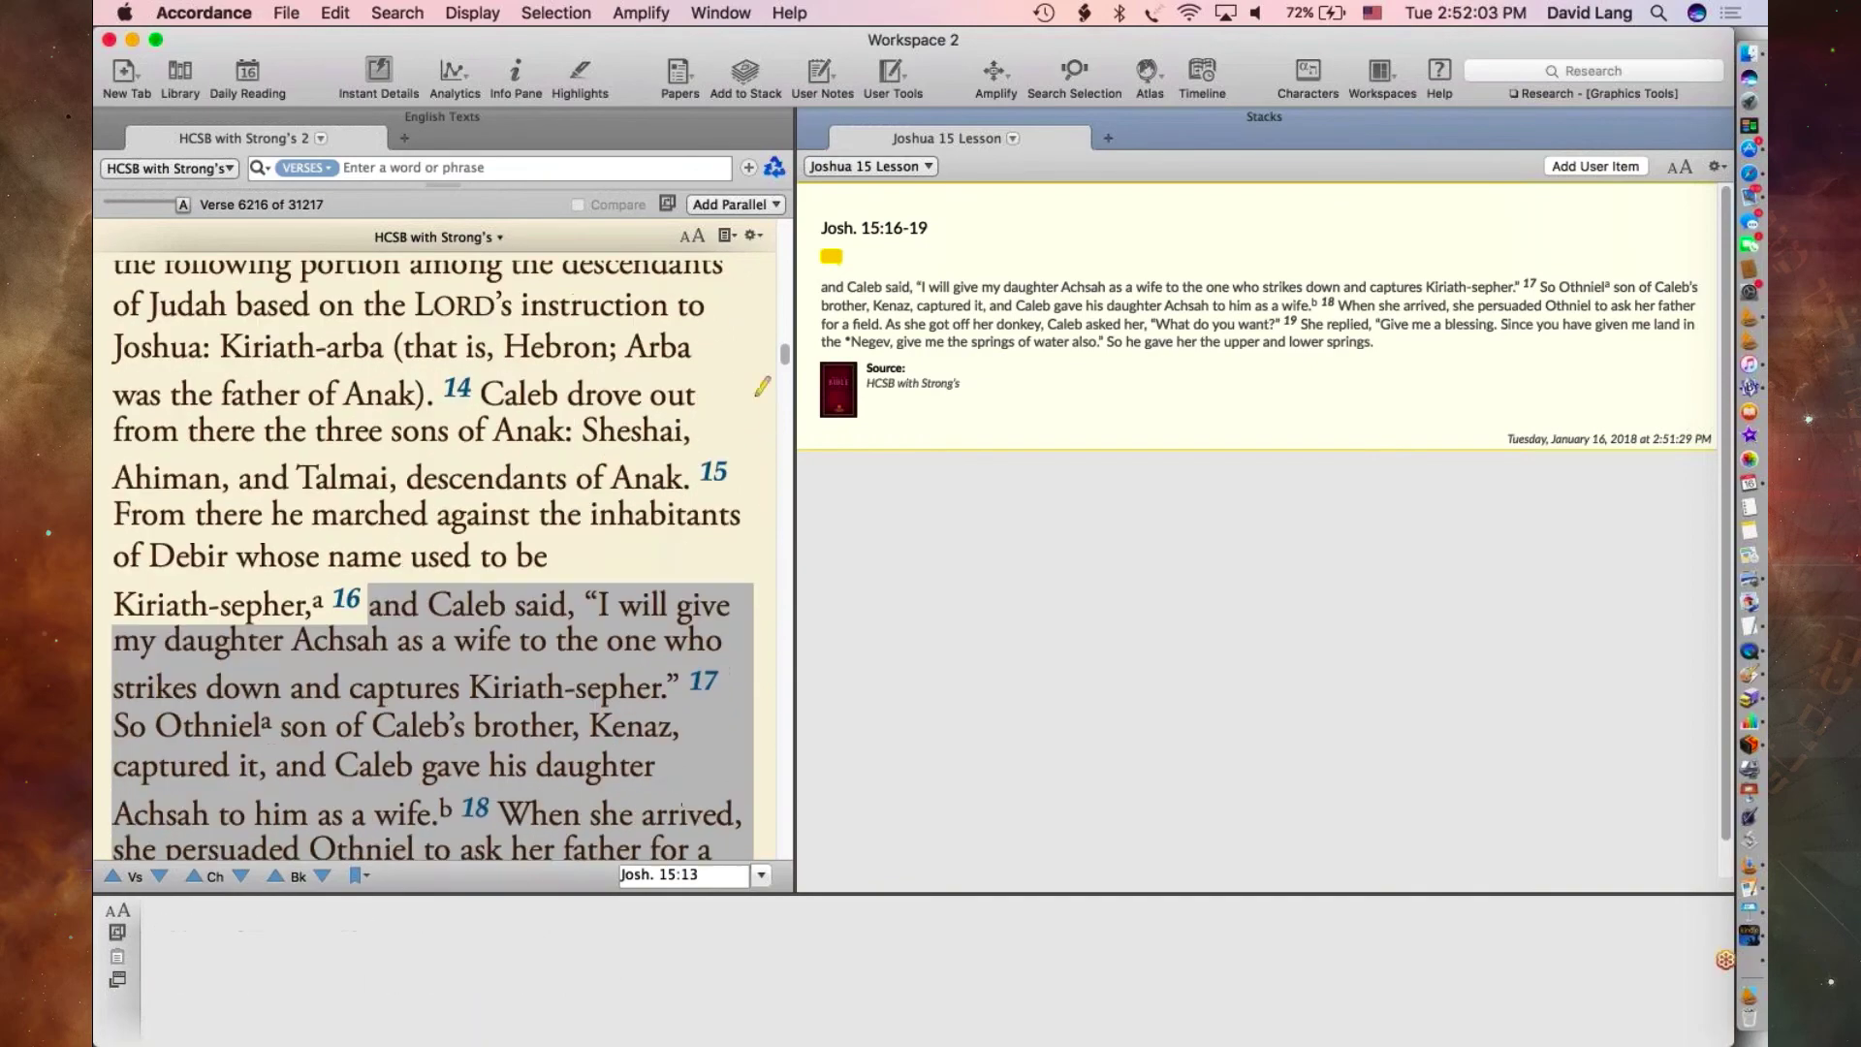
scroll(481, 484, down, 5)
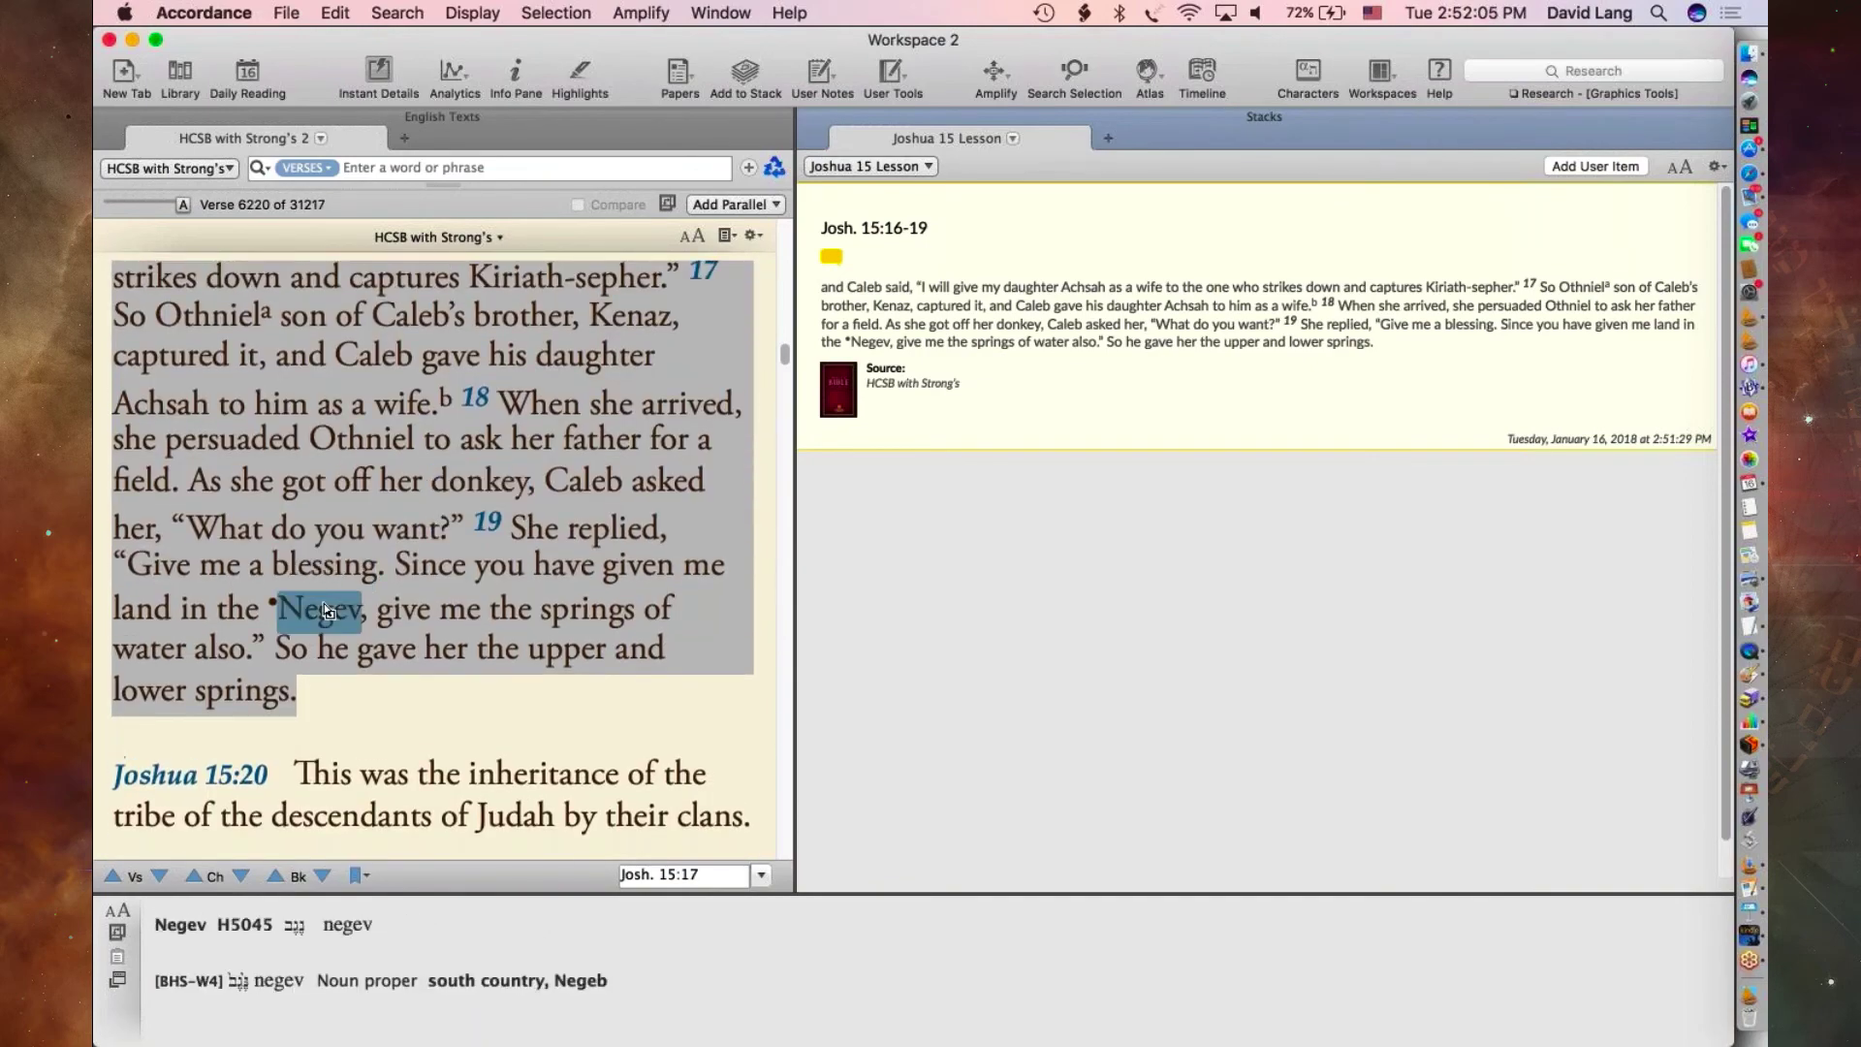
double_click(325, 611)
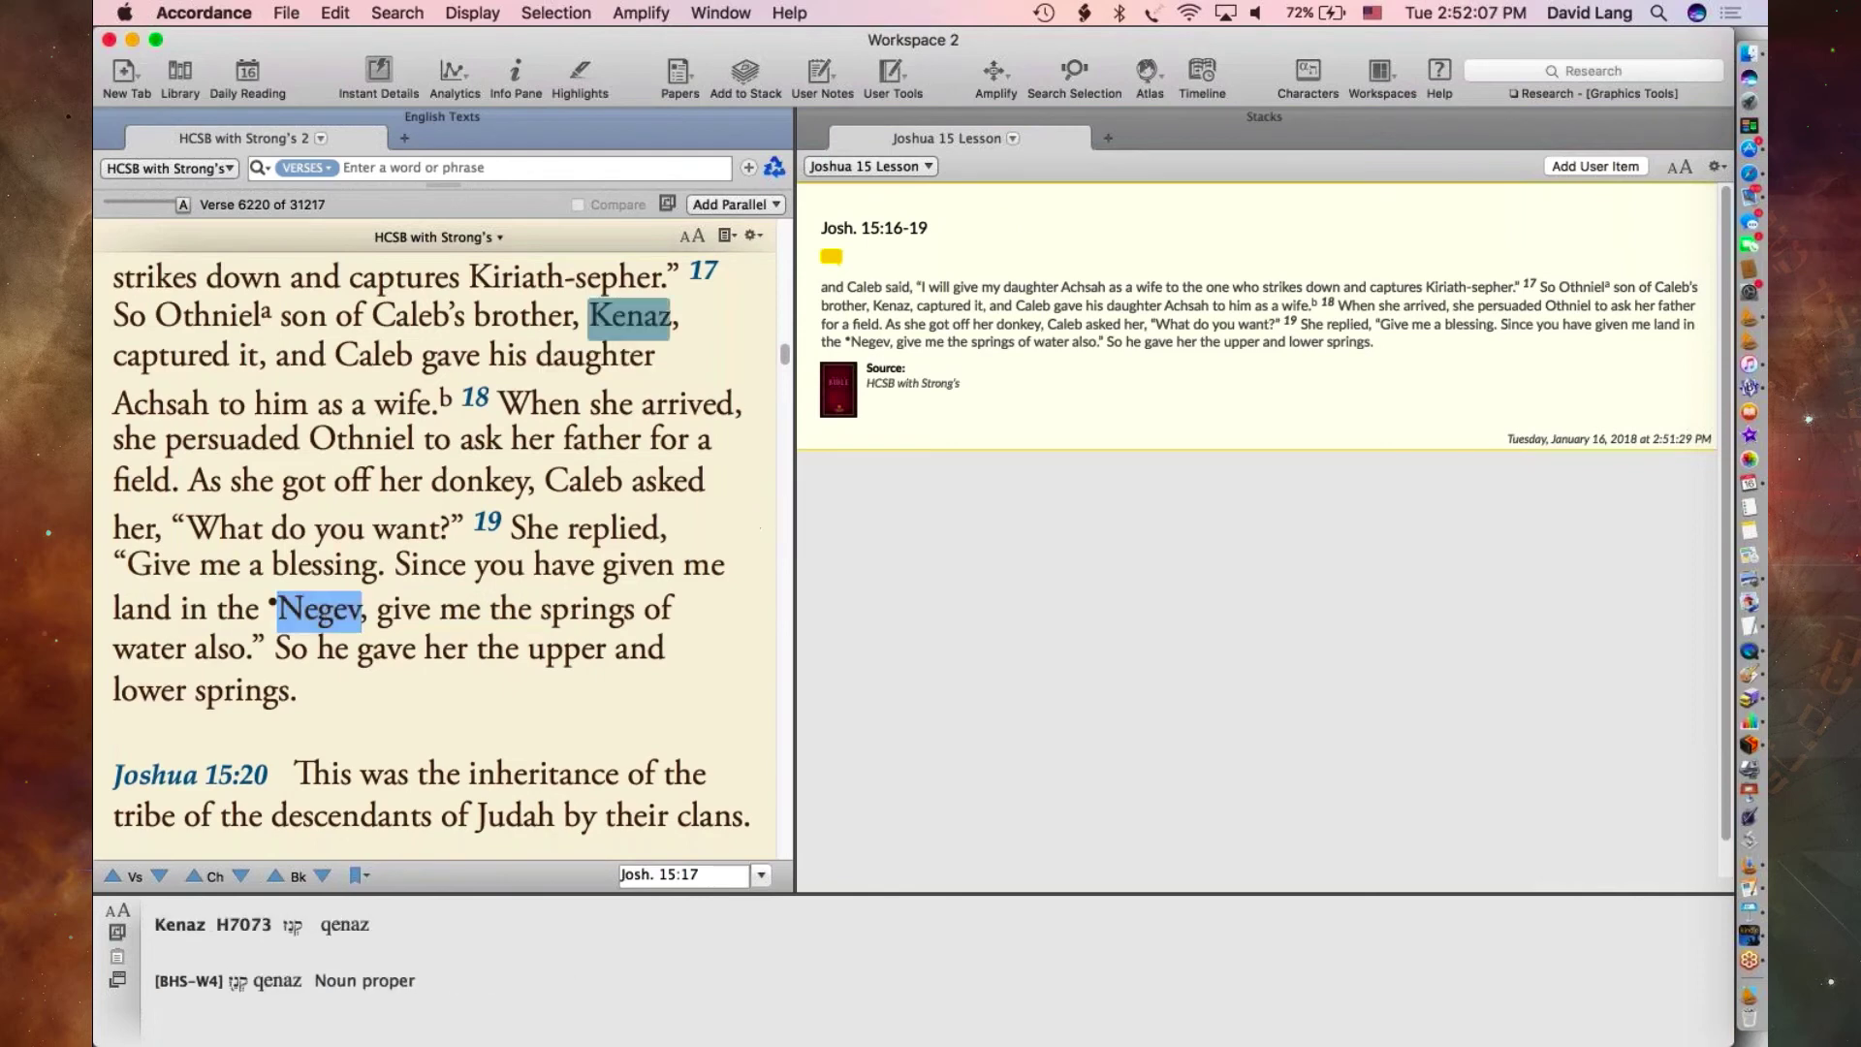
click(1149, 67)
click(1154, 101)
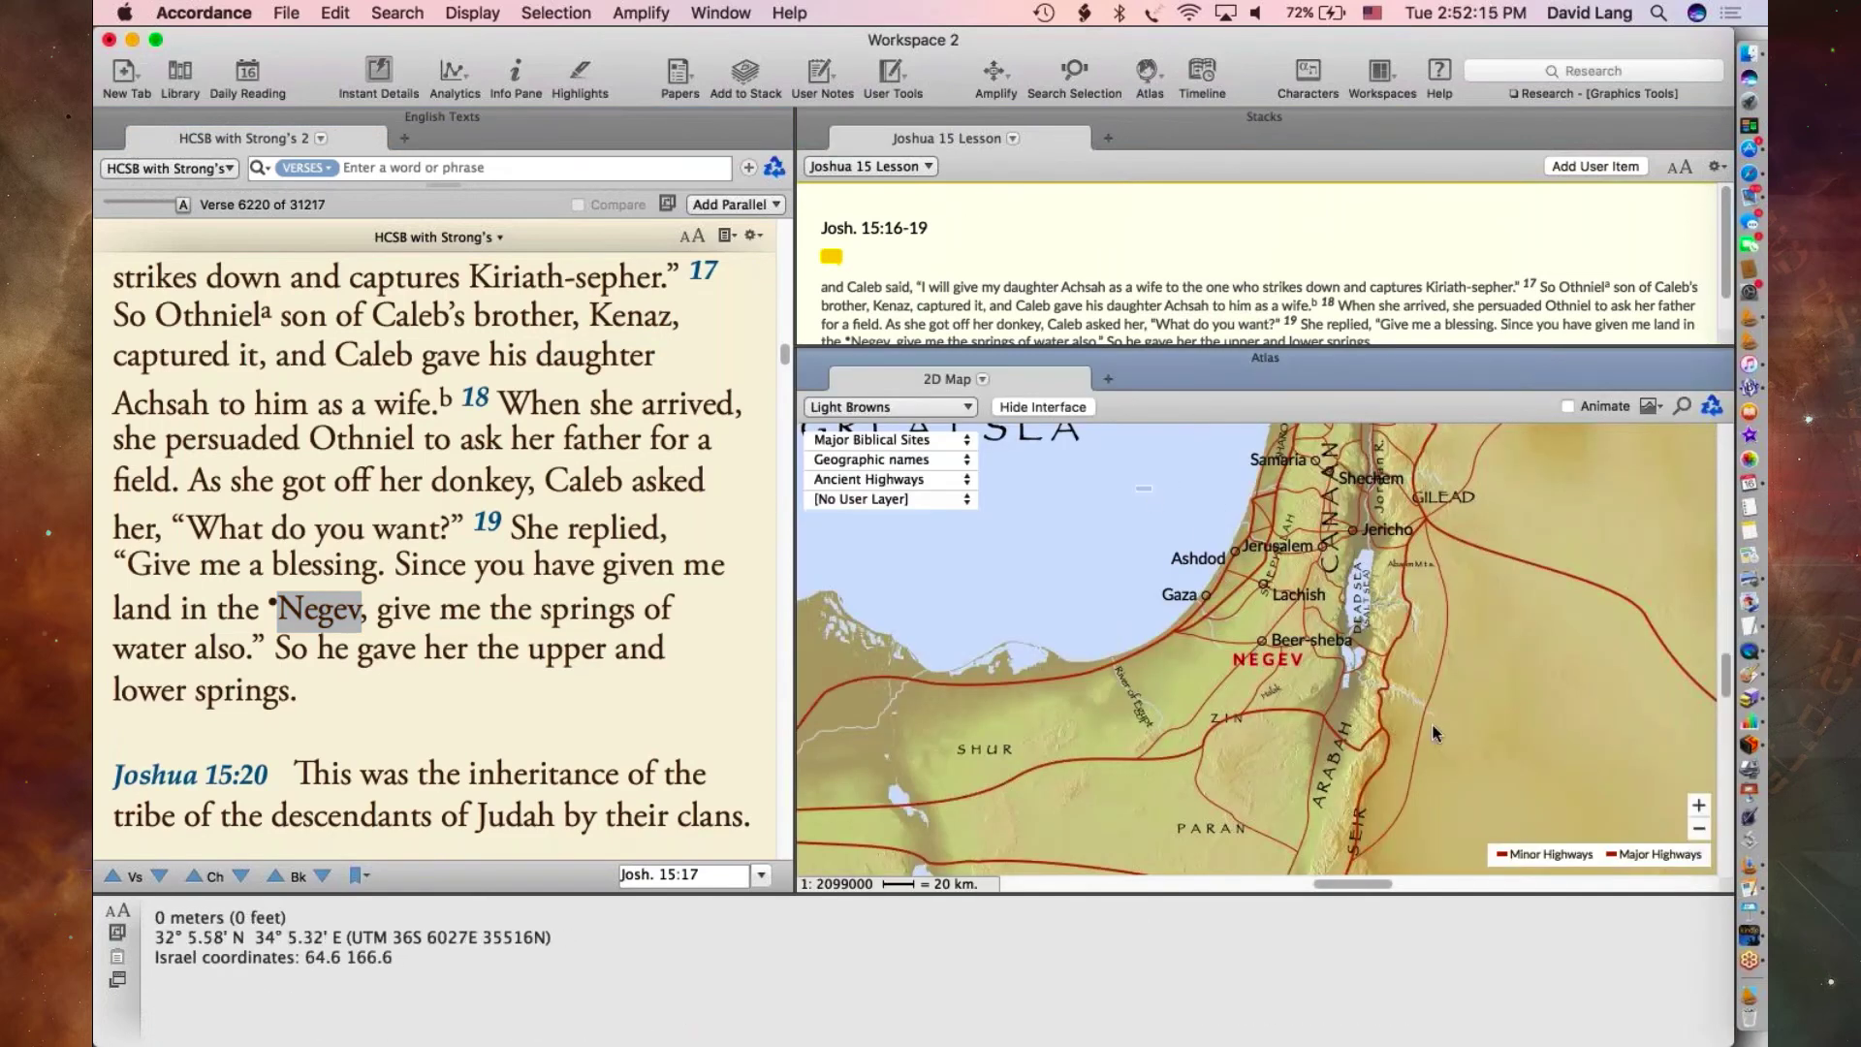
- Select the map area around the Negev, from Jerusalem and Gaza down to Zin, and add it to the Joshua 15 Lesson stack
drag(1436, 734, 1433, 752)
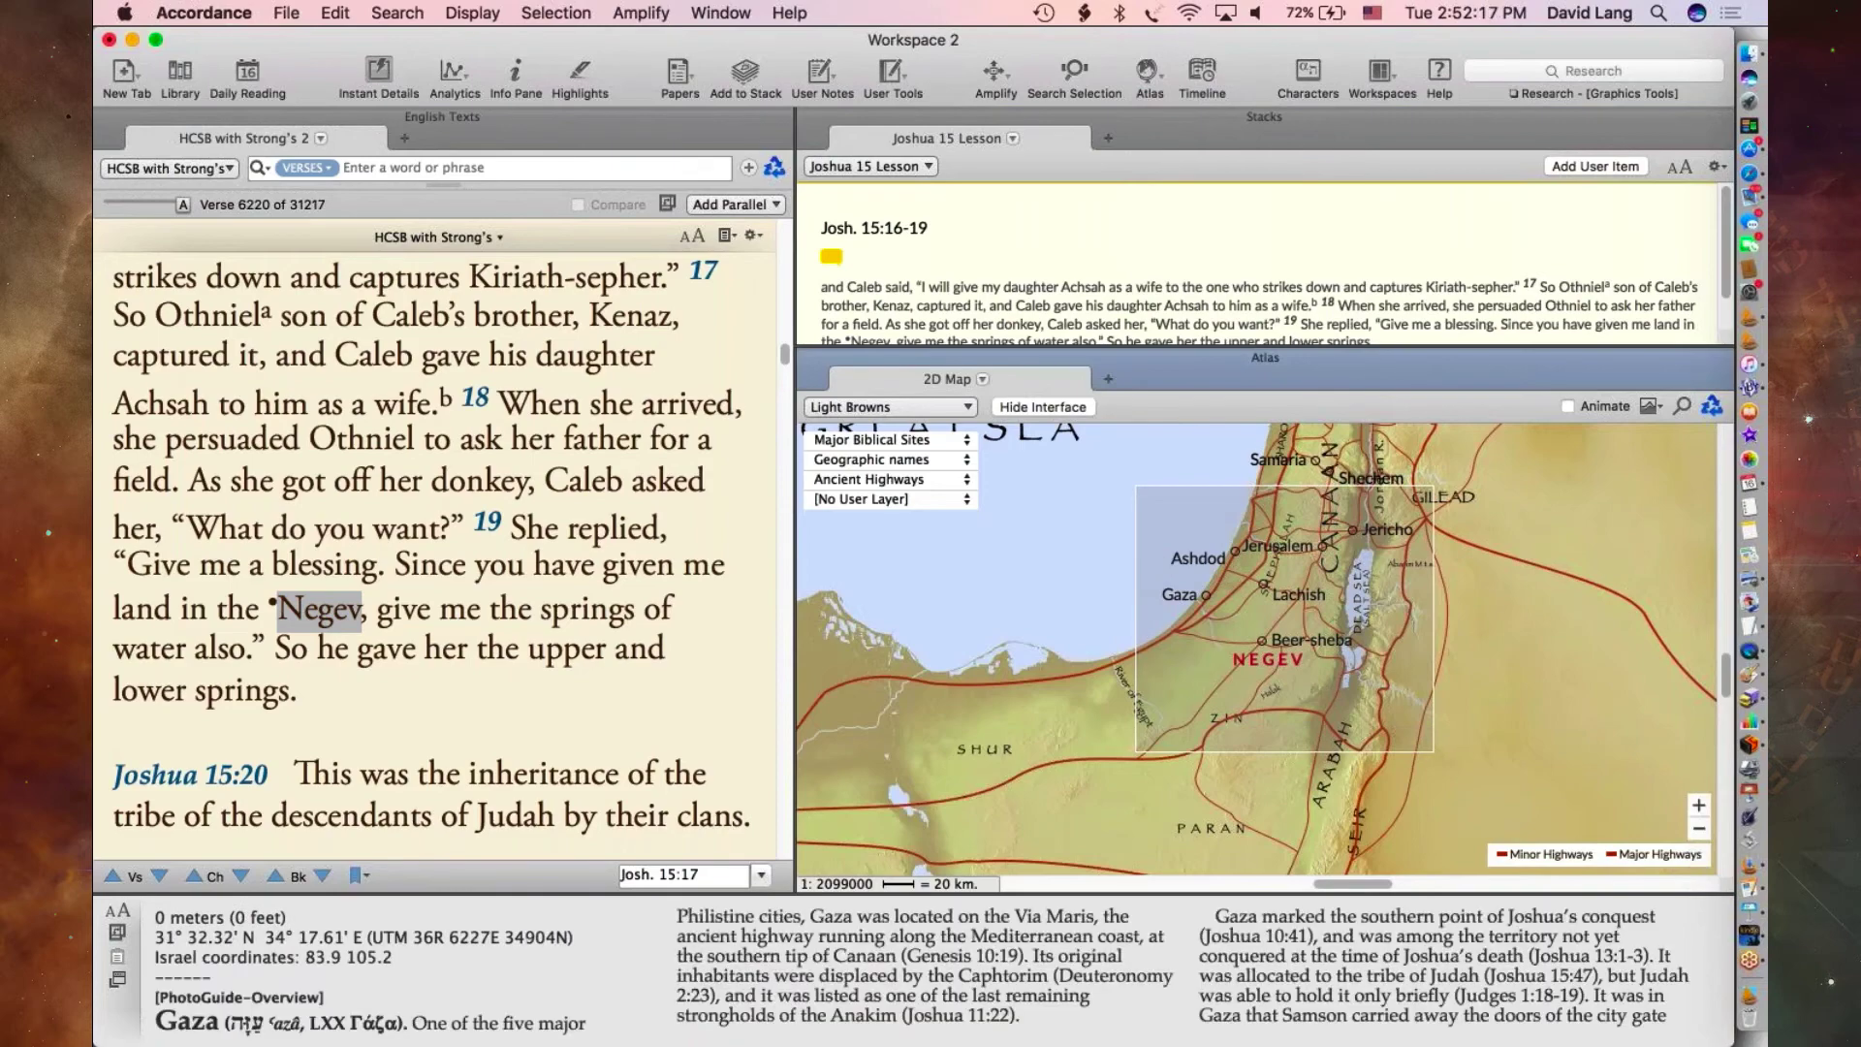
click(745, 75)
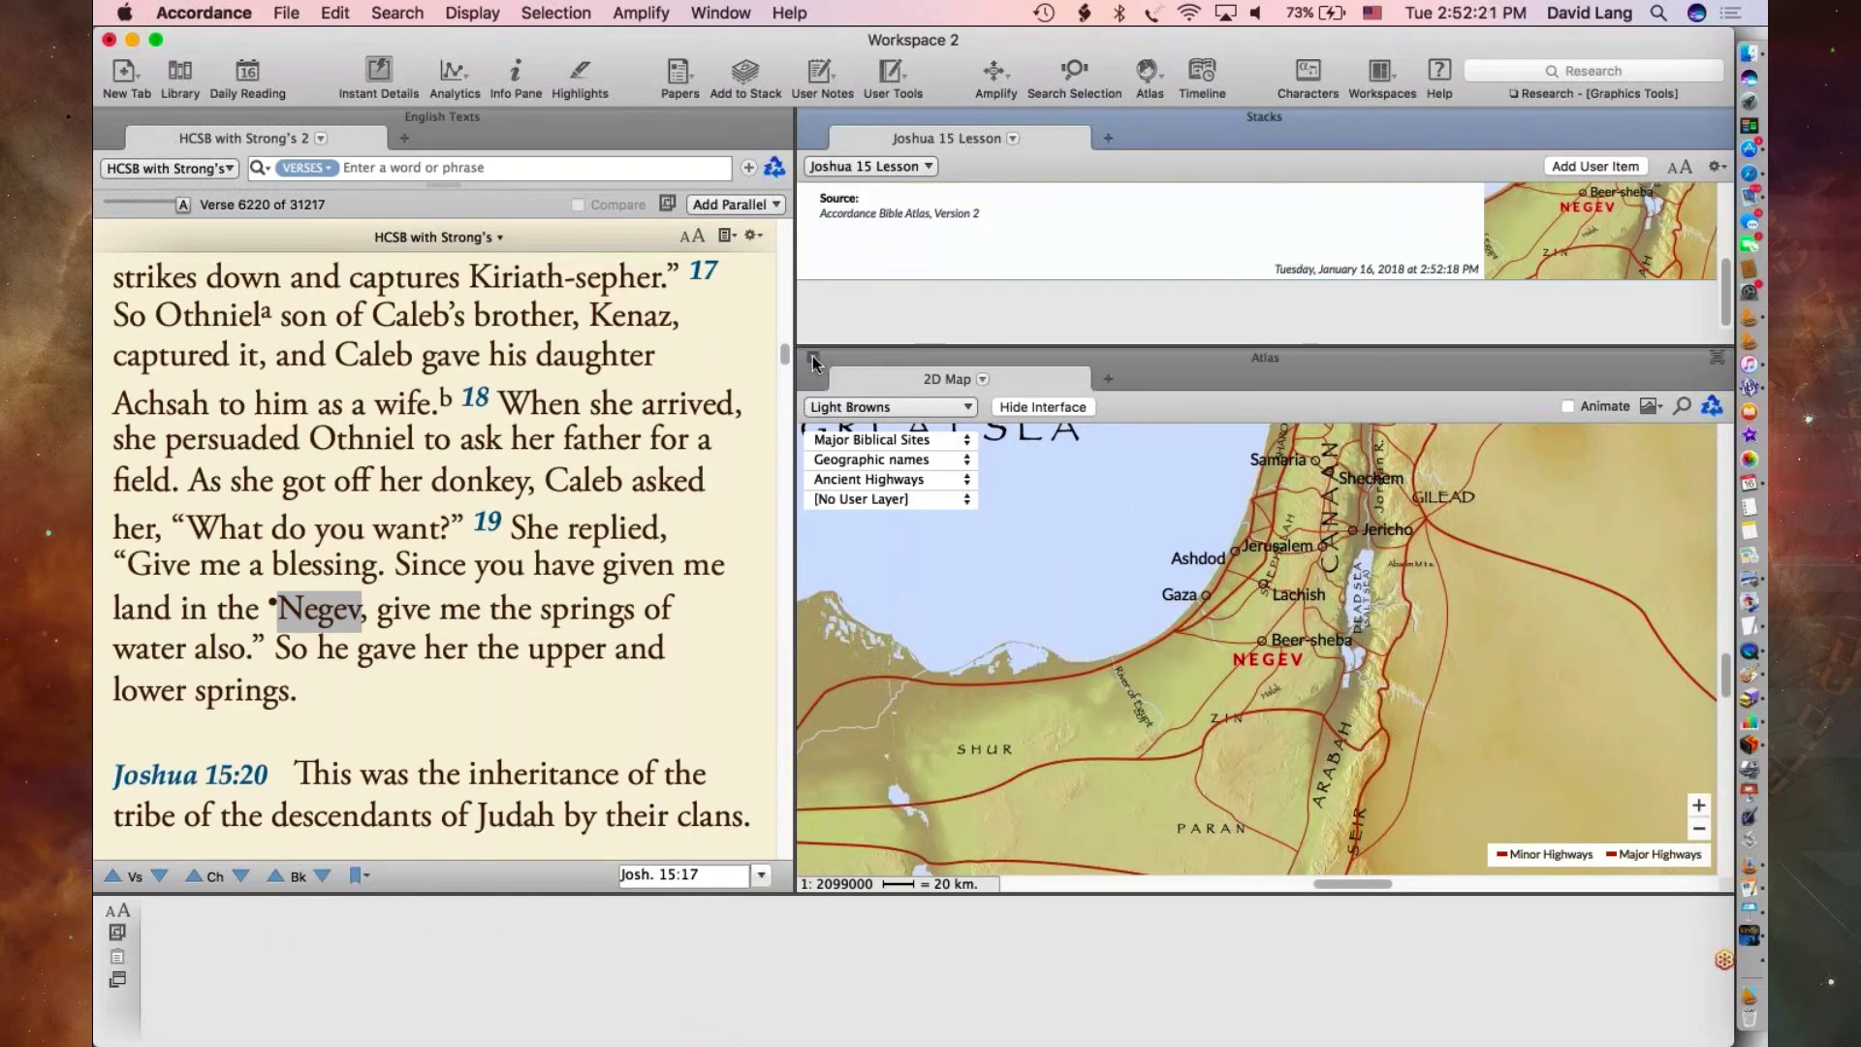
- Close the Atlas map and retitle the map selection item in the Joshua 15 Lesson stack as "Negev"
click(813, 358)
scroll(1190, 236, up, 3)
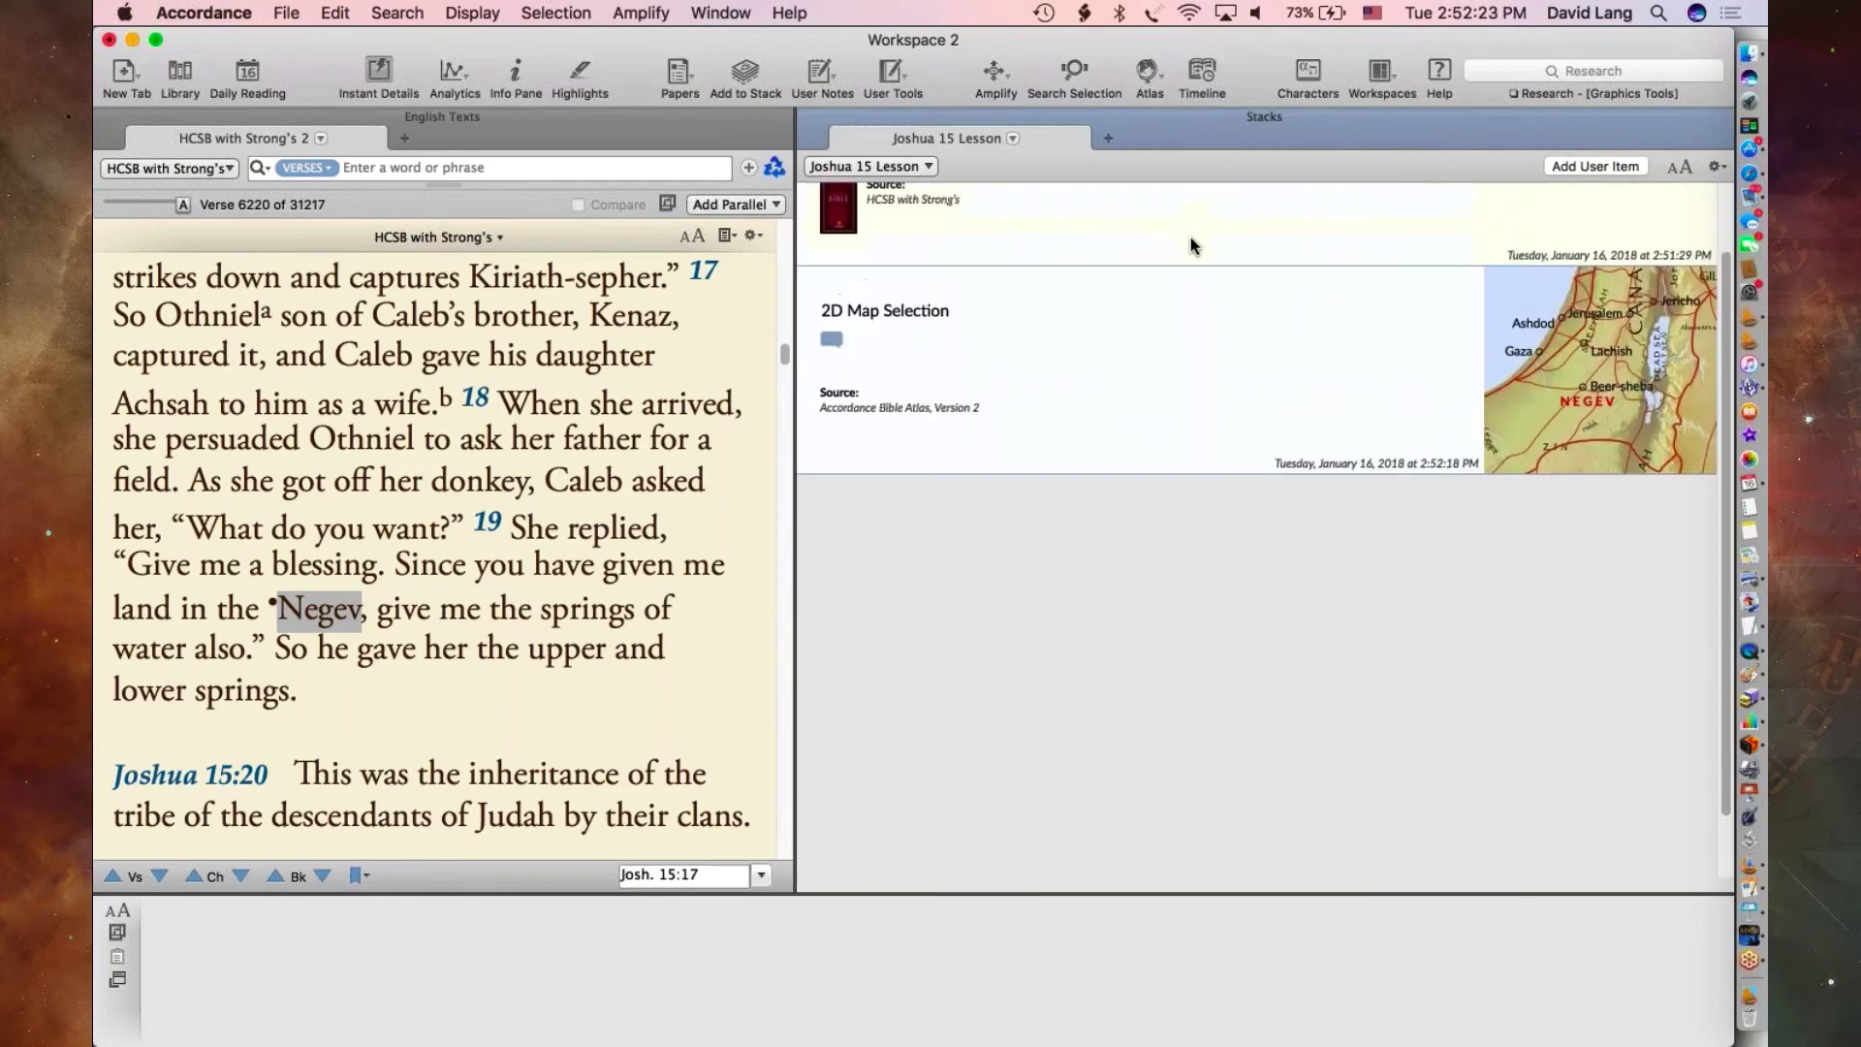
scroll(1190, 246, up, 2)
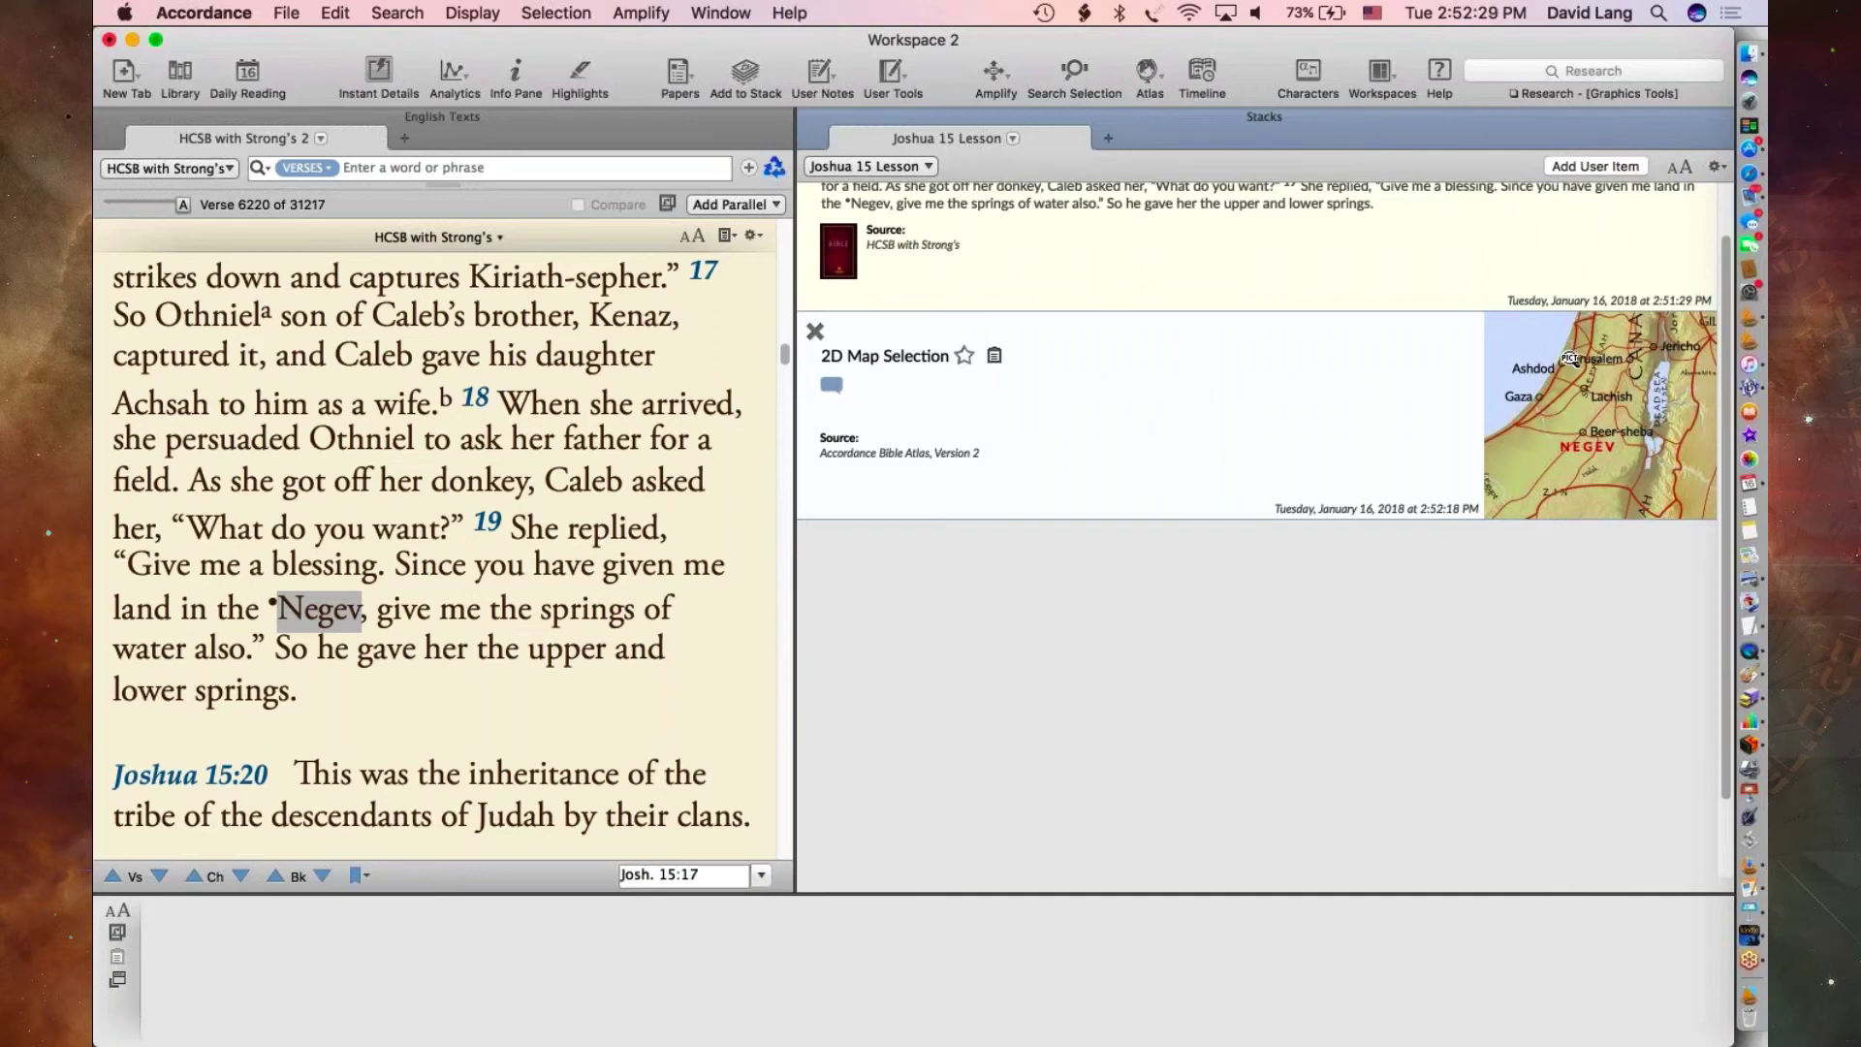
click(870, 357)
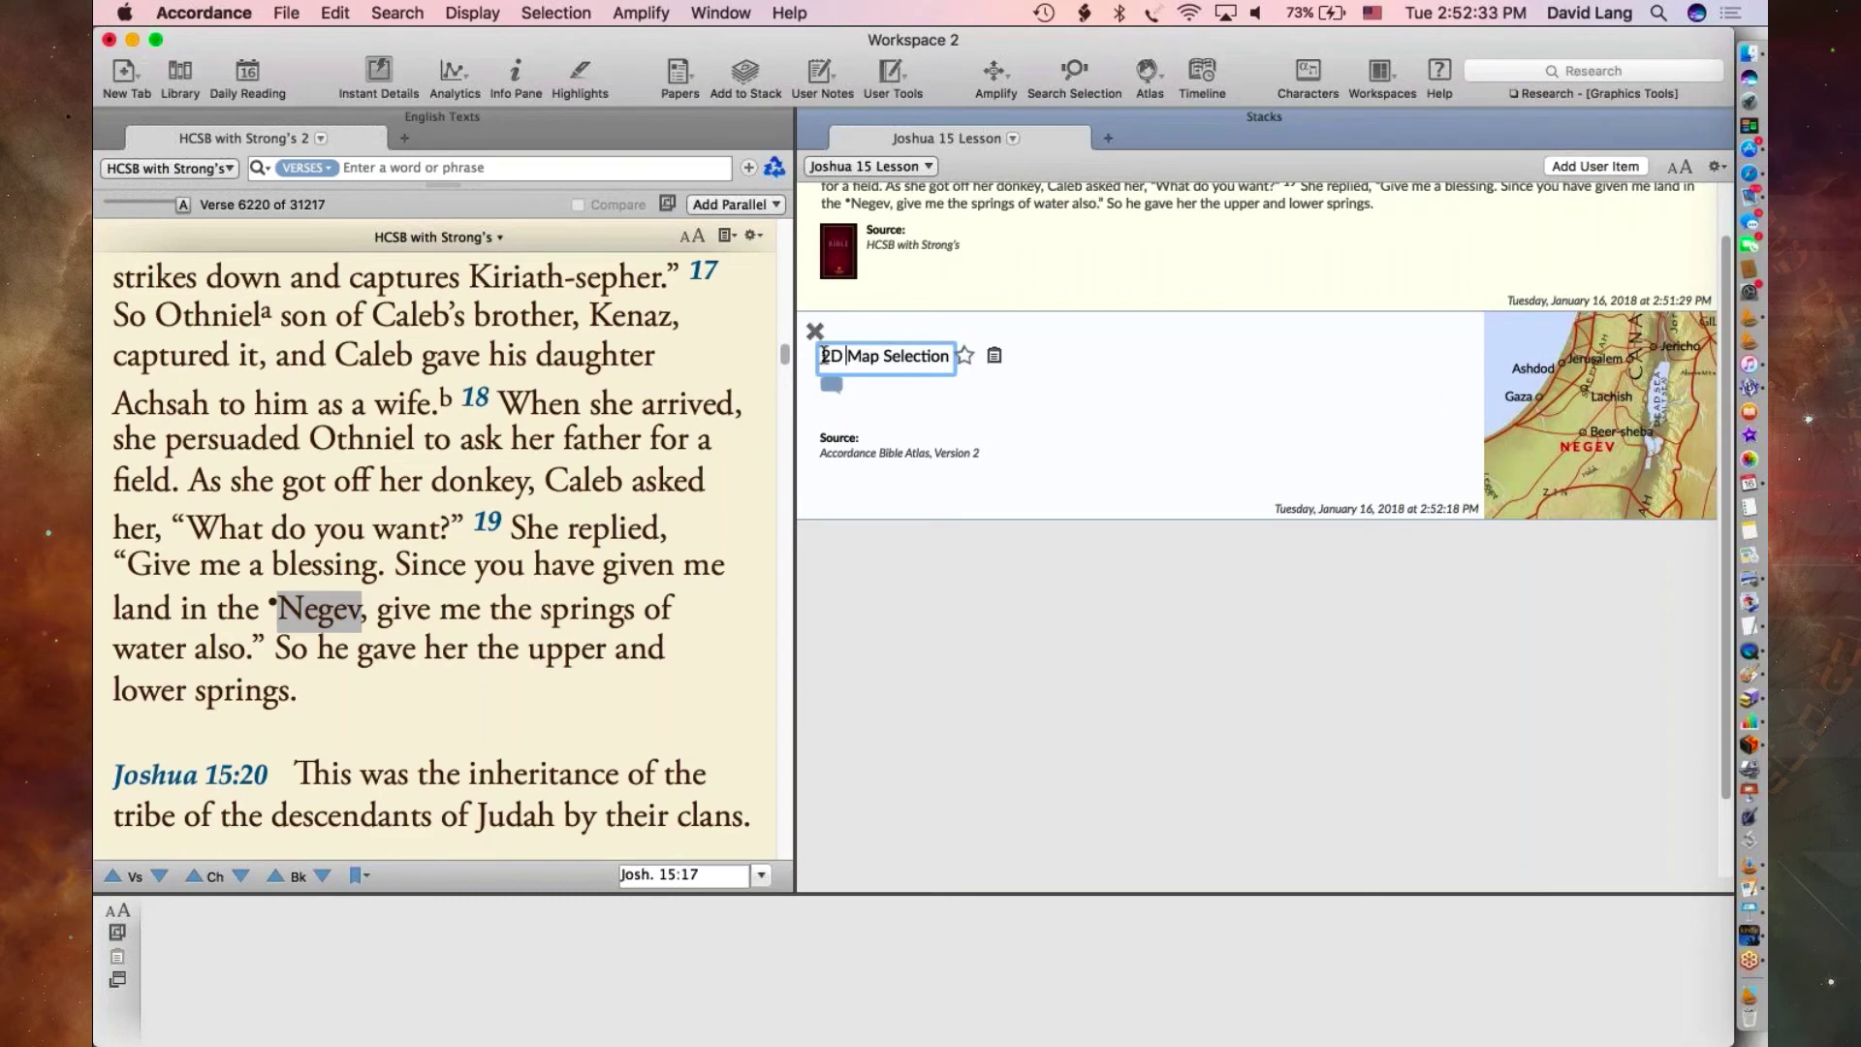
key(super+a)
text(Negev)
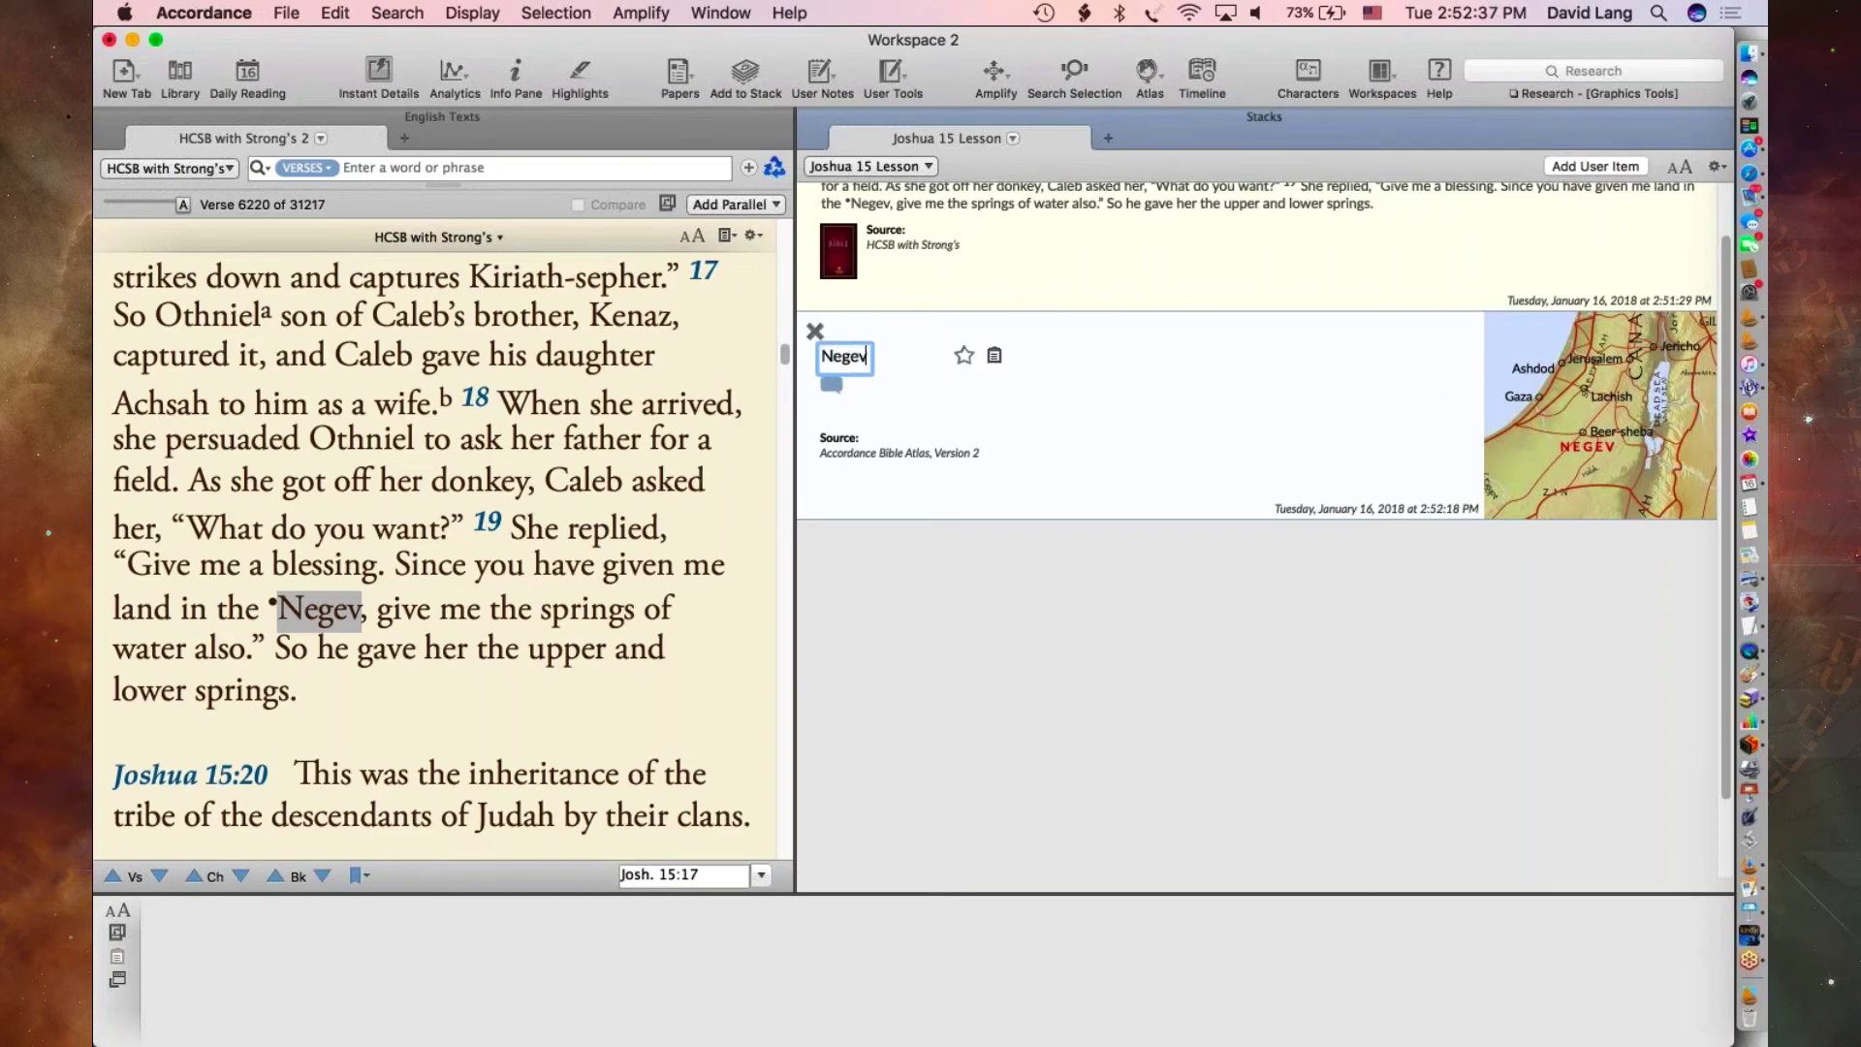
- Add the comment "Show map in slideshow" to the Negev item and view its map image enlarged
click(857, 388)
text(Show map)
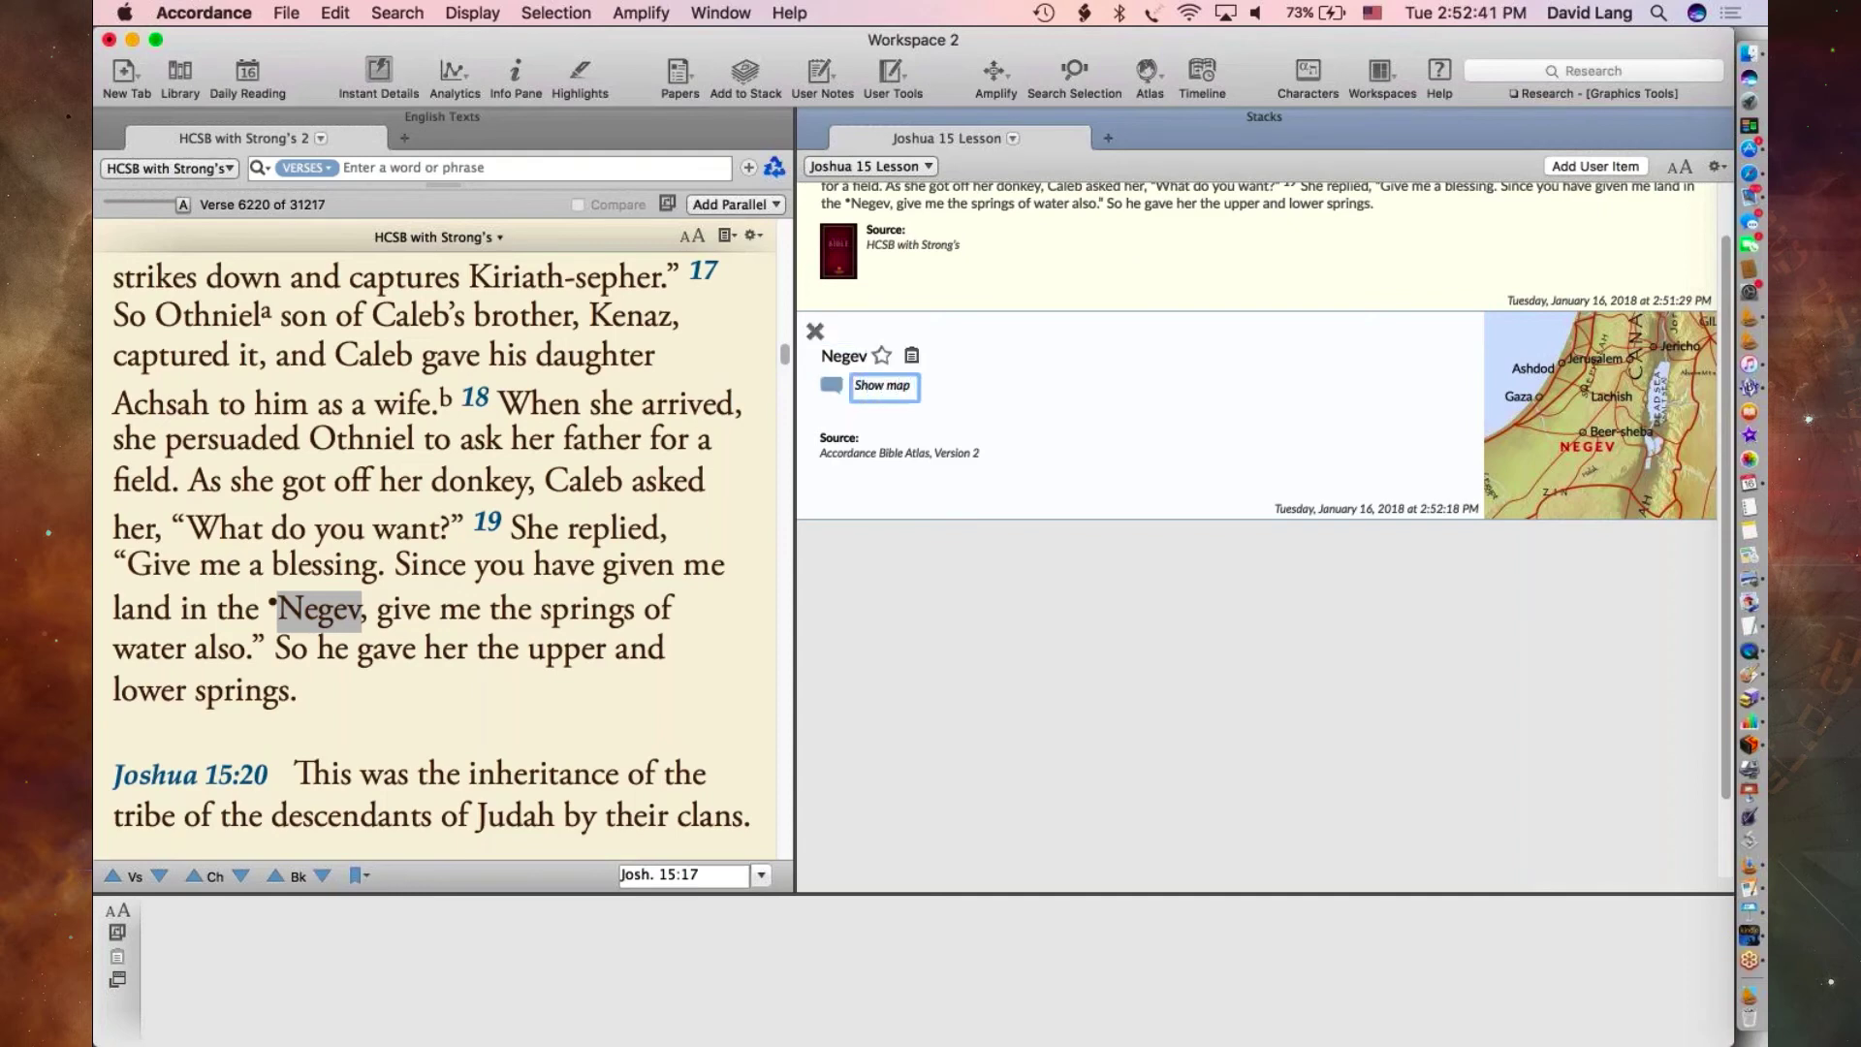
text( in slideshow)
click(1172, 494)
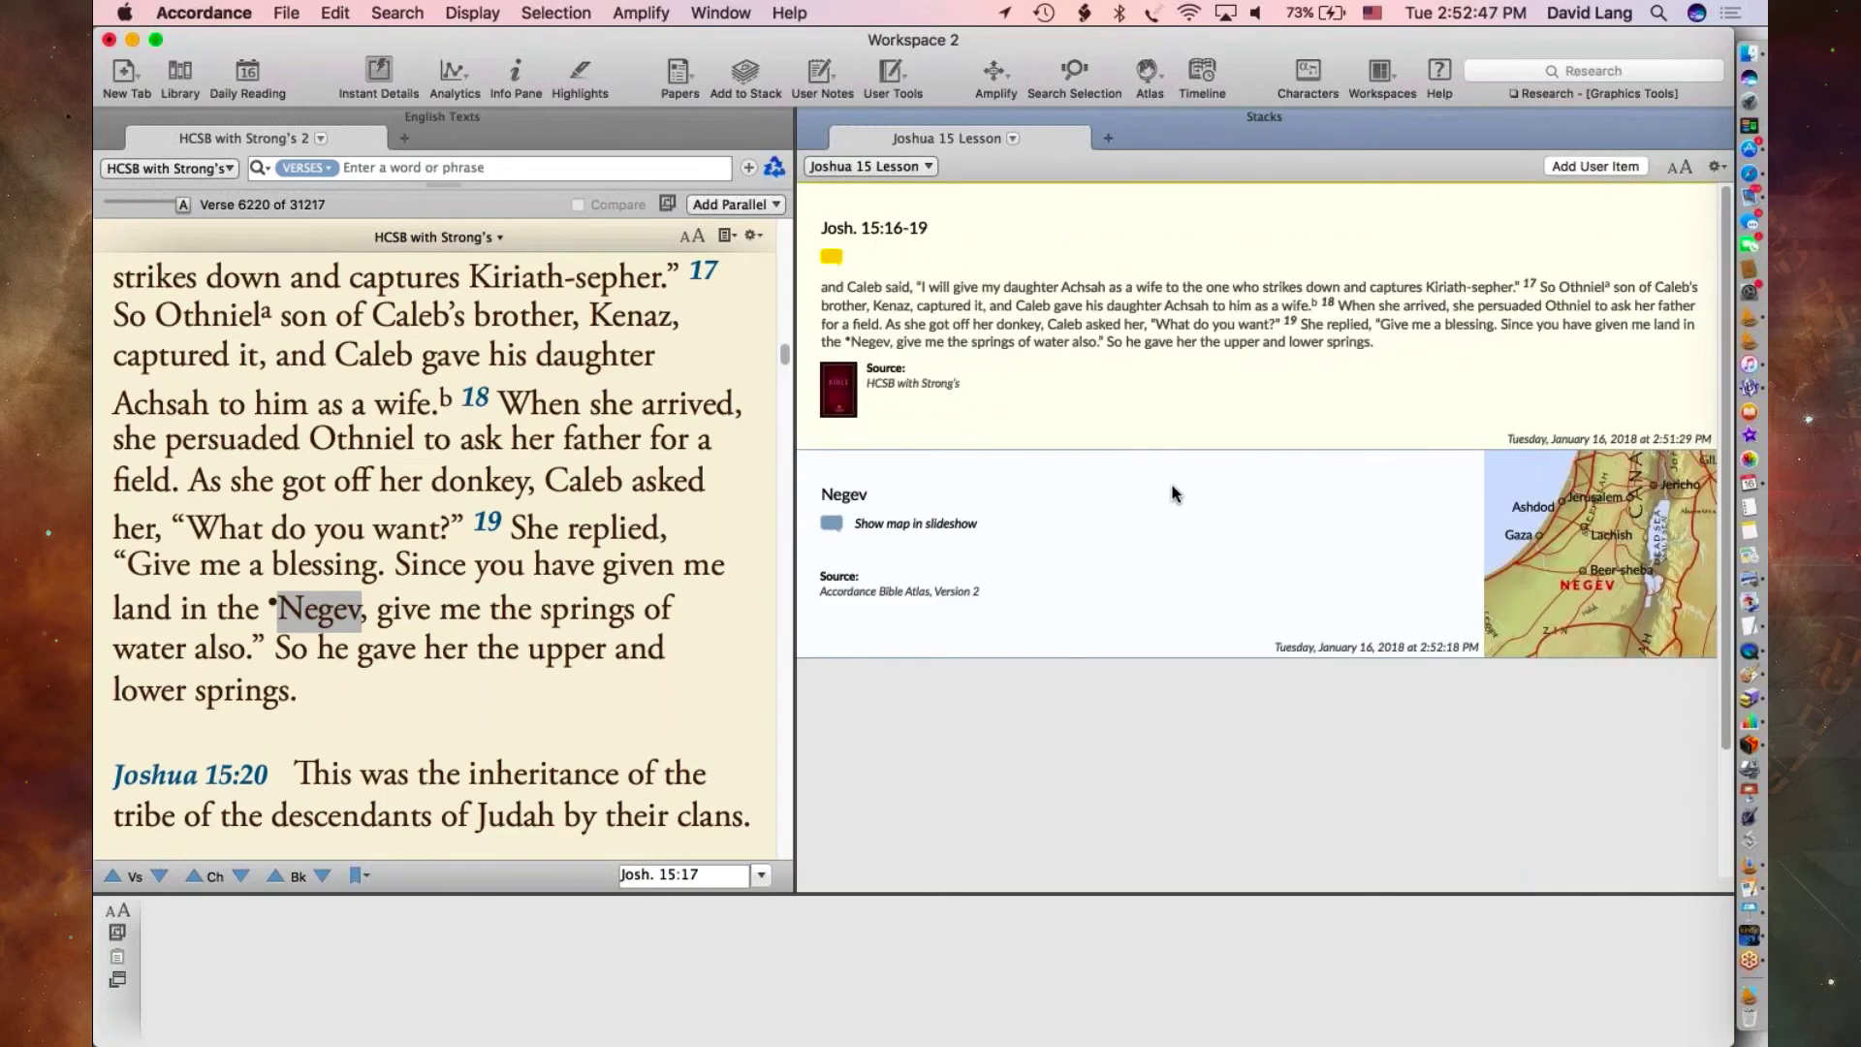
mouse_move(1173, 494)
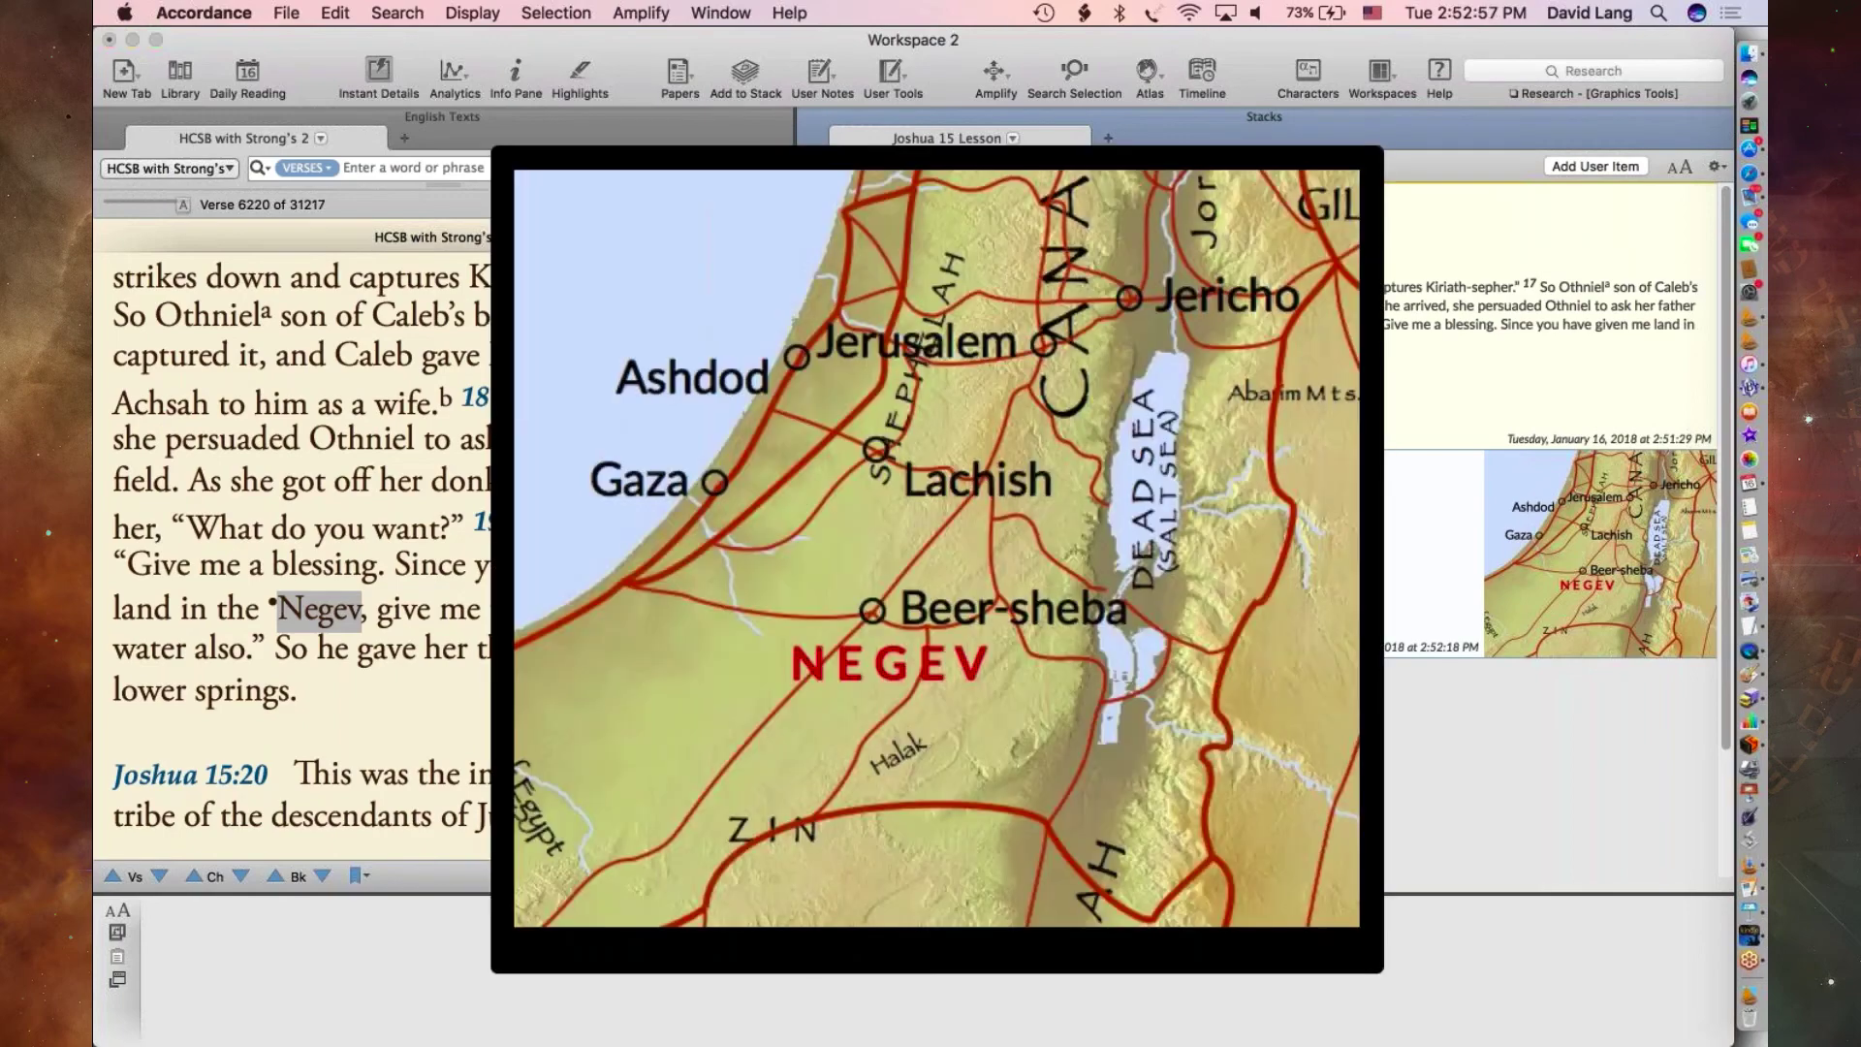
click(1413, 777)
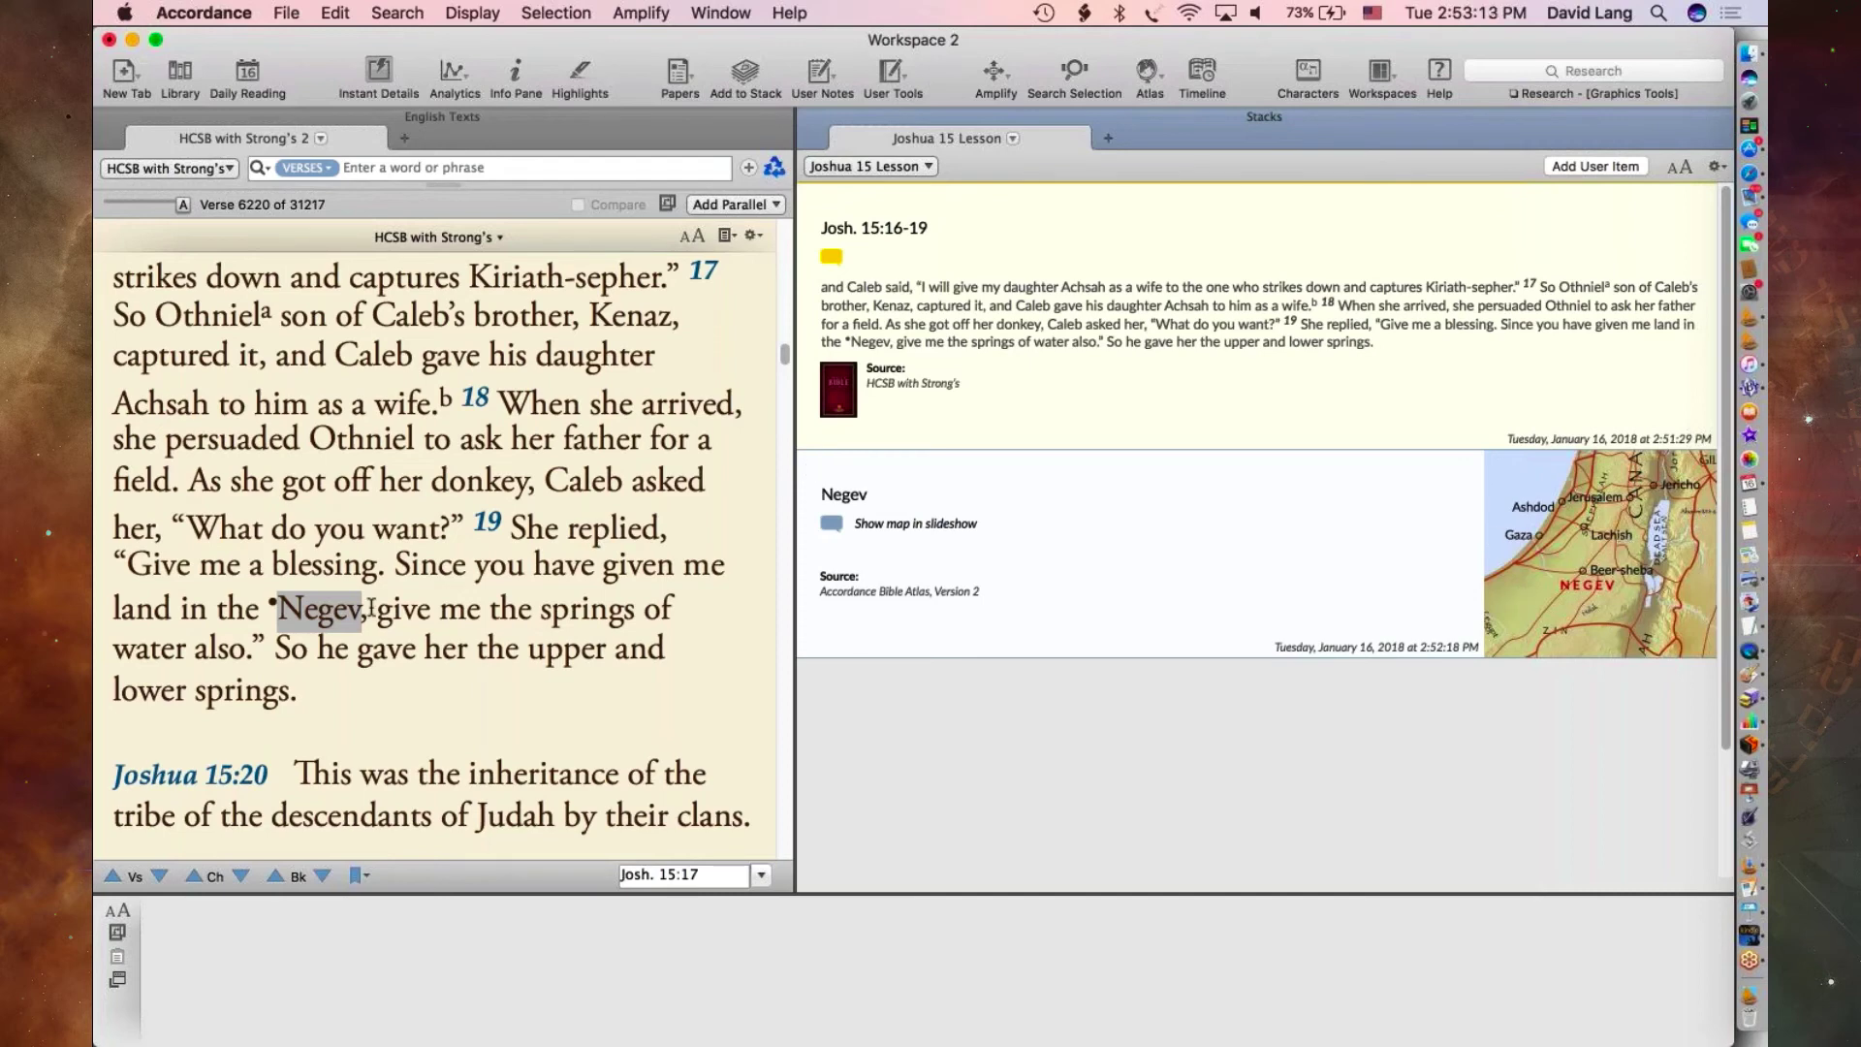
- Select "Negev" in Joshua 15:19 and look it up on the Light Browns Atlas map
double_click(320, 613)
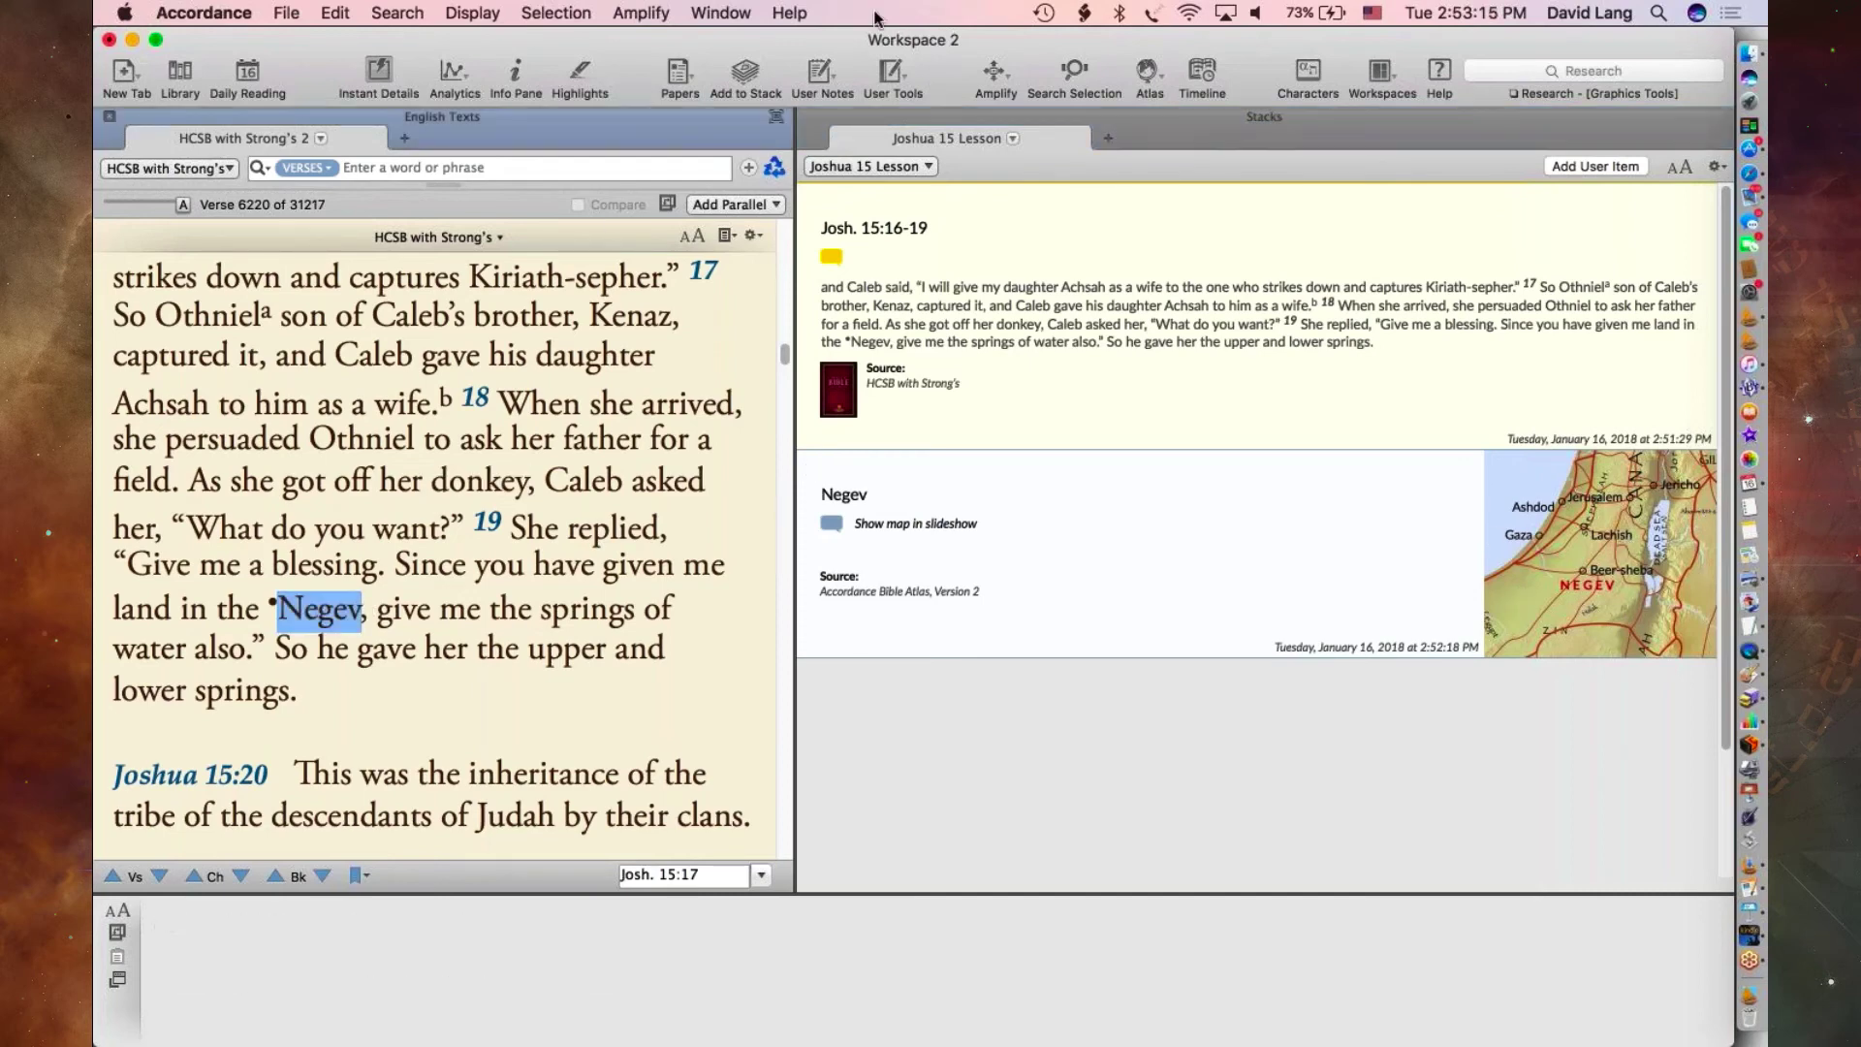
click(1145, 75)
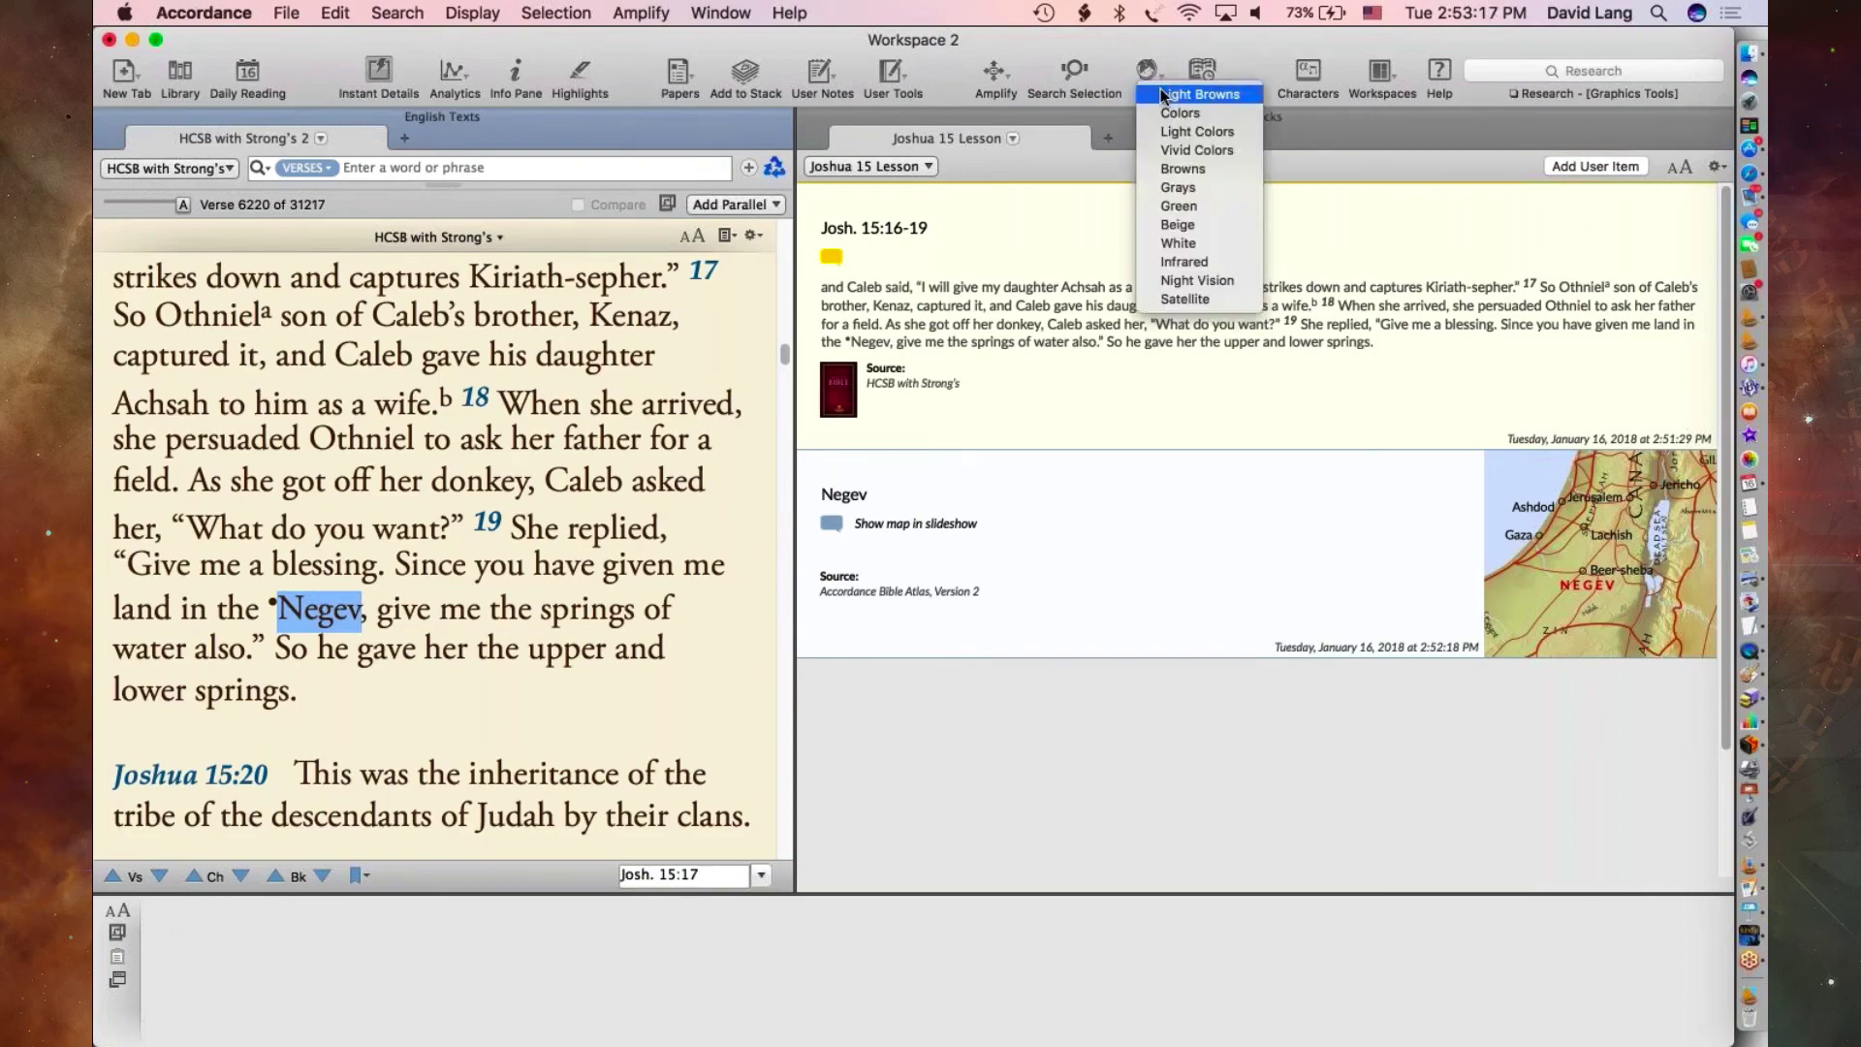
click(1151, 95)
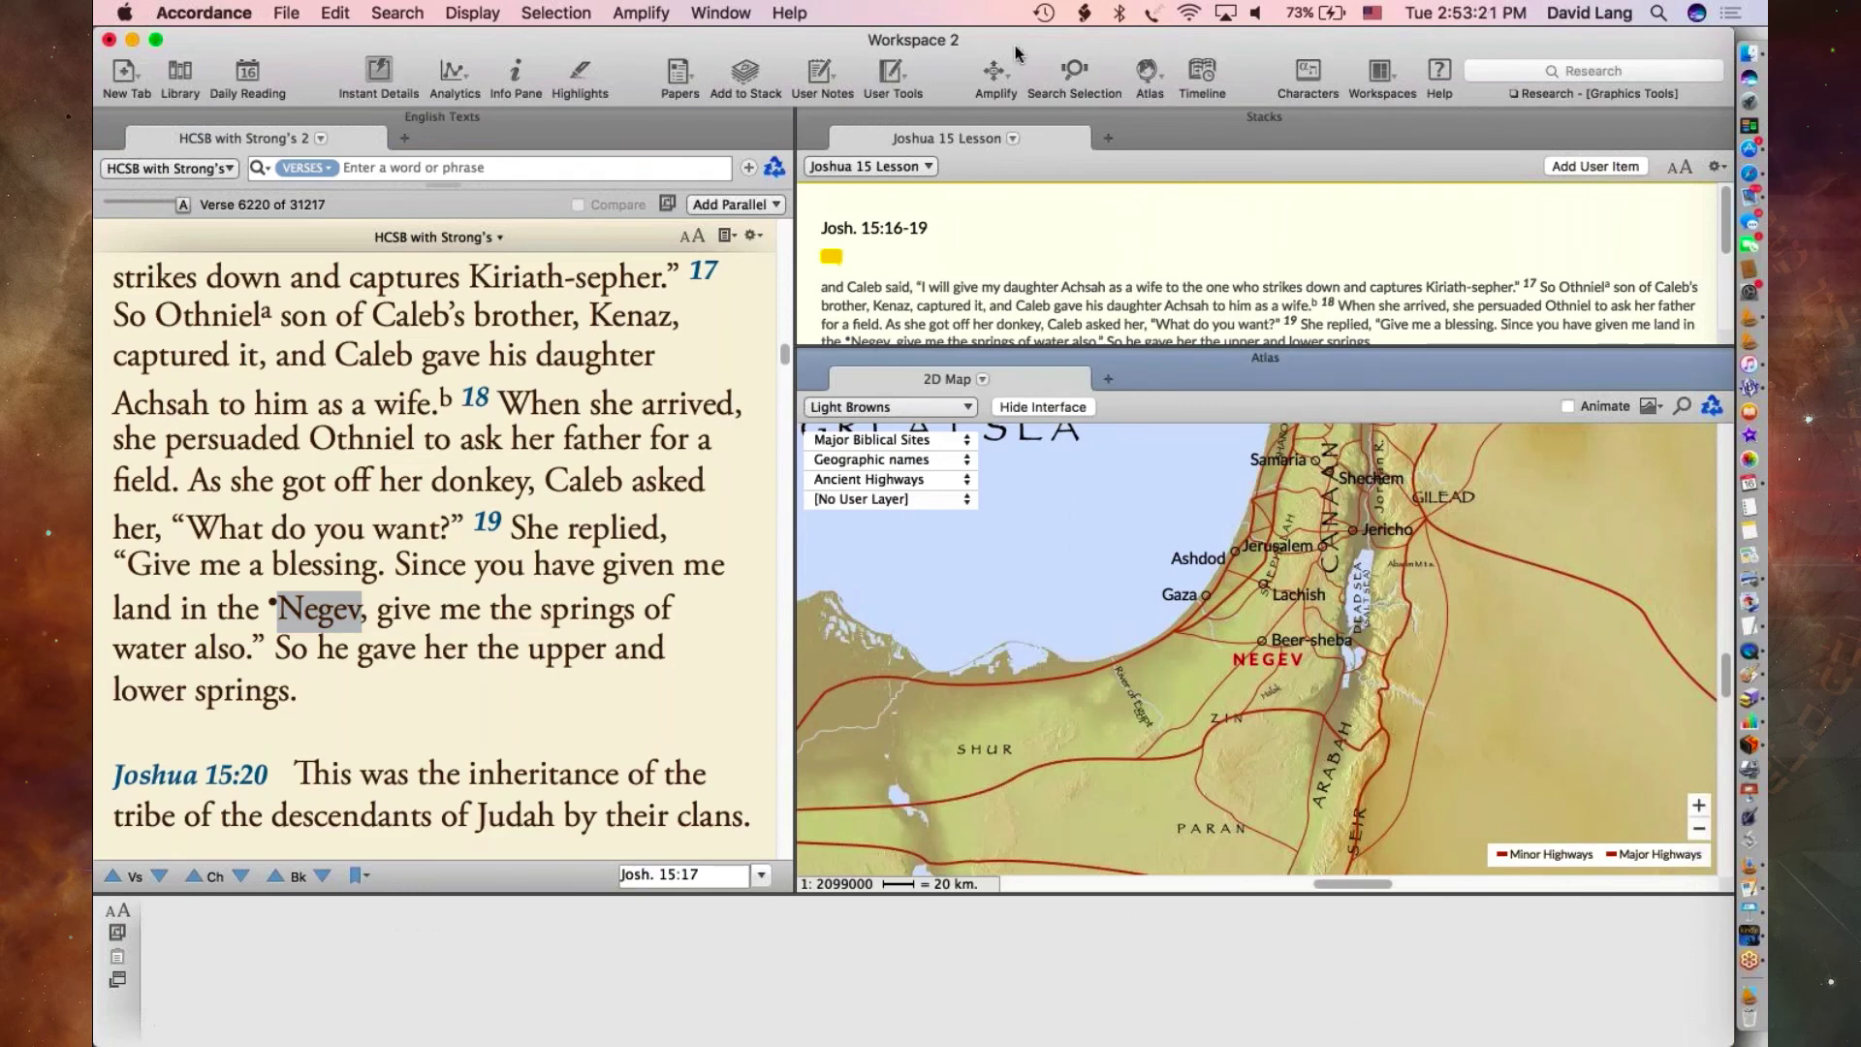
- Add the entire 2D map view to the Joshua 15 Lesson stack and delete that item again
click(746, 76)
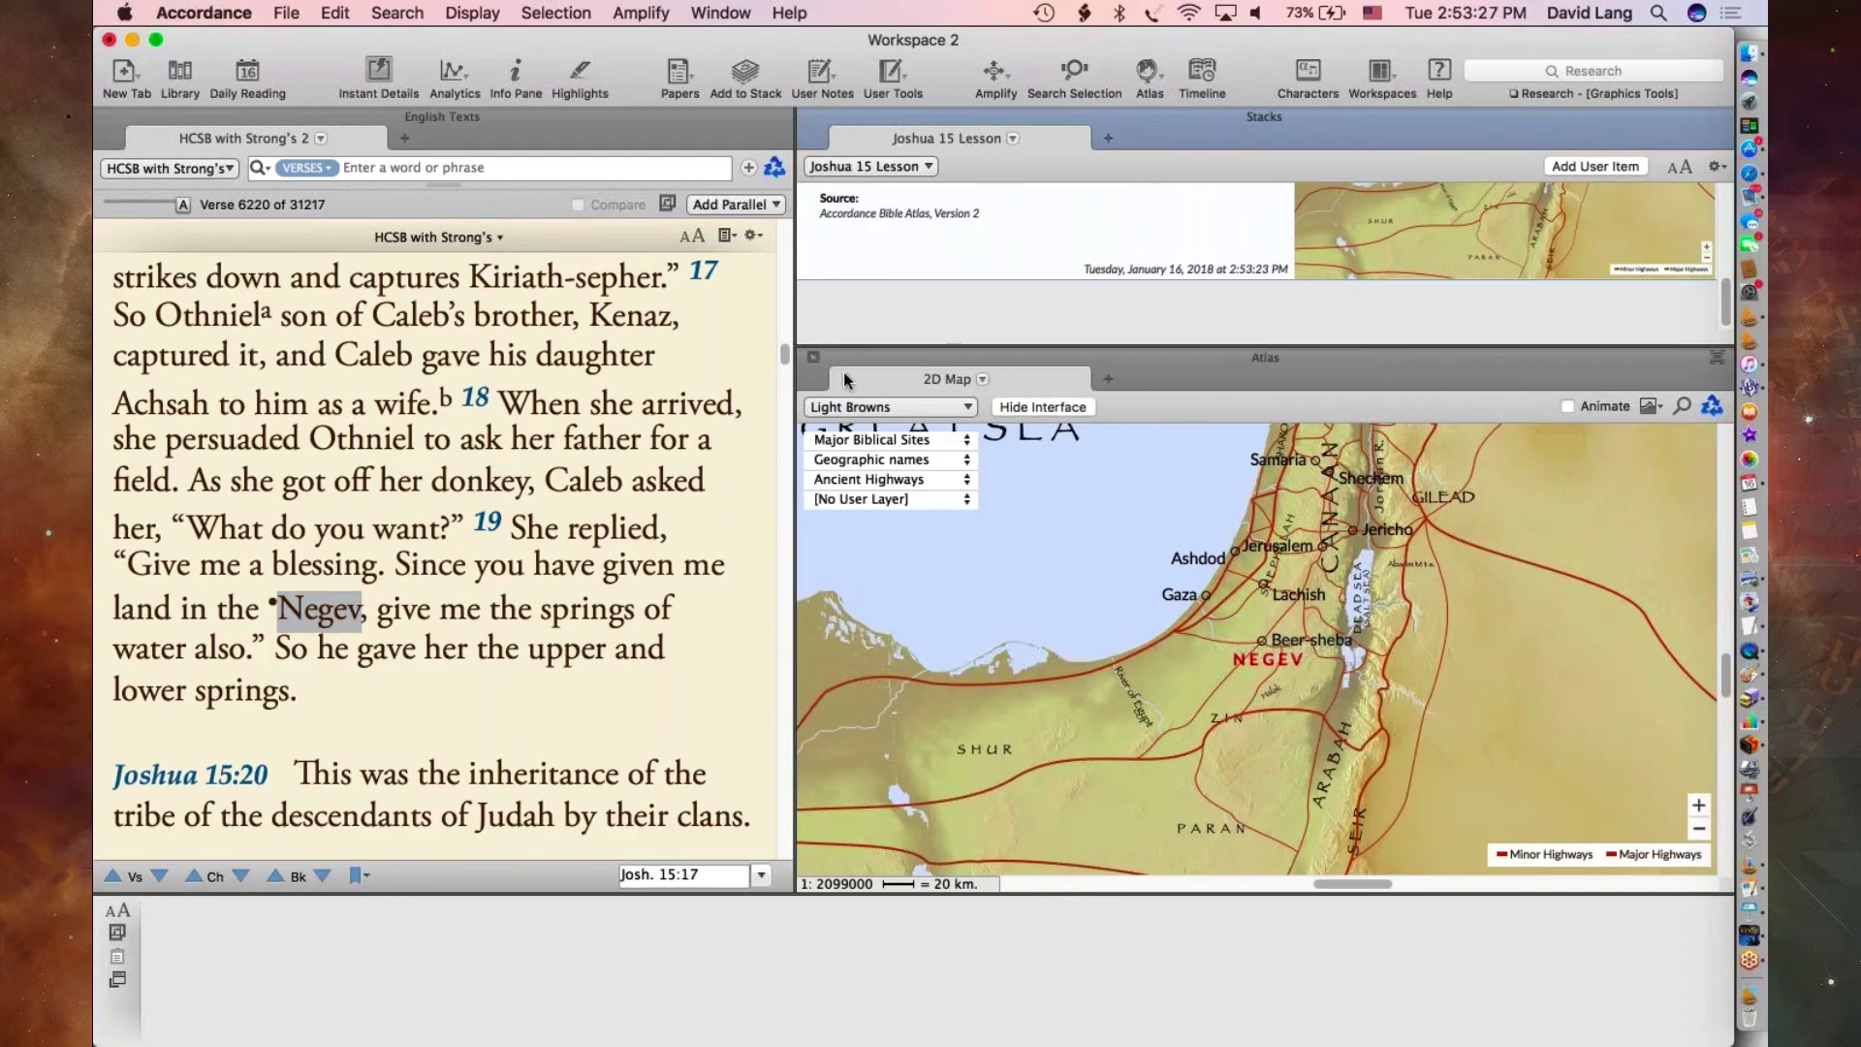
mouse_move(889, 739)
scroll(1162, 262, up, 5)
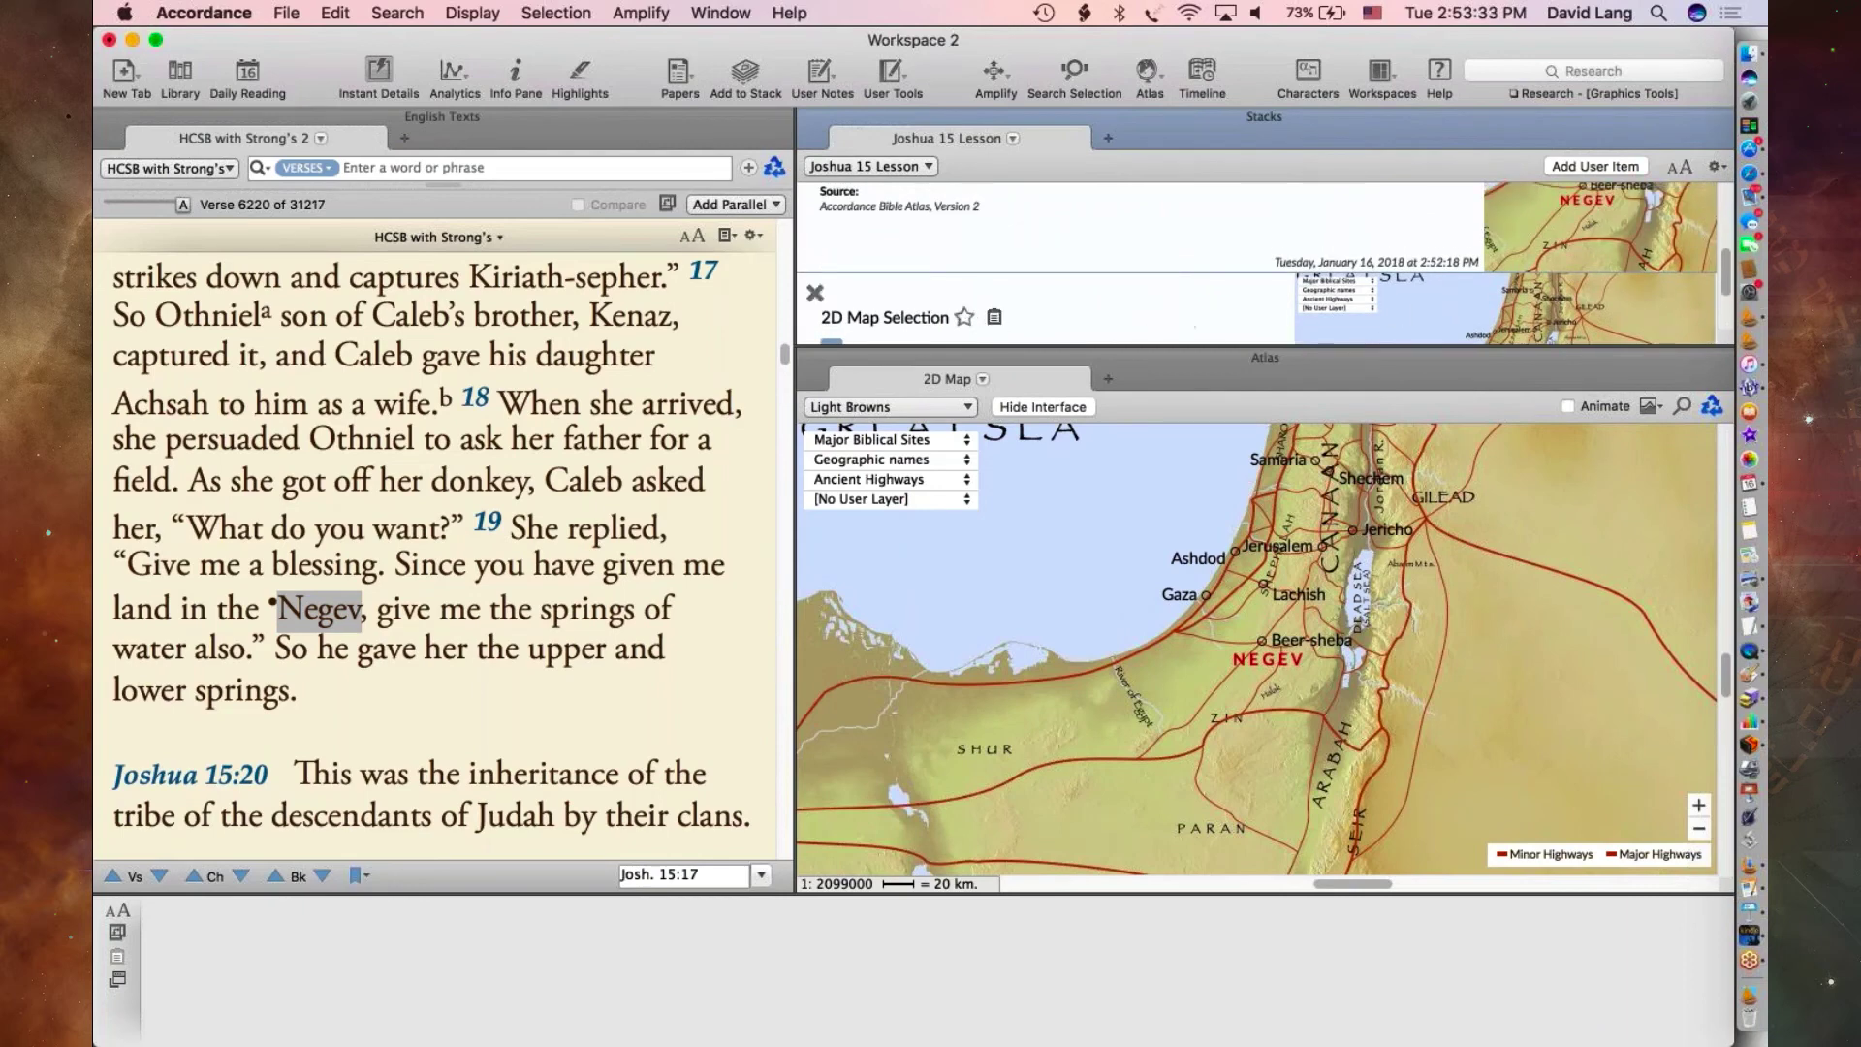
click(814, 293)
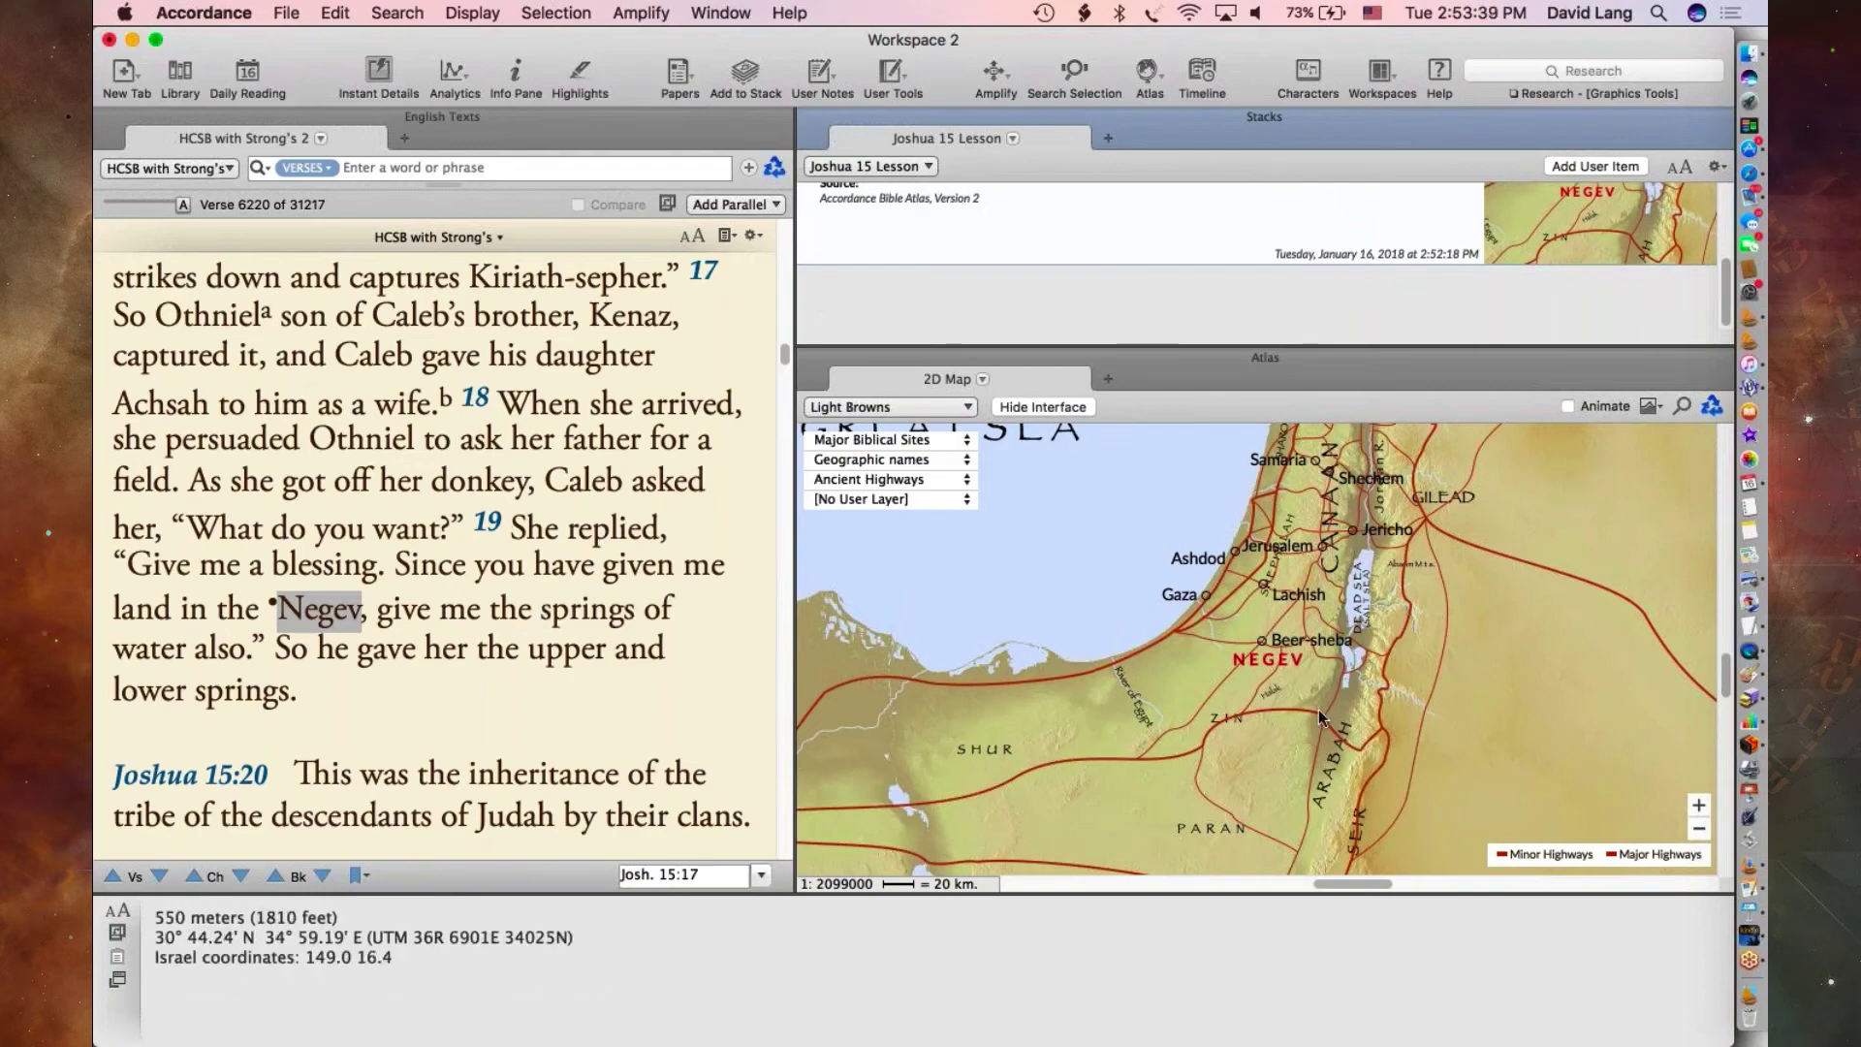
- Open the PhotoGuide article for Negev from its label on the Atlas map and enlarge the Figure 3 stream photo
click(1266, 665)
double_click(1265, 665)
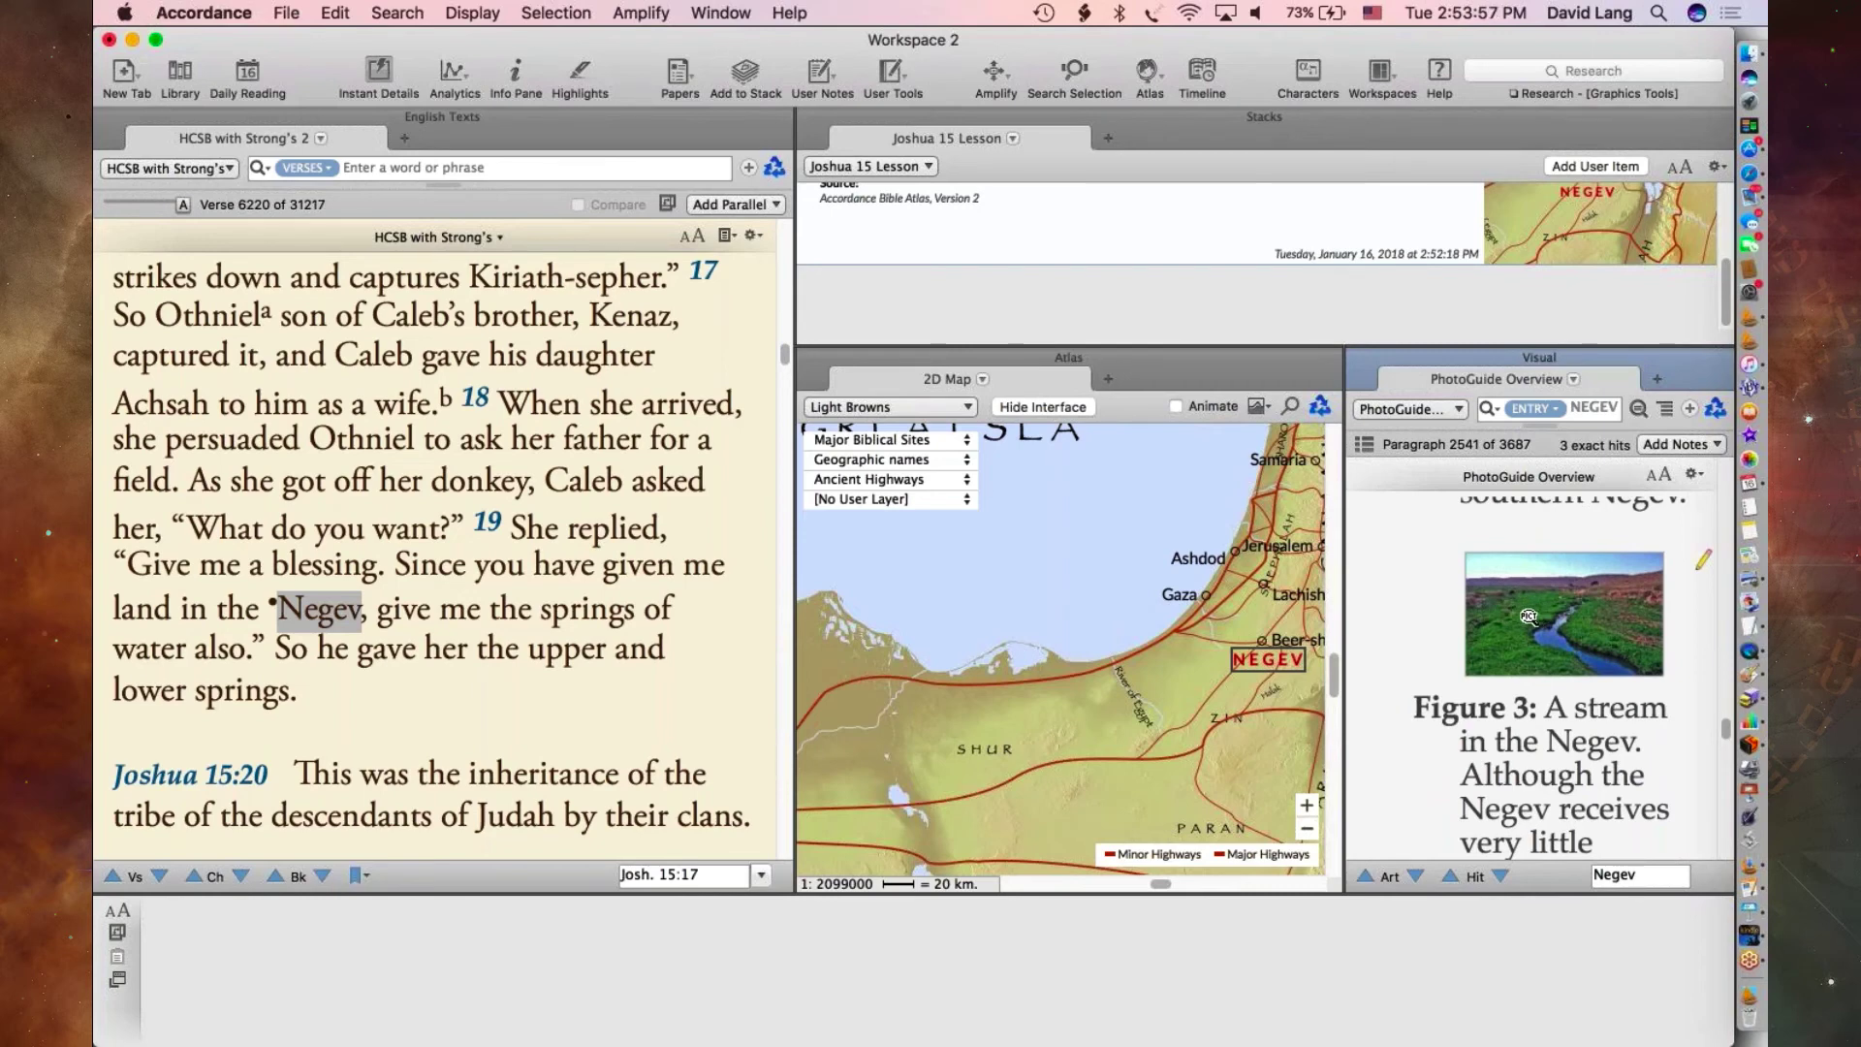
click(1529, 616)
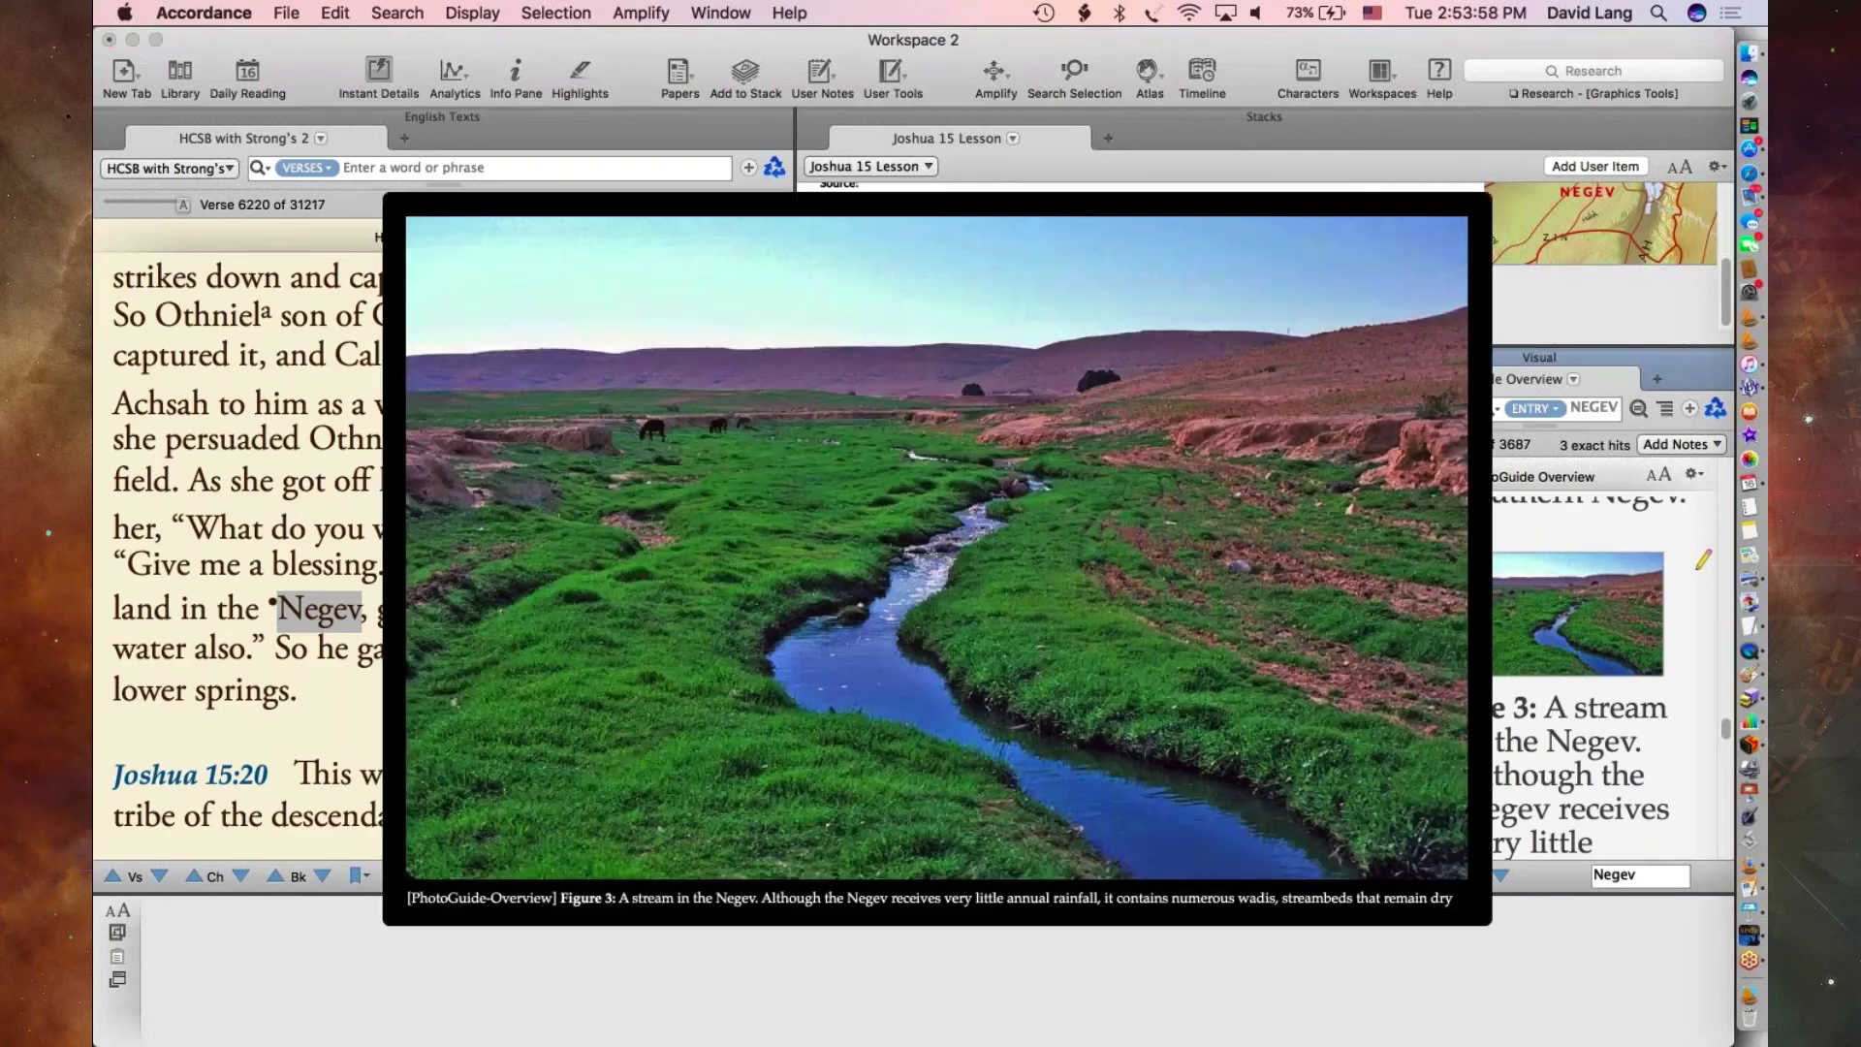
- Add the enlarged Negev stream photo to the current stack "Joshua 15 Lesson"
mouse_move(1196, 679)
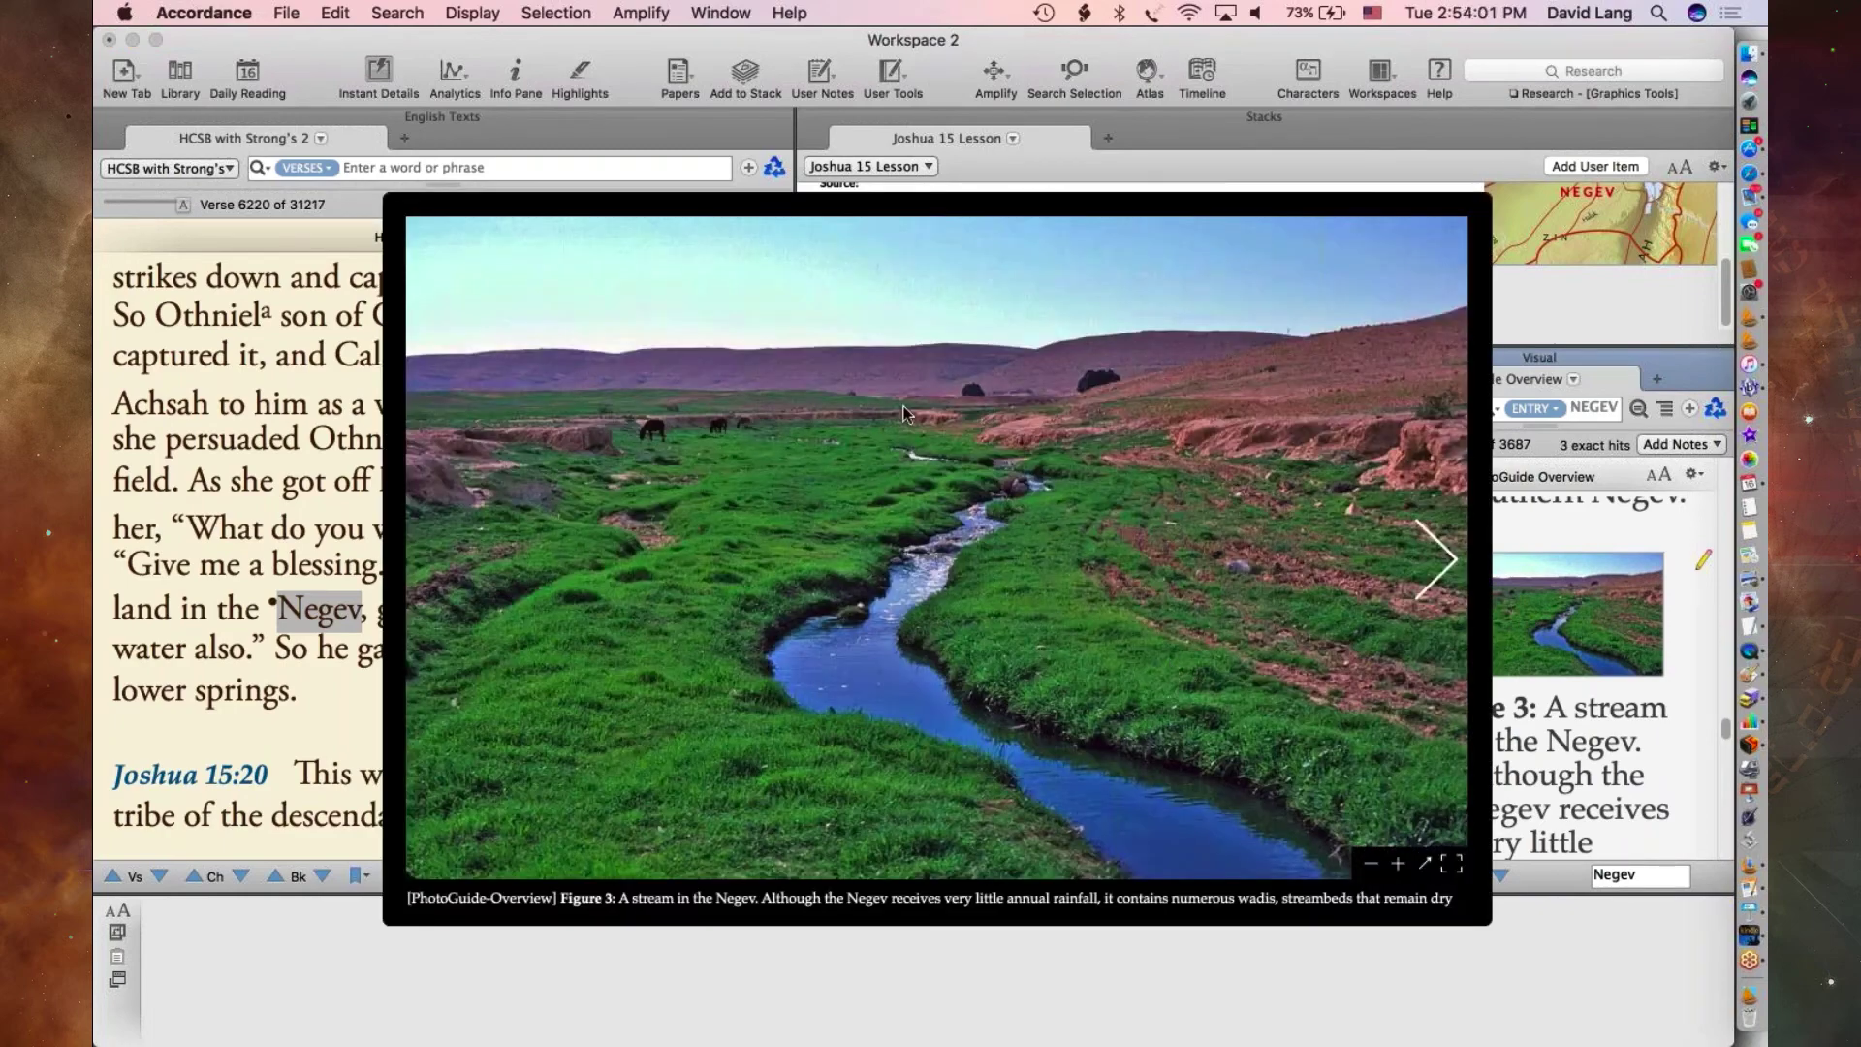
click(561, 12)
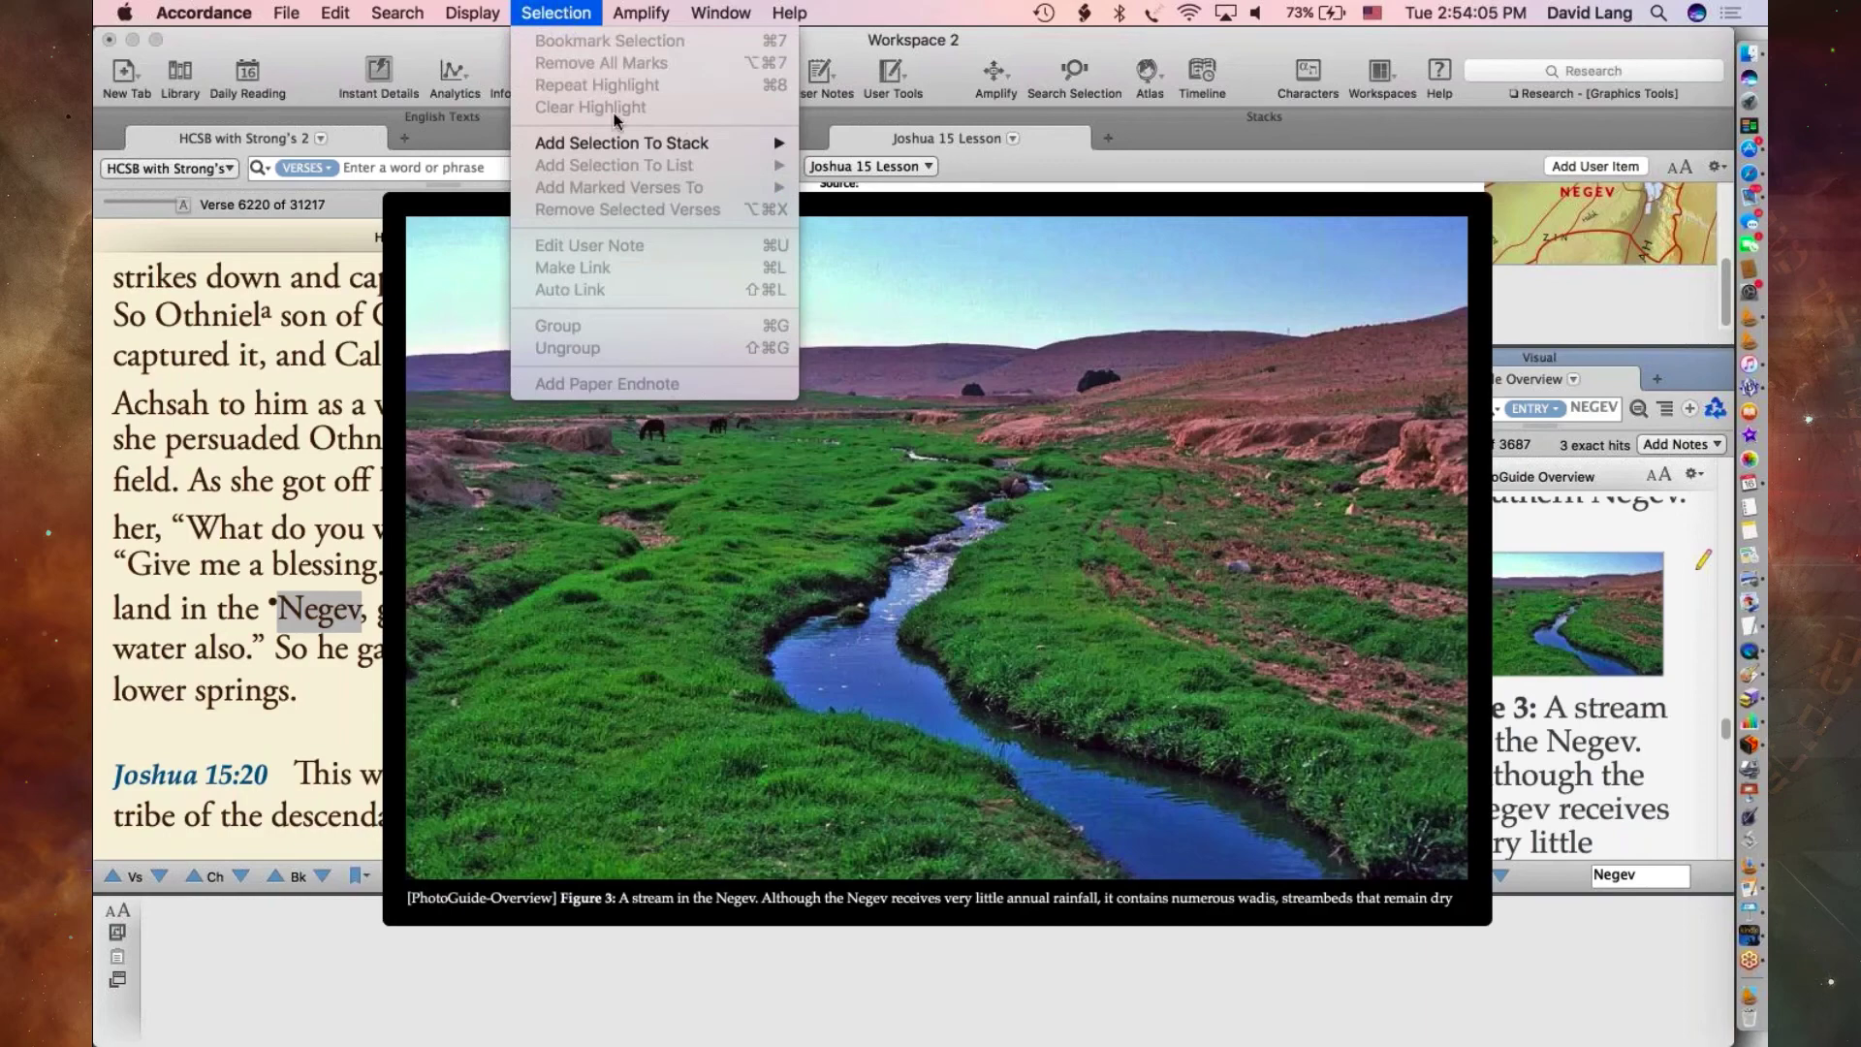
mouse_move(615, 145)
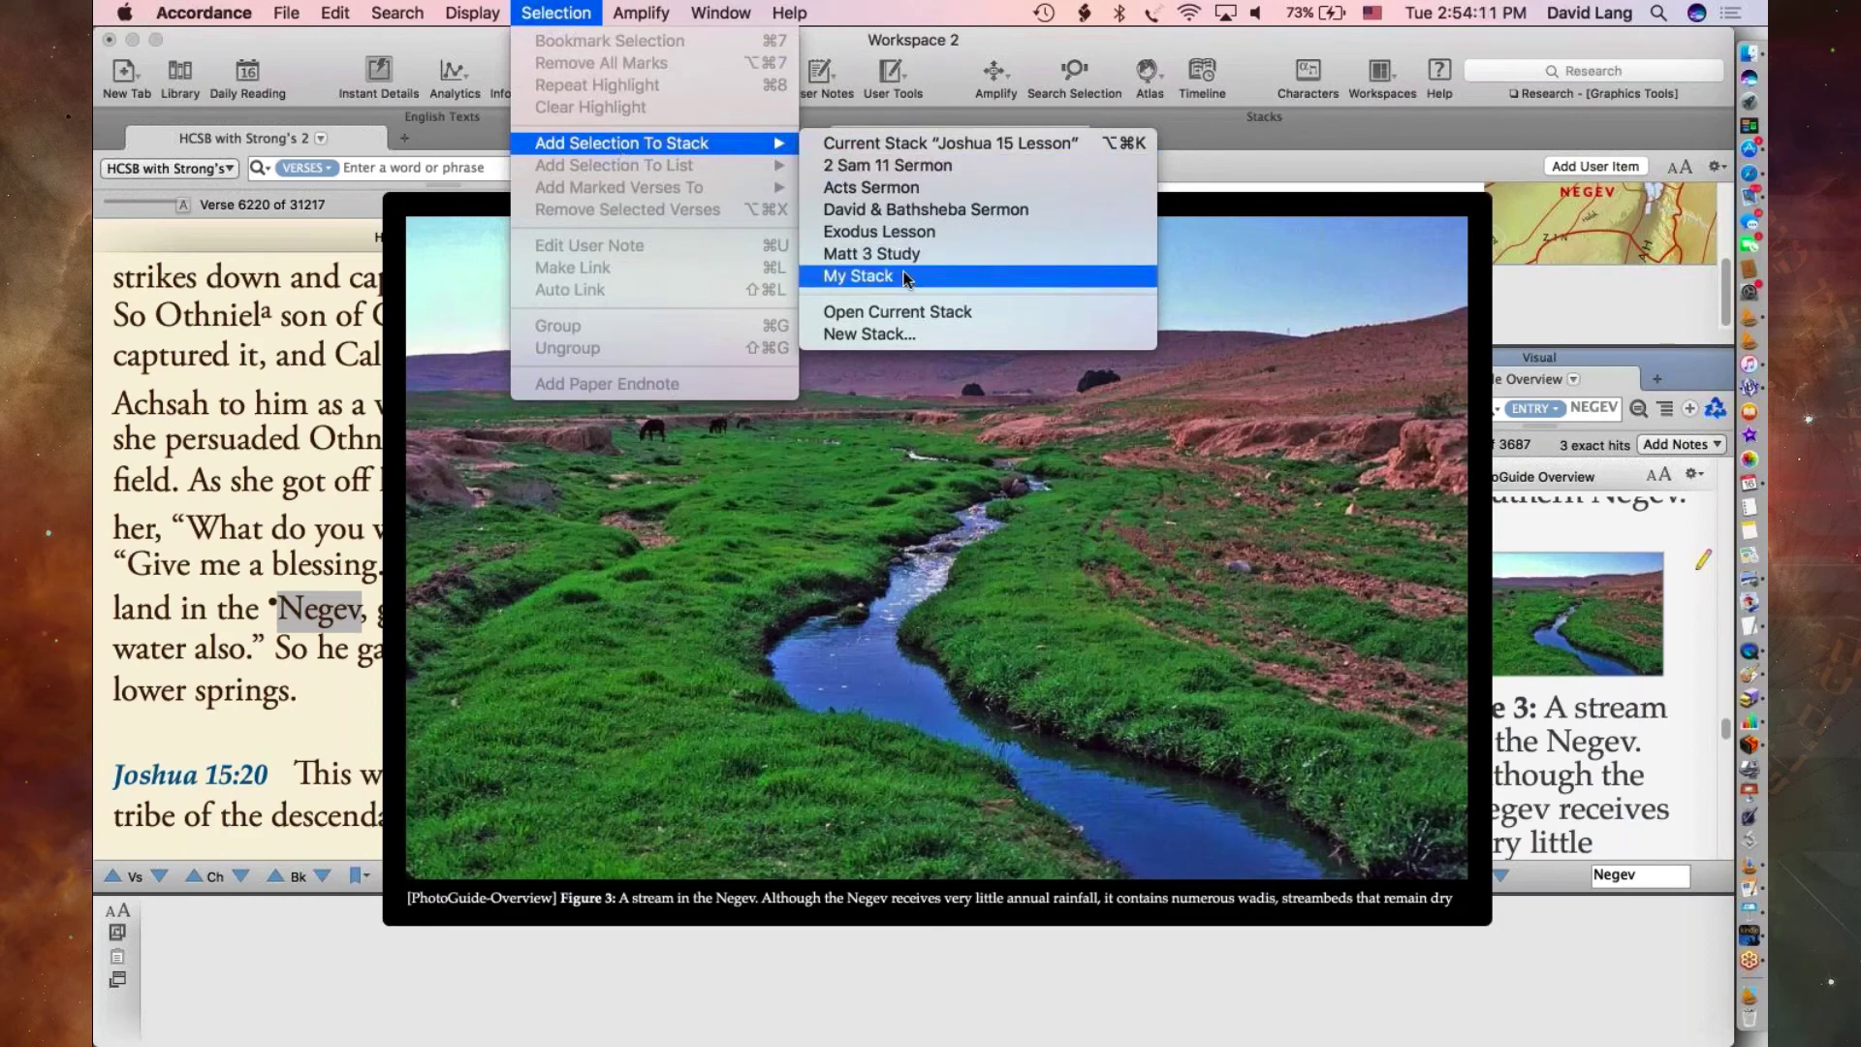
click(1023, 143)
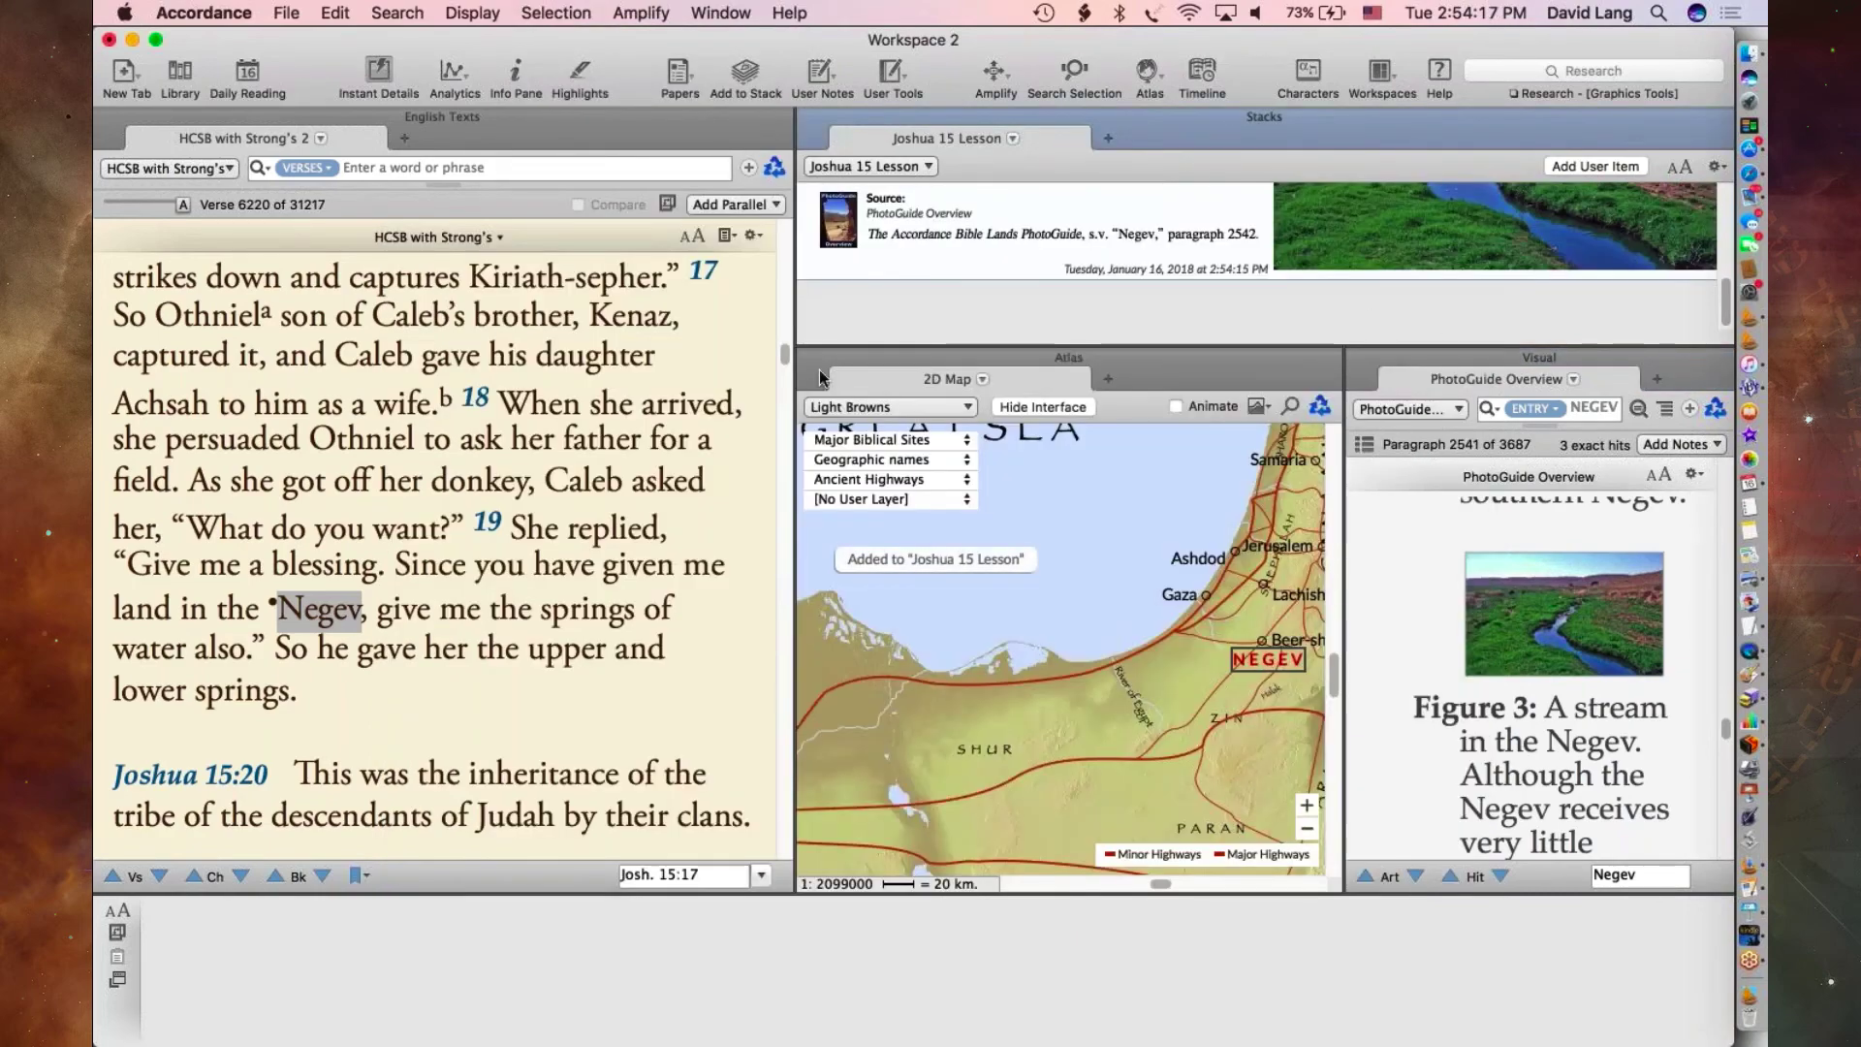
- Review the new stream photo item in the stack and open its PhotoGuide source from there
scroll(1265, 316, up, 3)
scroll(1265, 316, up, 5)
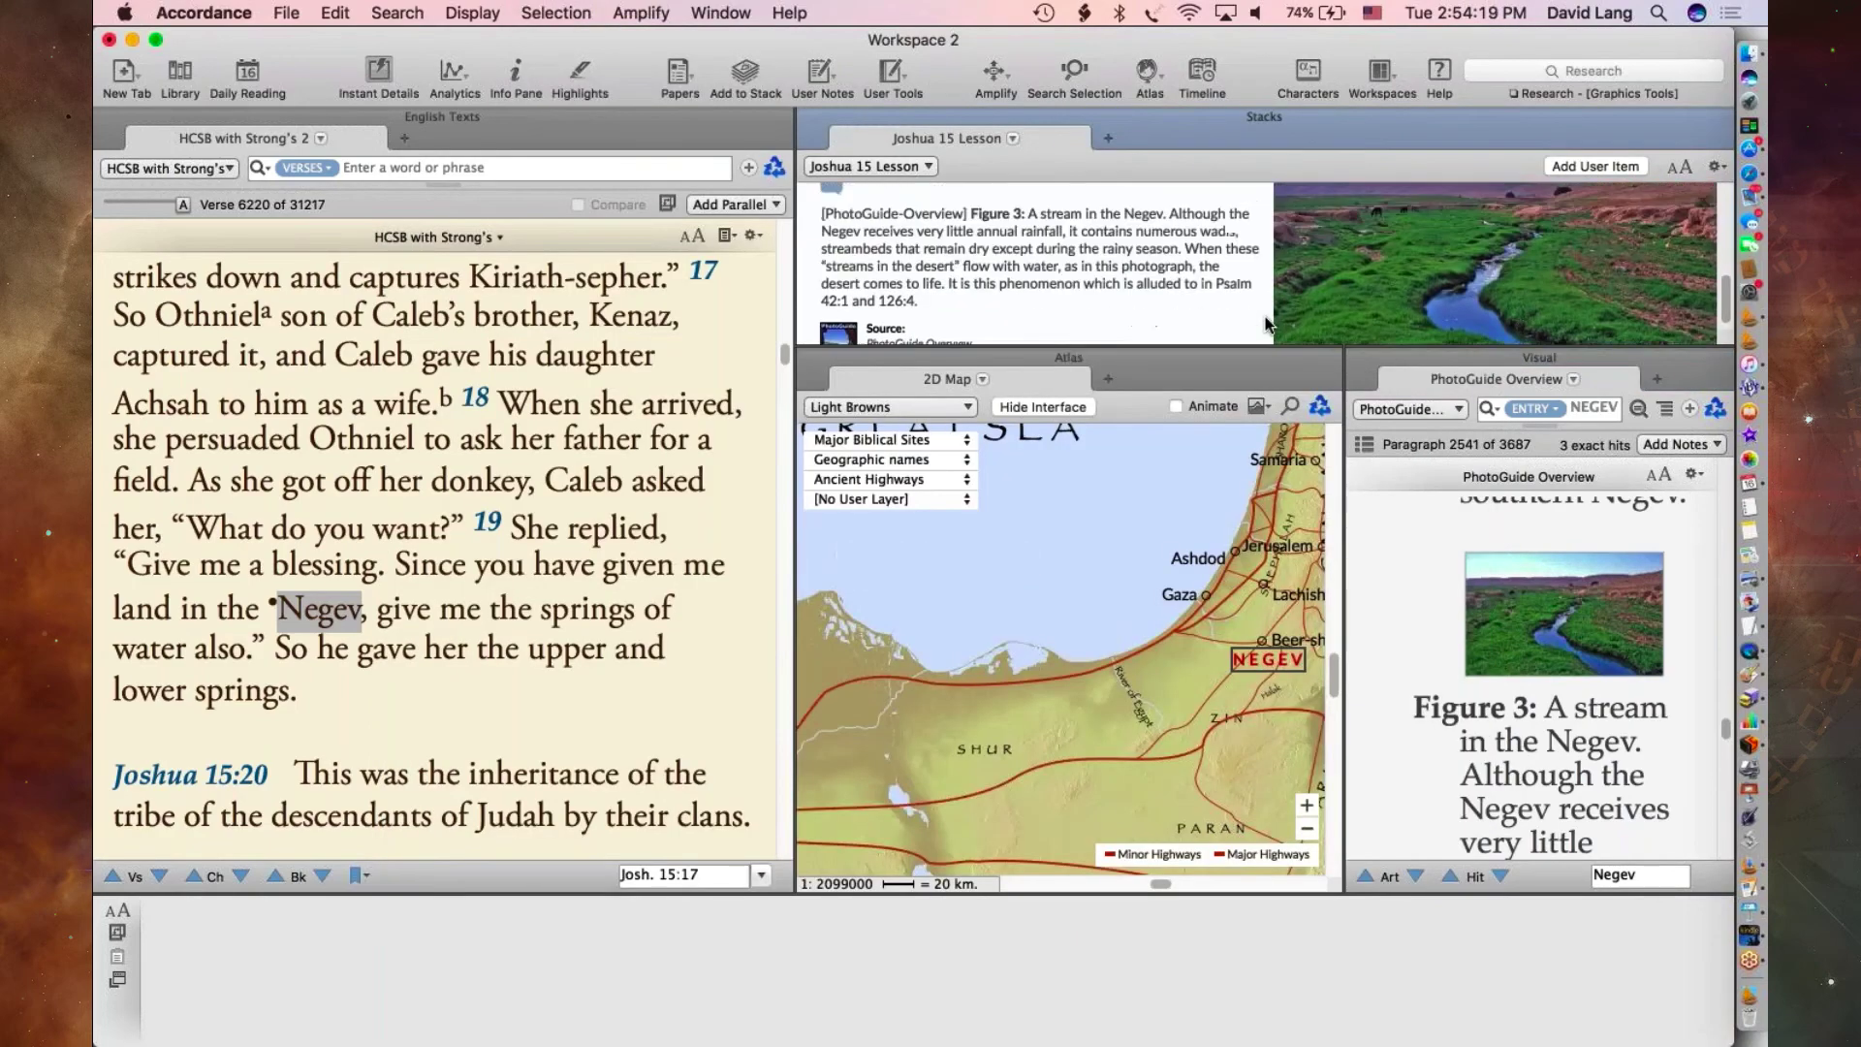
scroll(1037, 275, down, 5)
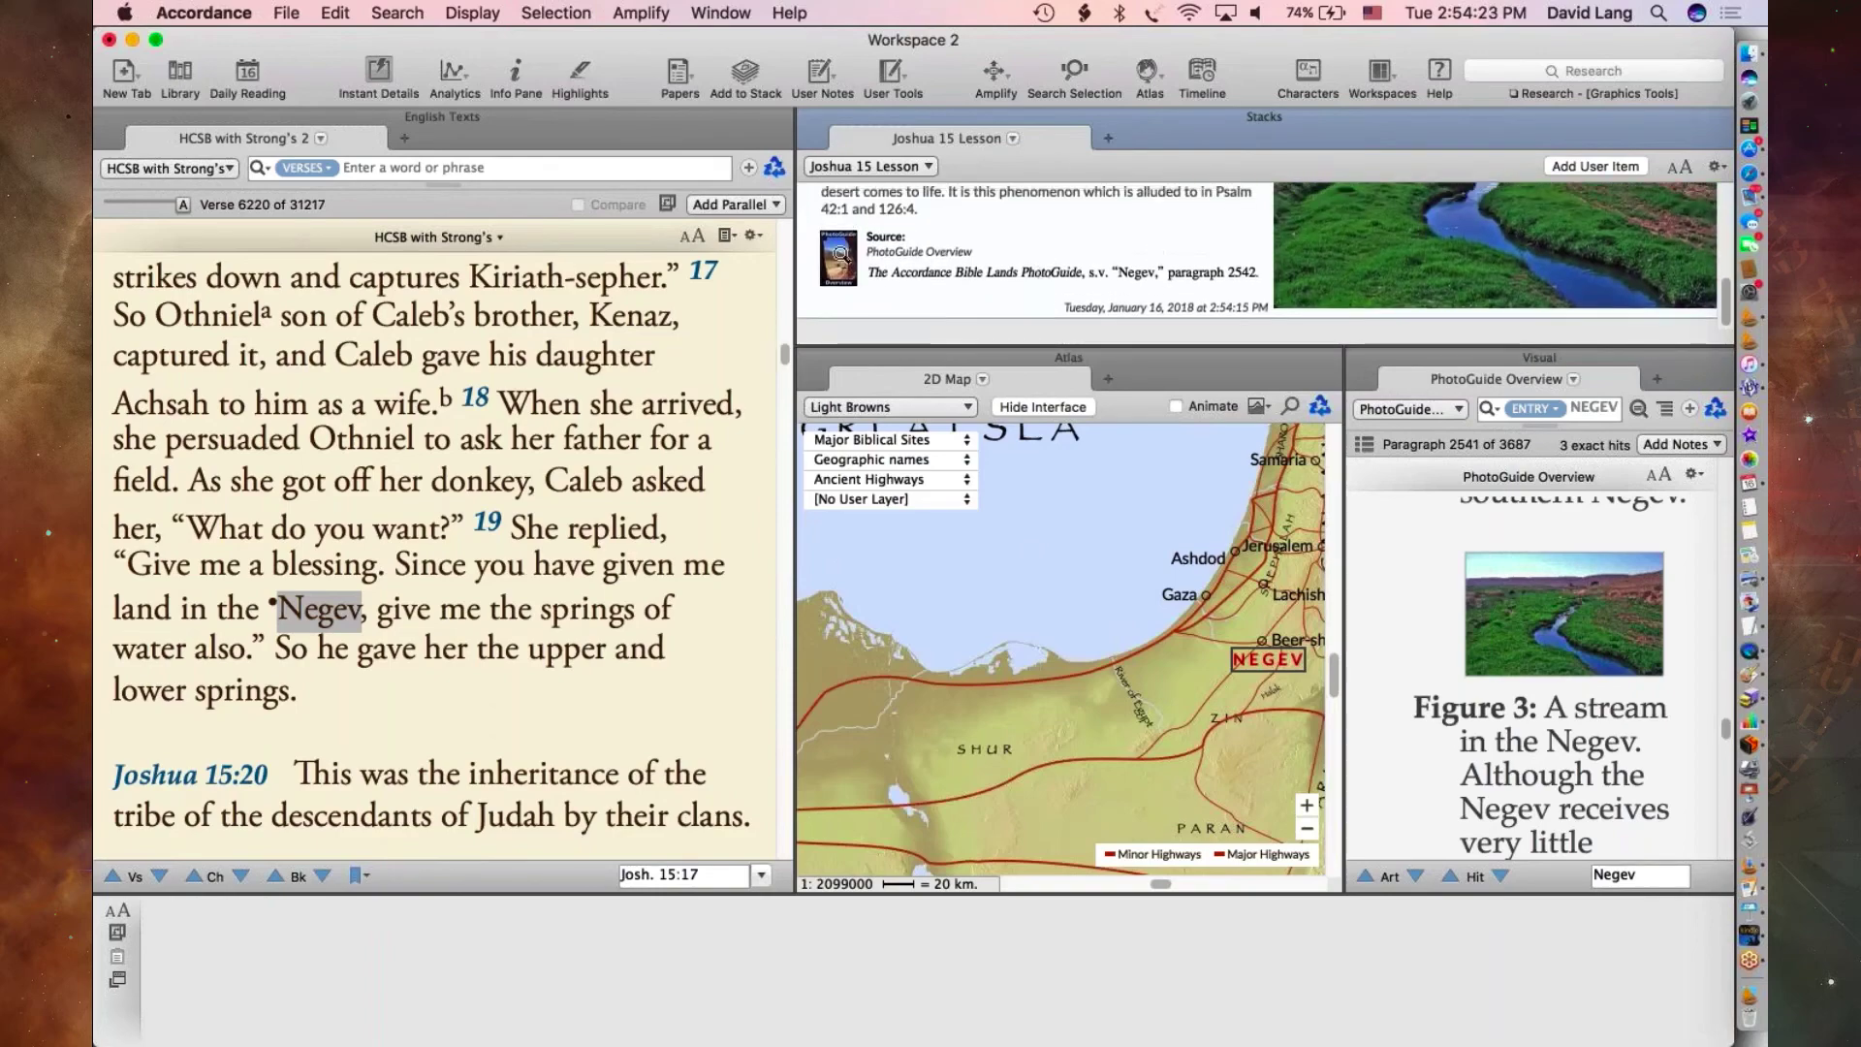
click(1361, 356)
click(843, 265)
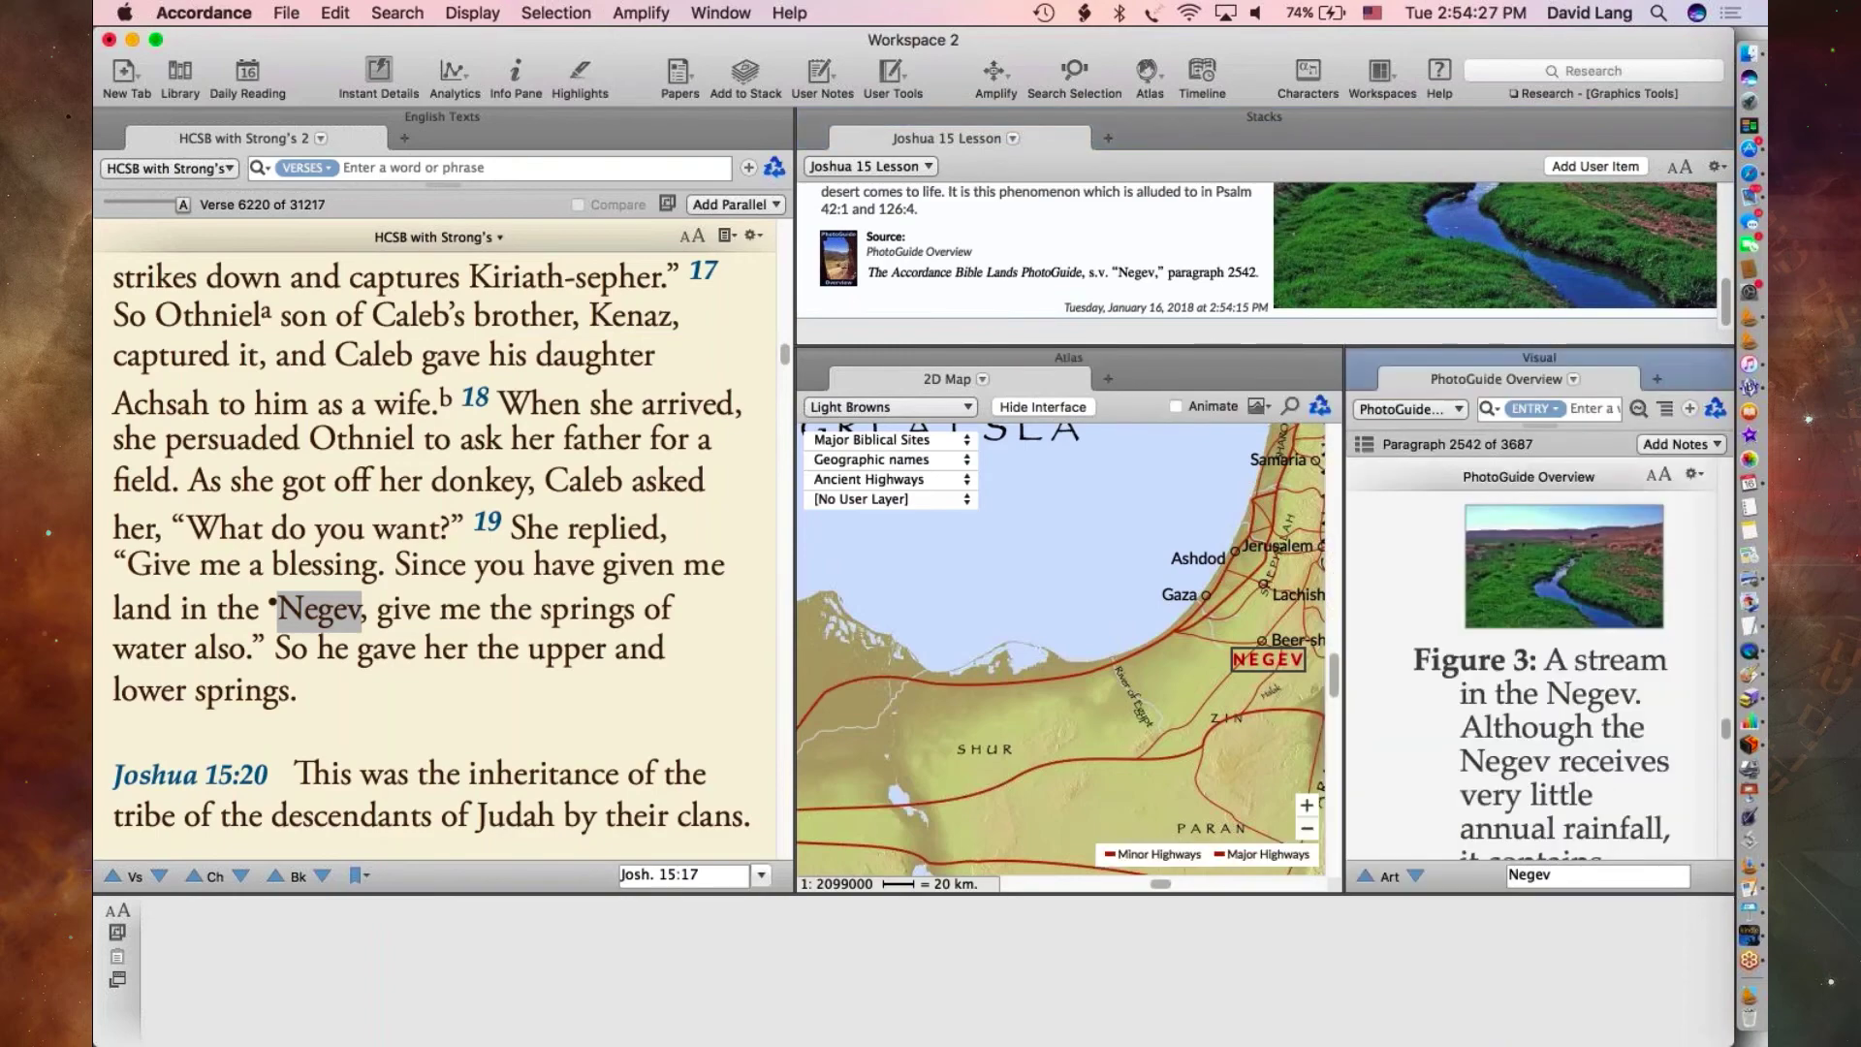
- Enlarge the Figure 1 photo of Ein Avdat Canyon in the PhotoGuide and add it to the Joshua 15 Lesson stack
scroll(1548, 678, up, 10)
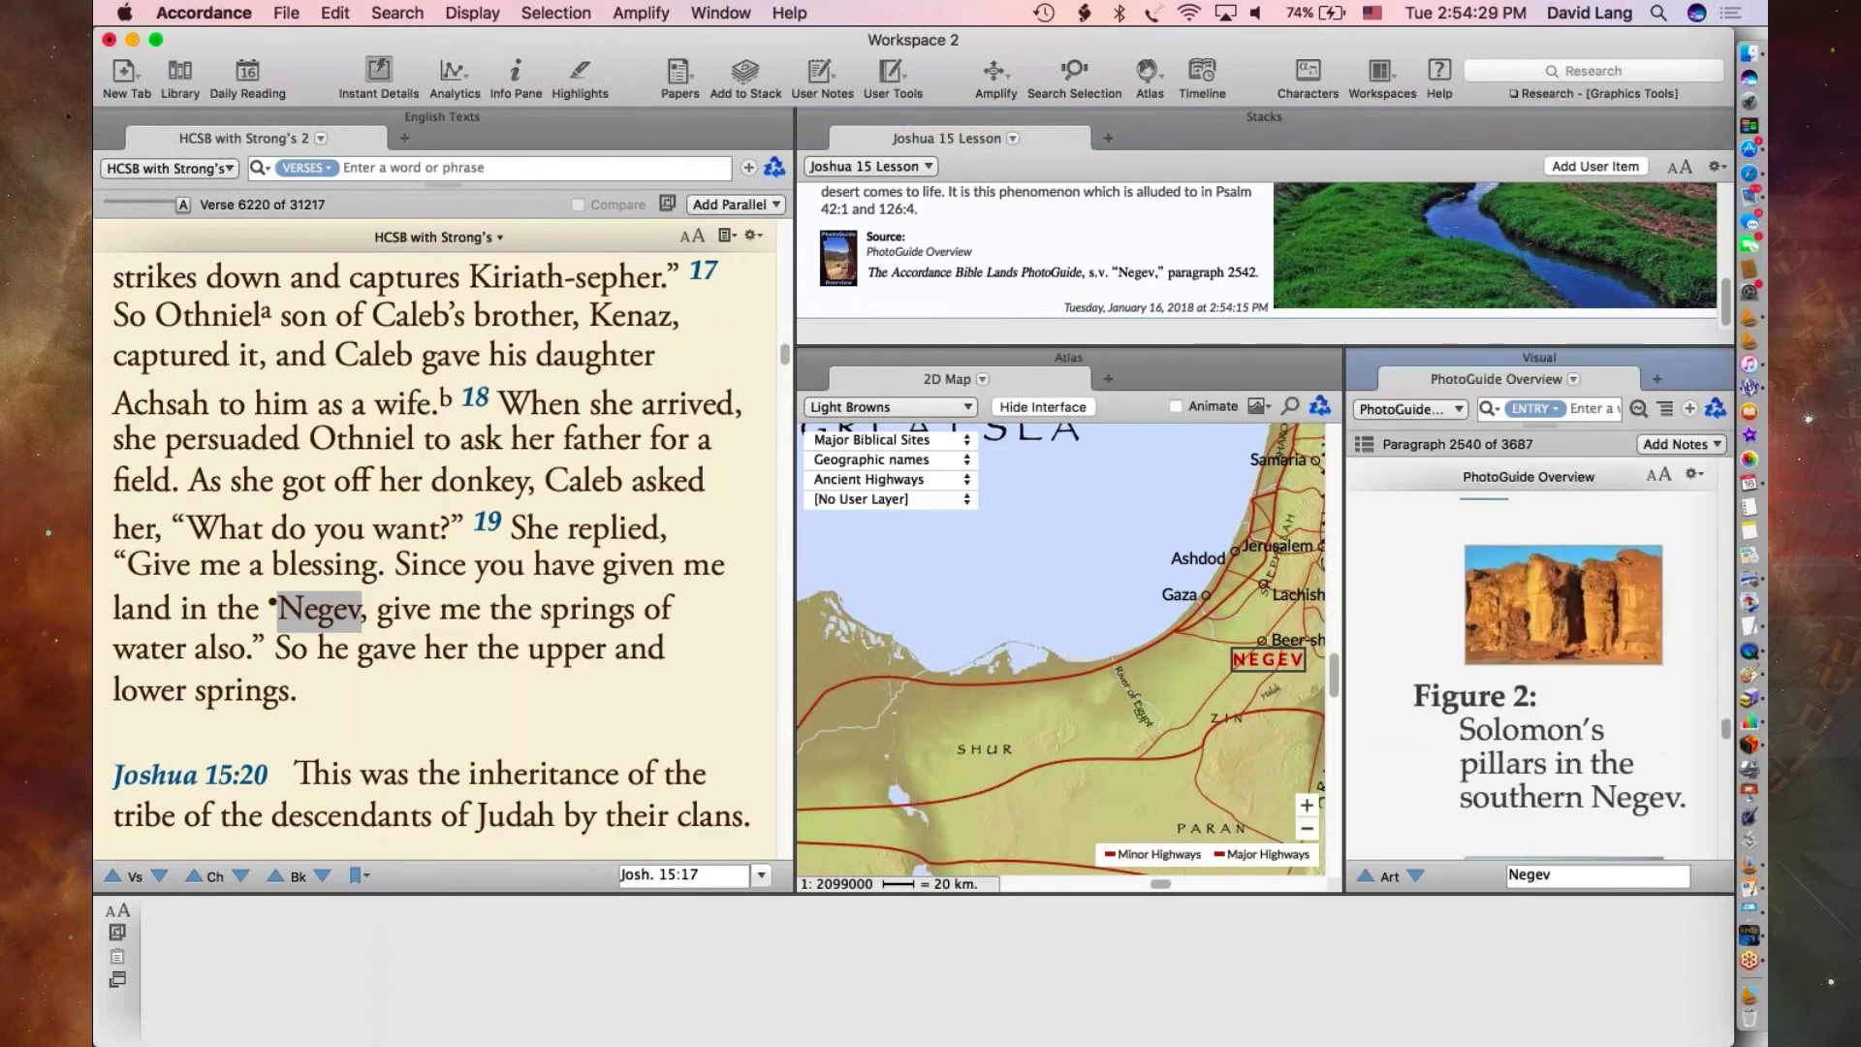
scroll(1541, 669, up, 3)
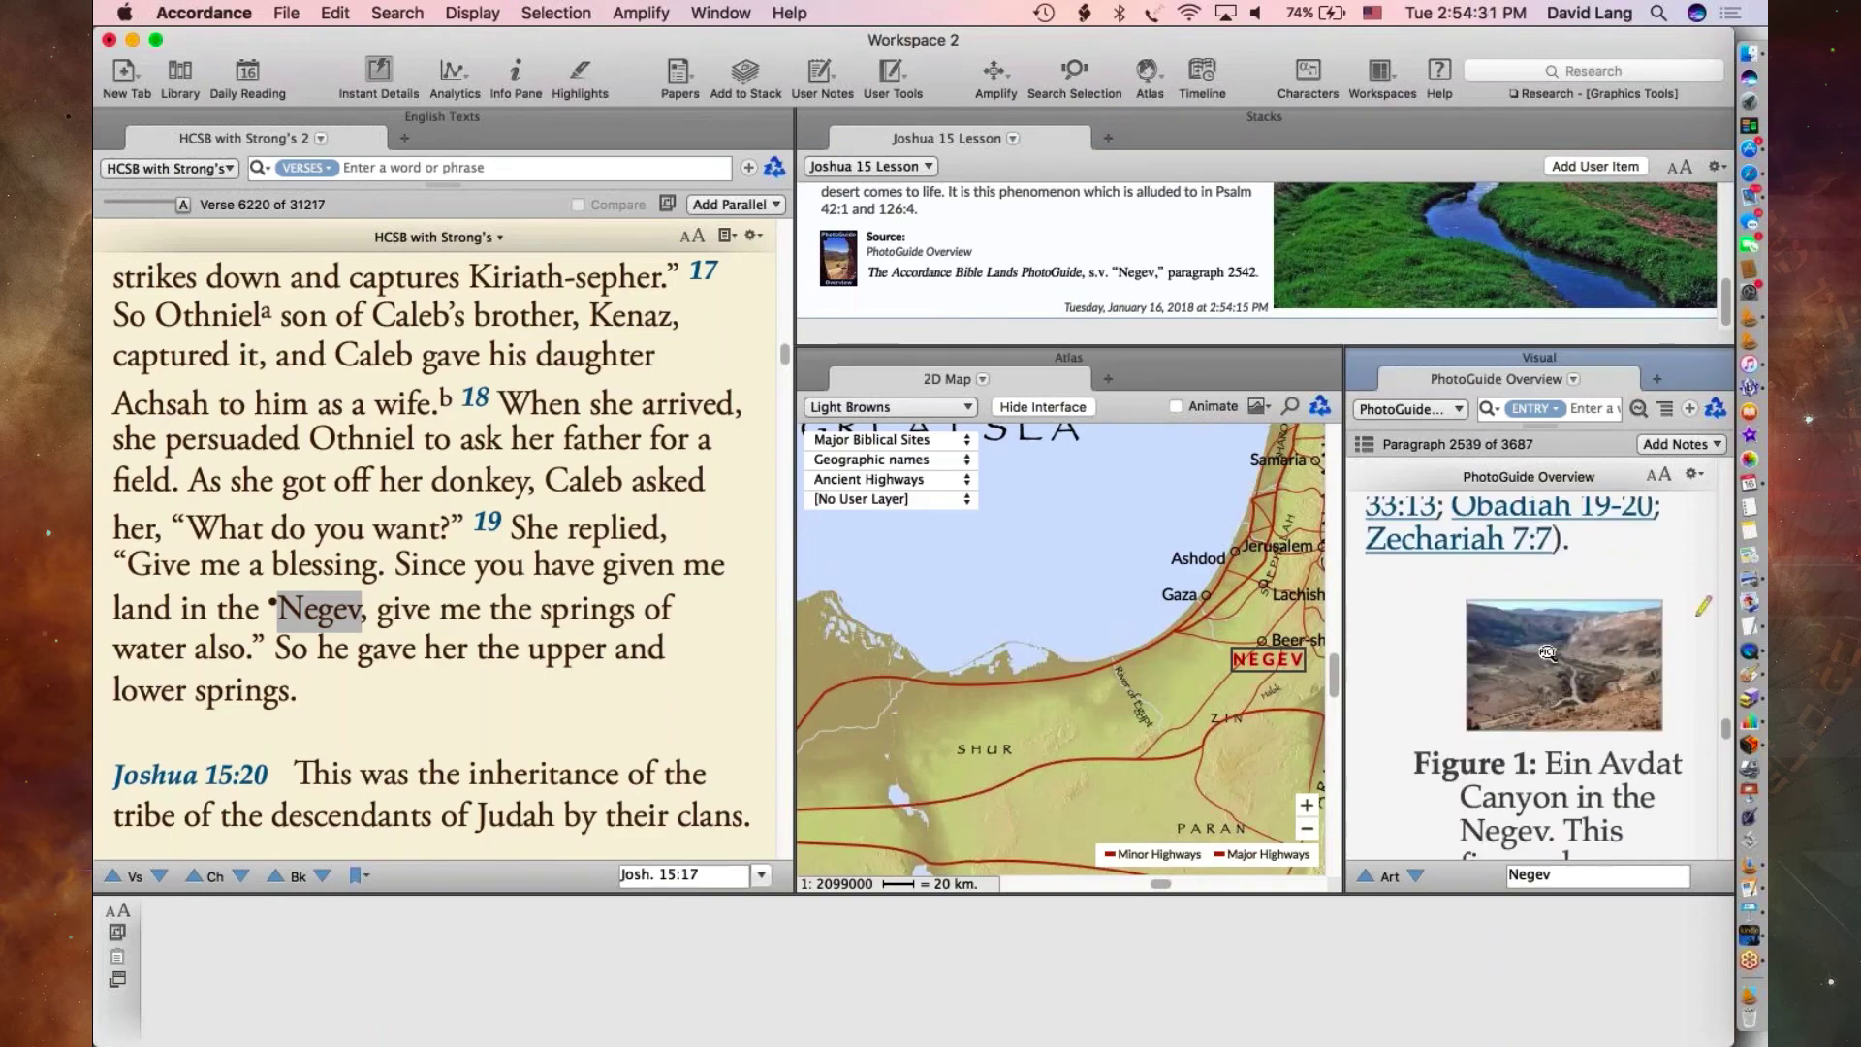
click(1551, 669)
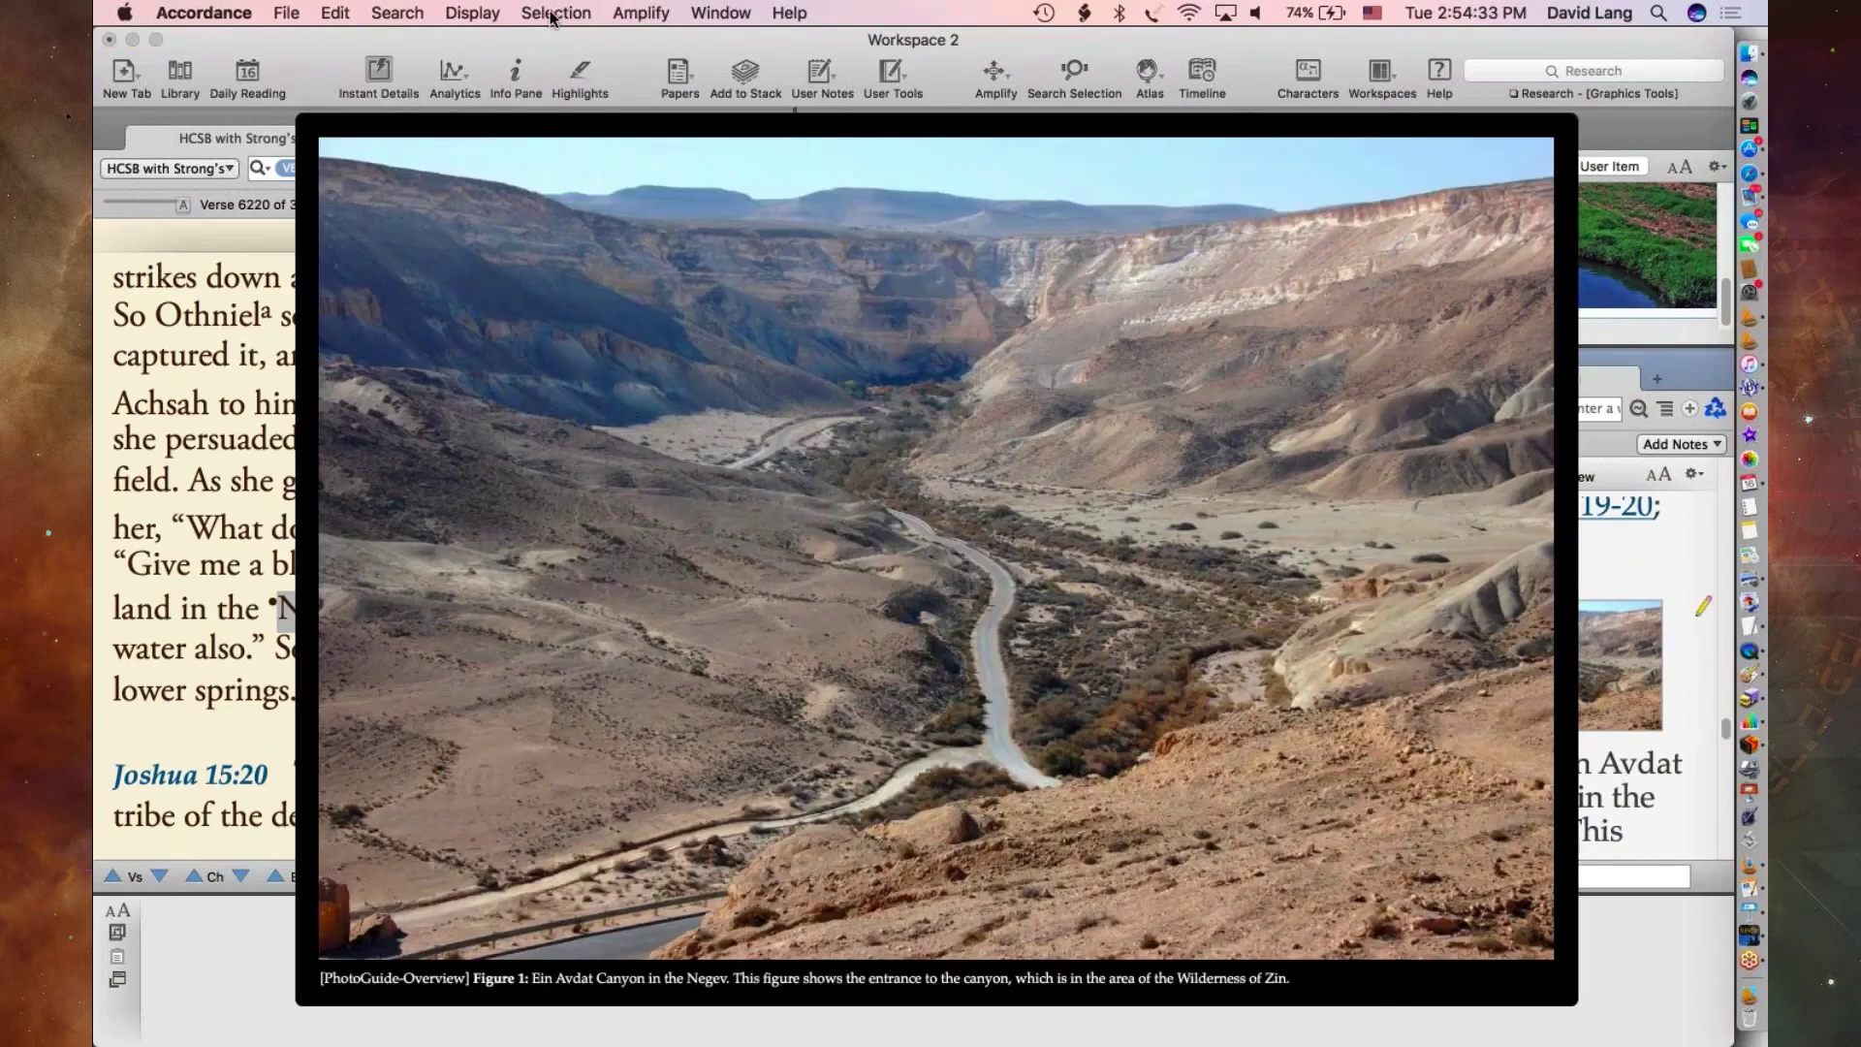
click(555, 13)
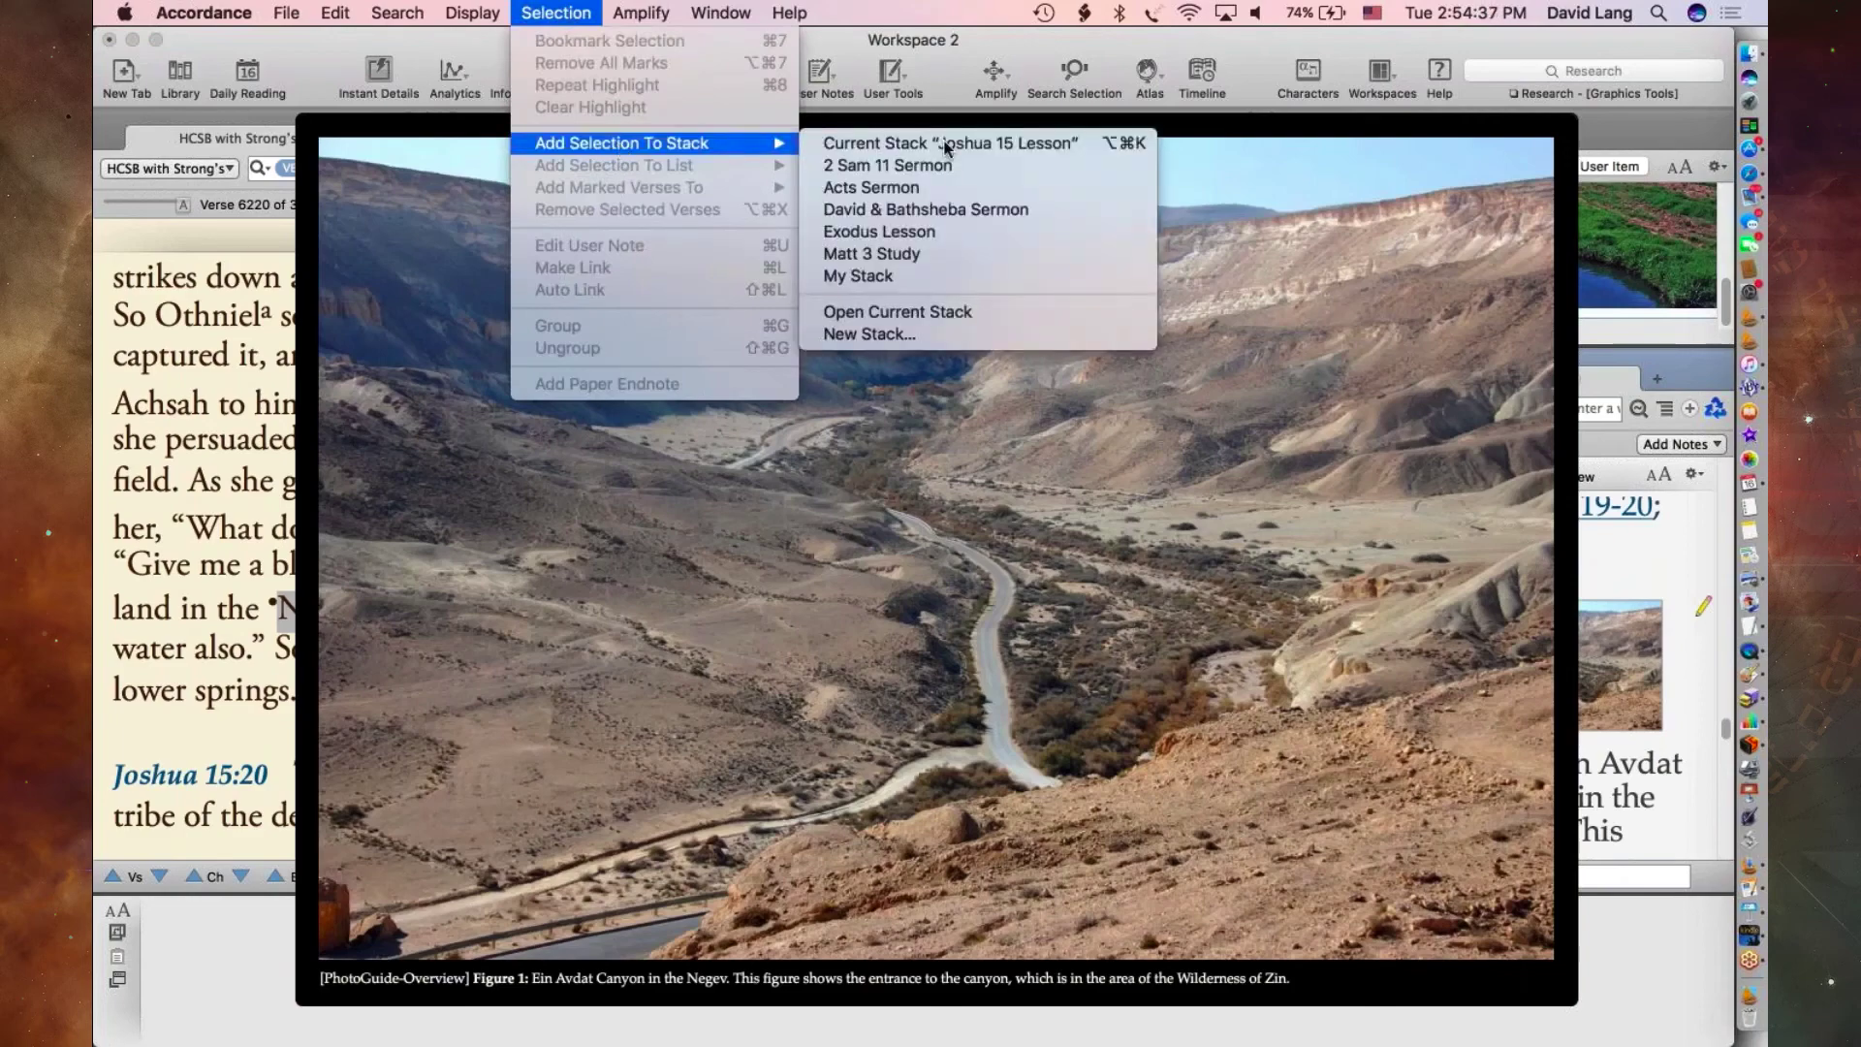
click(986, 143)
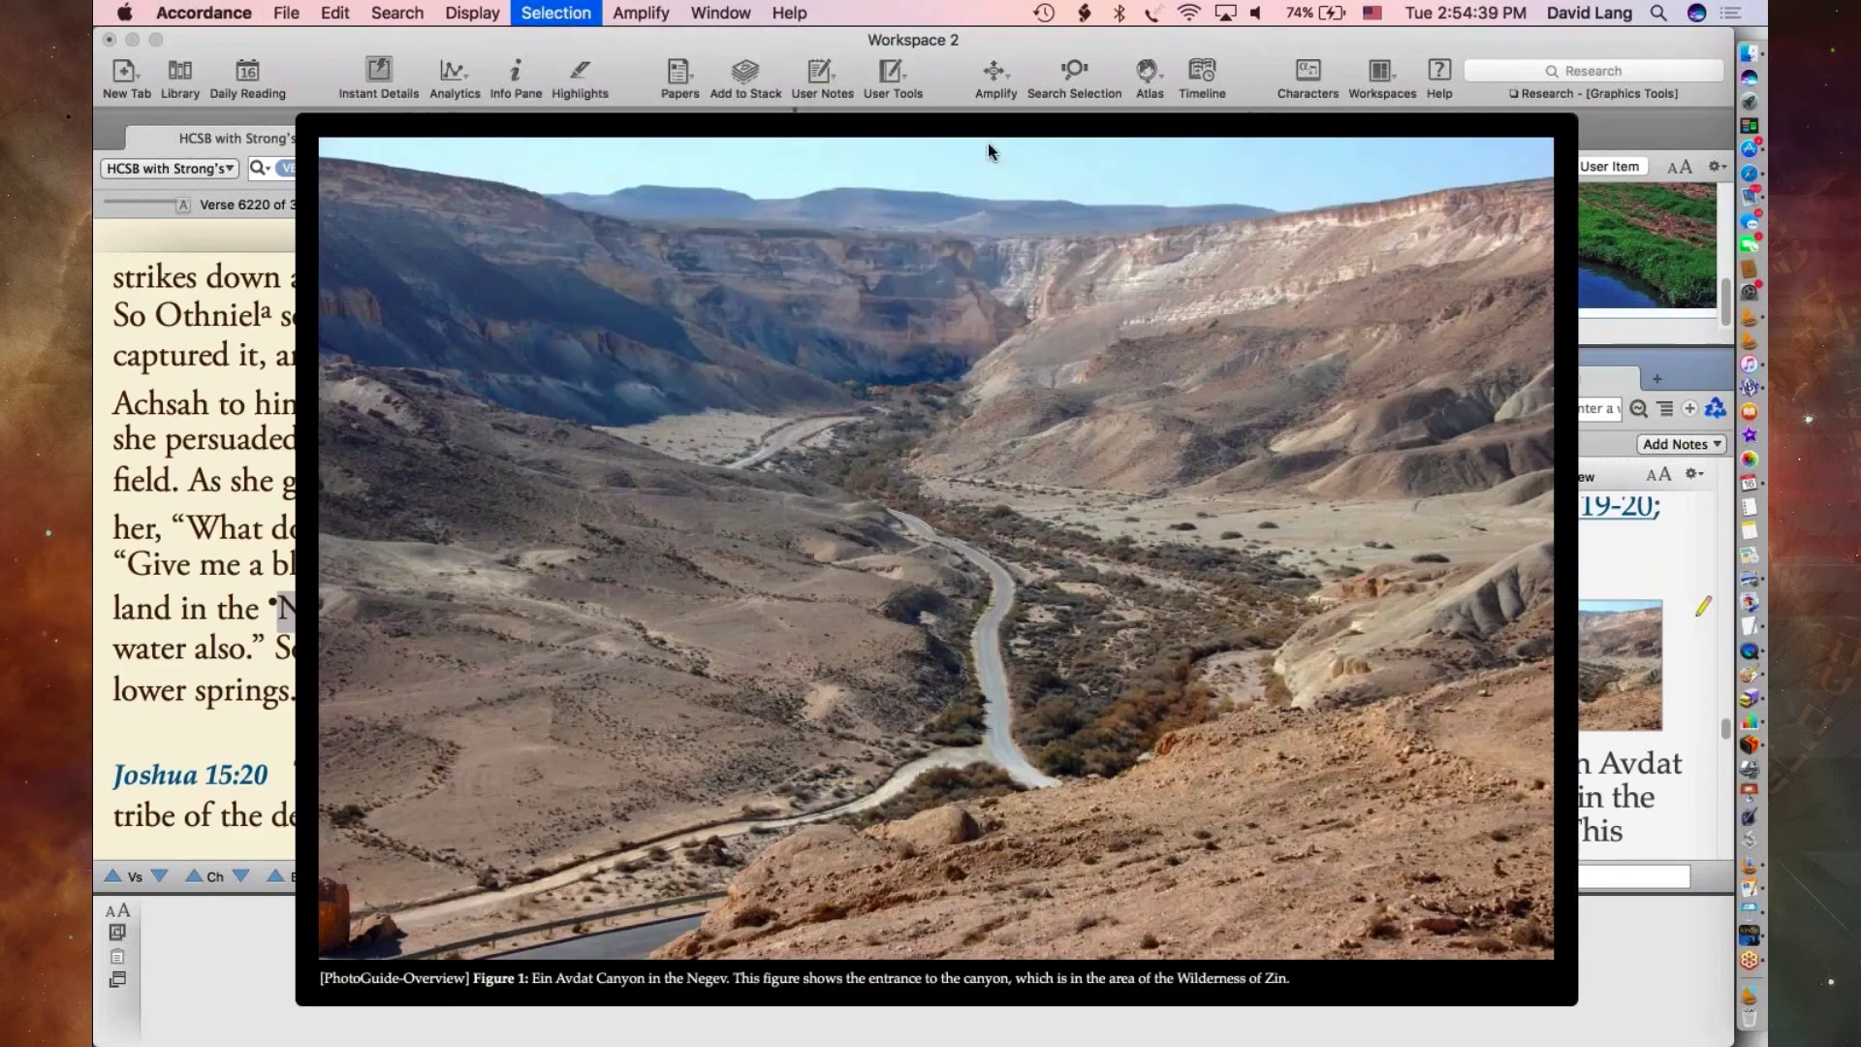
click(1541, 679)
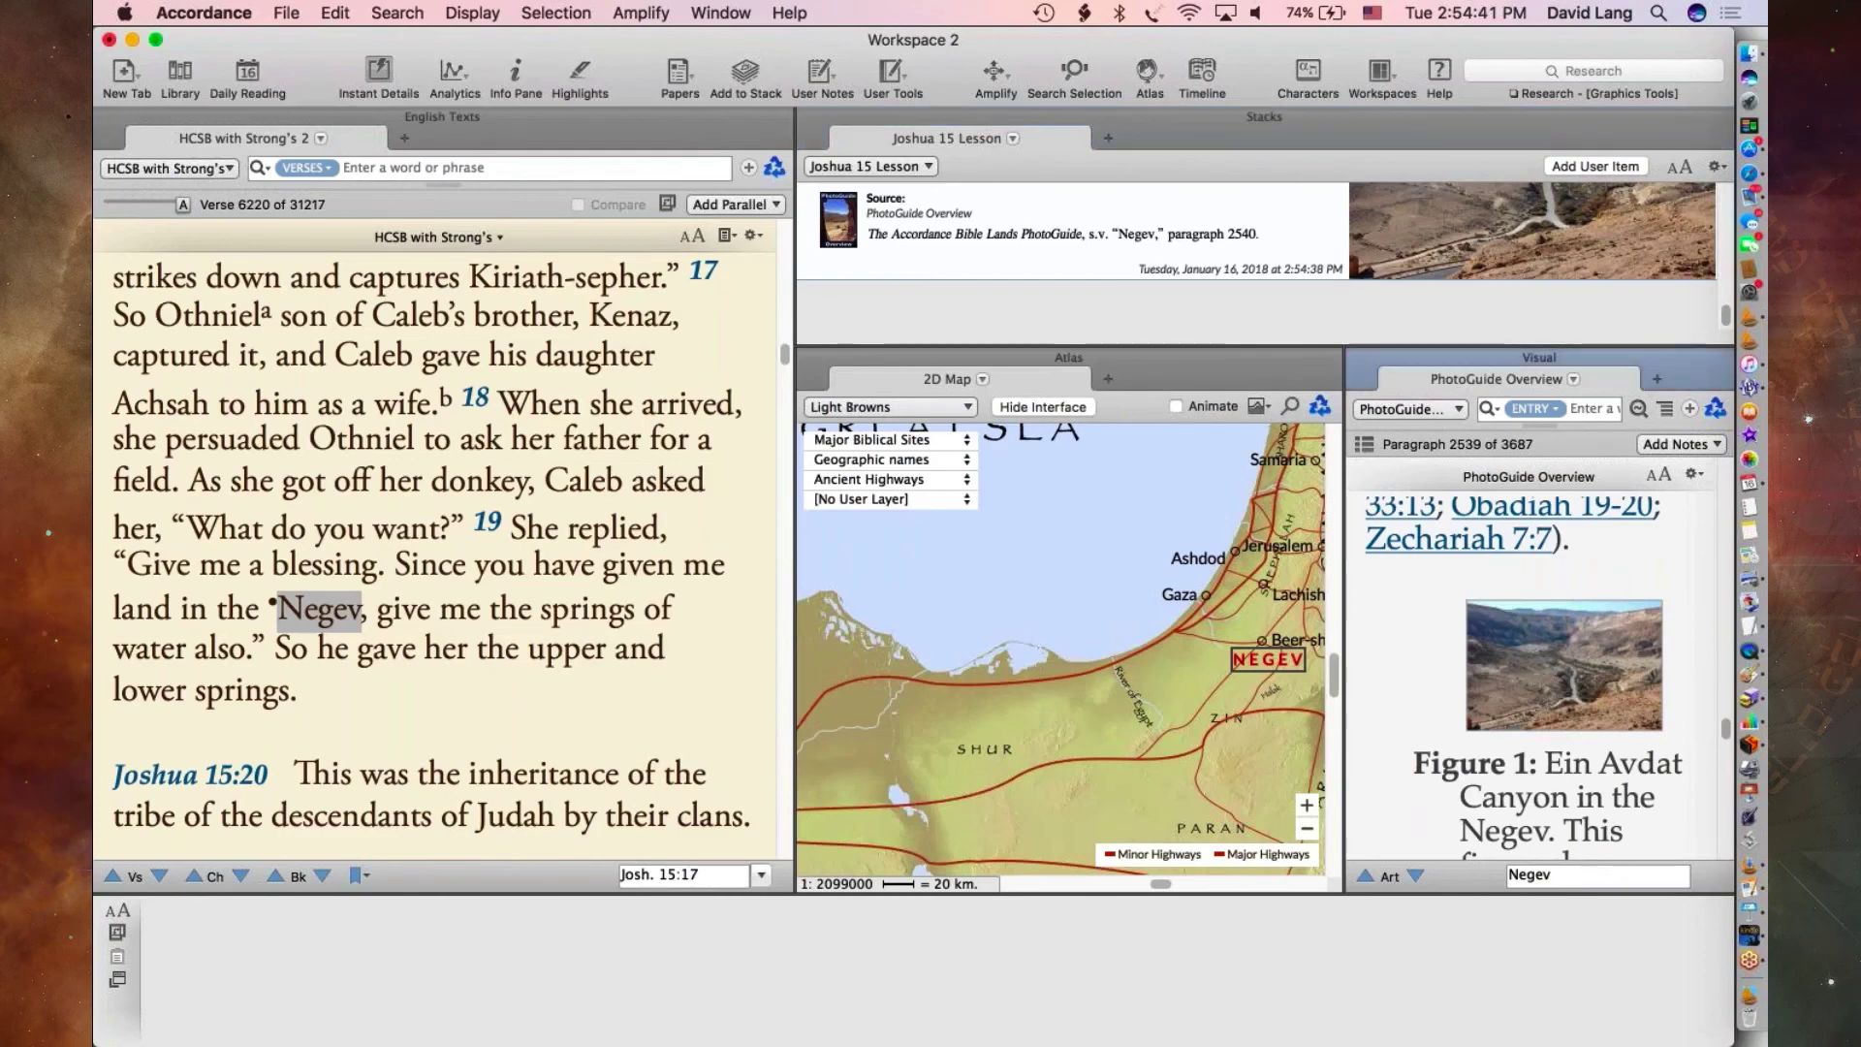
- Enlarge the Ein Avdat Canyon photo again and examine which commands the picture offers, including adding it to a stack
click(1115, 500)
click(1548, 691)
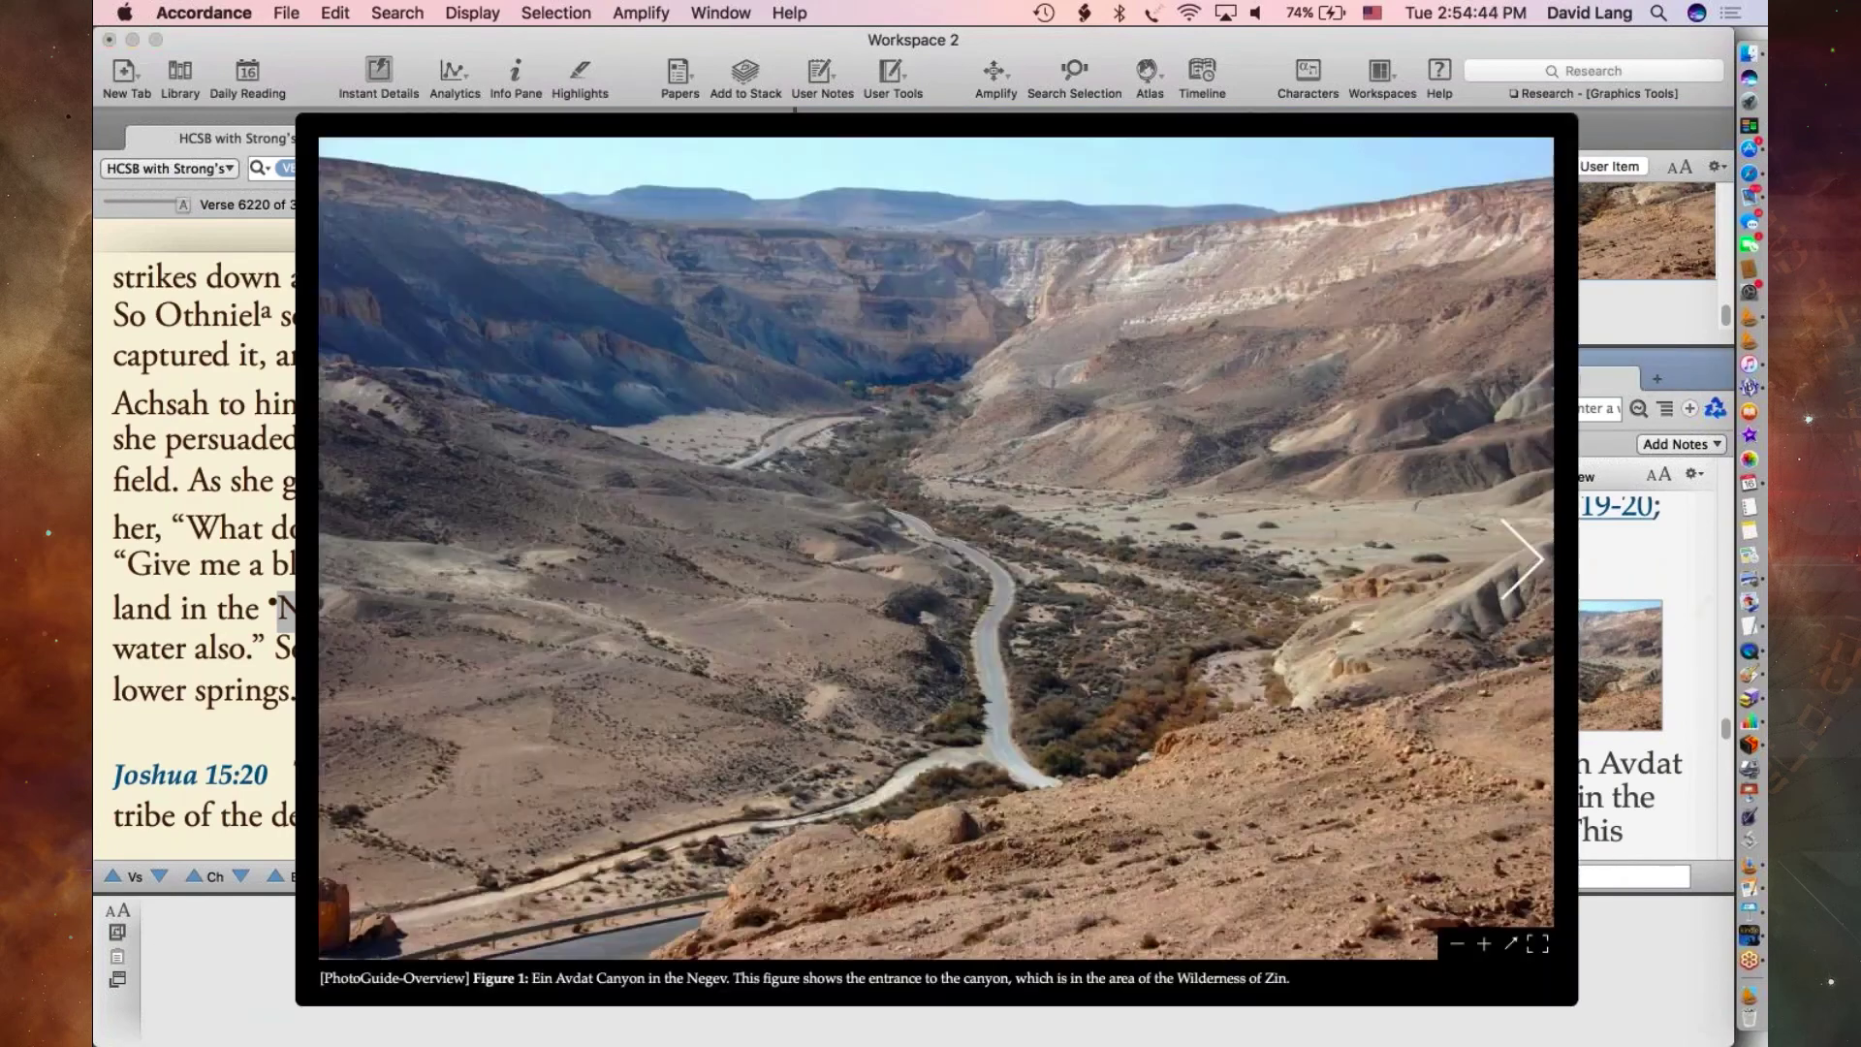
right_click(1088, 514)
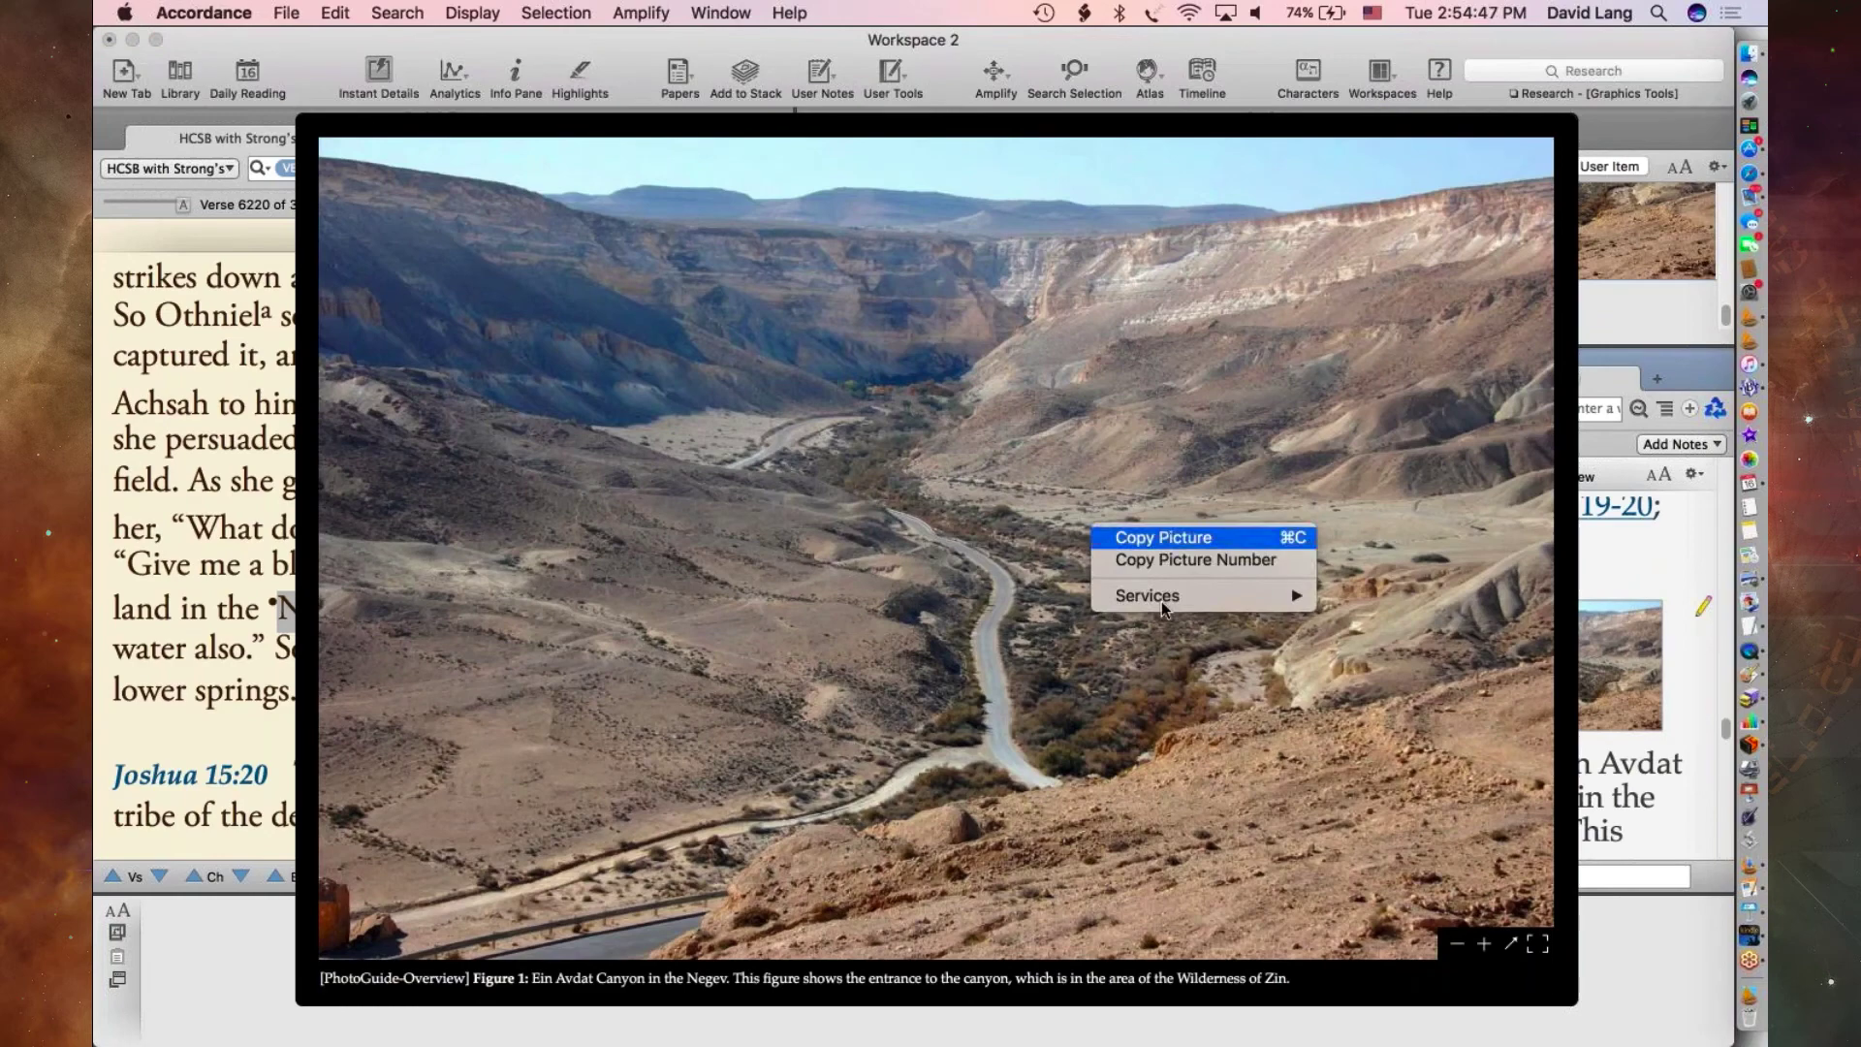
mouse_move(1176, 602)
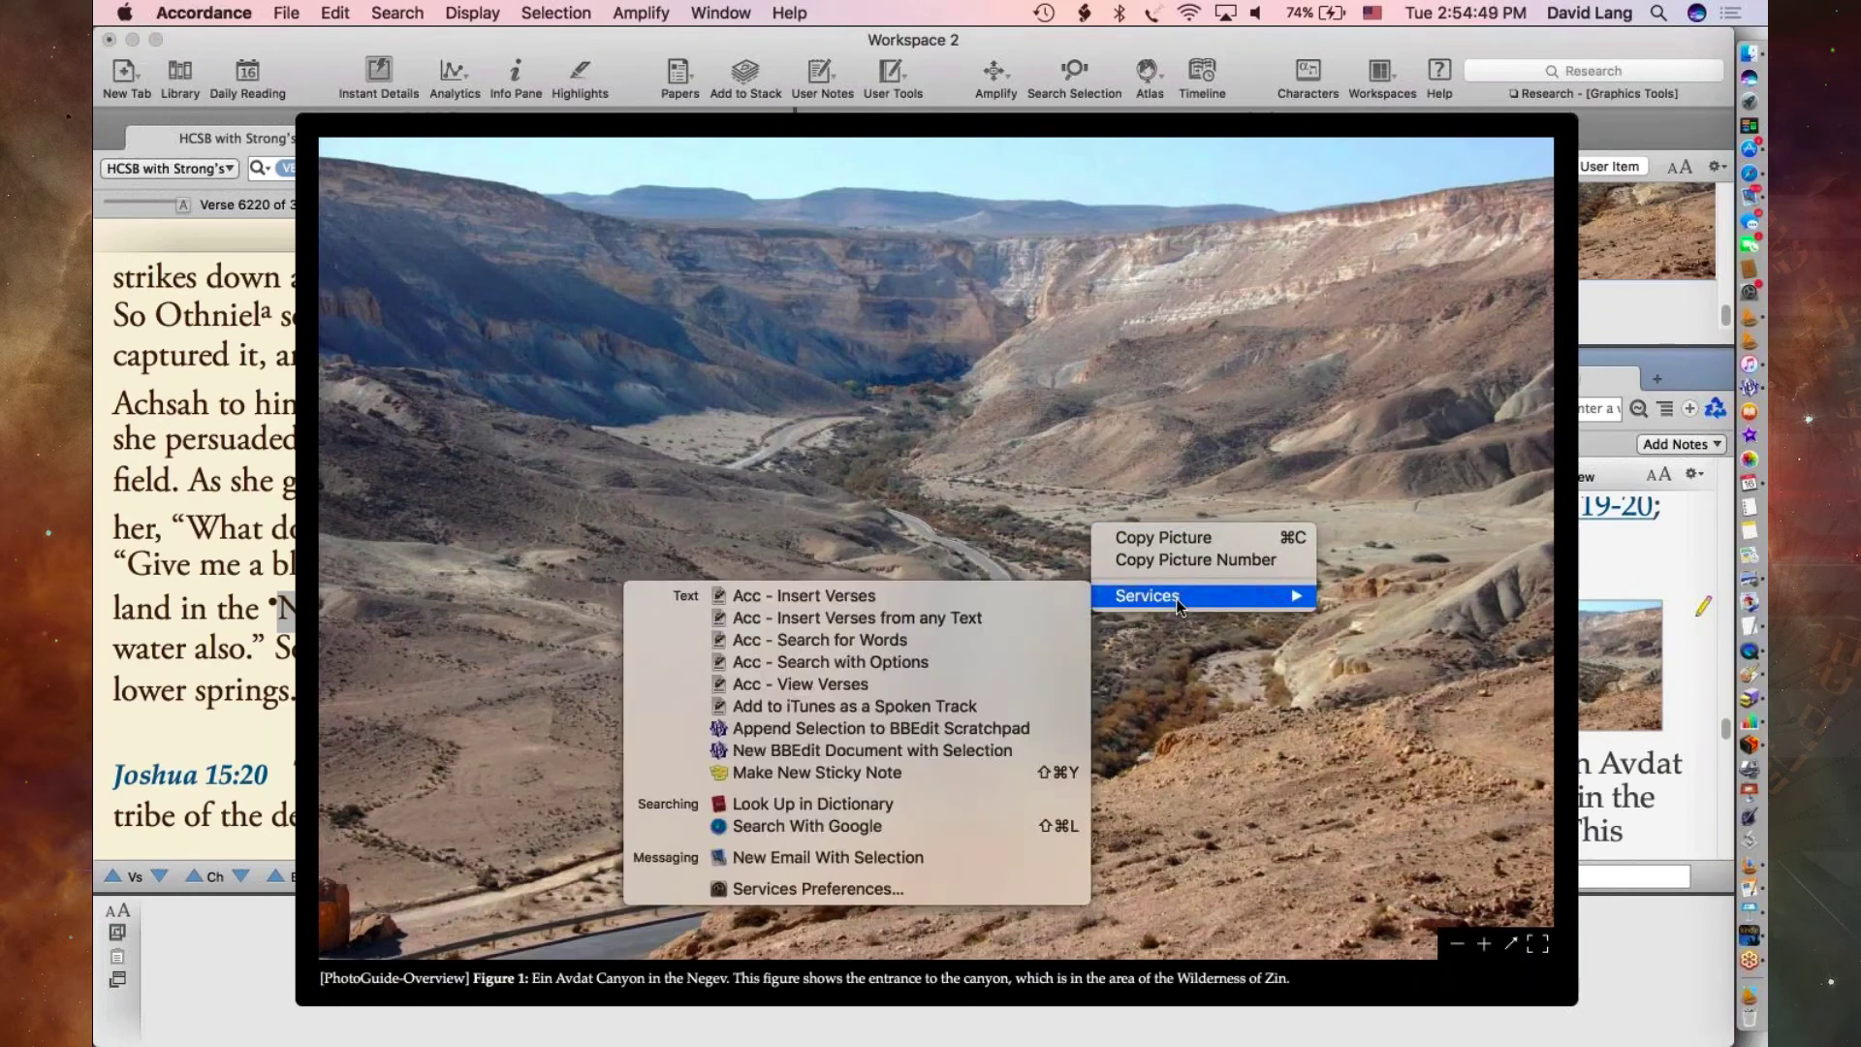
click(1297, 731)
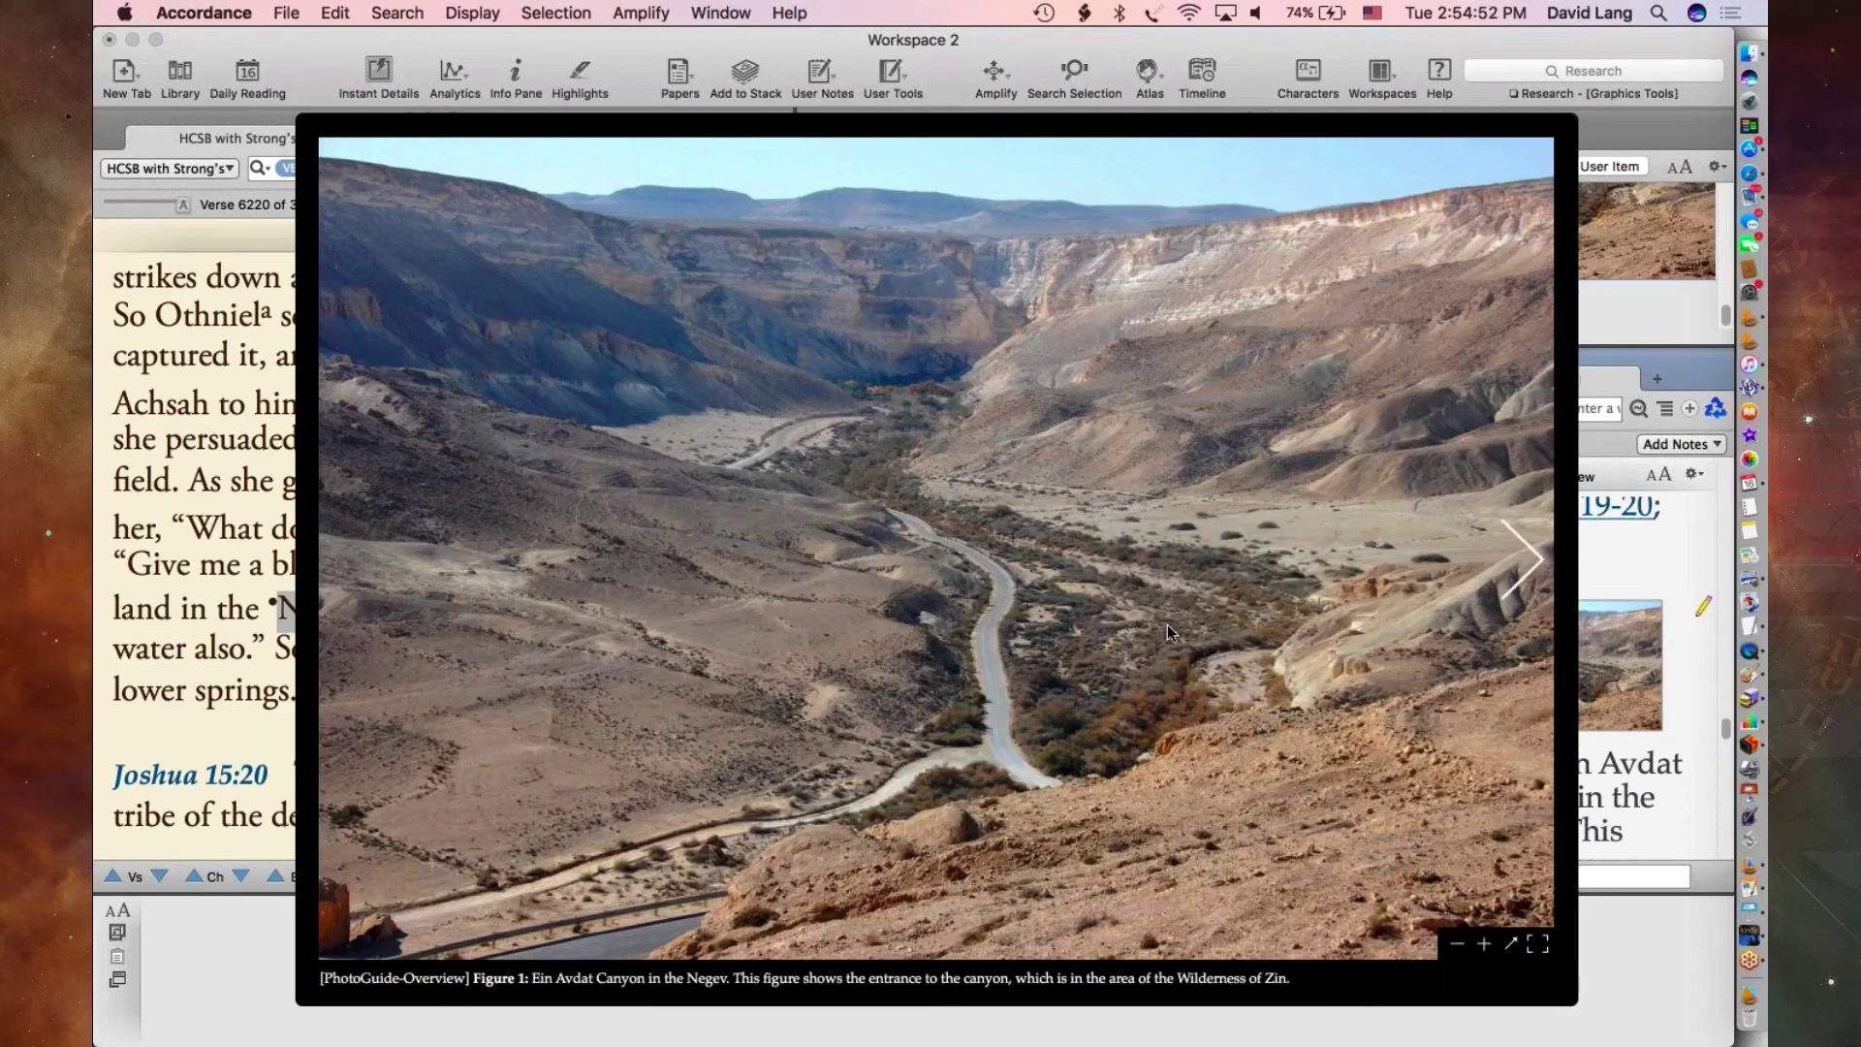
click(565, 14)
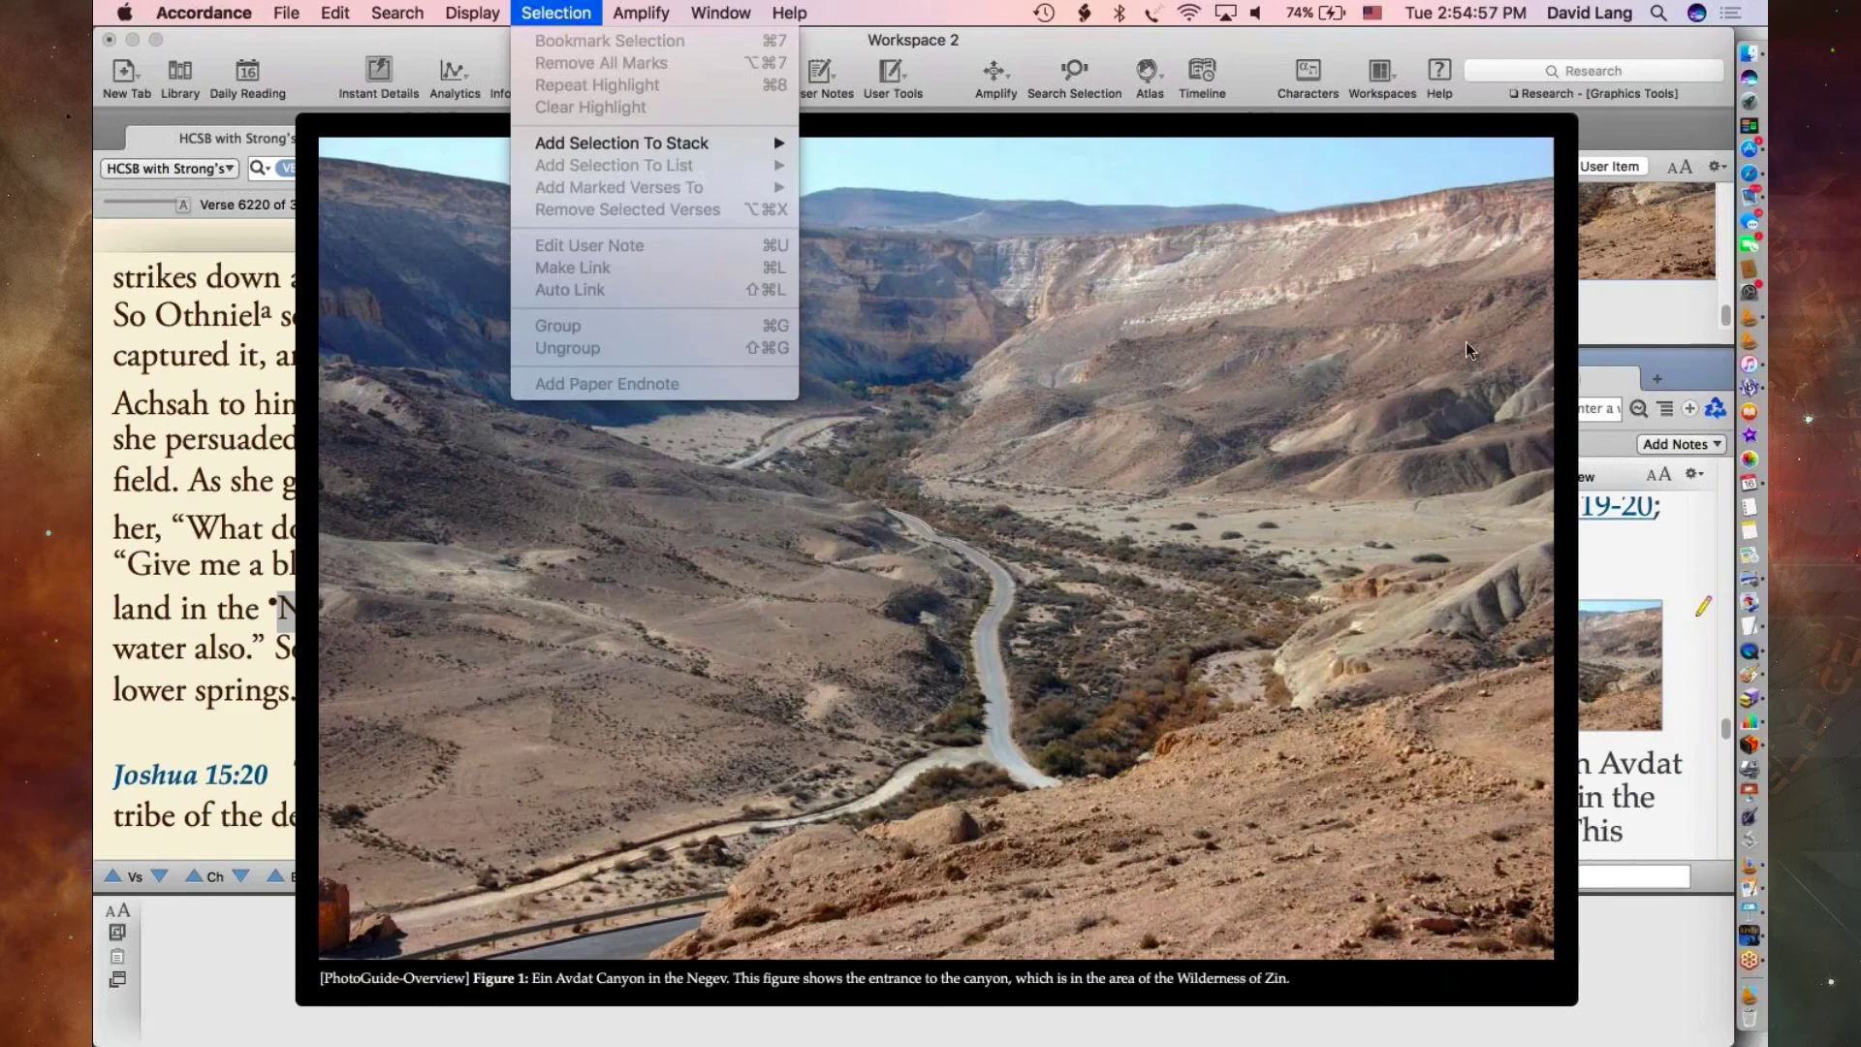
click(1669, 564)
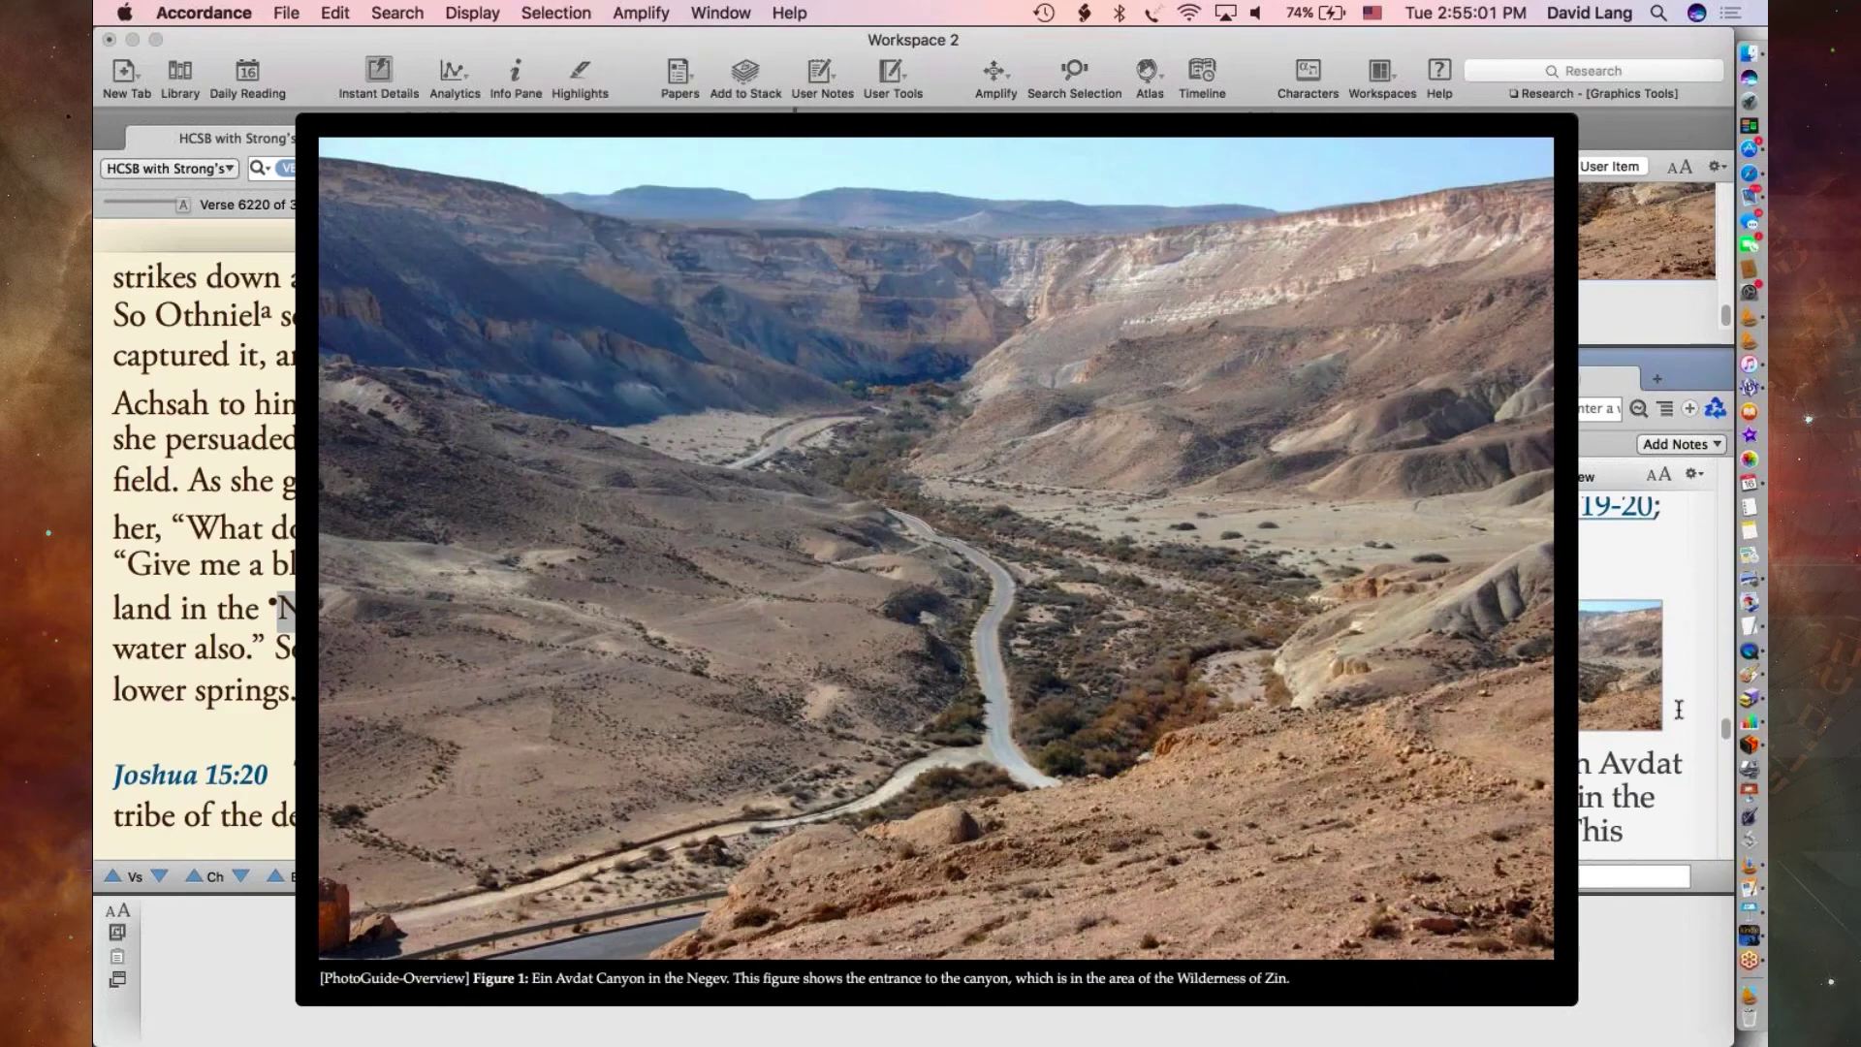
- Close the enlarged photo, the PhotoGuide and the Atlas, and review the Joshua 15 Lesson stack from its first item
click(1354, 376)
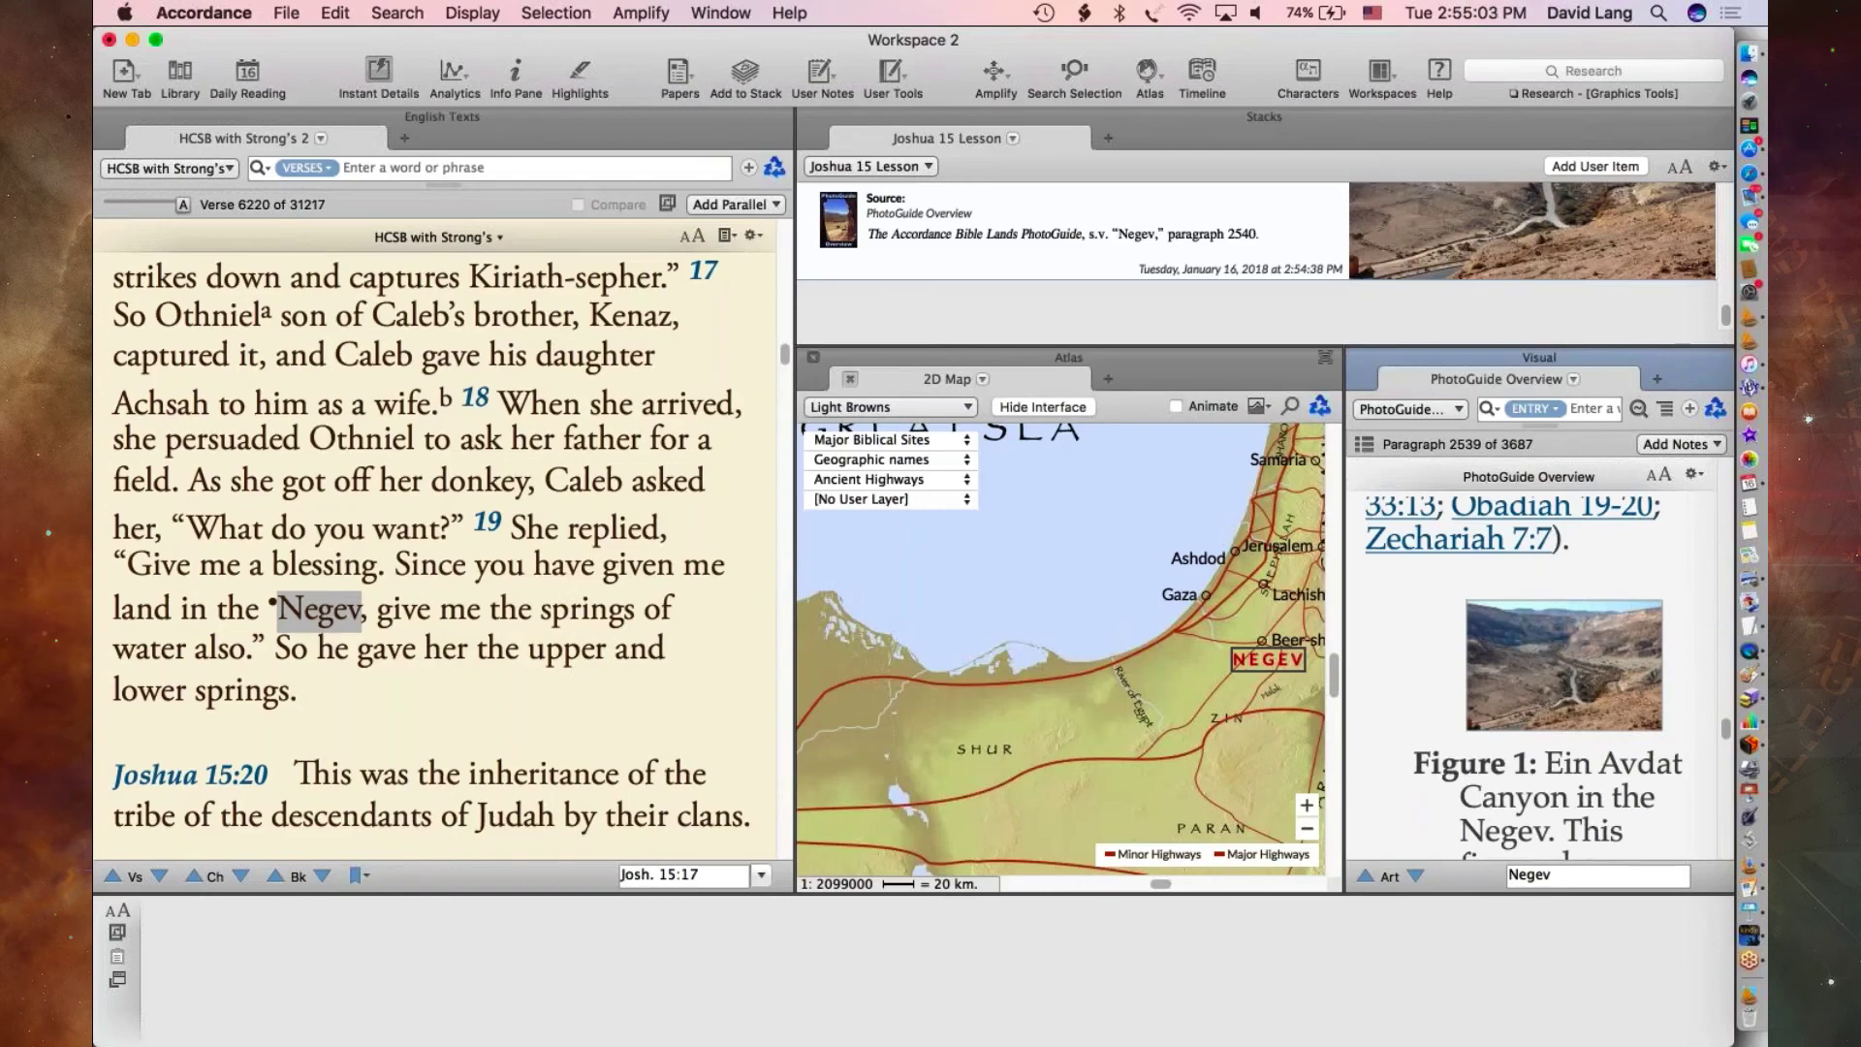
click(1355, 354)
click(813, 358)
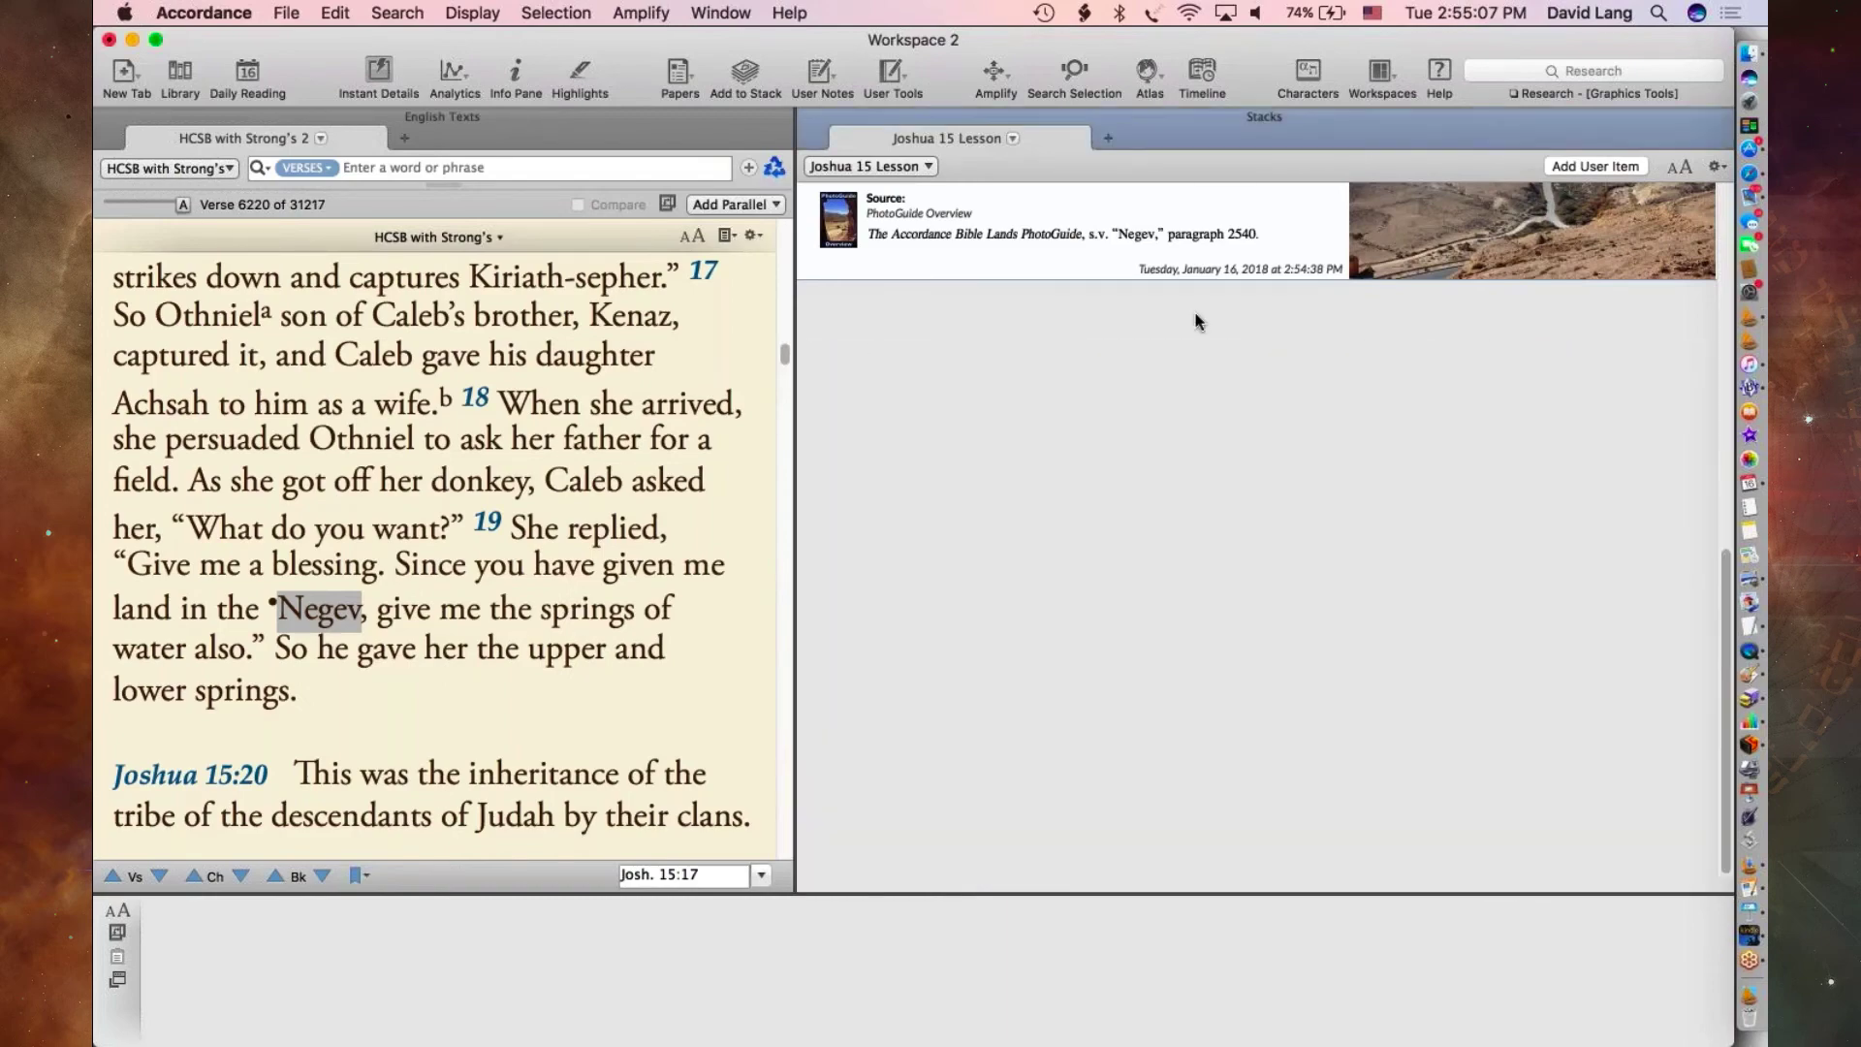
scroll(1260, 370, up, 10)
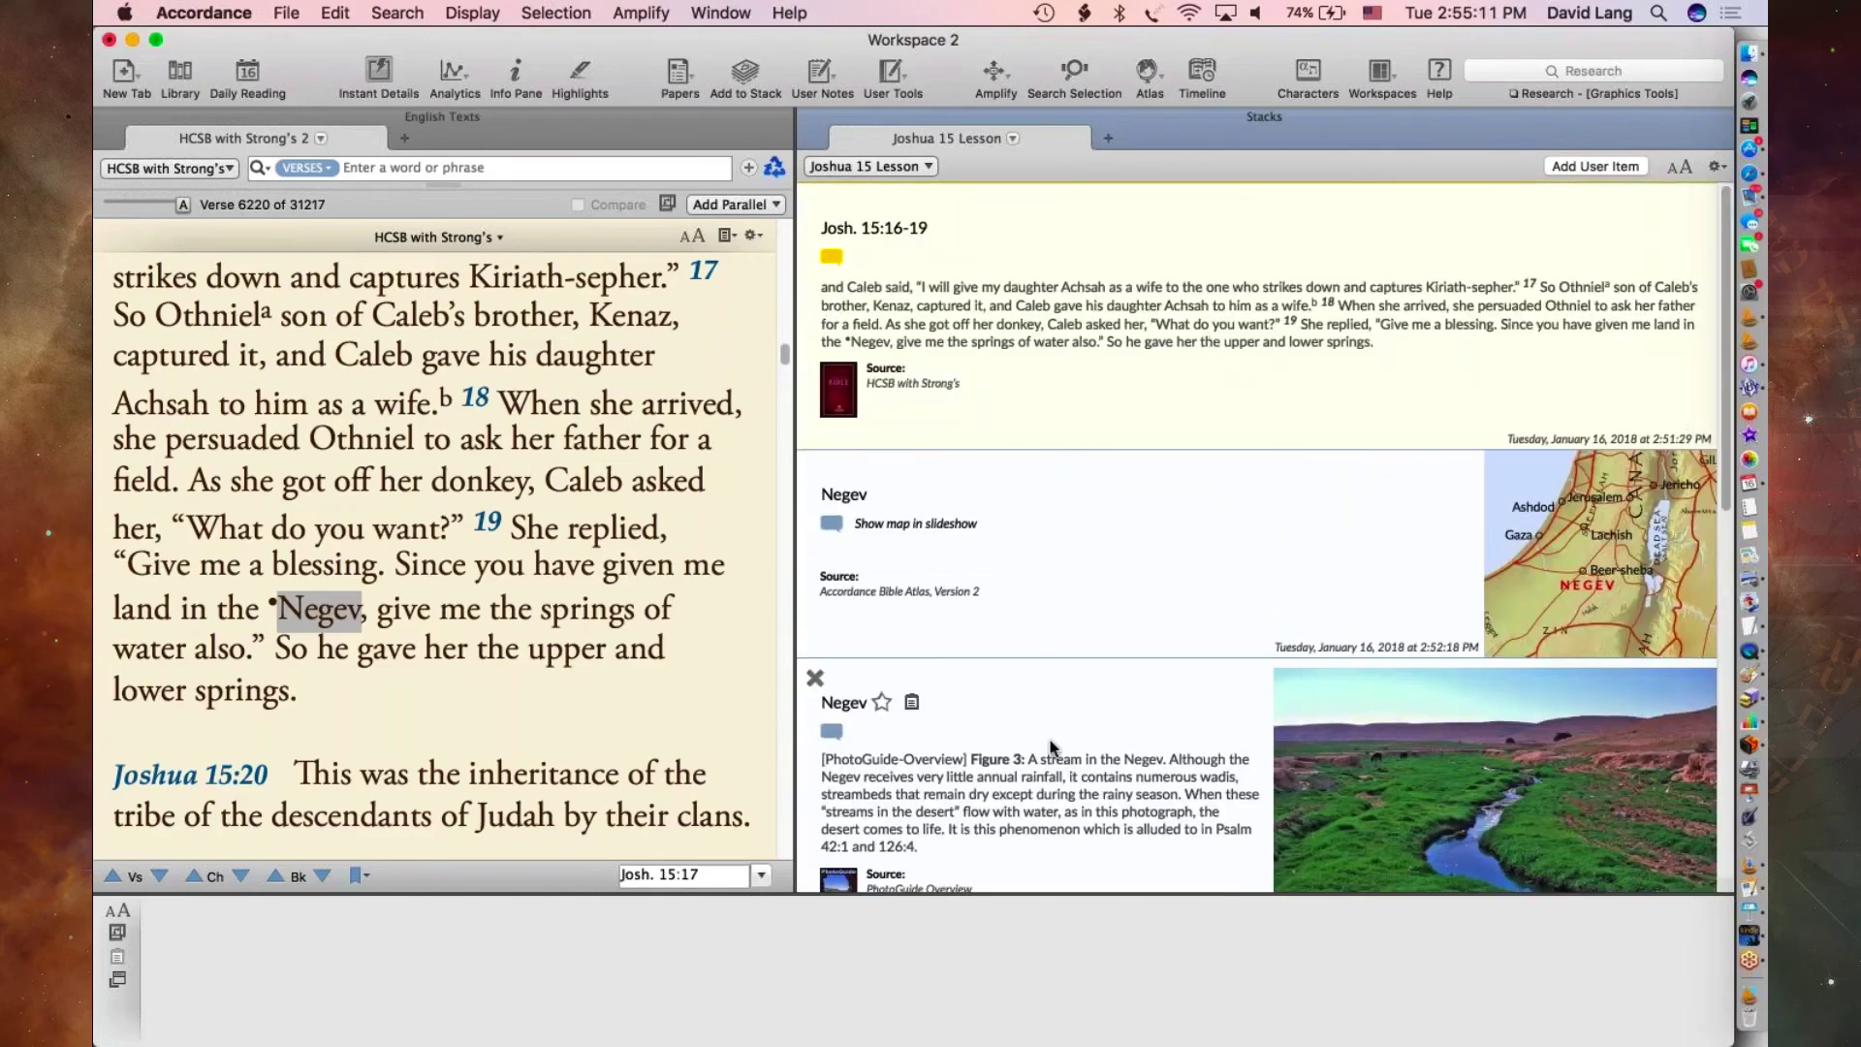
scroll(1163, 654, down, 5)
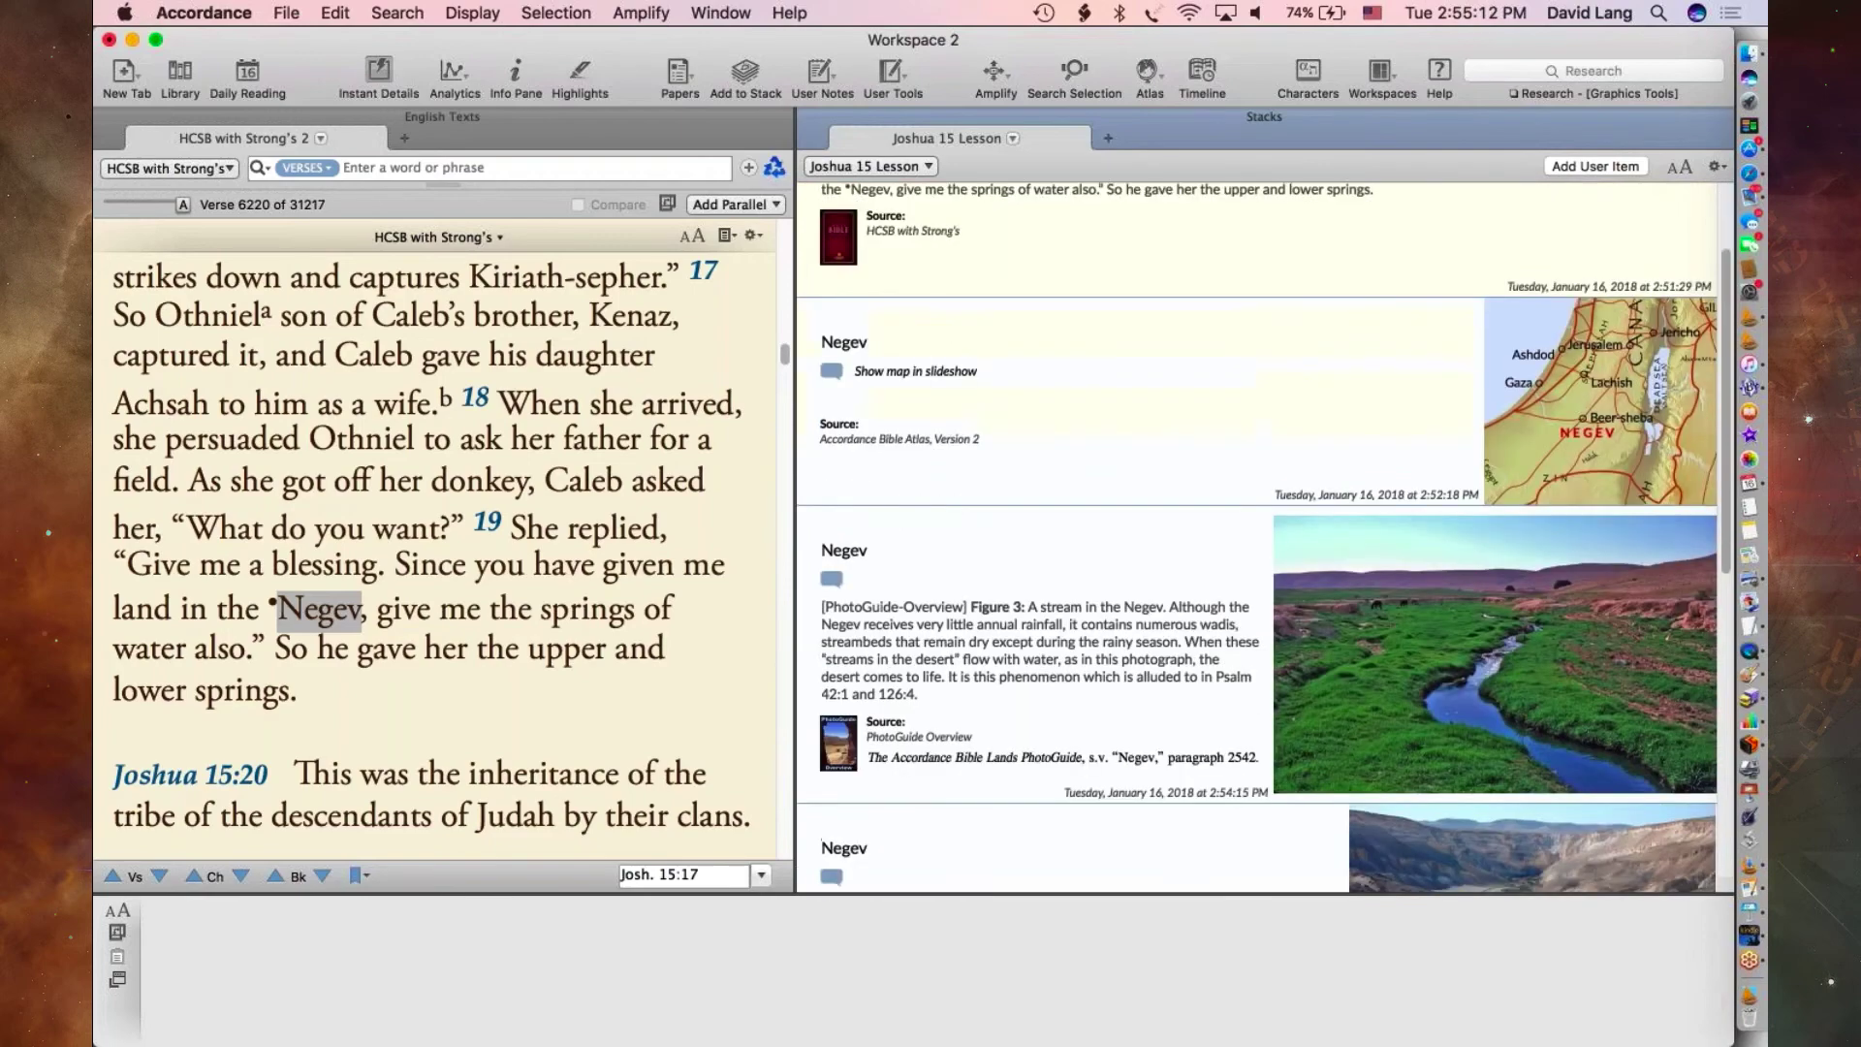
scroll(1033, 642, up, 5)
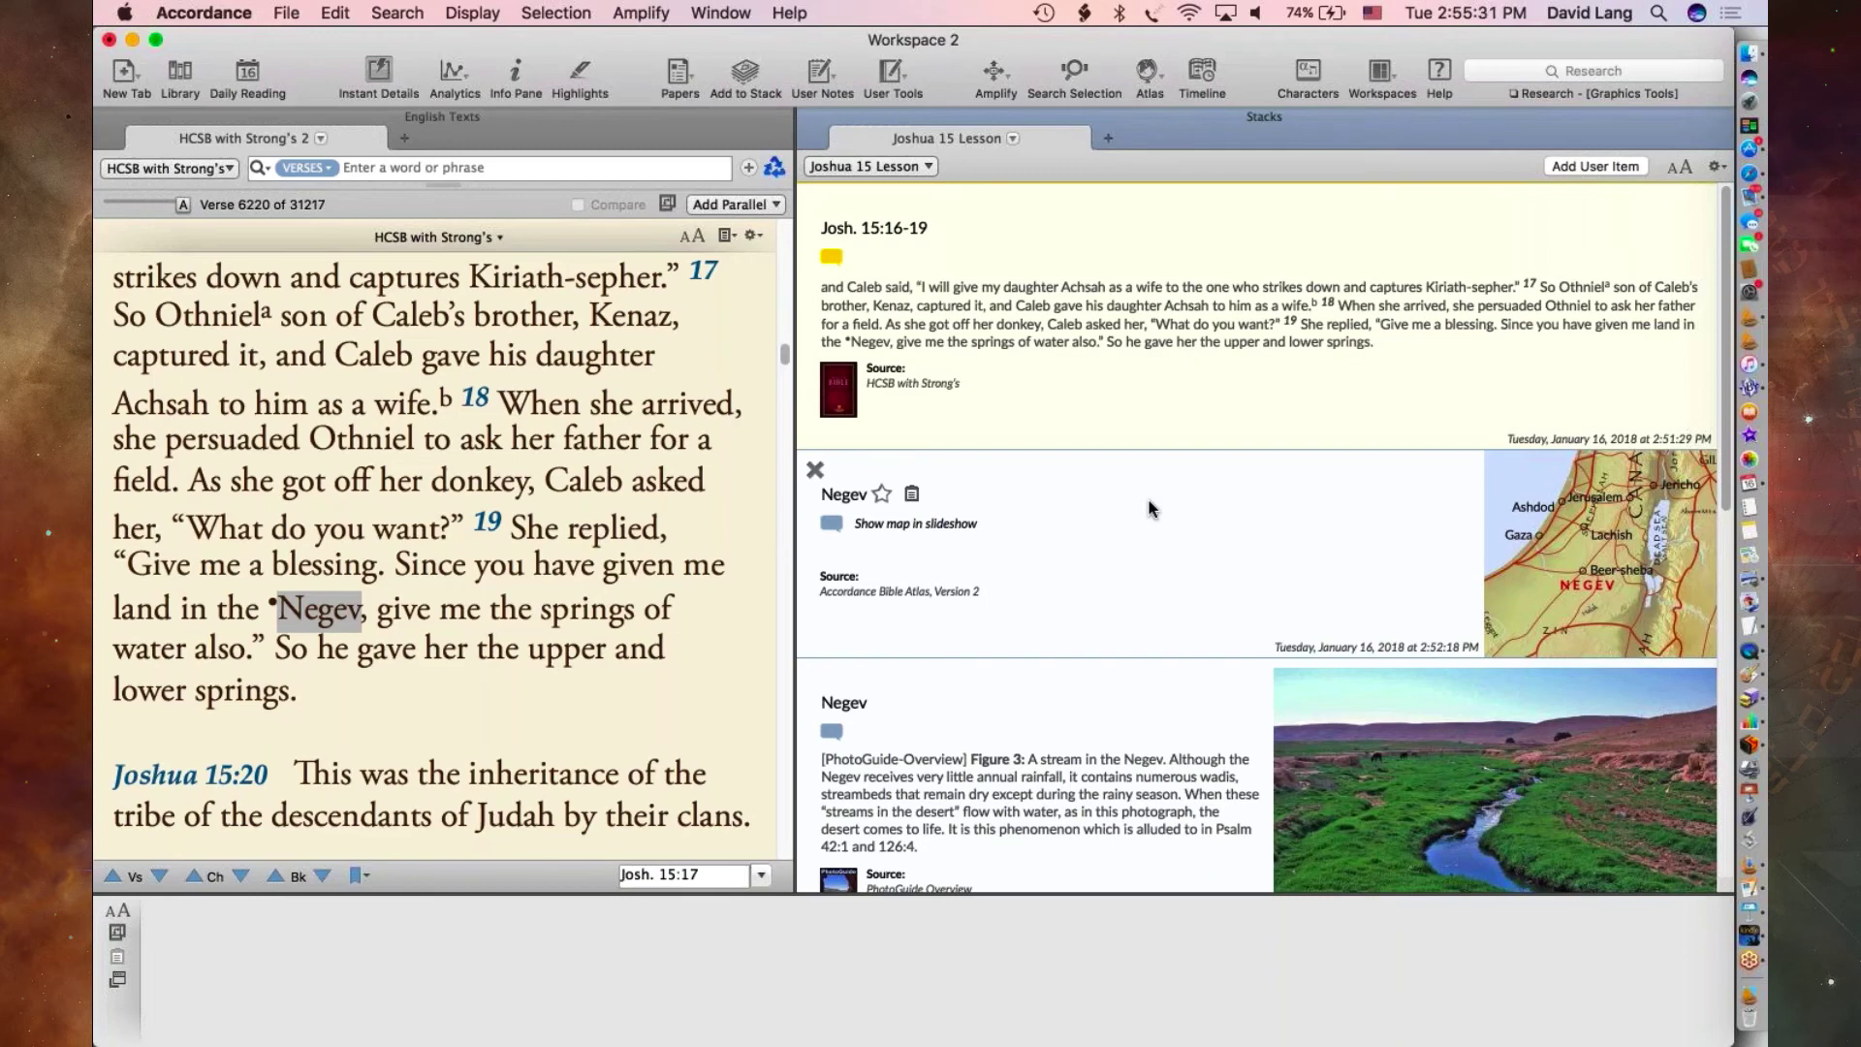
click(680, 76)
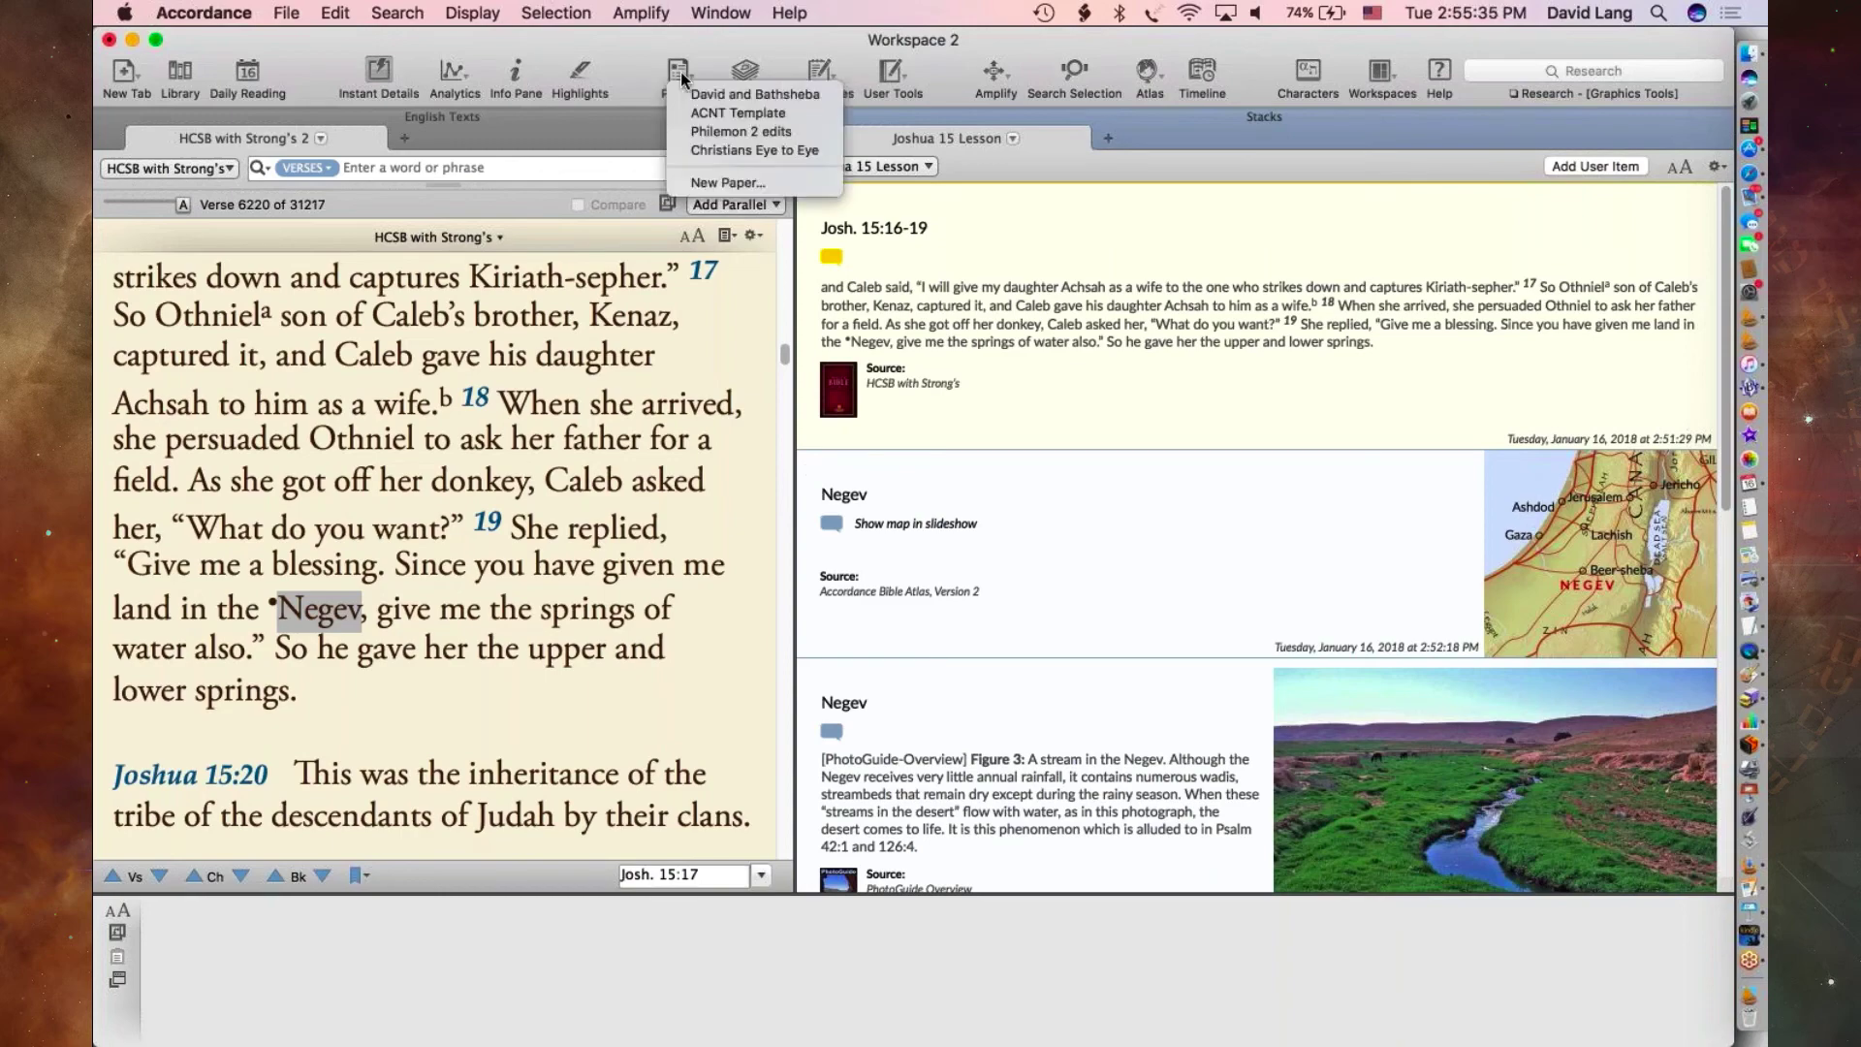
click(727, 183)
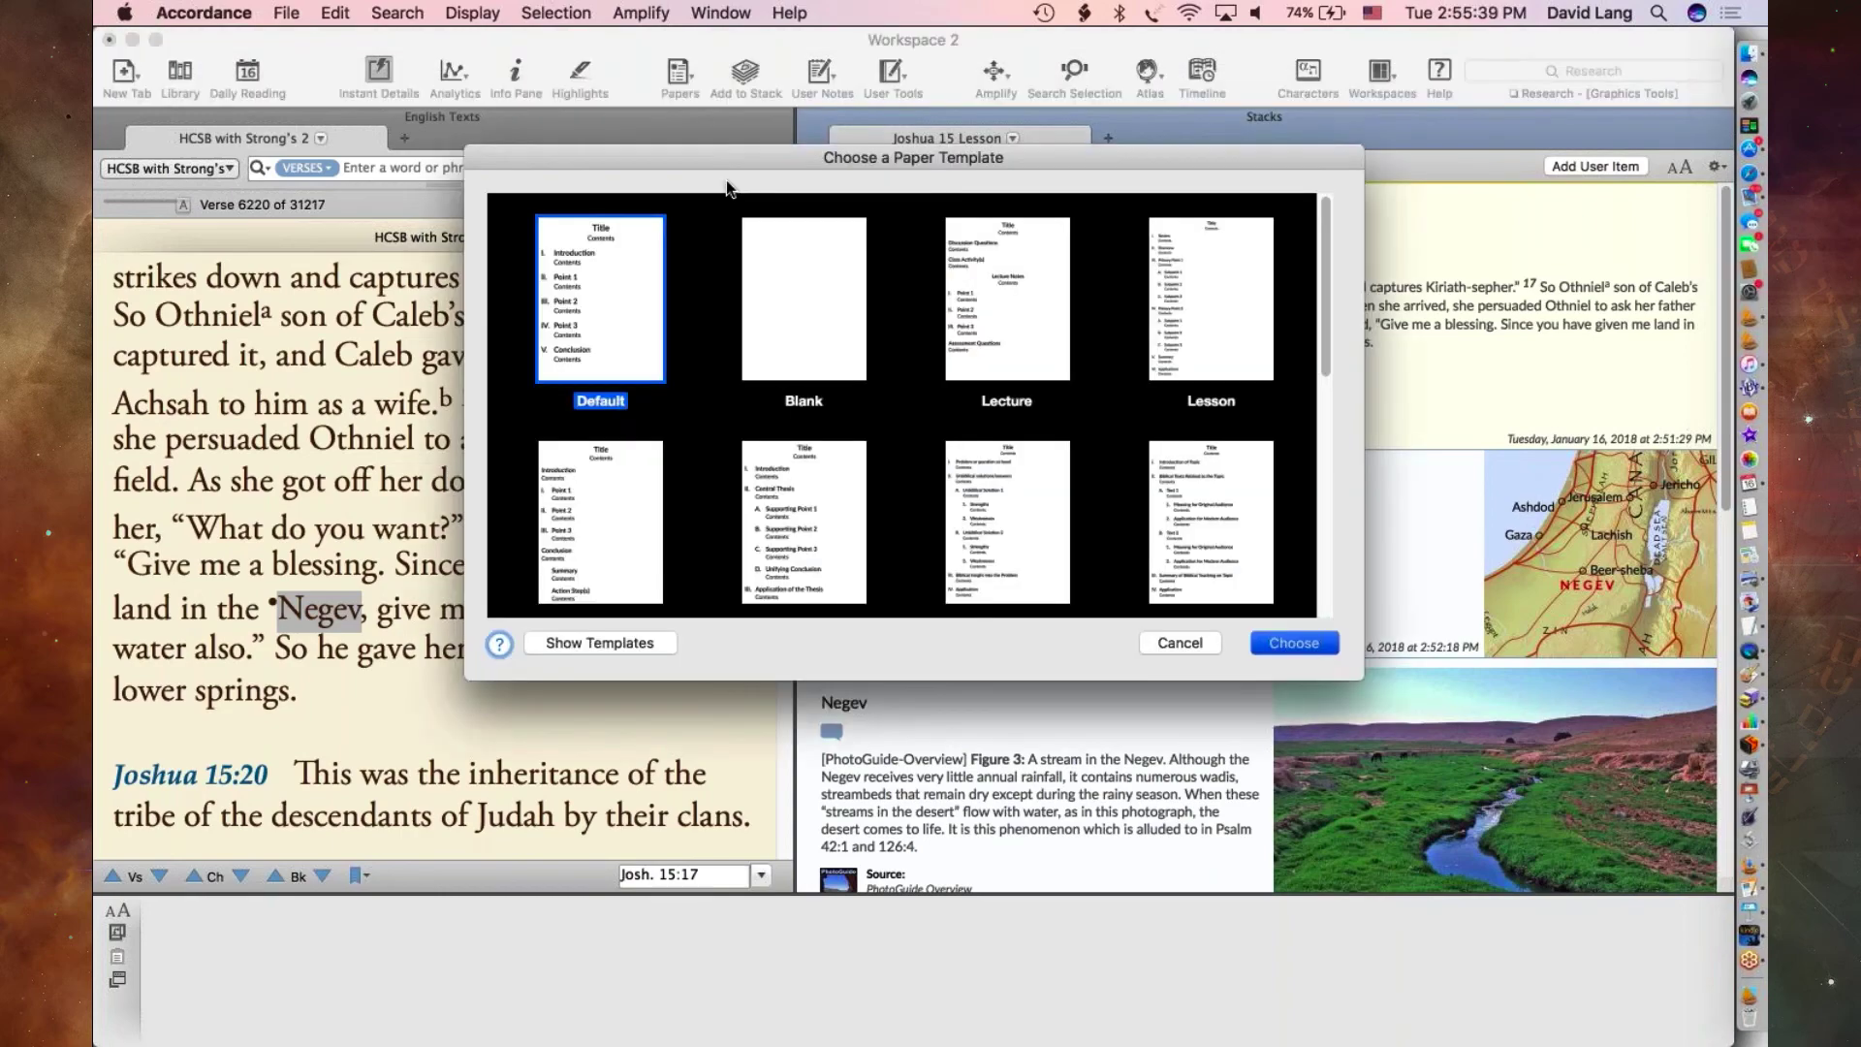
click(1173, 645)
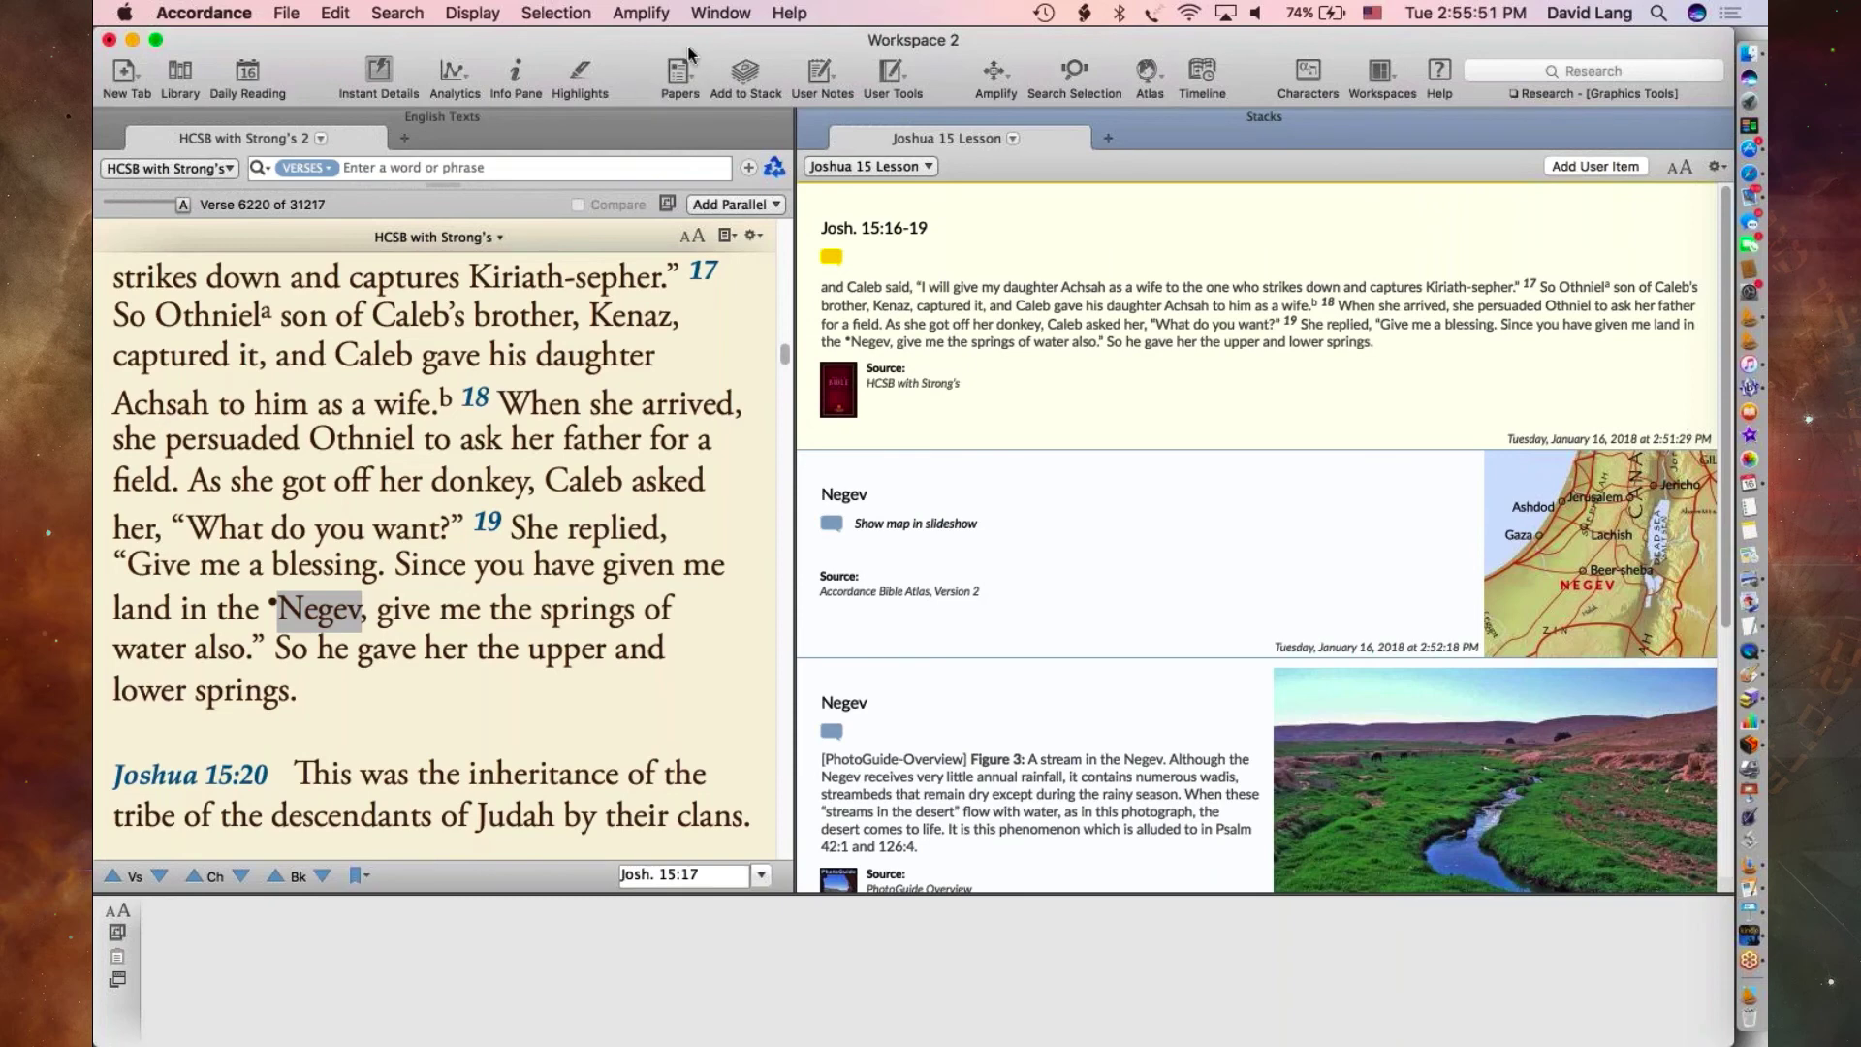
- Customize the toolbar so that Papers sits between Add to Stack and User Notes
right_click(624, 64)
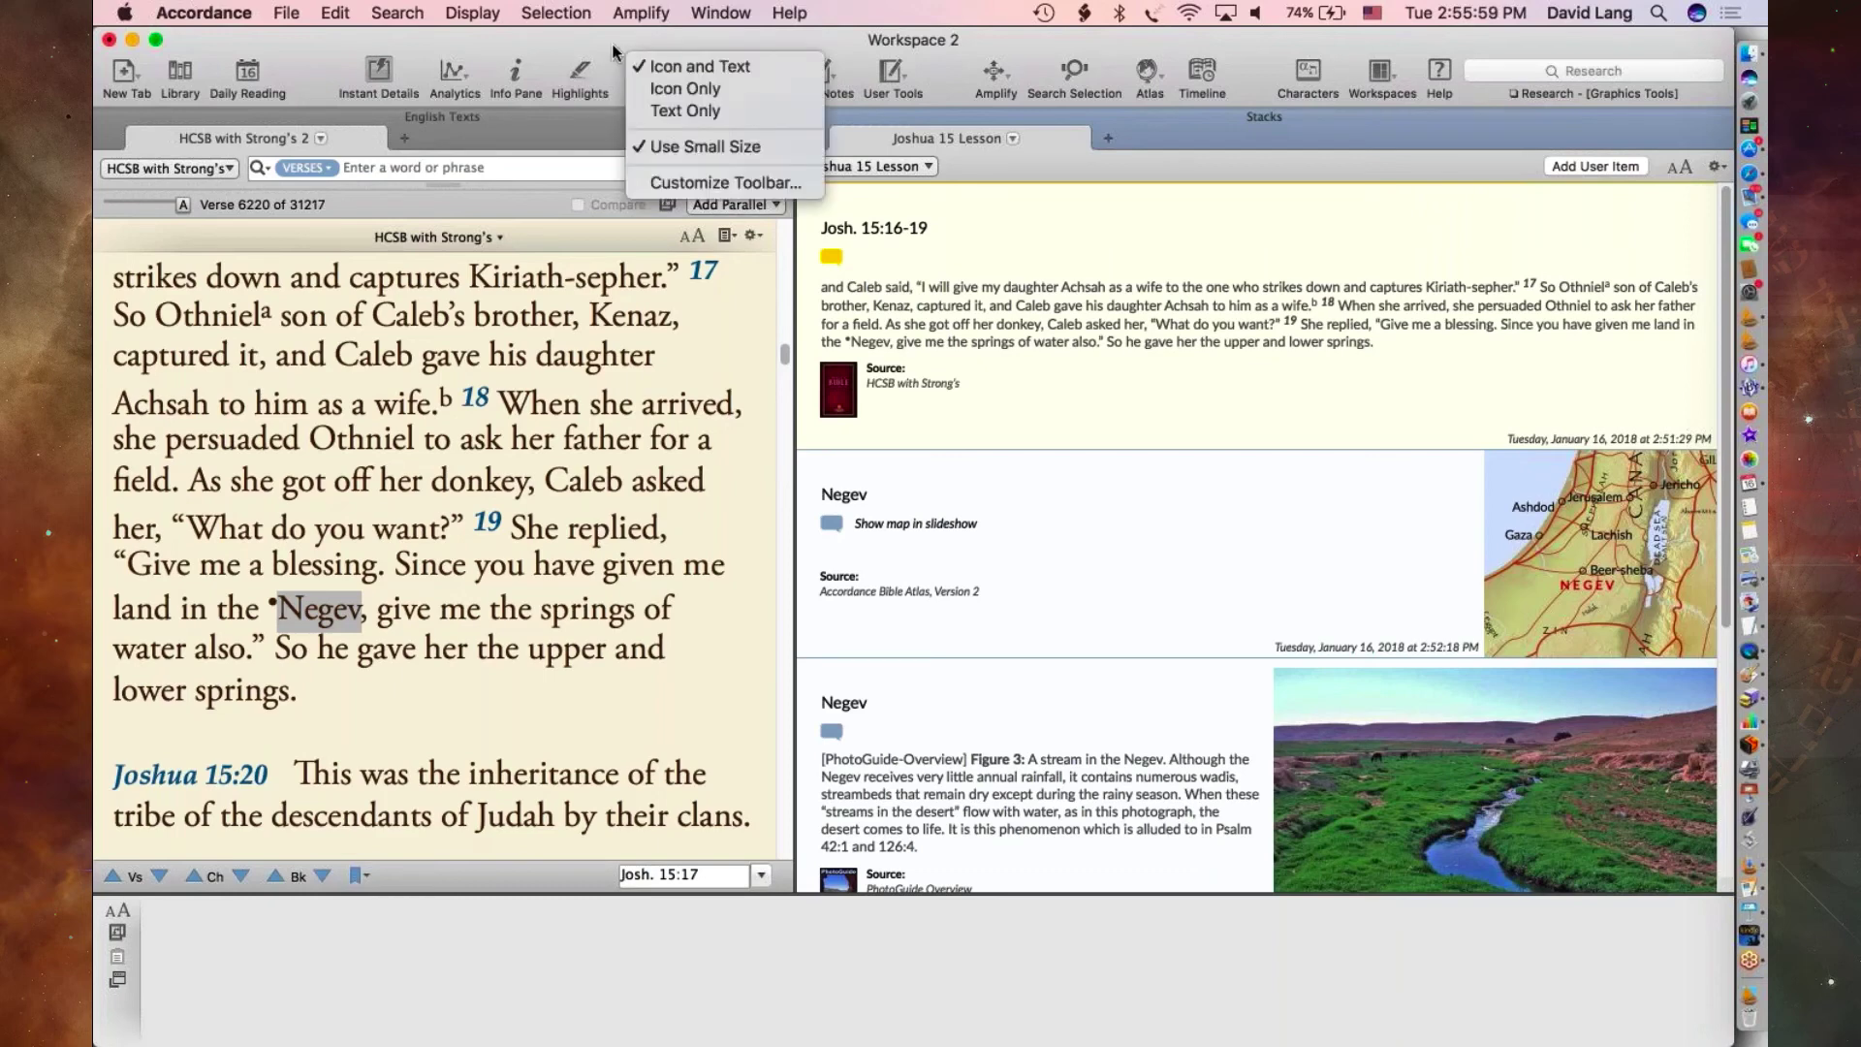
click(698, 180)
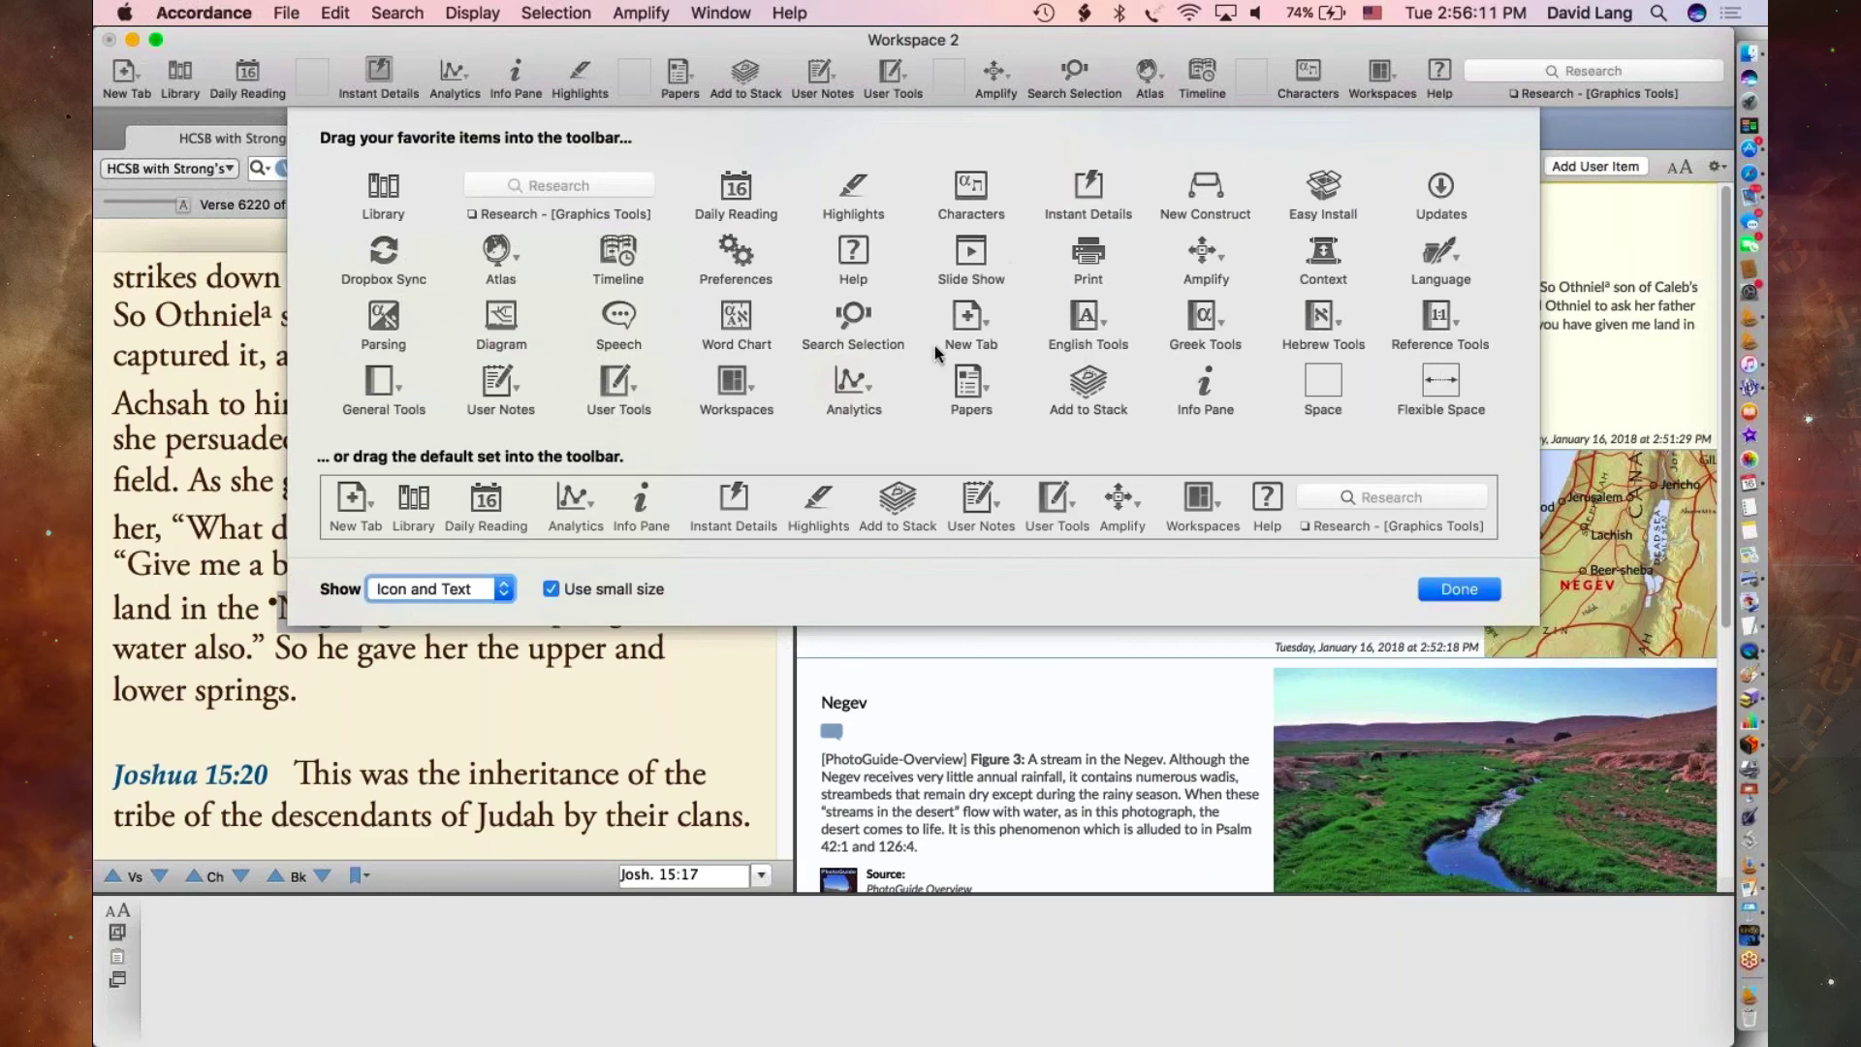
drag(971, 388, 761, 73)
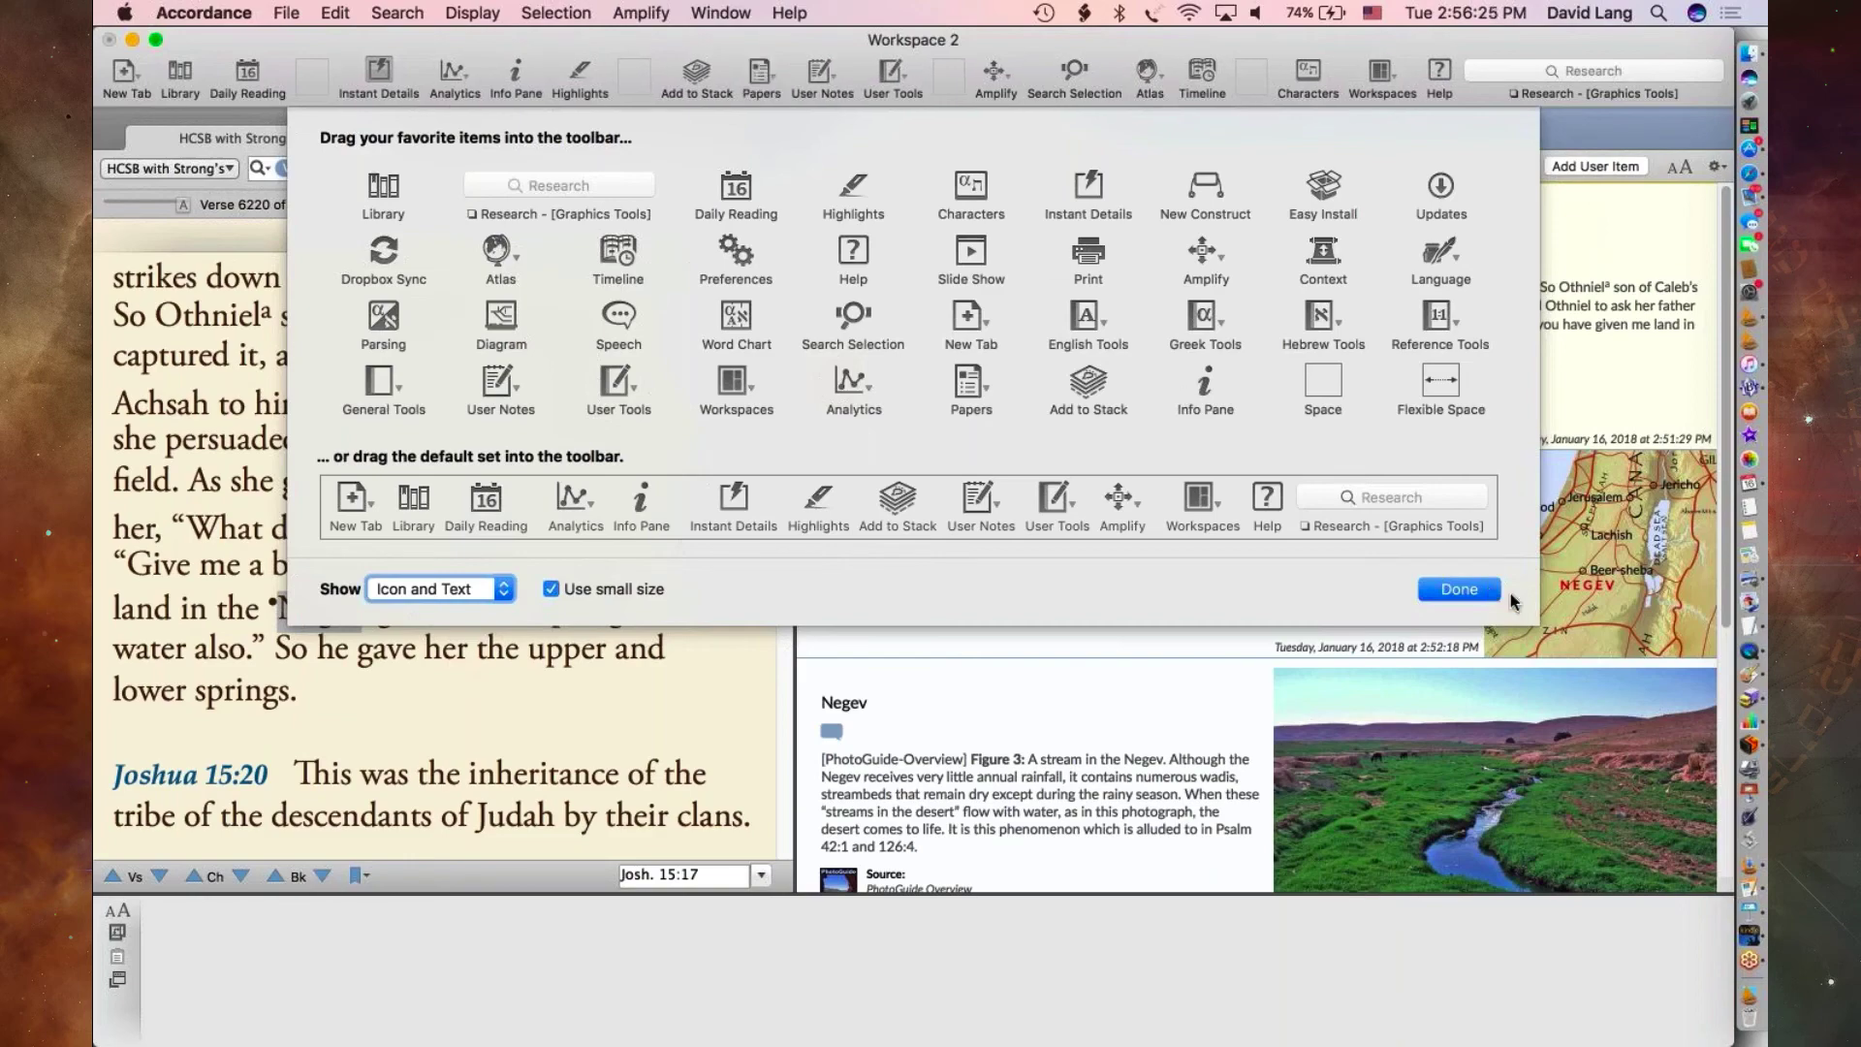
click(1454, 588)
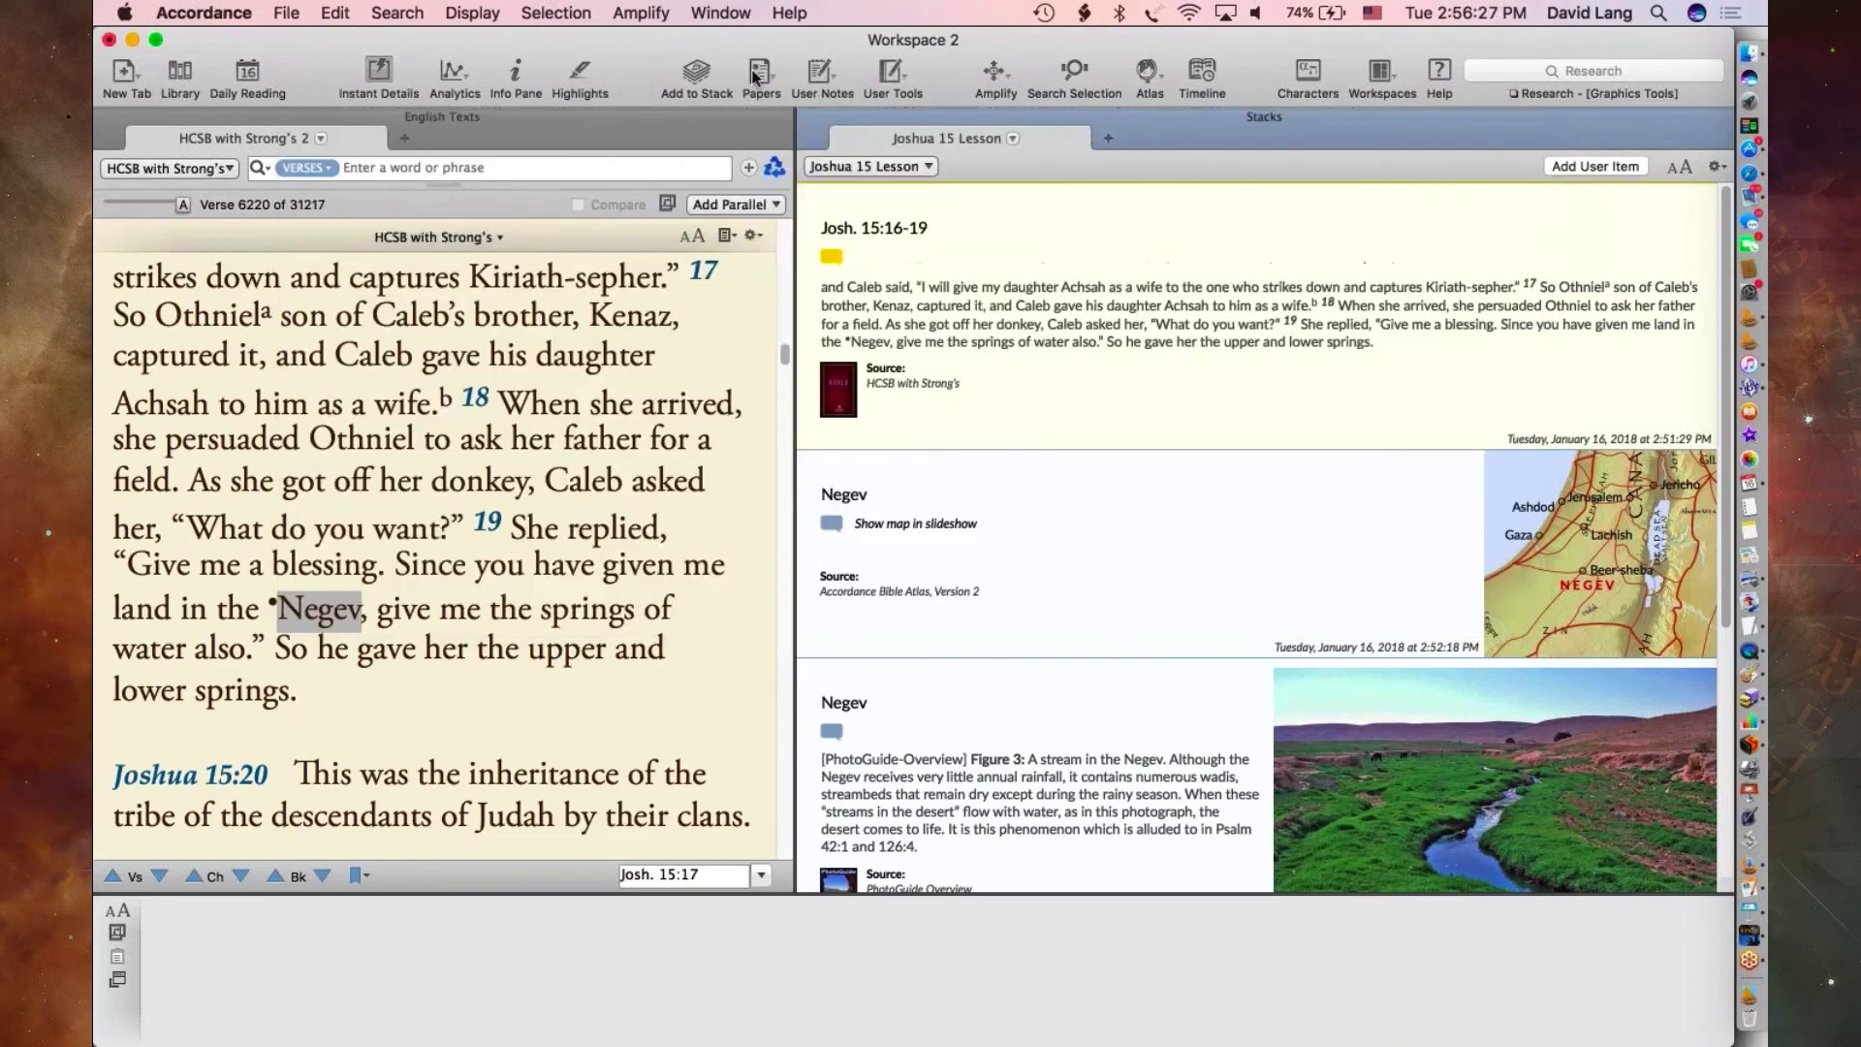
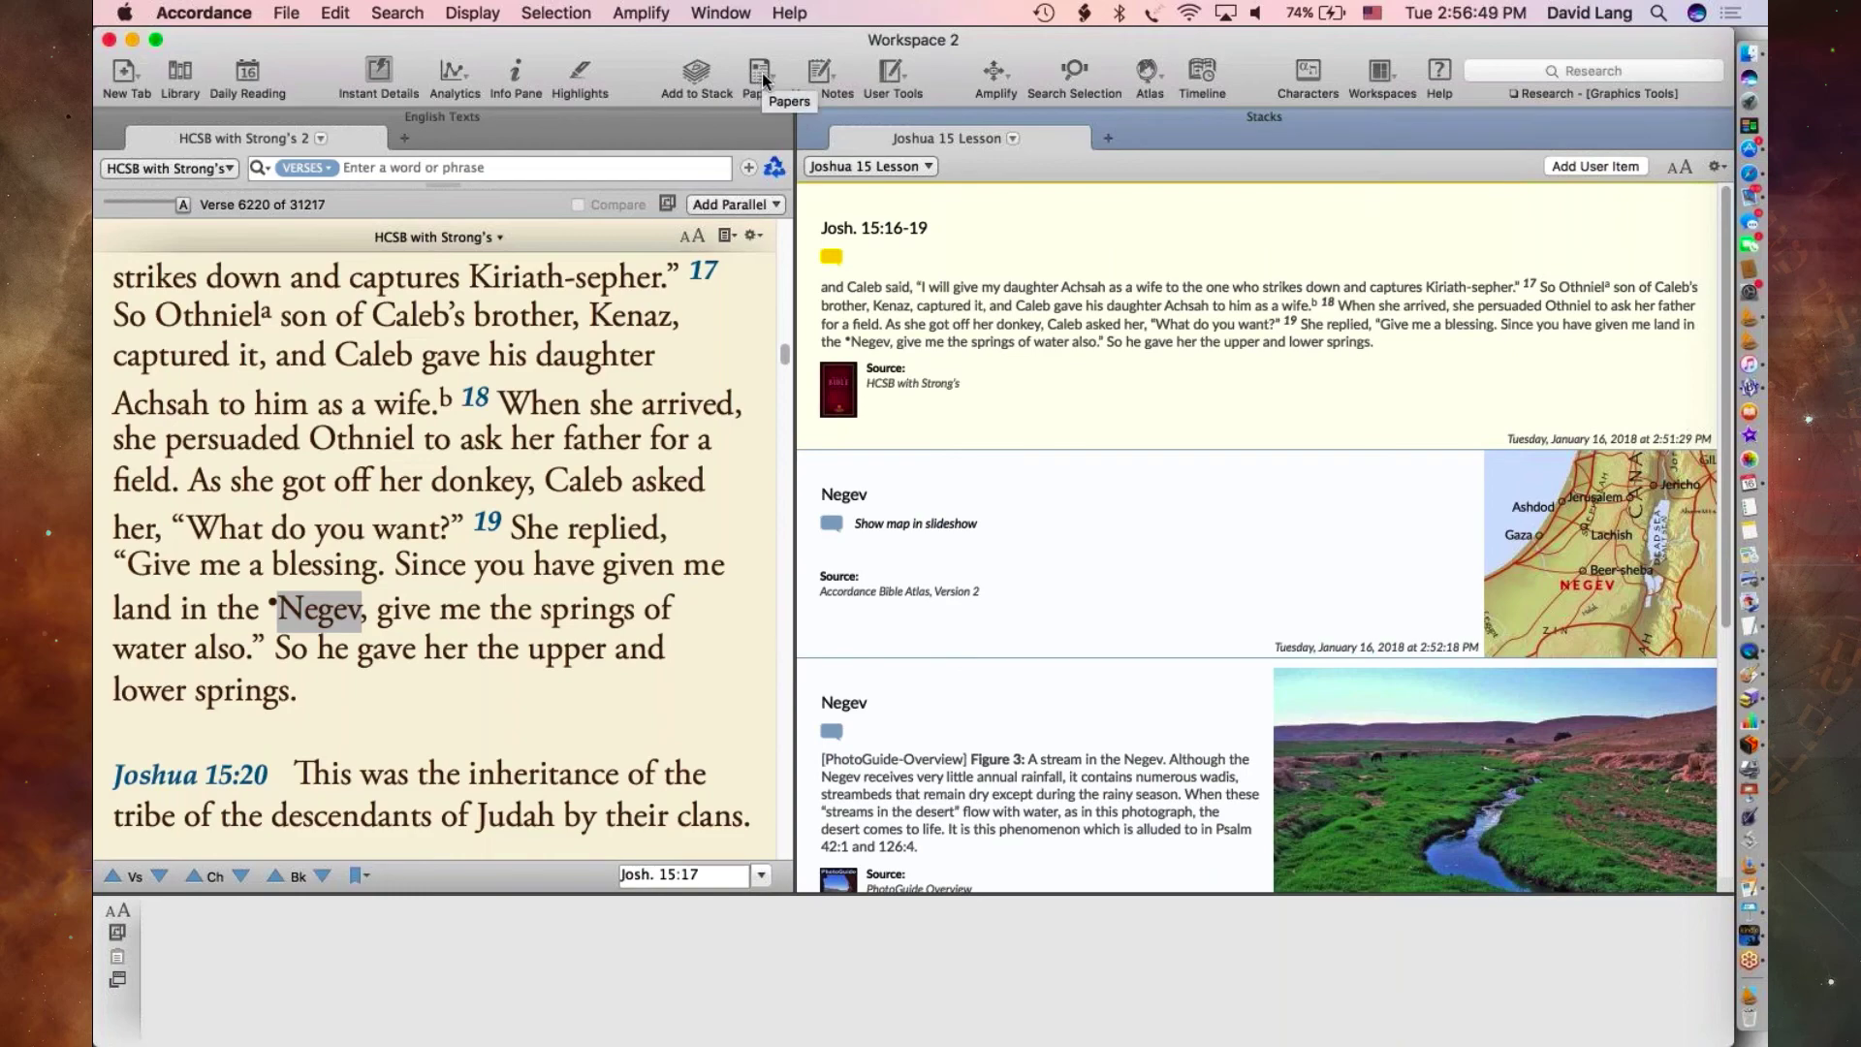
- Create a new paper from the Lecture template and place it in its own column beside the Joshua 15 Lesson stack
click(762, 76)
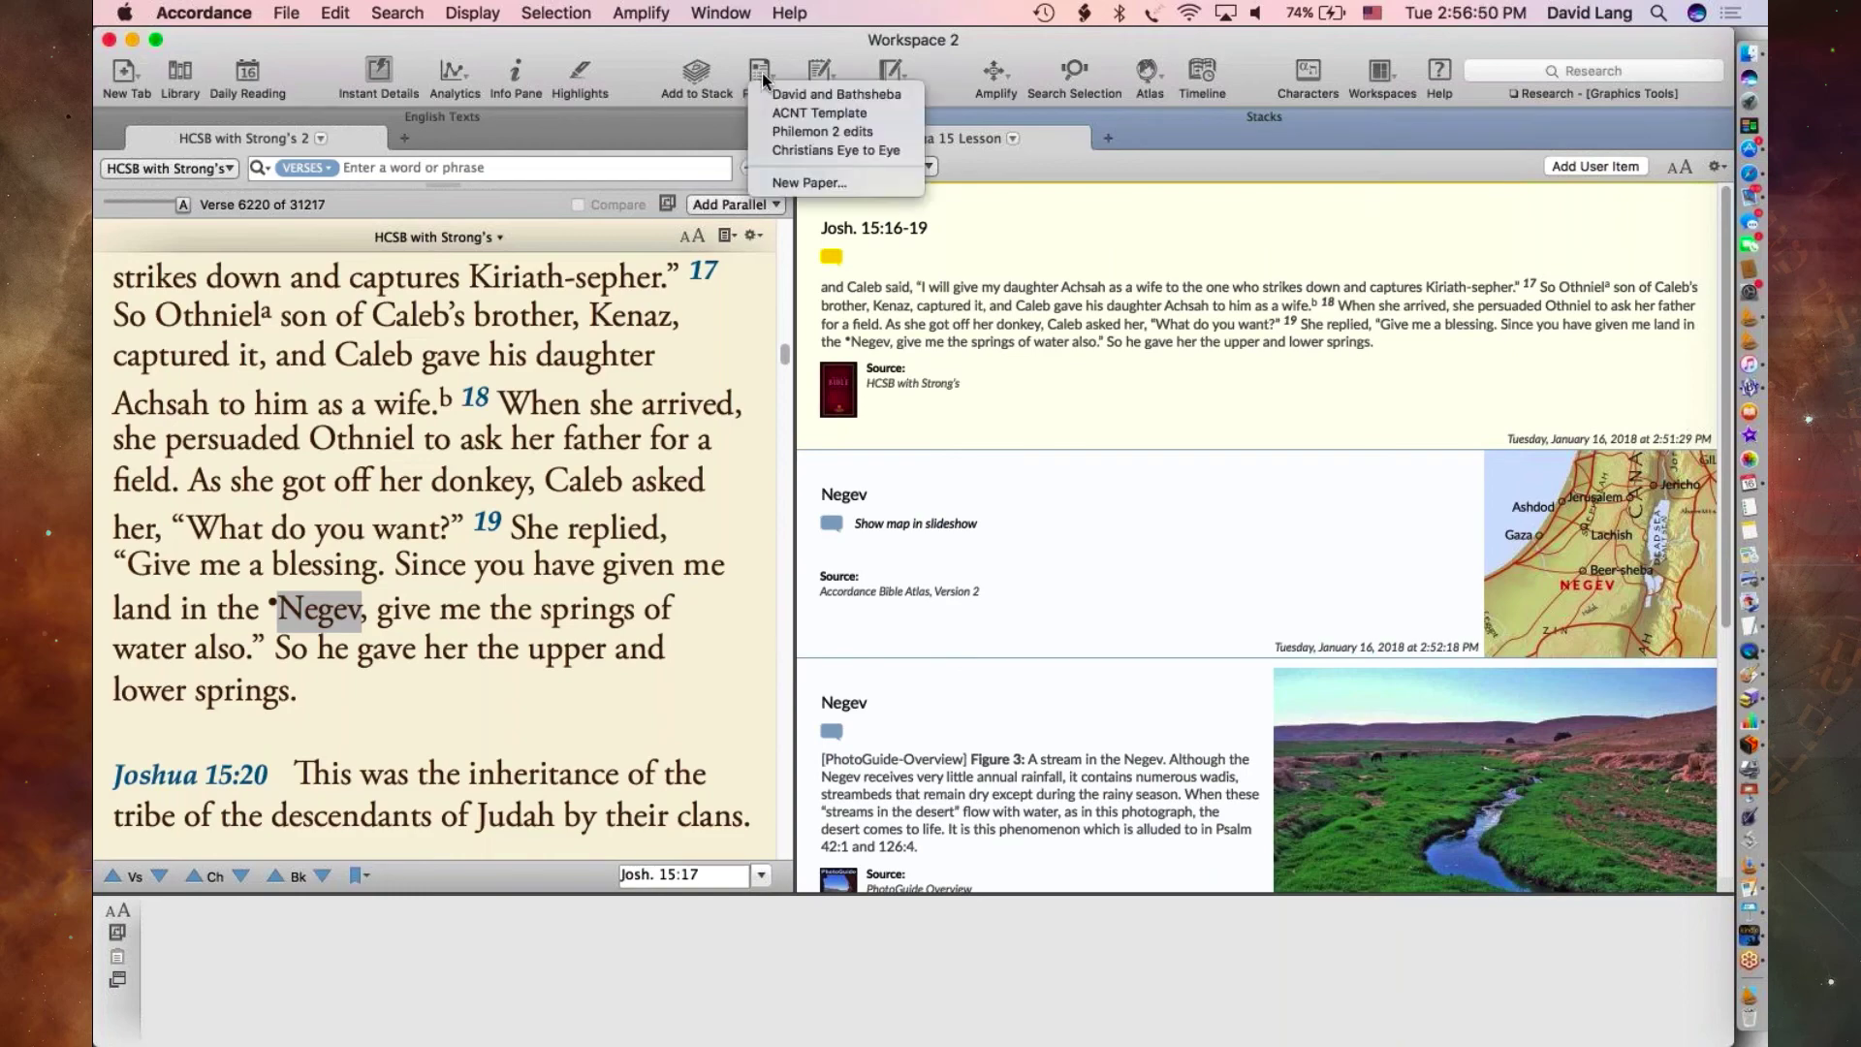
click(800, 183)
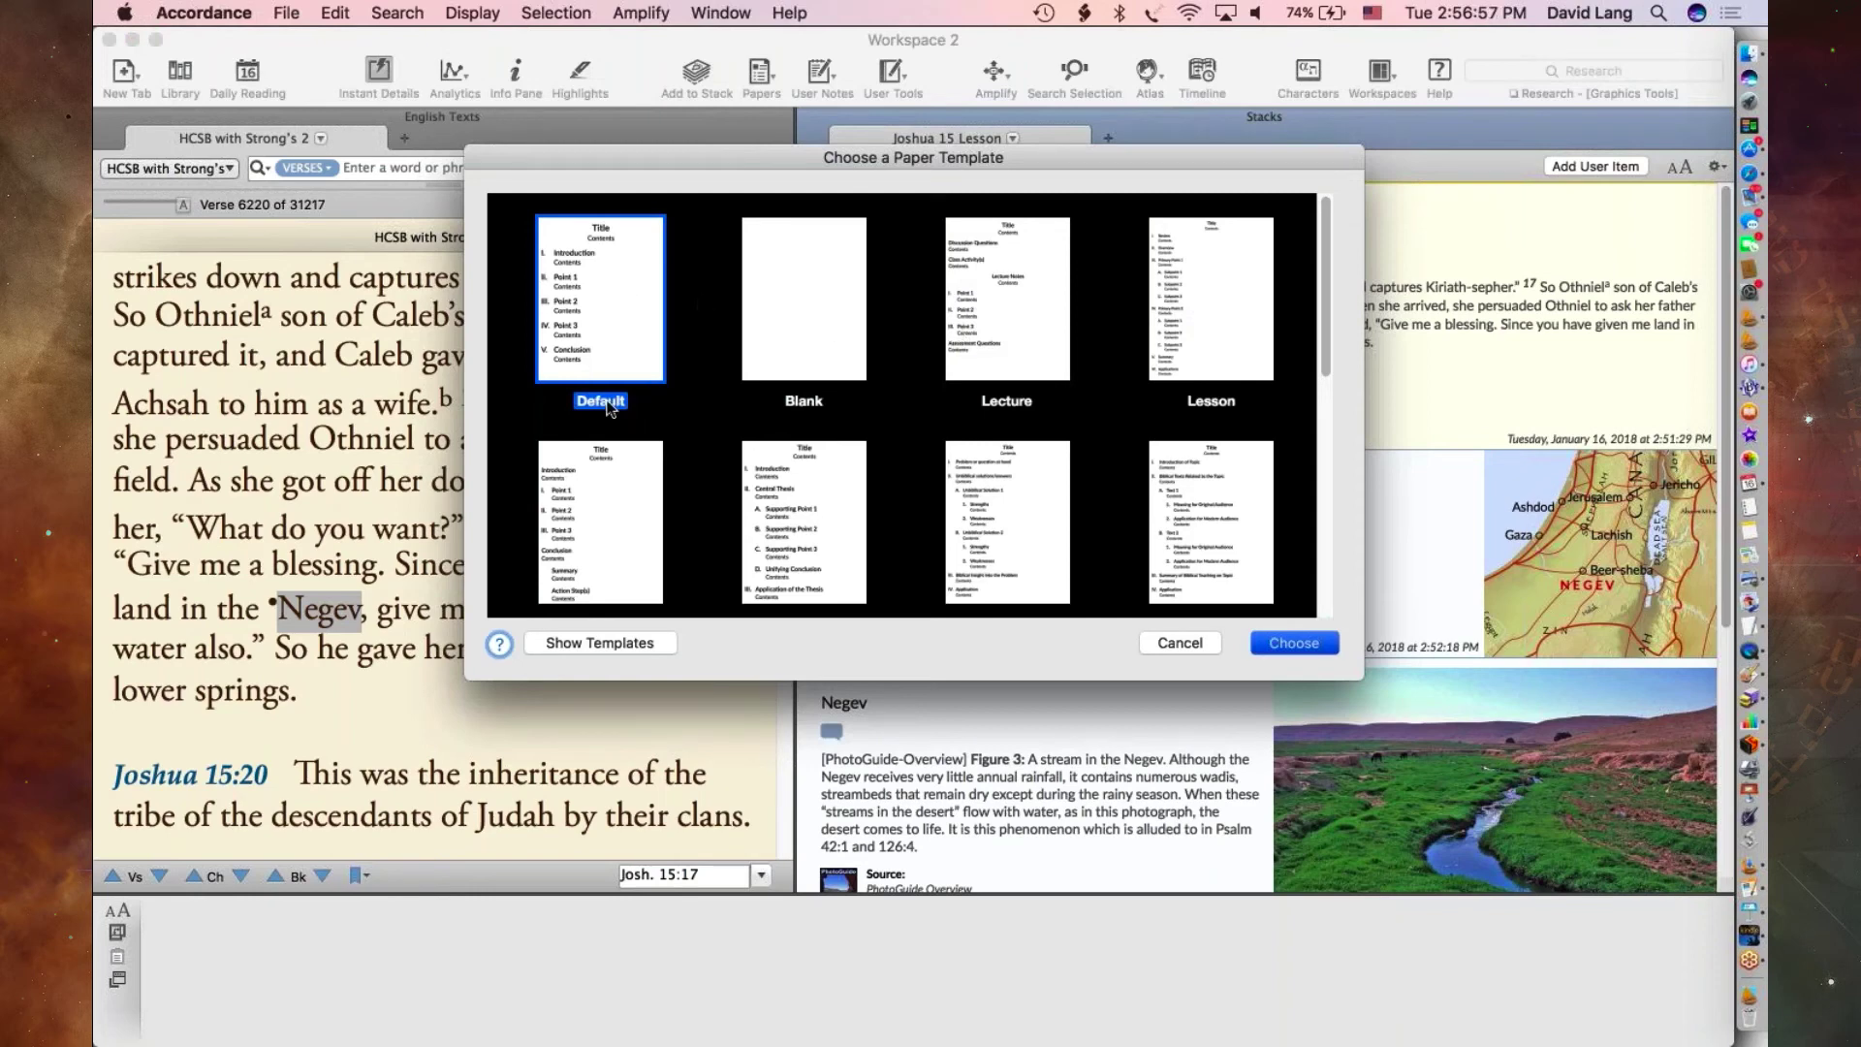
scroll(911, 504, down, 3)
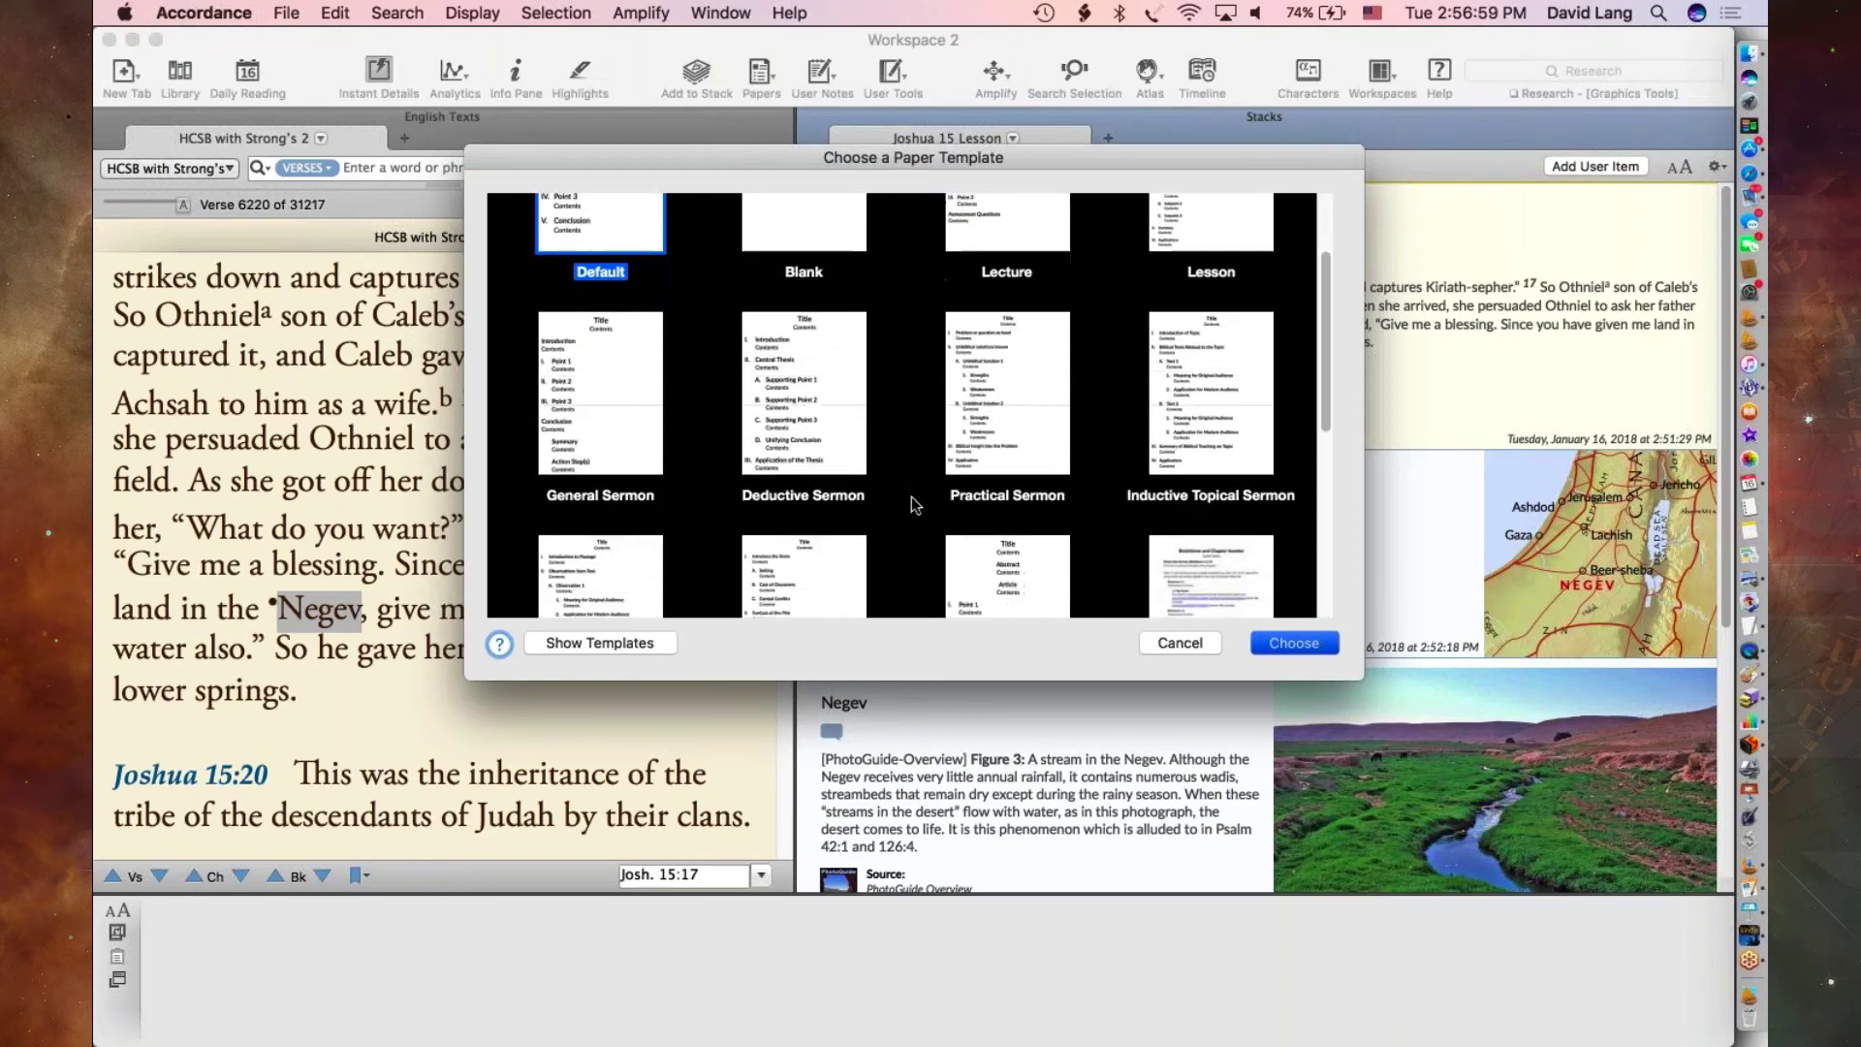
scroll(911, 504, up, 3)
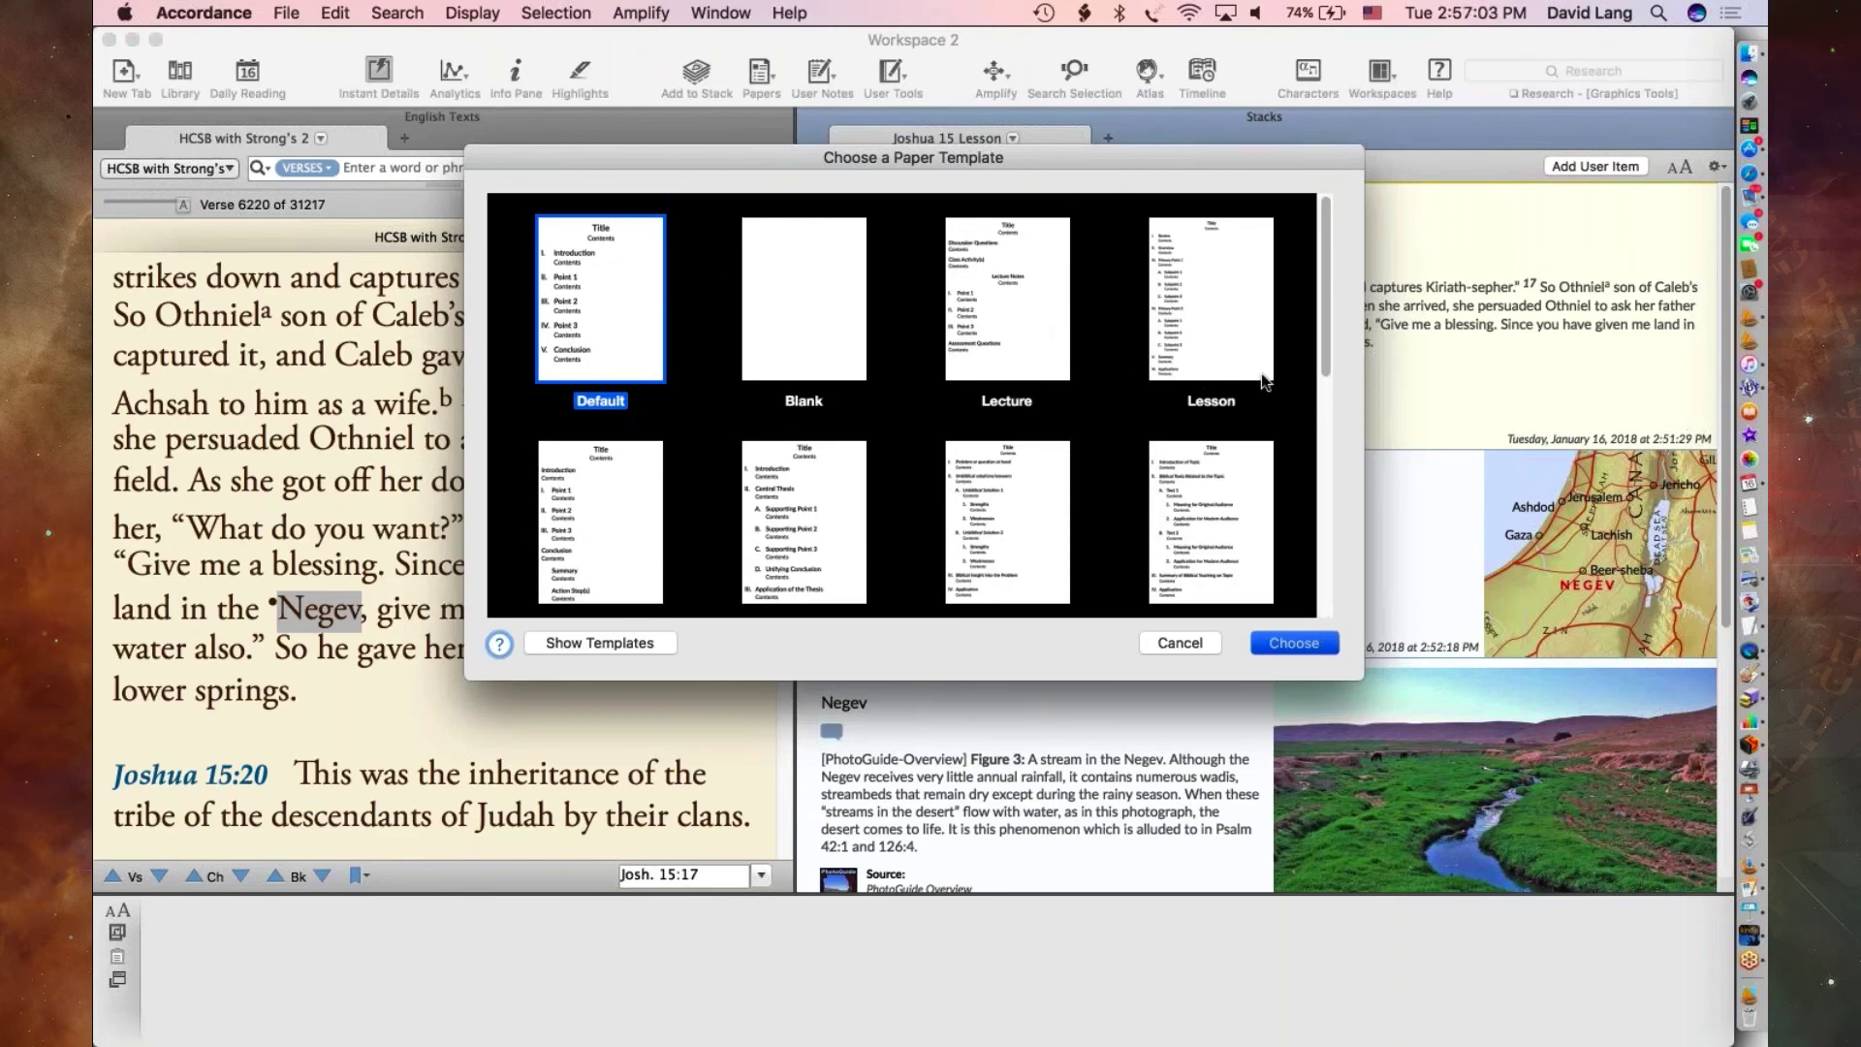
click(1020, 326)
double_click(1017, 322)
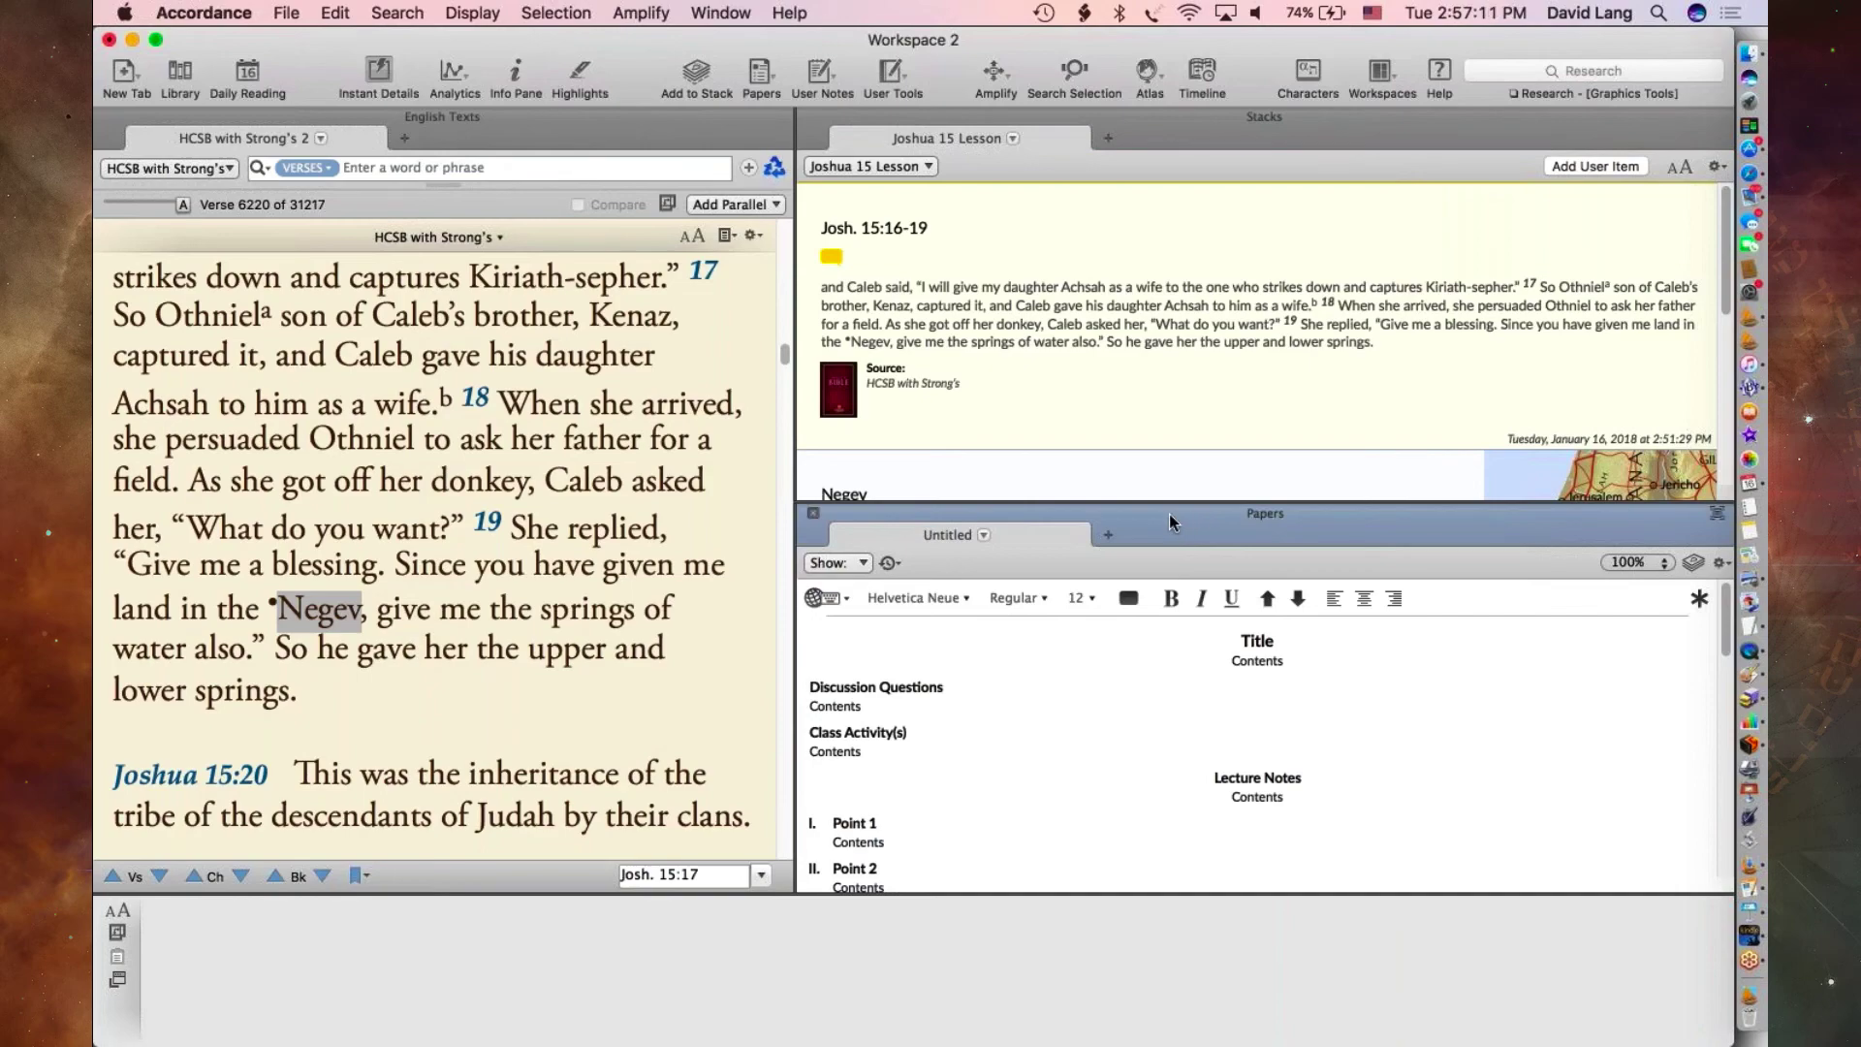
drag(1167, 514, 1600, 405)
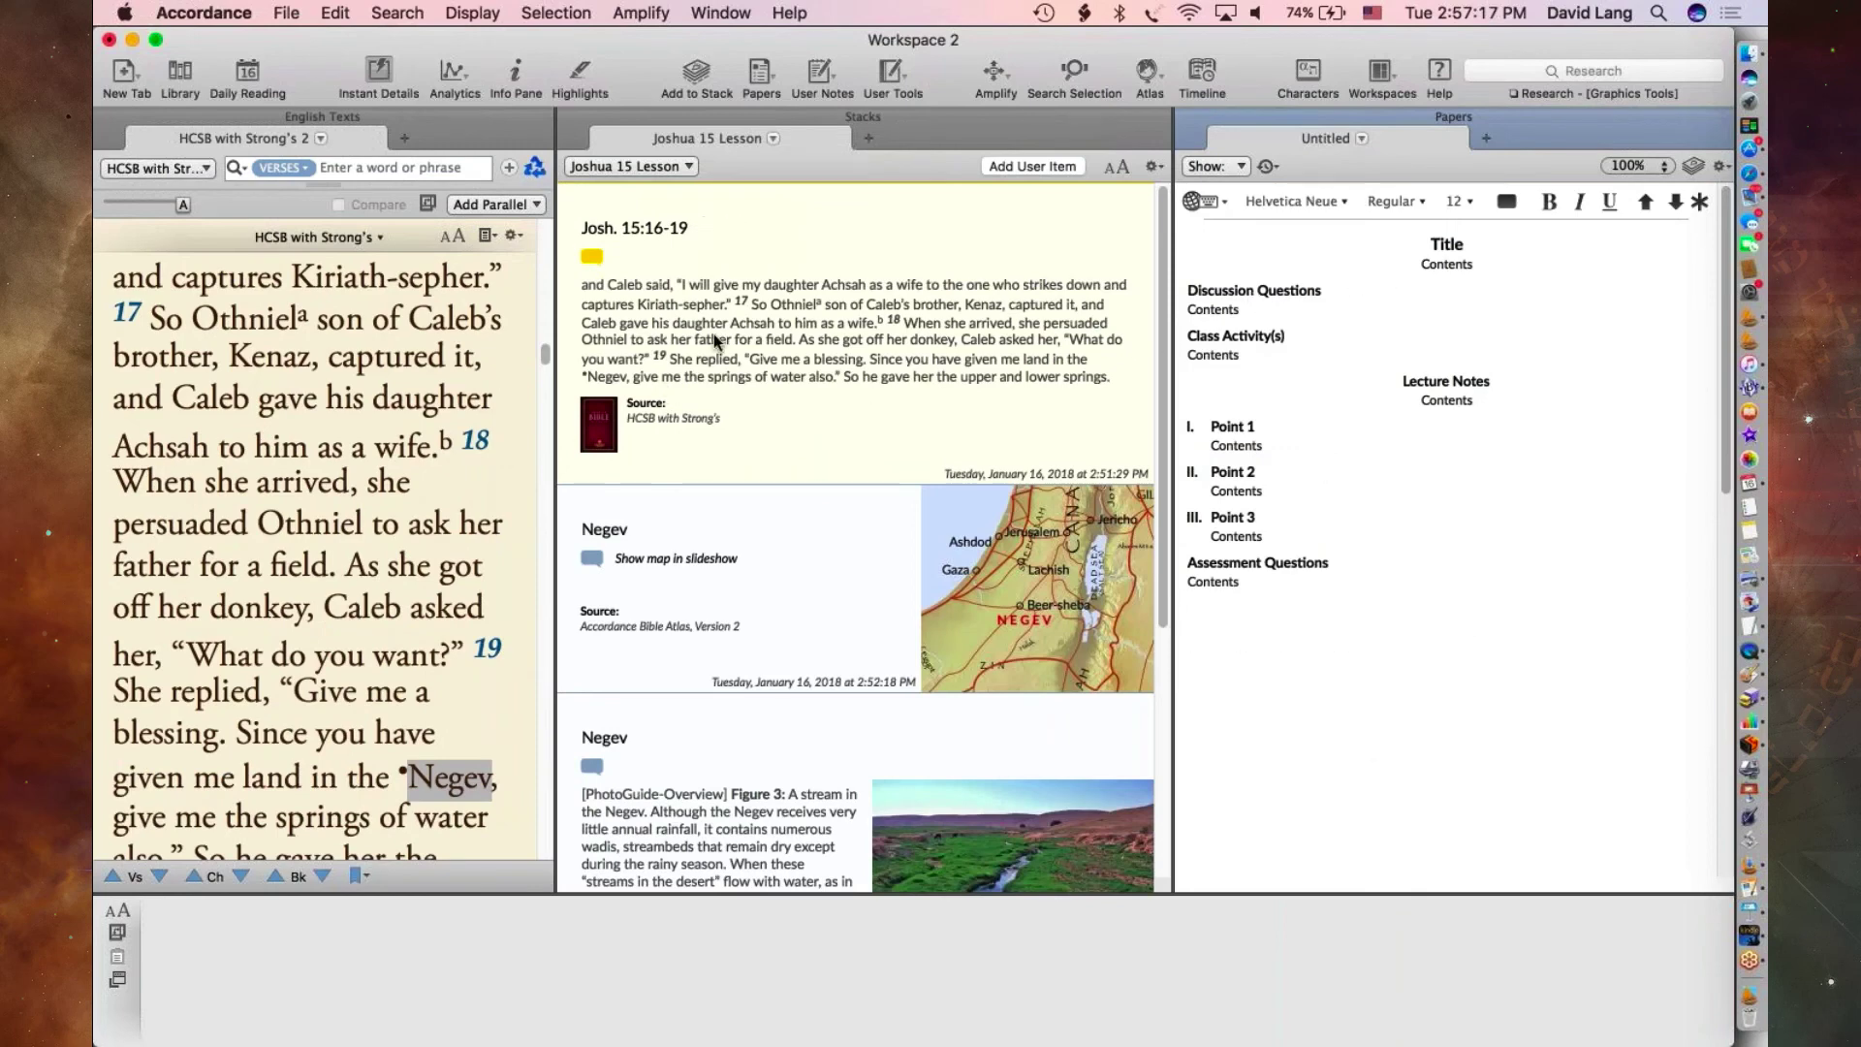
- Insert the Josh. 15:16-19 stack item into the paper as a sub-item under Point 1
mouse_move(1408, 671)
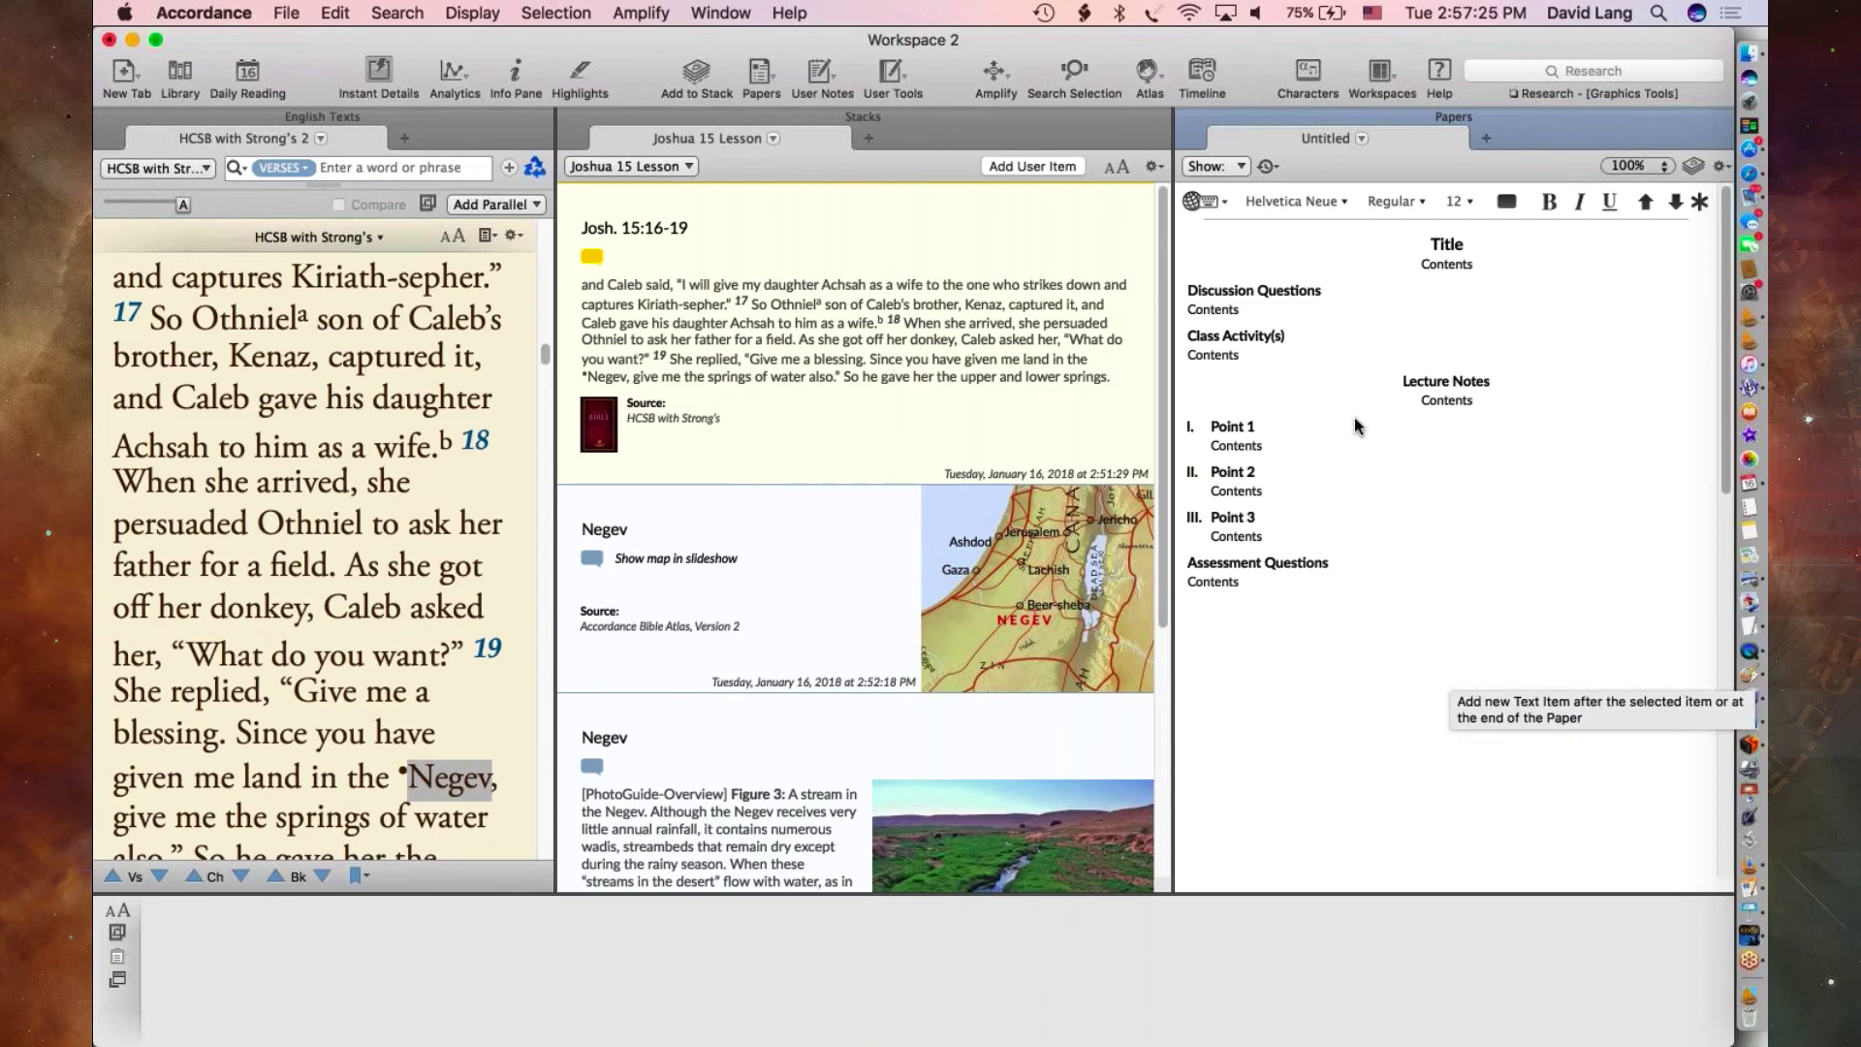
mouse_move(1529, 242)
mouse_move(1492, 416)
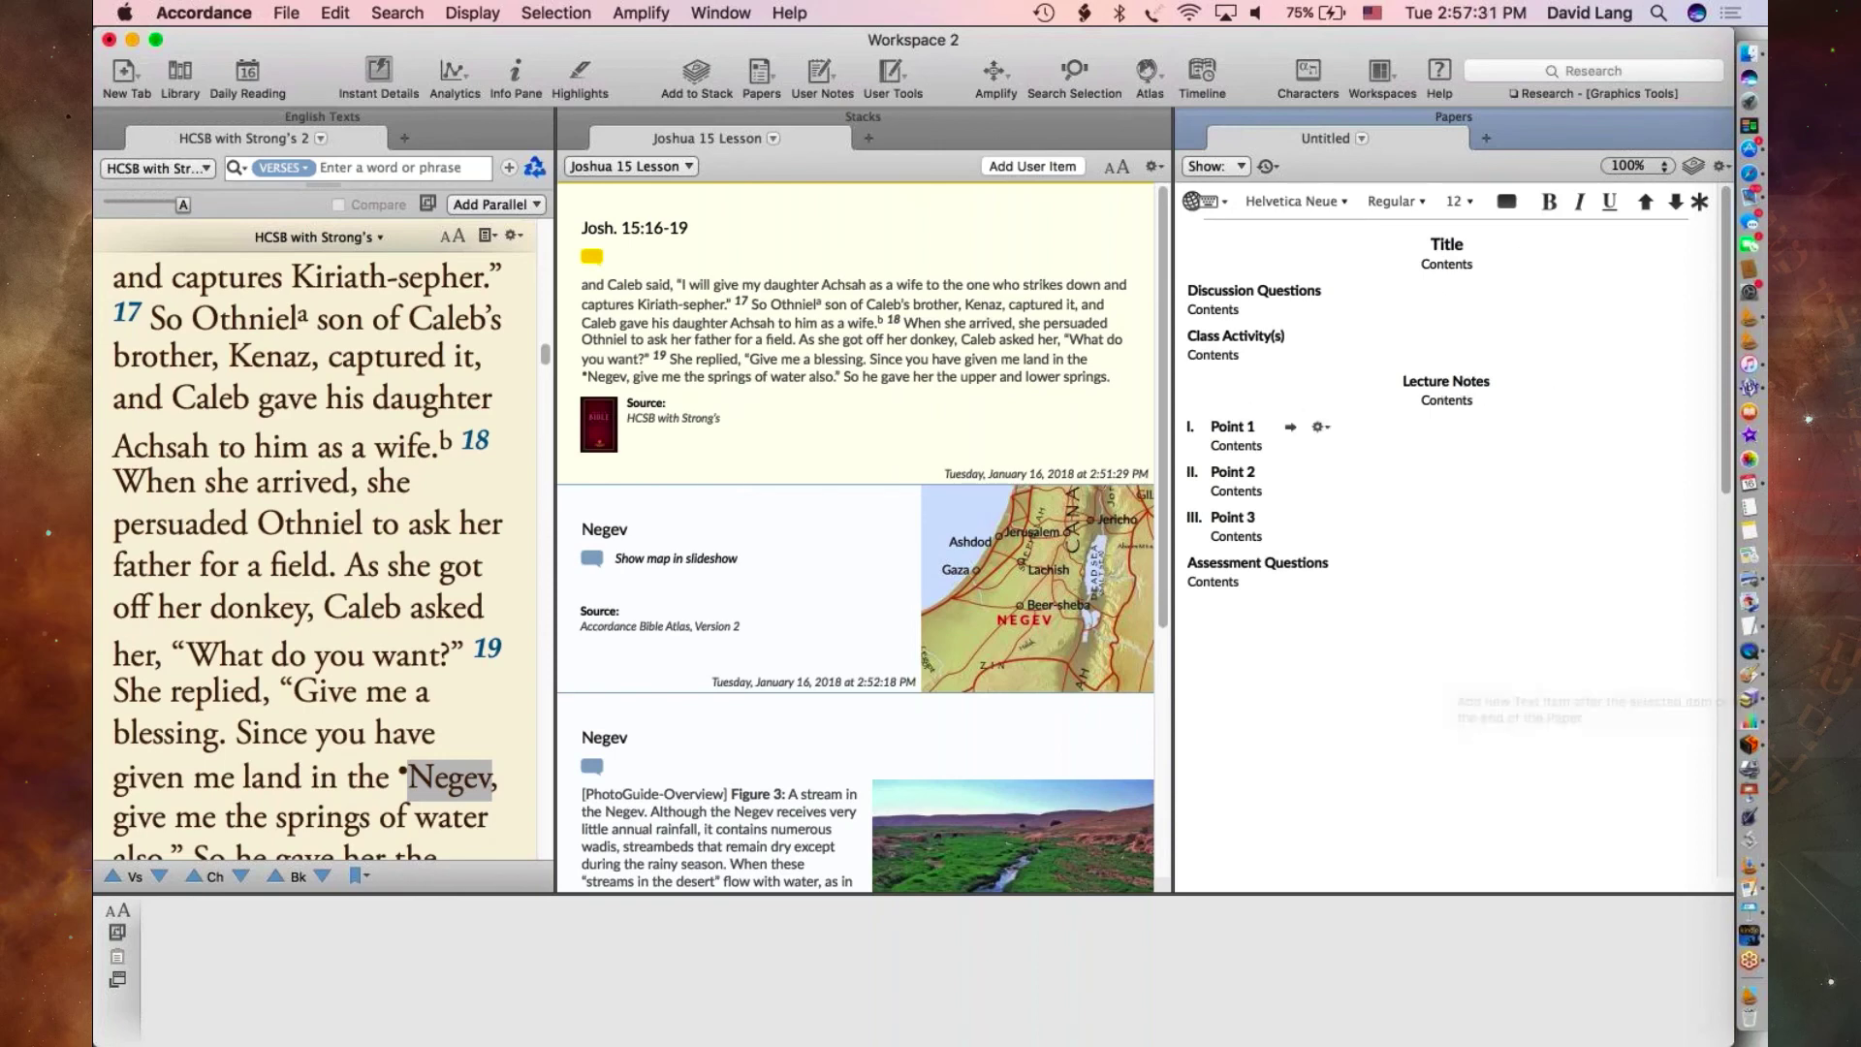
mouse_move(1293, 452)
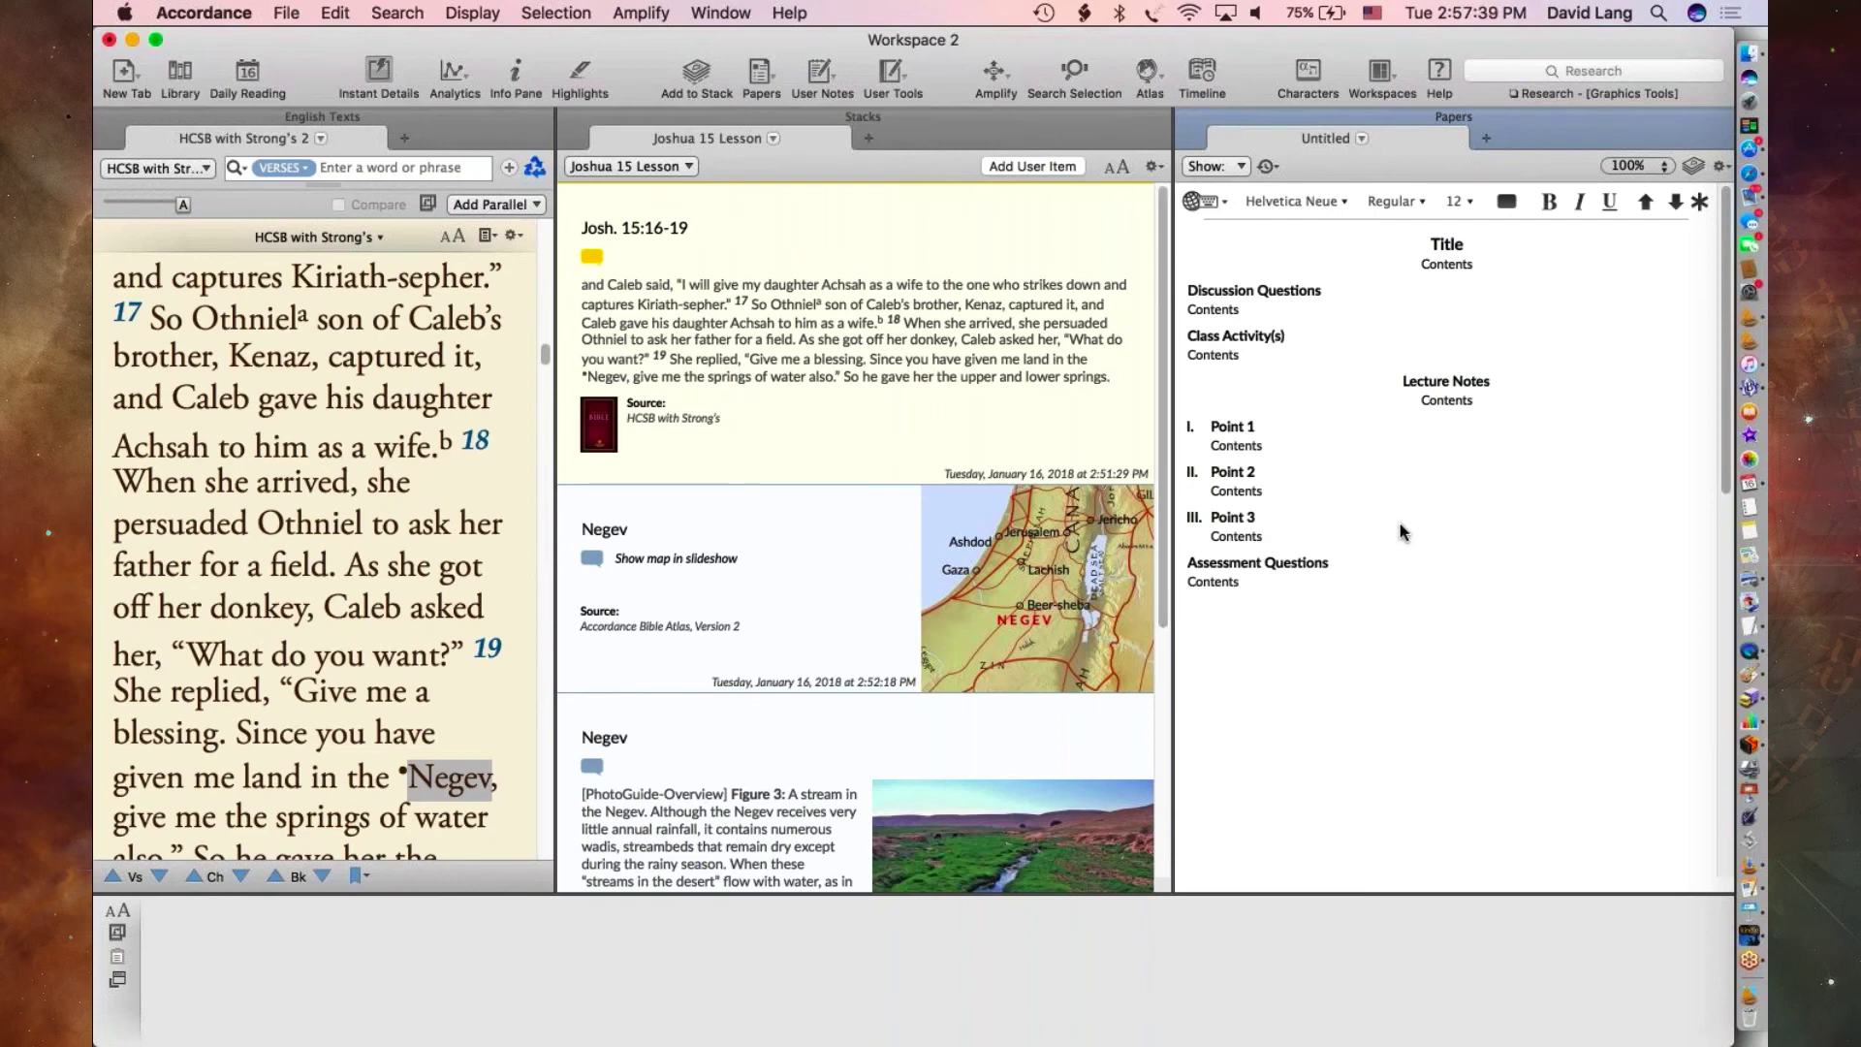
mouse_move(736, 344)
drag(766, 339, 1266, 448)
mouse_move(1419, 572)
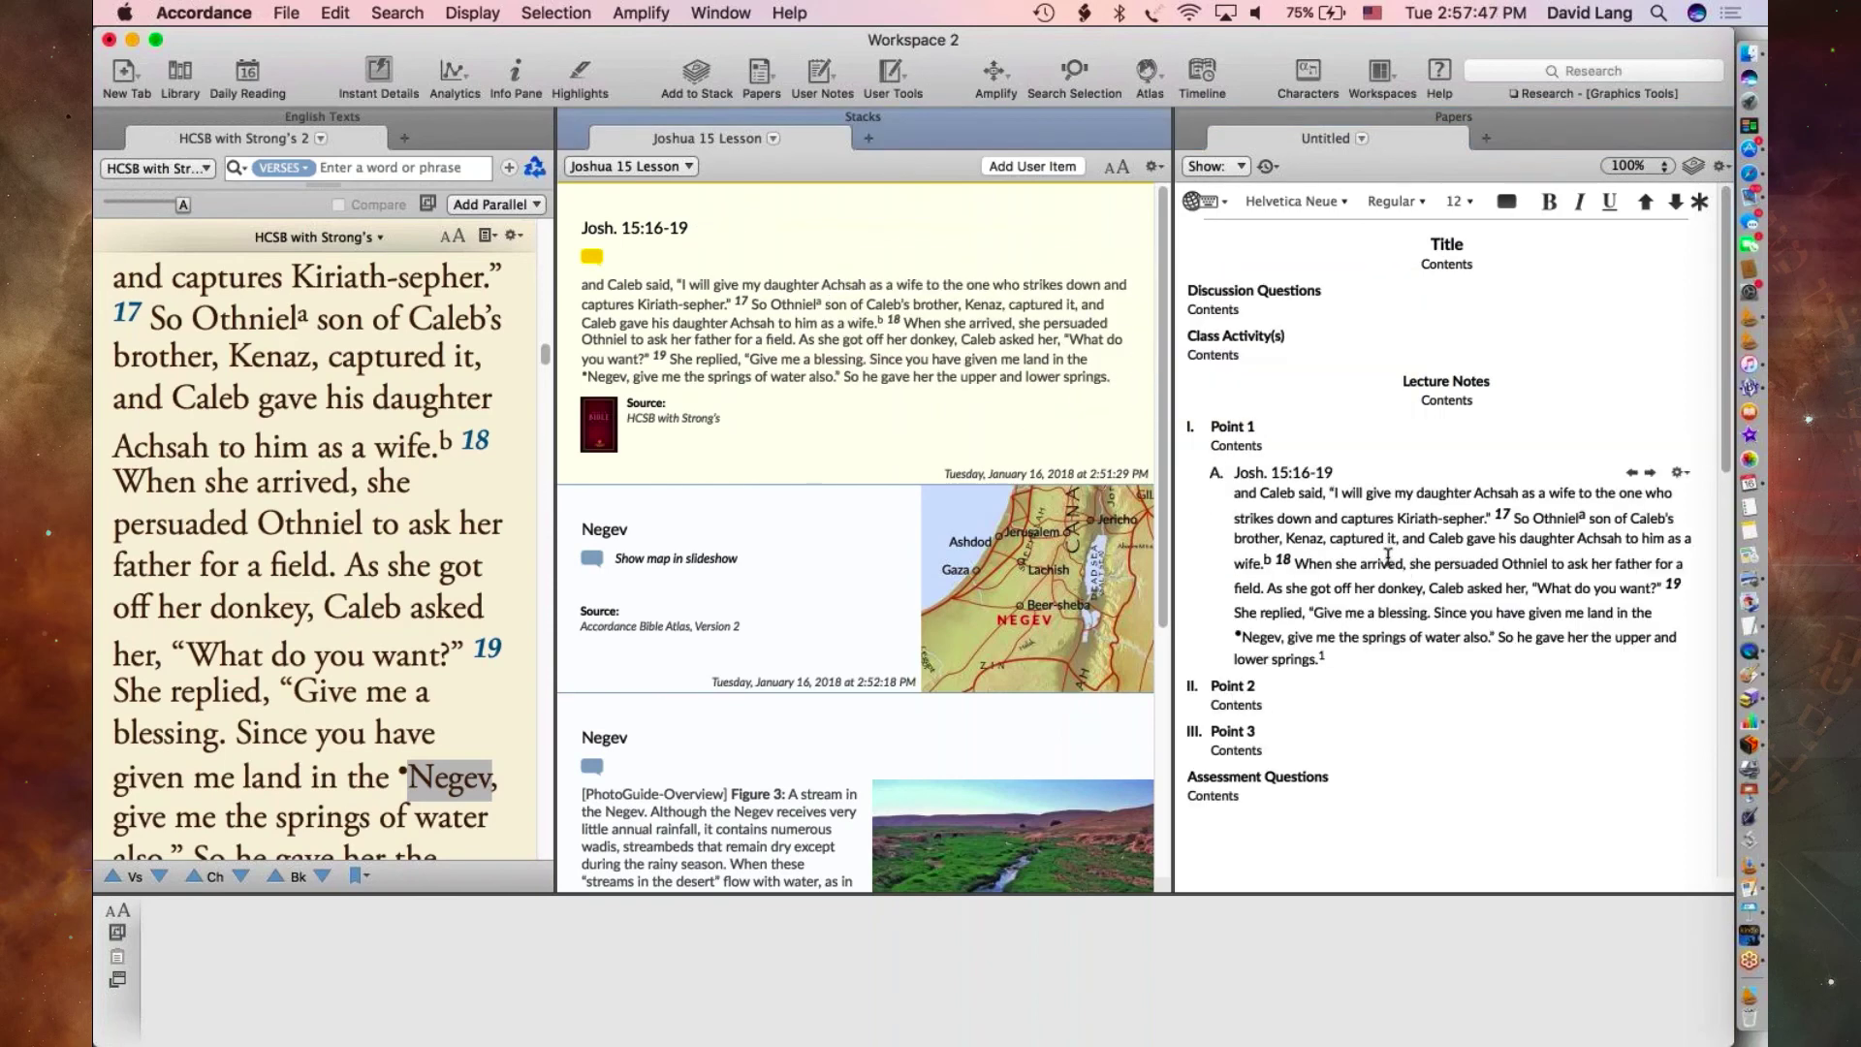
- Rename the paper's Point 1 heading as "Story of Kenaz and Achsah"
double_click(1223, 427)
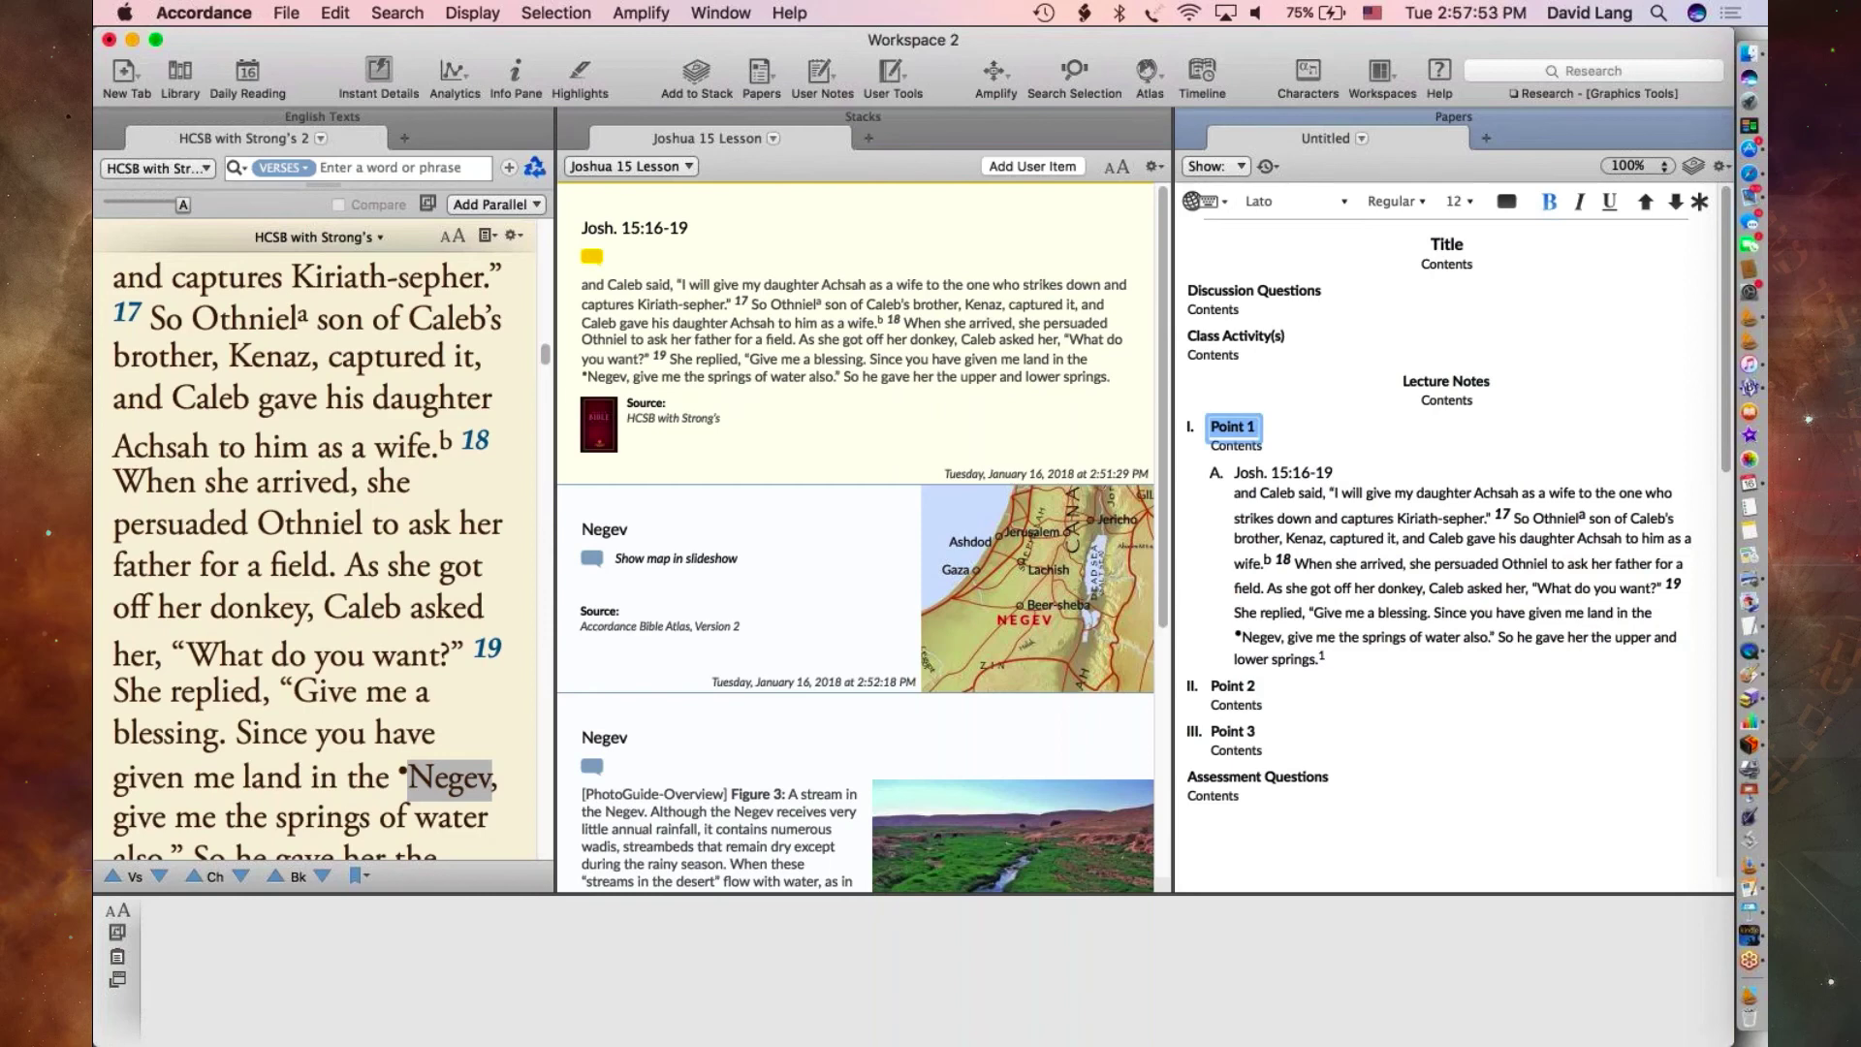
text(Sot)
key(BackSpace)
key(BackSpace)
text(tory of Ken)
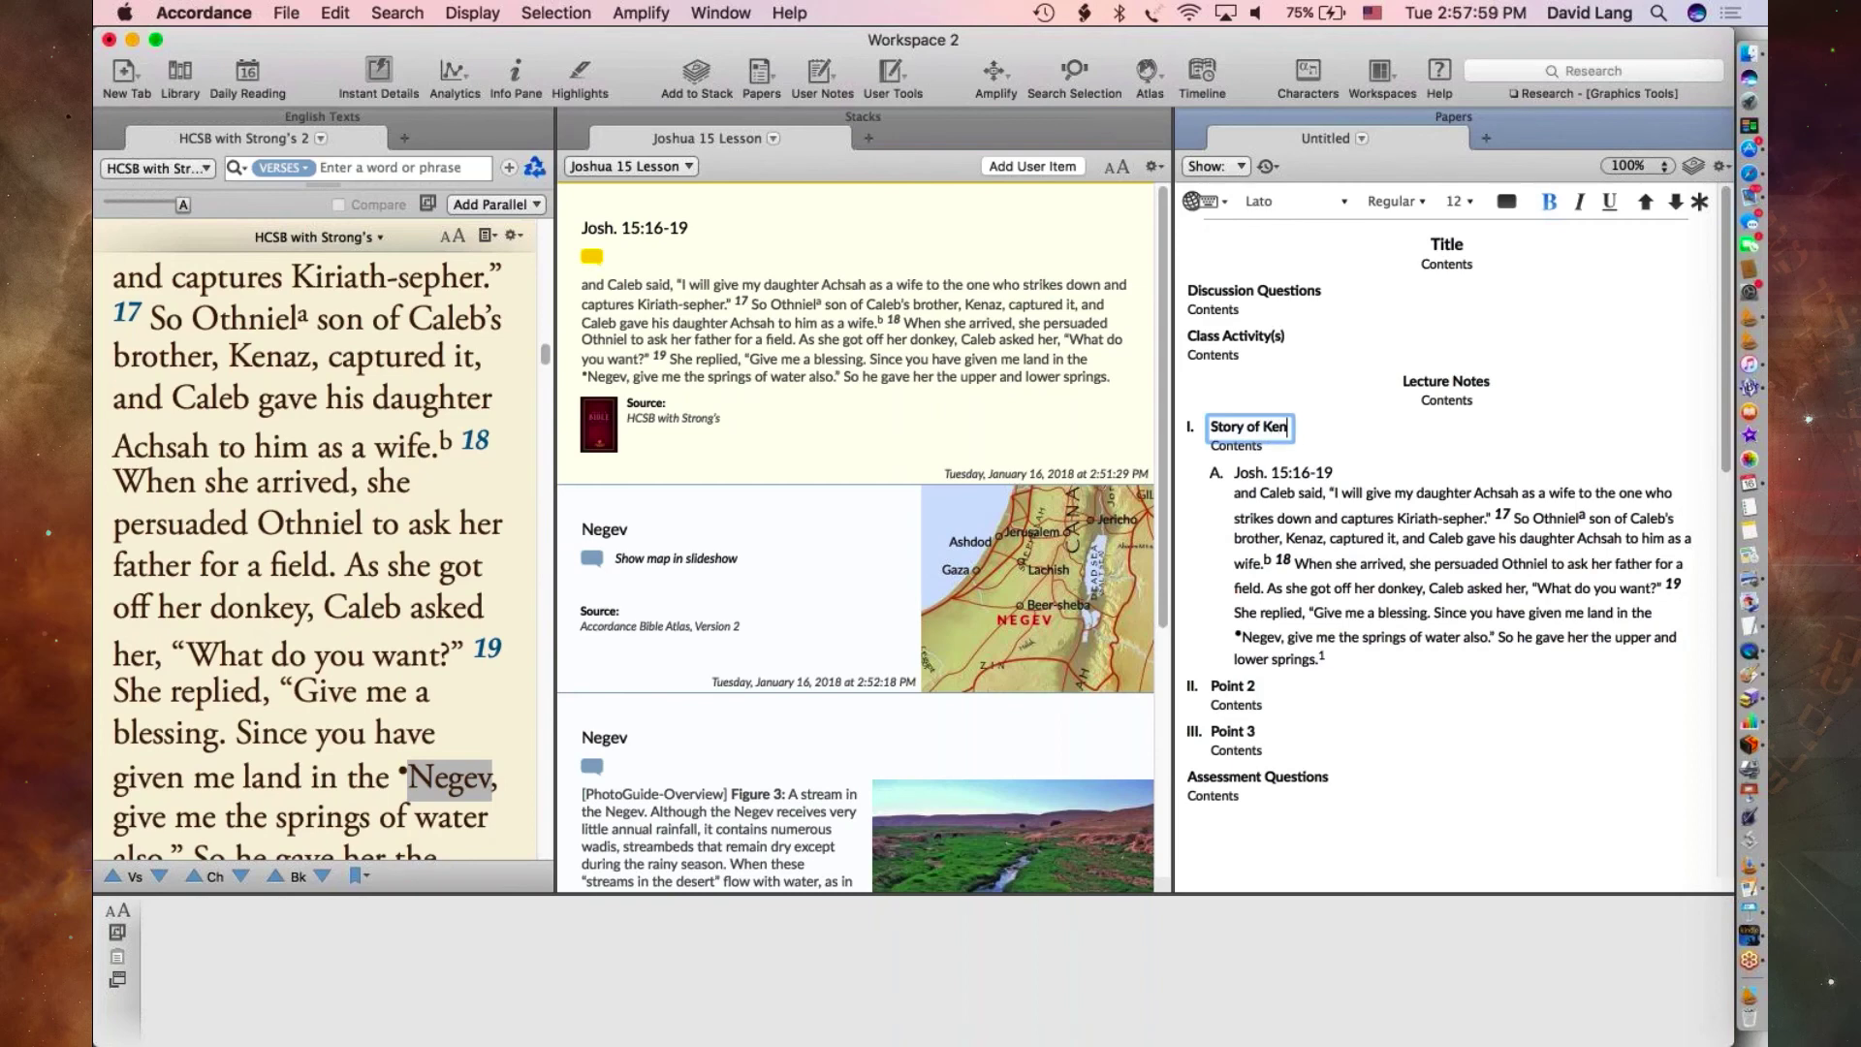
text(az and Achsa)
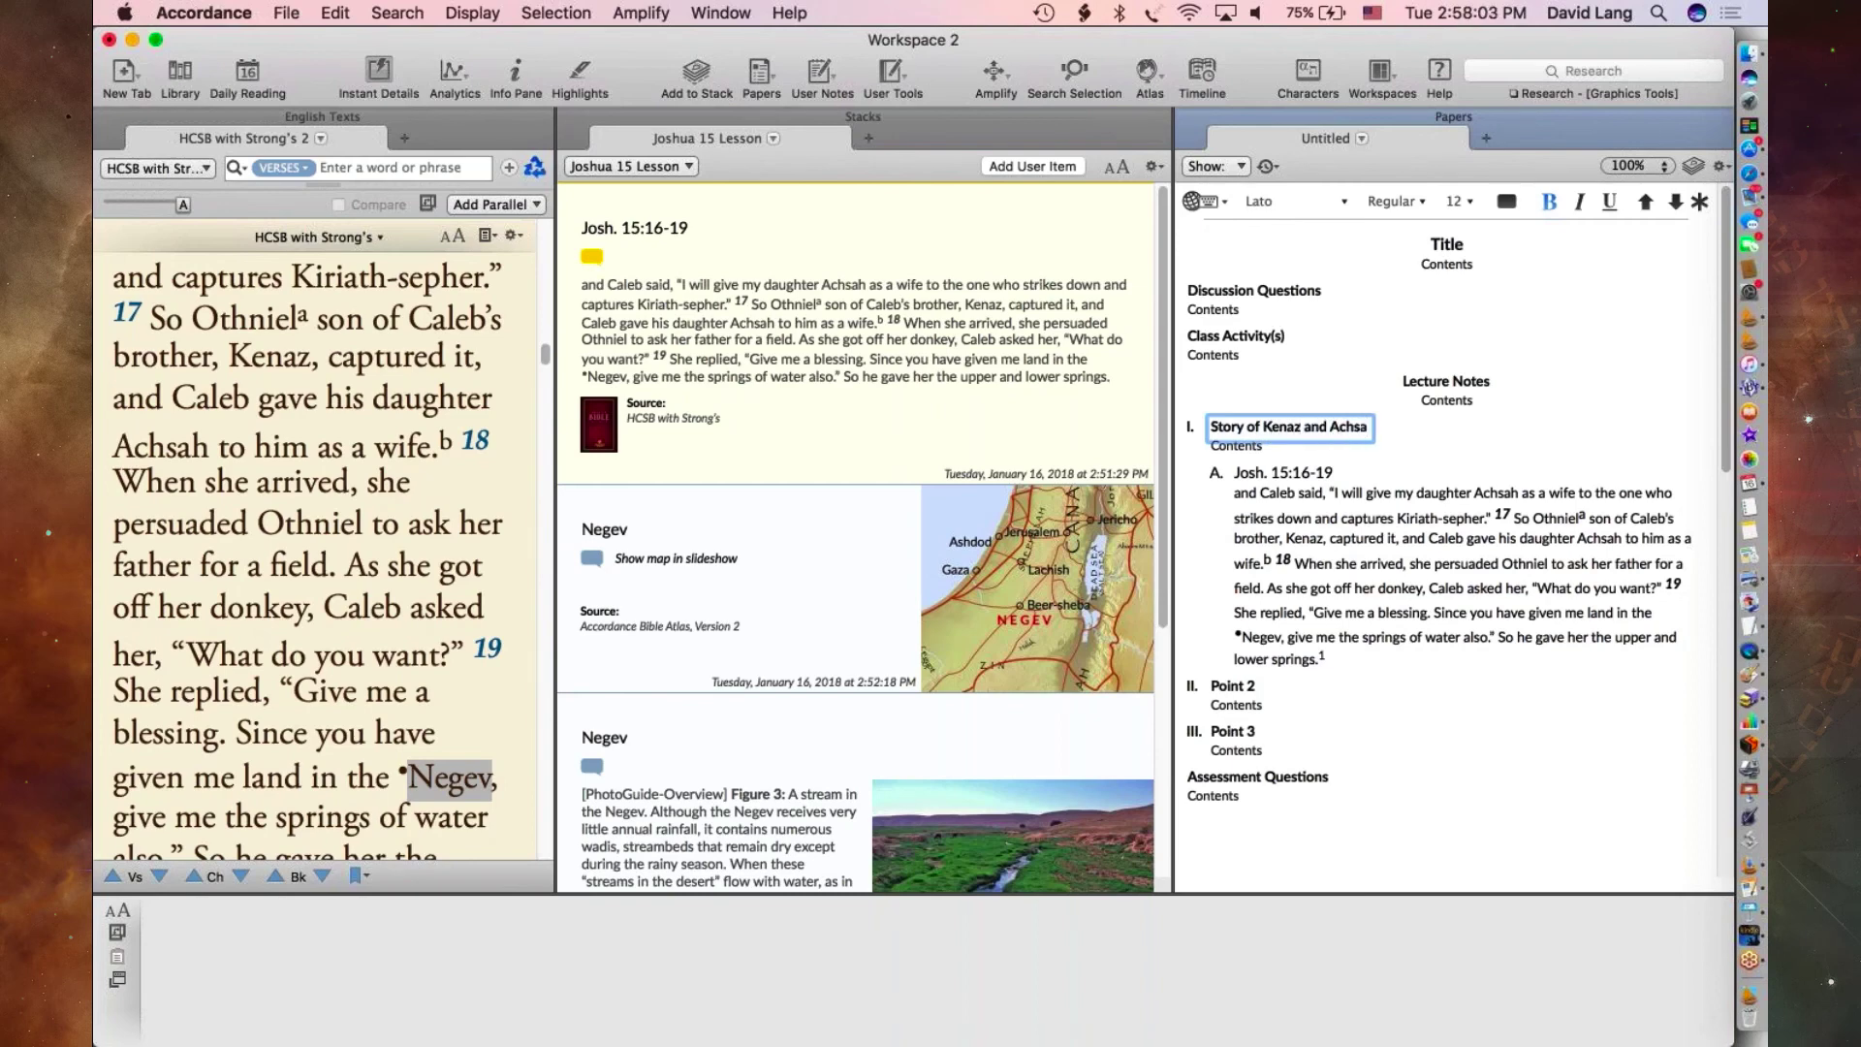
text(h)
- Open the heading and the verse text of the paper's Josh. 15:16-19 item for editing, and leave both without changes
click(1238, 473)
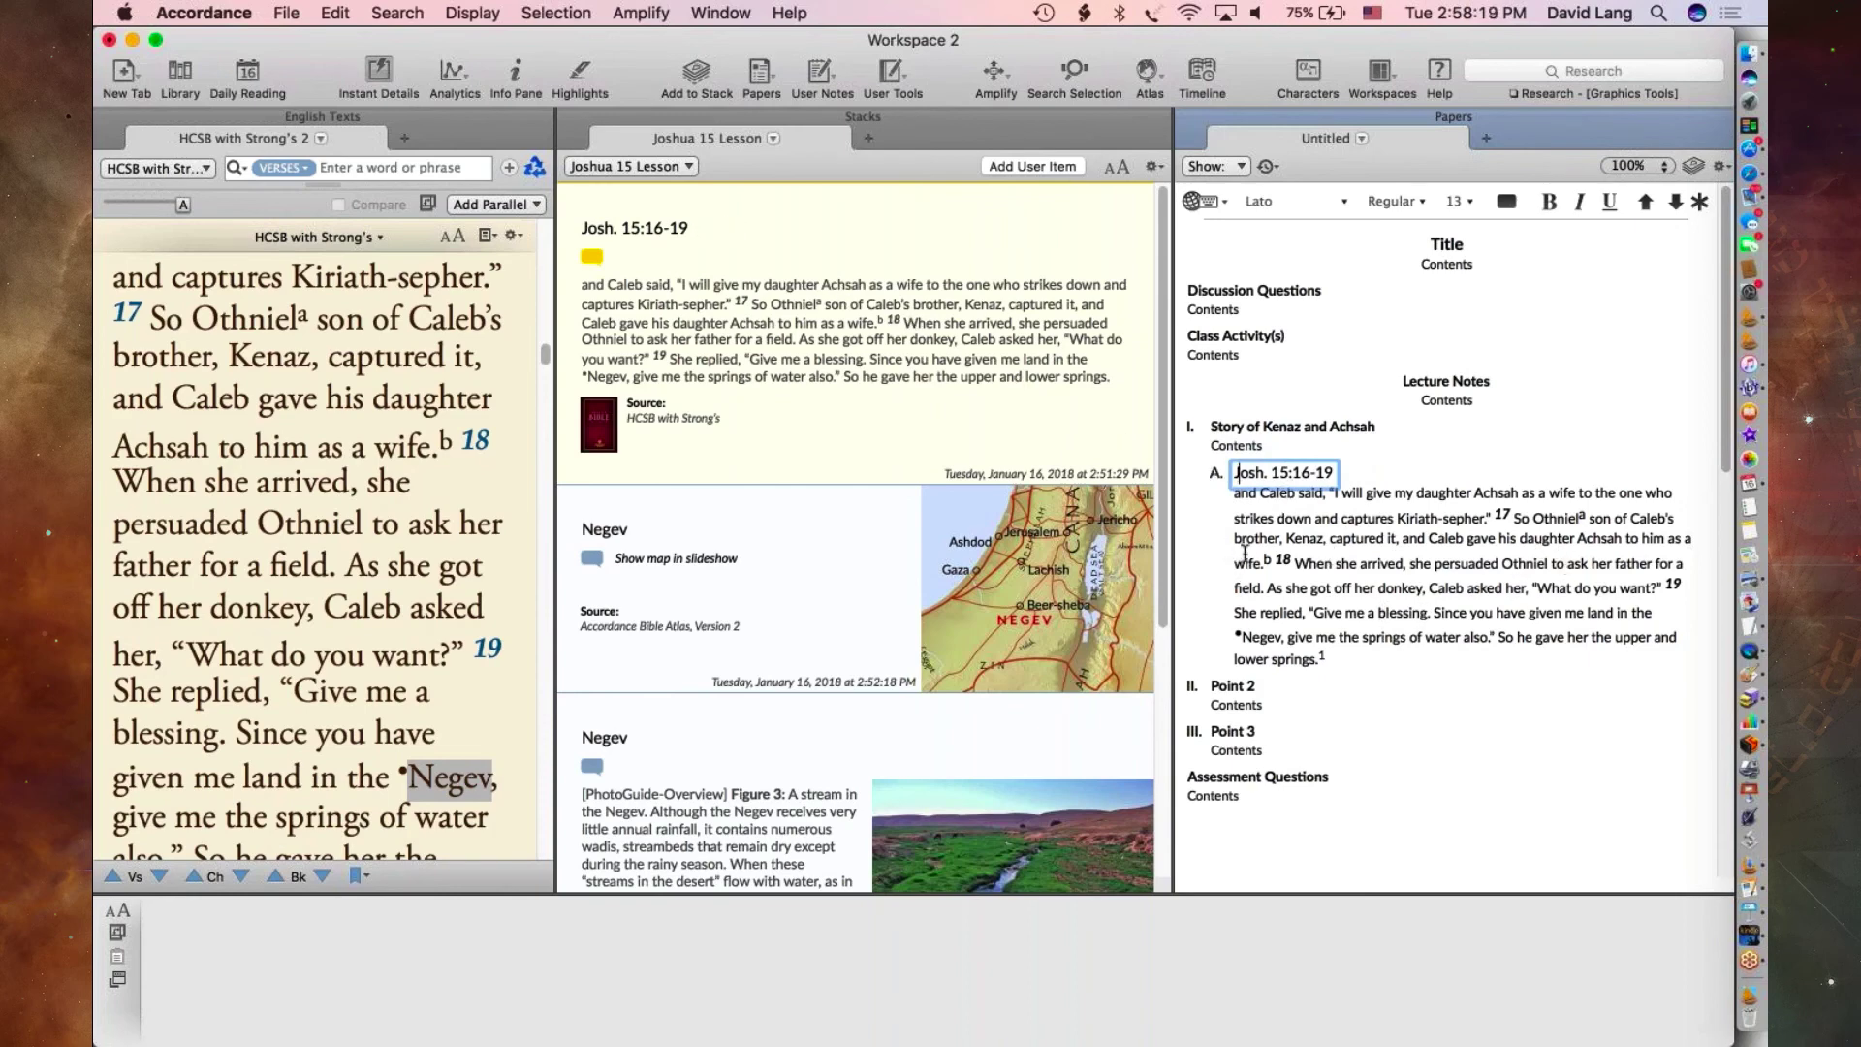
click(1346, 658)
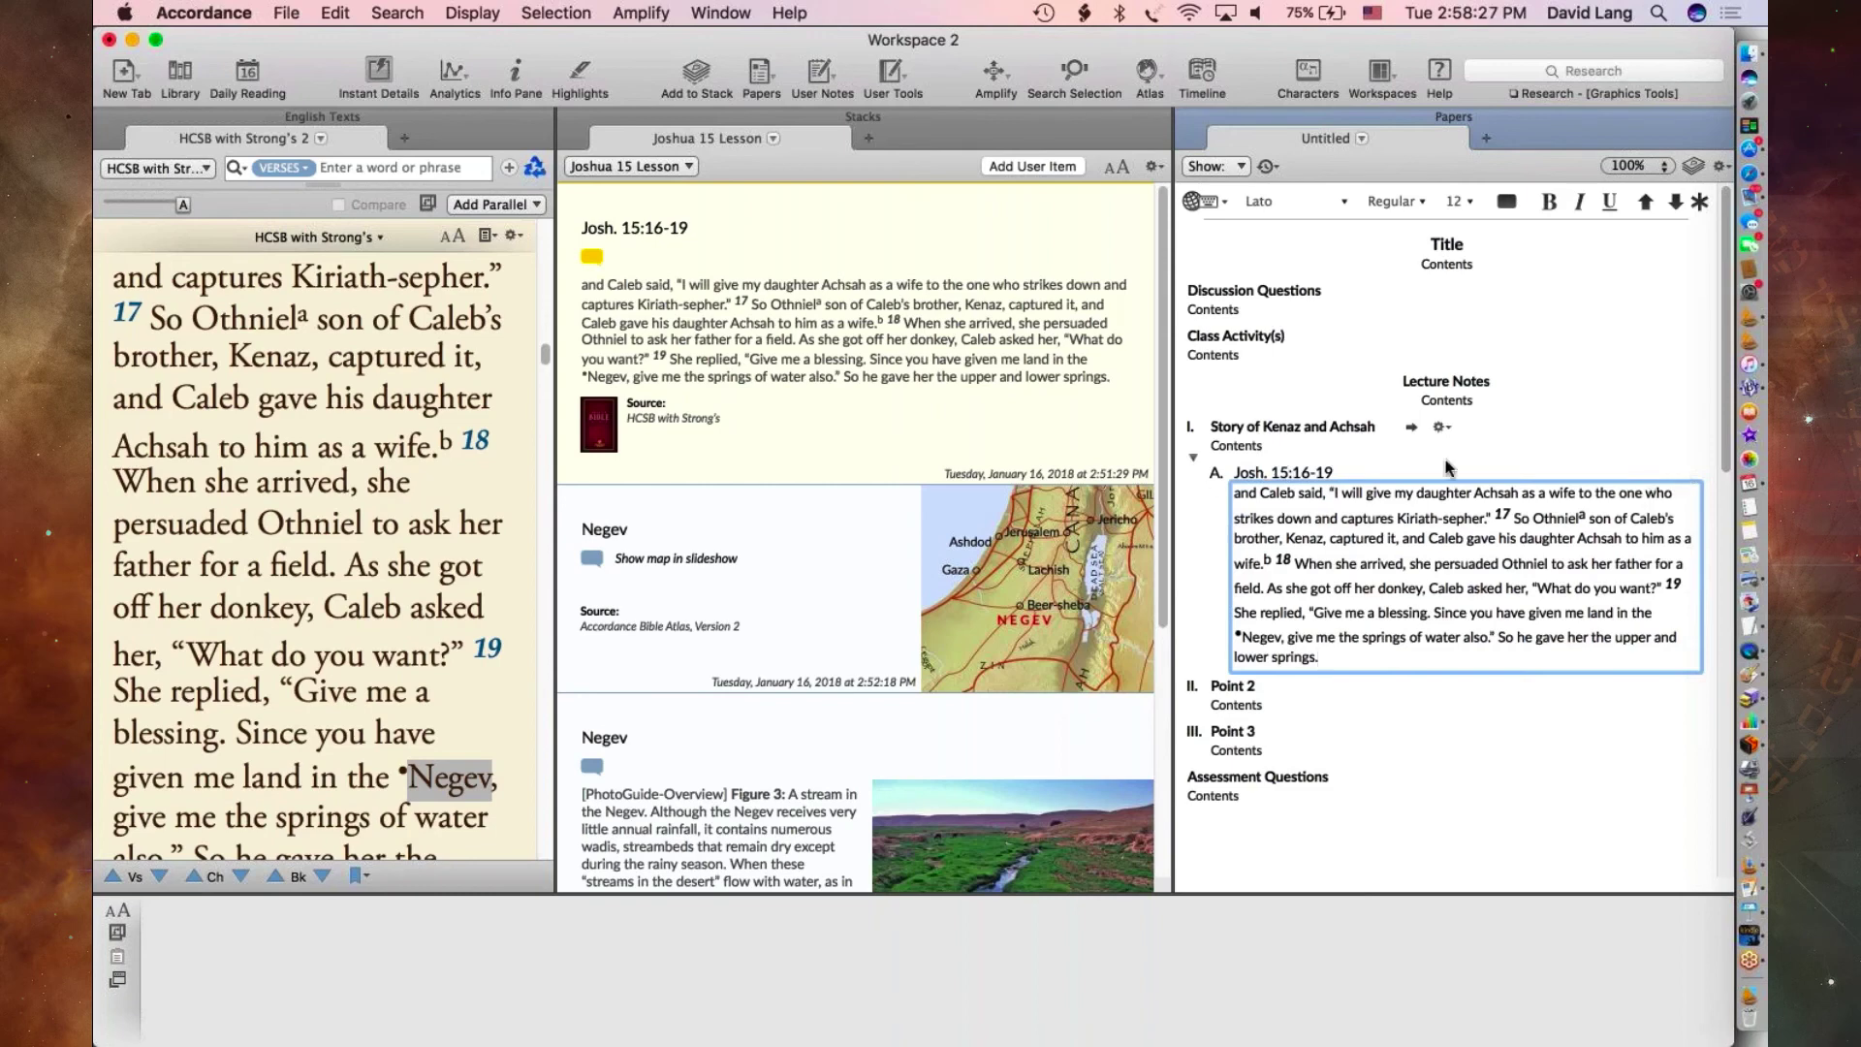
click(1200, 596)
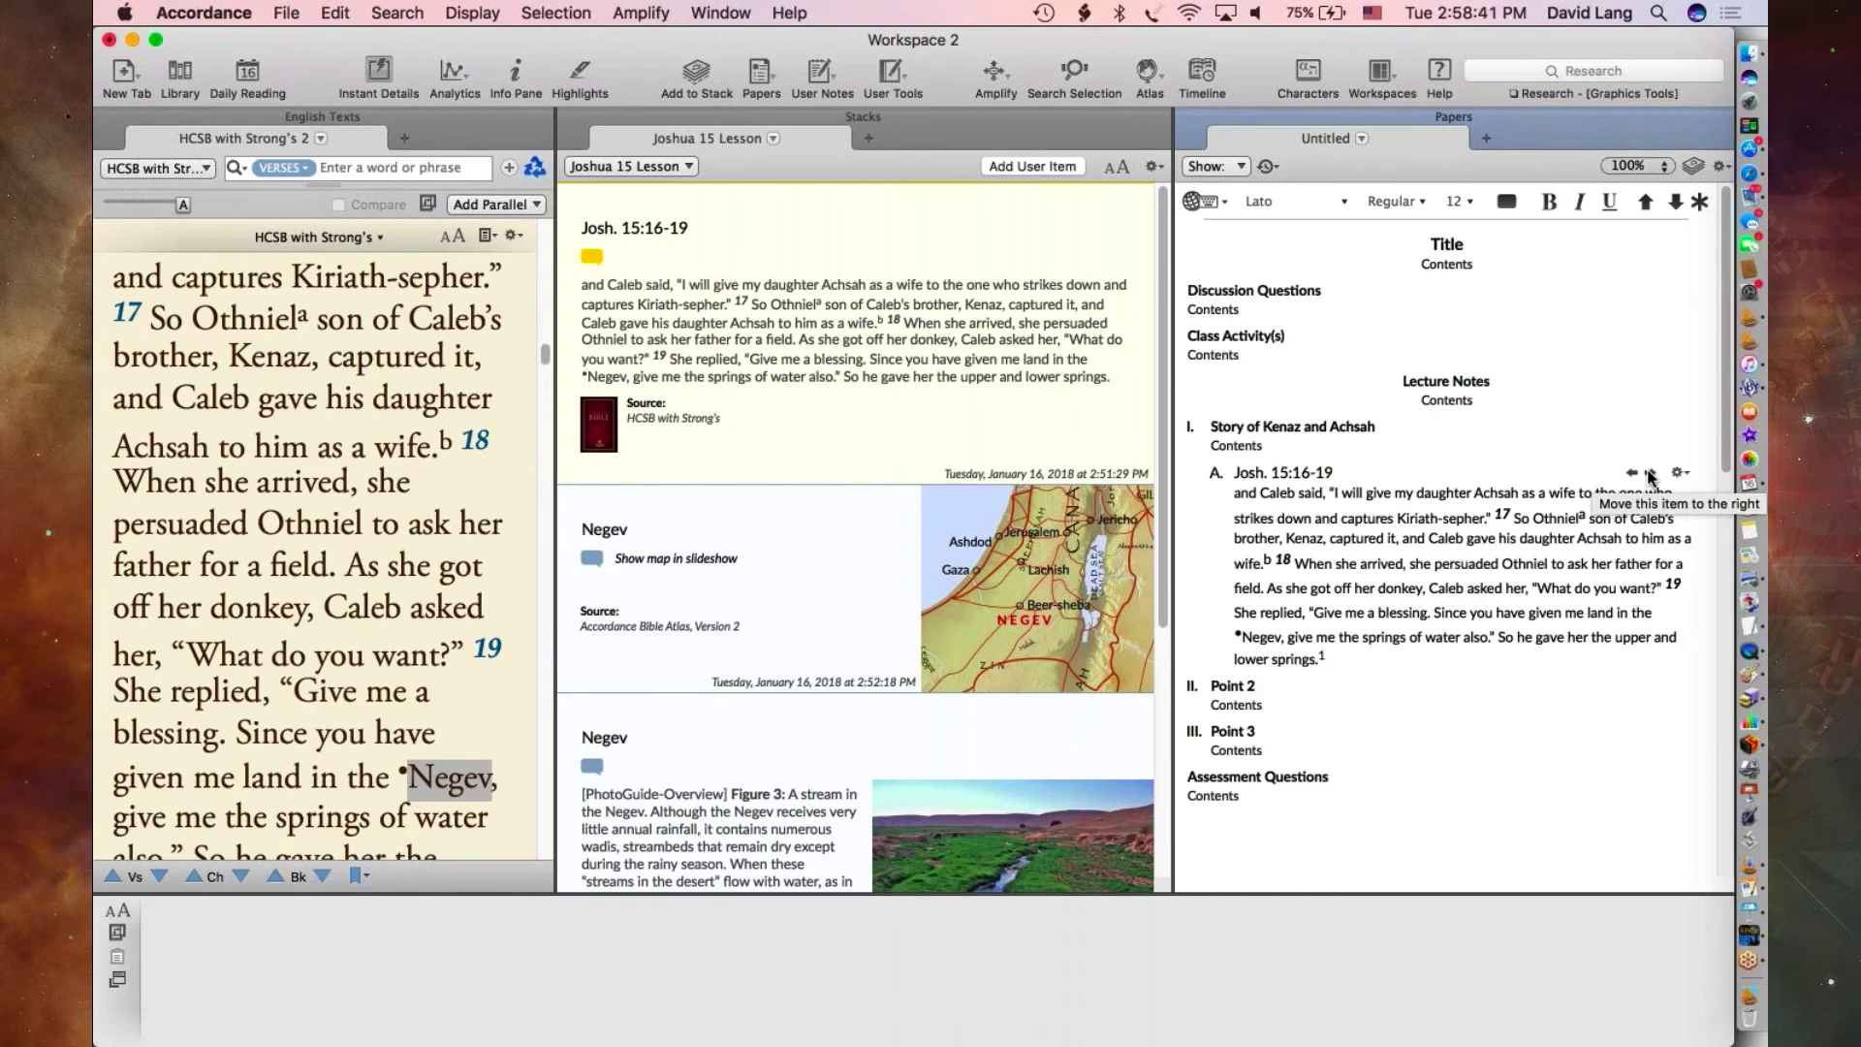
- Promote the paper's Josh. 15:16-19 item to a main point, and demote it back under "Story of Kenaz and Achsah"
mouse_move(1650, 475)
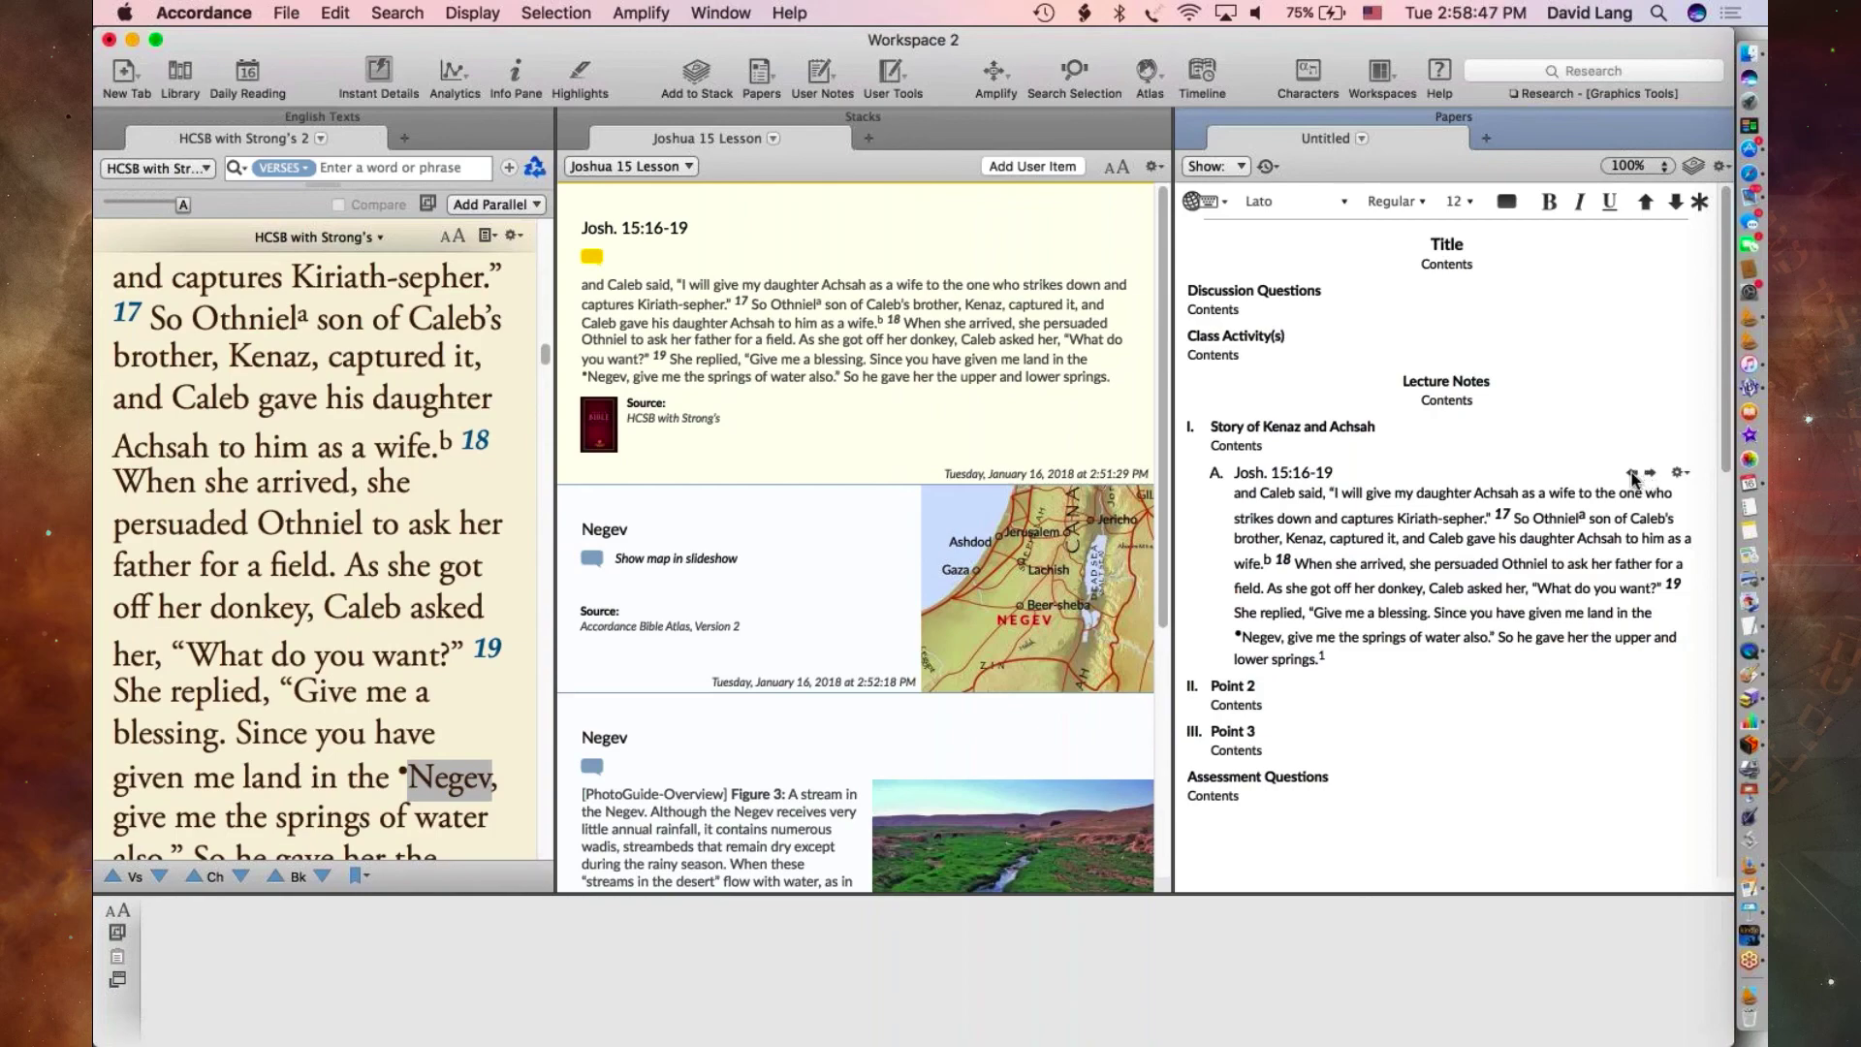
click(1632, 473)
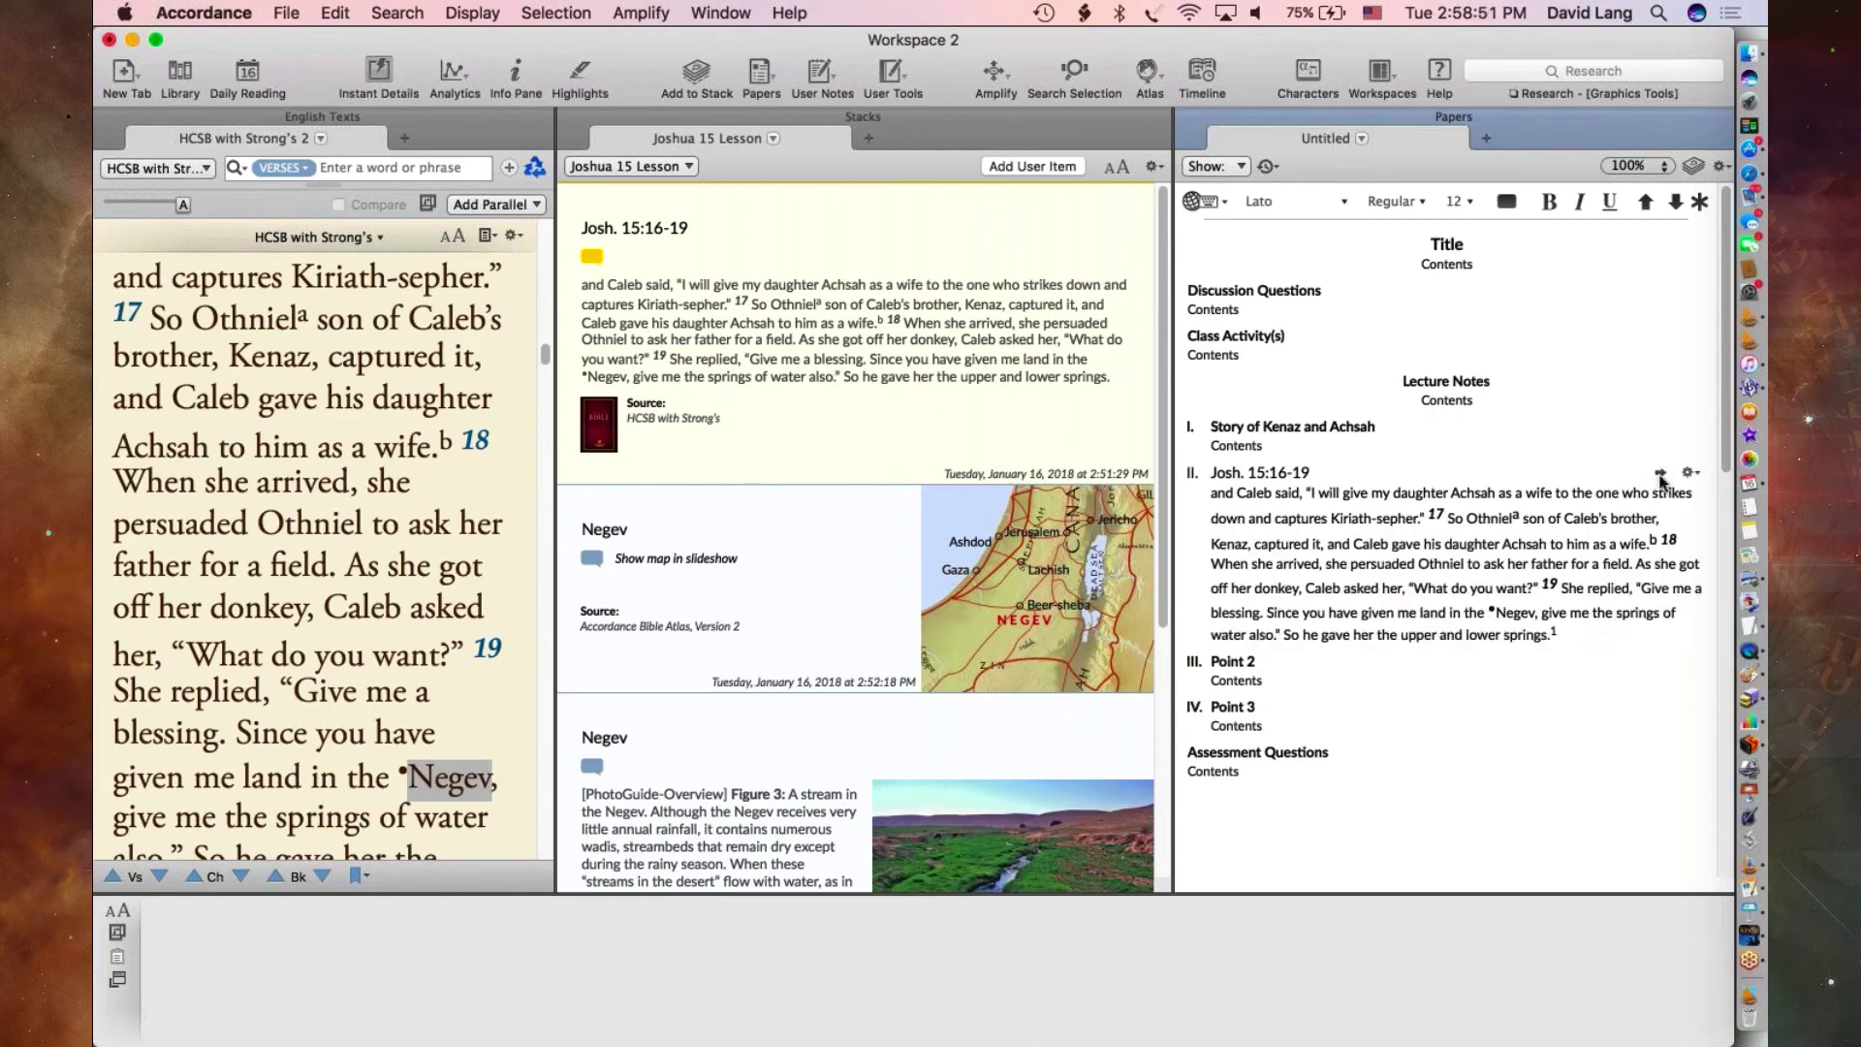
click(1661, 475)
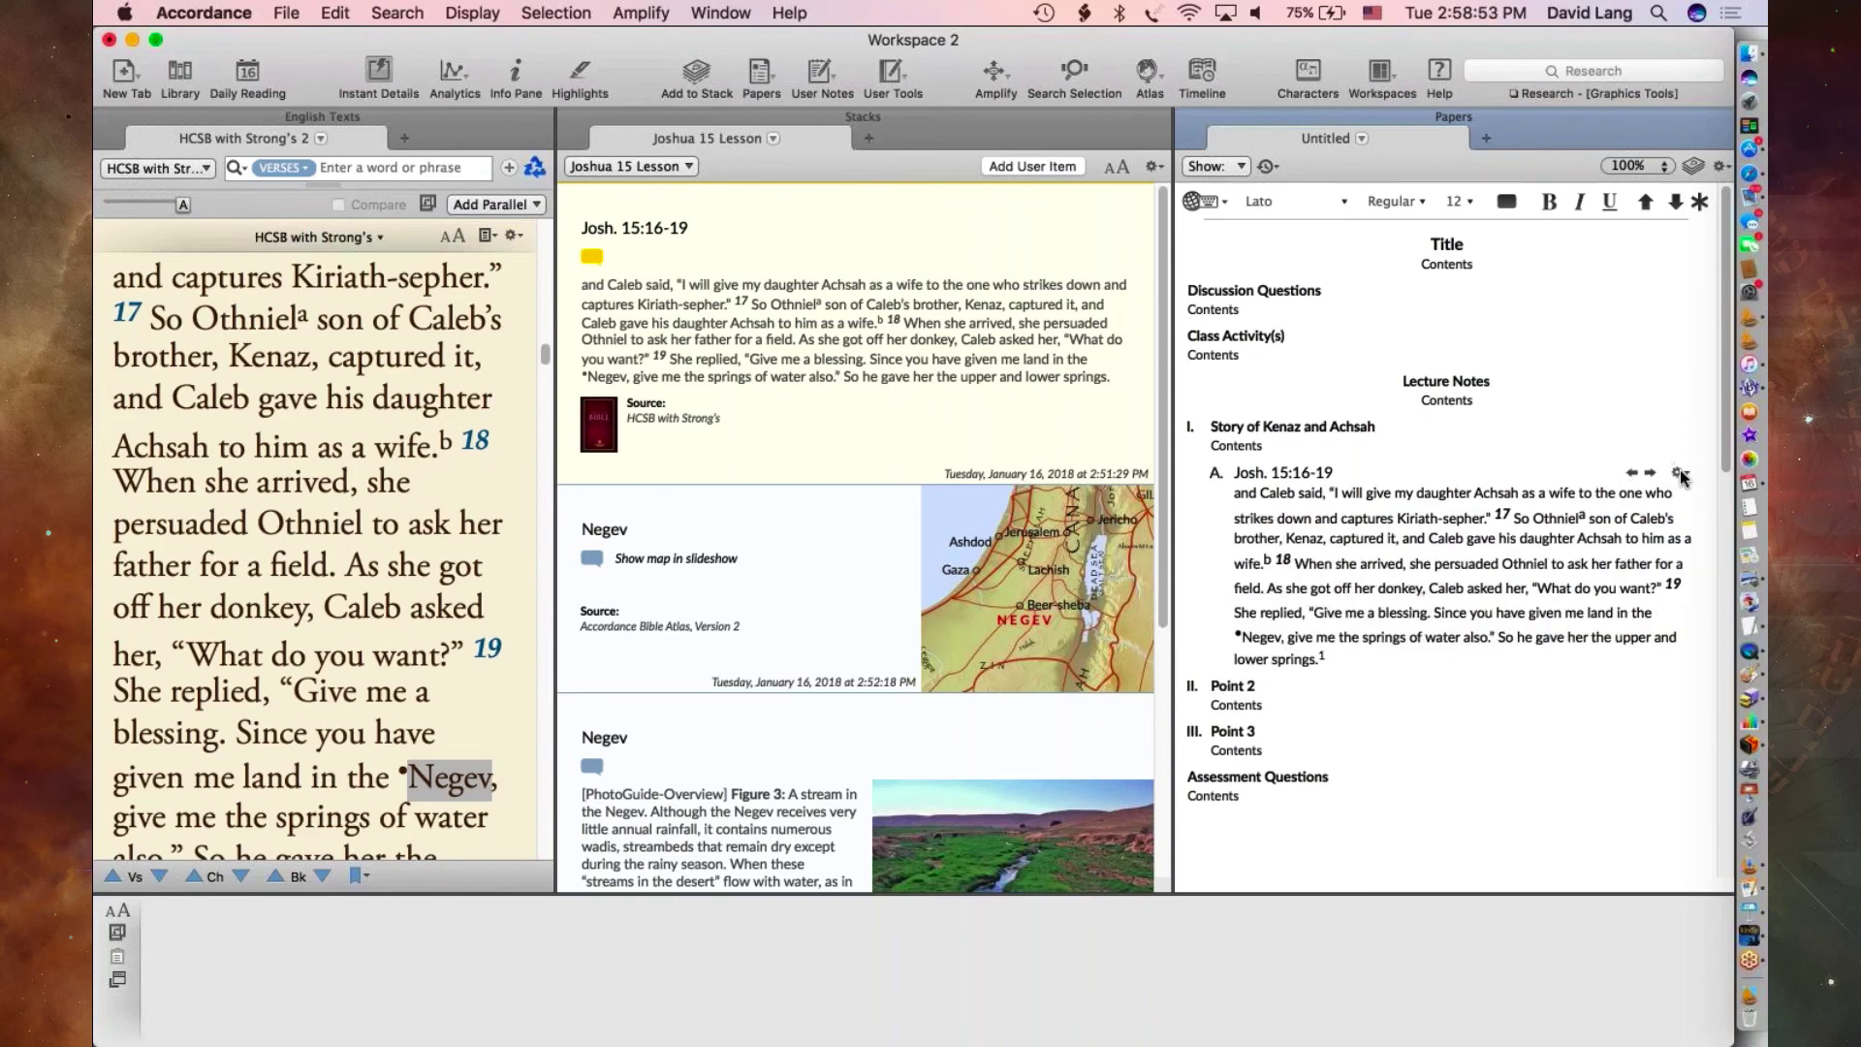
- Add a new outline item after the paper's Josh. 15:16-19 item and title it "What is the Negev?"
click(1680, 474)
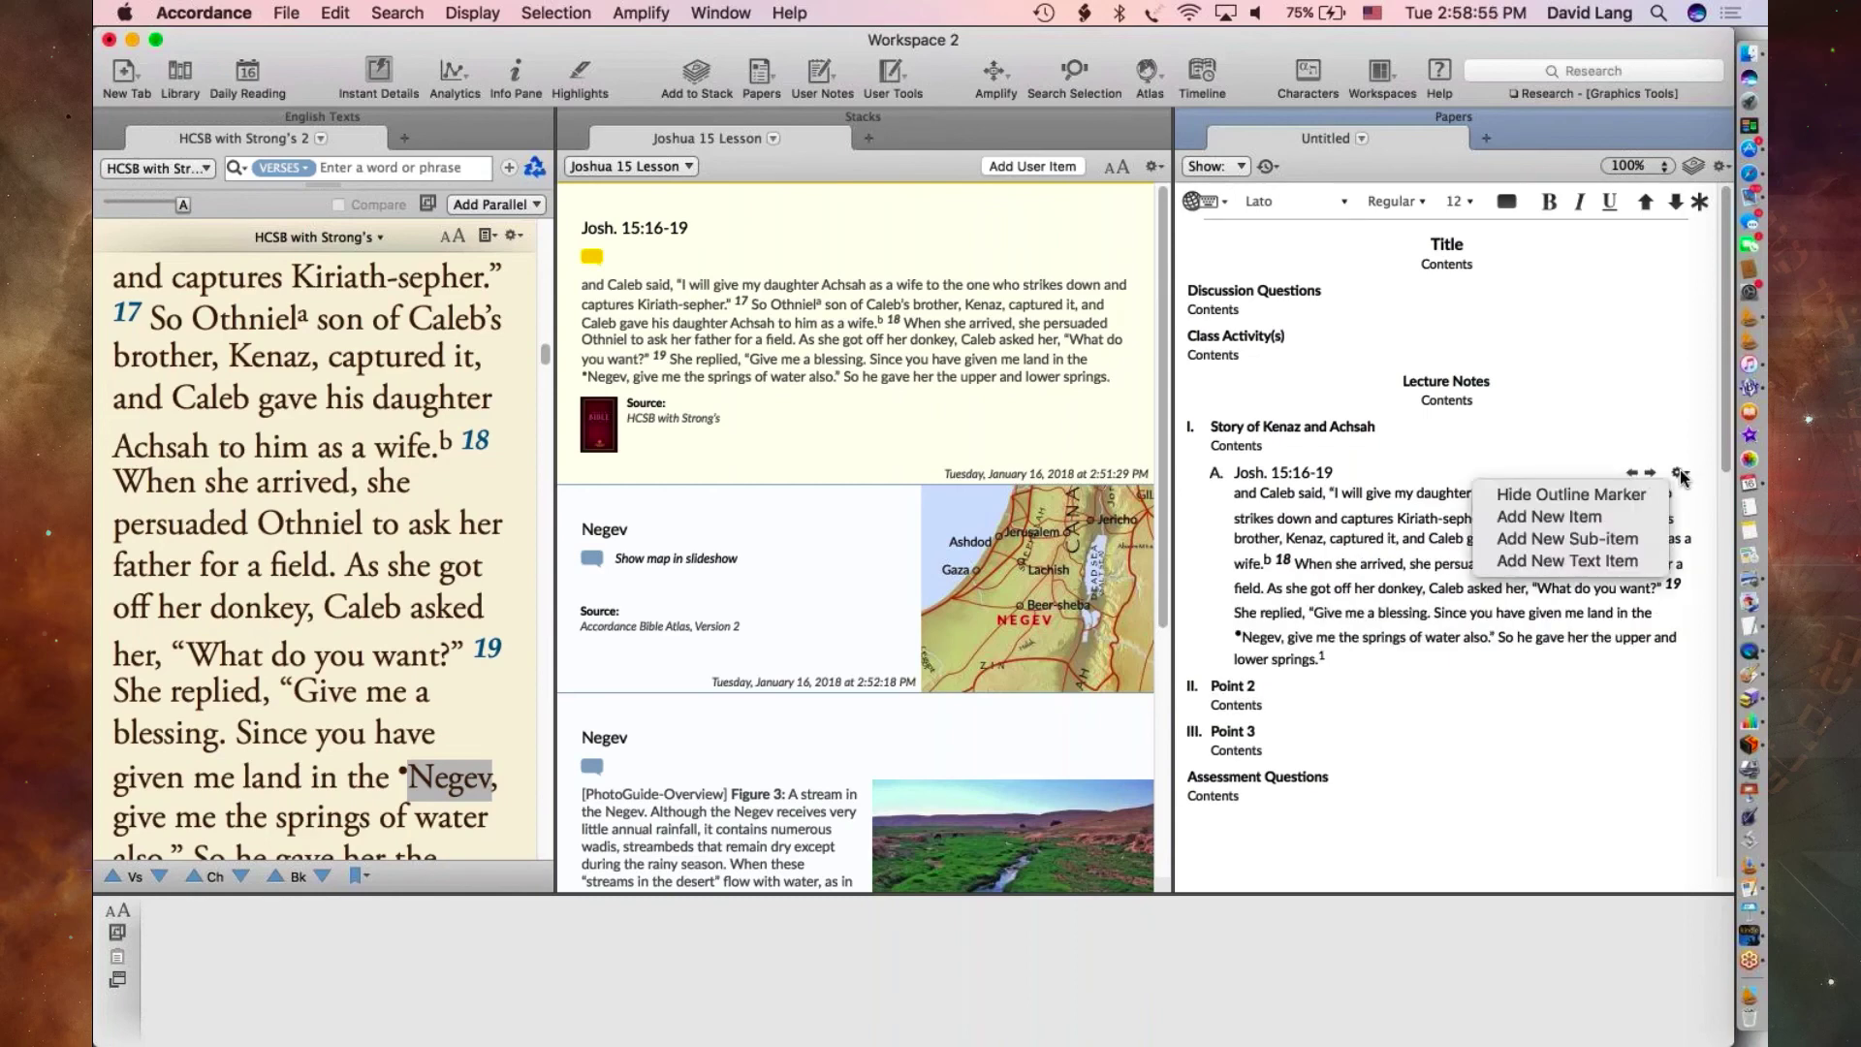
click(1603, 517)
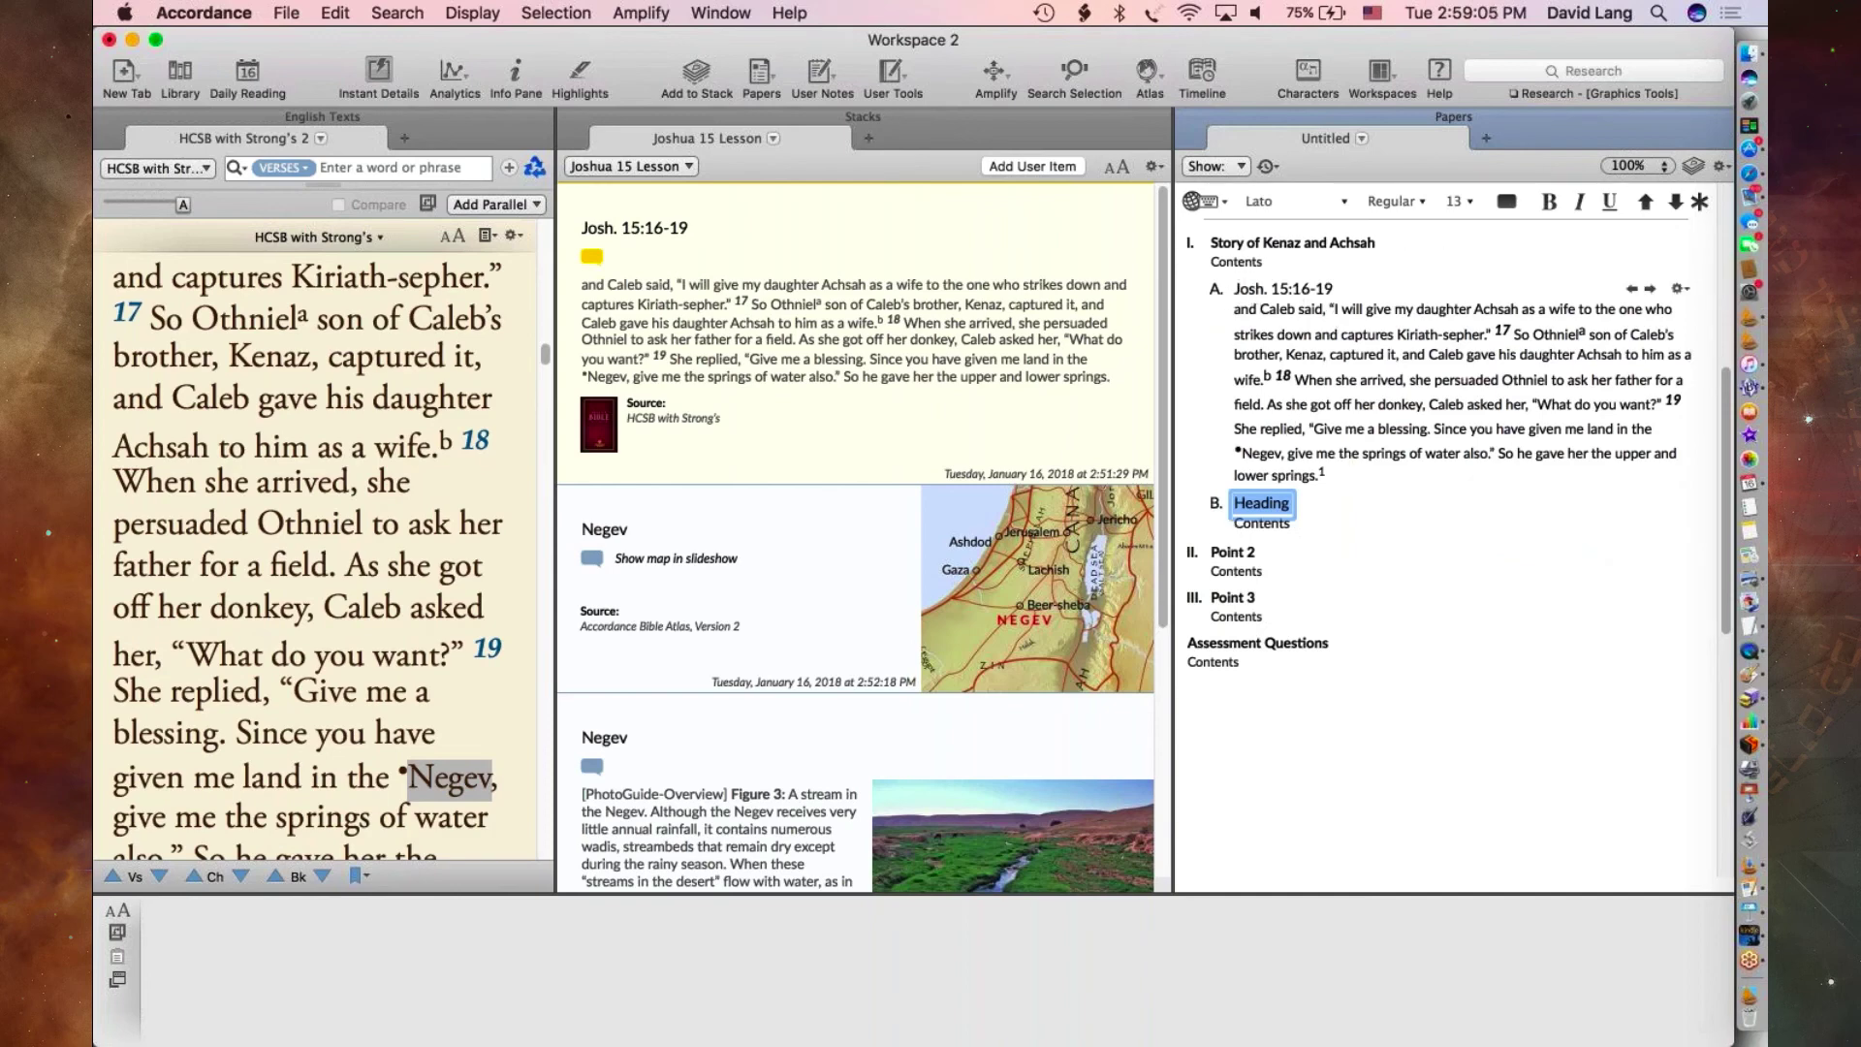
text(W)
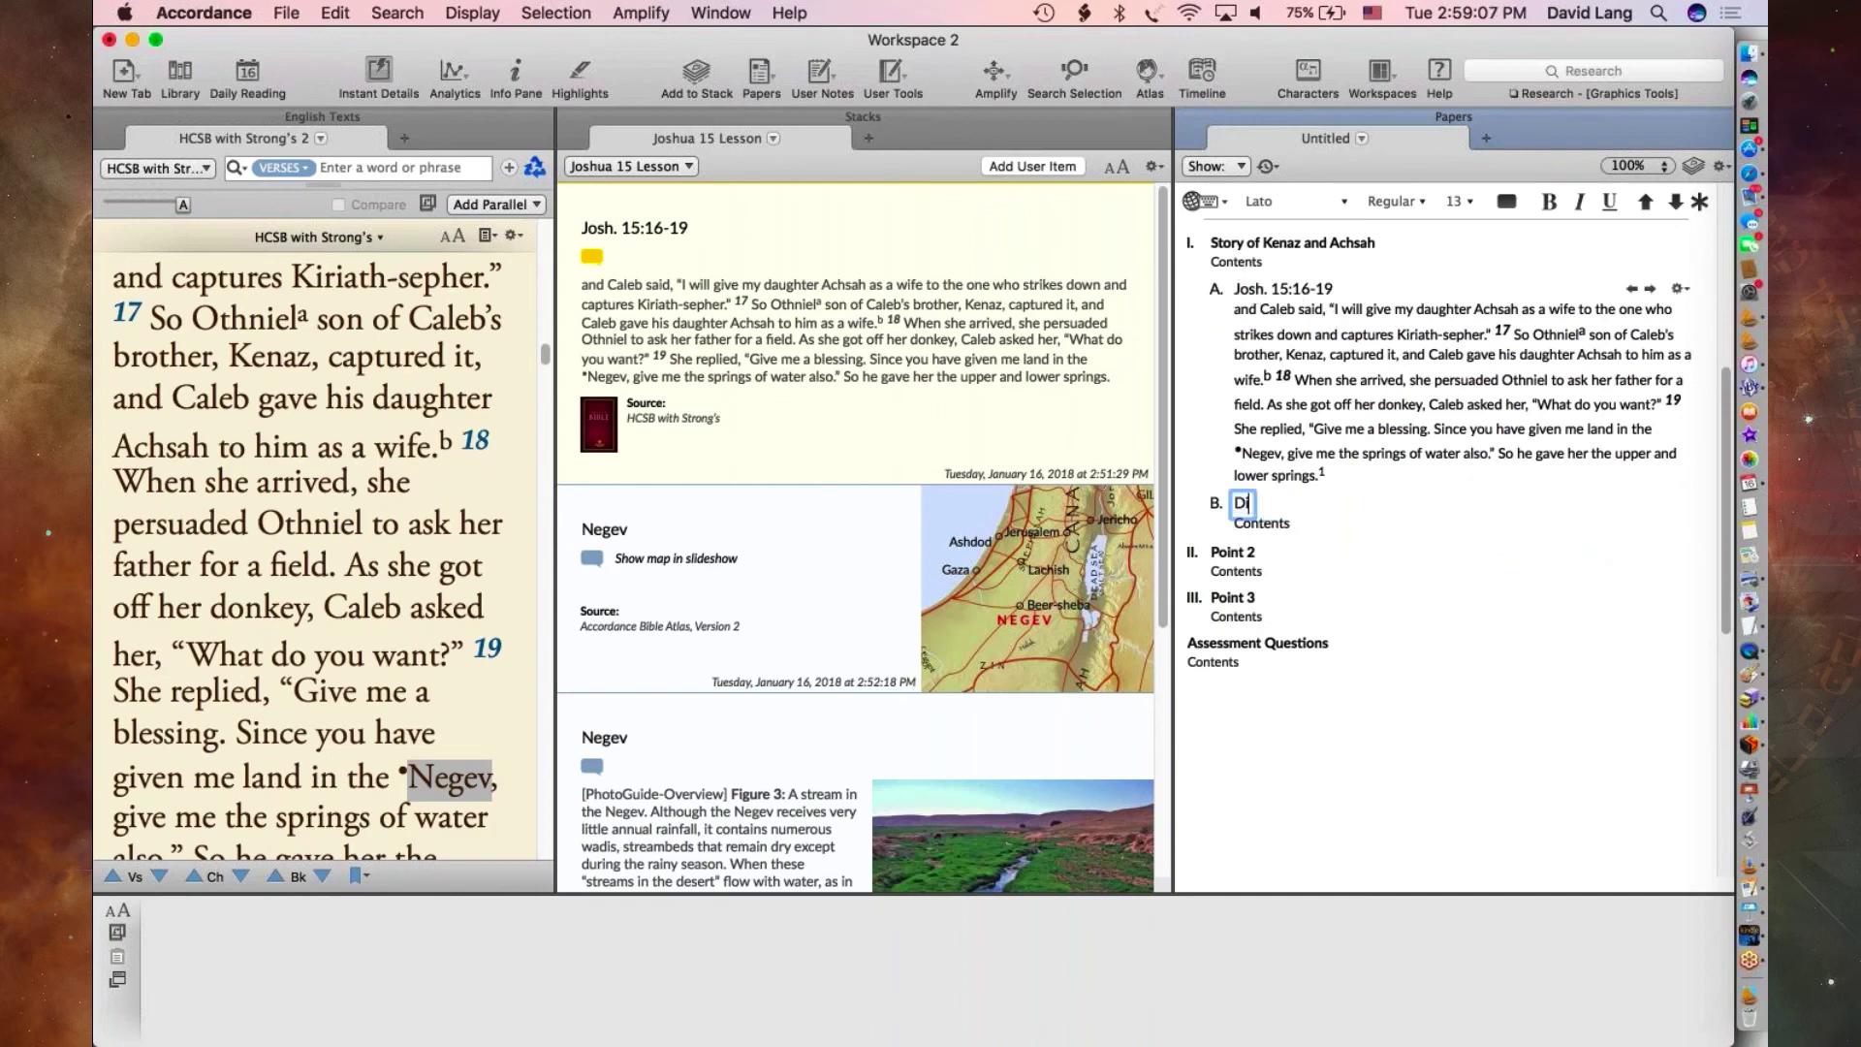
text(hat is the Neg)
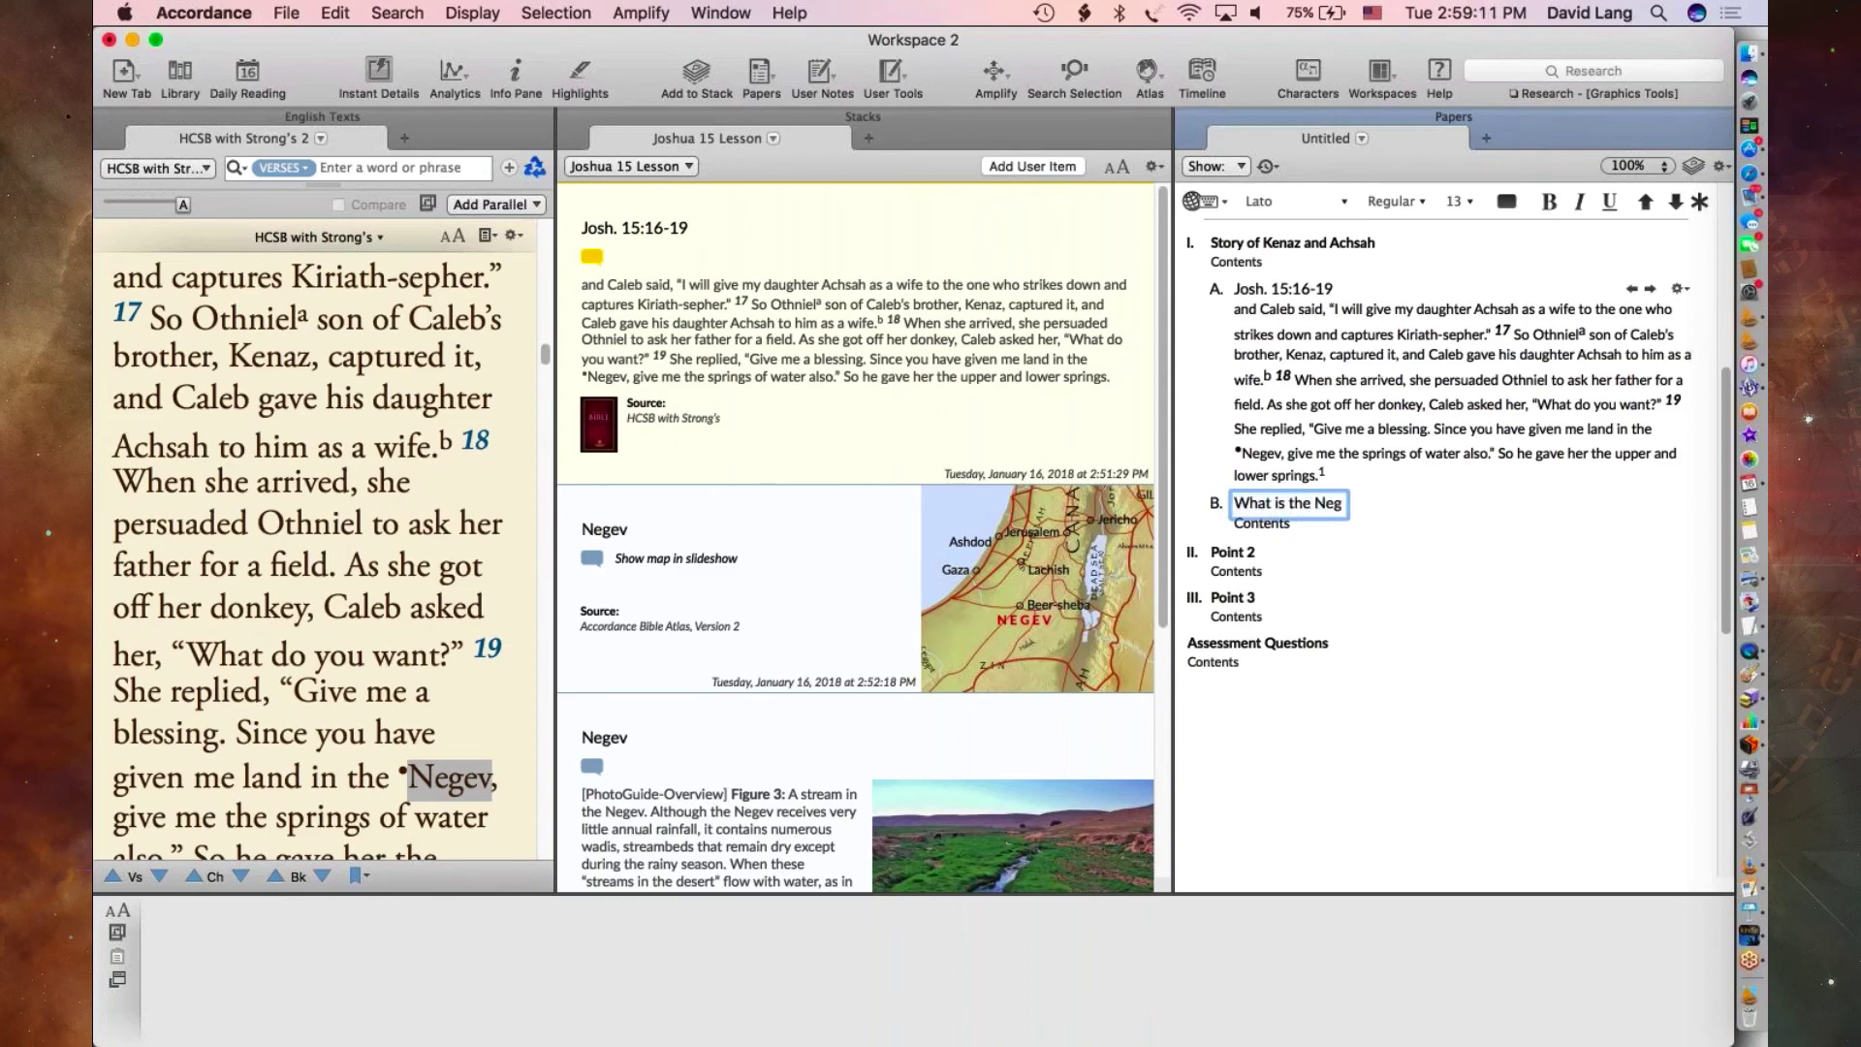
text(ev?)
- Insert the Negev map item from the stack into the paper as a sub-item under "What is the Negev?"
mouse_move(665, 521)
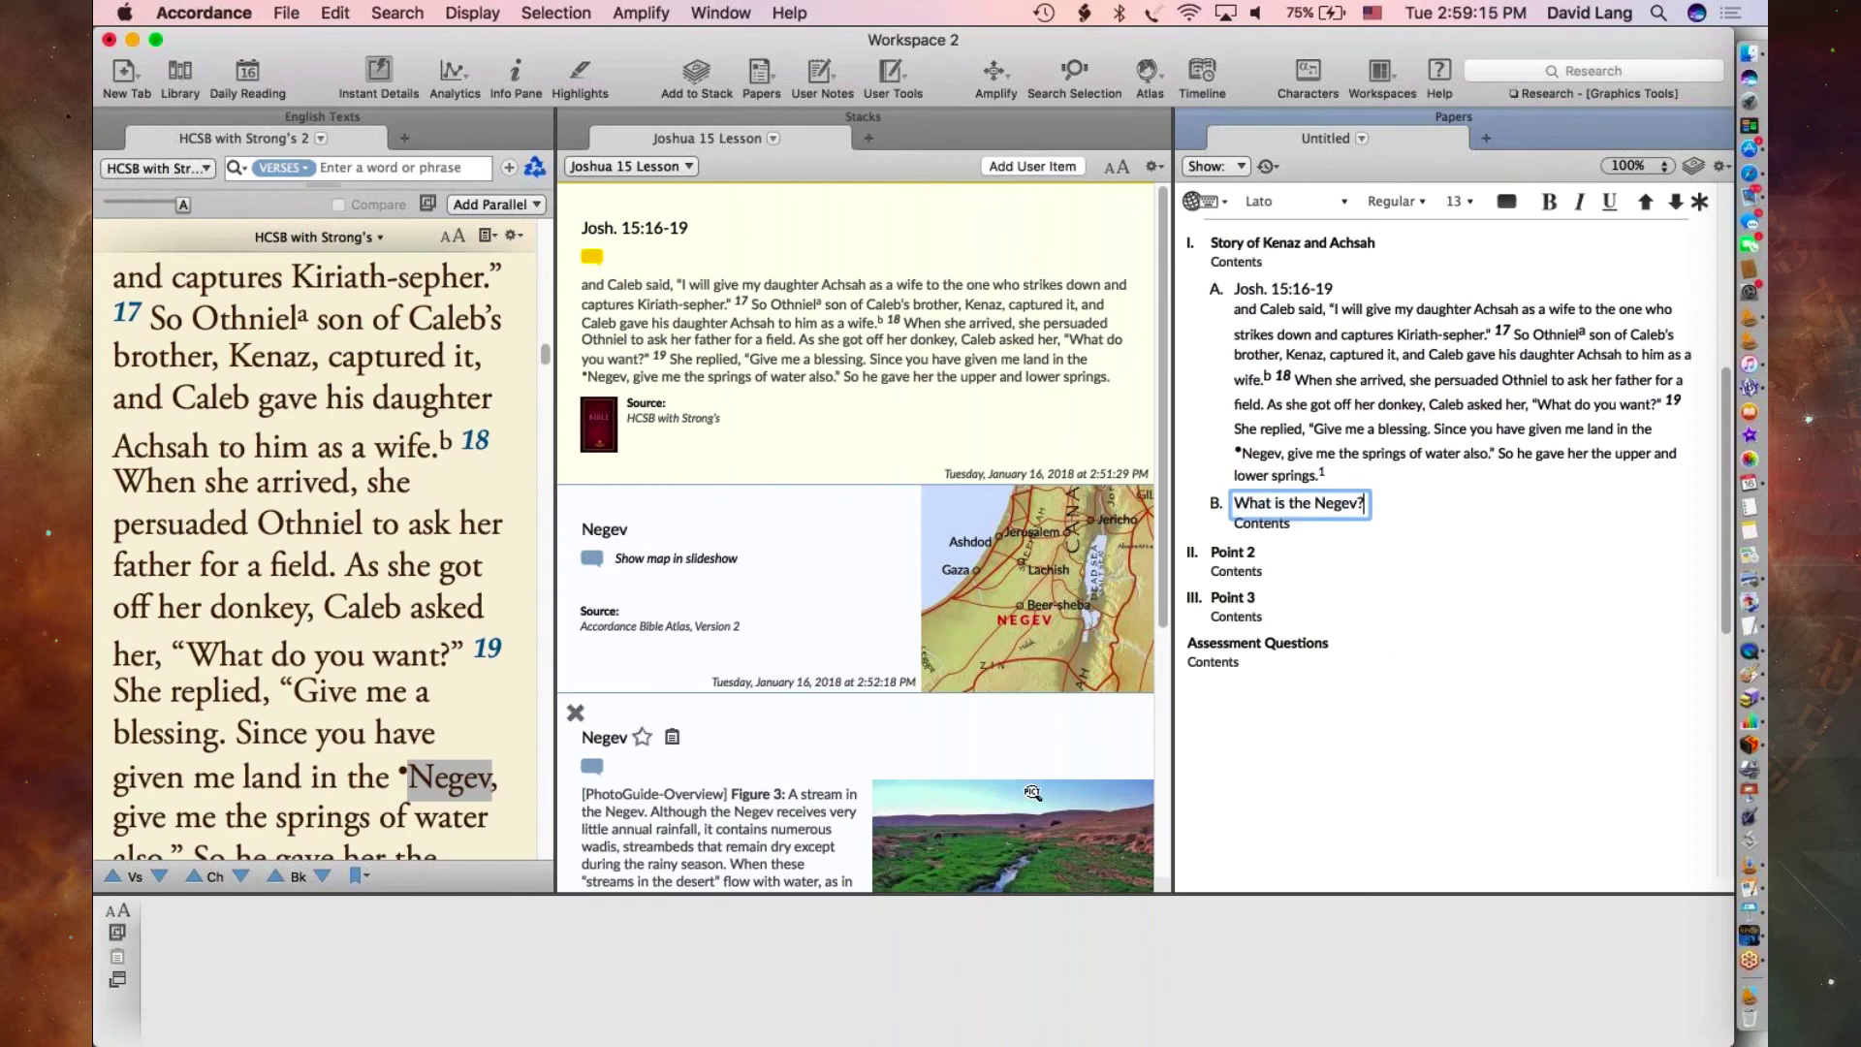
drag(967, 594, 1357, 532)
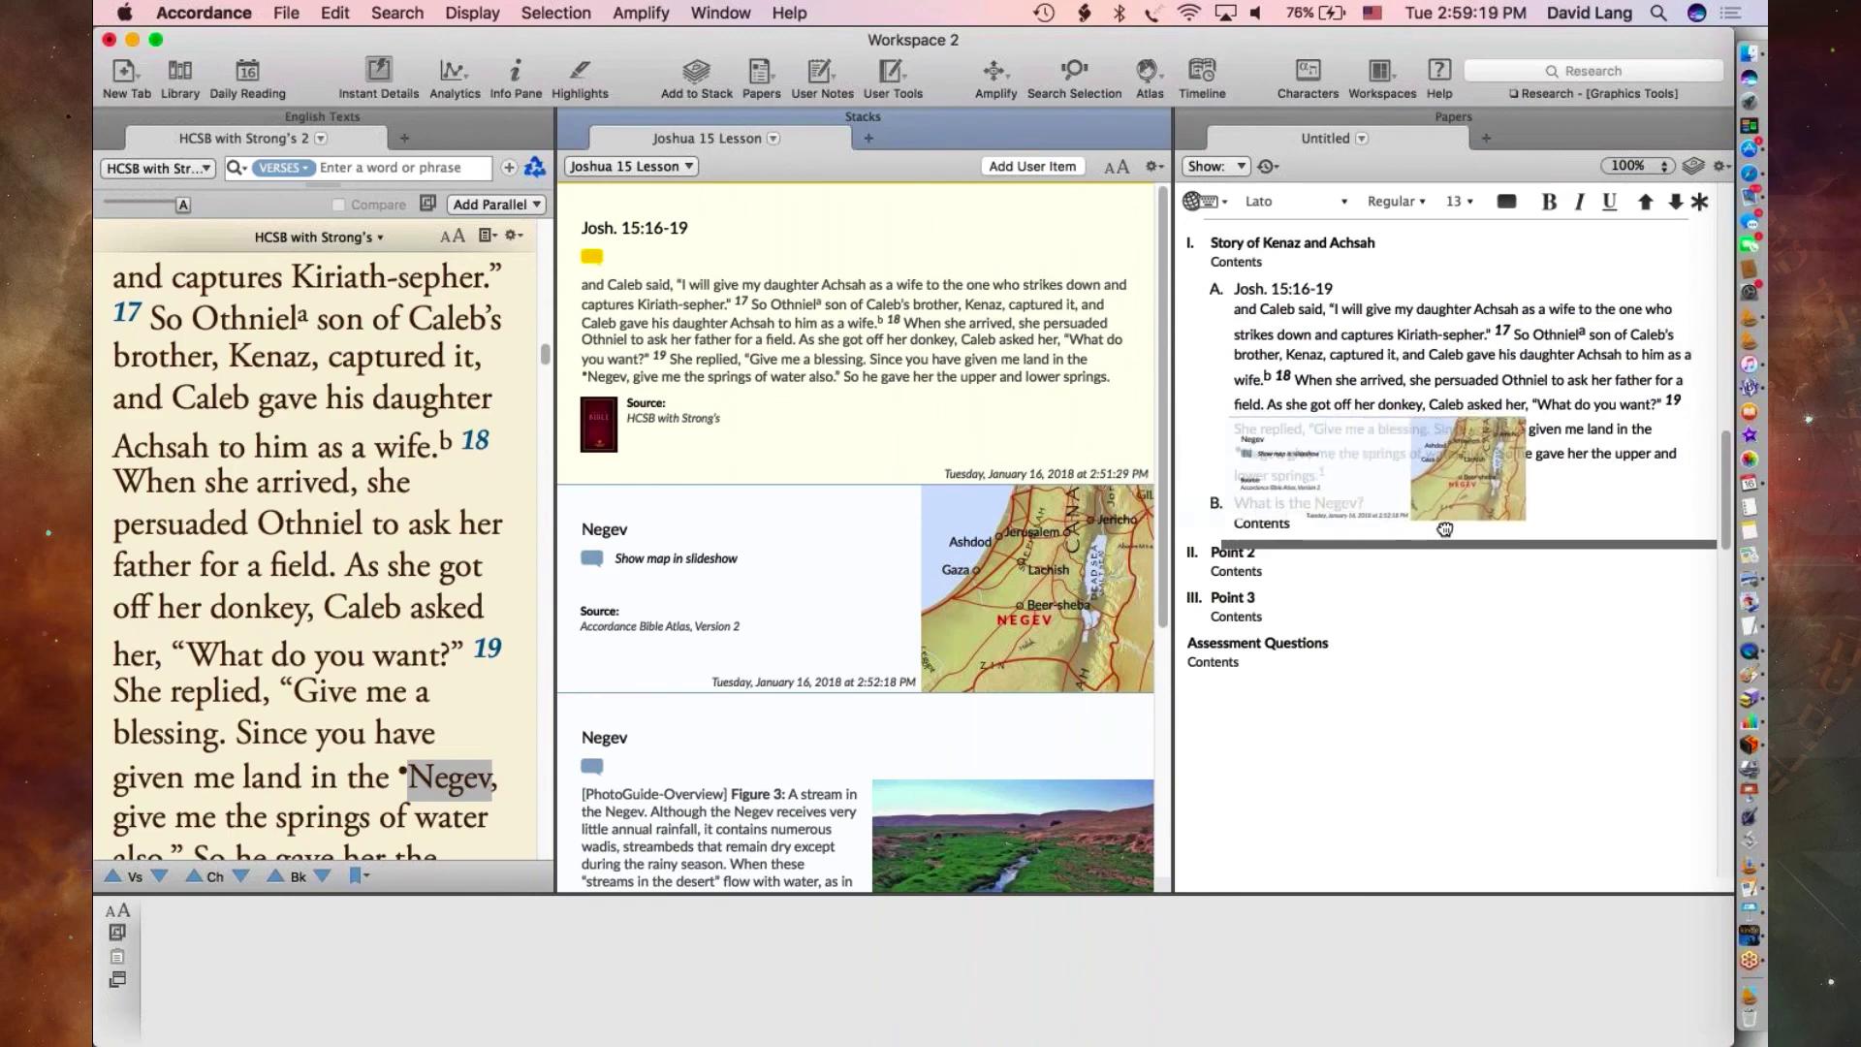
mouse_move(1301, 550)
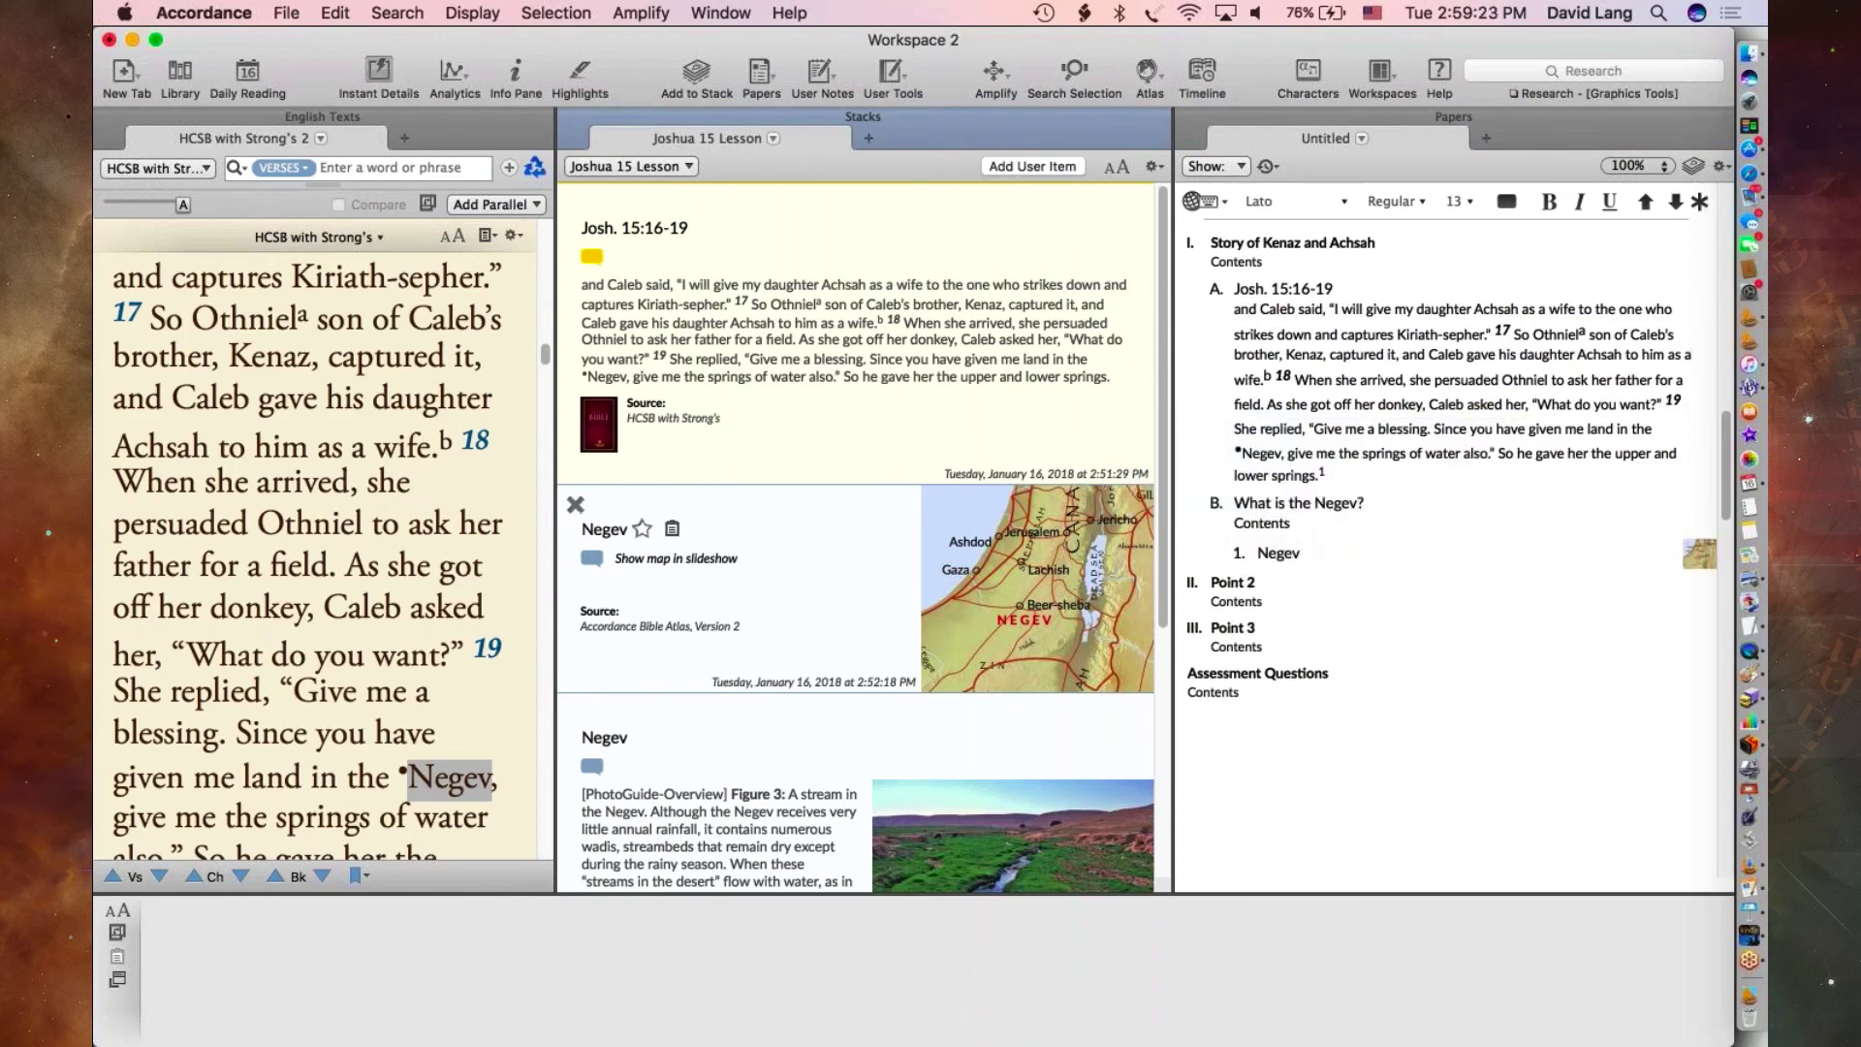
- Insert the Ein Avdat Canyon photo item from the stack after the Negev map and demote it two levels under "What is the Negev?"
scroll(852, 678, down, 4)
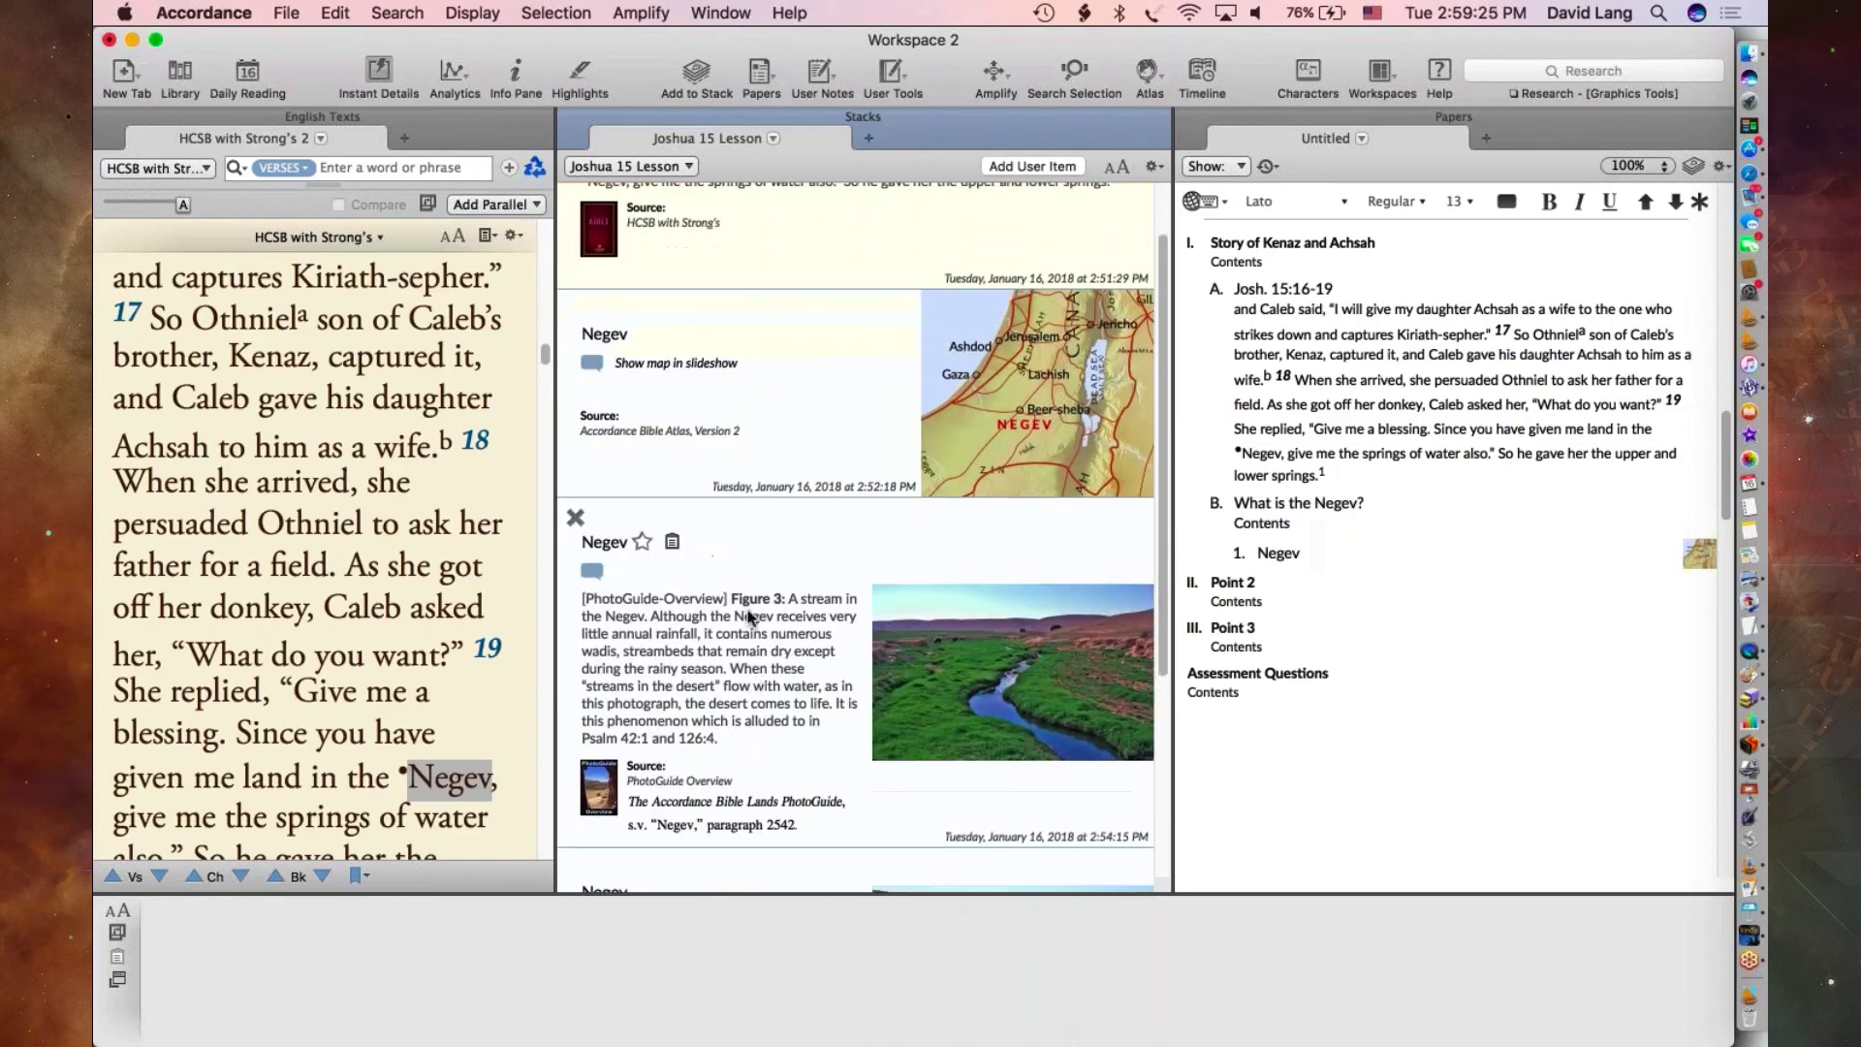
scroll(847, 725, down, 6)
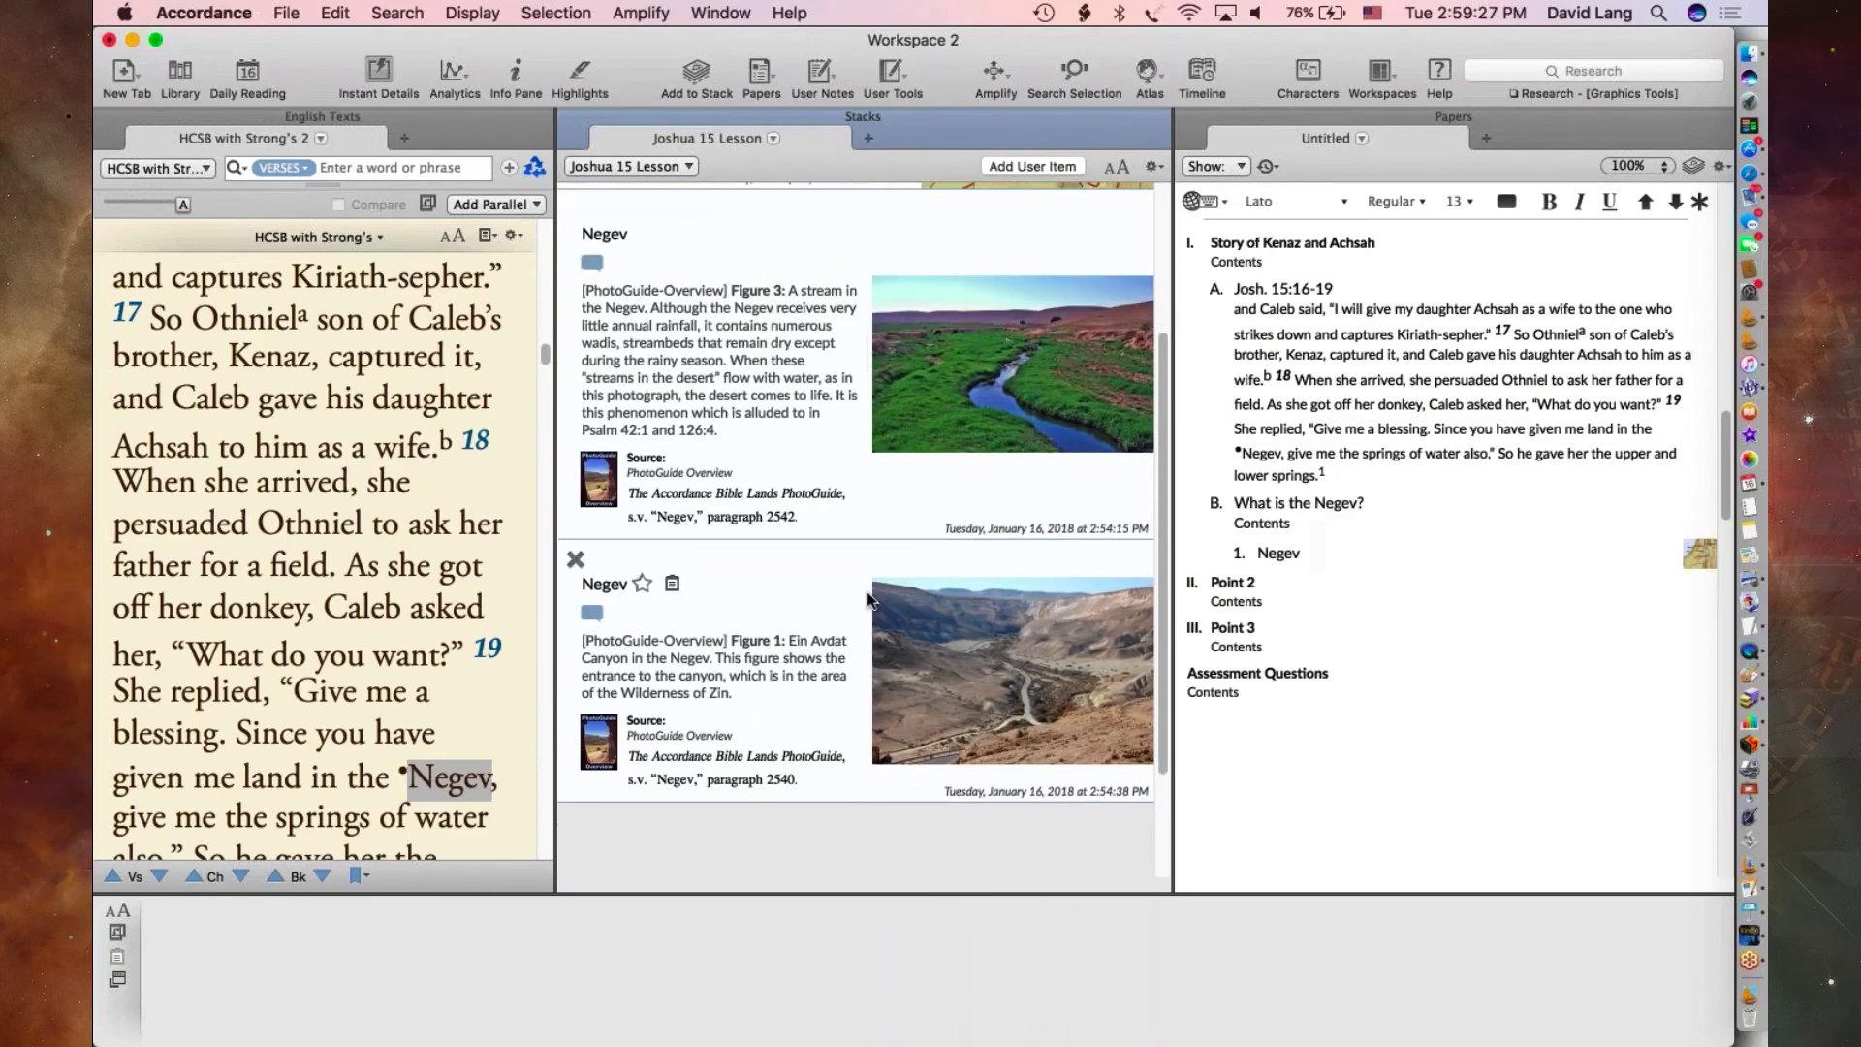
drag(948, 658, 1354, 577)
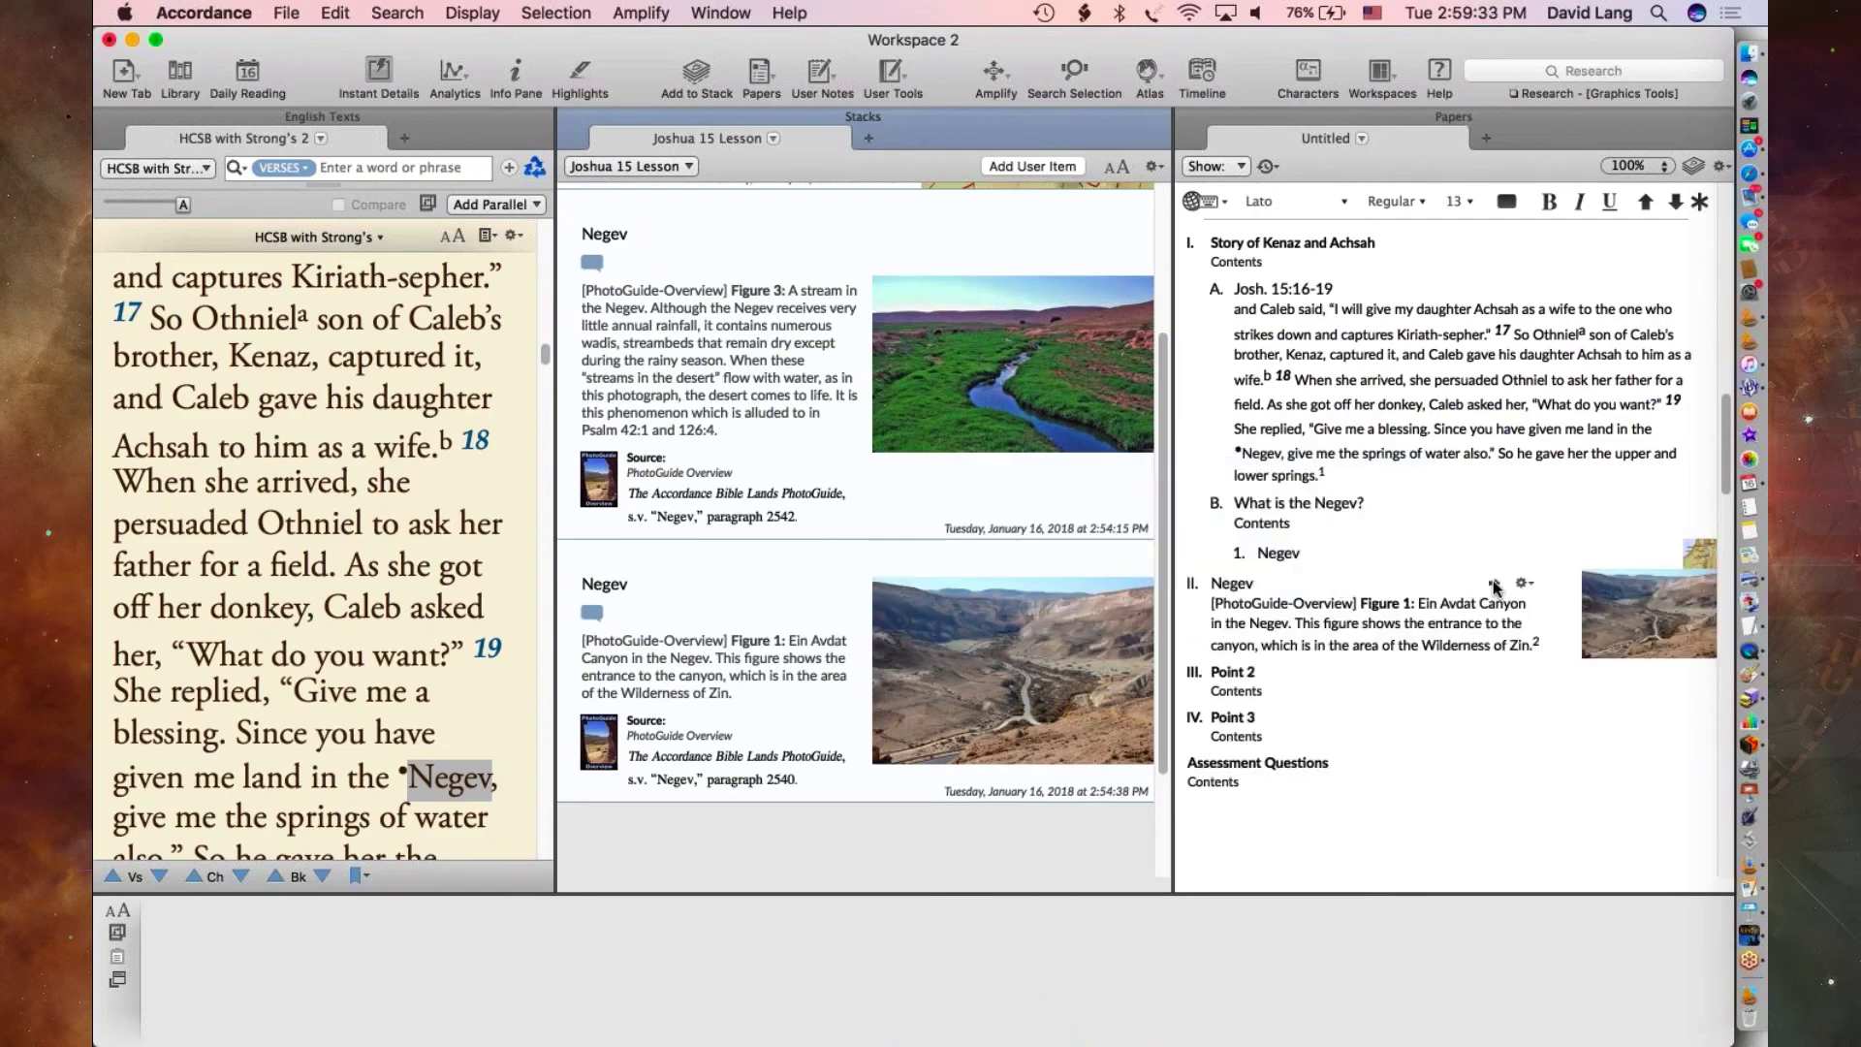
click(1495, 582)
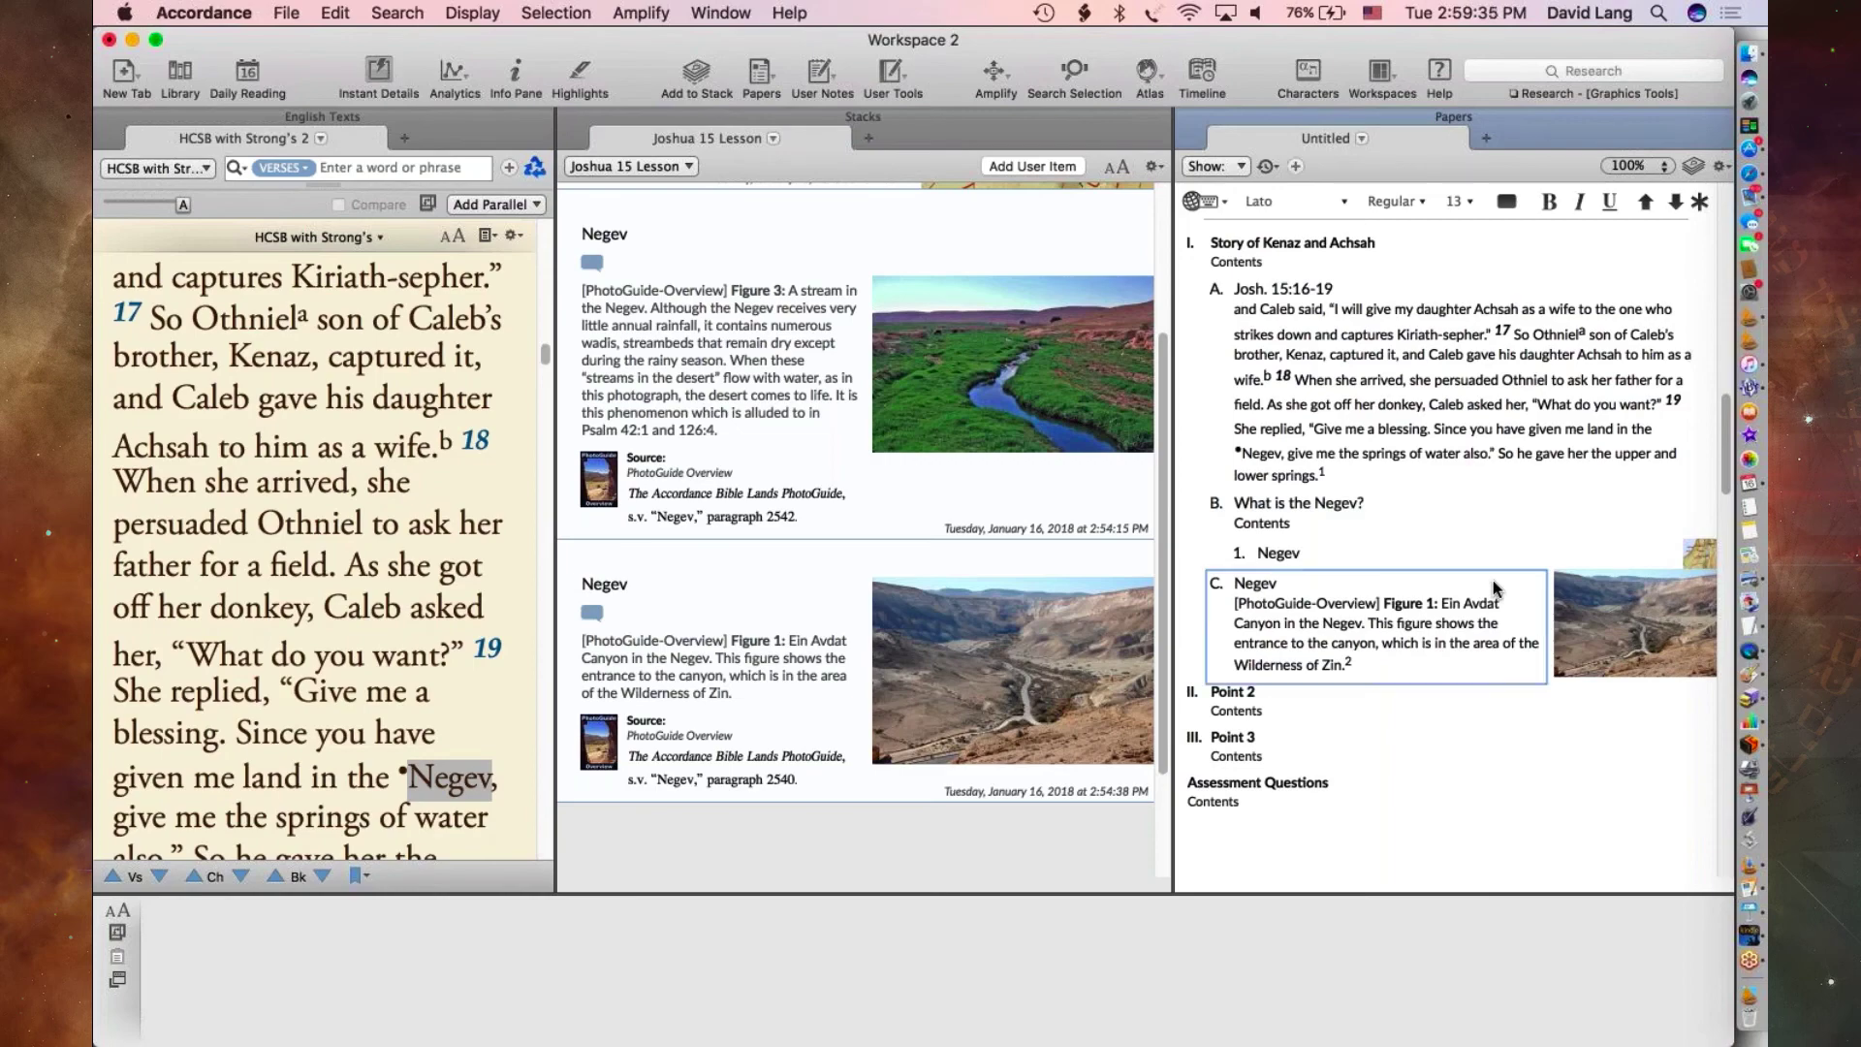
click(1497, 586)
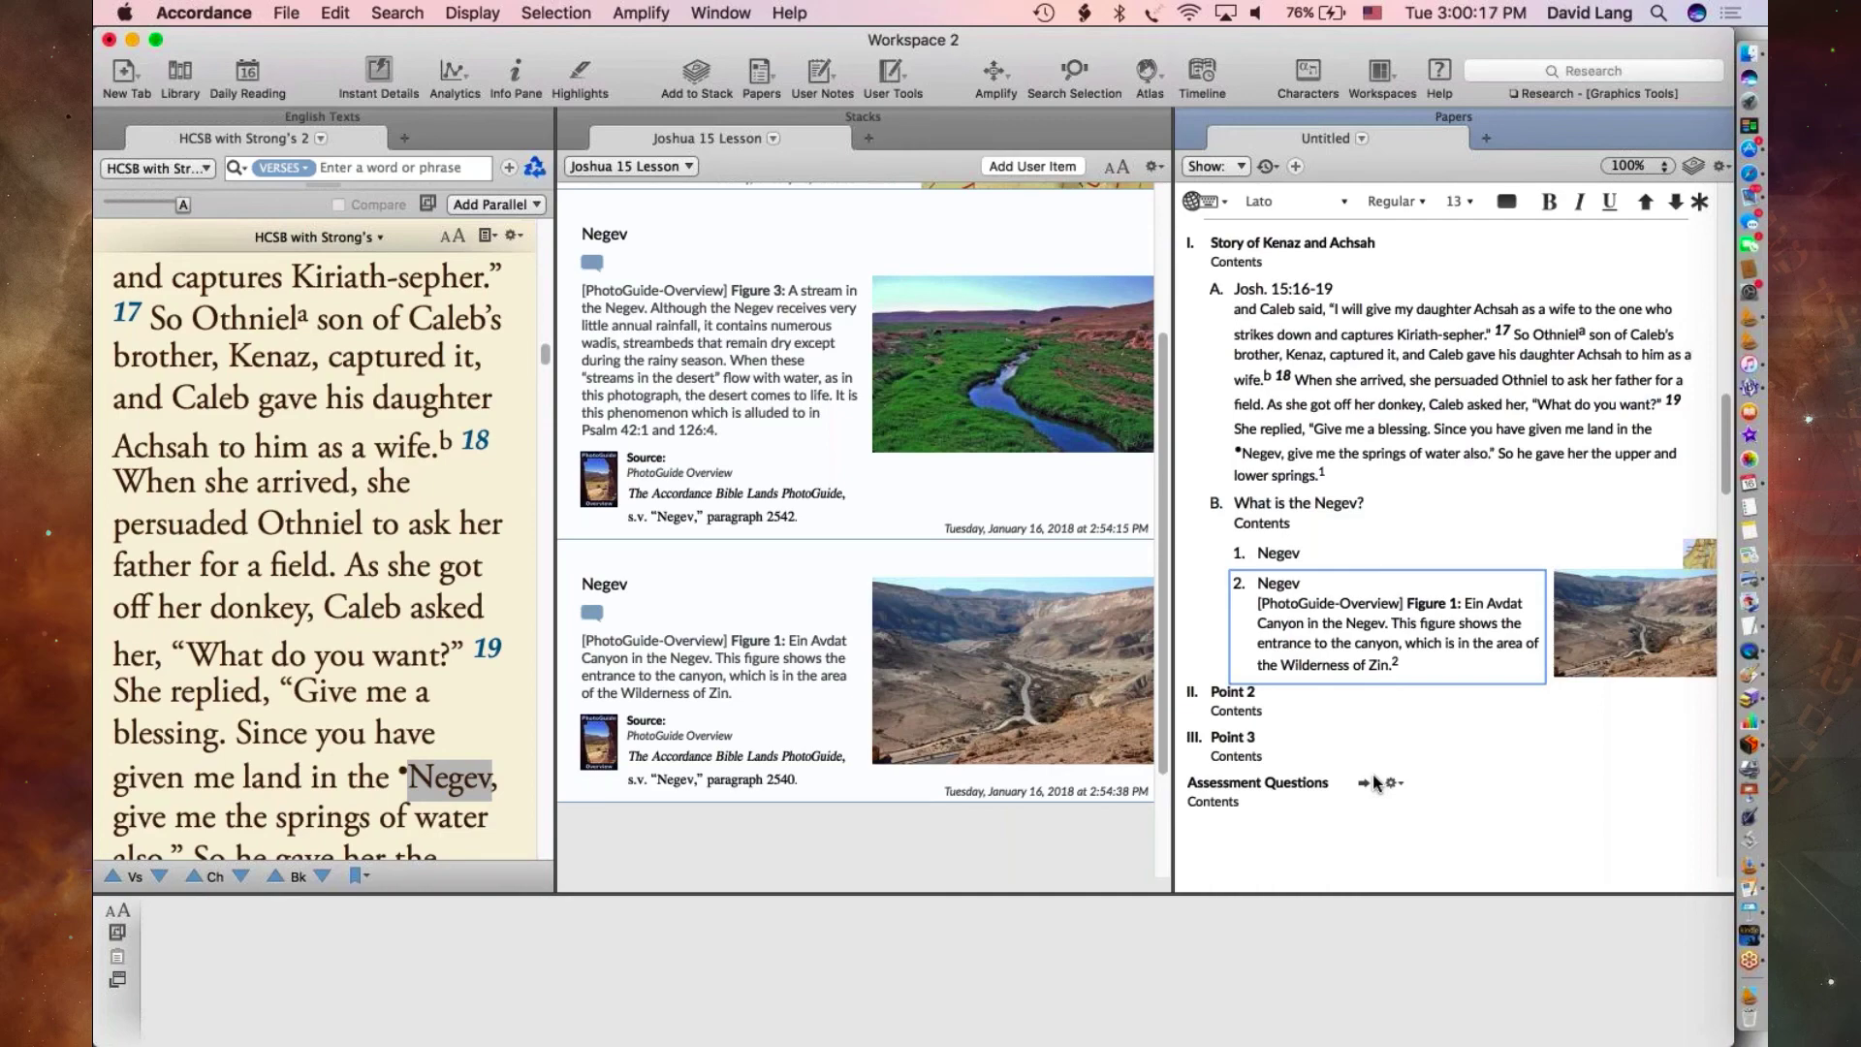
- Enter "Now we come to a story of the conquest of the hill country of Judah..." as the contents of "Story of Kenaz and Achsah"
scroll(1426, 442, up, 4)
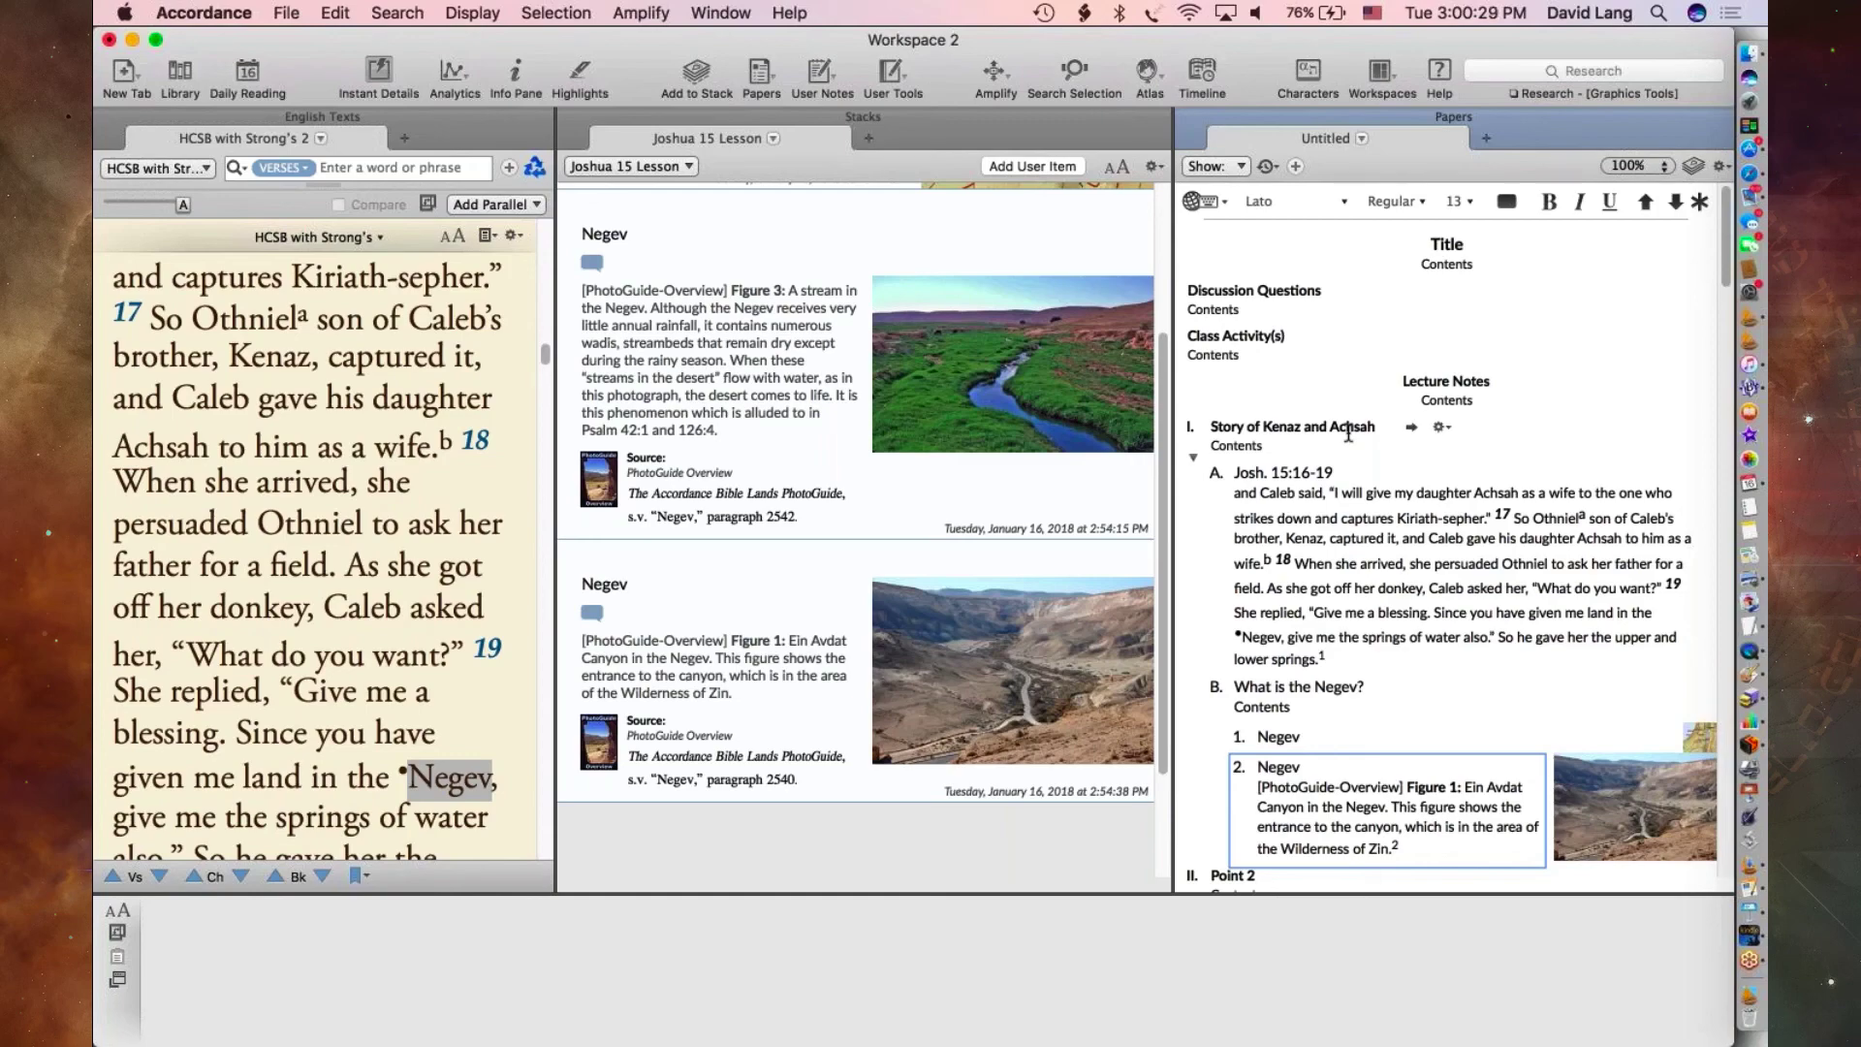
click(1239, 166)
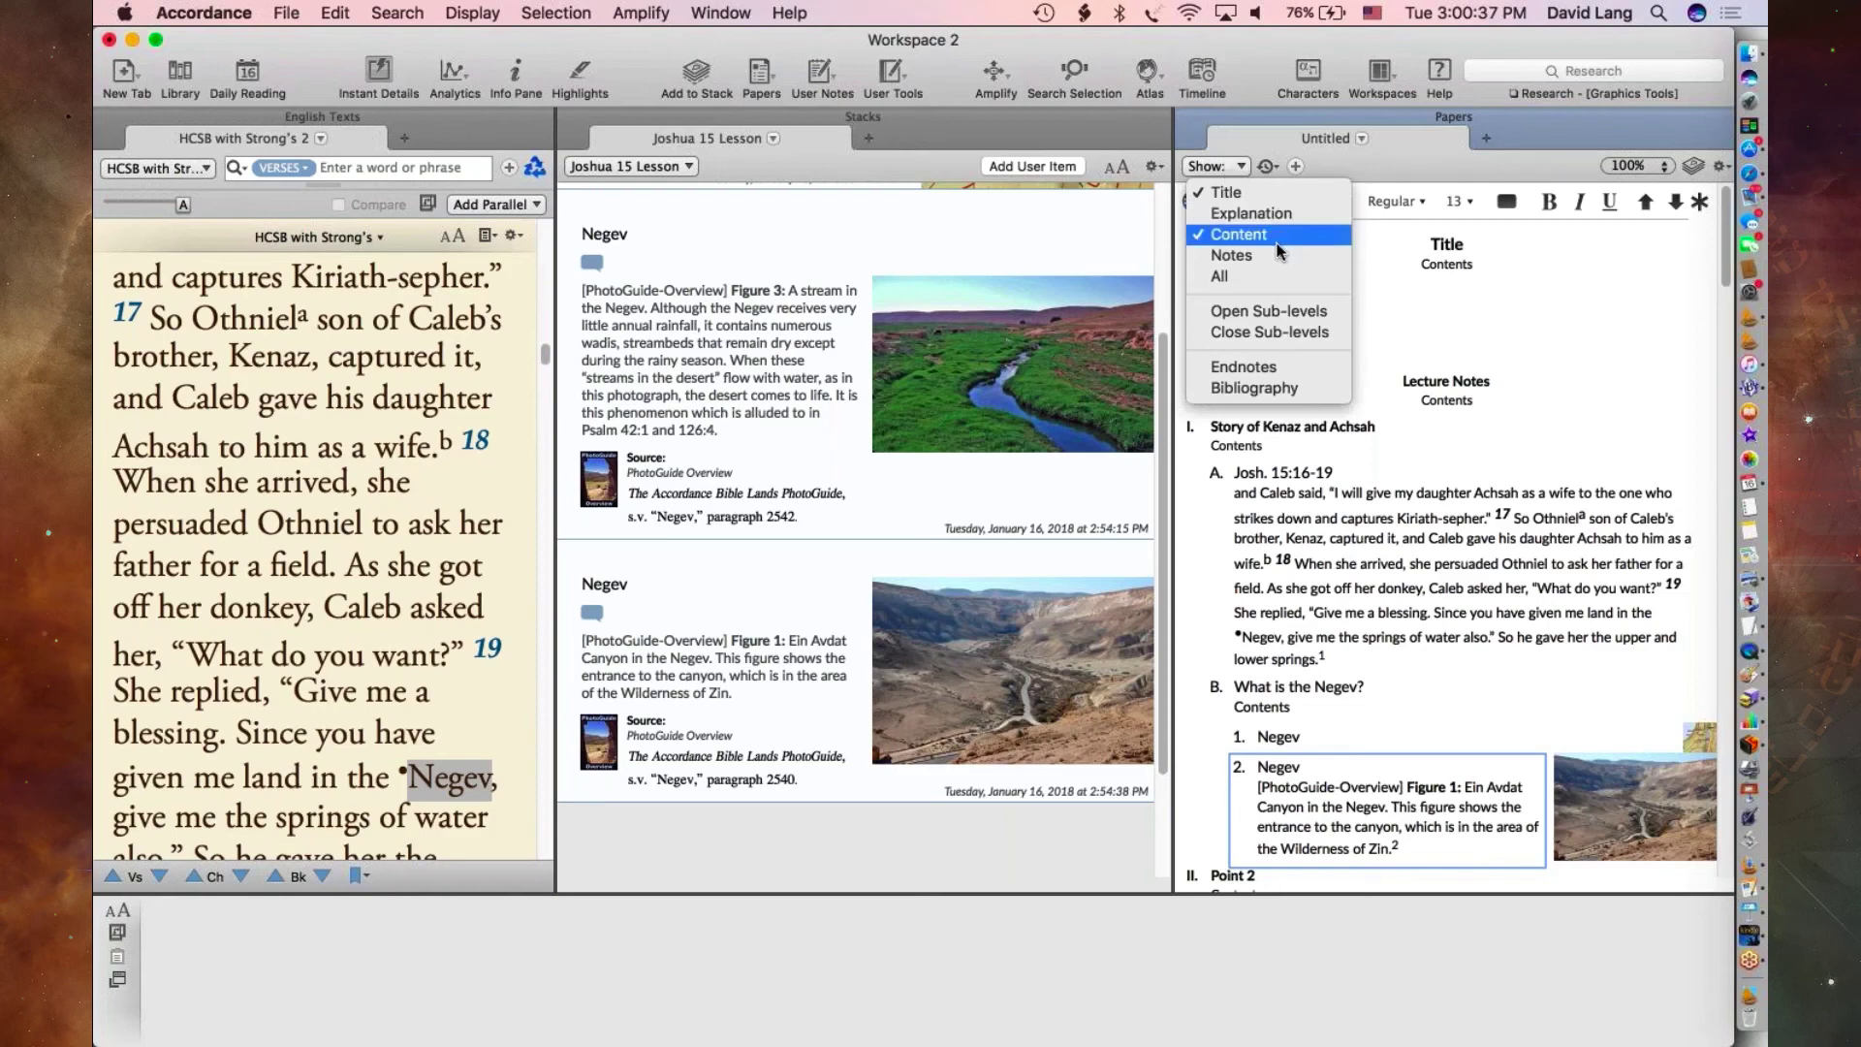
click(1251, 213)
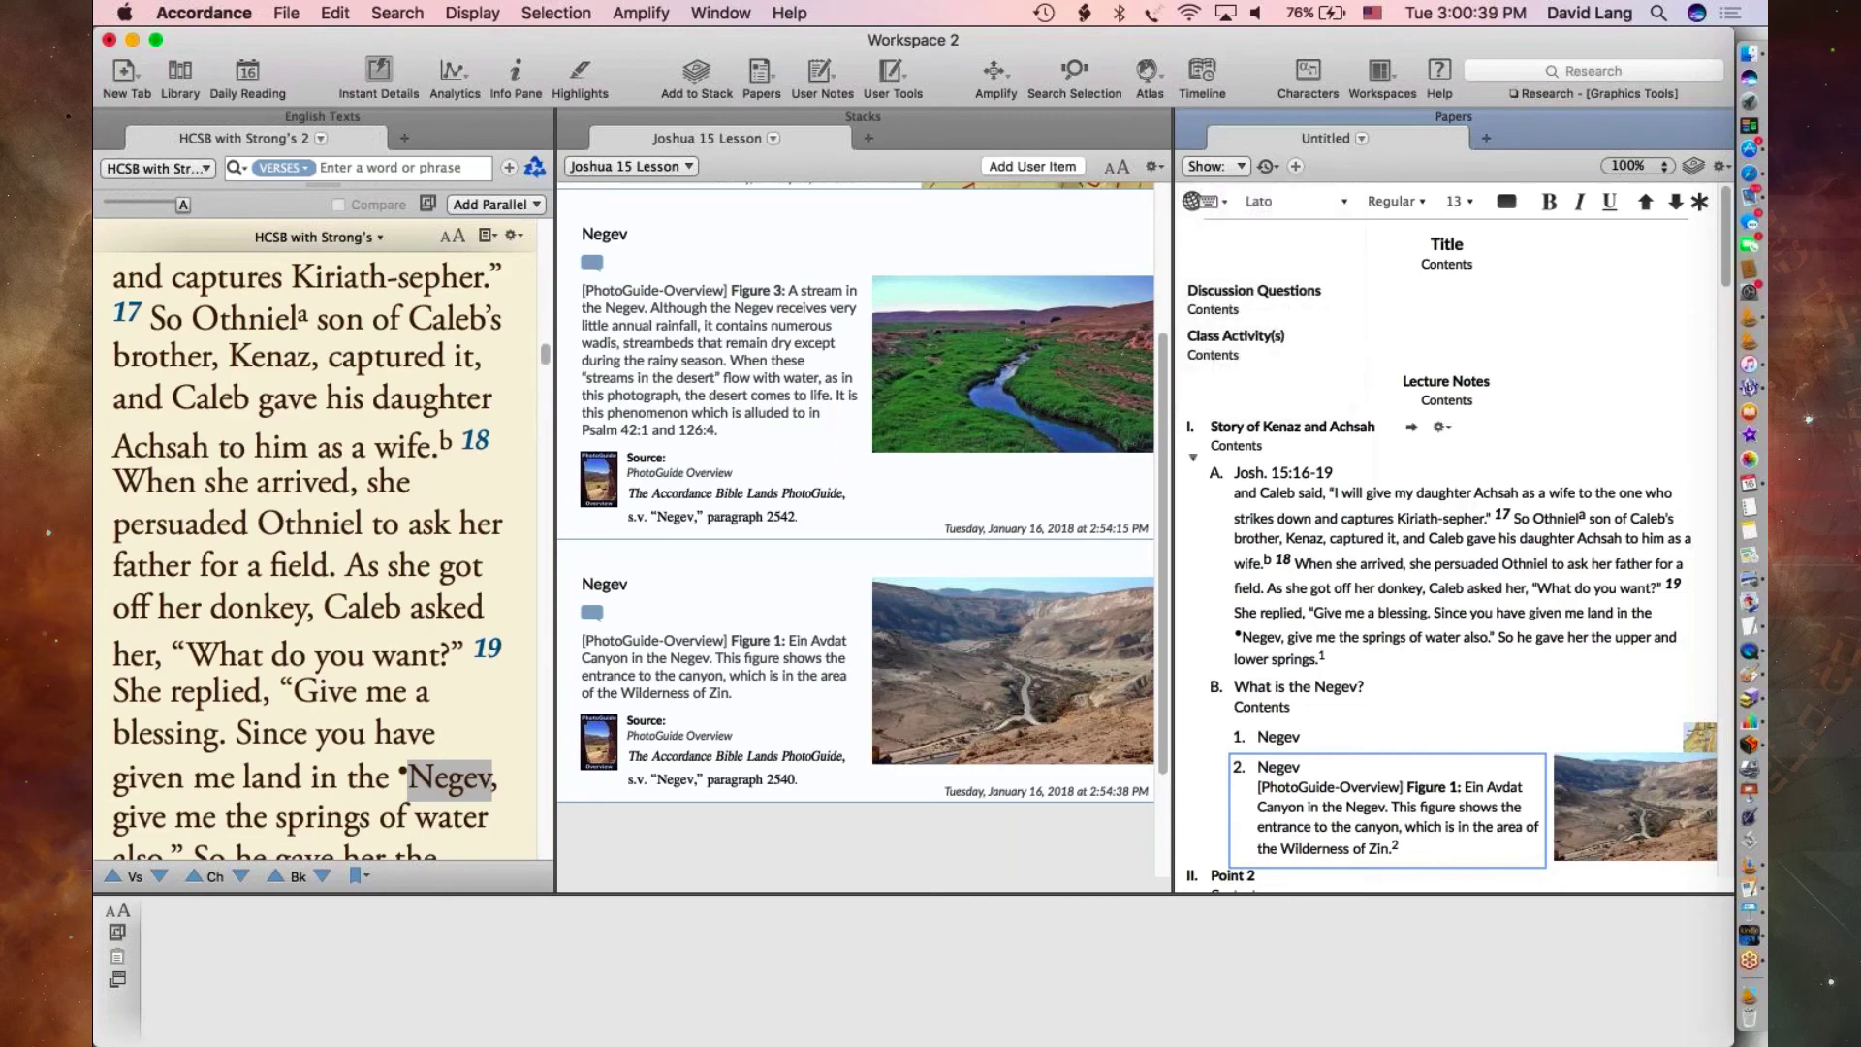
click(1237, 445)
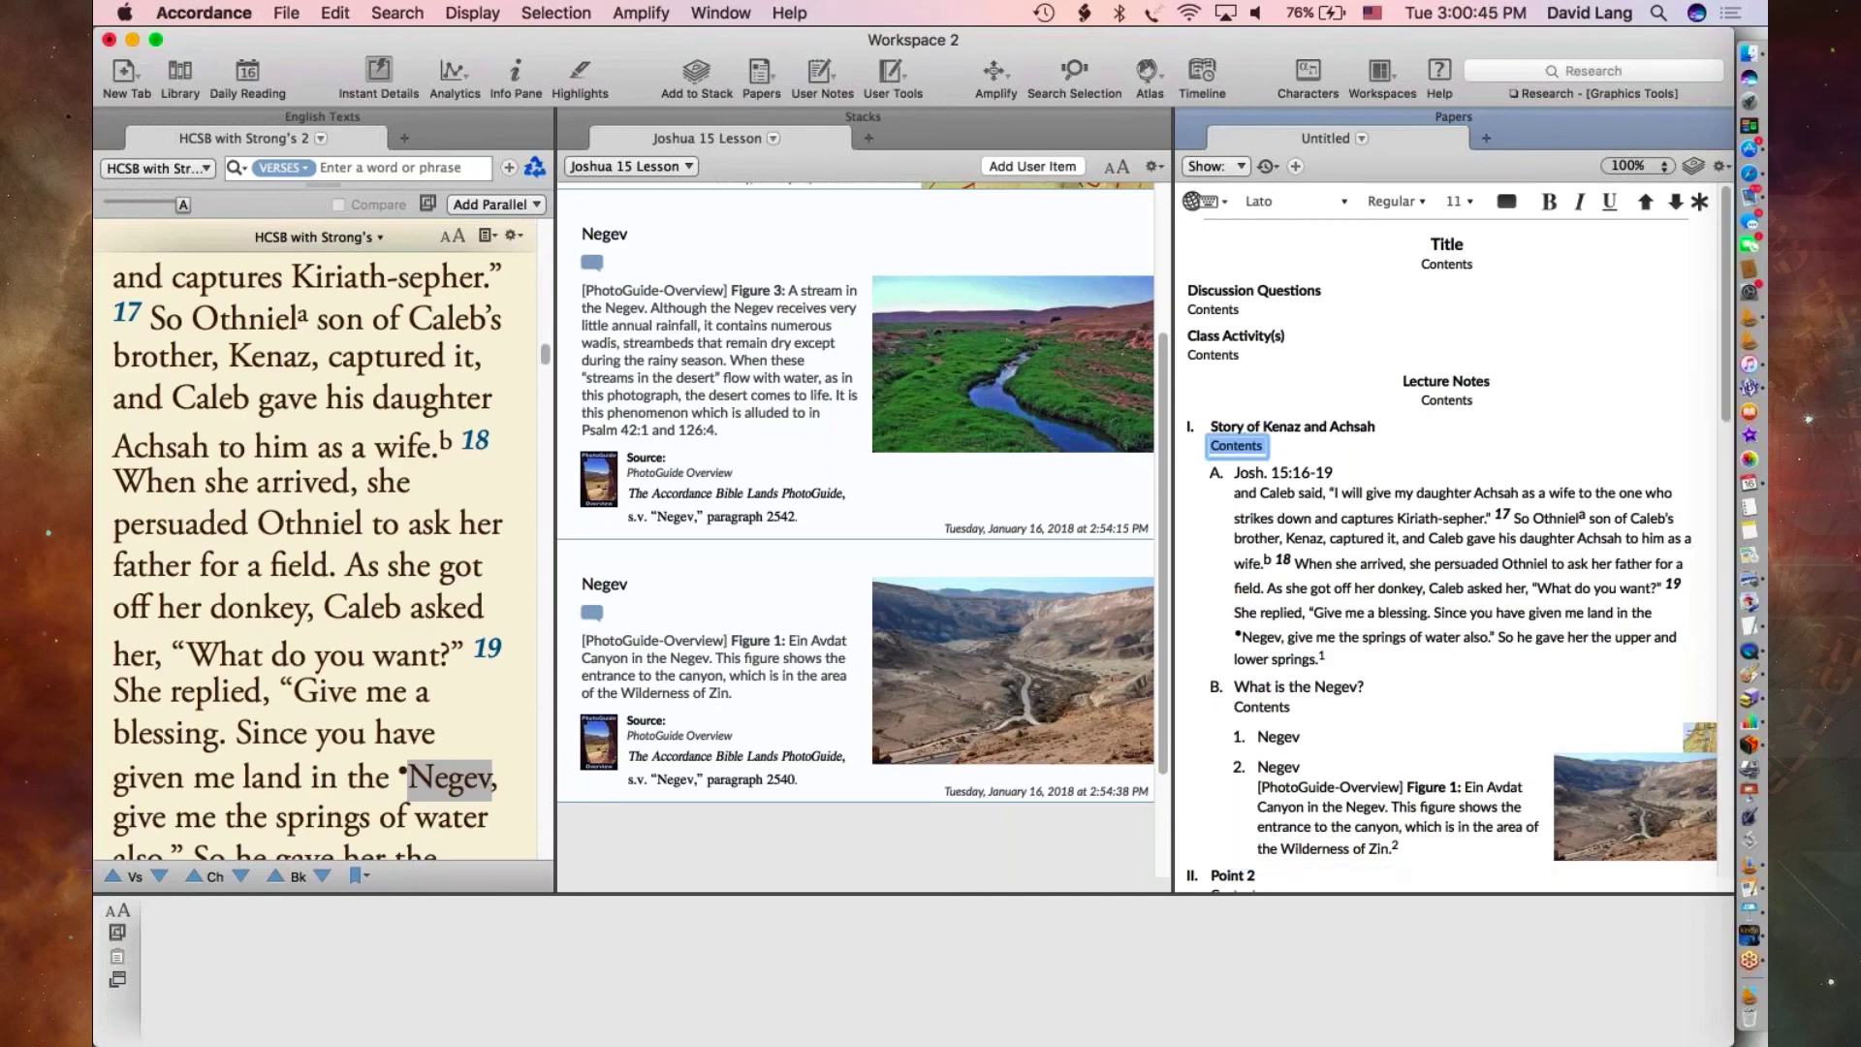
text(Now we come to )
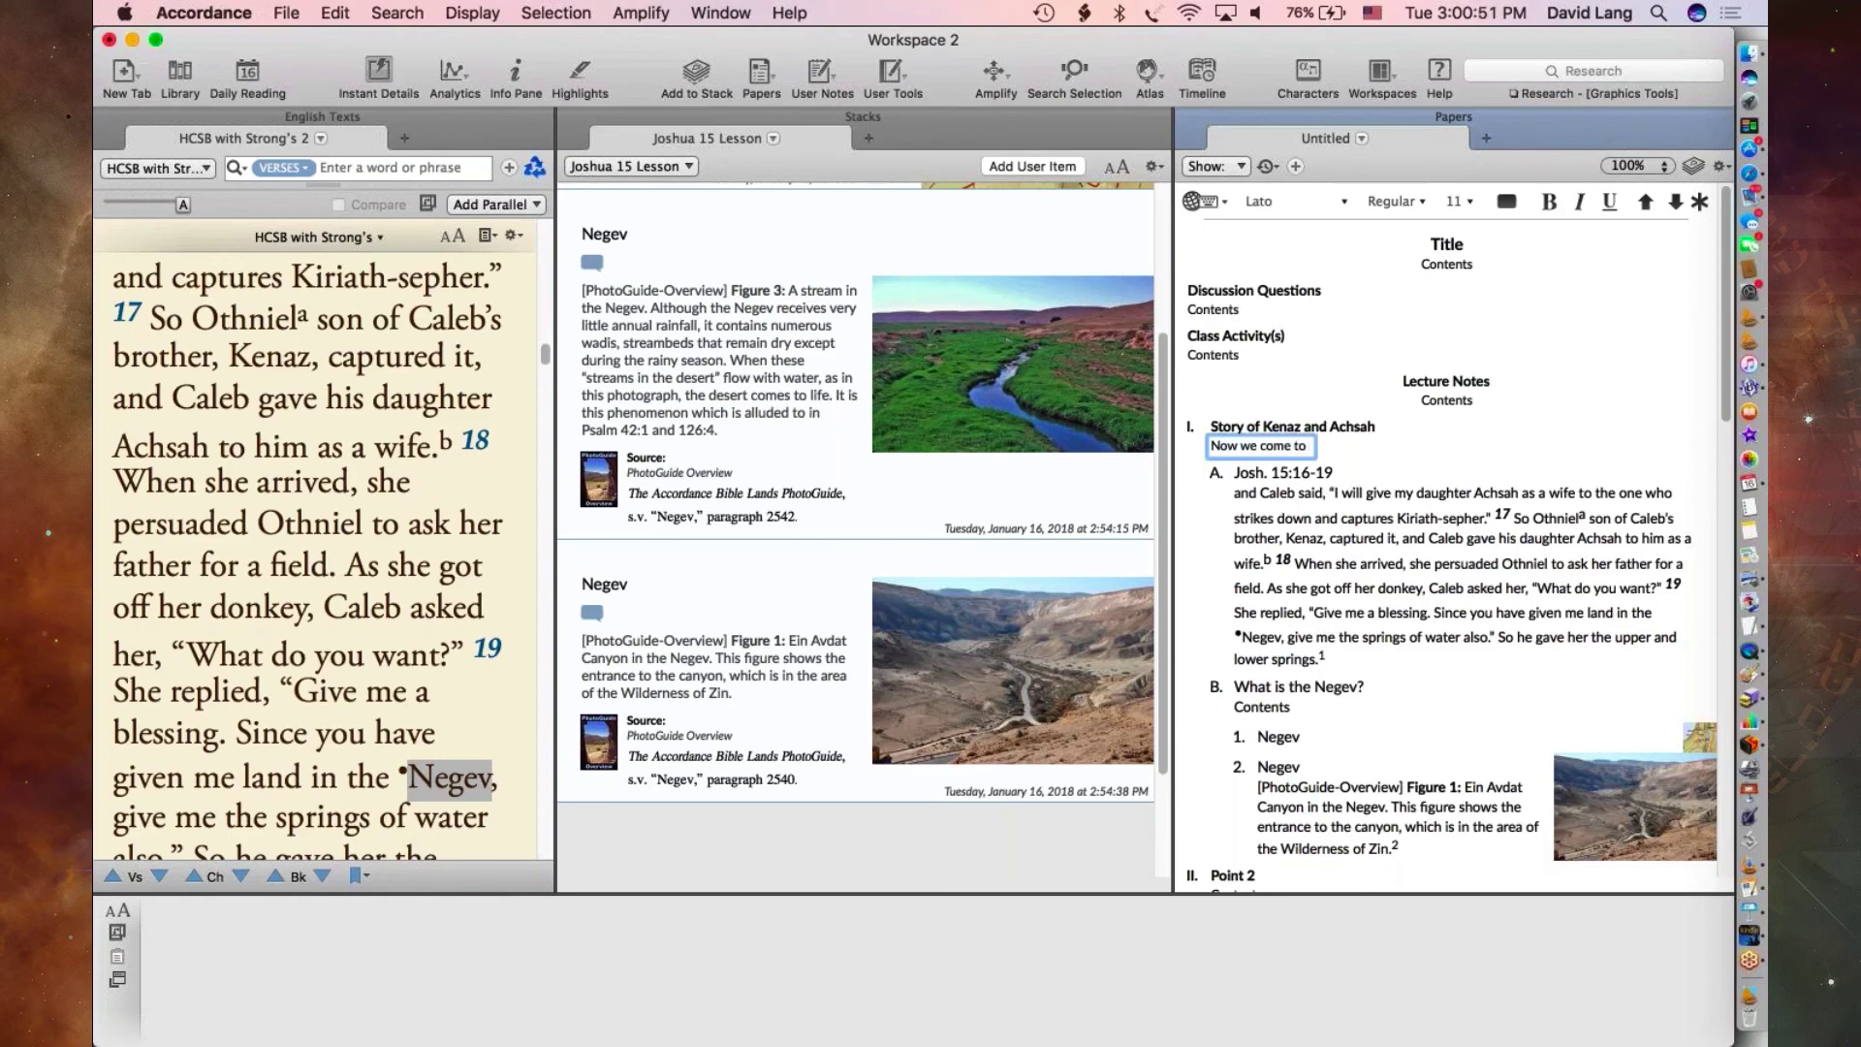
text(a story of the con)
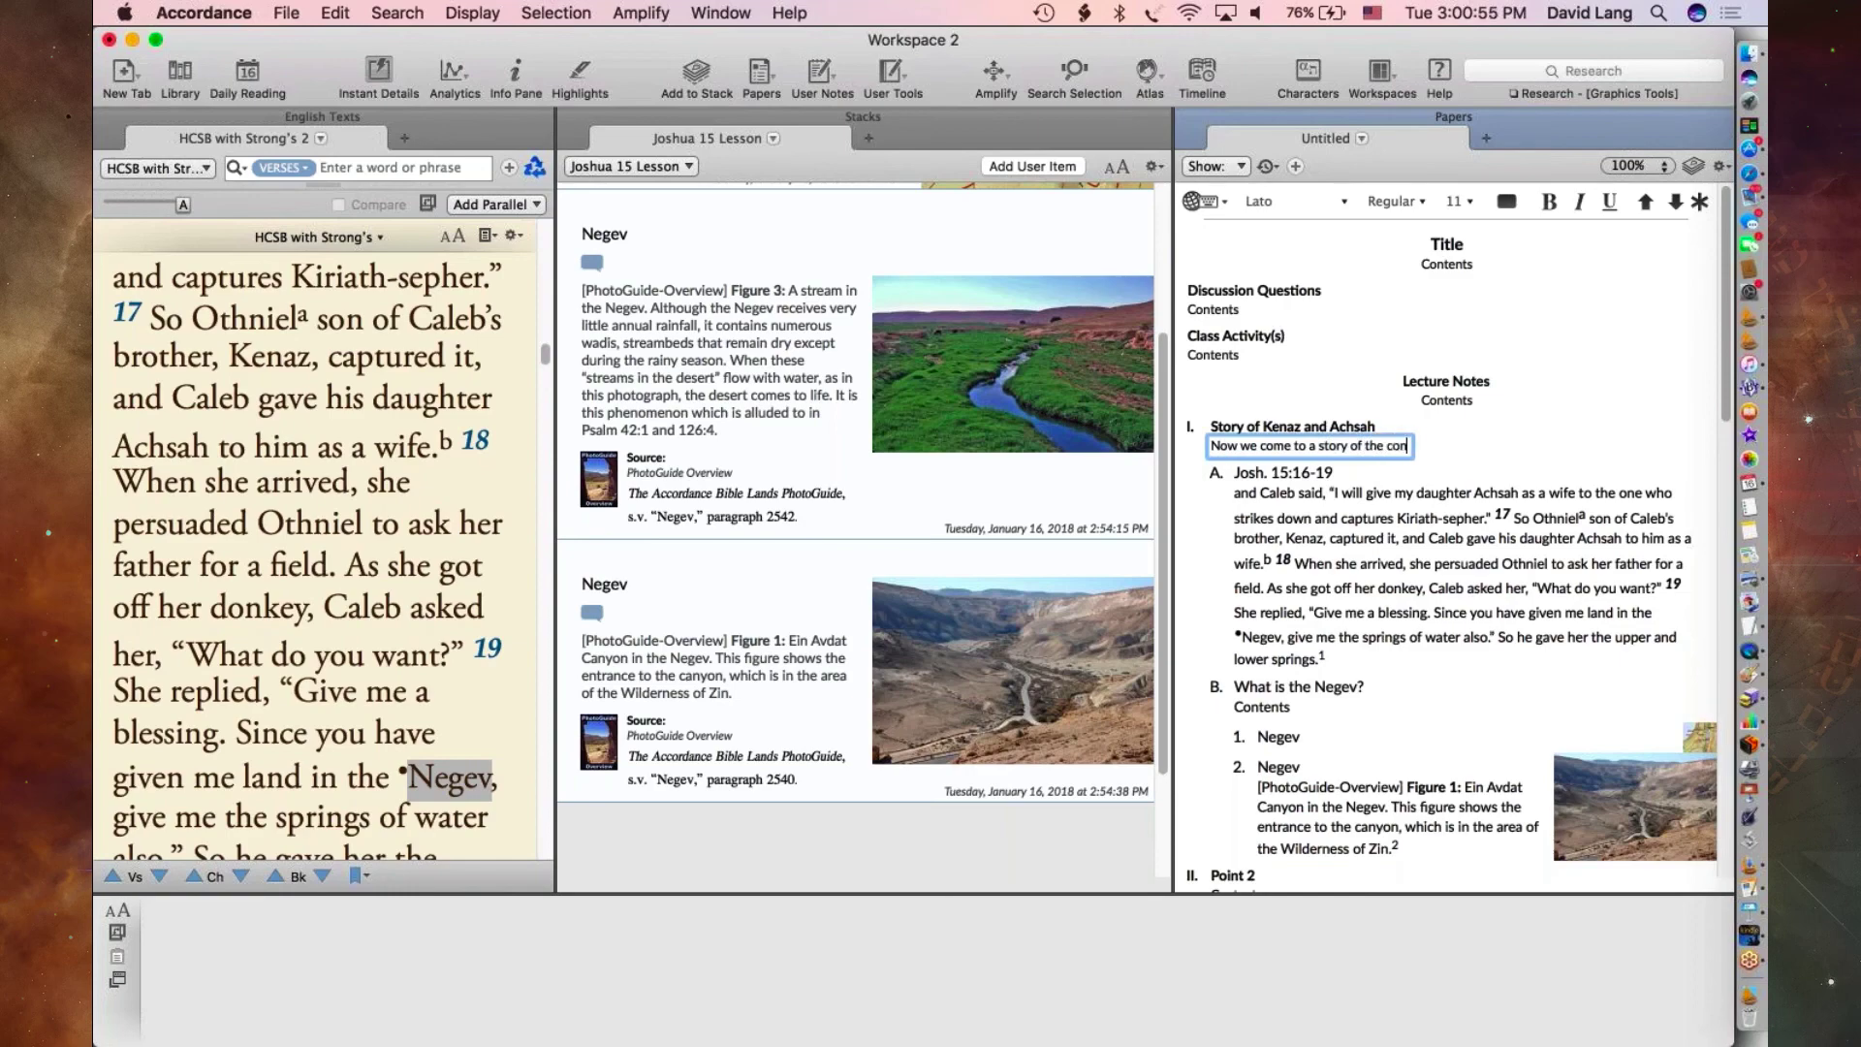
text(quest of th)
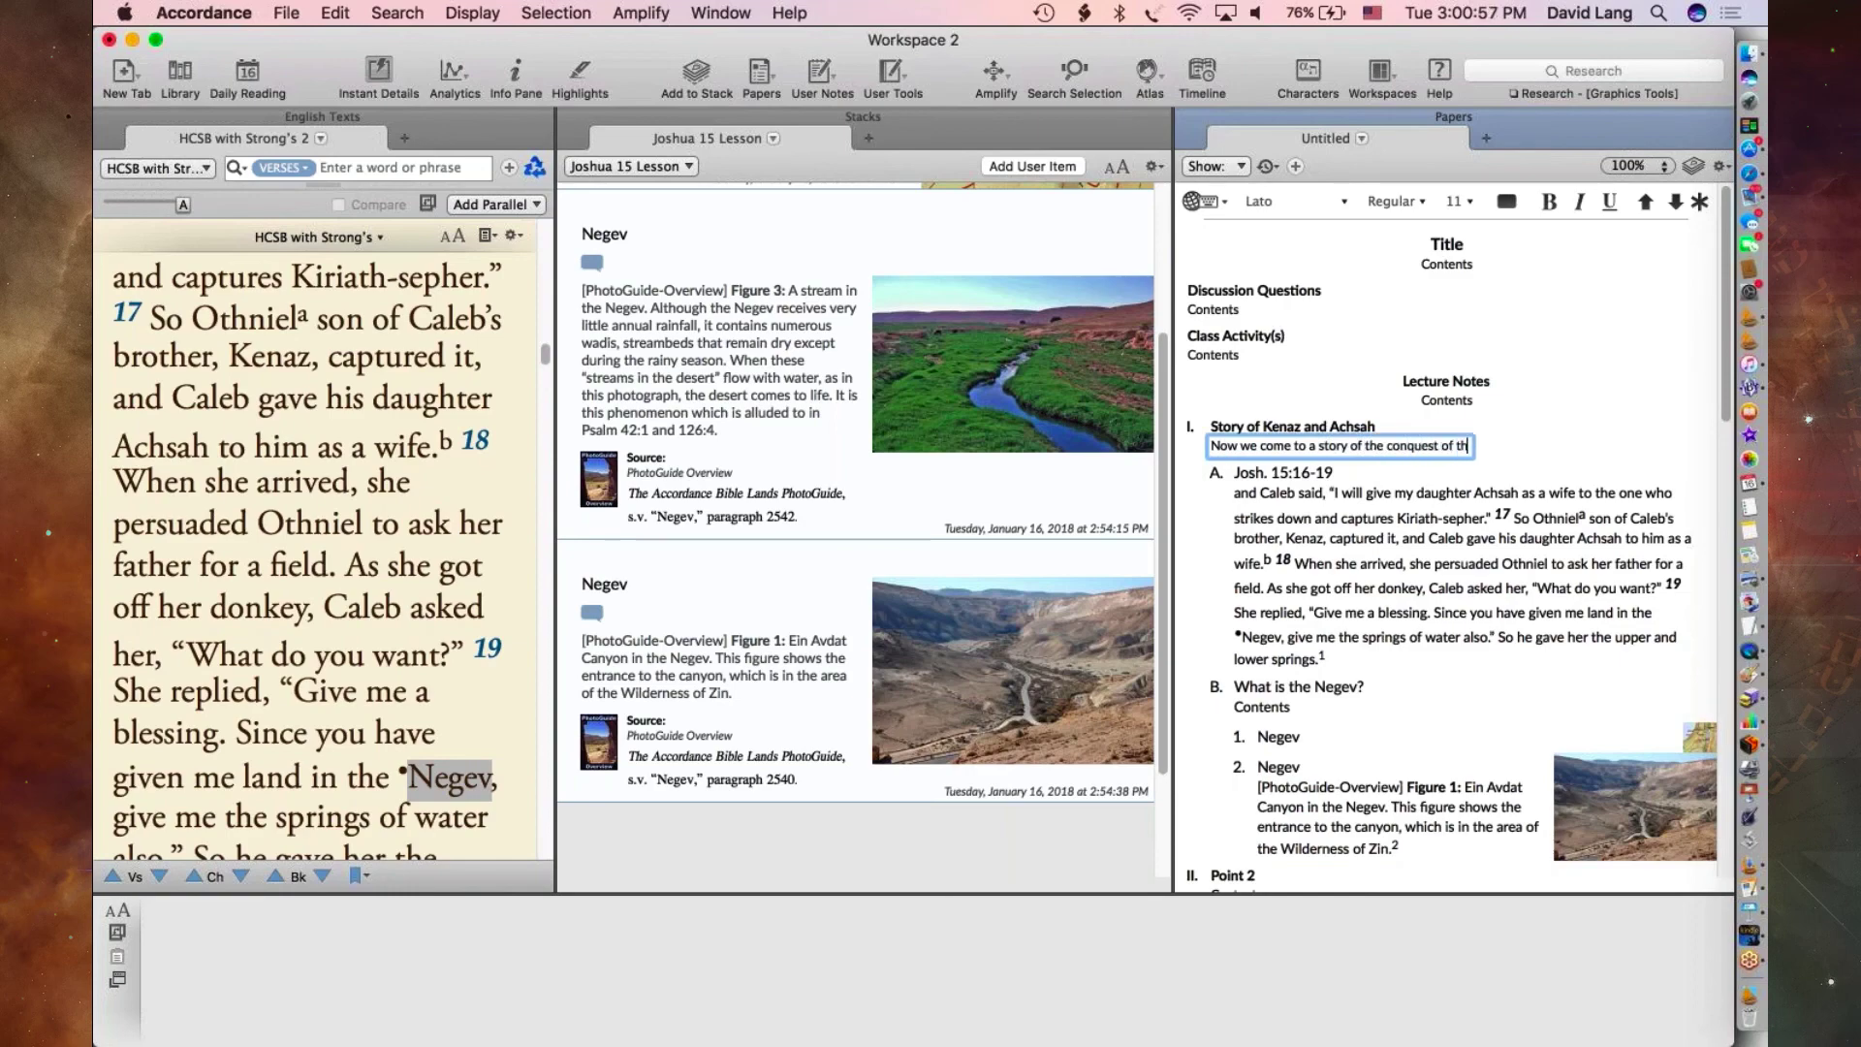
text(e hill country of Judah)
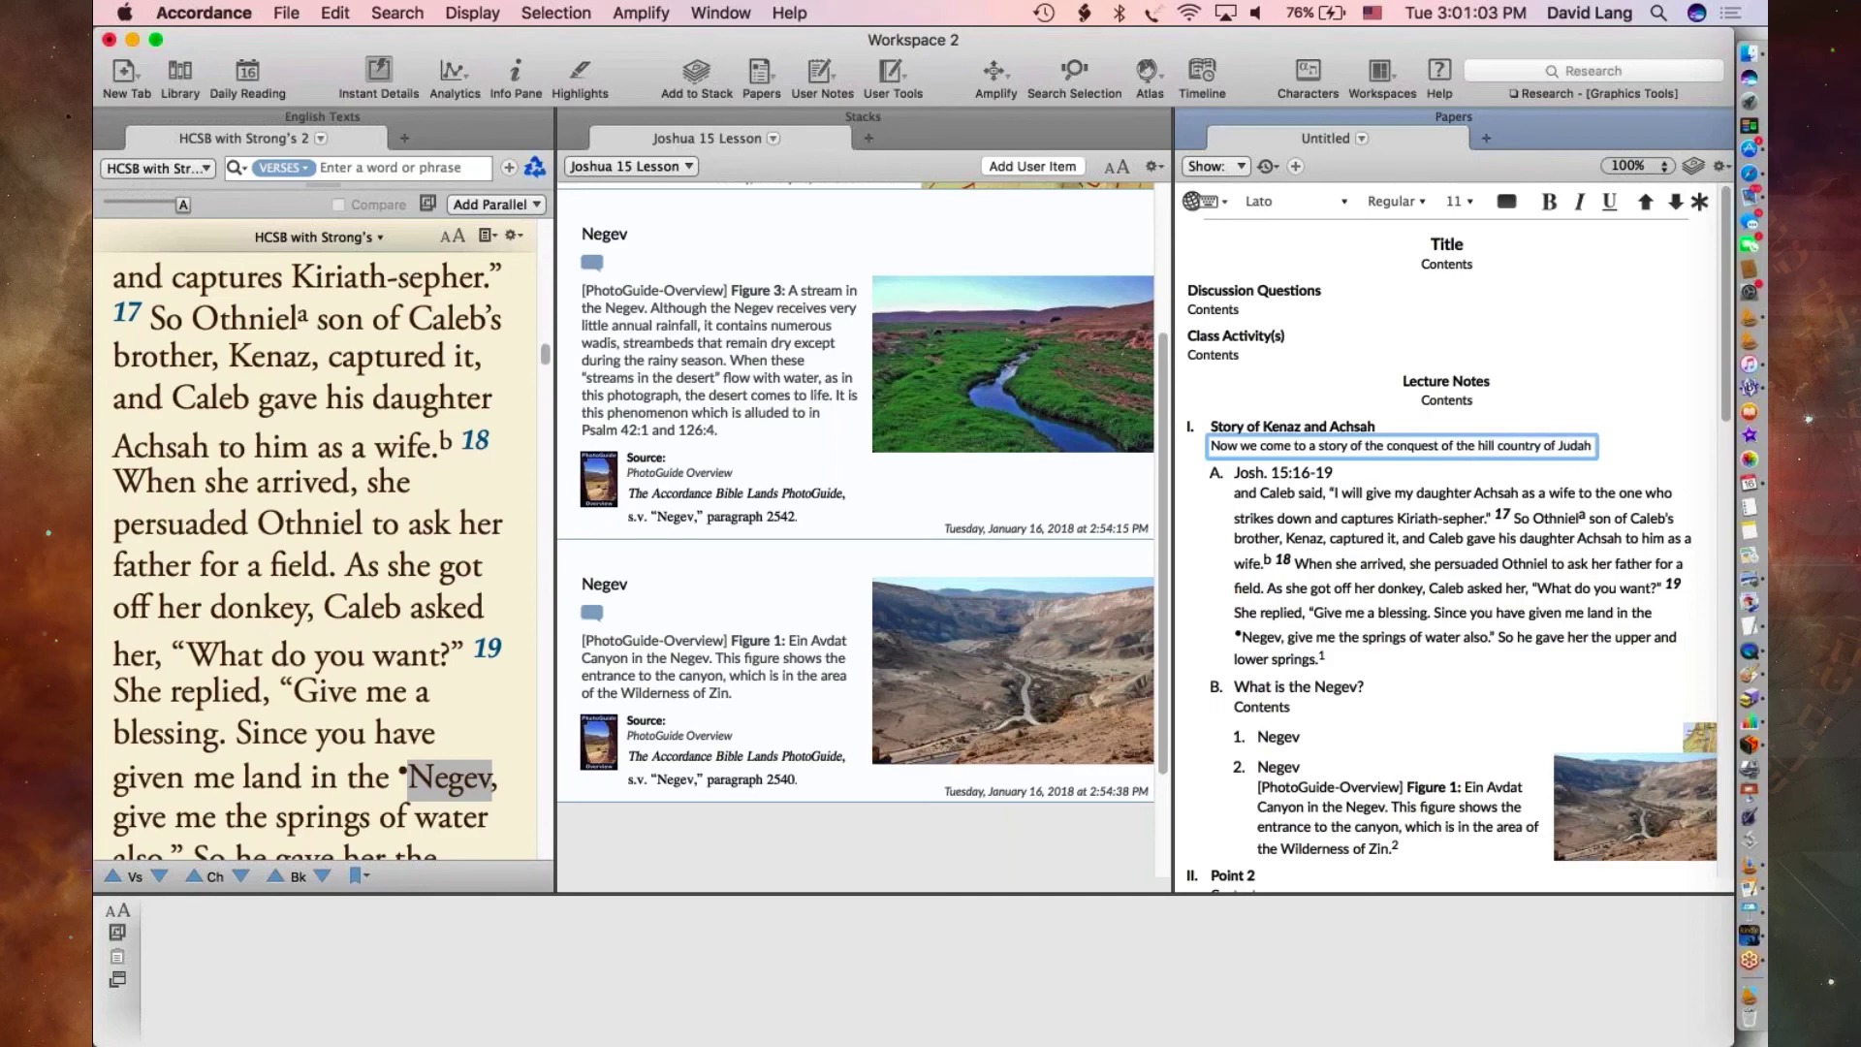
text(...)
click(1398, 430)
- Show explanations and enter "The story of a daughter given in marriage who isn't afraid to ask her father for stuff" under the Kenaz and Achsah heading
click(1235, 169)
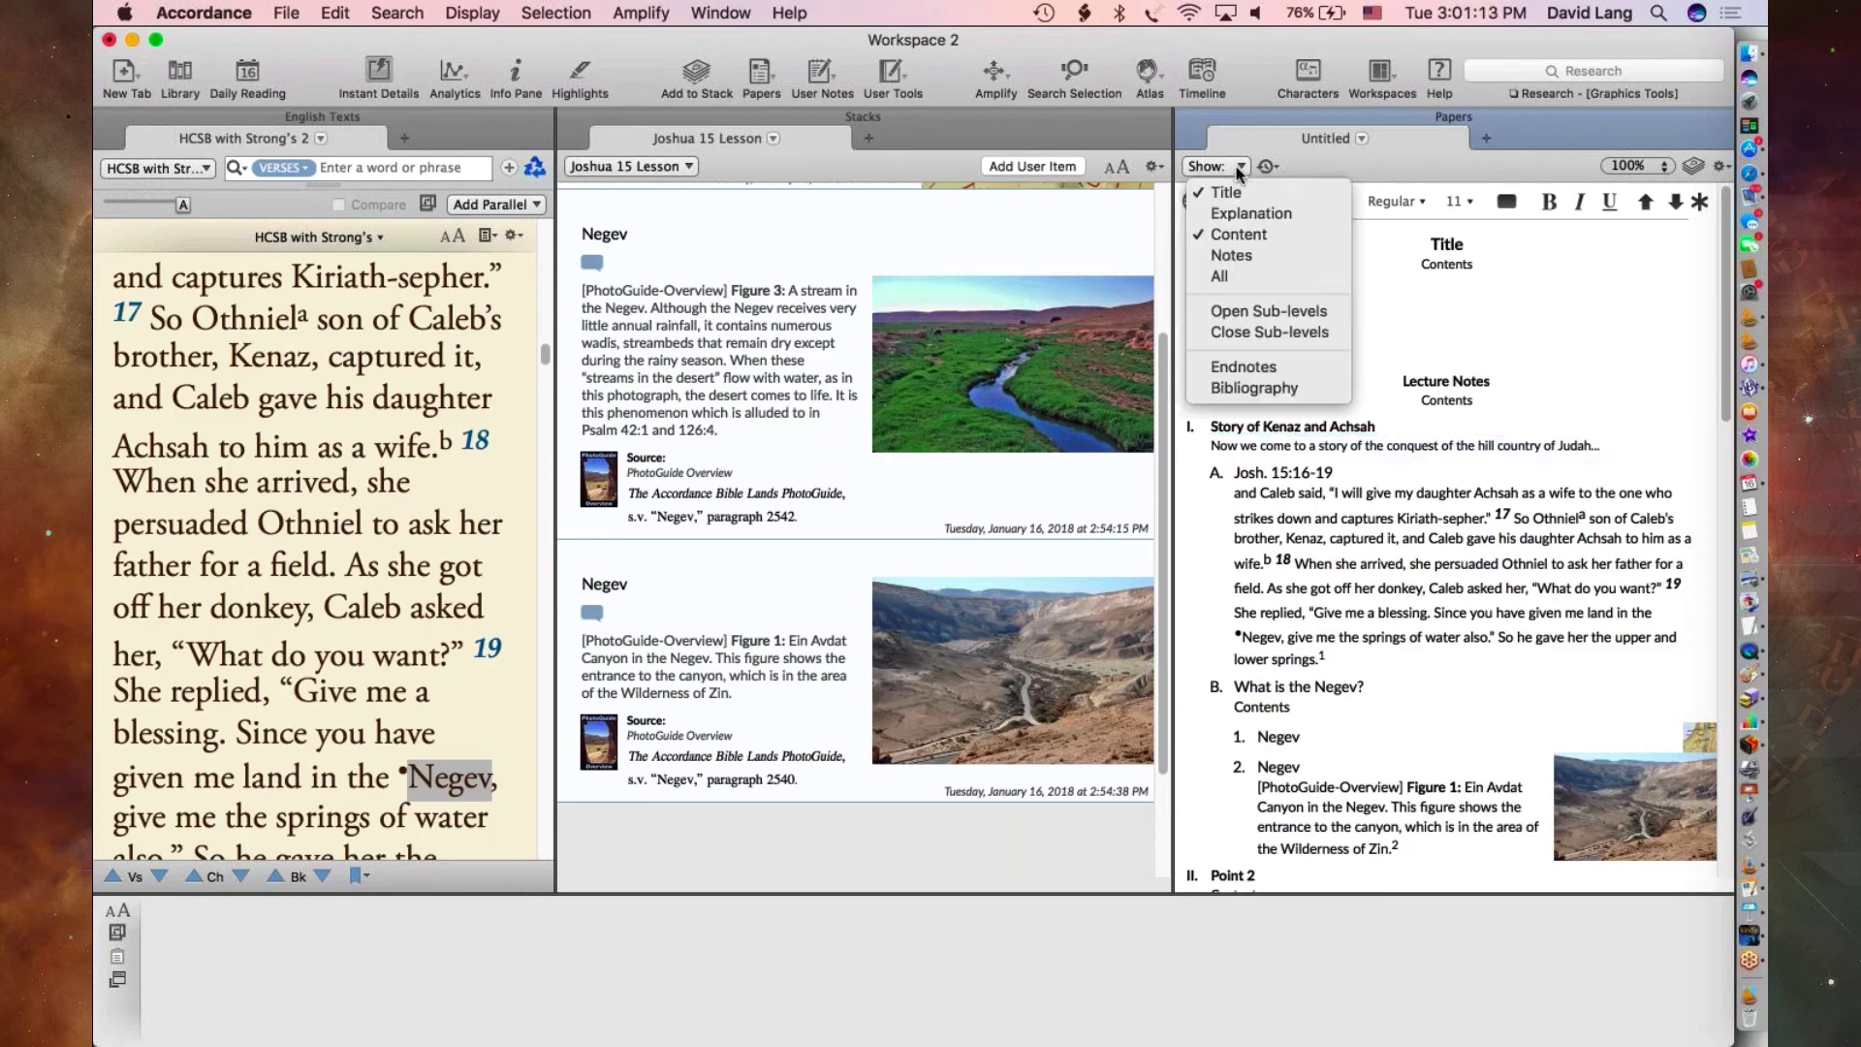
click(1242, 215)
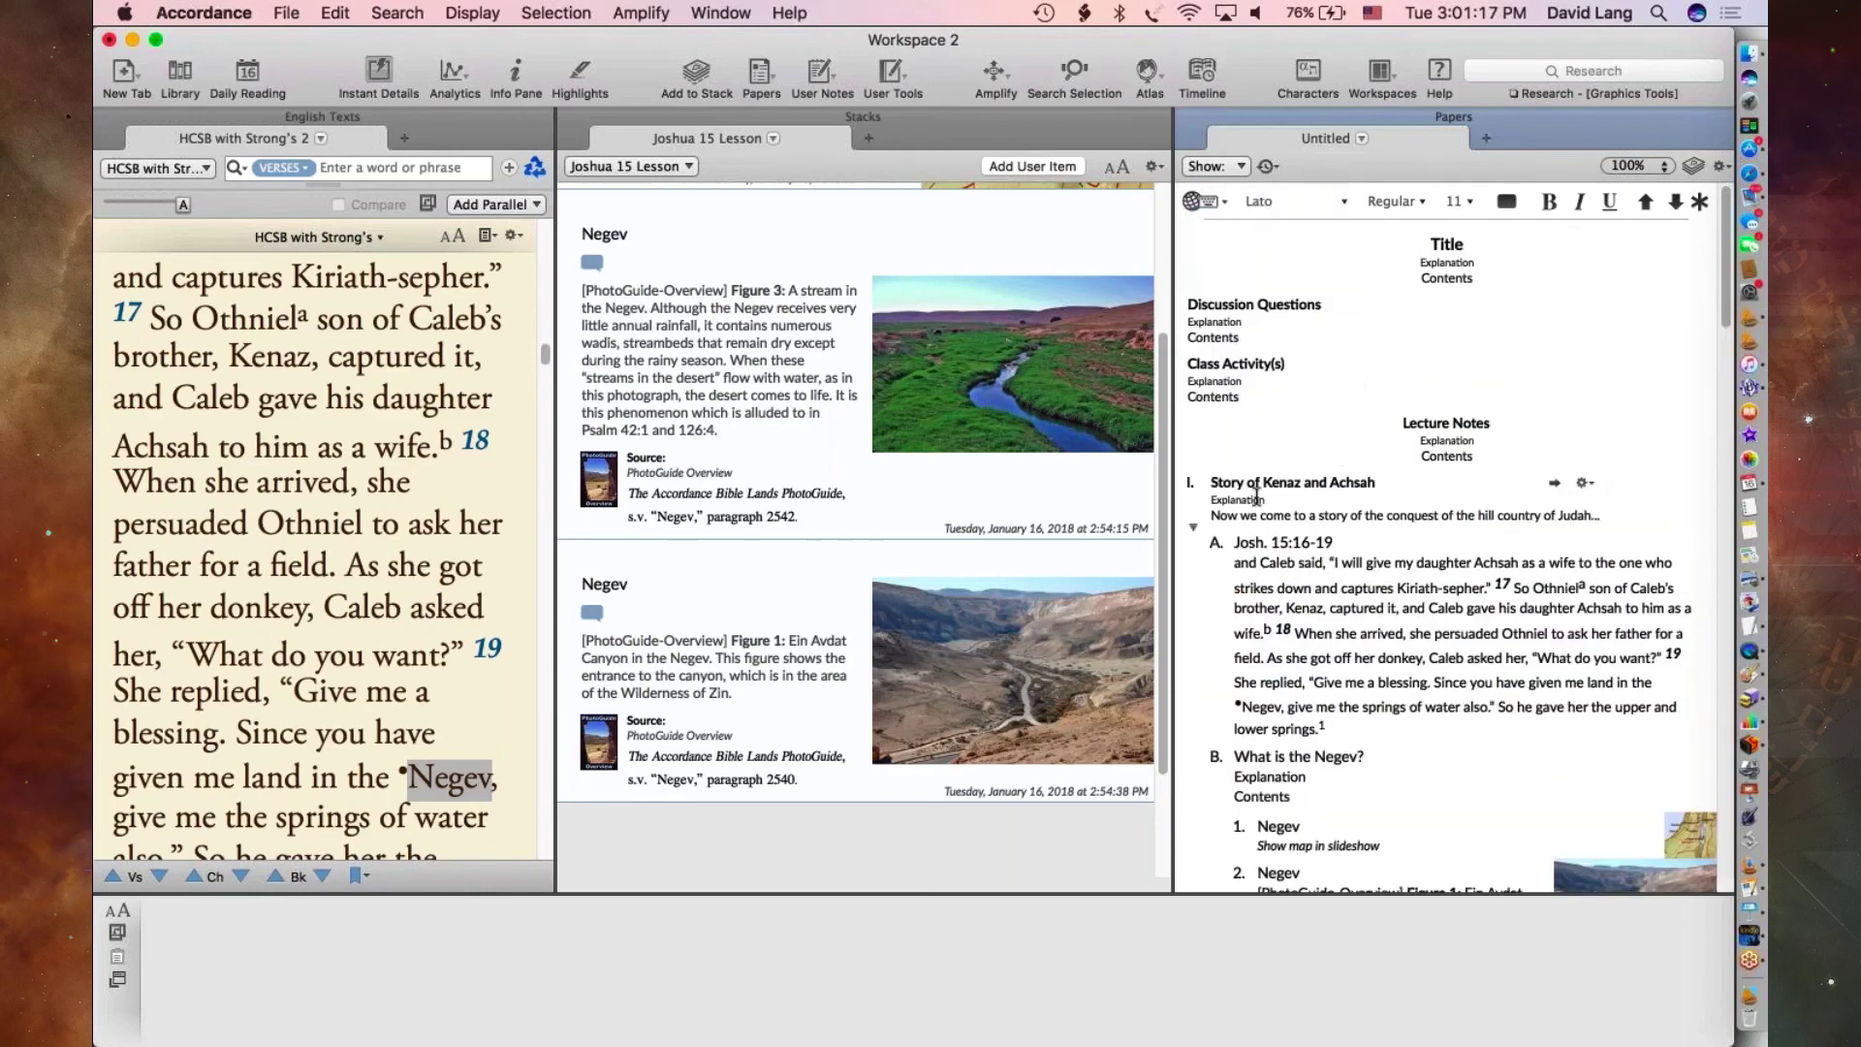
click(1244, 497)
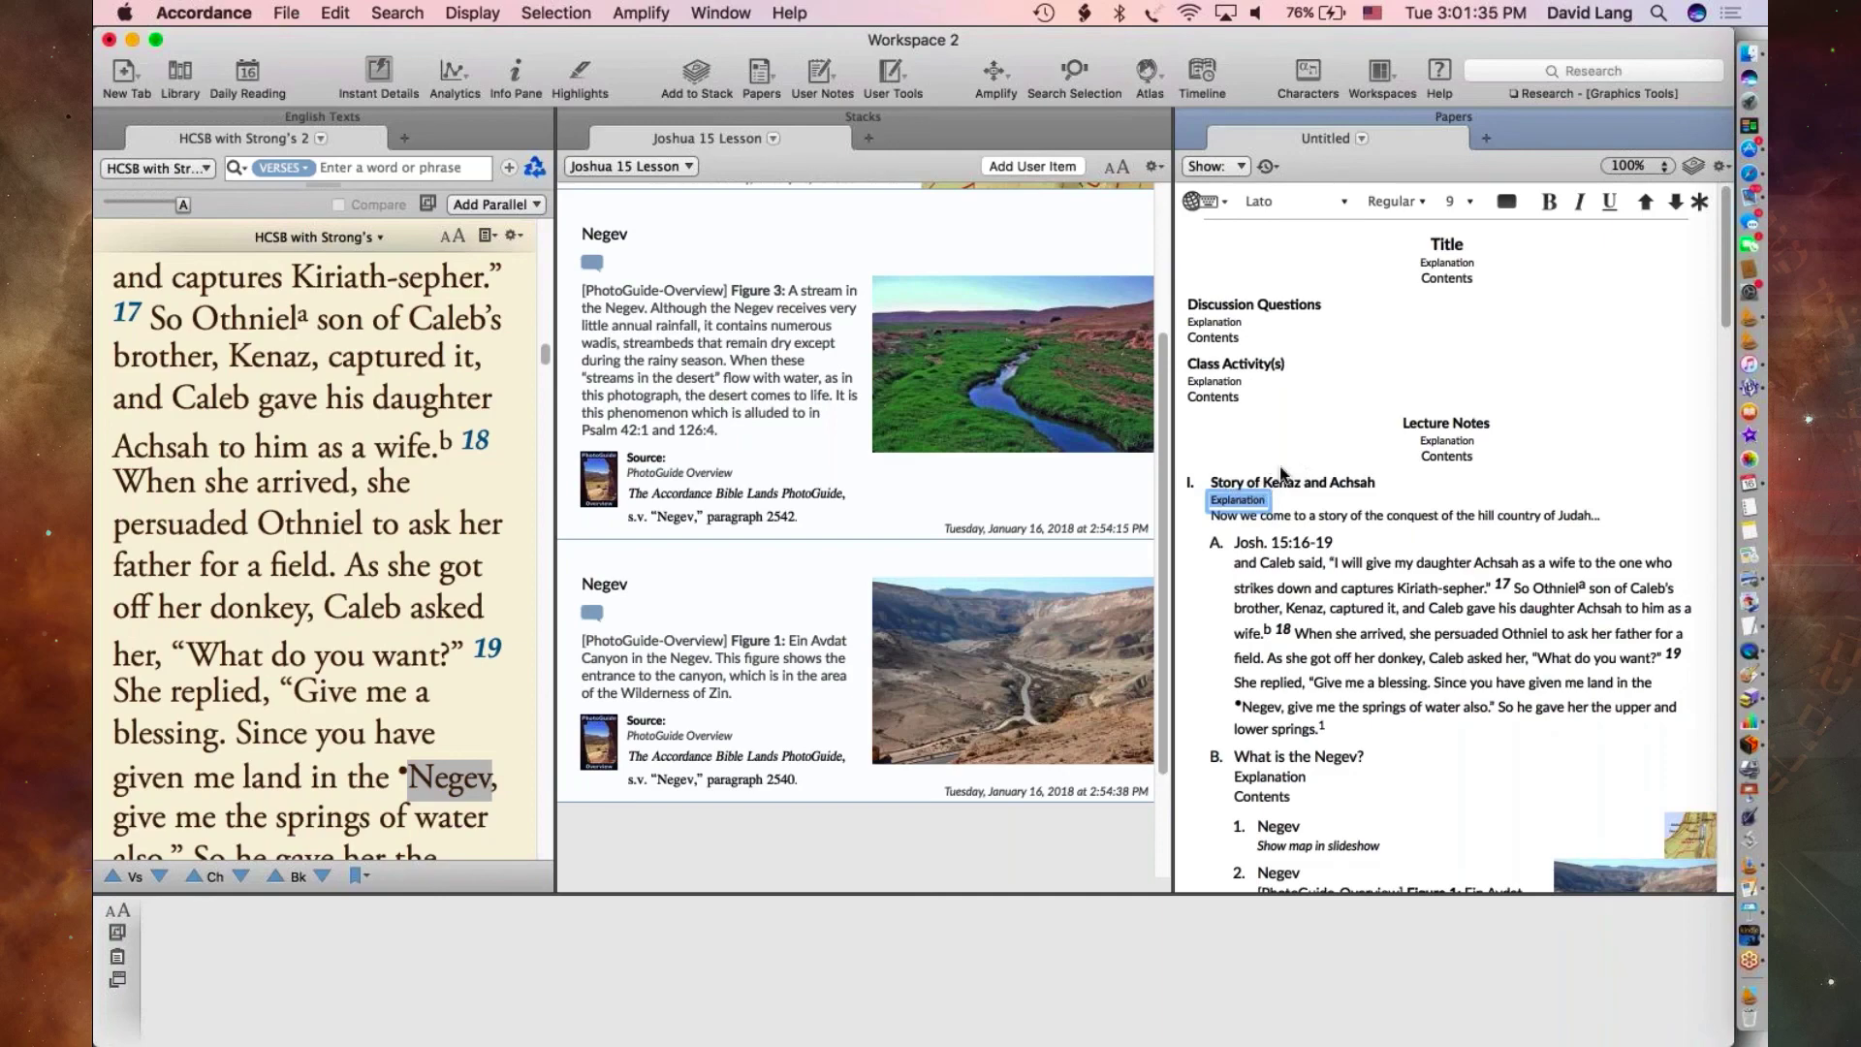
text(The story of a daughter)
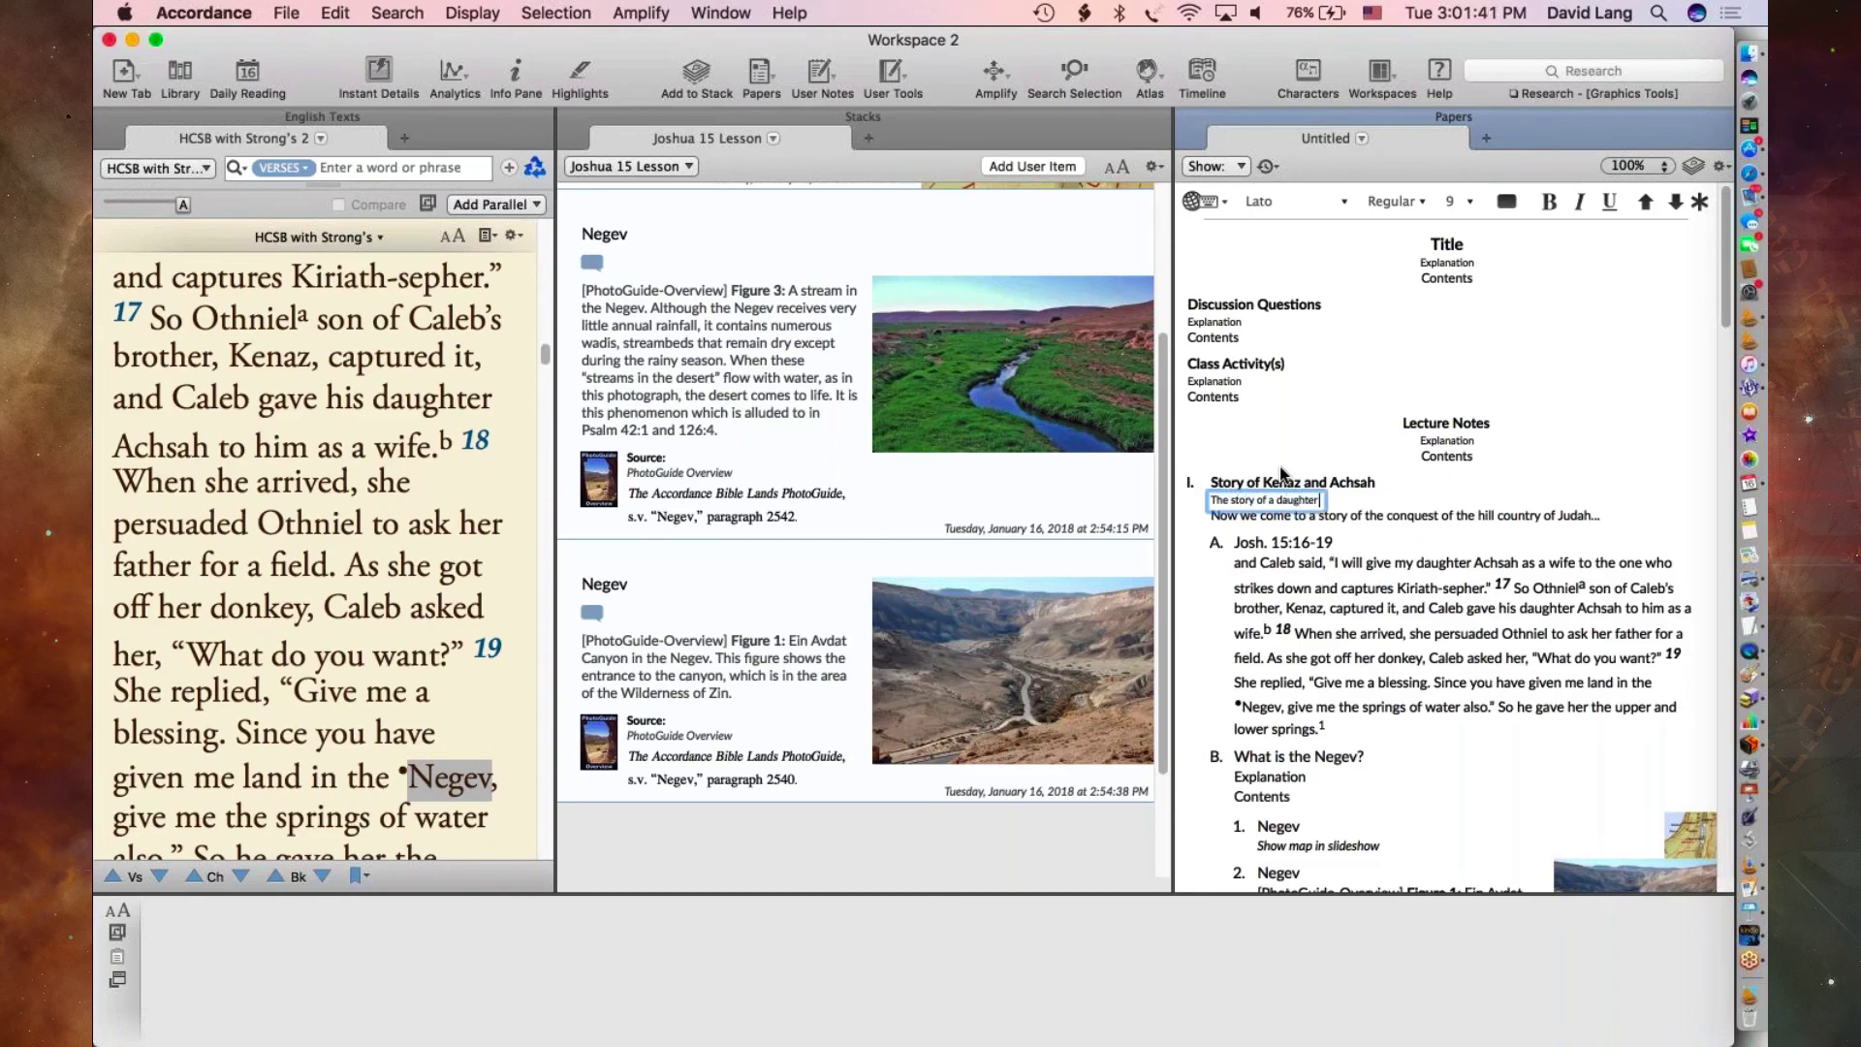
text( given in man)
text(iage who)
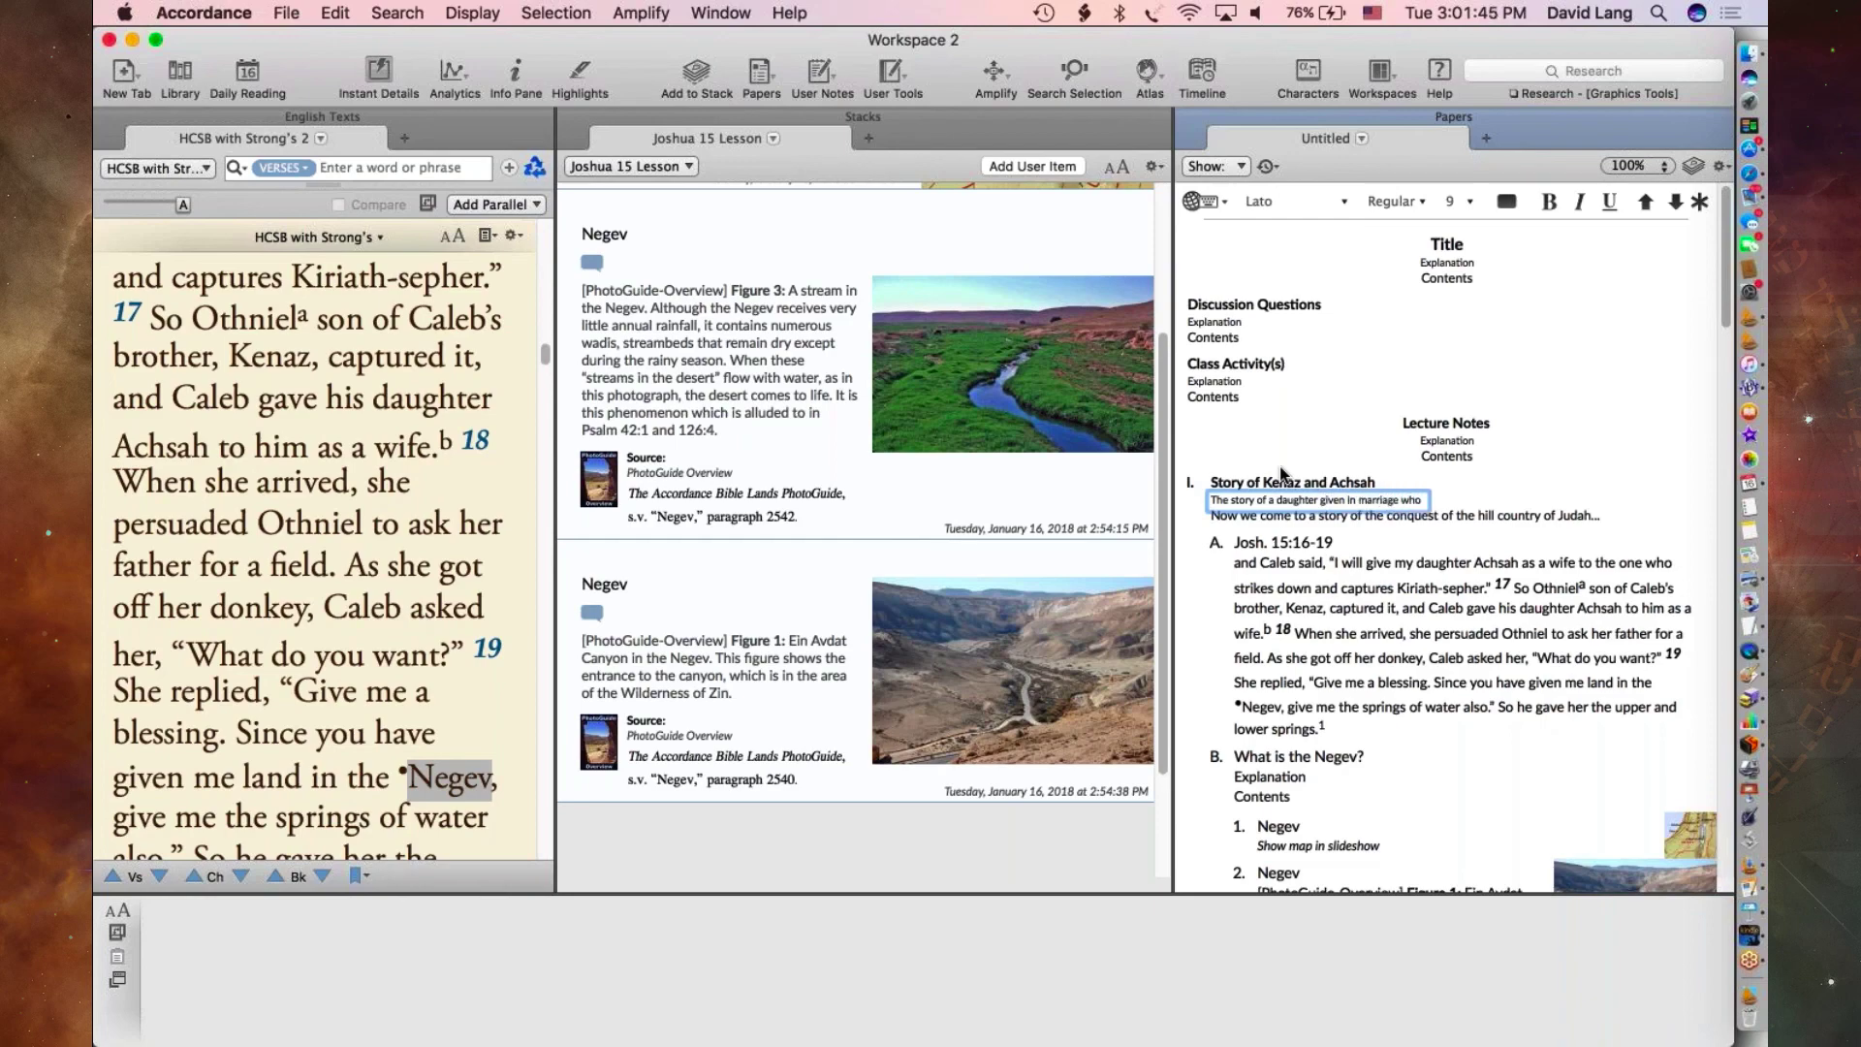
text( isr't afraid to ask)
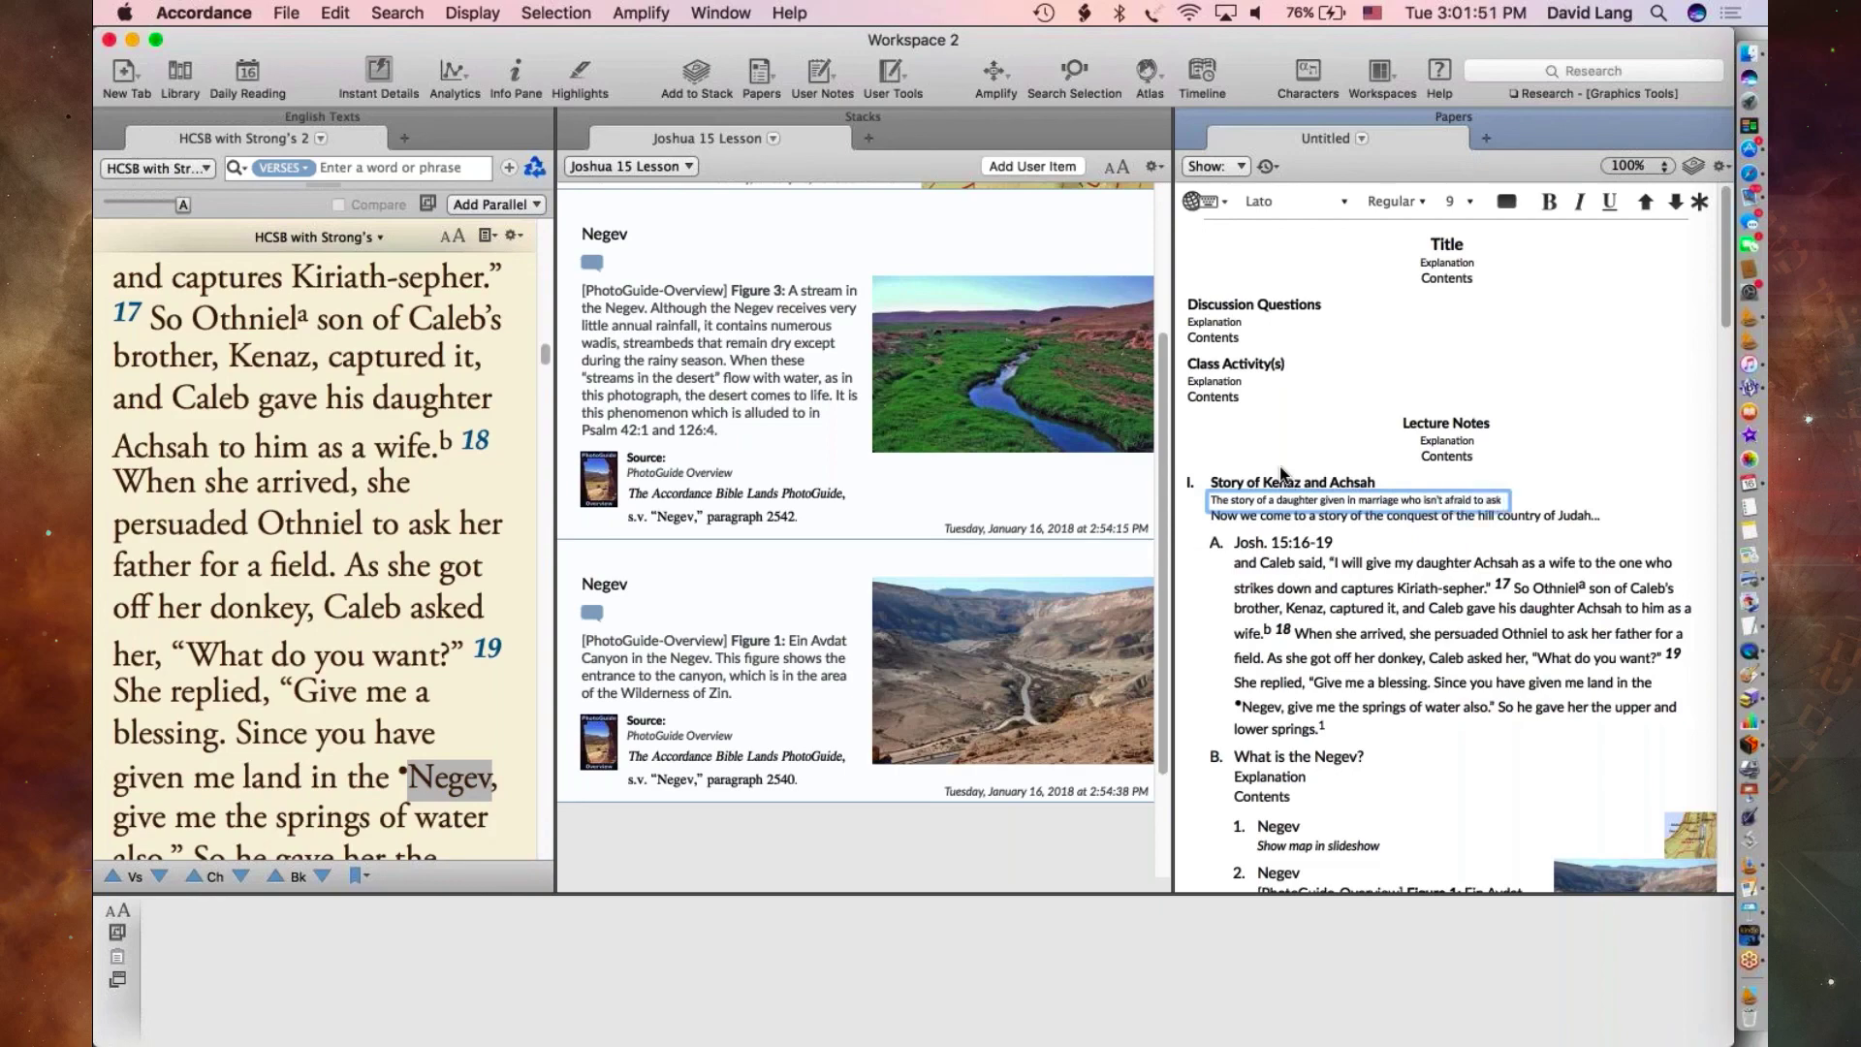
text( her father for stuff)
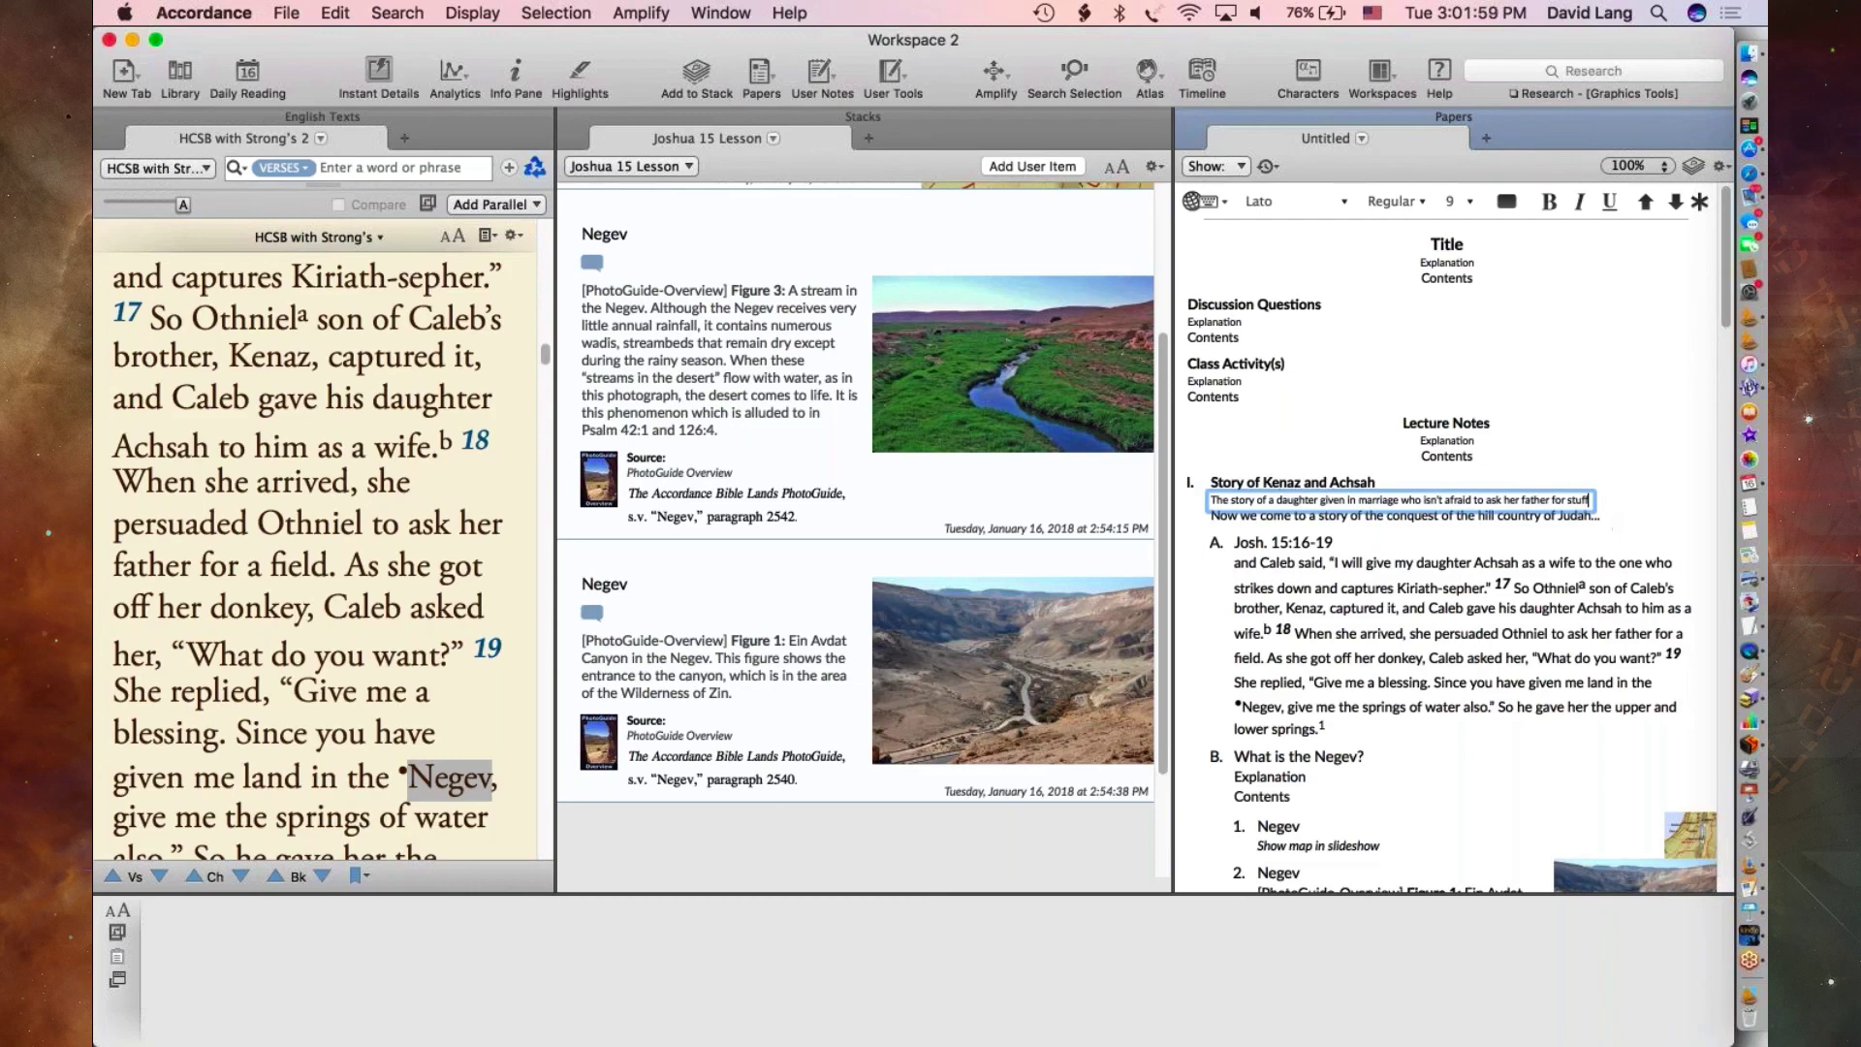
- Show the notes fields throughout the paper and set its display zoom to 200%
click(1241, 167)
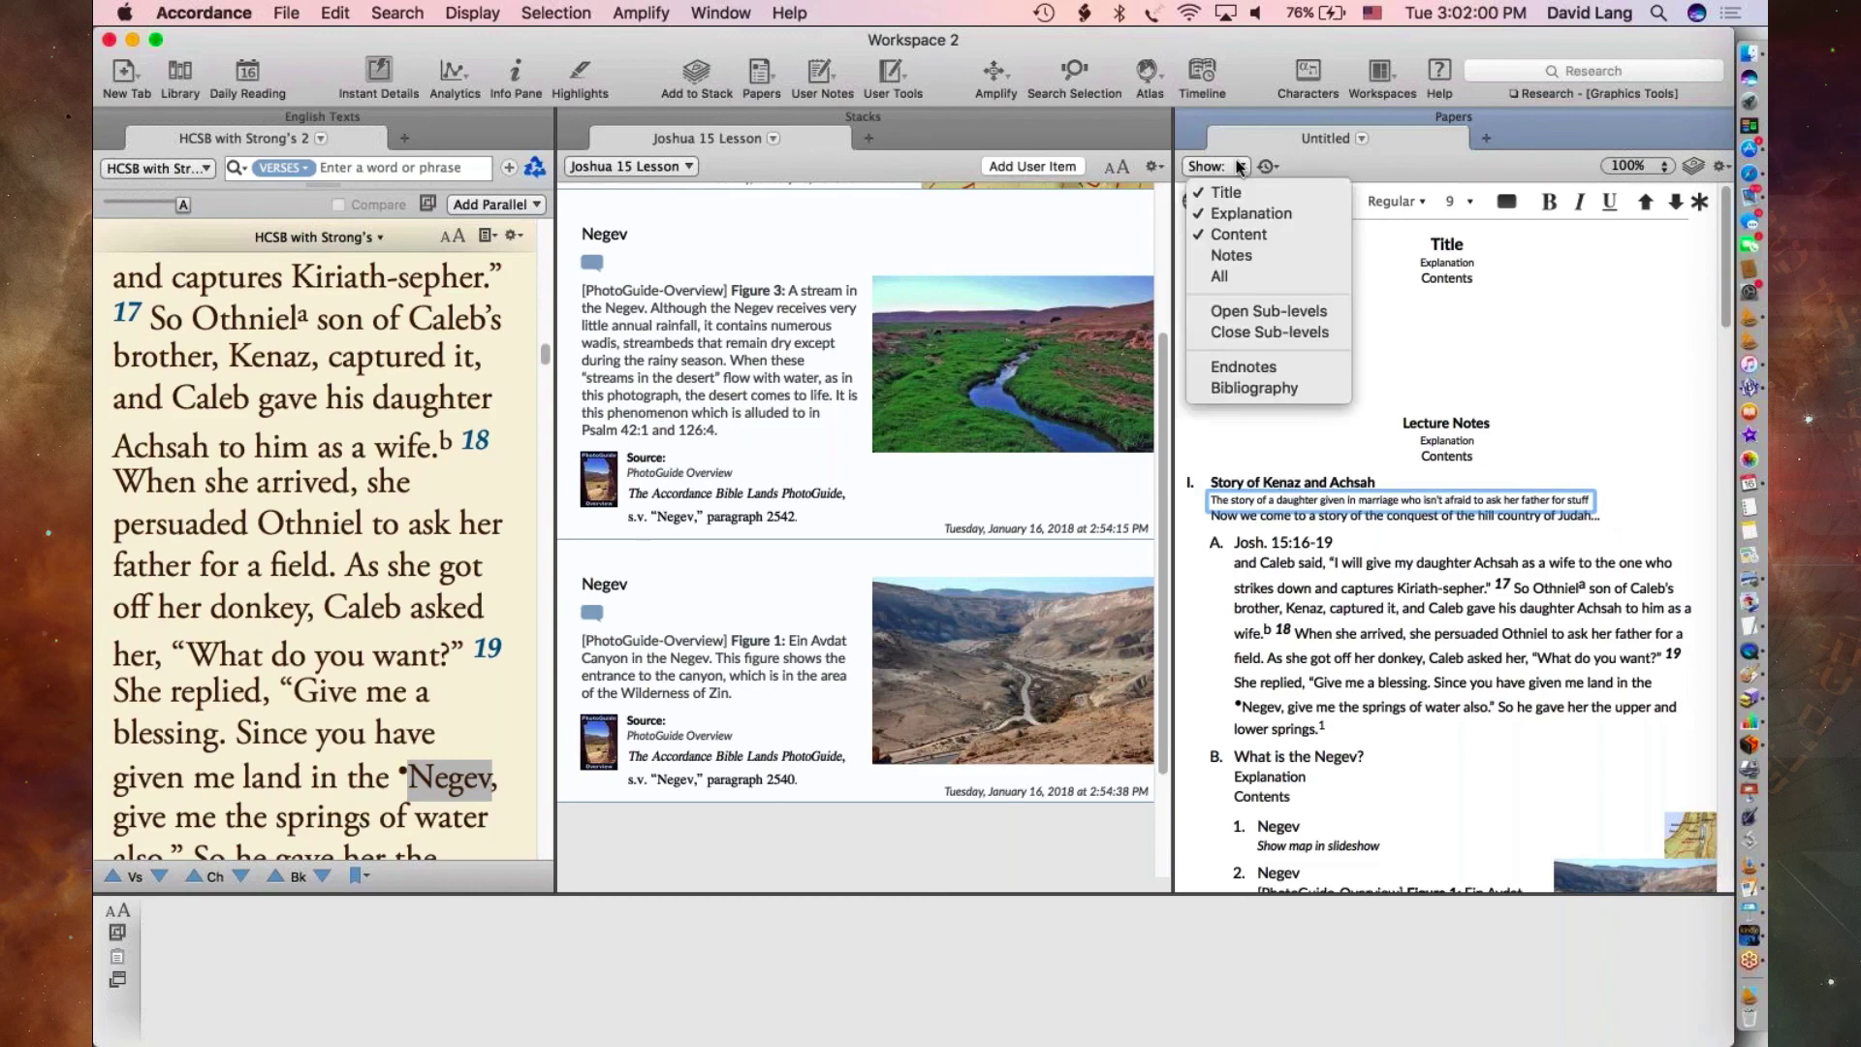
click(1266, 256)
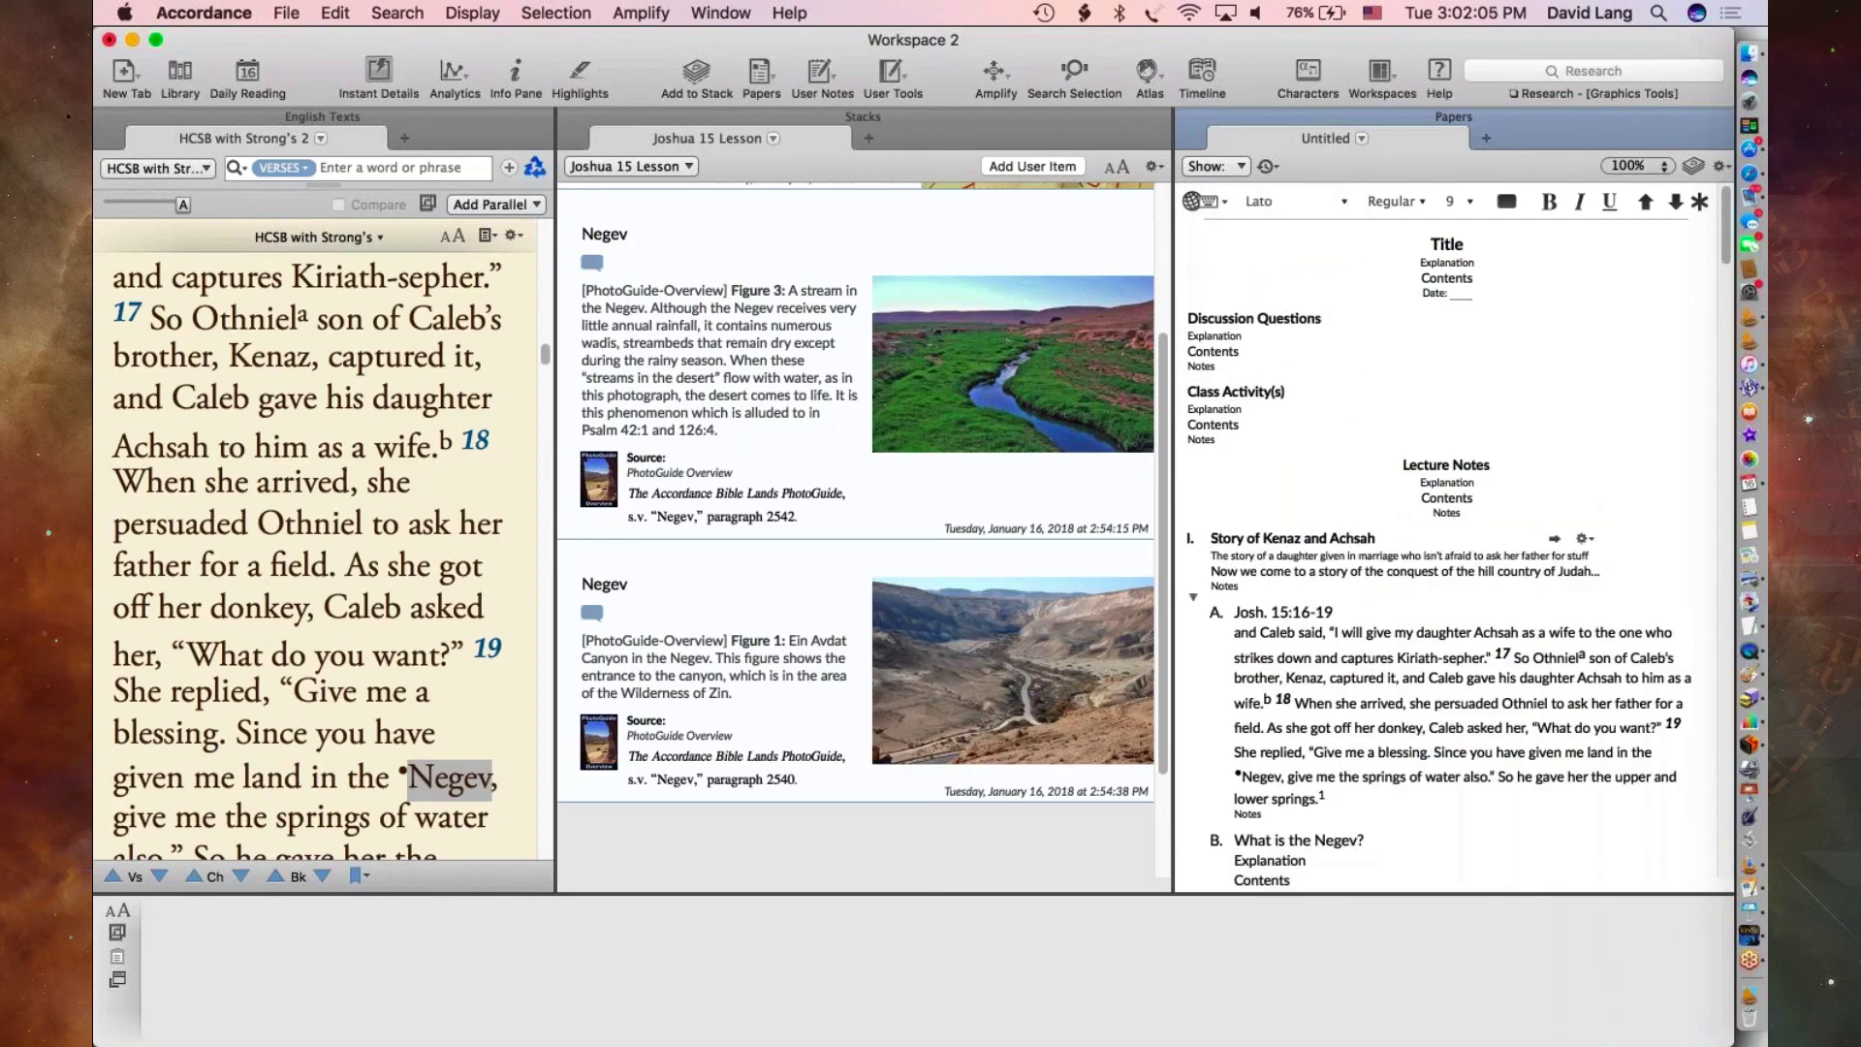
click(1662, 165)
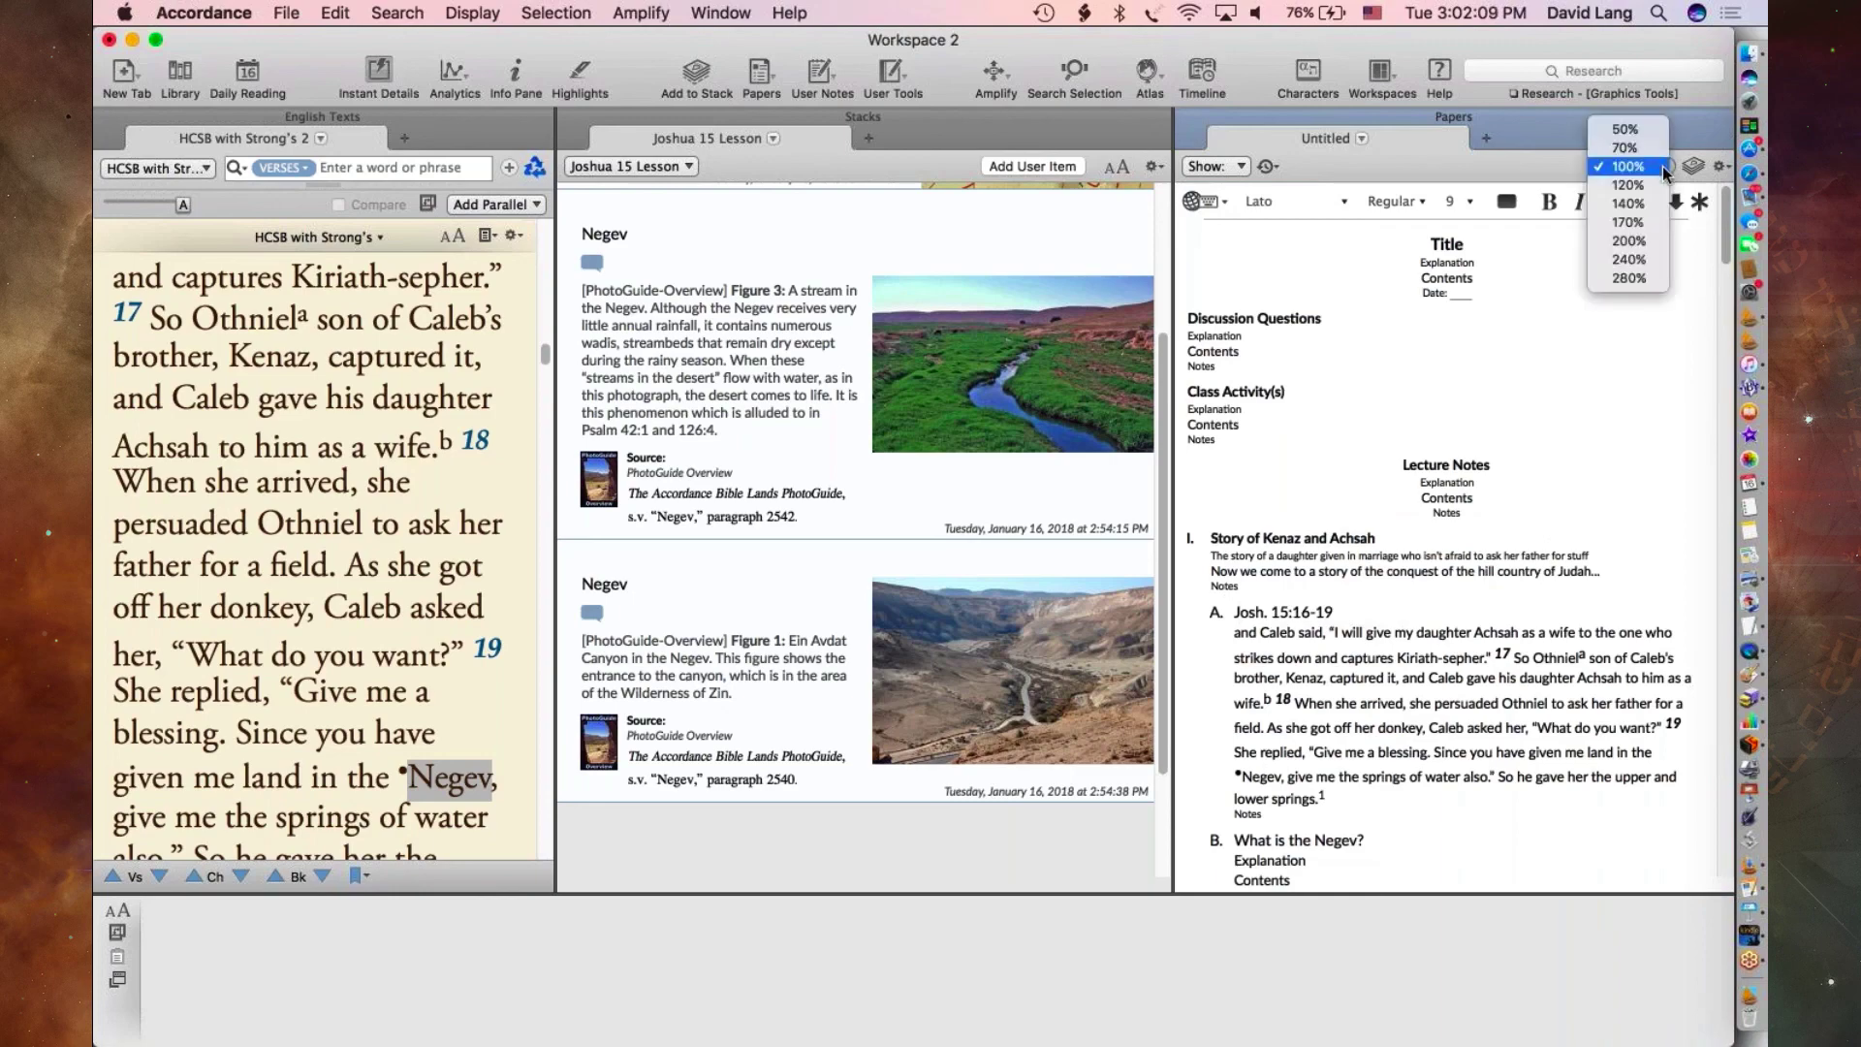
click(1650, 239)
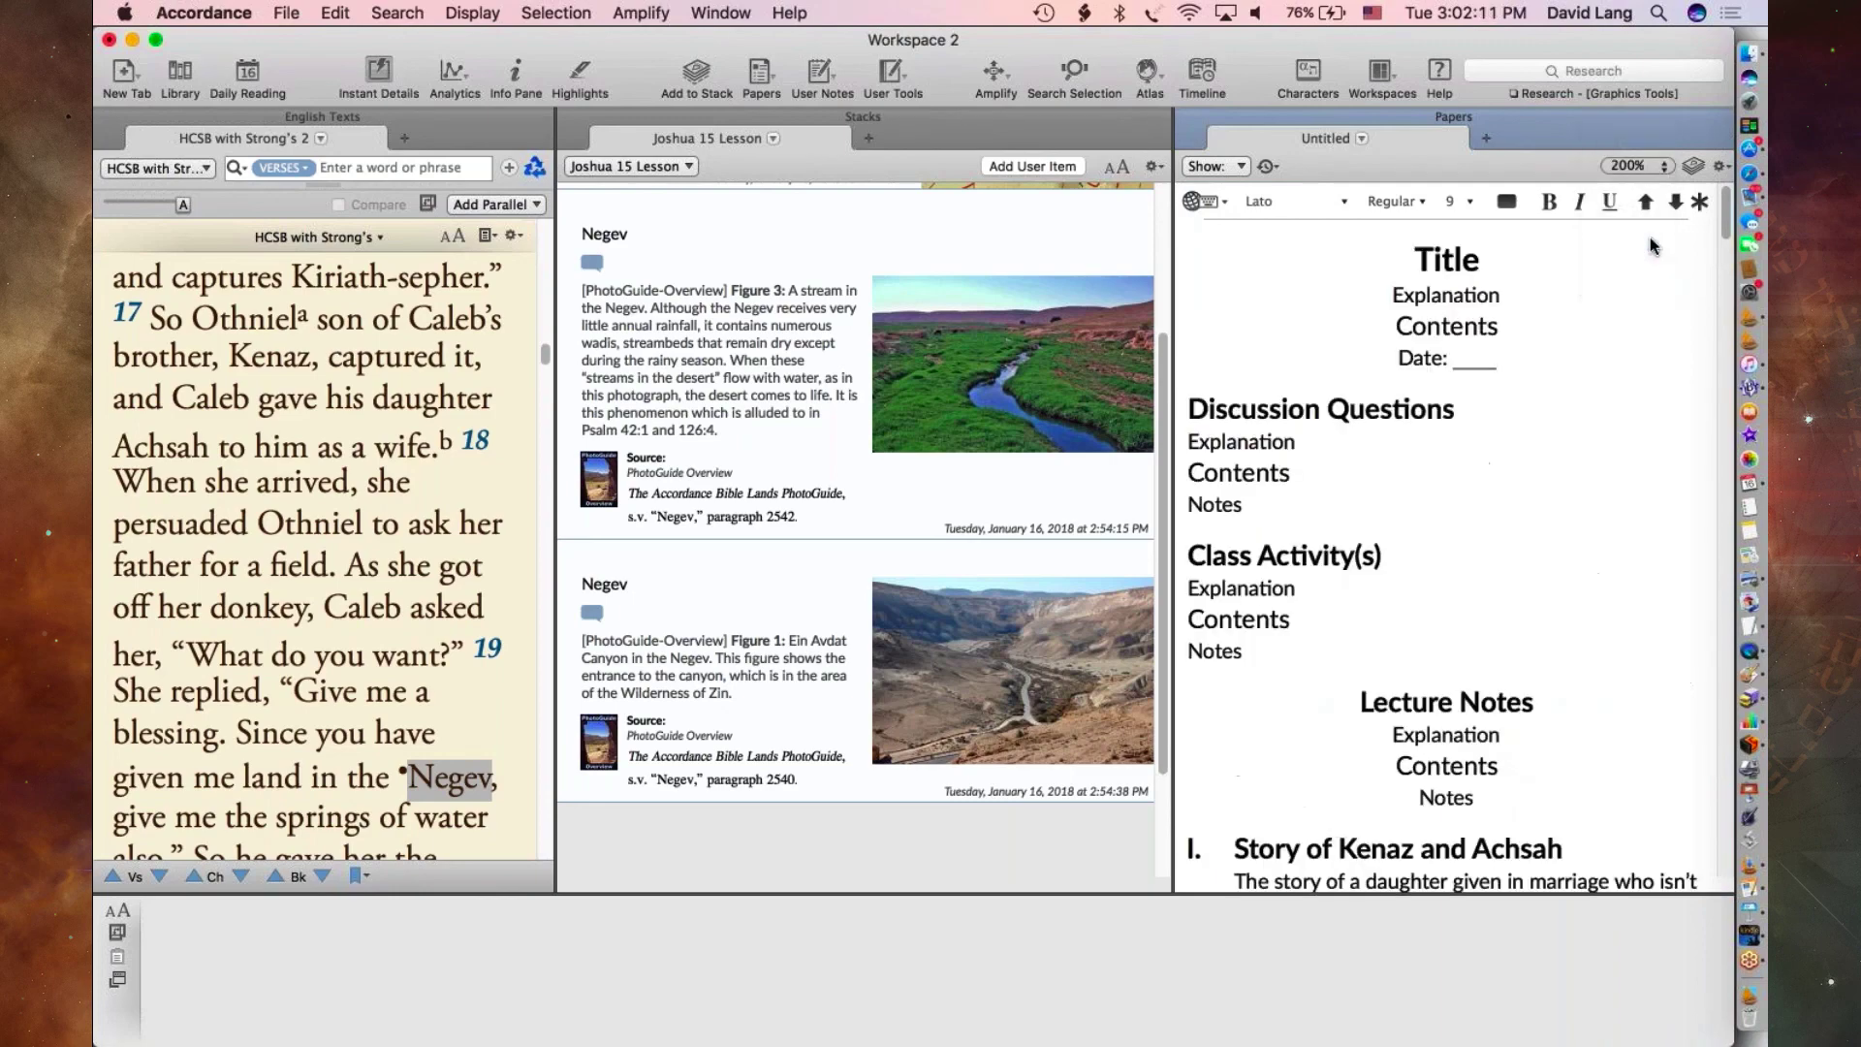
- Expand the paper to fill the workspace and open the explanation line under "Story of Kenaz and Achsah" for editing
click(1716, 117)
scroll(1189, 757, down, 5)
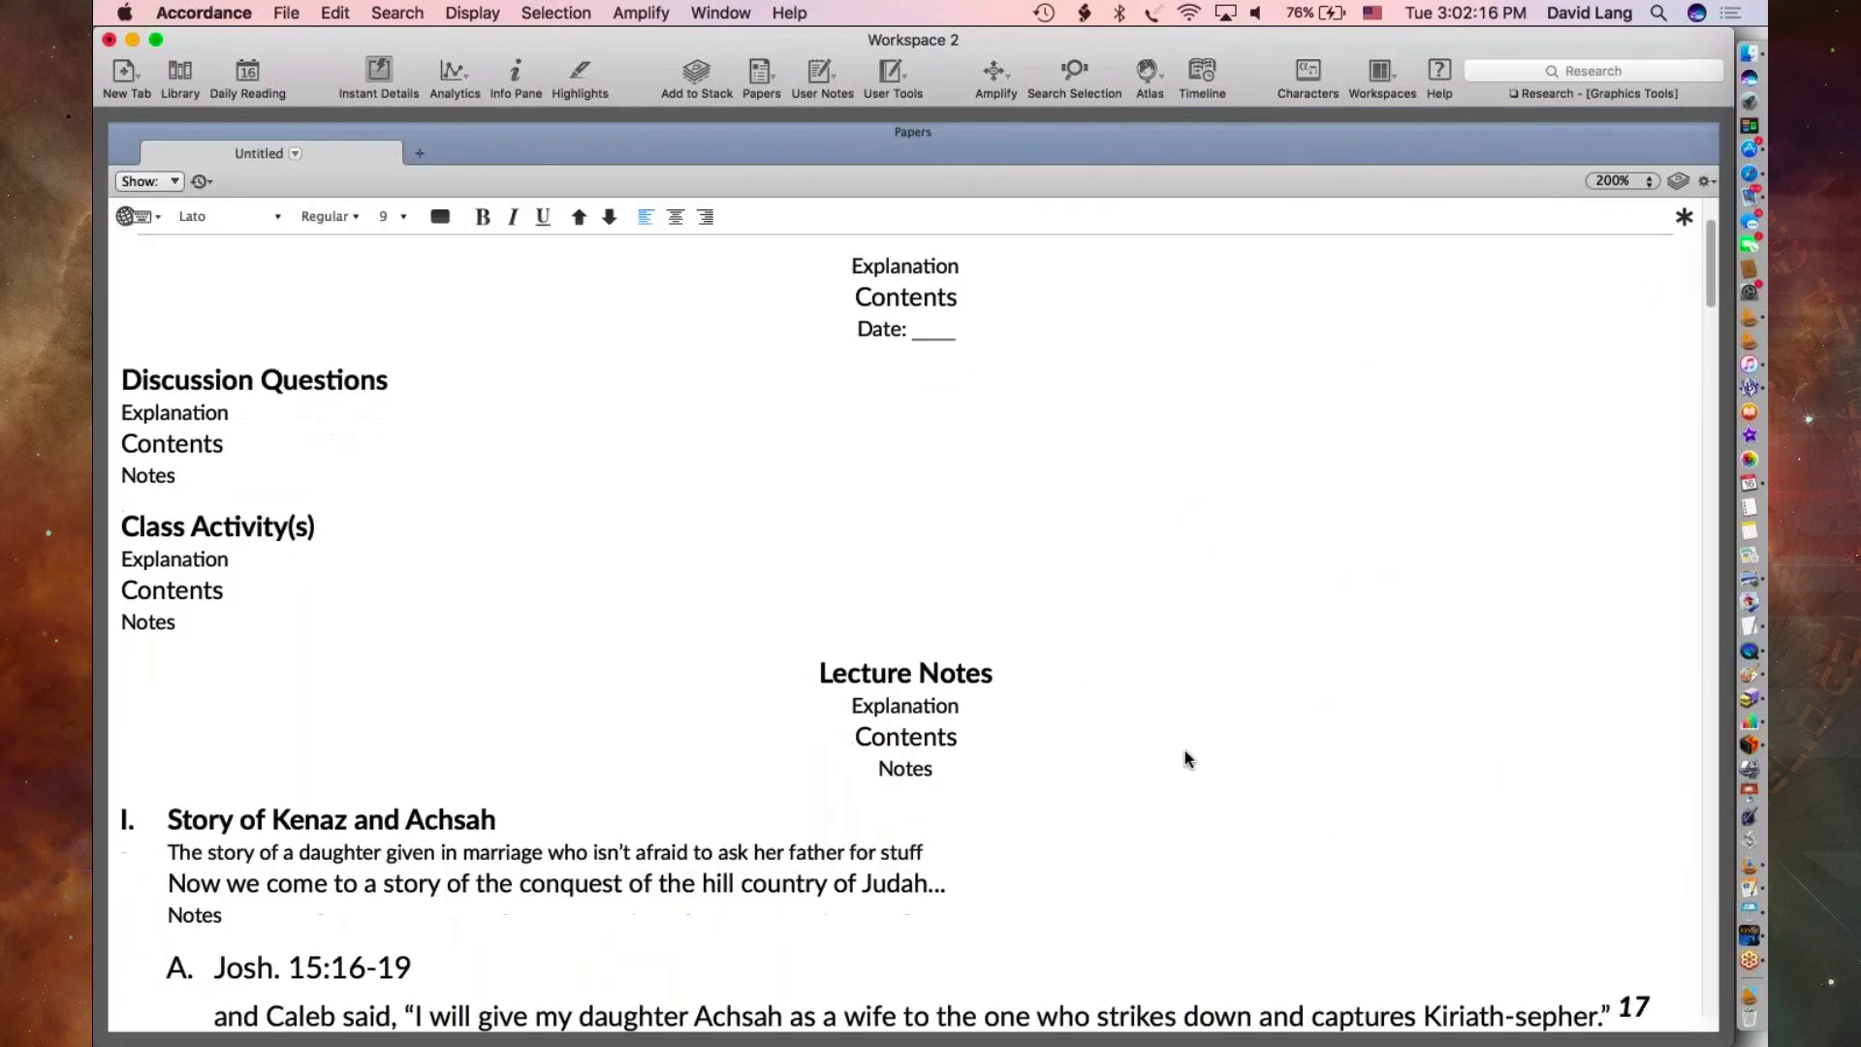
scroll(1189, 757, down, 10)
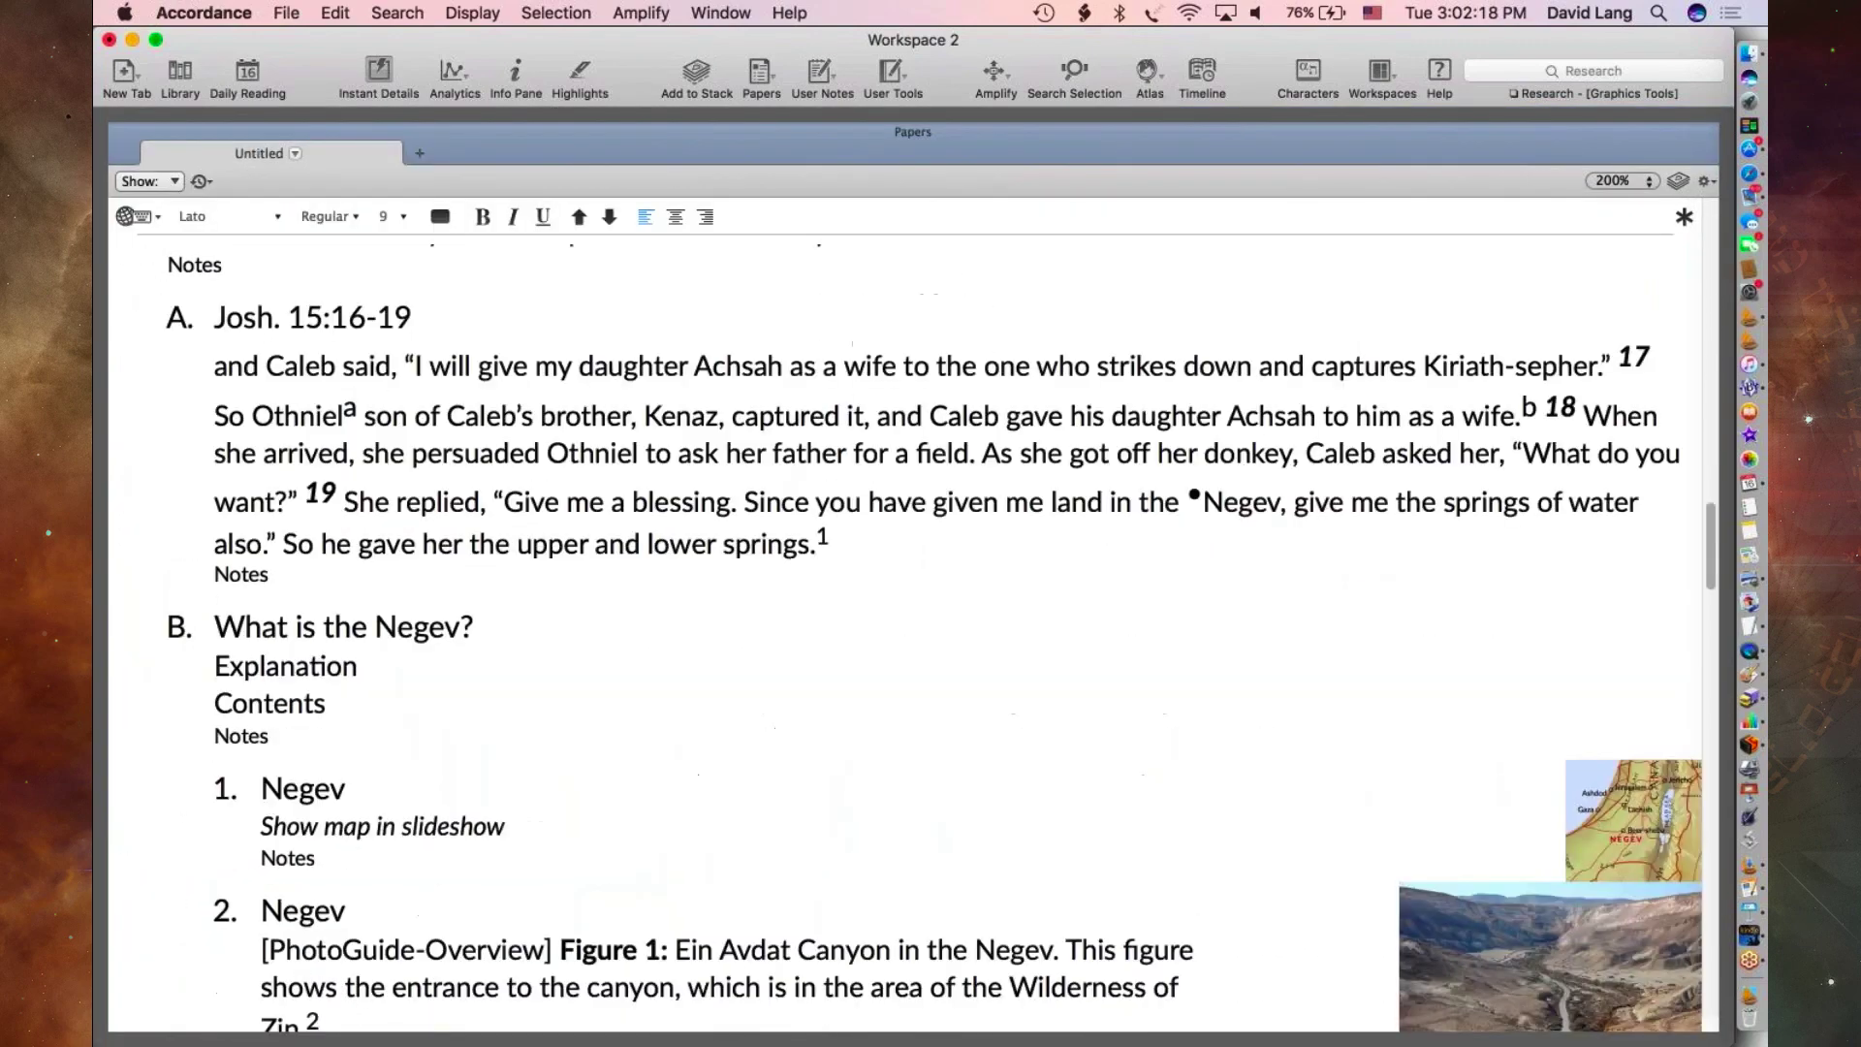
scroll(520, 512, up, 5)
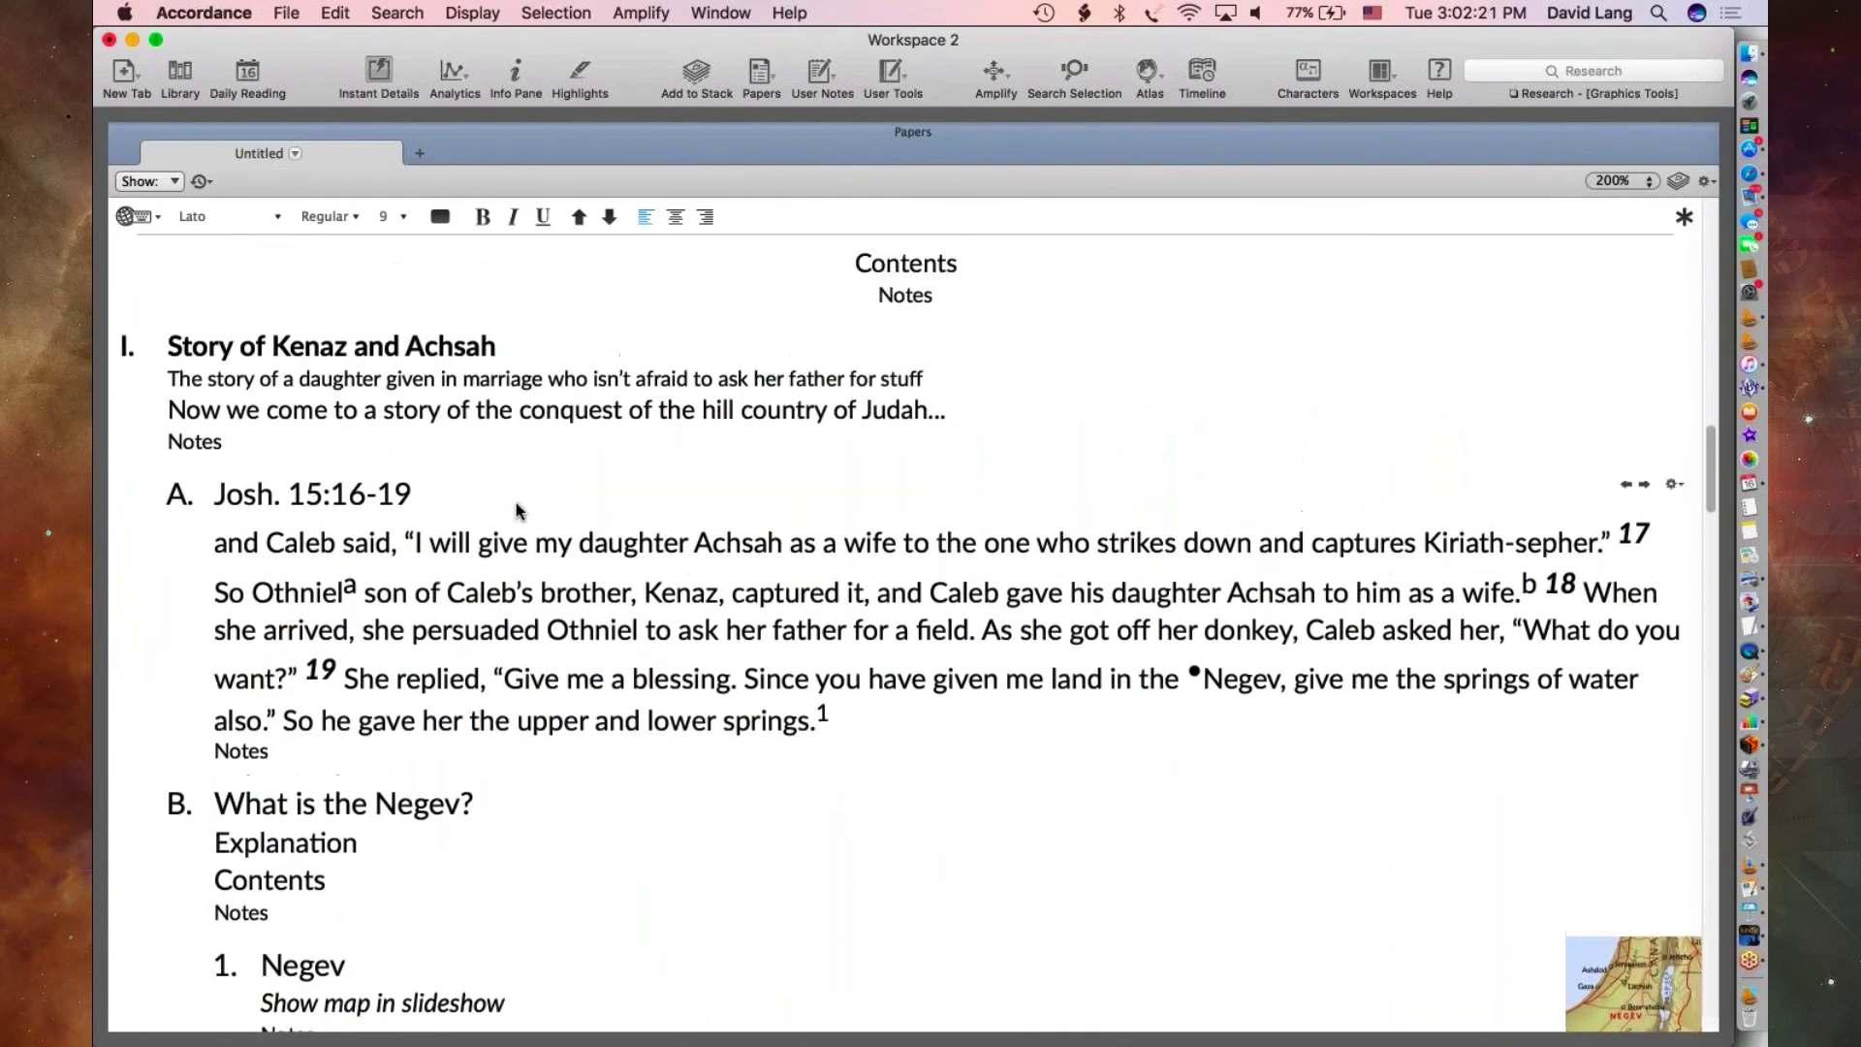
click(215, 377)
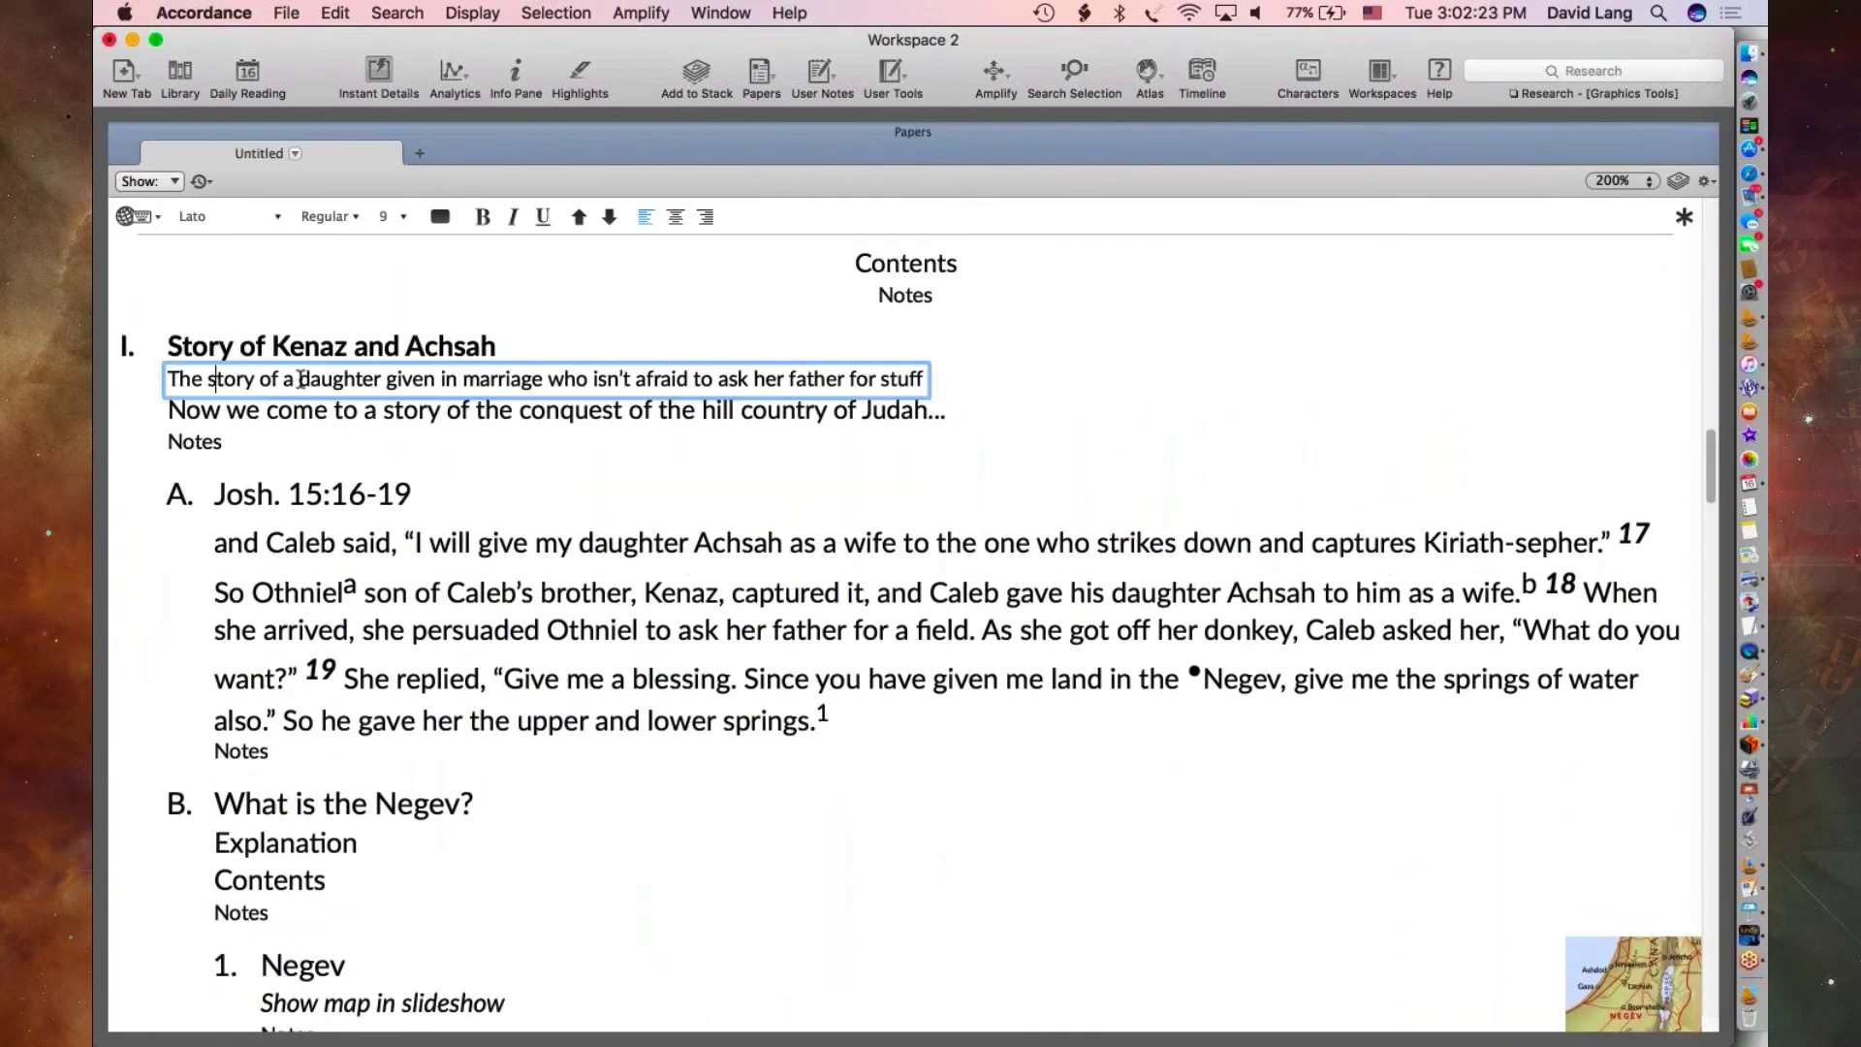
- Enter "Include photo of wildflowers at Debir in slideshow" as the notes of "Story of Kenaz and Achsah"
click(221, 413)
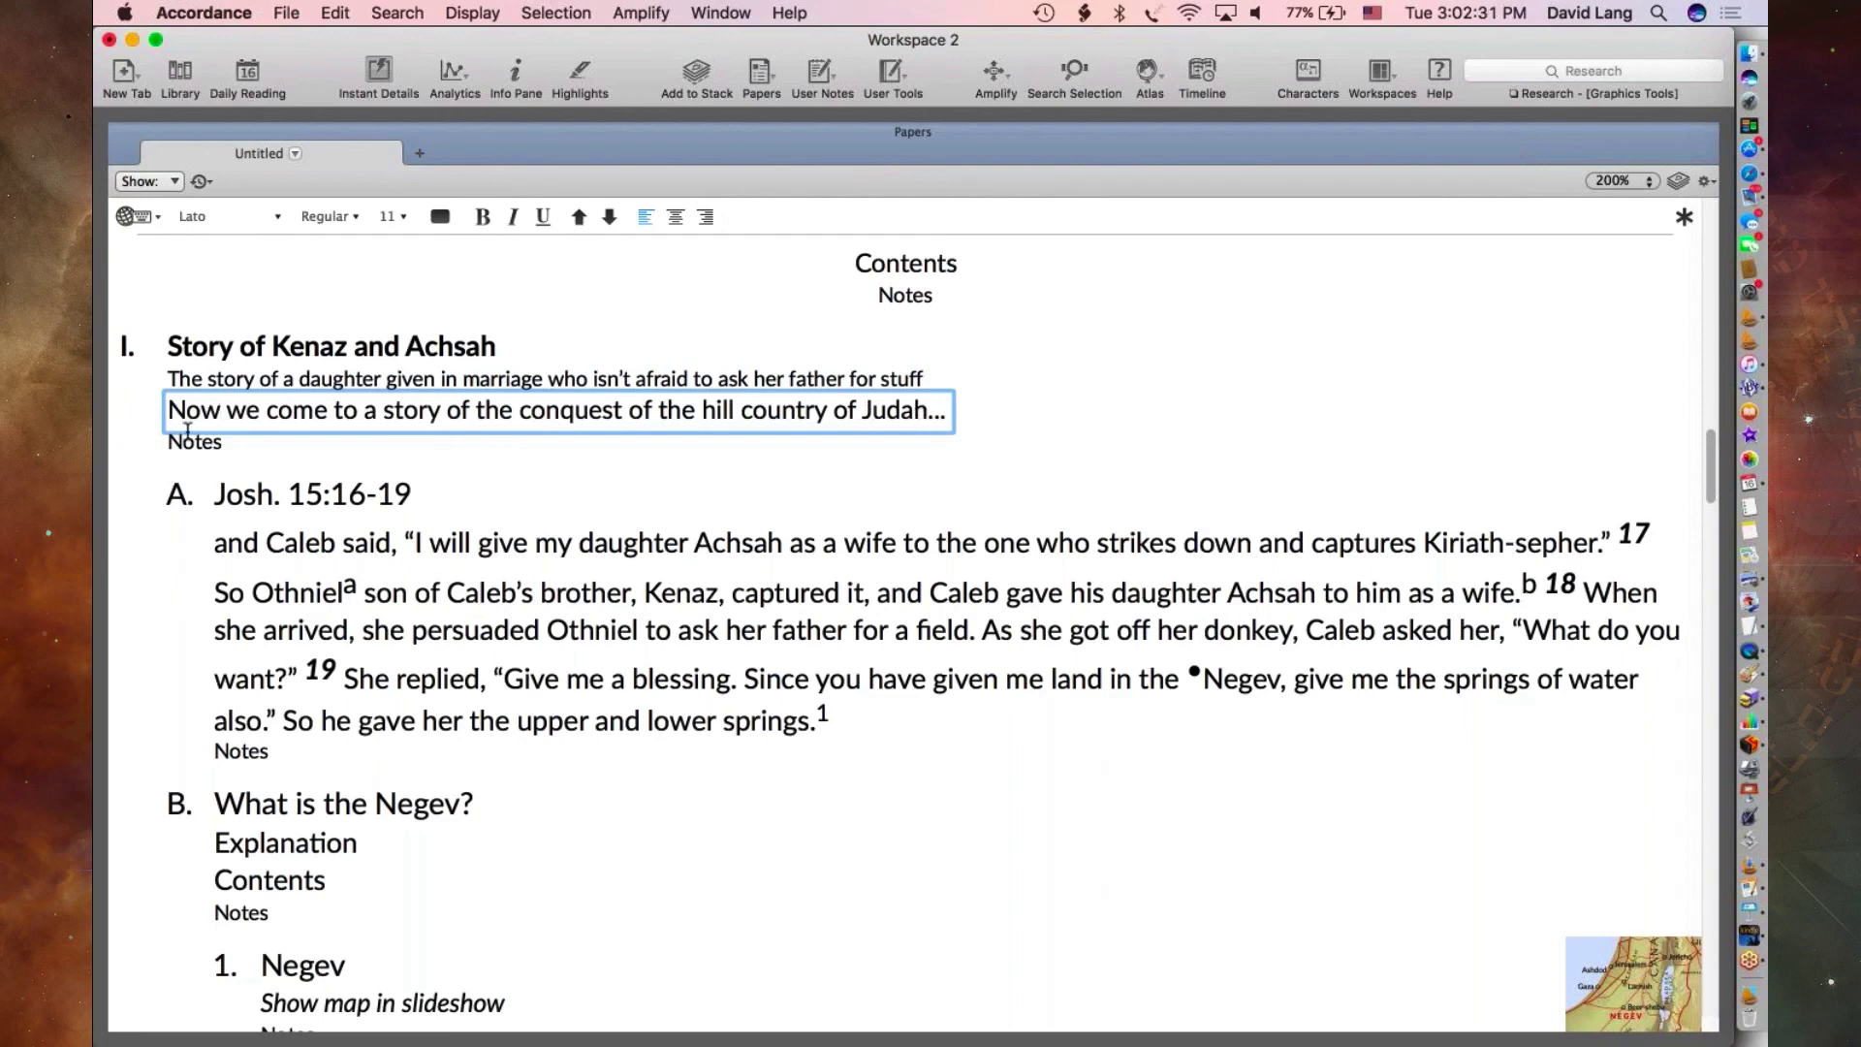
key(Tab)
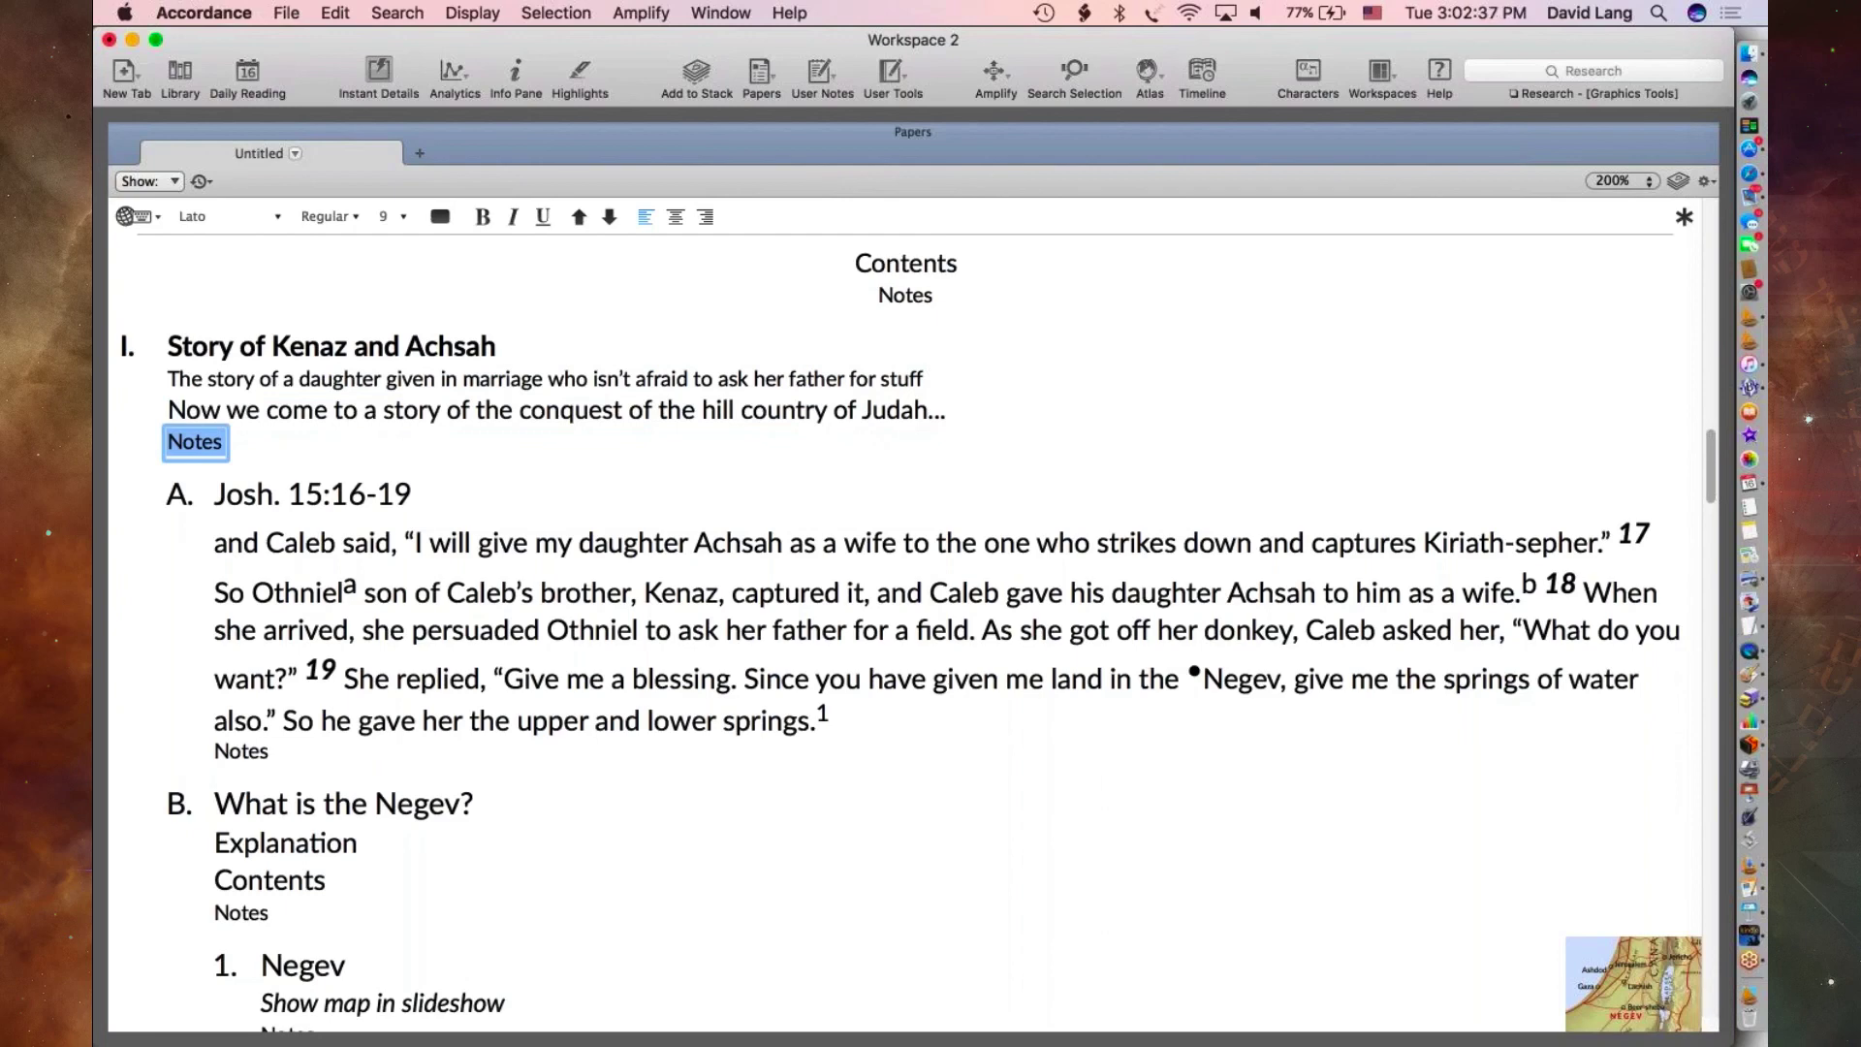
text(In)
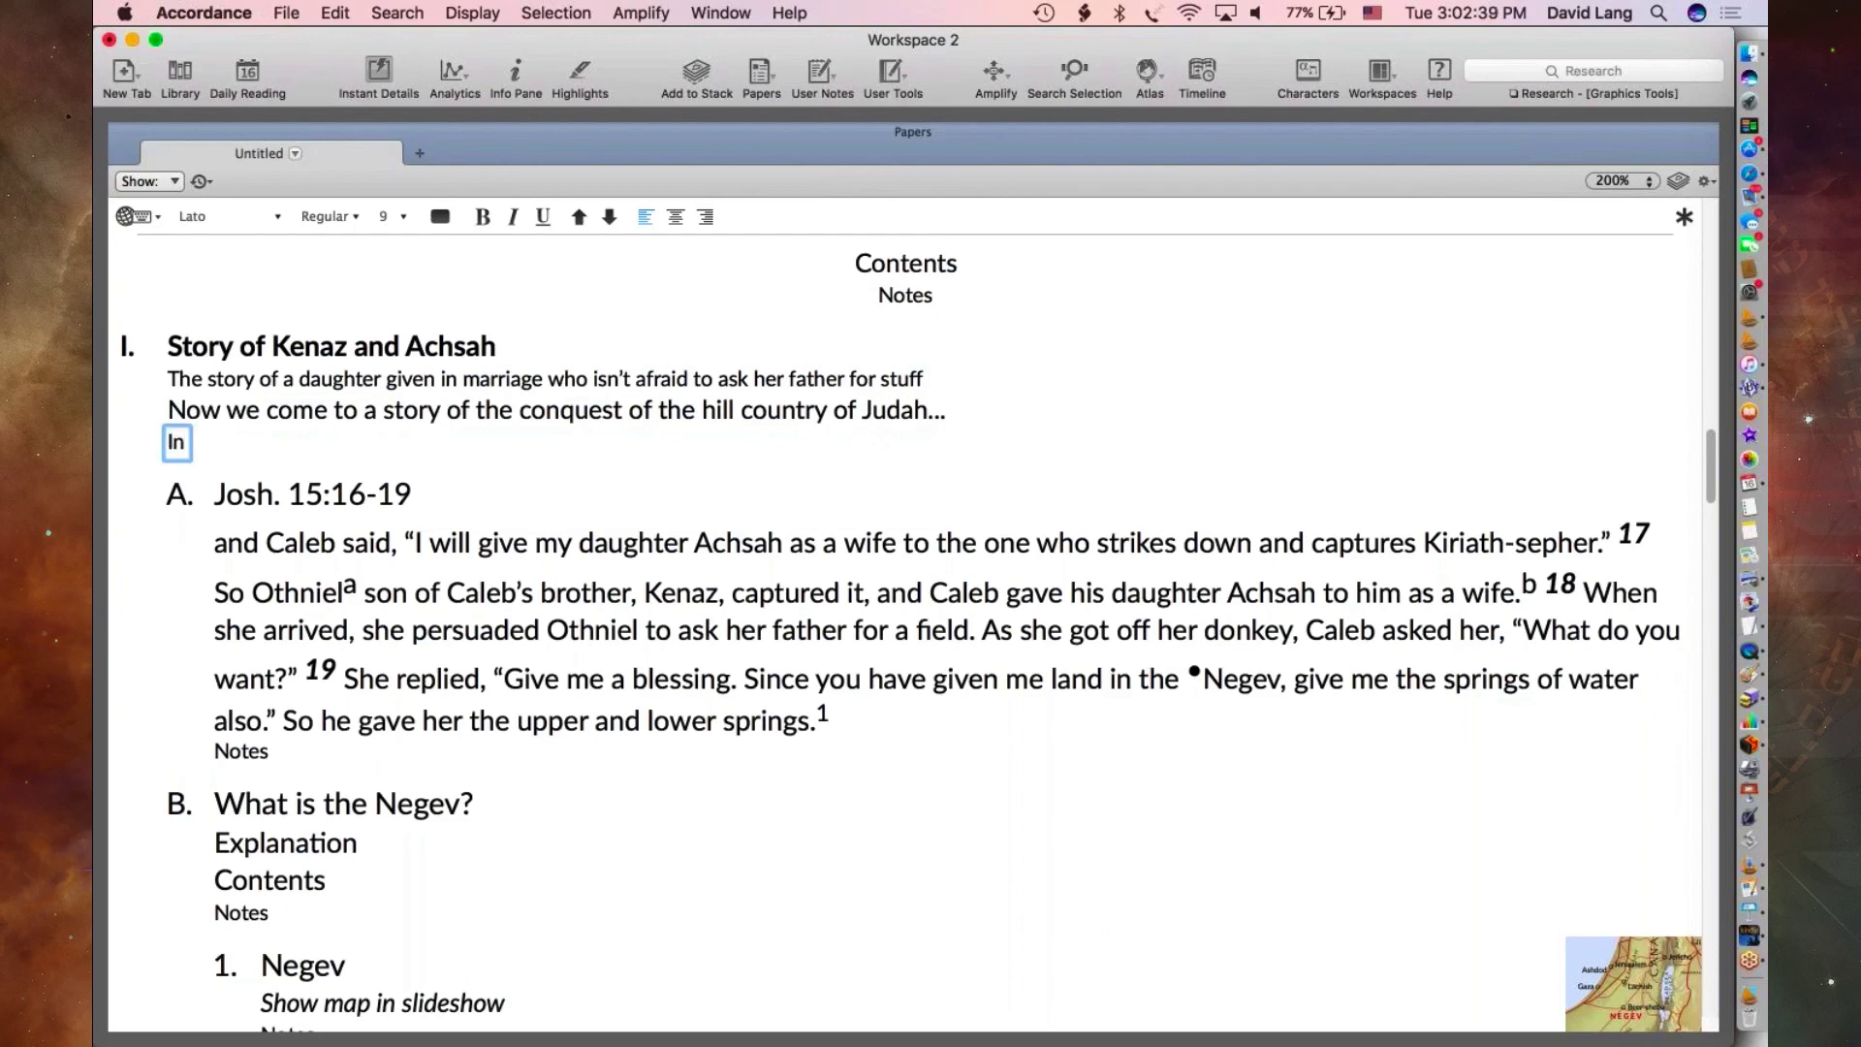
text(clude pho)
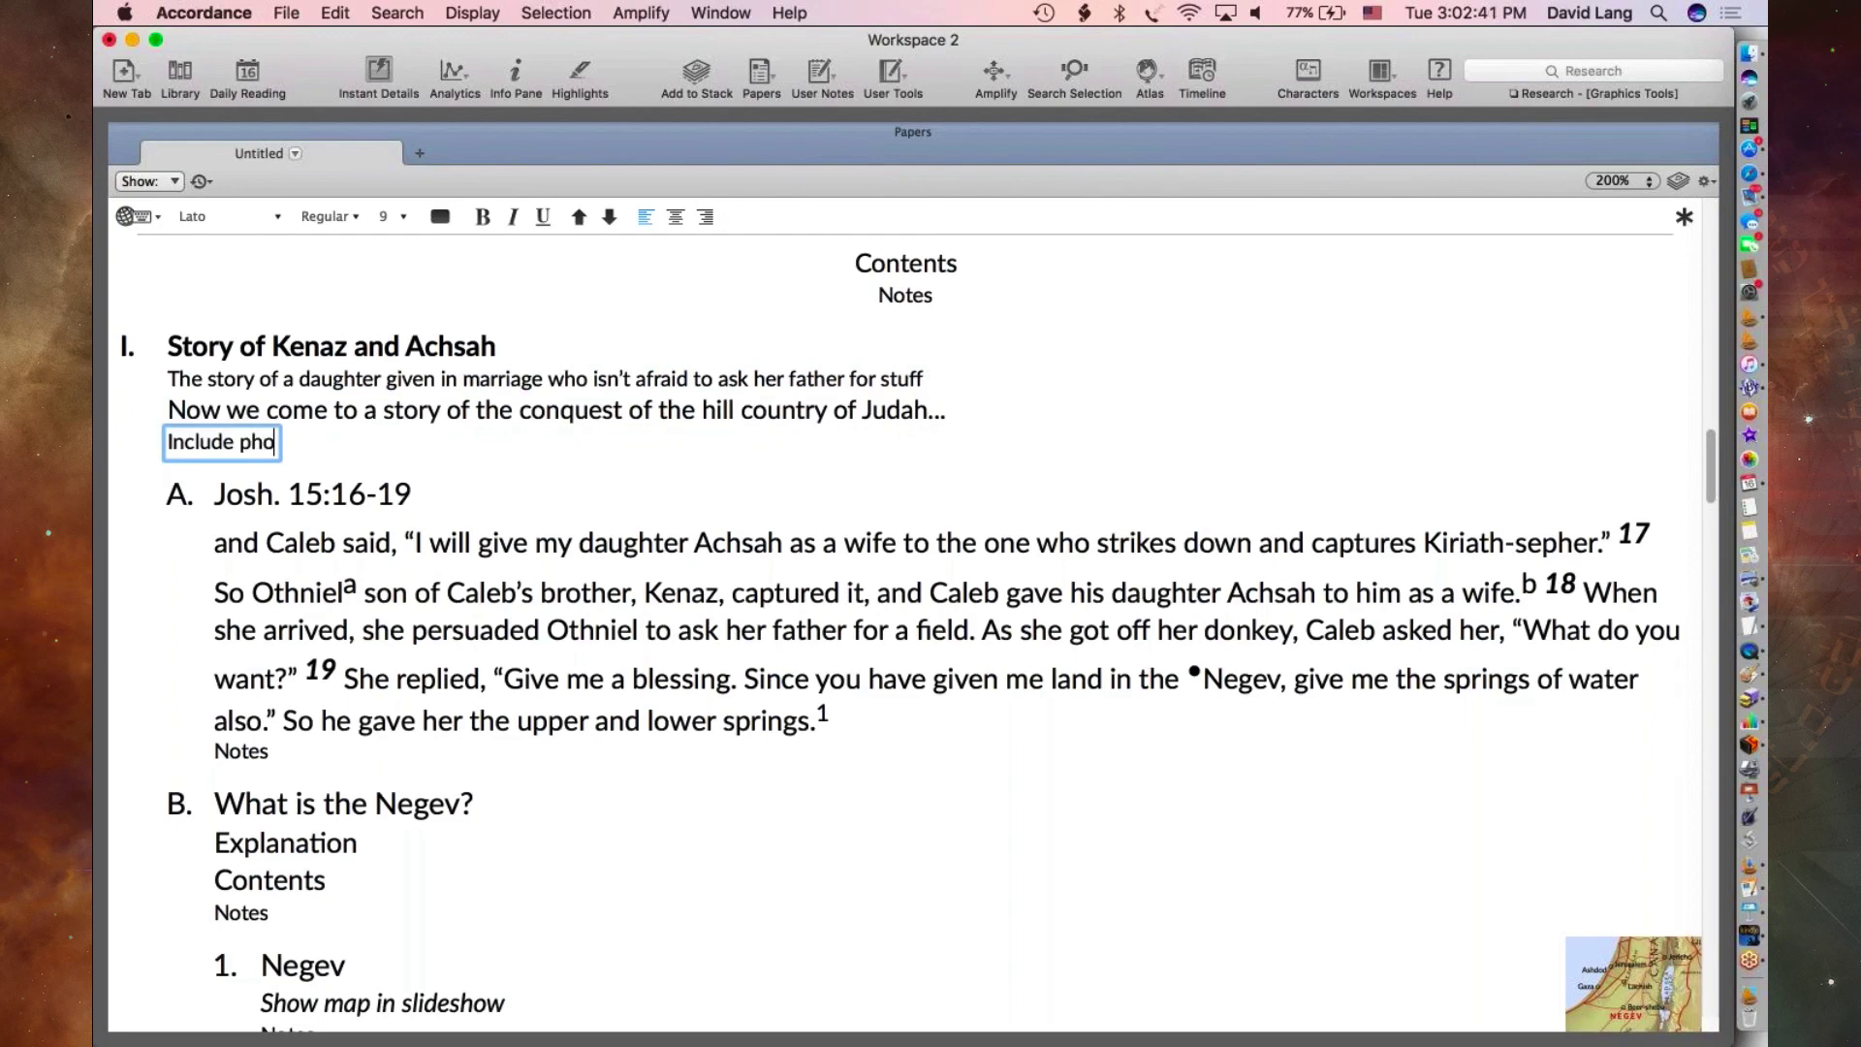
text(to of wild)
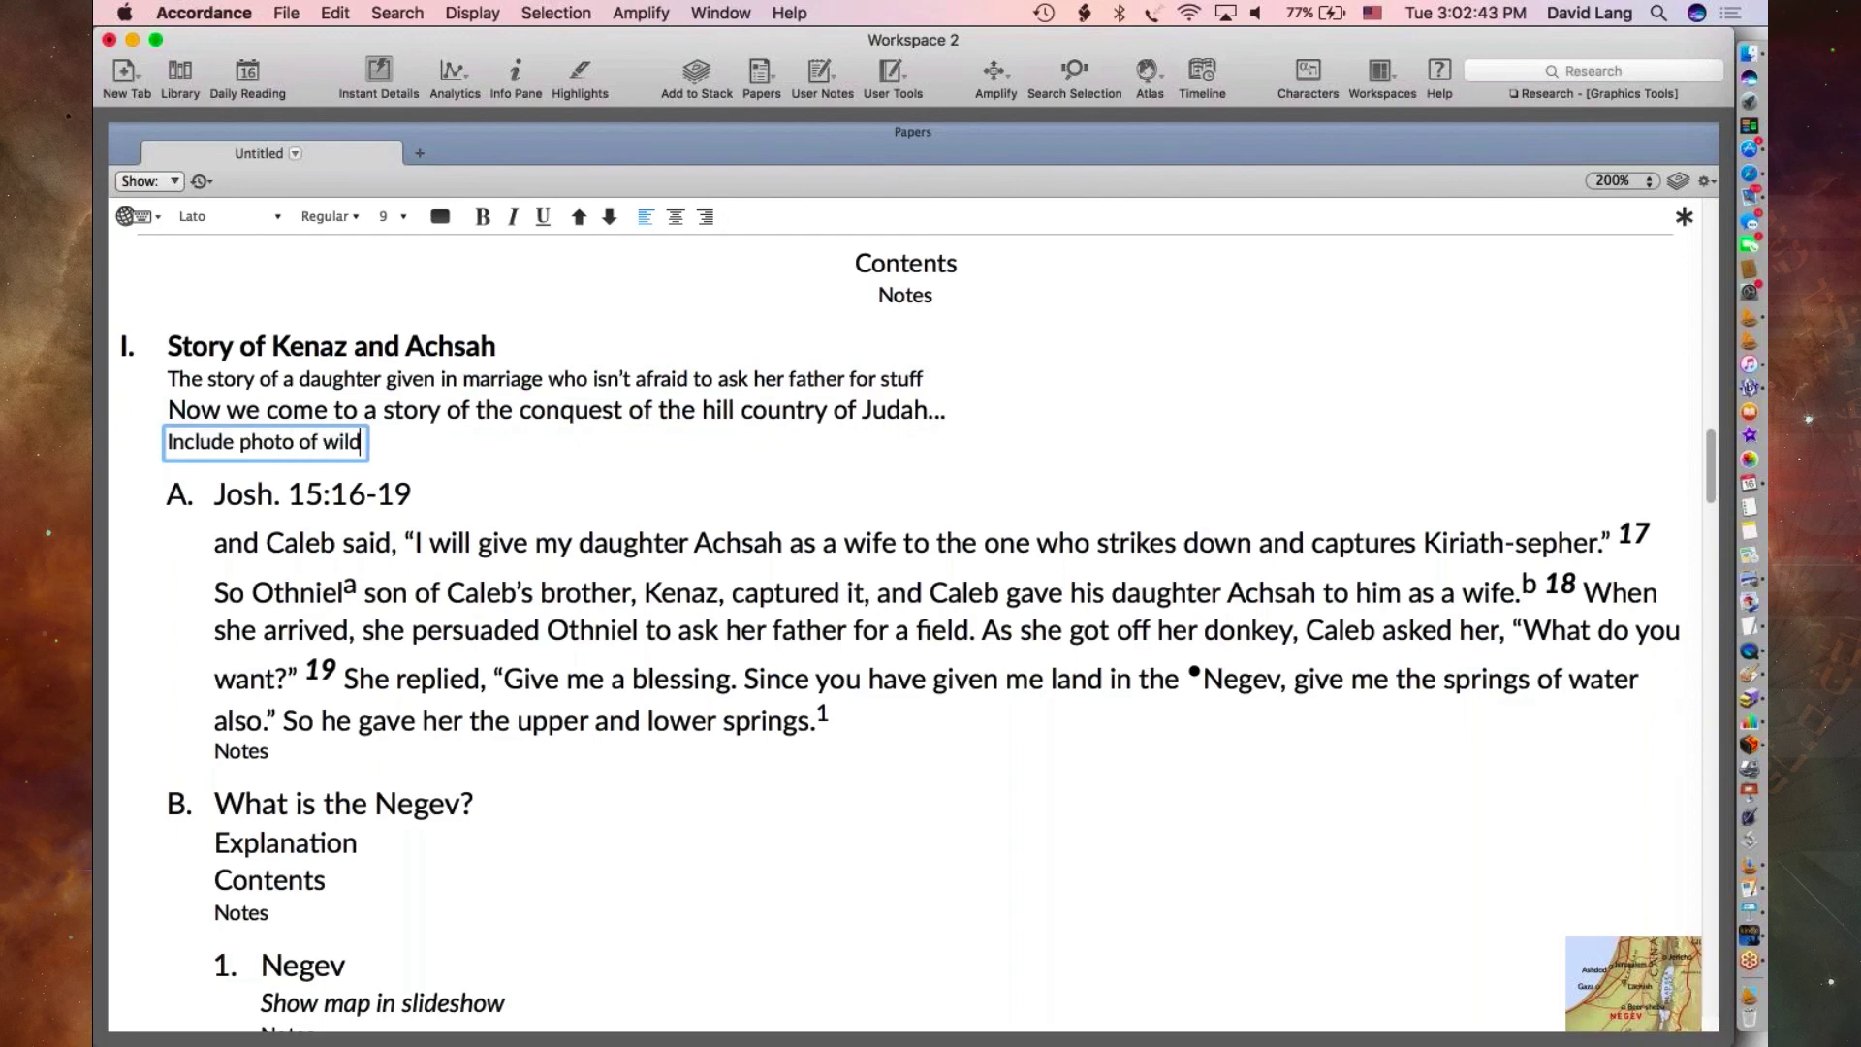
text(flowers)
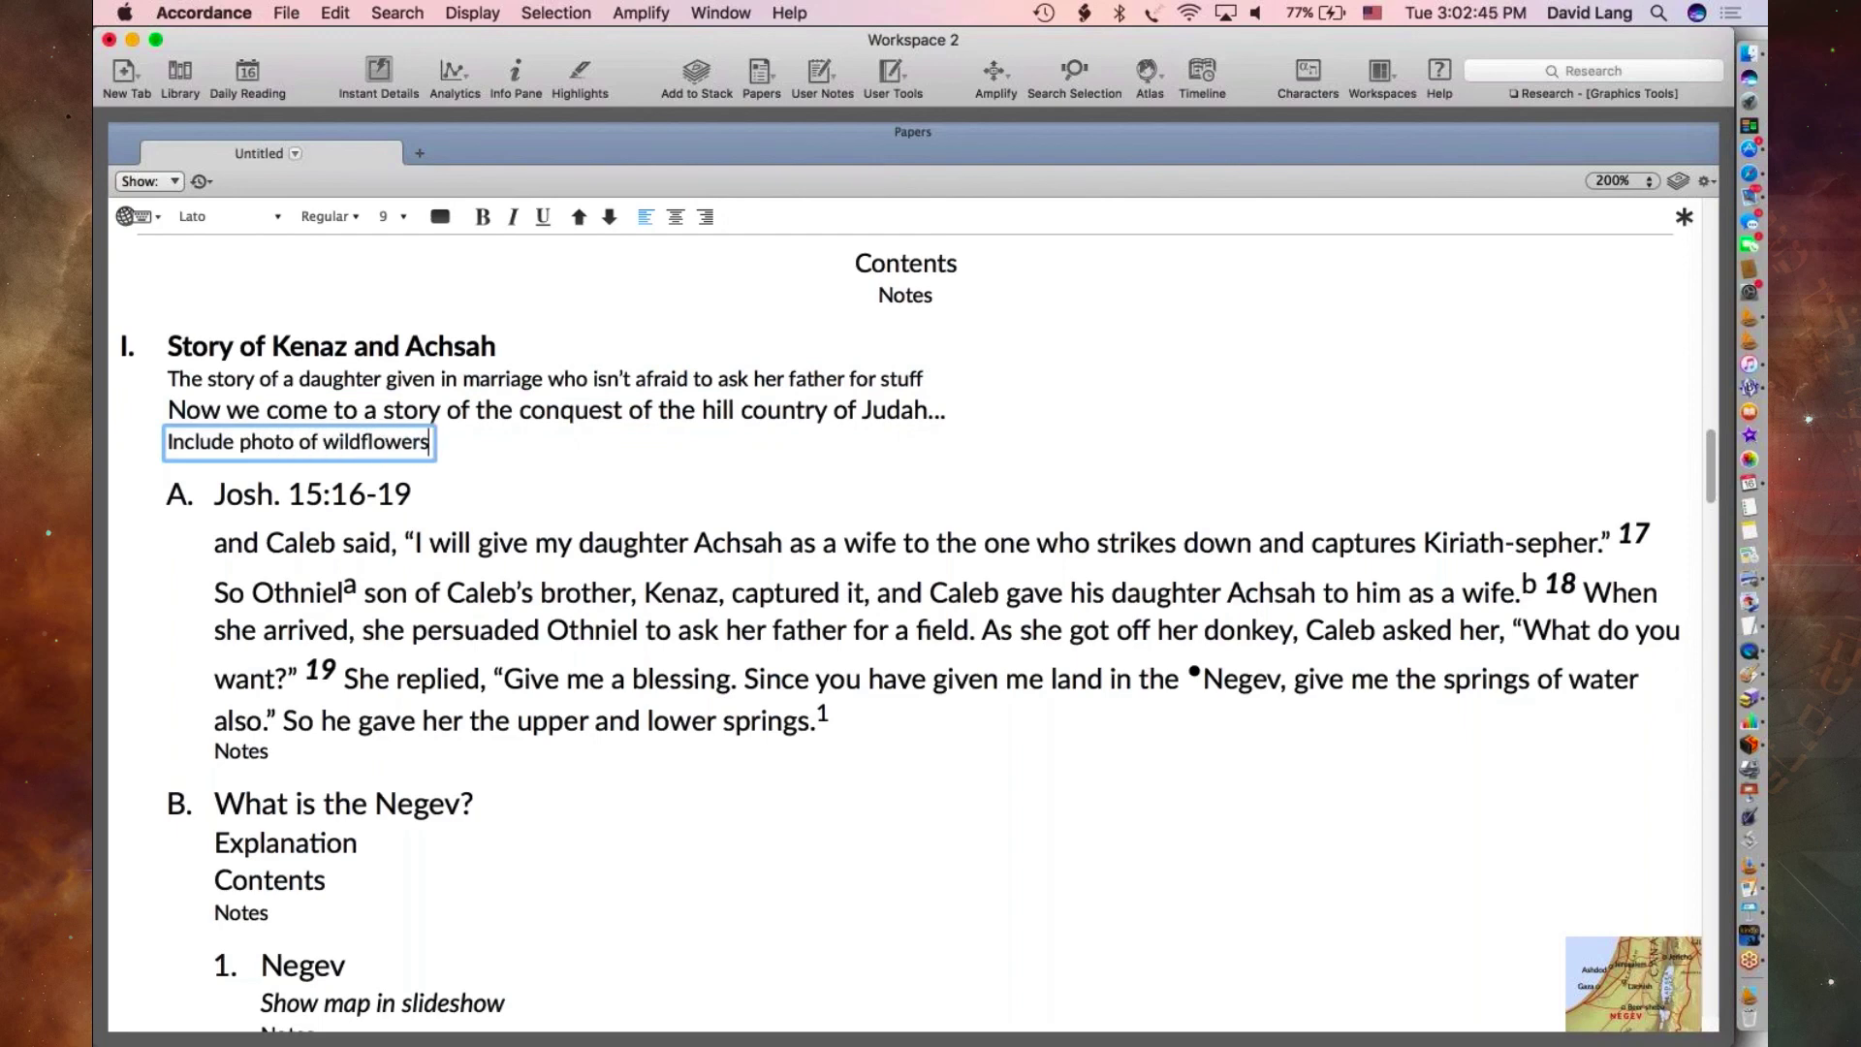
text( at Debir)
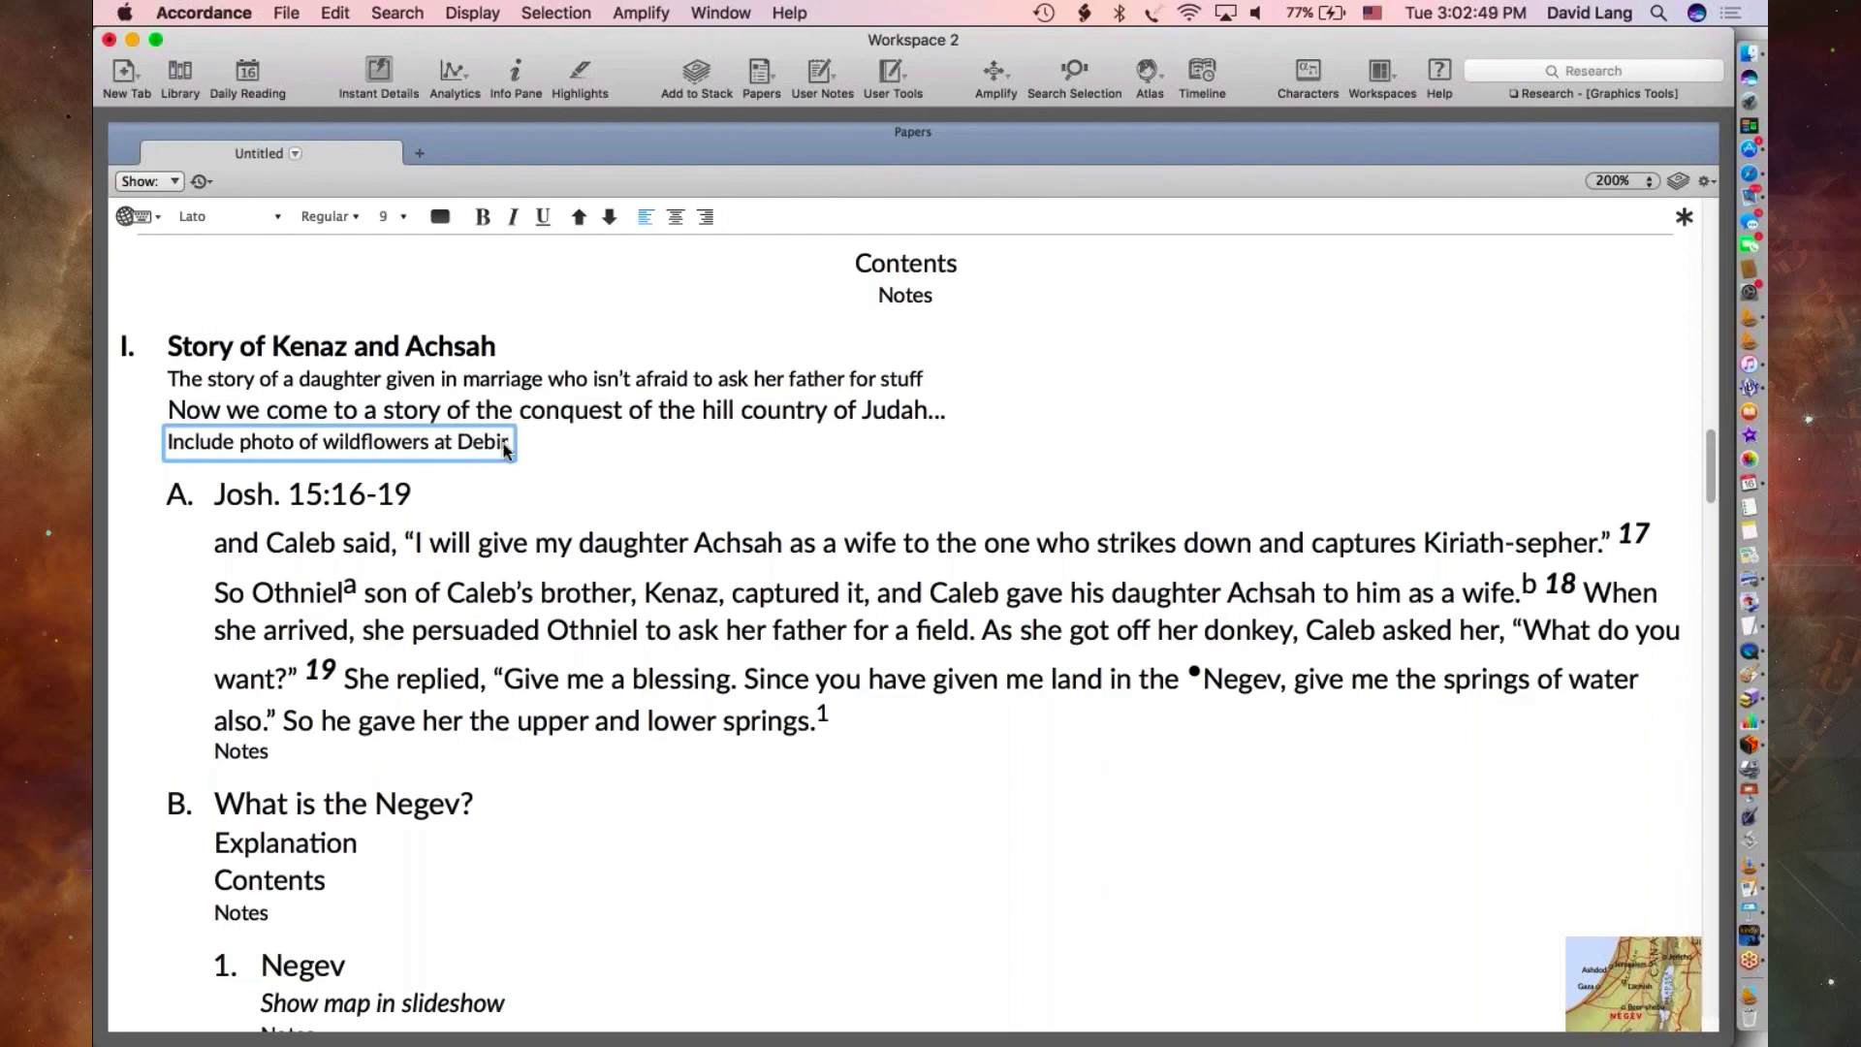
text( in)
text( slidesho)
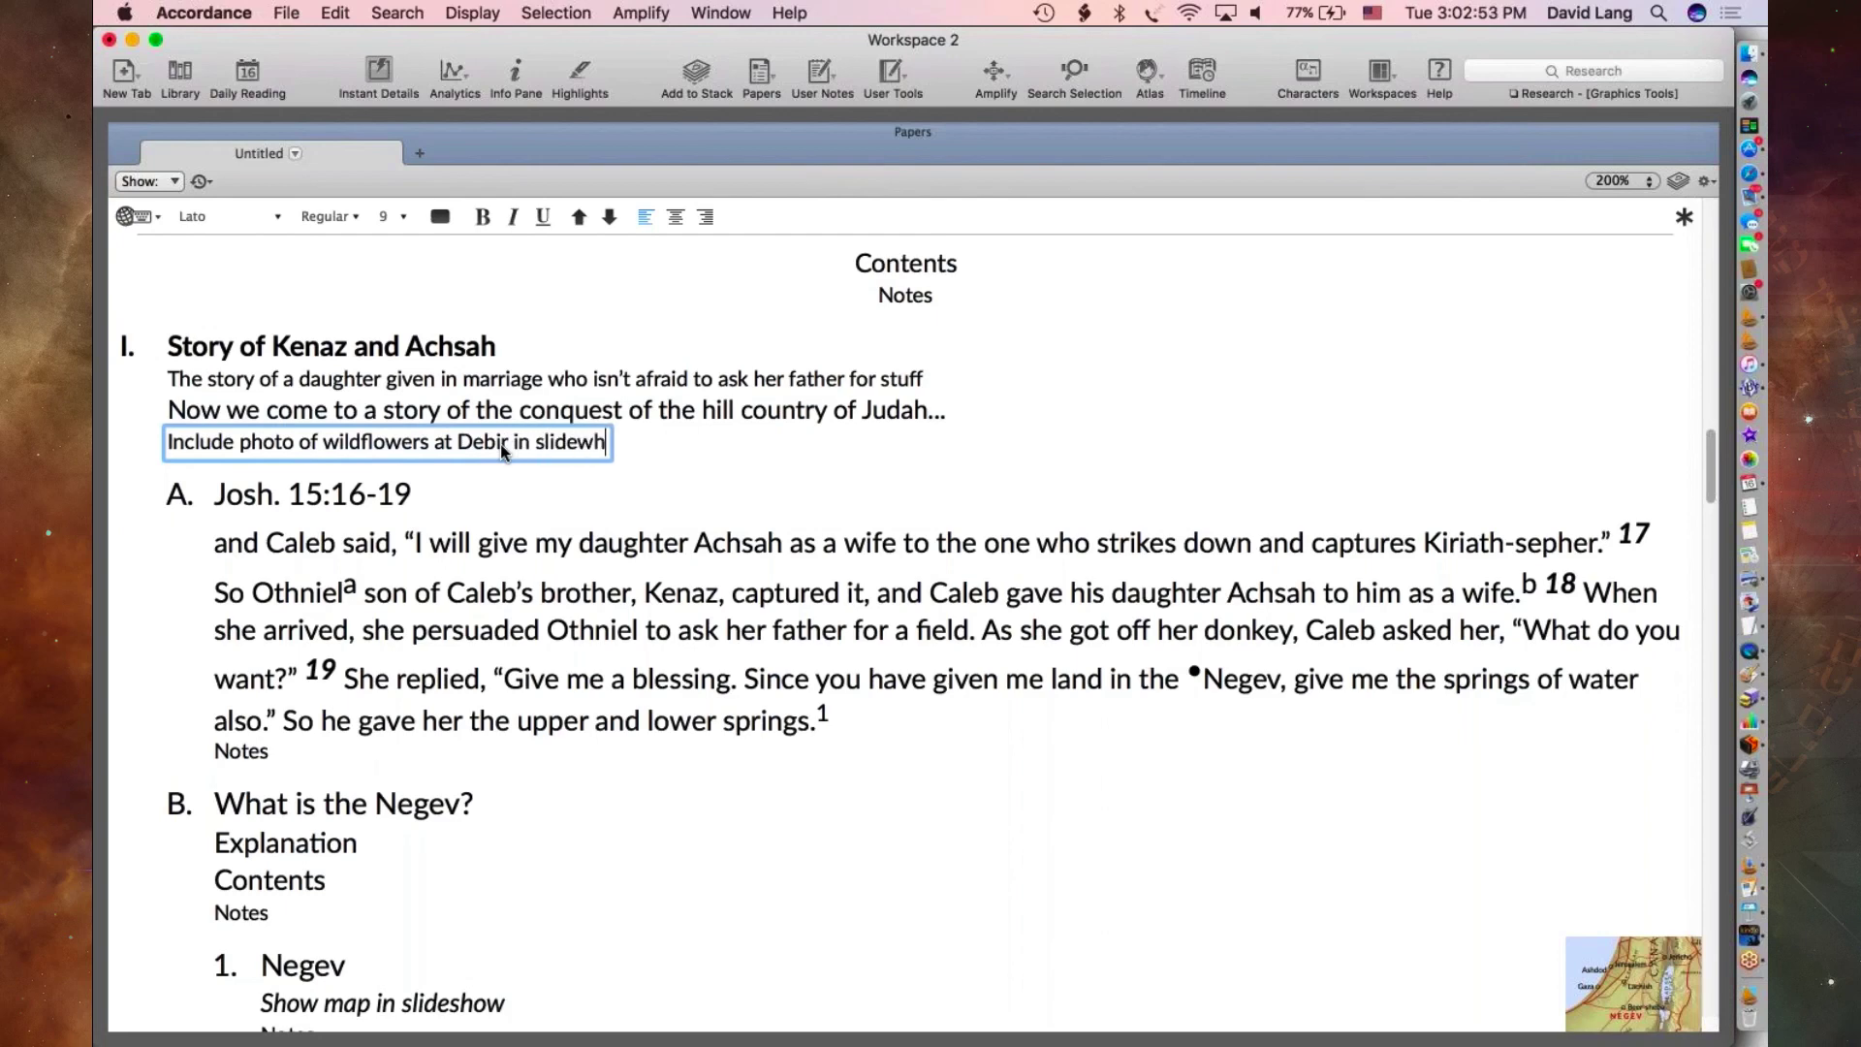
key(BackSpace)
key(BackSpace)
key(BackSpace)
text(show)
click(705, 446)
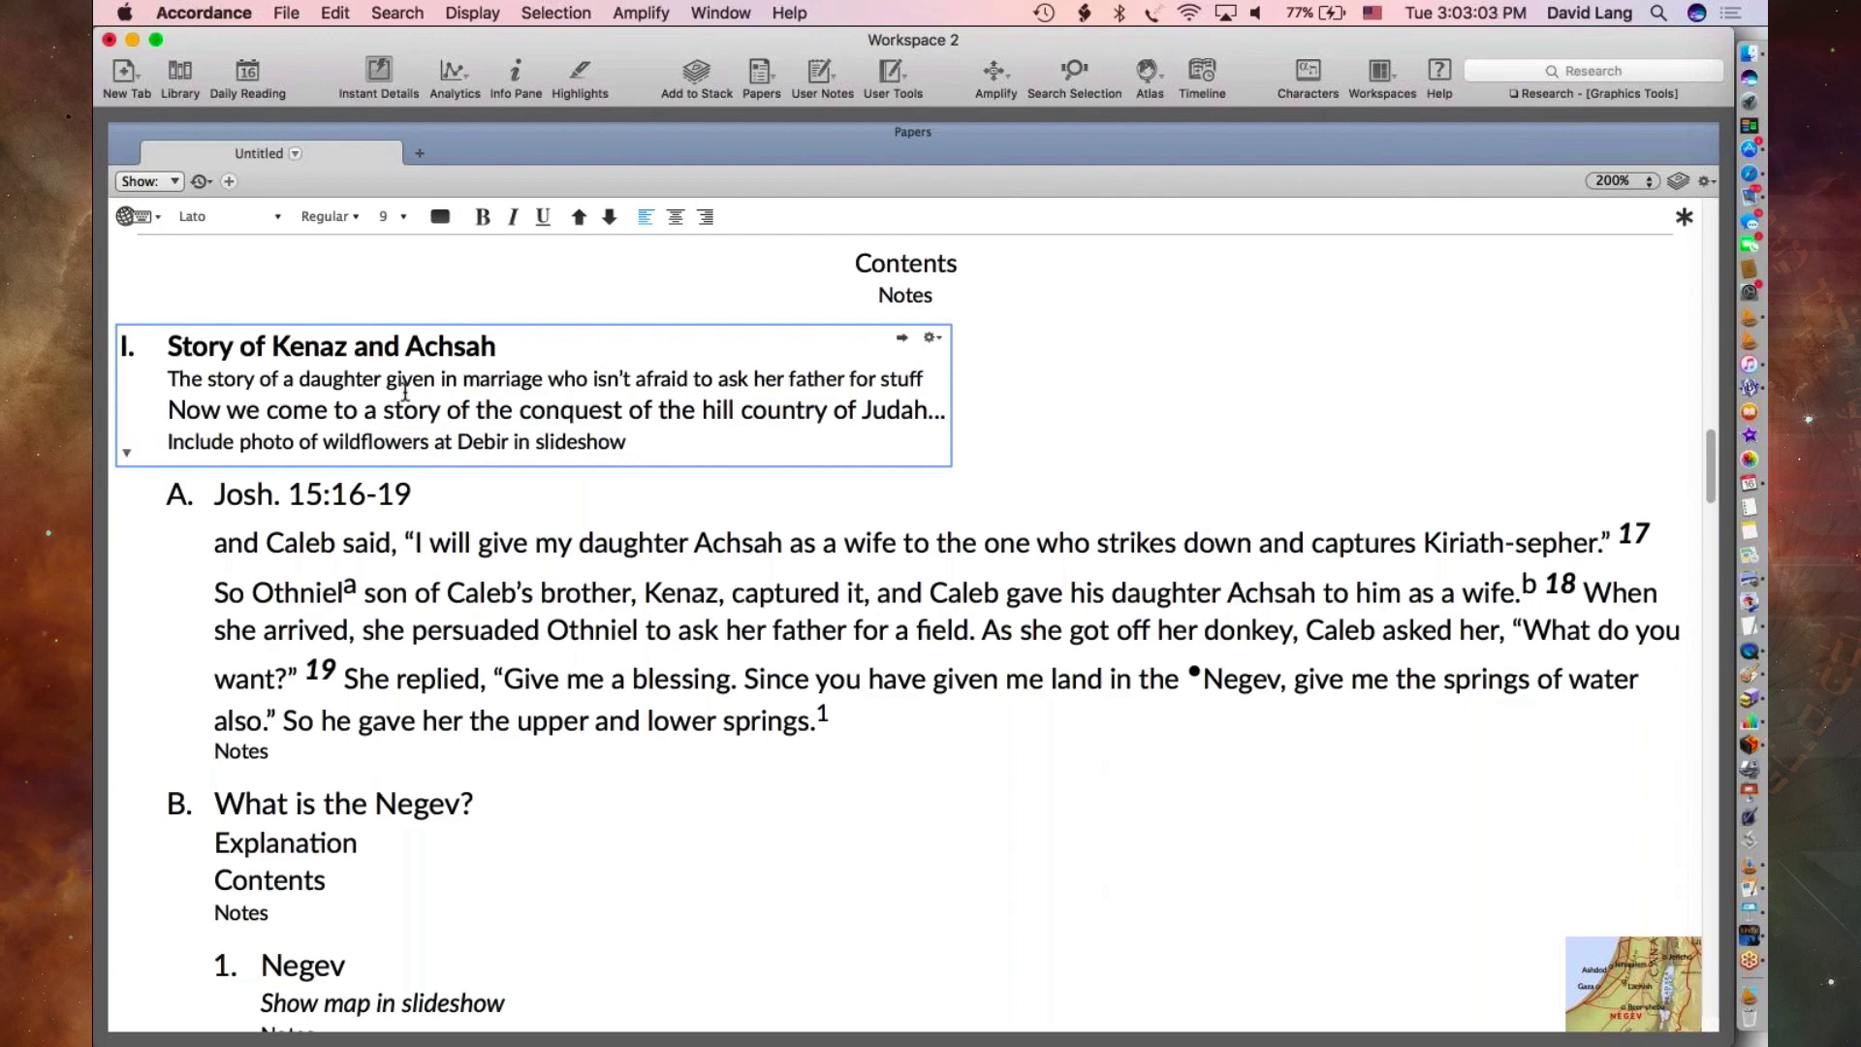
- Hide the notes, content and explanation fields throughout the paper, leaving only the titles displayed
click(164, 183)
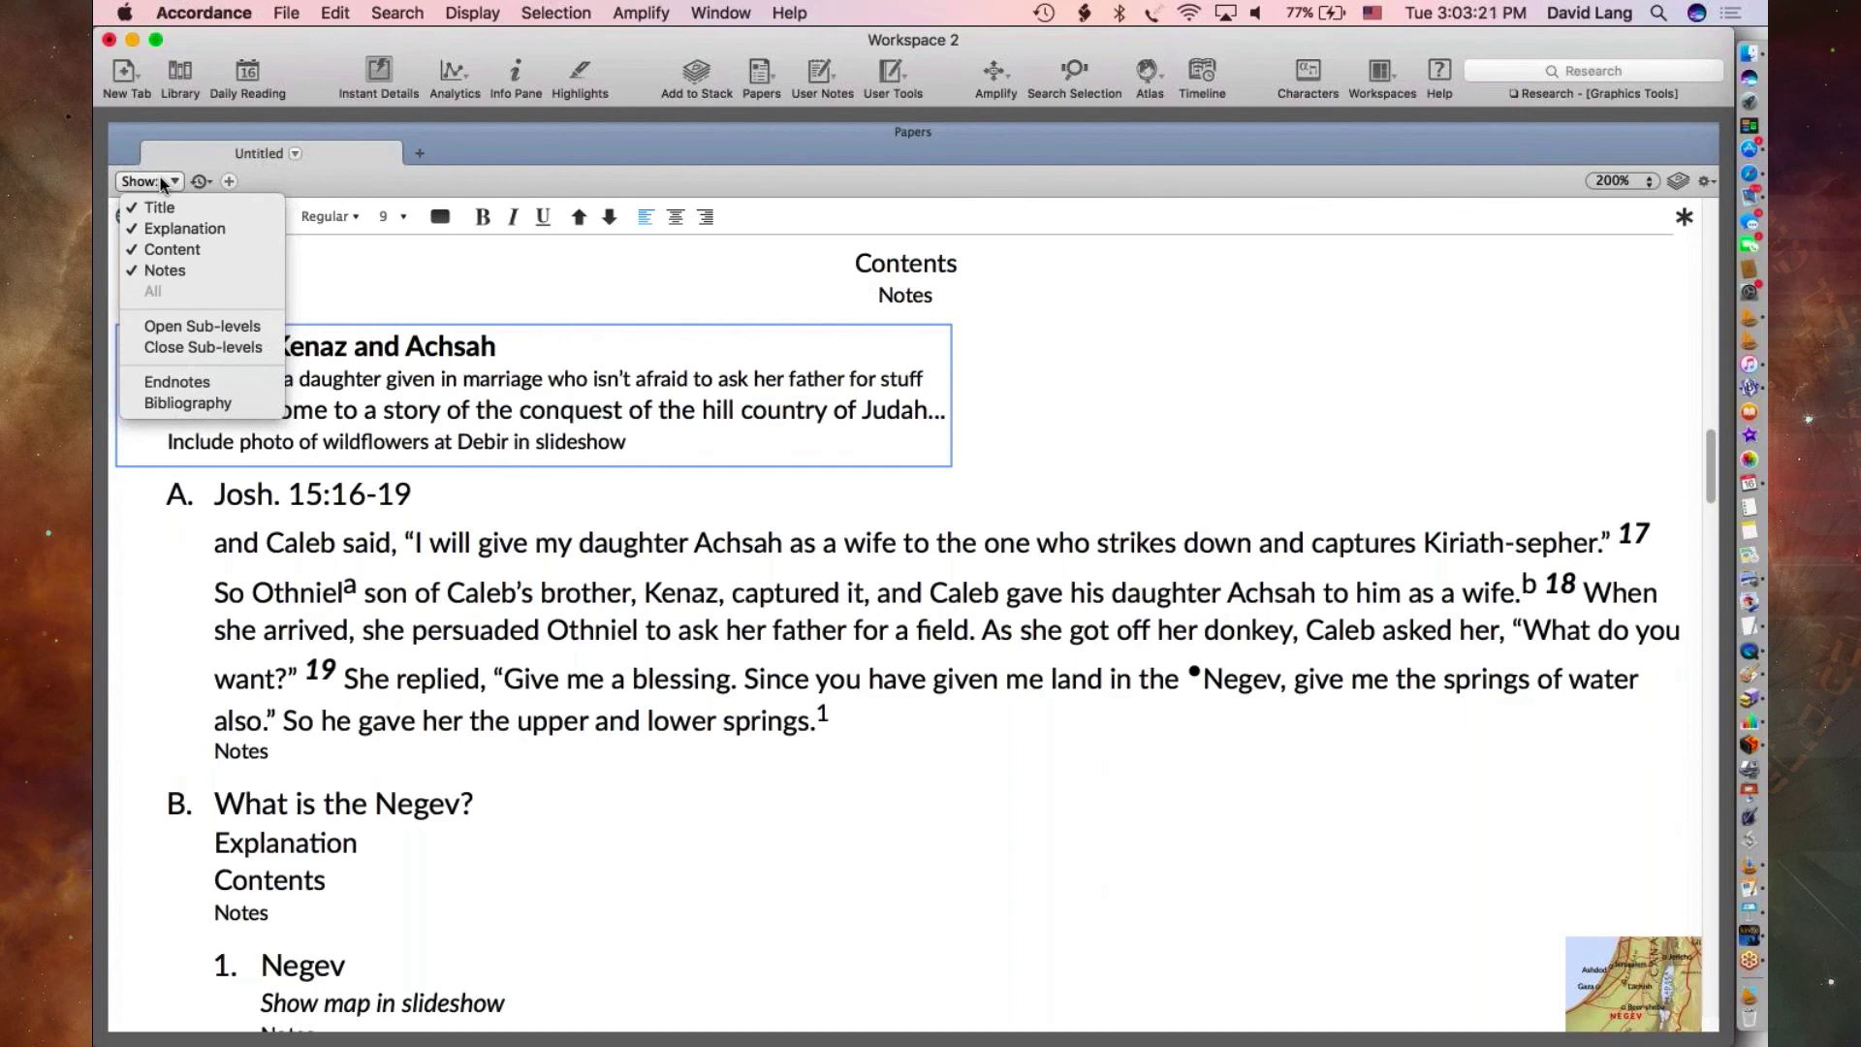
click(165, 271)
click(171, 178)
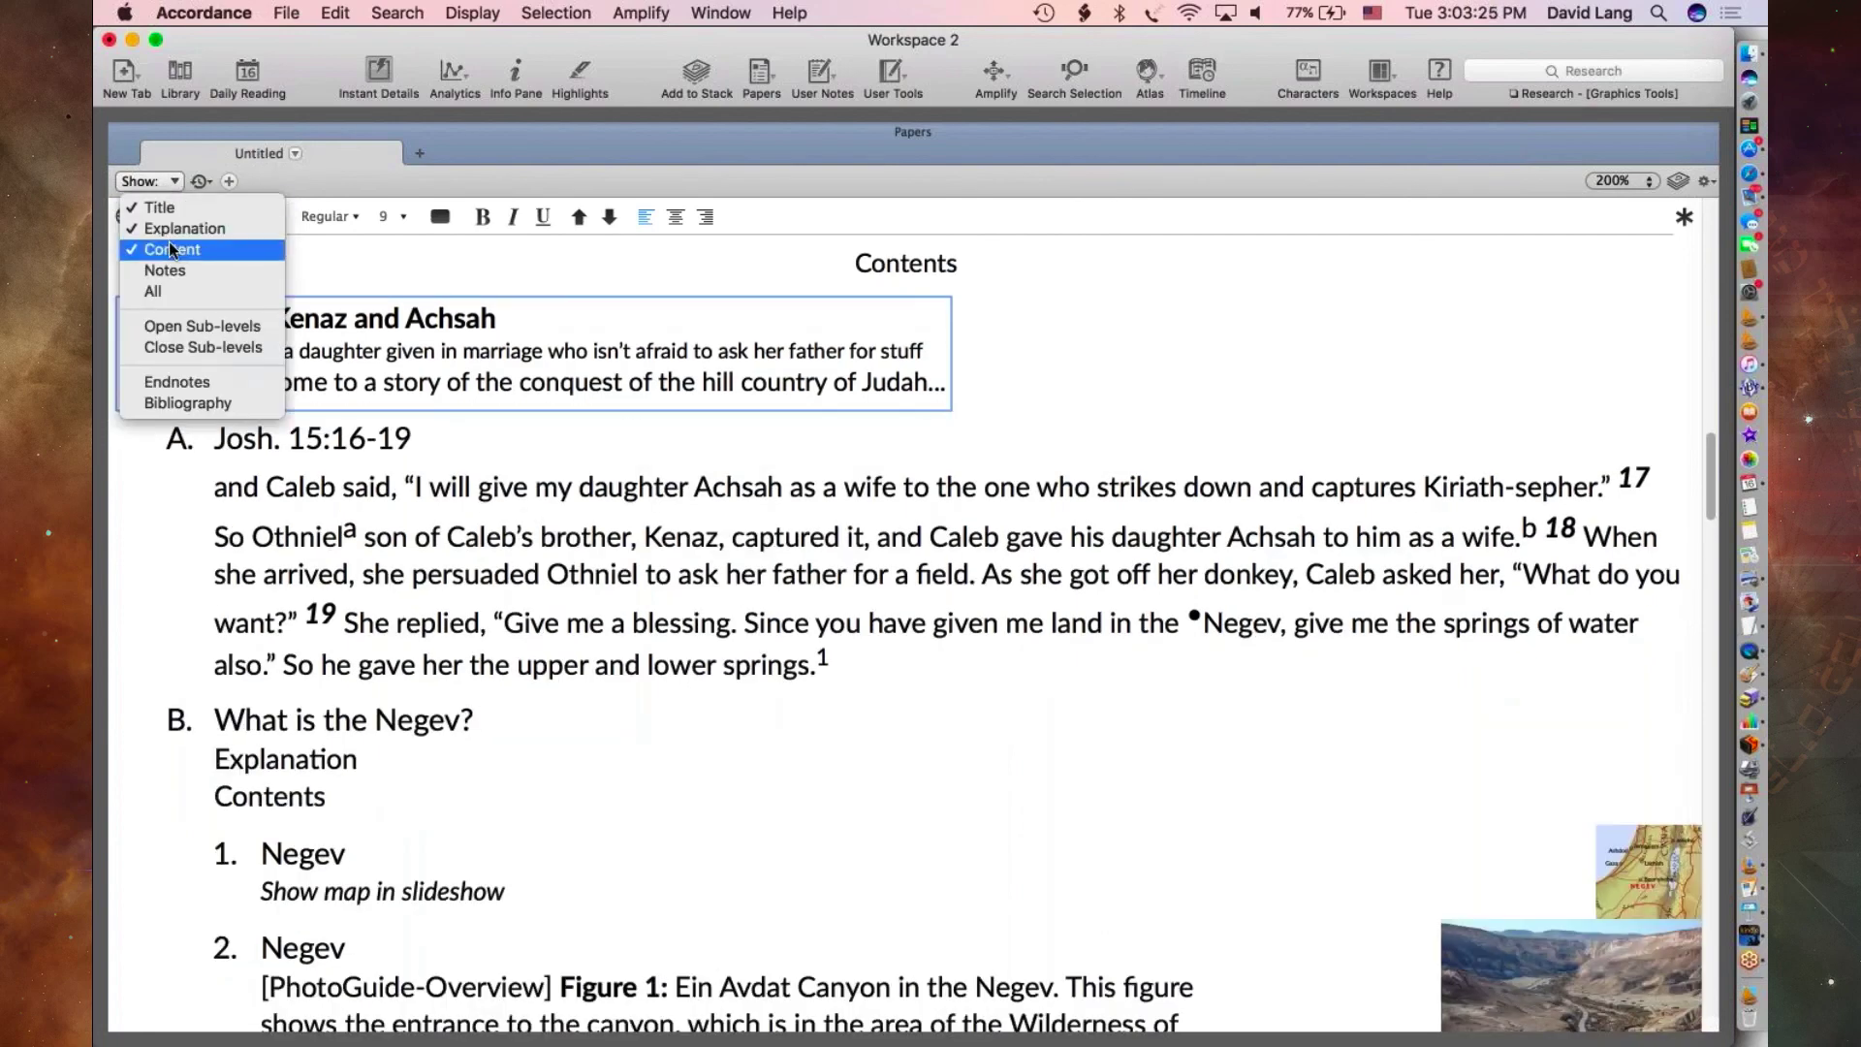
click(173, 249)
click(167, 190)
click(175, 229)
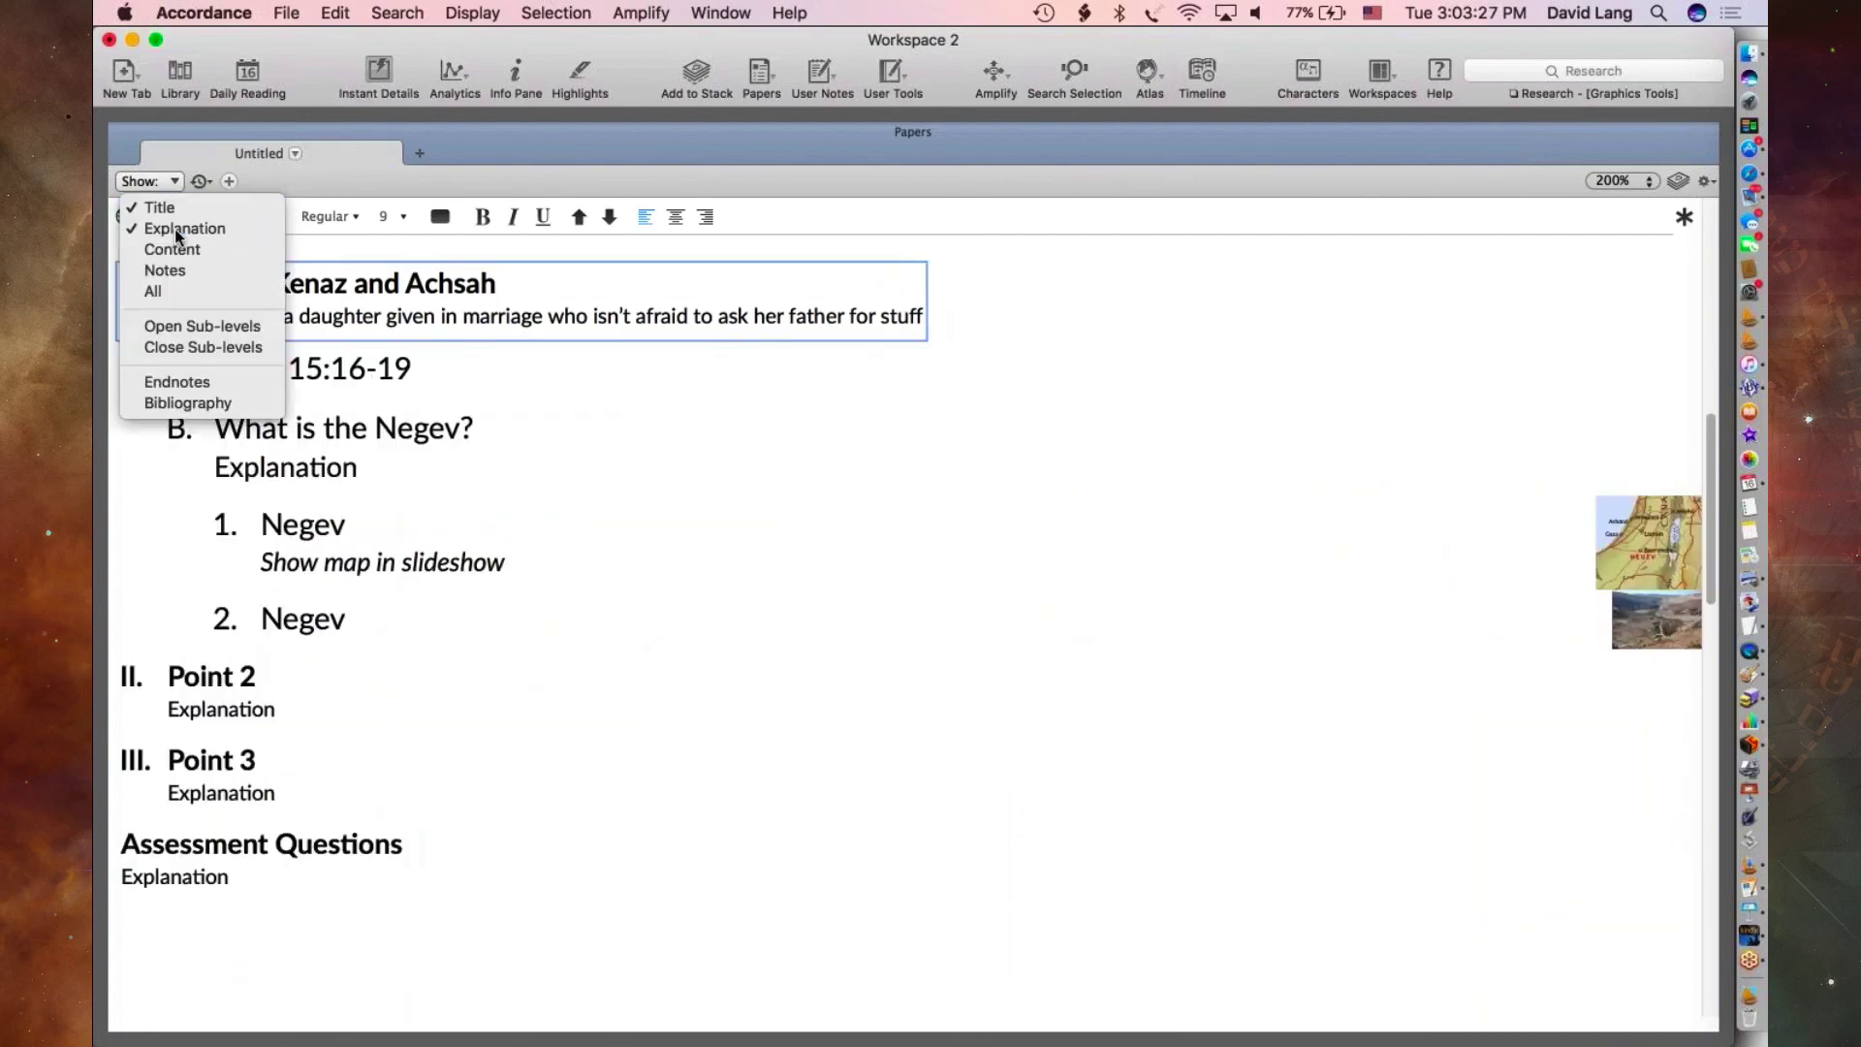
scroll(683, 505, up, 2)
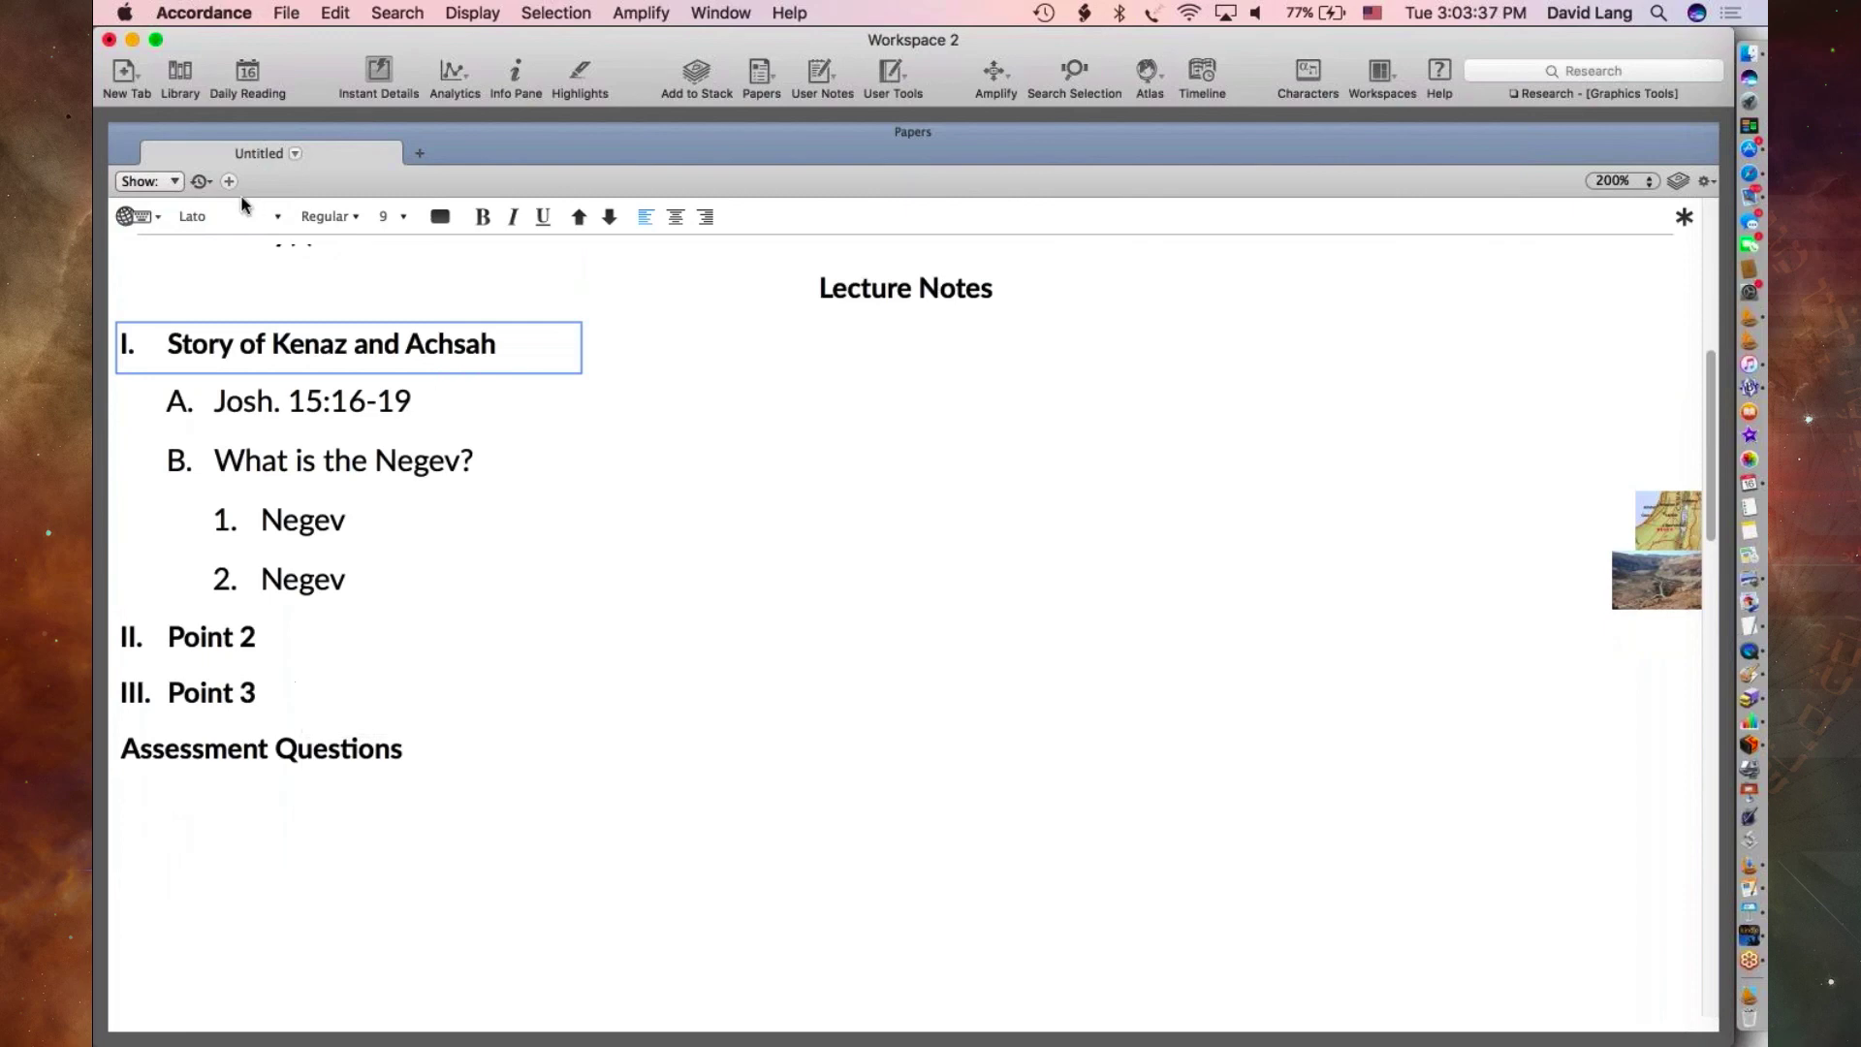
- Show the content and explanation fields under the titles throughout the paper
click(161, 182)
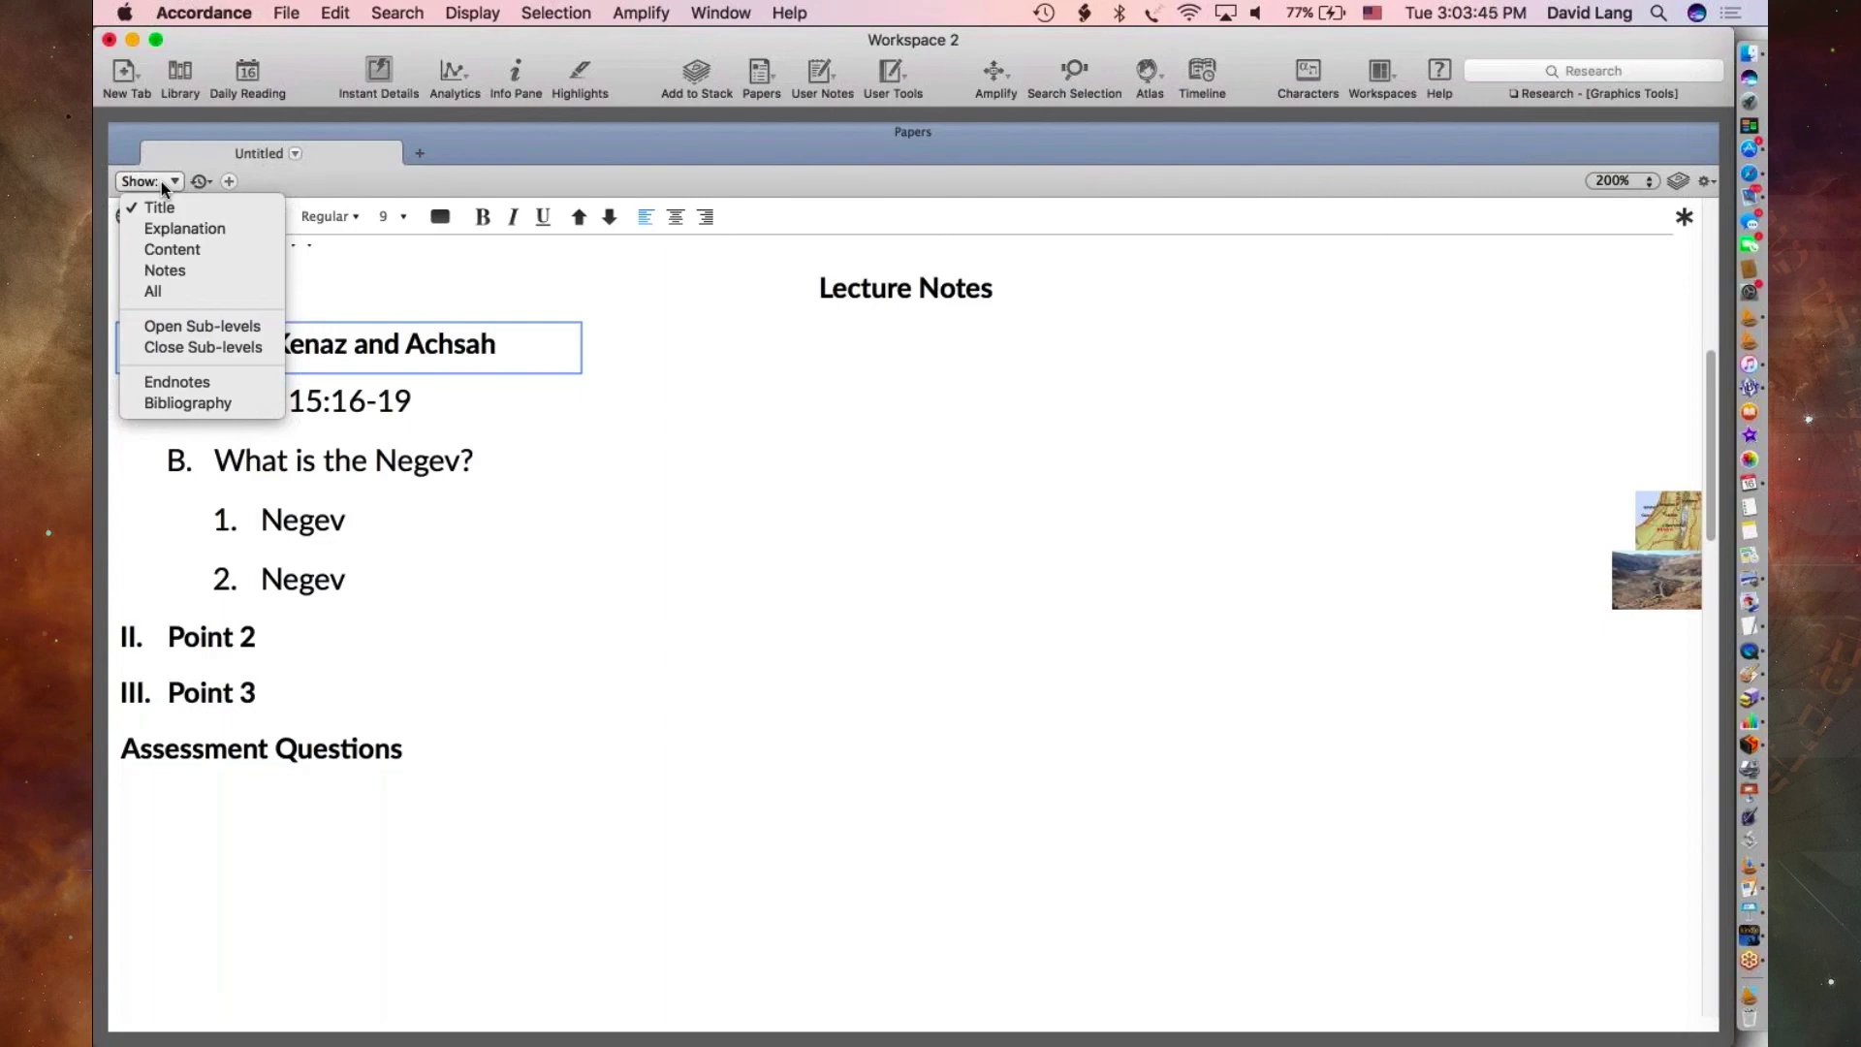
click(173, 249)
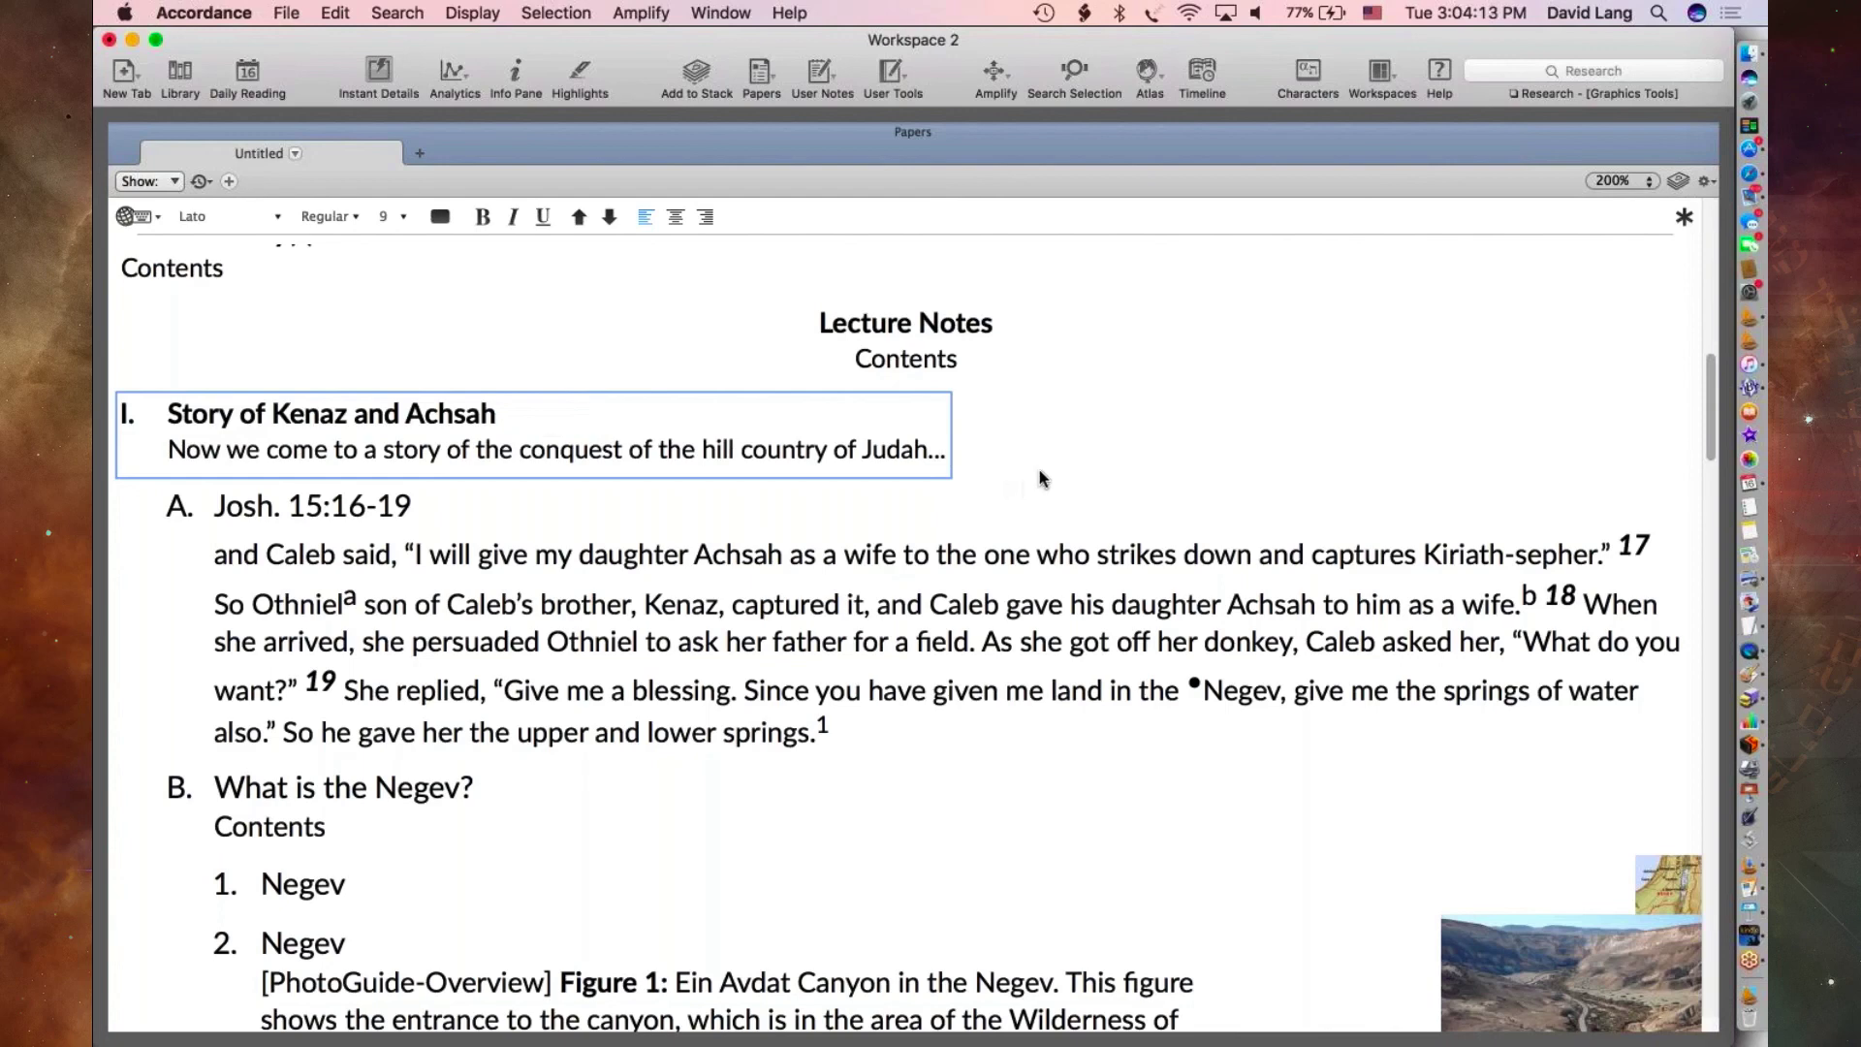
click(171, 182)
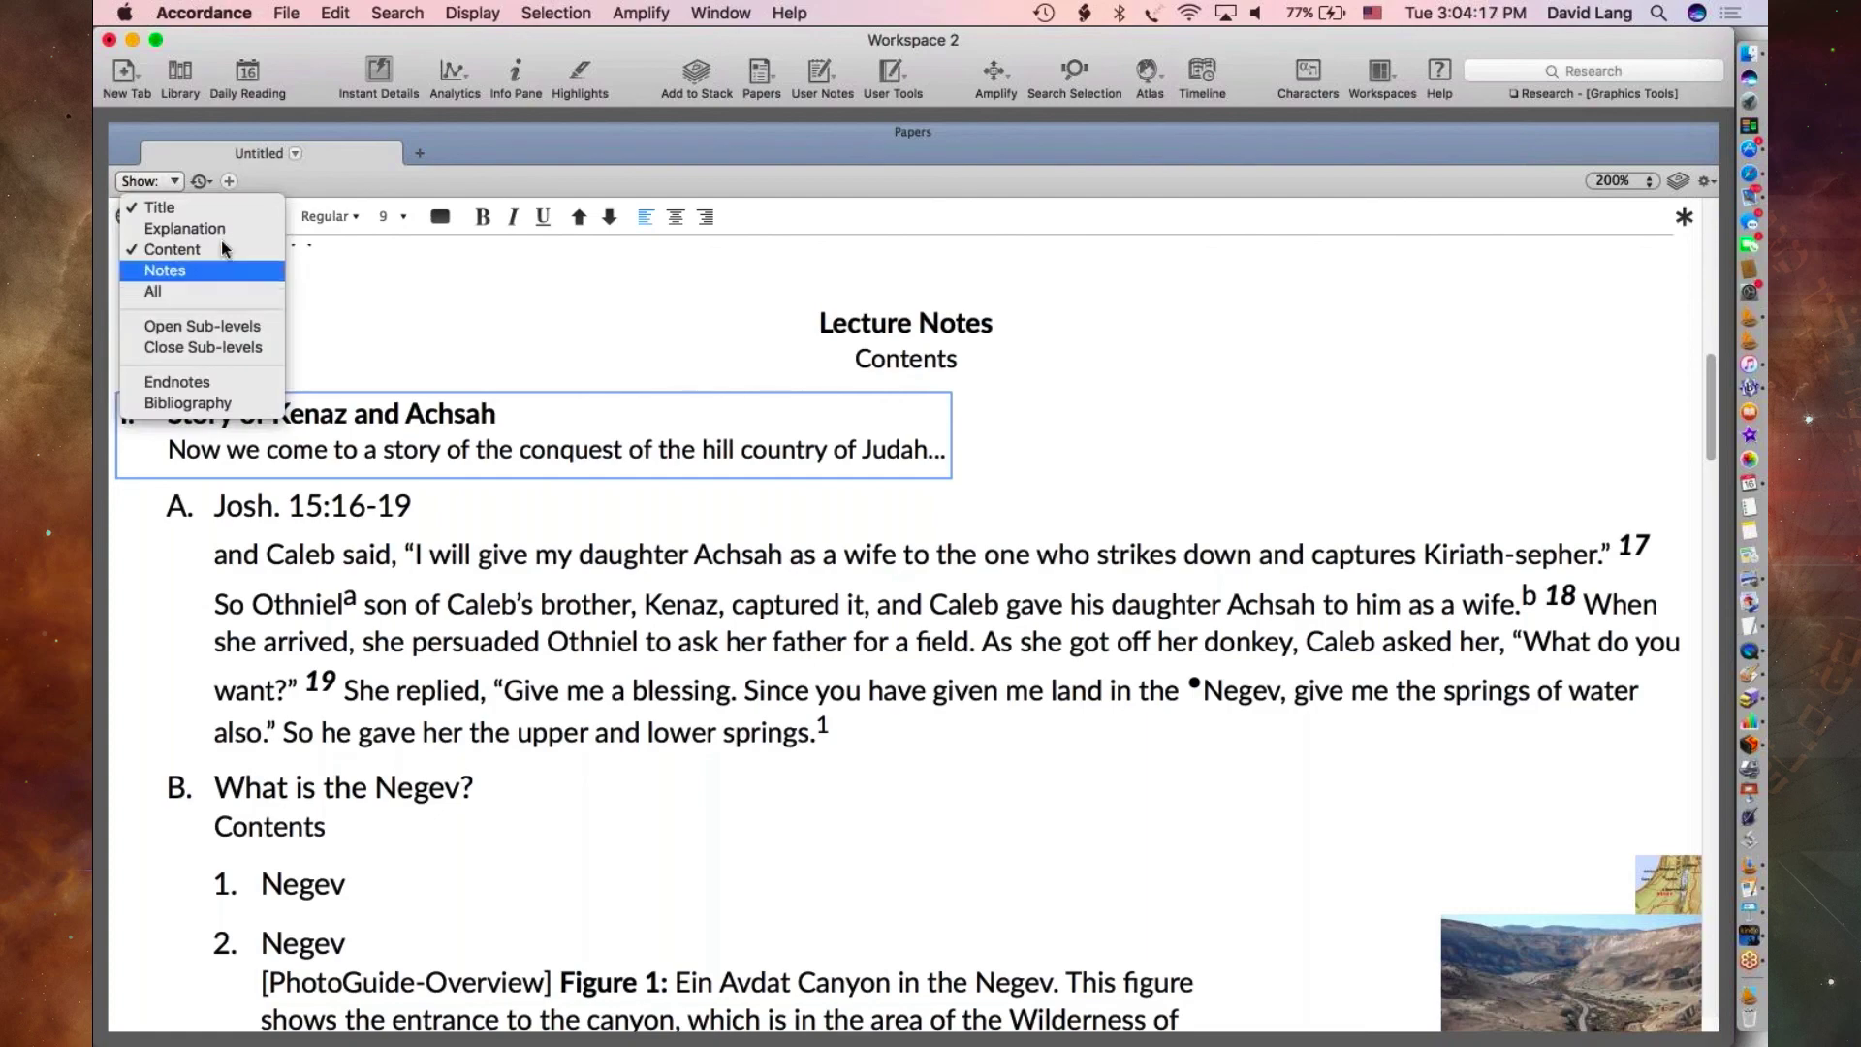
click(223, 232)
- Hide the content field and show the notes field alongside titles and explanations
click(147, 181)
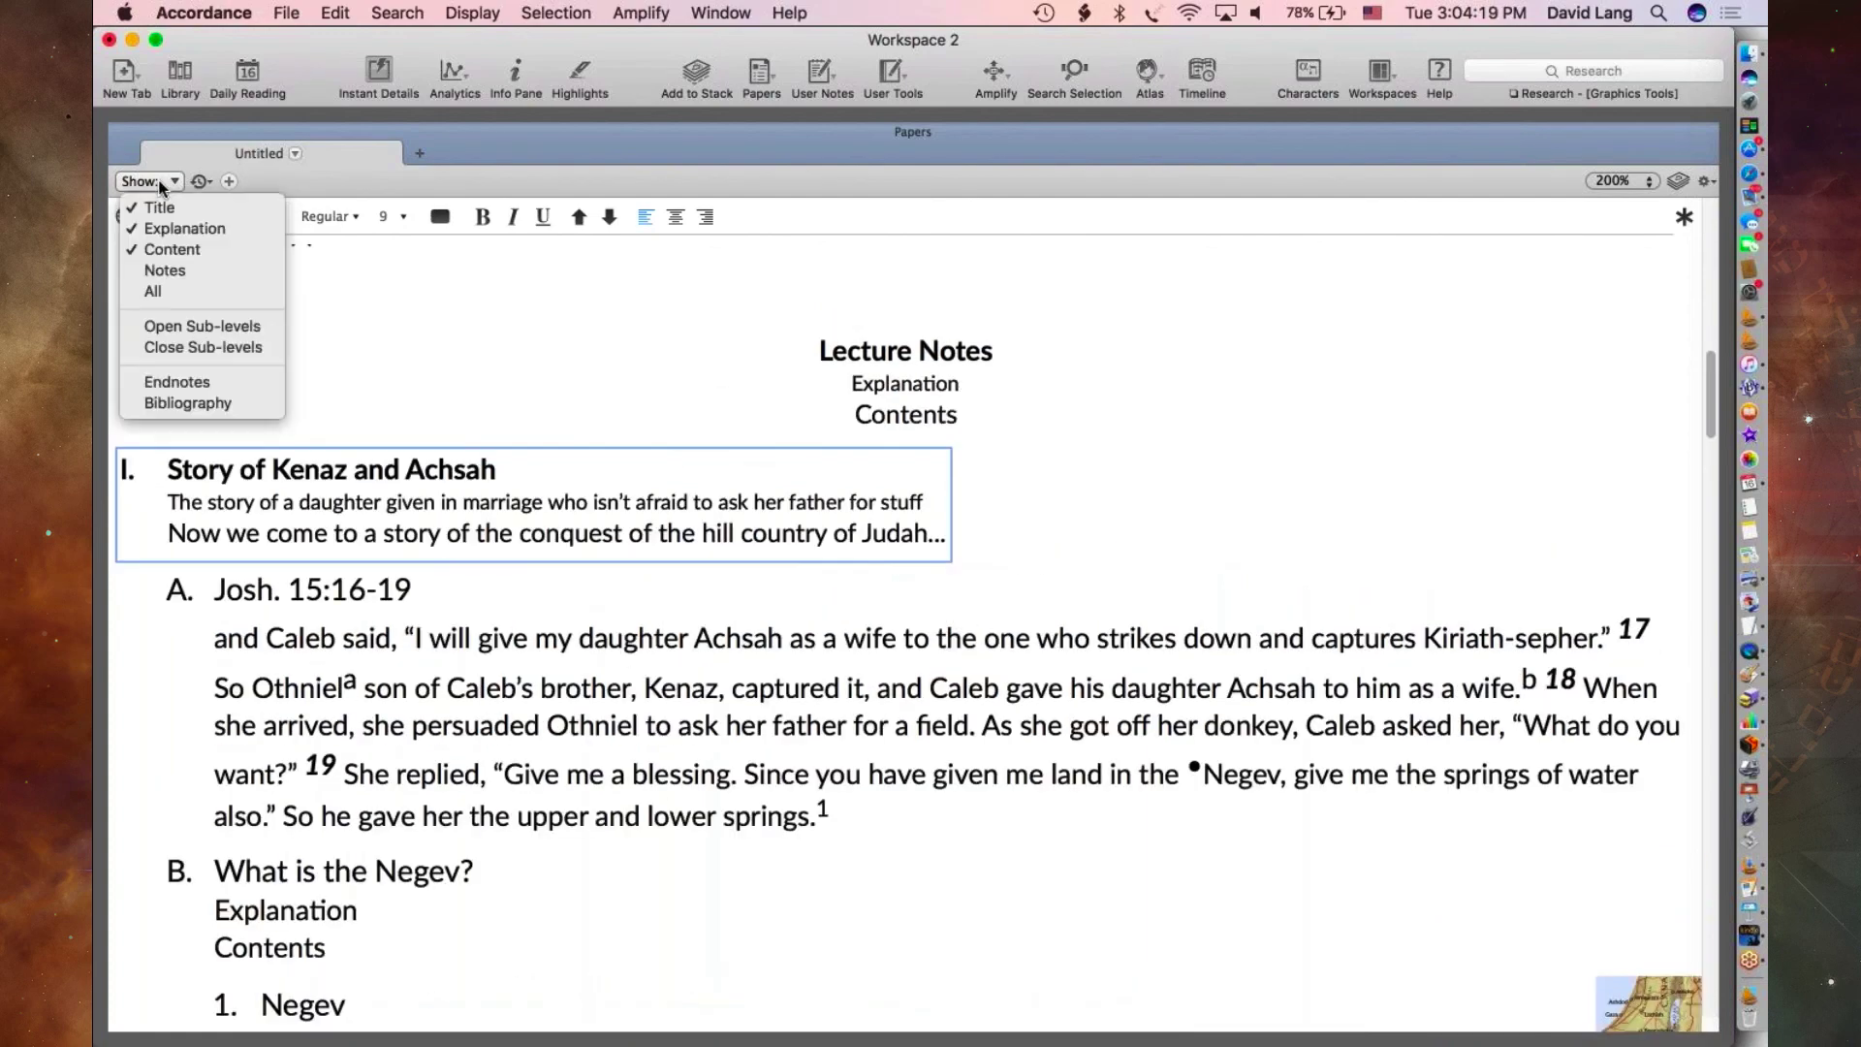
click(185, 252)
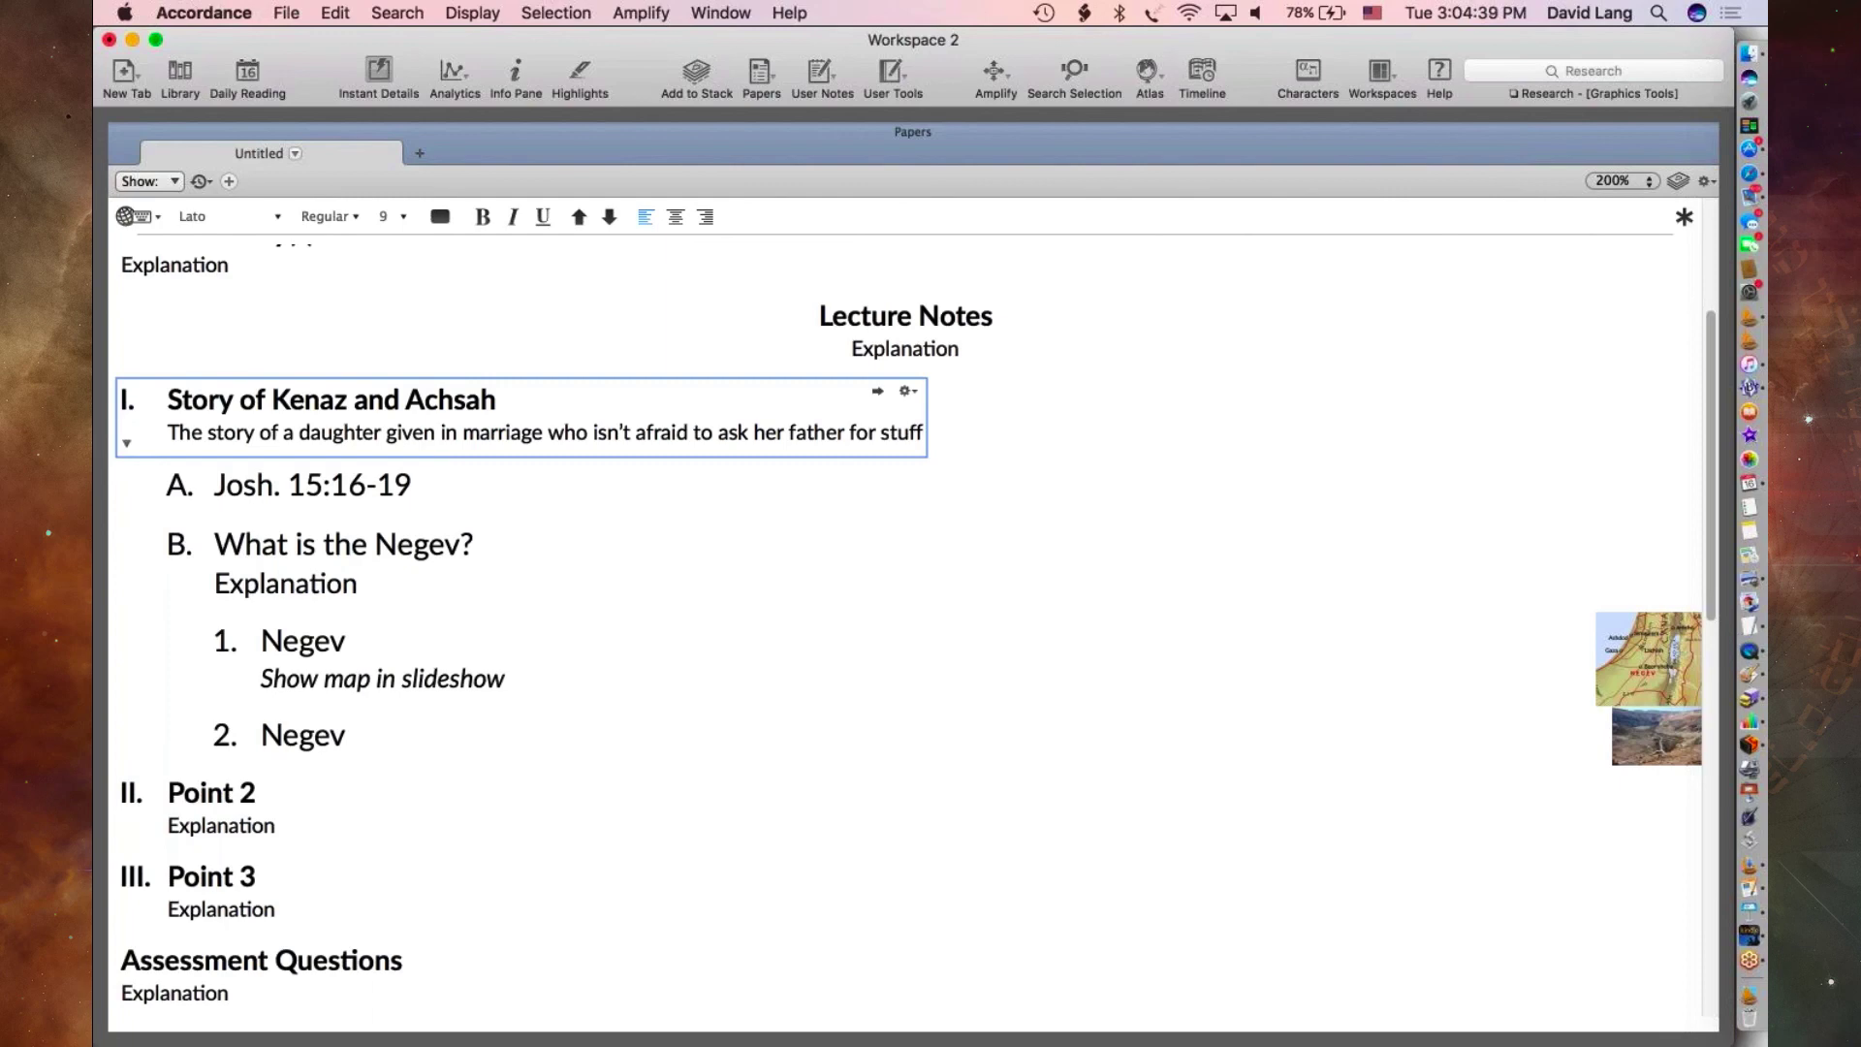
click(163, 185)
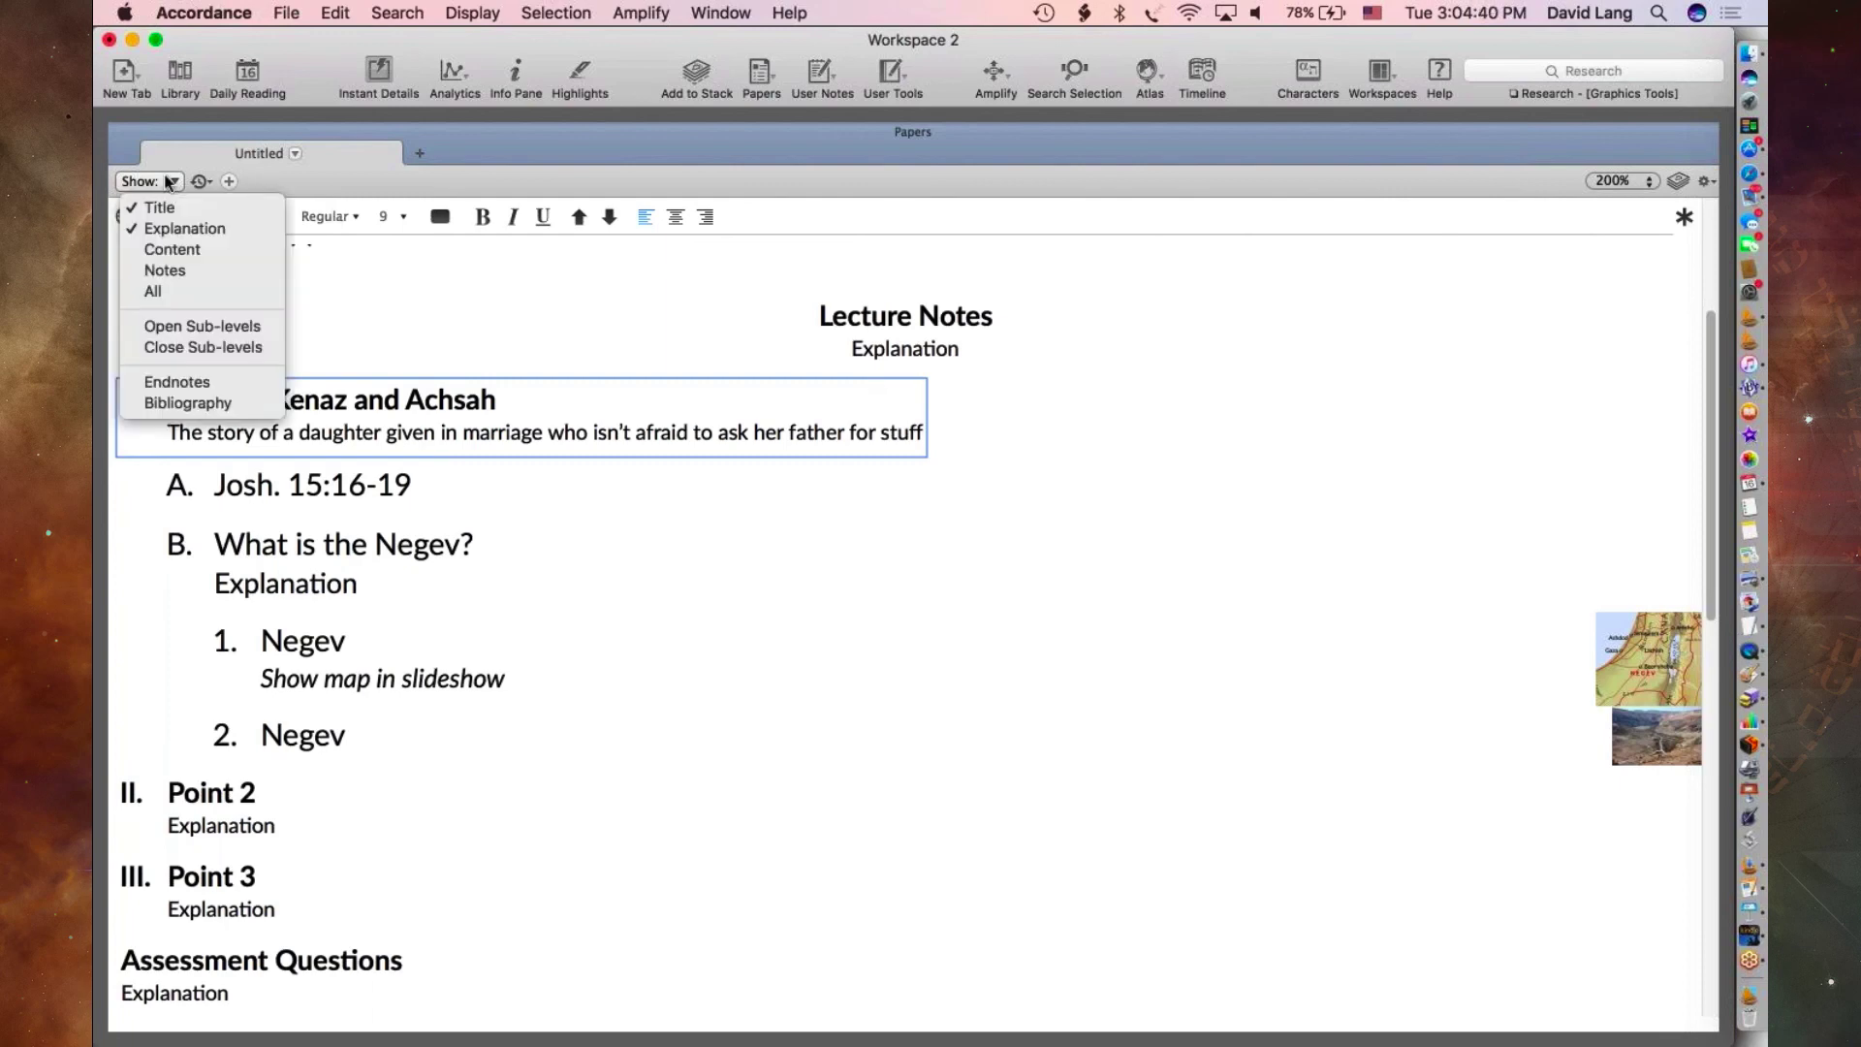
click(178, 269)
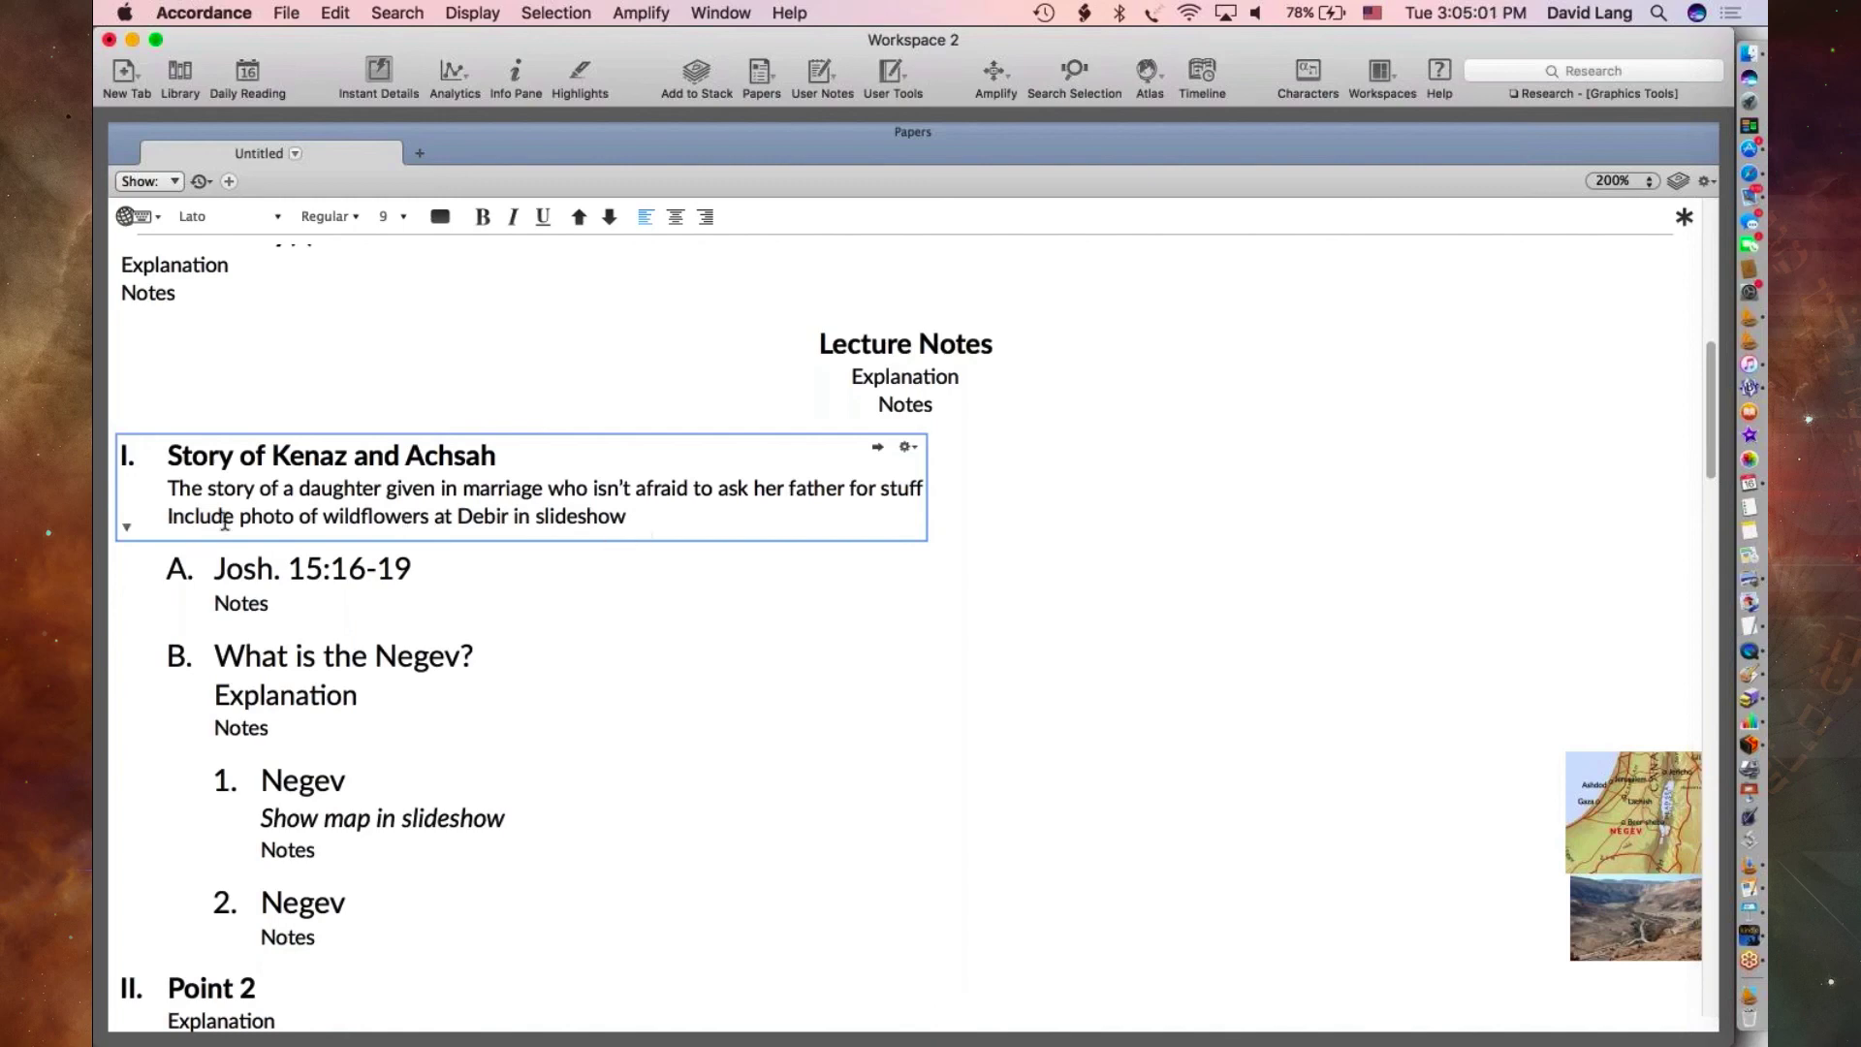
- Examine the wildflower photo note under "Story of Kenaz and Achsah" and review which fields the paper can display
click(170, 518)
drag(168, 516, 631, 504)
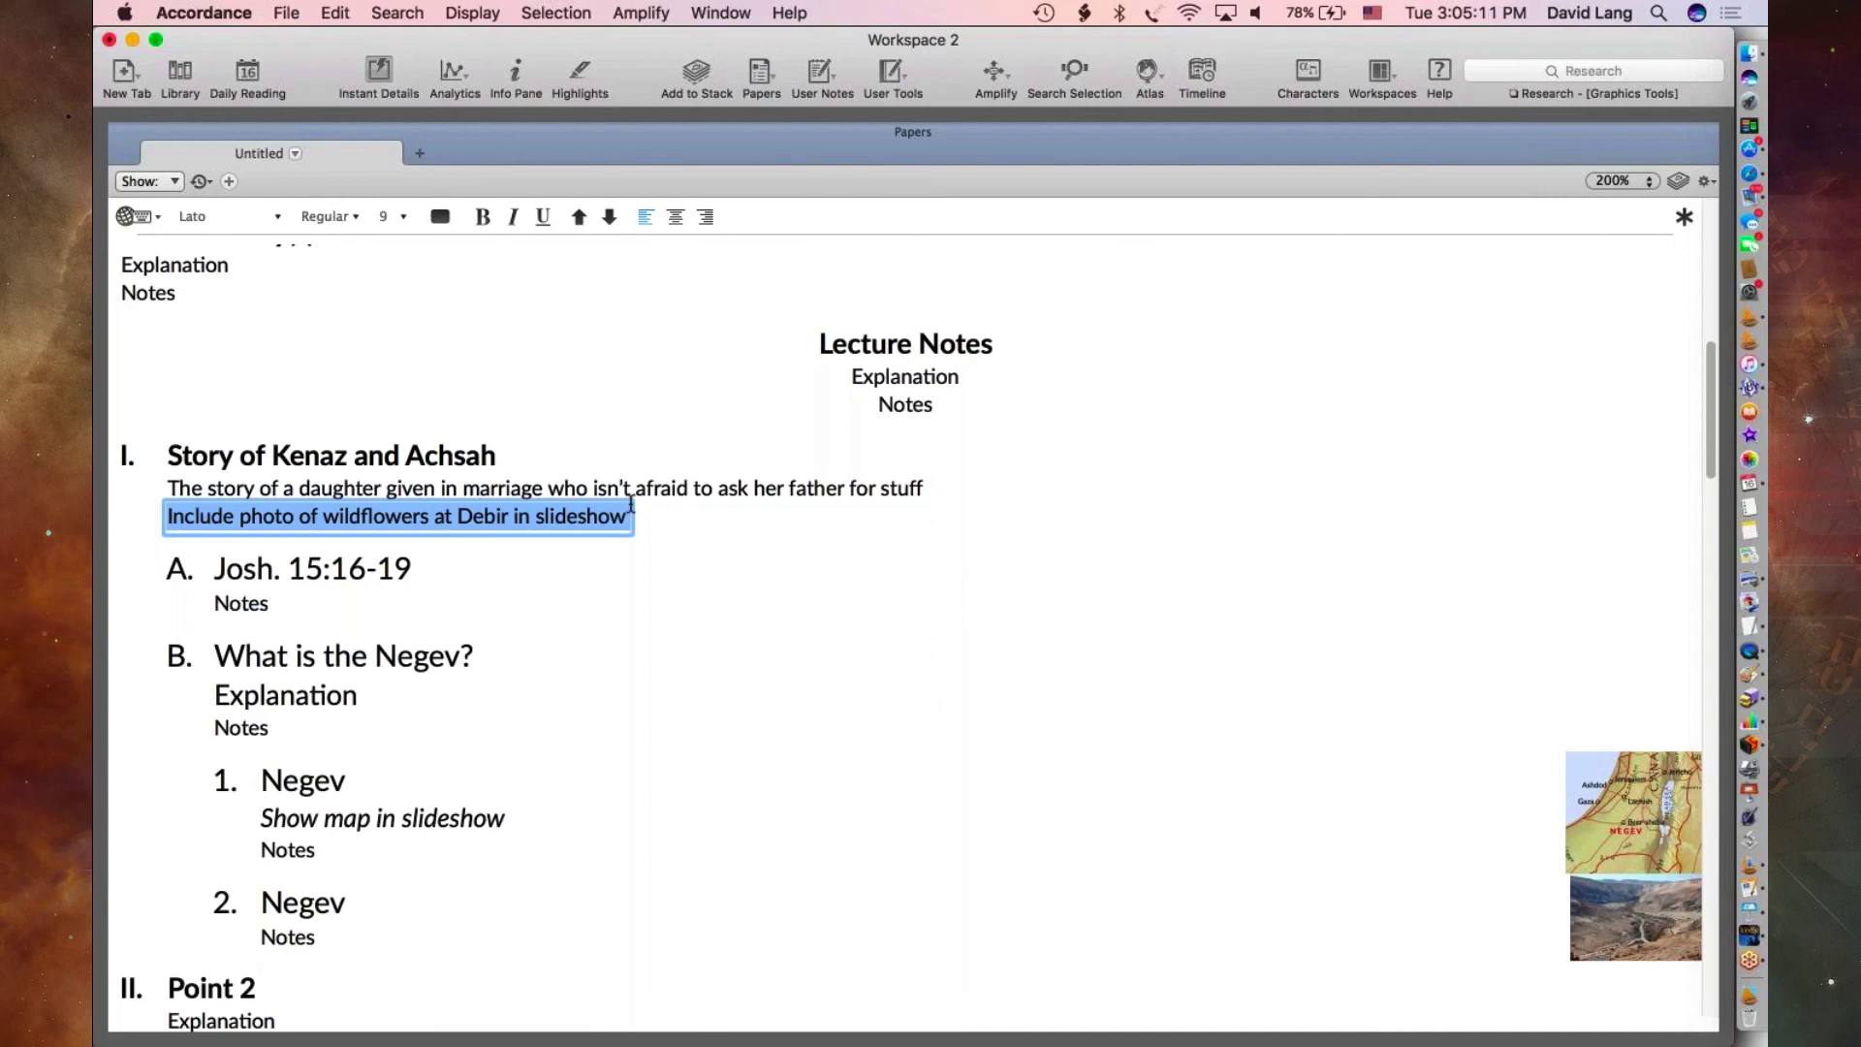
click(715, 565)
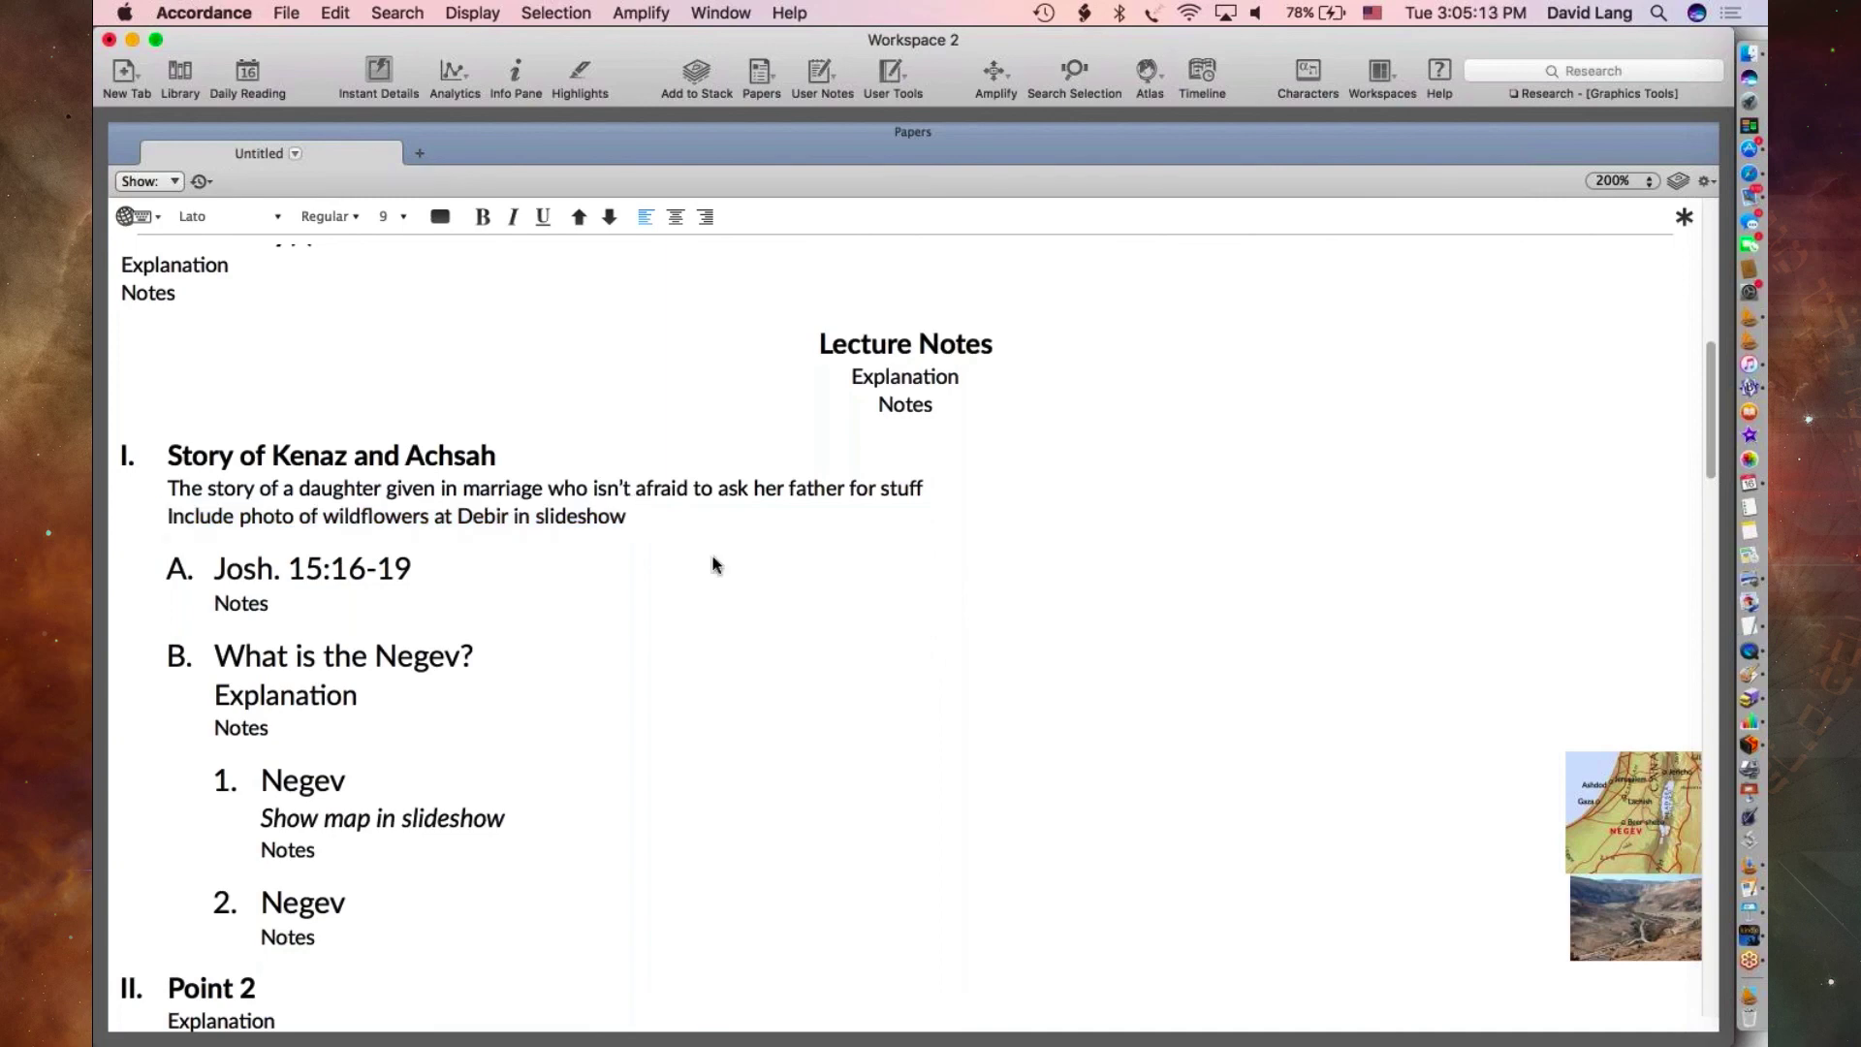
click(171, 182)
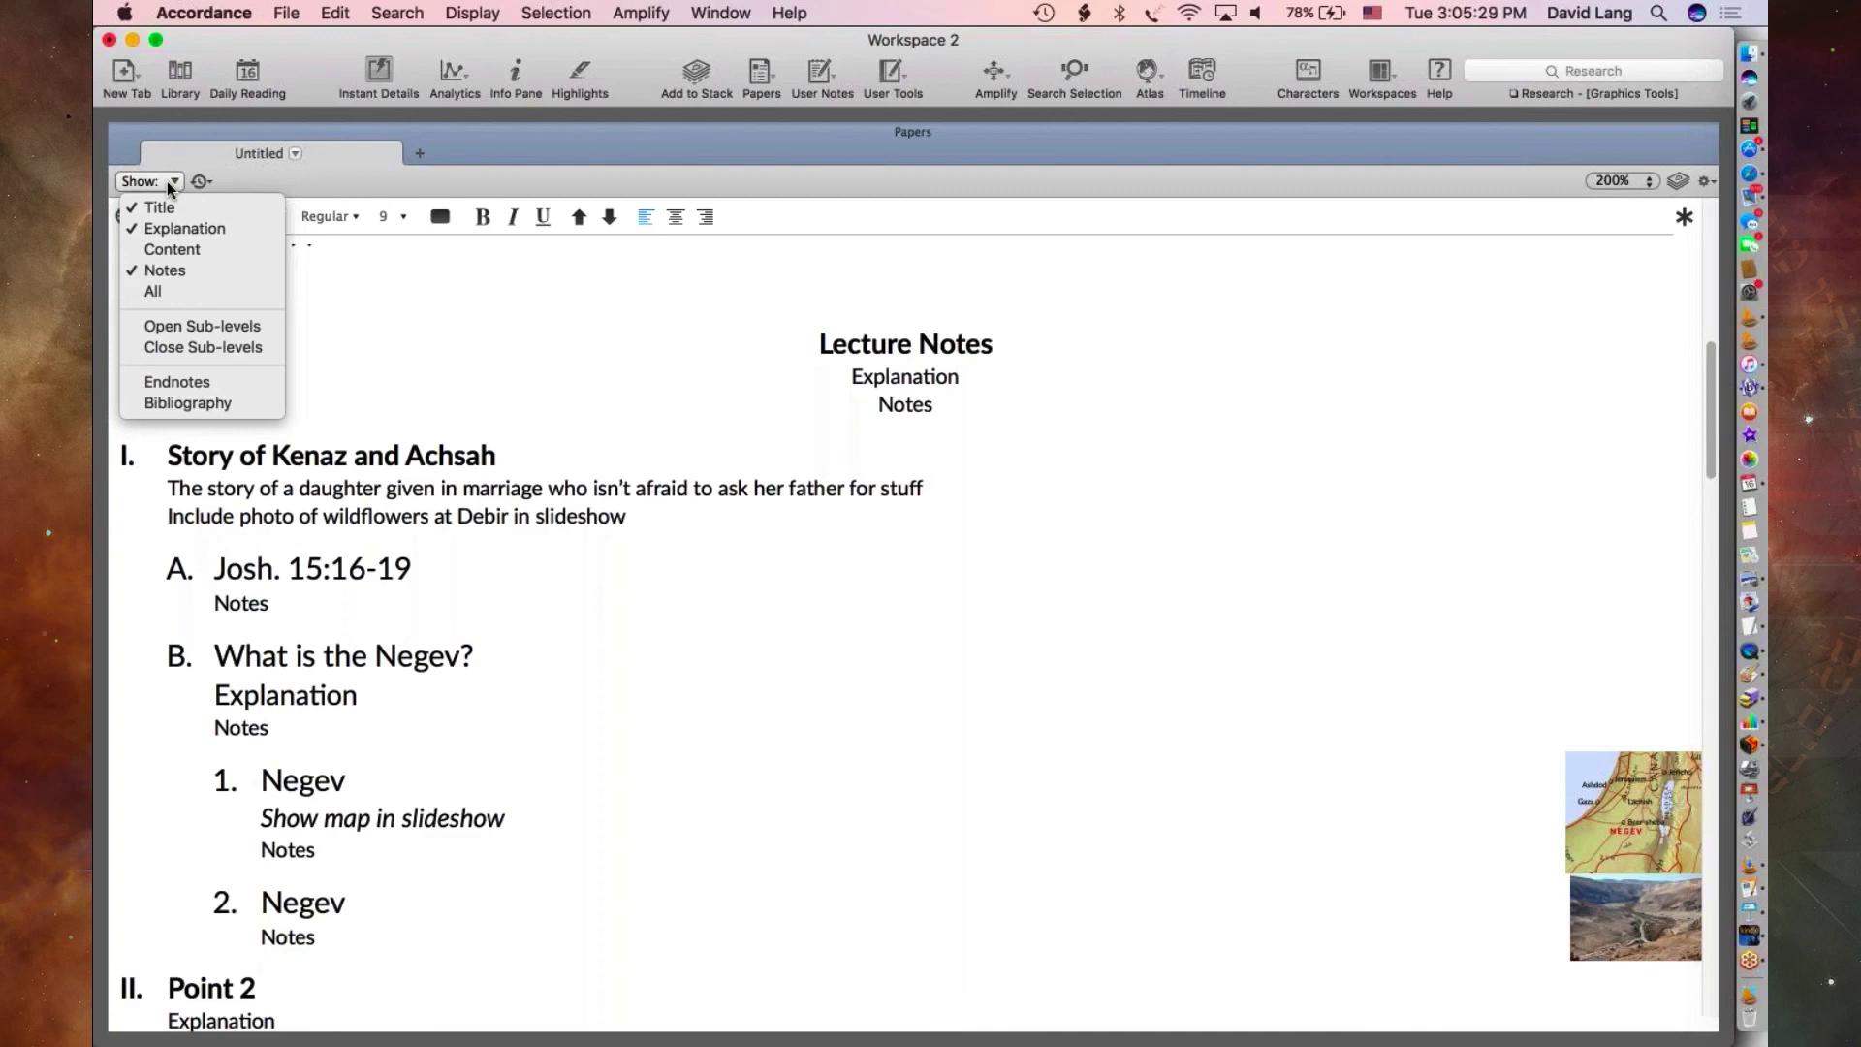
click(447, 389)
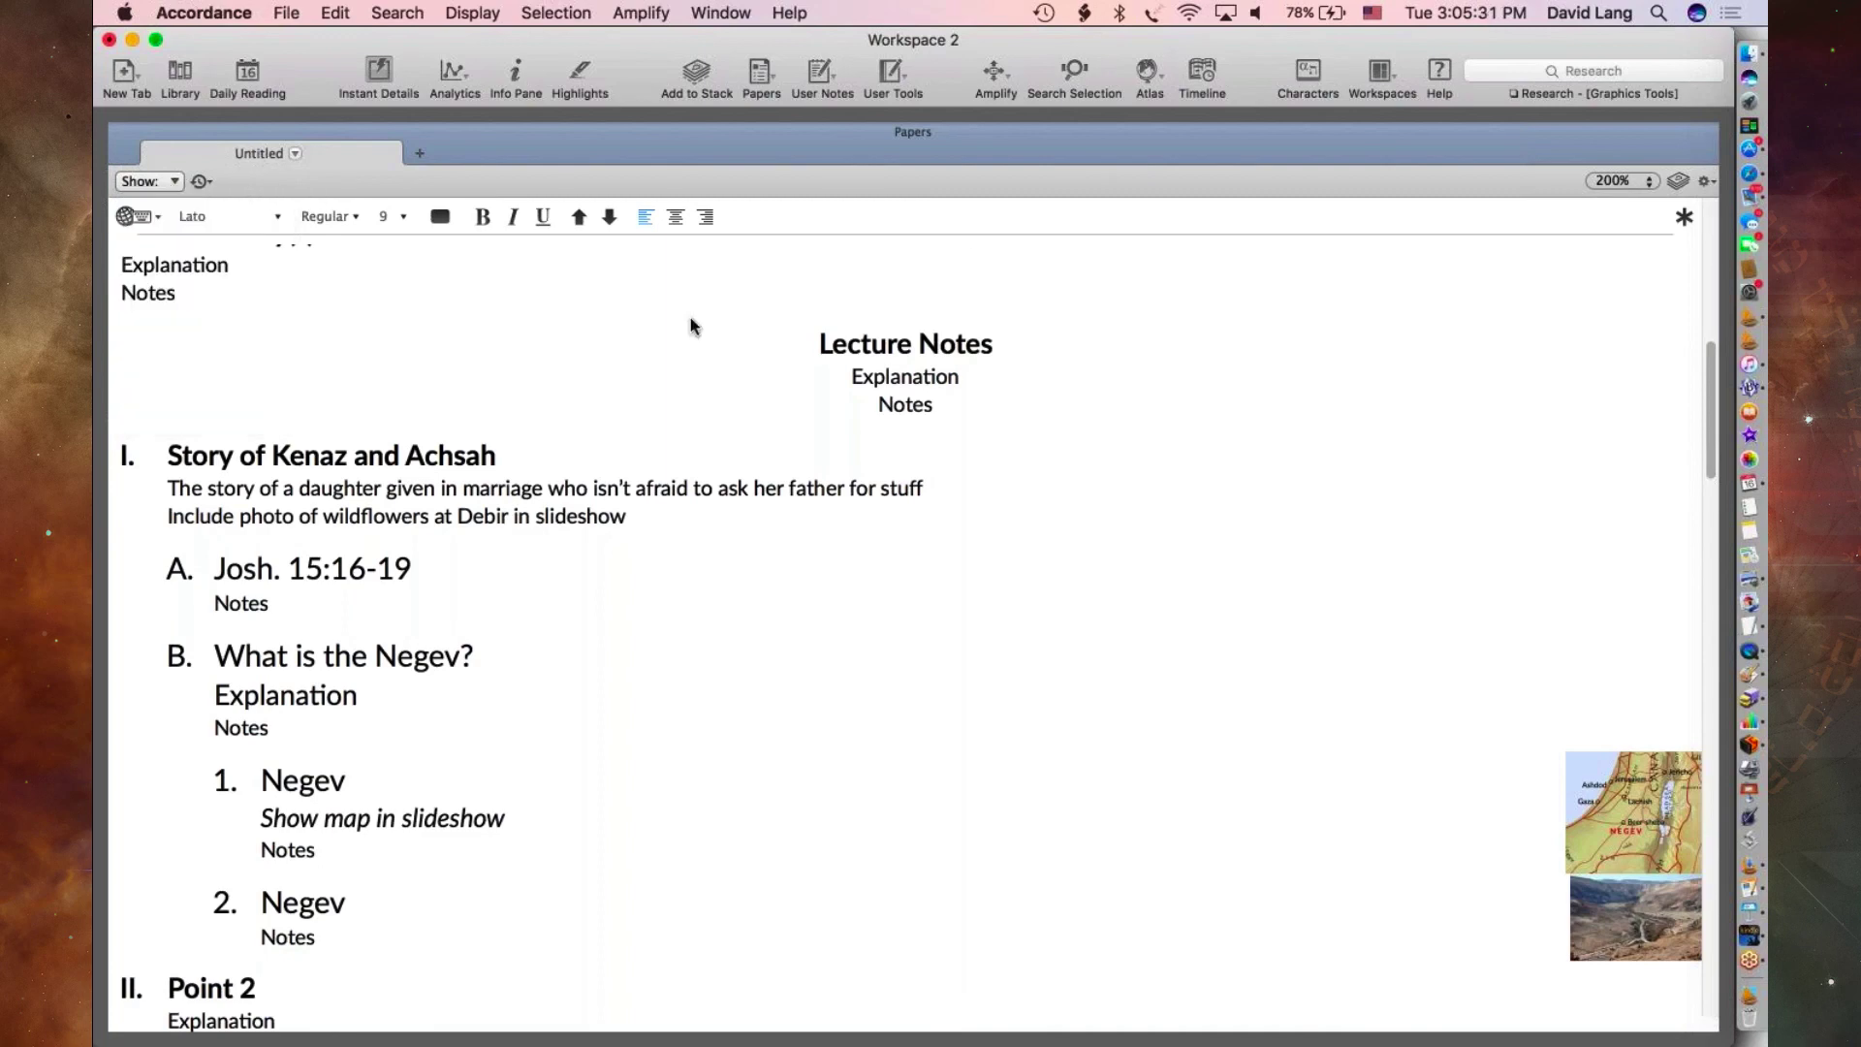